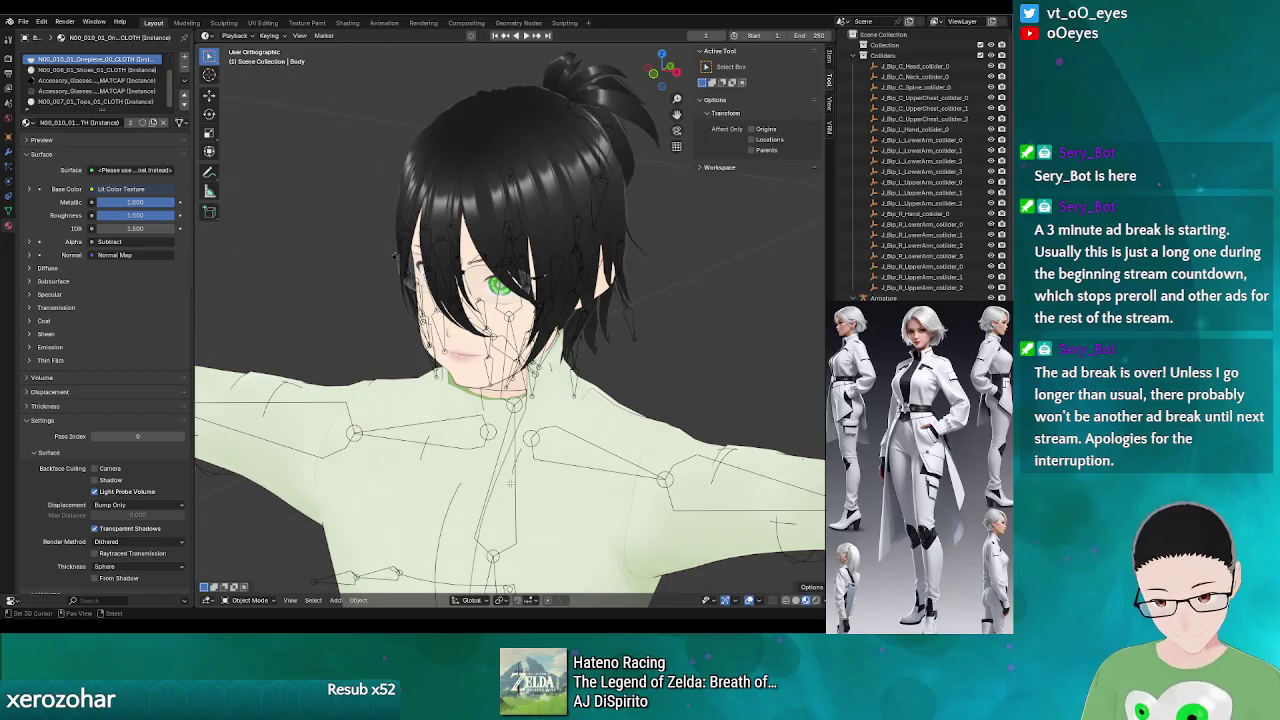
# - Enter Edit Mode on the body mesh with vertex selection and grow a selection from a chest vertex across the whole coat
pyautogui.press('Tab')
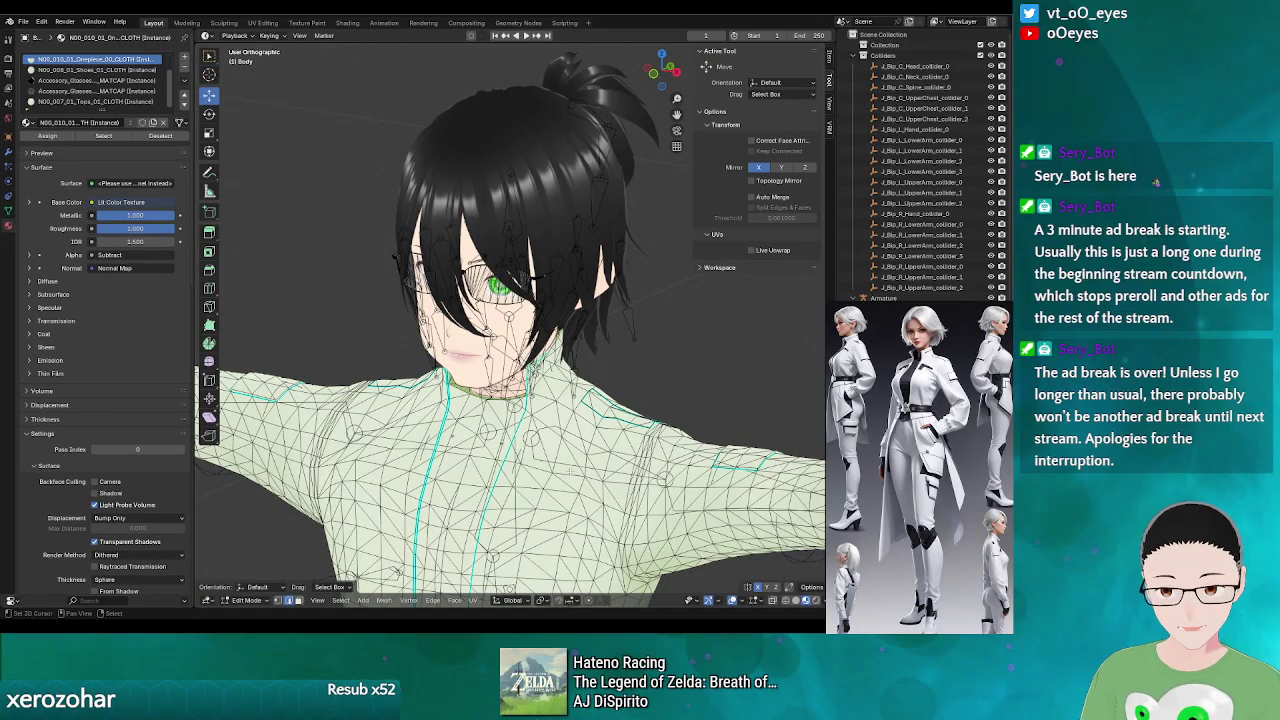
pyautogui.press('1')
pyautogui.scroll(1, 588, 436)
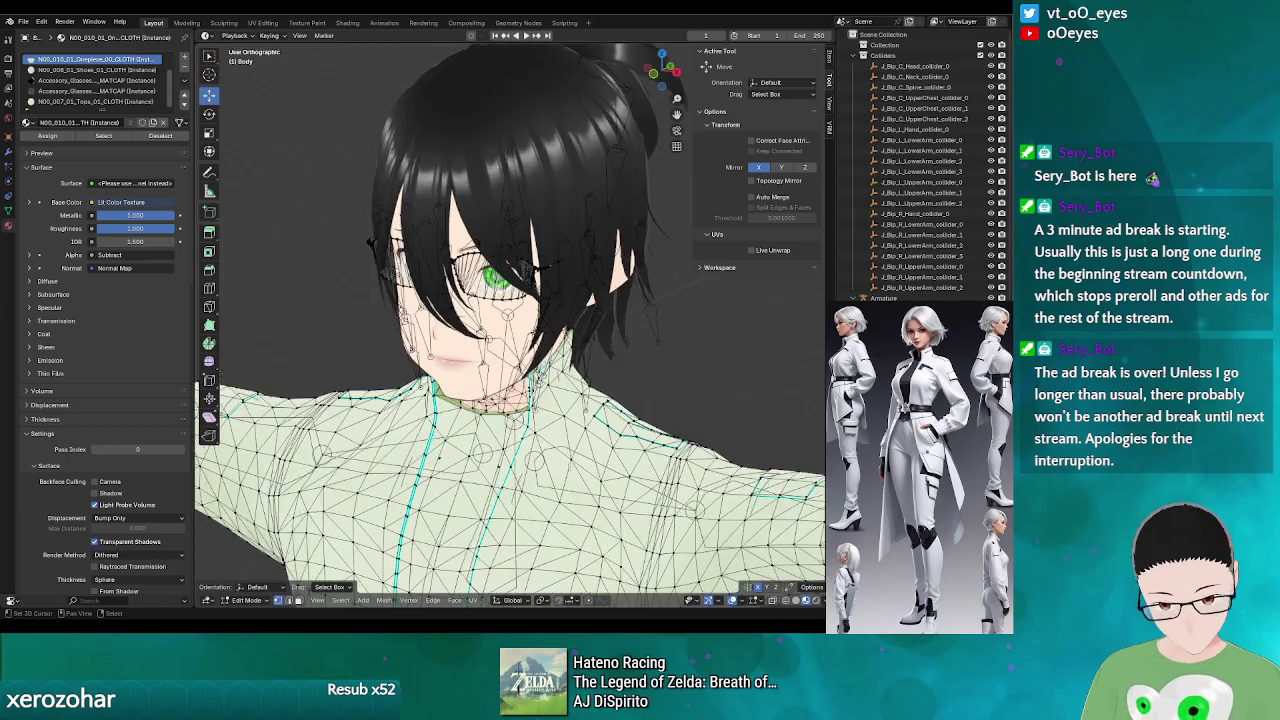
pyautogui.click(572, 463)
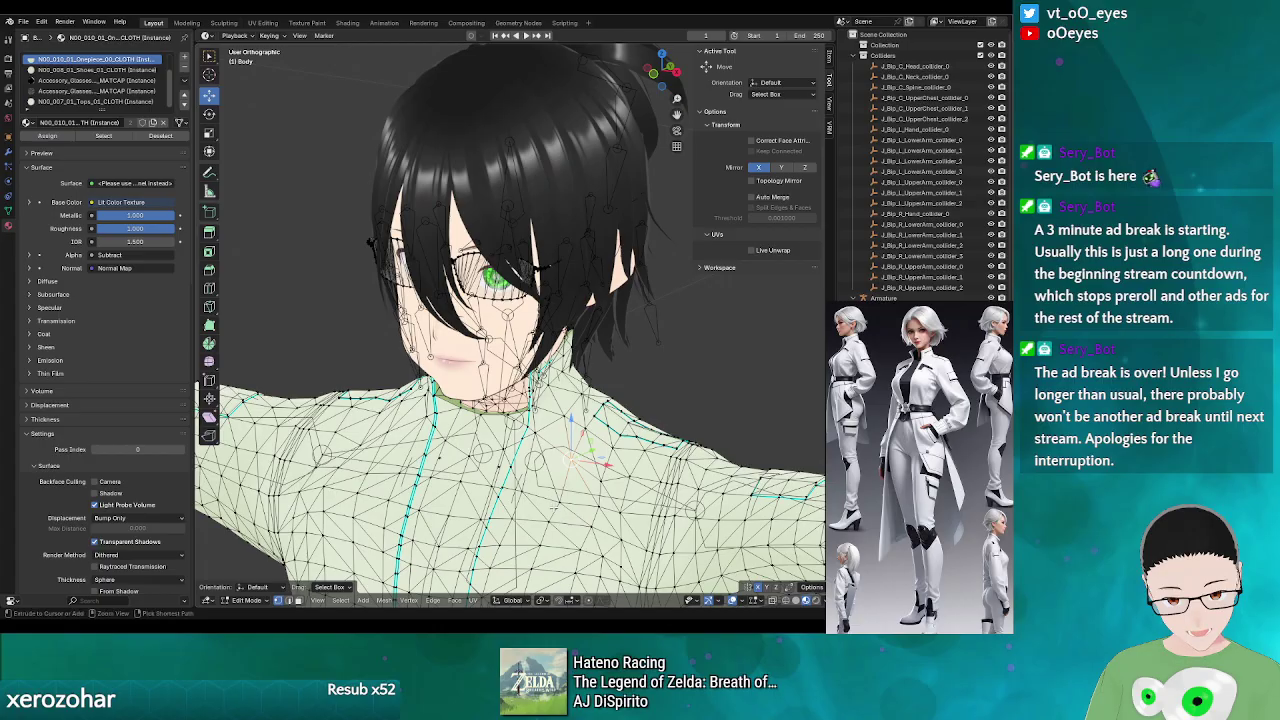
pyautogui.press('ctrl+KP_Add')
pyautogui.press('ctrl+KP_Add')
pyautogui.press('ctrl+KP_Add')
pyautogui.press('ctrl+KP_Add')
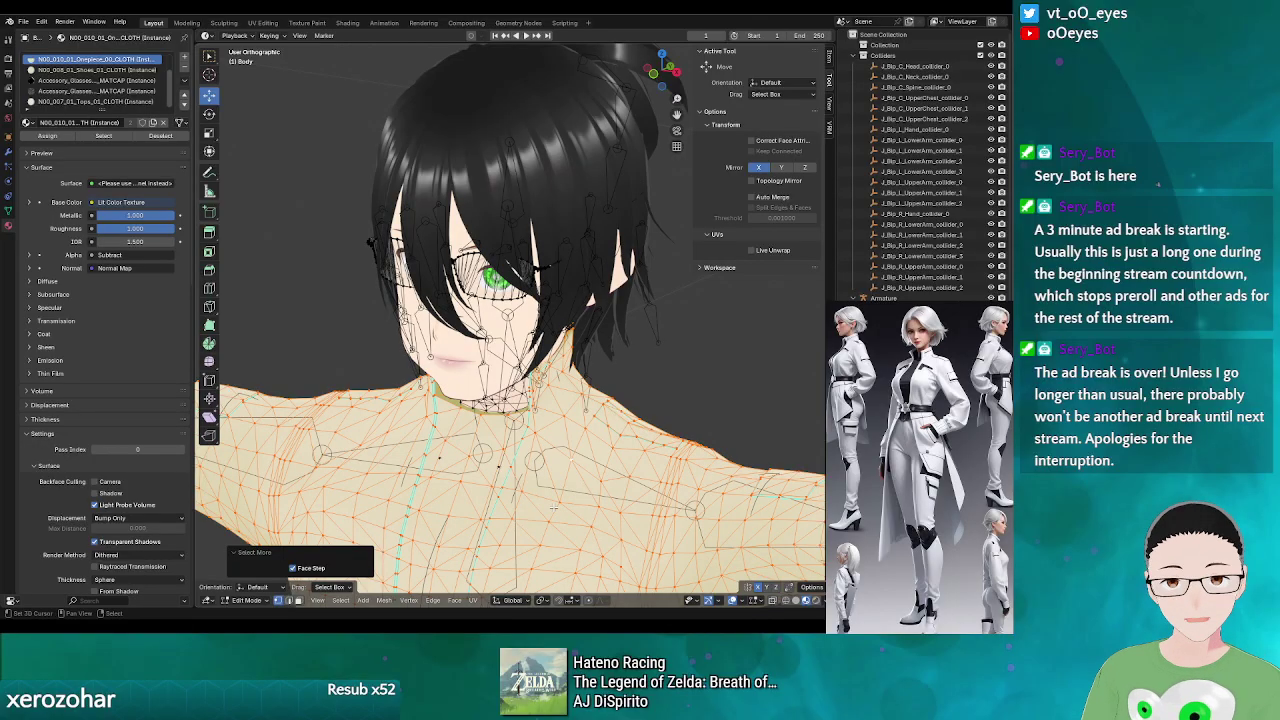
pyautogui.scroll(-8, 623, 455)
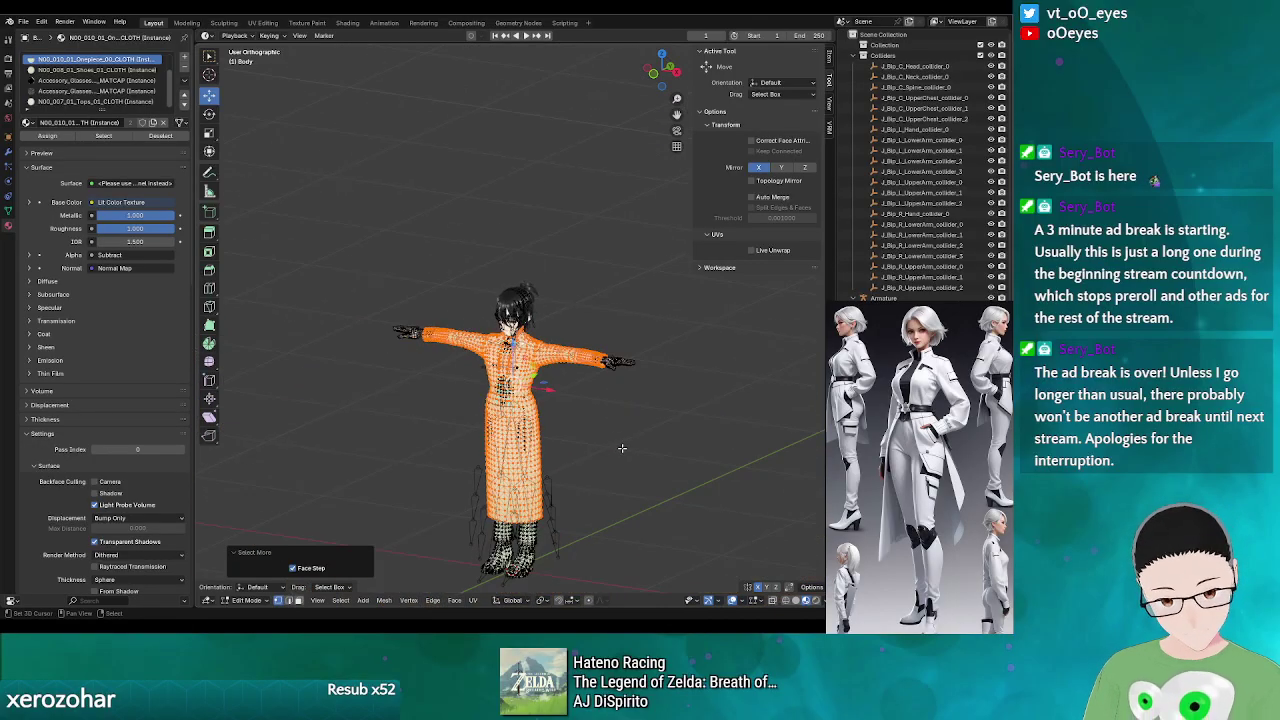
pyautogui.scroll(6, 619, 452)
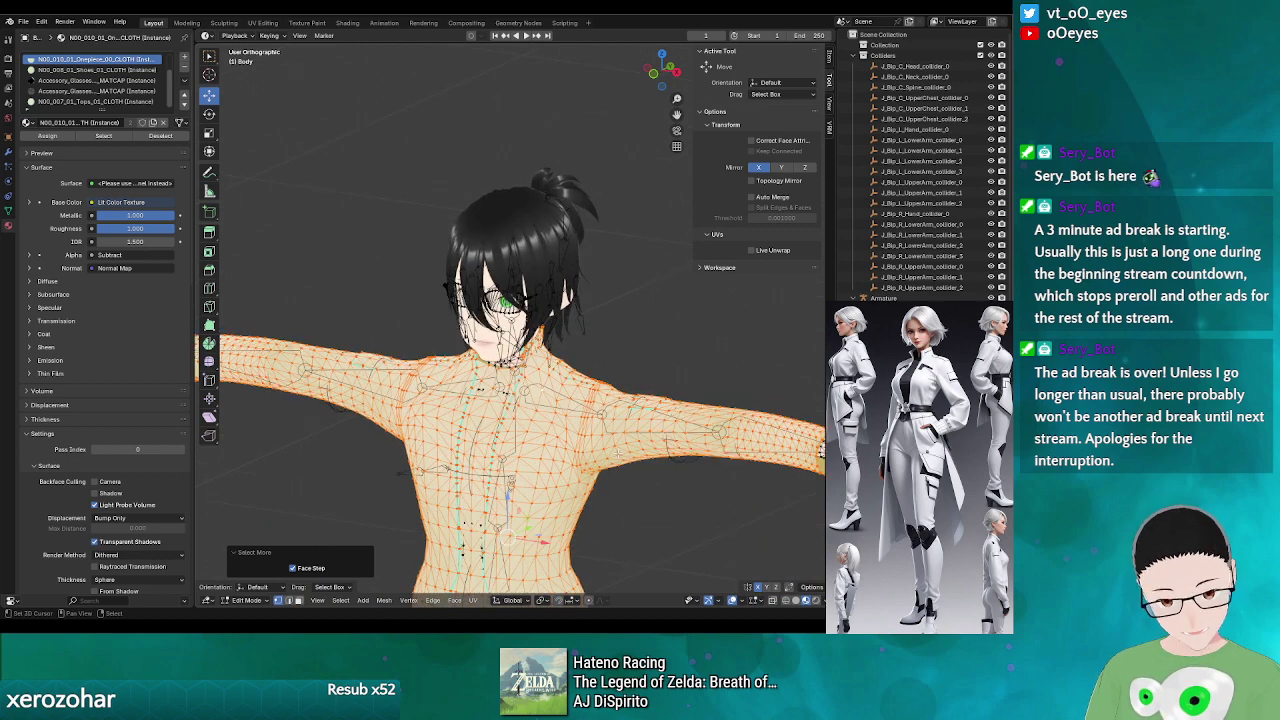
pyautogui.scroll(4, 615, 455)
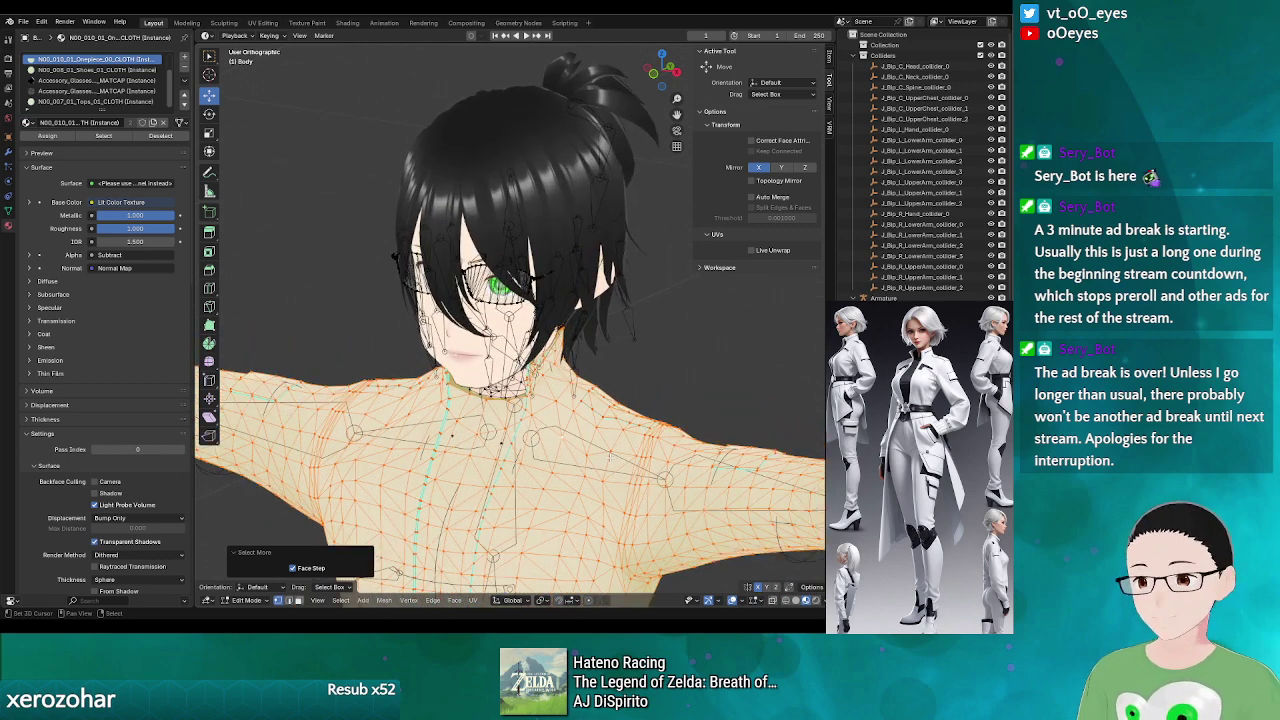
# - Switch the 3D viewport area to the UV Editor and display v2_top.png behind the coat's UVs
pyautogui.moveTo(537, 467); pyautogui.dragTo(531, 503)
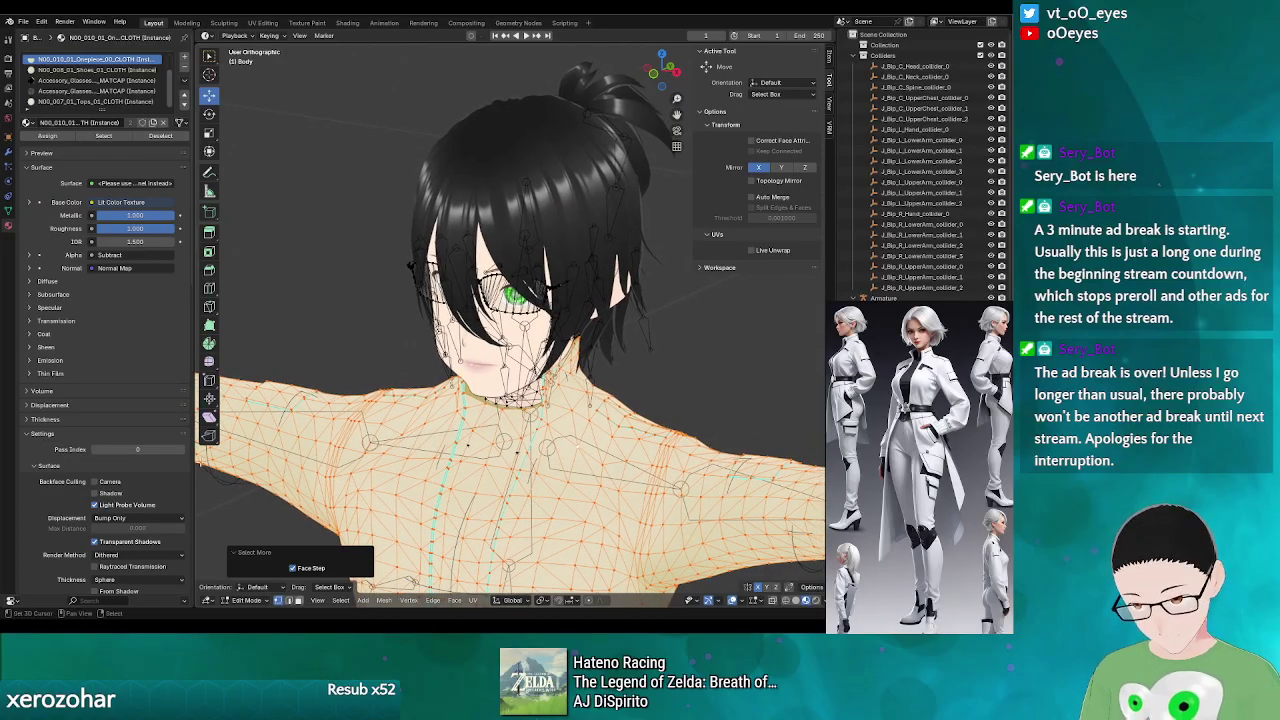
pyautogui.click(208, 600)
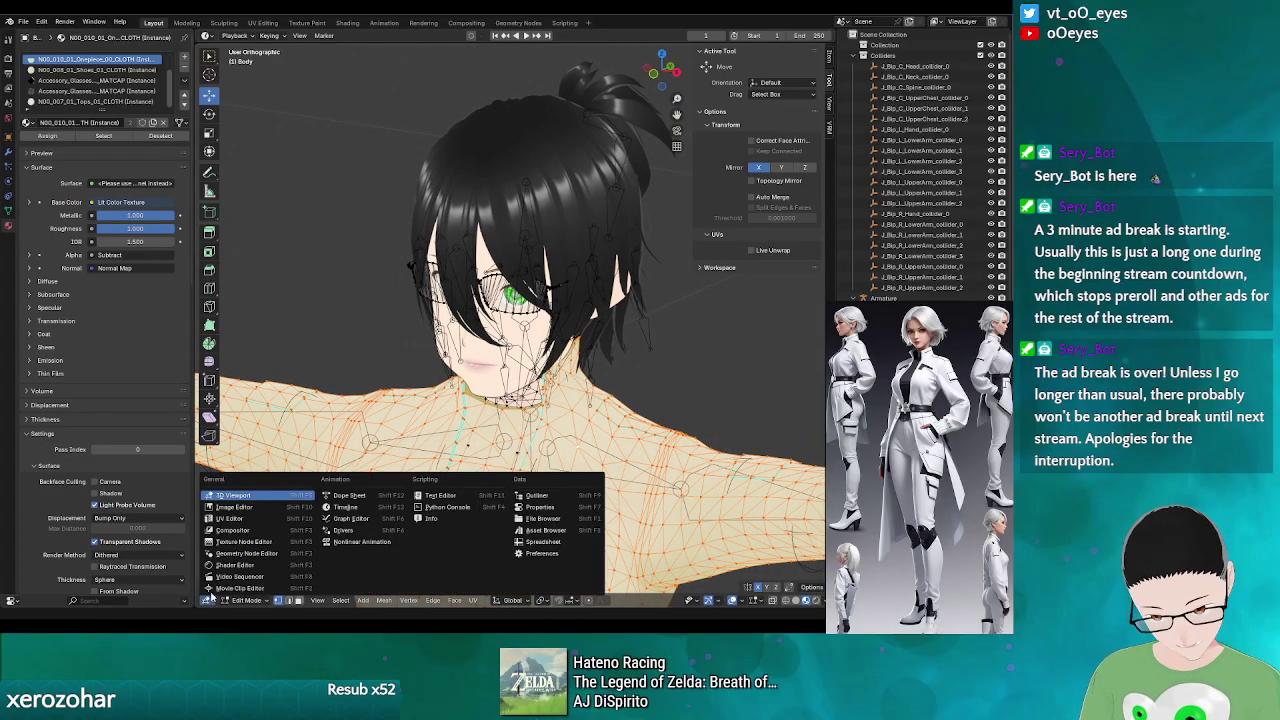
pyautogui.click(230, 519)
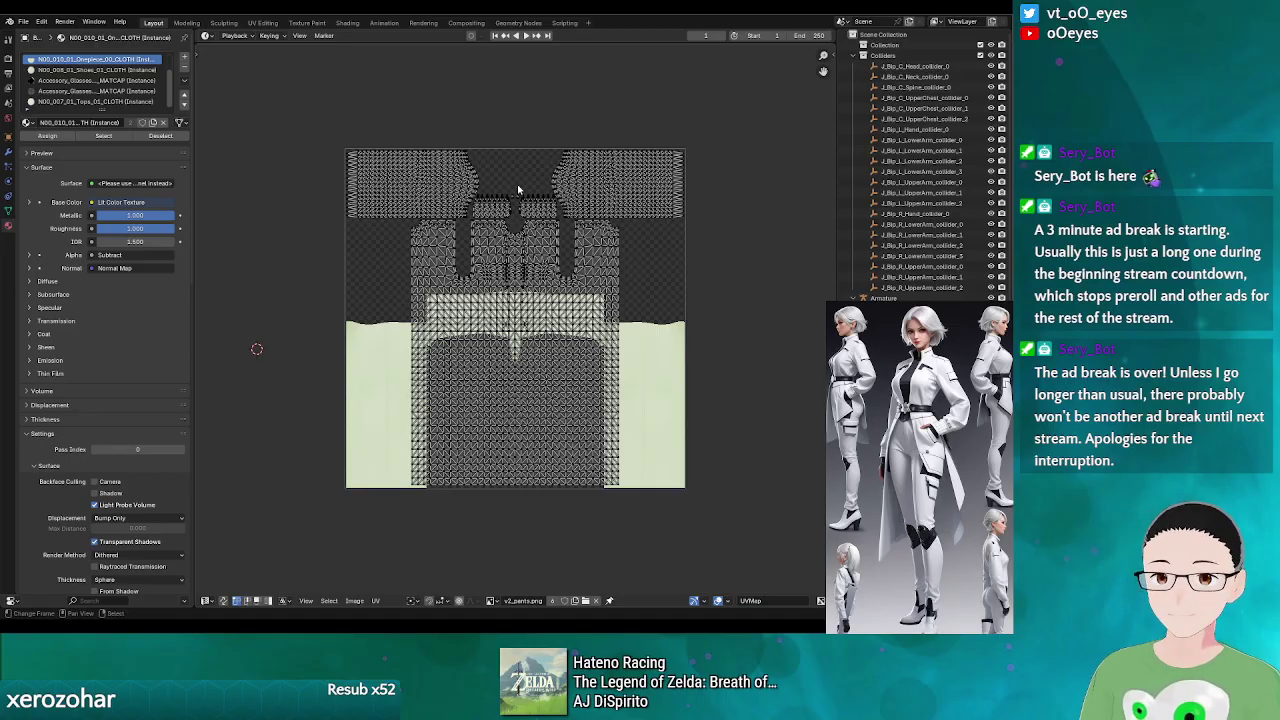
pyautogui.scroll(3, 520, 190)
pyautogui.scroll(-2, 506, 349)
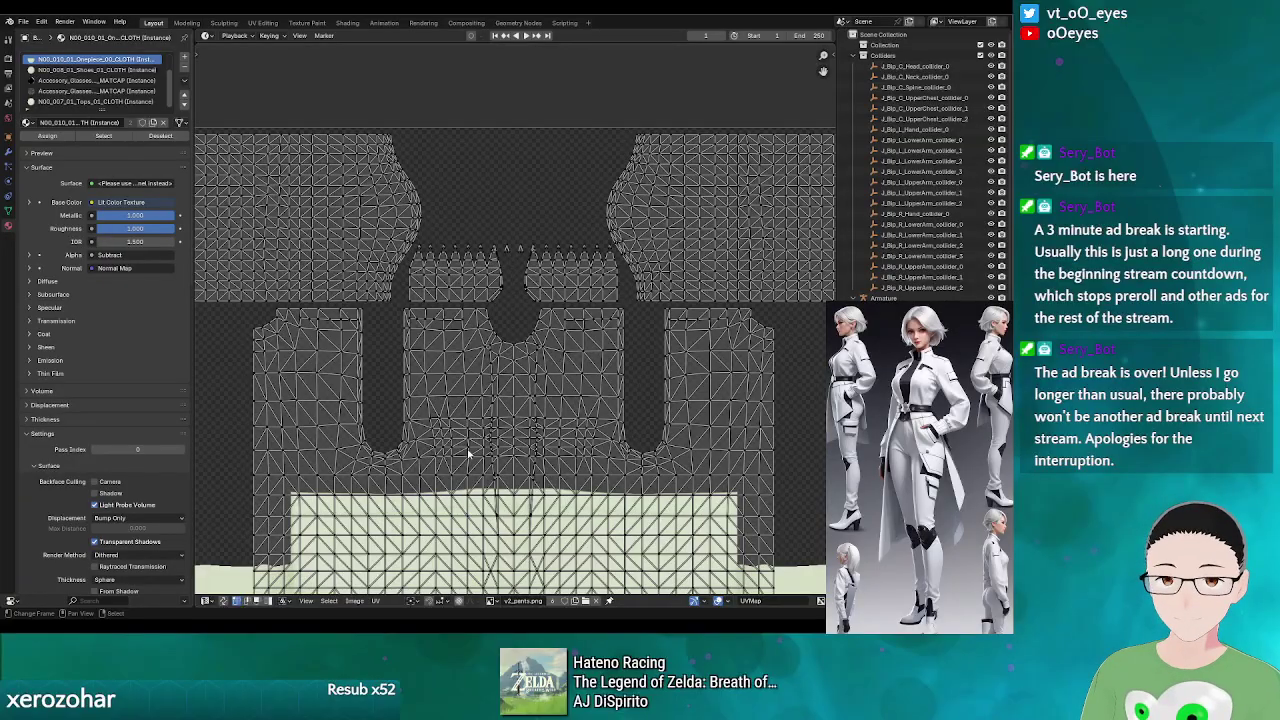
pyautogui.scroll(-3, 468, 450)
pyautogui.scroll(2, 480, 282)
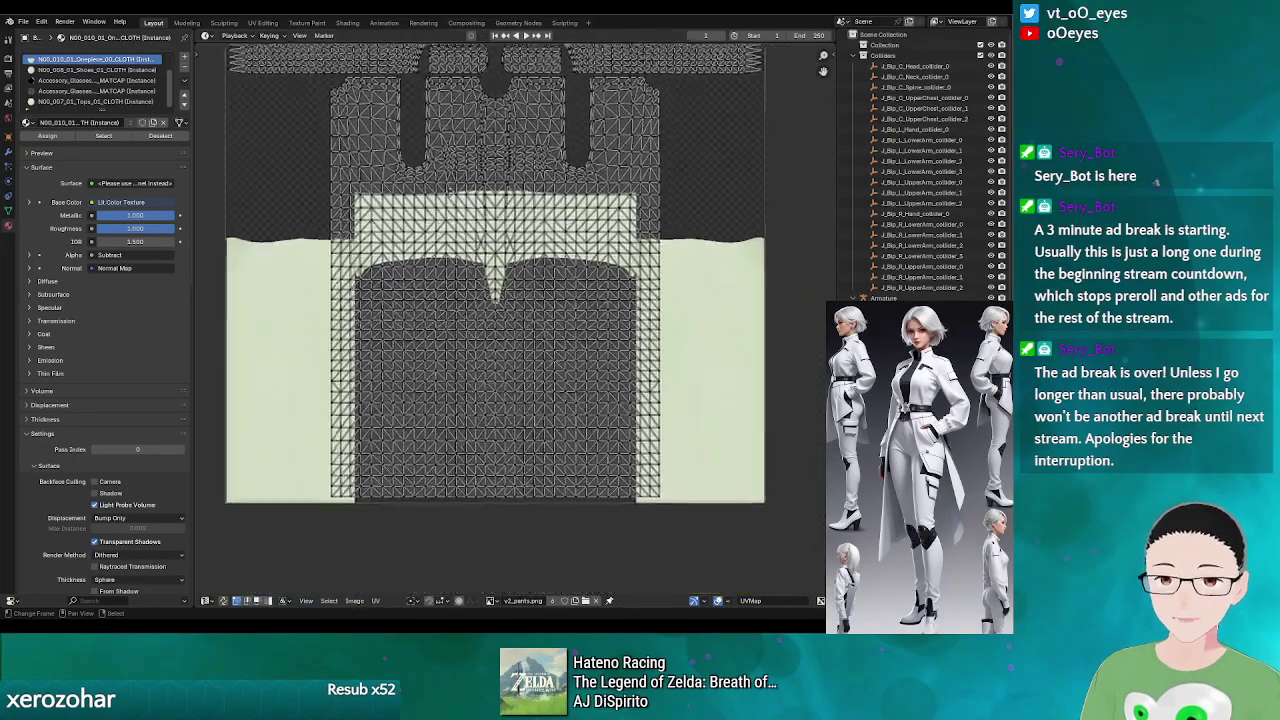
pyautogui.scroll(-2, 443, 211)
pyautogui.moveTo(444, 211); pyautogui.dragTo(485, 277)
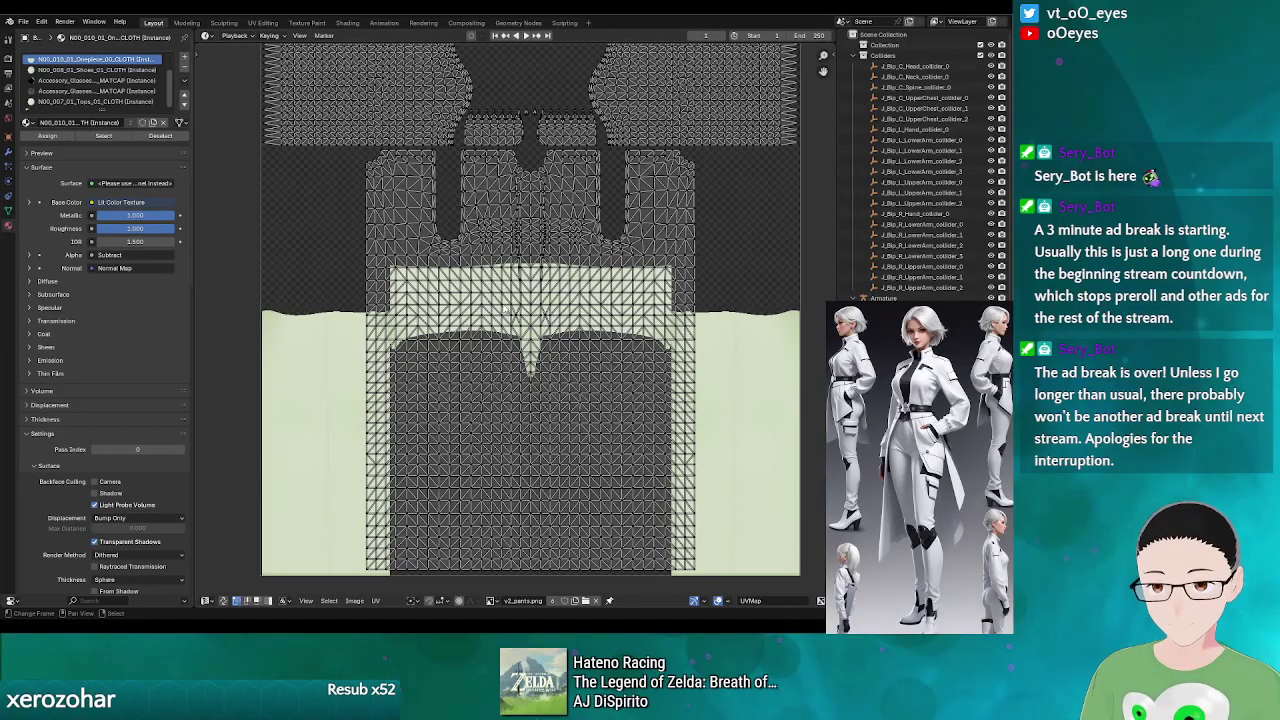
pyautogui.scroll(1, 503, 309)
pyautogui.moveTo(502, 255); pyautogui.dragTo(502, 302)
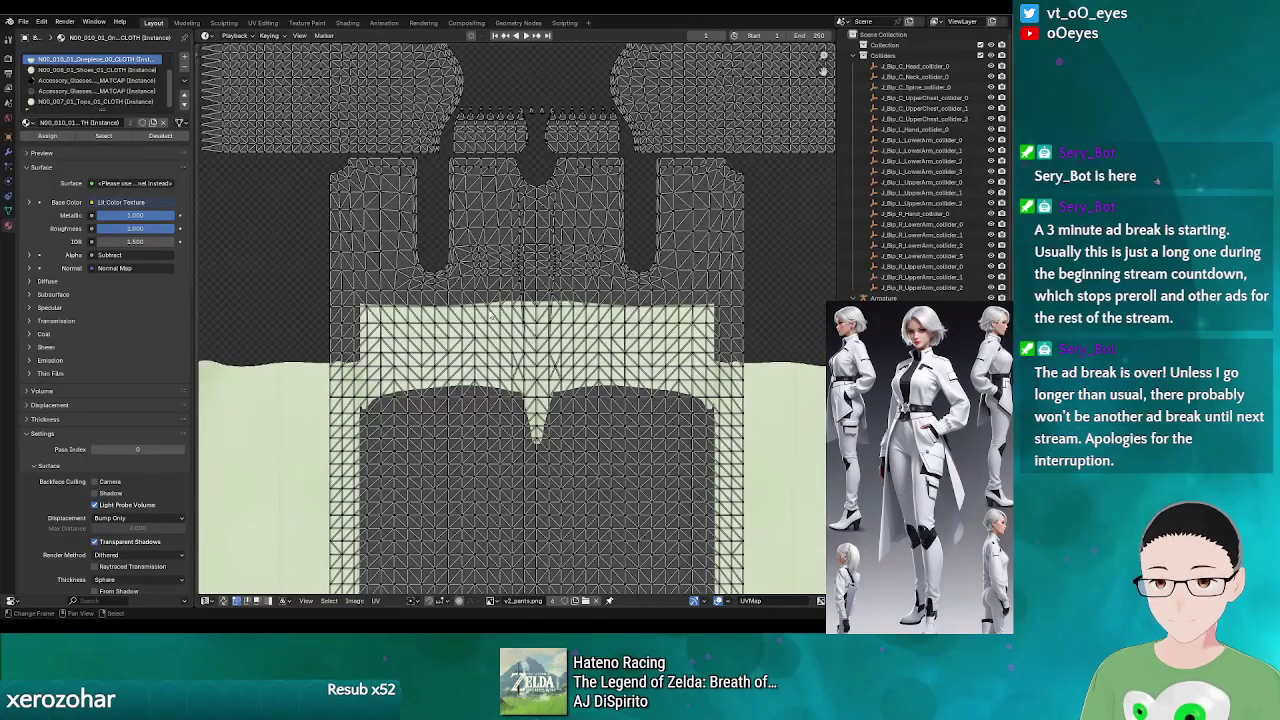
pyautogui.click(490, 601)
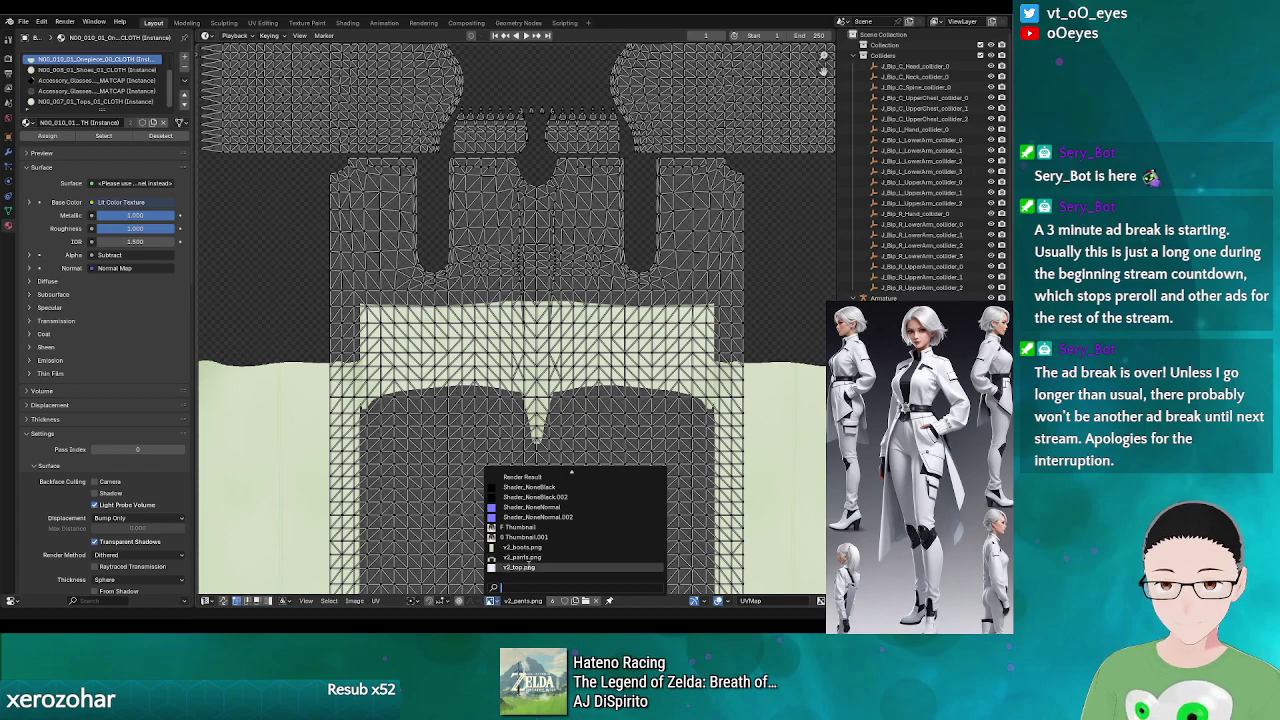
pyautogui.click(519, 567)
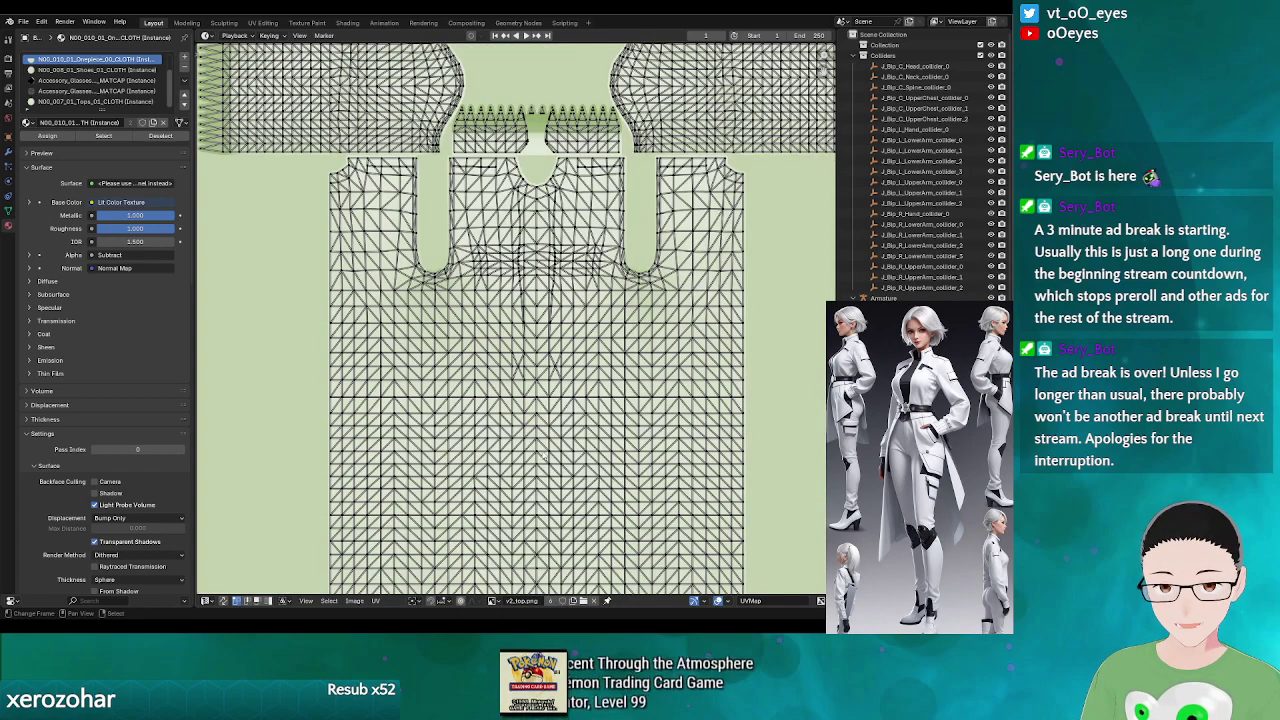
# - Box-select all UVs of the spiked collar strip between the two sleeve islands, including both halves down to their lower edges
pyautogui.press('Home')
pyautogui.scroll(6, 501, 410)
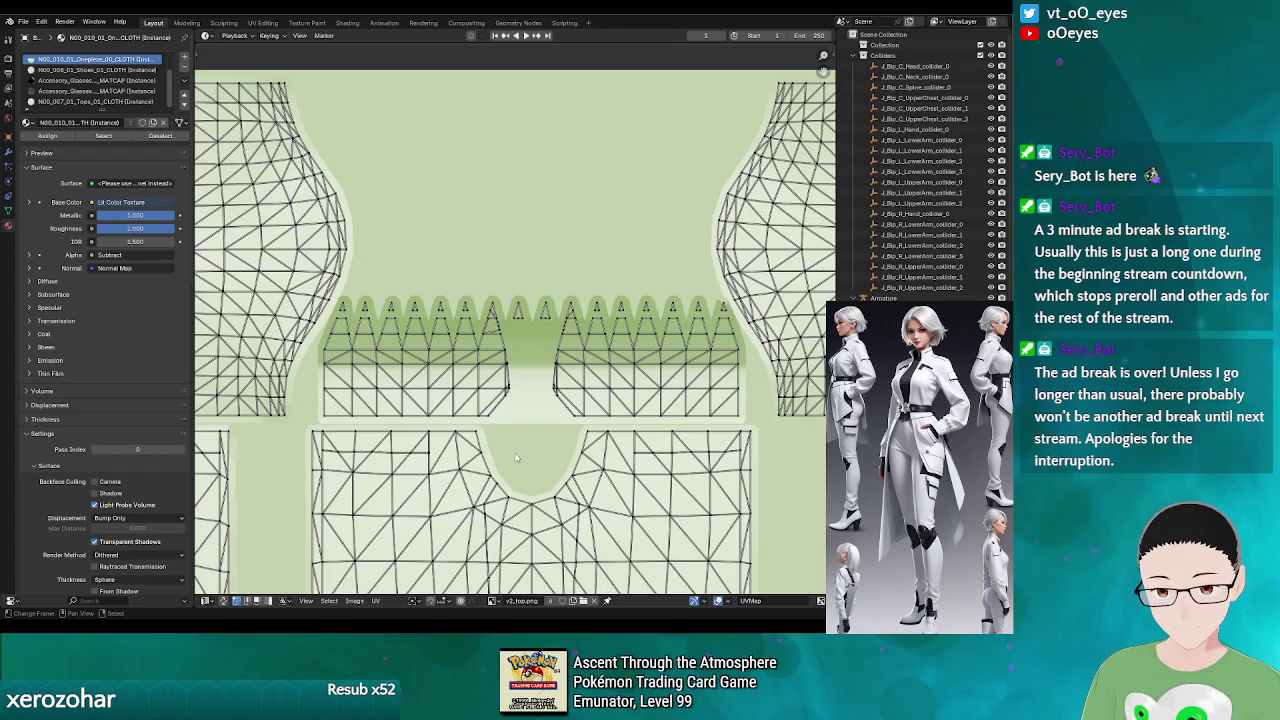
pyautogui.scroll(-3, 614, 450)
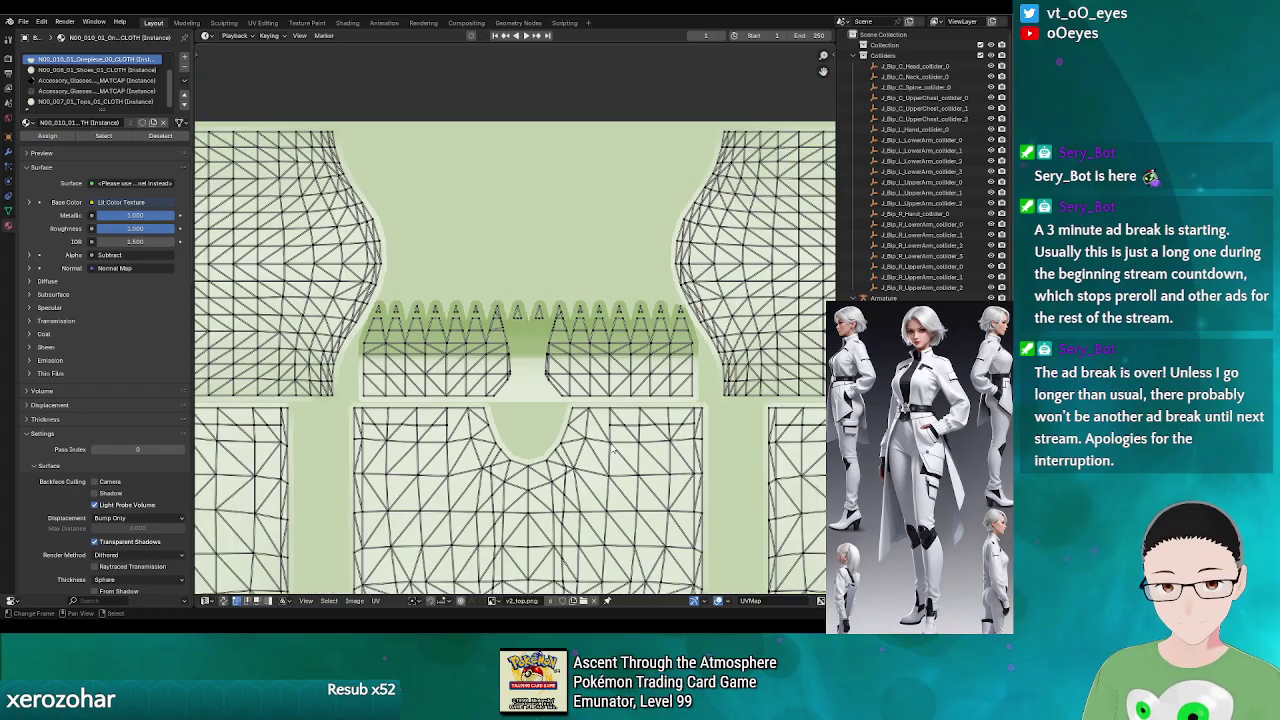
pyautogui.scroll(-2, 586, 357)
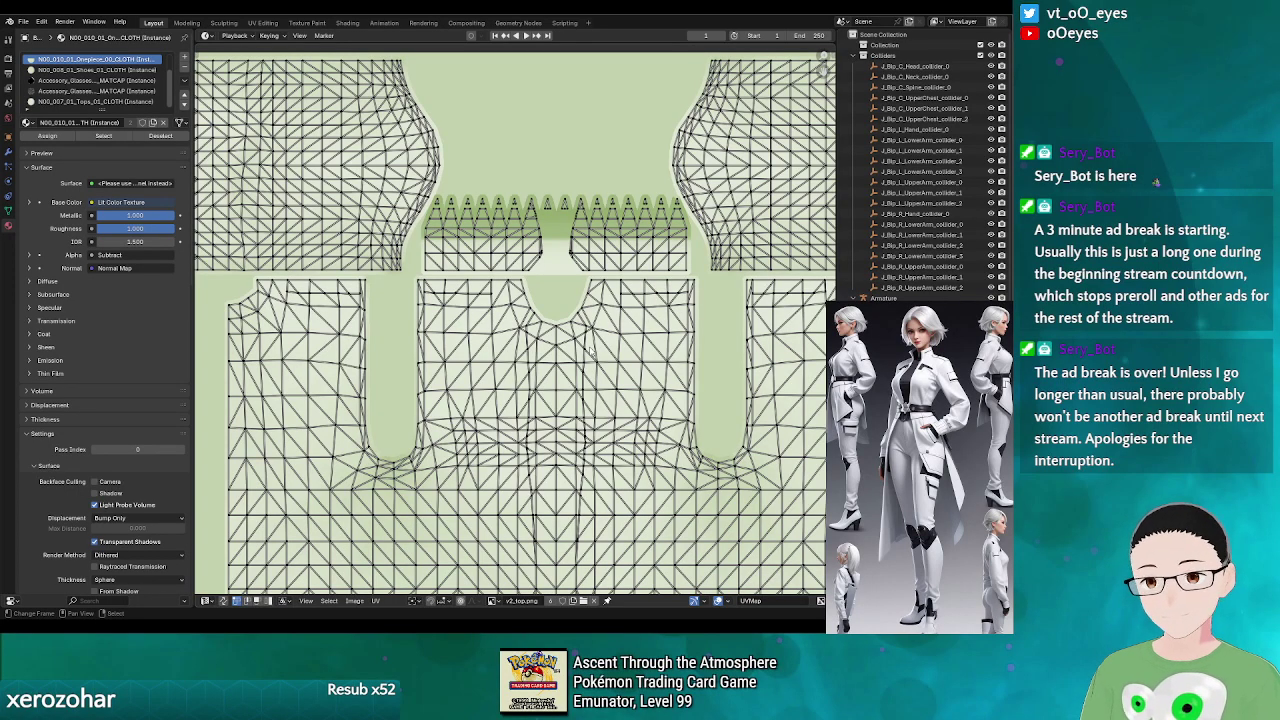
pyautogui.scroll(2, 558, 253)
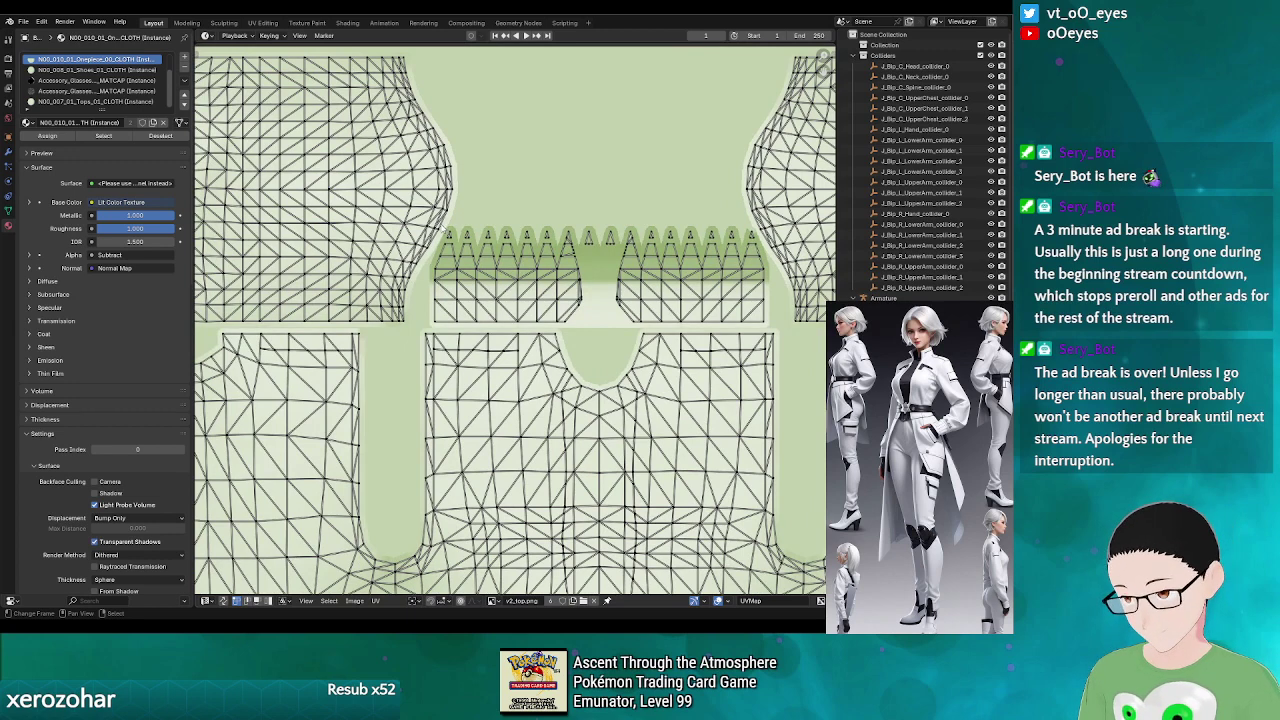
pyautogui.press('b')
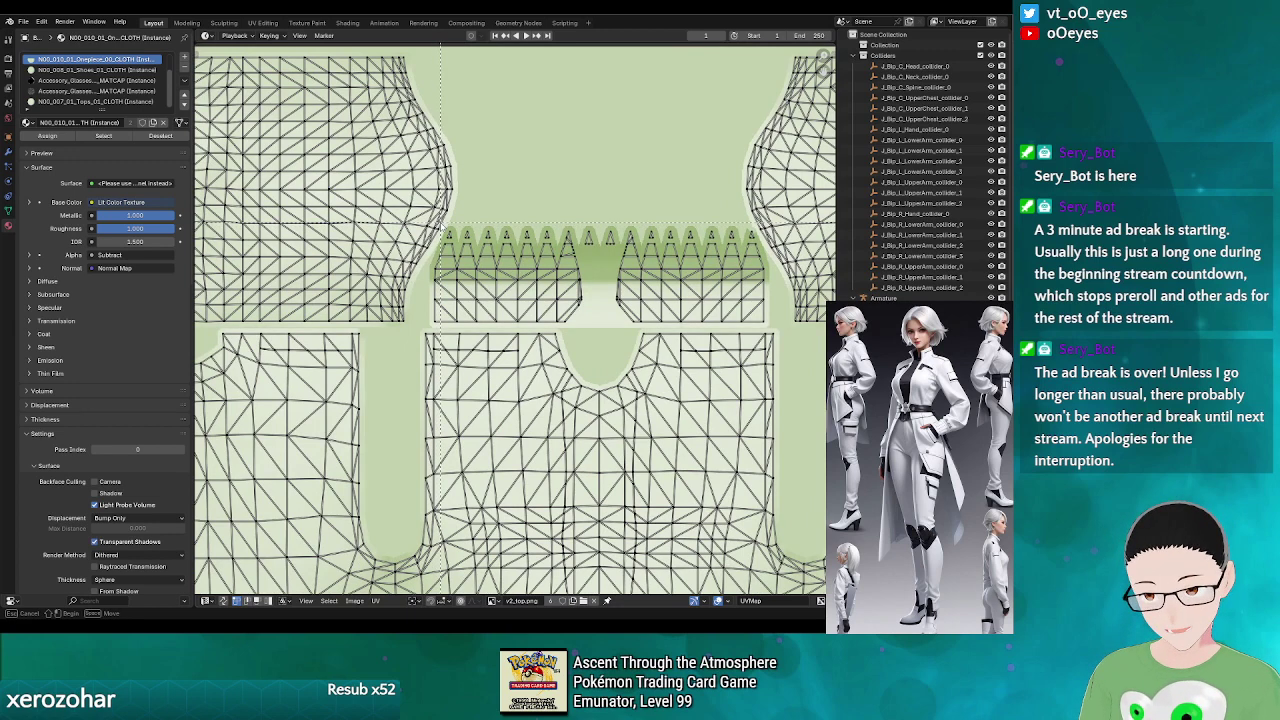
pyautogui.moveTo(440, 228); pyautogui.dragTo(756, 324)
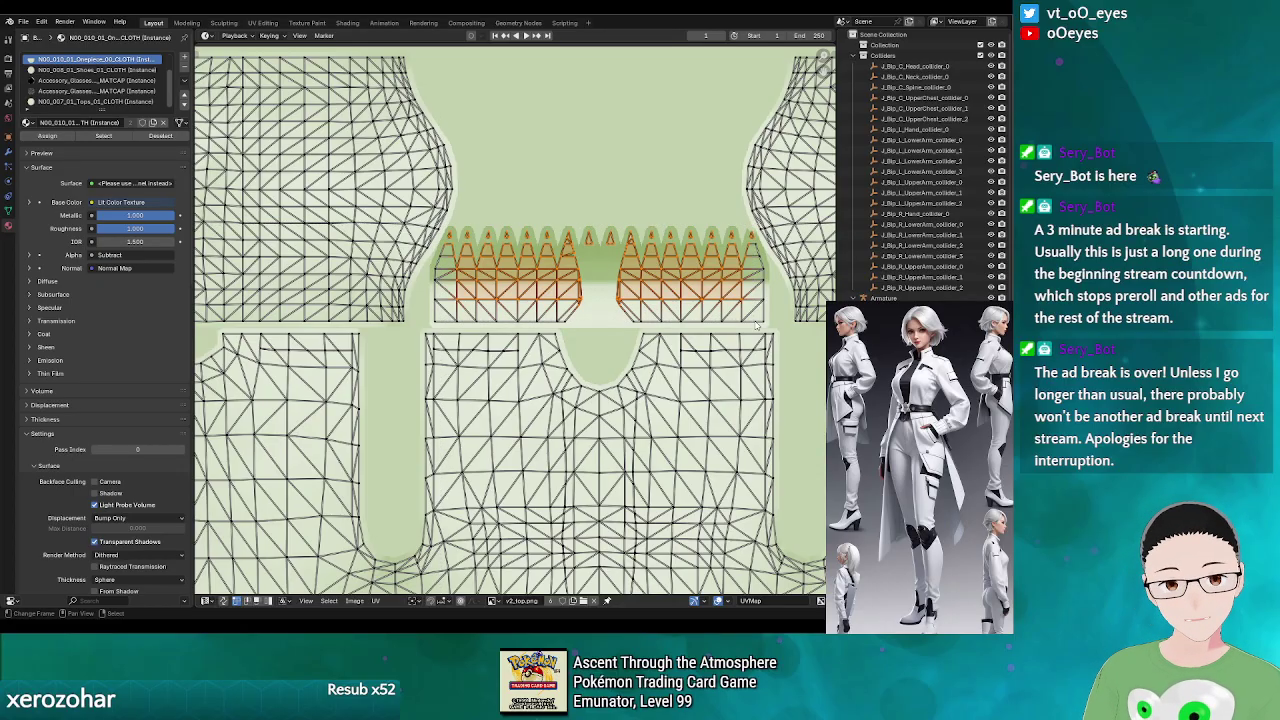
pyautogui.press('b')
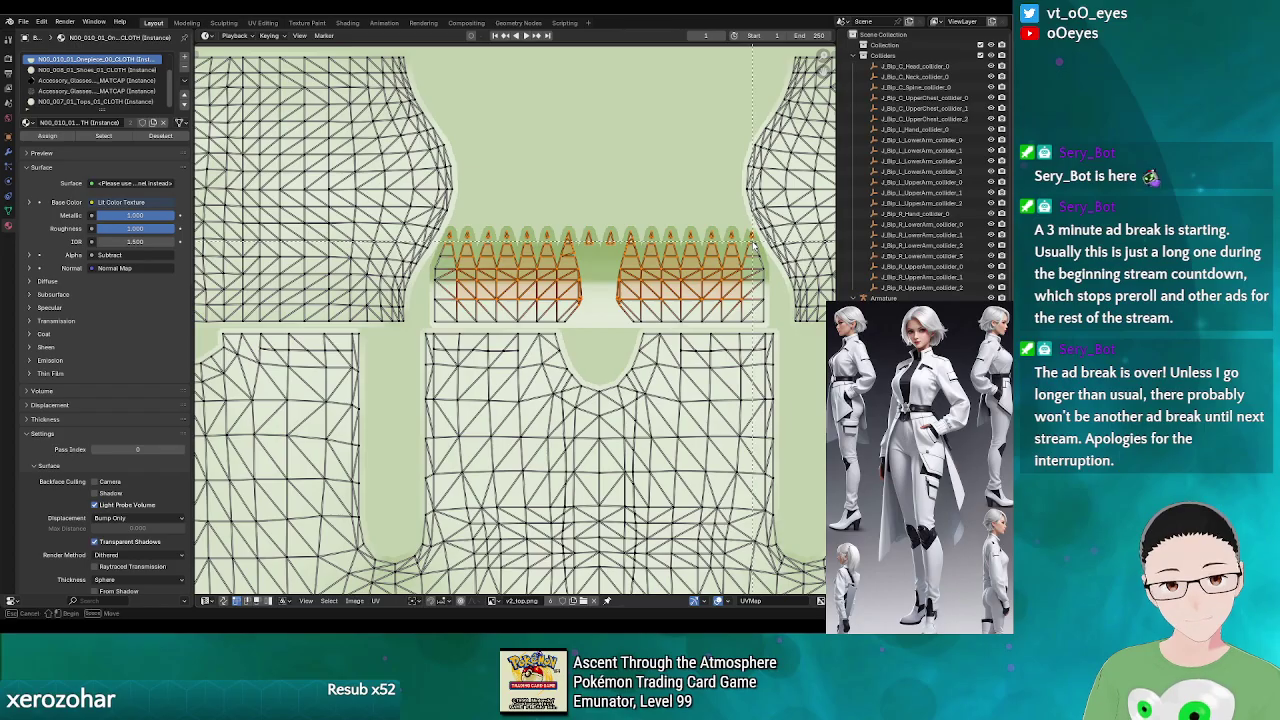
pyautogui.moveTo(754, 236); pyautogui.dragTo(768, 330)
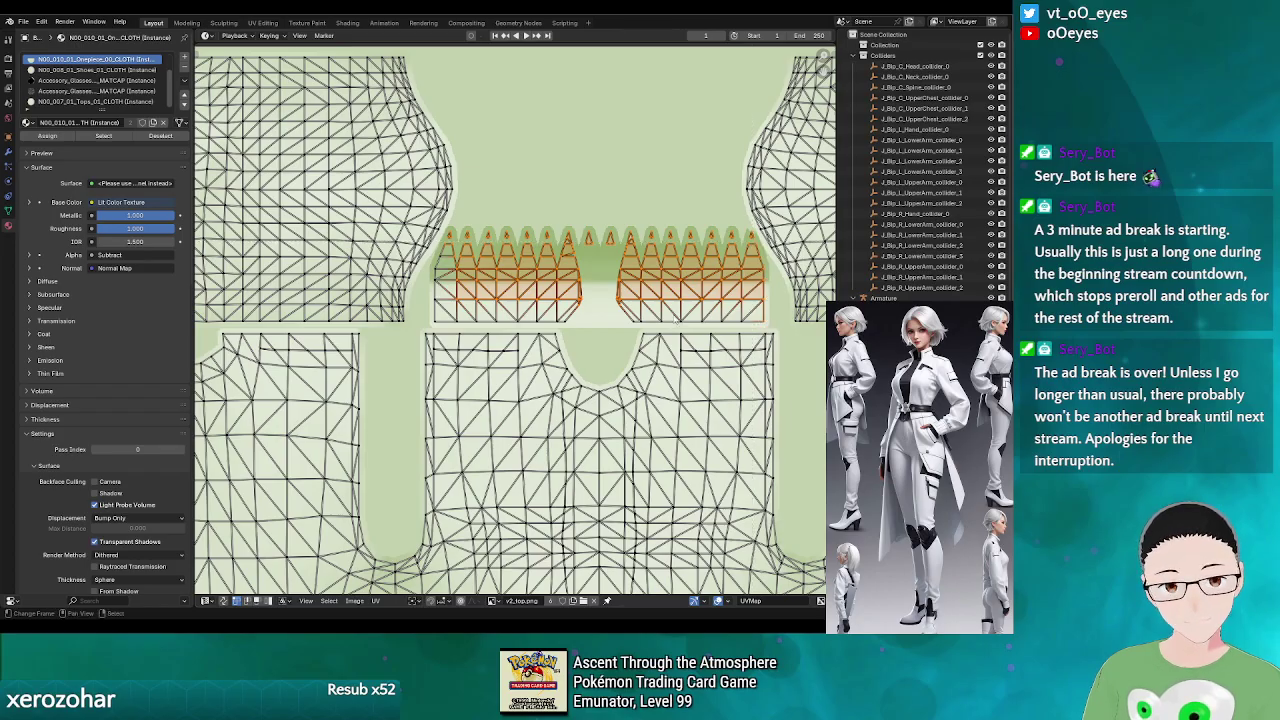
pyautogui.press('b')
pyautogui.moveTo(628, 320); pyautogui.dragTo(758, 332)
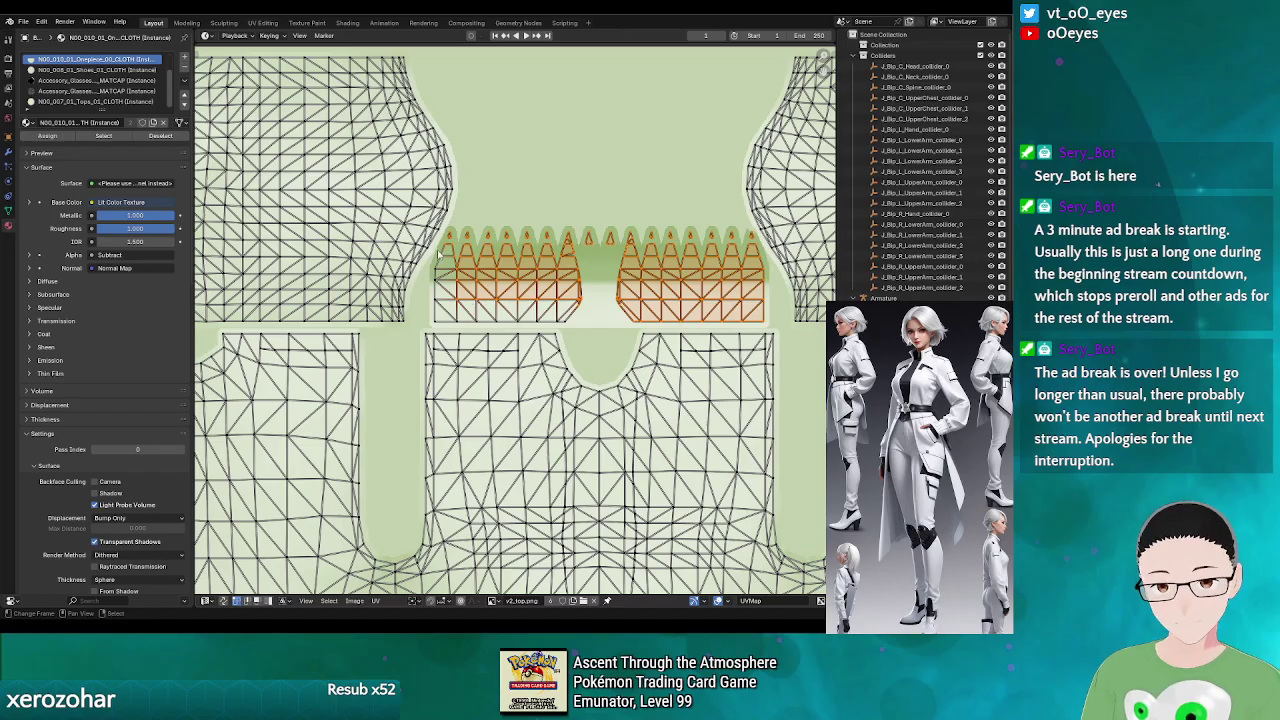
pyautogui.press('b')
pyautogui.moveTo(436, 296); pyautogui.dragTo(571, 327)
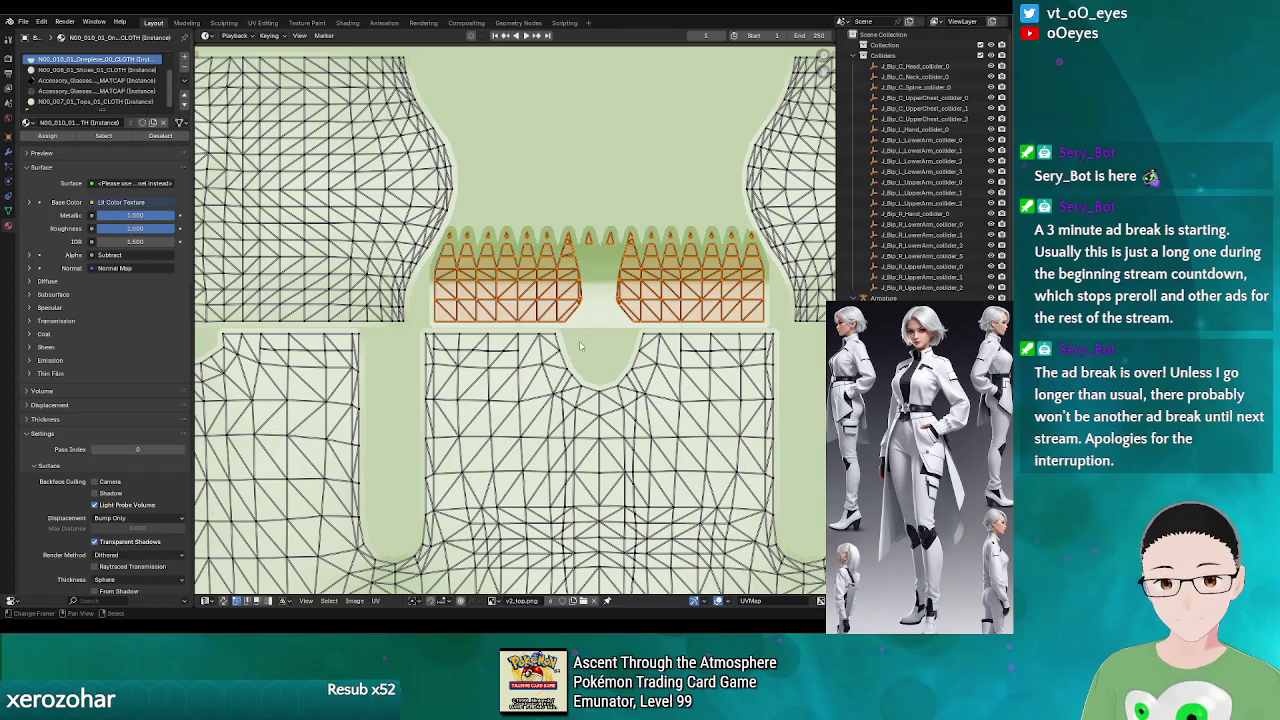
# - Flatten the selected collar UVs along Y and move them down about 0.021 onto the light band of the texture
pyautogui.press('s')
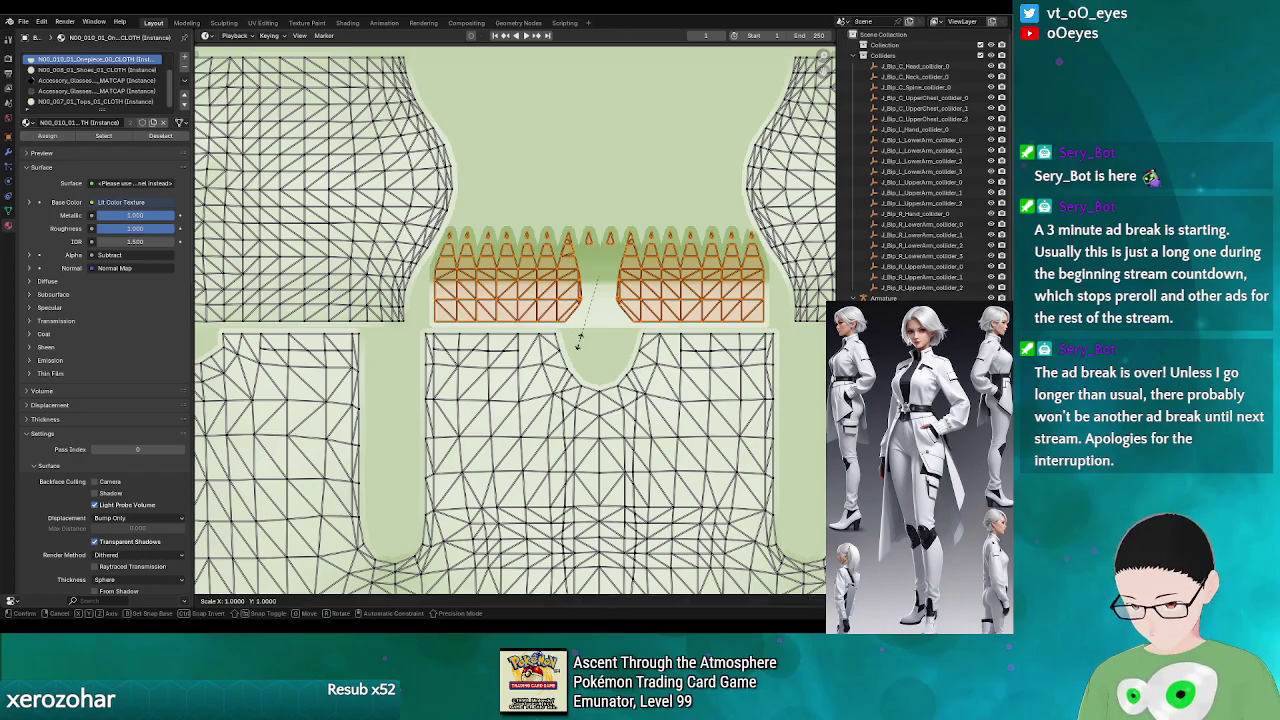
pyautogui.press('y')
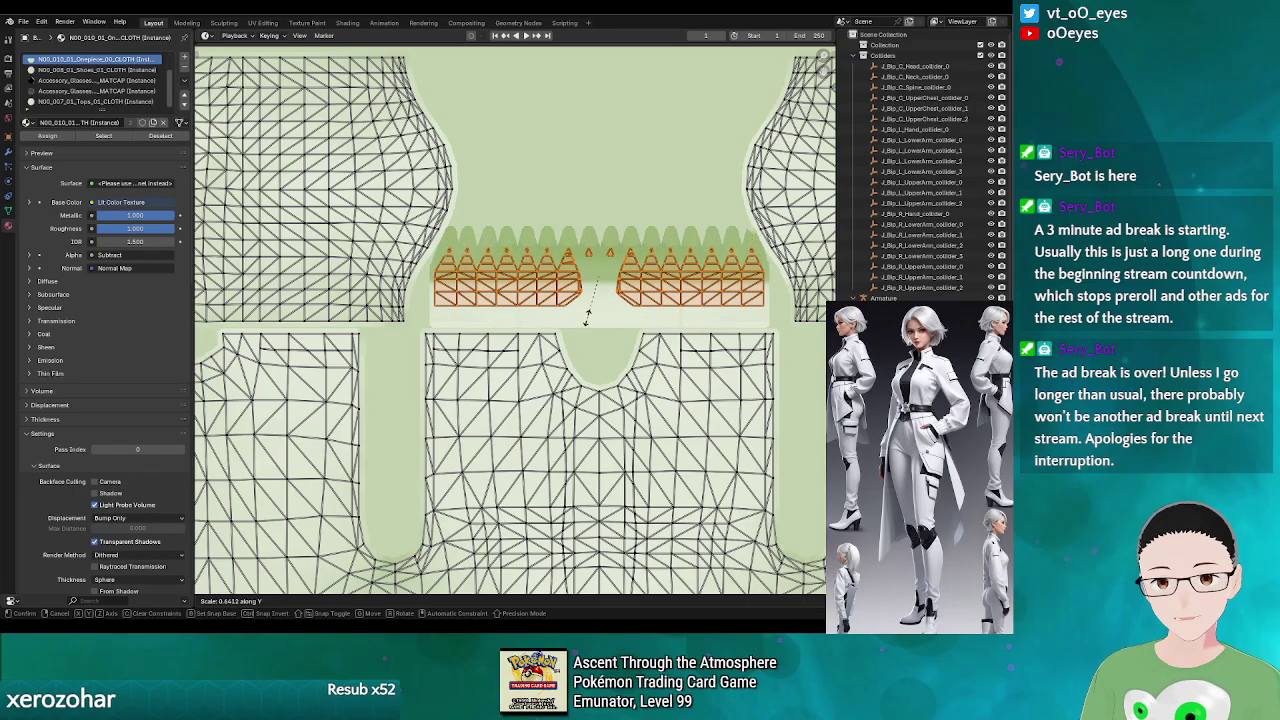
pyautogui.click(591, 295)
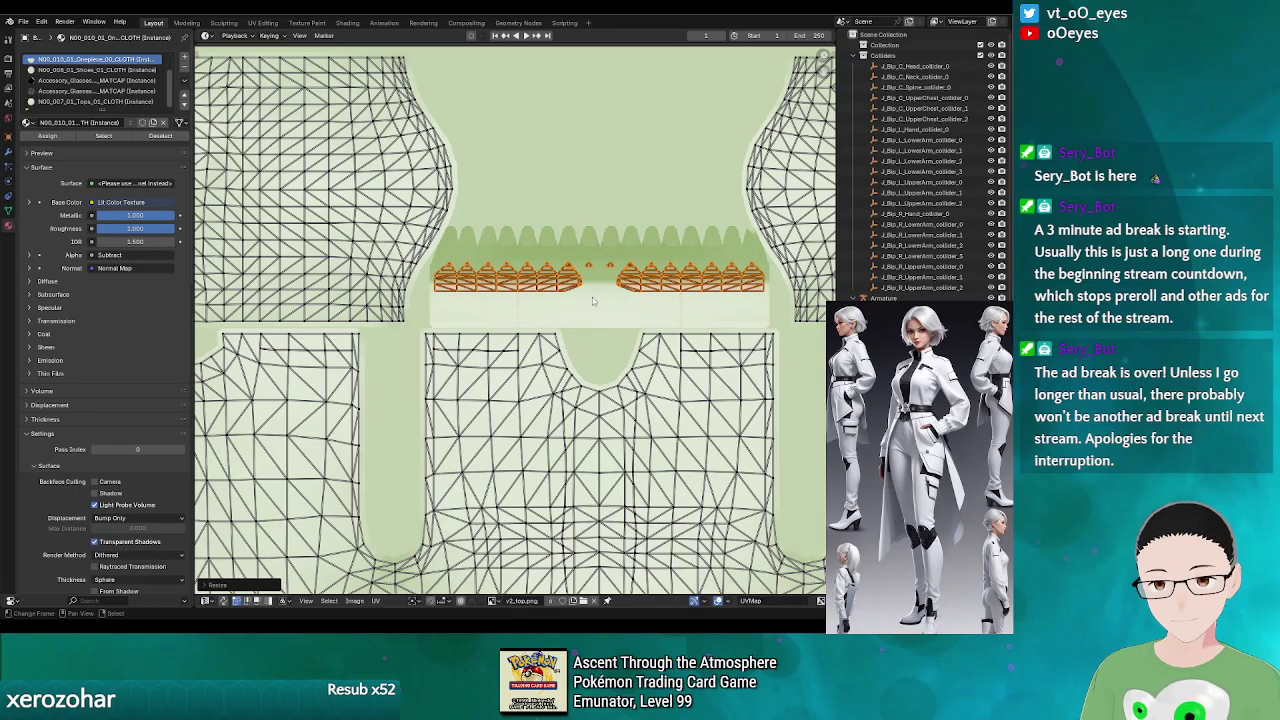
pyautogui.press('g')
pyautogui.press('y')
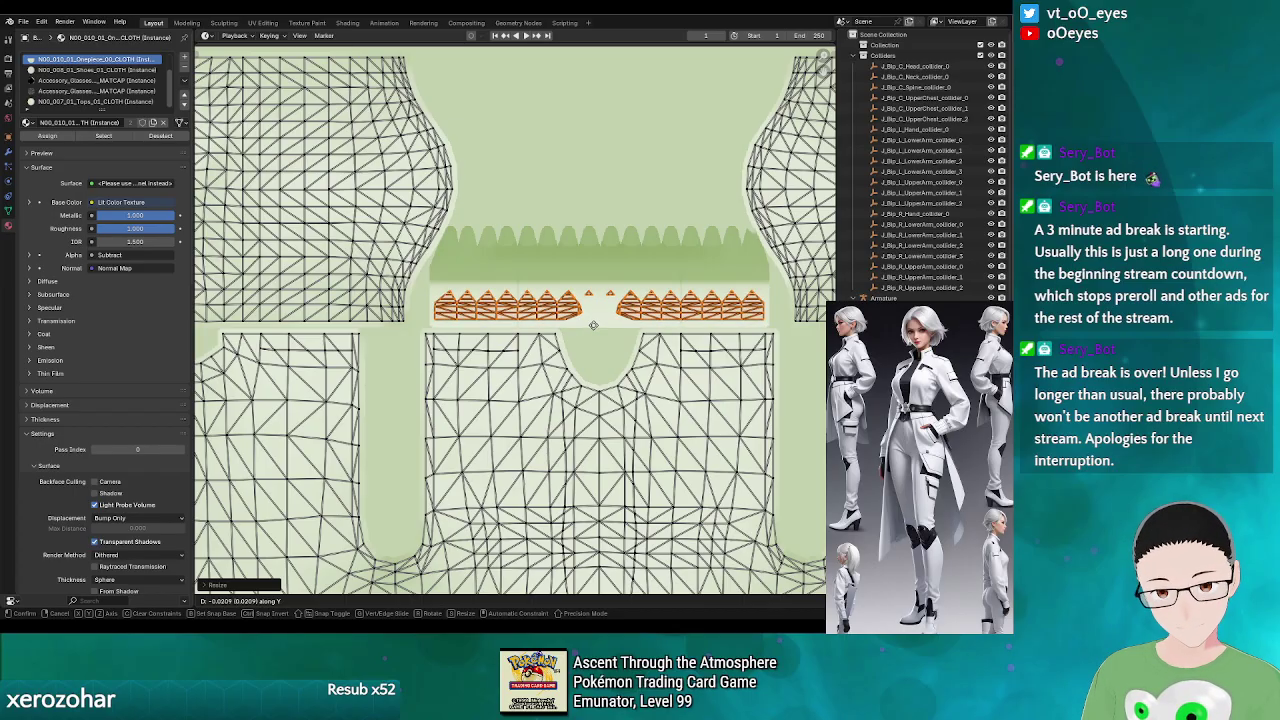
pyautogui.click(594, 328)
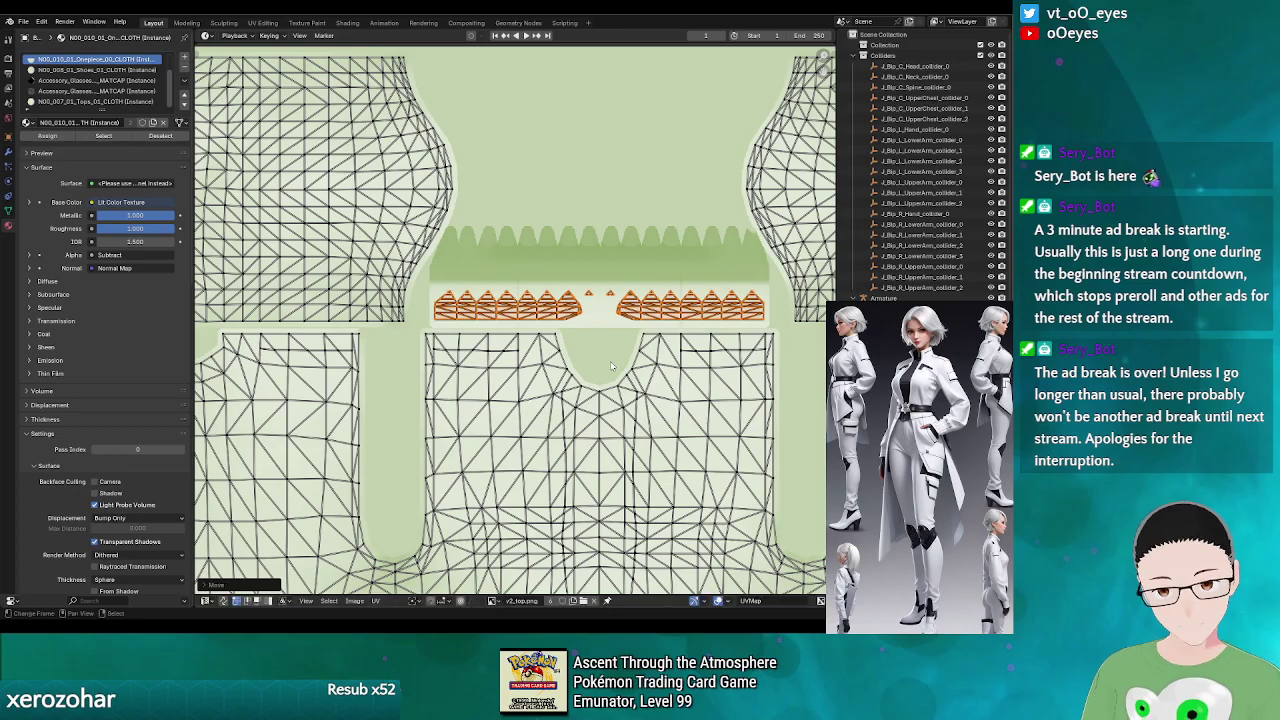
# - Export the coat's adjusted UV layout as v2_top_uv.png
pyautogui.scroll(-2, 627, 412)
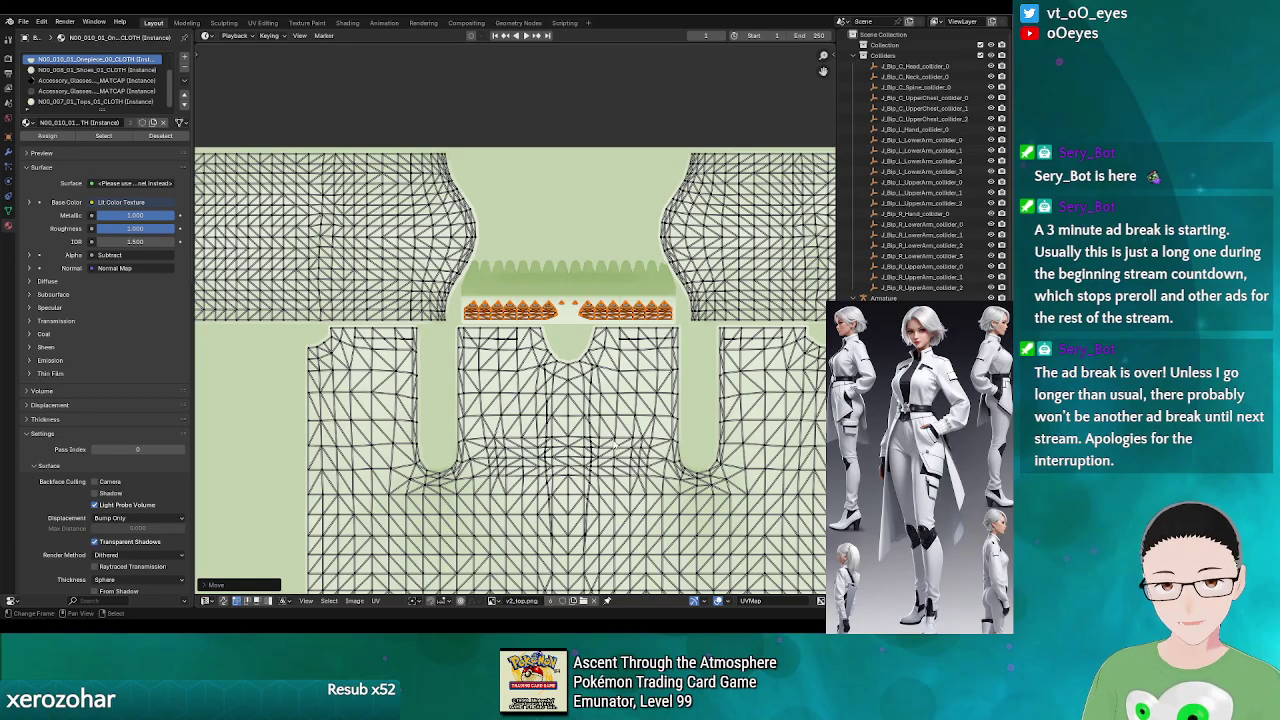
pyautogui.scroll(-3, 605, 394)
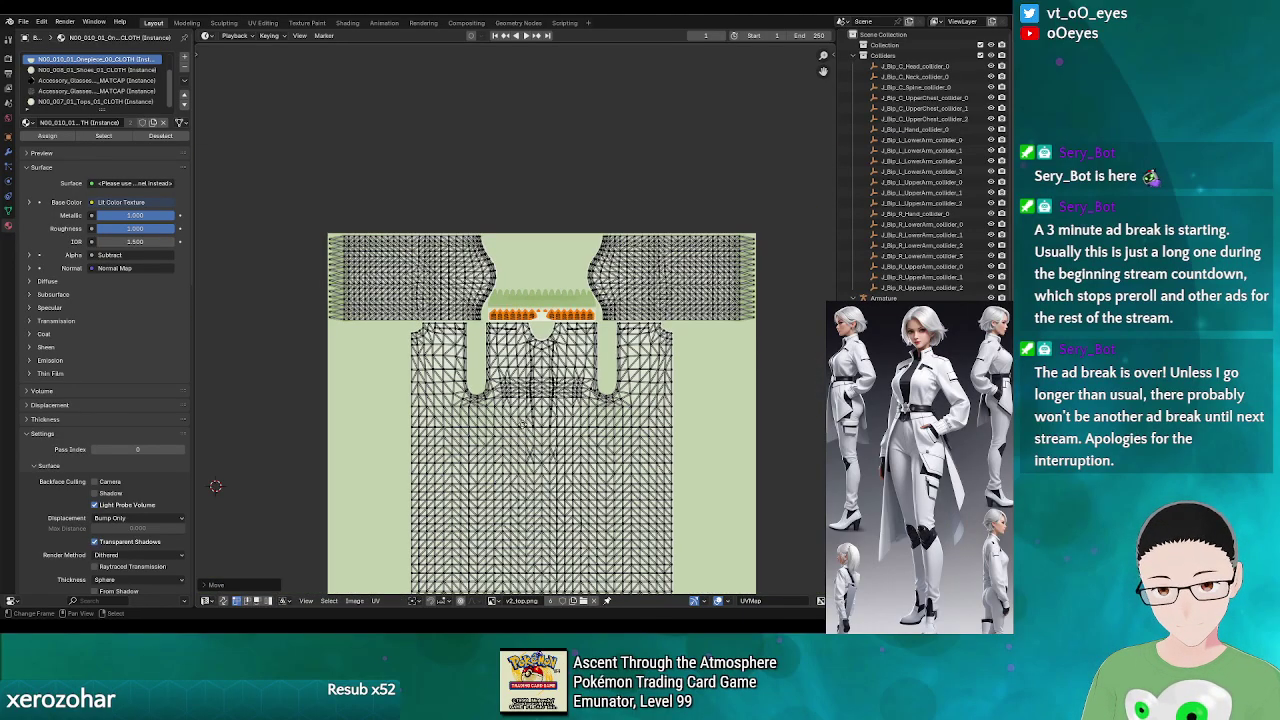
pyautogui.moveTo(215, 486); pyautogui.dragTo(241, 363)
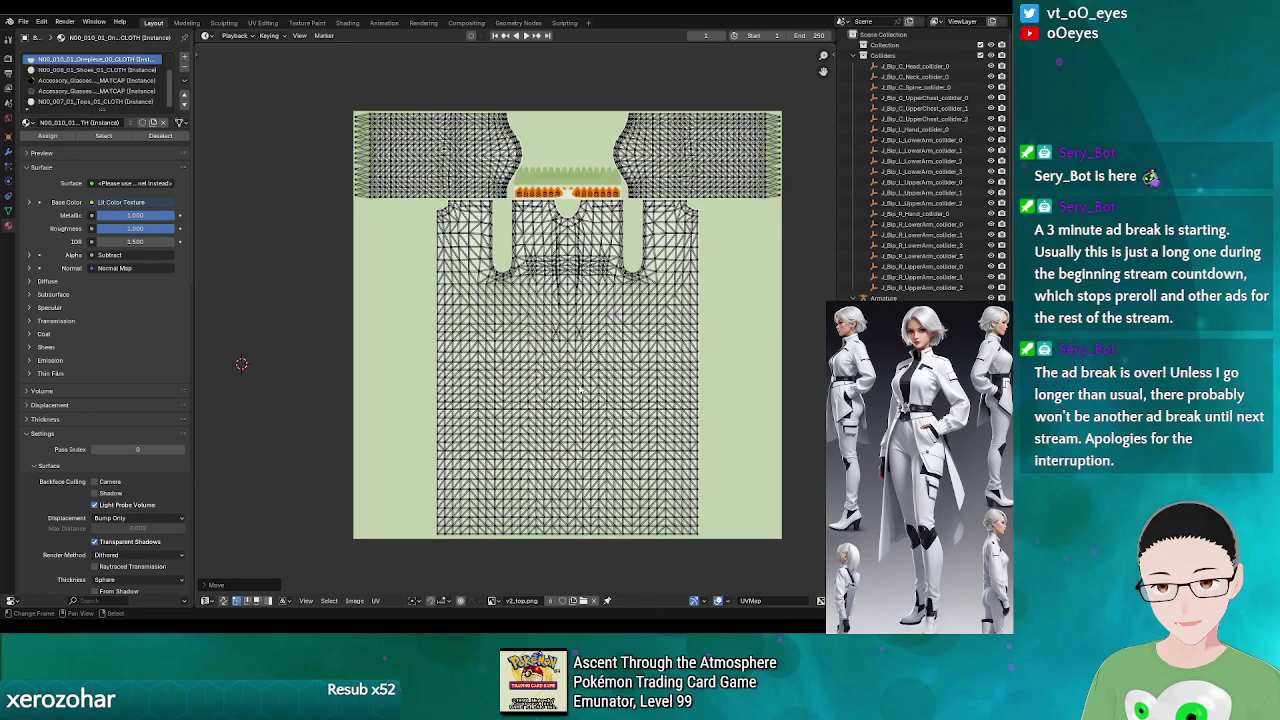
pyautogui.click(376, 601)
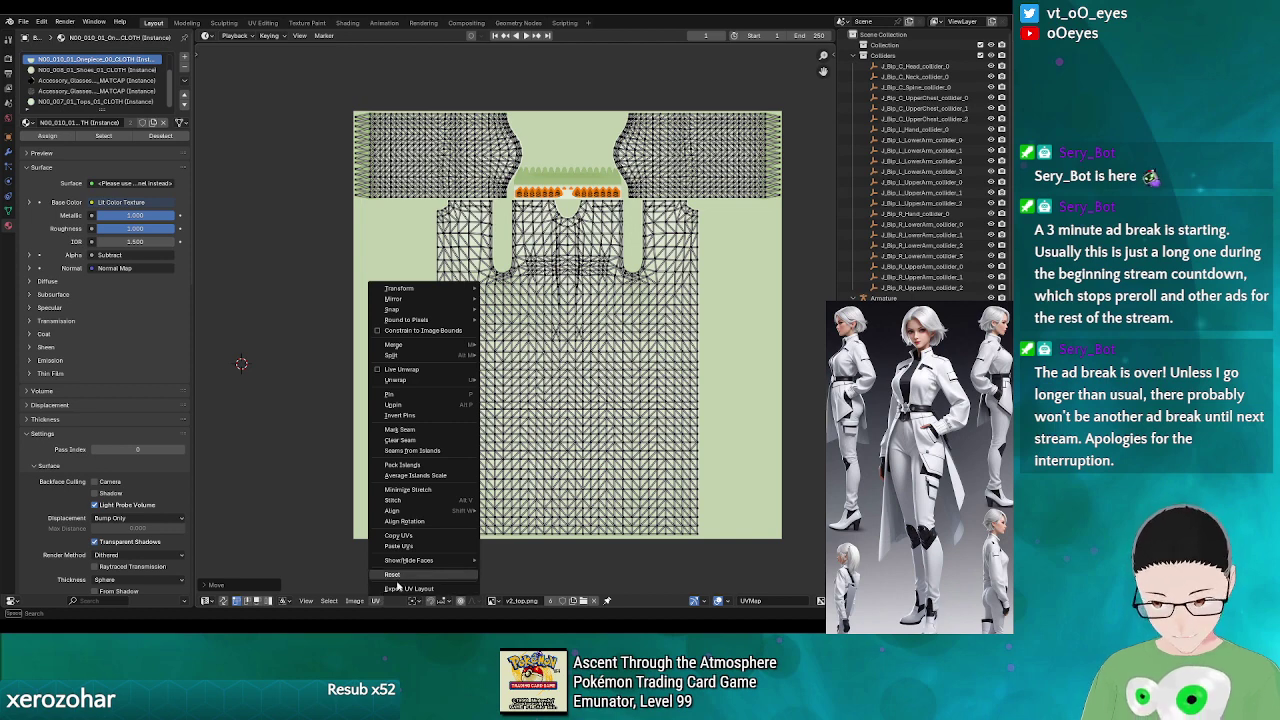
pyautogui.press('Escape')
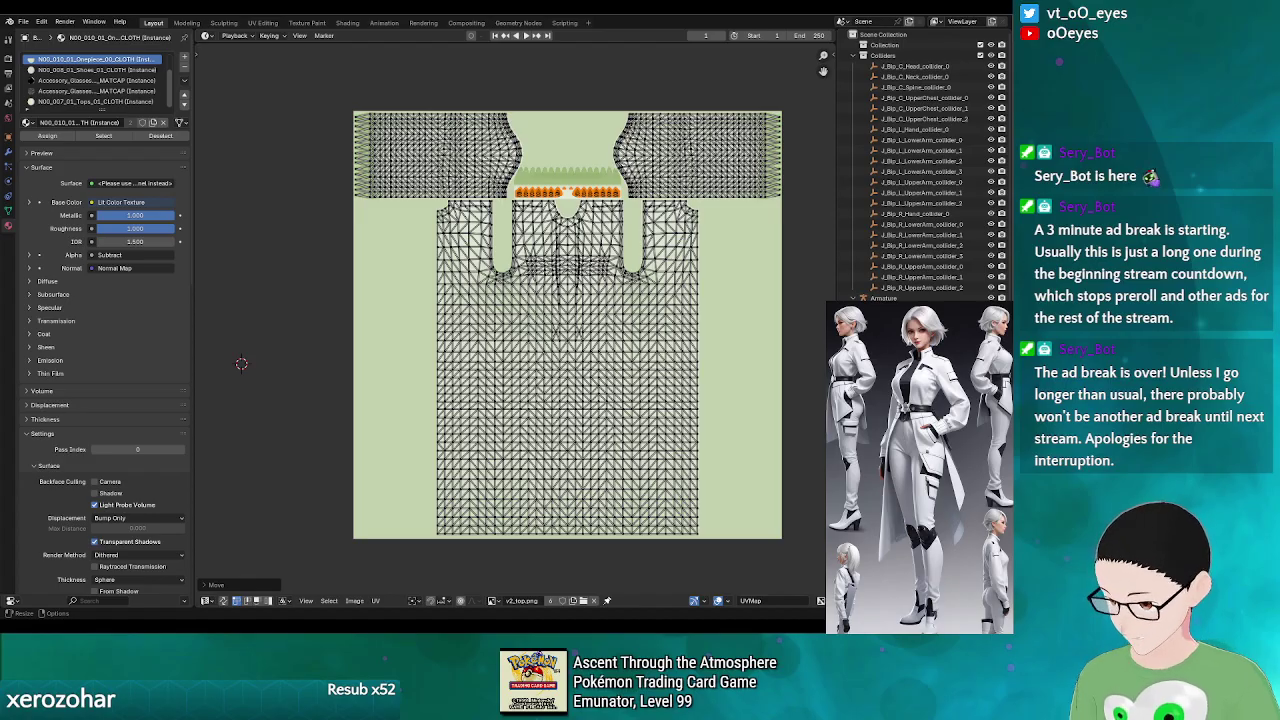
# - Switch to GIMP, look through the open texture images and copy the UV layout layer from the v2_top_uv.png image
pyautogui.hotkey('alt', 'Tab')
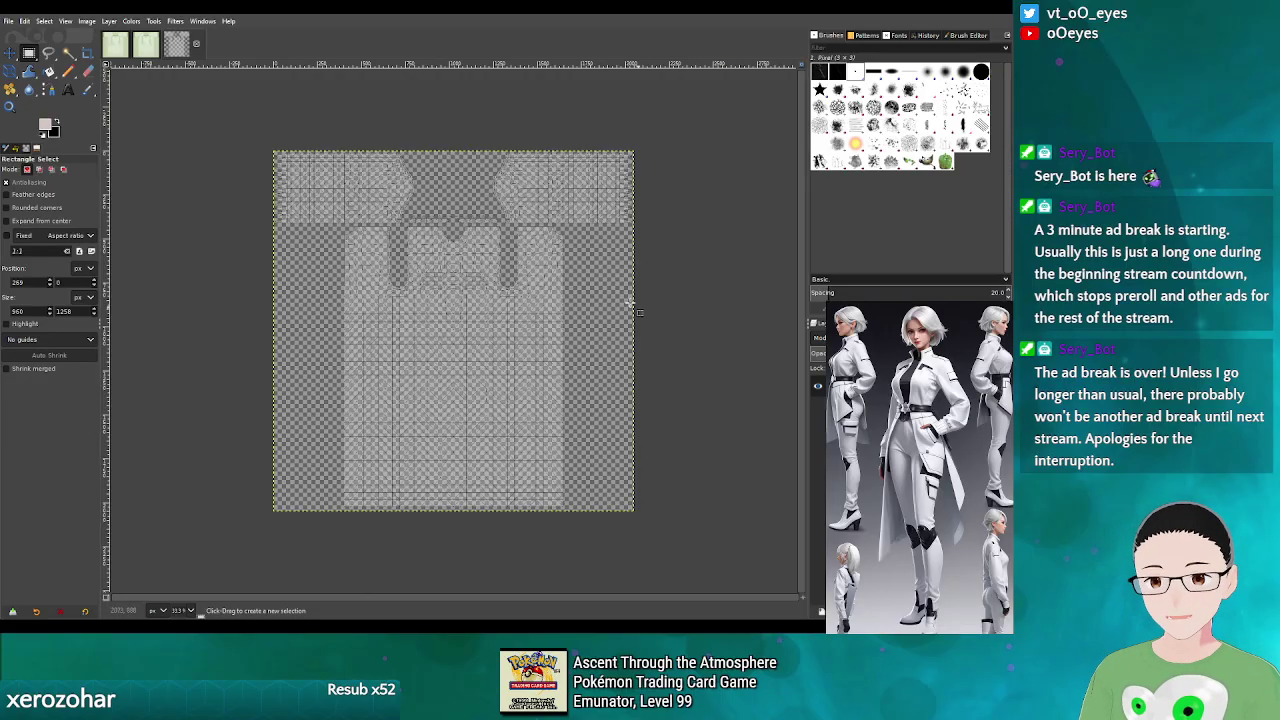
pyautogui.click(145, 46)
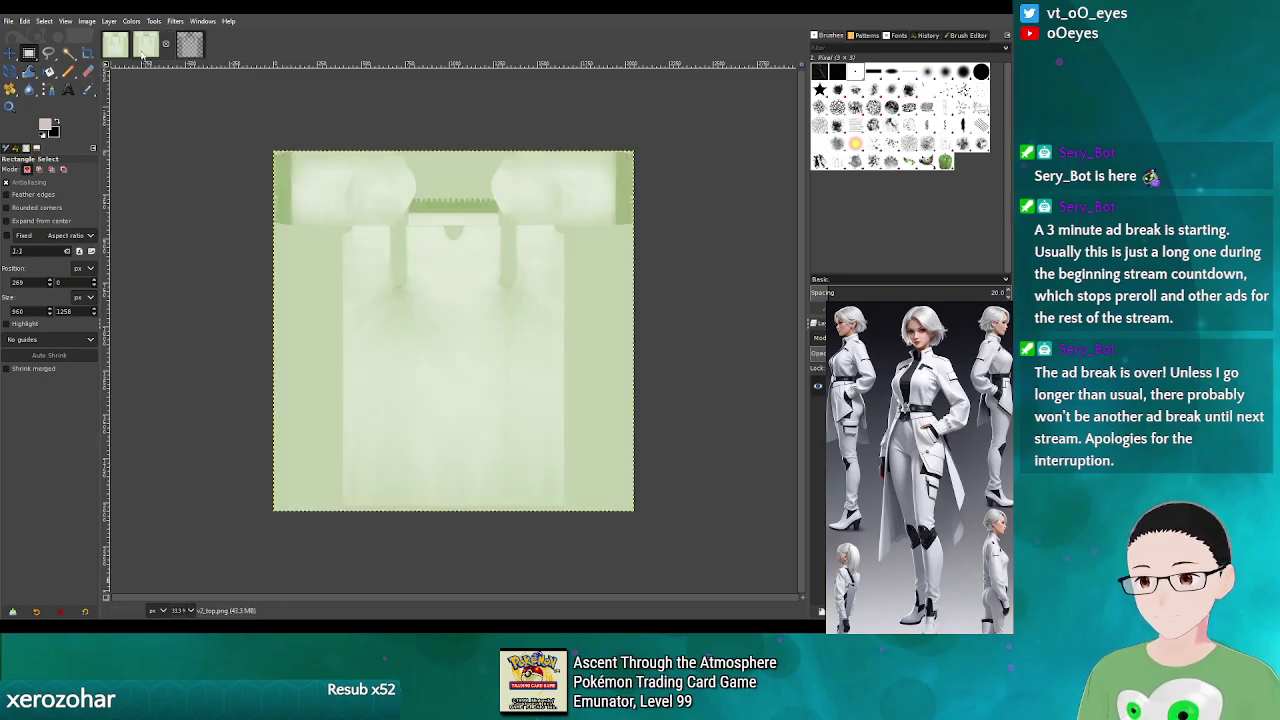
pyautogui.click(117, 49)
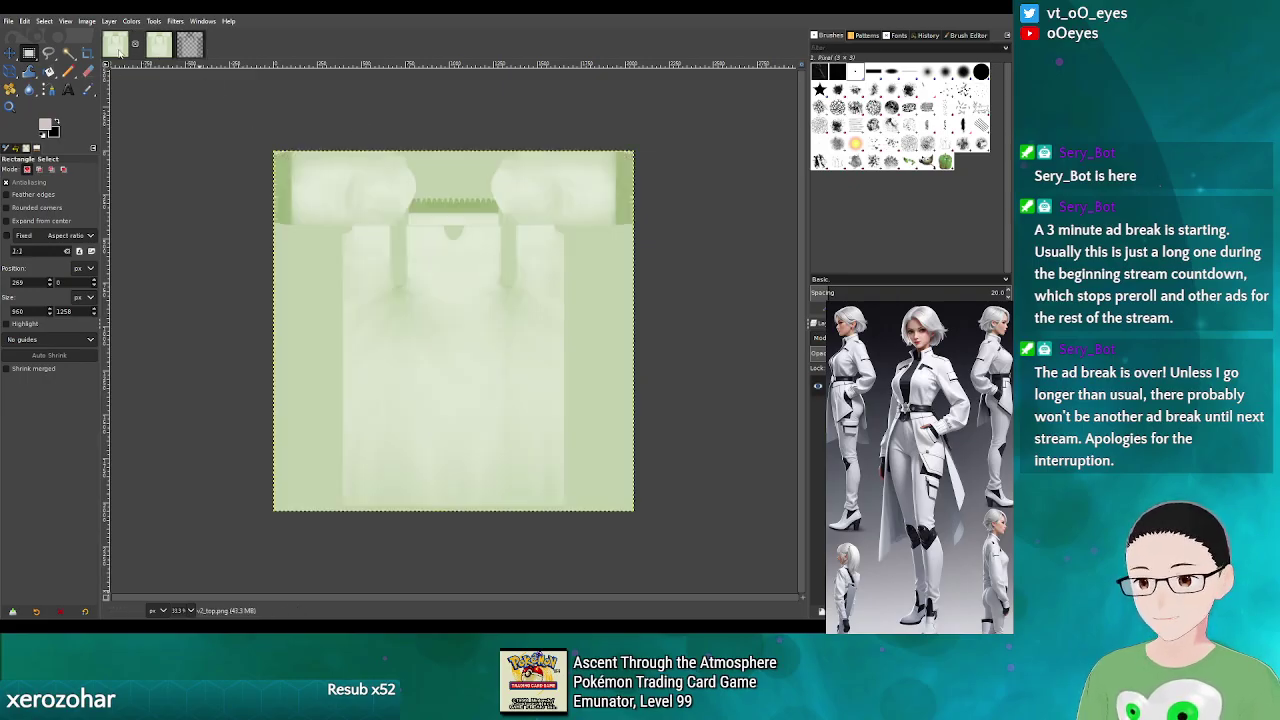
pyautogui.click(182, 52)
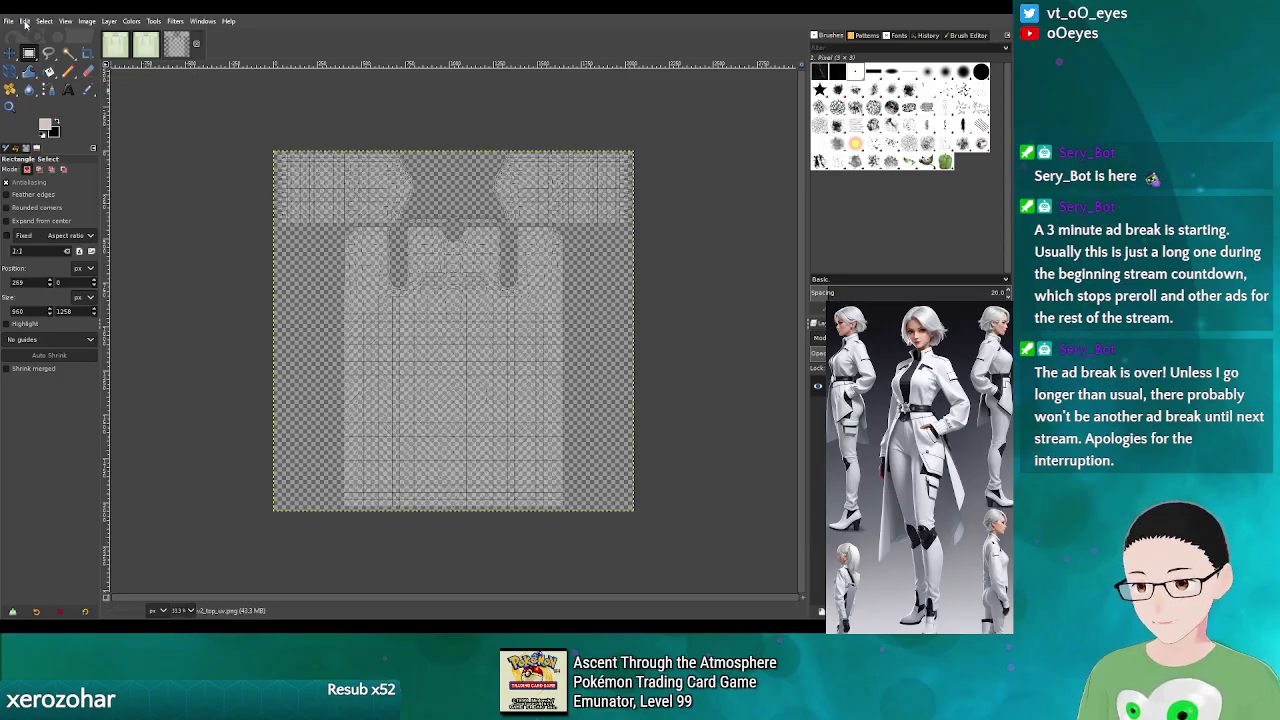
pyautogui.click(25, 21)
pyautogui.click(49, 107)
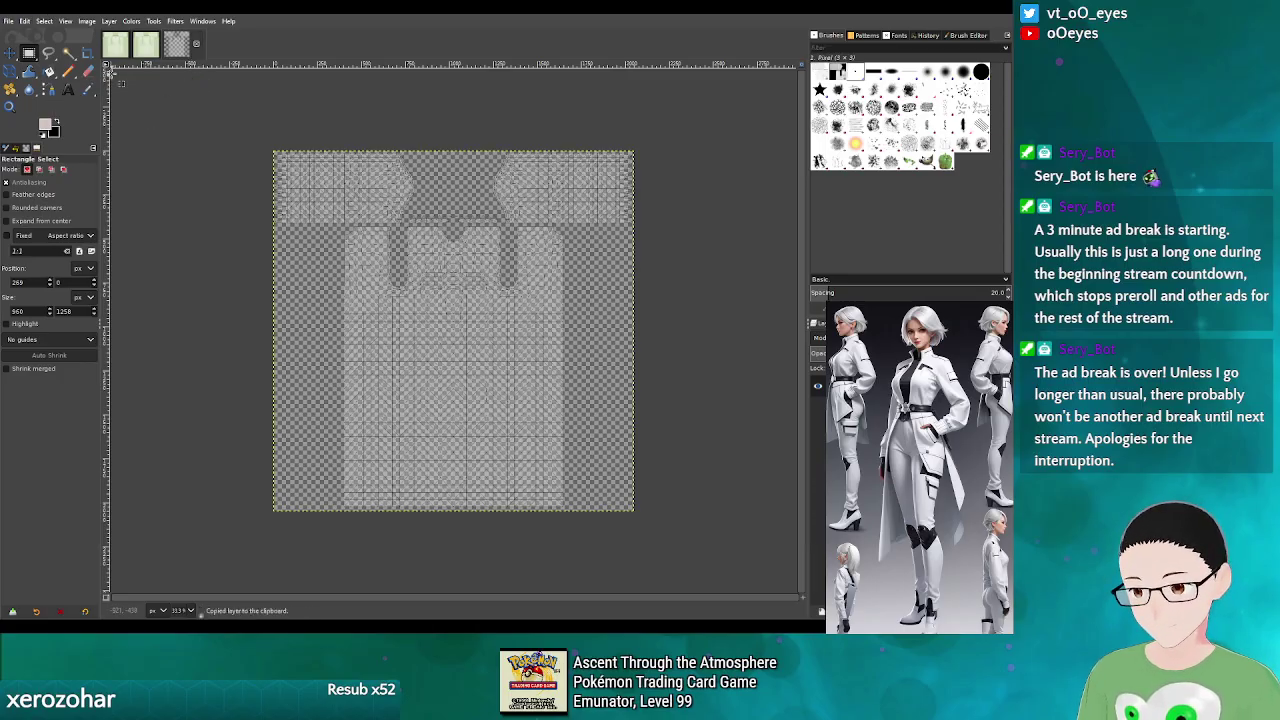
# - Paste the copied UV layout as an overlay layer into both open coat texture images
pyautogui.click(115, 44)
pyautogui.click(25, 21)
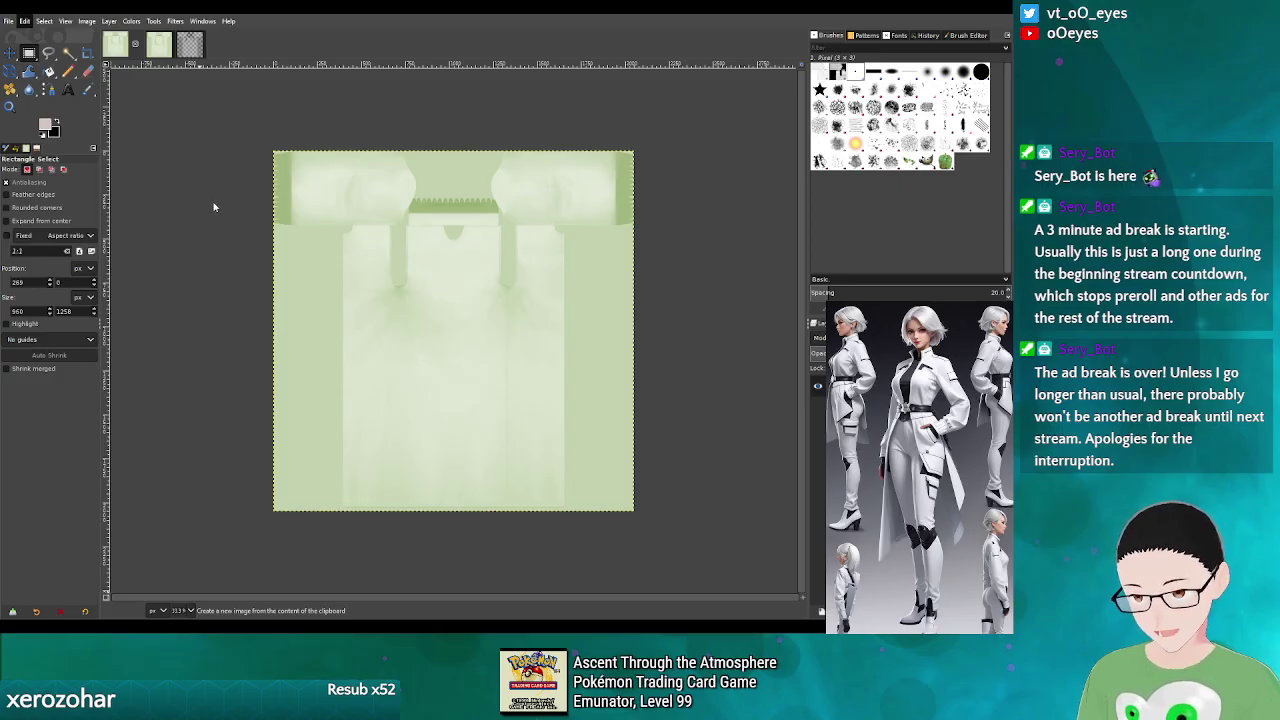
pyautogui.hotkey('ctrl', 'v')
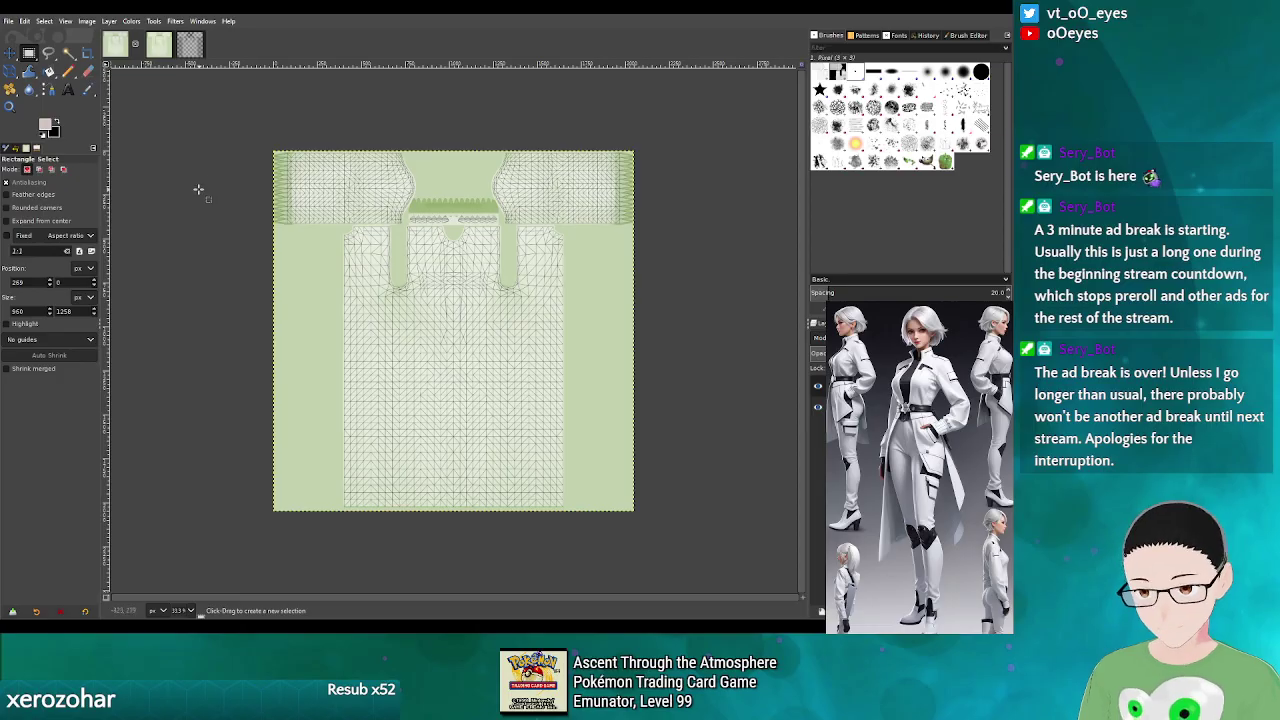
pyautogui.hotkey('ctrl', 'z')
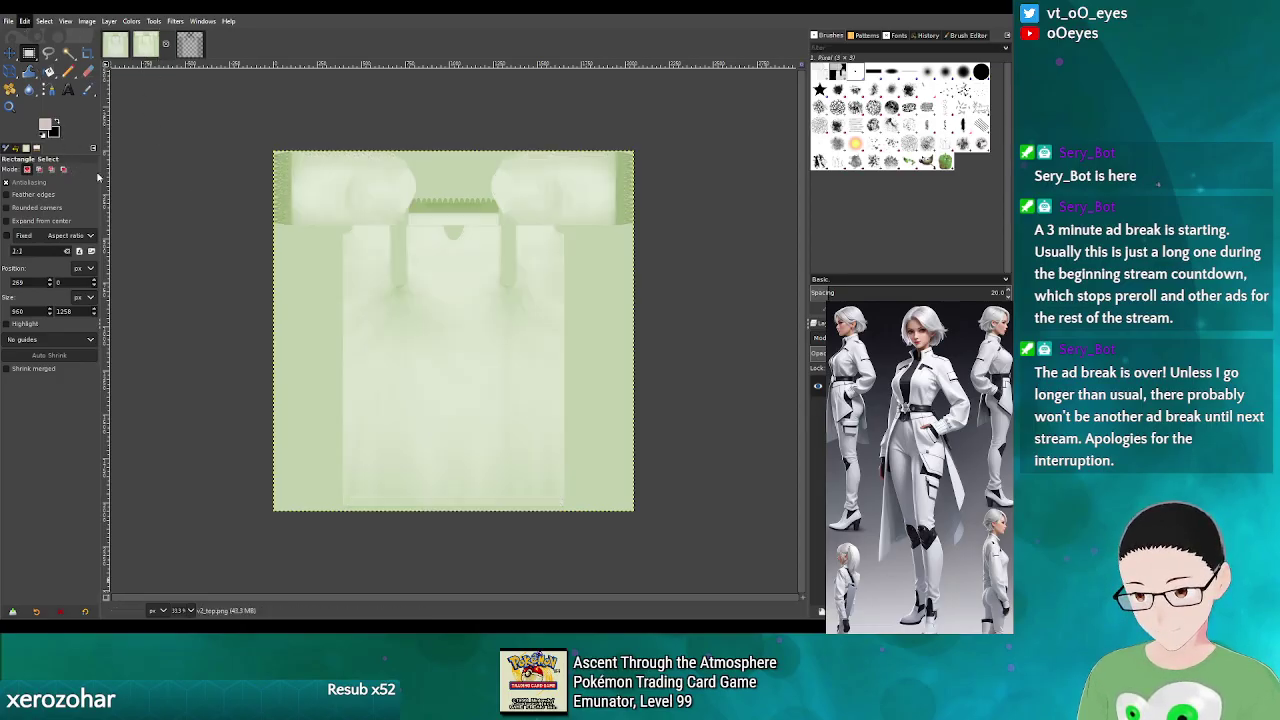
pyautogui.click(196, 184)
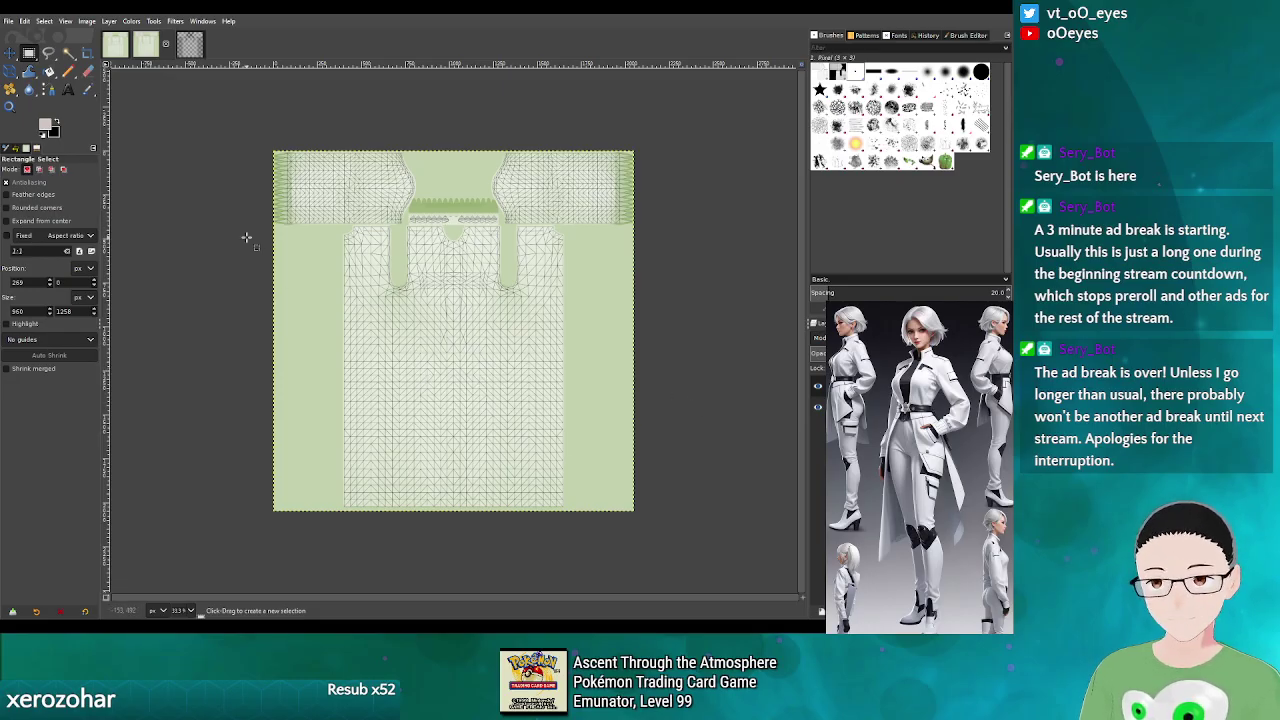
# - Check the overlay in both texture images and close the separate v2_top_uv.png image
pyautogui.click(115, 54)
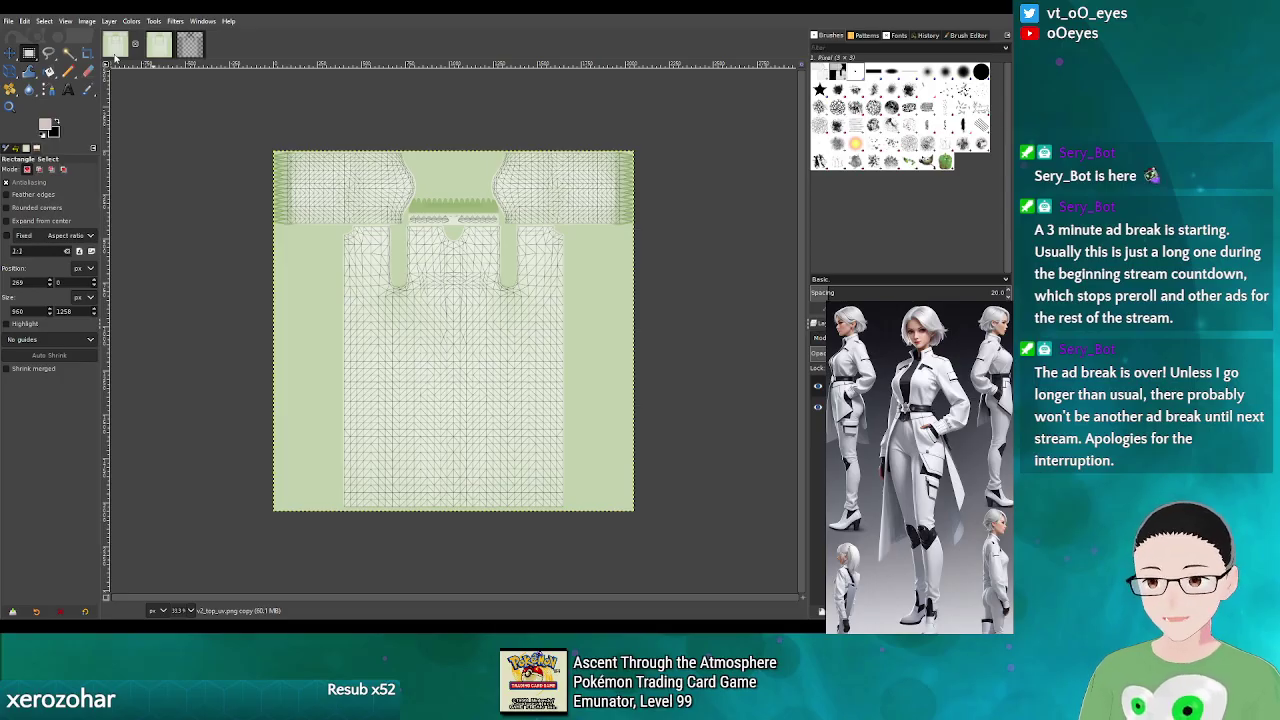
pyautogui.click(163, 56)
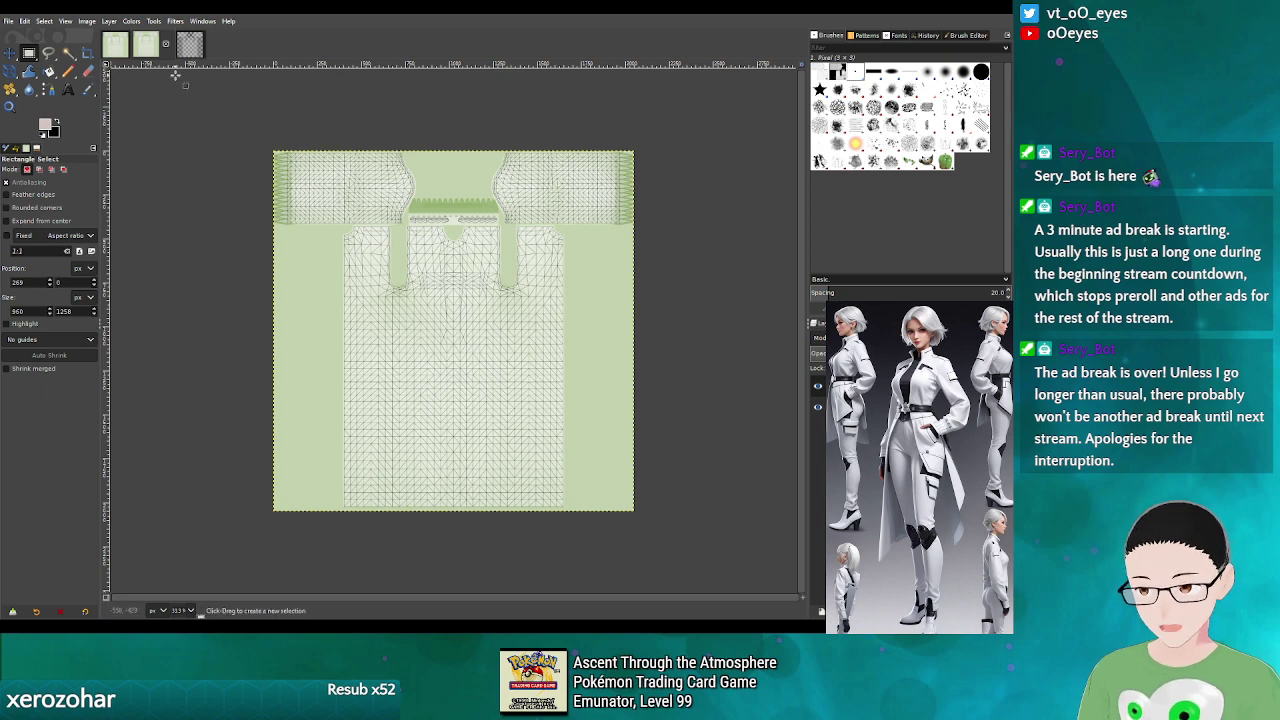
pyautogui.click(188, 45)
pyautogui.click(197, 45)
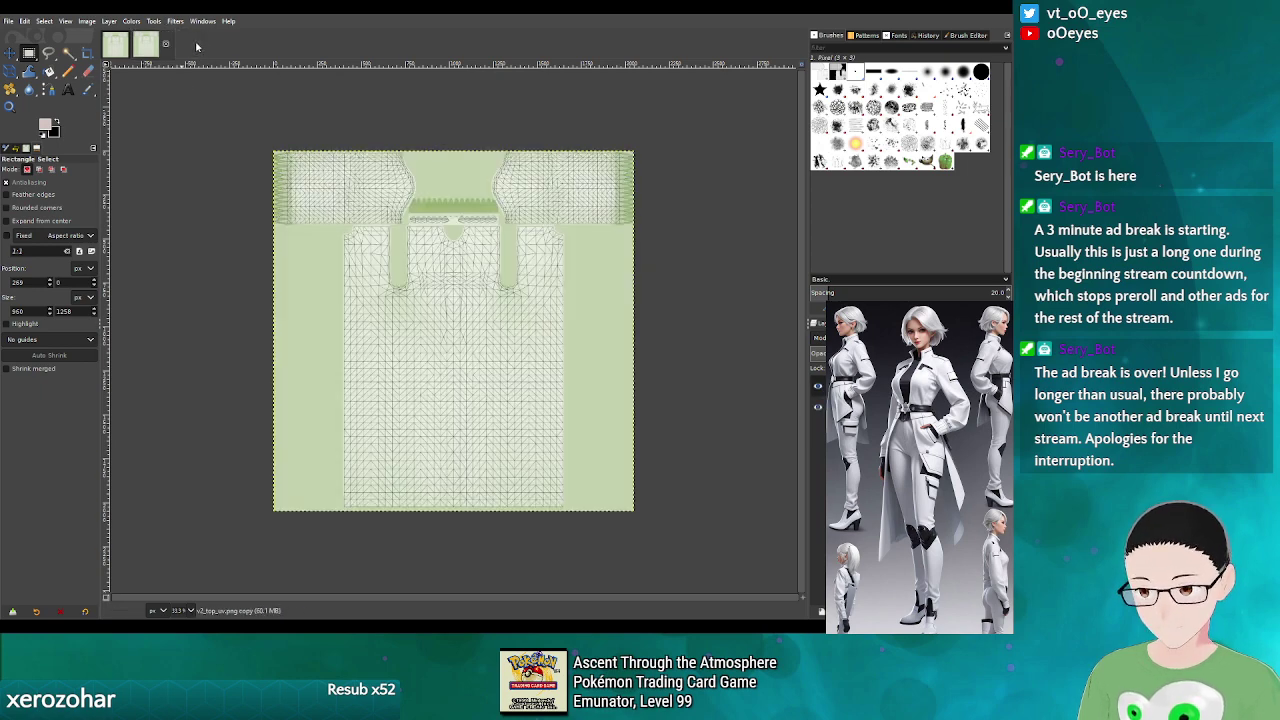
# - Save the second layered texture image as v2_undershirt.xcf and the first one as v2_top.xcf
pyautogui.click(9, 21)
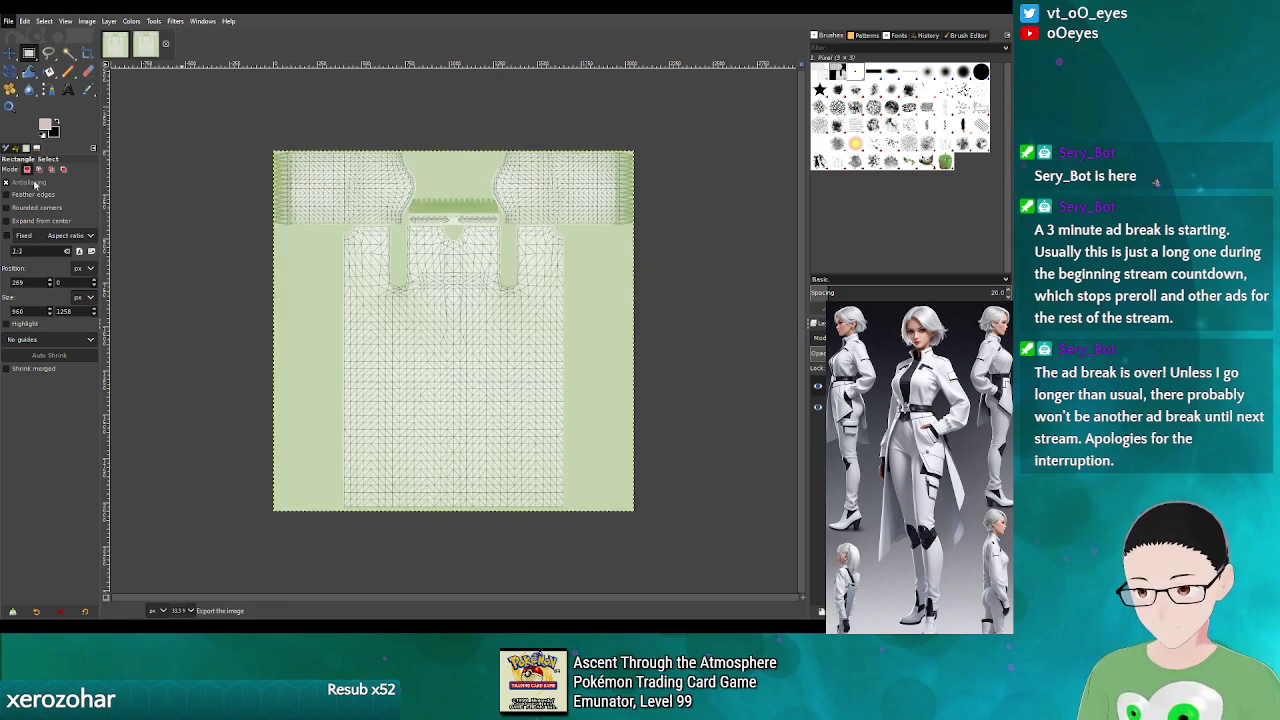
pyautogui.click(39, 142)
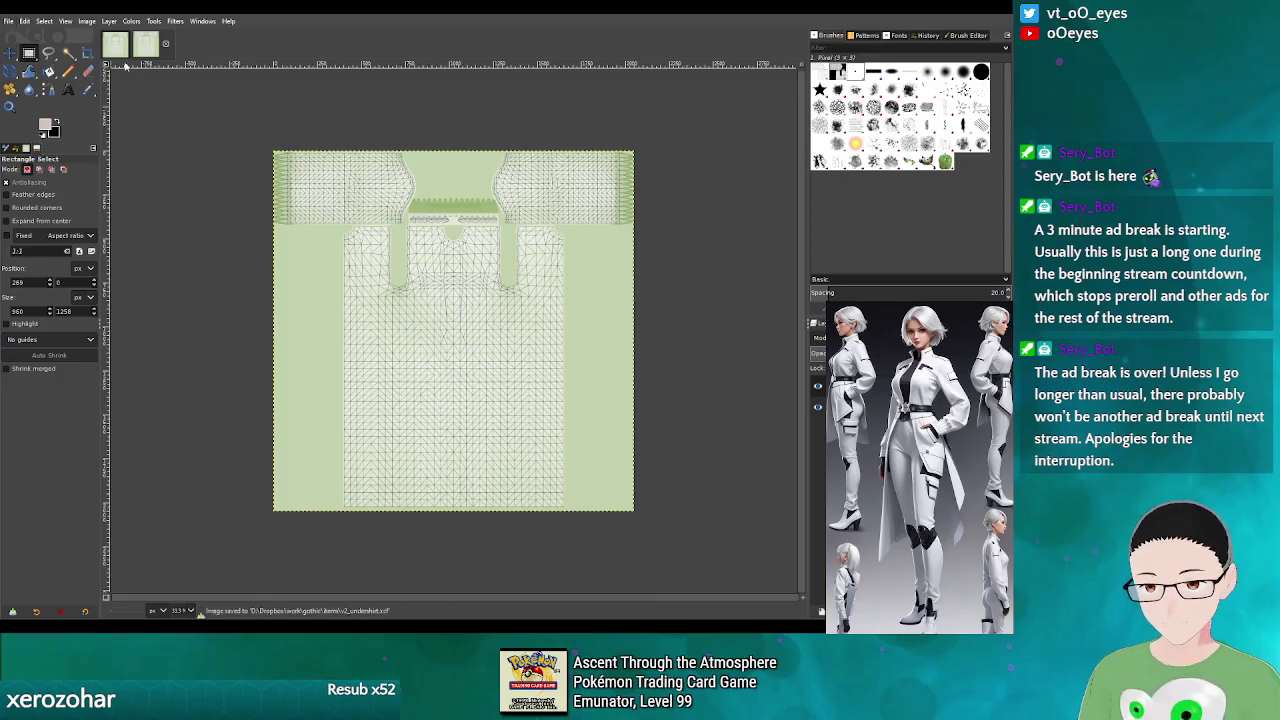
pyautogui.click(115, 45)
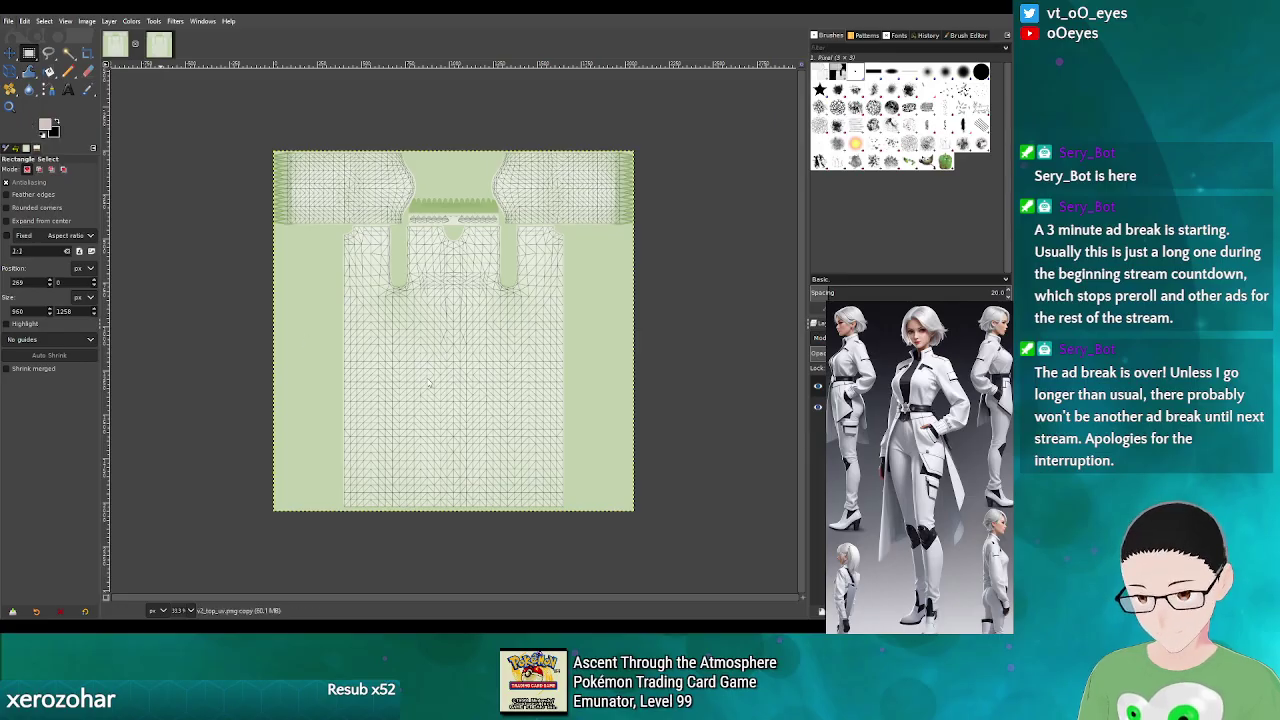
pyautogui.hotkey('ctrl', 's')
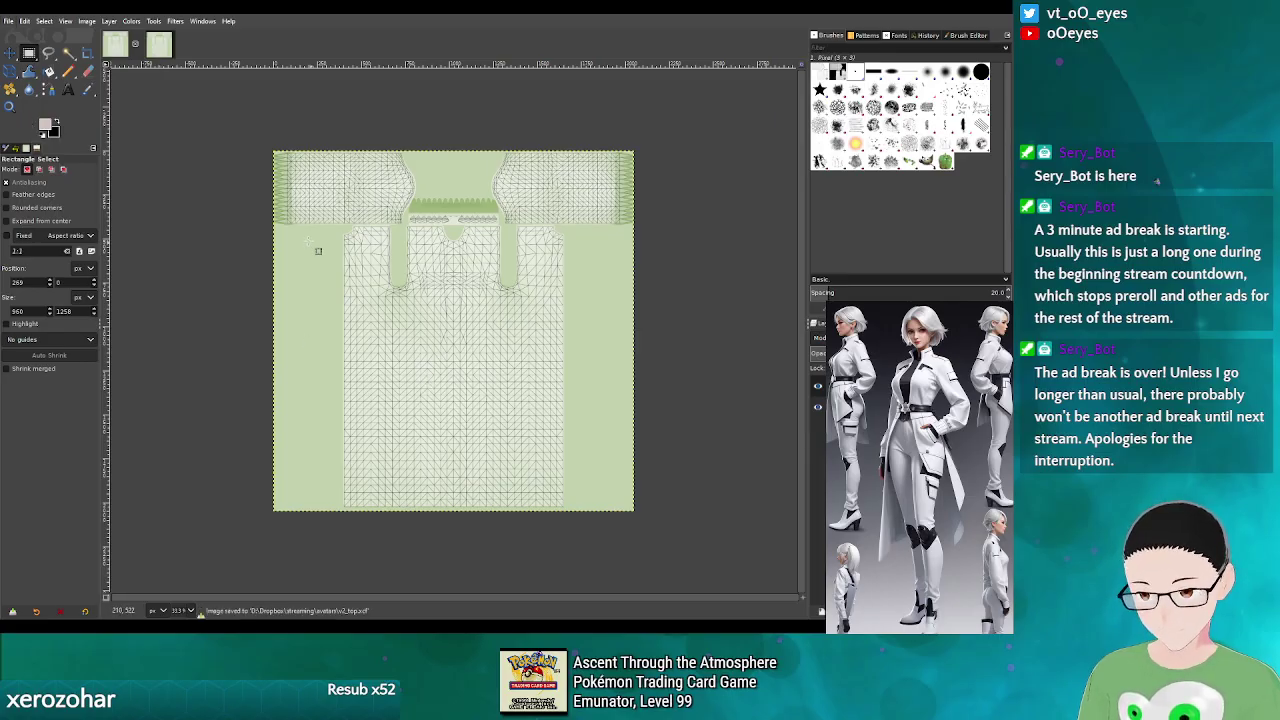
# - Recolor the undershirt image's base texture layer to a near-black grey with Hue-Chroma, undoing the adjustment made on the UV layout layer
pyautogui.click(159, 45)
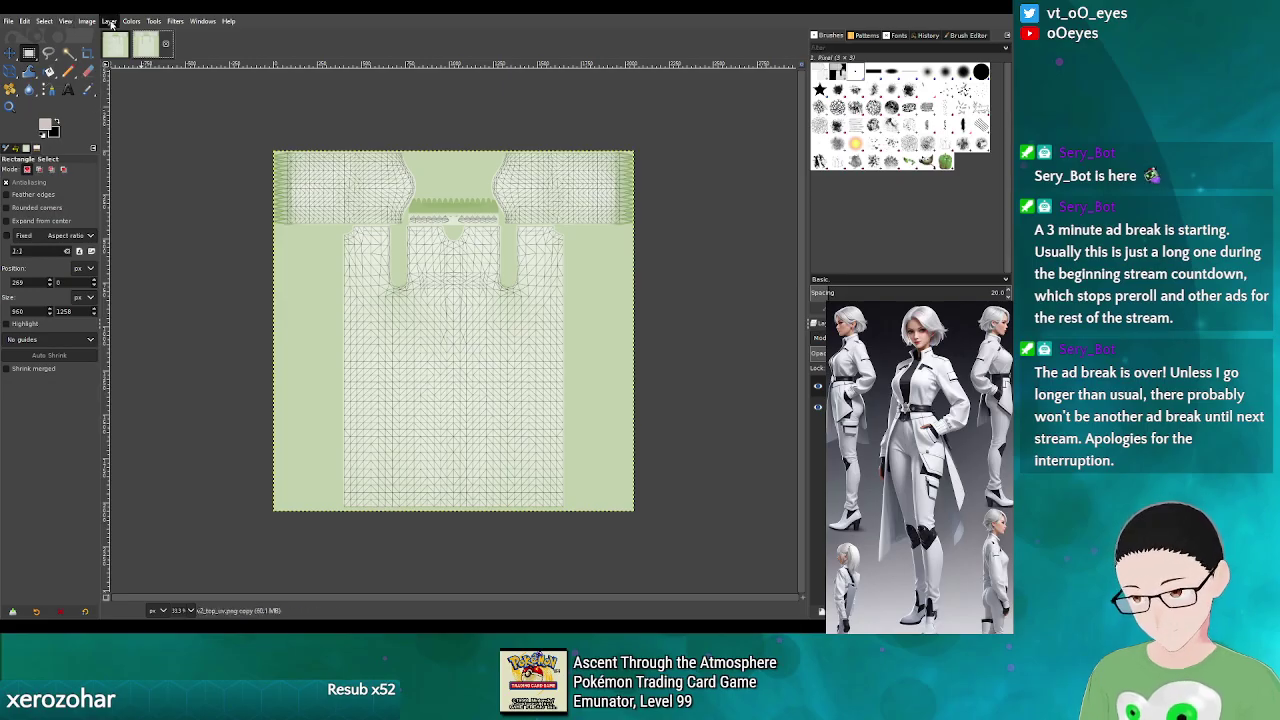
pyautogui.click(149, 329)
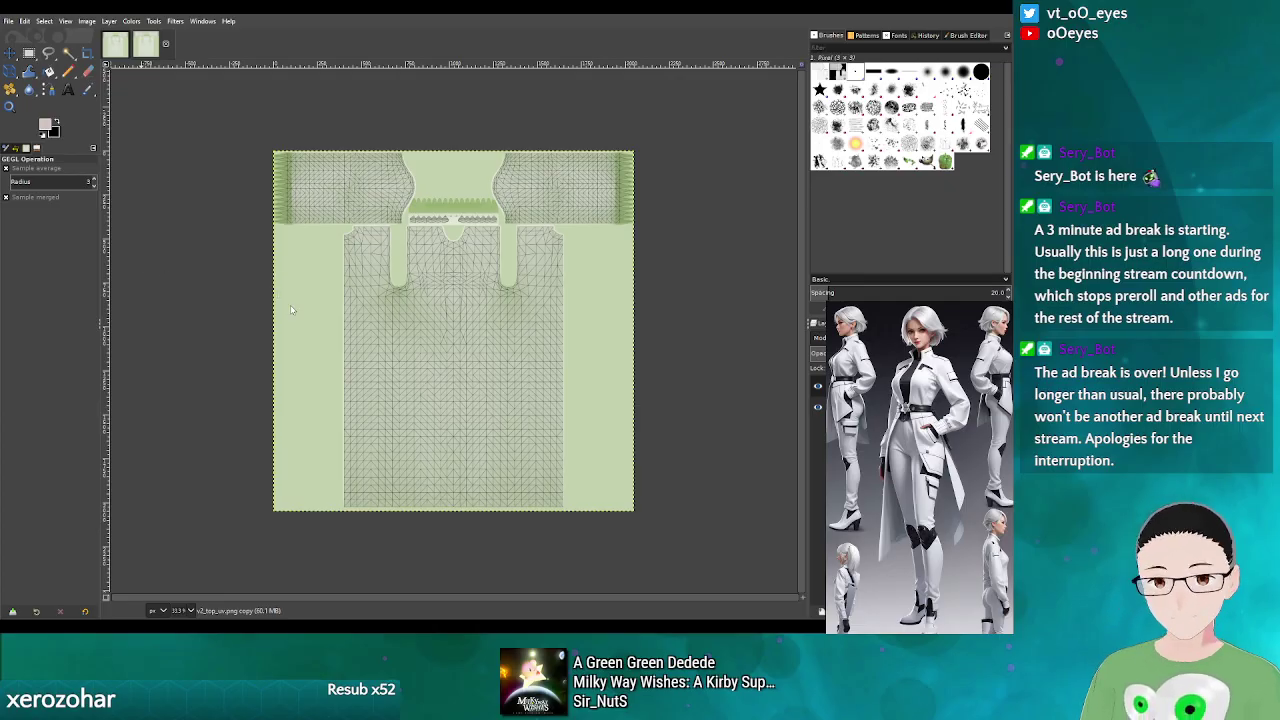
pyautogui.hotkey('ctrl', 'z')
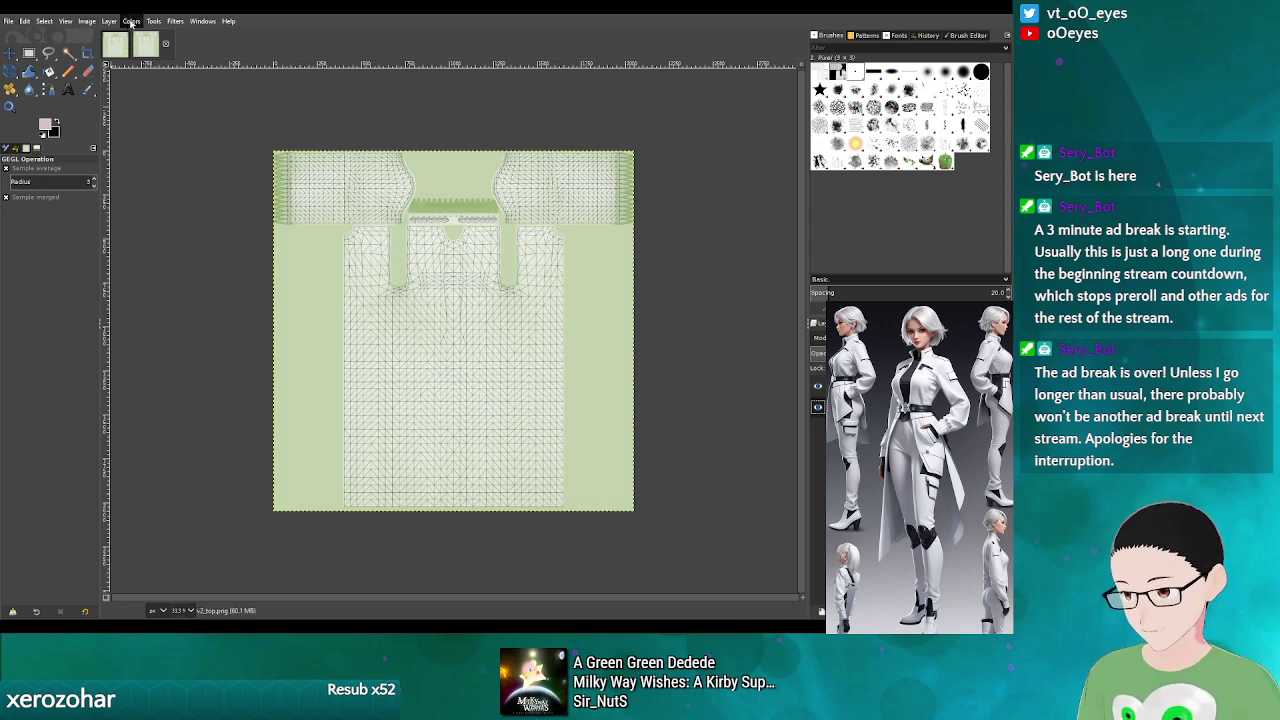
pyautogui.click(131, 22)
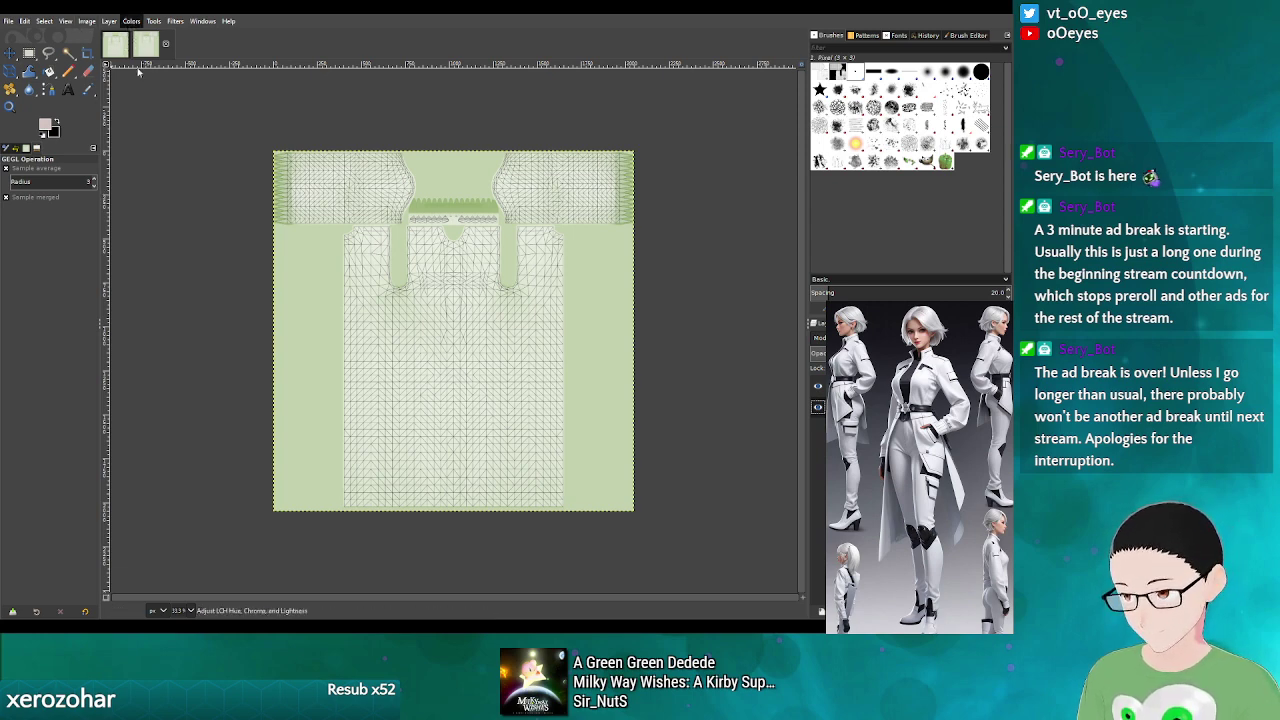
pyautogui.click(147, 327)
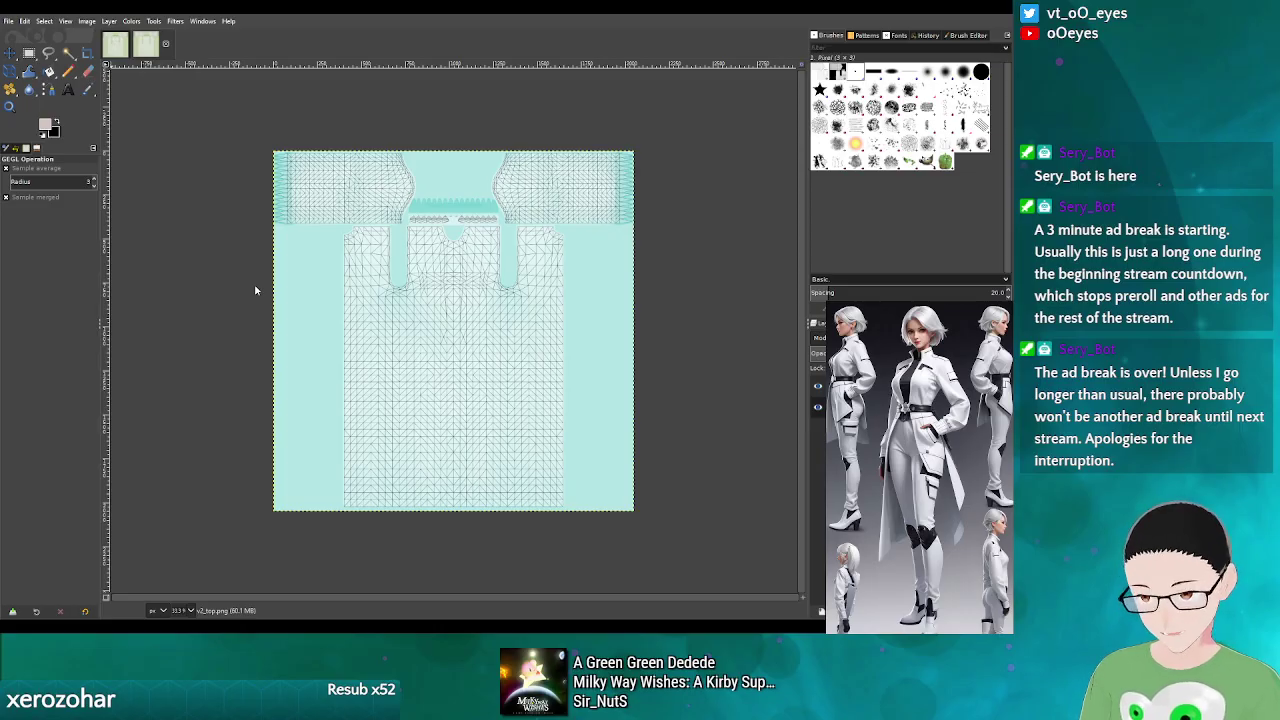
pyautogui.click(245, 343)
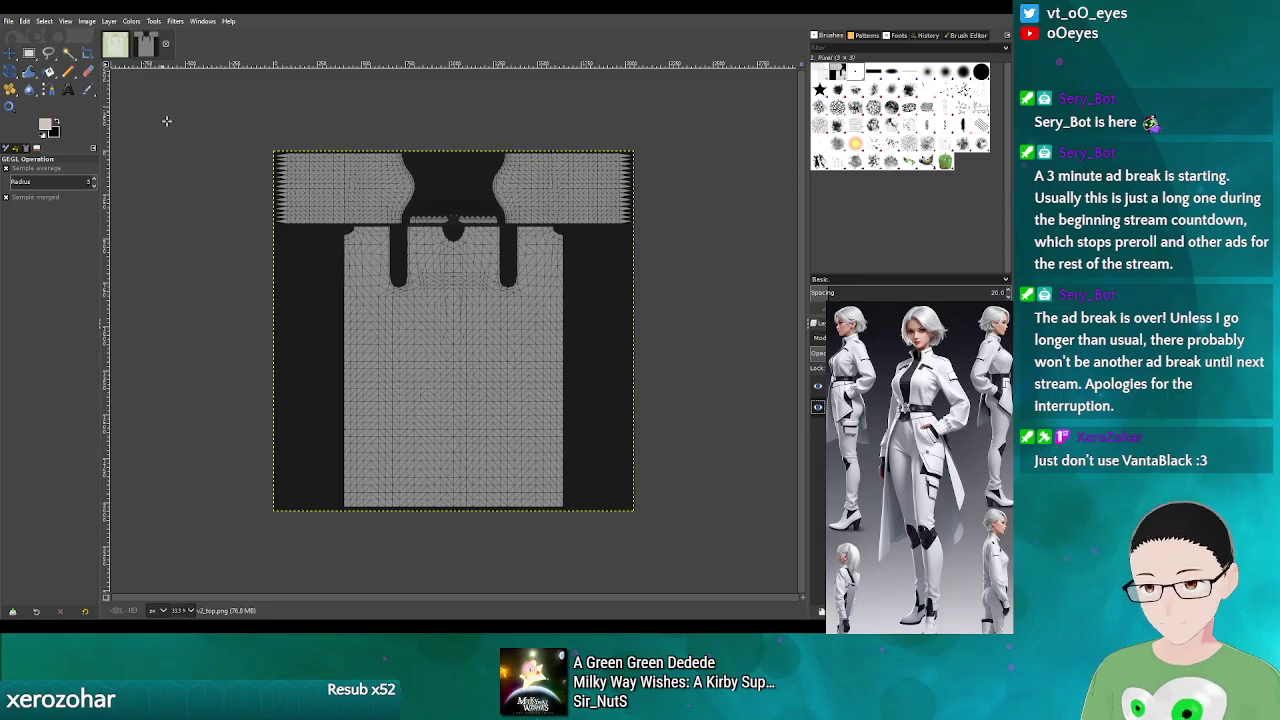
# - Hide the UV layout layer in both texture images and export the darkened one as v2_undershirt.png
pyautogui.hotkey('ctrl', 'h')
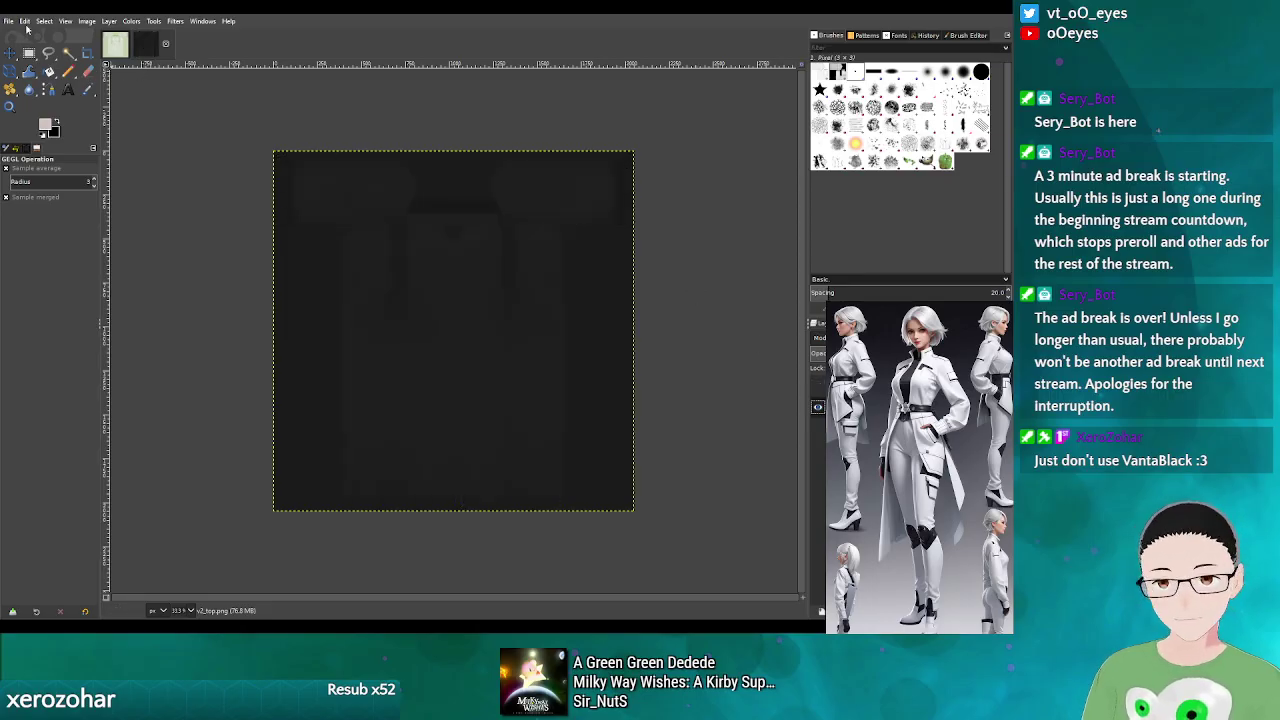
pyautogui.hotkey('ctrl', 'w')
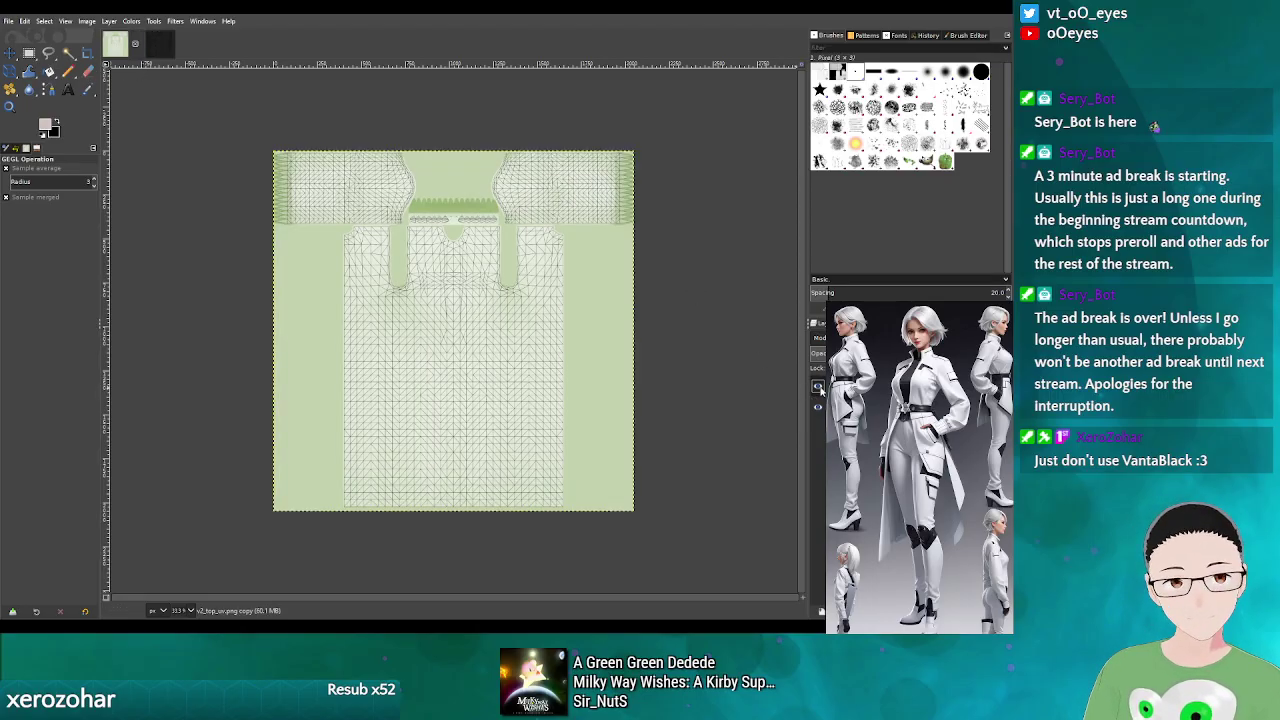
pyautogui.click(818, 386)
pyautogui.click(159, 43)
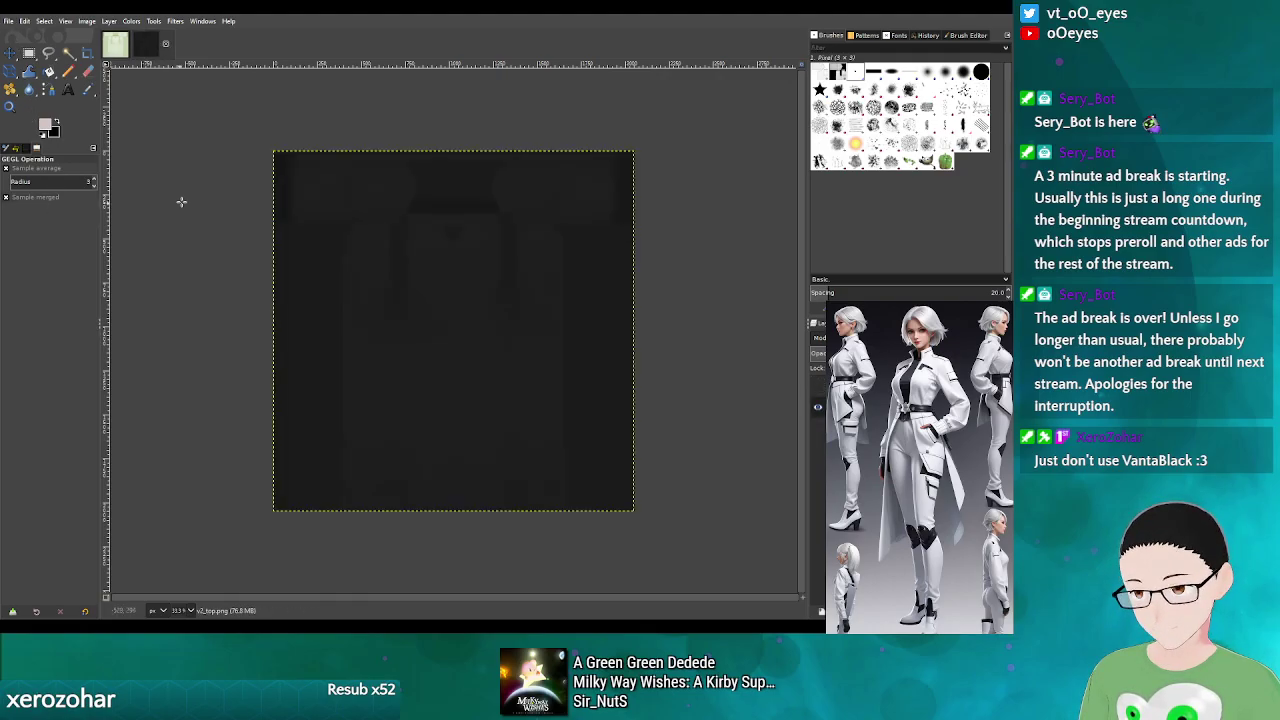
pyautogui.hotkey('ctrl', 'e')
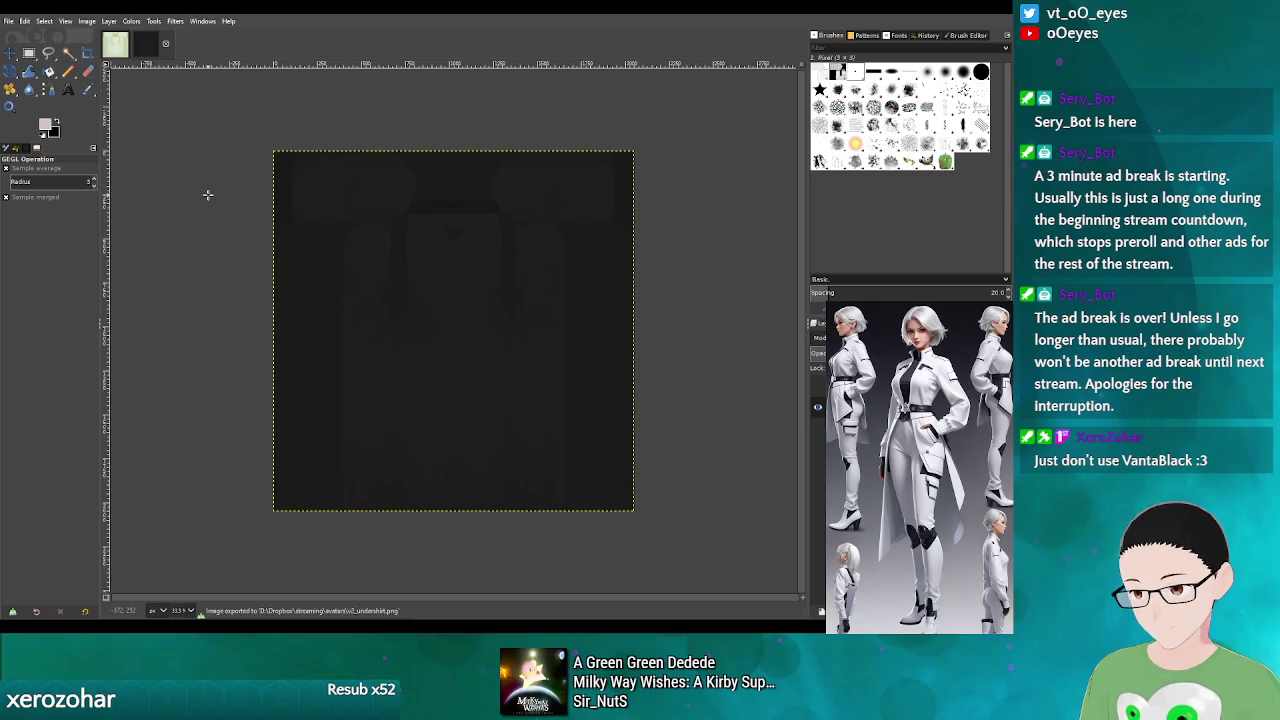
pyautogui.click(117, 48)
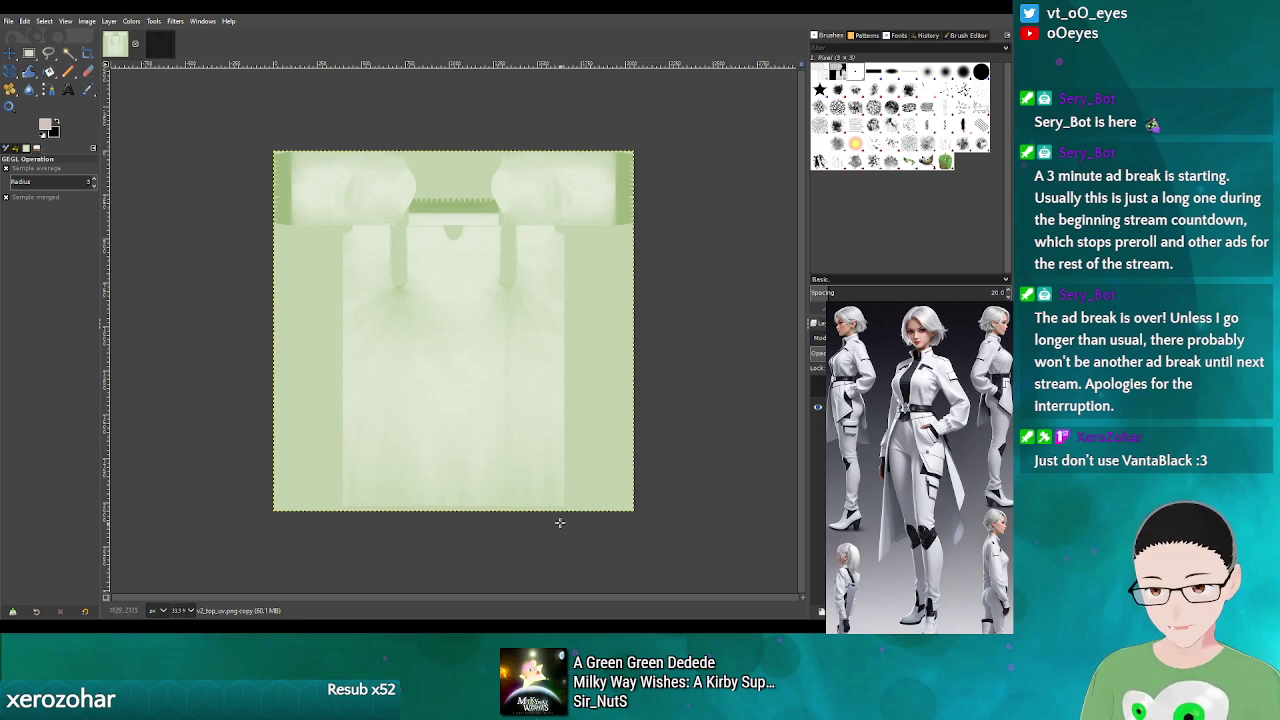
pyautogui.click(162, 46)
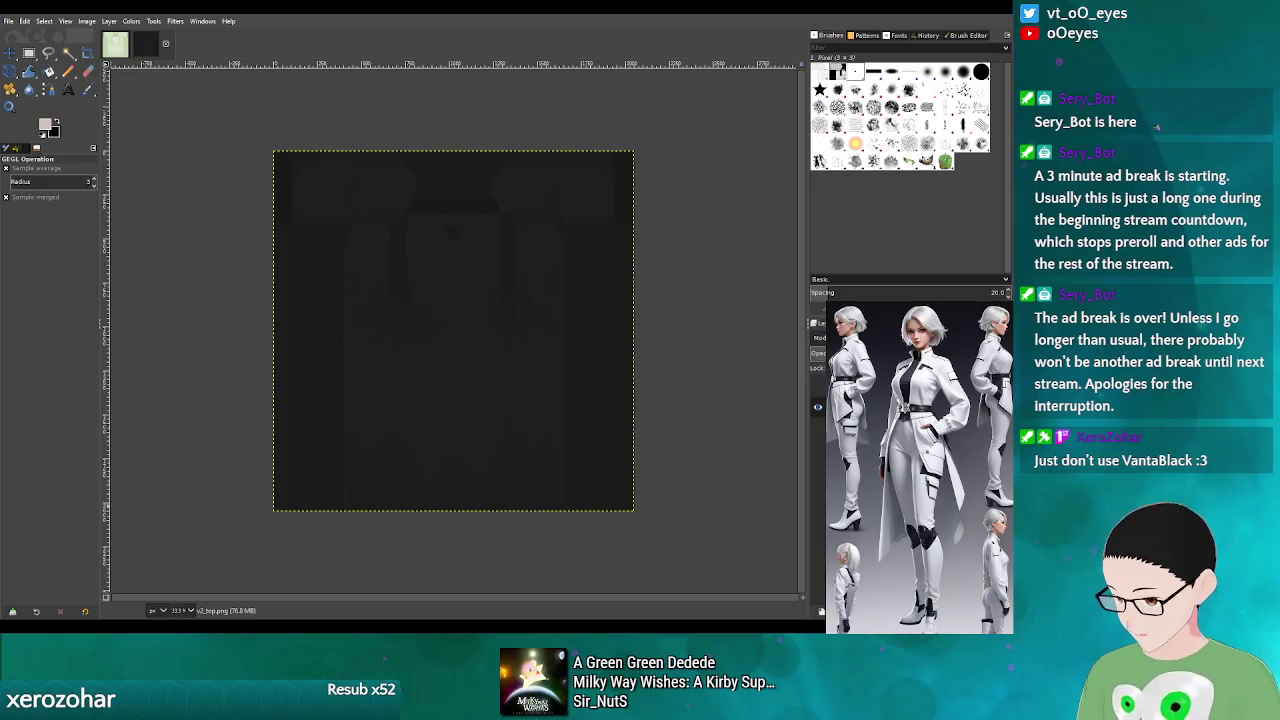
# - Switch to Blender, change the UV editor area to the 3D viewport, and frame the character's torso
pyautogui.hotkey('alt', 'Tab')
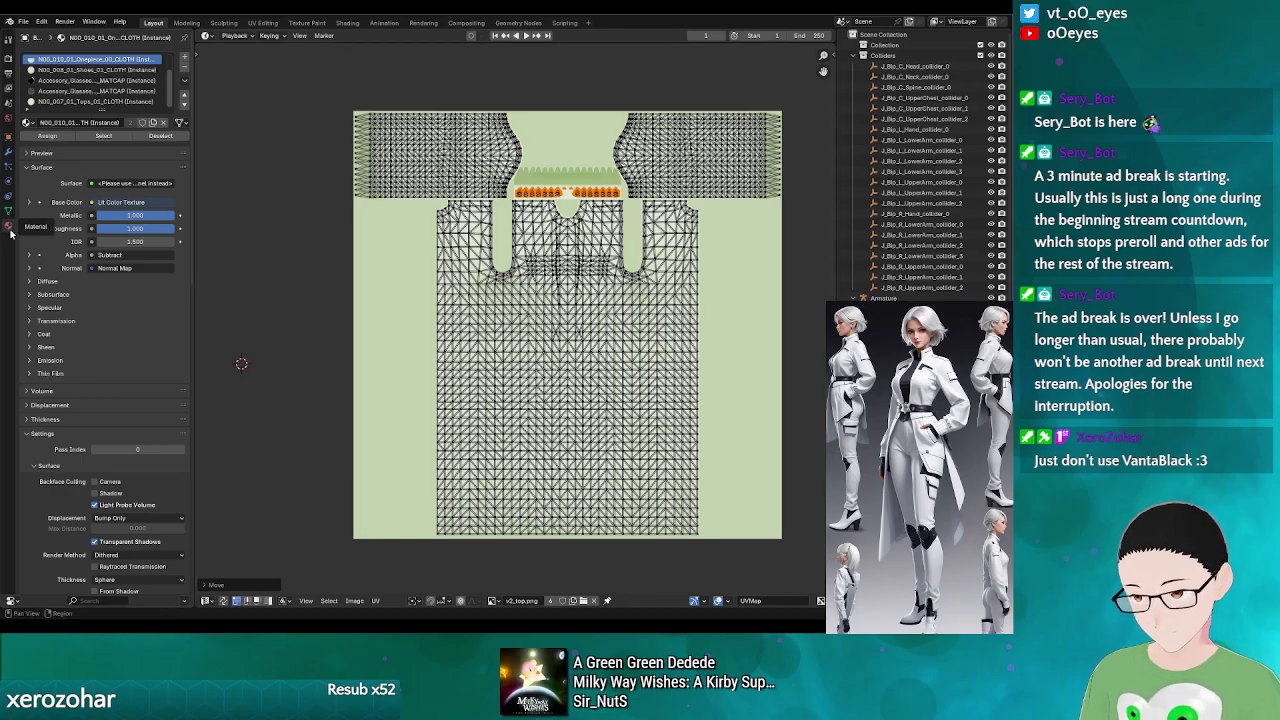
pyautogui.click(208, 601)
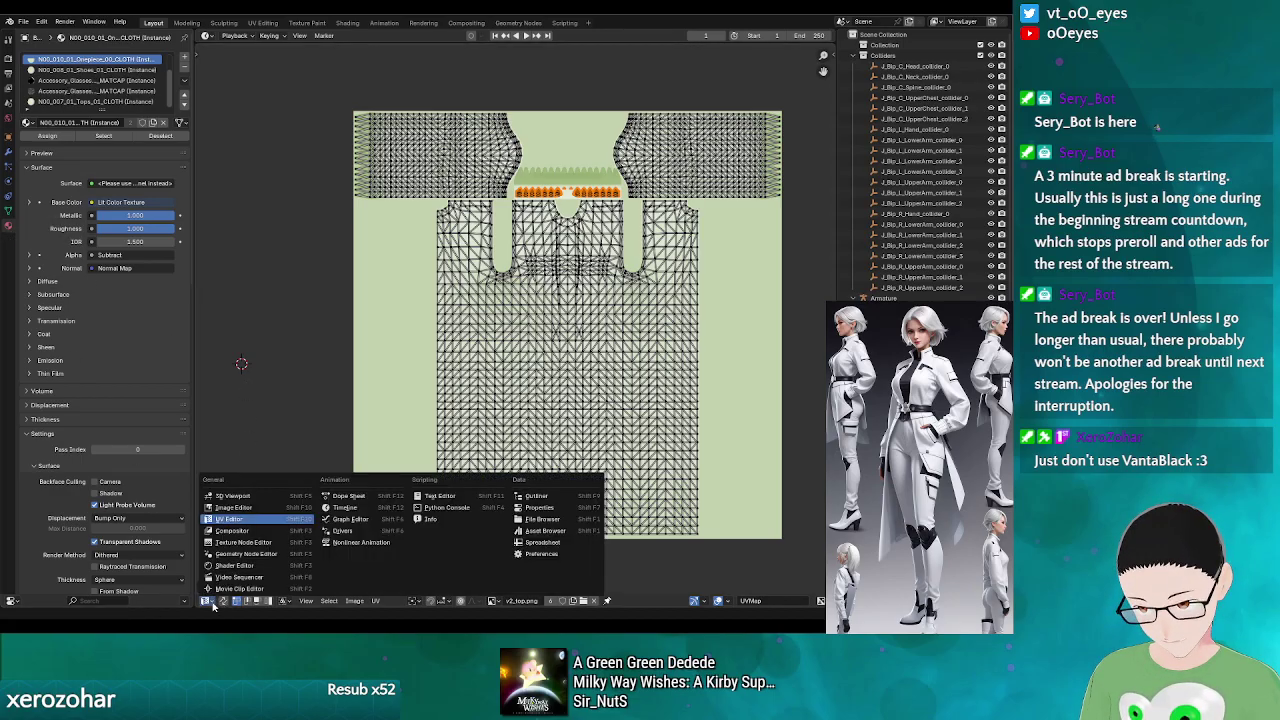
pyautogui.click(235, 497)
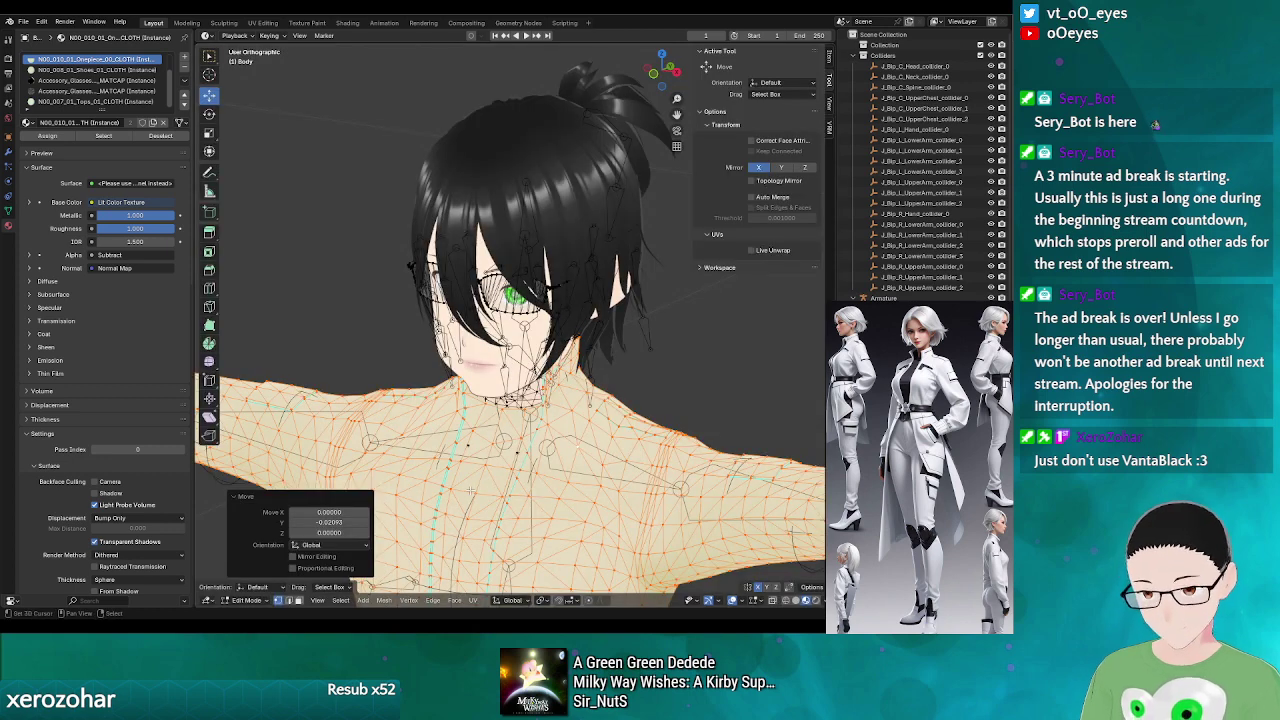
pyautogui.scroll(3, 513, 290)
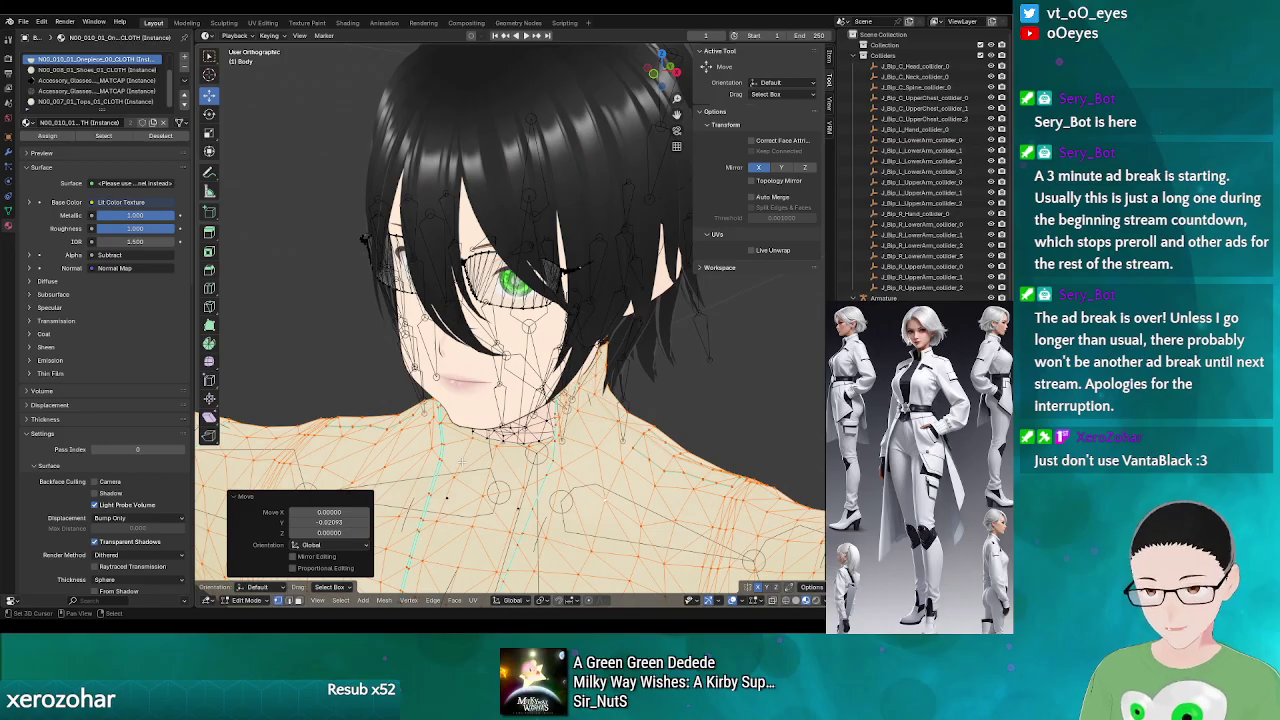
pyautogui.scroll(-2, 465, 540)
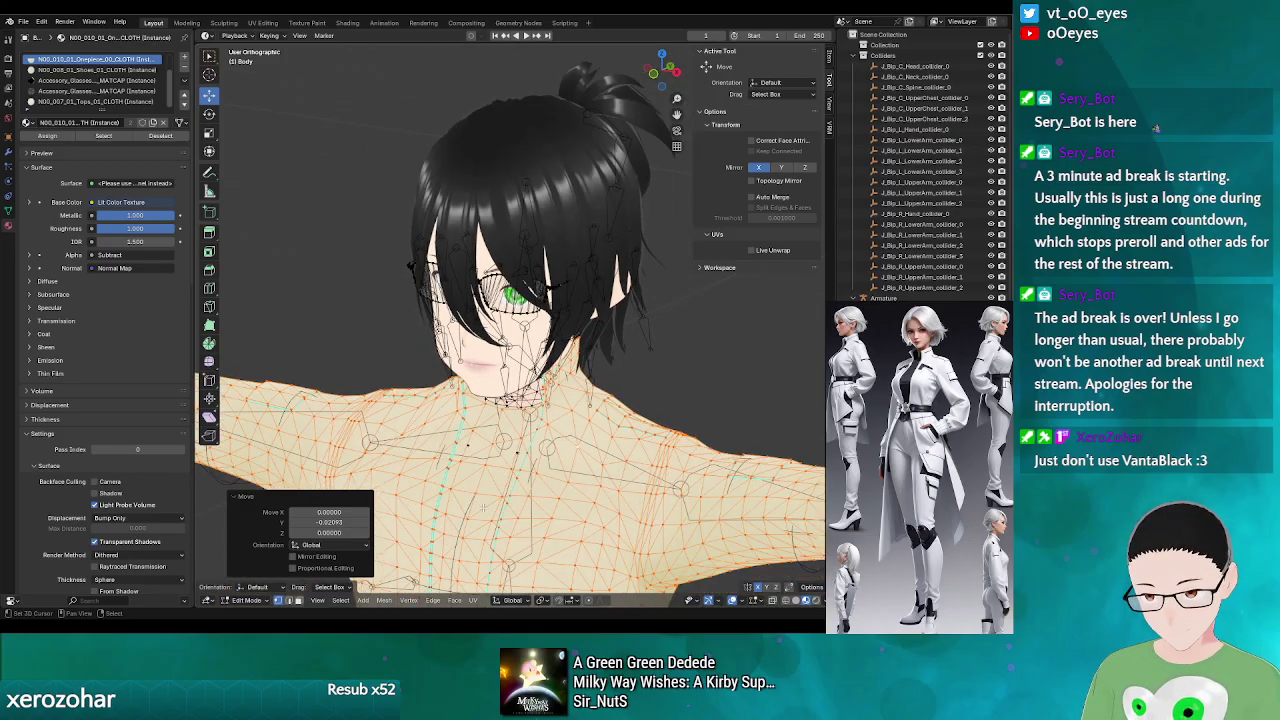
pyautogui.moveTo(465, 540); pyautogui.dragTo(525, 330)
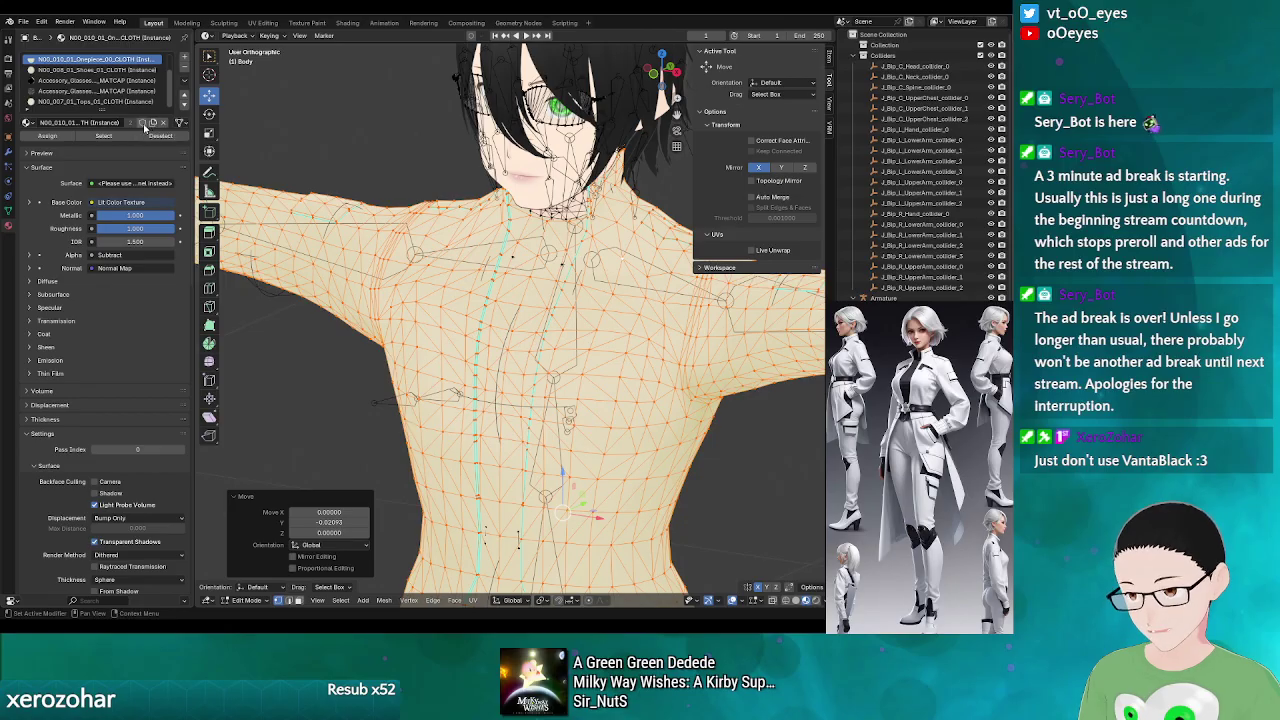
# - Collapse the Surface section in the settings of the Onepiece cloth material
pyautogui.rightClick(118, 60)
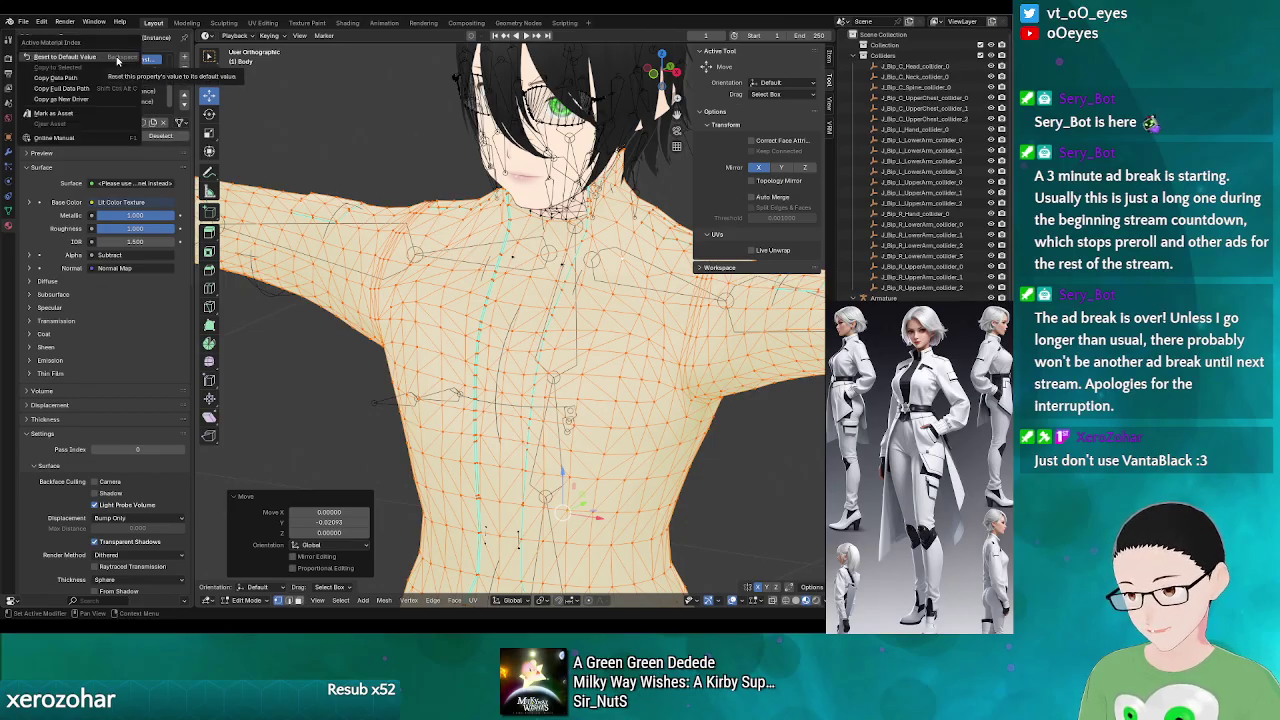
pyautogui.click(79, 167)
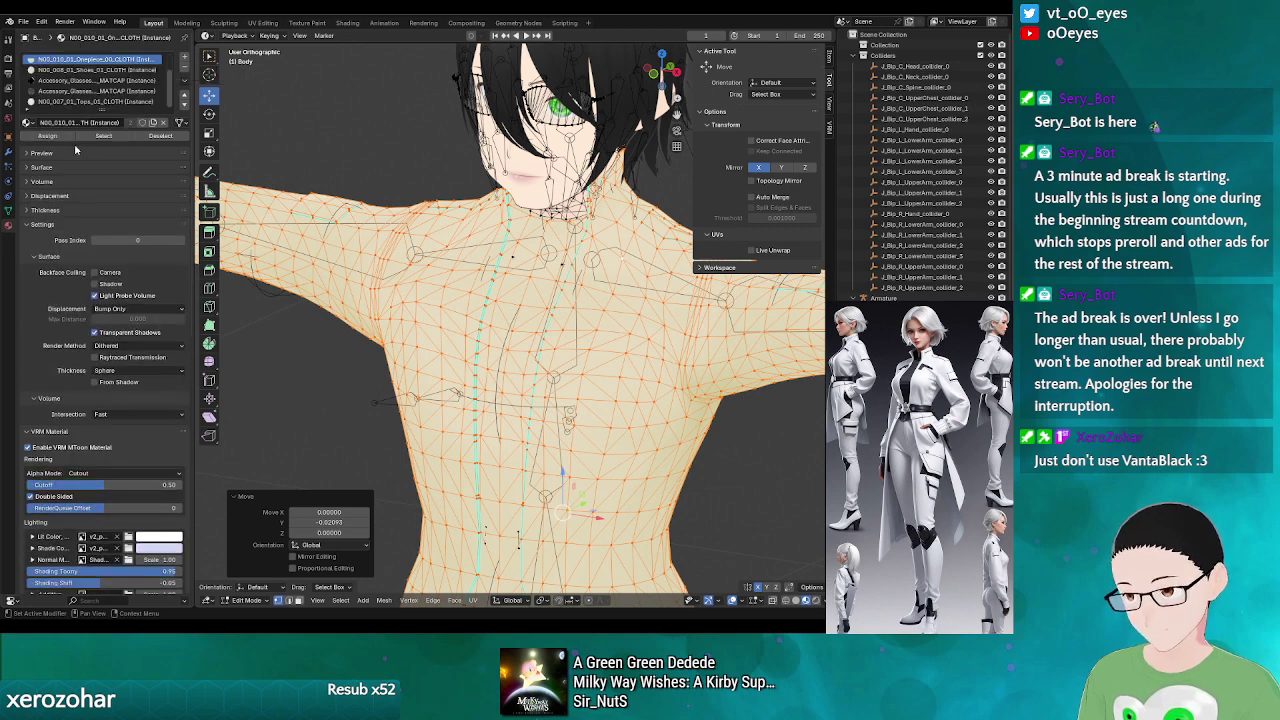
pyautogui.click(68, 170)
pyautogui.click(68, 168)
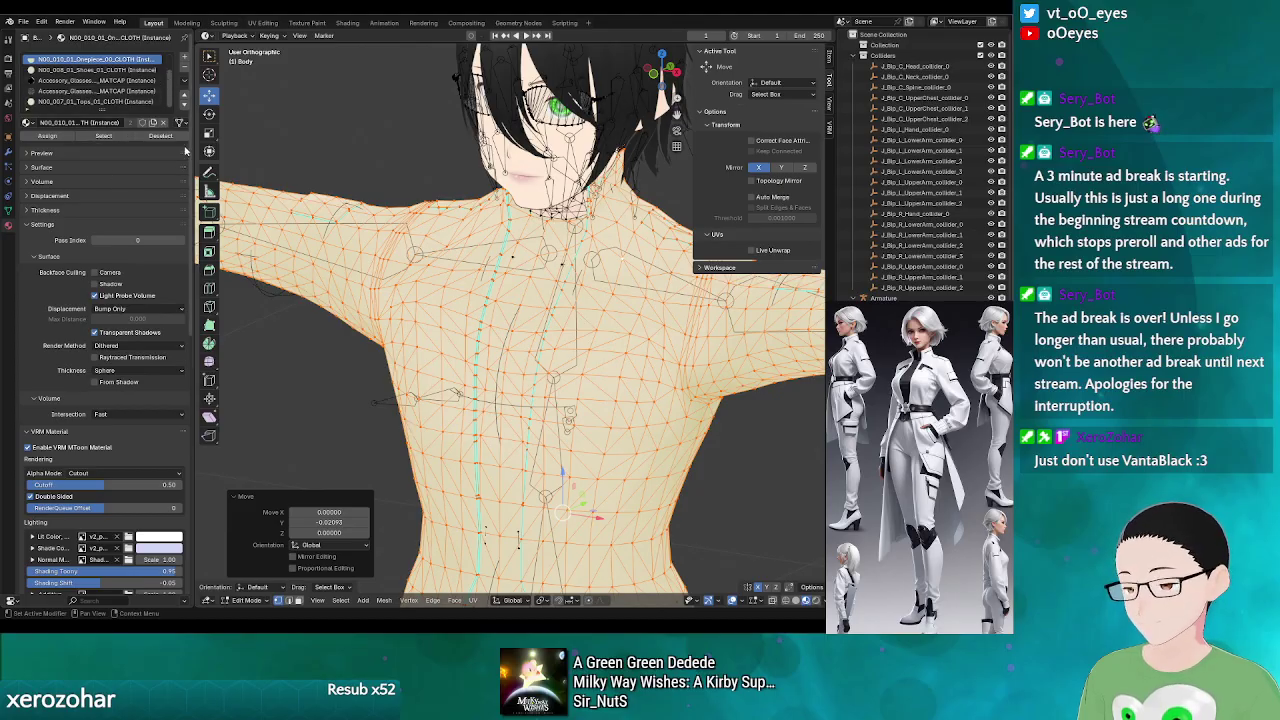
pyautogui.rightClick(45, 59)
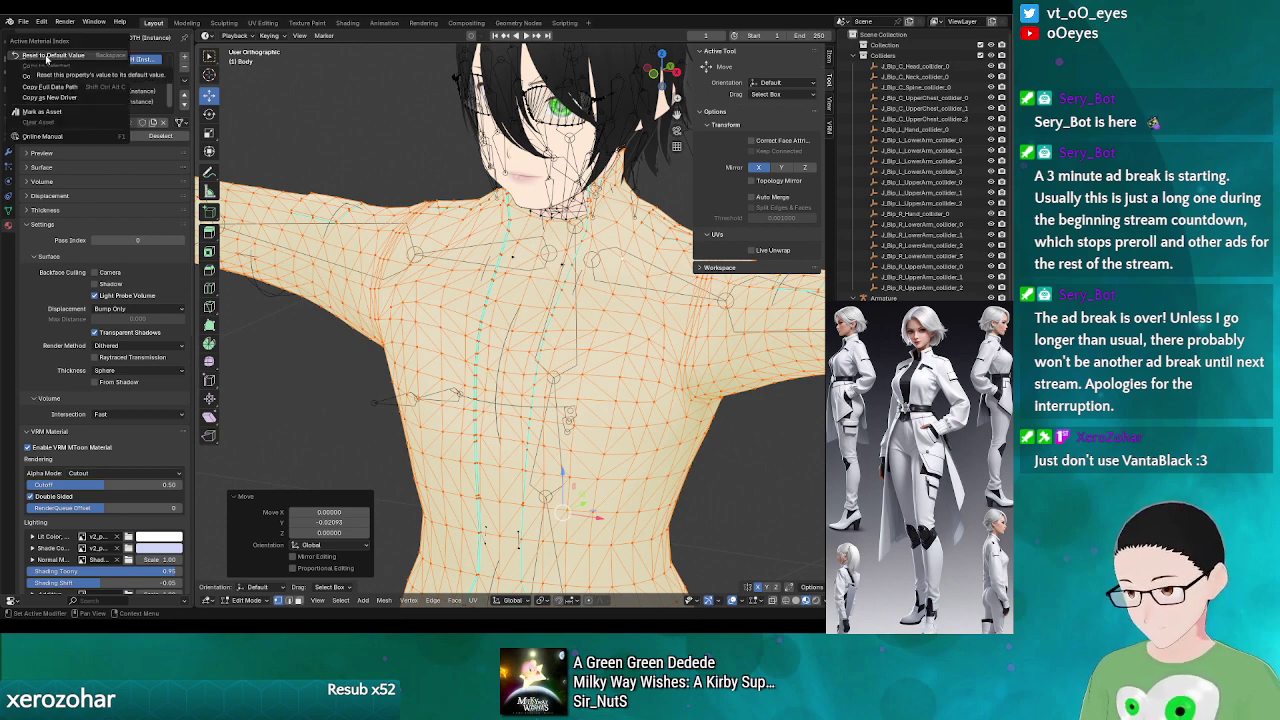
pyautogui.click(46, 56)
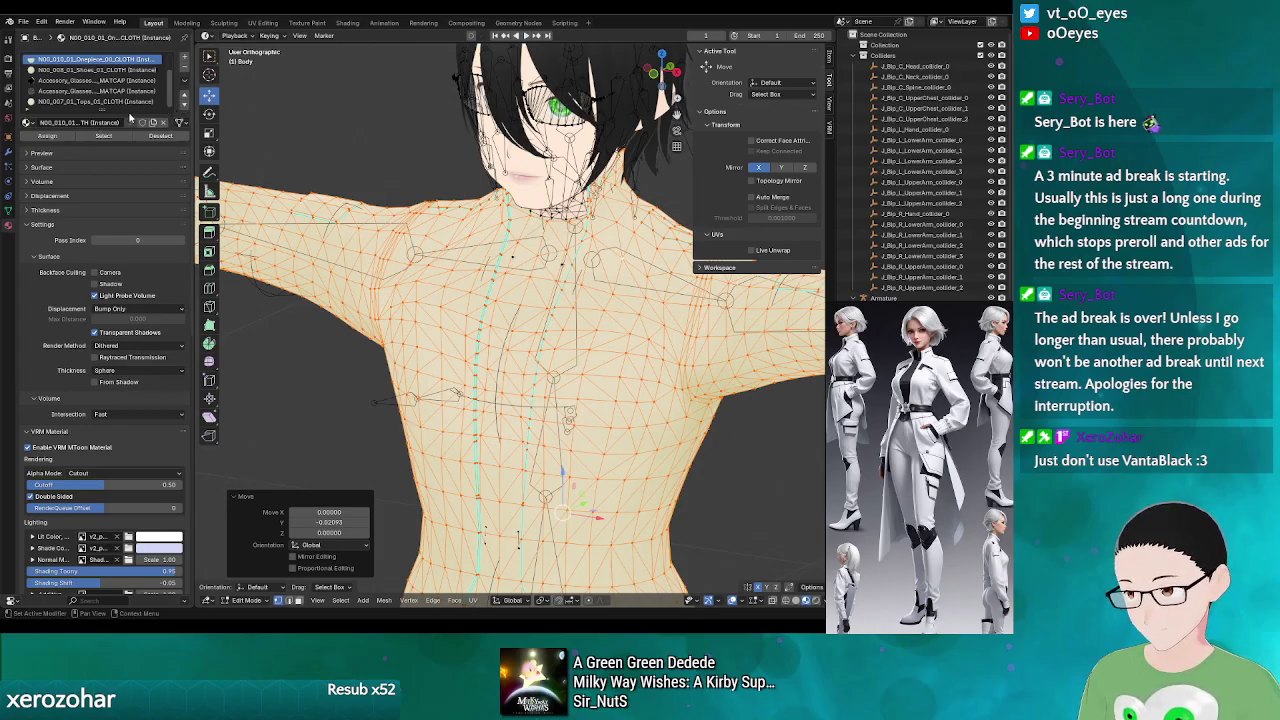
# - Add an empty material slot to the Body mesh and reorder it directly below the Onepiece cloth slot
pyautogui.click(184, 60)
pyautogui.click(184, 95)
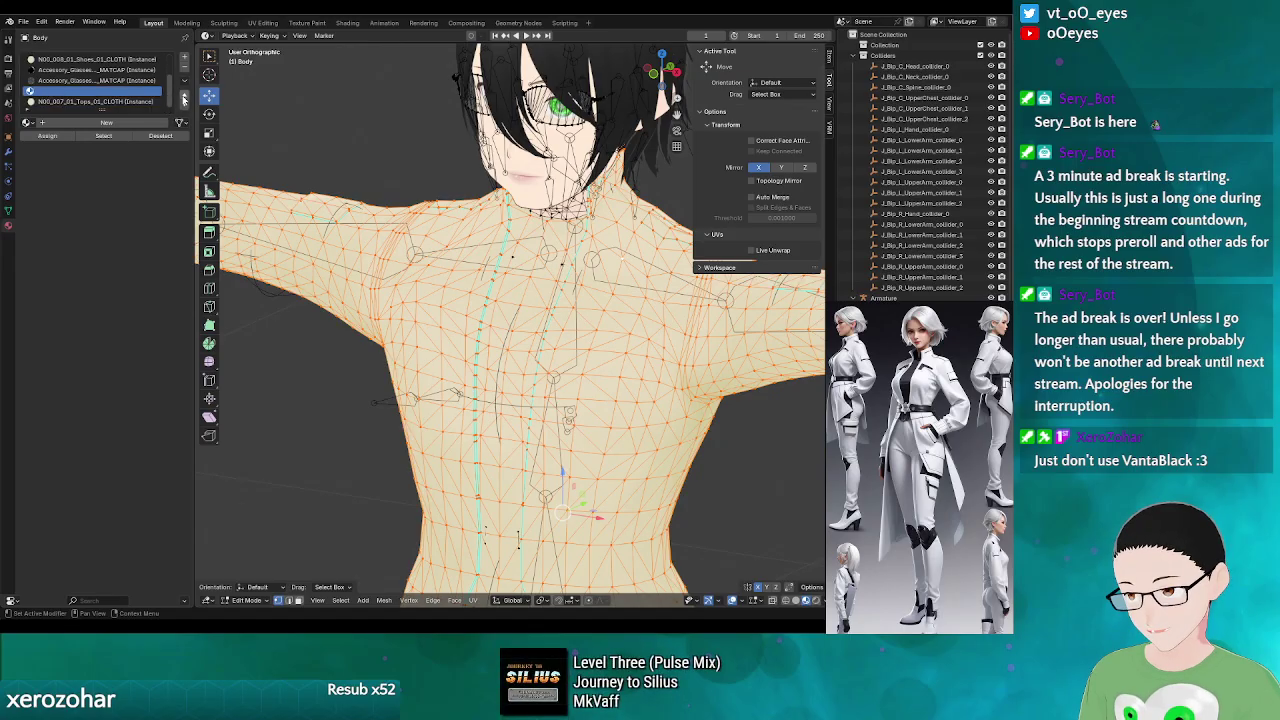
pyautogui.click(184, 97)
pyautogui.click(184, 97)
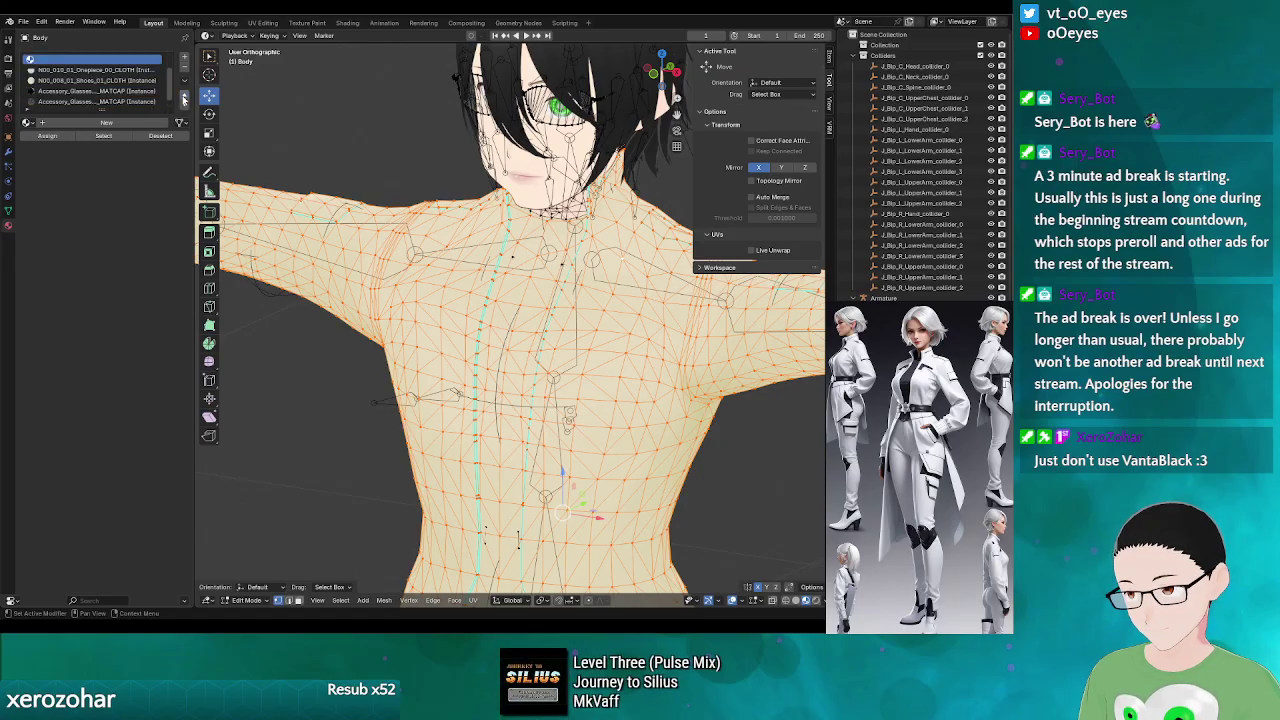
pyautogui.click(184, 97)
pyautogui.scroll(2, 168, 62)
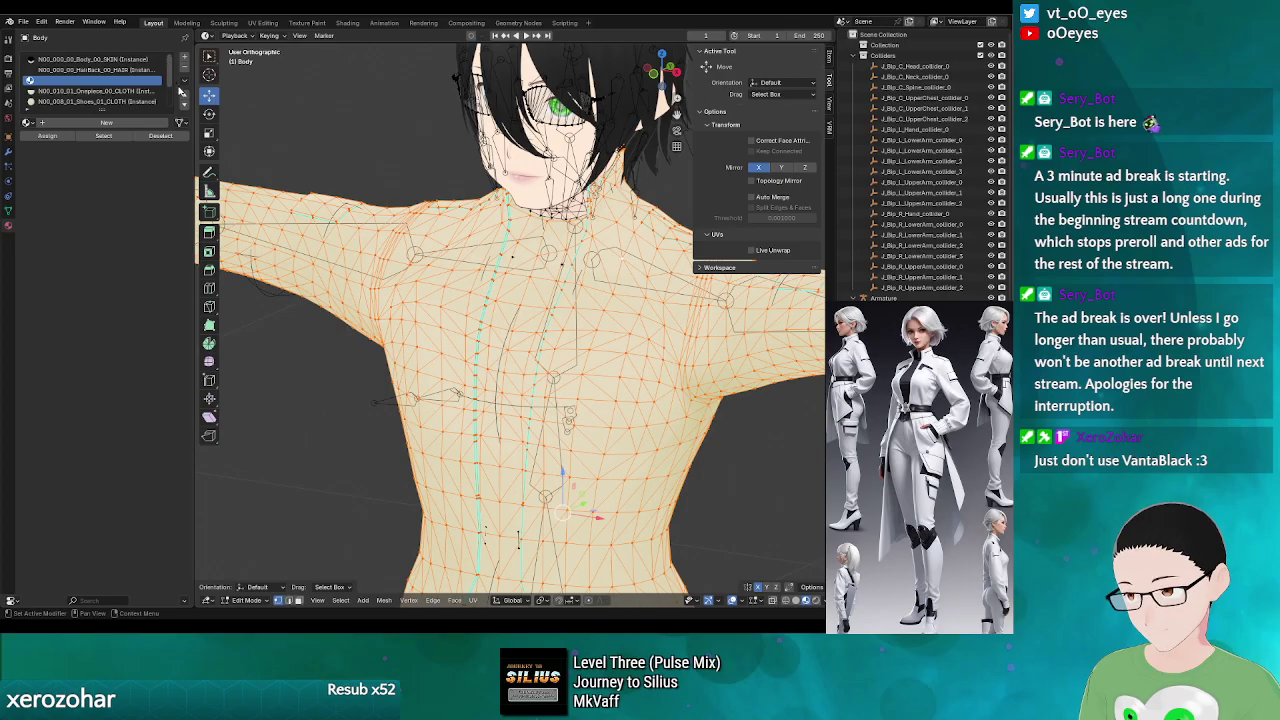
pyautogui.click(184, 96)
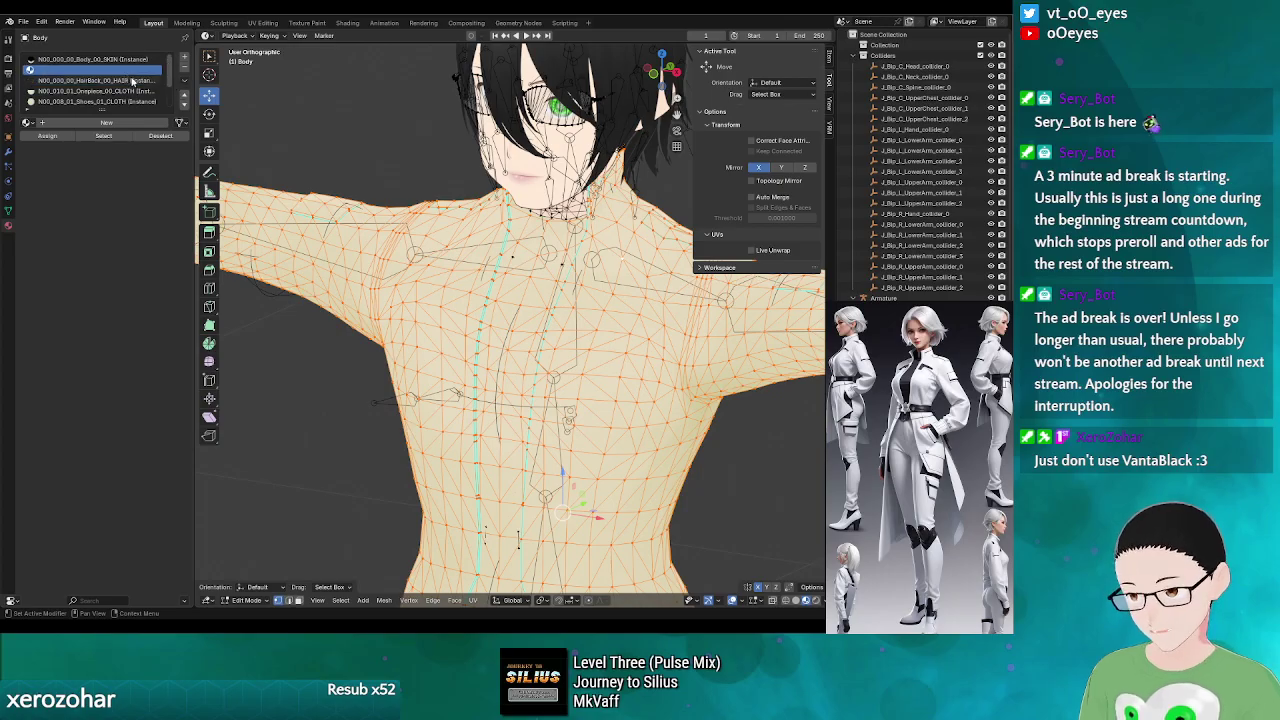
pyautogui.click(184, 105)
pyautogui.click(184, 105)
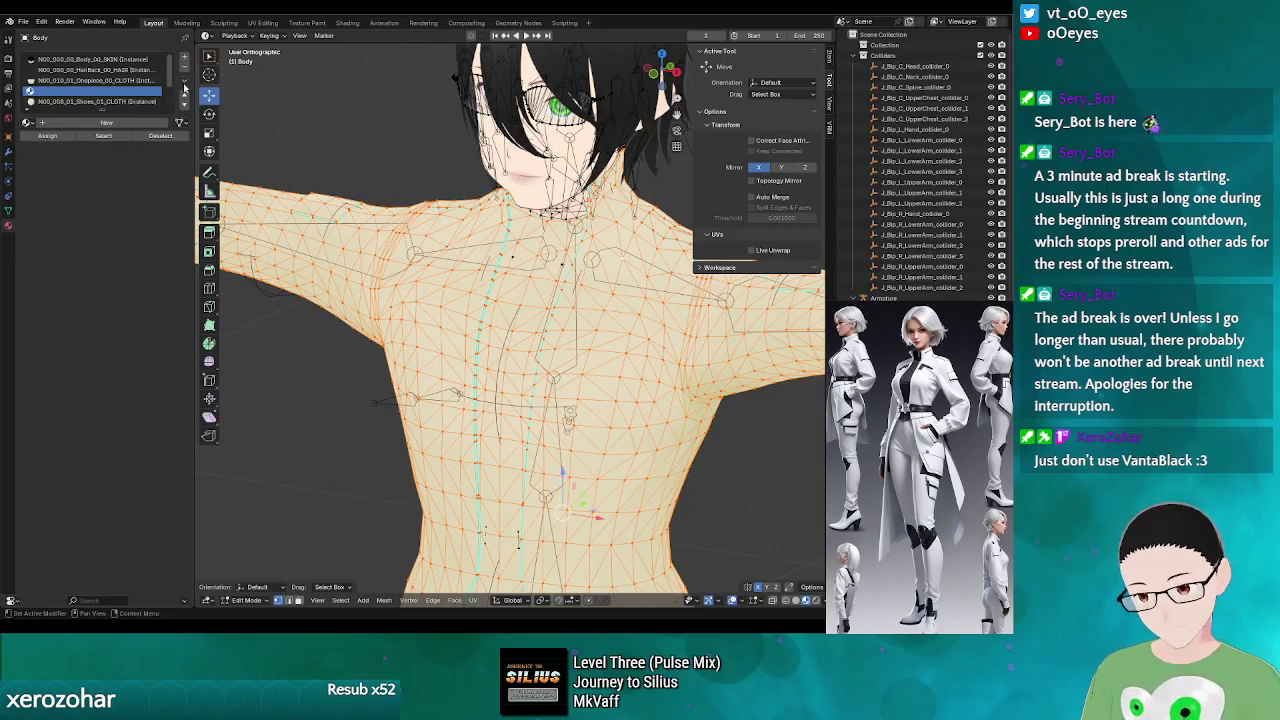
# - Assign the existing N00_010_01_Onepiece_00_CLOTH (Instance) material to the empty slot
pyautogui.click(182, 123)
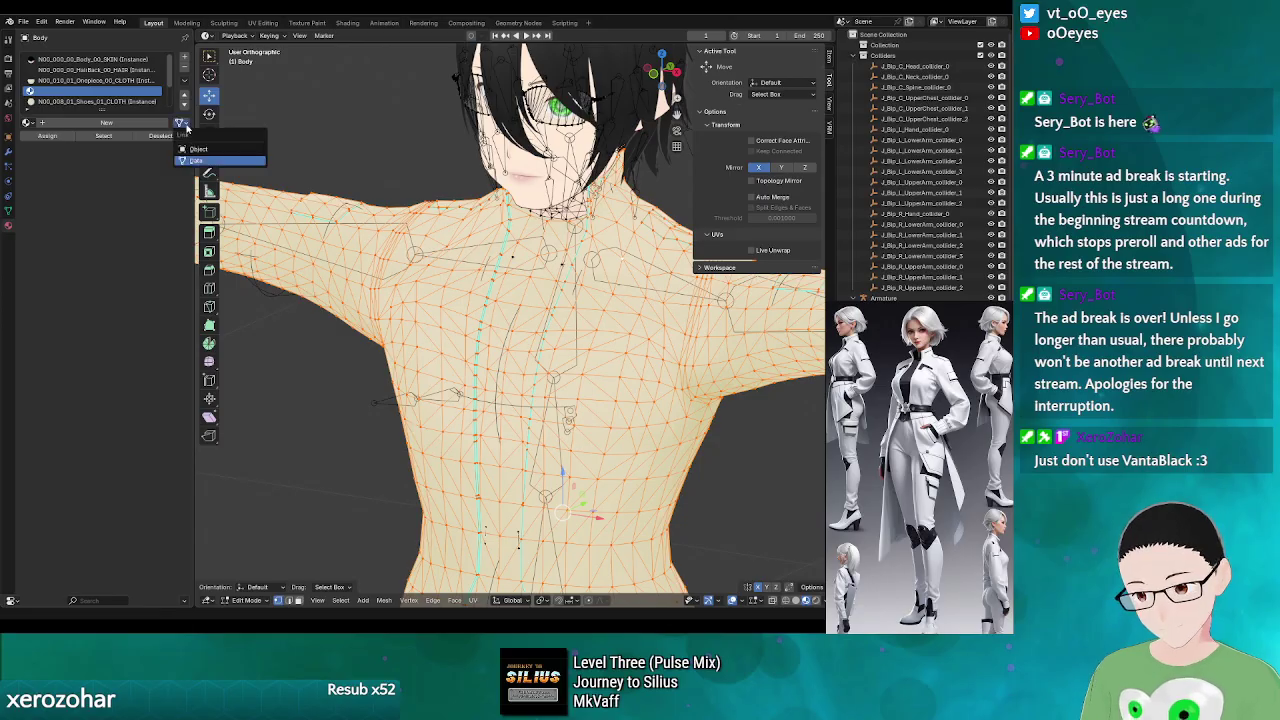
pyautogui.click(28, 122)
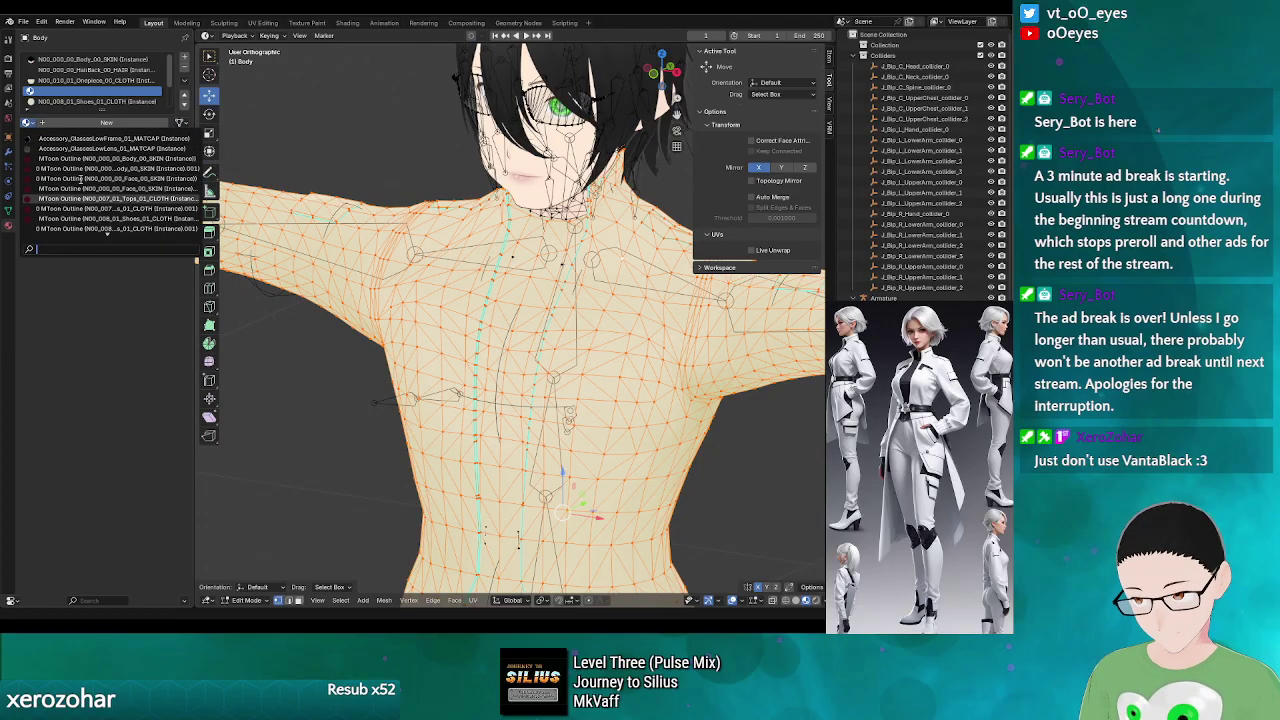
pyautogui.scroll(-5, 80, 178)
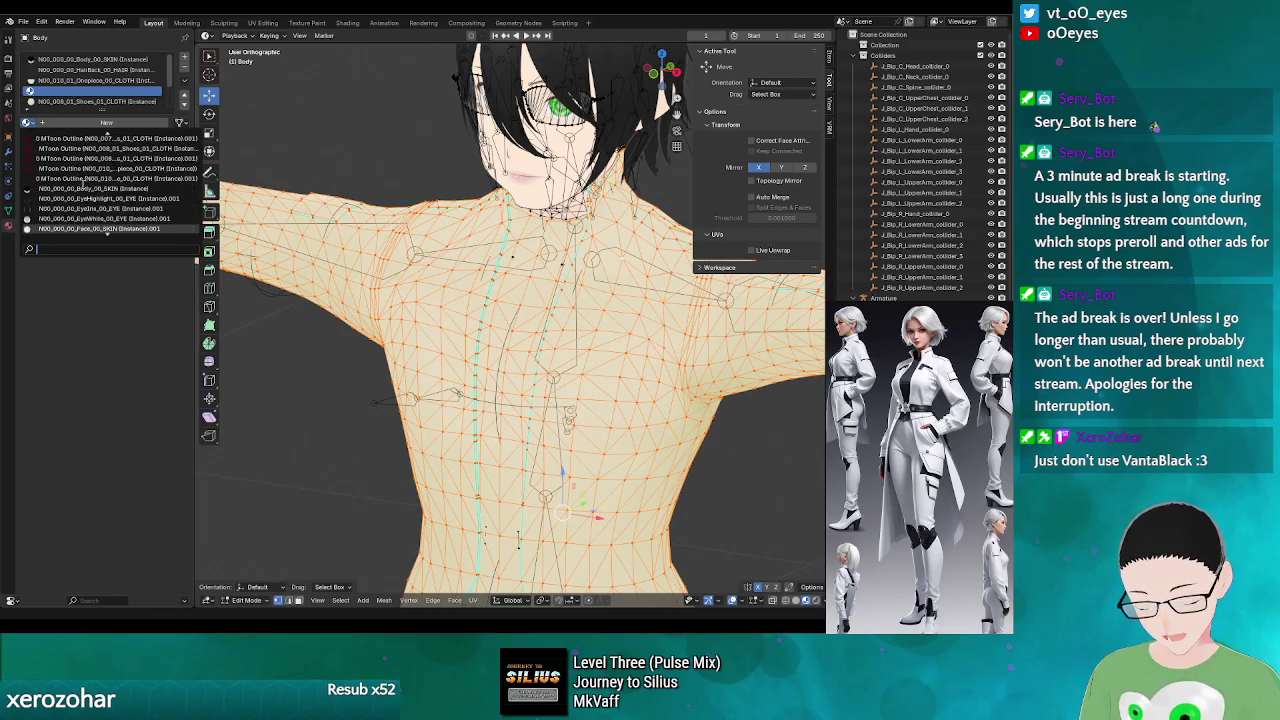
pyautogui.scroll(-1, 84, 180)
pyautogui.scroll(-7, 84, 180)
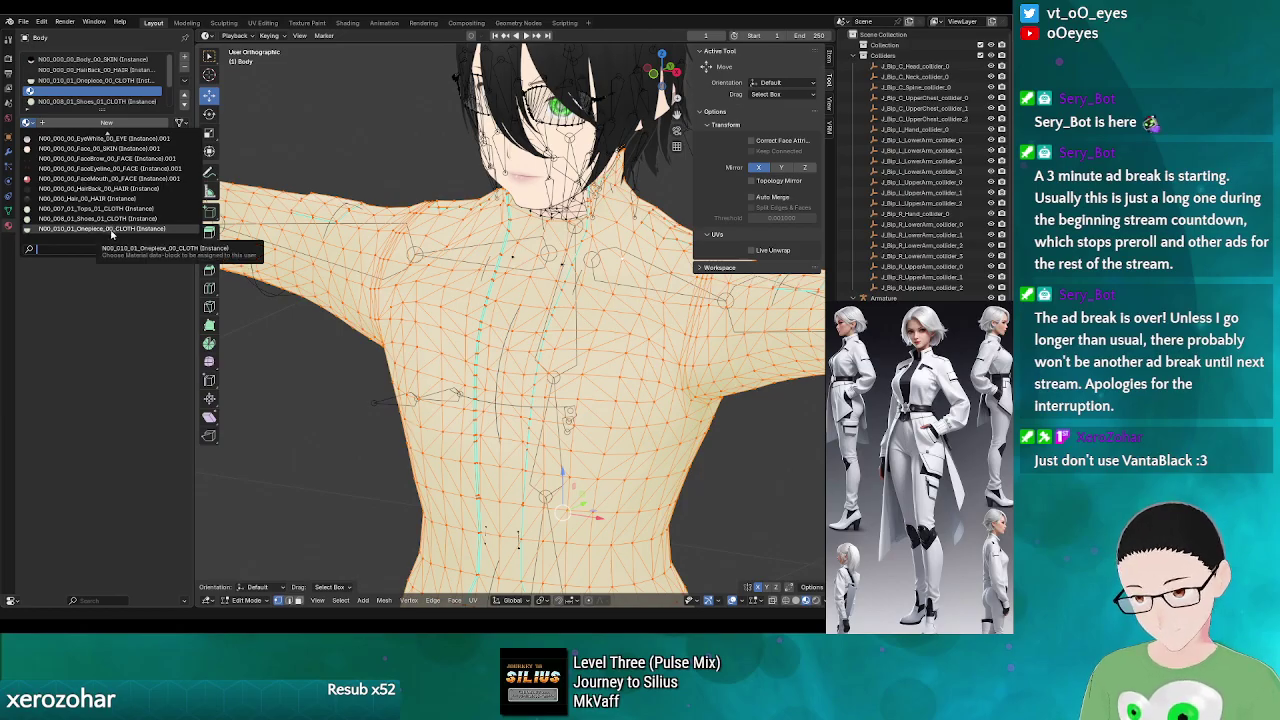
pyautogui.click(111, 230)
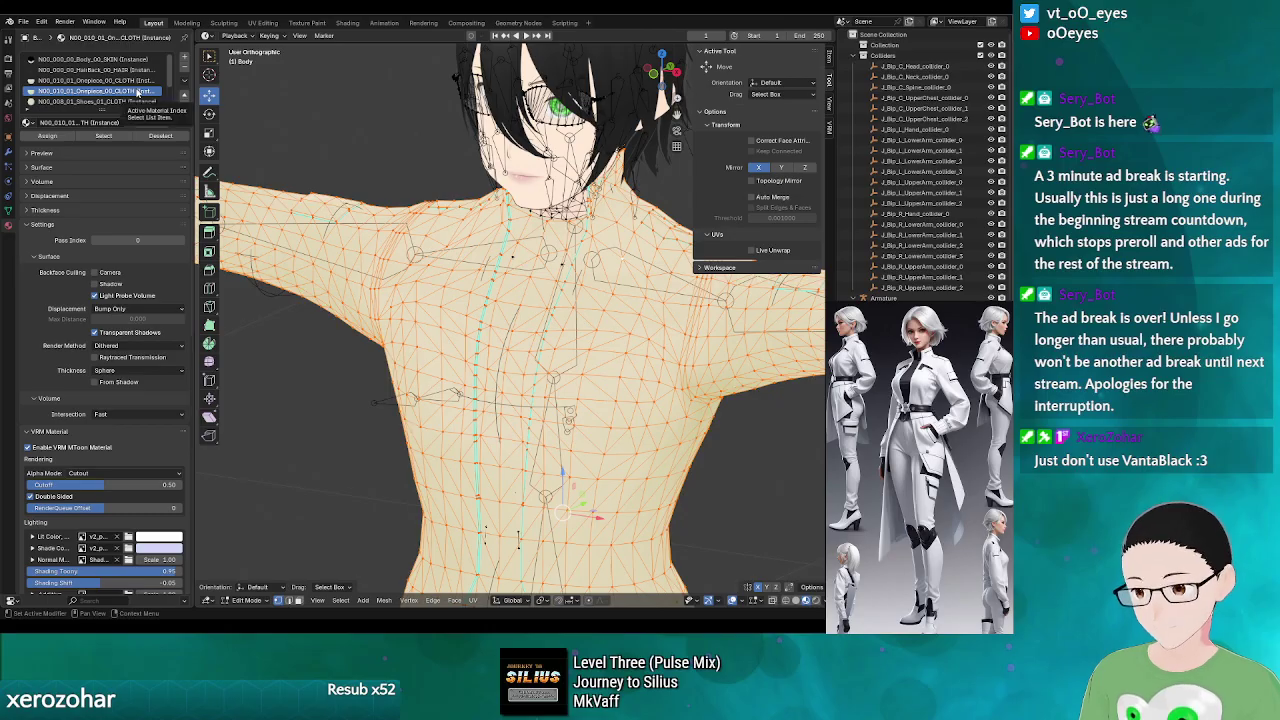
# - Mark the Onepiece cloth material as an asset and create a separate copy of it in the added slot
pyautogui.rightClick(137, 91)
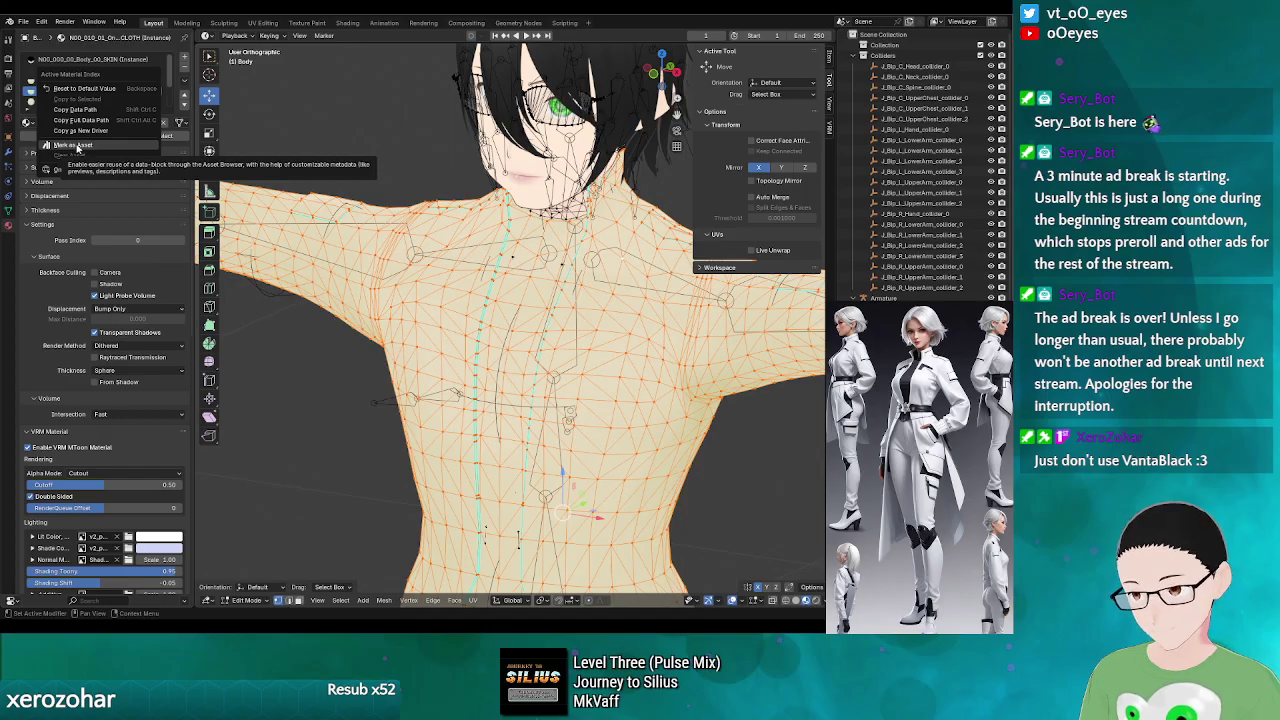
pyautogui.click(86, 146)
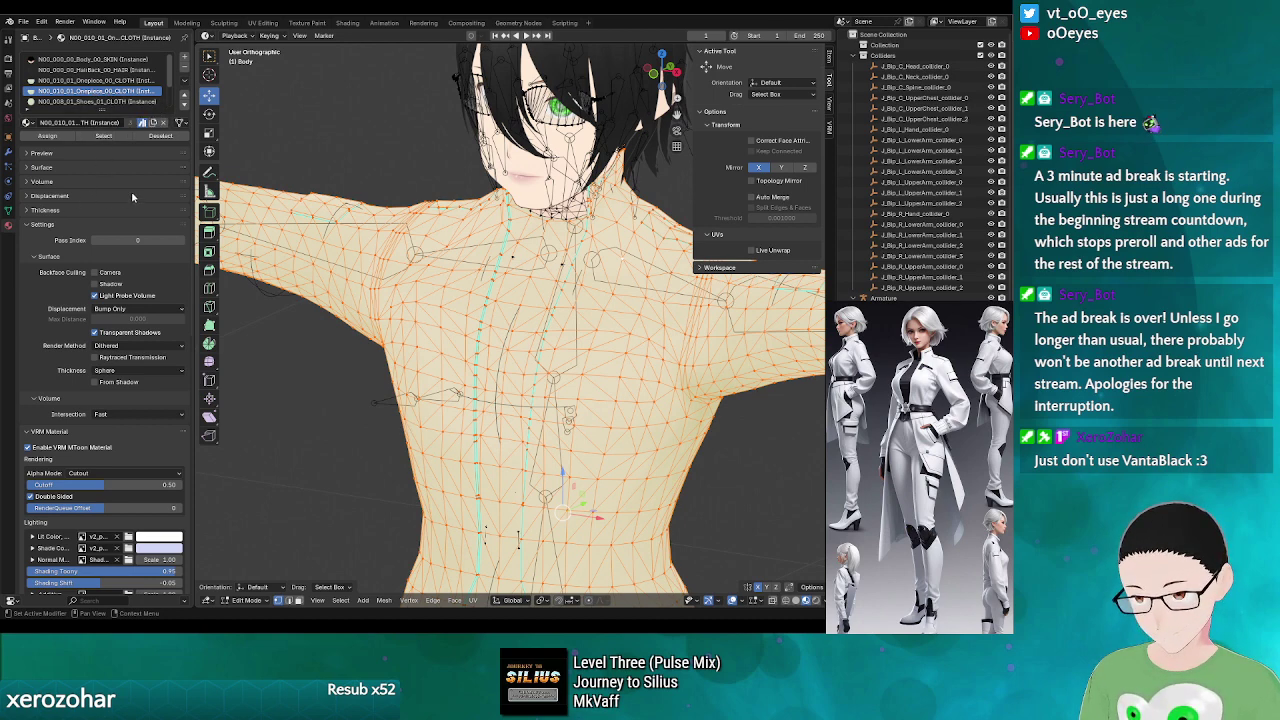
pyautogui.click(73, 223)
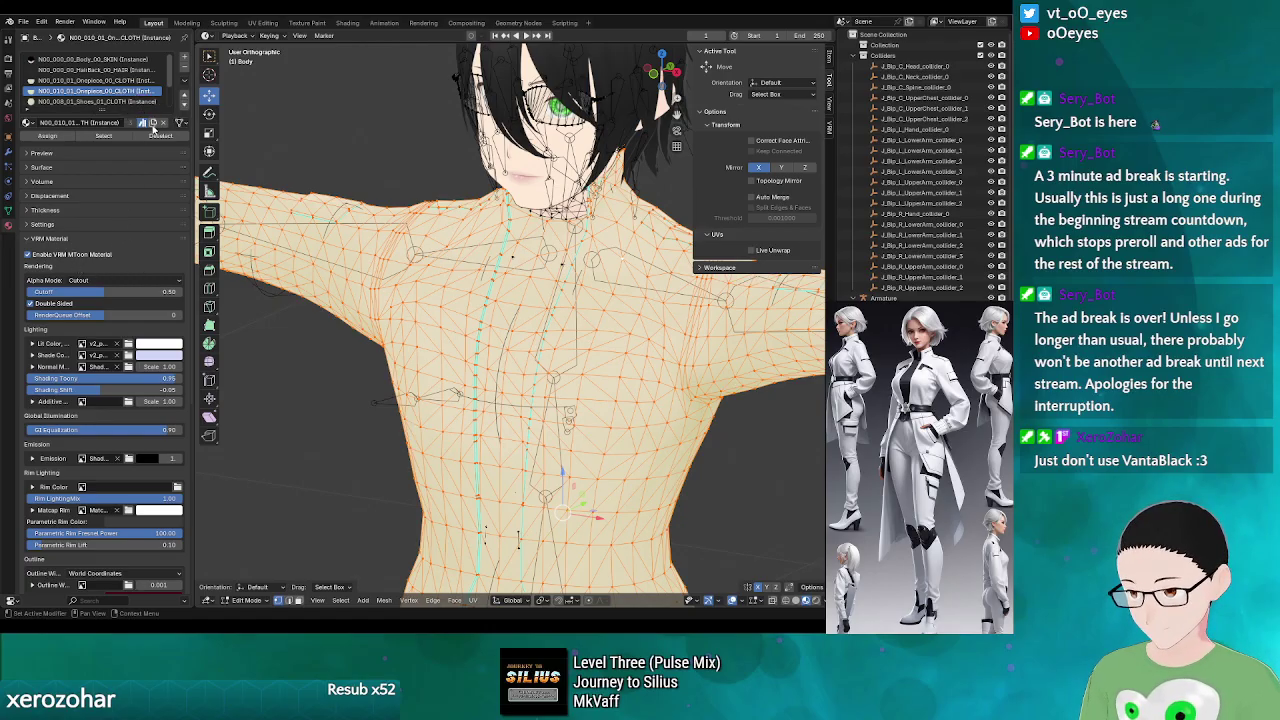
pyautogui.click(152, 123)
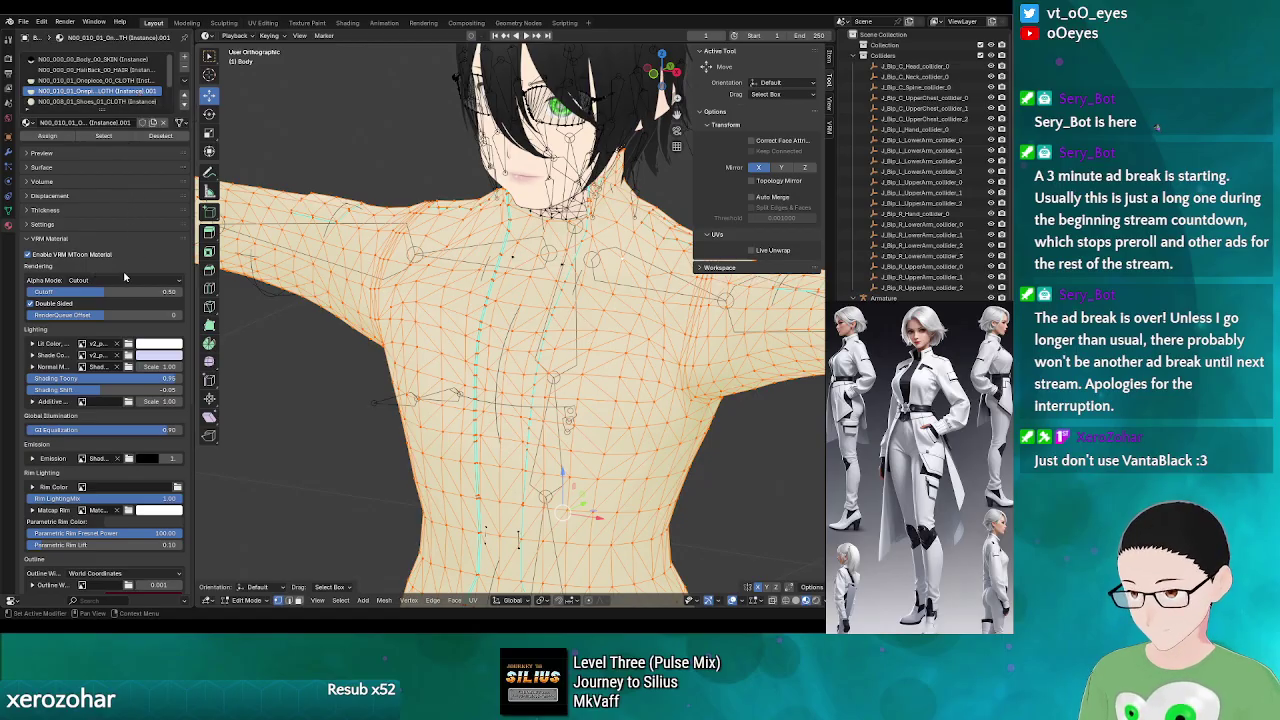
# - Review the copied material's VRM MToon settings, from rendering and lighting to outline and UV animation
pyautogui.scroll(-2, 123, 272)
pyautogui.scroll(2, 122, 280)
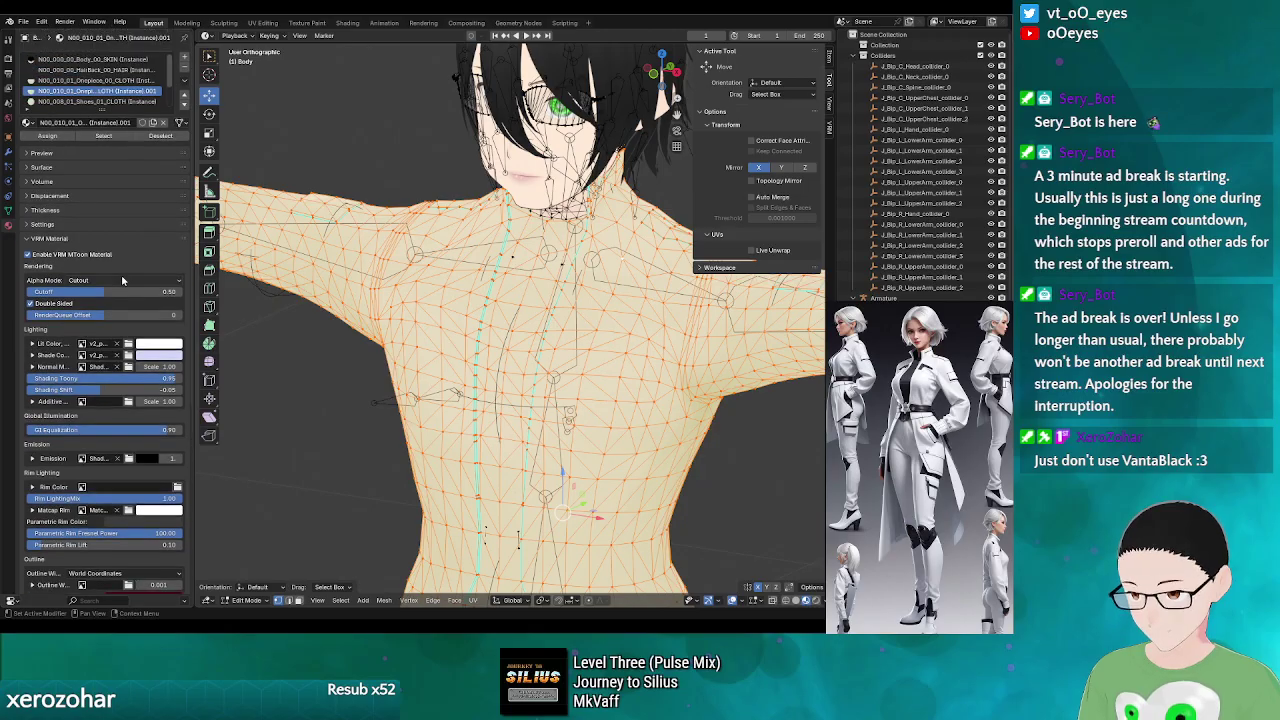
pyautogui.scroll(-9, 121, 274)
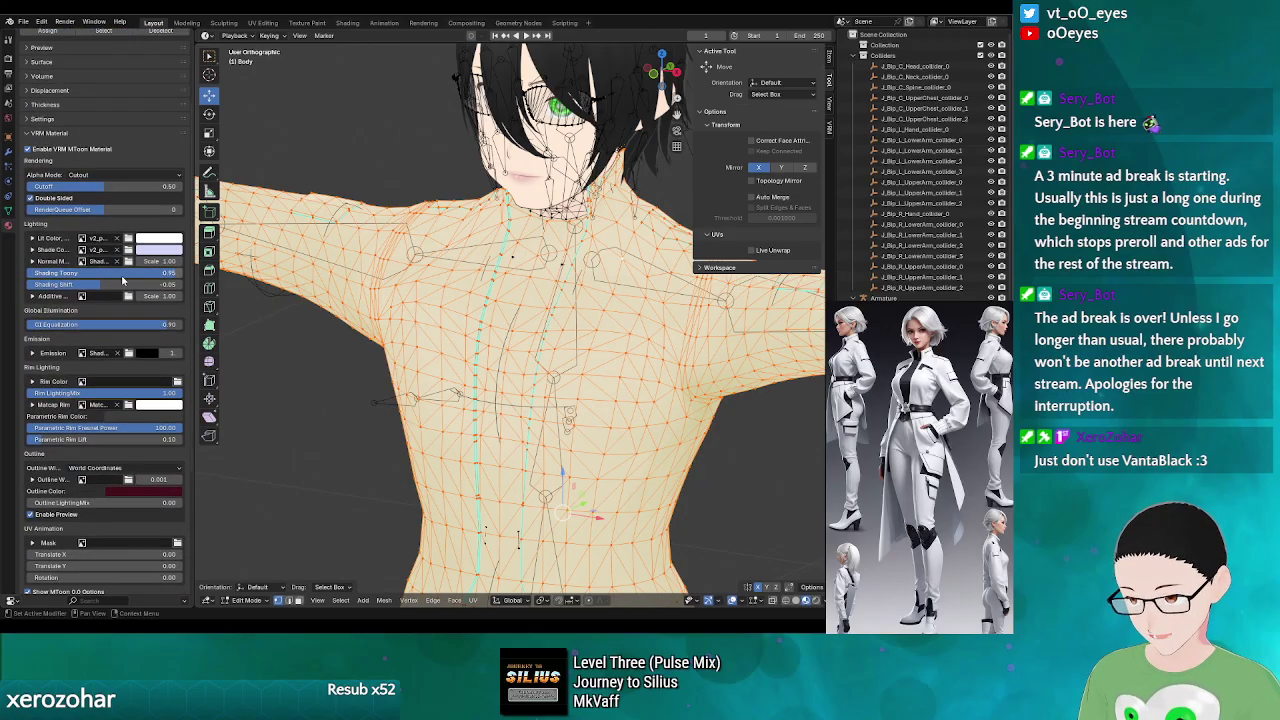
pyautogui.scroll(9, 122, 280)
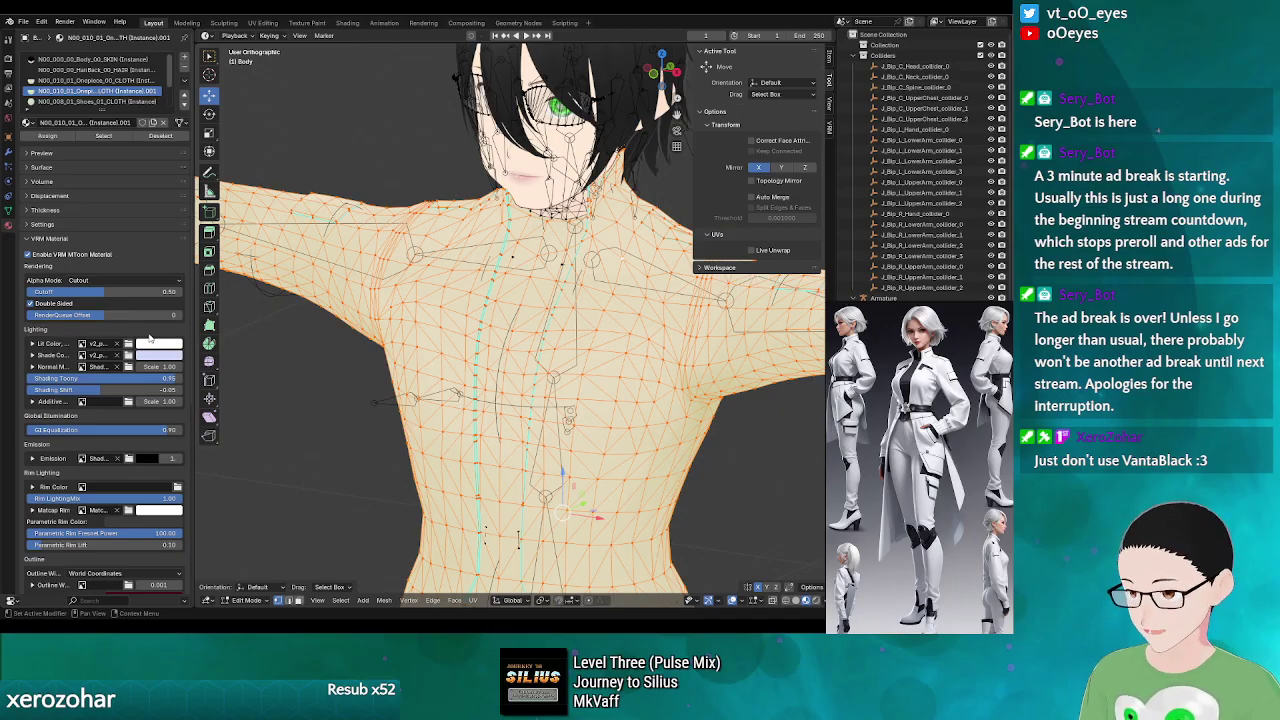
pyautogui.scroll(-1, 148, 336)
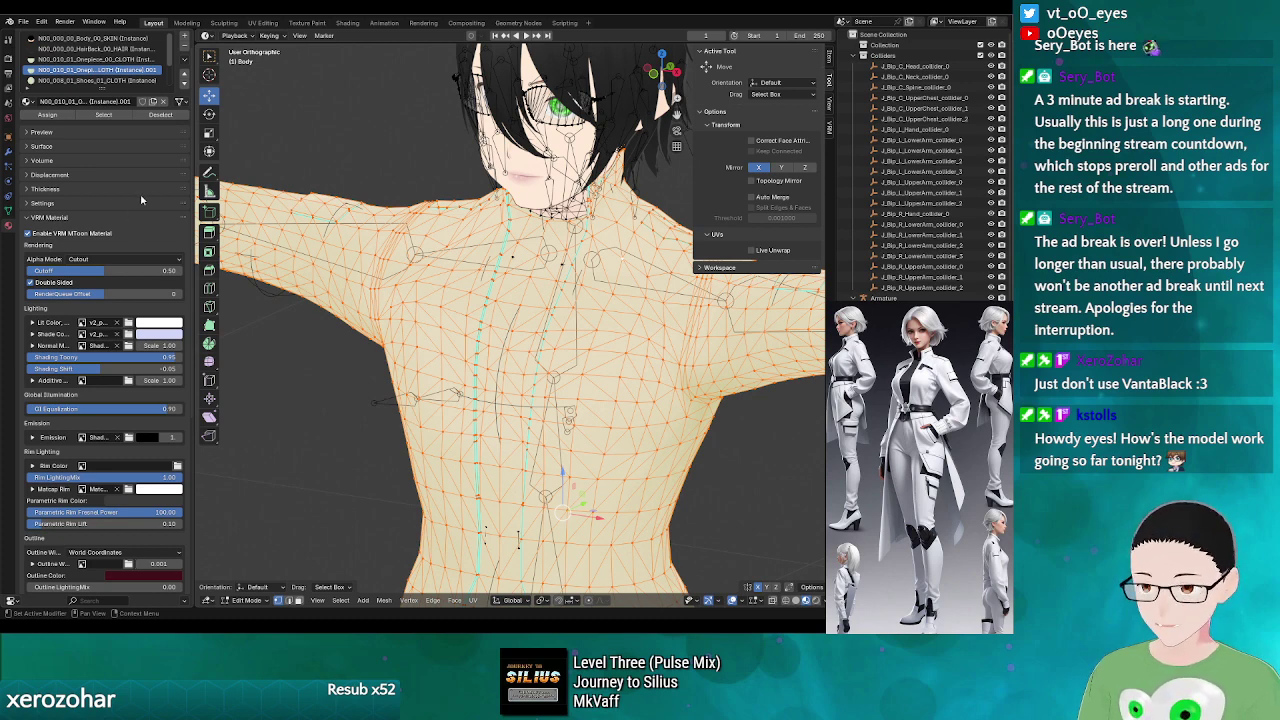
pyautogui.scroll(1, 123, 195)
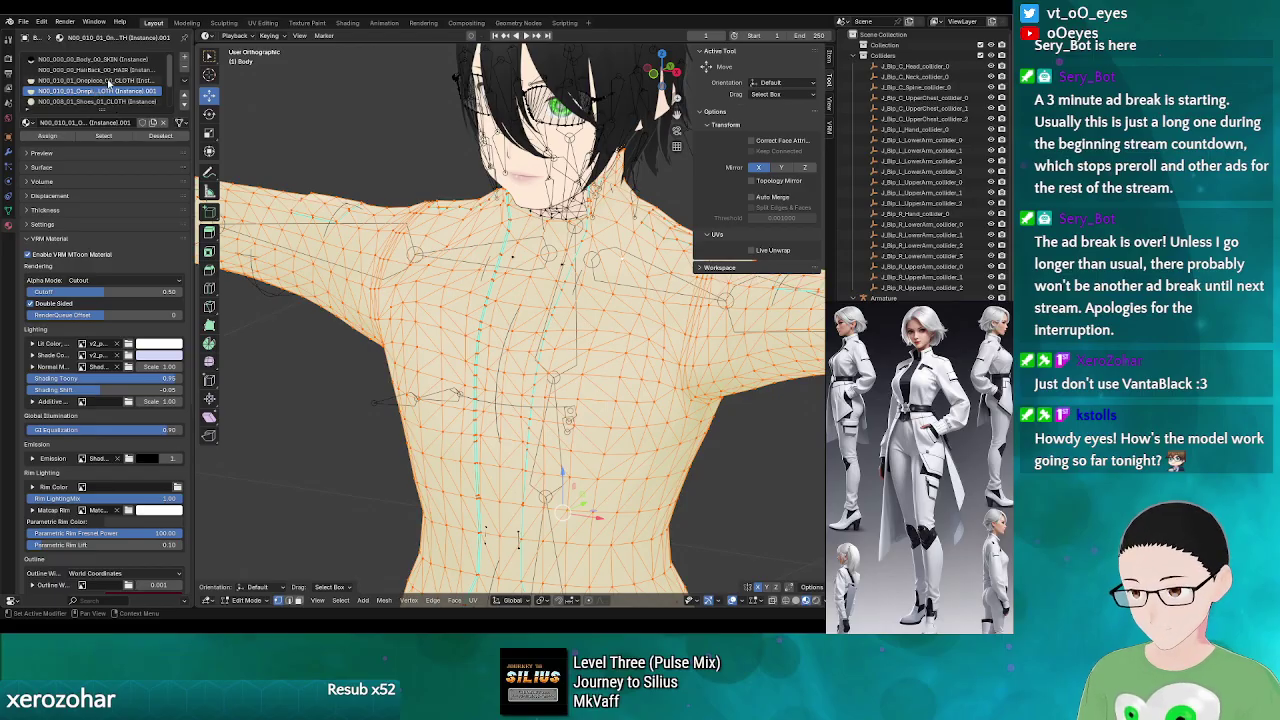
# - Unlink the copied Onepiece material from its slot and try to remove the emptied slot
pyautogui.scroll(-2, 107, 88)
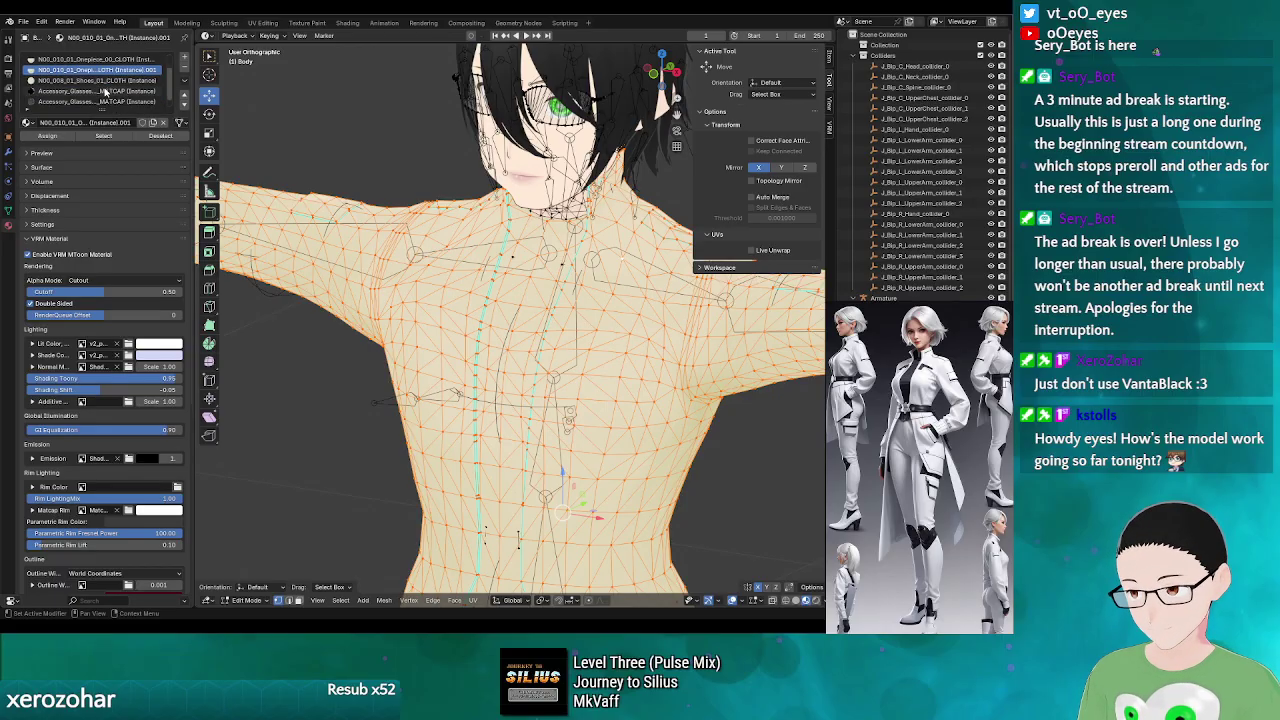
pyautogui.scroll(-1, 105, 100)
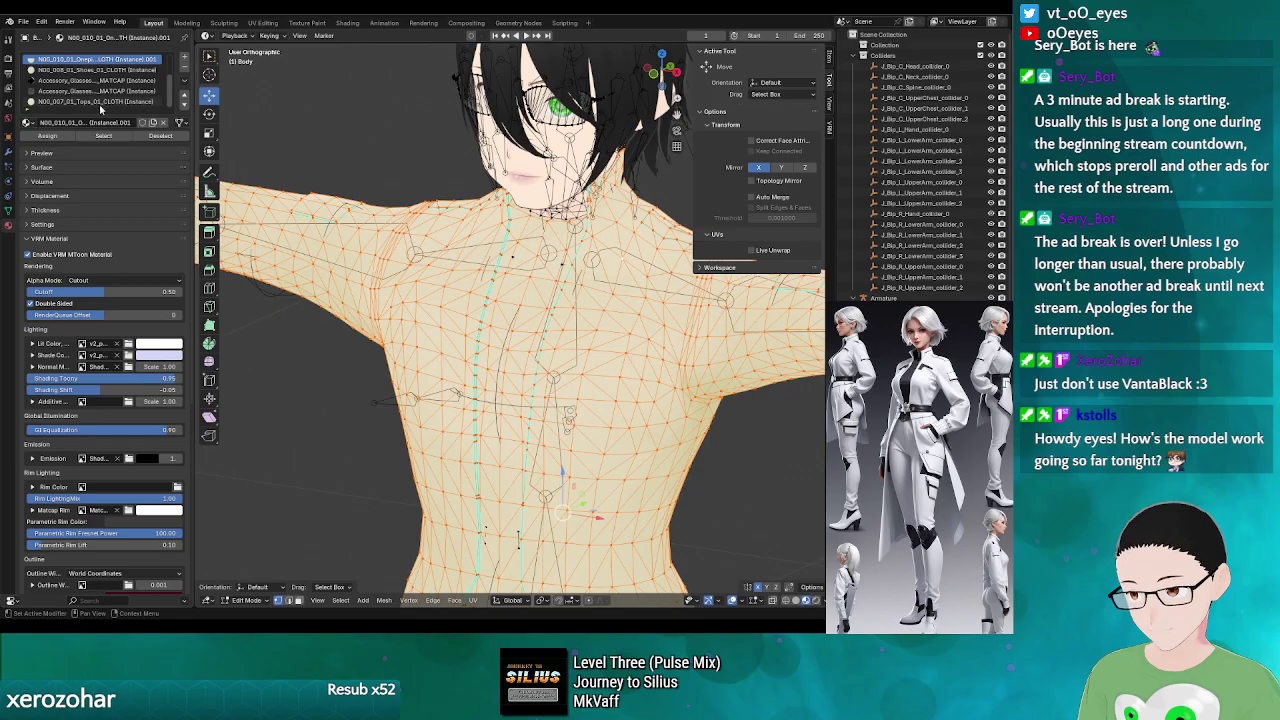
pyautogui.scroll(1, 86, 98)
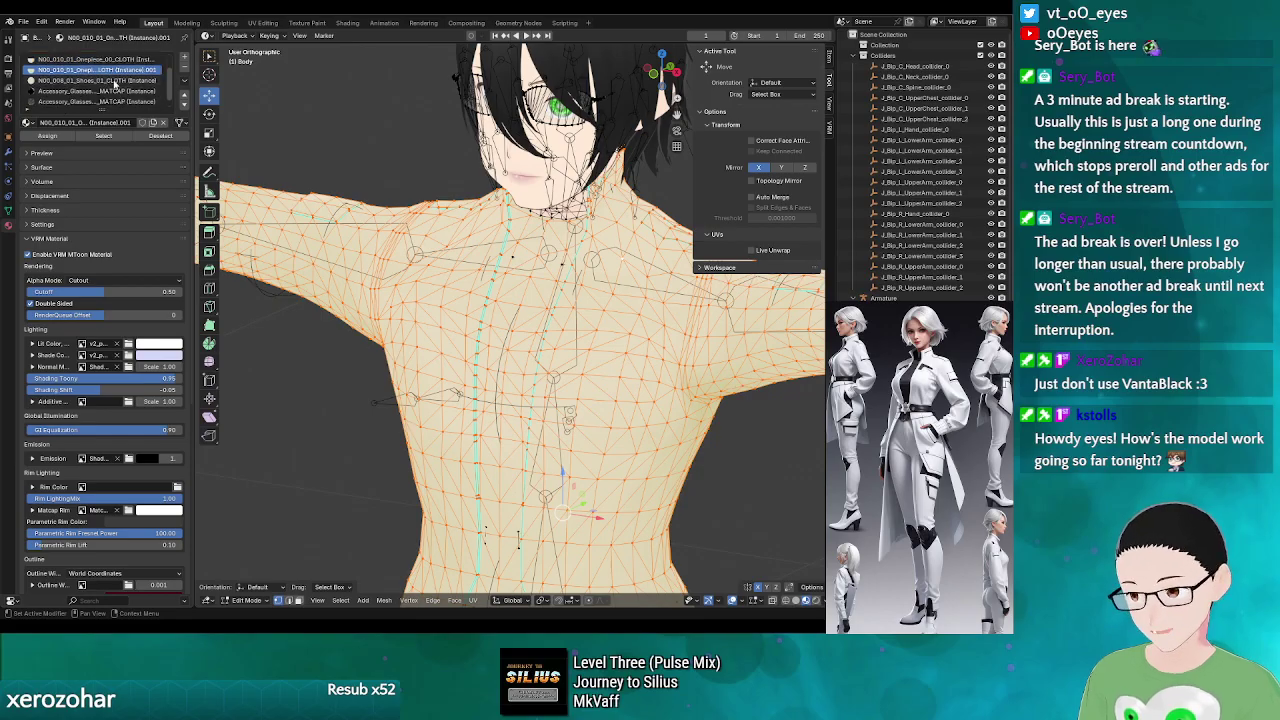
pyautogui.scroll(1, 112, 85)
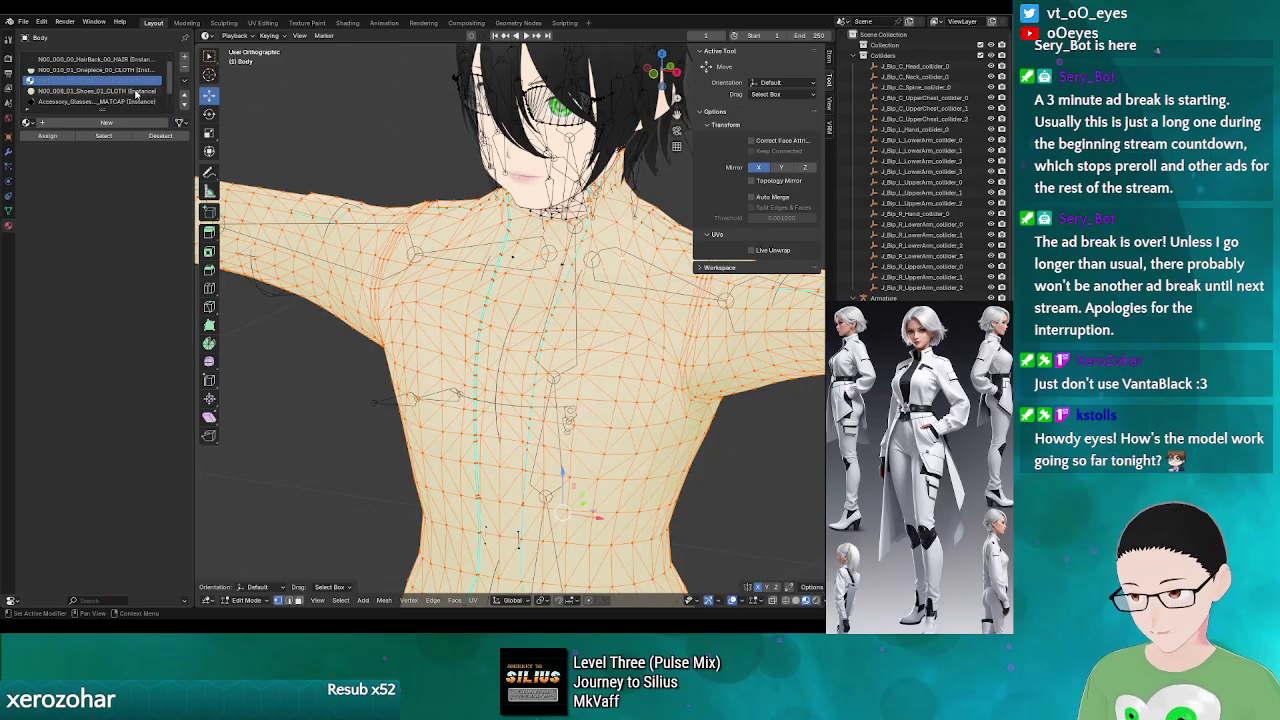
pyautogui.click(185, 69)
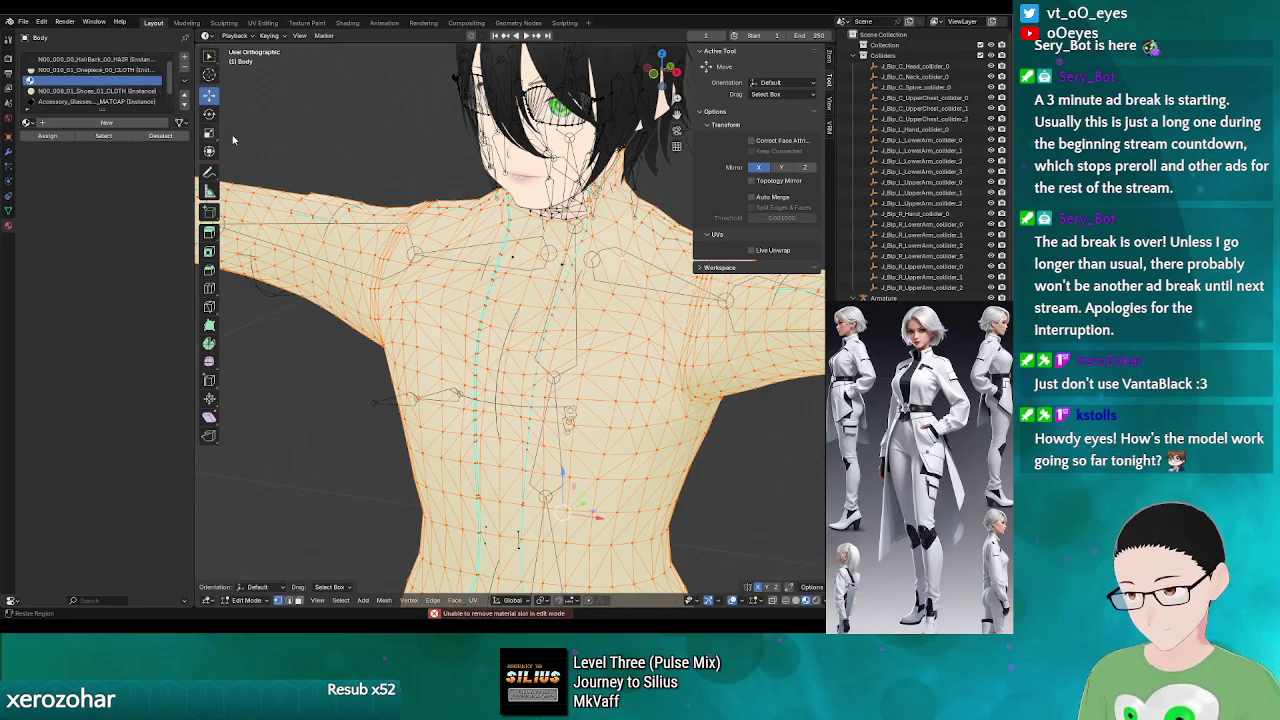
# - In Object Mode, remove the empty material slot and add a new slot at the end, after N00_007_01_Tops_01_CLOTH (Instance)
pyautogui.press('Tab')
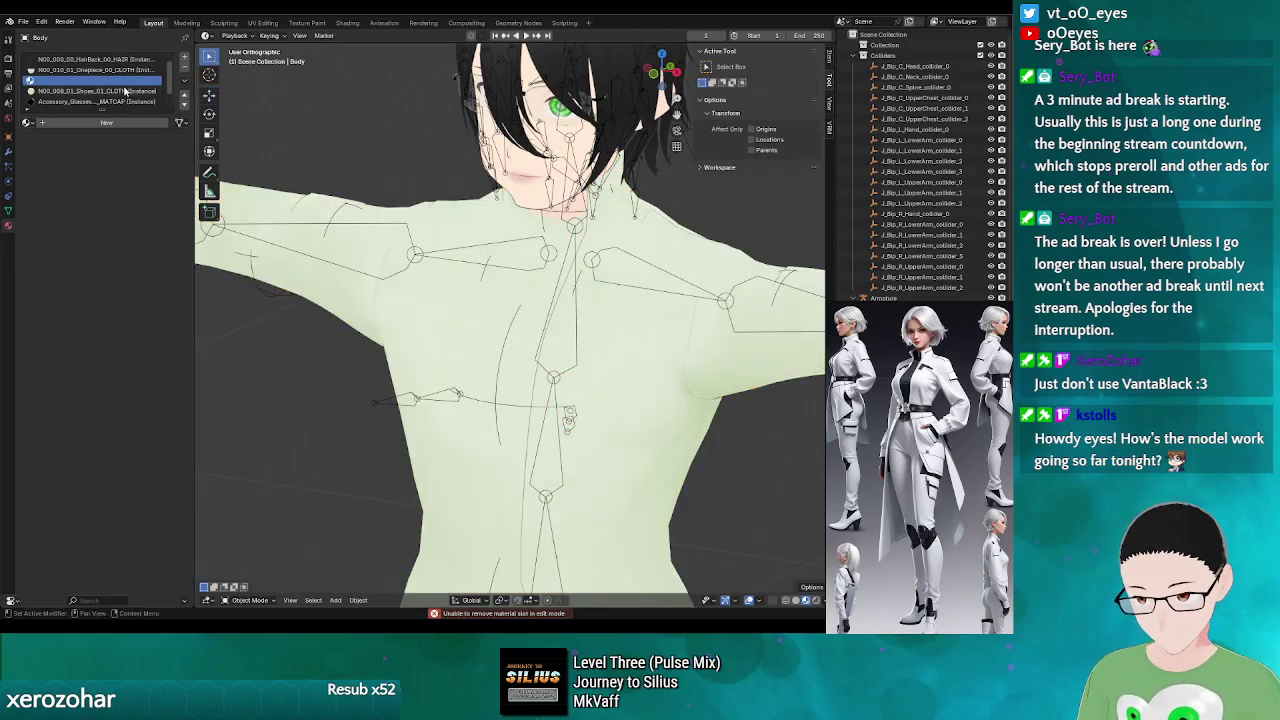
pyautogui.click(184, 69)
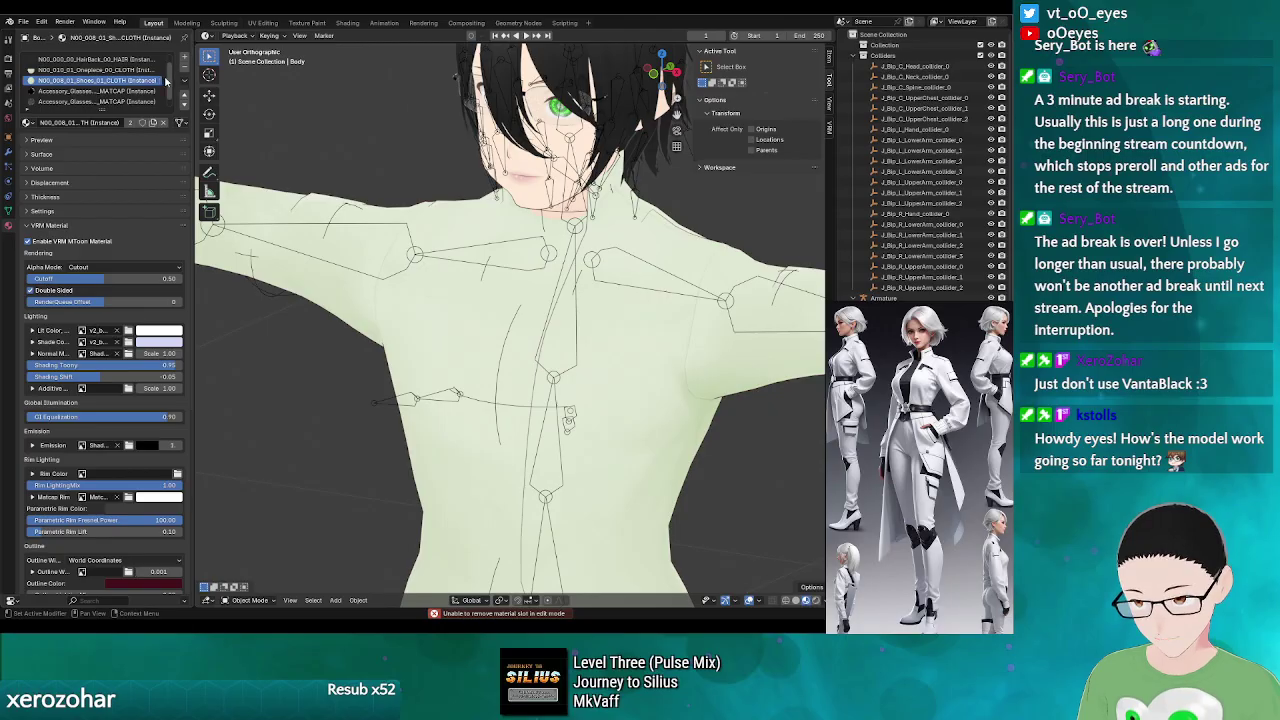
pyautogui.scroll(-1, 168, 80)
pyautogui.click(74, 102)
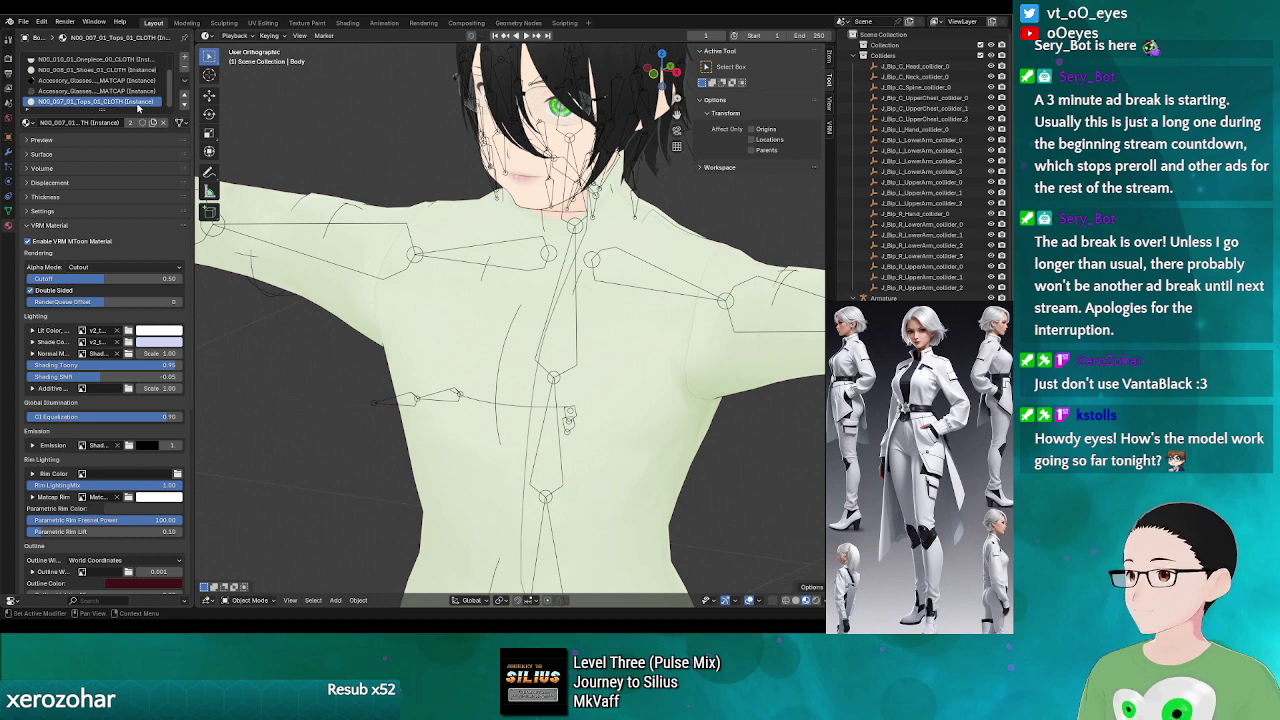
pyautogui.click(185, 59)
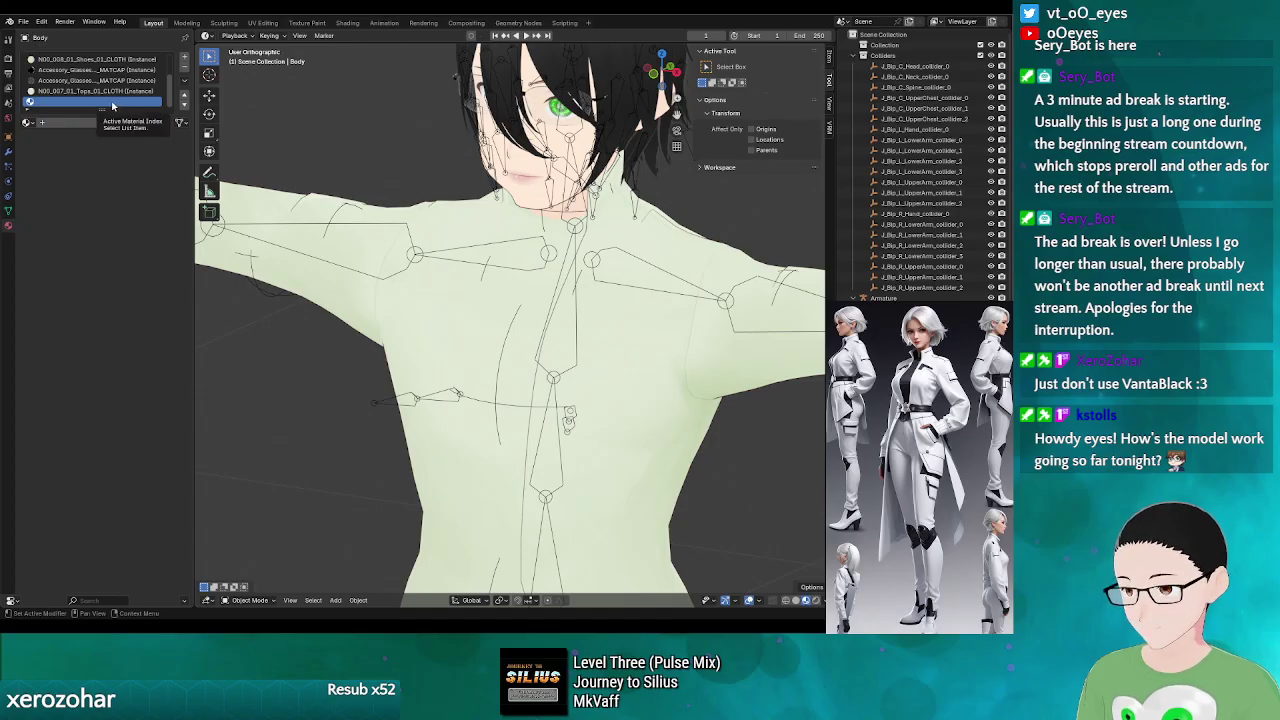
# - Assign the N00_007_01_Tops_01_CLOTH (Instance) material to the new slot and make it a separate copy
pyautogui.click(28, 122)
pyautogui.scroll(-6, 107, 228)
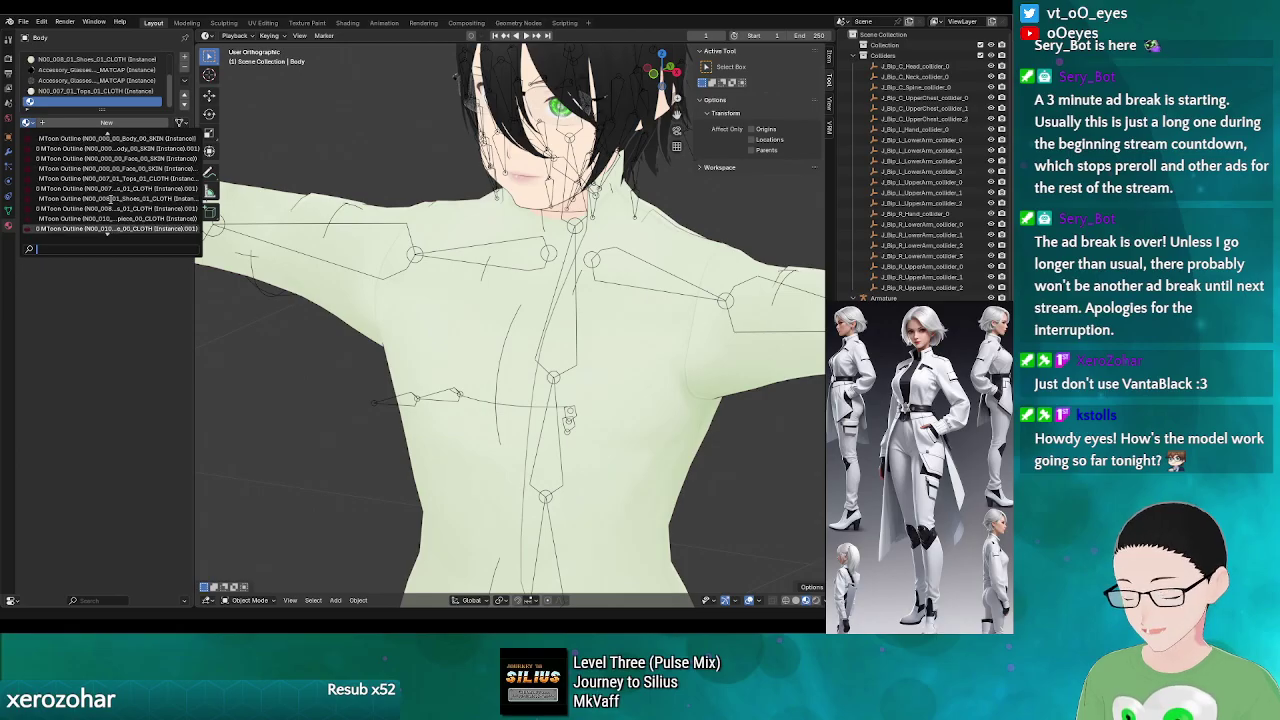
pyautogui.scroll(-10, 106, 212)
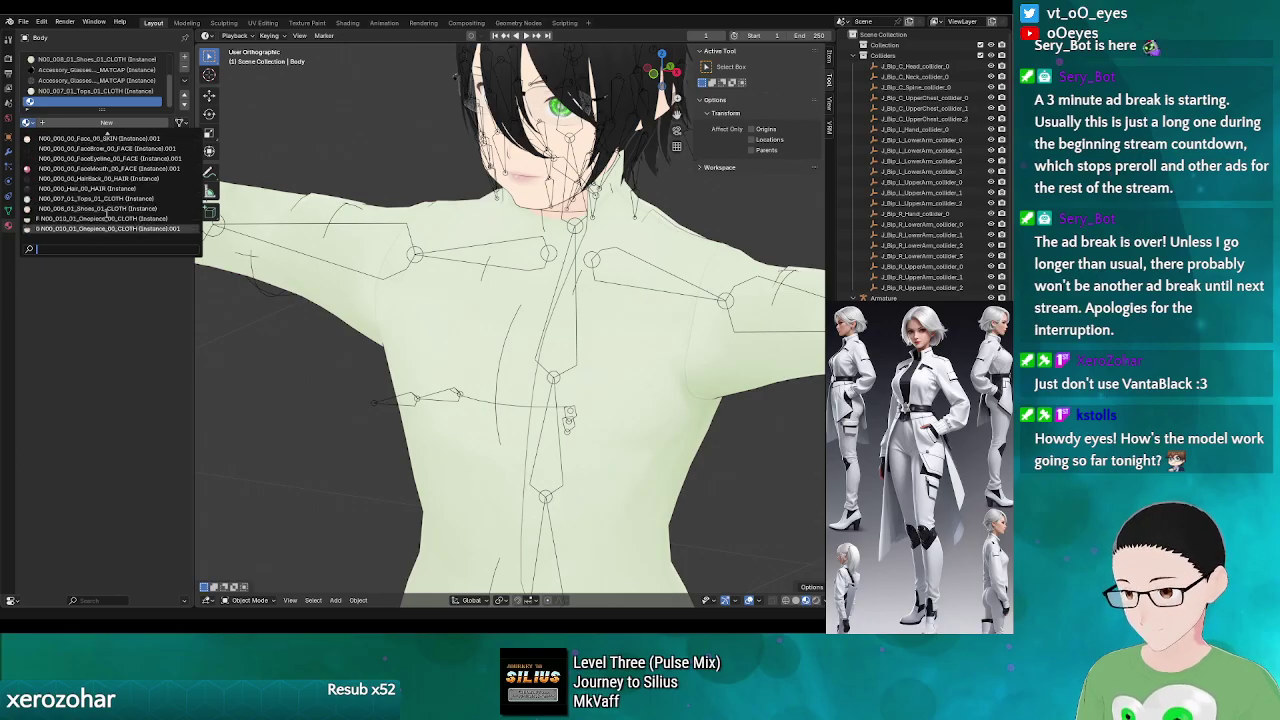
pyautogui.click(101, 198)
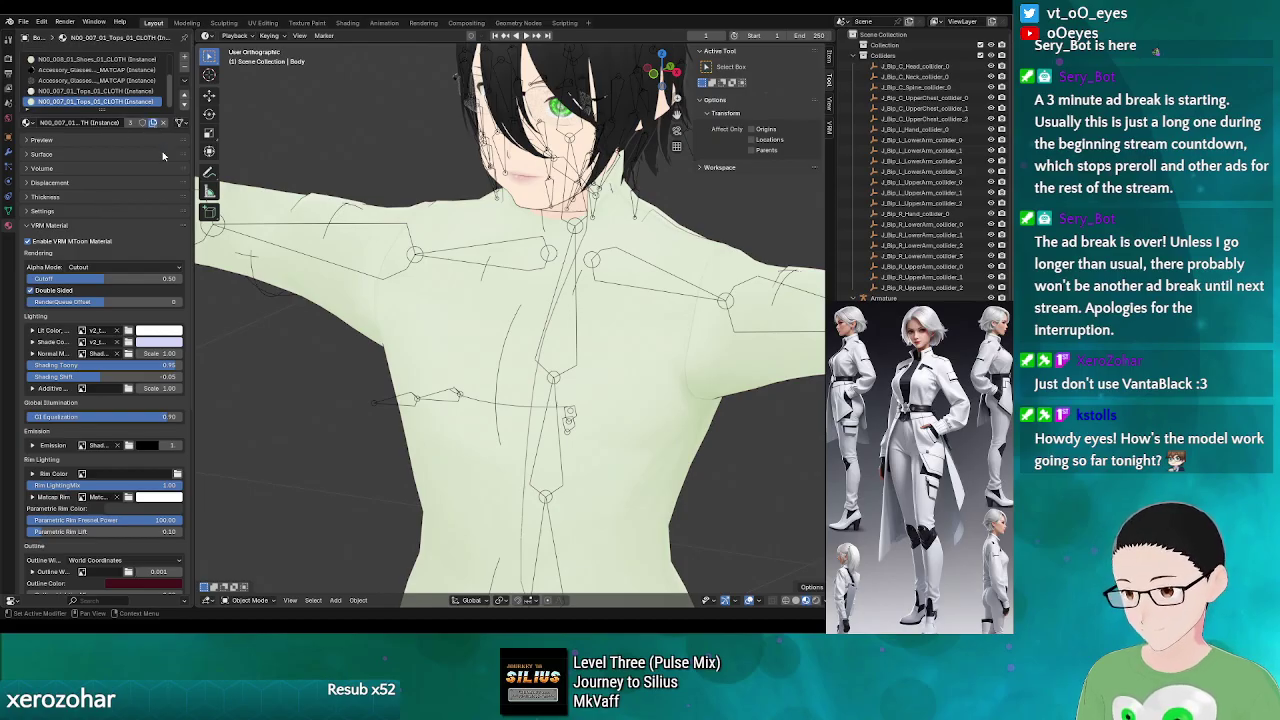
pyautogui.click(153, 122)
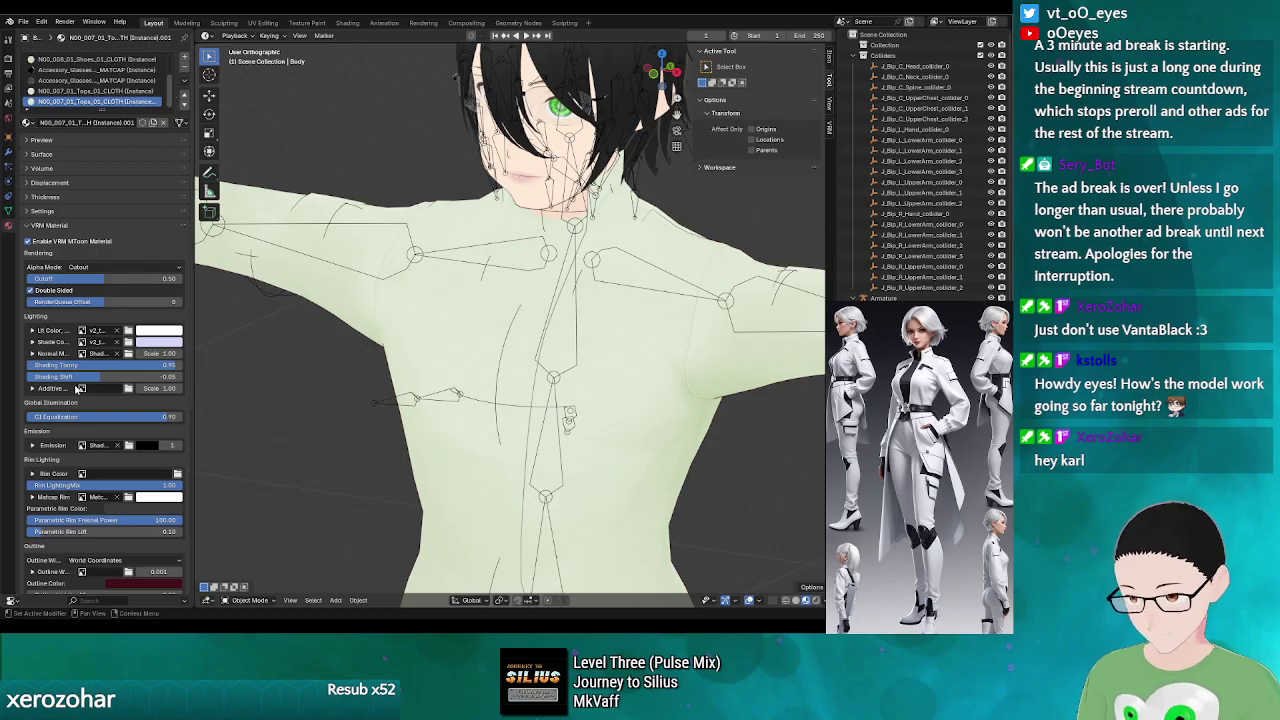
# - Set both the lit color and shade color textures of the copied Tops material to v2_undershirt.png
pyautogui.click(100, 336)
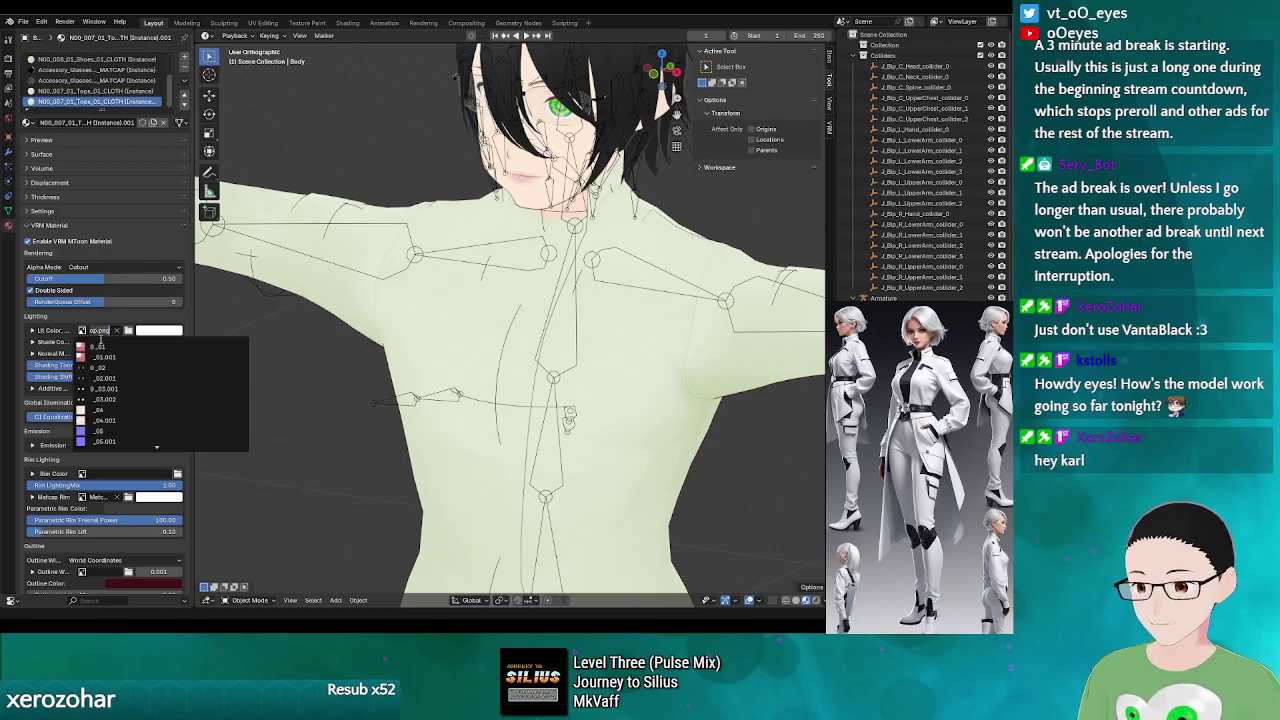
pyautogui.scroll(-10, 112, 400)
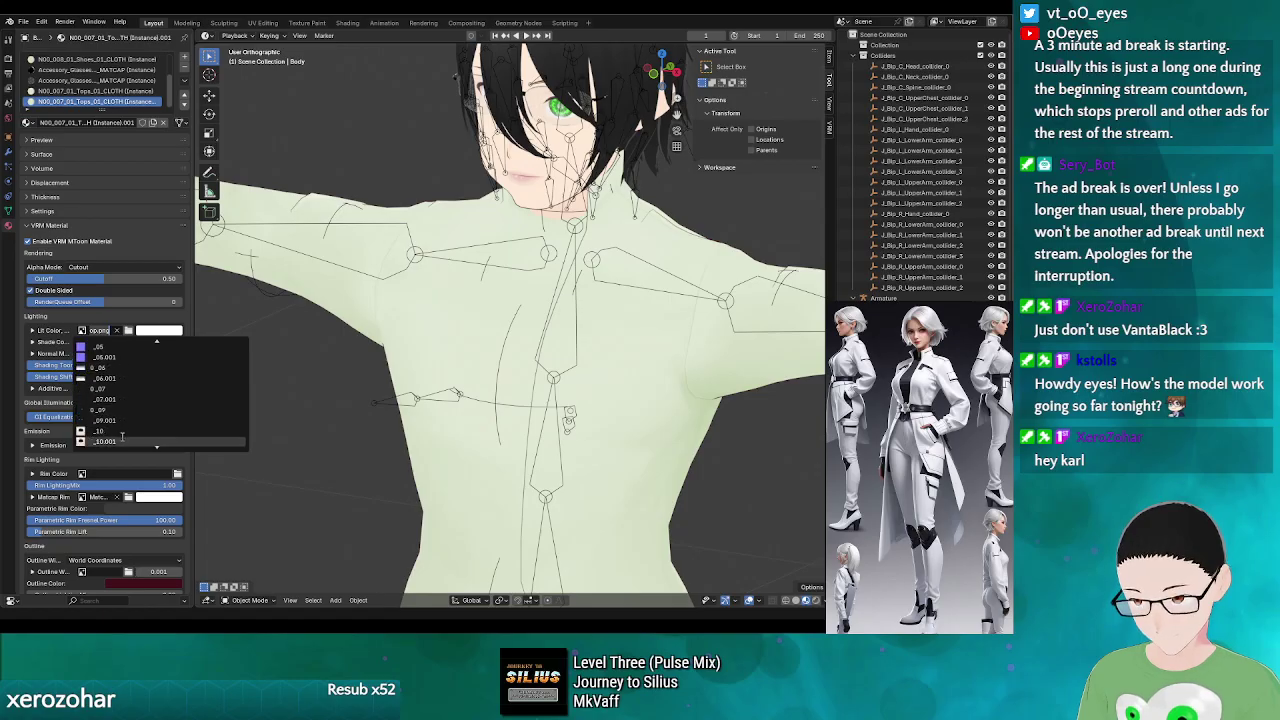
pyautogui.scroll(-10, 121, 441)
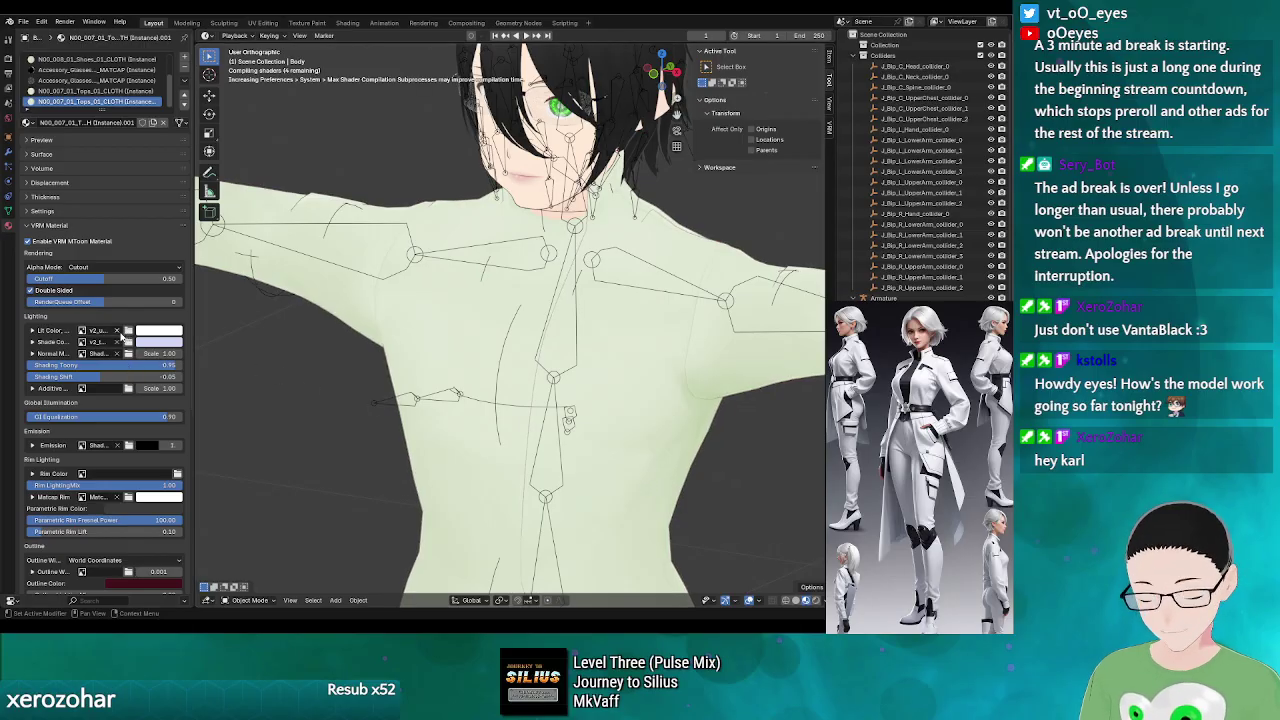
pyautogui.click(101, 342)
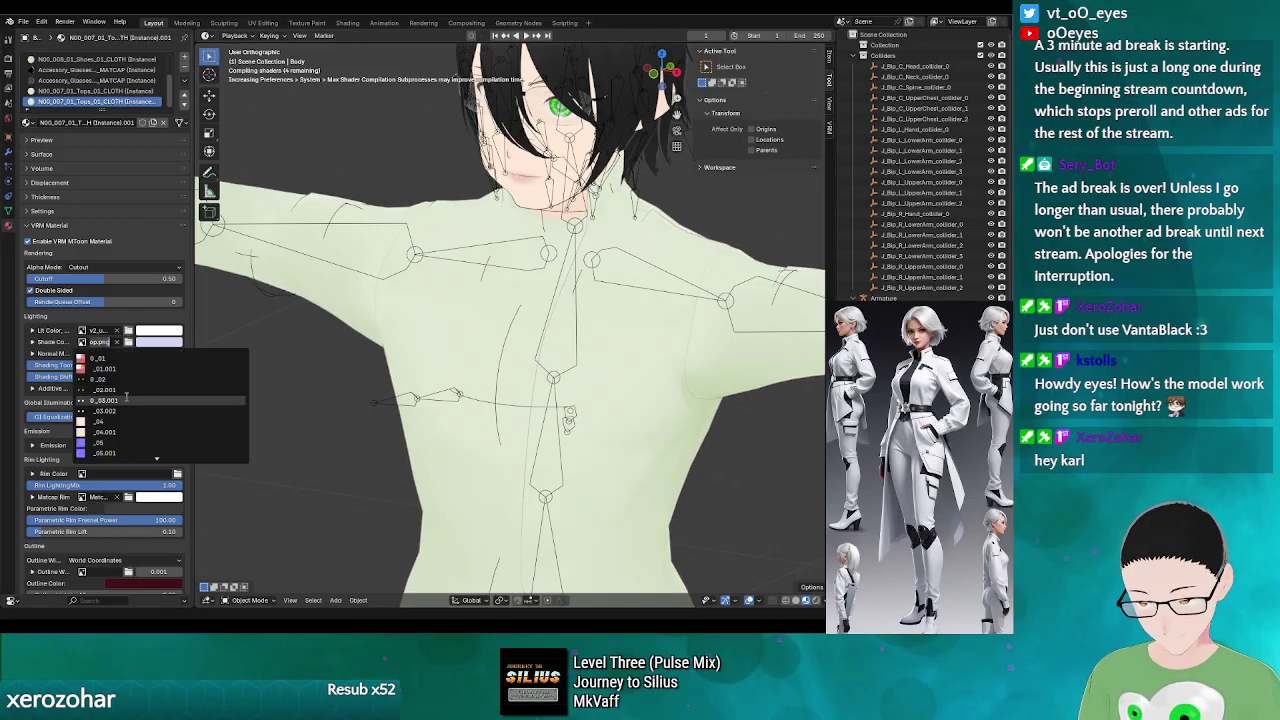
pyautogui.scroll(-5, 112, 448)
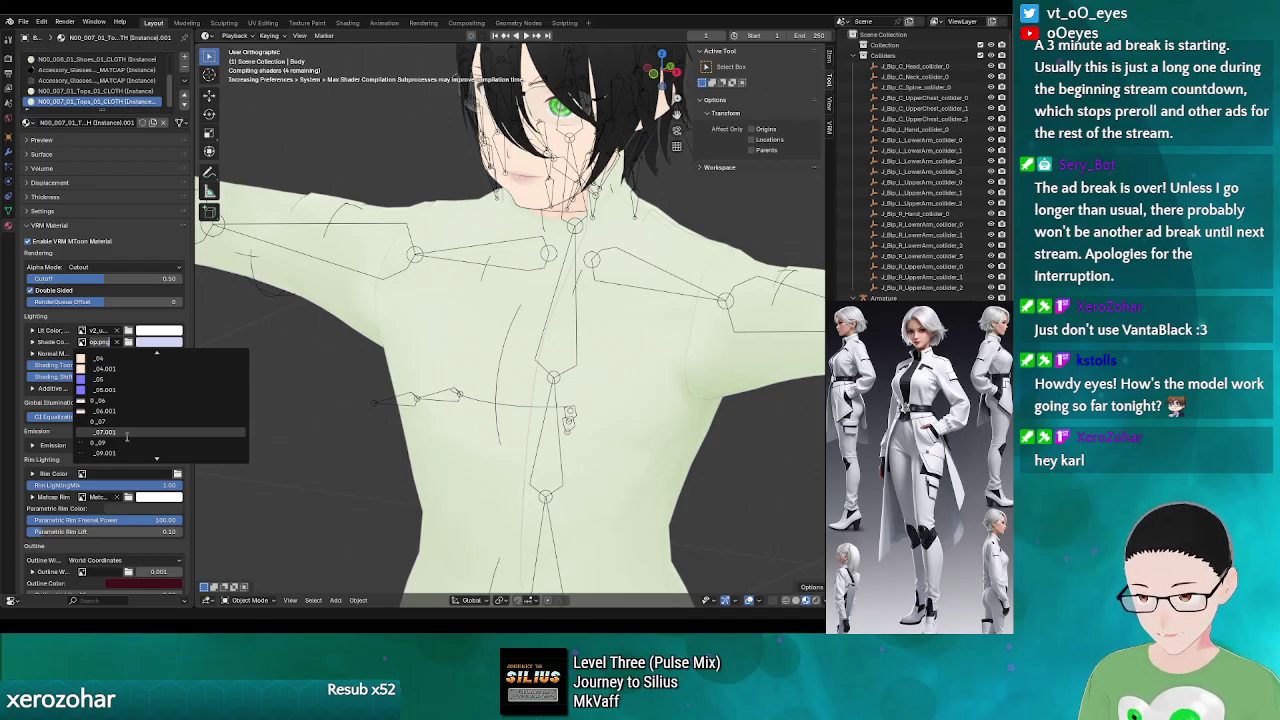
pyautogui.scroll(-10, 165, 445)
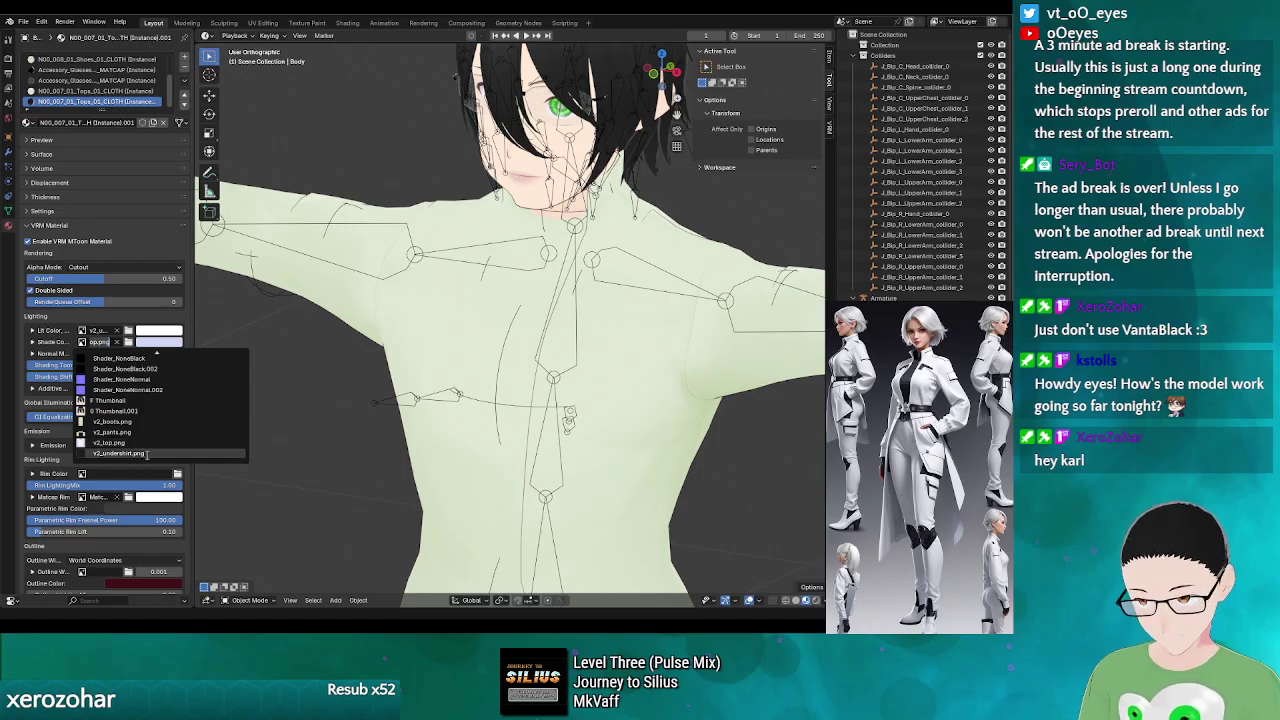
pyautogui.click(146, 456)
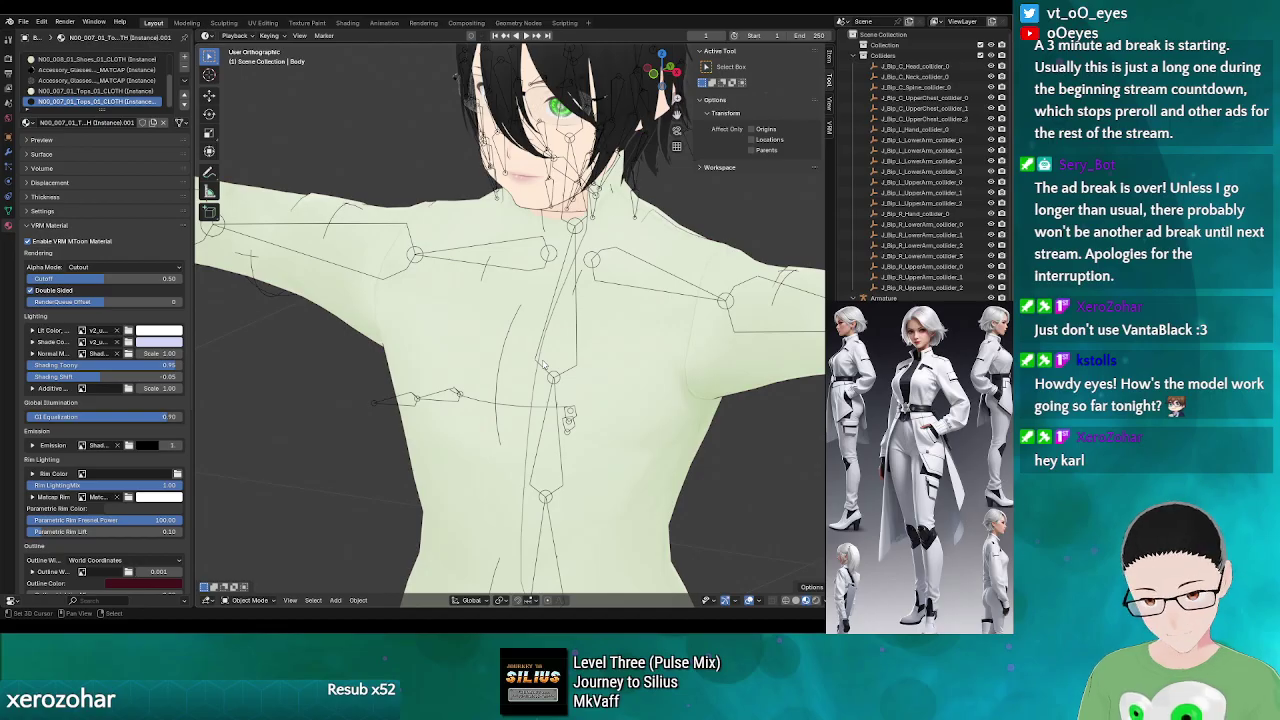
# - Edit the Body mesh in face selection mode and select the shirt faces just below the neck, between the two front seams
pyautogui.click(438, 235)
pyautogui.press('Tab')
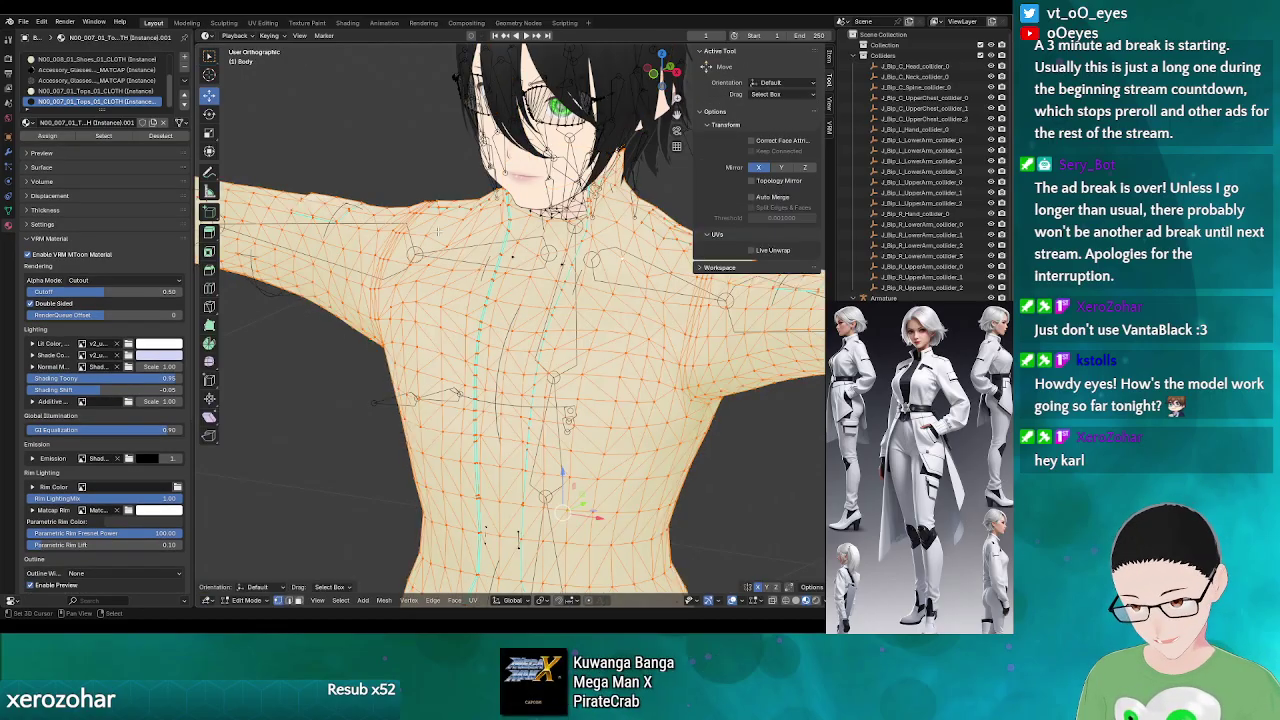
pyautogui.press('2')
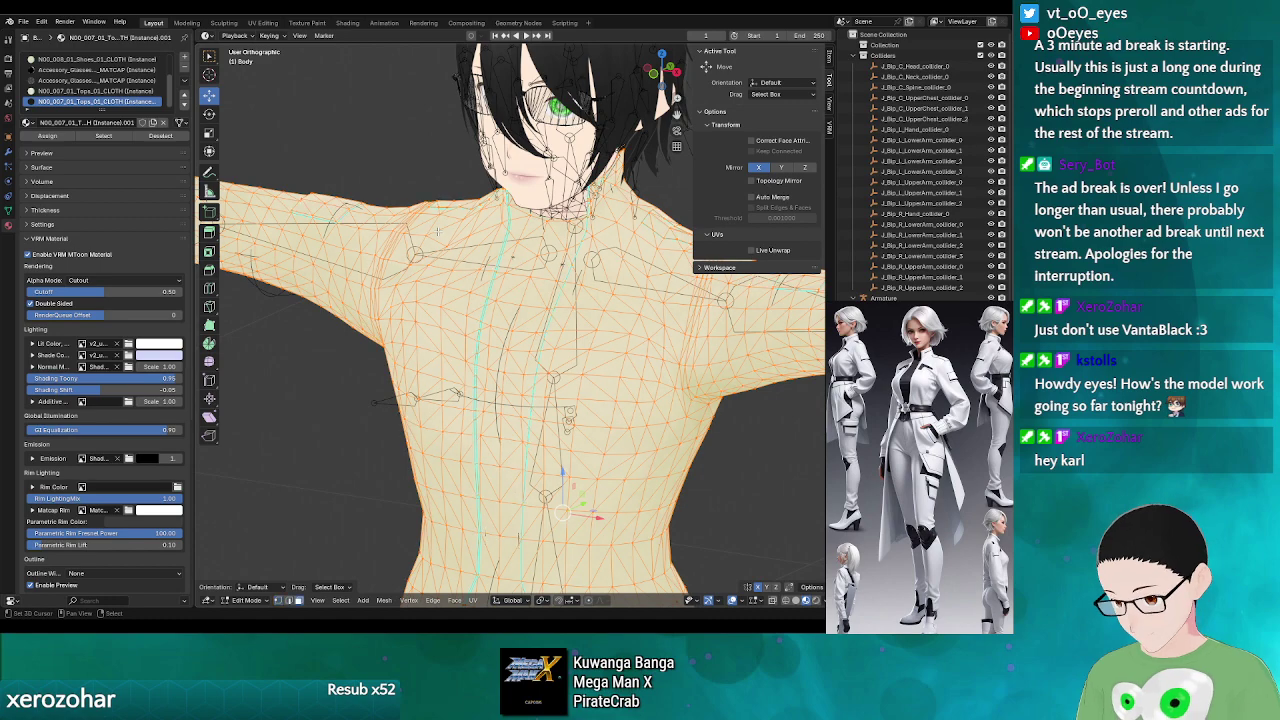
pyautogui.scroll(3, 594, 326)
pyautogui.scroll(2, 594, 326)
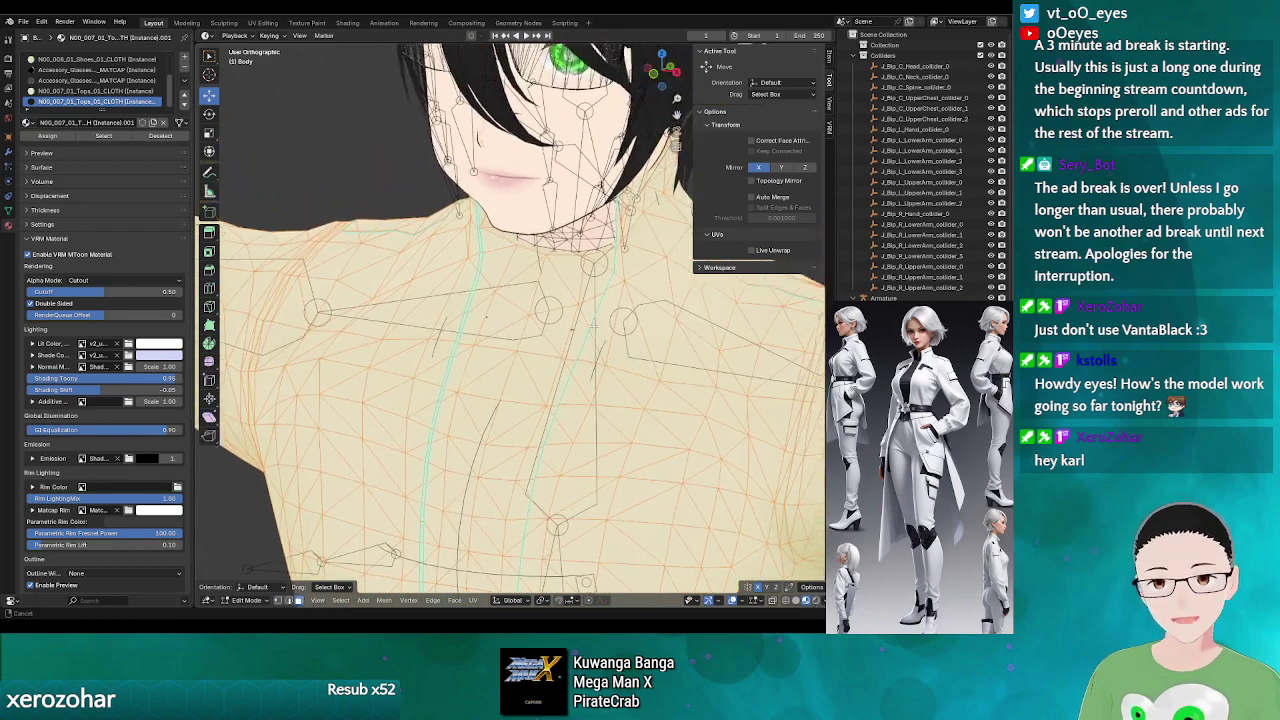
pyautogui.scroll(2, 594, 326)
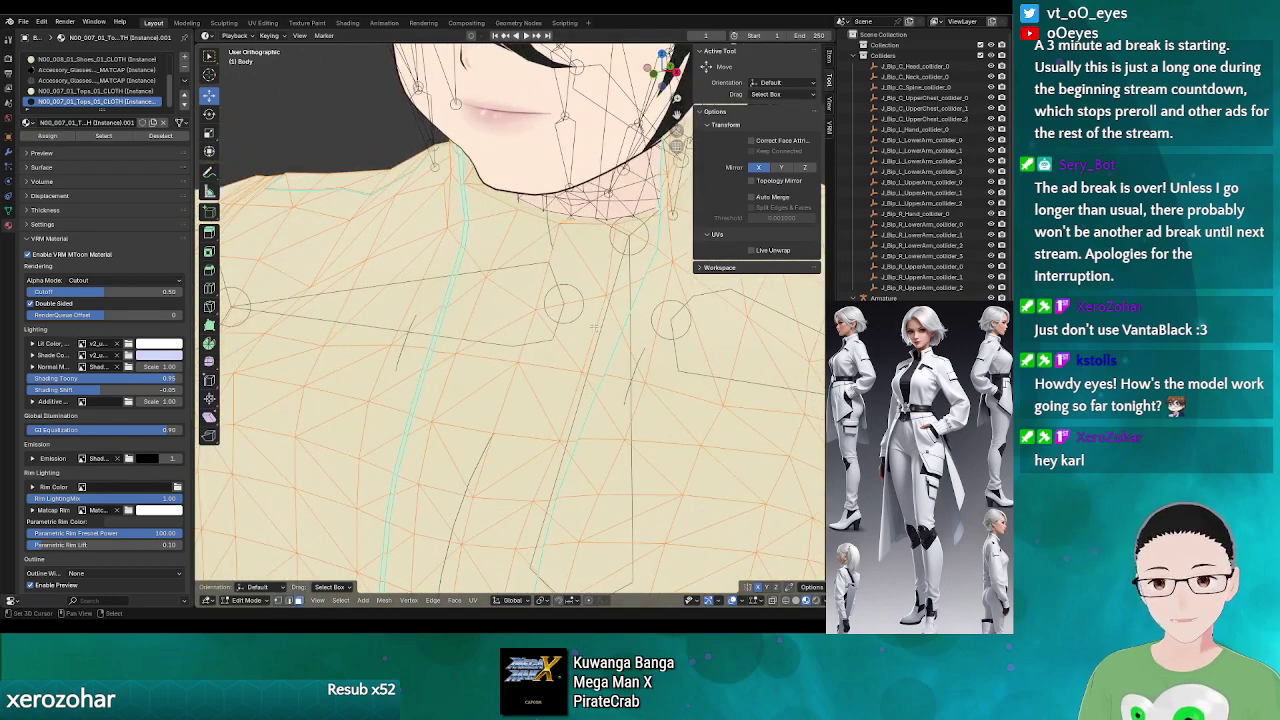
pyautogui.click(487, 204)
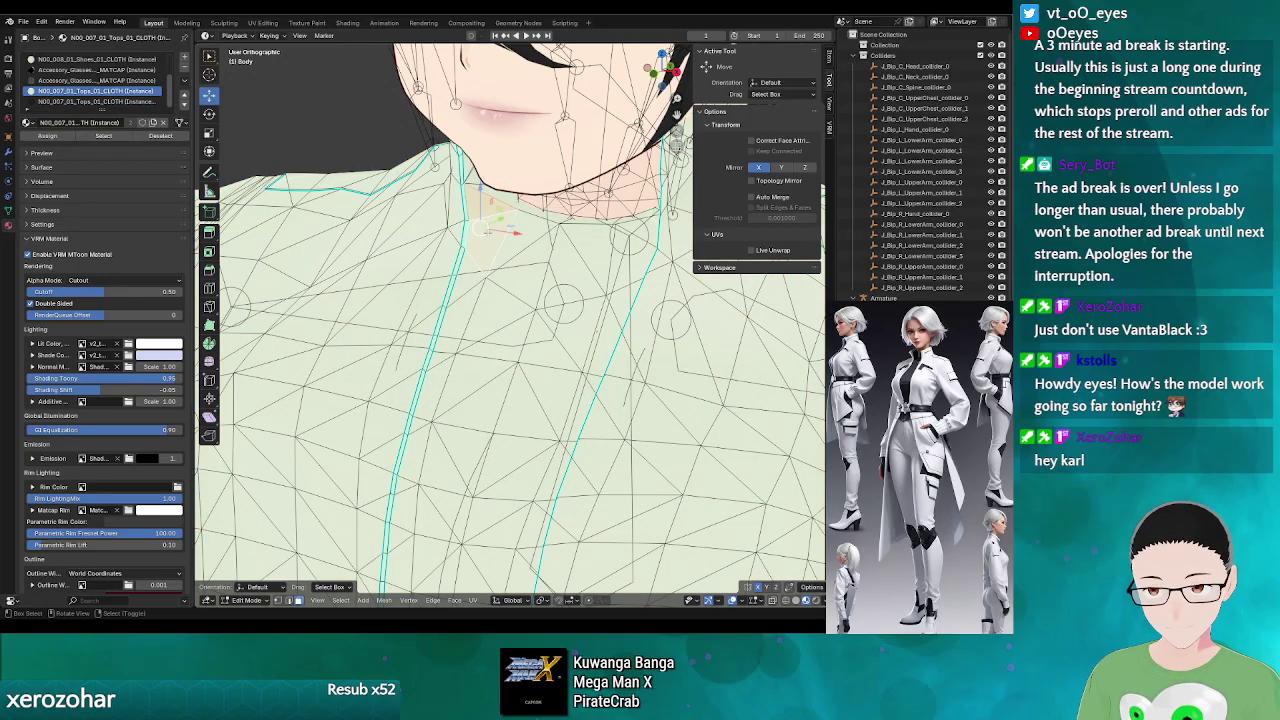
pyautogui.click(536, 242)
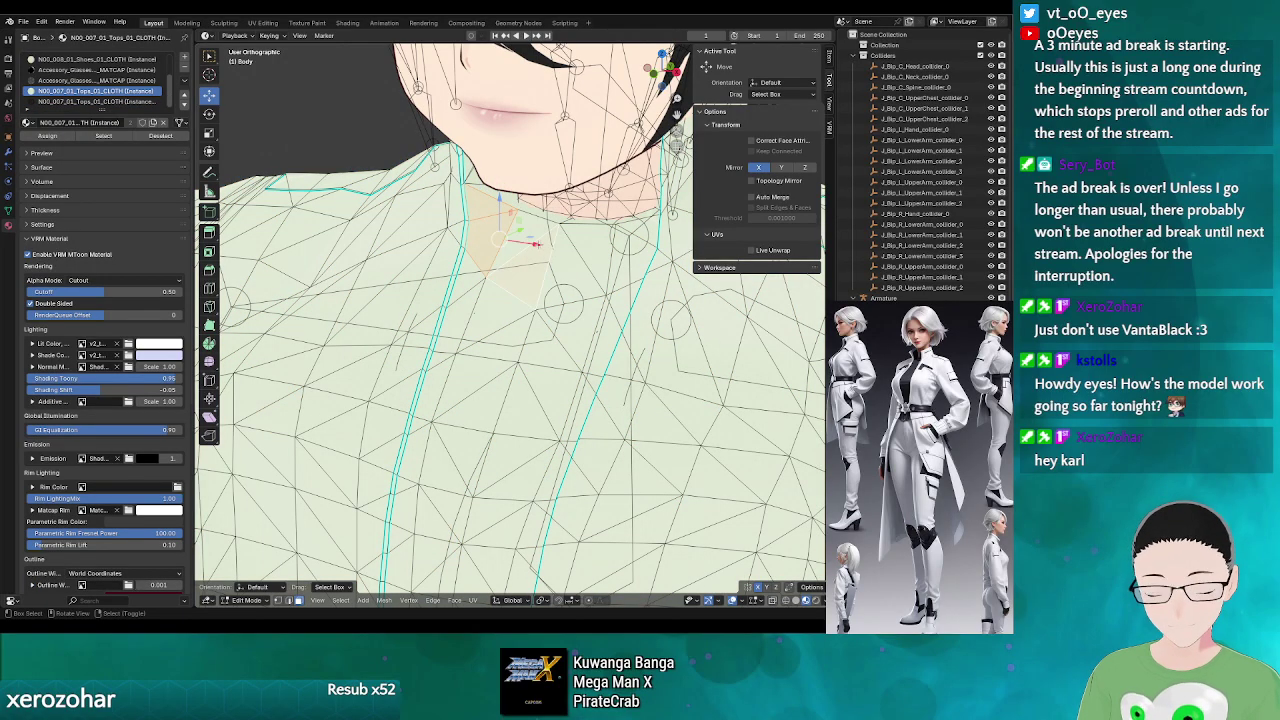
pyautogui.keyDown('shift'); pyautogui.click(548, 250); pyautogui.keyUp('shift')
pyautogui.keyDown('shift'); pyautogui.click(597, 250); pyautogui.keyUp('shift')
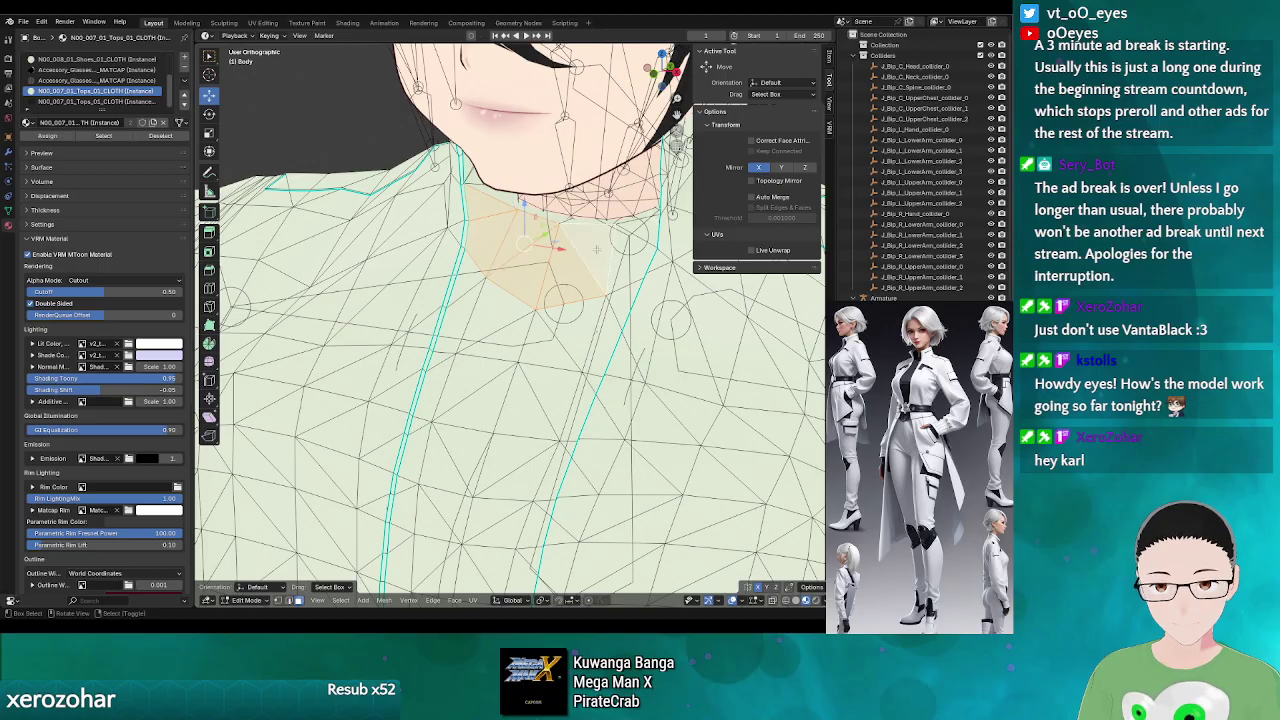
pyautogui.keyDown('shift'); pyautogui.click(620, 256); pyautogui.keyUp('shift')
pyautogui.keyDown('shift'); pyautogui.click(650, 228); pyautogui.keyUp('shift')
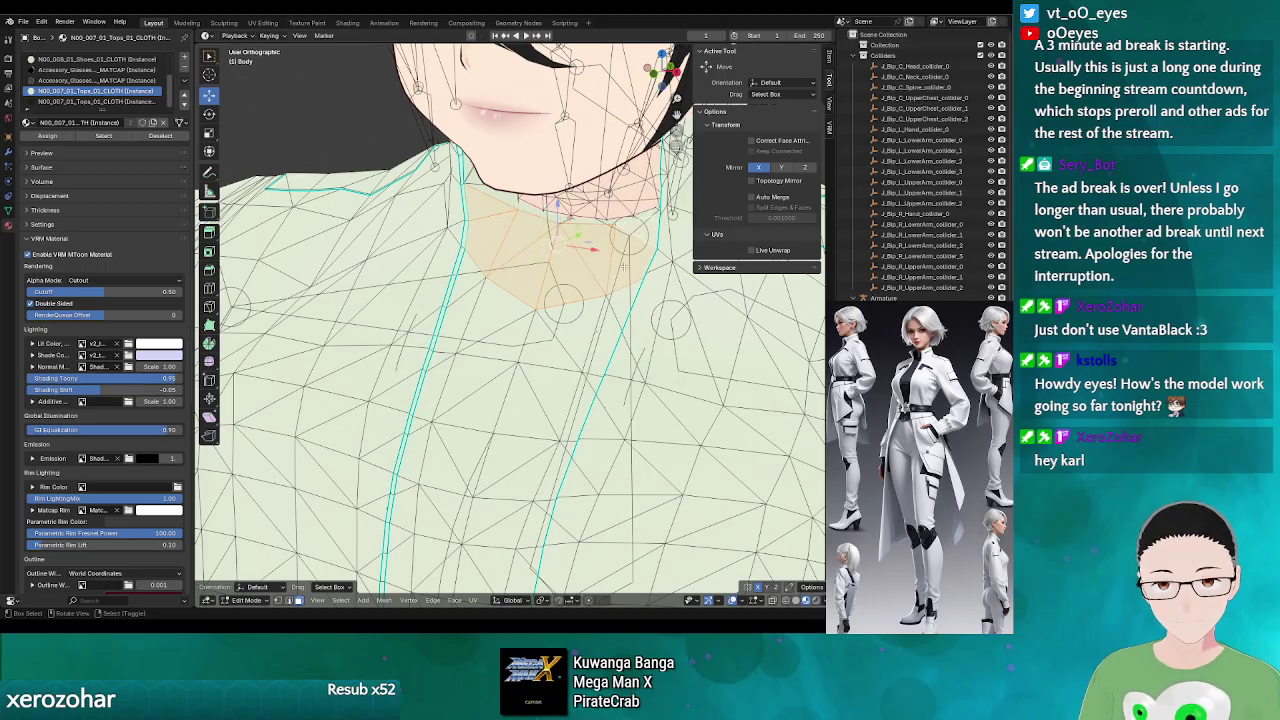
# - Extend the face selection down over the upper chest, filling the strip from one front seam to the other
pyautogui.keyDown('shift'); pyautogui.click(614, 306); pyautogui.keyUp('shift')
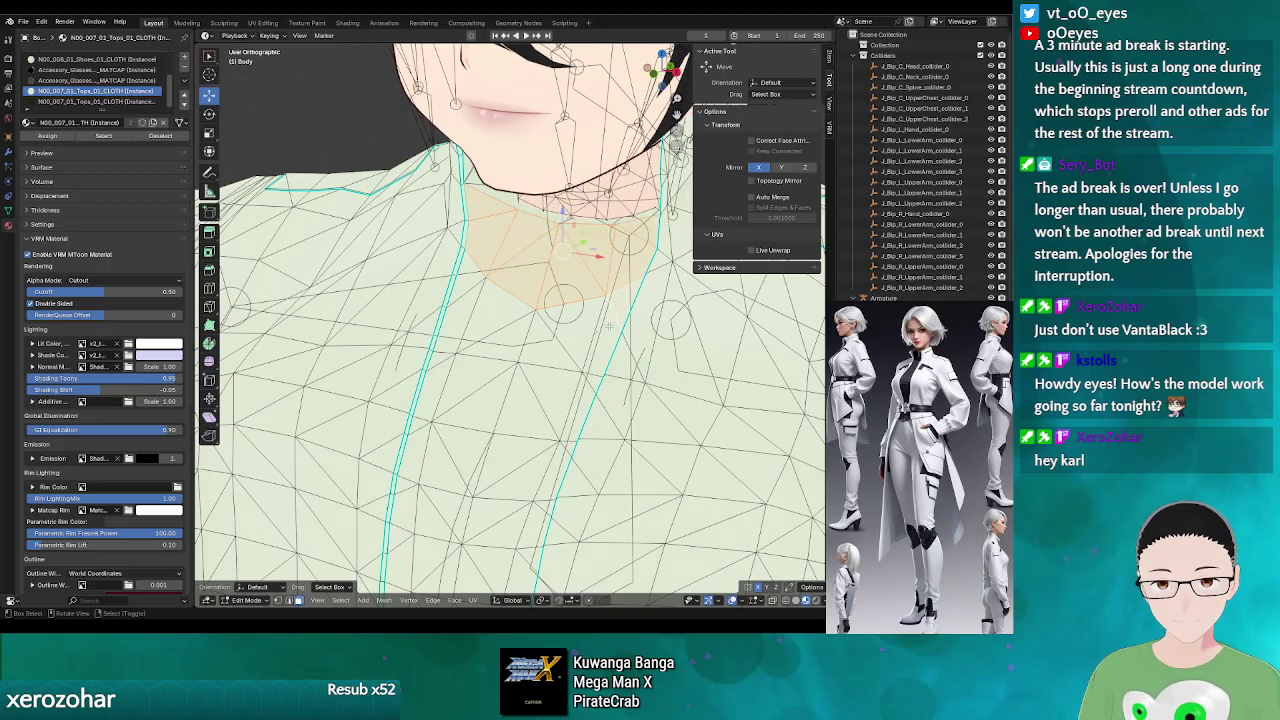
pyautogui.keyDown('shift'); pyautogui.click(608, 325); pyautogui.keyUp('shift')
pyautogui.keyDown('shift'); pyautogui.click(566, 330); pyautogui.keyUp('shift')
pyautogui.keyDown('shift'); pyautogui.click(549, 341); pyautogui.keyUp('shift')
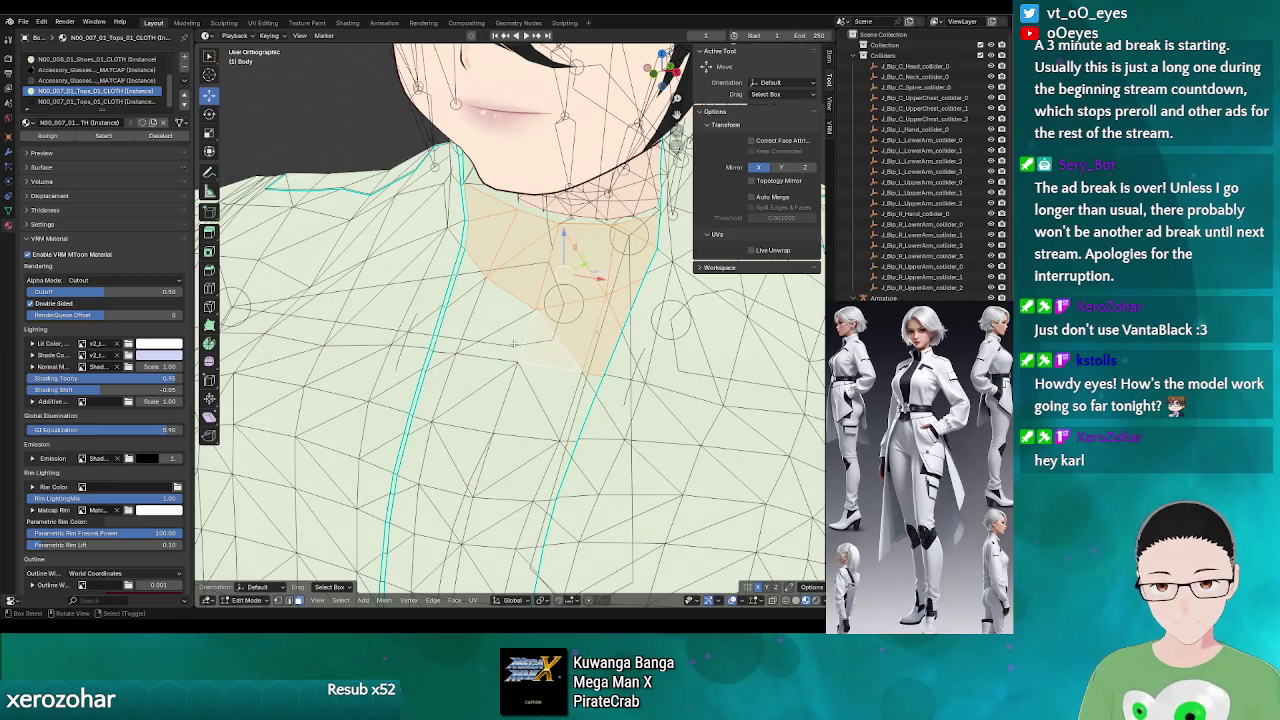
pyautogui.keyDown('shift'); pyautogui.click(505, 345); pyautogui.keyUp('shift')
pyautogui.keyDown('shift'); pyautogui.click(470, 318); pyautogui.keyUp('shift')
pyautogui.keyDown('shift'); pyautogui.click(461, 316); pyautogui.keyUp('shift')
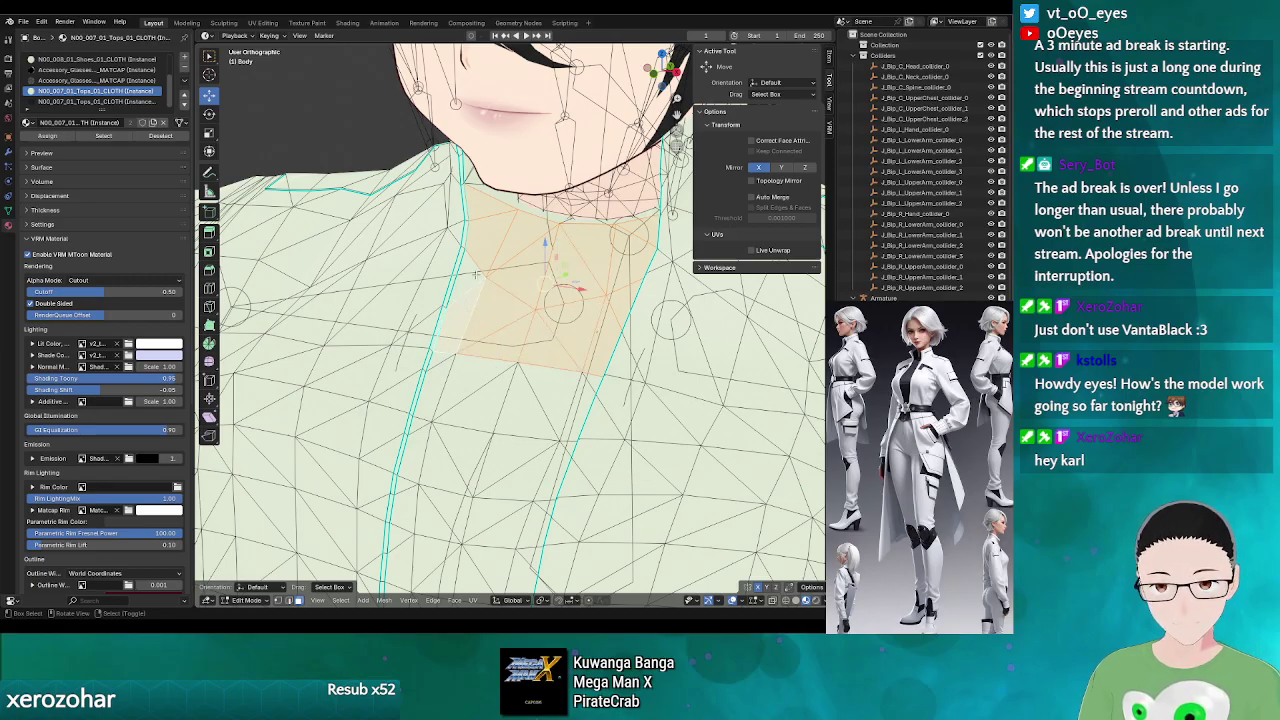
pyautogui.keyDown('shift'); pyautogui.click(467, 280); pyautogui.keyUp('shift')
# - Add the next row of chest faces between the two front seams to the selection
pyautogui.keyDown('shift'); pyautogui.click(449, 372); pyautogui.keyUp('shift')
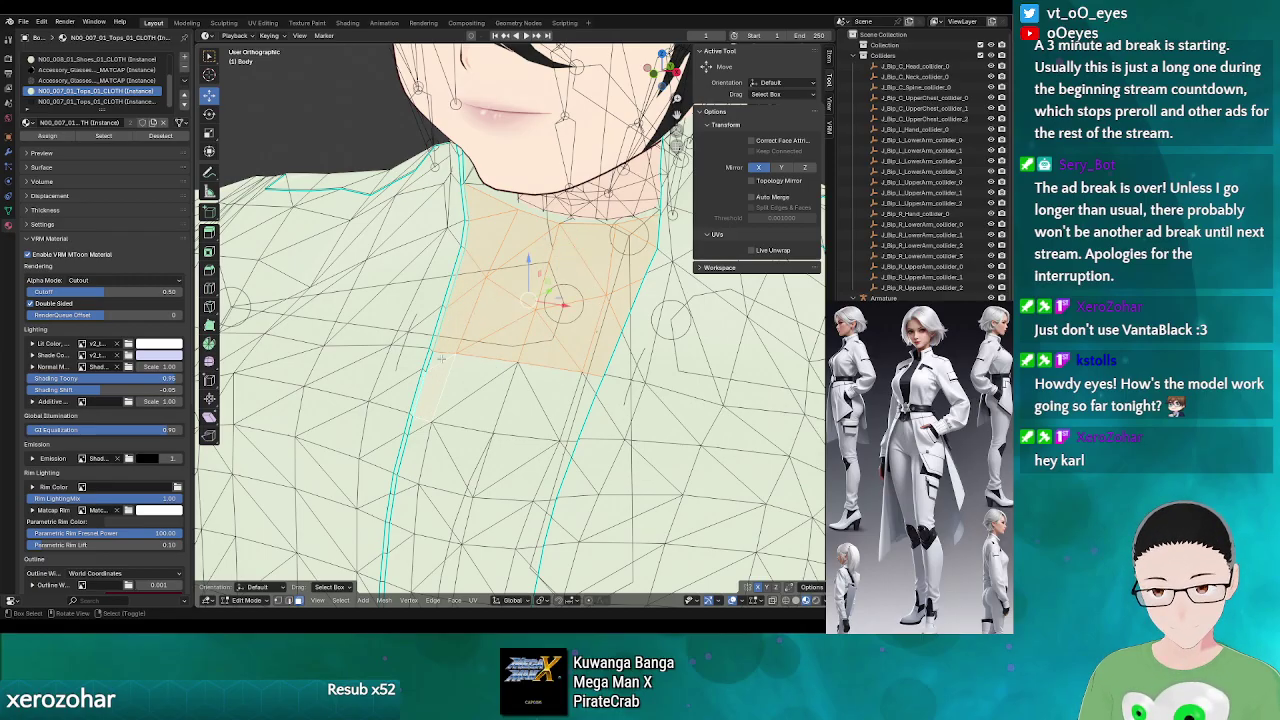
pyautogui.keyDown('shift'); pyautogui.click(463, 370); pyautogui.keyUp('shift')
pyautogui.keyDown('shift'); pyautogui.click(470, 400); pyautogui.keyUp('shift')
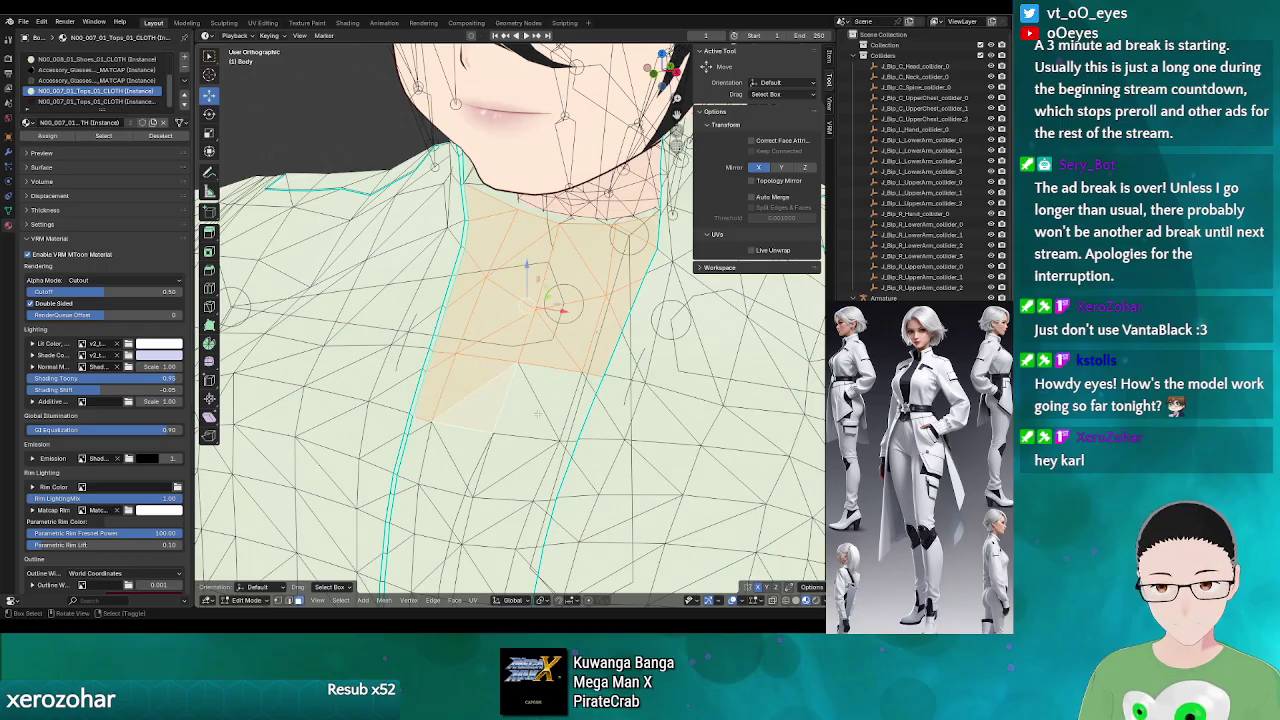
pyautogui.keyDown('shift'); pyautogui.click(515, 415); pyautogui.keyUp('shift')
pyautogui.keyDown('shift'); pyautogui.click(555, 405); pyautogui.keyUp('shift')
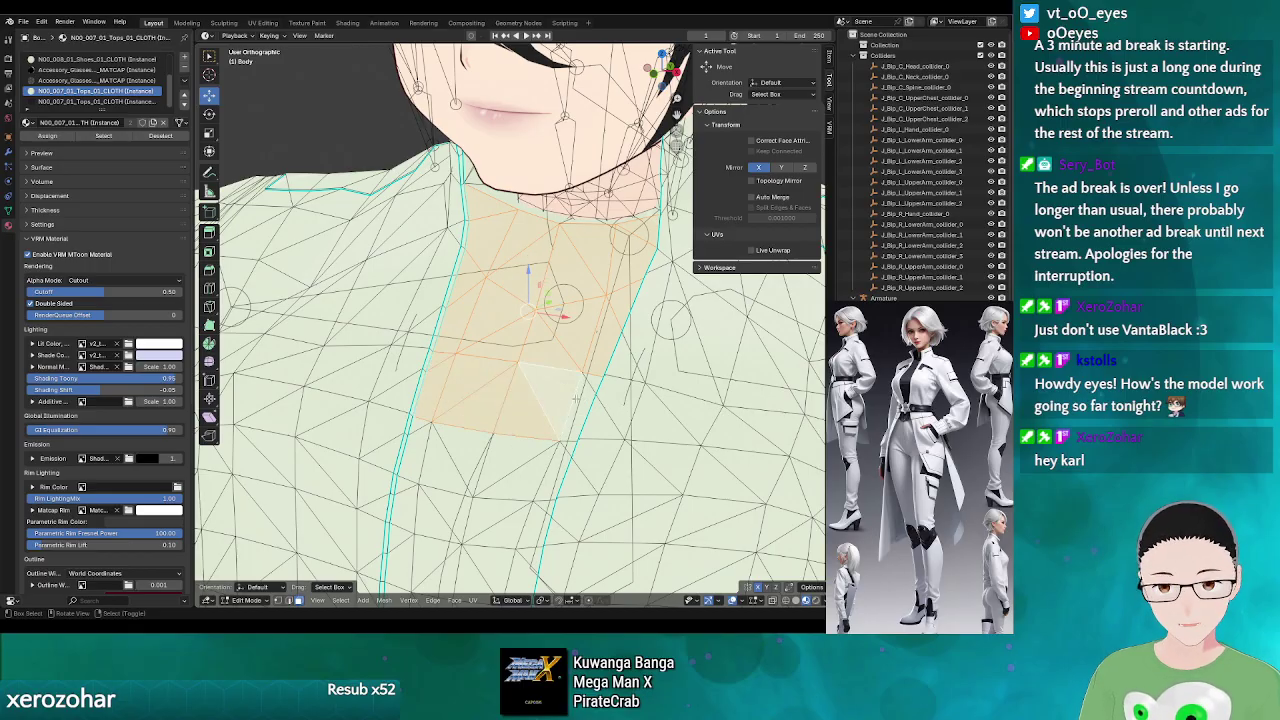
pyautogui.keyDown('shift'); pyautogui.click(575, 398); pyautogui.keyUp('shift')
pyautogui.keyDown('shift'); pyautogui.click(588, 398); pyautogui.keyUp('shift')
pyautogui.keyDown('shift'); pyautogui.click(595, 390); pyautogui.keyUp('shift')
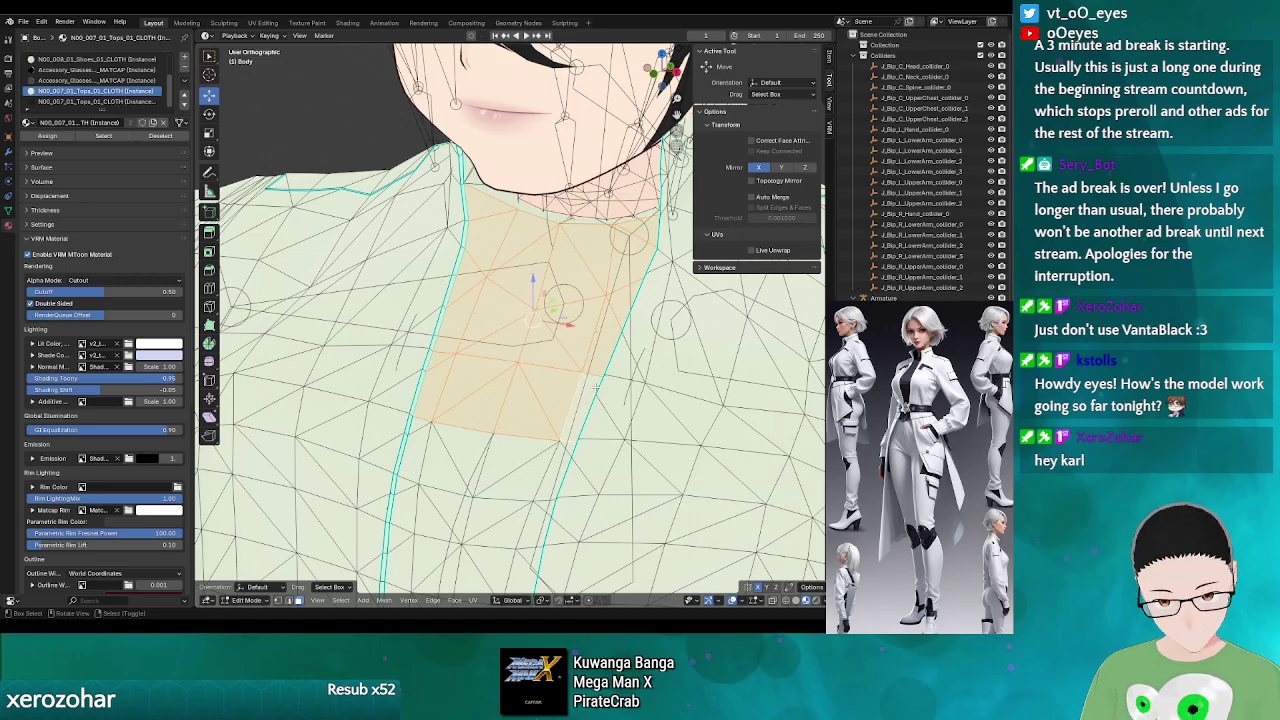
# - Extend the face selection one row further down the chest, filling the strip from one front seam to the other
pyautogui.scroll(3, 594, 384)
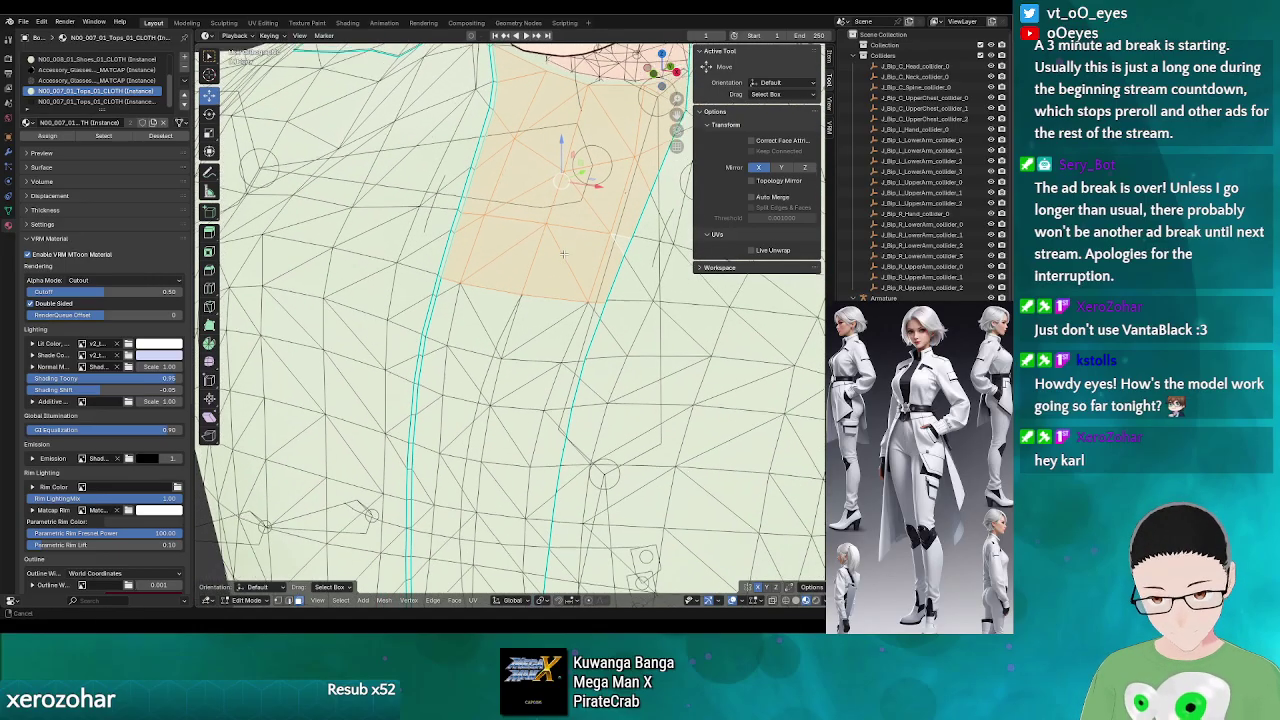
pyautogui.scroll(-1, 567, 267)
pyautogui.keyDown('shift'); pyautogui.click(581, 331); pyautogui.keyUp('shift')
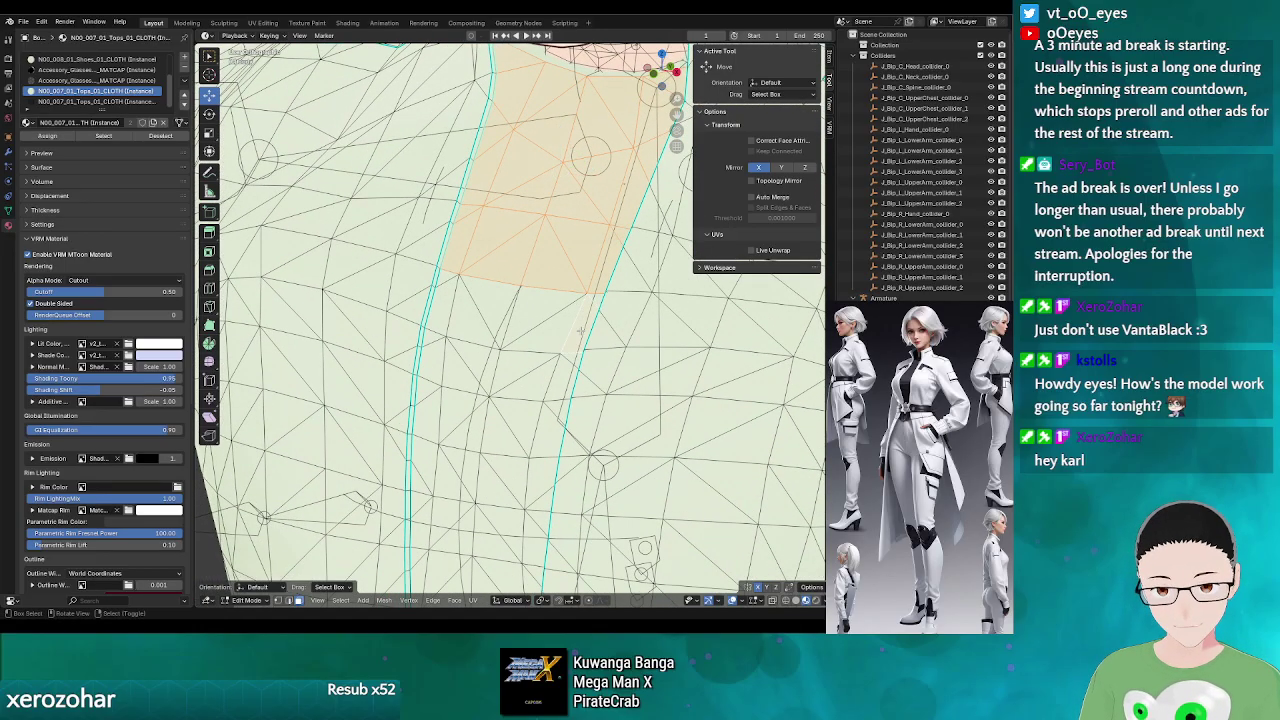
pyautogui.keyDown('shift'); pyautogui.click(543, 334); pyautogui.keyUp('shift')
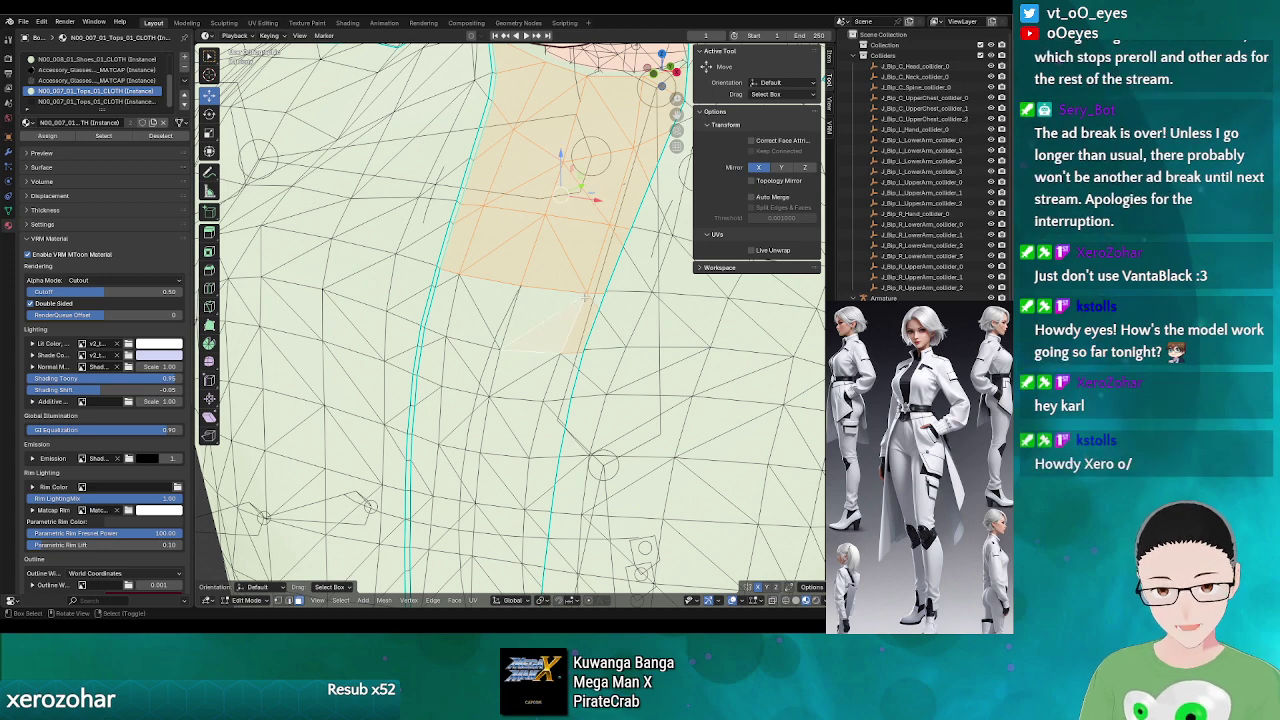
pyautogui.keyDown('shift'); pyautogui.click(551, 312); pyautogui.keyUp('shift')
pyautogui.keyDown('shift'); pyautogui.click(551, 312); pyautogui.keyUp('shift')
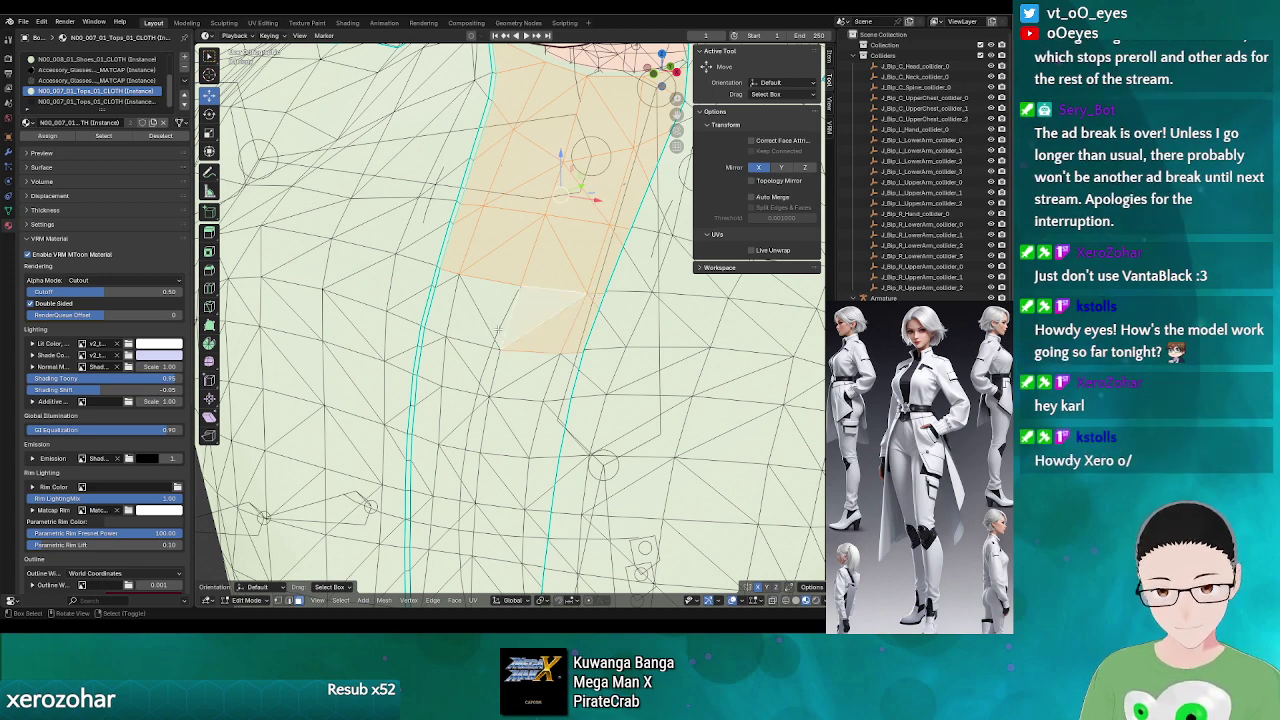
pyautogui.keyDown('shift'); pyautogui.click(448, 318); pyautogui.keyUp('shift')
pyautogui.keyDown('shift'); pyautogui.click(445, 280); pyautogui.keyUp('shift')
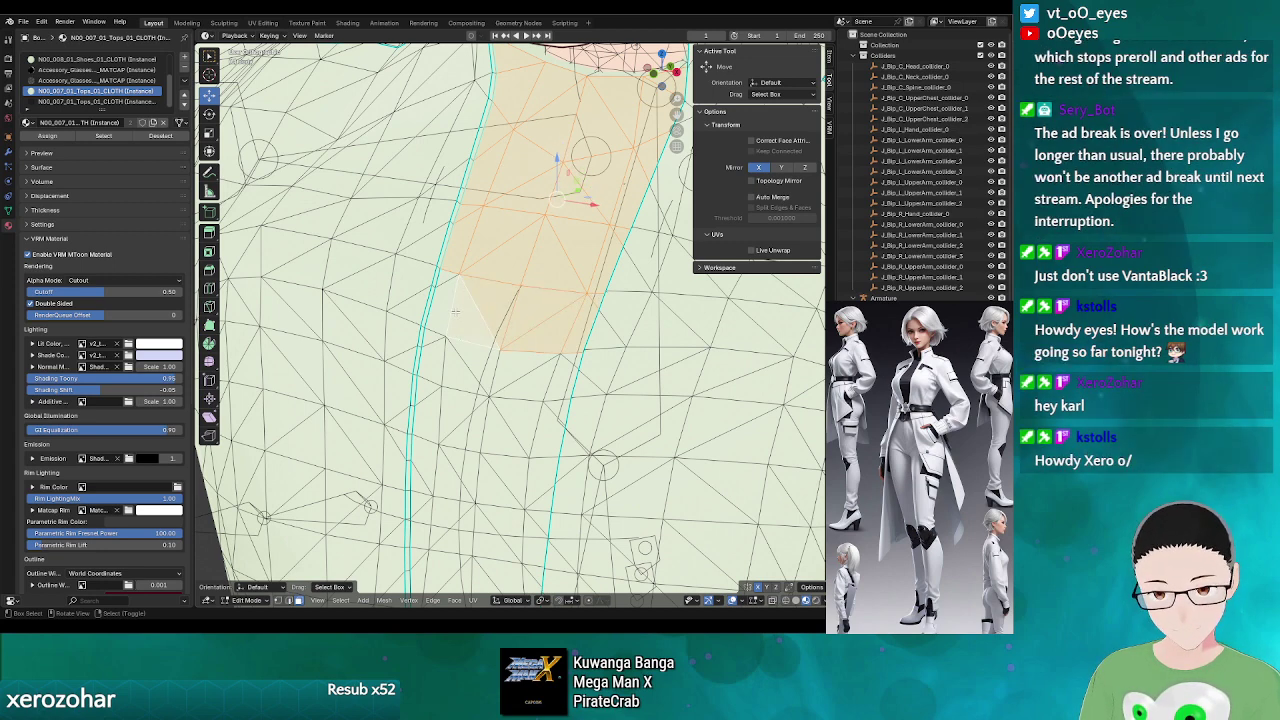
pyautogui.keyDown('shift'); pyautogui.click(444, 282); pyautogui.keyUp('shift')
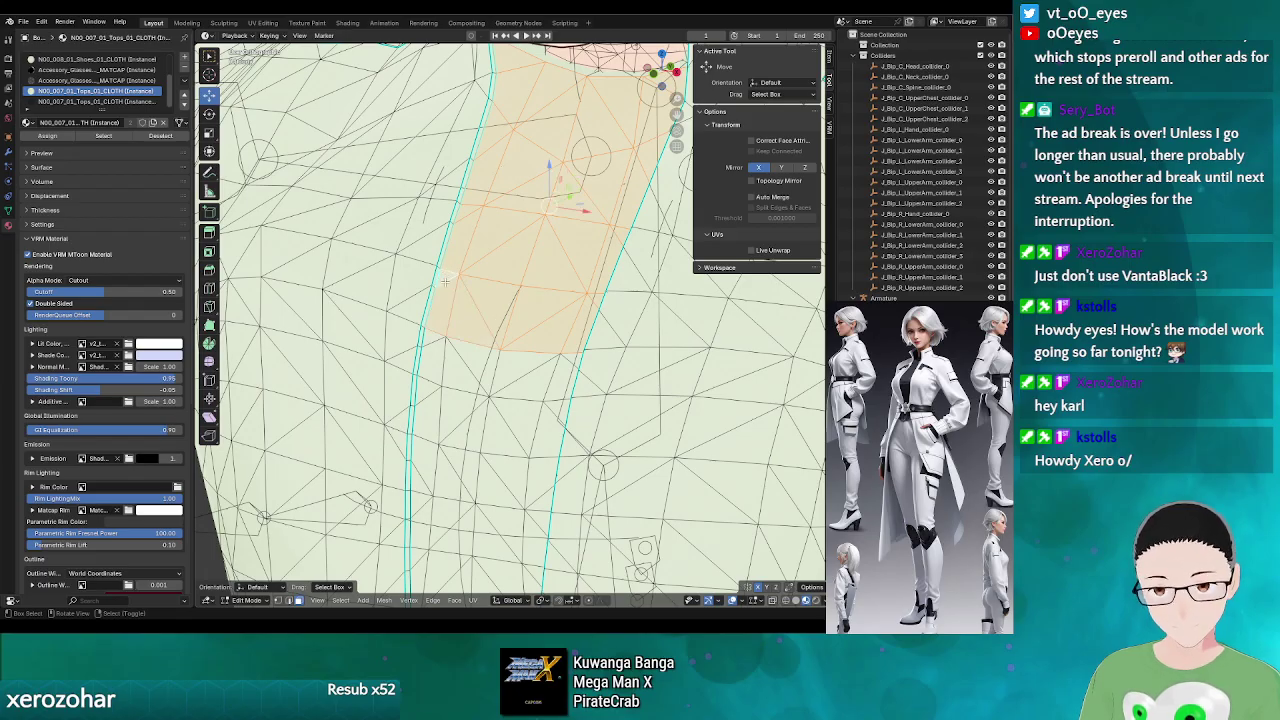
# - Add the row of faces directly beneath the selected chest strip, including the narrow faces along both seams
pyautogui.keyDown('shift'); pyautogui.click(424, 342); pyautogui.keyUp('shift')
pyautogui.keyDown('shift'); pyautogui.click(434, 364); pyautogui.keyUp('shift')
pyautogui.keyDown('shift'); pyautogui.click(457, 369); pyautogui.keyUp('shift')
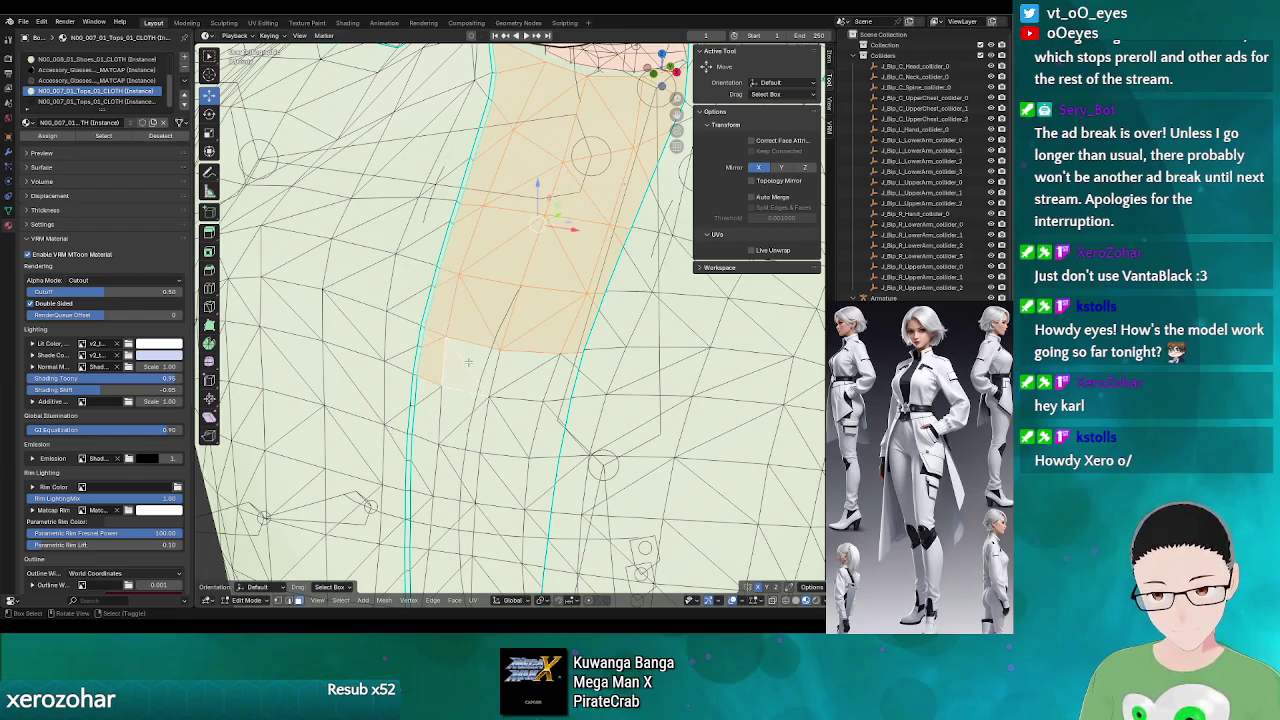
pyautogui.keyDown('shift'); pyautogui.click(474, 362); pyautogui.keyUp('shift')
pyautogui.keyDown('shift'); pyautogui.click(525, 366); pyautogui.keyUp('shift')
pyautogui.keyDown('shift'); pyautogui.click(542, 370); pyautogui.keyUp('shift')
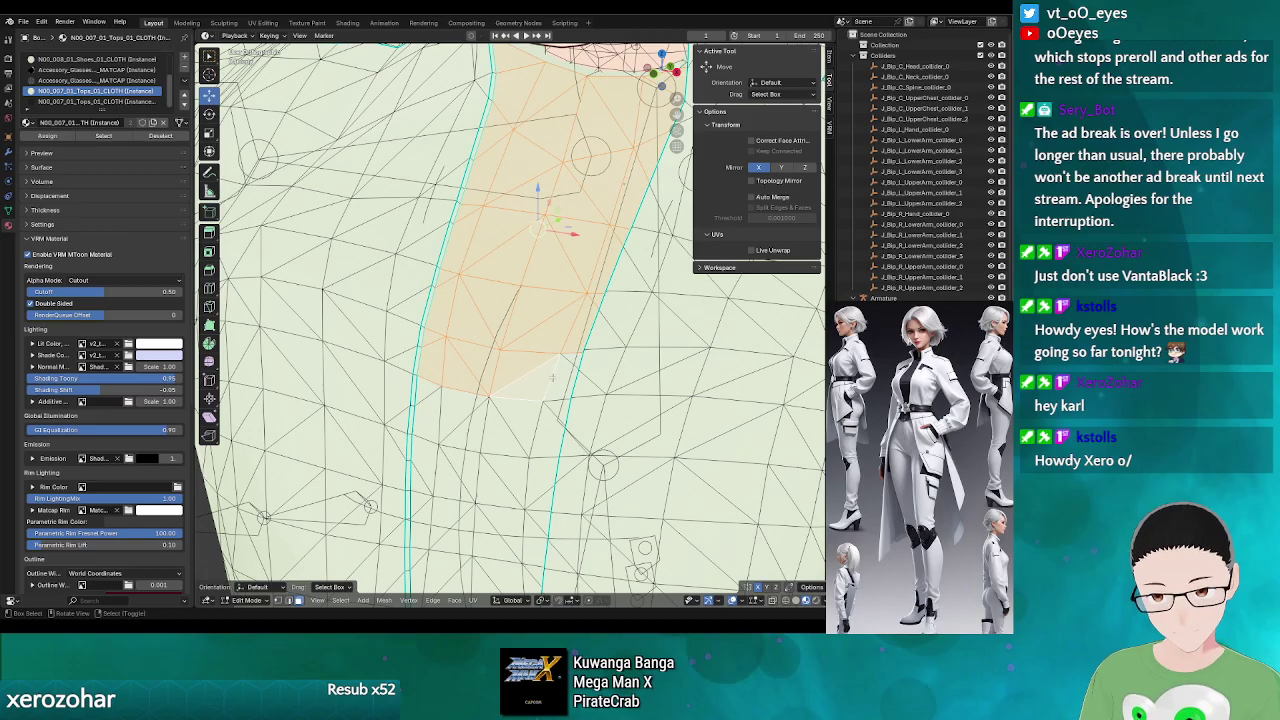
pyautogui.keyDown('shift'); pyautogui.click(561, 373); pyautogui.keyUp('shift')
pyautogui.keyDown('shift'); pyautogui.click(553, 392); pyautogui.keyUp('shift')
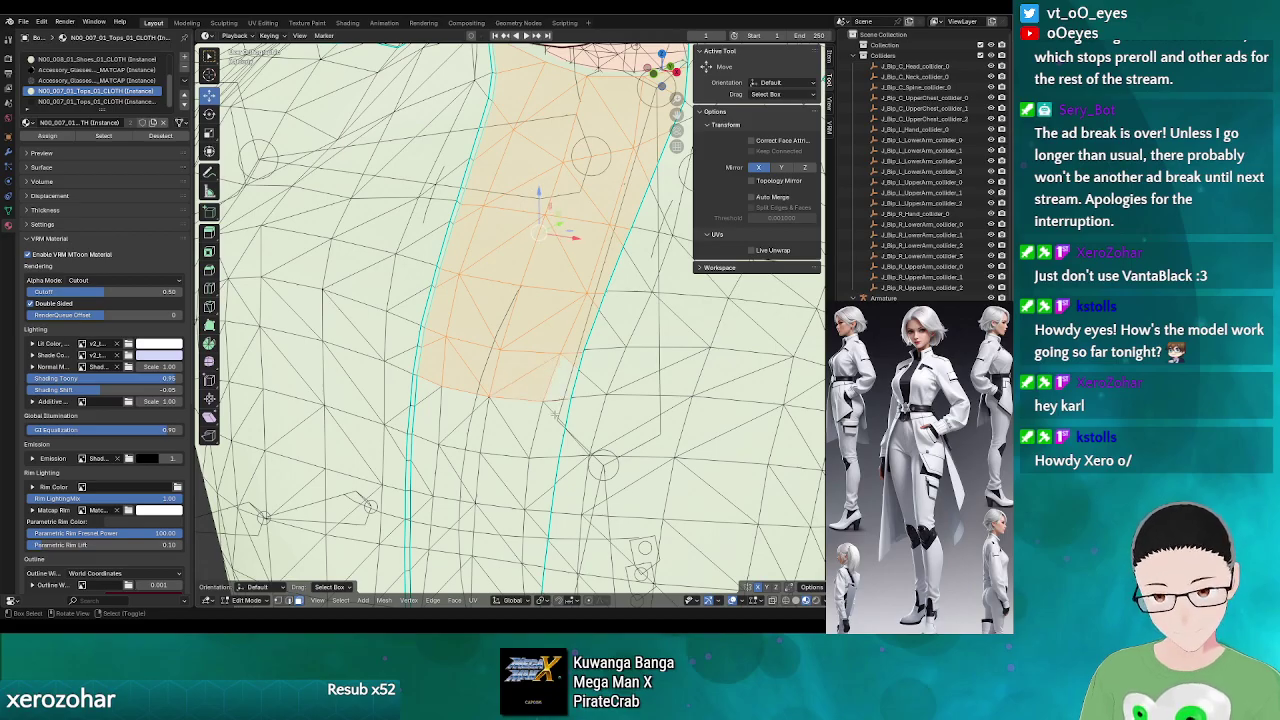
pyautogui.keyDown('shift'); pyautogui.click(554, 396); pyautogui.keyUp('shift')
pyautogui.keyDown('shift'); pyautogui.click(558, 403); pyautogui.keyUp('shift')
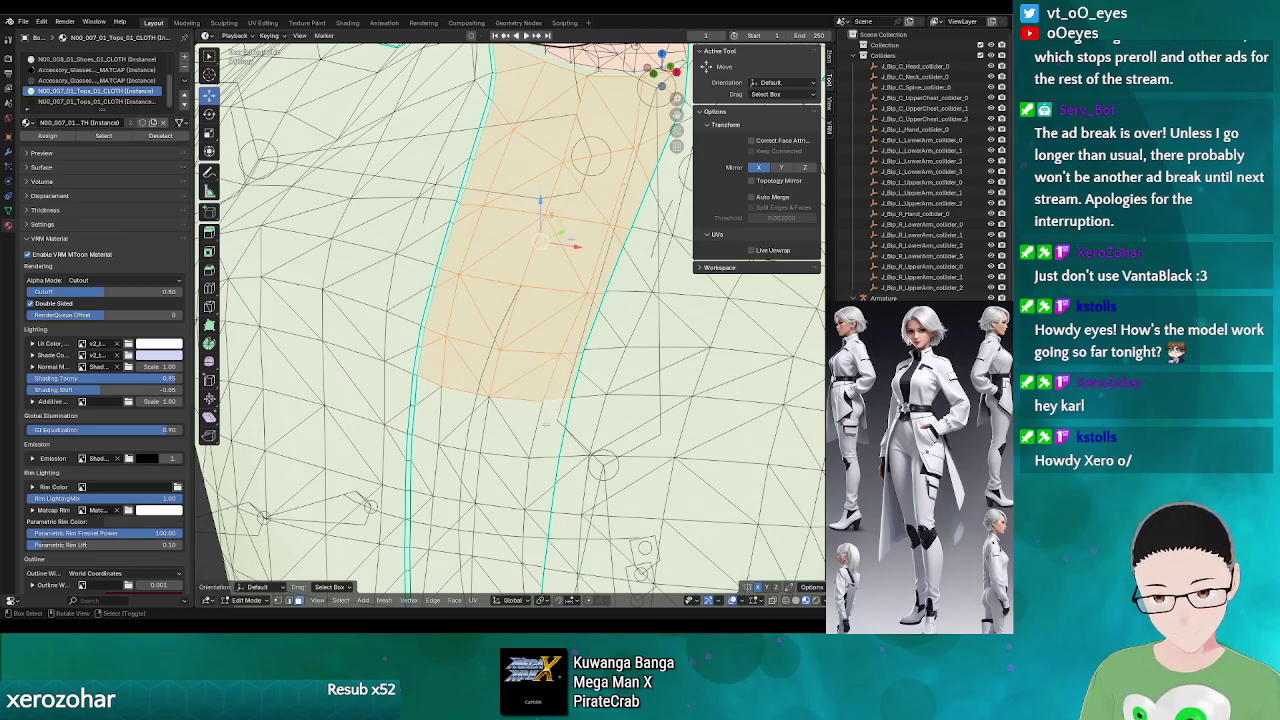
# - Add two more rows of mid-chest faces to the selection, covering the full width between the front seams
pyautogui.keyDown('shift'); pyautogui.click(548, 428); pyautogui.keyUp('shift')
pyautogui.keyDown('shift'); pyautogui.click(510, 430); pyautogui.keyUp('shift')
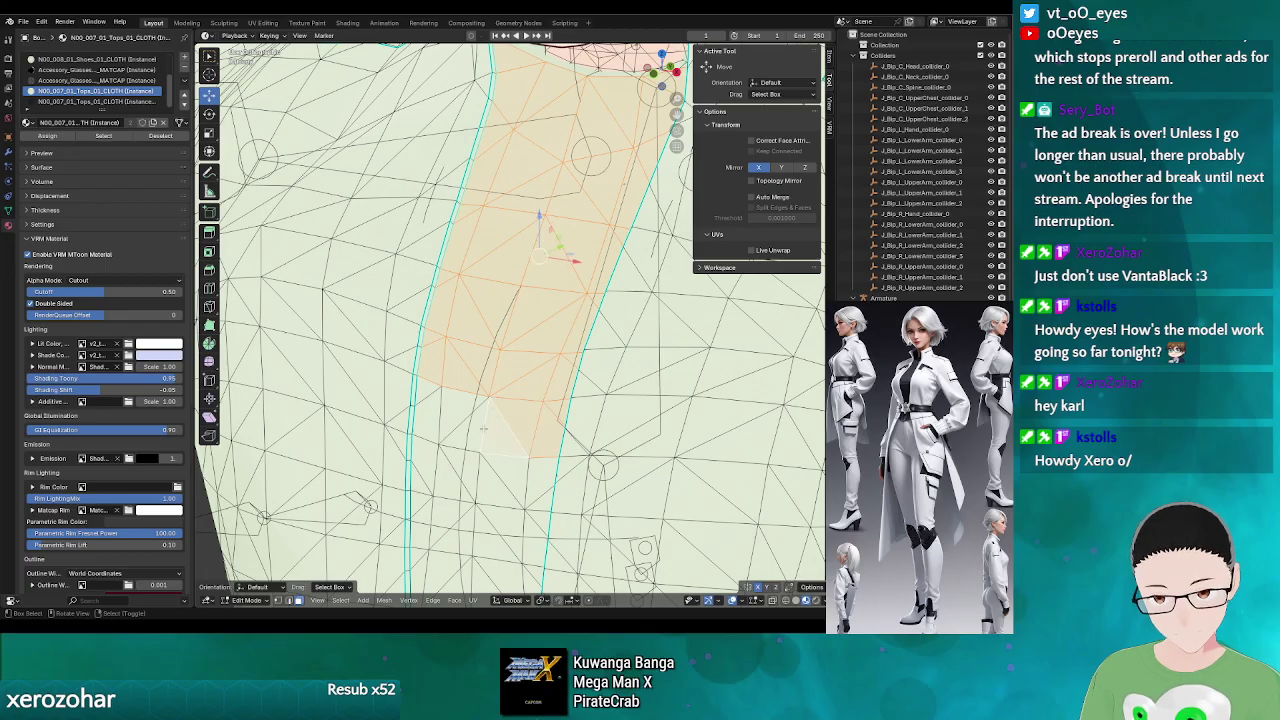
pyautogui.keyDown('shift'); pyautogui.click(483, 428); pyautogui.keyUp('shift')
pyautogui.keyDown('shift'); pyautogui.click(427, 420); pyautogui.keyUp('shift')
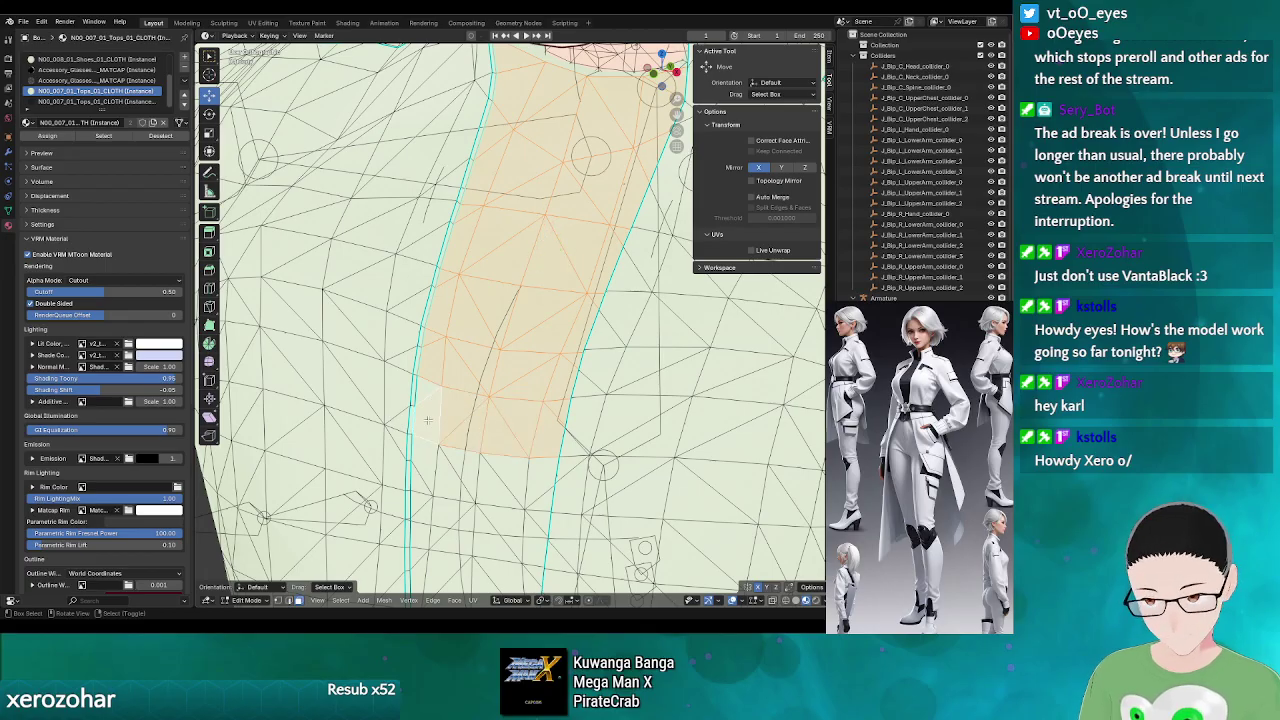
pyautogui.keyDown('shift'); pyautogui.click(420, 468); pyautogui.keyUp('shift')
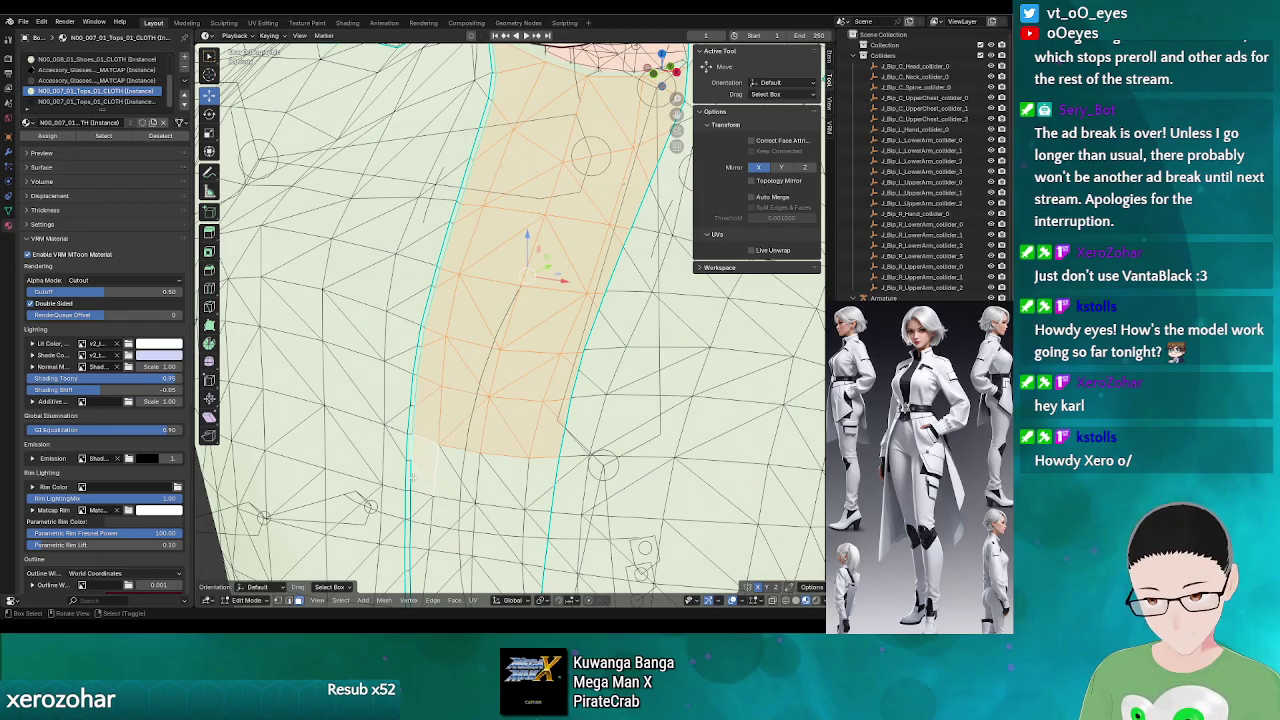
pyautogui.keyDown('shift'); pyautogui.click(417, 480); pyautogui.keyUp('shift')
pyautogui.keyDown('shift'); pyautogui.click(449, 480); pyautogui.keyUp('shift')
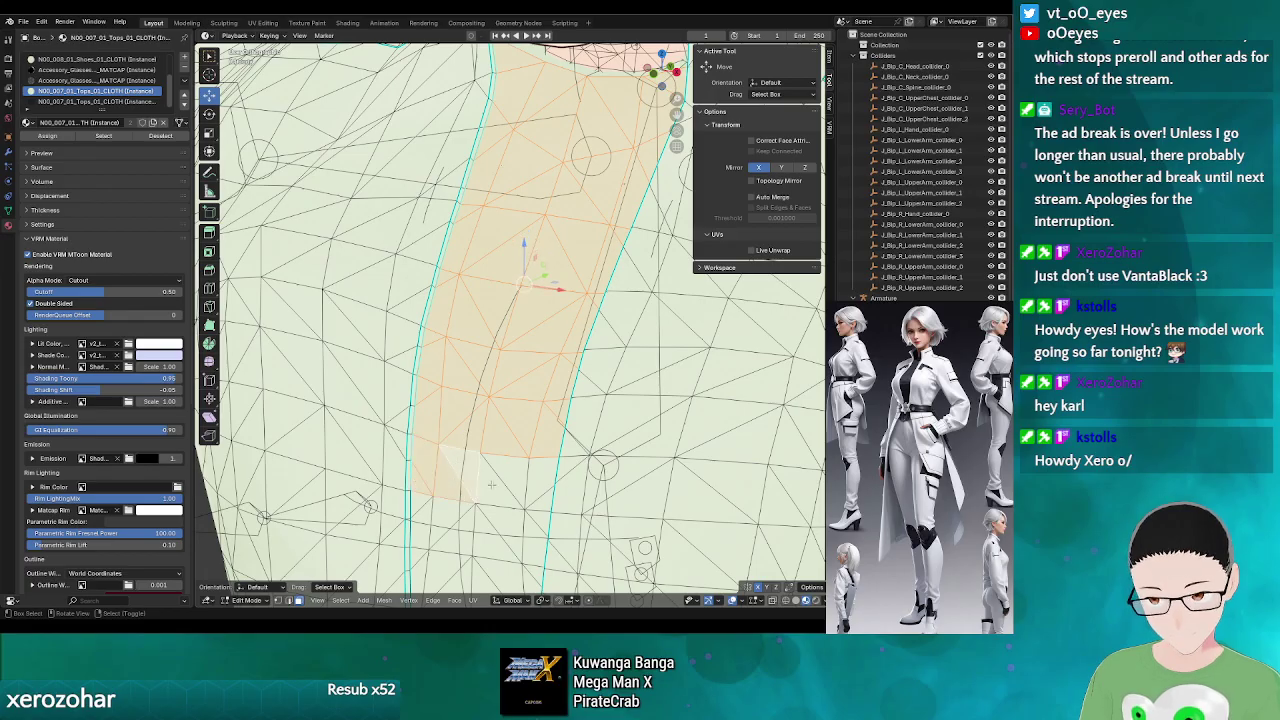
pyautogui.keyDown('shift'); pyautogui.click(500, 483); pyautogui.keyUp('shift')
pyautogui.keyDown('shift'); pyautogui.click(541, 471); pyautogui.keyUp('shift')
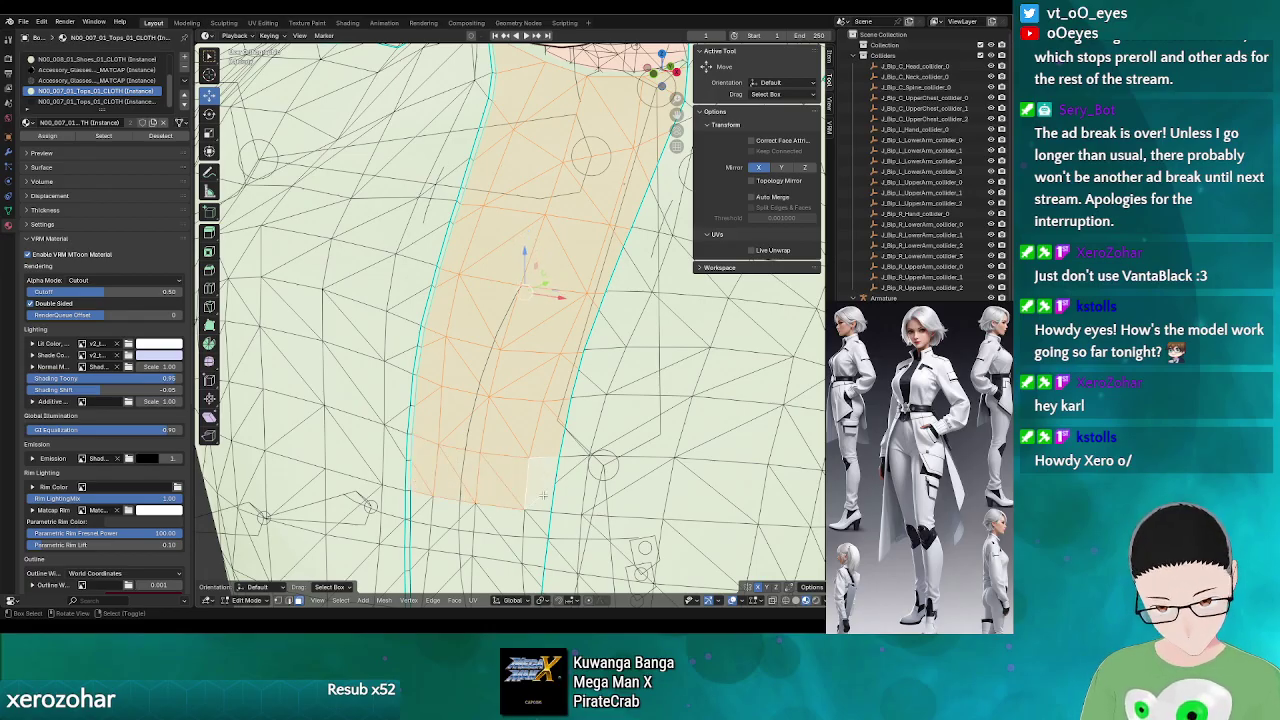
pyautogui.keyDown('shift'); pyautogui.click(543, 497); pyautogui.keyUp('shift')
# - Select the next row of lower-chest faces between the seams, including the small triangles beside the seam
pyautogui.keyDown('shift'); pyautogui.click(541, 520); pyautogui.keyUp('shift')
pyautogui.keyDown('shift'); pyautogui.click(530, 532); pyautogui.keyUp('shift')
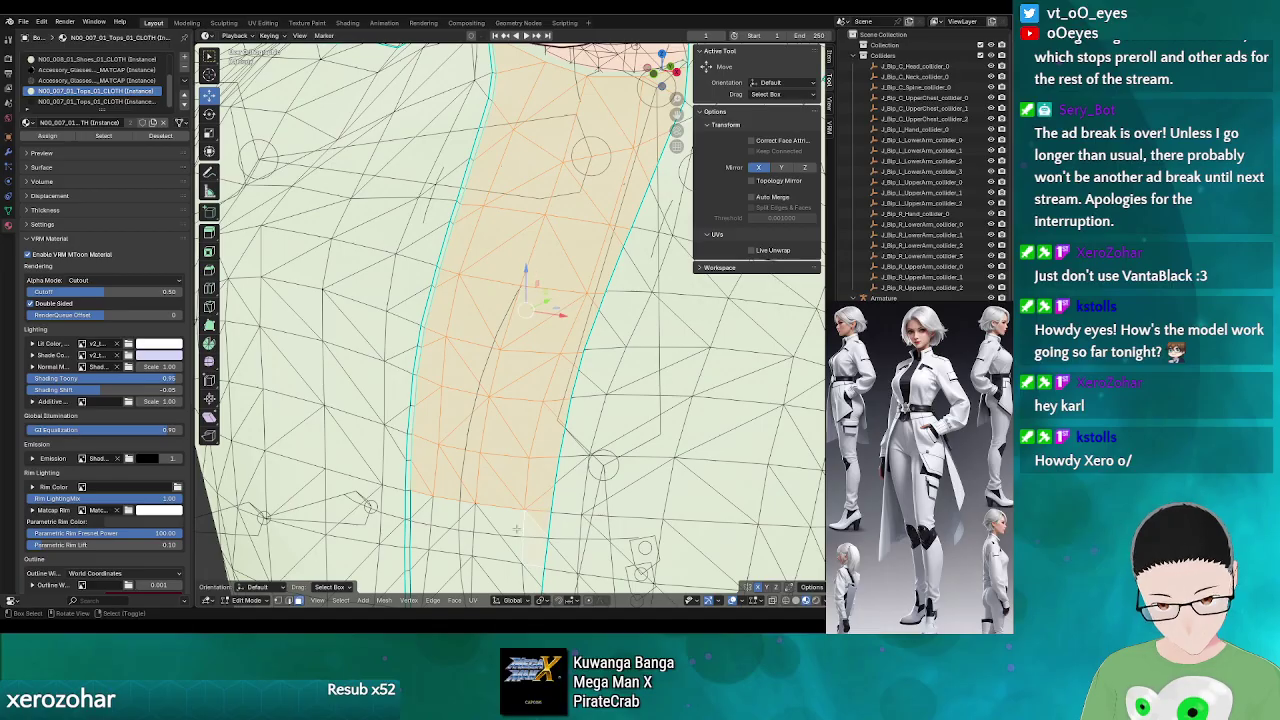
pyautogui.keyDown('shift'); pyautogui.click(512, 530); pyautogui.keyUp('shift')
pyautogui.keyDown('shift'); pyautogui.click(488, 540); pyautogui.keyUp('shift')
pyautogui.keyDown('shift'); pyautogui.click(470, 530); pyautogui.keyUp('shift')
pyautogui.keyDown('shift'); pyautogui.click(445, 515); pyautogui.keyUp('shift')
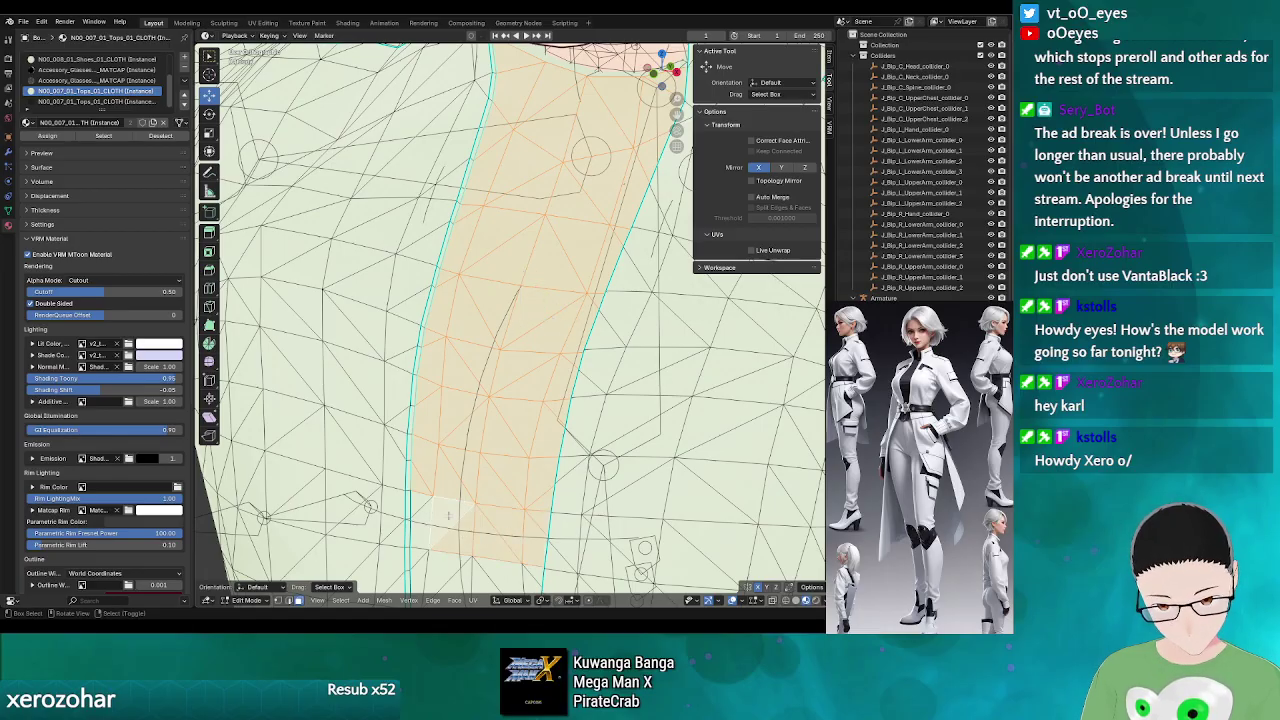
pyautogui.keyDown('shift'); pyautogui.click(435, 535); pyautogui.keyUp('shift')
pyautogui.keyDown('shift'); pyautogui.click(425, 522); pyautogui.keyUp('shift')
pyautogui.keyDown('shift'); pyautogui.click(415, 498); pyautogui.keyUp('shift')
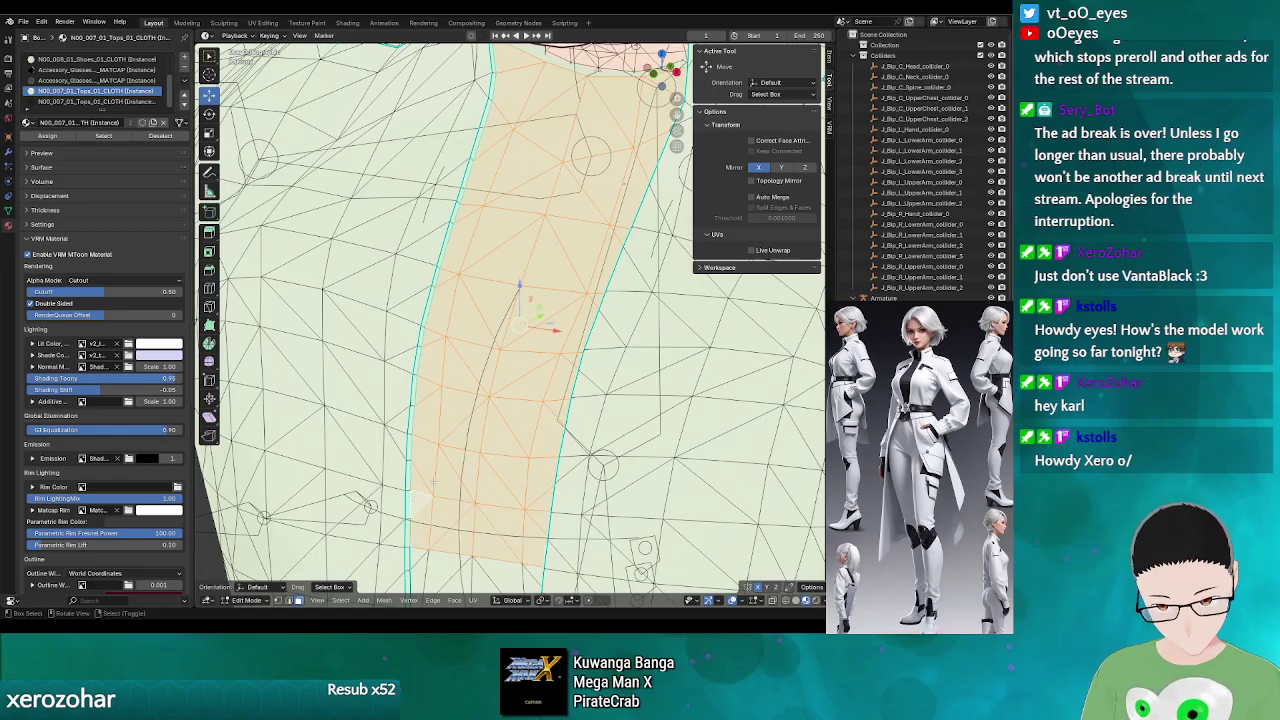
# - Continue the face selection down the torso by two rows below the chest, filling it from seam to seam
pyautogui.moveTo(497, 469); pyautogui.dragTo(483, 178)
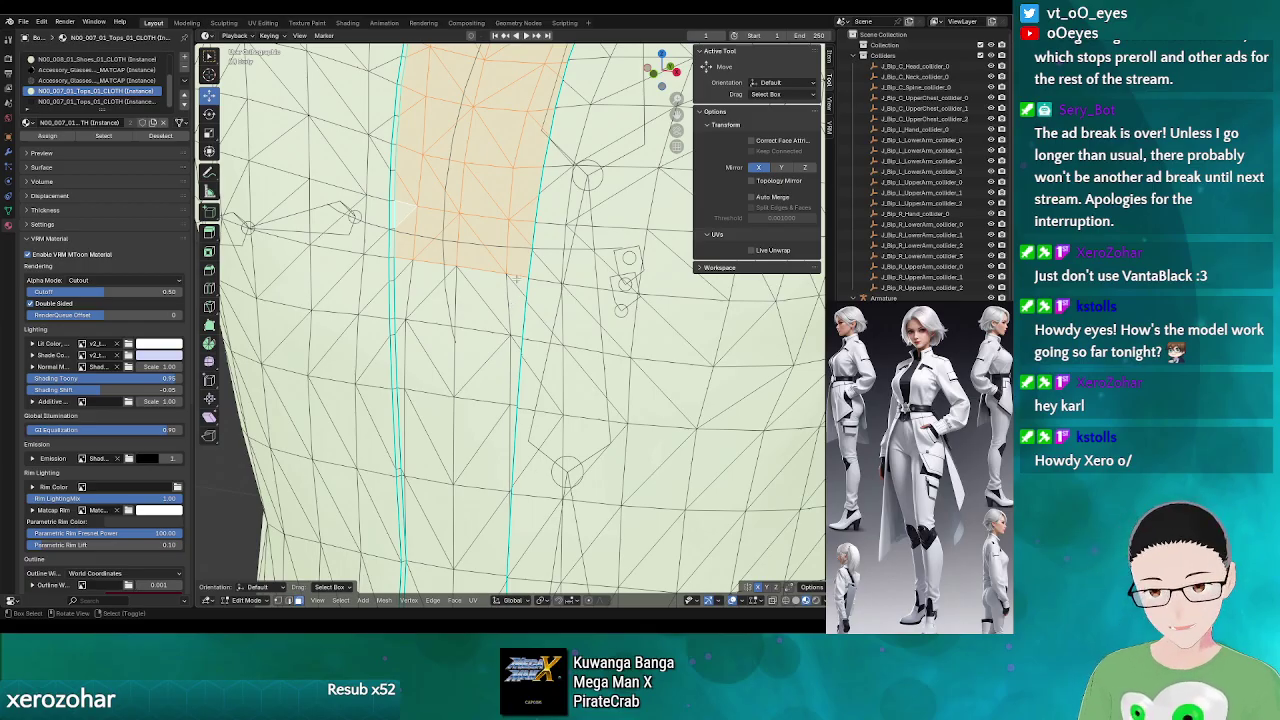
pyautogui.keyDown('shift'); pyautogui.click(487, 300); pyautogui.keyUp('shift')
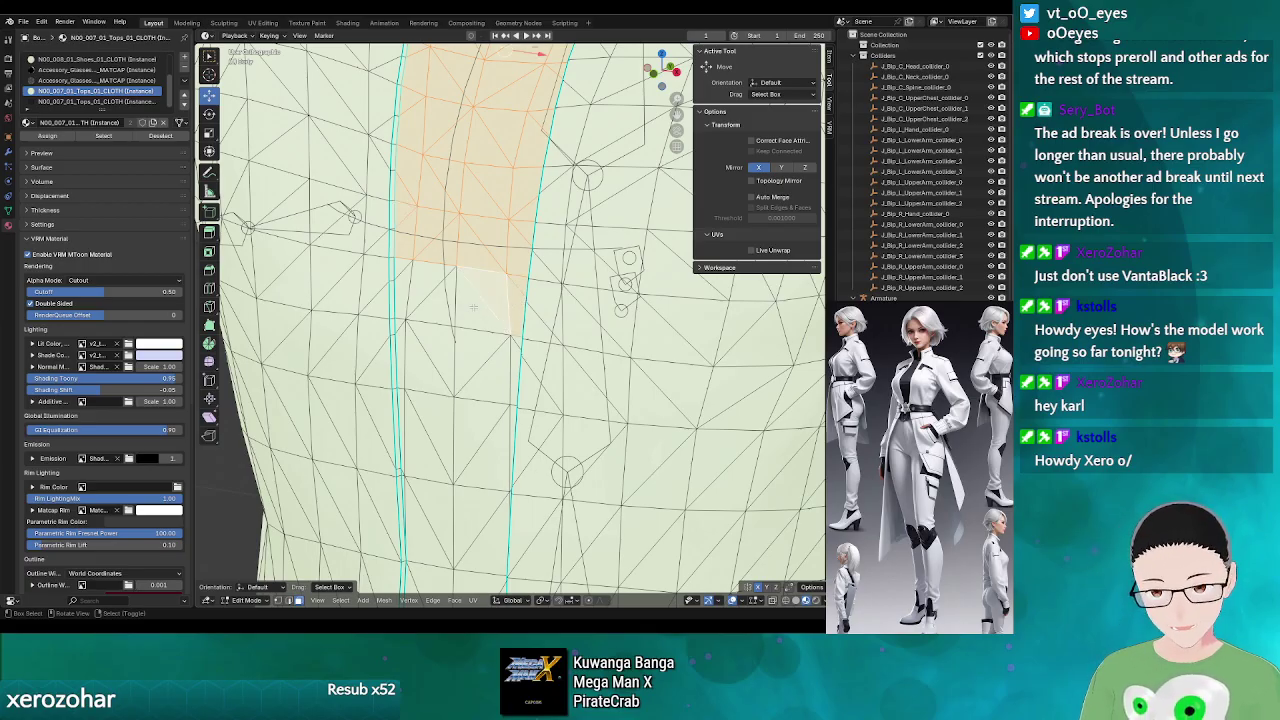
pyautogui.keyDown('shift'); pyautogui.click(428, 295); pyautogui.keyUp('shift')
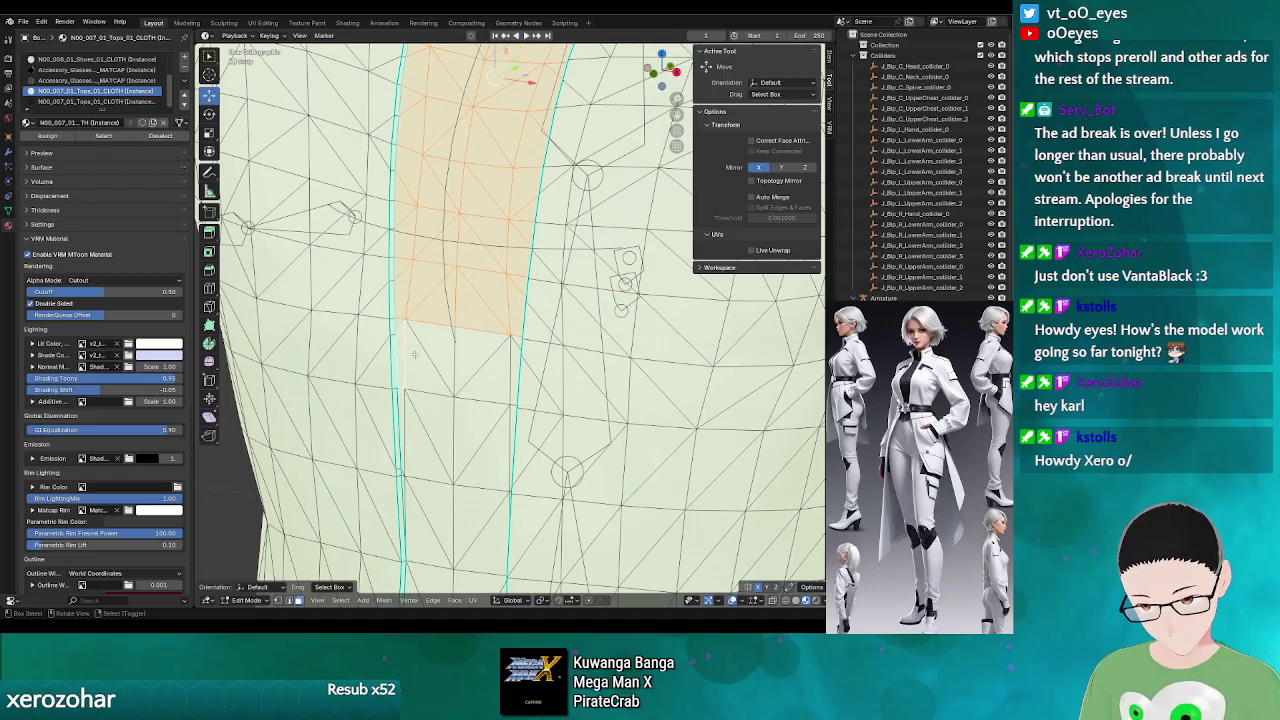
pyautogui.keyDown('shift'); pyautogui.click(414, 354); pyautogui.keyUp('shift')
pyautogui.keyDown('shift'); pyautogui.click(486, 358); pyautogui.keyUp('shift')
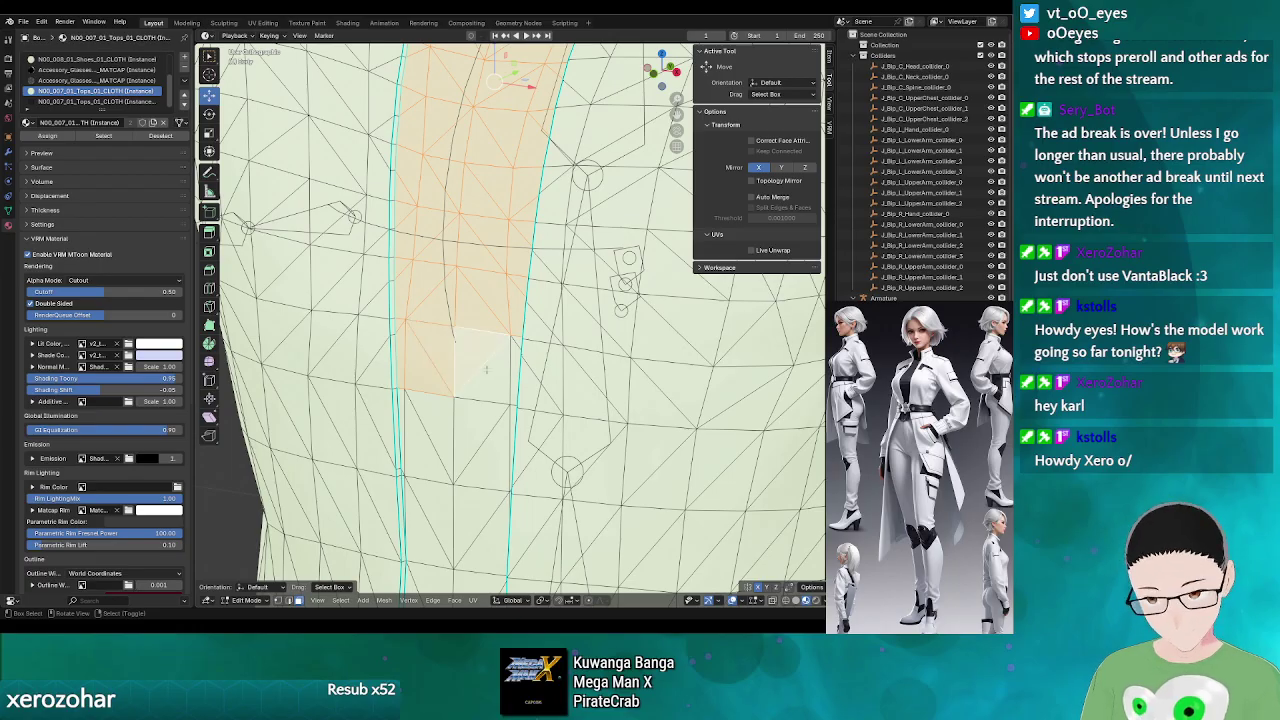
pyautogui.keyDown('shift'); pyautogui.click(486, 370); pyautogui.keyUp('shift')
pyautogui.keyDown('shift'); pyautogui.click(512, 358); pyautogui.keyUp('shift')
pyautogui.keyDown('shift'); pyautogui.click(518, 346); pyautogui.keyUp('shift')
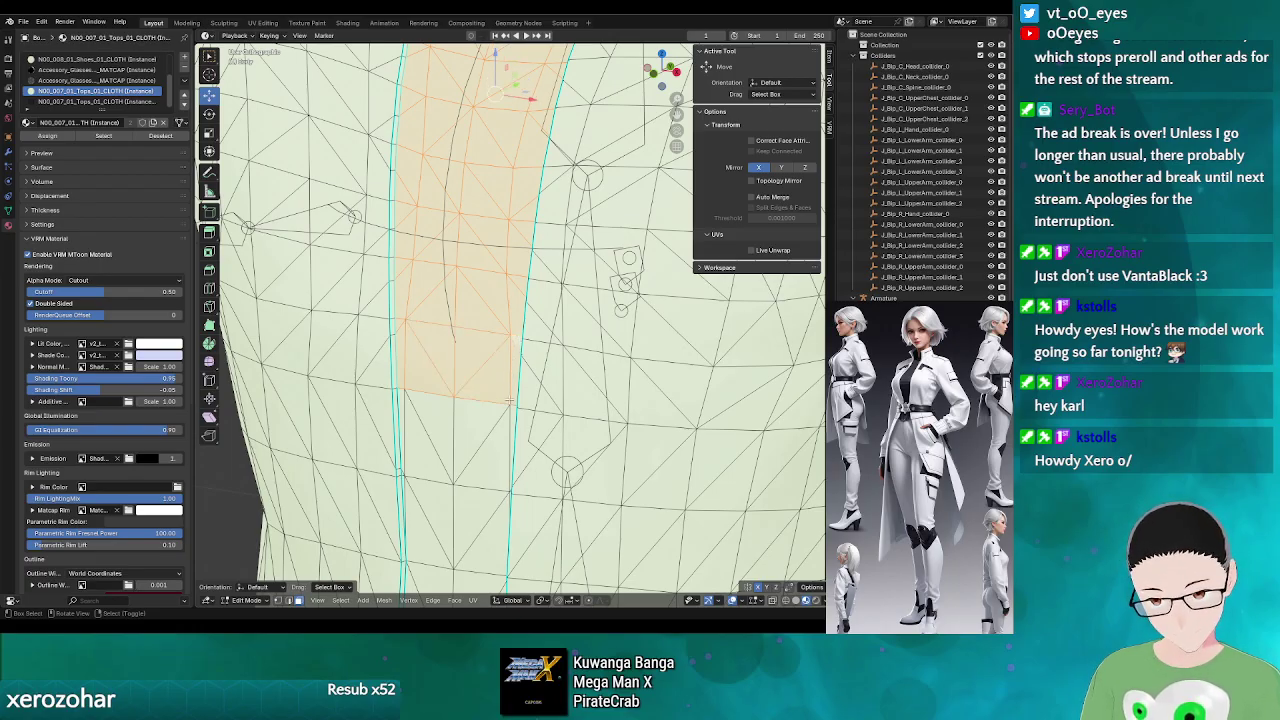
pyautogui.keyDown('shift'); pyautogui.click(510, 362); pyautogui.keyUp('shift')
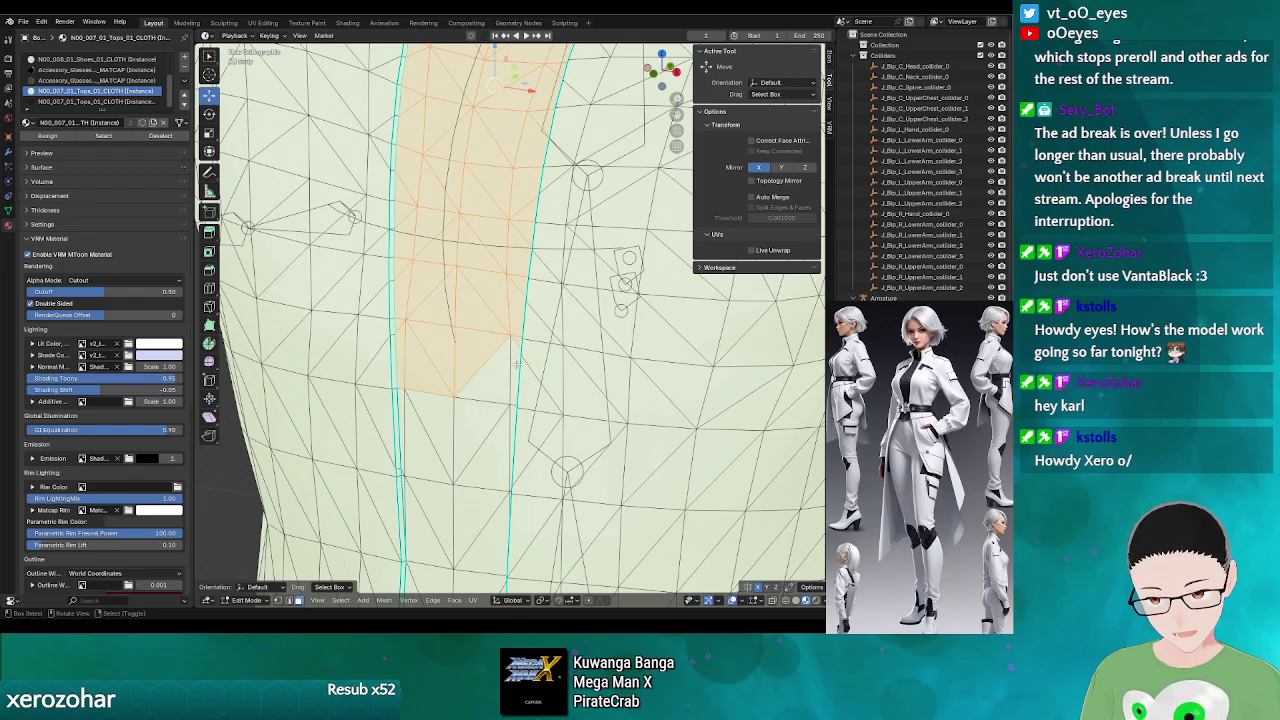
pyautogui.keyDown('shift'); pyautogui.click(515, 372); pyautogui.keyUp('shift')
pyautogui.keyDown('shift'); pyautogui.click(490, 395); pyautogui.keyUp('shift')
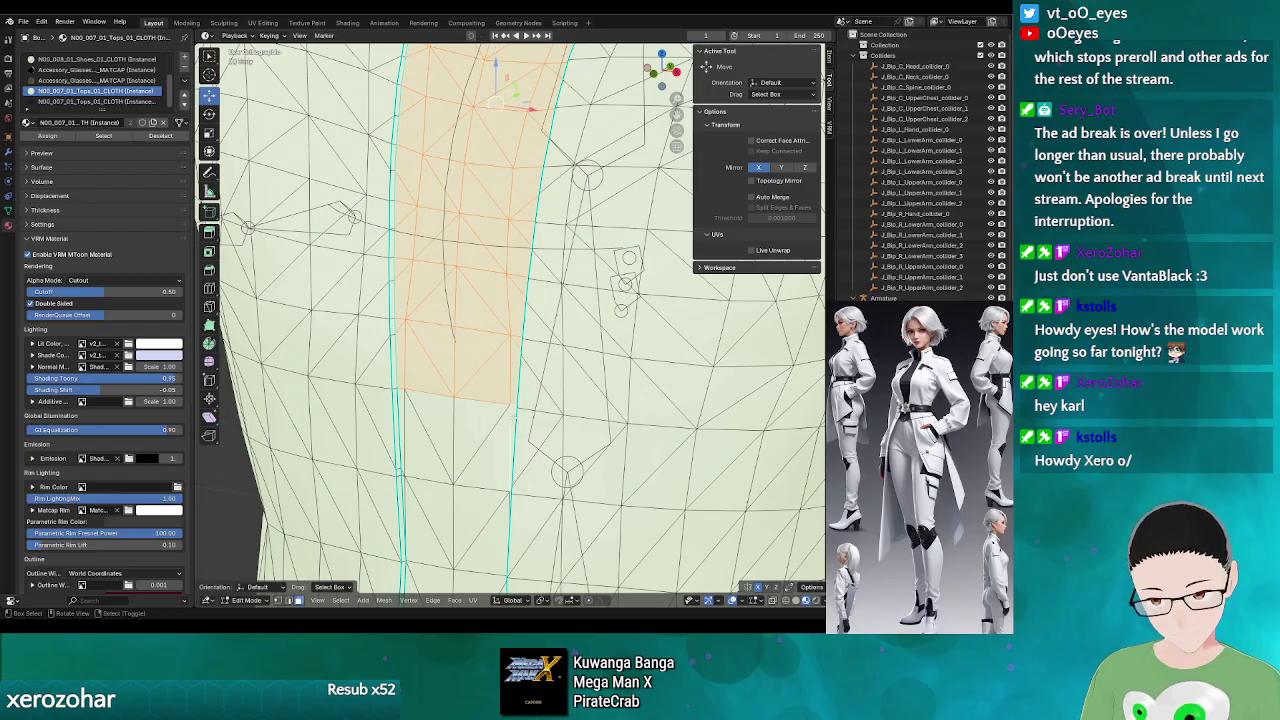
# - Add the row of upper-belly faces between the two front seams to the selection
pyautogui.keyDown('shift'); pyautogui.click(473, 428); pyautogui.keyUp('shift')
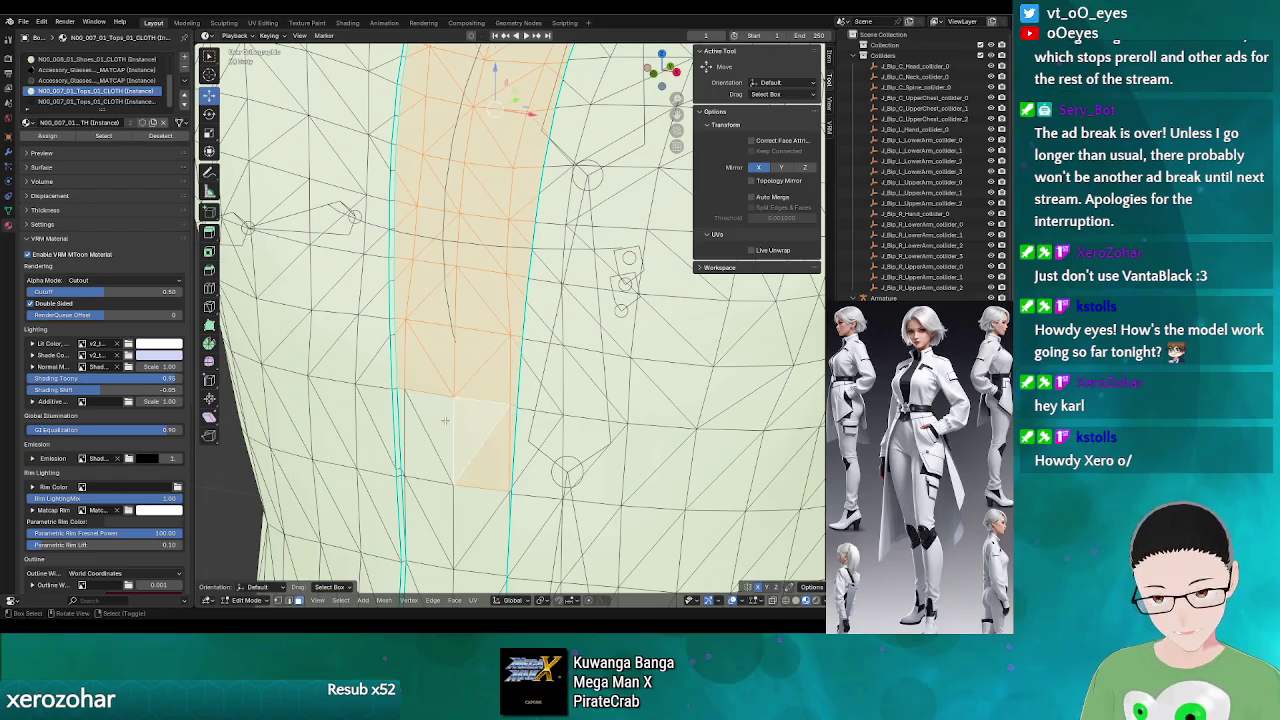
pyautogui.keyDown('shift'); pyautogui.click(405, 410); pyautogui.keyUp('shift')
pyautogui.keyDown('shift'); pyautogui.click(402, 408); pyautogui.keyUp('shift')
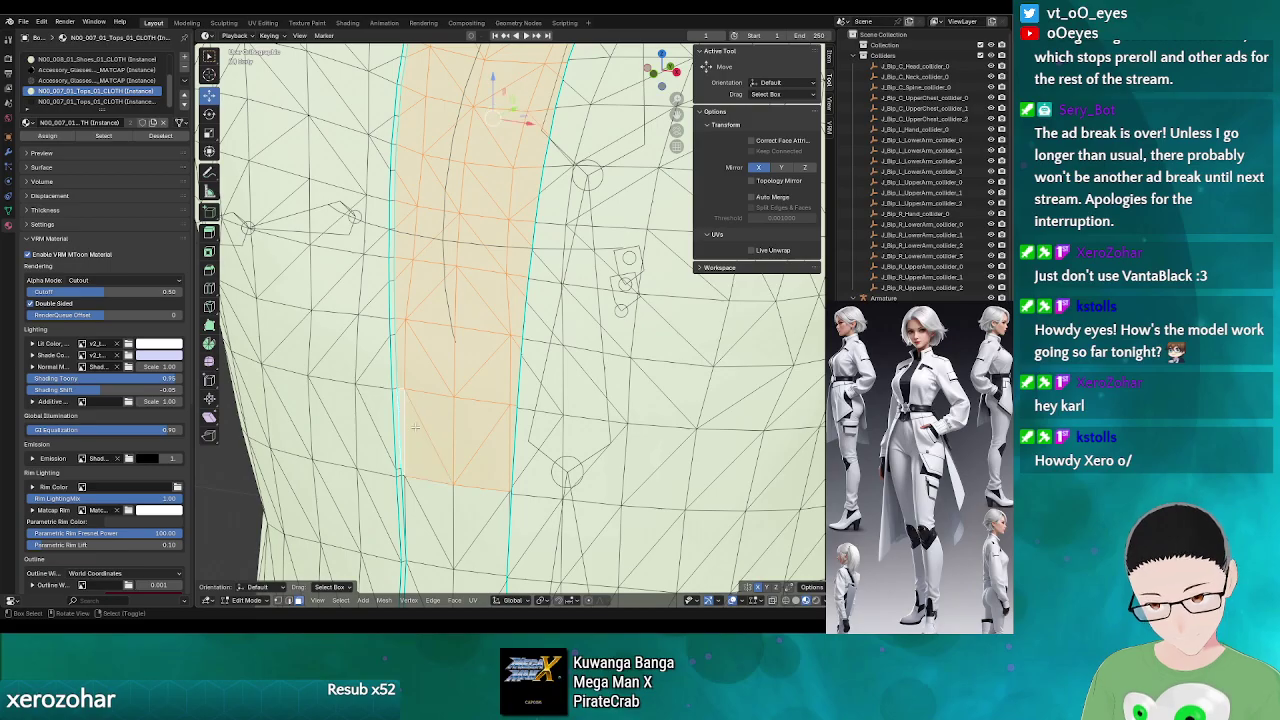
# - From a front view of the torso, add the row of belly faces just above the waist between the seams
pyautogui.moveTo(450, 462); pyautogui.dragTo(463, 185)
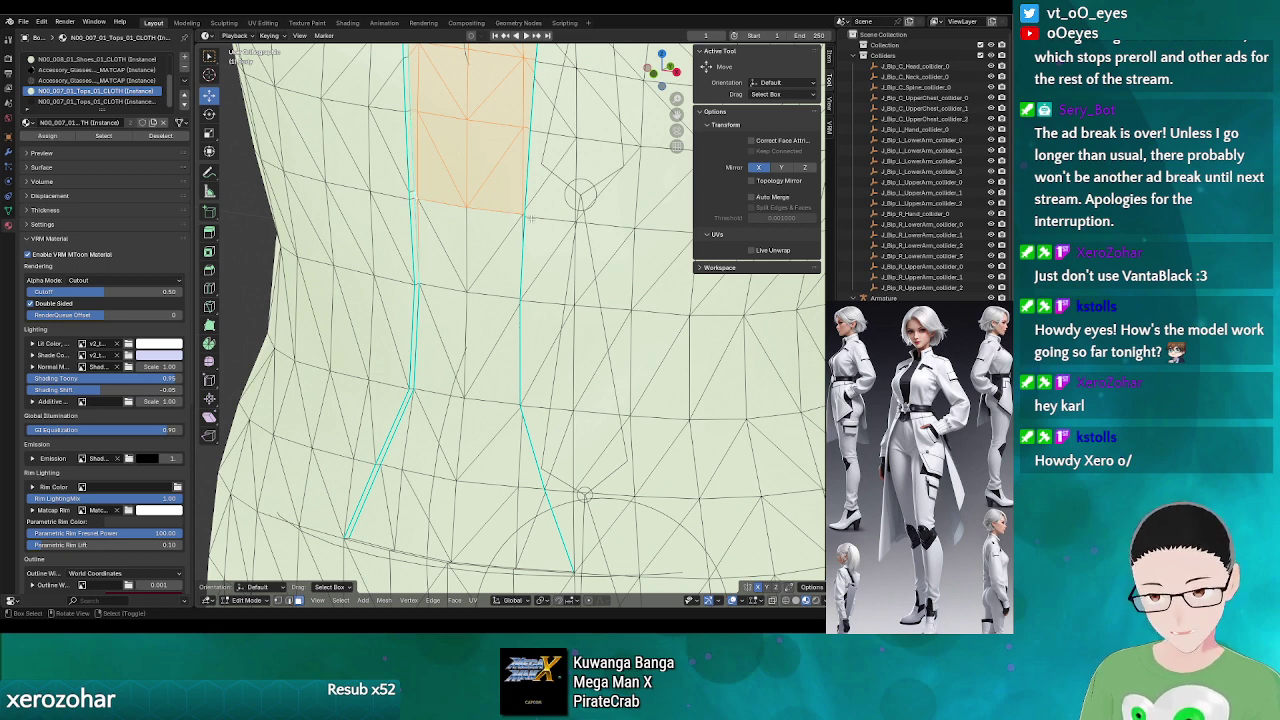
pyautogui.scroll(-5, 450, 248)
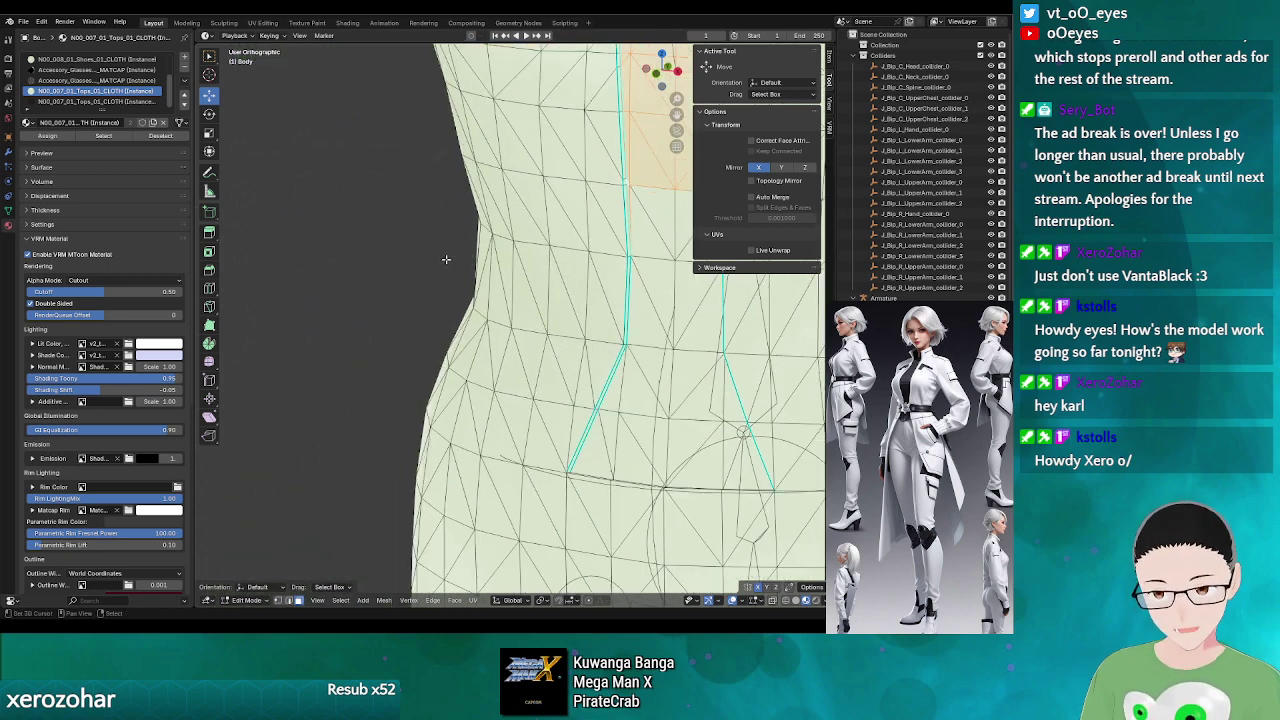
pyautogui.moveTo(360, 300); pyautogui.dragTo(400, 372)
pyautogui.scroll(8, 647, 322)
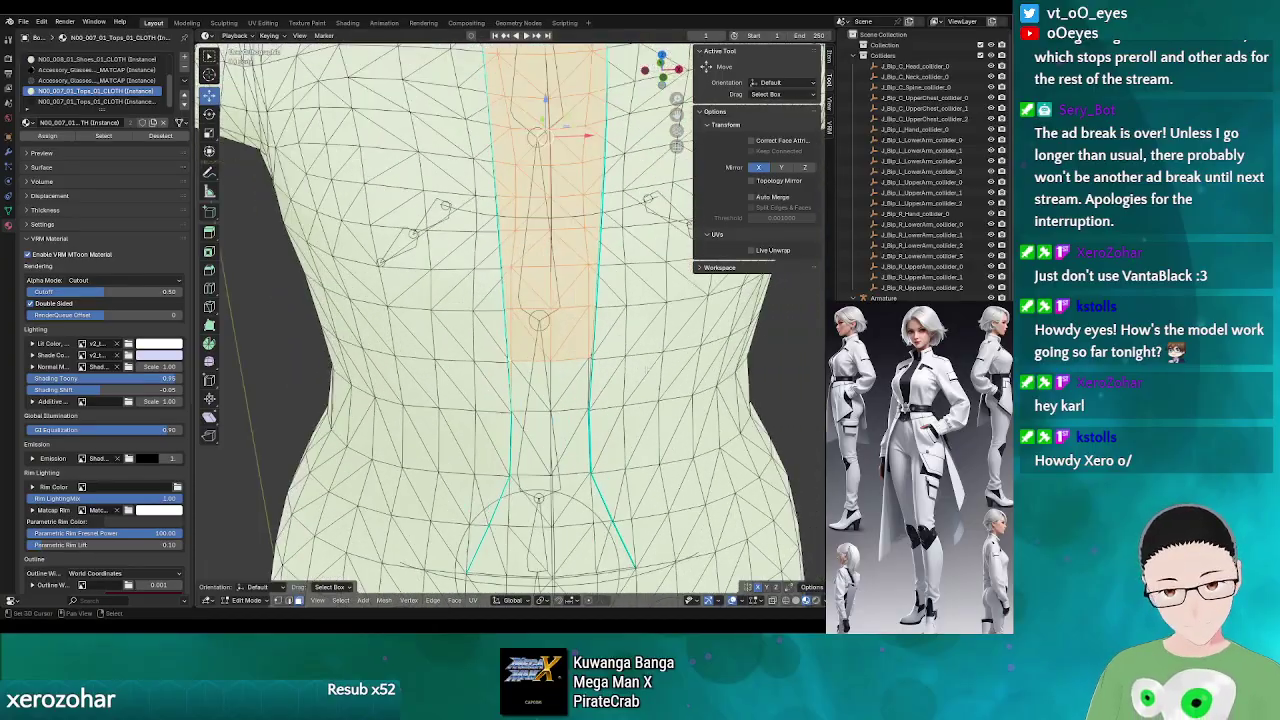
pyautogui.scroll(2, 647, 322)
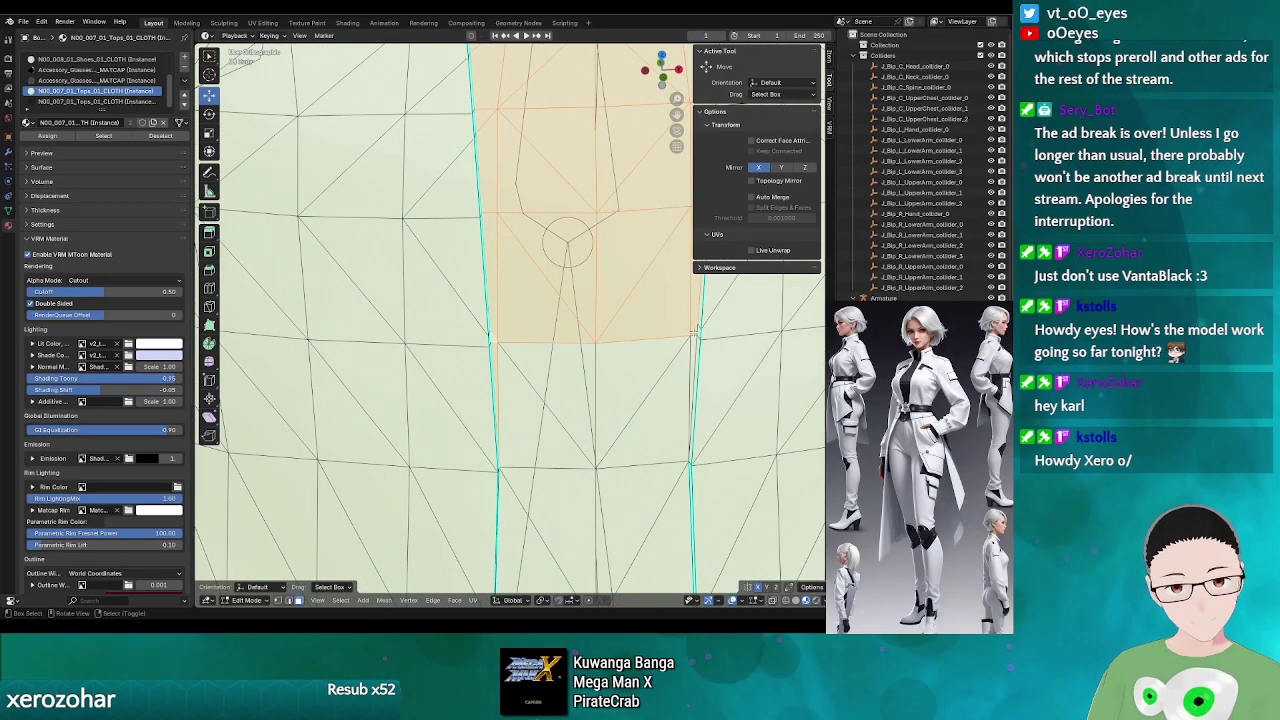
pyautogui.keyDown('shift'); pyautogui.click(644, 383); pyautogui.keyUp('shift')
pyautogui.keyDown('shift'); pyautogui.click(525, 411); pyautogui.keyUp('shift')
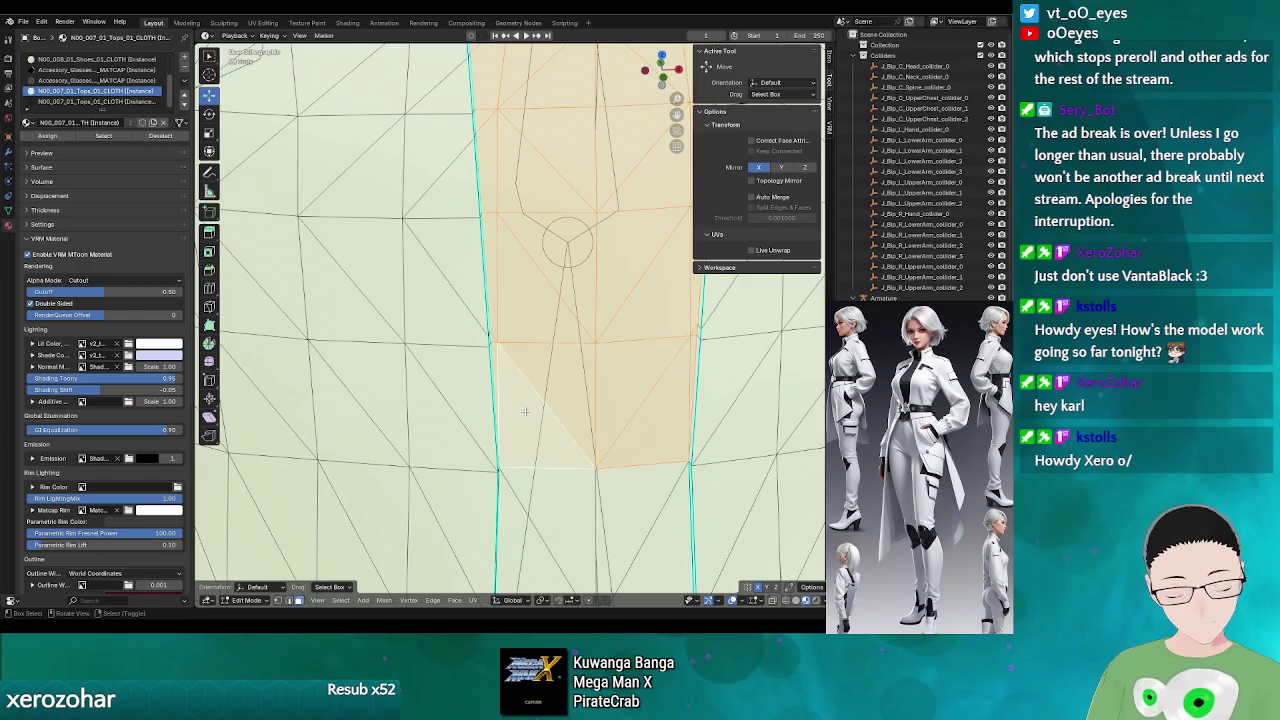
# - Continue the face selection down through the waist, filling the rows between the two front seams to where the seams flare outward
pyautogui.keyDown('shift'); pyautogui.click(532, 516); pyautogui.keyUp('shift')
pyautogui.keyDown('shift'); pyautogui.click(530, 520); pyautogui.keyUp('shift')
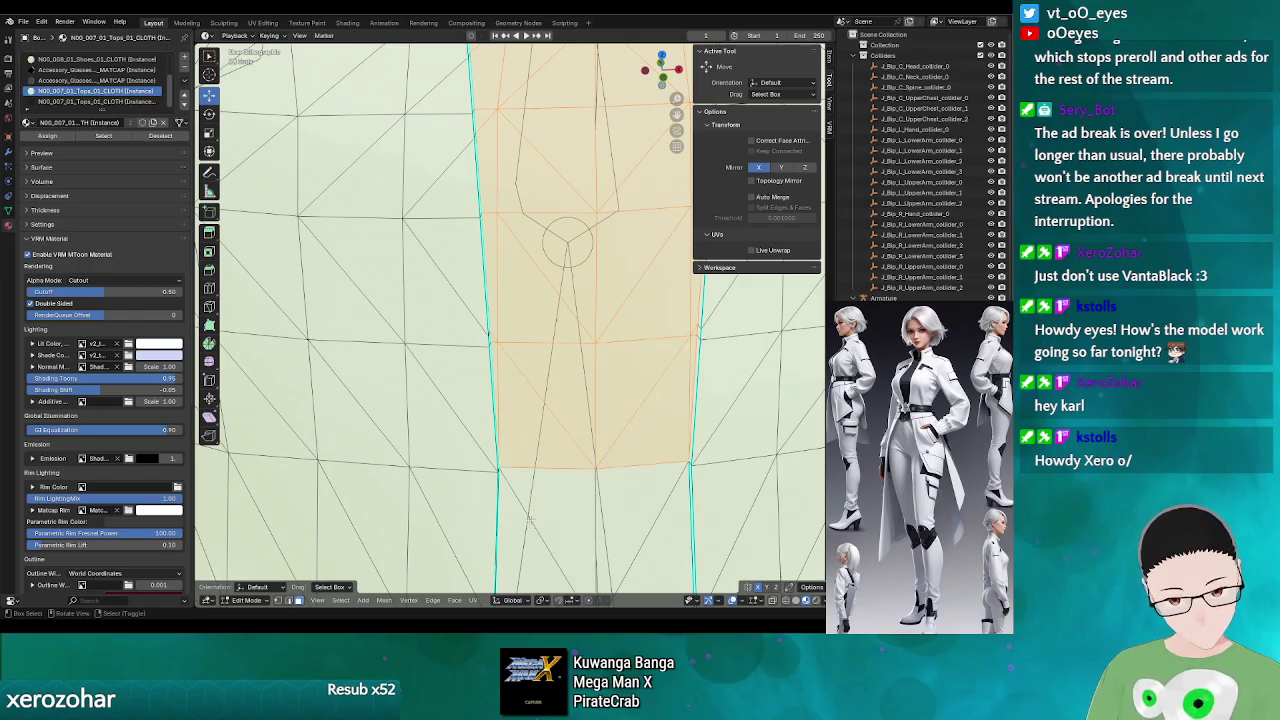
pyautogui.keyDown('shift'); pyautogui.click(531, 522); pyautogui.keyUp('shift')
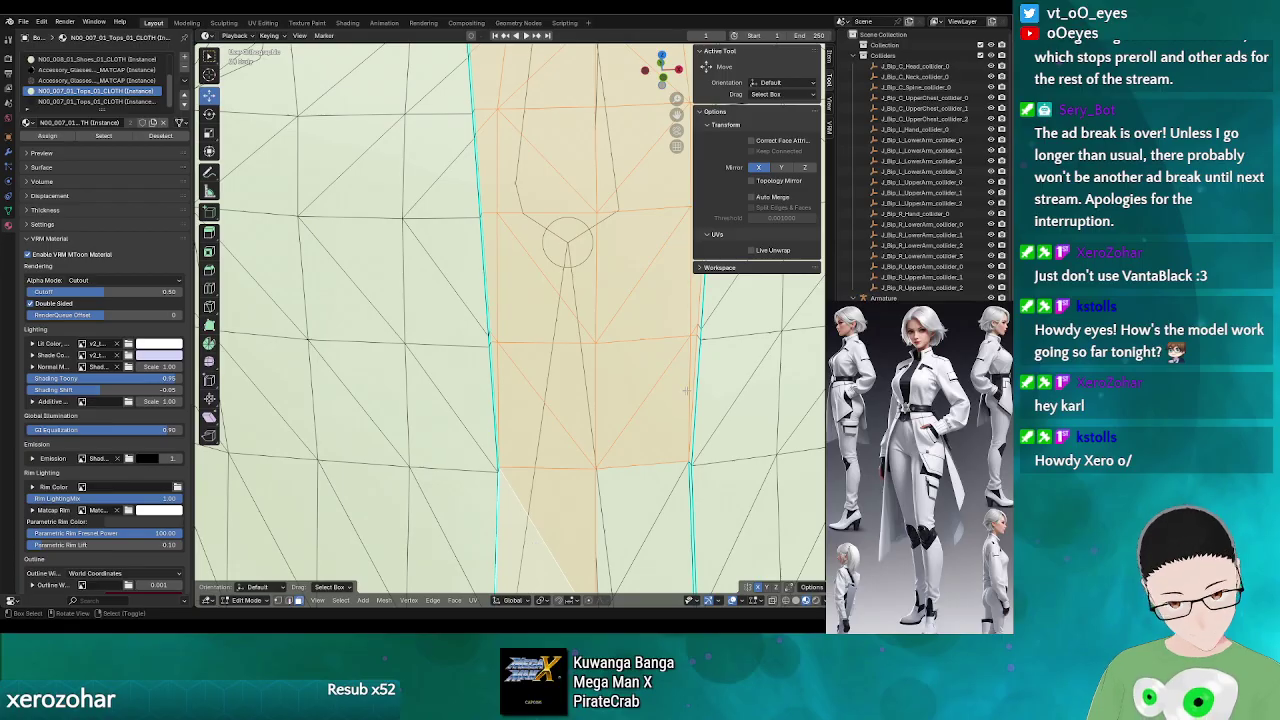
pyautogui.moveTo(686, 390); pyautogui.dragTo(680, 200)
pyautogui.moveTo(430, 120); pyautogui.dragTo(517, 283)
pyautogui.scroll(-3, 615, 296)
pyautogui.scroll(-5, 615, 296)
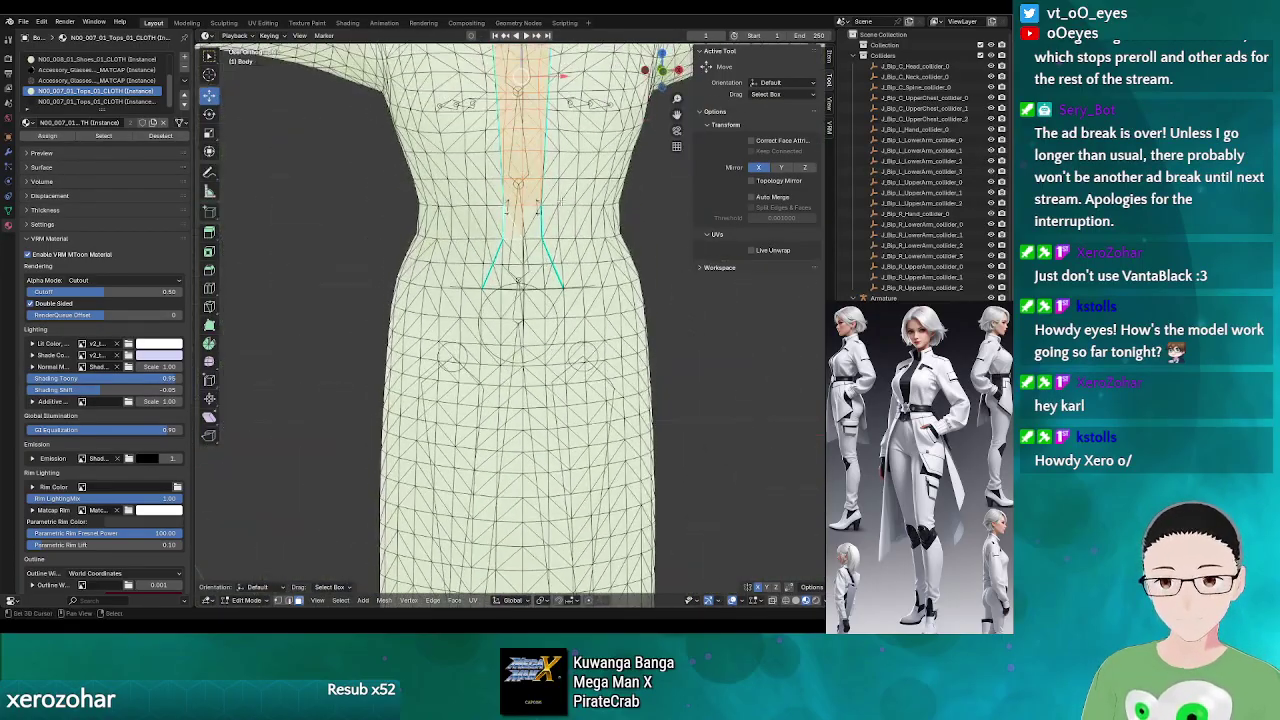
pyautogui.scroll(8, 517, 283)
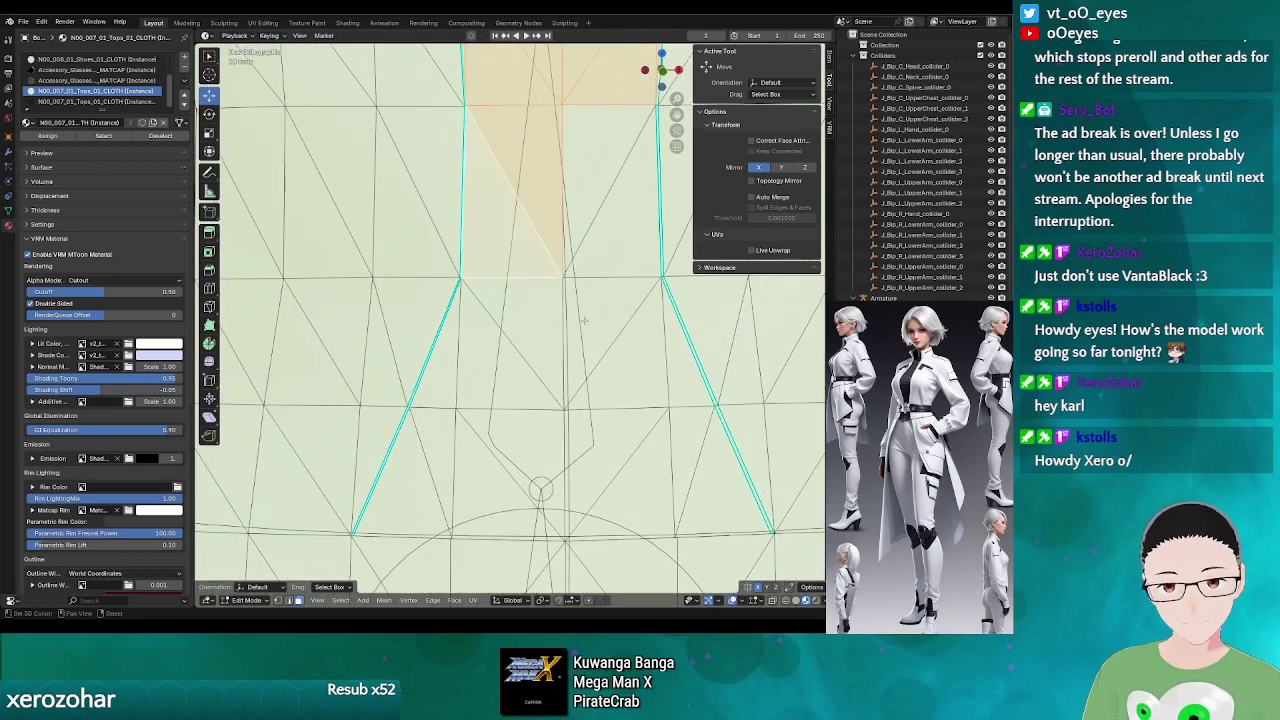
pyautogui.keyDown('shift'); pyautogui.click(587, 171); pyautogui.keyUp('shift')
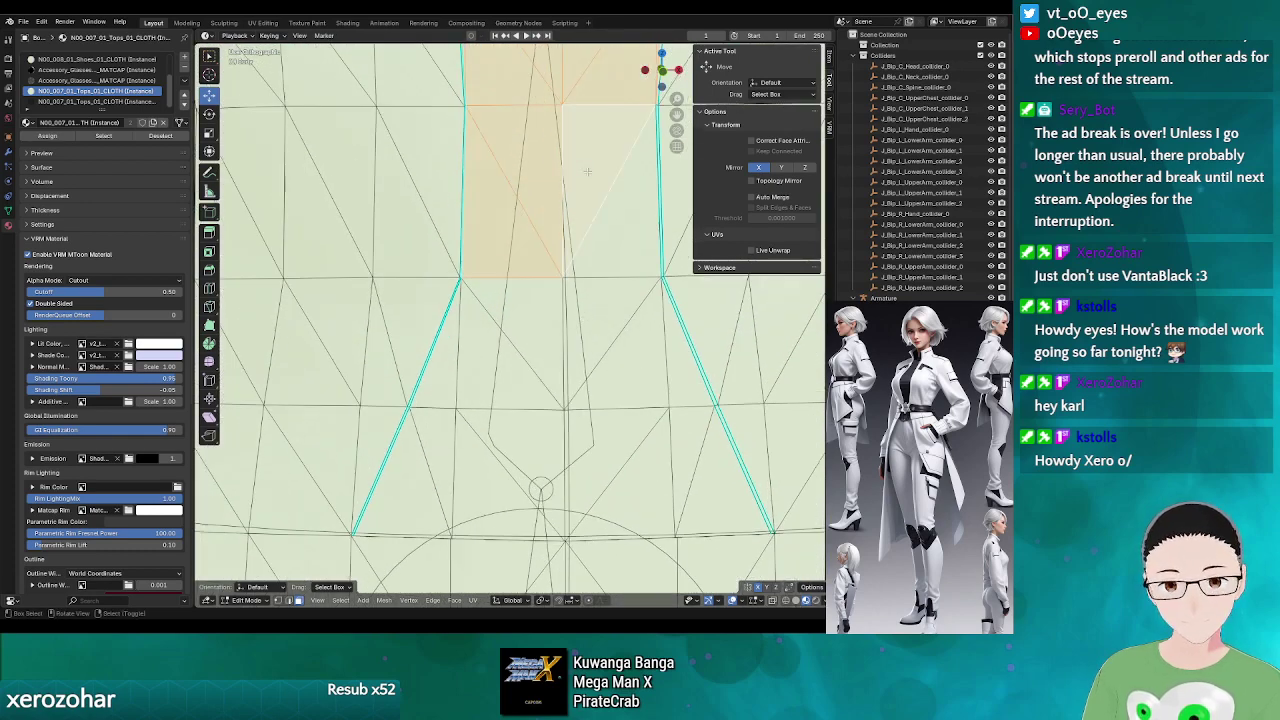
pyautogui.keyDown('shift'); pyautogui.click(622, 203); pyautogui.keyUp('shift')
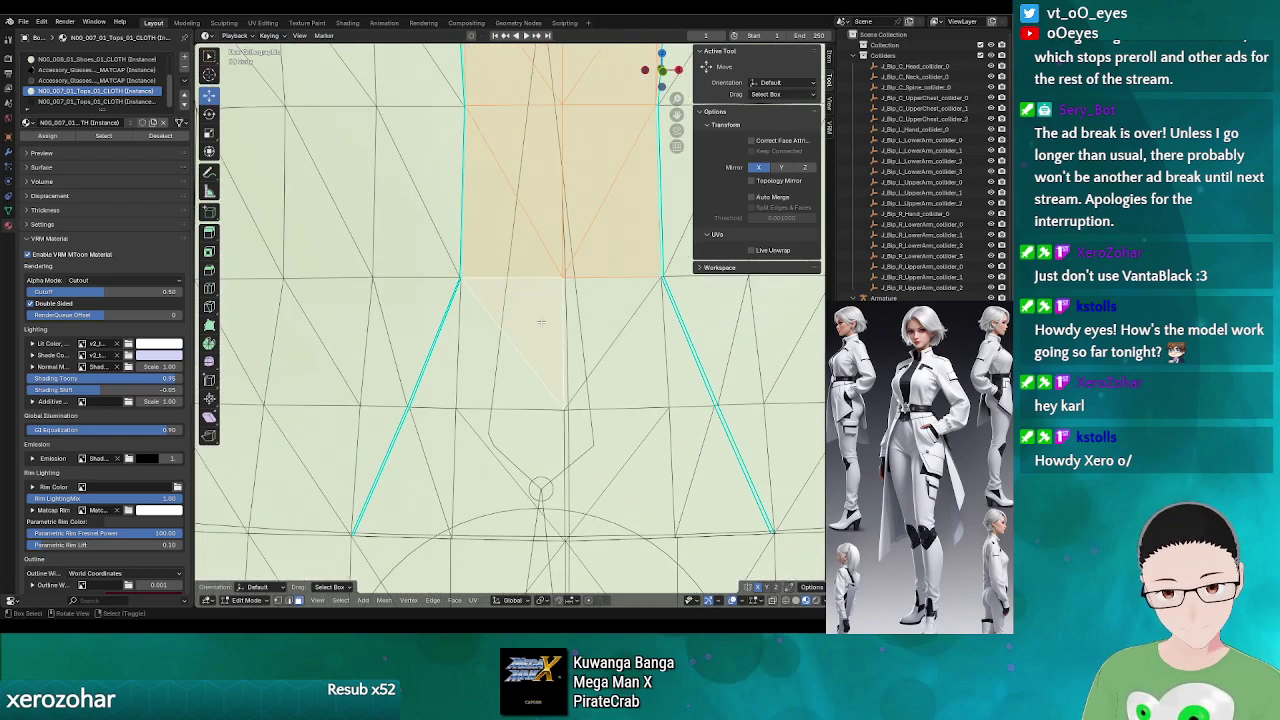
# - Add the faces below the waist along one flared seam, down to that seam's lower end
pyautogui.keyDown('shift'); pyautogui.click(513, 366); pyautogui.keyUp('shift')
pyautogui.keyDown('shift'); pyautogui.click(451, 392); pyautogui.keyUp('shift')
pyautogui.keyDown('shift'); pyautogui.click(437, 437); pyautogui.keyUp('shift')
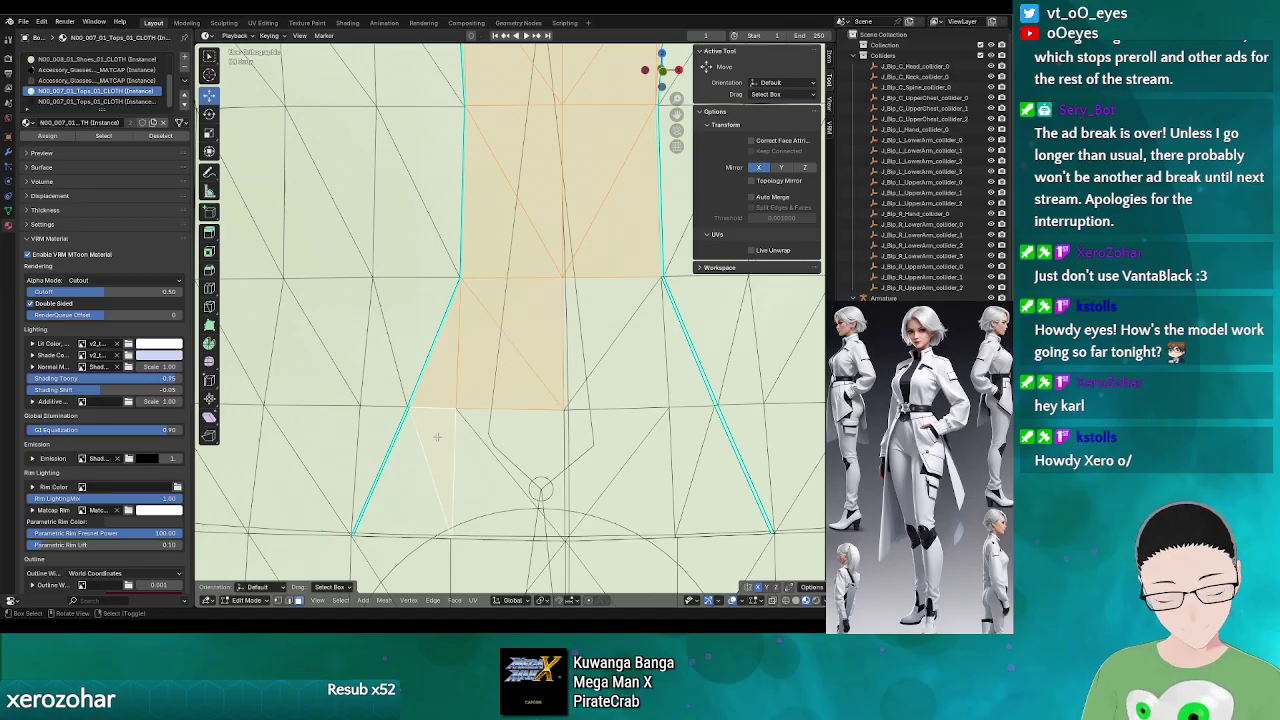
pyautogui.keyDown('shift'); pyautogui.click(407, 461); pyautogui.keyUp('shift')
pyautogui.keyDown('shift'); pyautogui.click(465, 482); pyautogui.keyUp('shift')
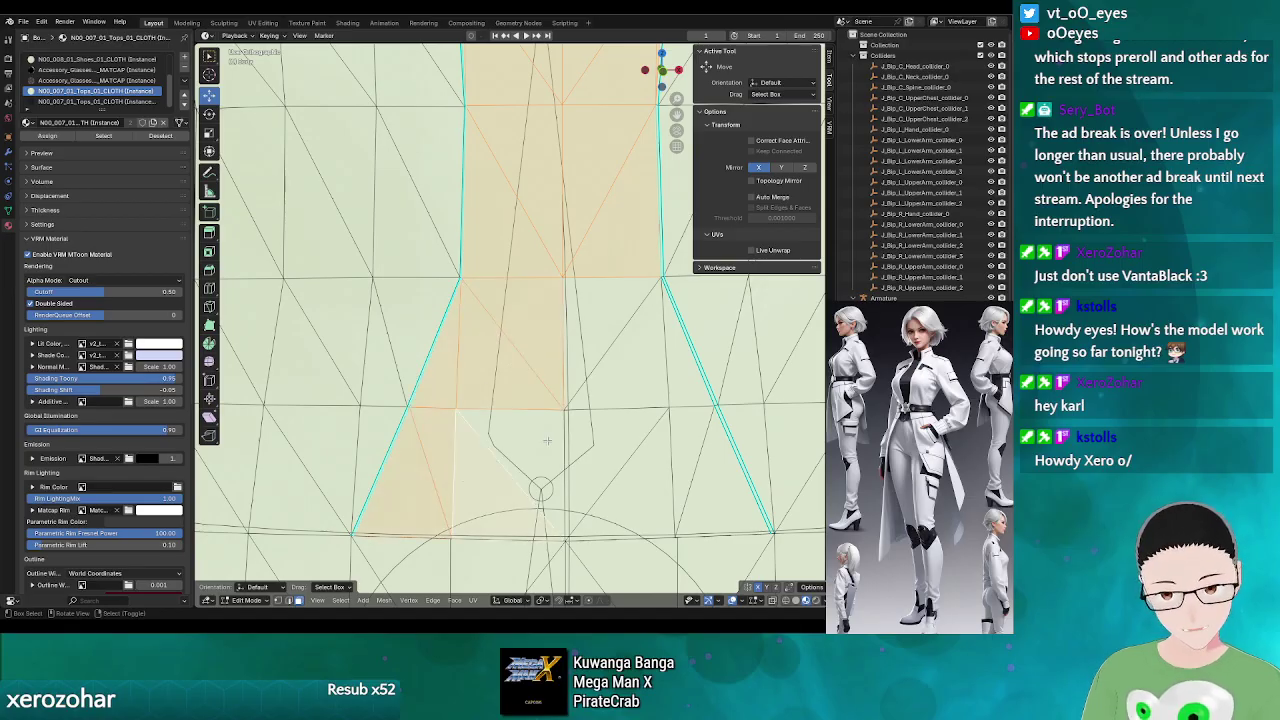
# - Fill the rest of the flared area below the waist with selected faces, across the centre to the opposite seam
pyautogui.keyDown('shift'); pyautogui.click(500, 495); pyautogui.keyUp('shift')
pyautogui.keyDown('shift'); pyautogui.click(580, 470); pyautogui.keyUp('shift')
pyautogui.keyDown('shift'); pyautogui.click(625, 450); pyautogui.keyUp('shift')
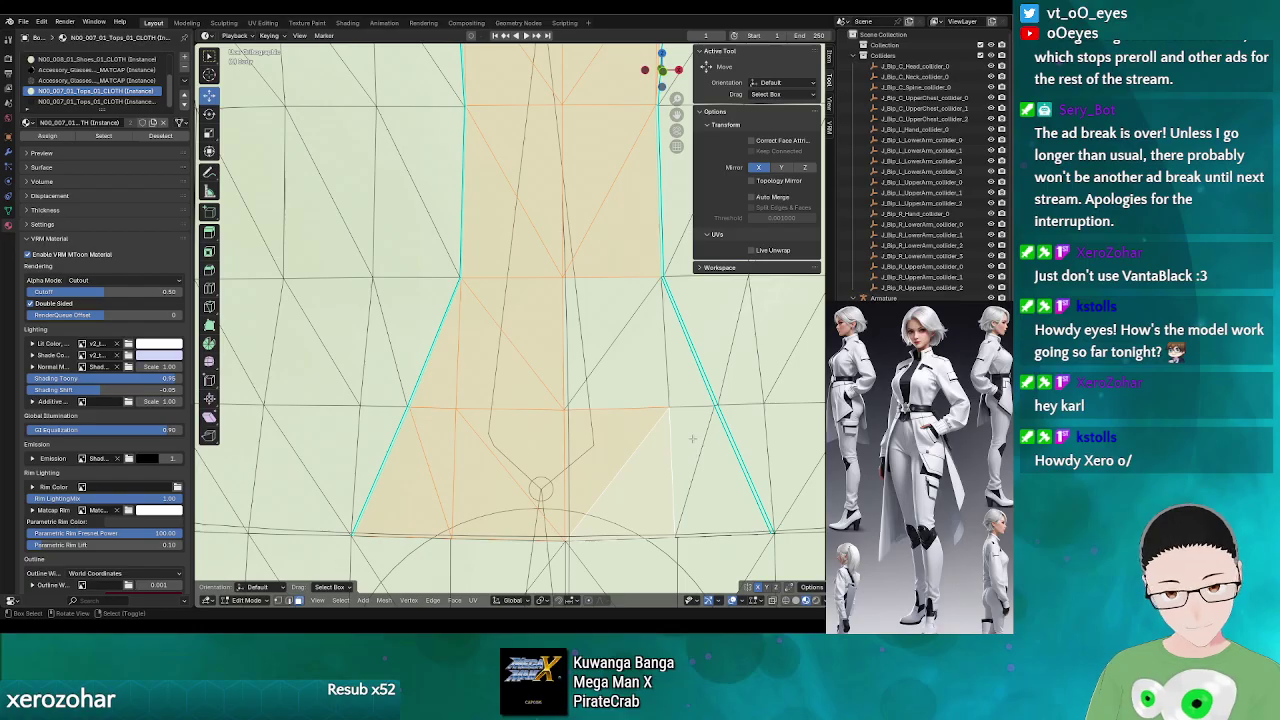
pyautogui.keyDown('shift'); pyautogui.click(692, 438); pyautogui.keyUp('shift')
pyautogui.keyDown('shift'); pyautogui.click(740, 480); pyautogui.keyUp('shift')
pyautogui.keyDown('shift'); pyautogui.click(690, 330); pyautogui.keyUp('shift')
pyautogui.keyDown('shift'); pyautogui.click(625, 347); pyautogui.keyUp('shift')
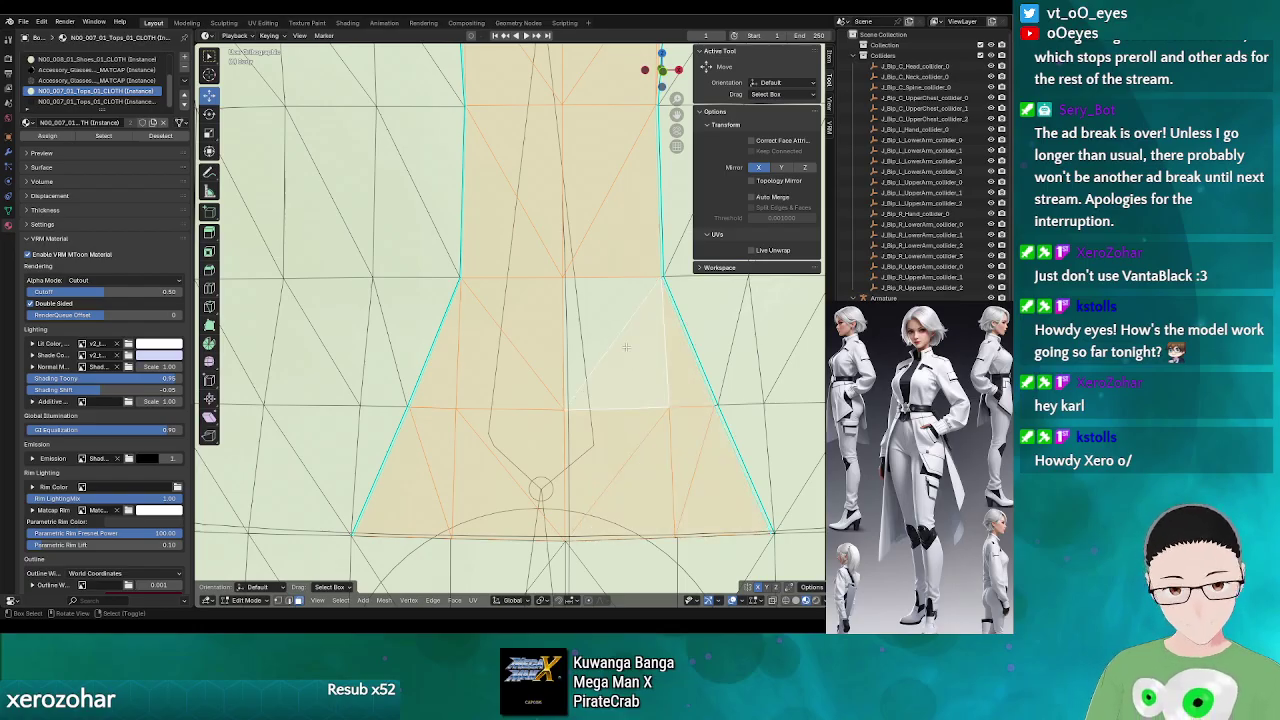
pyautogui.keyDown('shift'); pyautogui.click(611, 327); pyautogui.keyUp('shift')
# - Add the faces around the front and side of the neck base, inside the collar seams, to the selection
pyautogui.scroll(-8, 566, 243)
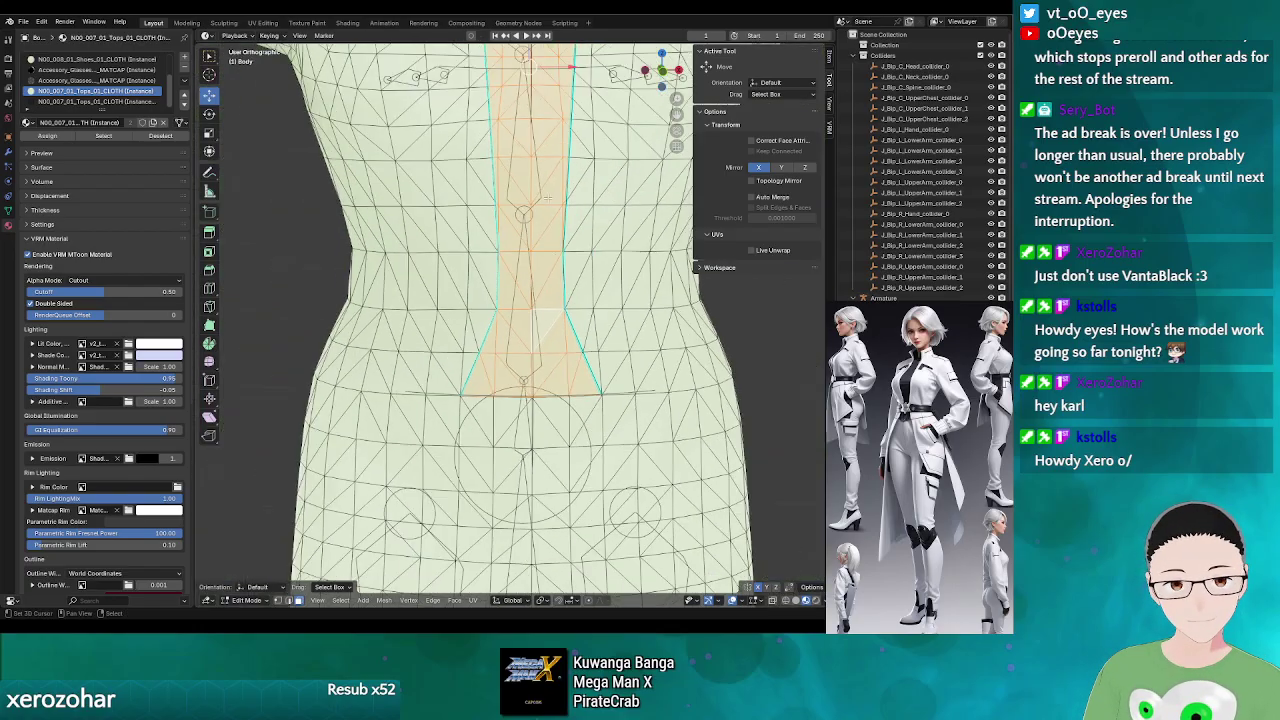
pyautogui.scroll(-2, 526, 397)
pyautogui.scroll(7, 540, 400)
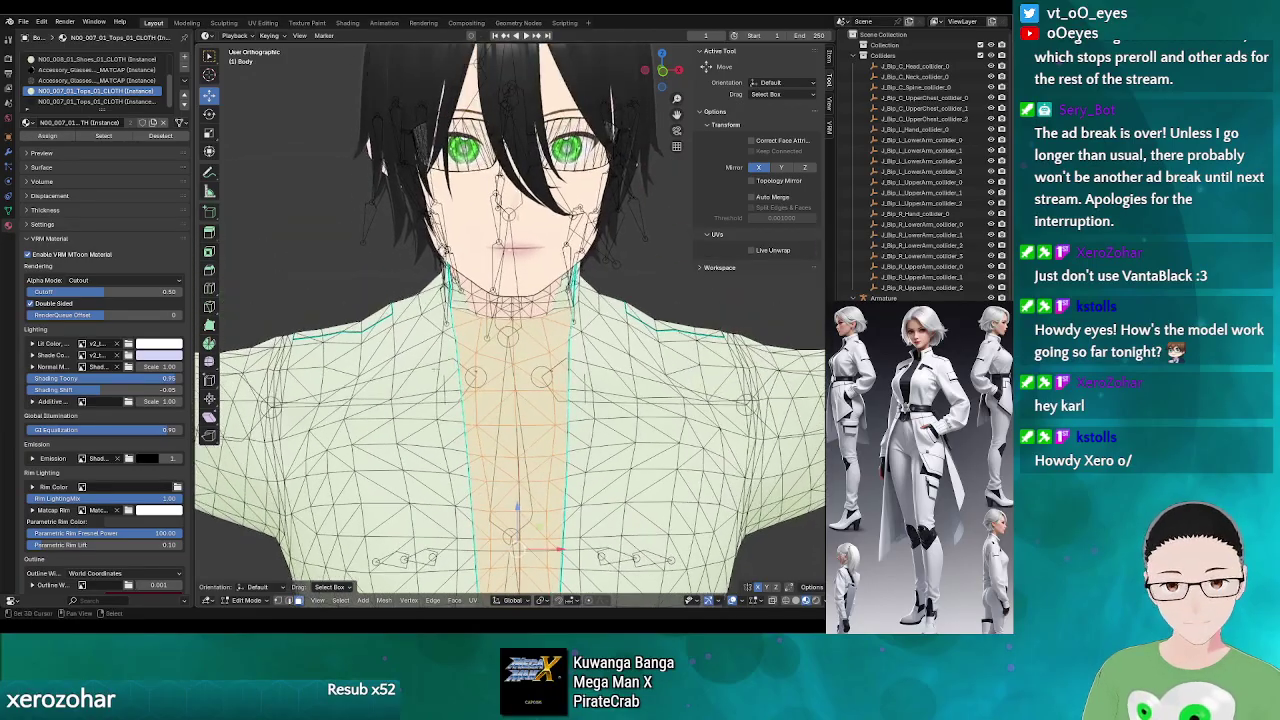
pyautogui.moveTo(573, 410); pyautogui.dragTo(505, 392)
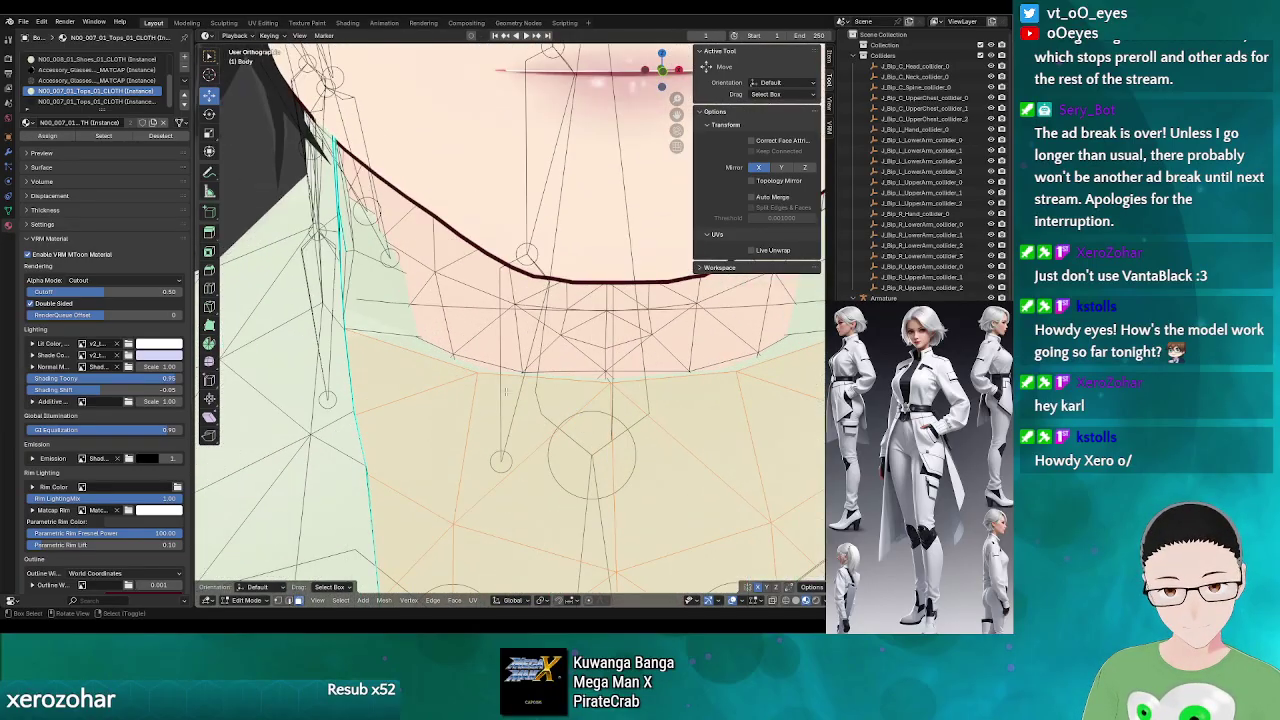
pyautogui.keyDown('alt'); pyautogui.click(451, 362); pyautogui.keyUp('alt')
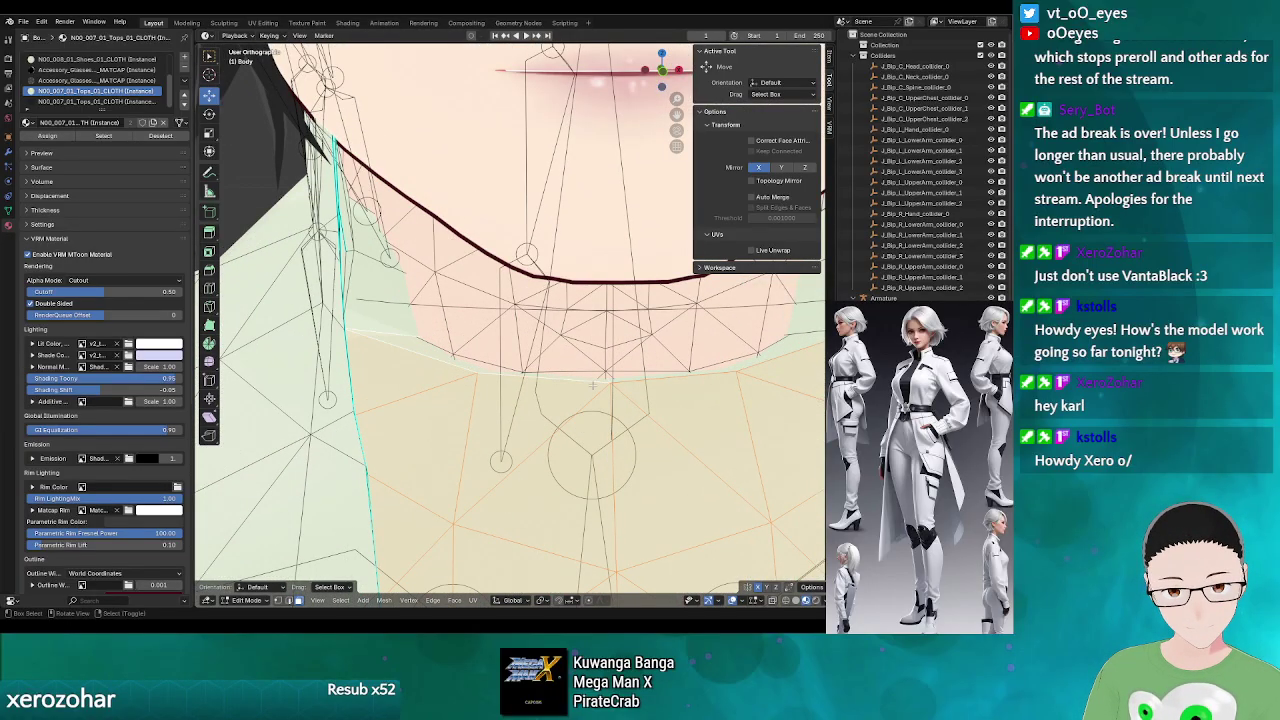
pyautogui.moveTo(755, 362); pyautogui.dragTo(579, 352)
pyautogui.keyDown('alt'); pyautogui.click(611, 345); pyautogui.keyUp('alt')
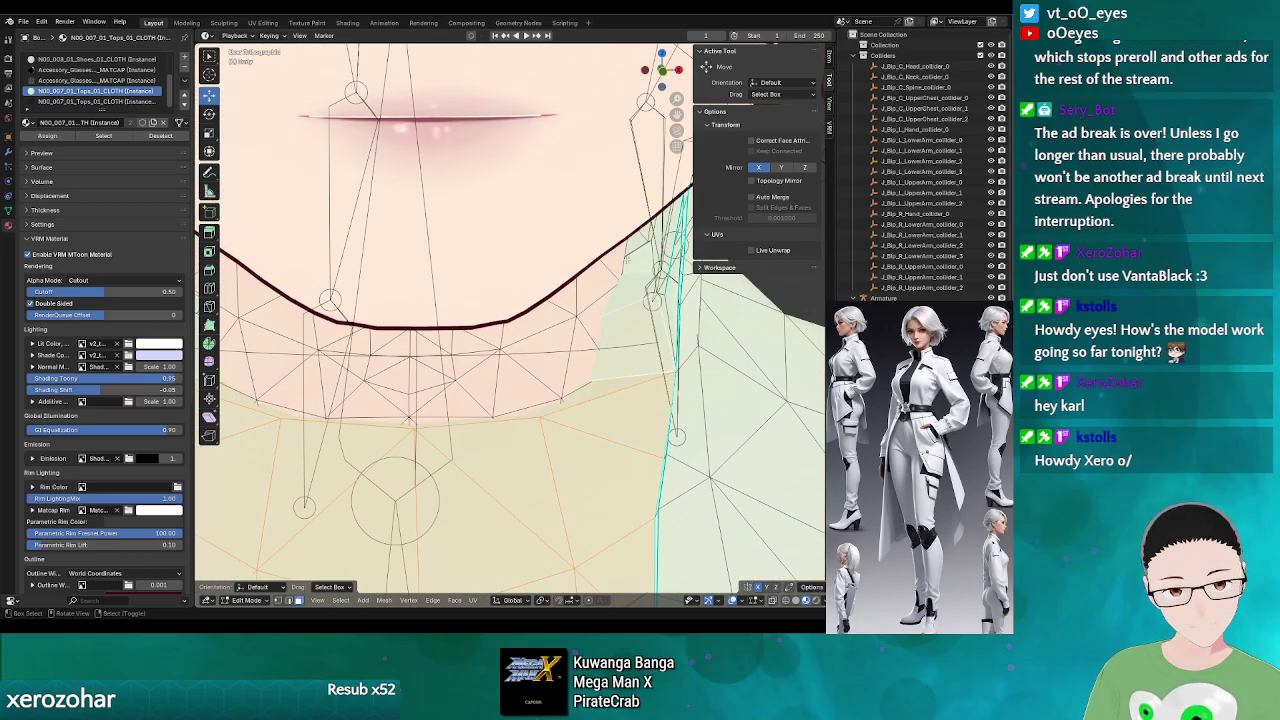
pyautogui.keyDown('alt'); pyautogui.keyDown('shift'); pyautogui.click(637, 260); pyautogui.keyUp('shift'); pyautogui.keyUp('alt')
pyautogui.scroll(-3, 636, 284)
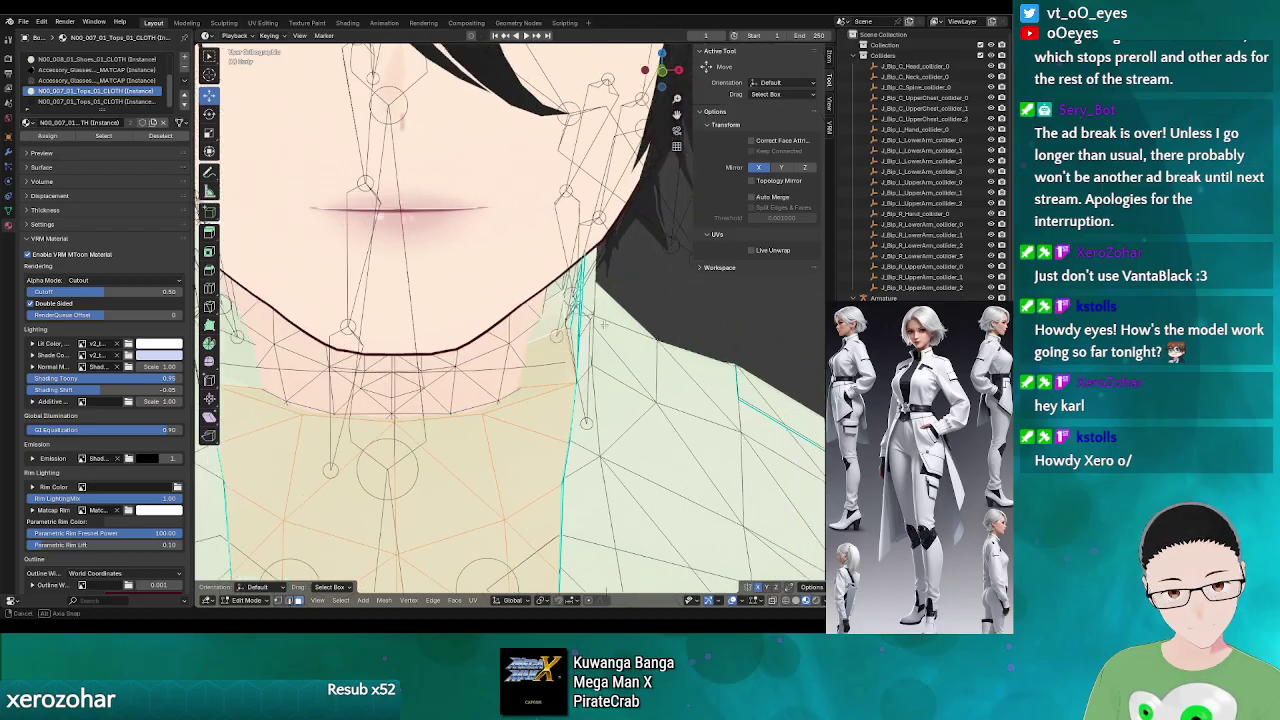
pyautogui.moveTo(636, 284); pyautogui.dragTo(505, 398)
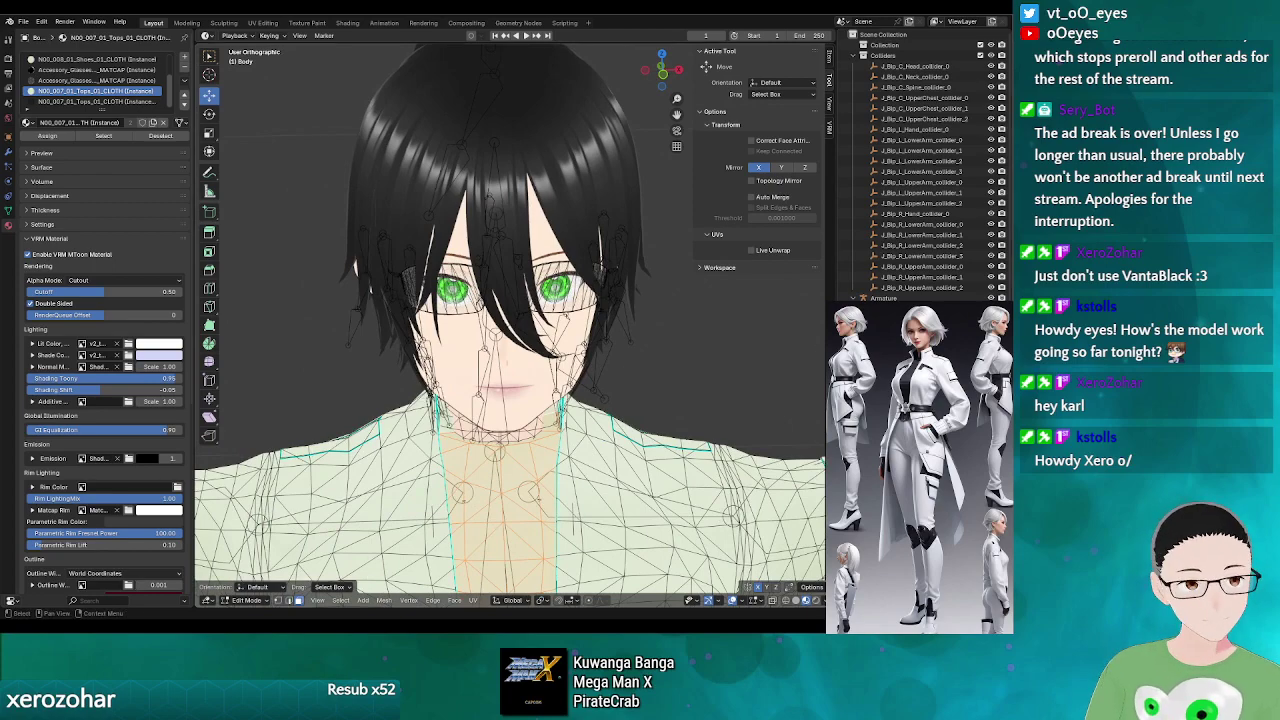
# - Hide the face and hair meshes to expose the neck opening and the inside of the collar
pyautogui.click(991, 341)
pyautogui.click(991, 351)
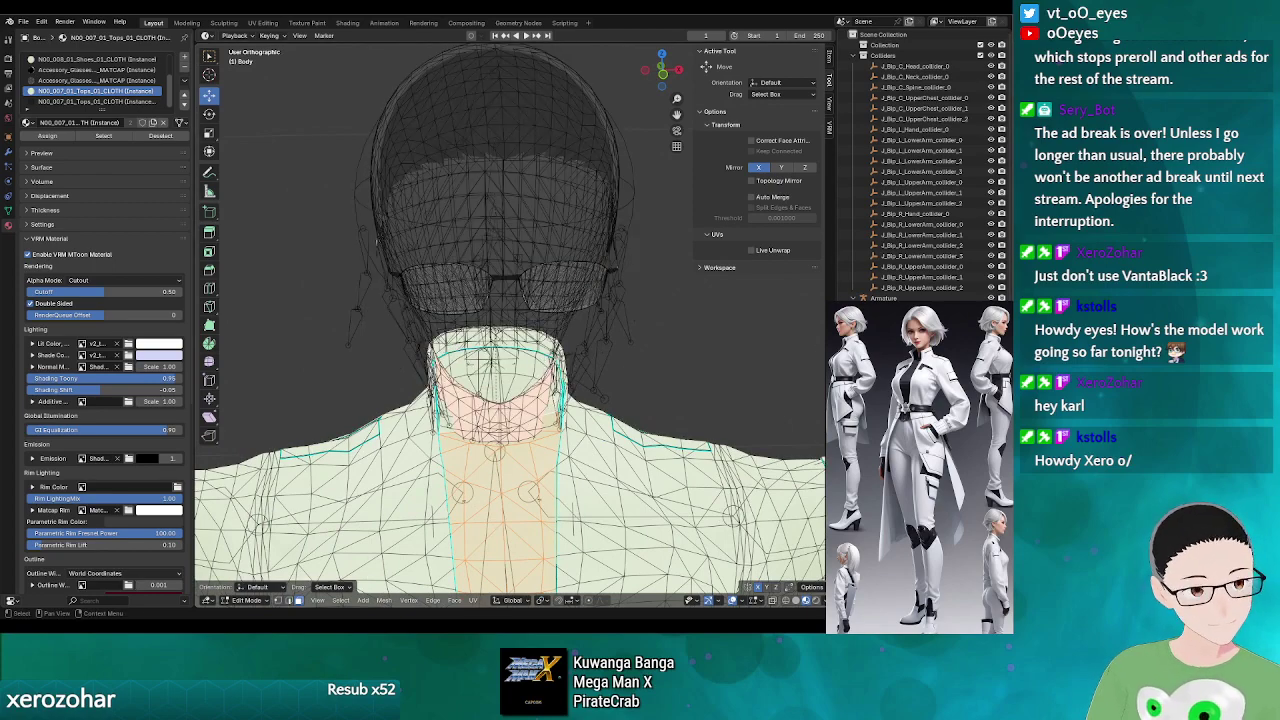
pyautogui.scroll(2, 622, 440)
pyautogui.moveTo(646, 345); pyautogui.dragTo(636, 382)
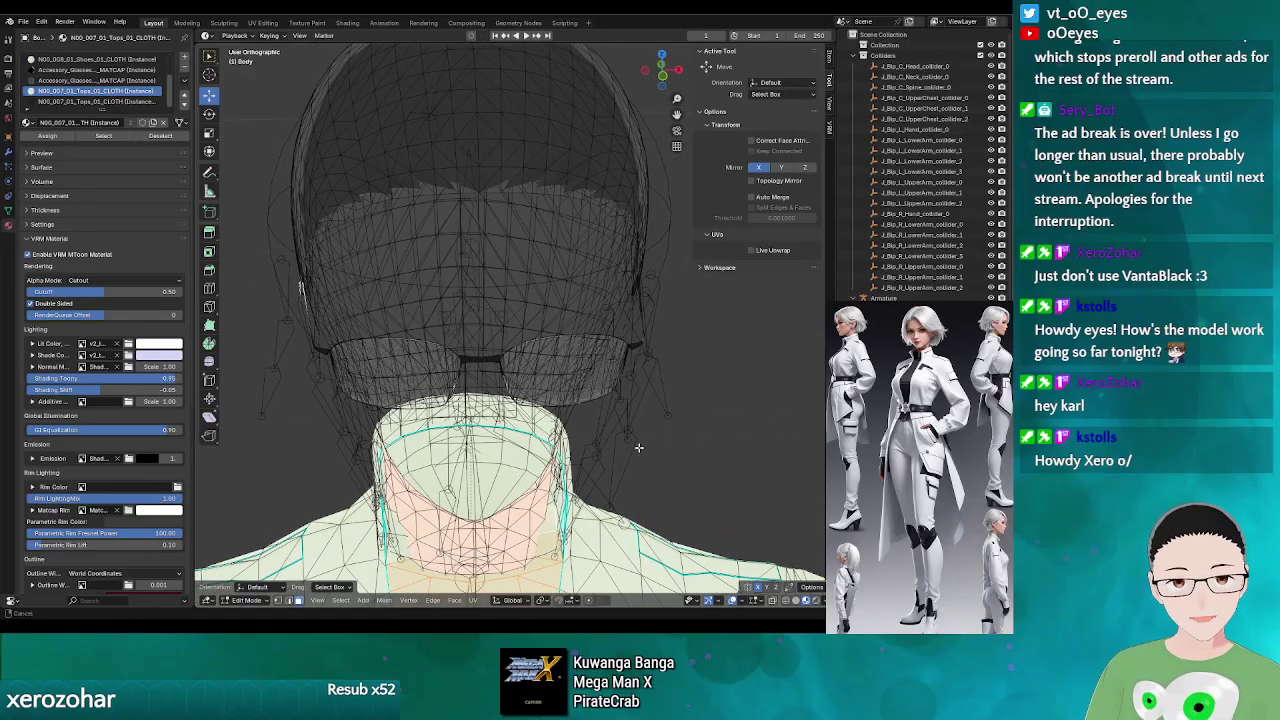
pyautogui.moveTo(645, 447); pyautogui.dragTo(634, 322)
pyautogui.scroll(4, 634, 322)
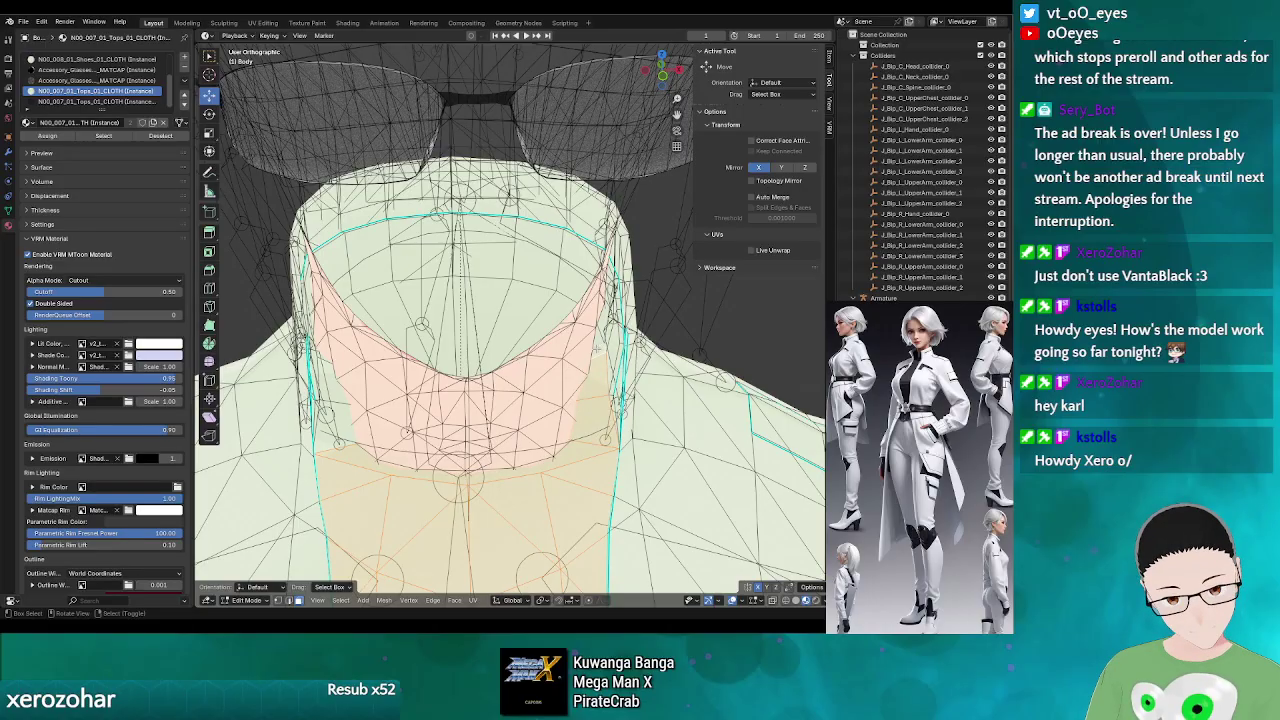
# - Add the fan of faces closing the neck opening inside the collar to the selection
pyautogui.moveTo(559, 353); pyautogui.dragTo(619, 376)
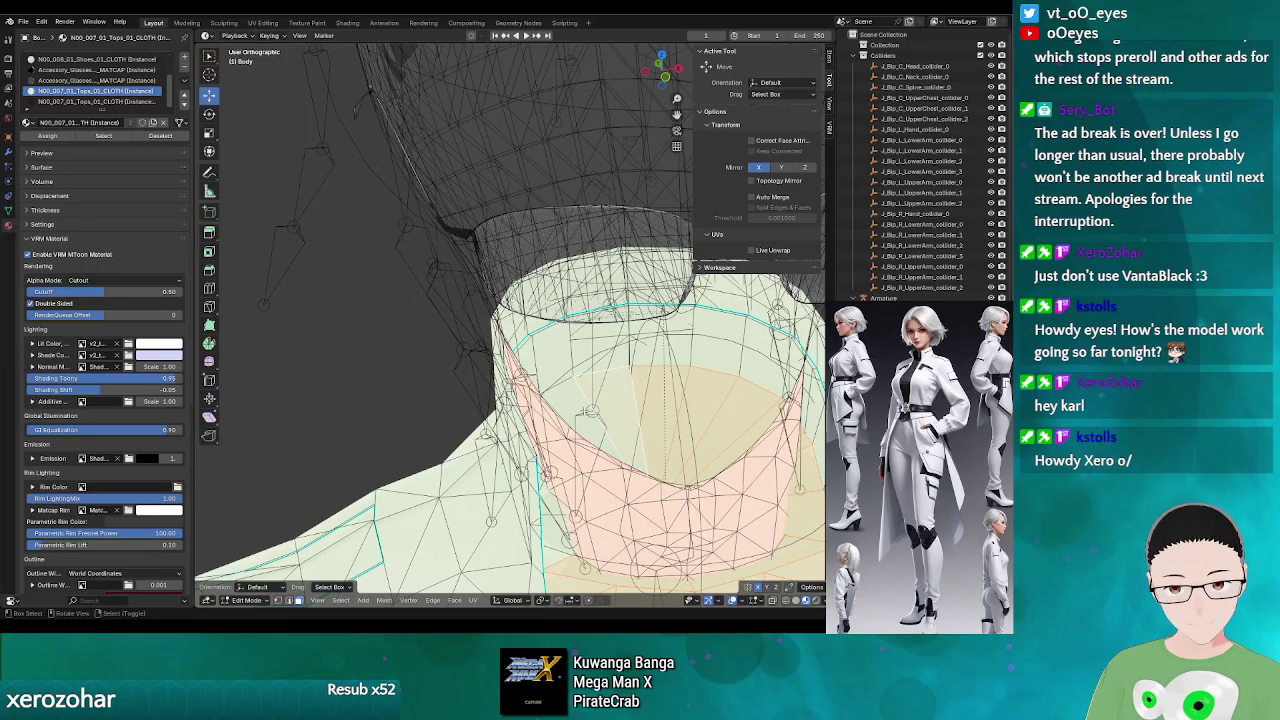
pyautogui.moveTo(632, 400); pyautogui.dragTo(729, 343)
pyautogui.scroll(3, 729, 343)
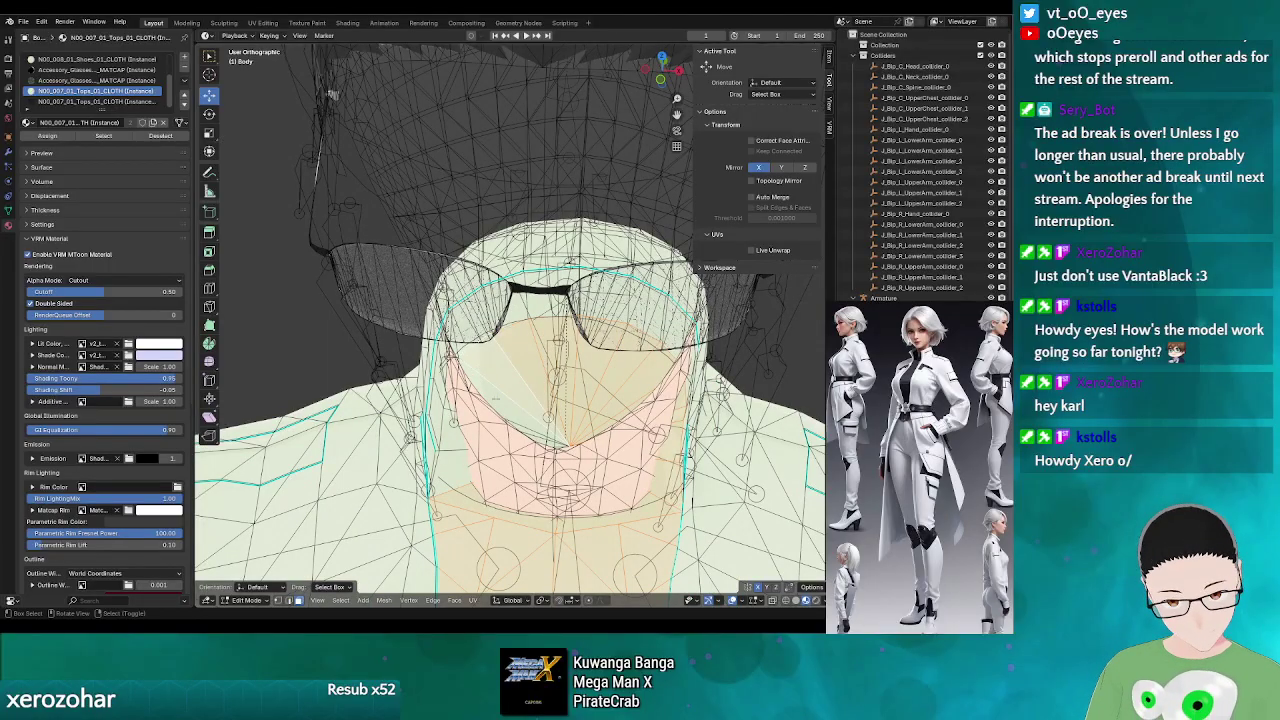
pyautogui.scroll(2, 507, 408)
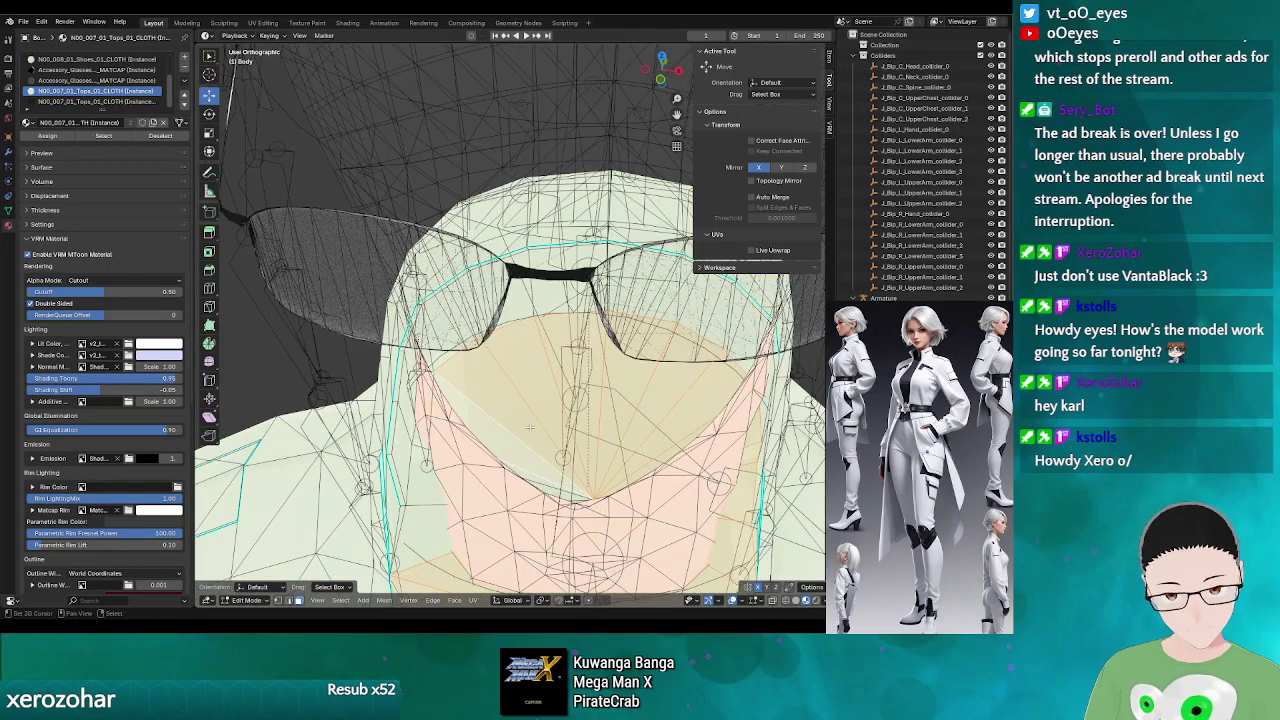
pyautogui.moveTo(557, 438); pyautogui.dragTo(654, 368)
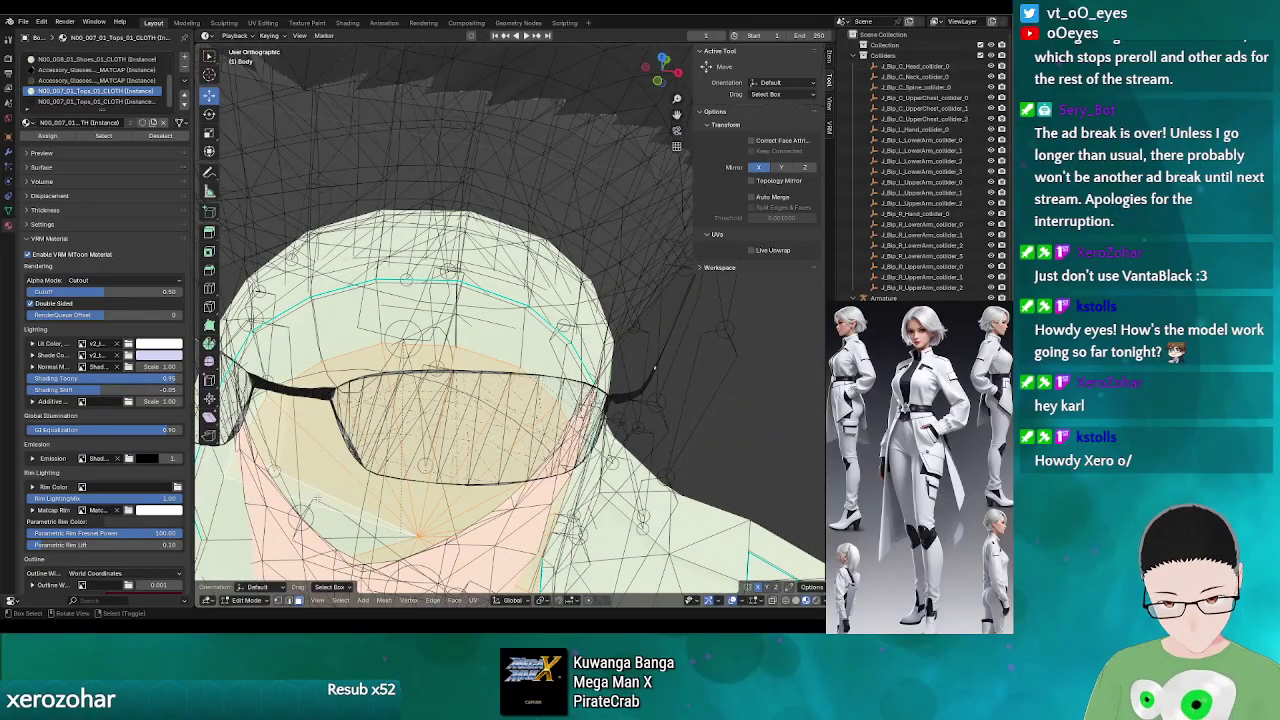
pyautogui.moveTo(654, 368); pyautogui.dragTo(491, 290)
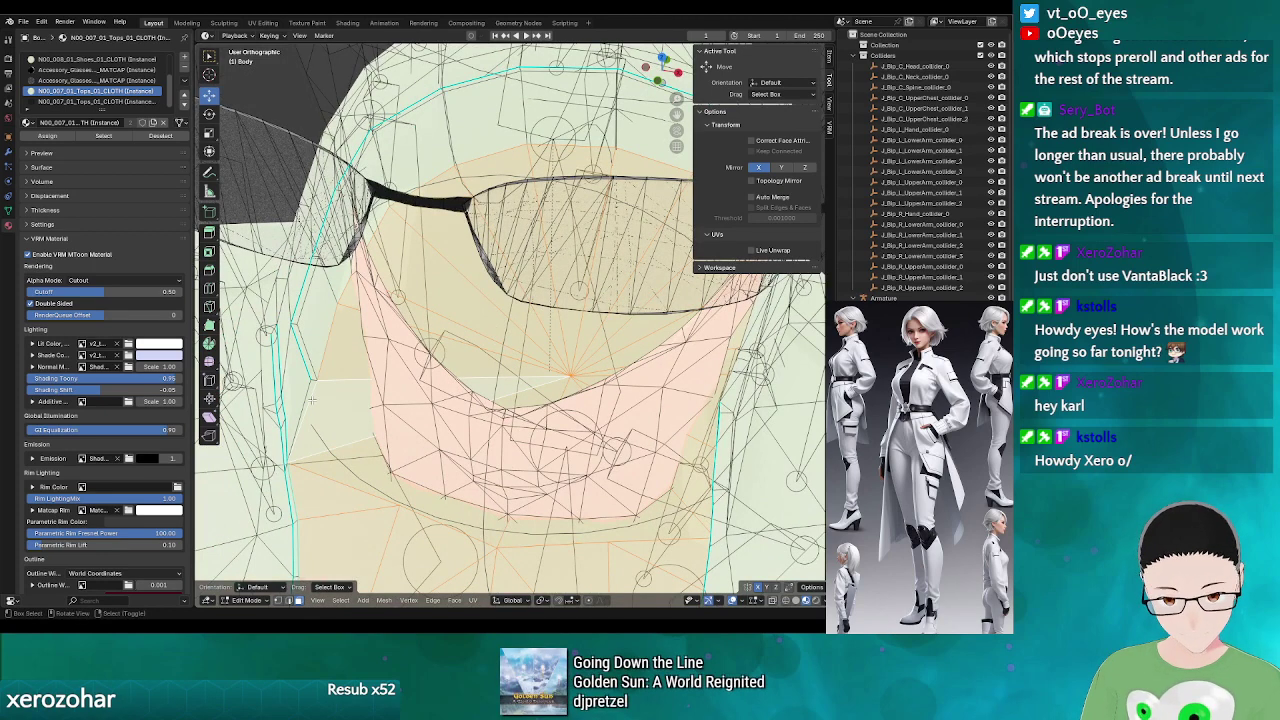
# - Add the narrow faces beside the neck, along the inner side of the collar seam, to the selection
pyautogui.scroll(2, 611, 457)
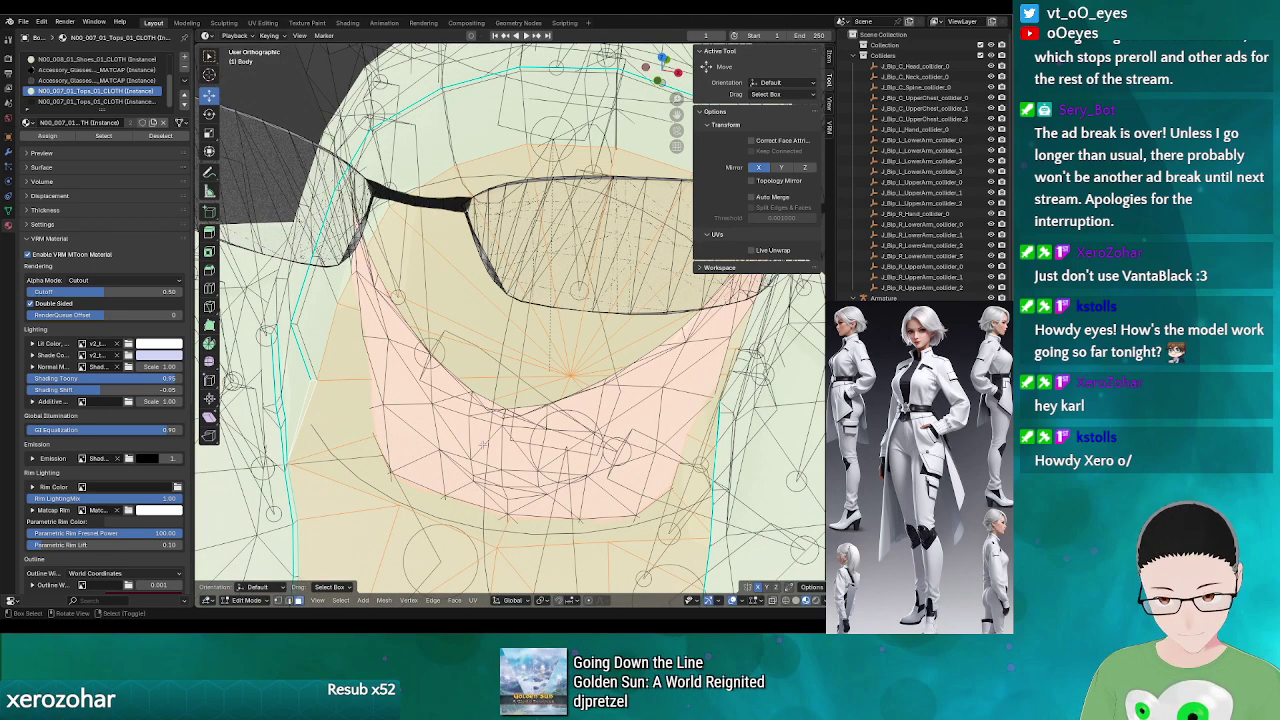
pyautogui.scroll(-2, 611, 457)
pyautogui.scroll(3, 611, 457)
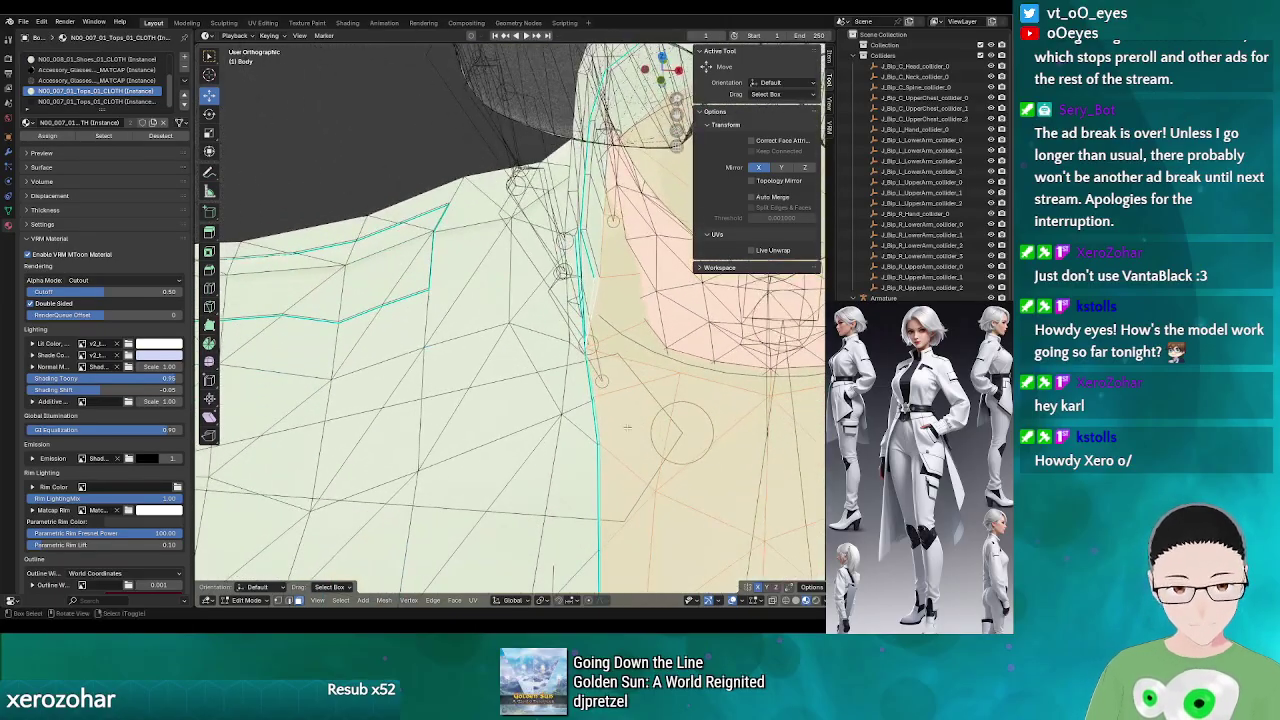
pyautogui.scroll(-2, 645, 283)
pyautogui.scroll(2, 611, 370)
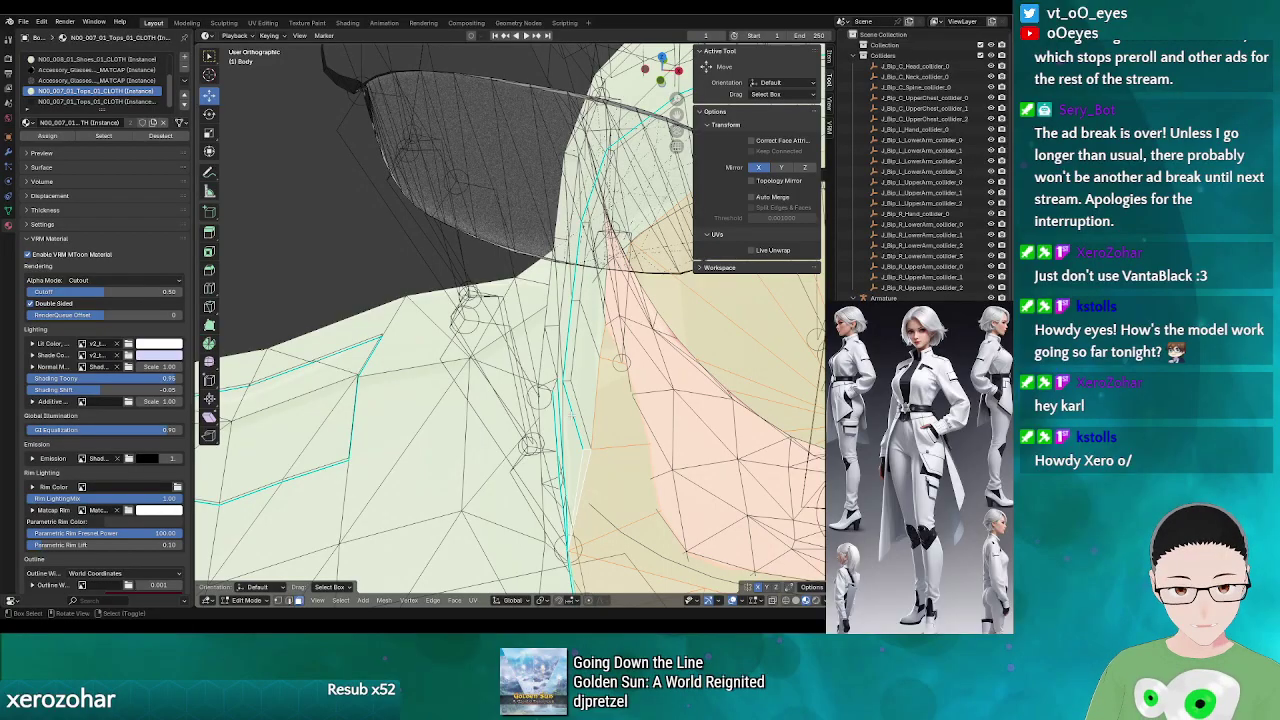
pyautogui.click(573, 412)
pyautogui.click(583, 341)
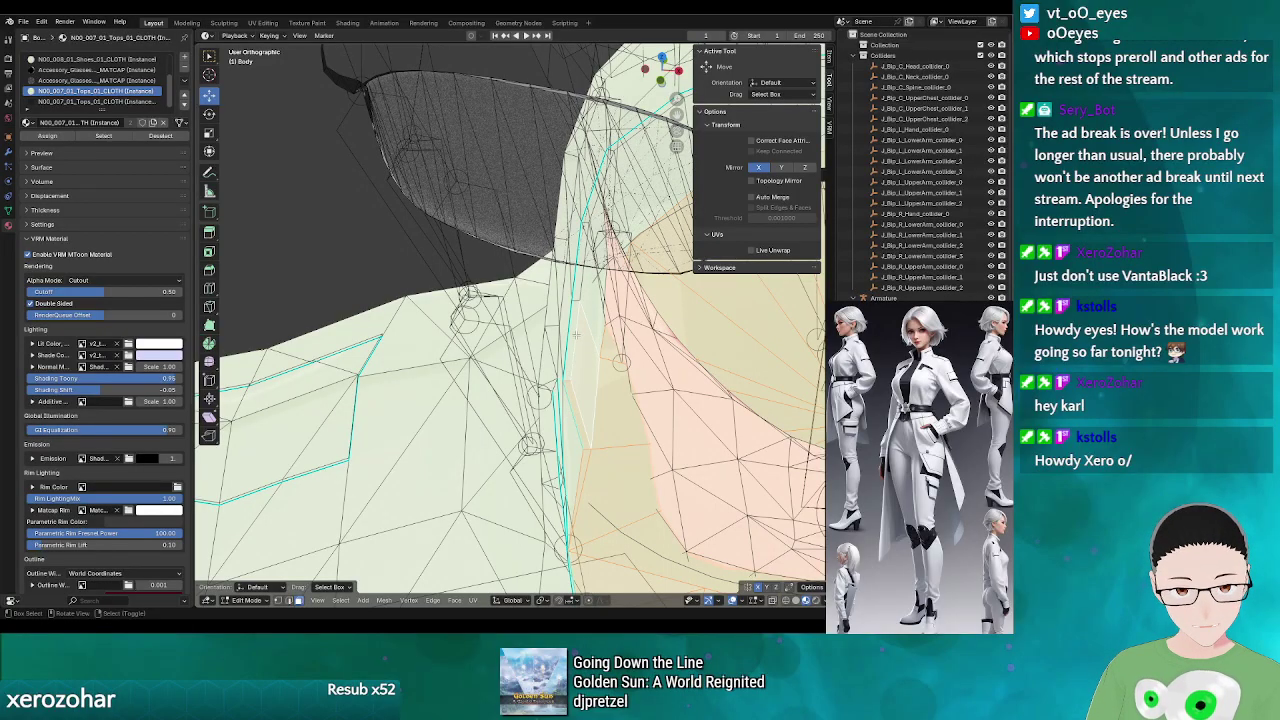
pyautogui.click(575, 335)
pyautogui.click(577, 254)
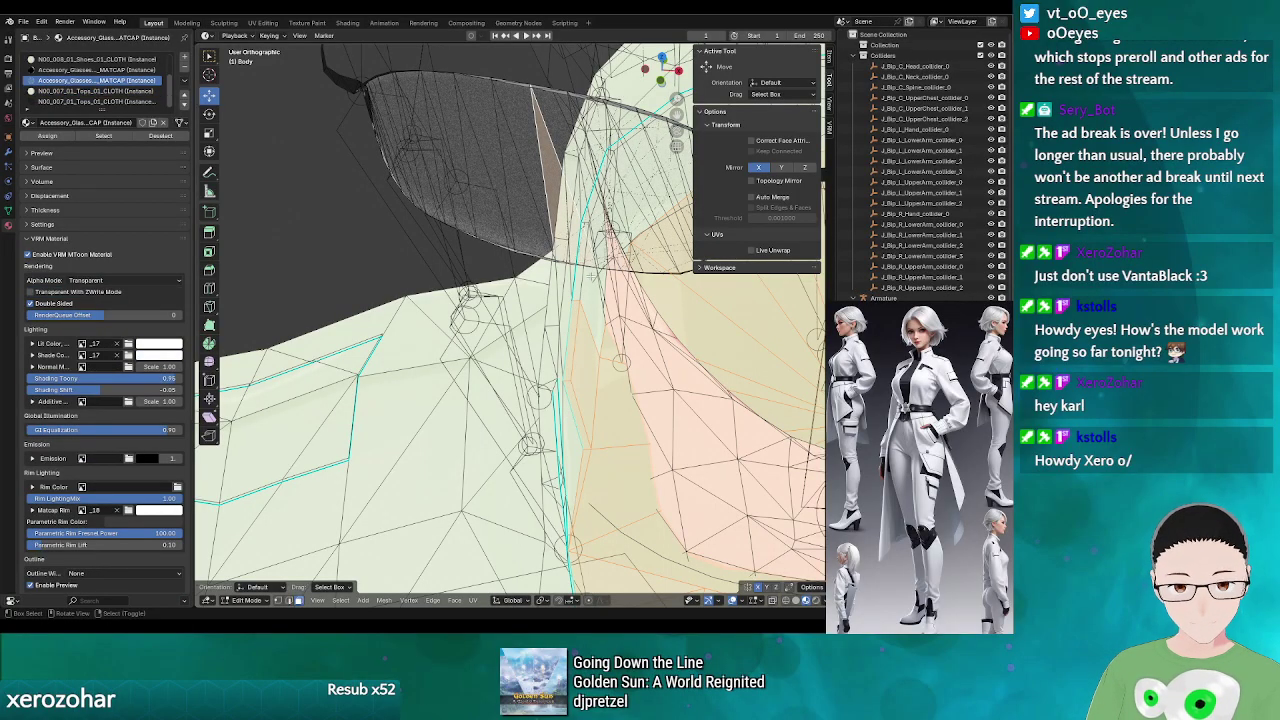
pyautogui.press('ctrl')
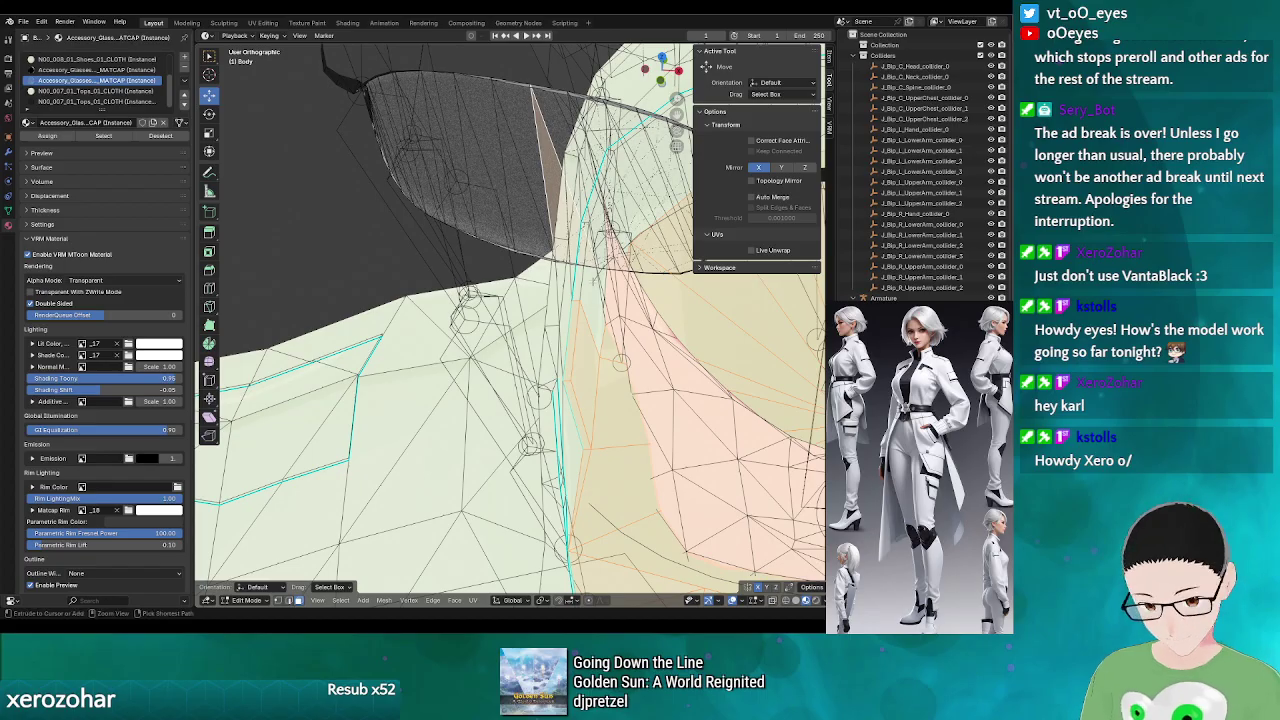
# - Extend the face selection up the collar's inner side, following the seam toward the back of the neck
pyautogui.moveTo(600, 470); pyautogui.dragTo(517, 436)
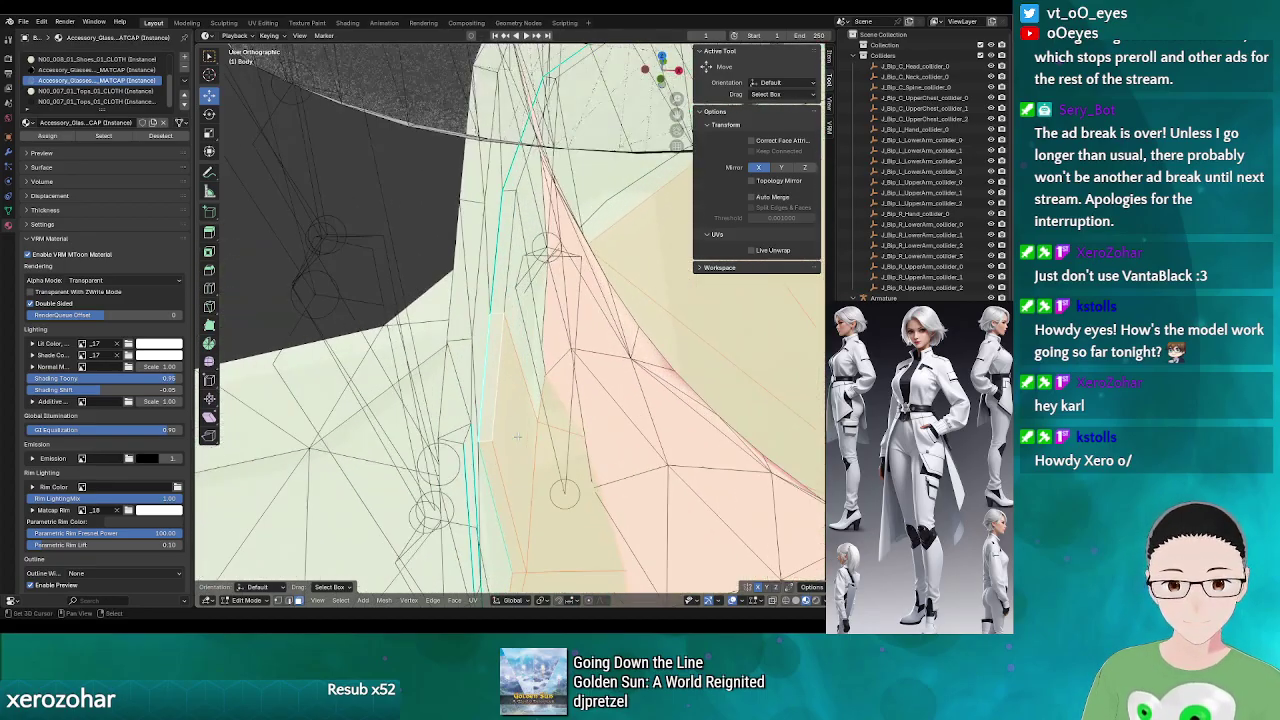
pyautogui.click(503, 272)
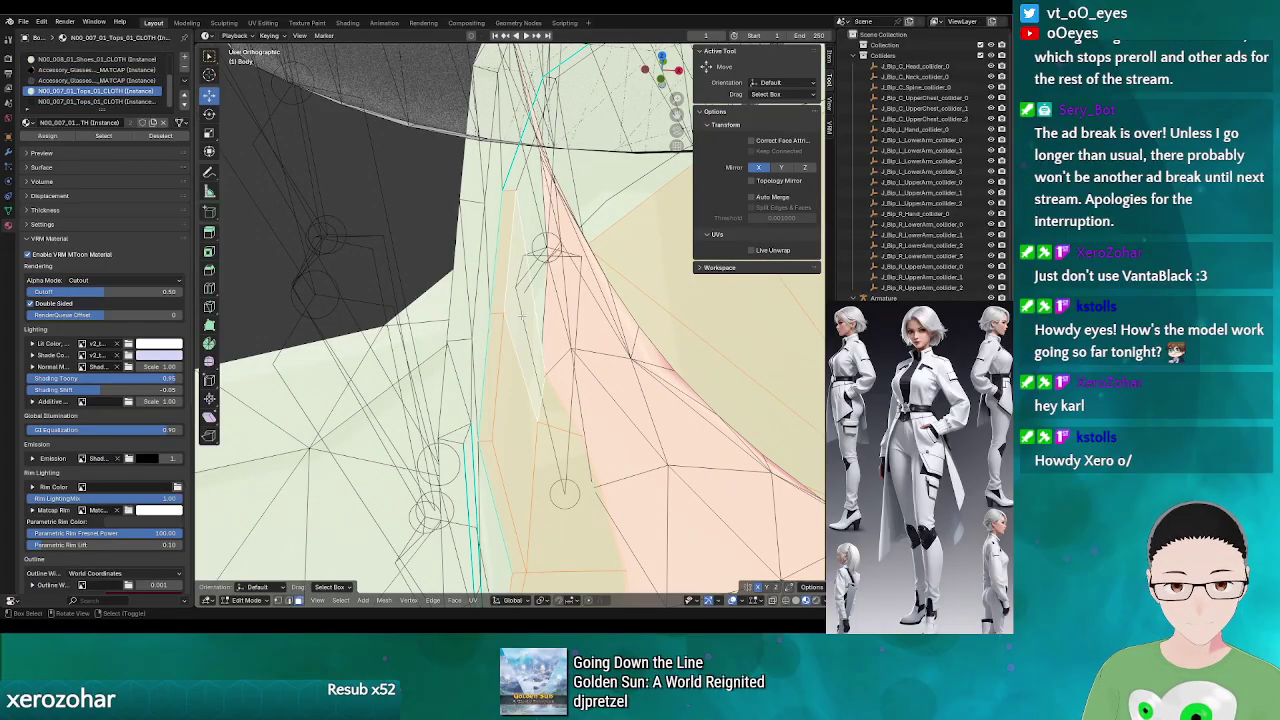
pyautogui.click(522, 171)
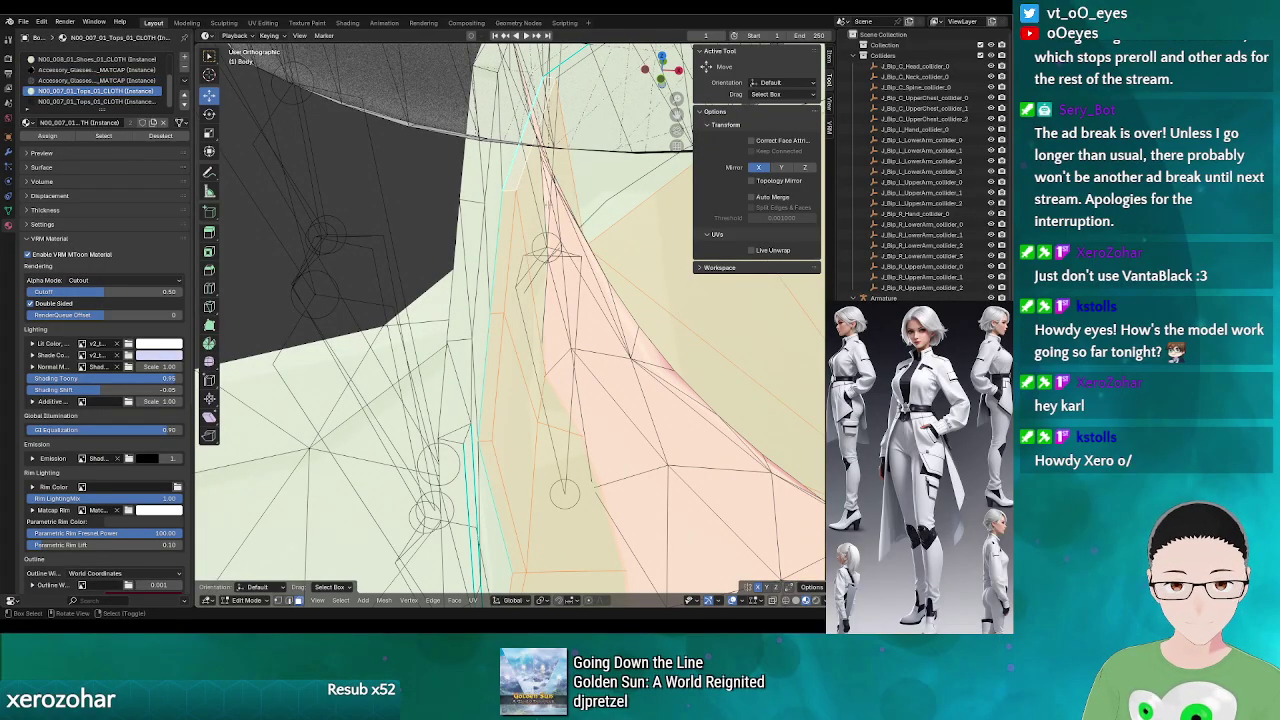
pyautogui.scroll(-6, 521, 171)
pyautogui.moveTo(611, 427); pyautogui.dragTo(541, 257)
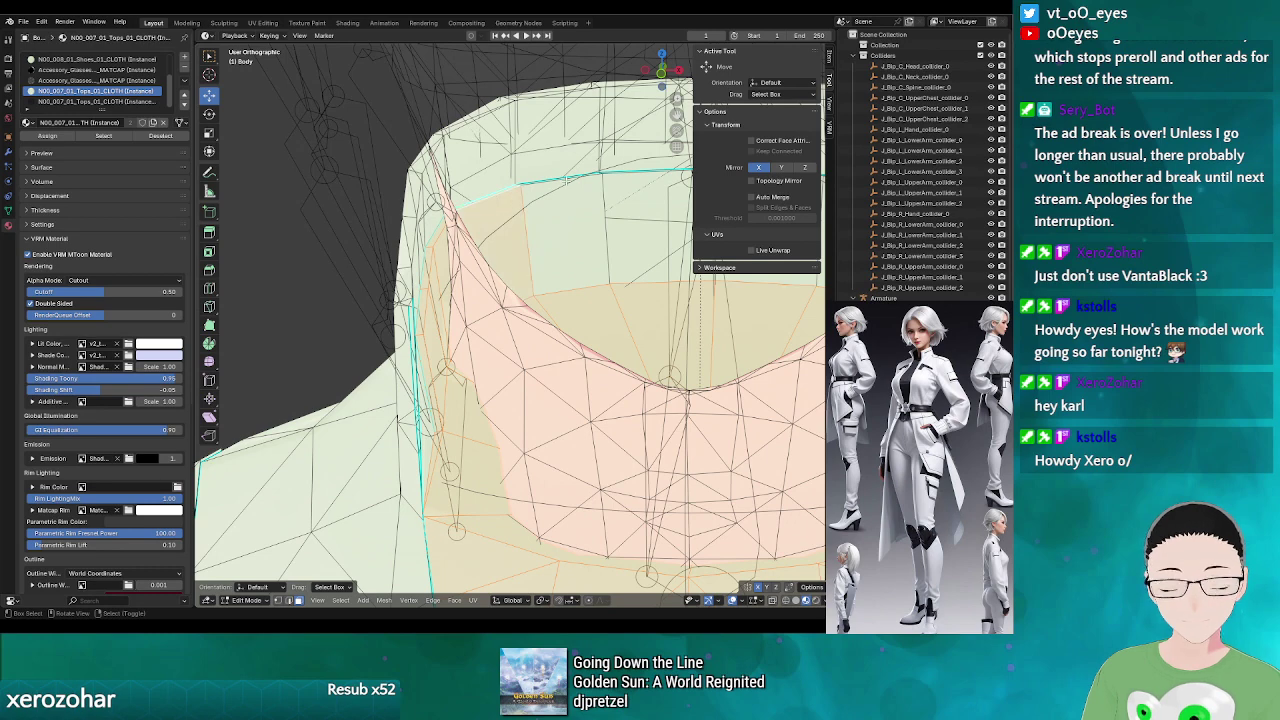
# - Add the inner collar faces below the seam at the back of the neck, up to and across the centre line, to the selection
pyautogui.keyDown('shift'); pyautogui.click(569, 177); pyautogui.keyUp('shift')
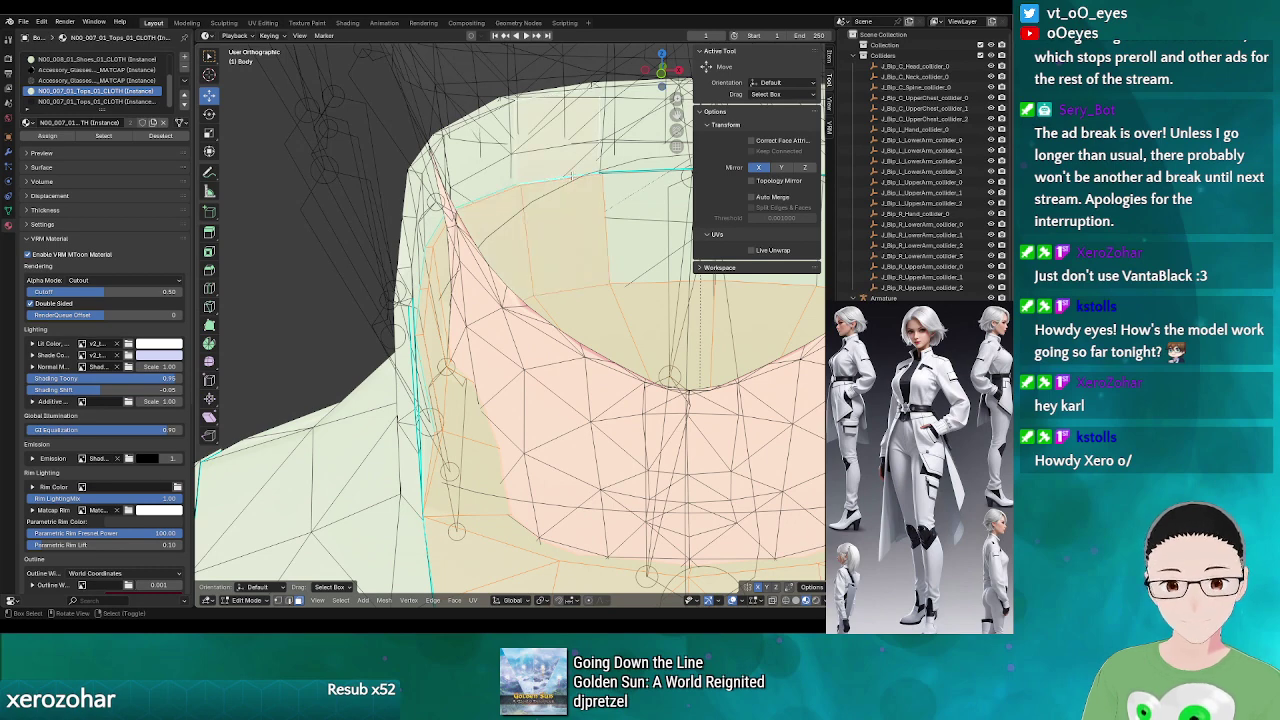
pyautogui.keyDown('shift'); pyautogui.click(581, 180); pyautogui.keyUp('shift')
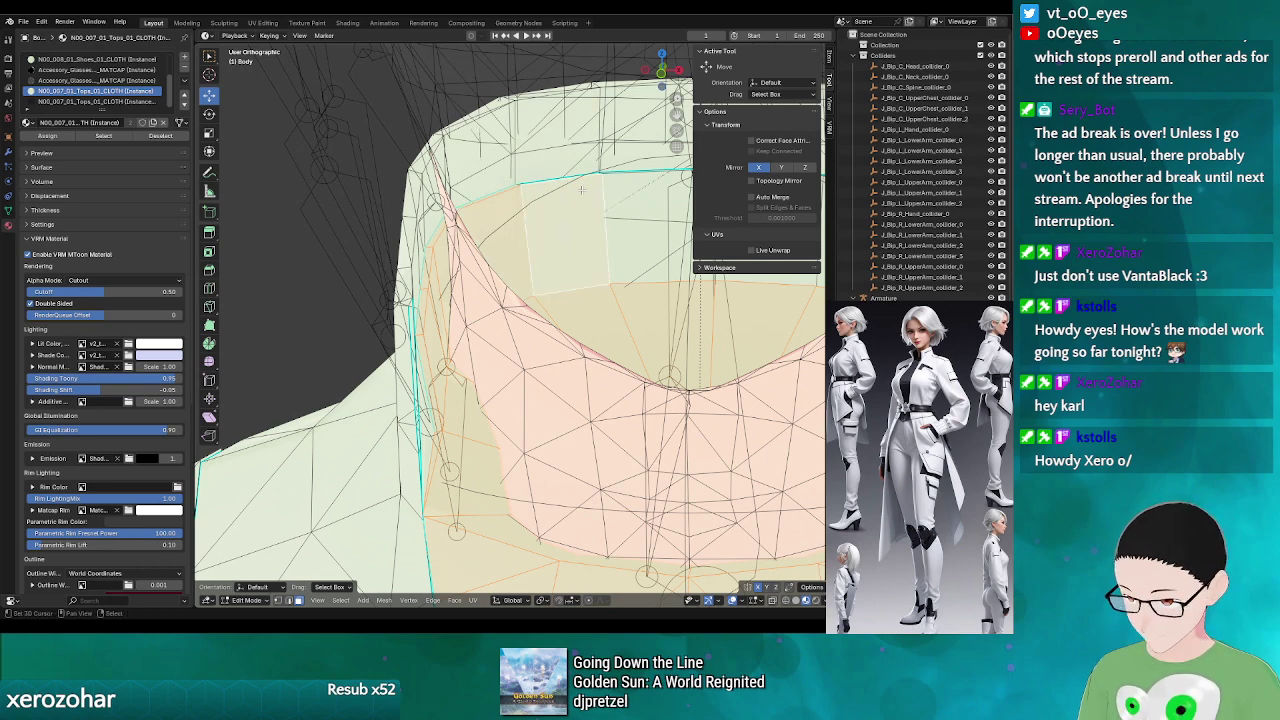
pyautogui.scroll(2, 580, 185)
pyautogui.scroll(-2, 580, 187)
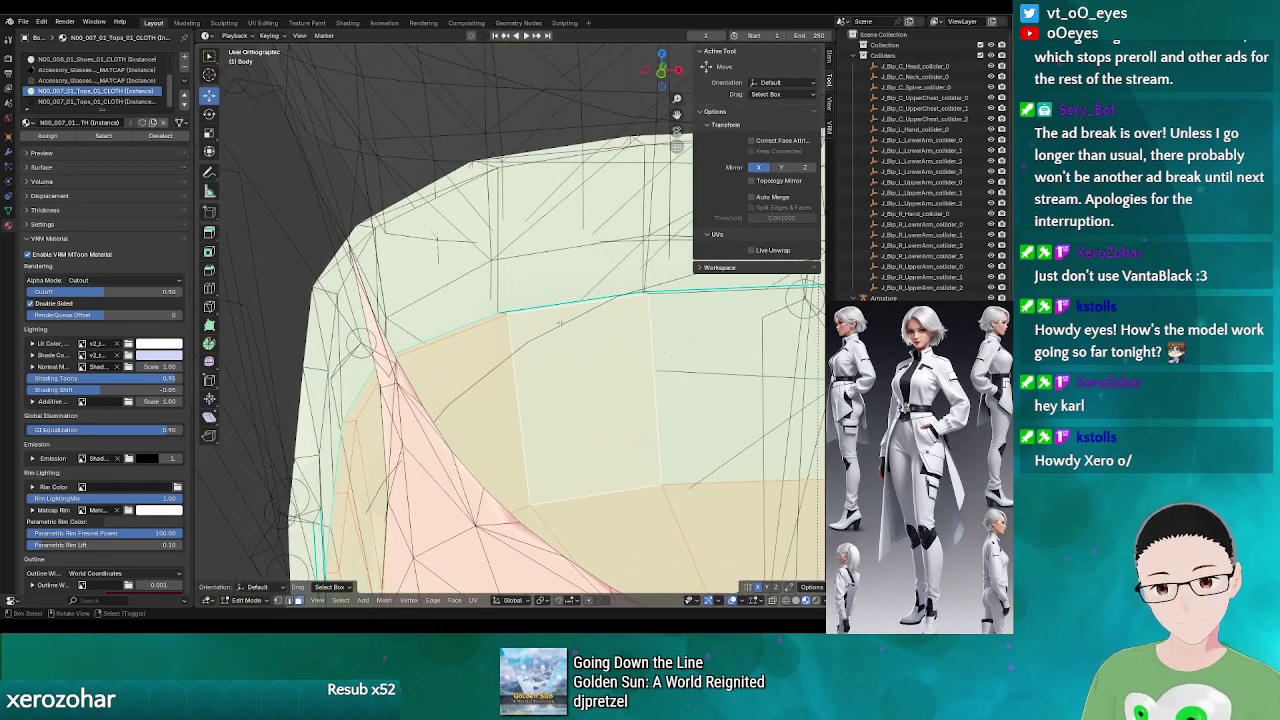
pyautogui.keyDown('shift'); pyautogui.click(569, 302); pyautogui.keyUp('shift')
pyautogui.keyDown('shift'); pyautogui.click(697, 326); pyautogui.keyUp('shift')
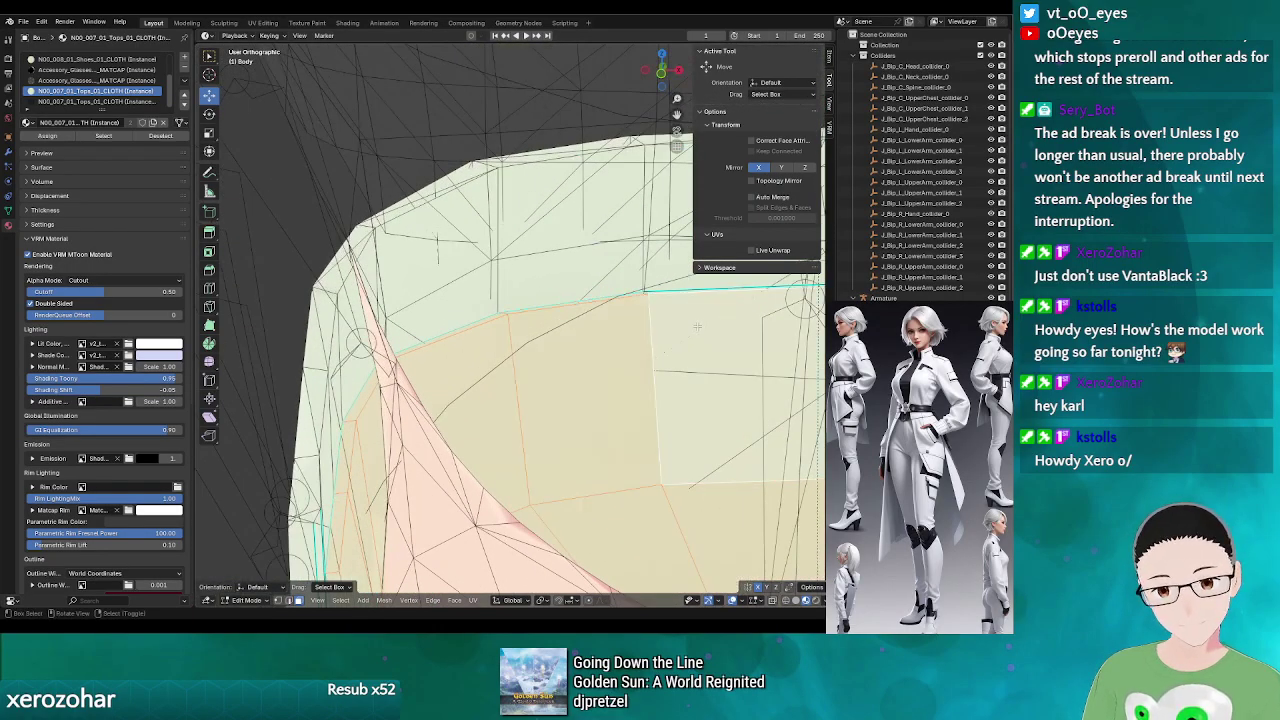
pyautogui.moveTo(664, 352); pyautogui.dragTo(608, 328)
pyautogui.keyDown('shift'); pyautogui.click(610, 327); pyautogui.keyUp('shift')
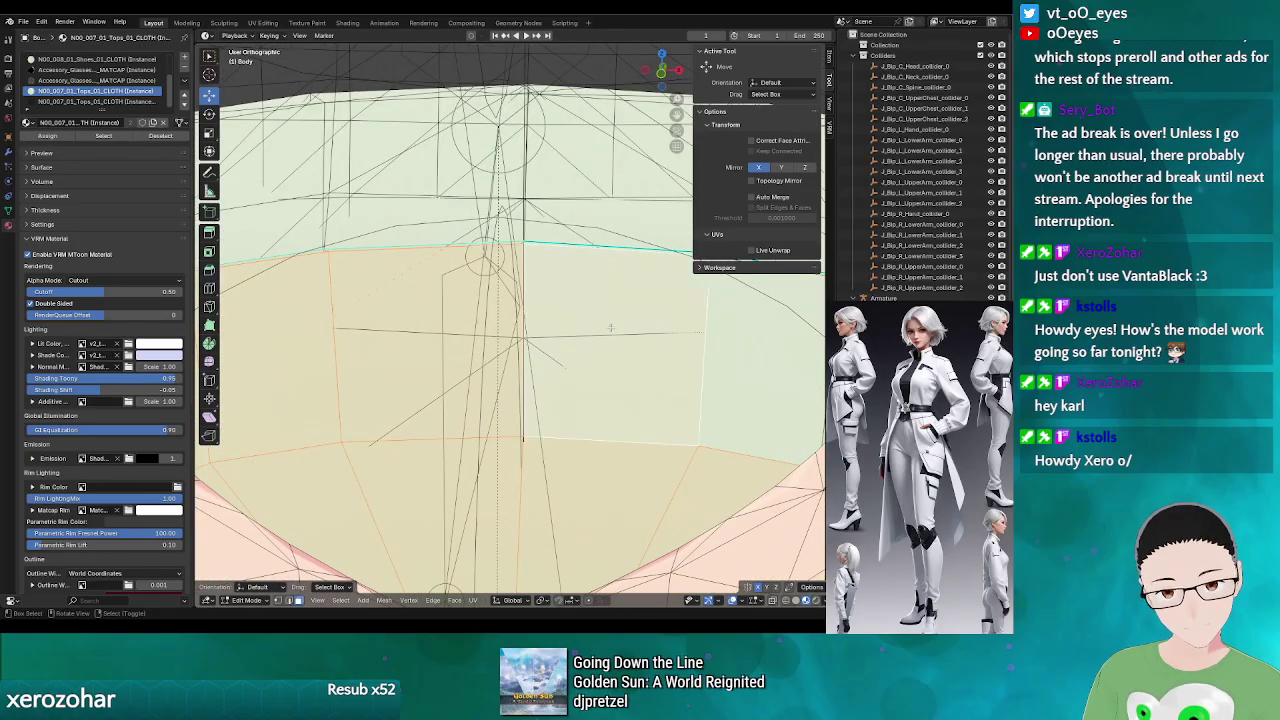
# - Continue the face selection along the back of the inner collar to its opposite corner, staying below the seam
pyautogui.keyDown('shift'); pyautogui.click(636, 254); pyautogui.keyUp('shift')
pyautogui.moveTo(636, 254); pyautogui.dragTo(570, 355)
pyautogui.keyDown('shift'); pyautogui.click(570, 355); pyautogui.keyUp('shift')
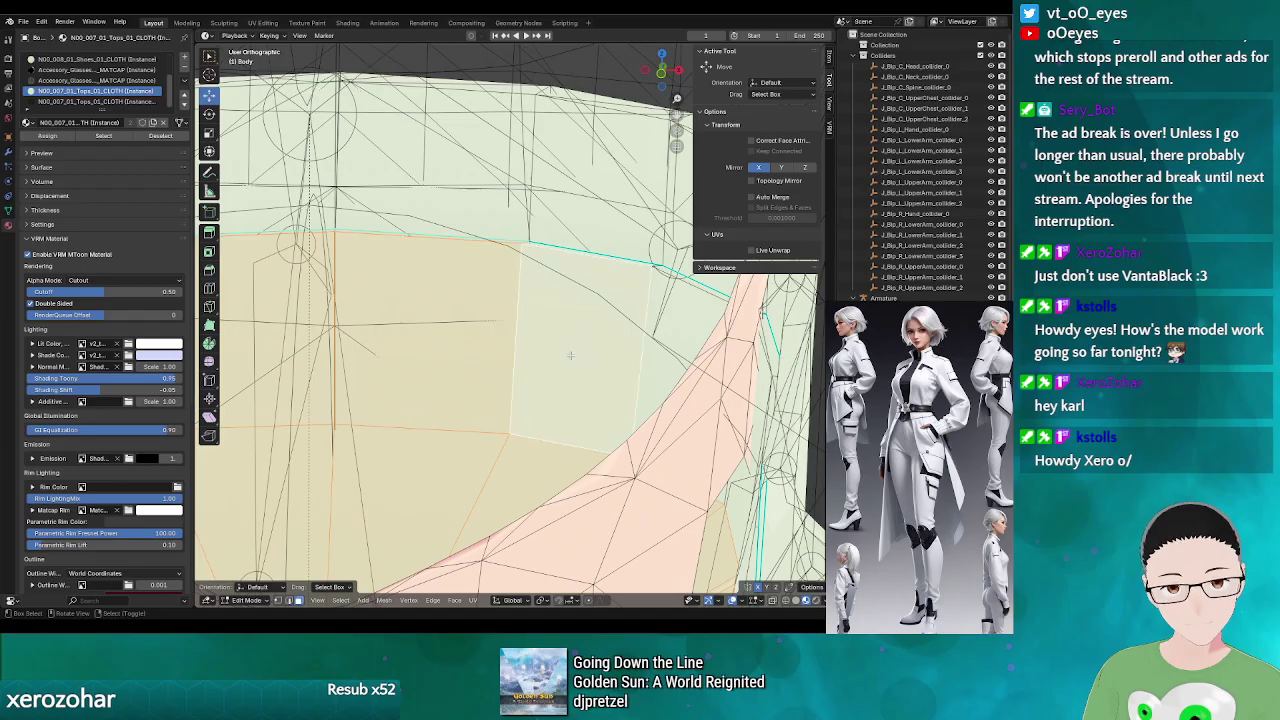
pyautogui.keyDown('shift'); pyautogui.click(601, 257); pyautogui.keyUp('shift')
pyautogui.keyDown('shift'); pyautogui.click(662, 345); pyautogui.keyUp('shift')
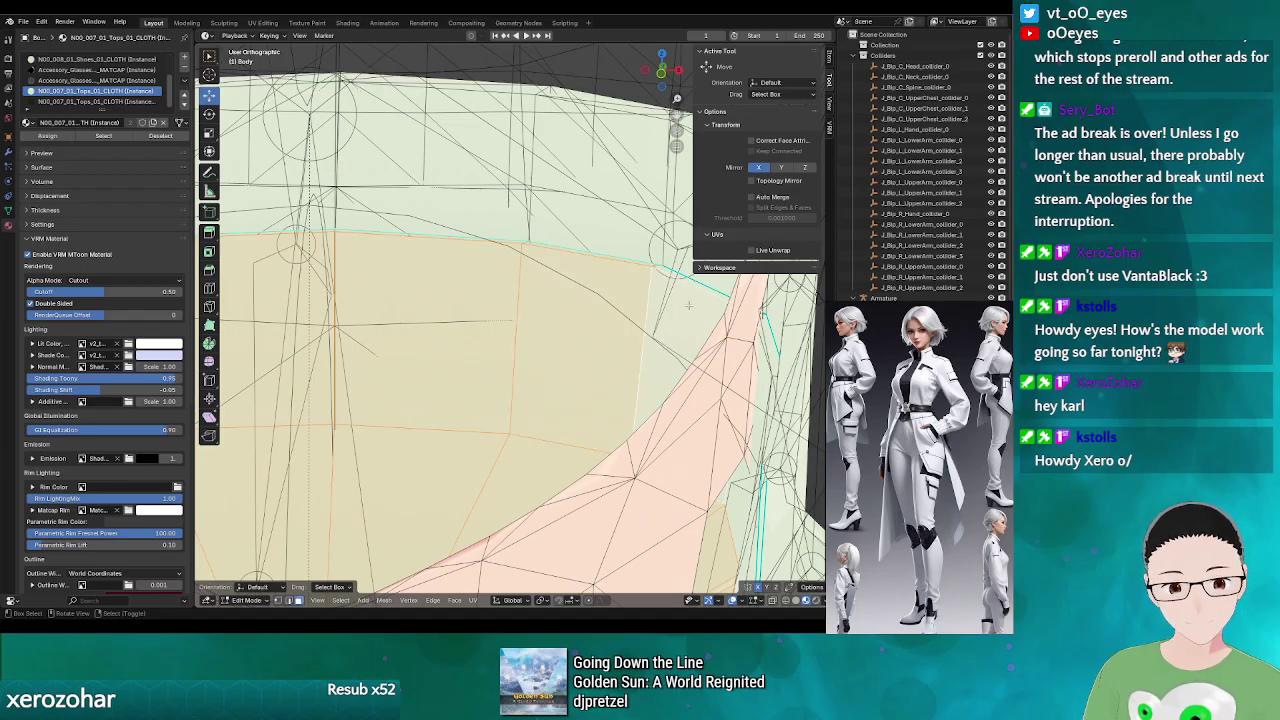
pyautogui.keyDown('shift'); pyautogui.click(693, 287); pyautogui.keyUp('shift')
pyautogui.keyDown('shift'); pyautogui.click(700, 316); pyautogui.keyUp('shift')
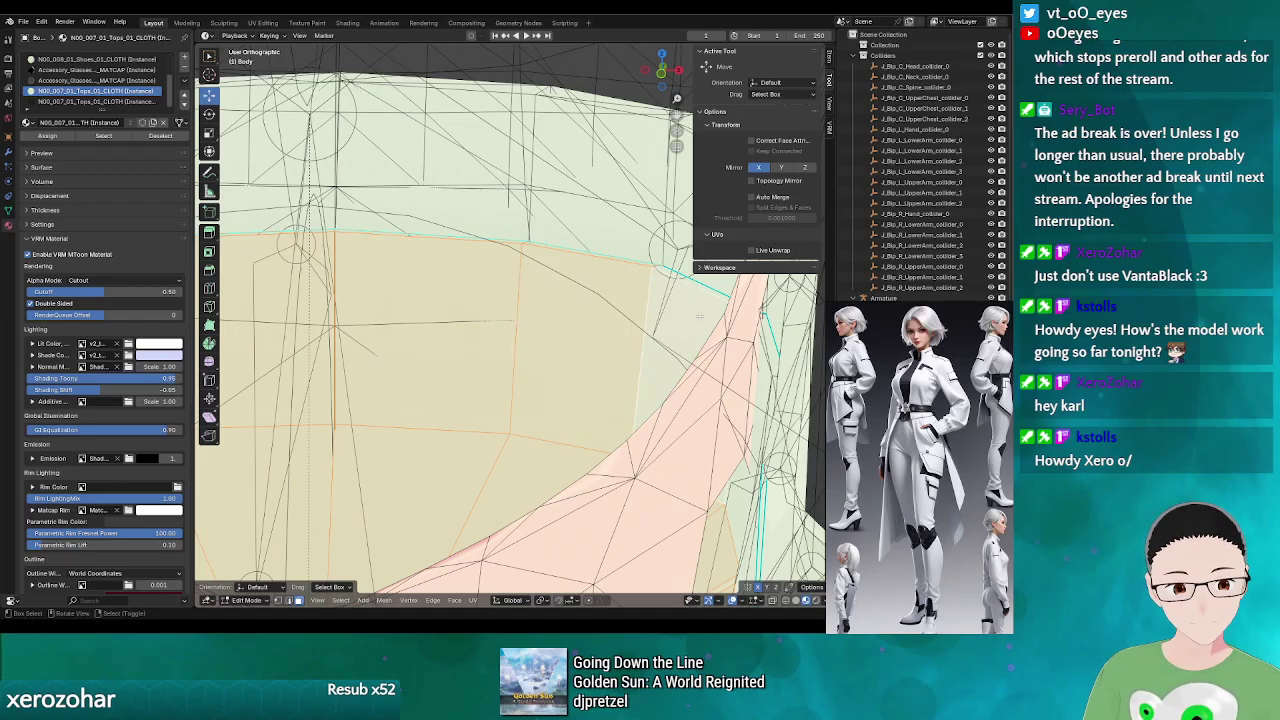
pyautogui.keyDown('shift'); pyautogui.click(706, 294); pyautogui.keyUp('shift')
# - Add the remaining narrow faces inside the collar seam on the opposite side of the neck to the selection
pyautogui.moveTo(693, 317); pyautogui.dragTo(445, 237)
pyautogui.scroll(2, 362, 323)
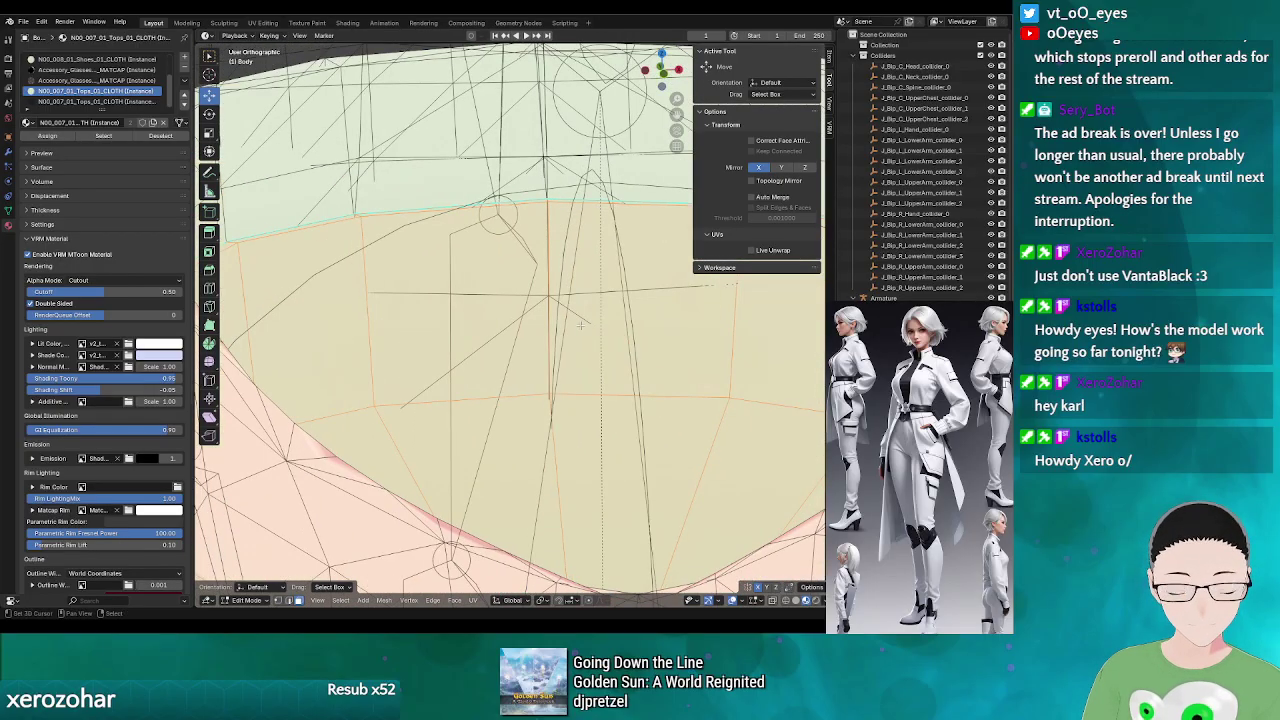
pyautogui.scroll(3, 362, 323)
pyautogui.moveTo(218, 245); pyautogui.dragTo(347, 212)
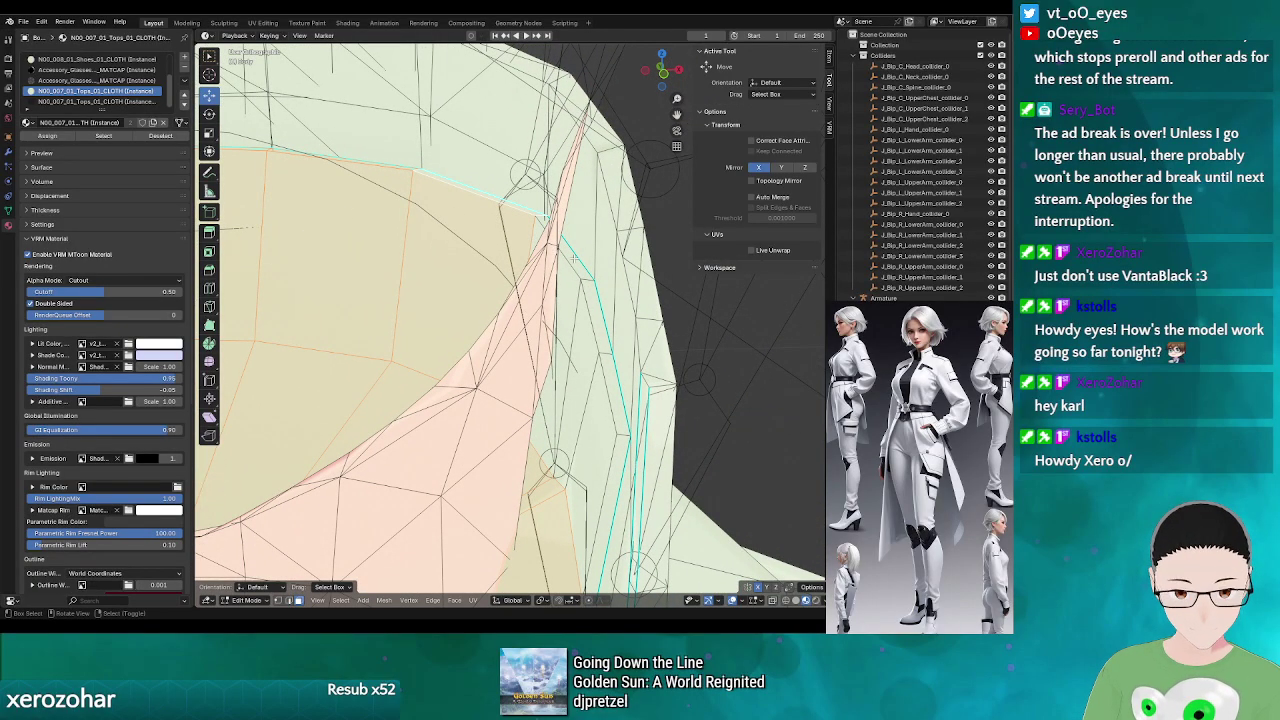
pyautogui.keyDown('shift'); pyautogui.click(565, 297); pyautogui.keyUp('shift')
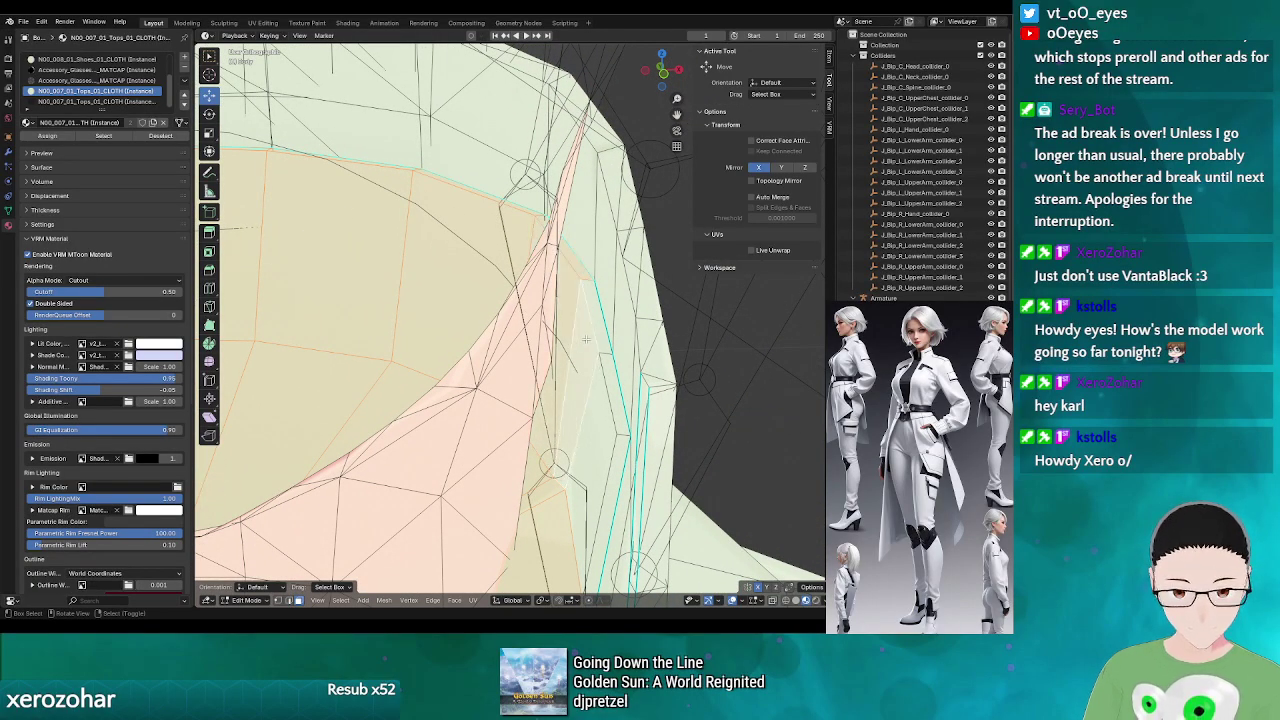
pyautogui.keyDown('shift'); pyautogui.click(595, 327); pyautogui.keyUp('shift')
pyautogui.moveTo(551, 357); pyautogui.dragTo(535, 415)
pyautogui.moveTo(680, 395); pyautogui.dragTo(491, 323)
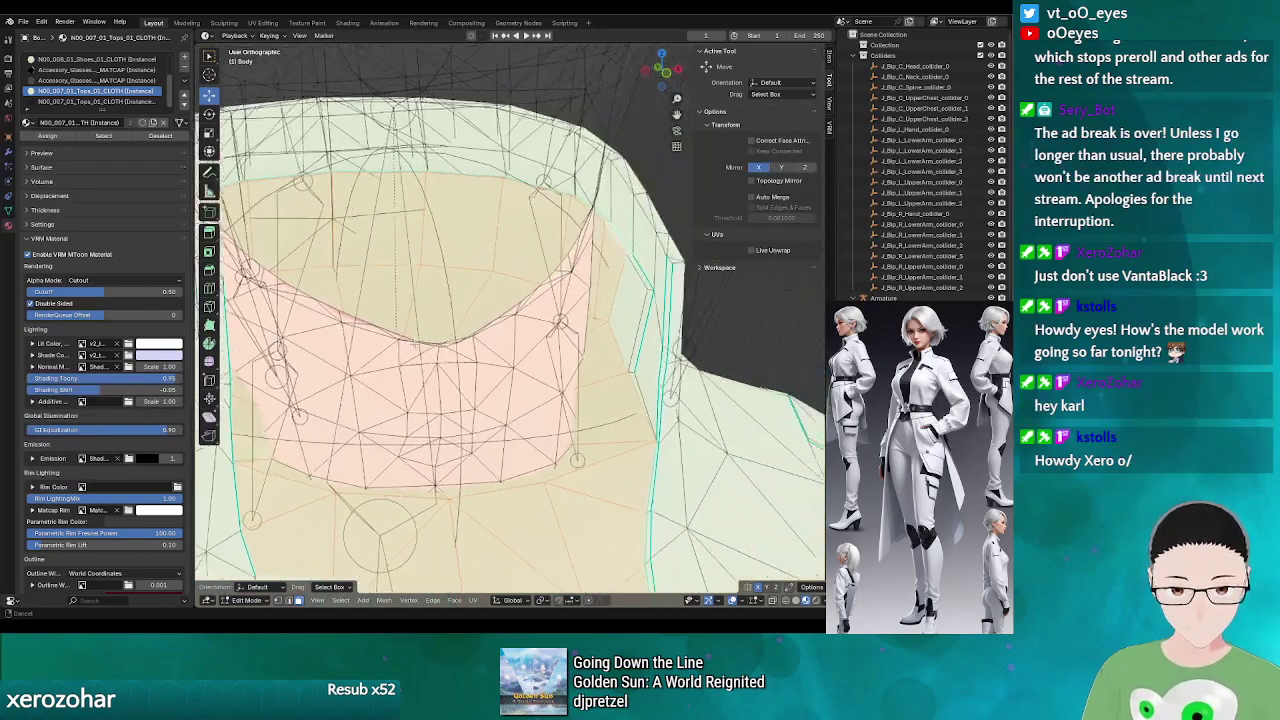
pyautogui.scroll(4, 491, 323)
pyautogui.keyDown('shift'); pyautogui.click(616, 296); pyautogui.keyUp('shift')
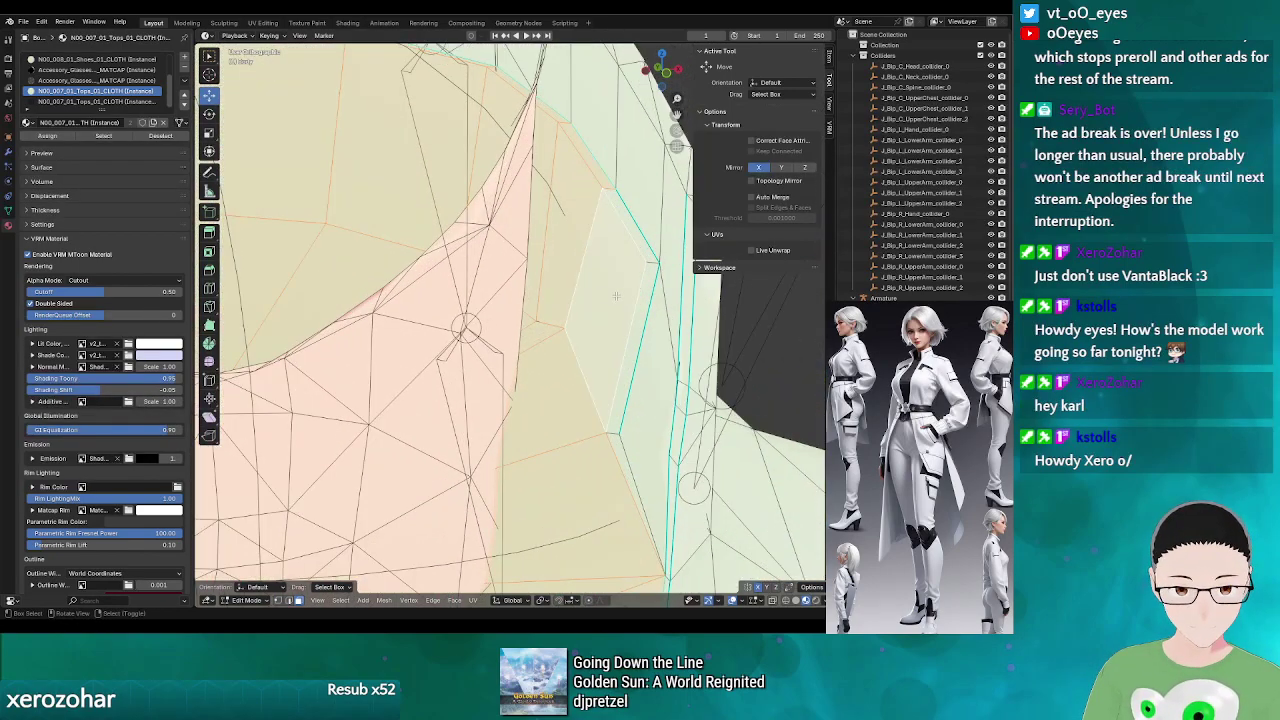
pyautogui.keyDown('shift'); pyautogui.click(643, 300); pyautogui.keyUp('shift')
pyautogui.keyDown('shift'); pyautogui.click(641, 241); pyautogui.keyUp('shift')
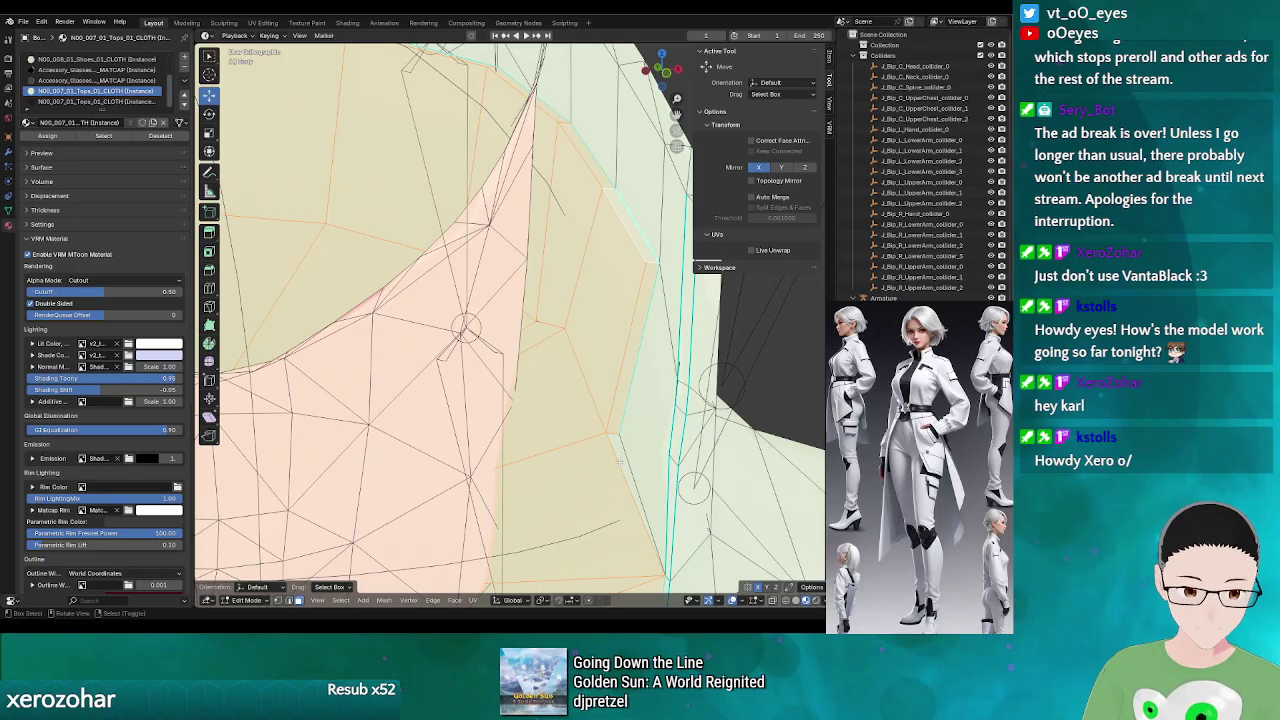
# - Assign the duplicated Tops material, N00_007_01_Tops_01_CLOTH (Instance).001, to the selected torso and inner collar faces, and return to Object Mode
pyautogui.scroll(-8, 619, 460)
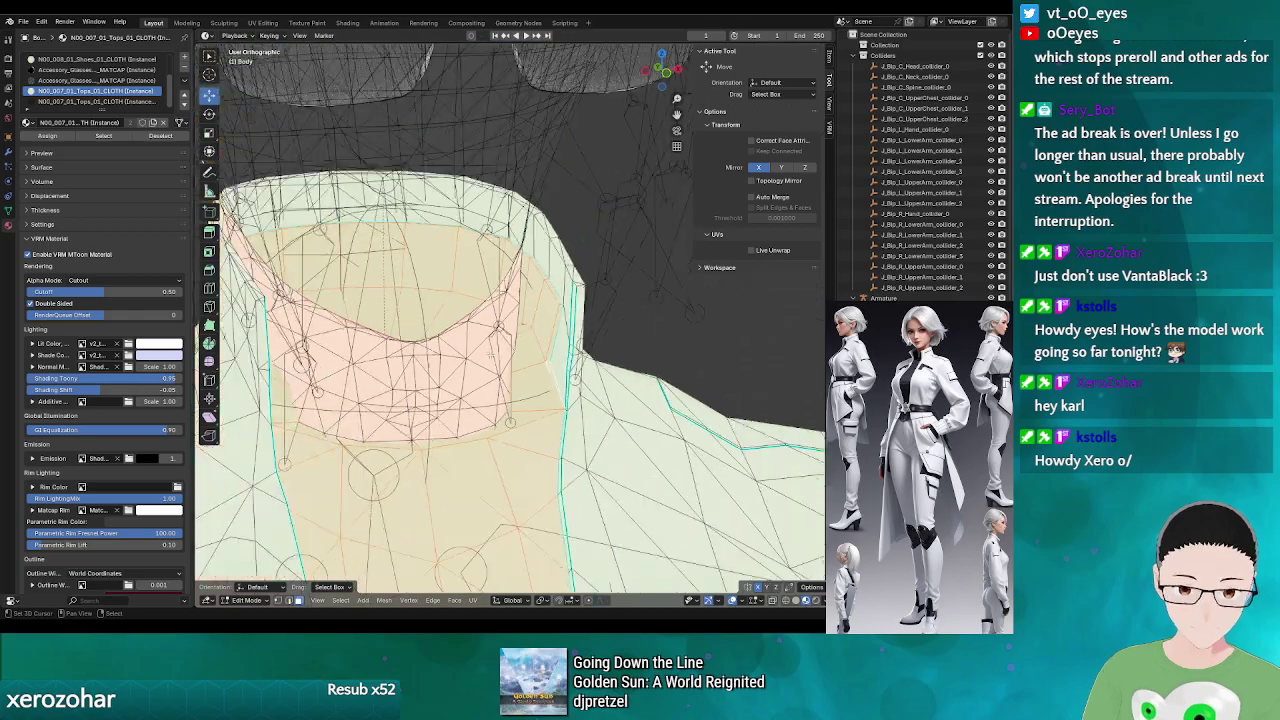
pyautogui.scroll(4, 476, 562)
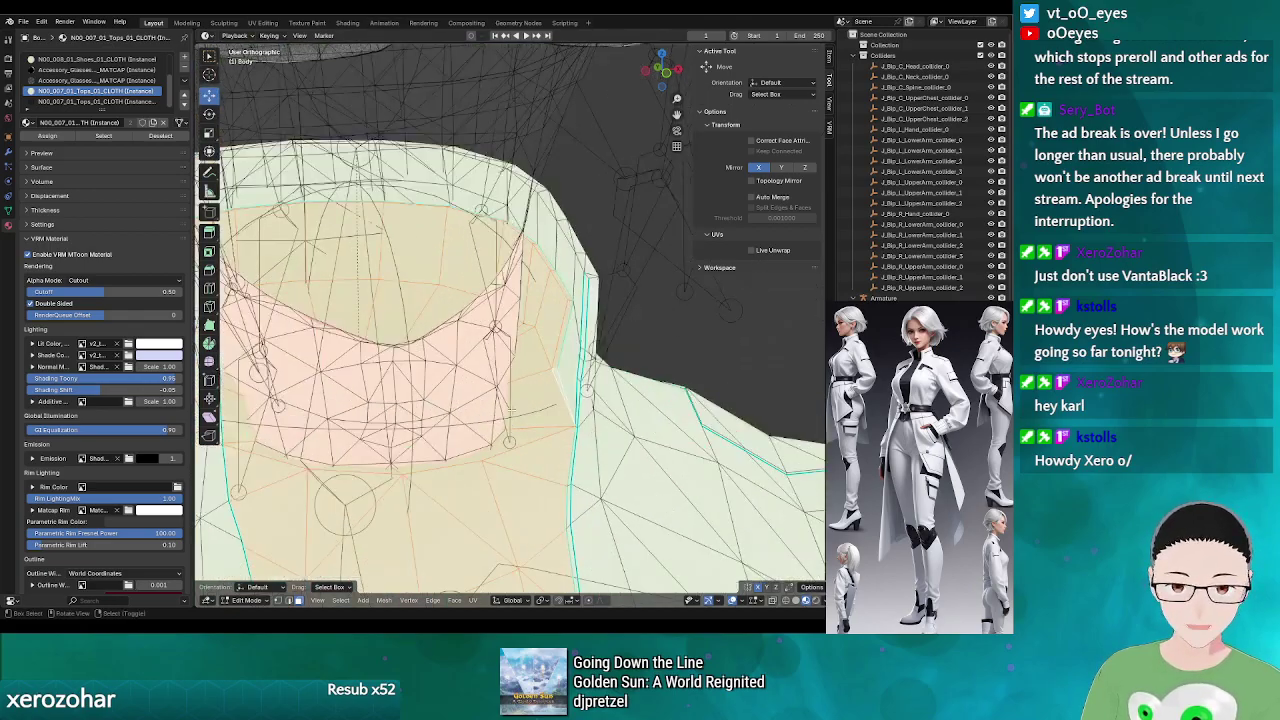
pyautogui.moveTo(511, 409); pyautogui.dragTo(497, 415)
pyautogui.moveTo(256, 268); pyautogui.dragTo(705, 321)
pyautogui.scroll(2, 567, 477)
pyautogui.scroll(-3, 530, 455)
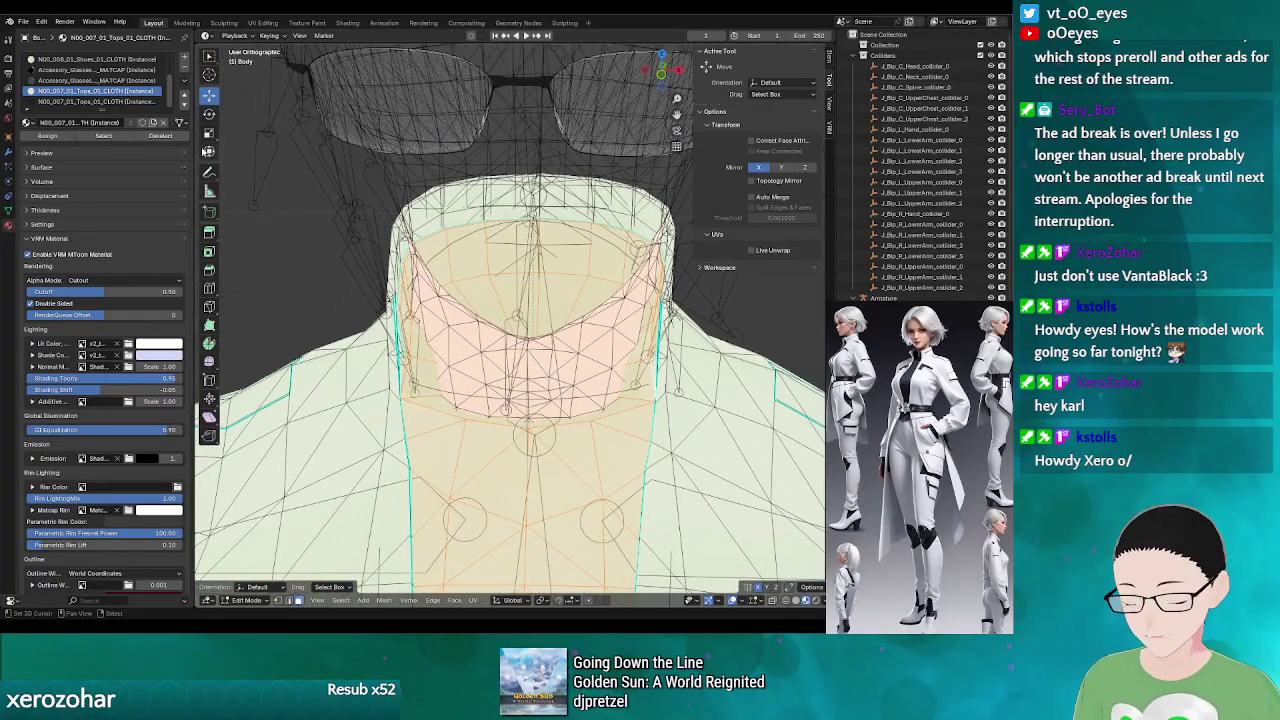
pyautogui.click(73, 101)
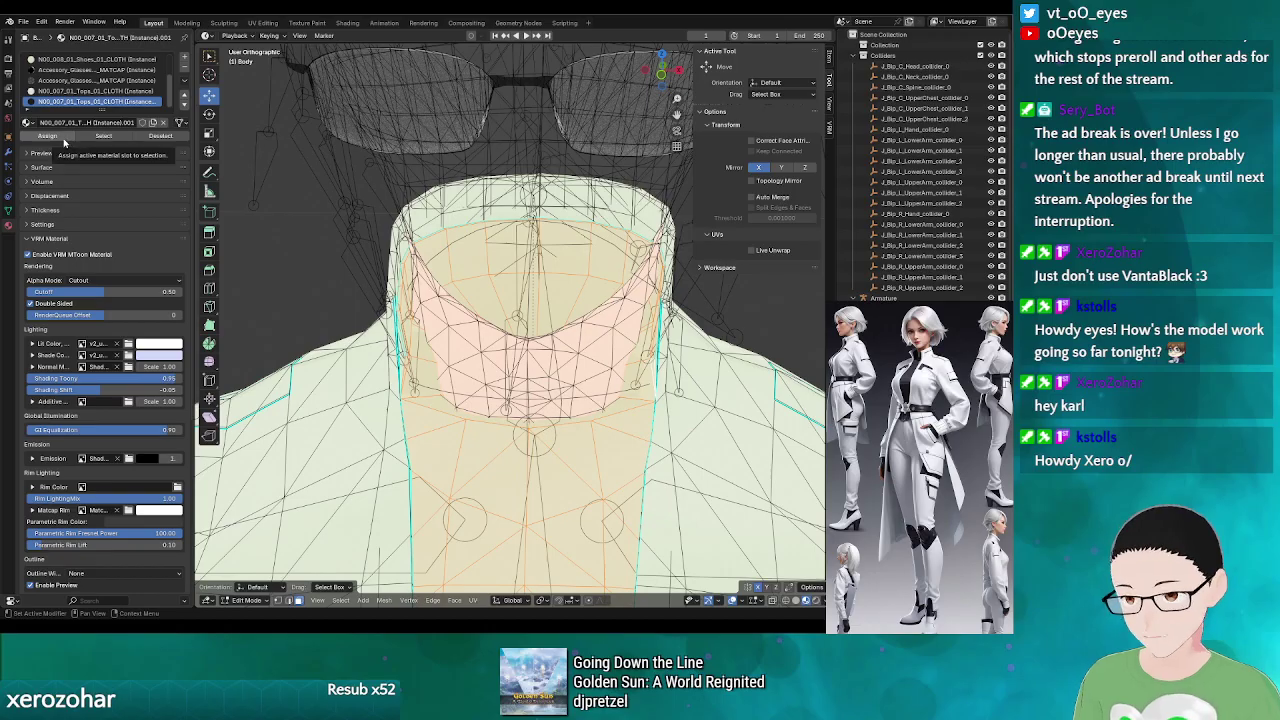
pyautogui.click(61, 140)
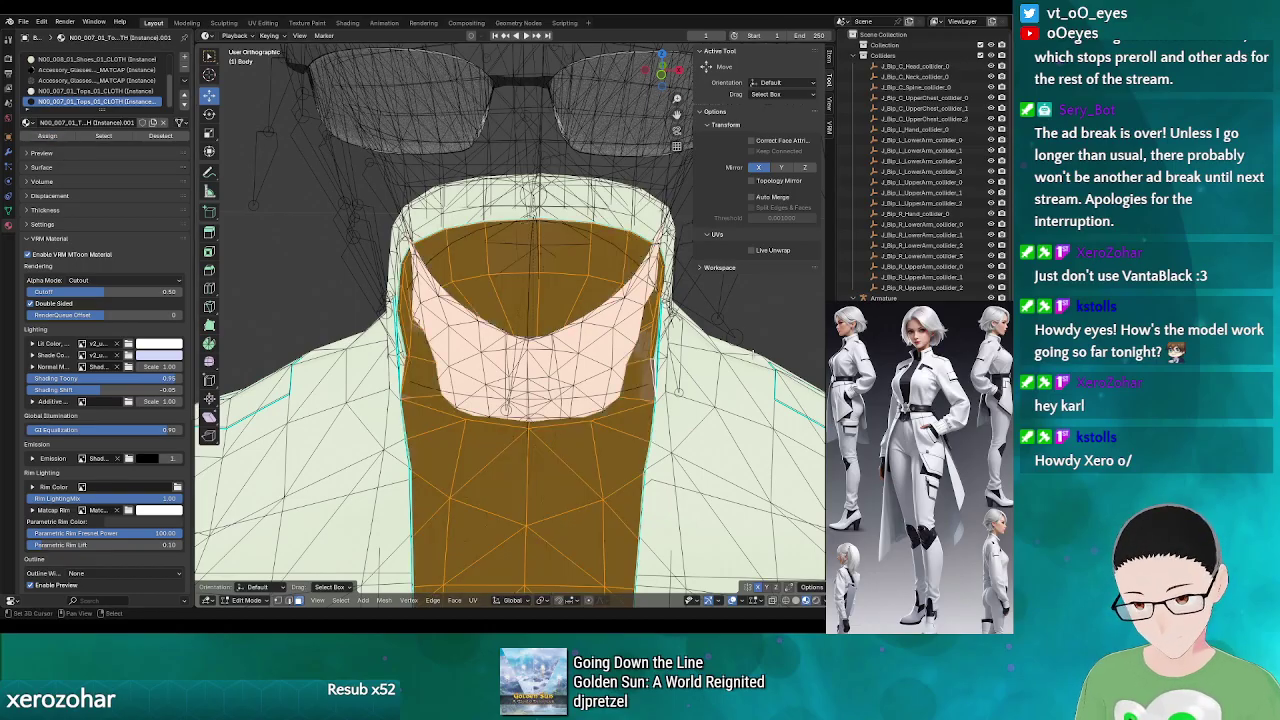
pyautogui.press('Tab')
pyautogui.scroll(-8, 700, 365)
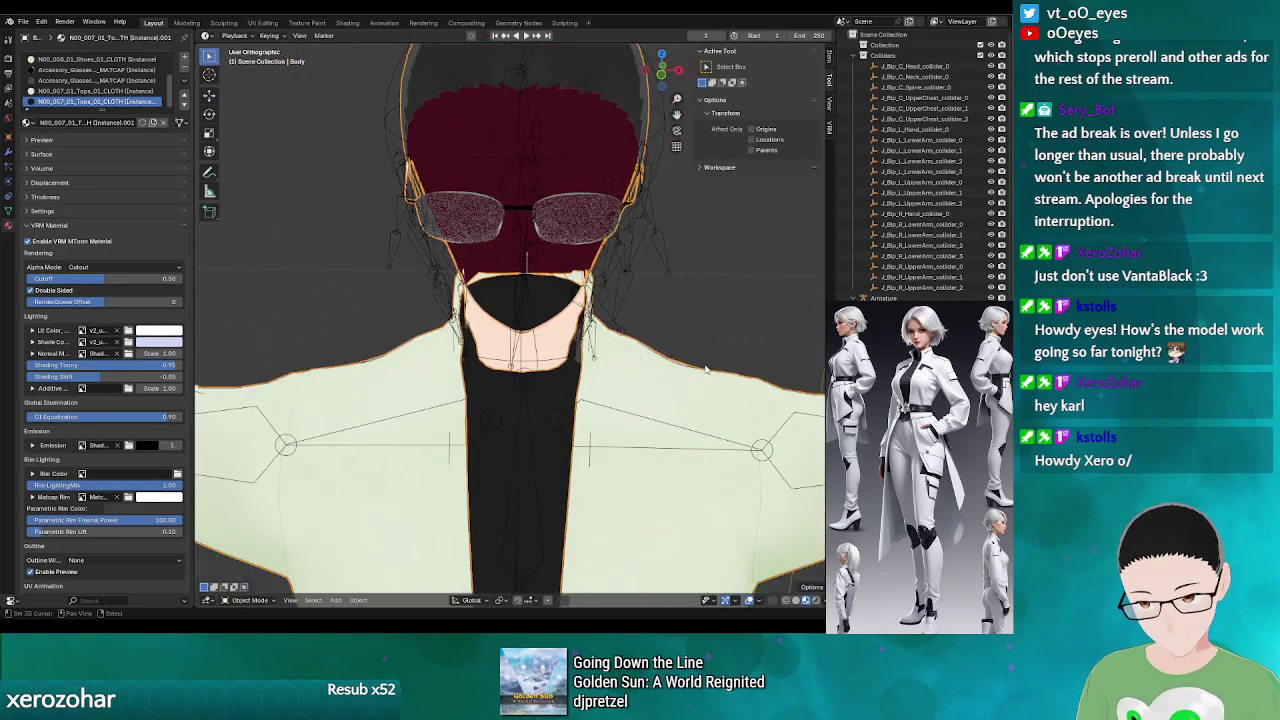
# - Bring the face and hair meshes back into view and inspect the undershirt strip and collar on the full model
pyautogui.scroll(-3, 656, 378)
pyautogui.moveTo(620, 378); pyautogui.dragTo(663, 297)
pyautogui.scroll(6, 565, 379)
pyautogui.scroll(5, 662, 297)
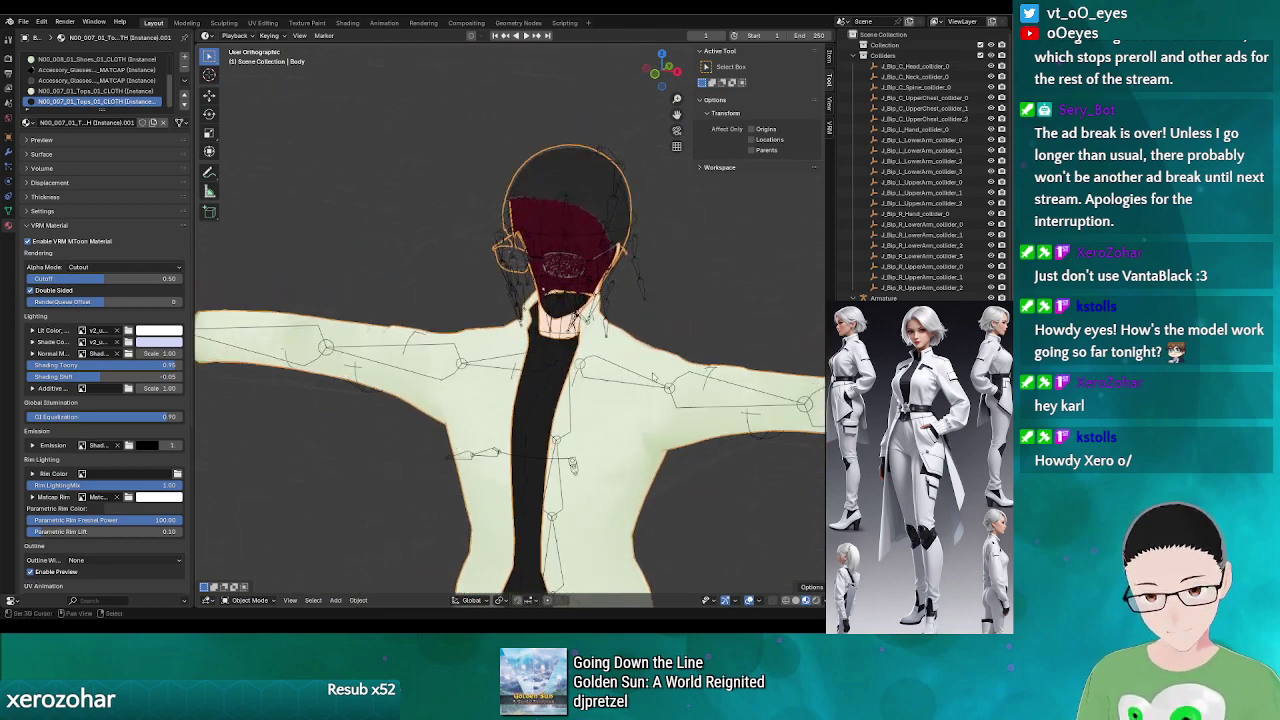
pyautogui.scroll(1, 645, 386)
pyautogui.moveTo(690, 419); pyautogui.dragTo(650, 317)
pyautogui.scroll(-1, 650, 317)
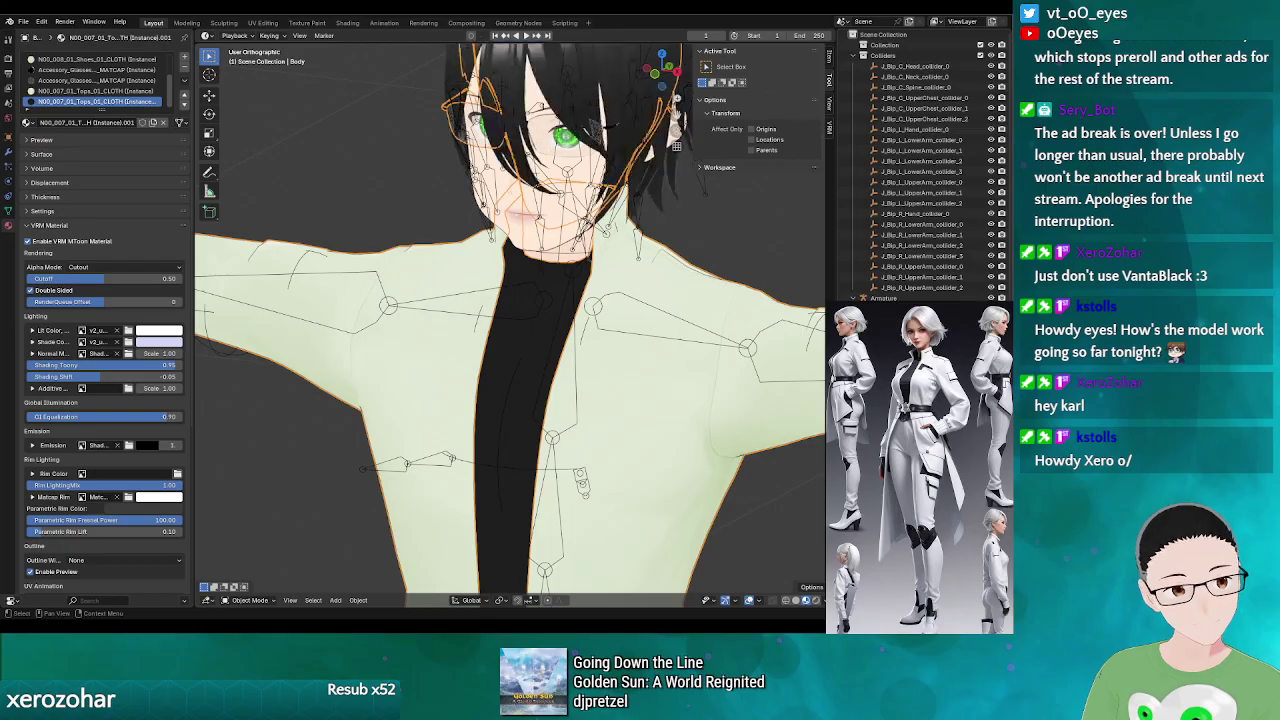
pyautogui.scroll(-2, 624, 376)
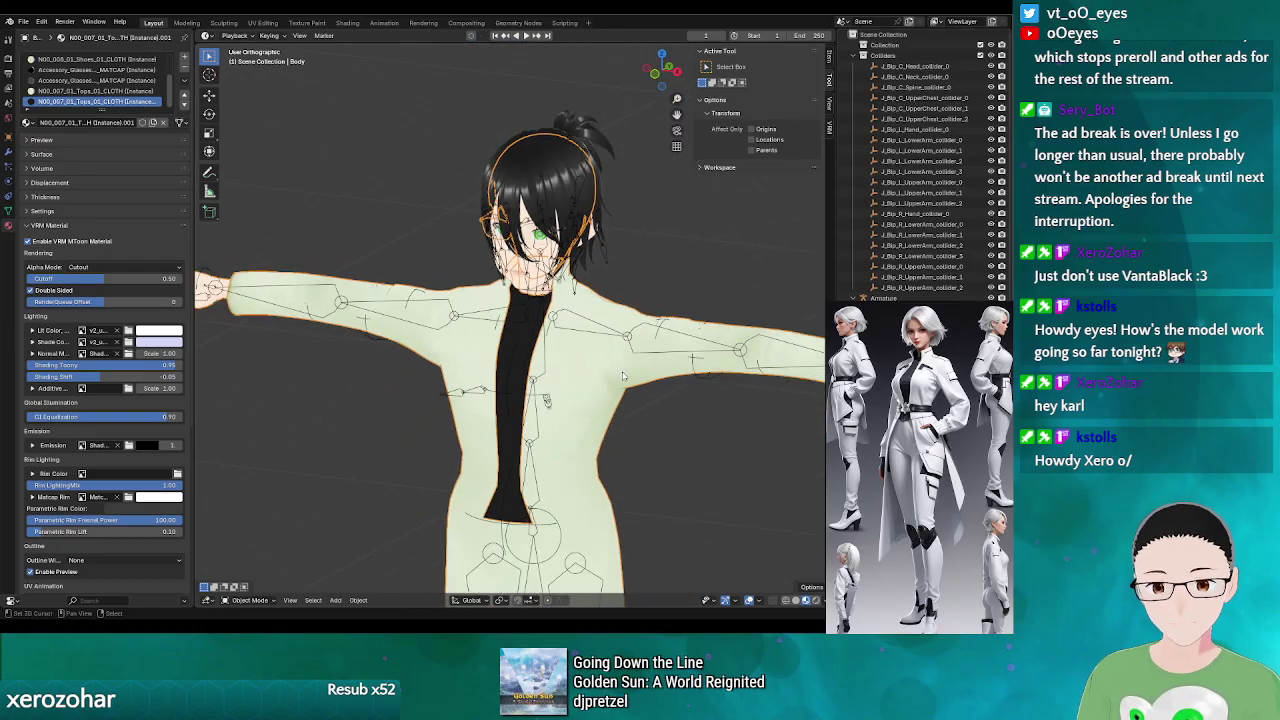
pyautogui.scroll(2, 618, 382)
pyautogui.scroll(-1, 600, 382)
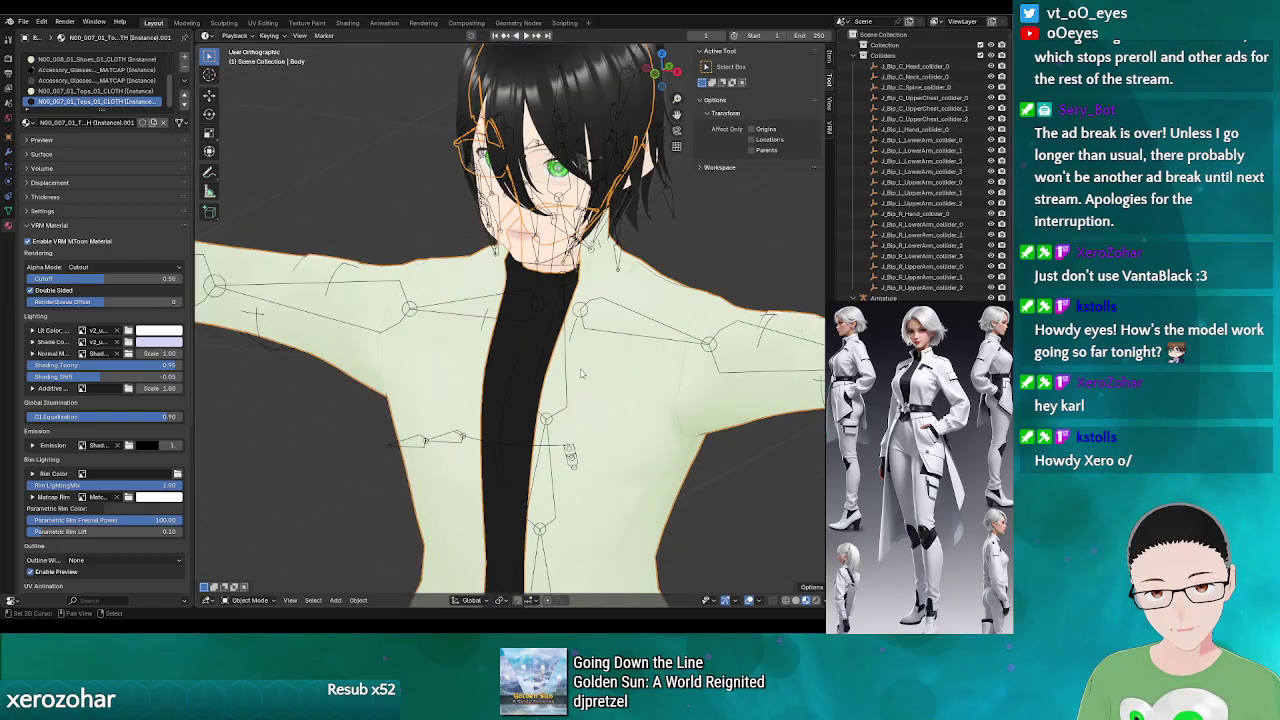
pyautogui.moveTo(578, 374)
pyautogui.mouseDown()
pyautogui.moveTo(644, 388)
pyautogui.moveTo(653, 361)
pyautogui.moveTo(600, 376)
pyautogui.mouseUp()
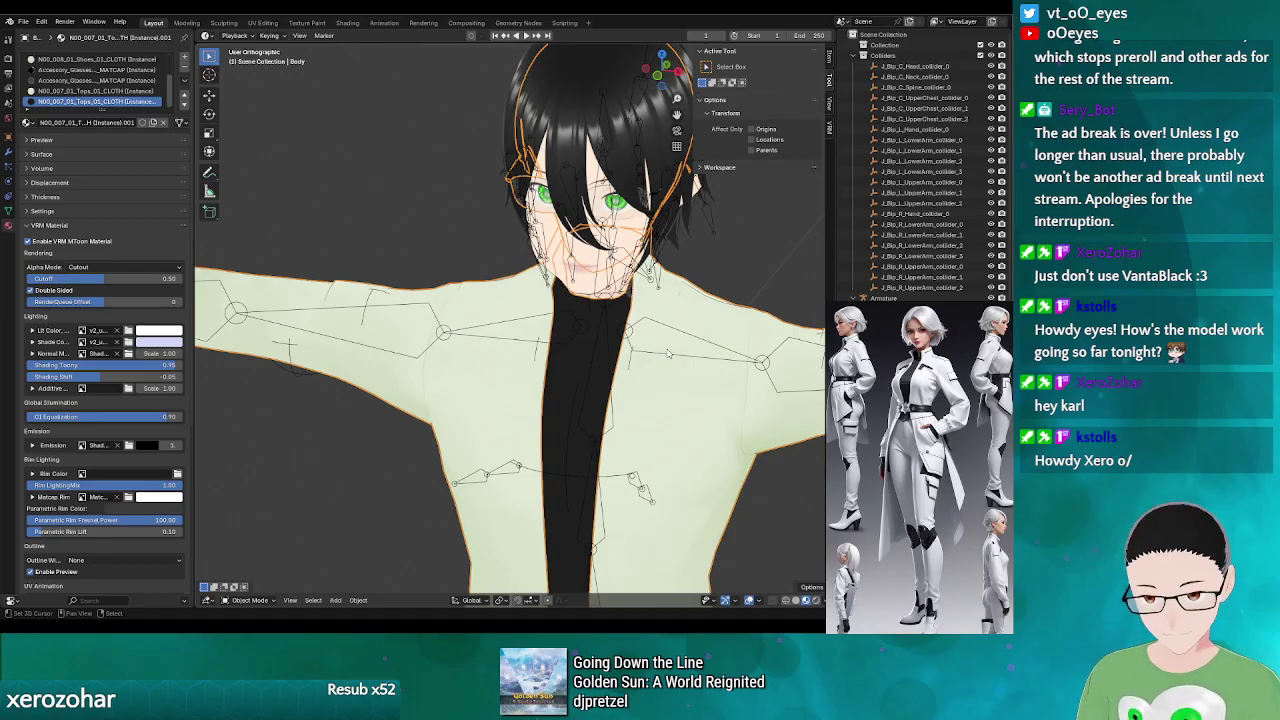
pyautogui.moveTo(670, 355); pyautogui.dragTo(570, 275)
pyautogui.scroll(5, 657, 370)
pyautogui.scroll(-3, 626, 390)
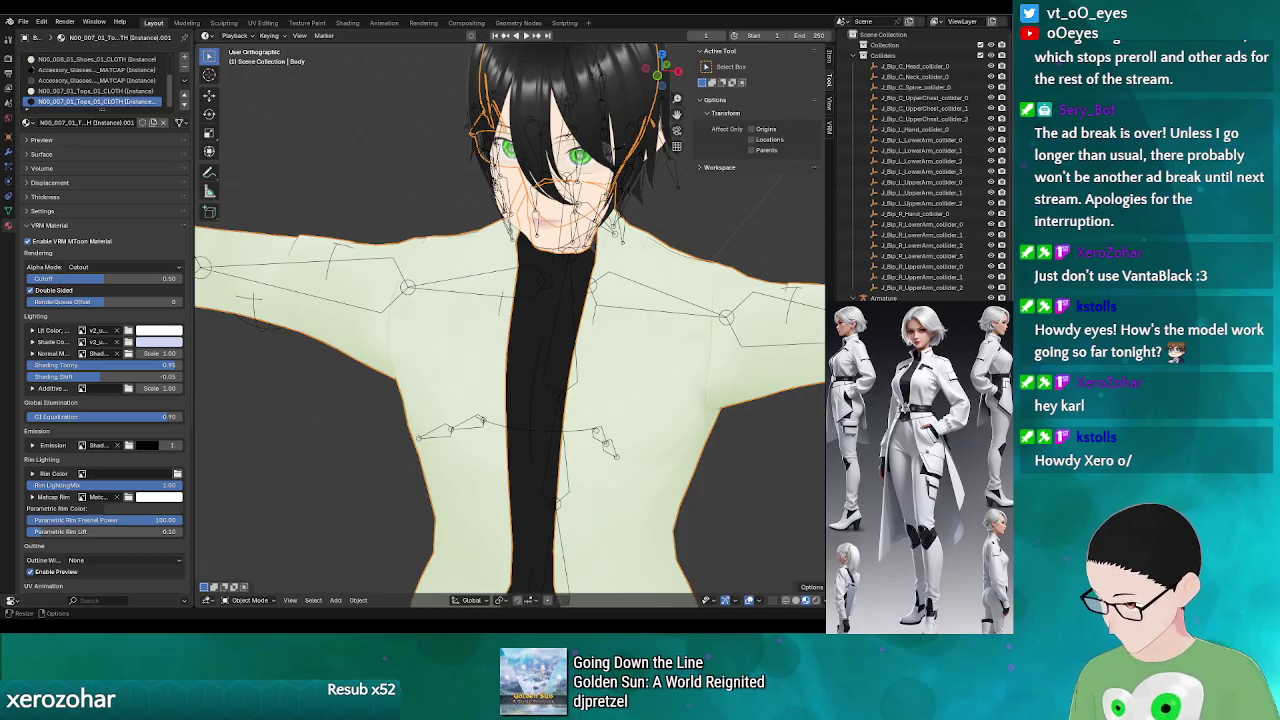
# - Switch to GIMP and compare the green coat texture with the dark undershirt texture, using the UV wireframe layer to examine the layout
pyautogui.hotkey('alt', 'Tab')
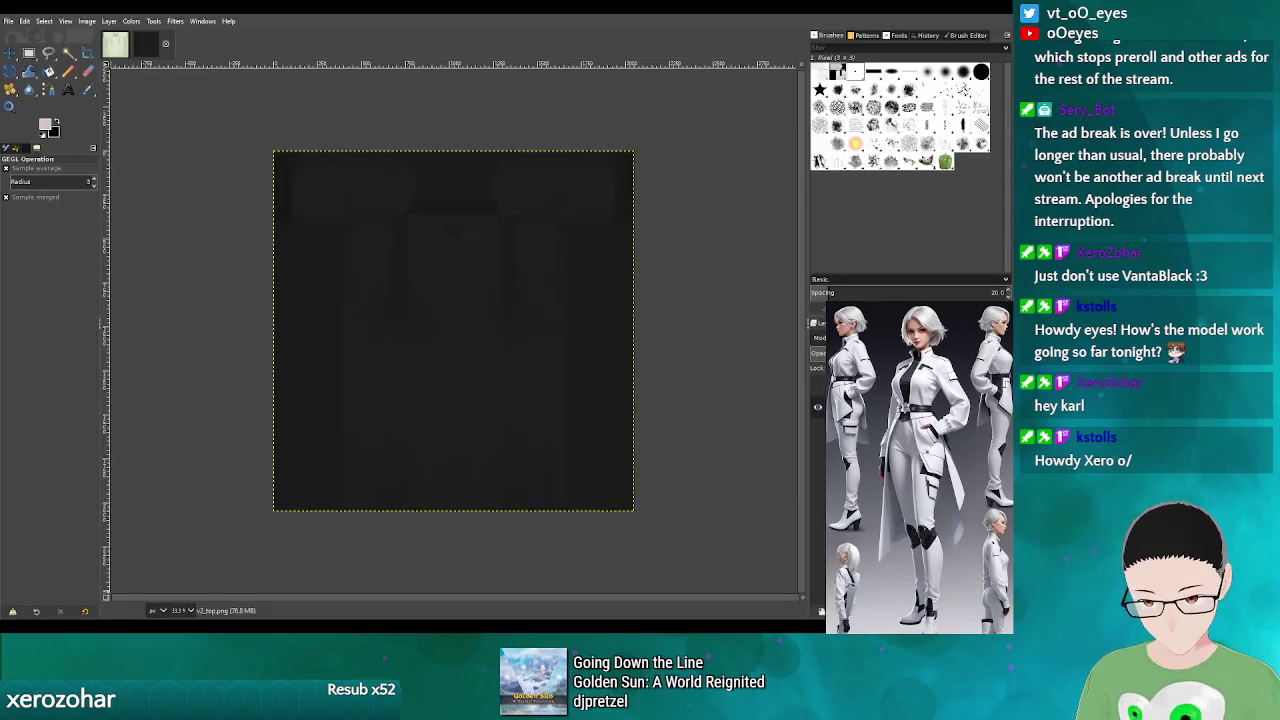
pyautogui.click(115, 45)
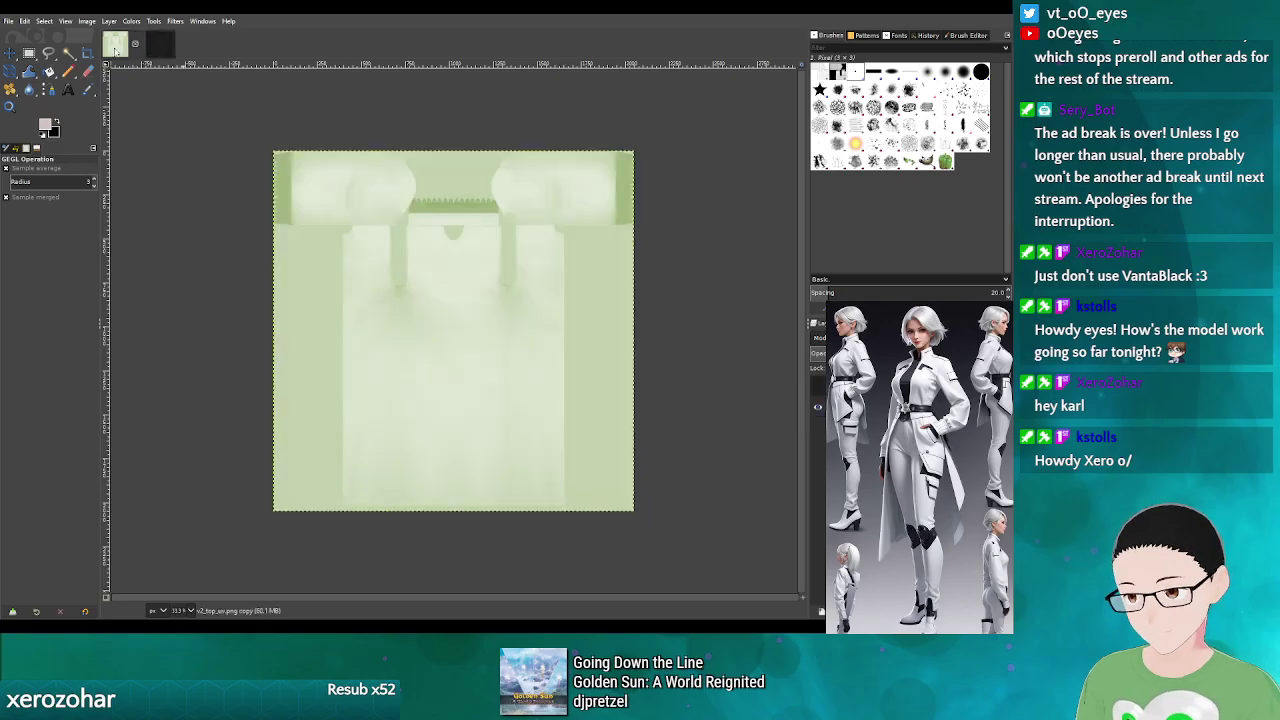
pyautogui.click(818, 386)
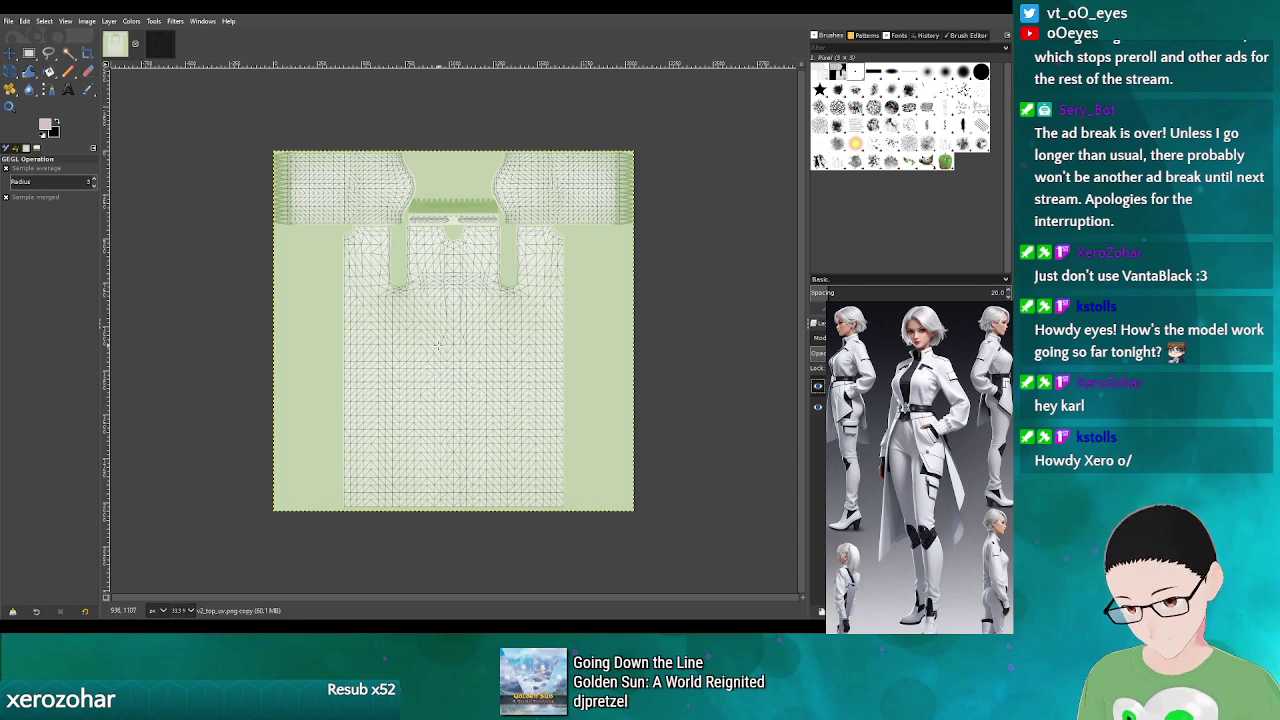
pyautogui.click(152, 52)
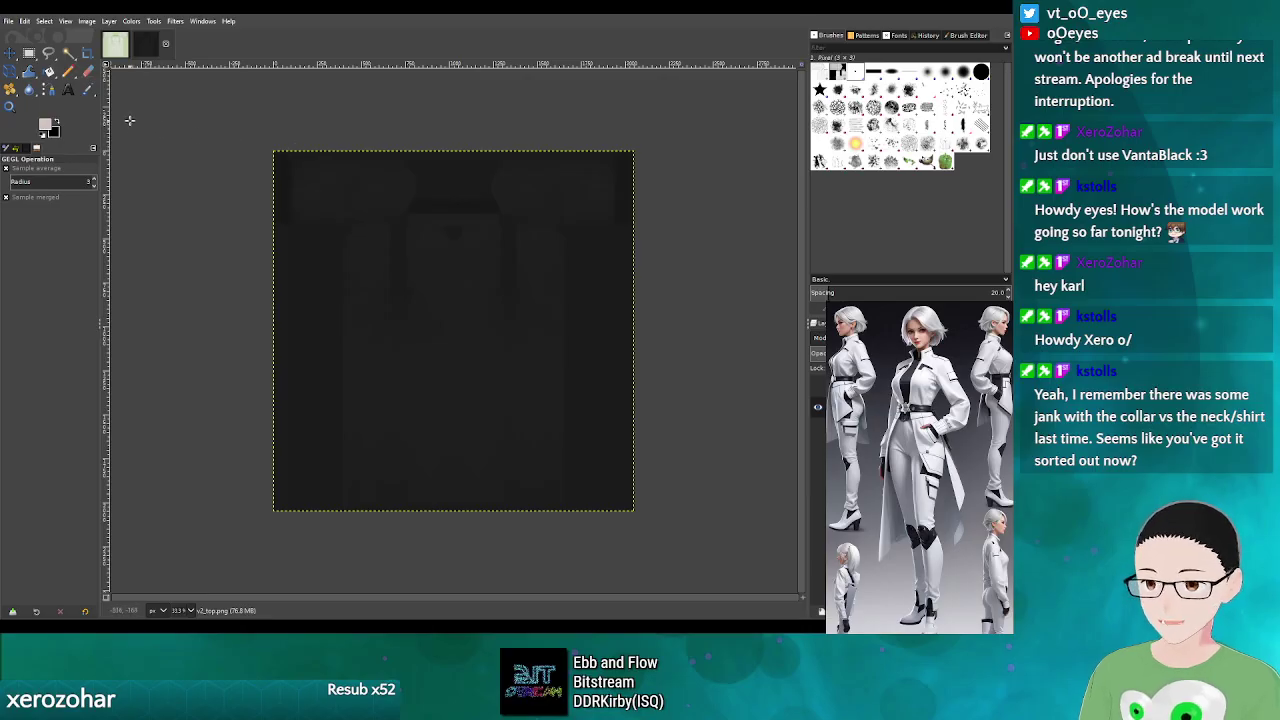
pyautogui.click(118, 48)
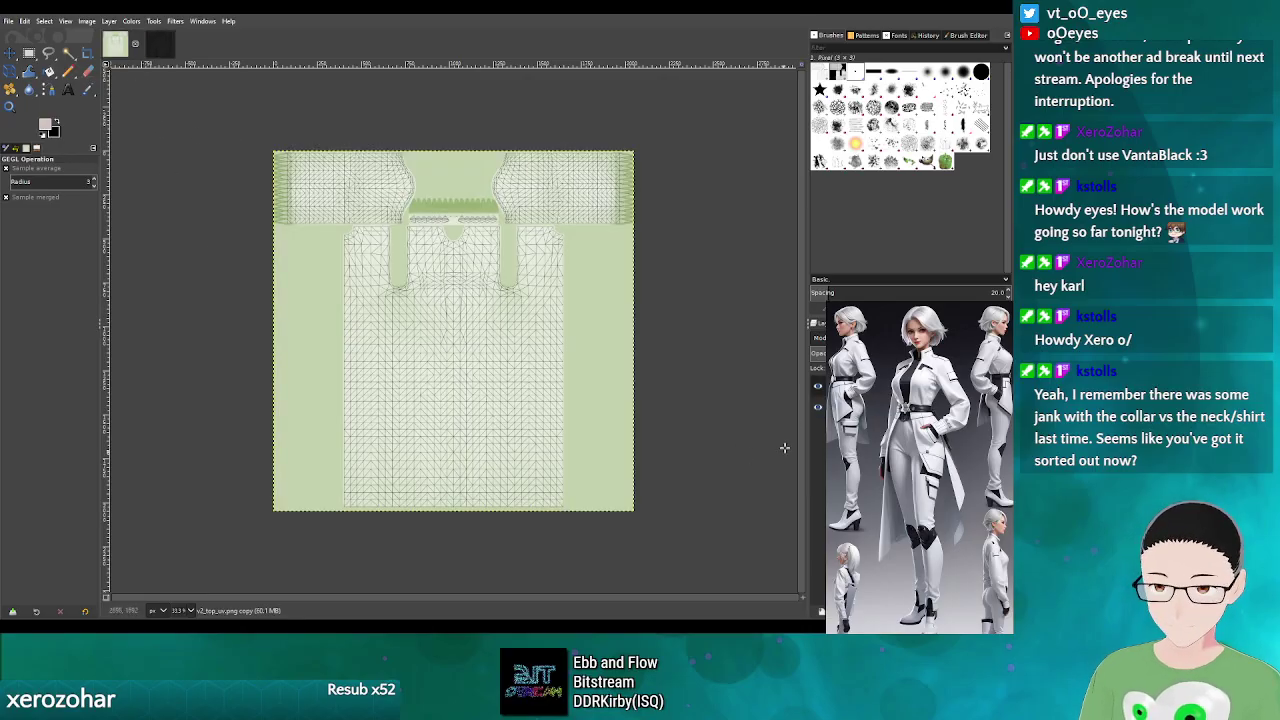
pyautogui.click(818, 387)
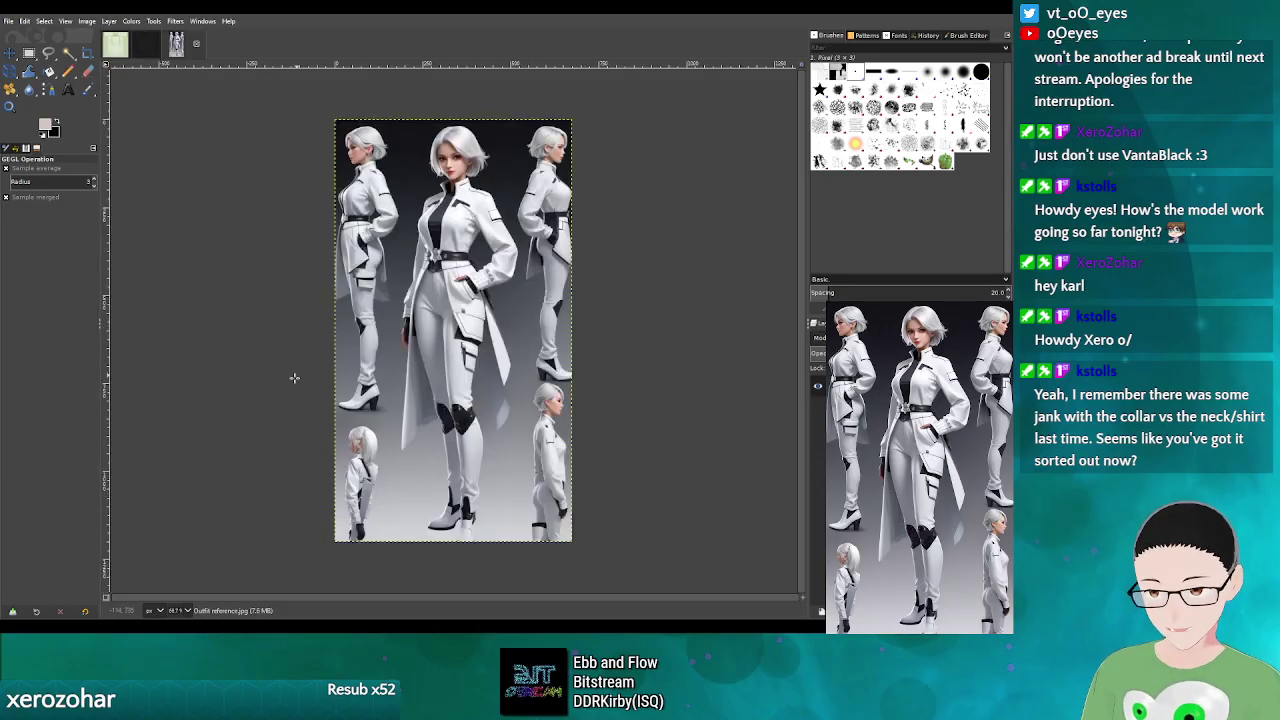
# - Zoom in on the main figure's chest in the outfit reference image to examine the coat's front edges, pocket trims and shoulder seams
pyautogui.click(12, 107)
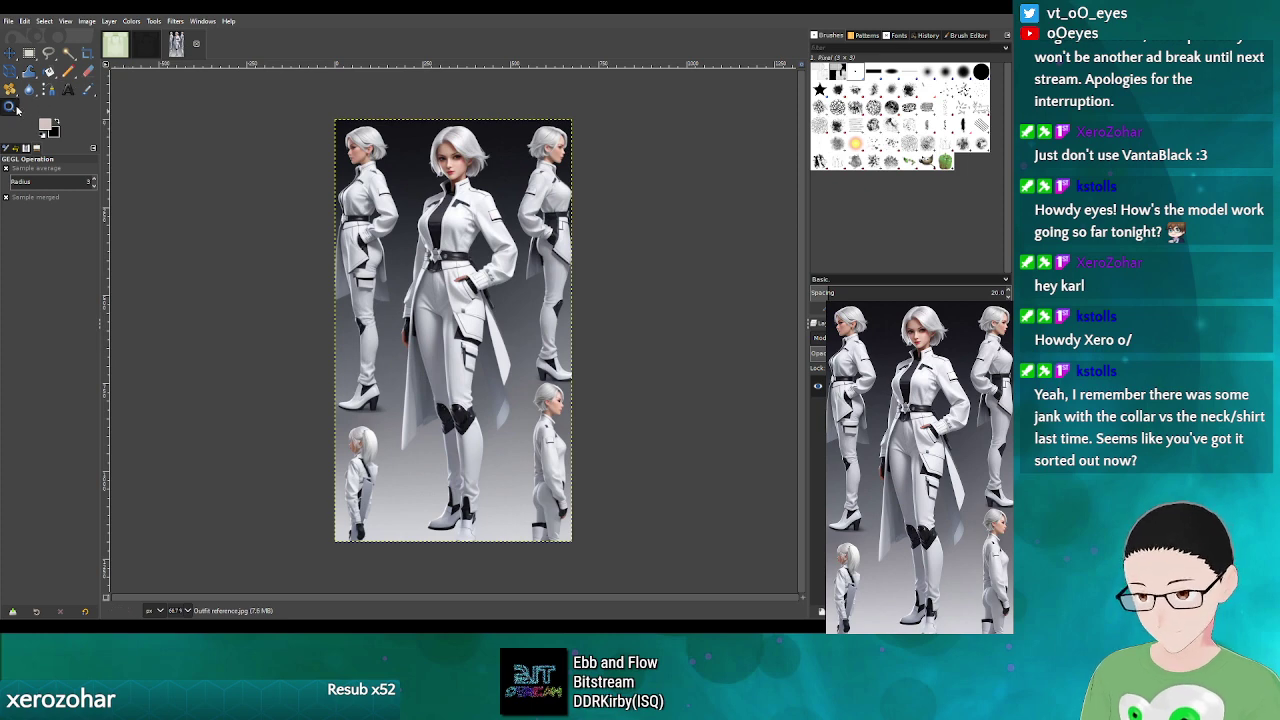
pyautogui.click(473, 207)
pyautogui.click(470, 205)
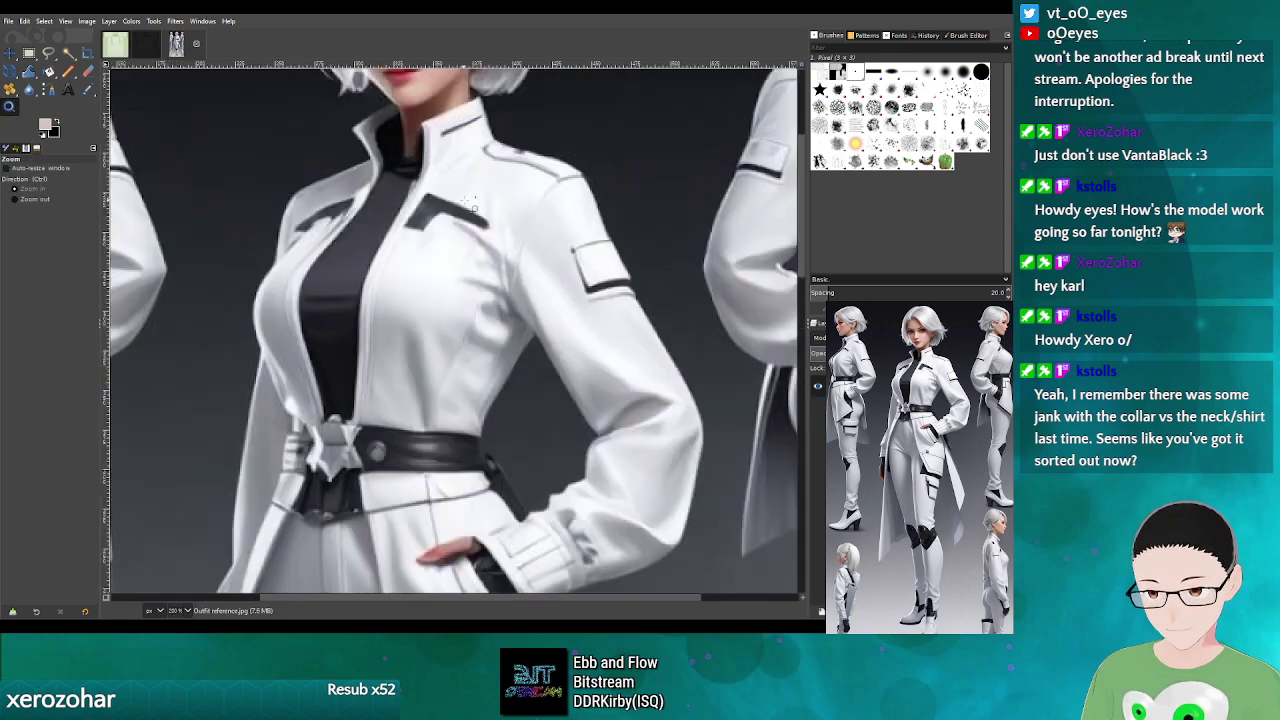
pyautogui.click(458, 210)
pyautogui.click(425, 248)
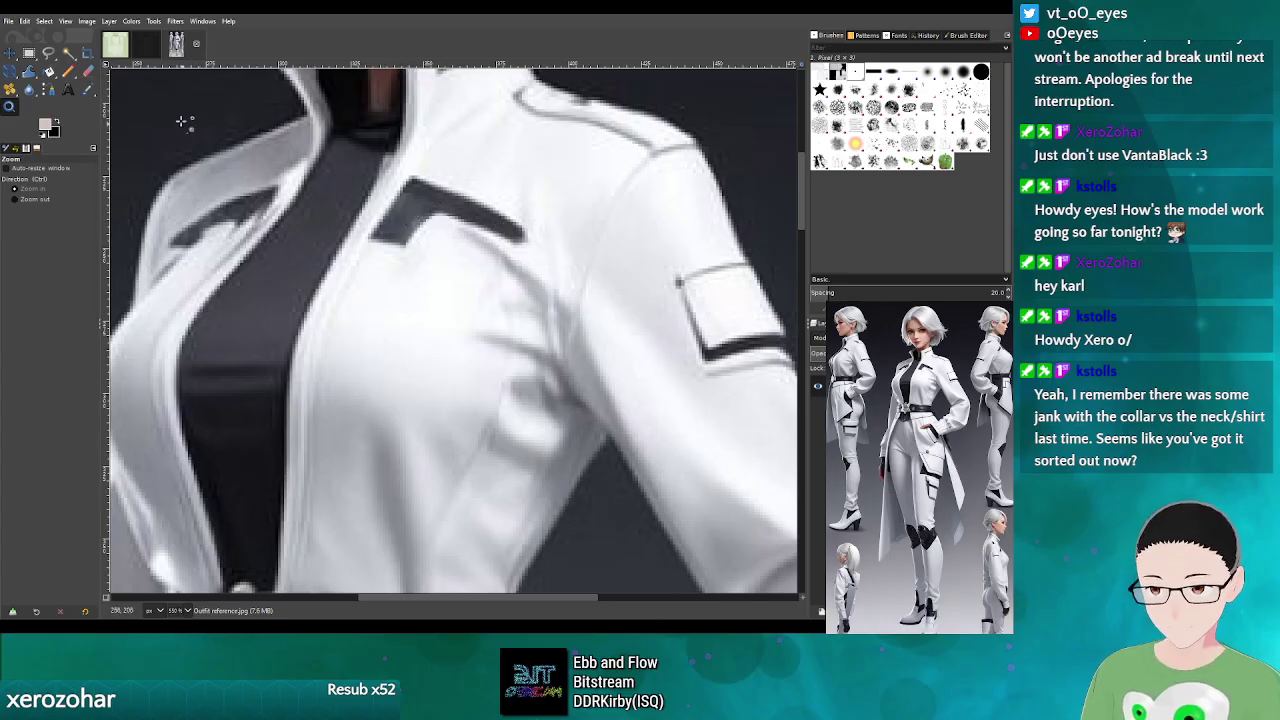
# - Show the UV wireframe layer over the green coat texture and examine the chest and collar area at 100% zoom
pyautogui.click(118, 47)
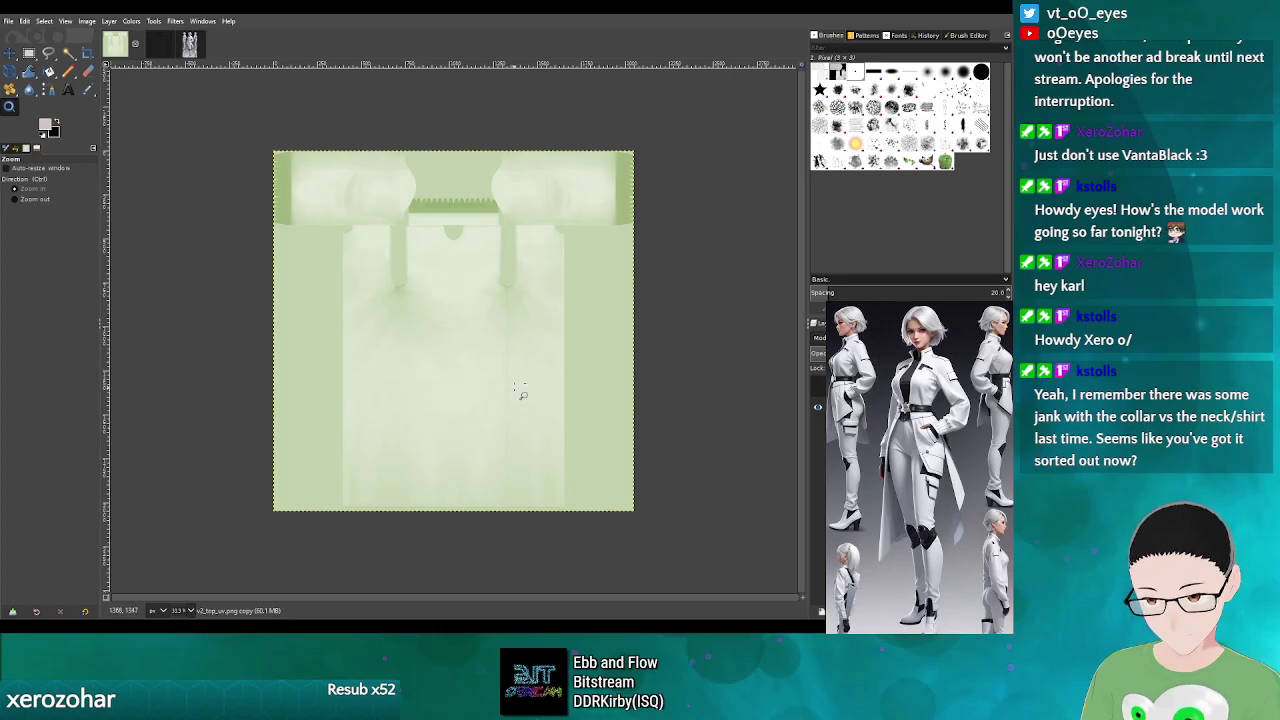
pyautogui.click(818, 387)
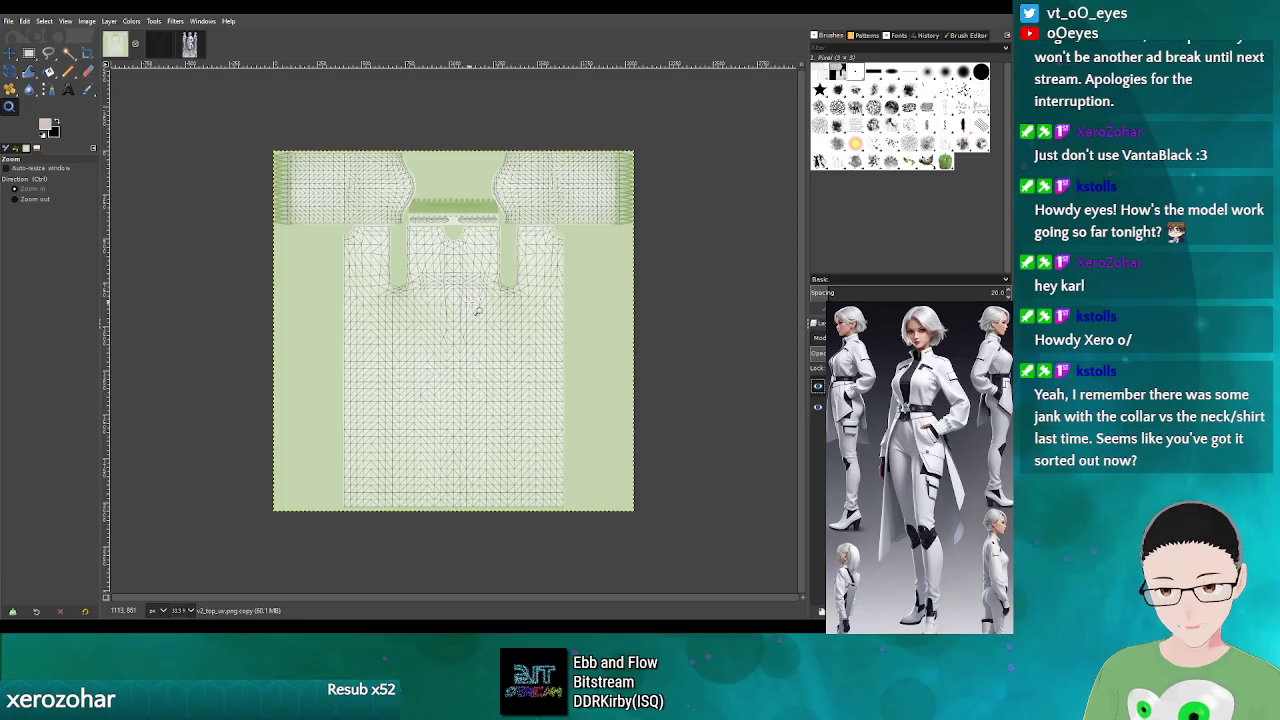
pyautogui.click(193, 50)
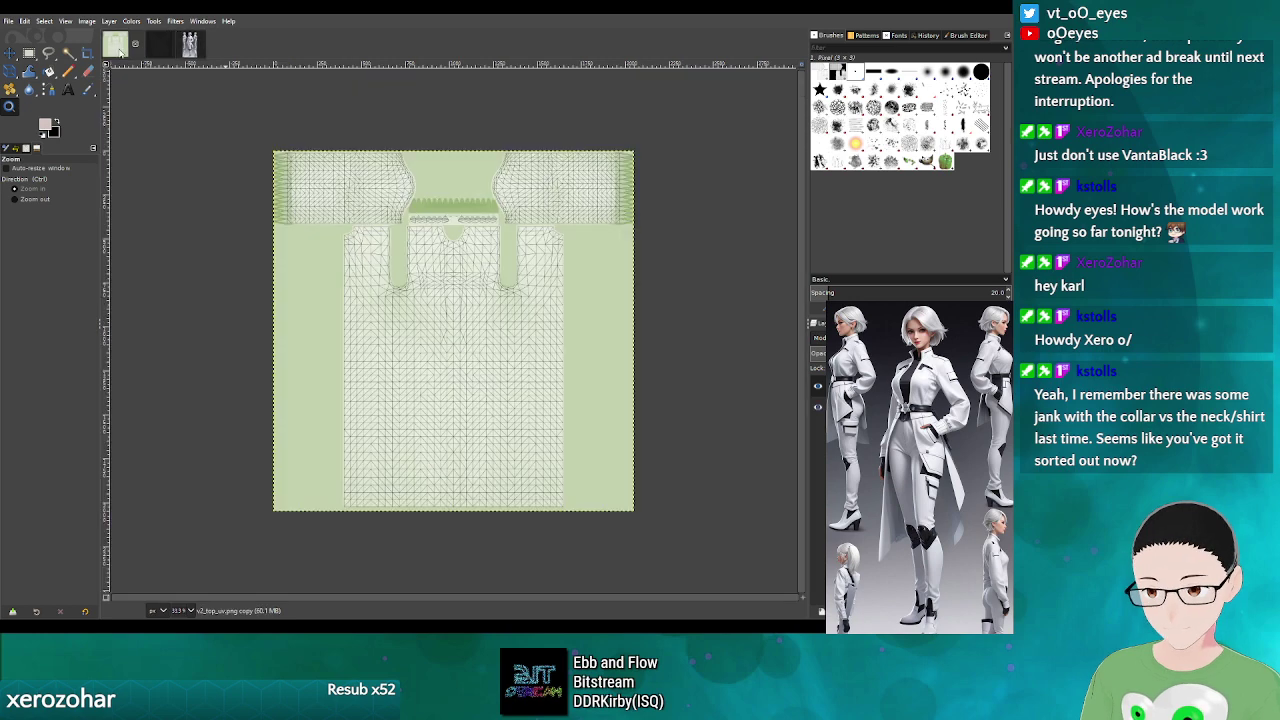
pyautogui.click(118, 48)
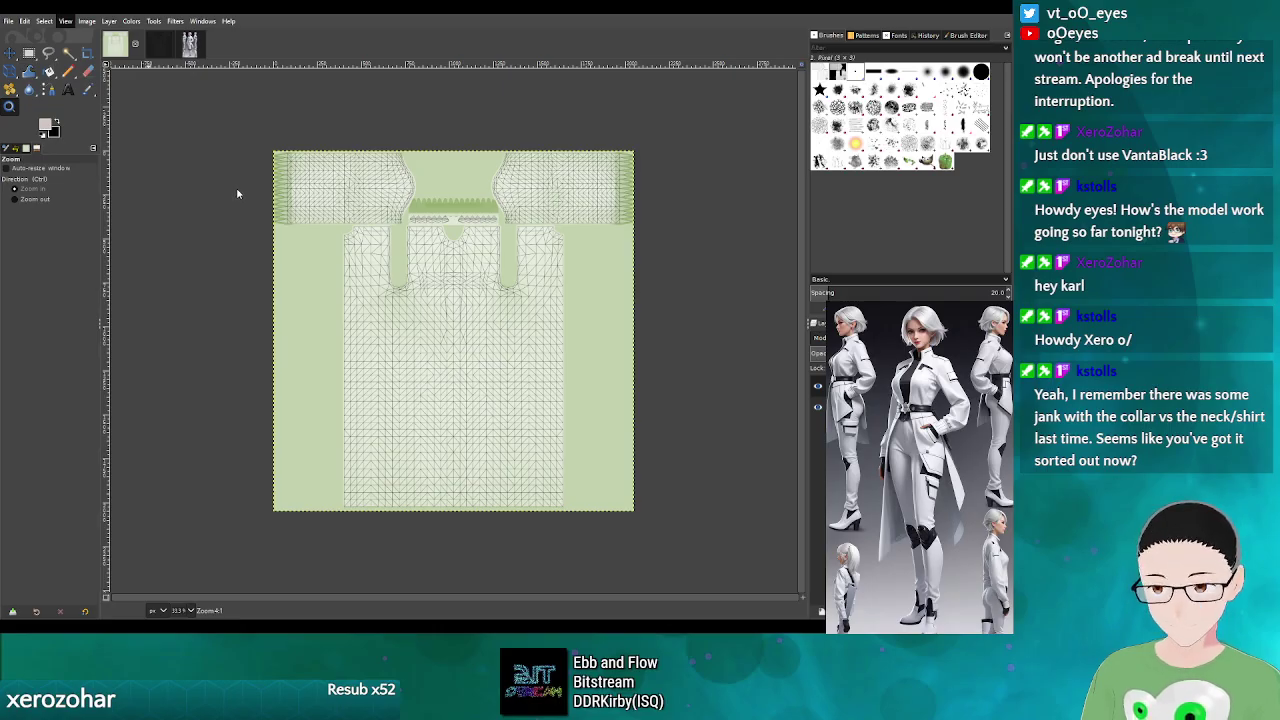
pyautogui.press('3')
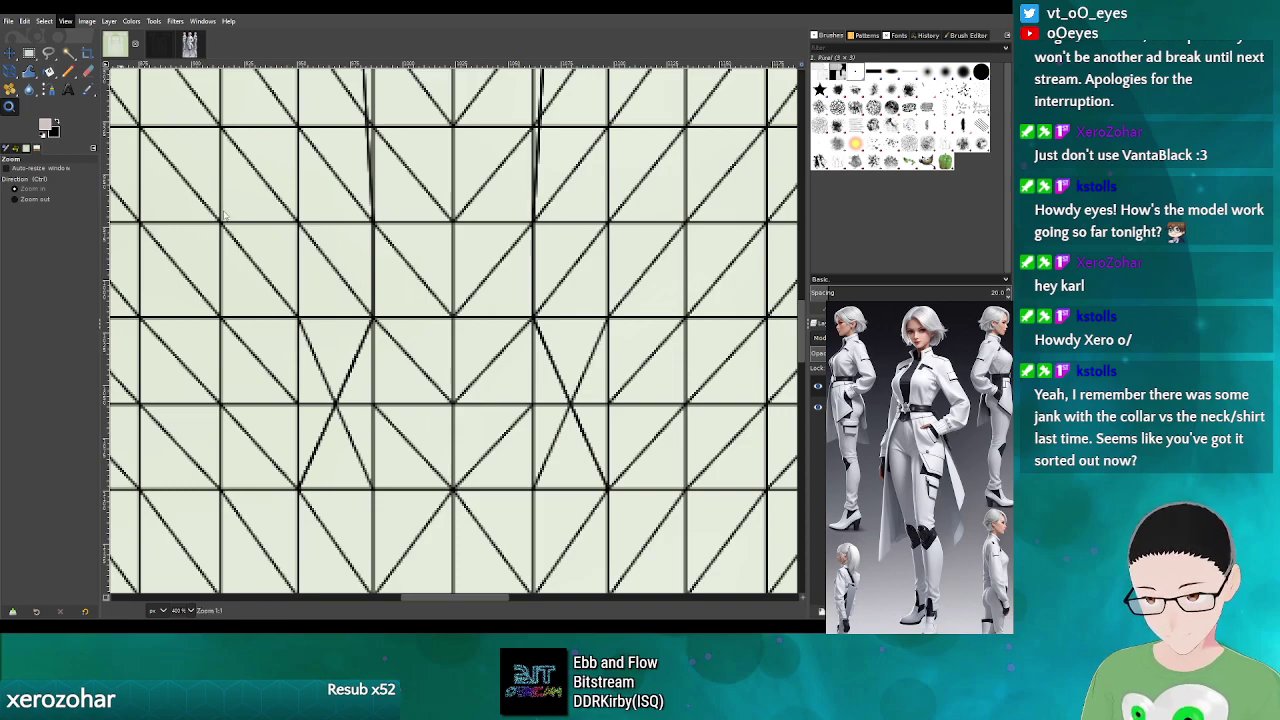
pyautogui.press('1')
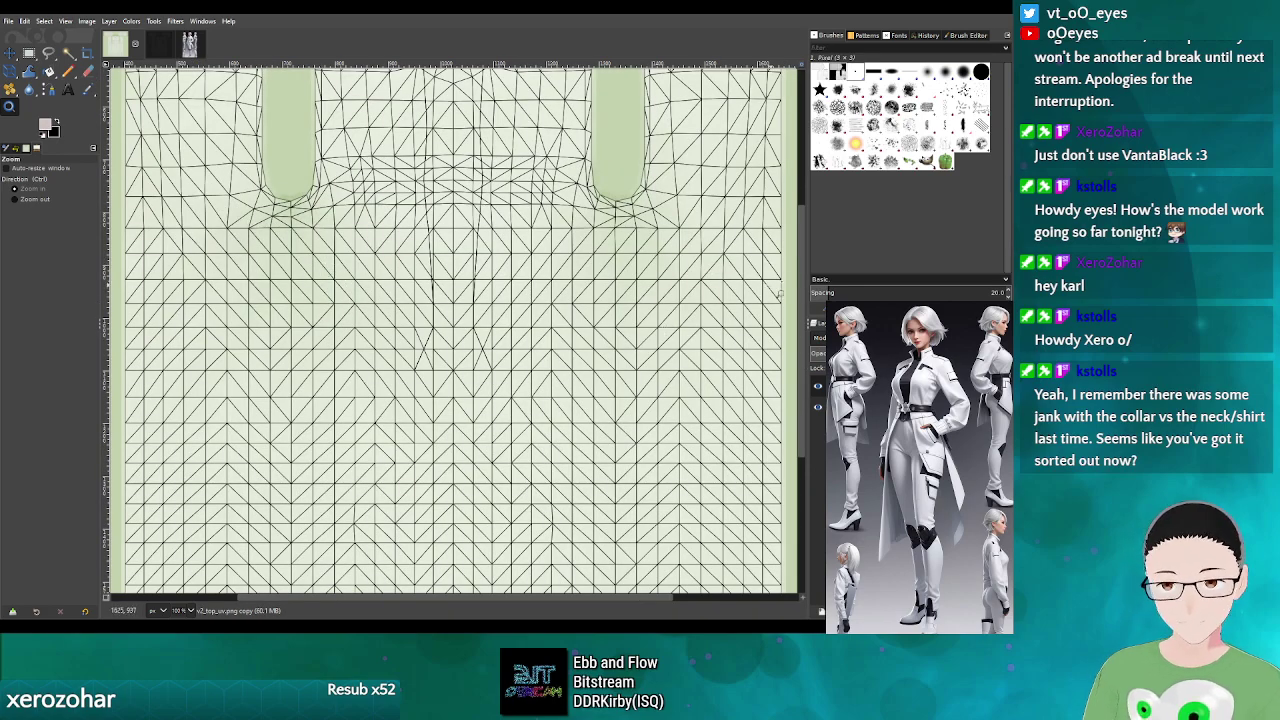
pyautogui.scroll(5, 798, 272)
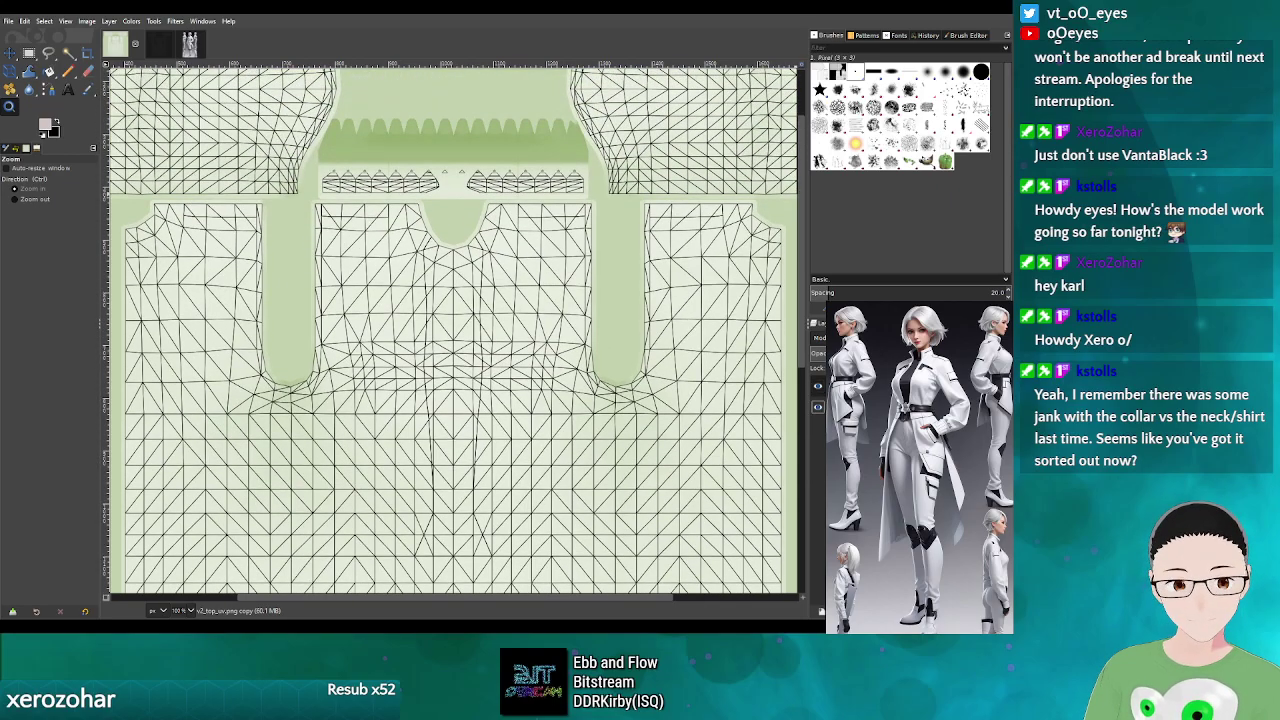
pyautogui.press('pageup')
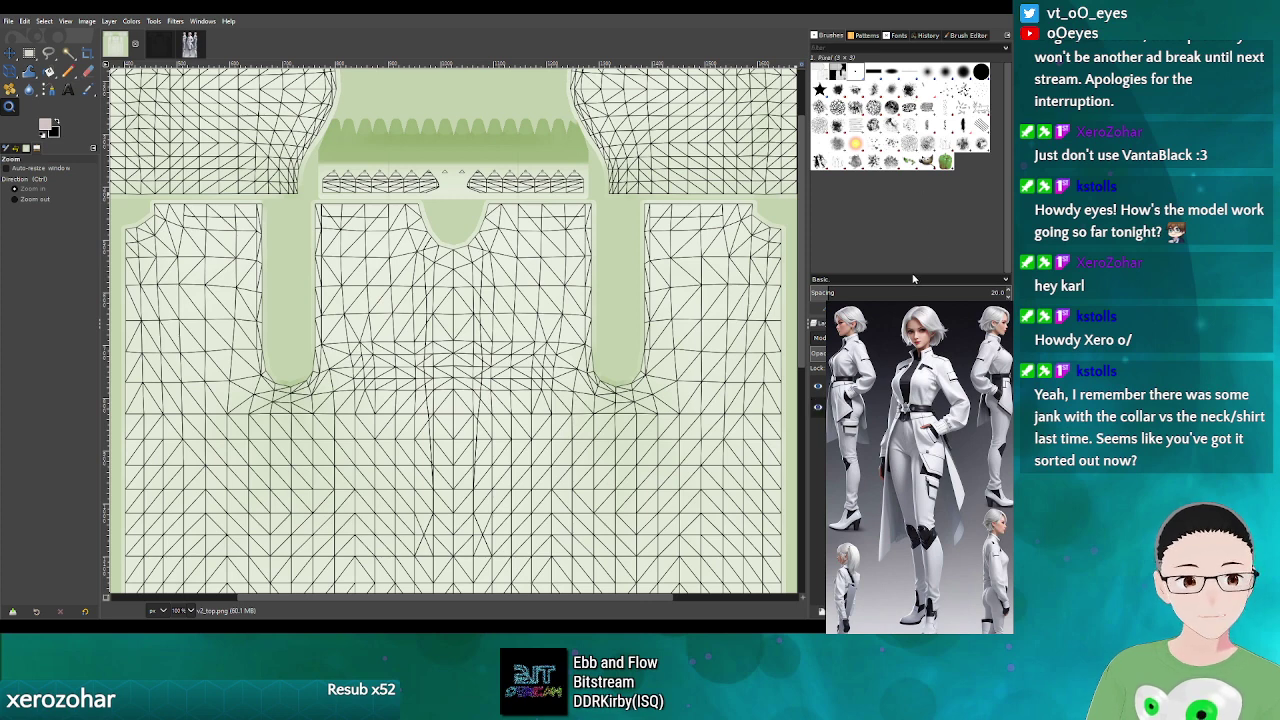
pyautogui.hotkey('shift', 'ctrl', 'n')
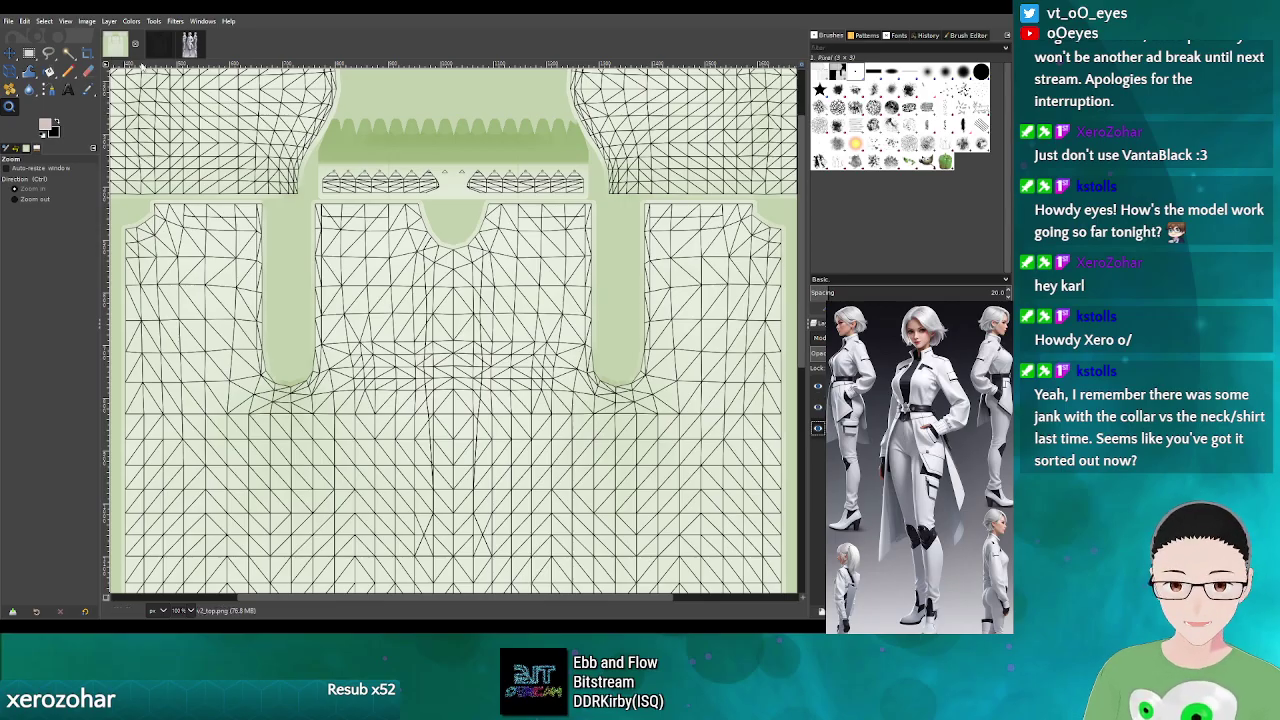
pyautogui.click(817, 427)
pyautogui.click(817, 407)
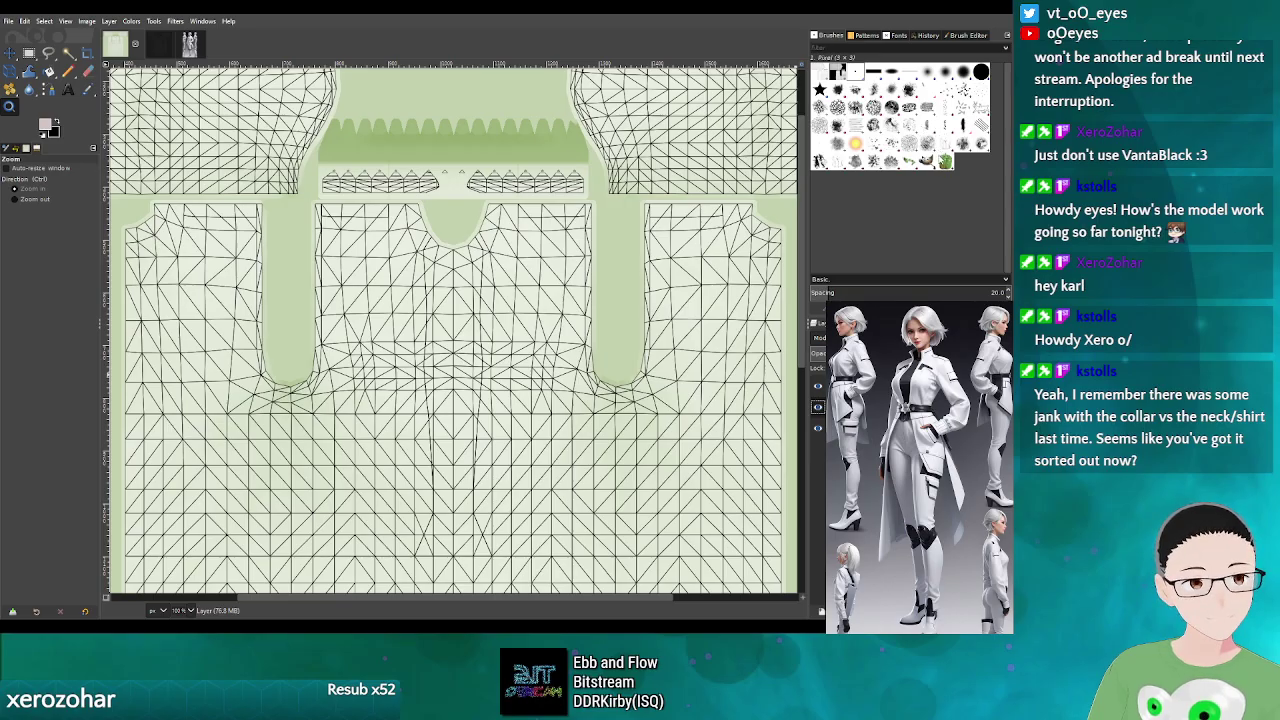
pyautogui.click(820, 386)
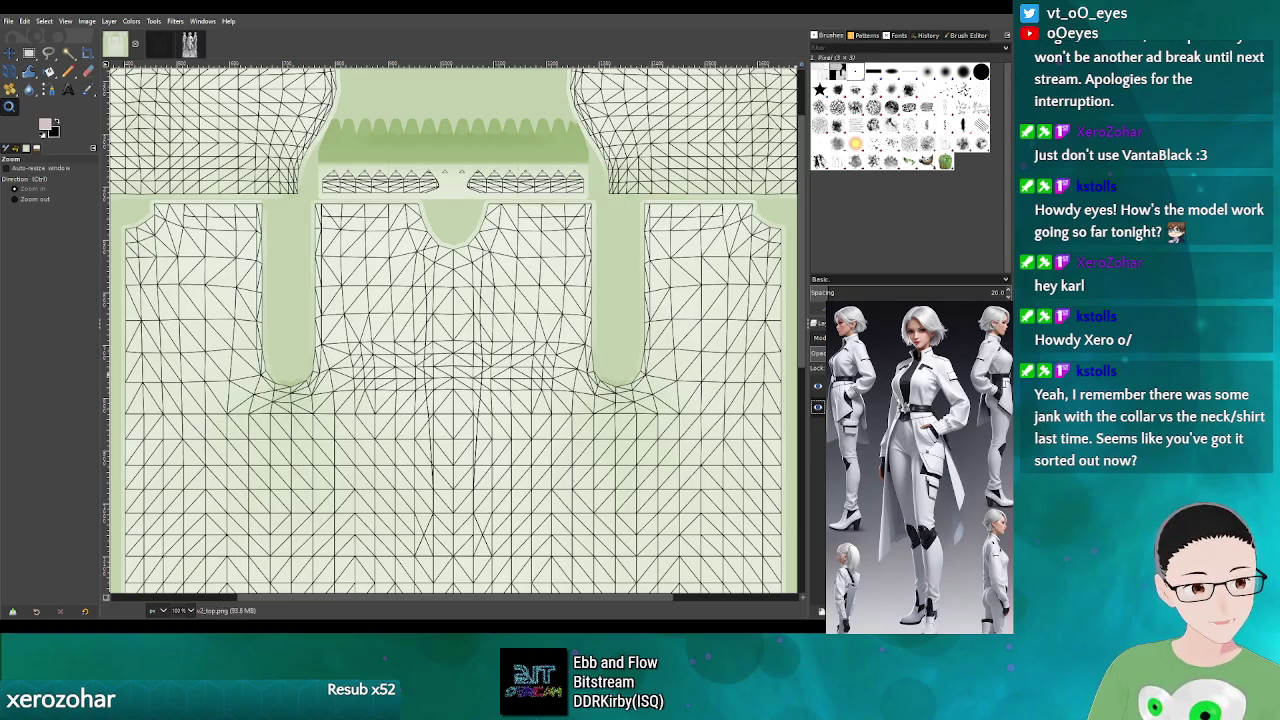
# - Duplicate the v2_top.png layer of the coat texture
pyautogui.hotkey('shift', 'ctrl', 'd')
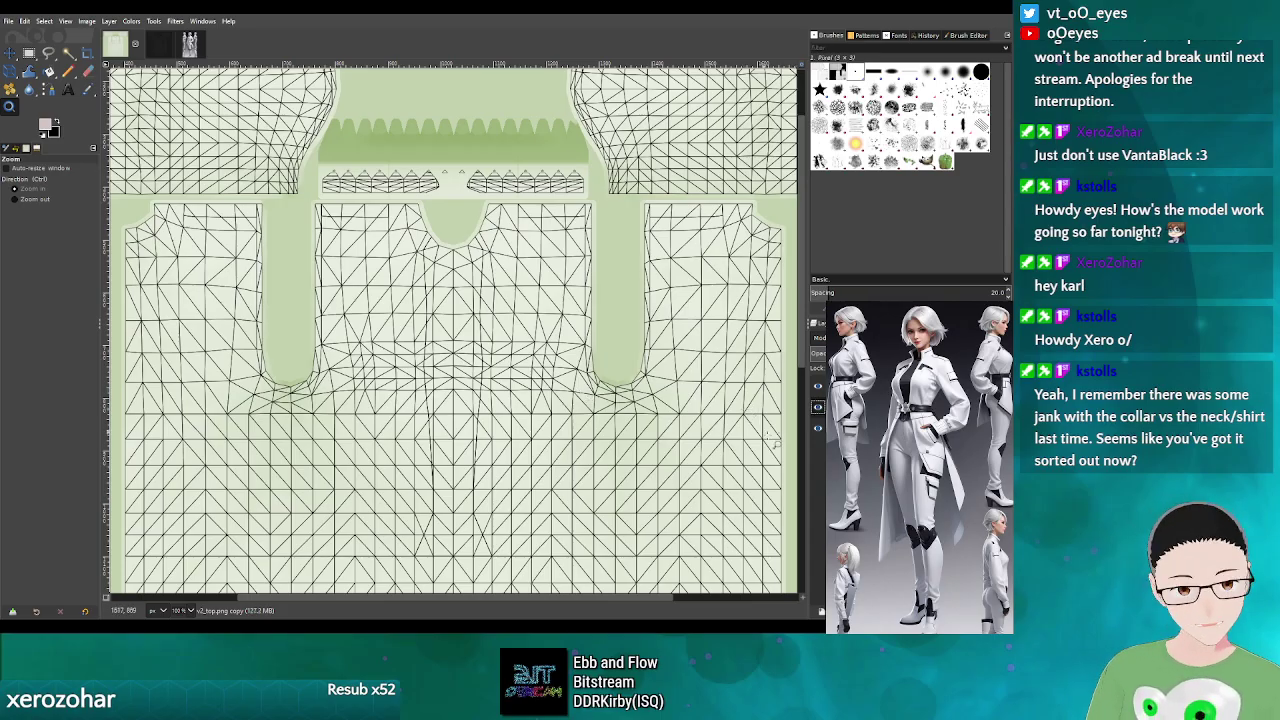
pyautogui.click(818, 428)
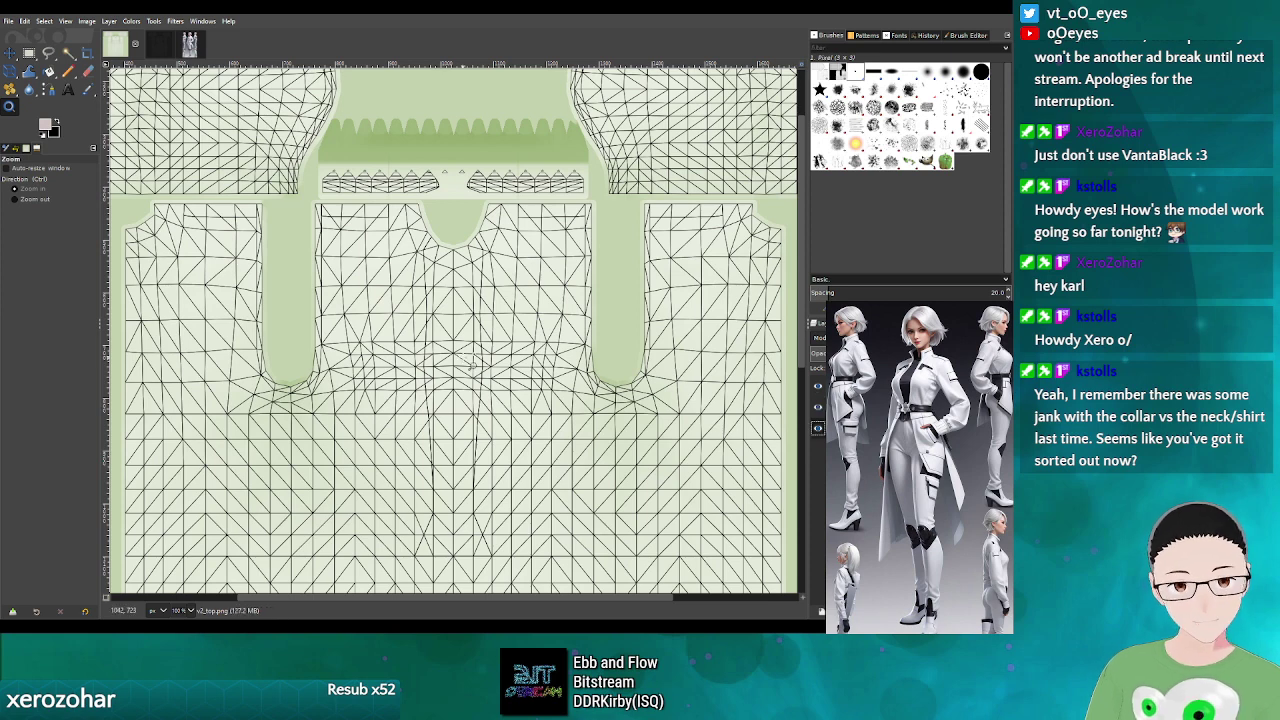
pyautogui.scroll(2, 490, 346)
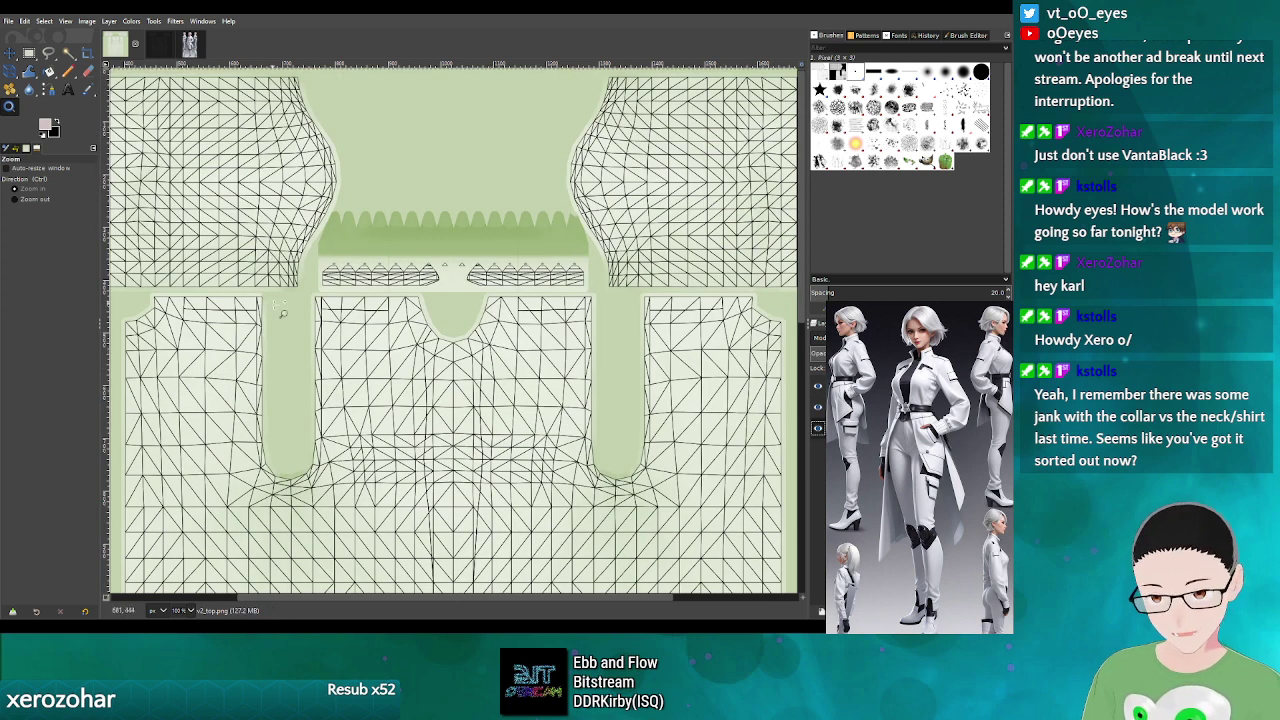
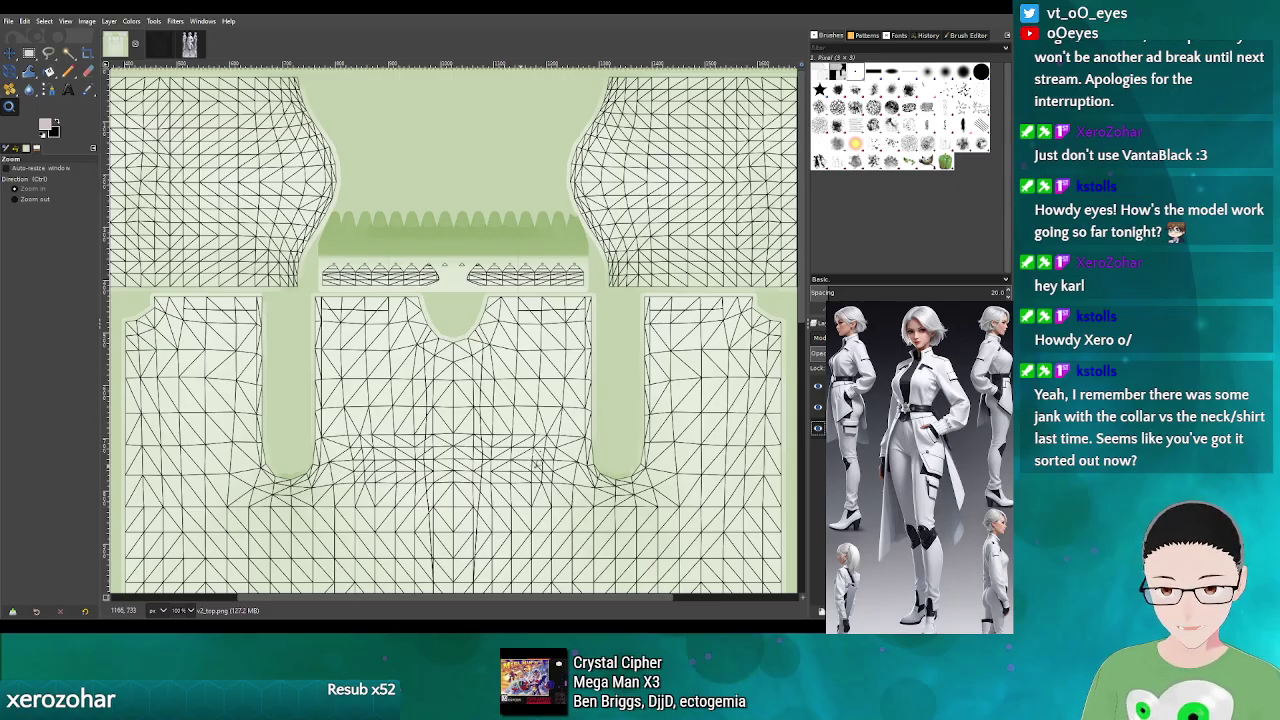
# - Fill a horizontal rectangle about 86 × 9 px with black on the v2_top.png copy layer, beside the coat's chest centre
pyautogui.scroll(-5, 640, 360)
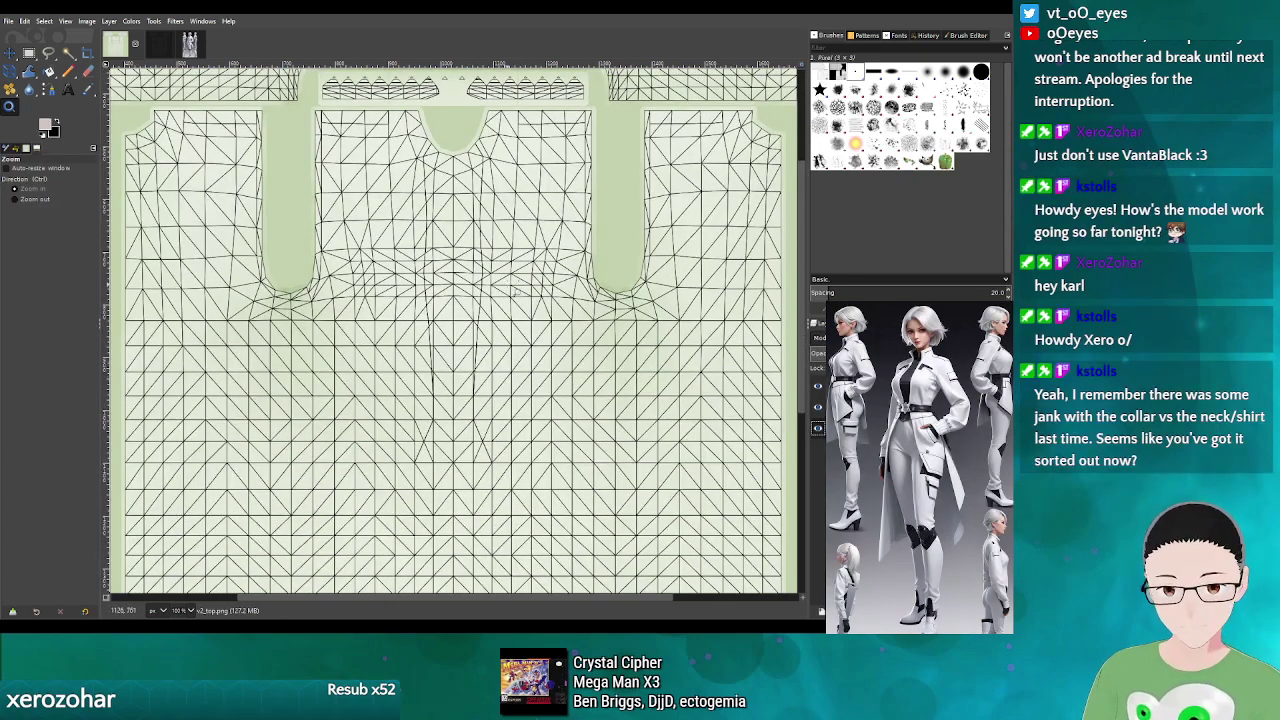
pyautogui.scroll(3, 521, 283)
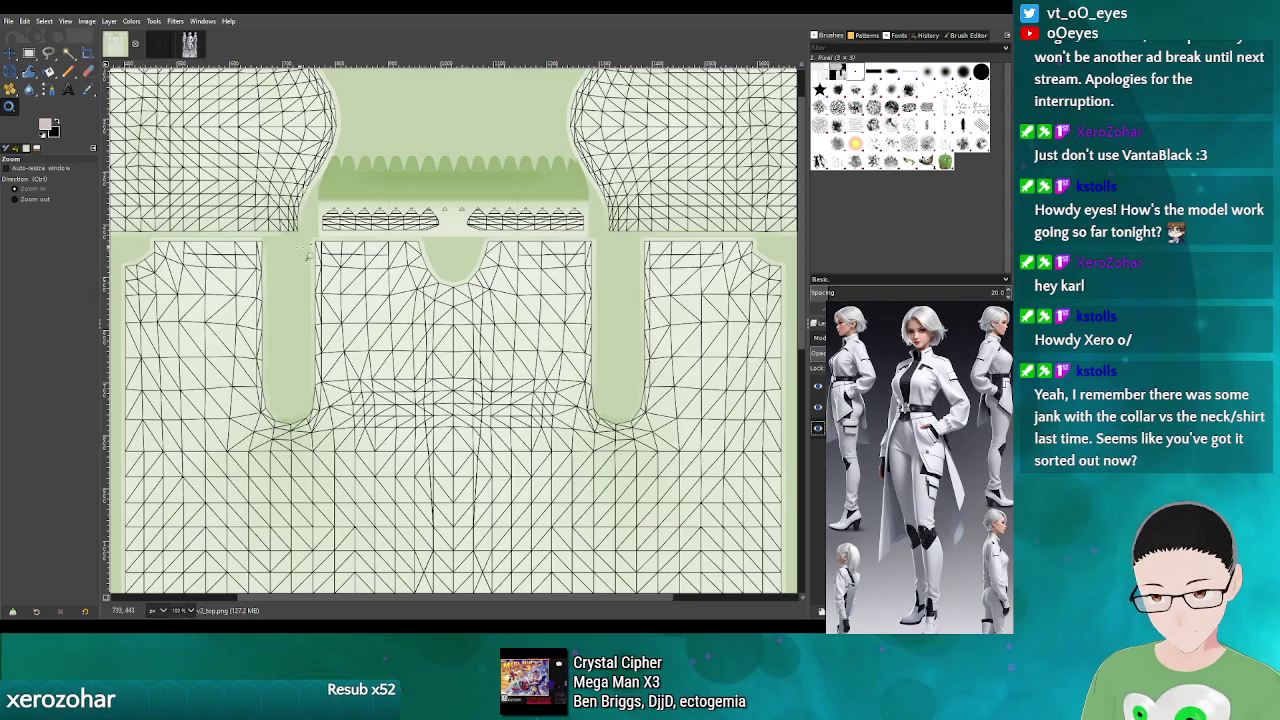
pyautogui.click(29, 54)
pyautogui.scroll(1, 529, 383)
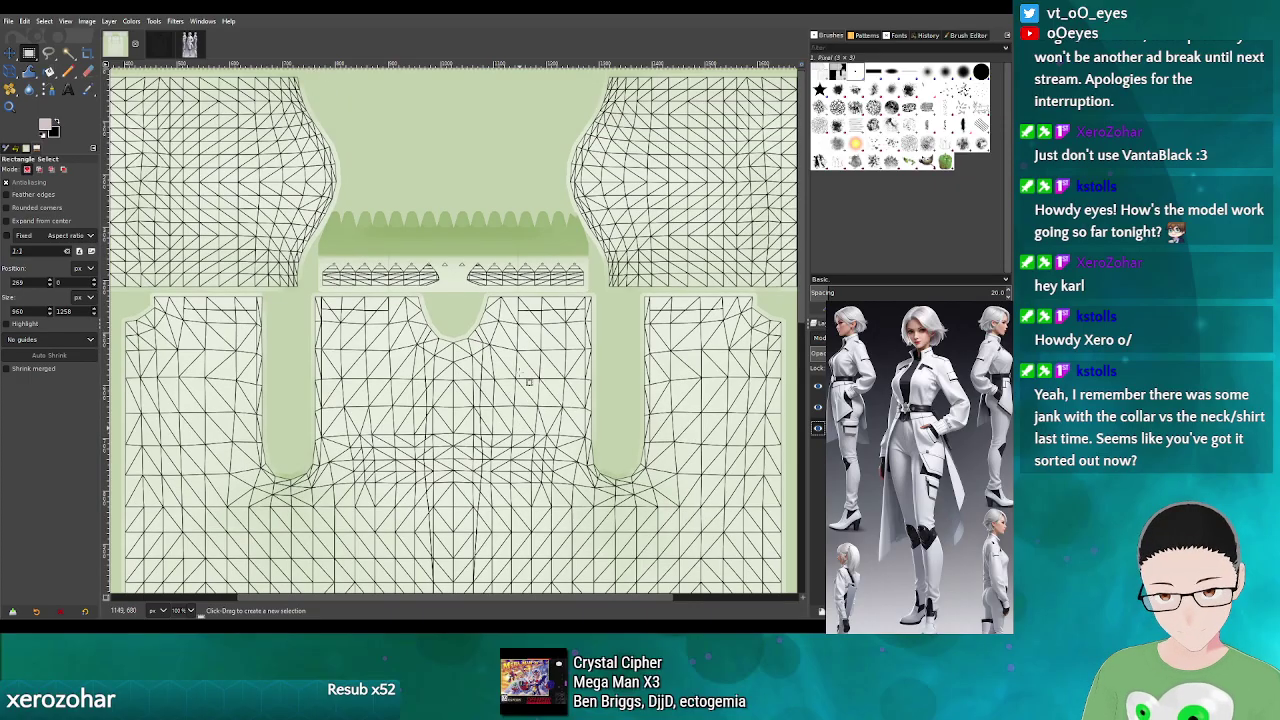
pyautogui.scroll(-3, 527, 383)
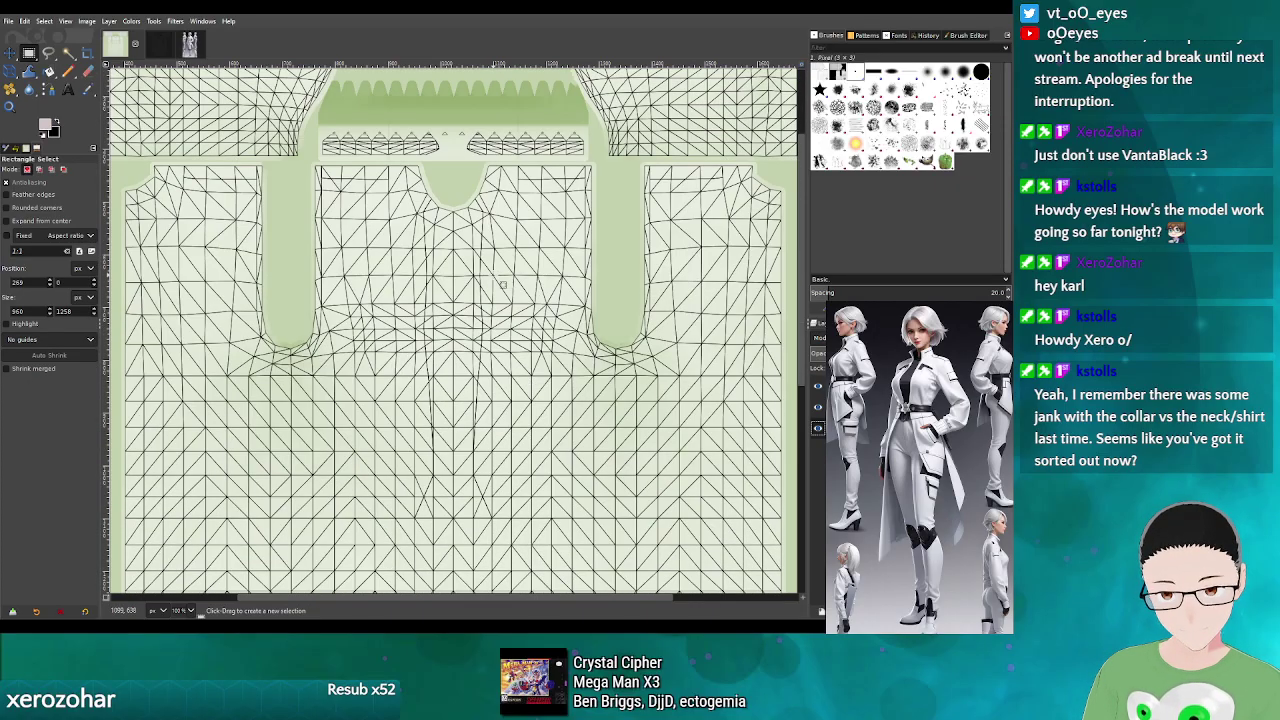
pyautogui.moveTo(502, 284); pyautogui.dragTo(547, 287)
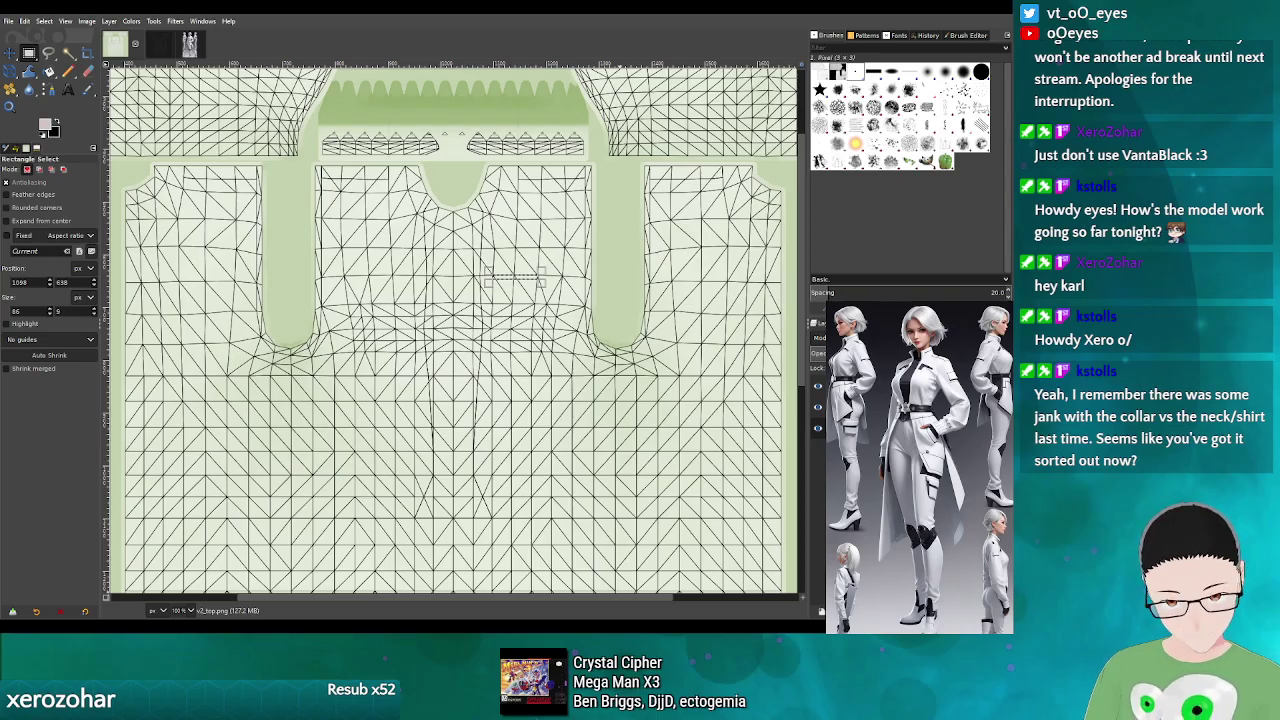
pyautogui.click(860, 407)
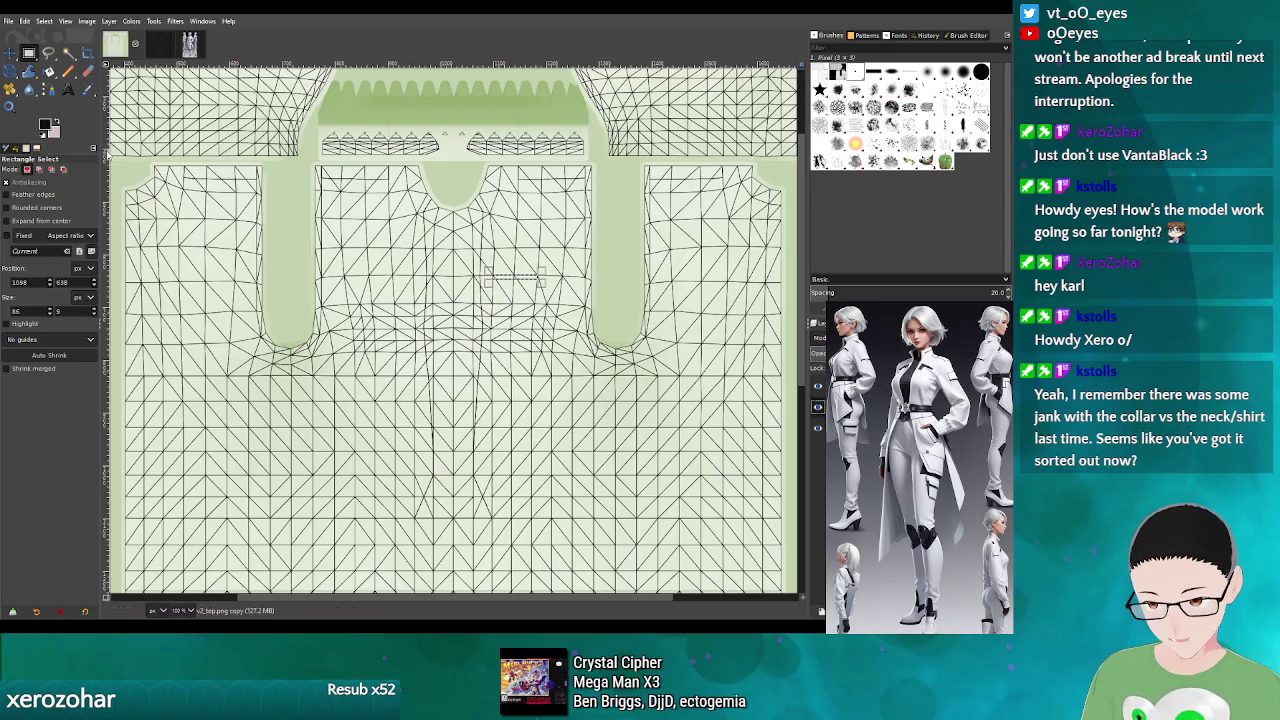
pyautogui.hotkey('shift', 'b')
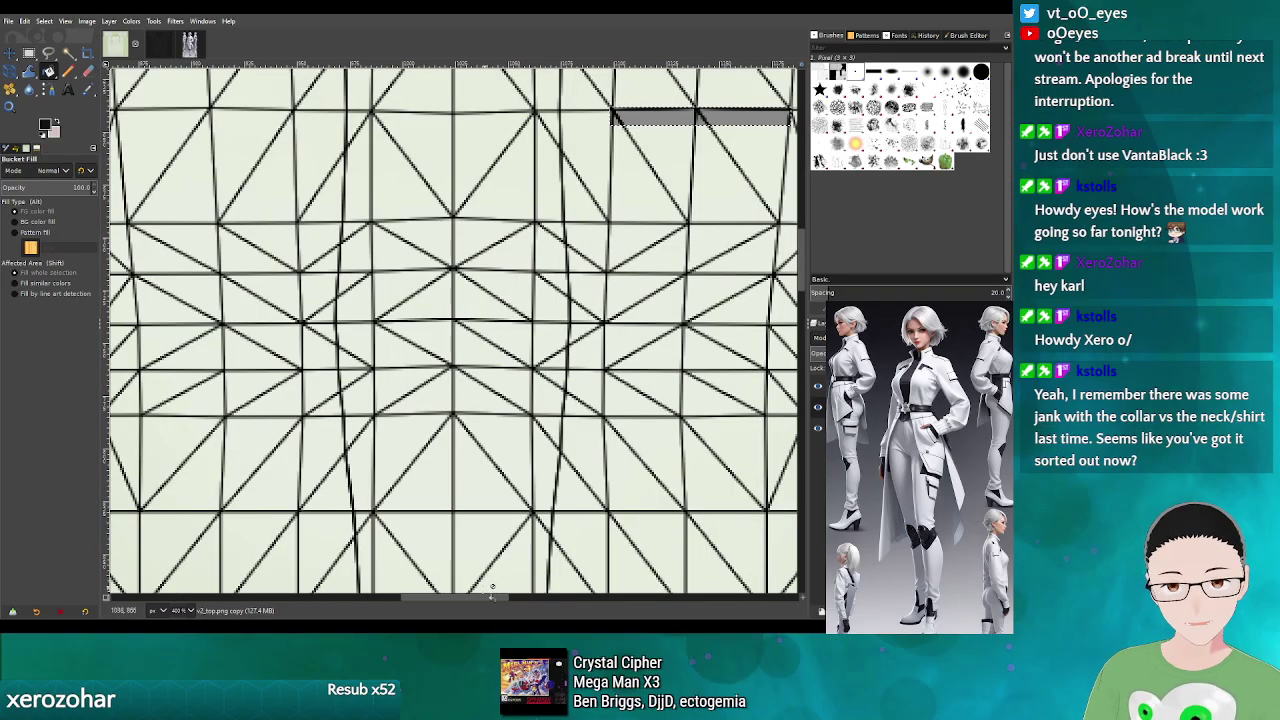
# - Hide the UV wireframe layer and examine the black chest strip up close without the overlay
pyautogui.hscroll(5, 491, 588)
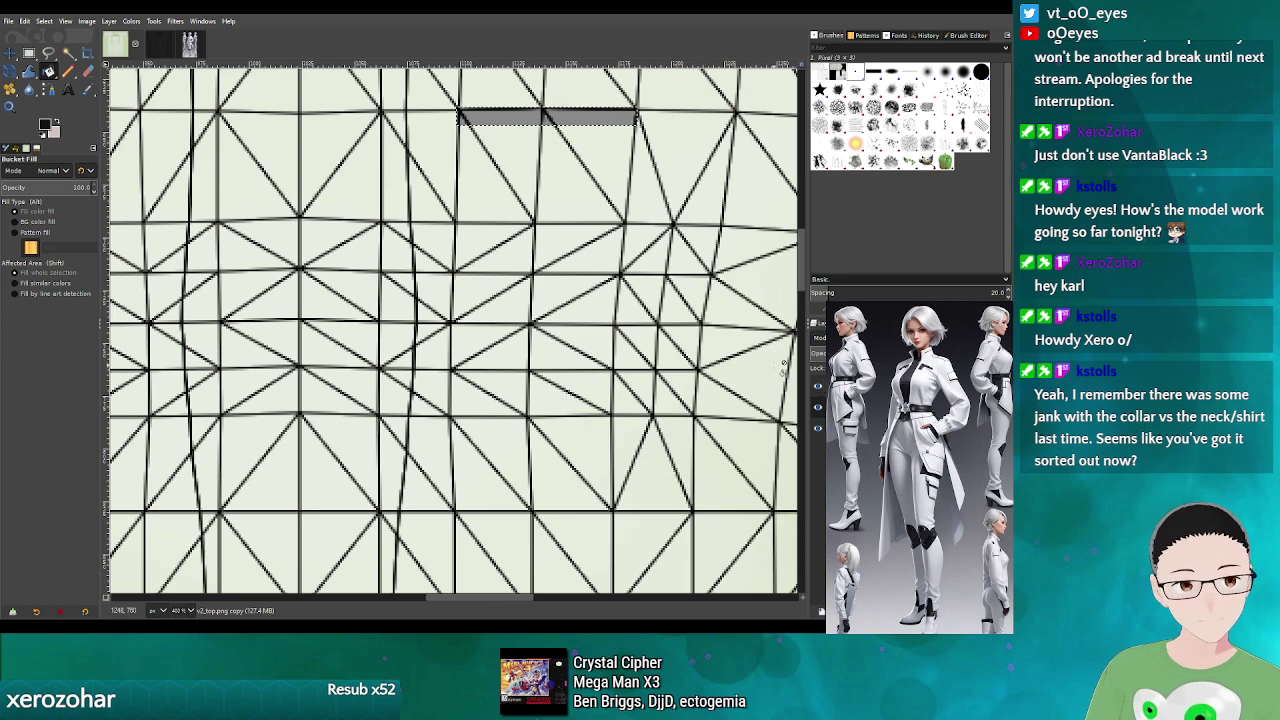
pyautogui.scroll(8, 804, 252)
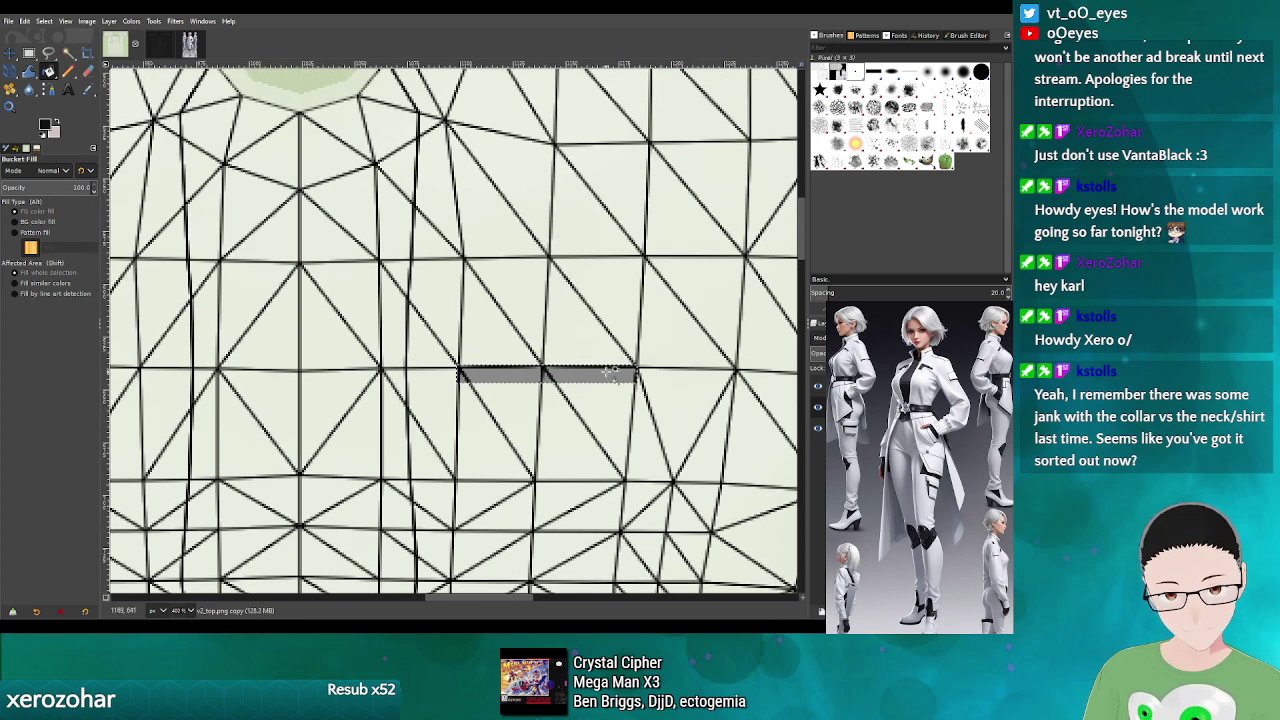
pyautogui.click(818, 388)
pyautogui.click(818, 388)
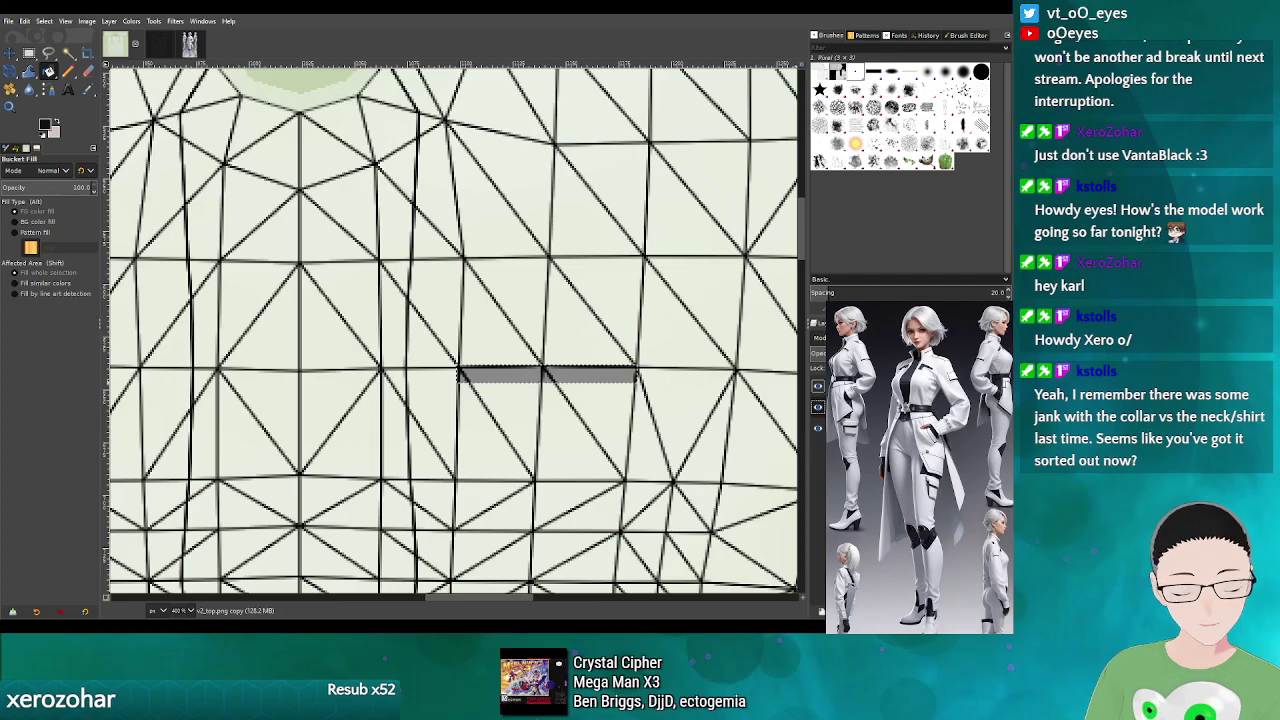
pyautogui.click(818, 388)
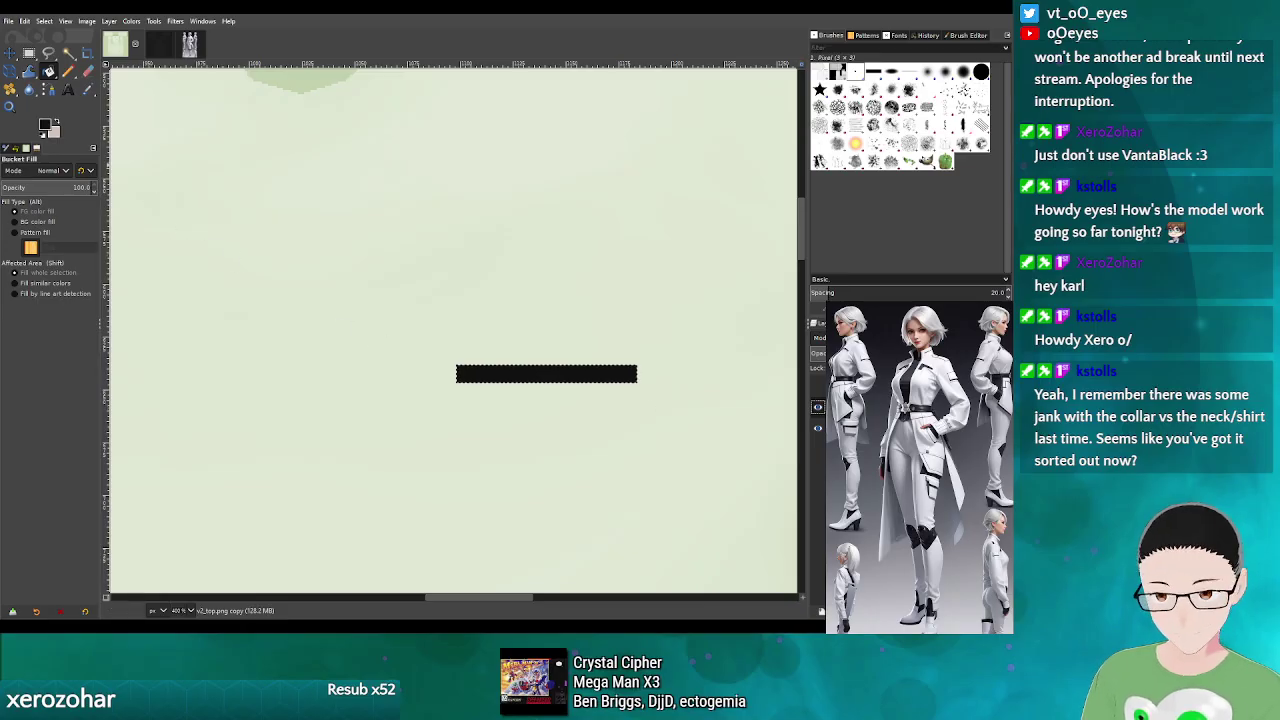
# - Compare with the outfit reference, and fill a block about 22 × 24 px with black at the strip's inner end to form the pocket trim
pyautogui.click(30, 54)
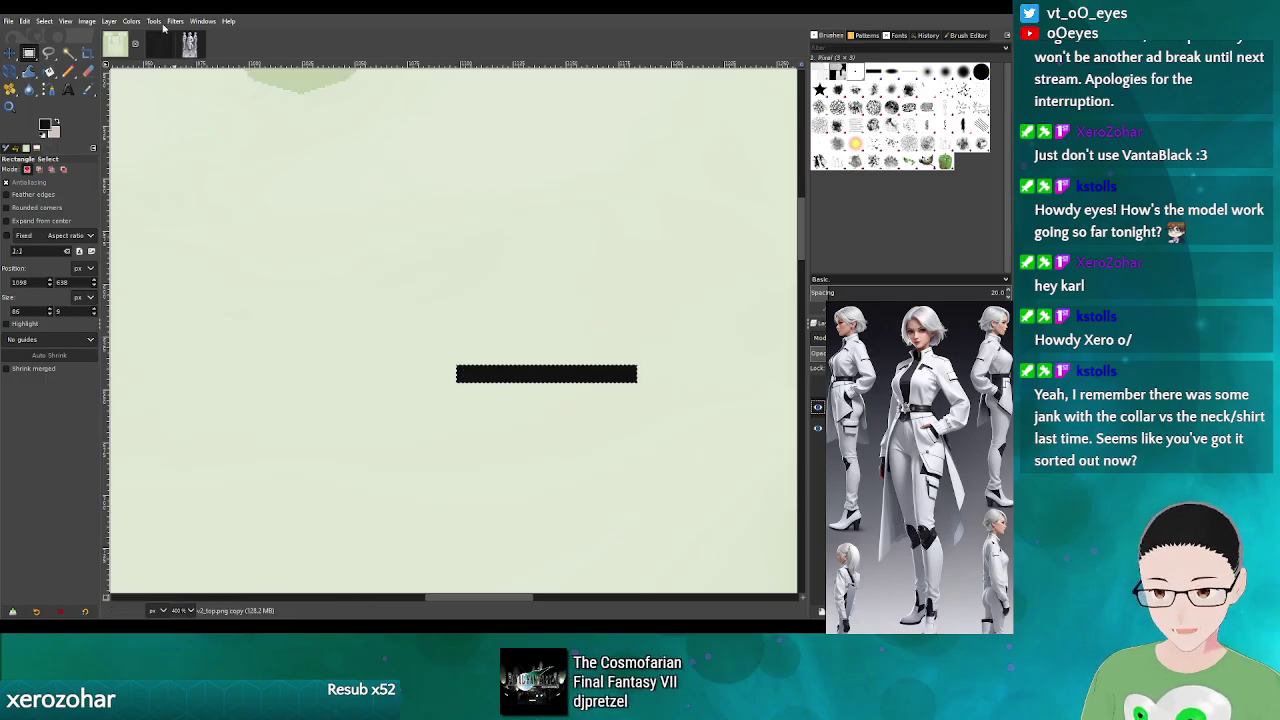
pyautogui.click(189, 44)
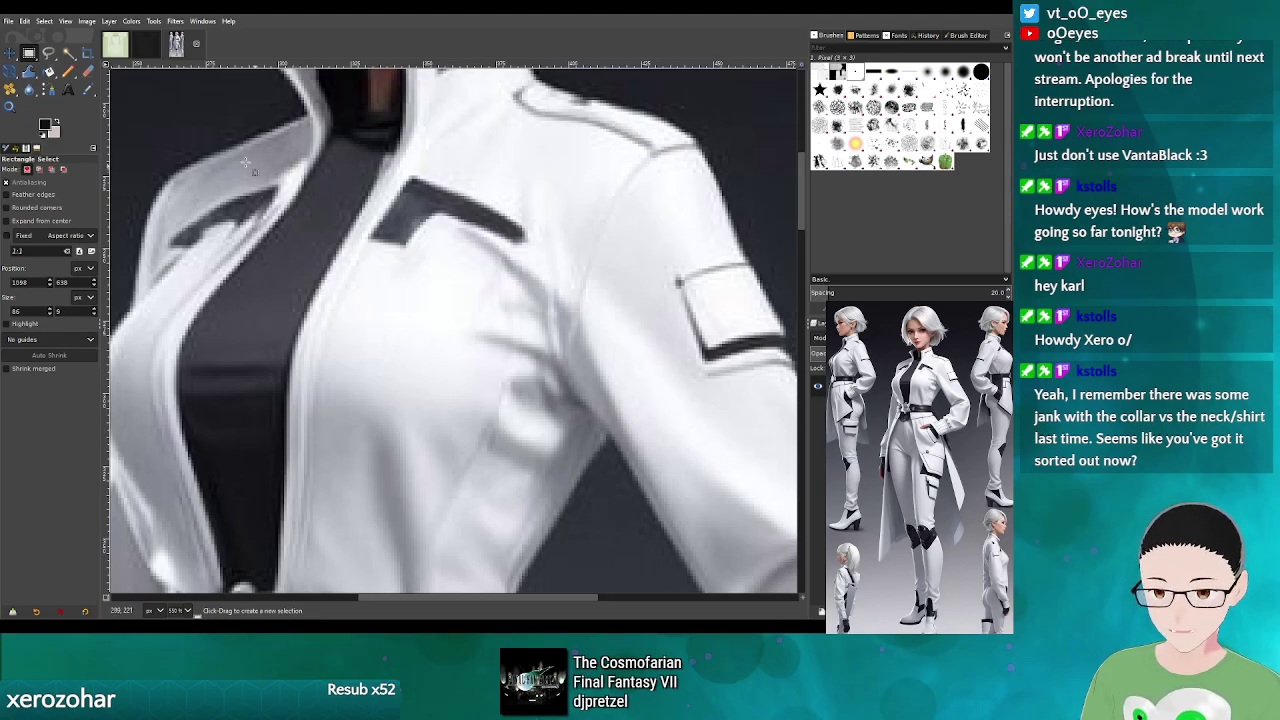
pyautogui.click(116, 45)
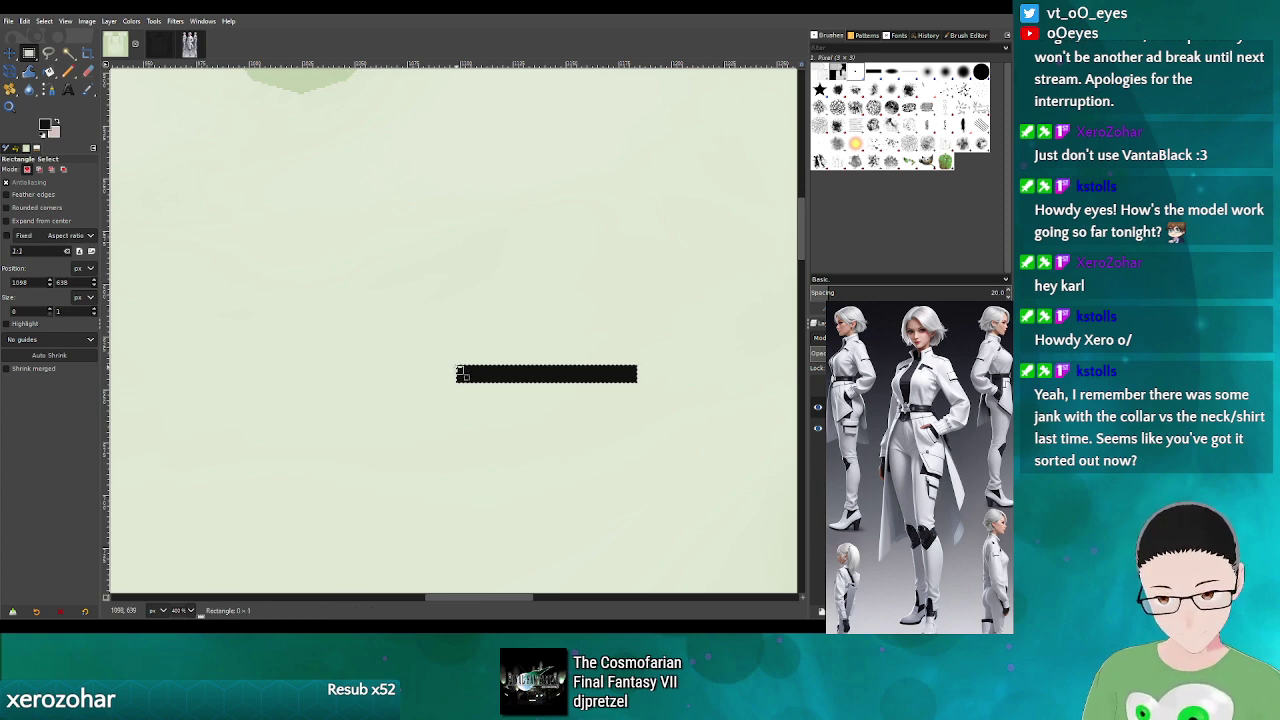
pyautogui.moveTo(456, 384); pyautogui.dragTo(512, 425)
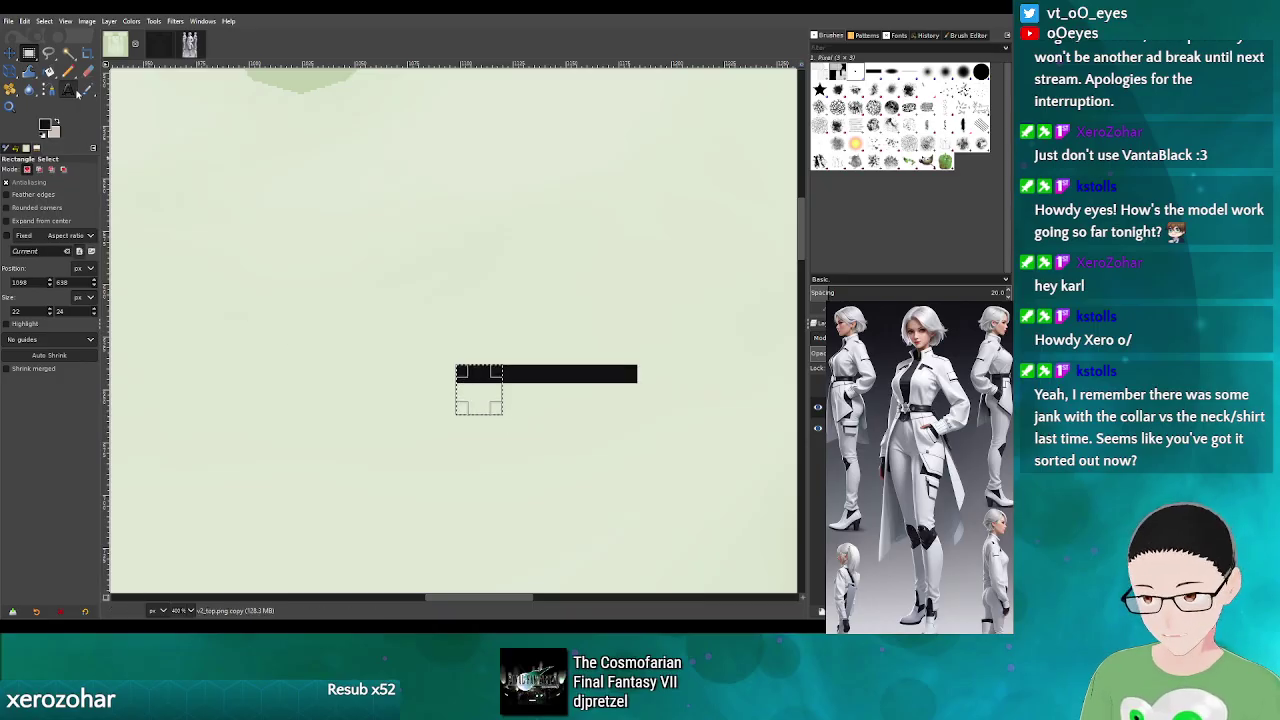
pyautogui.click(55, 72)
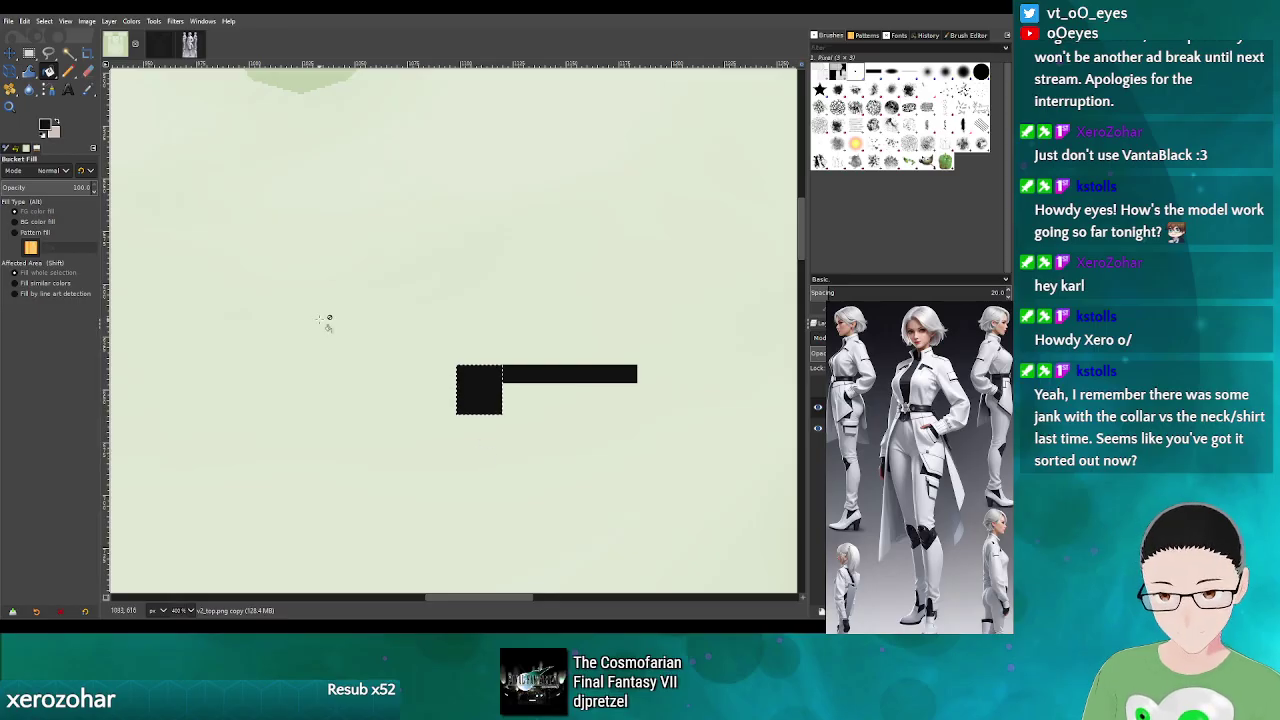
# - Export the coat texture to v2_top.png, switch to Blender and check the coat in Object Mode before returning to Edit Mode
pyautogui.click(8, 21)
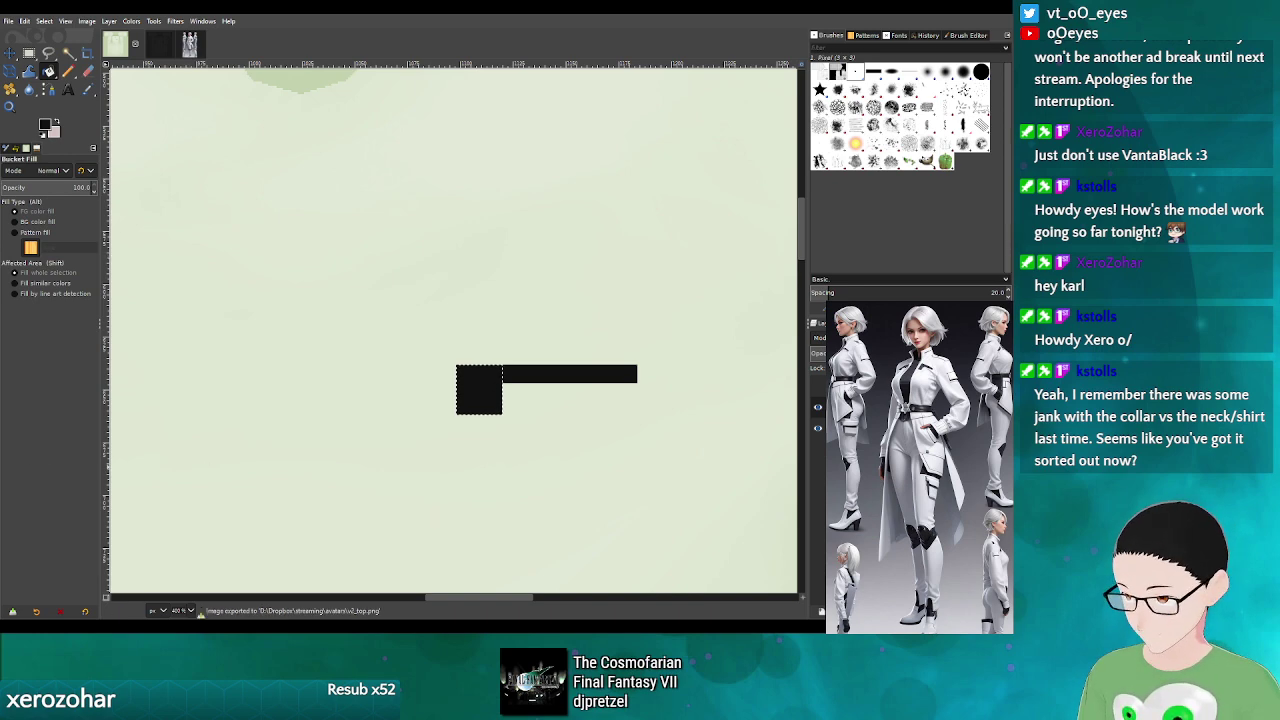
pyautogui.hotkey('alt', 'Tab')
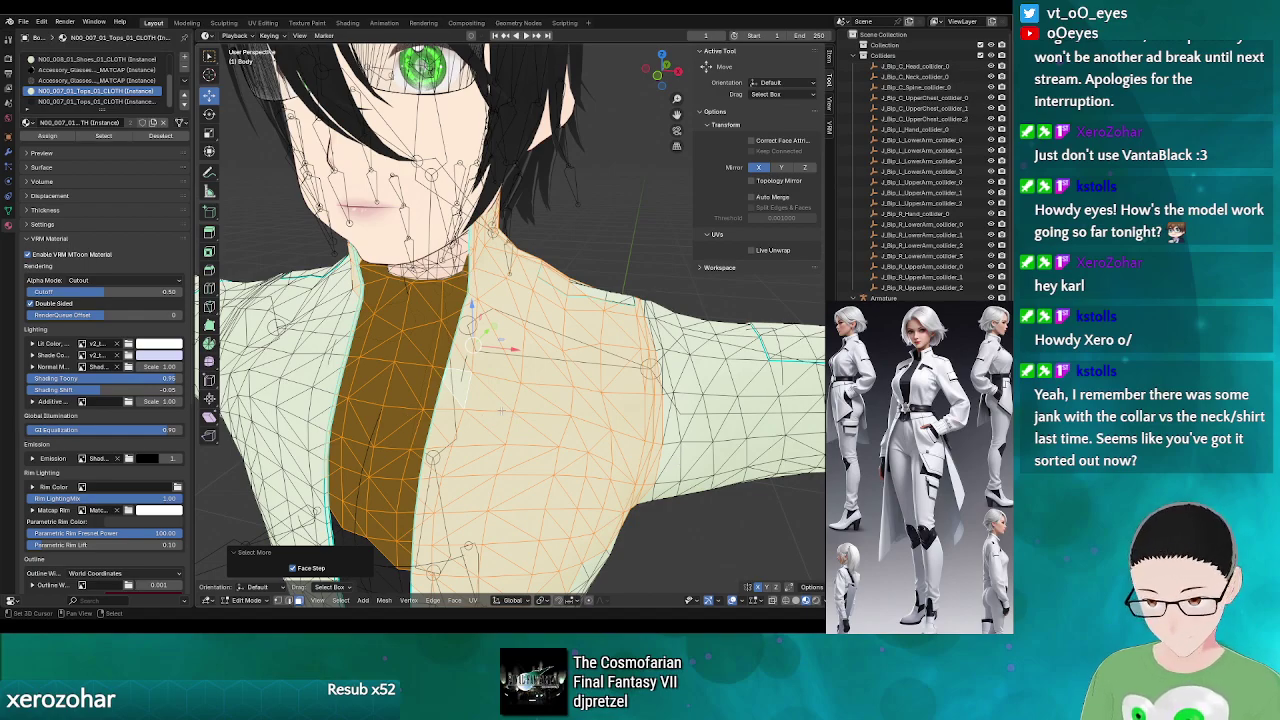
pyautogui.press('Tab')
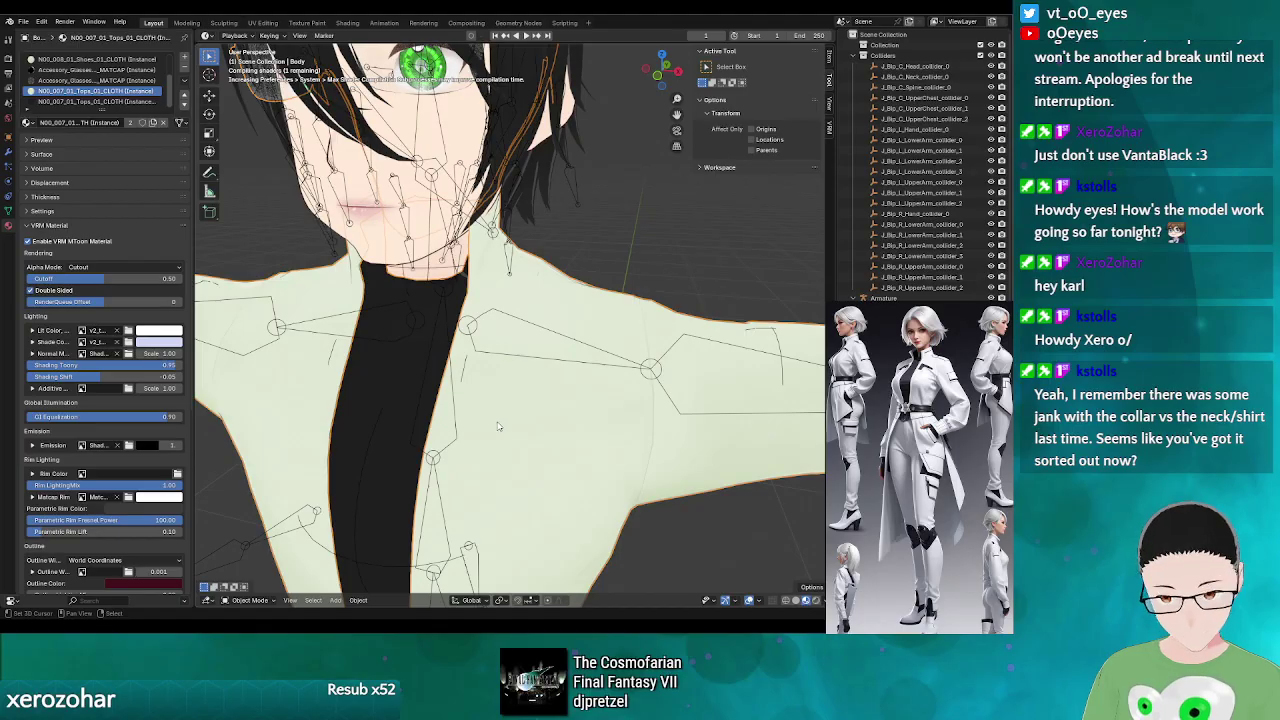
pyautogui.press('Tab')
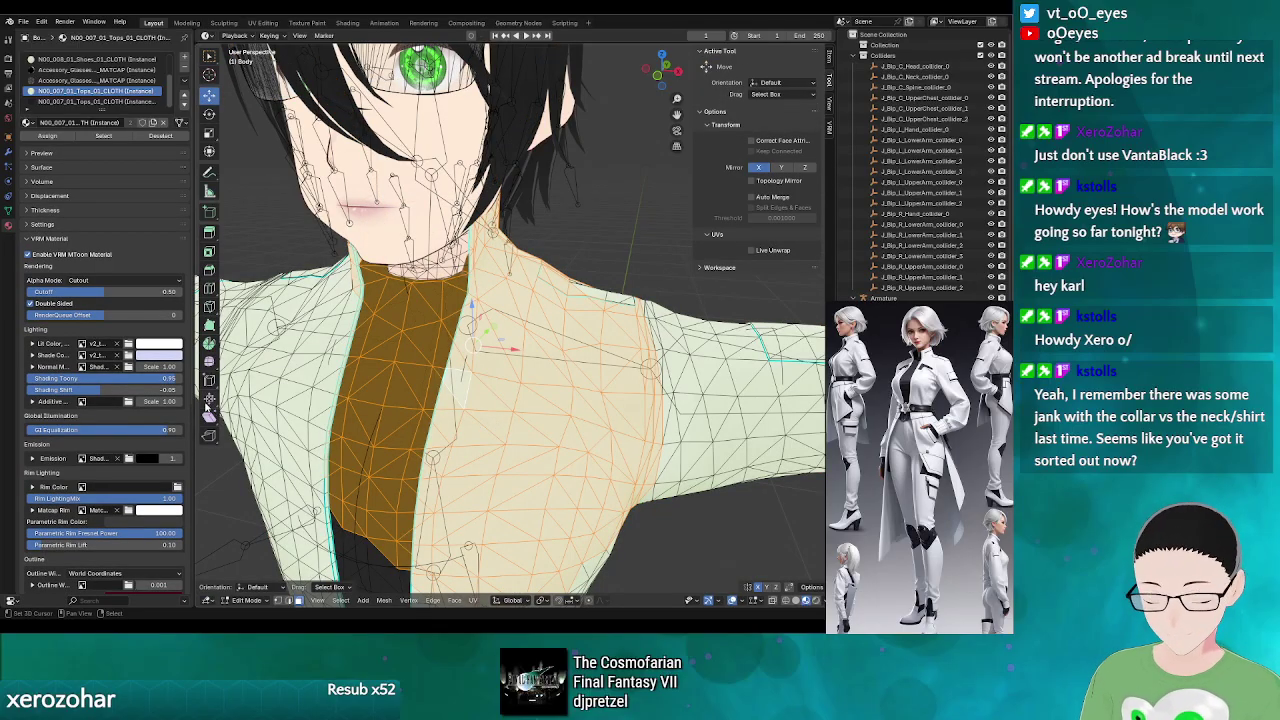
# - Change the 3D viewport to the UV Editor and choose v2_top.png as the displayed image
pyautogui.click(210, 600)
pyautogui.click(226, 518)
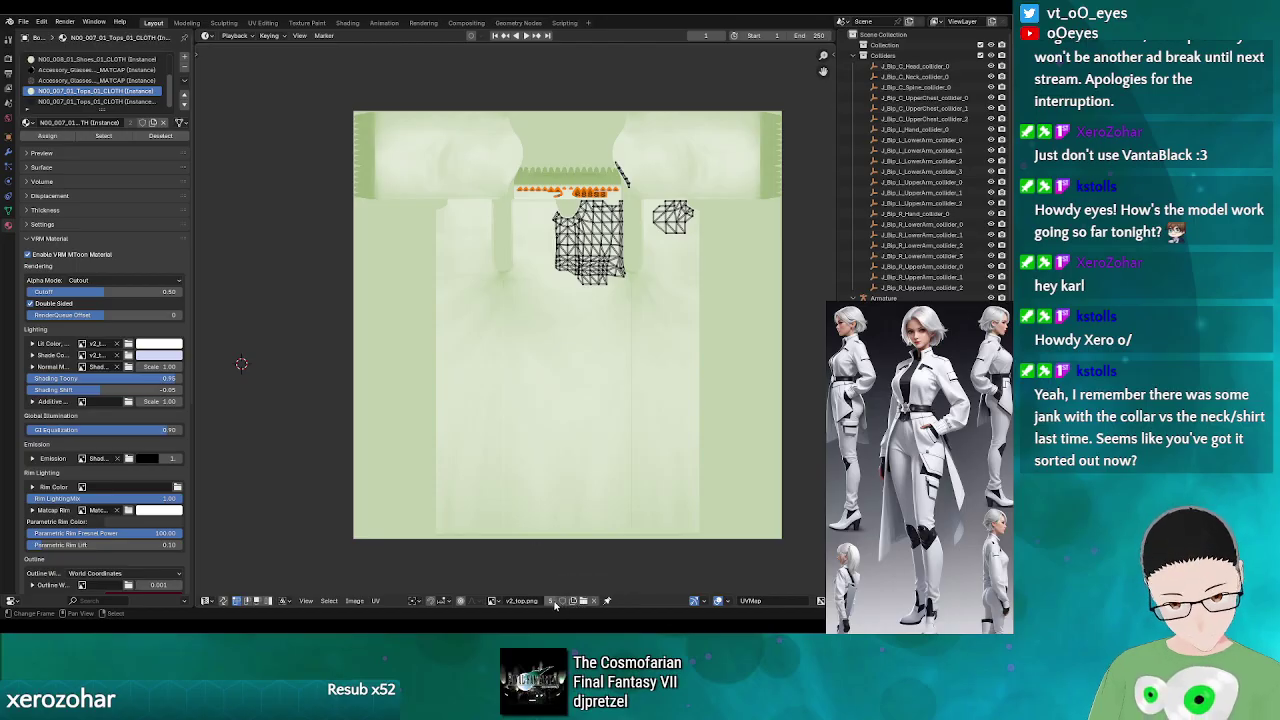
pyautogui.click(492, 600)
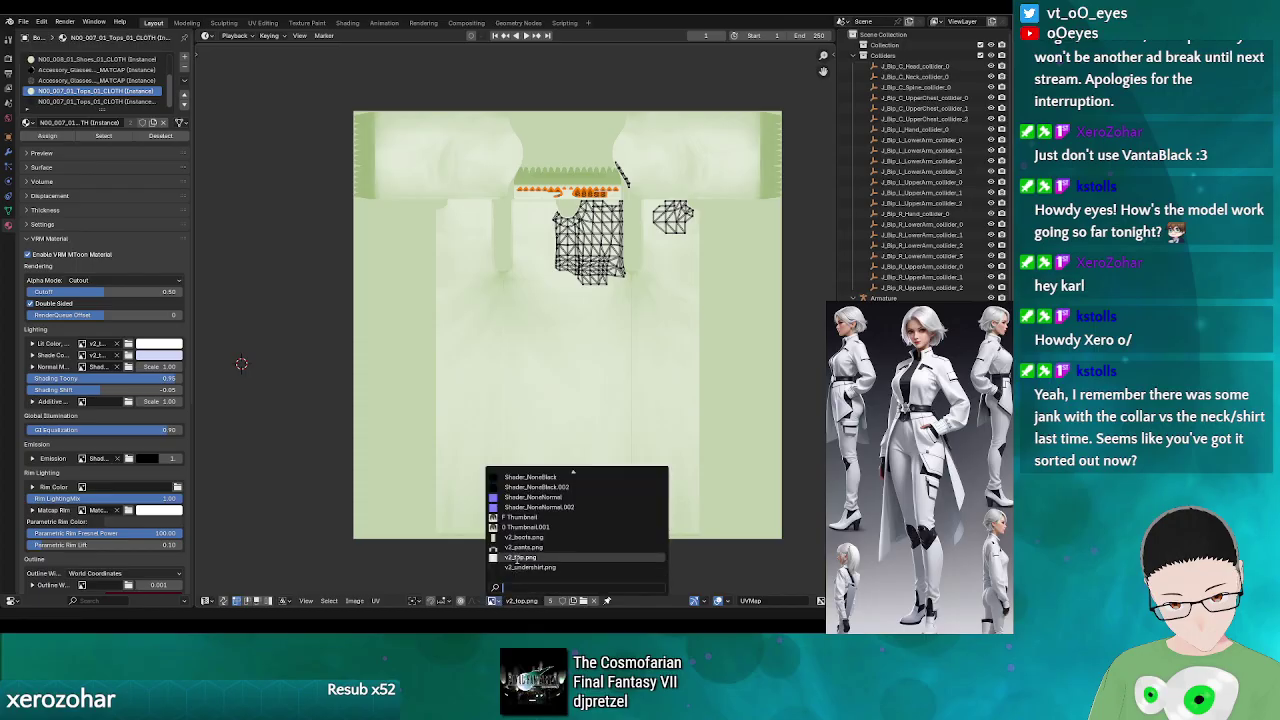
pyautogui.click(518, 558)
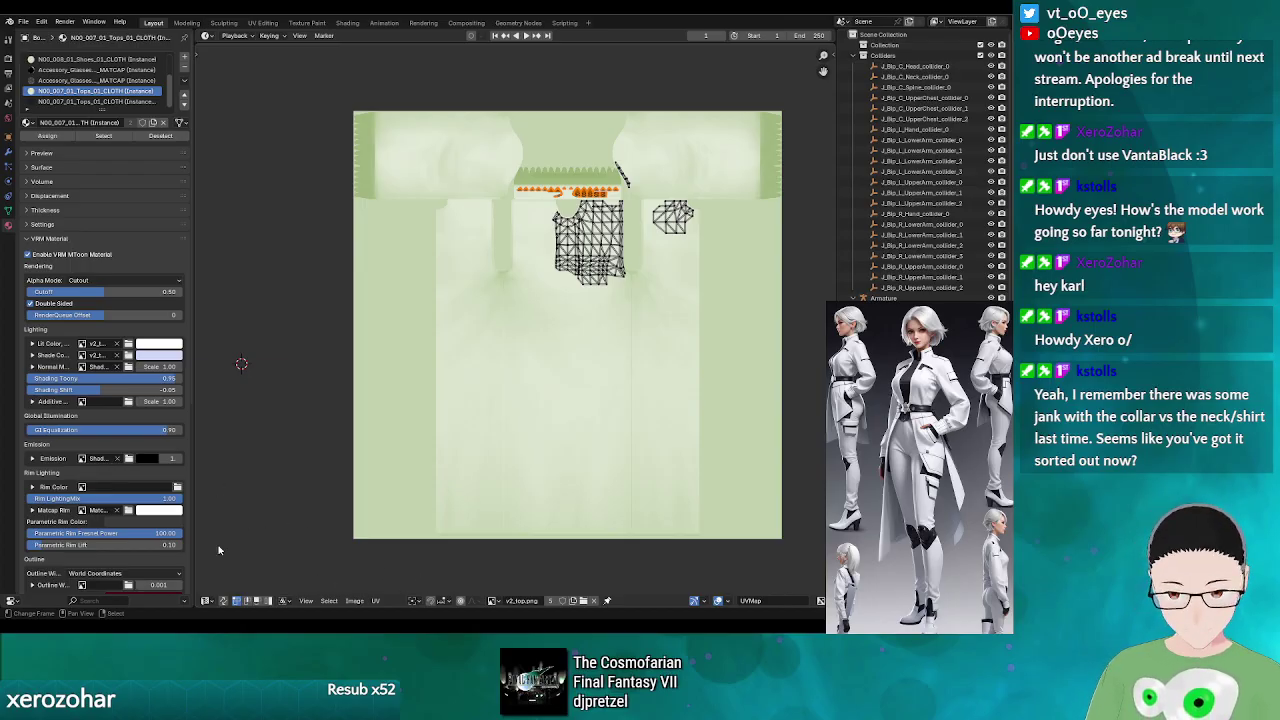
pyautogui.click(206, 601)
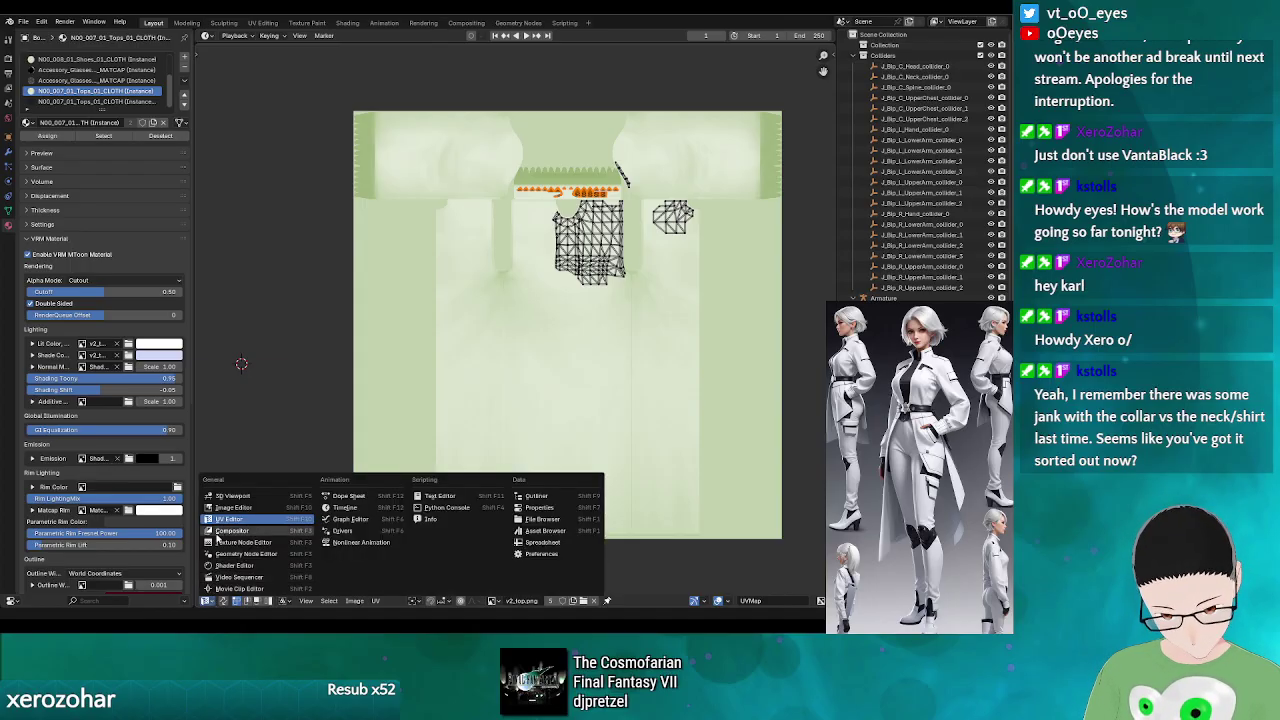
# - Reload the v2_top.png texture in the Image Editor and return to the 3D Viewport to check the black strip on the jacket's chest
pyautogui.click(233, 507)
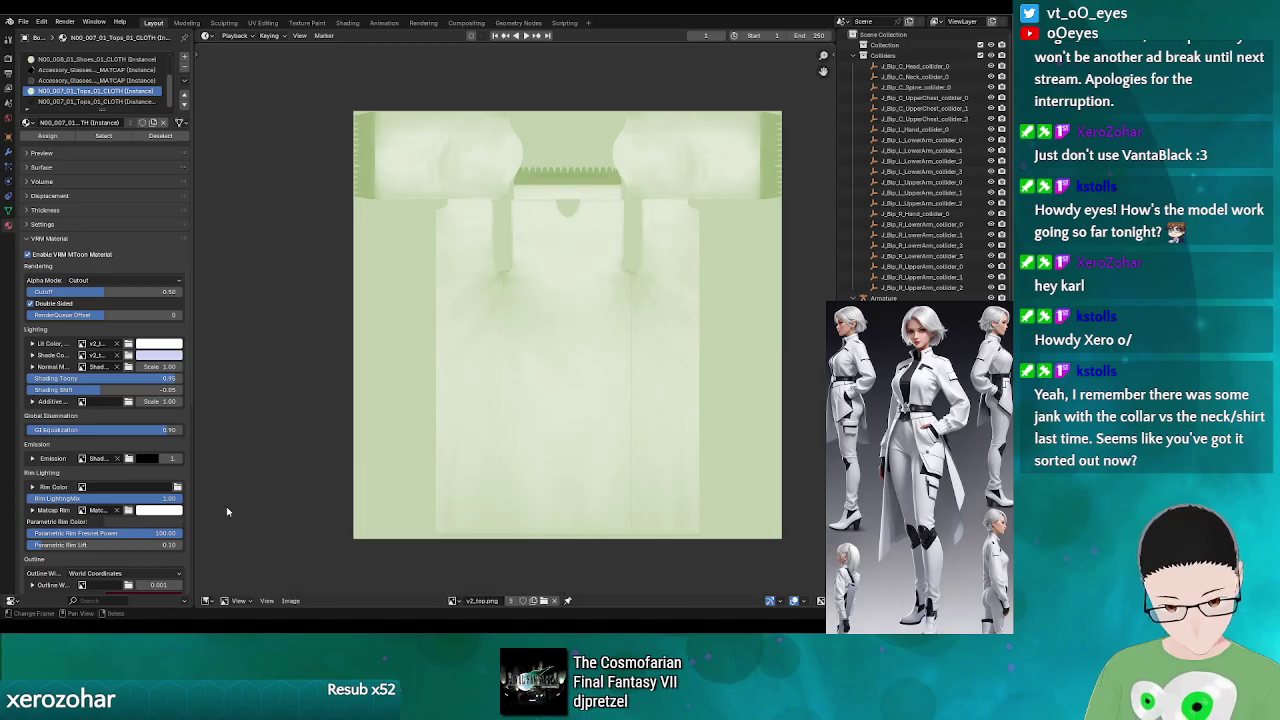
pyautogui.click(290, 603)
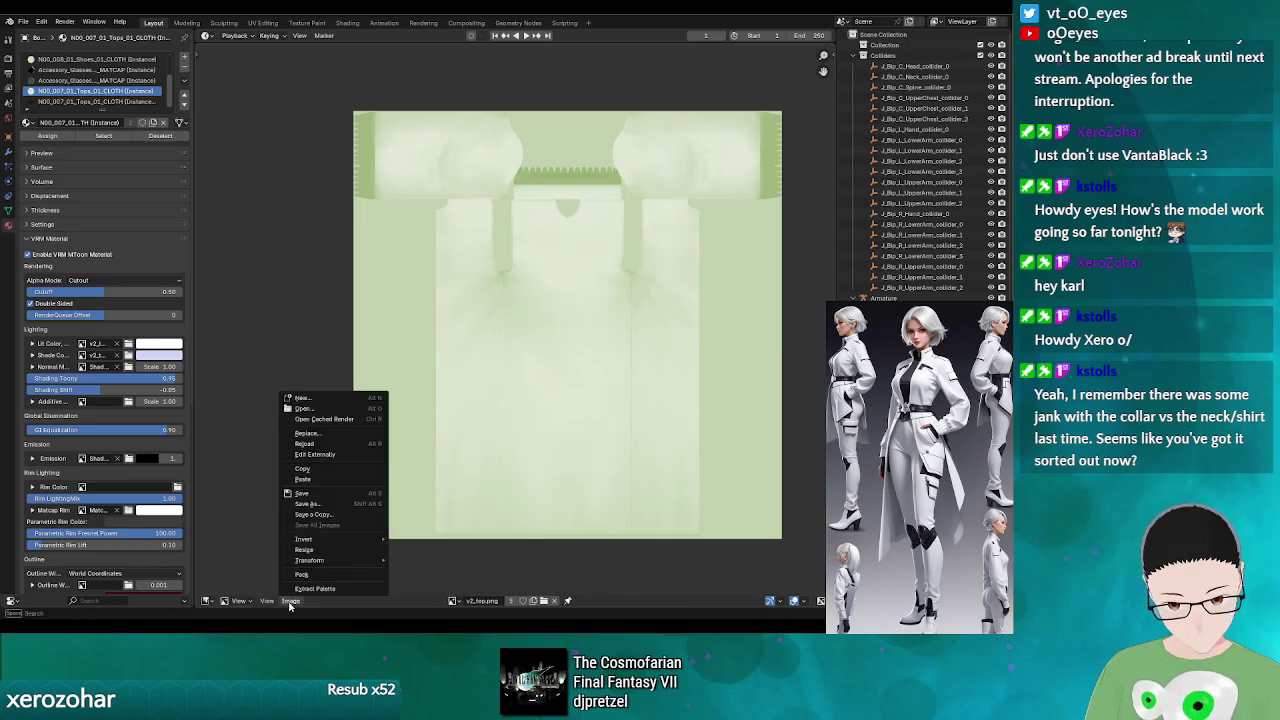
pyautogui.click(319, 446)
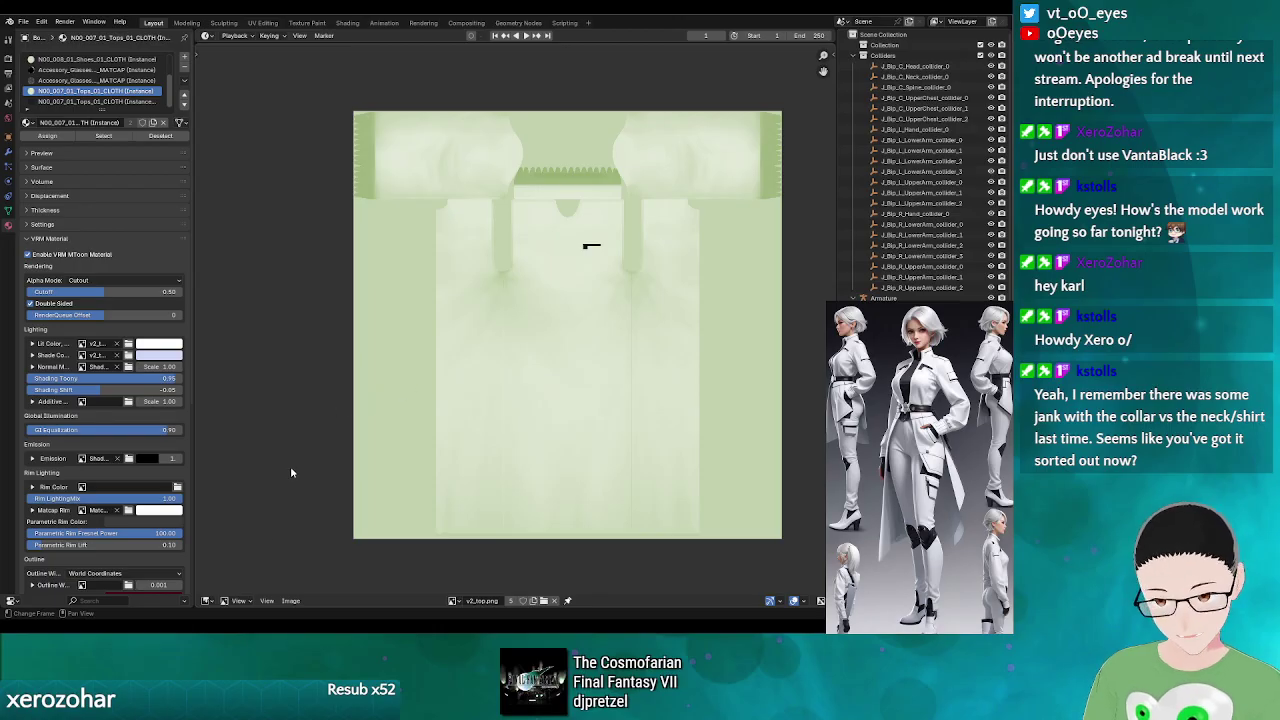
pyautogui.click(208, 601)
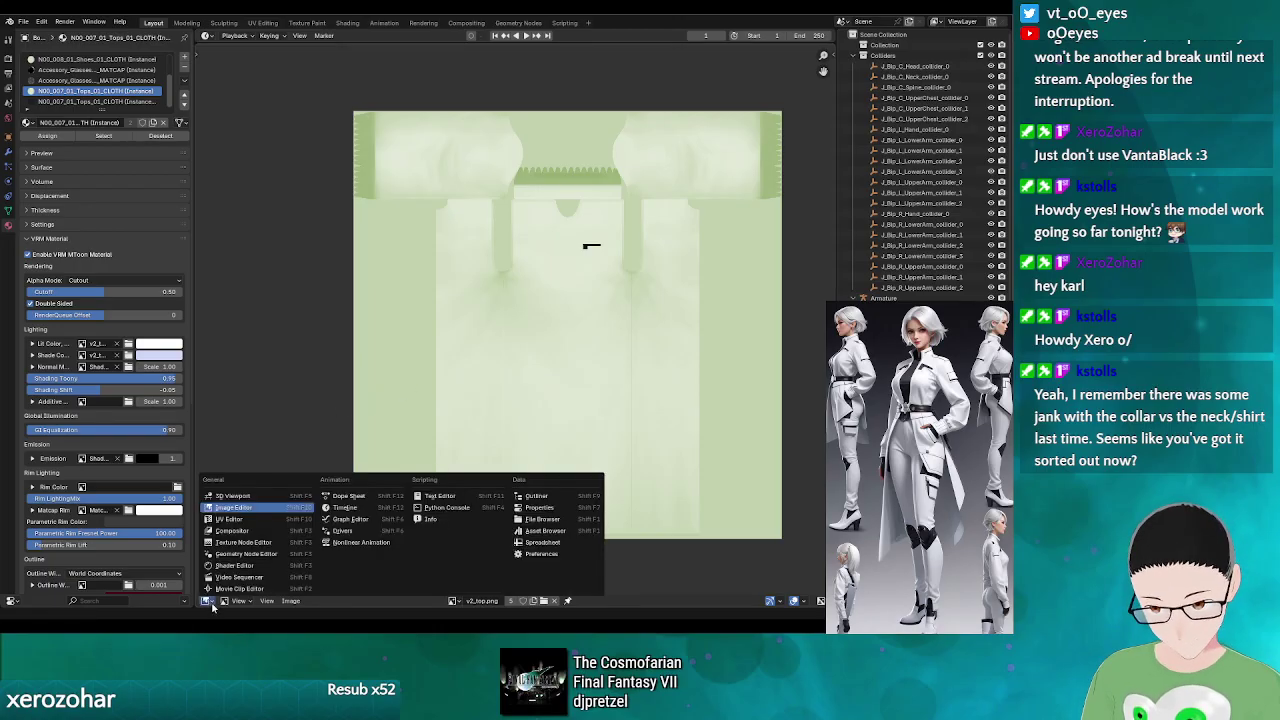
pyautogui.click(232, 495)
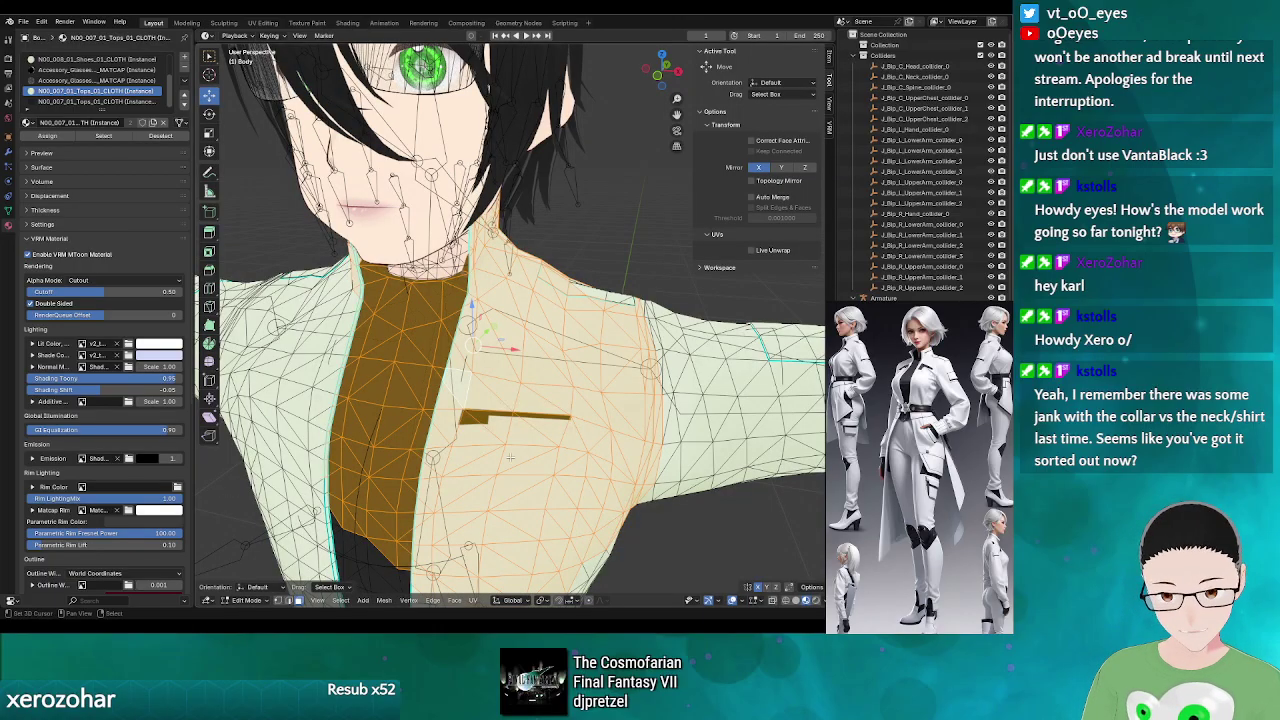
pyautogui.scroll(-5, 511, 457)
pyautogui.scroll(5, 518, 450)
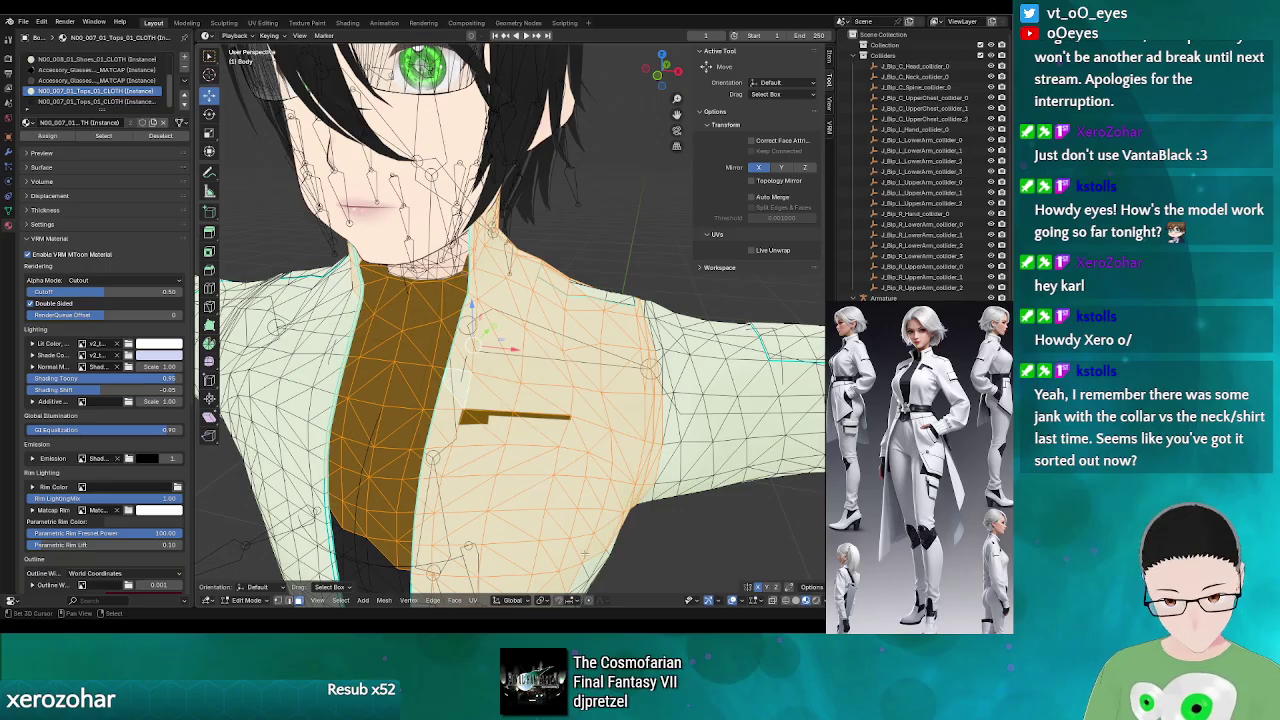
pyautogui.press('s')
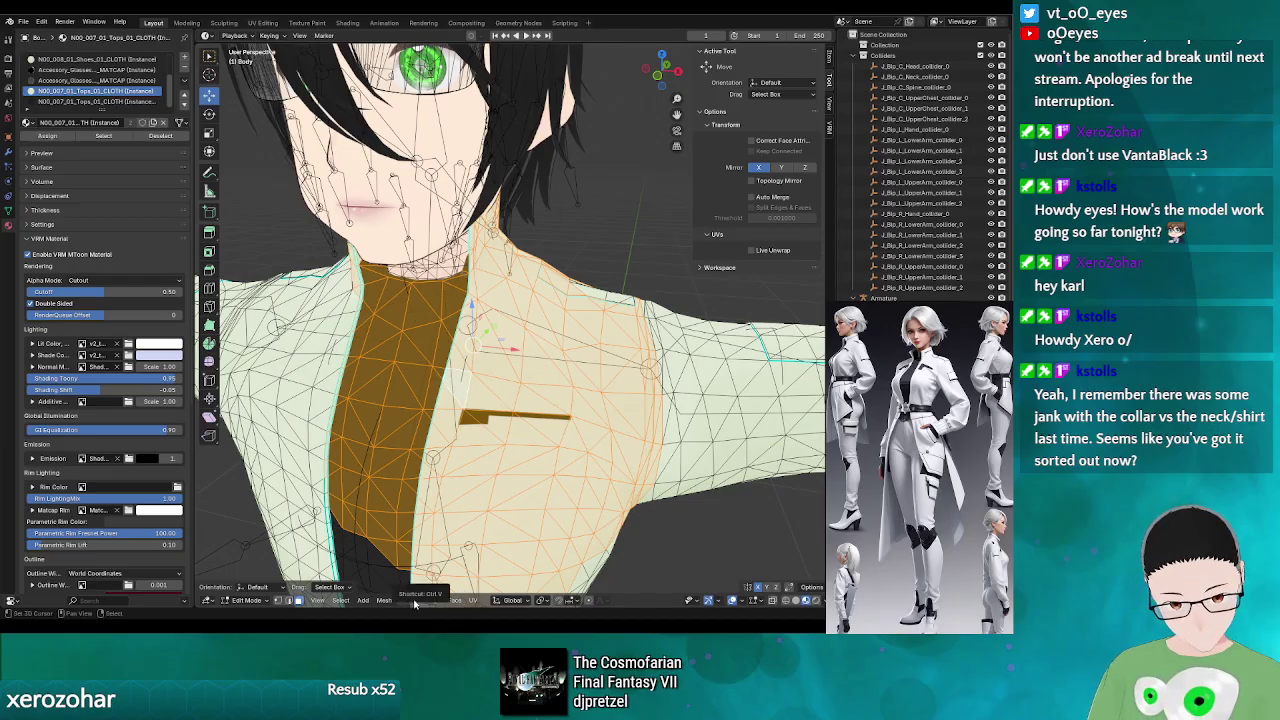
# - Refresh v2_top.png from disk to load the L-shaped black mark and bring back the 3D Viewport
pyautogui.click(212, 600)
pyautogui.click(236, 507)
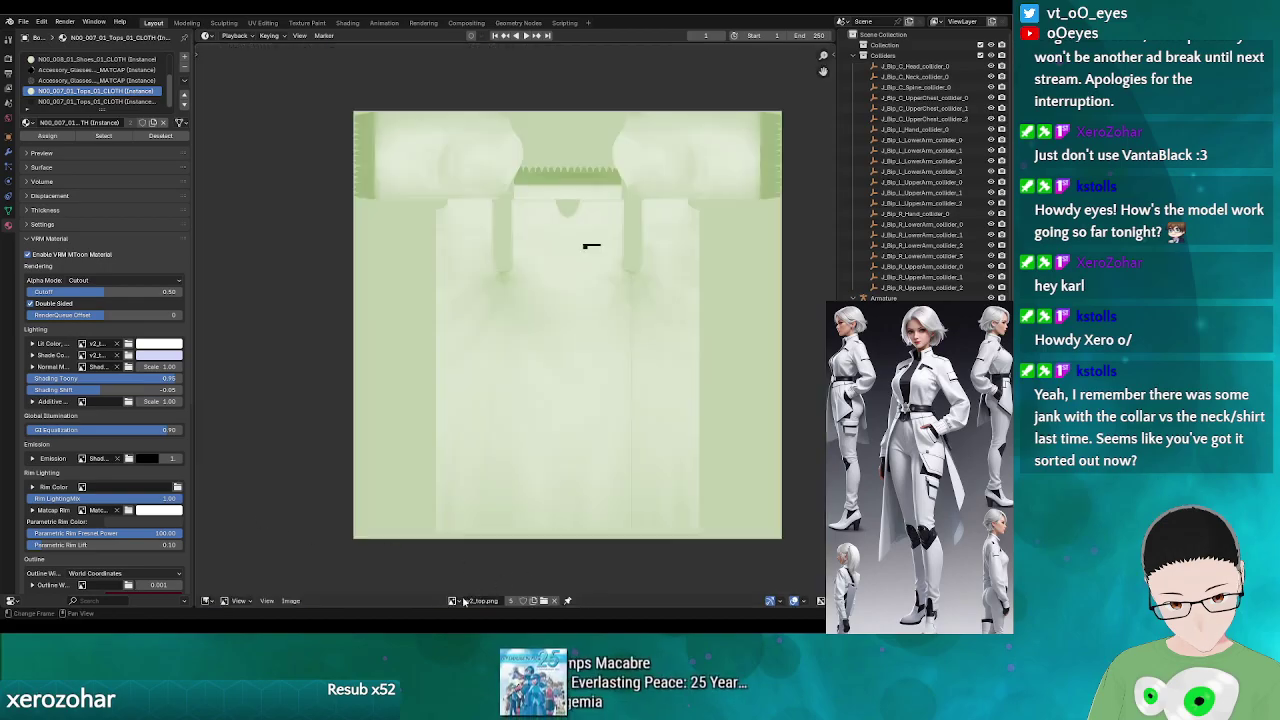
pyautogui.click(290, 601)
pyautogui.click(326, 451)
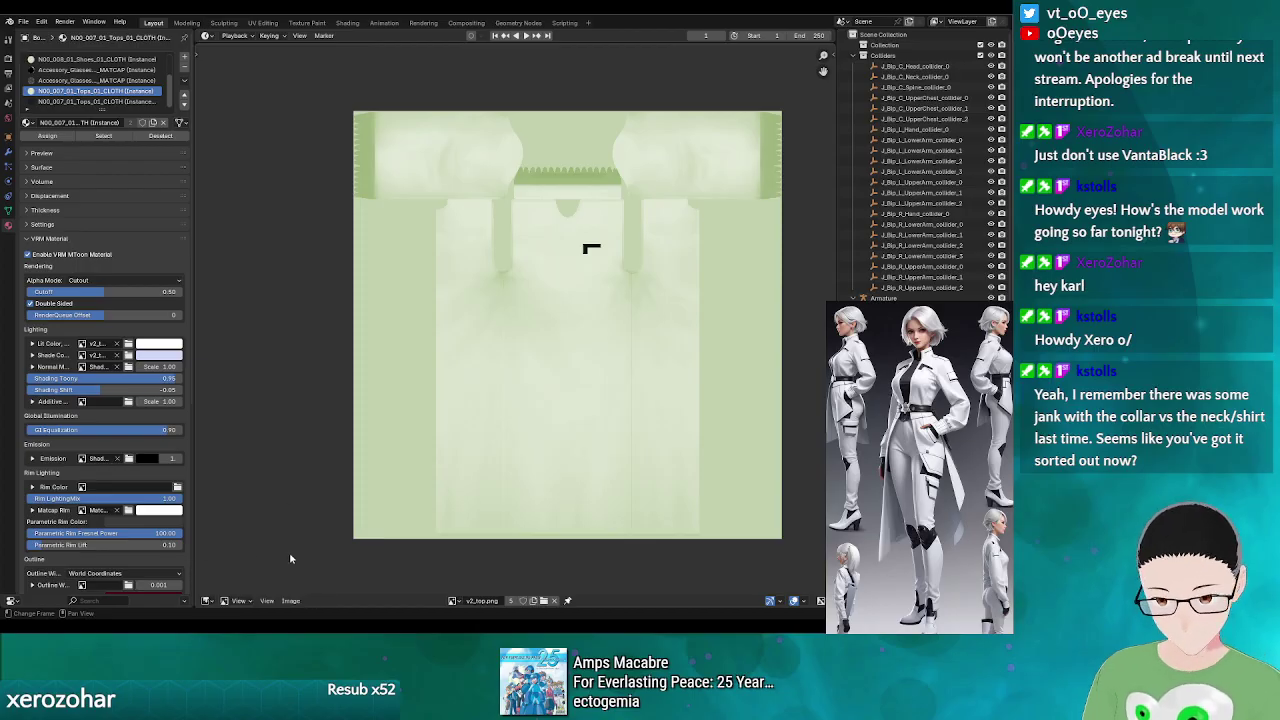
pyautogui.click(209, 602)
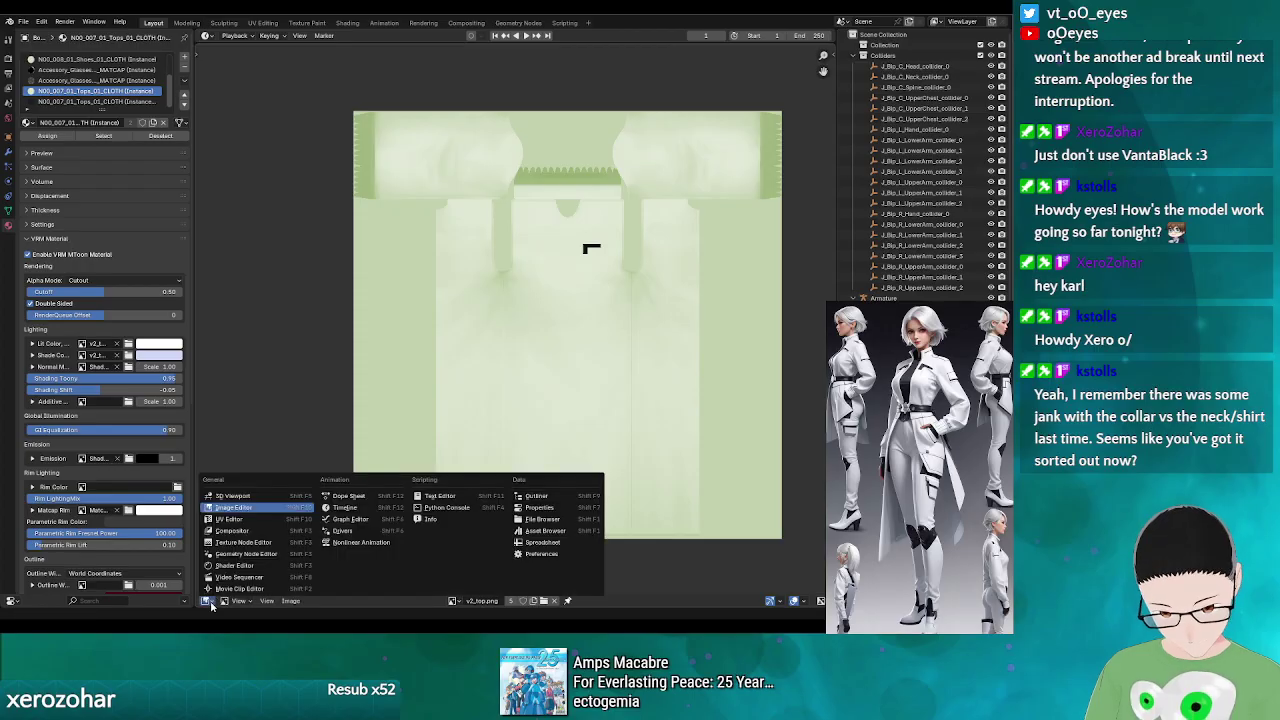
pyautogui.click(234, 495)
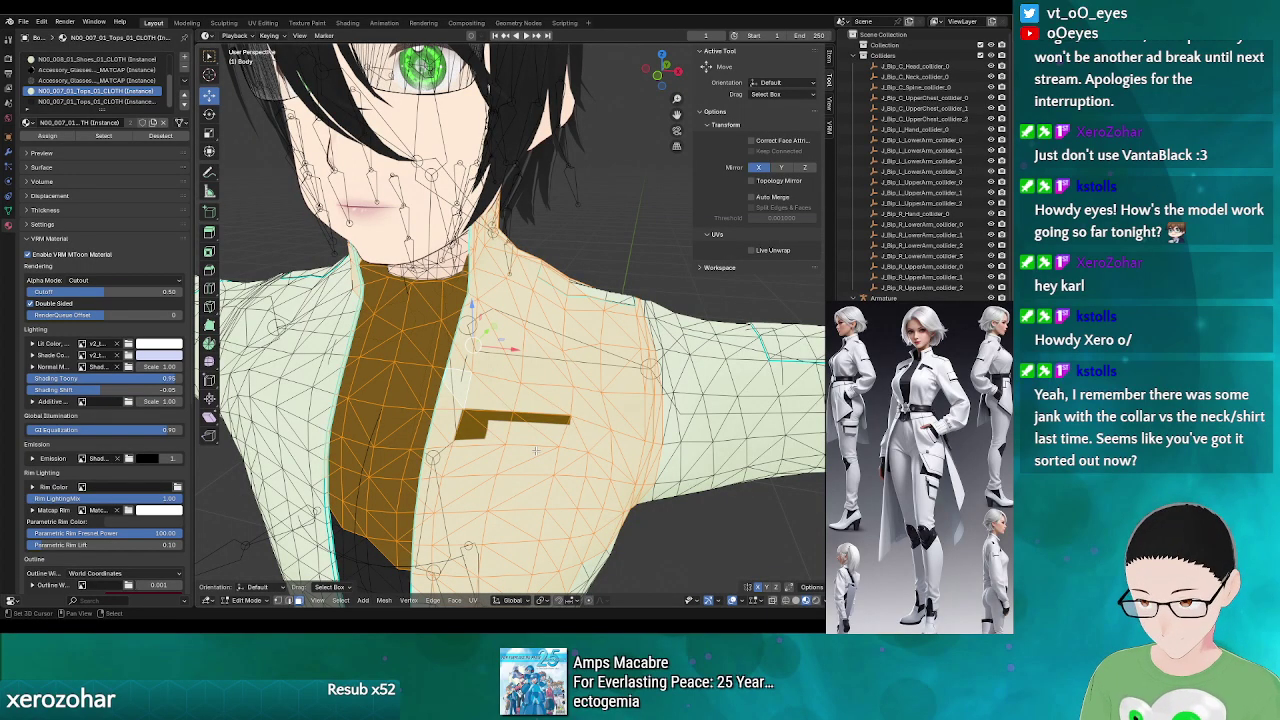
# - Examine the L-shaped black trim on the jacket's chest up close, including its edges, inner corner and alignment with the mesh
pyautogui.scroll(5, 490, 468)
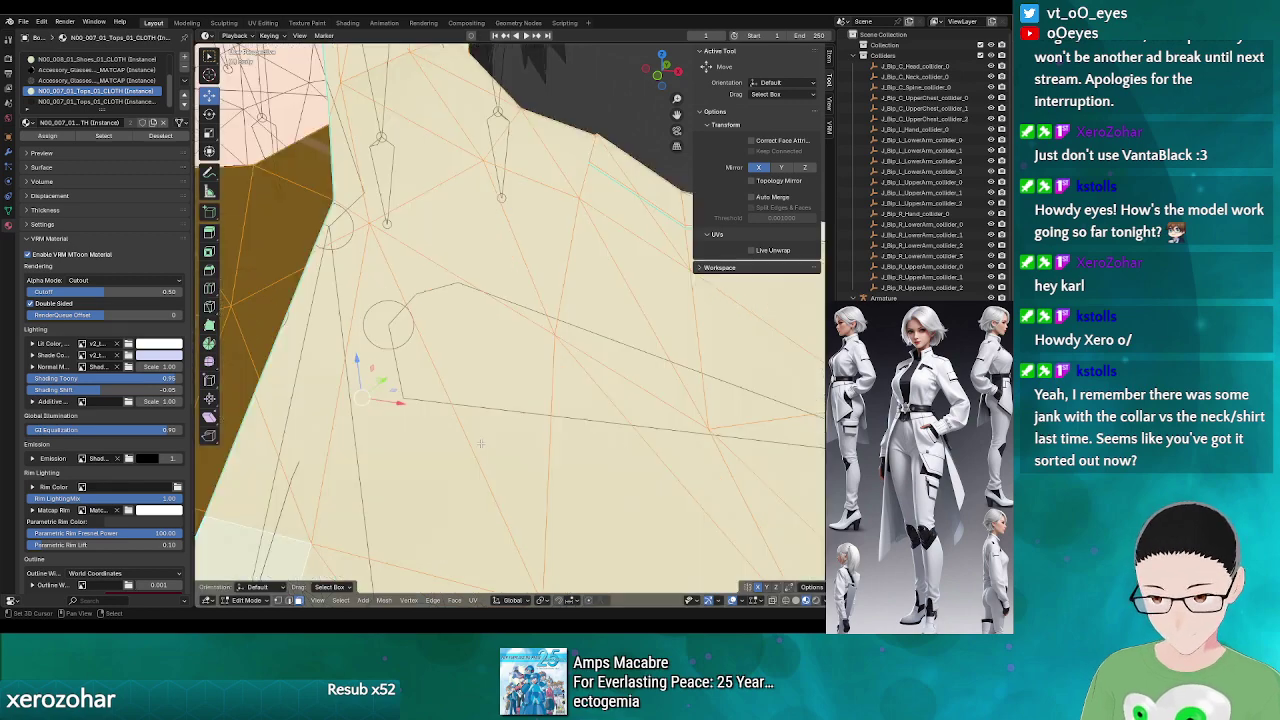
pyautogui.scroll(-5, 483, 446)
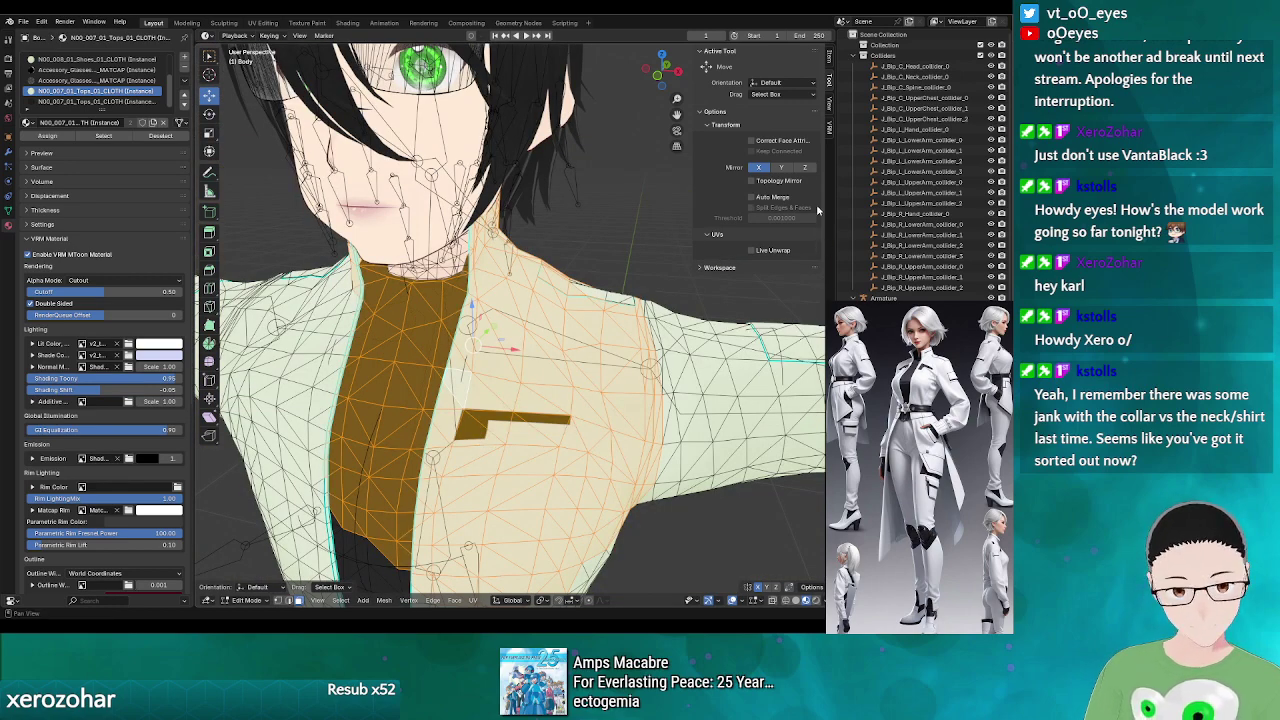
pyautogui.scroll(5, 513, 440)
pyautogui.scroll(-5, 513, 440)
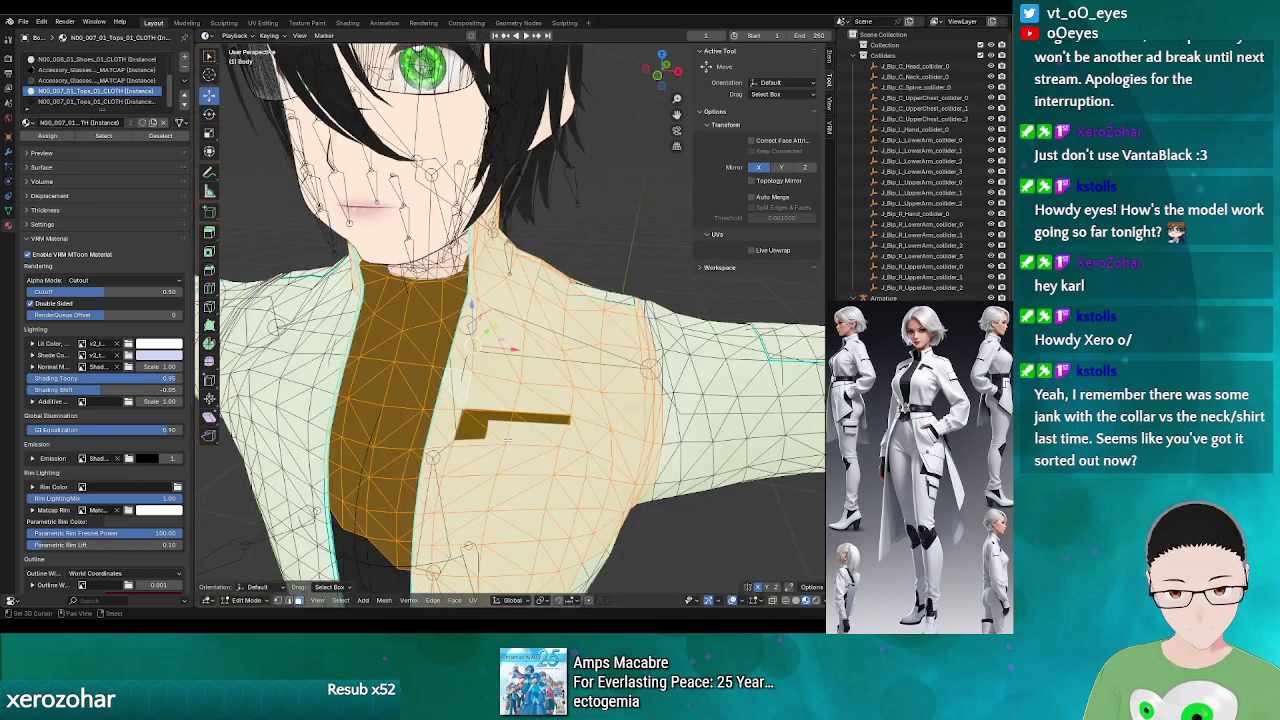
pyautogui.moveTo(513, 440); pyautogui.dragTo(570, 380)
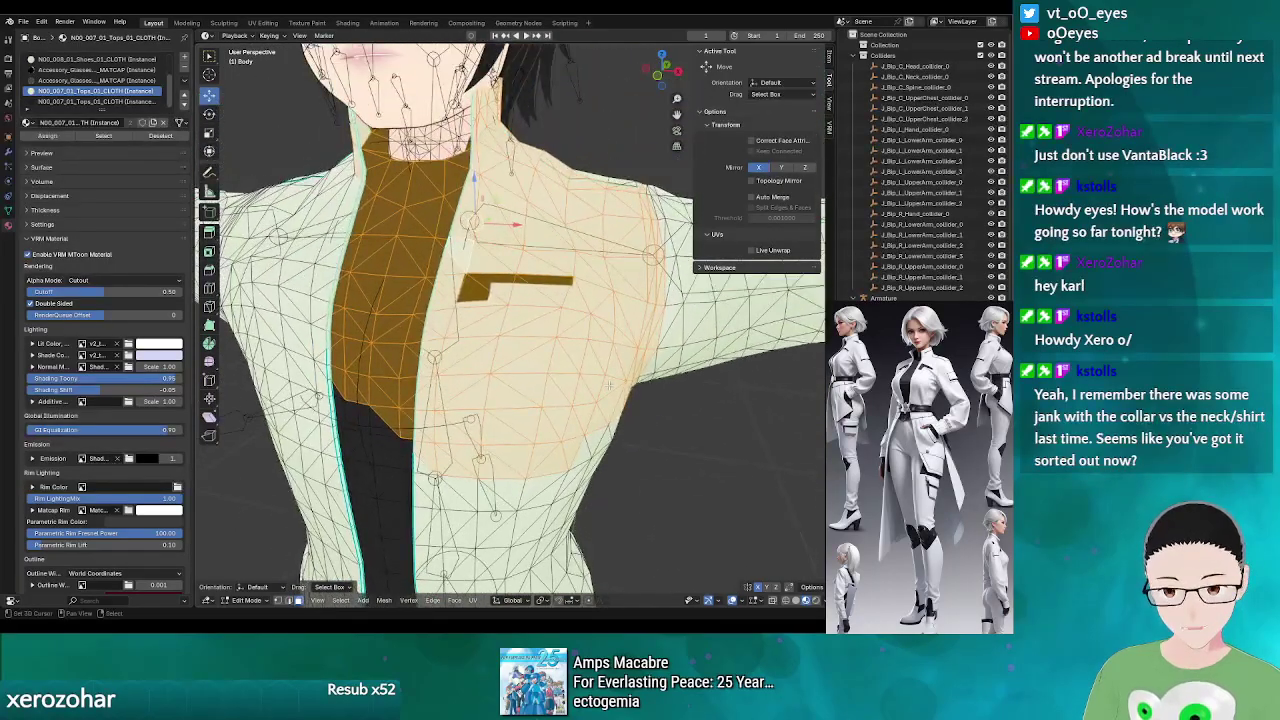
pyautogui.scroll(6, 555, 347)
pyautogui.scroll(4, 555, 347)
pyautogui.scroll(-3, 555, 347)
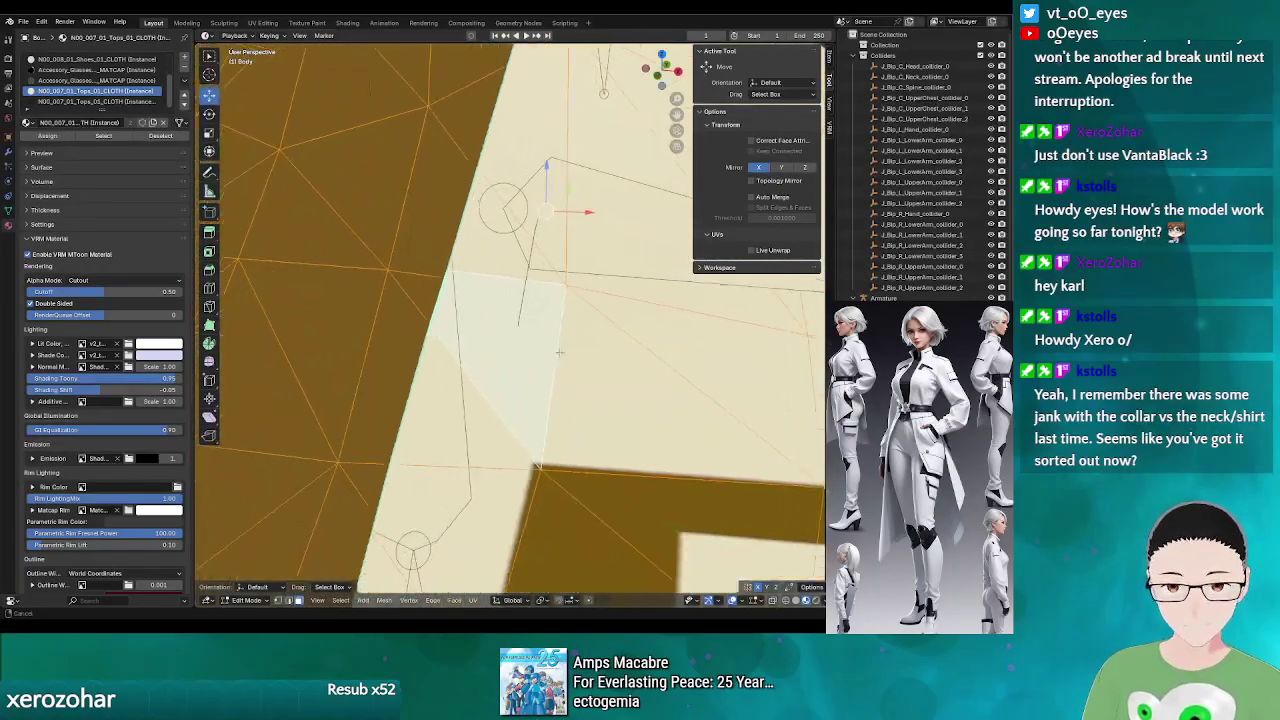
pyautogui.moveTo(554, 348); pyautogui.dragTo(544, 343)
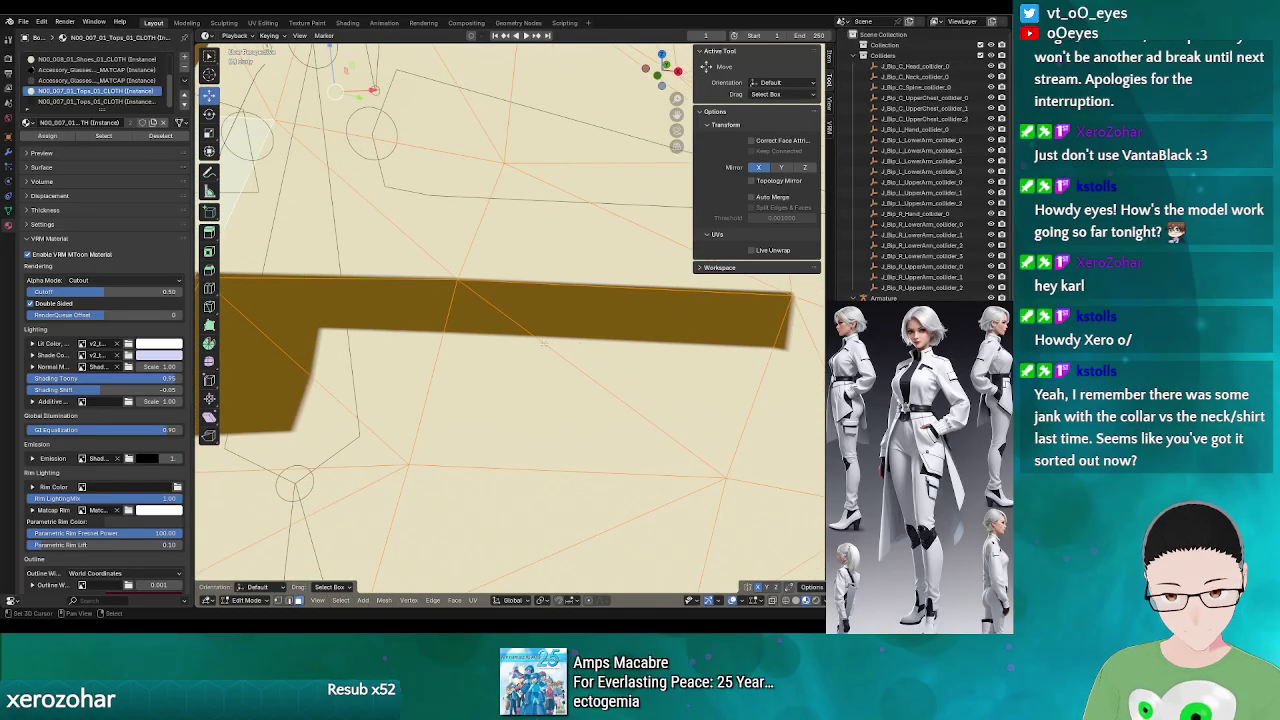
pyautogui.scroll(-8, 544, 342)
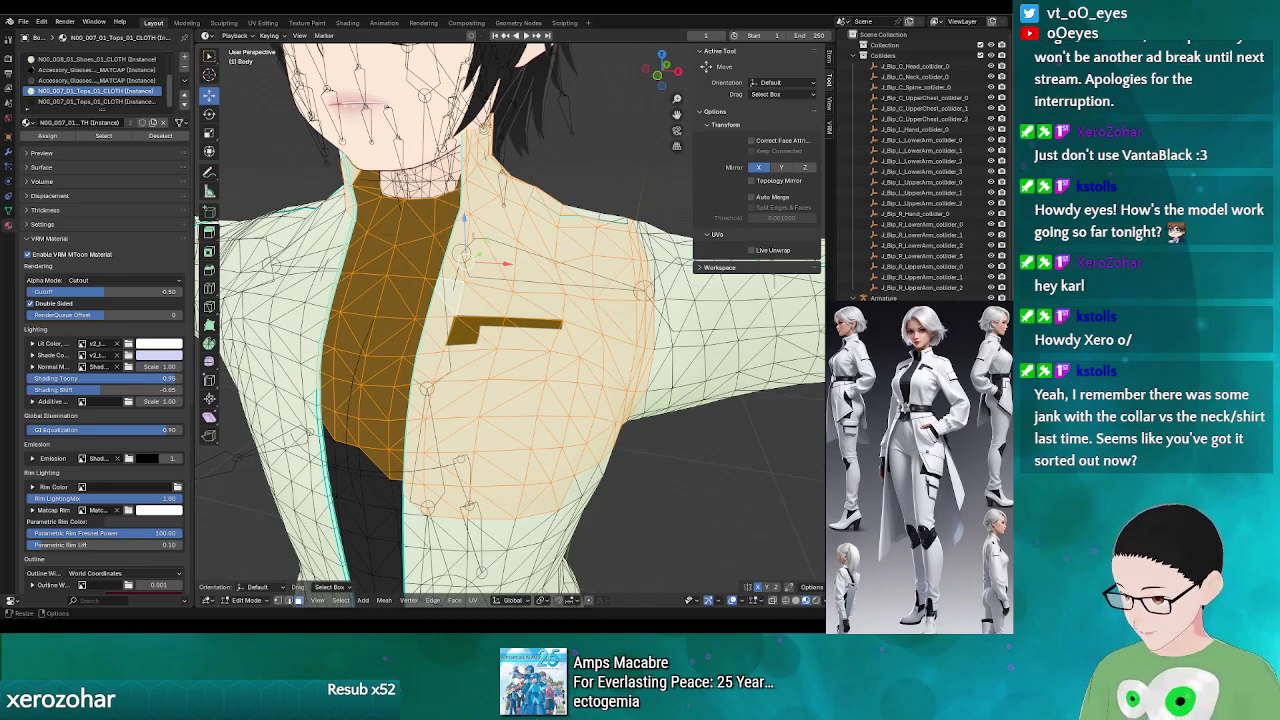
# - Switch to GIMP, fill a slanted freehand selection at the black mark's inner corner with black, and export over v2_top.png
pyautogui.hotkey('alt', 'Tab')
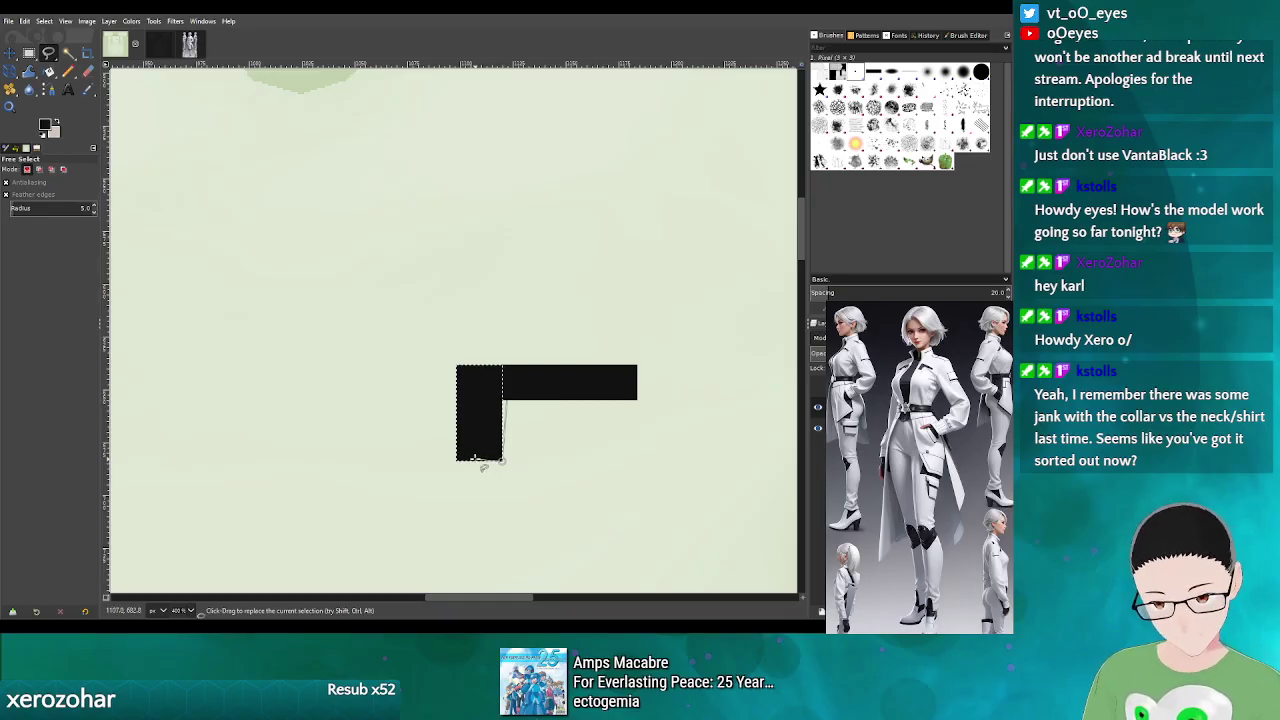
pyautogui.click(519, 381)
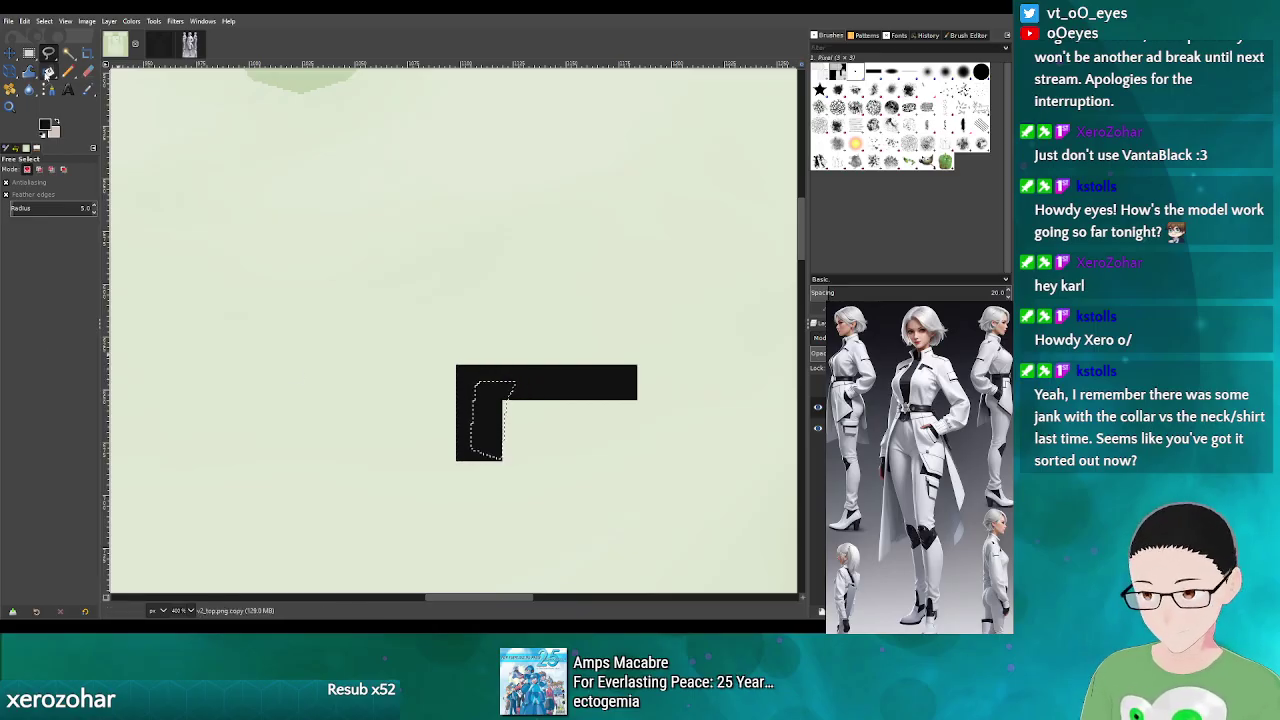
pyautogui.click(48, 71)
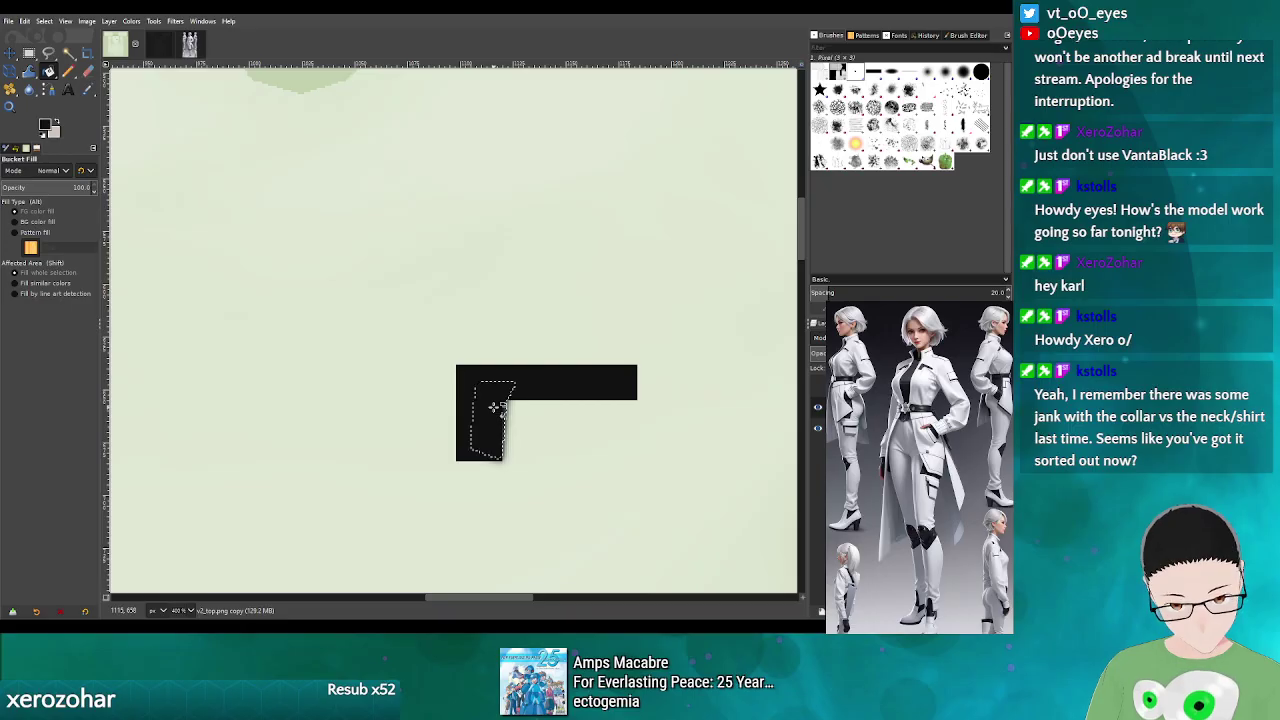
pyautogui.click(9, 22)
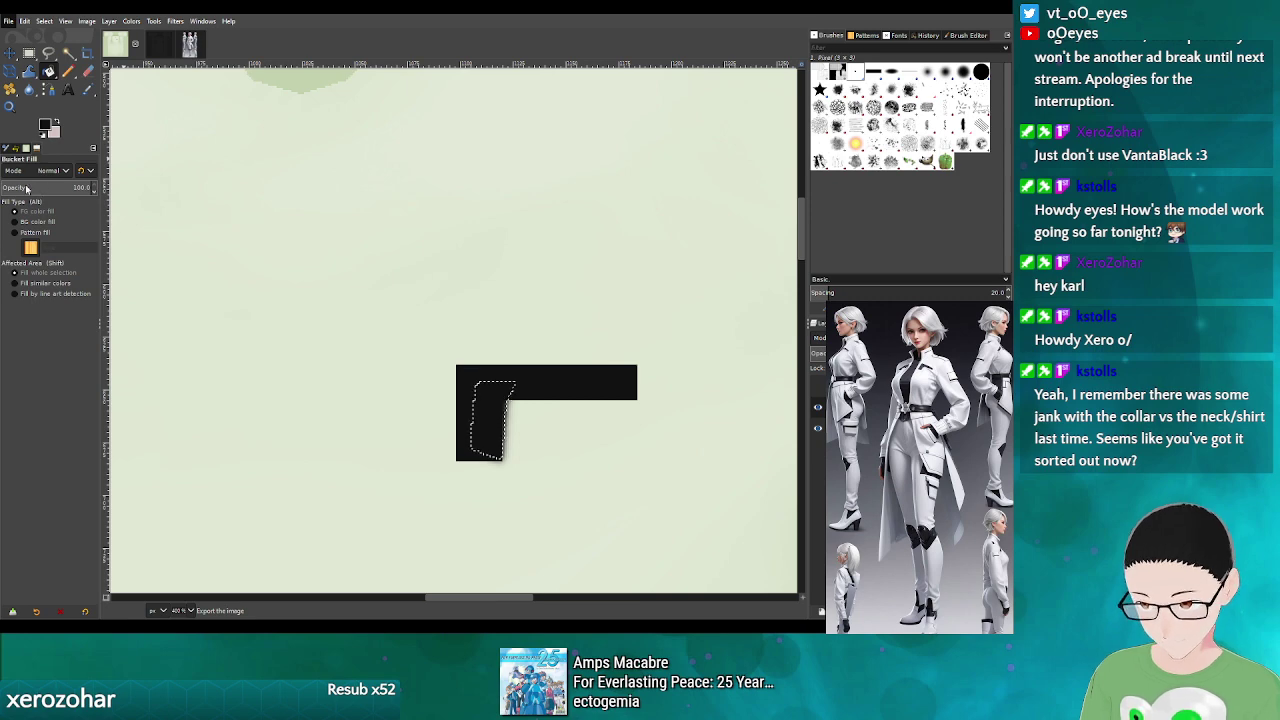
pyautogui.click(38, 187)
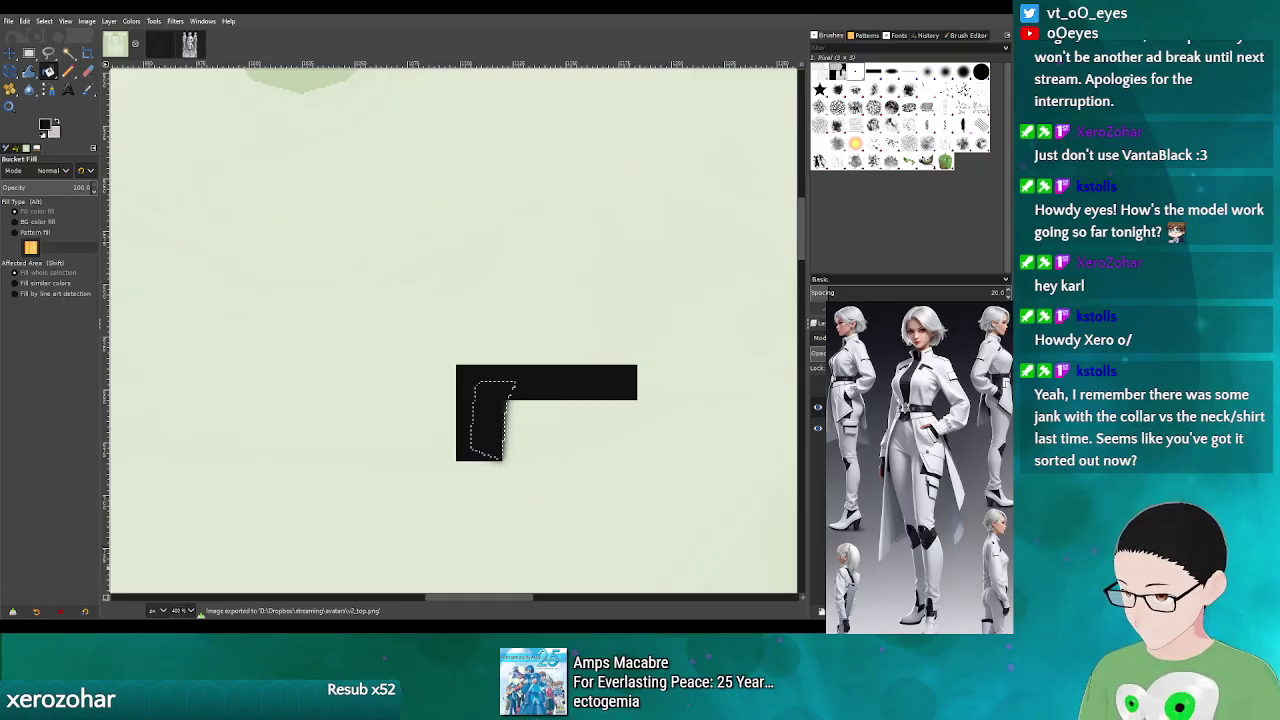
# - Switch back to Blender, reload the re-exported v2_top.png in the Image Editor and return to the 3D Viewport
pyautogui.hotkey('alt', 'Tab')
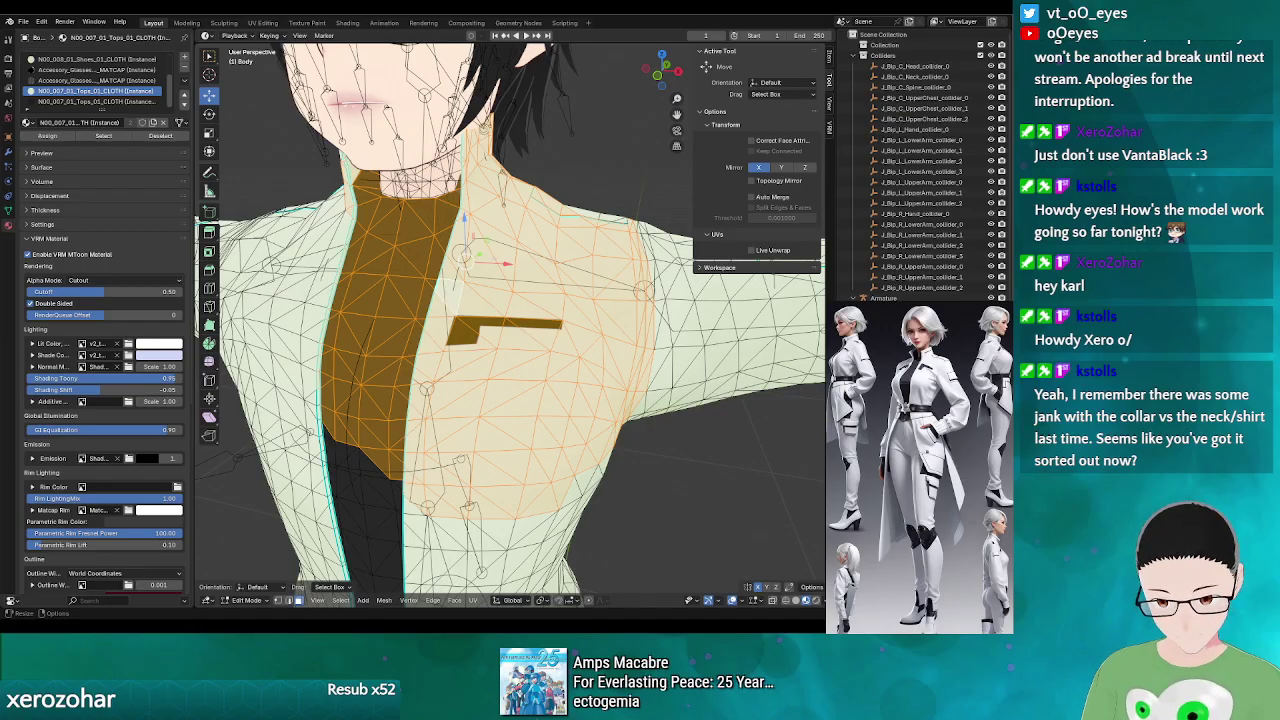
pyautogui.click(210, 601)
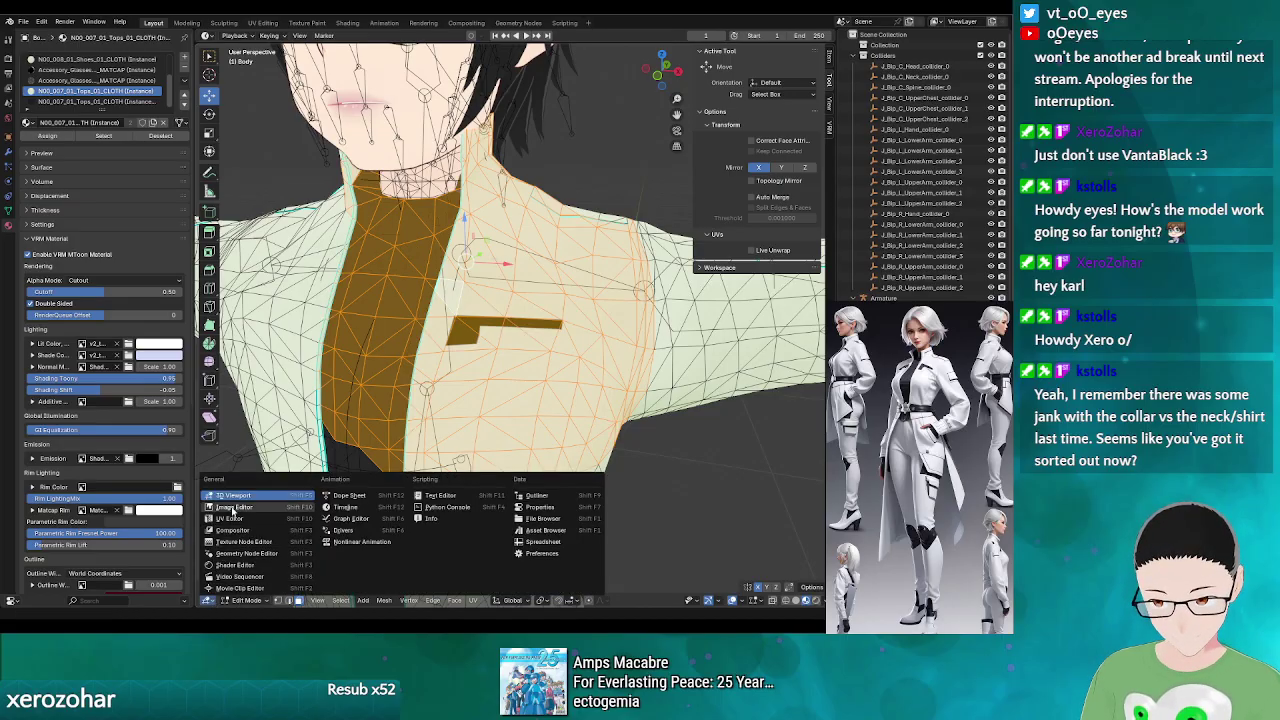
pyautogui.click(232, 508)
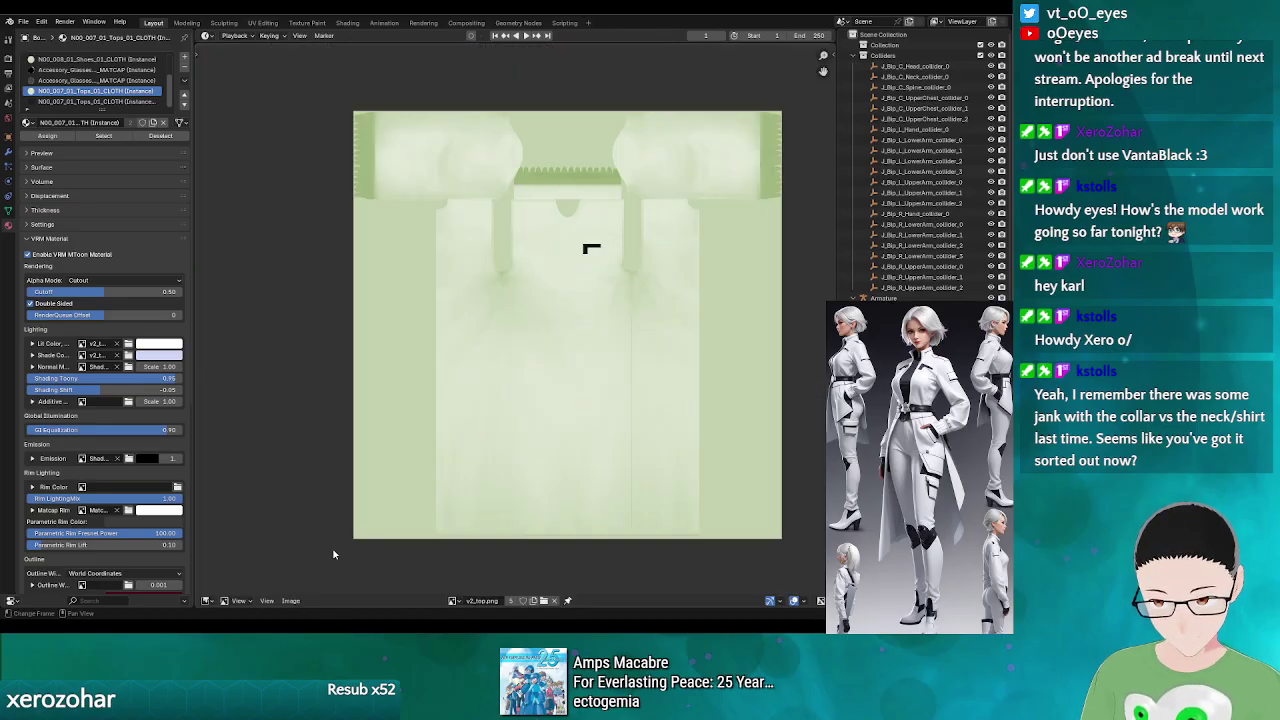
pyautogui.click(456, 601)
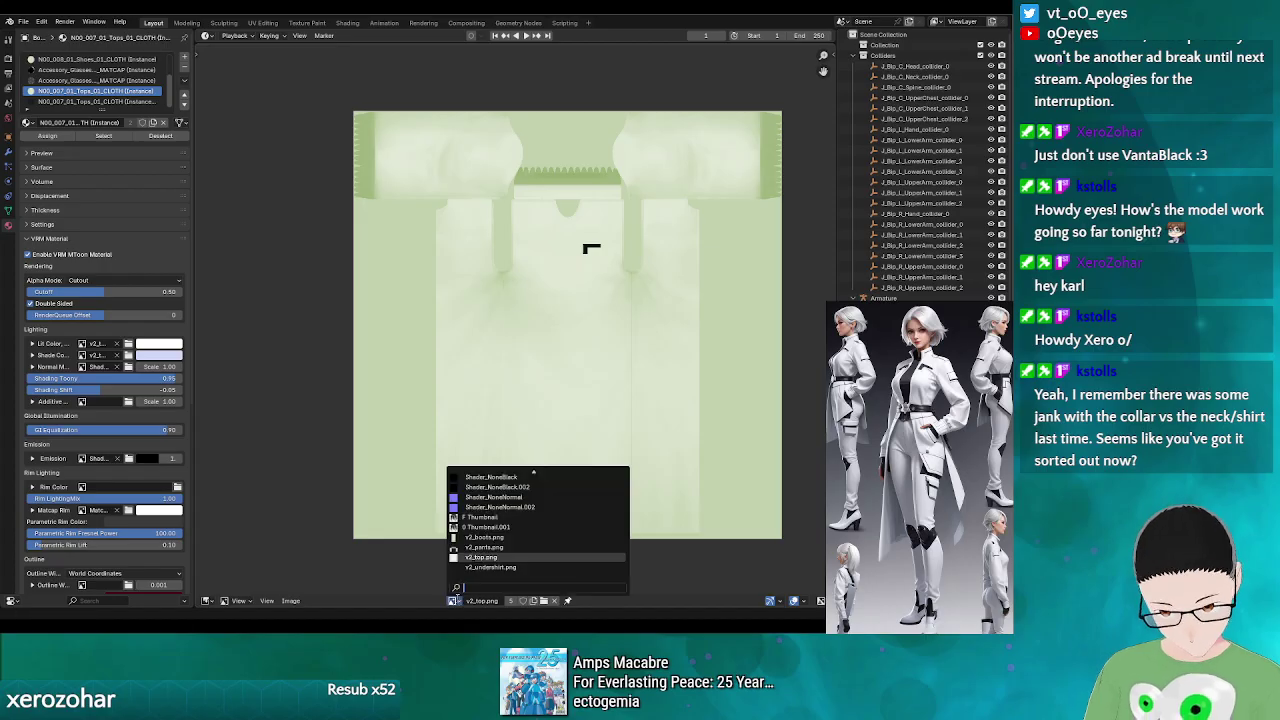
pyautogui.click(291, 601)
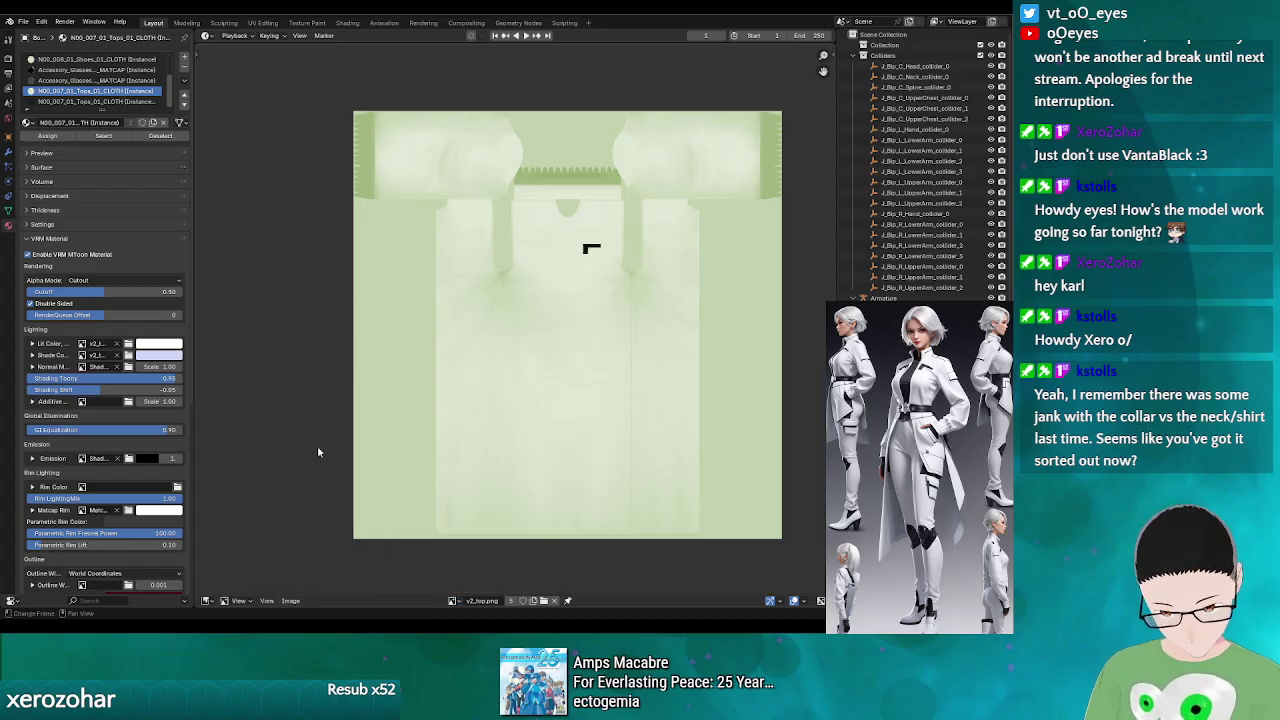
pyautogui.click(312, 443)
pyautogui.click(208, 601)
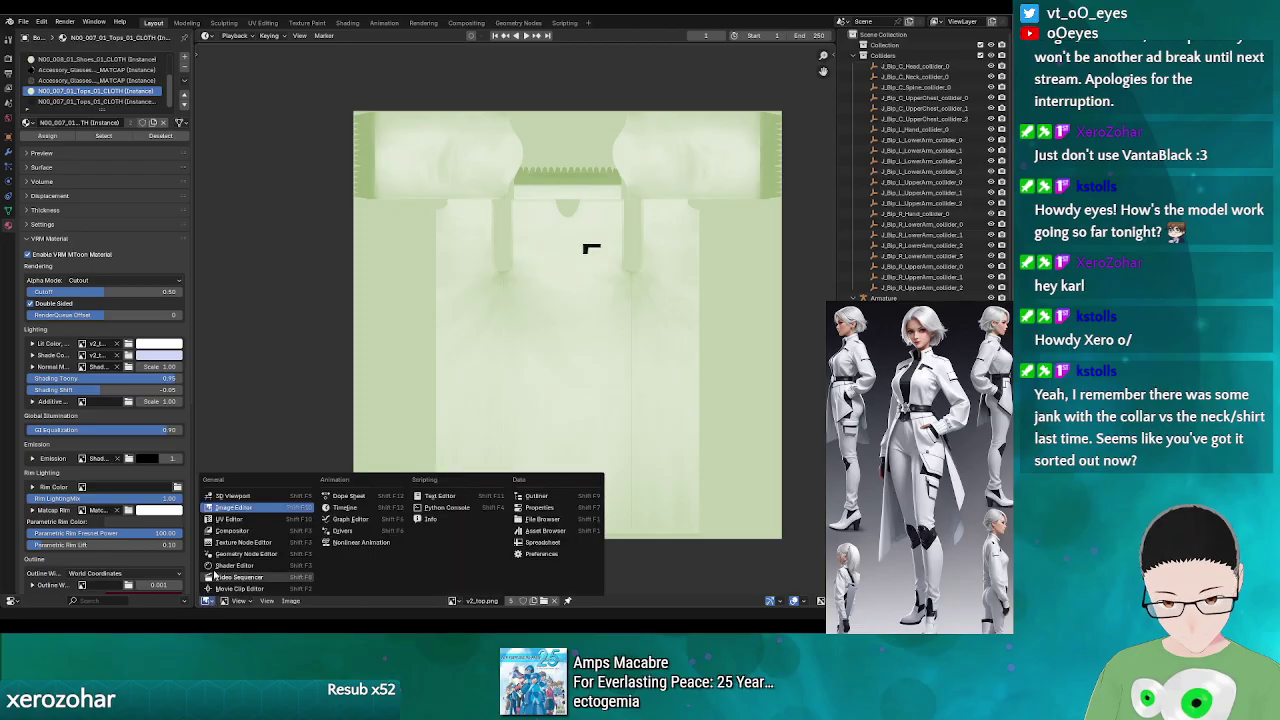
pyautogui.click(230, 497)
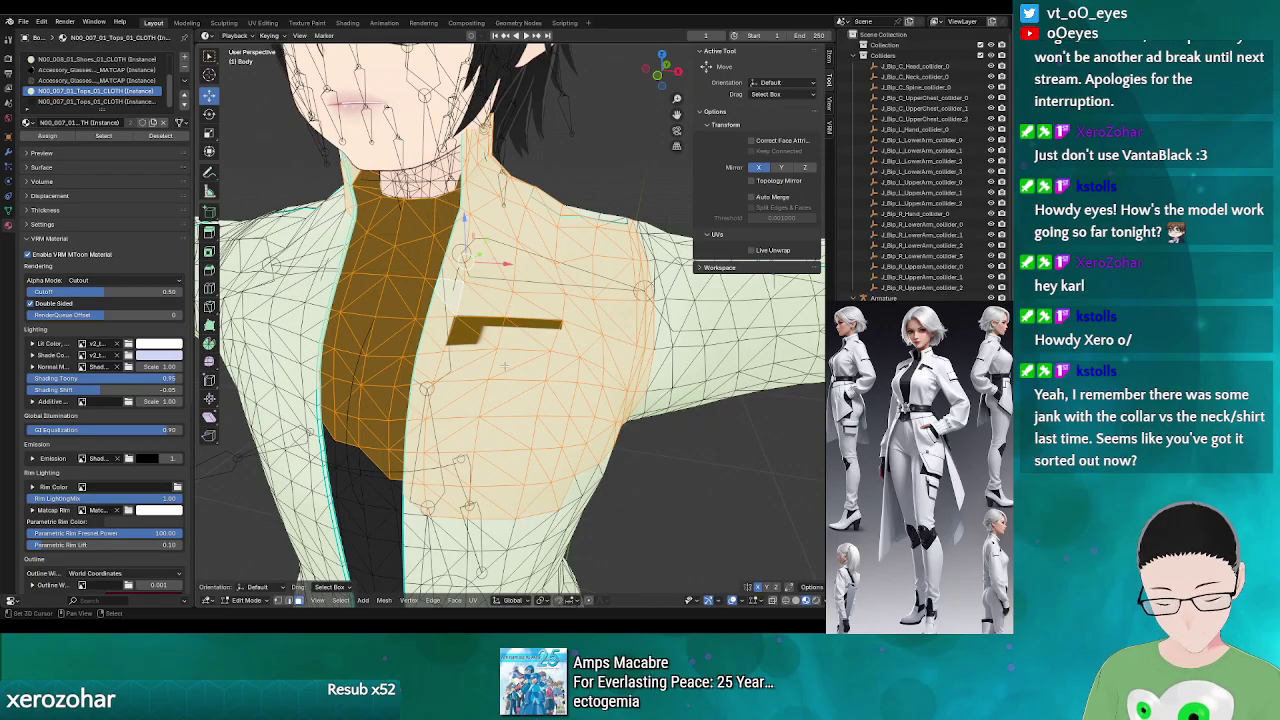
# - Deselect all geometry of the body mesh and inspect the slanted black chest trim without selection highlighting
pyautogui.scroll(8, 535, 300)
pyautogui.scroll(-8, 523, 297)
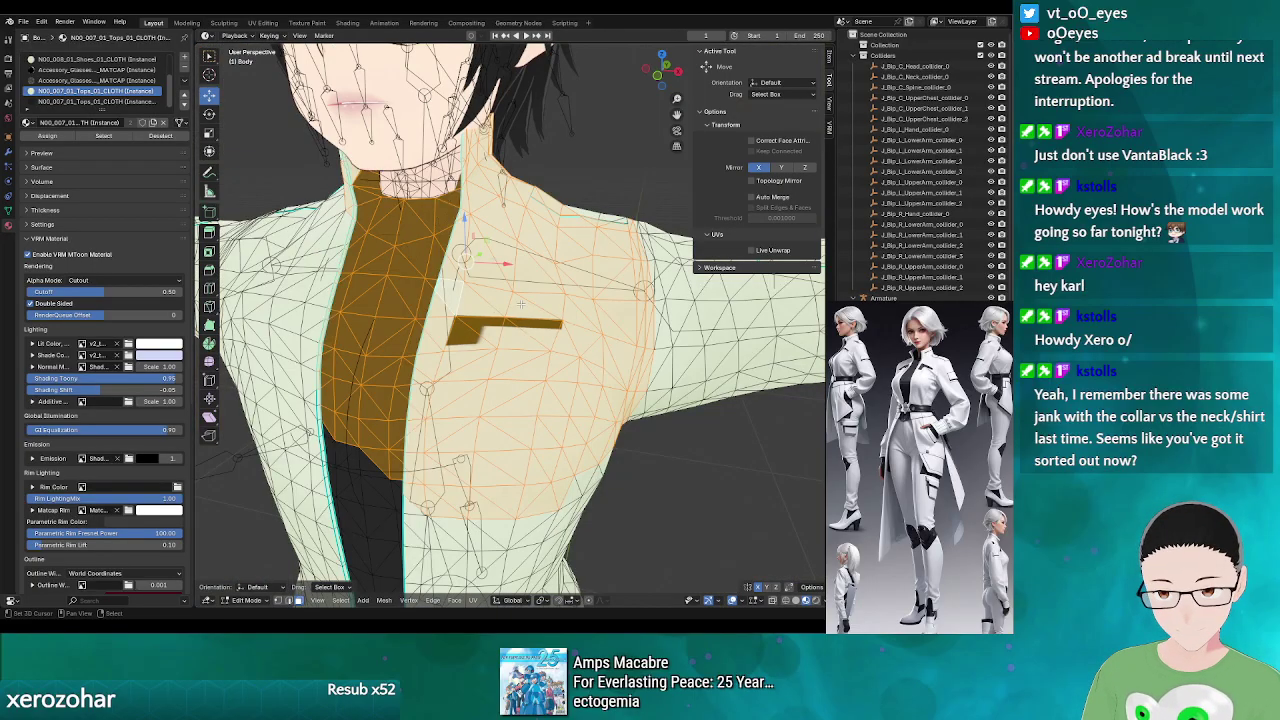
pyautogui.scroll(10, 520, 303)
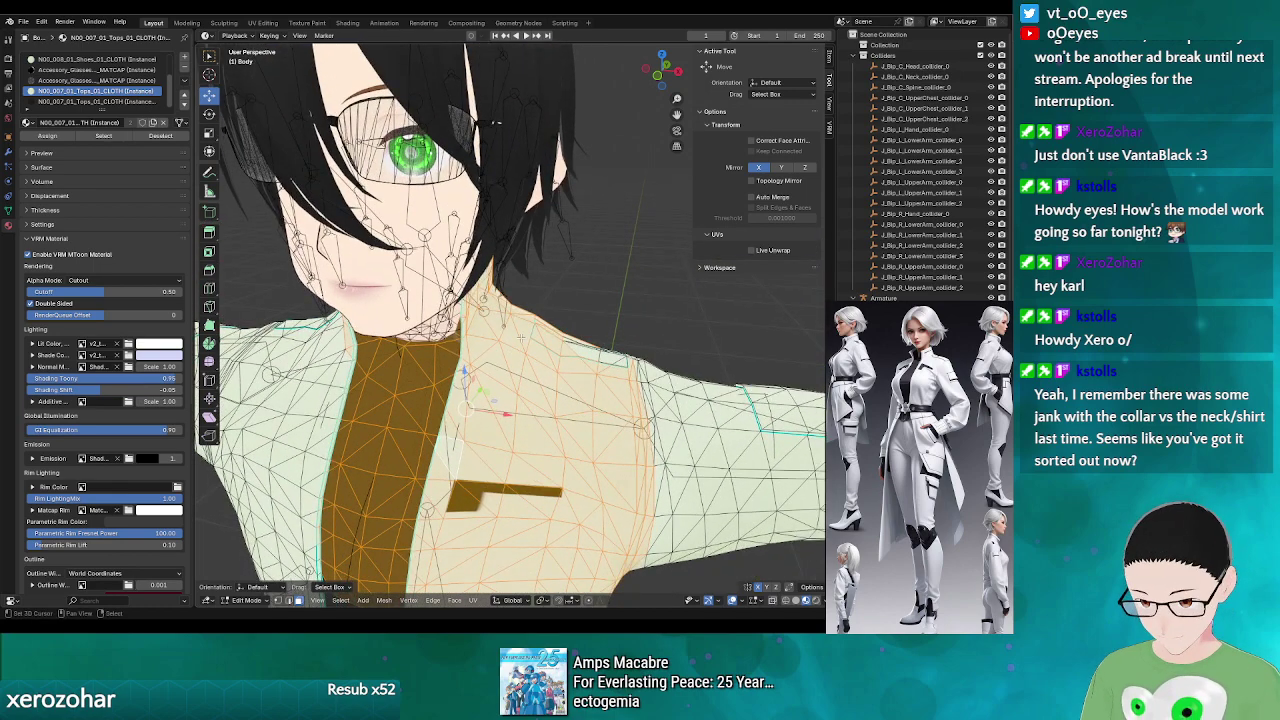
pyautogui.hotkey('ctrl', 'l')
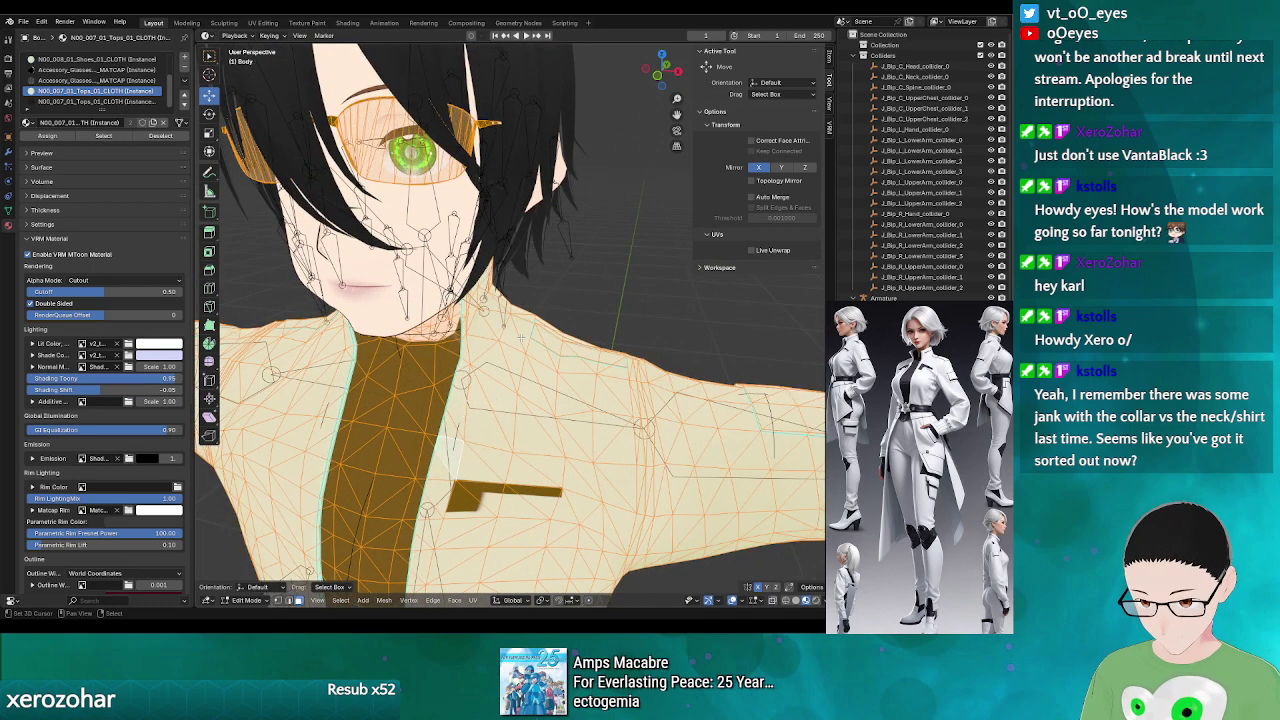
pyautogui.hotkey('alt', 'a')
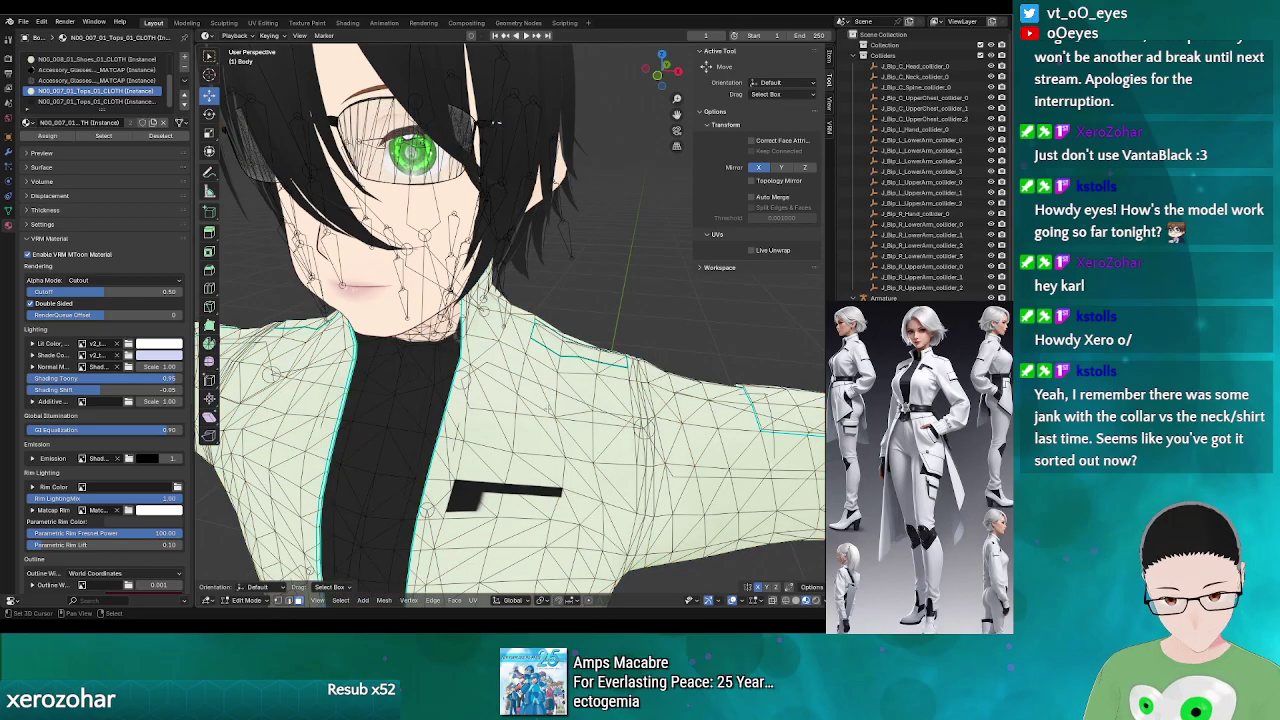
pyautogui.scroll(-5, 494, 122)
pyautogui.scroll(2, 494, 122)
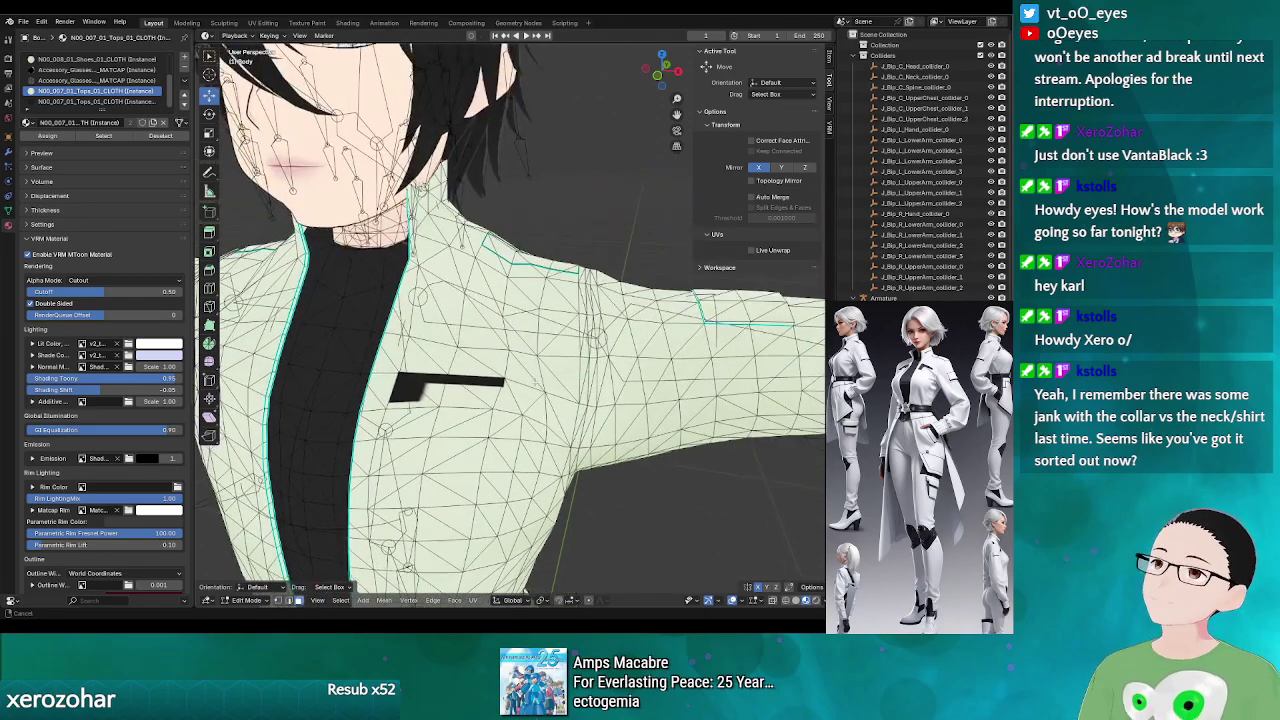
# - Inspect the chest trim on the model, switch to GIMP and study the collar and chest detailing in the outfit reference image
pyautogui.moveTo(536, 384); pyautogui.dragTo(538, 390)
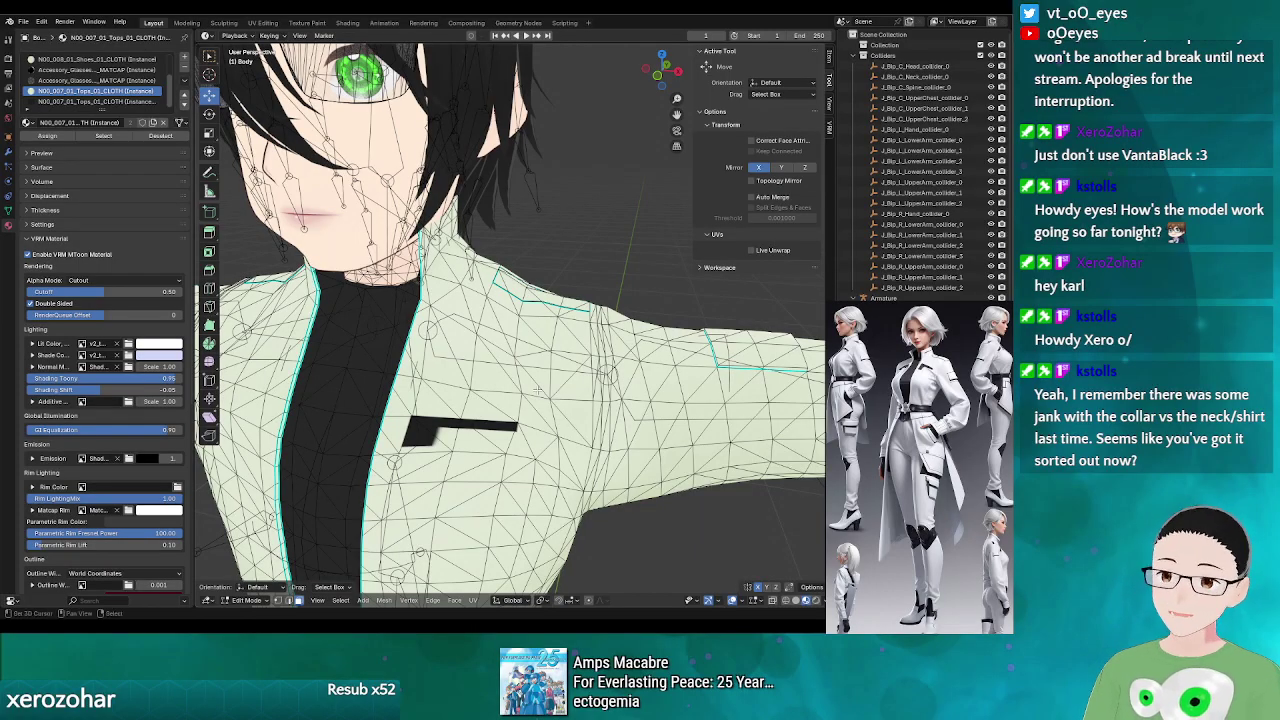
pyautogui.scroll(5, 538, 389)
pyautogui.scroll(-5, 520, 412)
pyautogui.moveTo(503, 435)
pyautogui.mouseDown()
pyautogui.moveTo(555, 312)
pyautogui.moveTo(510, 434)
pyautogui.mouseUp()
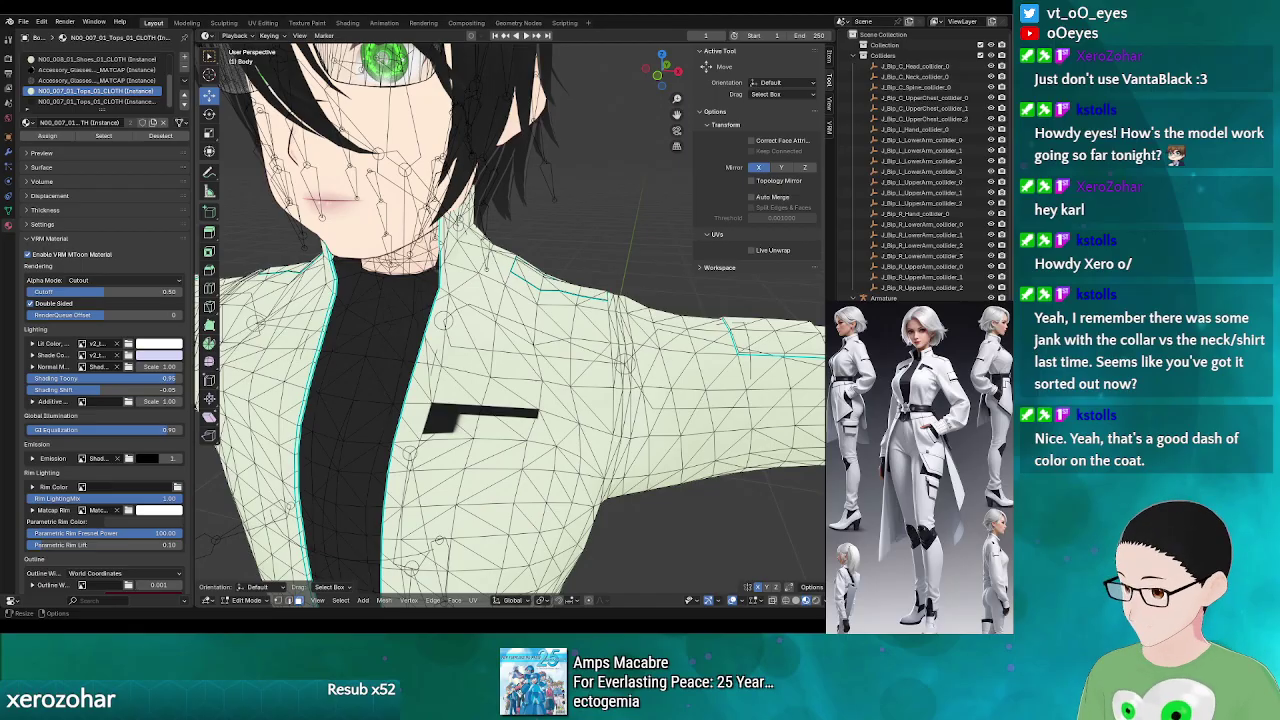
pyautogui.hotkey('alt', 'Tab')
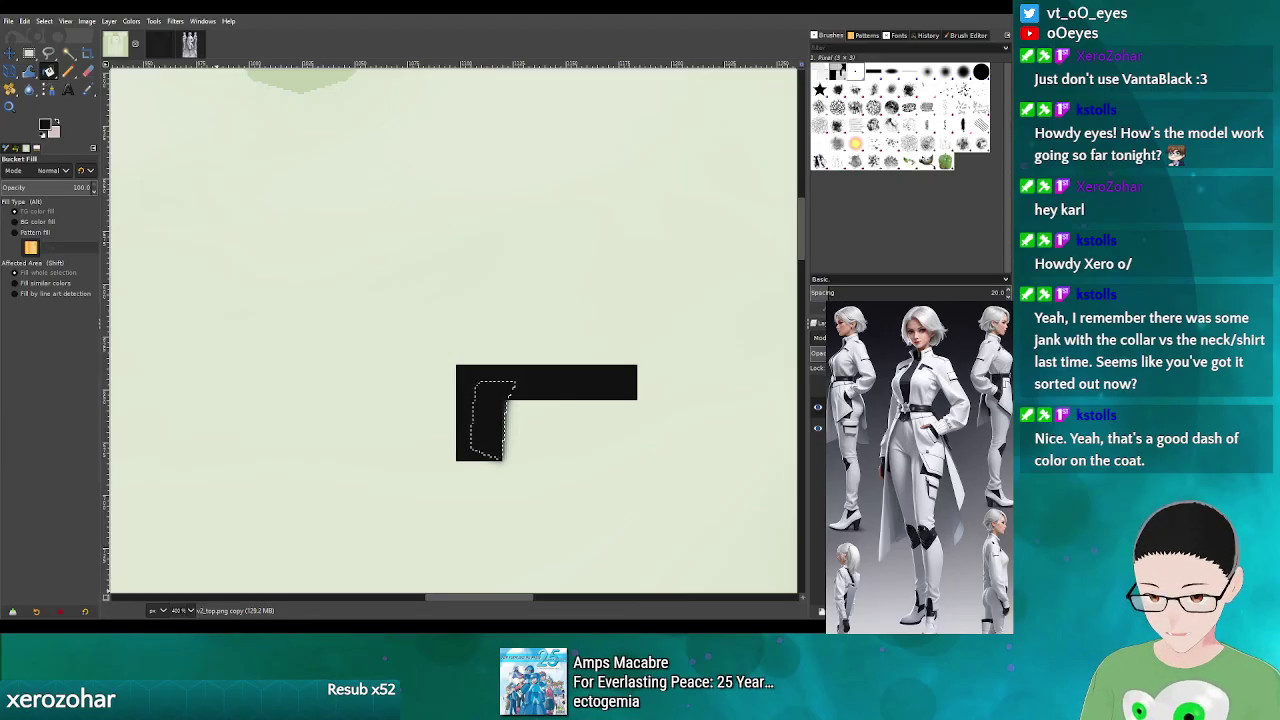
pyautogui.hotkey('alt', '3')
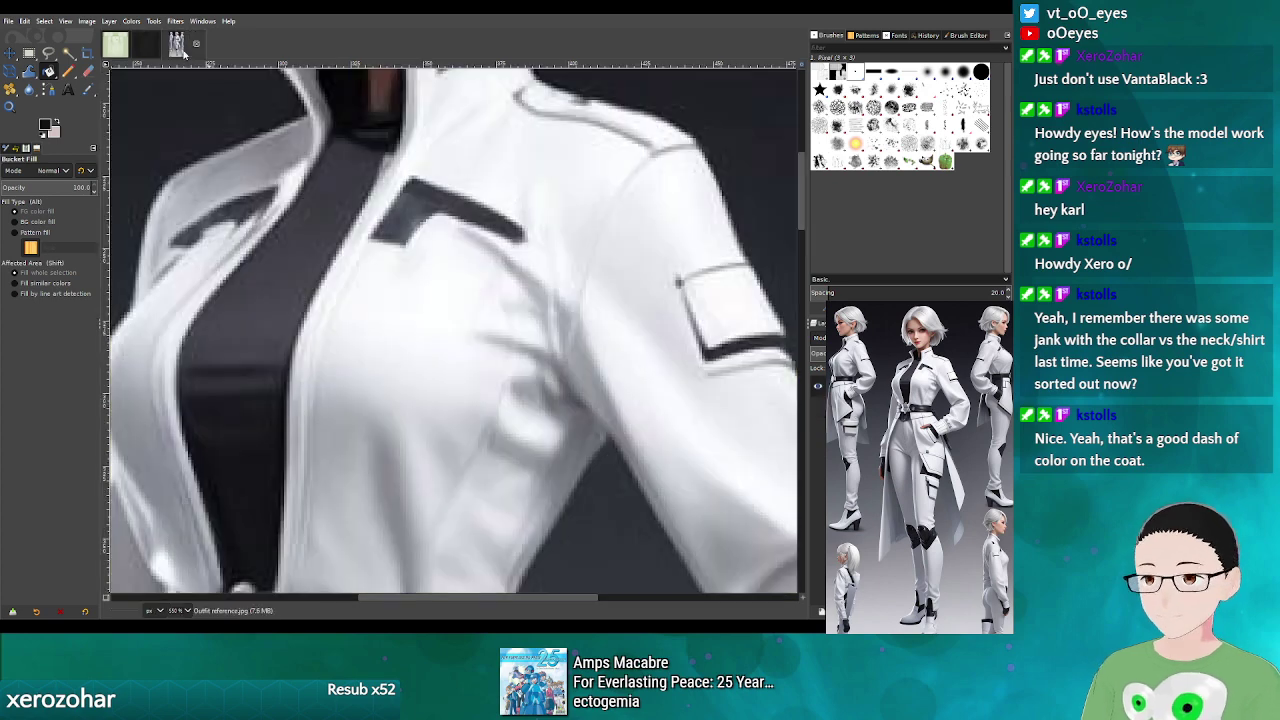
pyautogui.moveTo(802, 172); pyautogui.dragTo(803, 132)
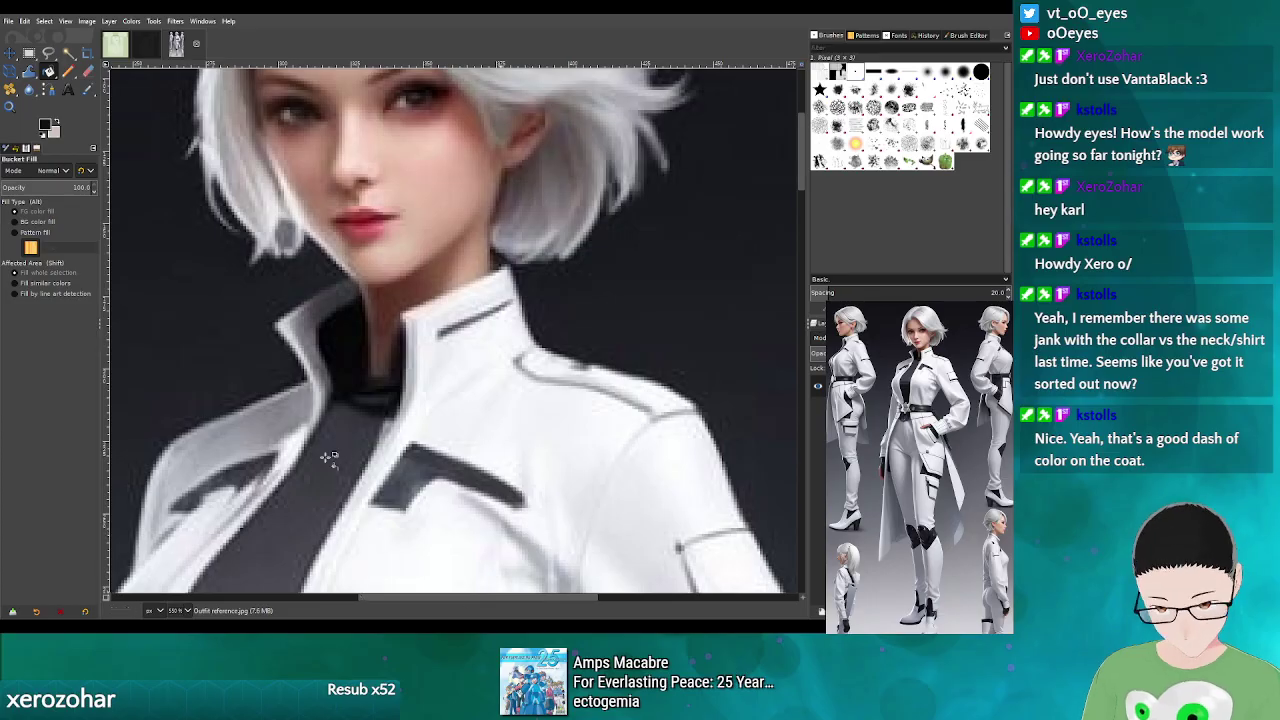
# - Return to the v2_top.png jacket texture and show the UV wireframe layer over the collar area
pyautogui.click(118, 45)
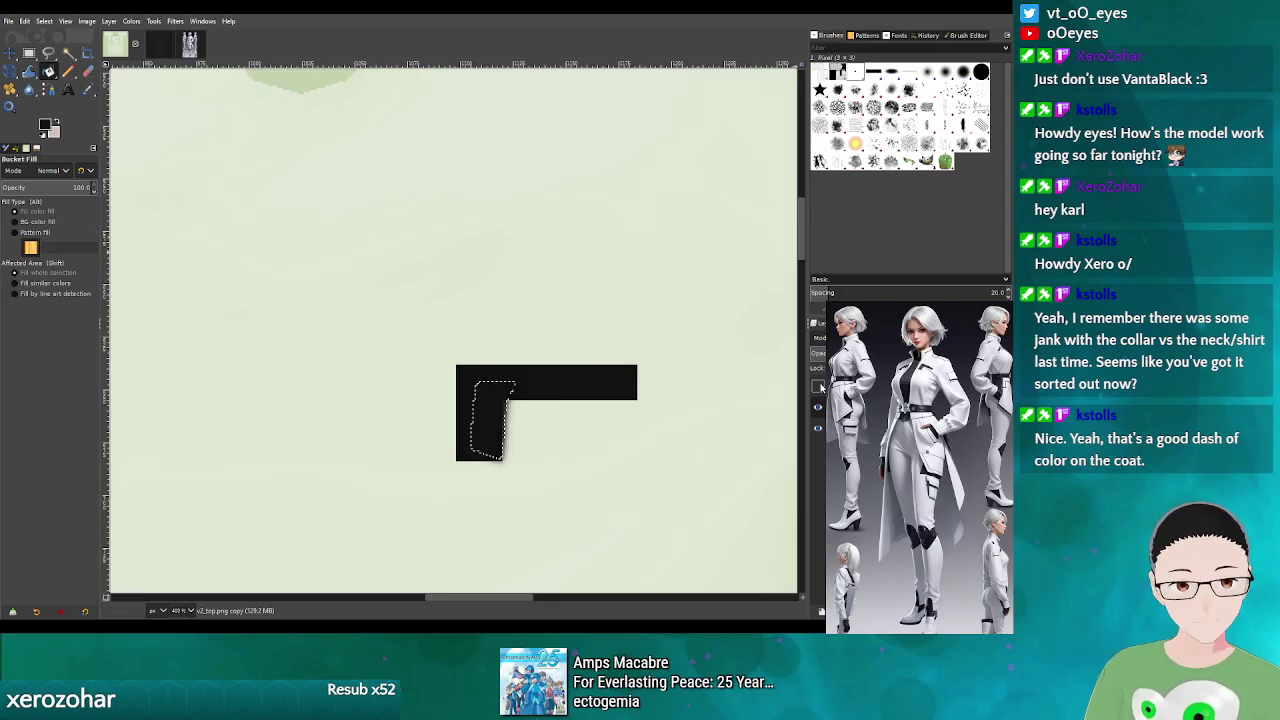
pyautogui.click(817, 385)
pyautogui.moveTo(801, 245); pyautogui.dragTo(795, 207)
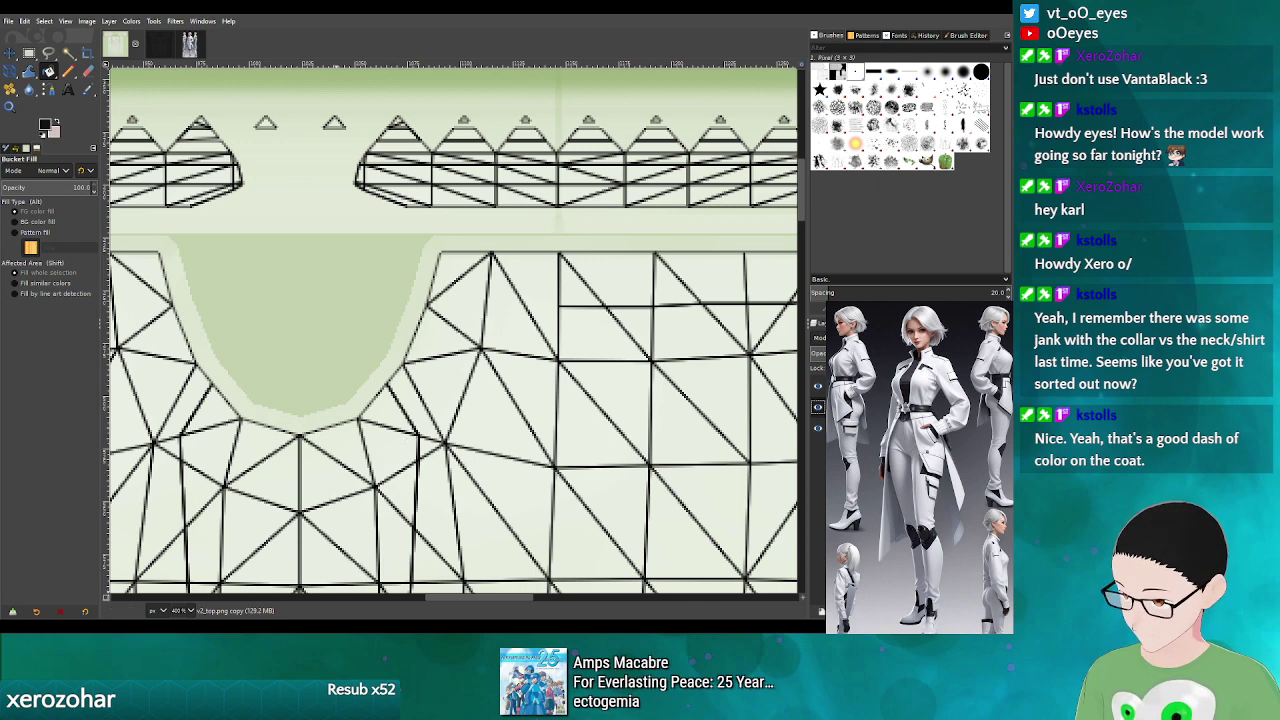
# - Switch to Blender and select the front faces of the jacket collar on the avatar's left side
pyautogui.hotkey('alt', 'Tab')
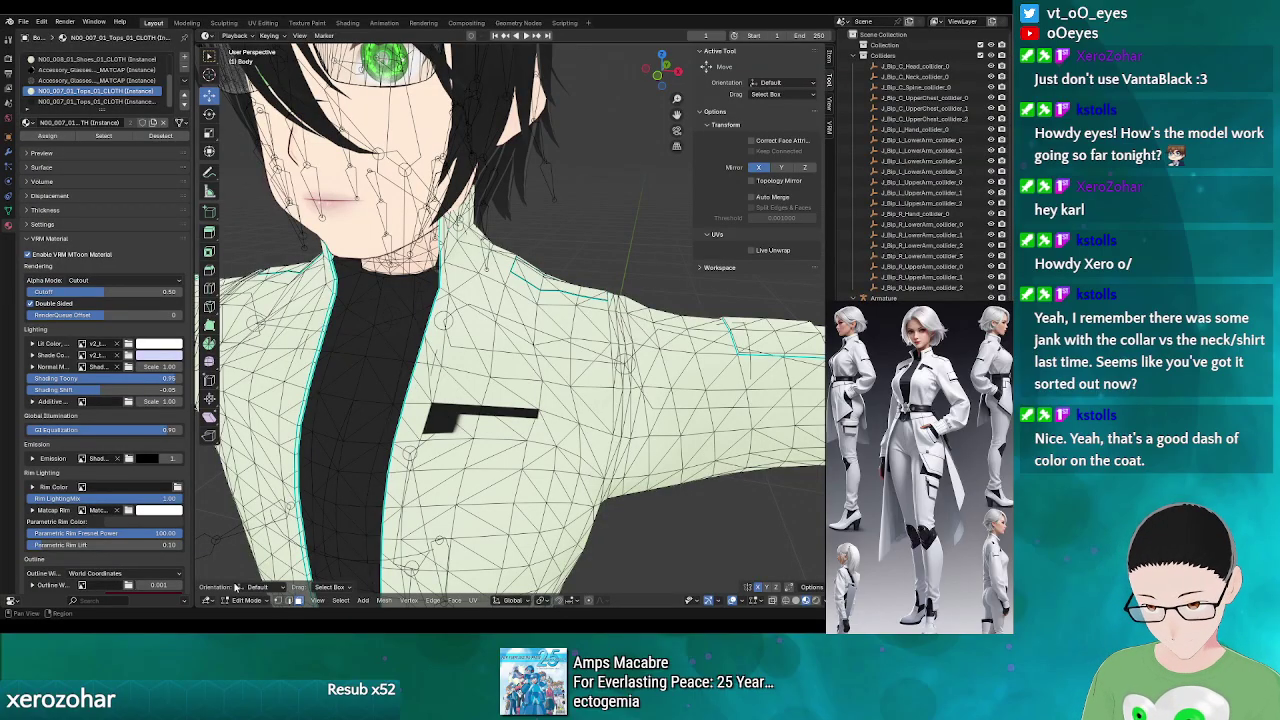
pyautogui.moveTo(532, 270); pyautogui.dragTo(511, 309)
pyautogui.scroll(1, 460, 347)
pyautogui.scroll(-1, 453, 351)
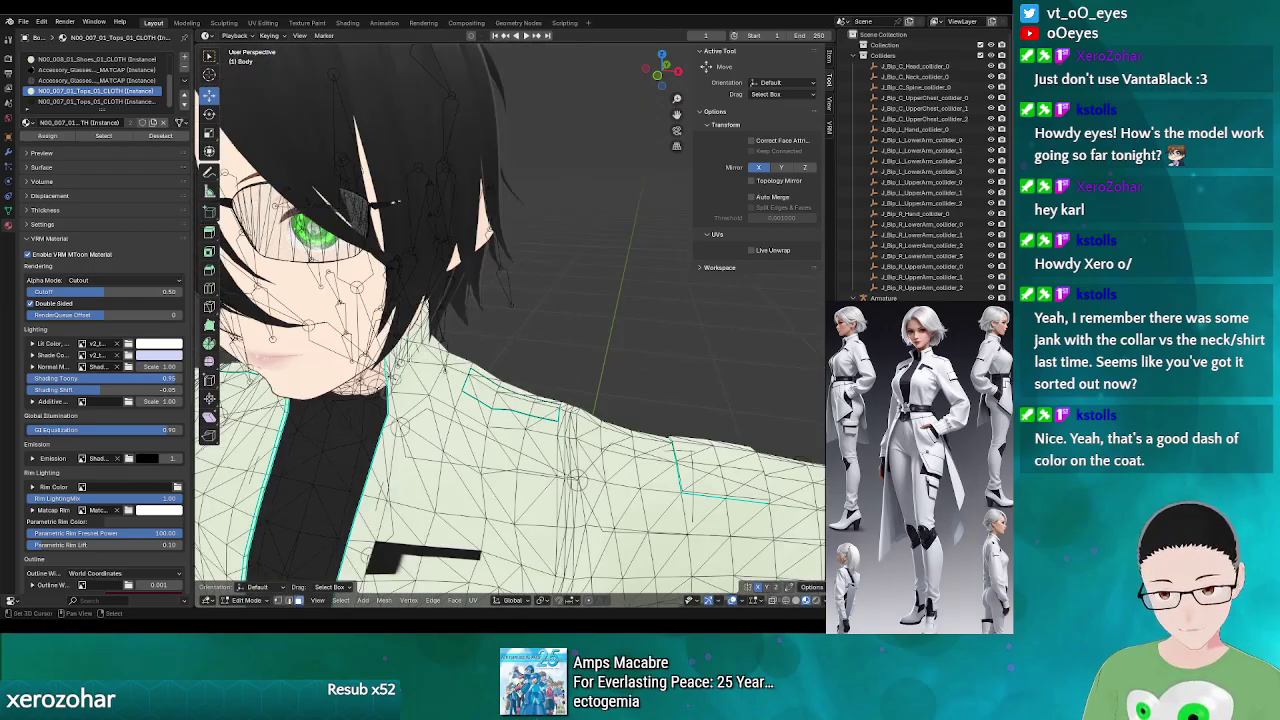
pyautogui.scroll(1, 403, 363)
pyautogui.moveTo(380, 367)
pyautogui.mouseDown()
pyautogui.moveTo(352, 374)
pyautogui.moveTo(414, 366)
pyautogui.moveTo(400, 365)
pyautogui.mouseUp()
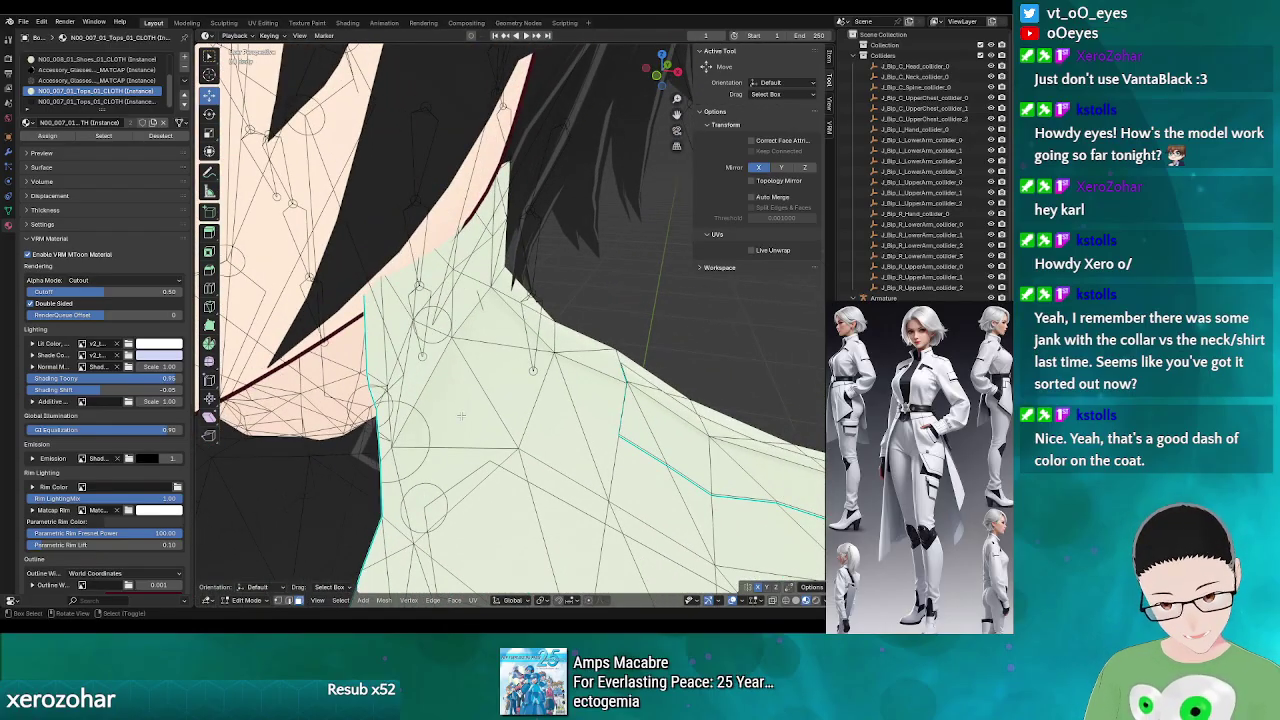
pyautogui.press('KP_Decimal')
pyautogui.moveTo(400, 365); pyautogui.dragTo(345, 369)
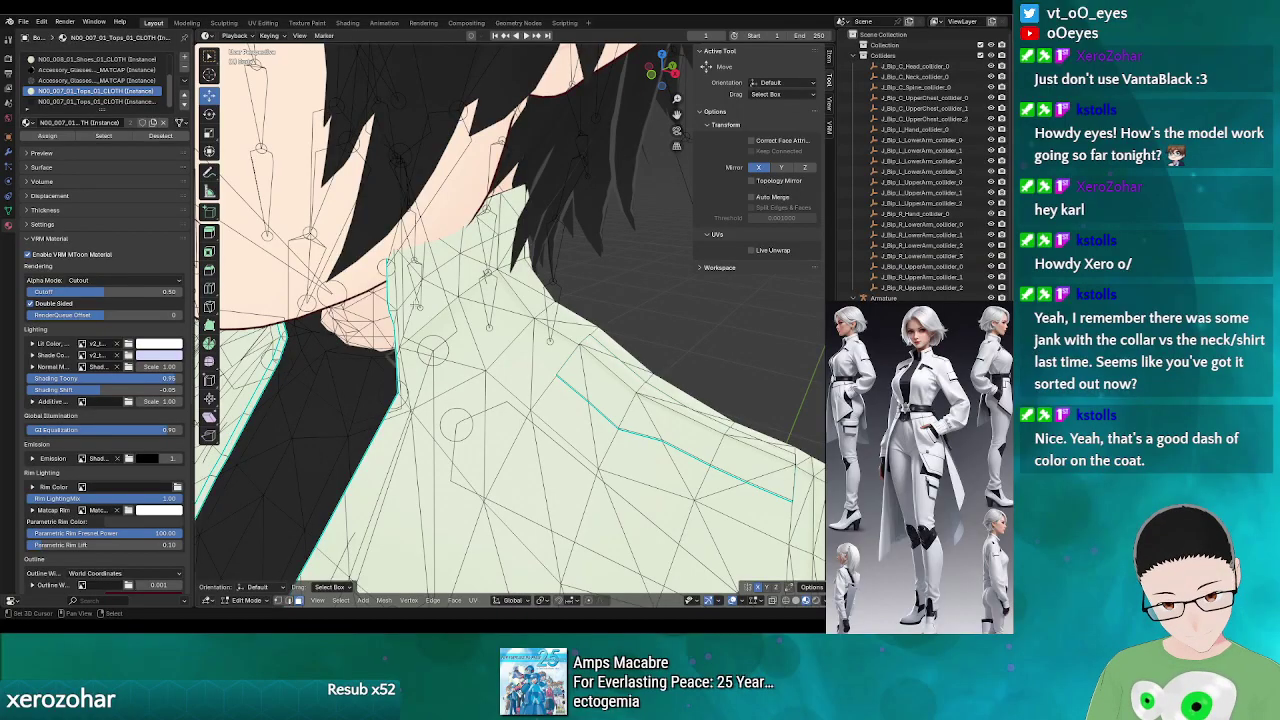
pyautogui.click(408, 307)
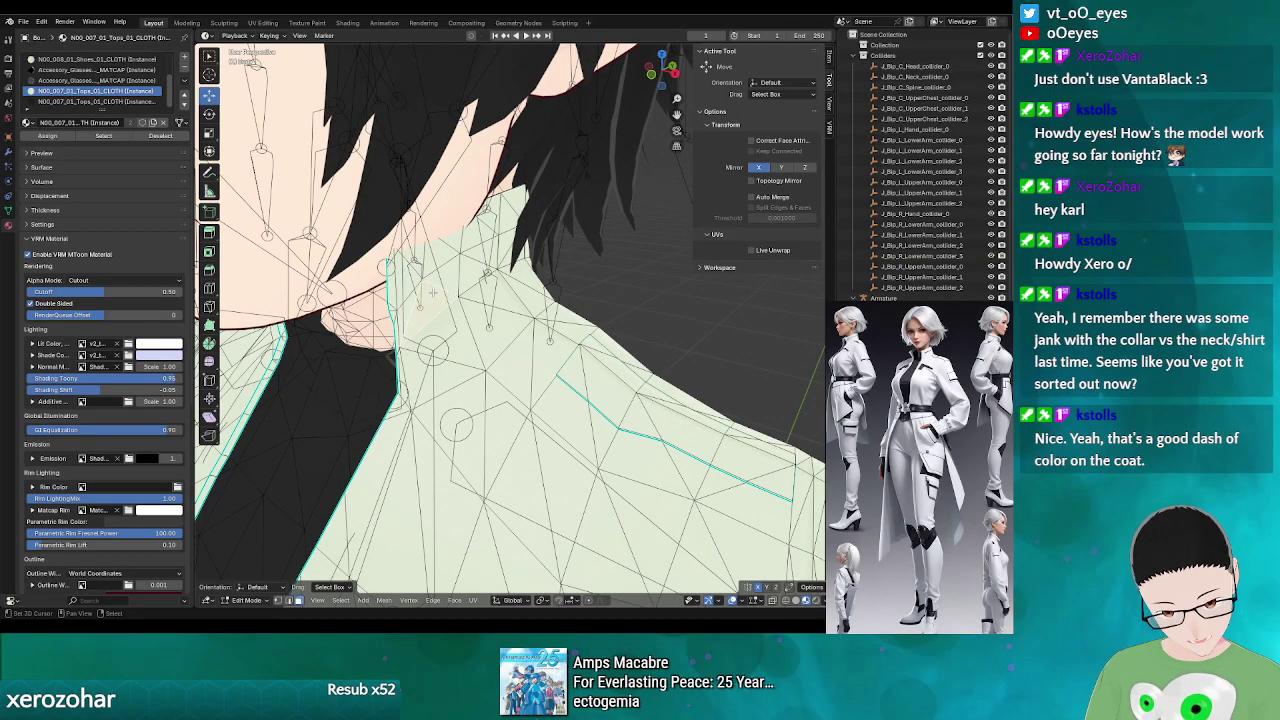
pyautogui.keyDown('shift'); pyautogui.click(416, 298); pyautogui.keyUp('shift')
pyautogui.keyDown('shift'); pyautogui.click(432, 280); pyautogui.keyUp('shift')
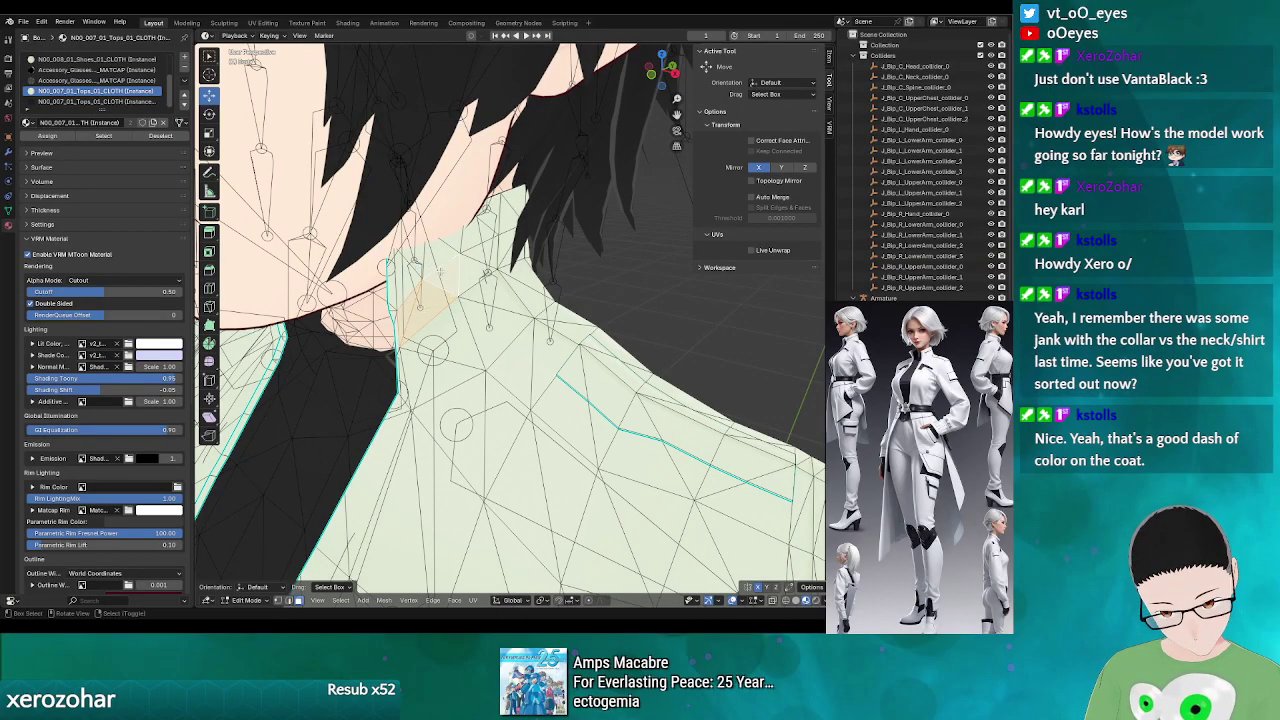
pyautogui.keyDown('shift'); pyautogui.click(426, 259); pyautogui.keyUp('shift')
pyautogui.keyDown('shift'); pyautogui.click(416, 261); pyautogui.keyUp('shift')
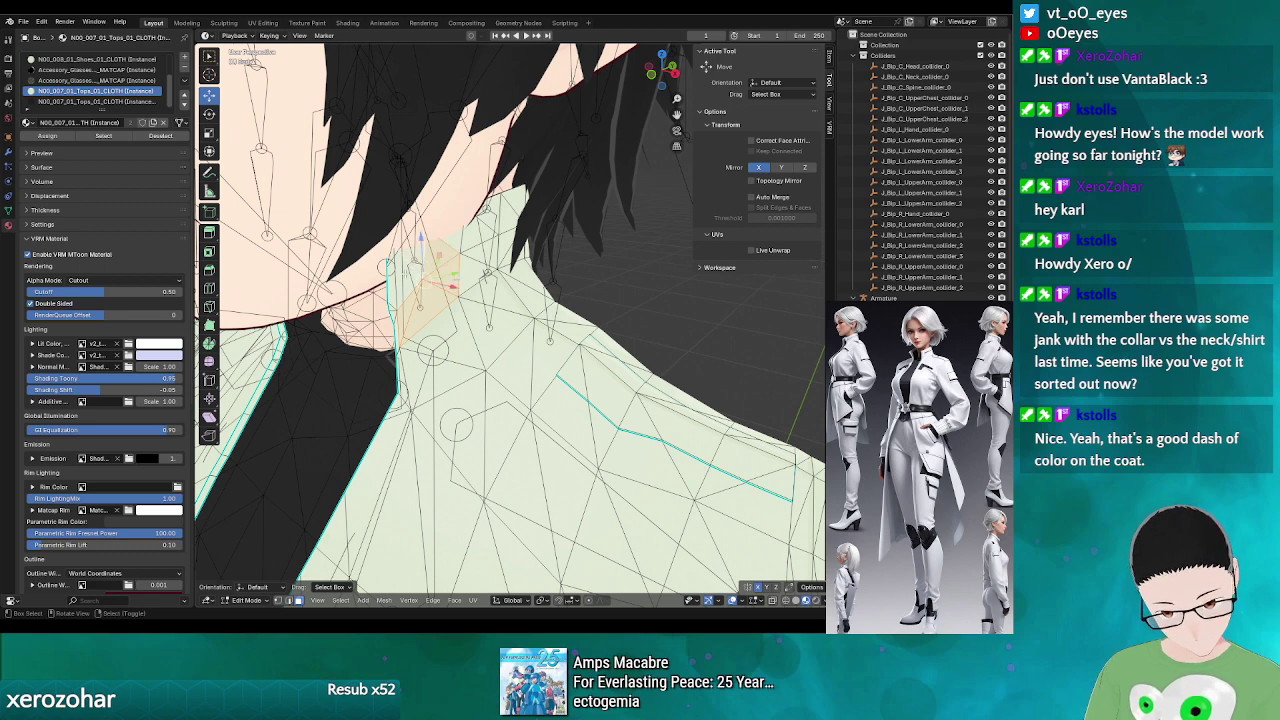
pyautogui.keyDown('shift'); pyautogui.click(407, 271); pyautogui.keyUp('shift')
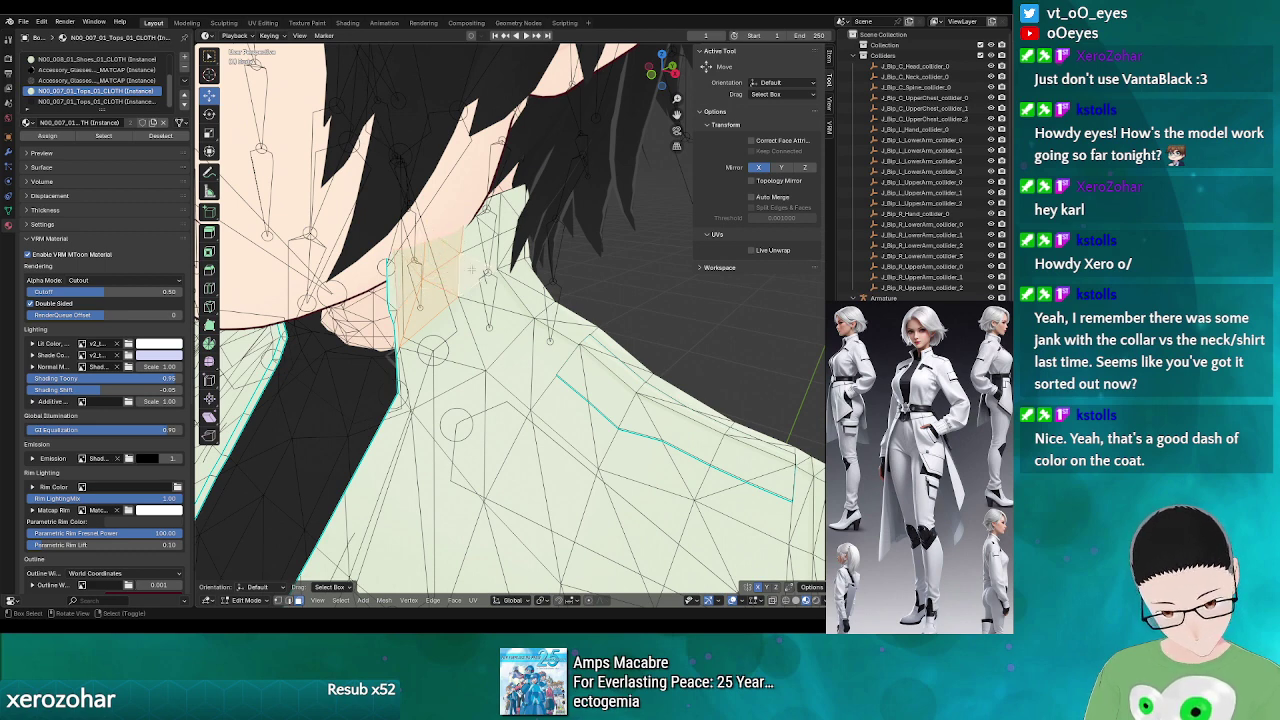
# - Extend the face selection along the collar toward the back of the neck
pyautogui.keyDown('shift'); pyautogui.click(483, 224); pyautogui.keyUp('shift')
pyautogui.keyDown('shift'); pyautogui.click(500, 212); pyautogui.keyUp('shift')
pyautogui.keyDown('shift'); pyautogui.click(503, 213); pyautogui.keyUp('shift')
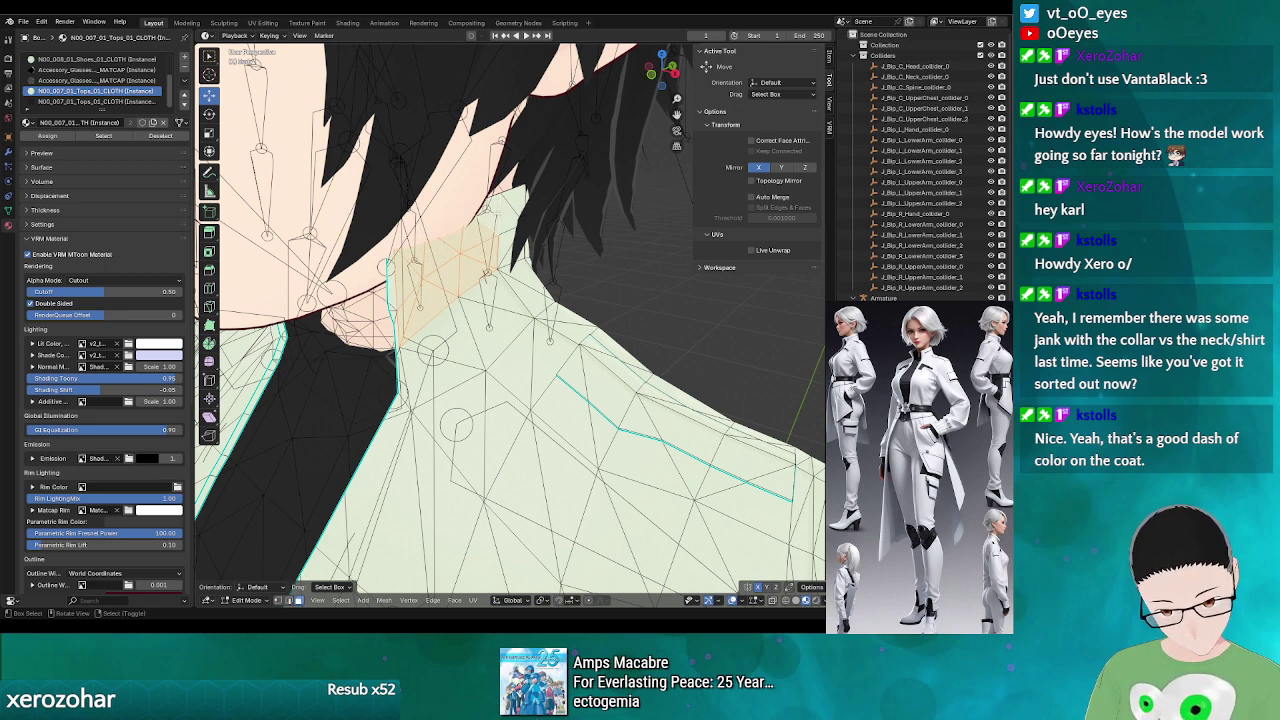
pyautogui.keyDown('shift'); pyautogui.click(506, 218); pyautogui.keyUp('shift')
pyautogui.keyDown('shift'); pyautogui.click(508, 220); pyautogui.keyUp('shift')
pyautogui.keyDown('shift'); pyautogui.click(507, 242); pyautogui.keyUp('shift')
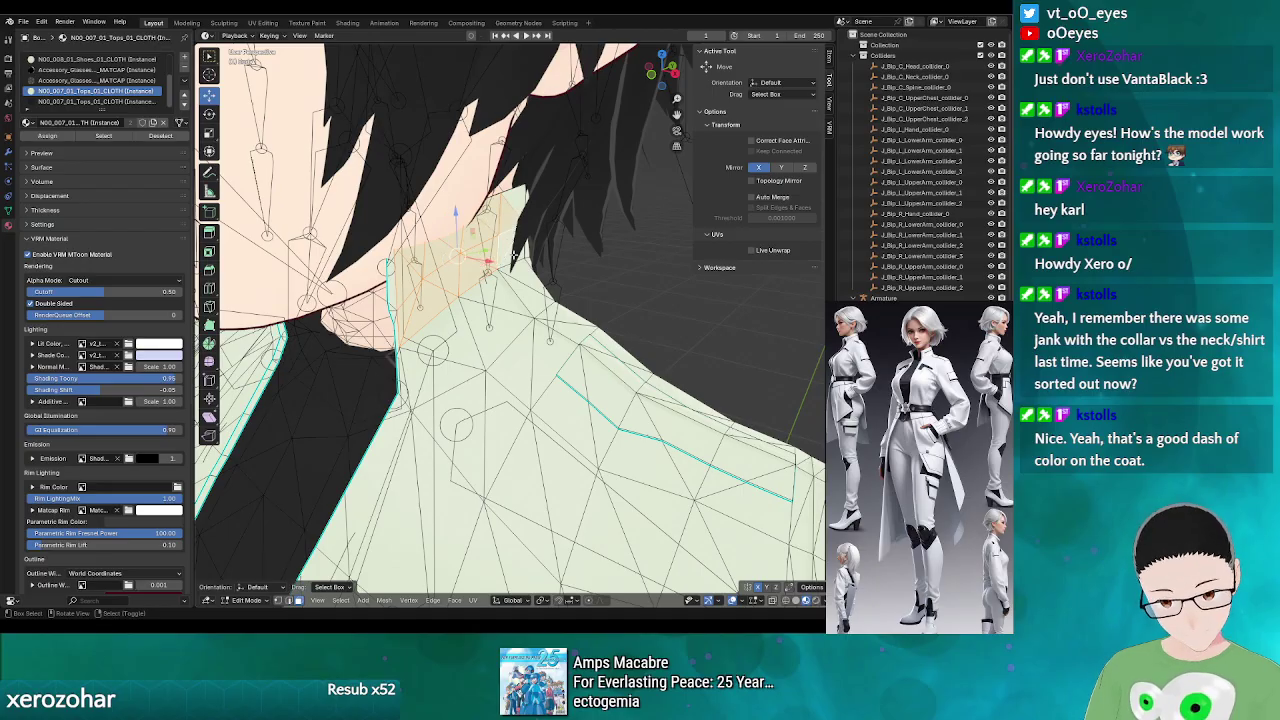
pyautogui.keyDown('shift'); pyautogui.click(514, 250); pyautogui.keyUp('shift')
pyautogui.keyDown('shift'); pyautogui.click(516, 210); pyautogui.keyUp('shift')
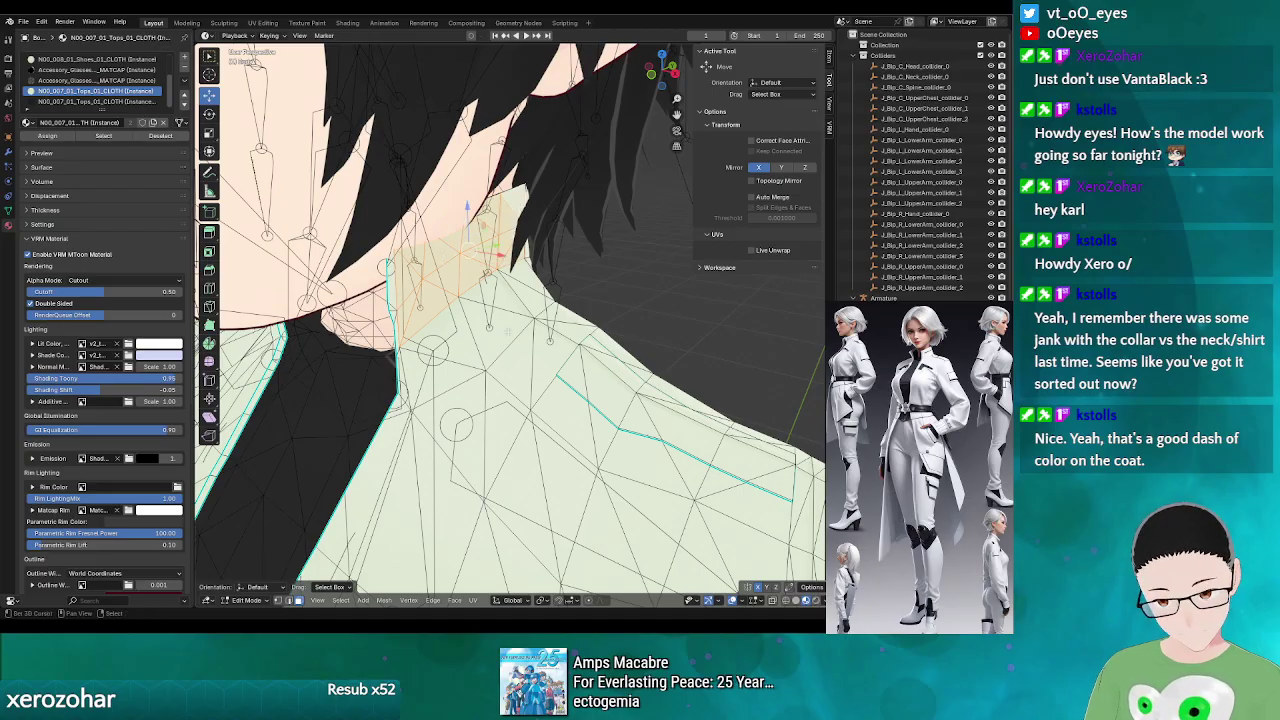
# - Change the 3D Viewport to the UV view of v2_top.png and examine where the selected collar faces lie on the texture
pyautogui.click(208, 600)
pyautogui.click(228, 519)
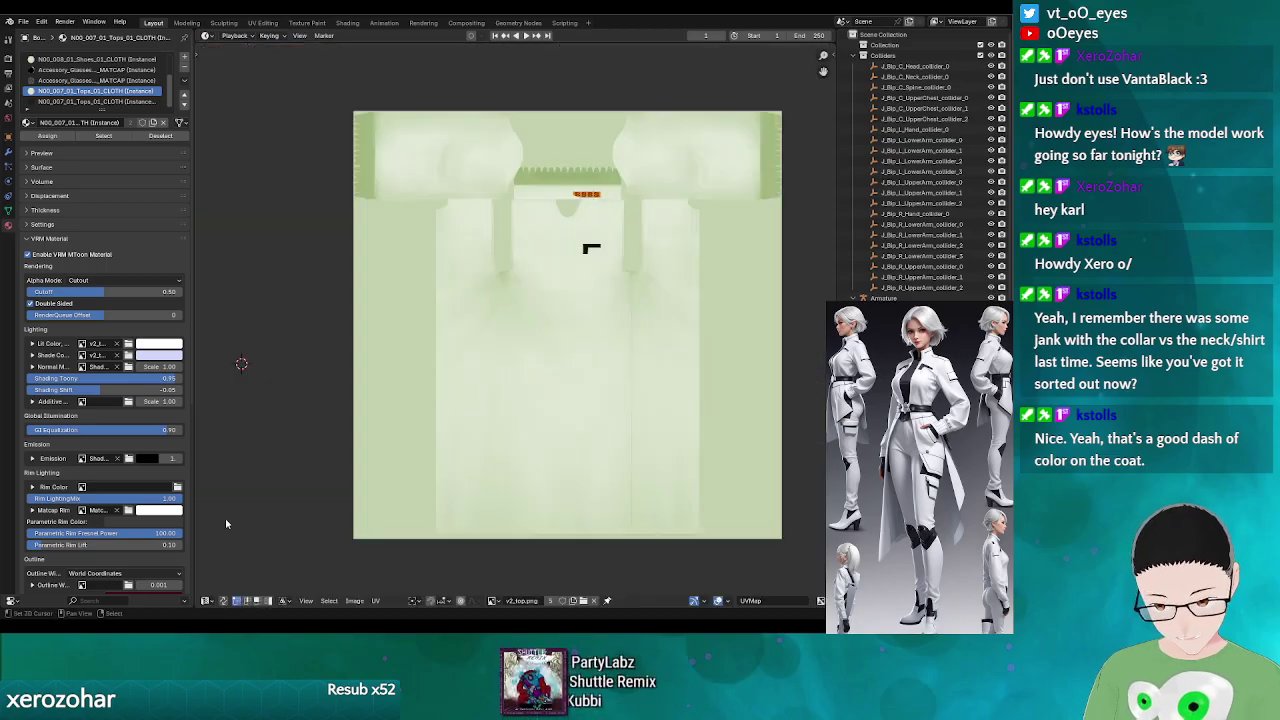
pyautogui.scroll(4, 603, 195)
pyautogui.moveTo(603, 197); pyautogui.dragTo(491, 466)
pyautogui.scroll(5, 578, 365)
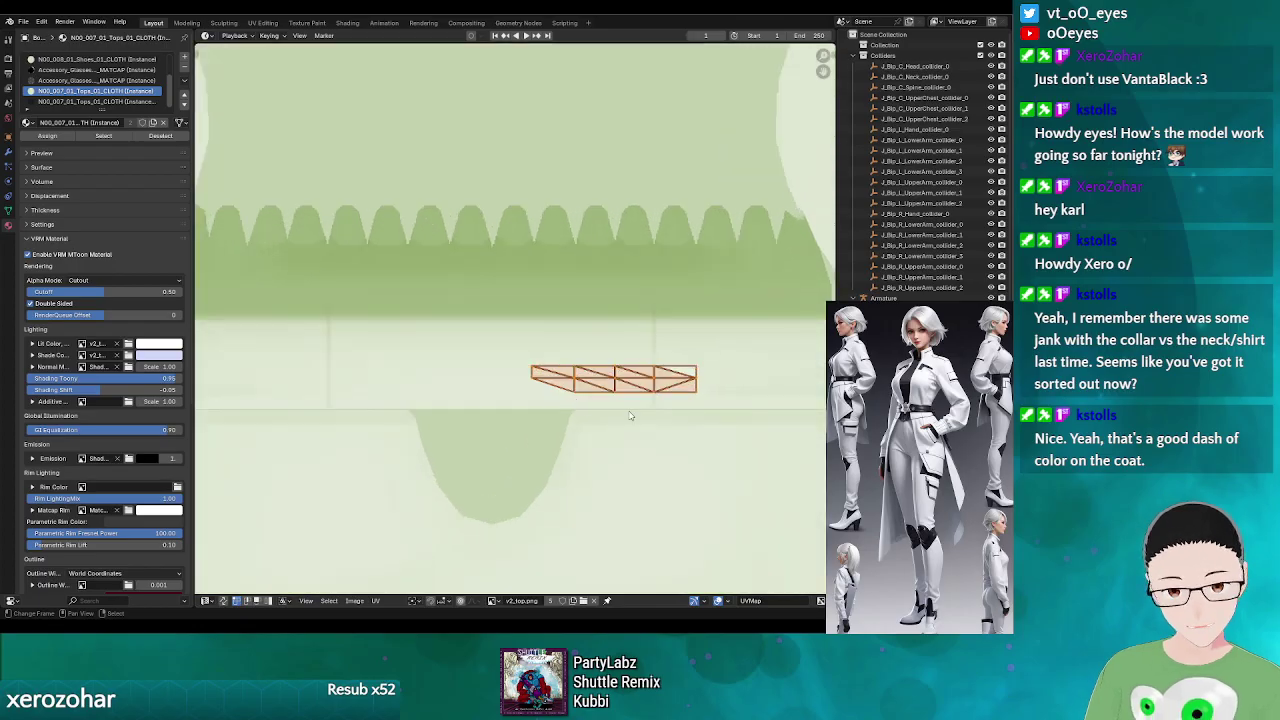
pyautogui.moveTo(580, 405); pyautogui.dragTo(551, 371)
pyautogui.scroll(2, 551, 371)
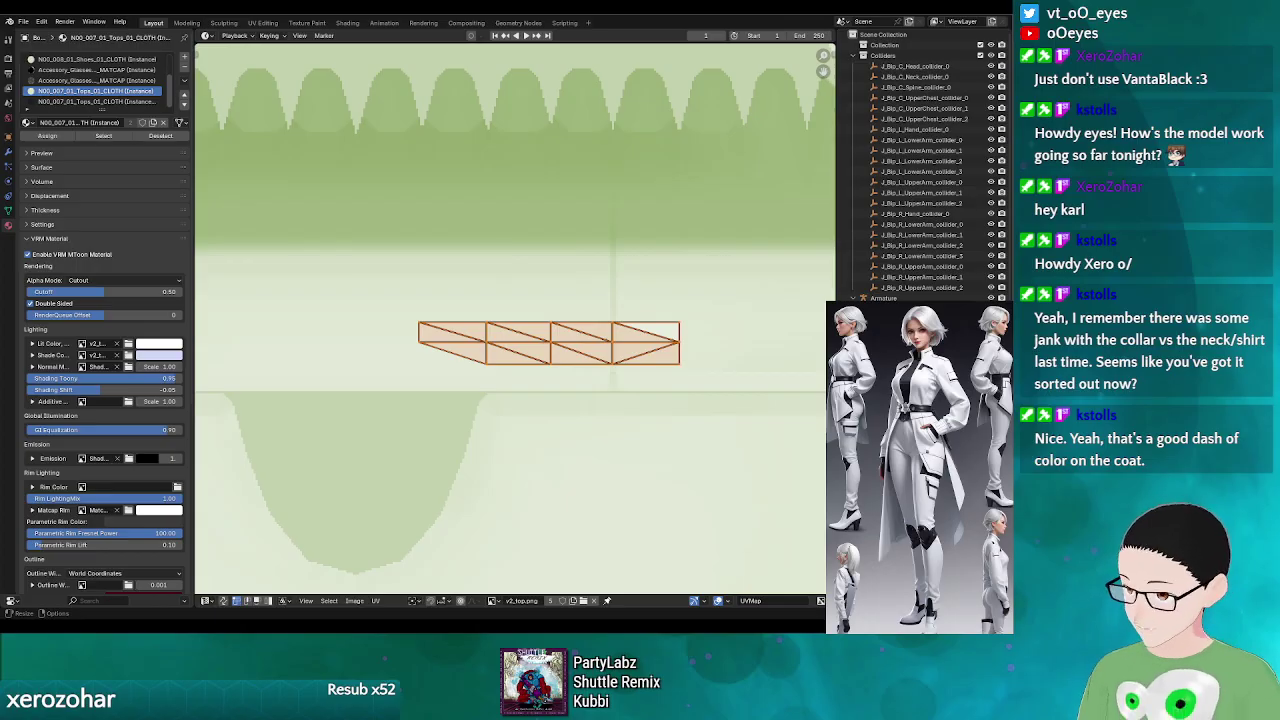
# - In GIMP, fill a thin 150 × 5 px selection on the collar UVs with black, export over v2_top.png and check it in Blender
pyautogui.hotkey('alt', 'Tab')
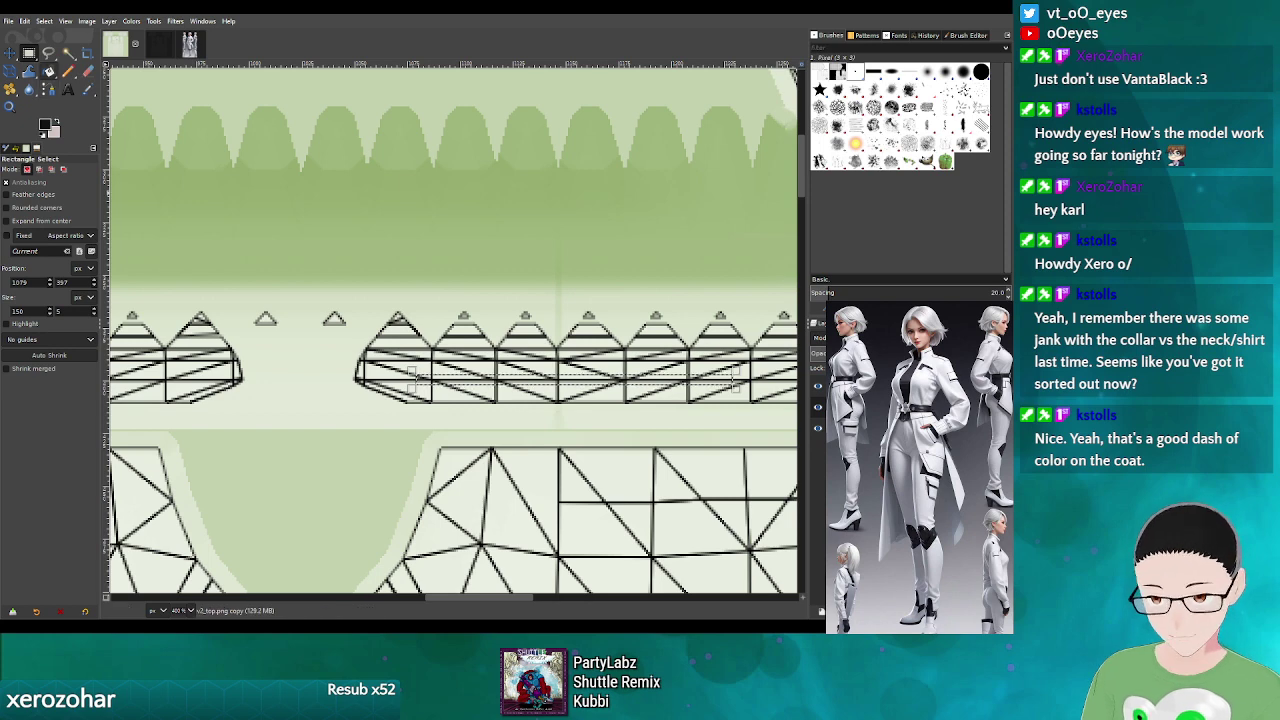
pyautogui.hotkey('shift', 'b')
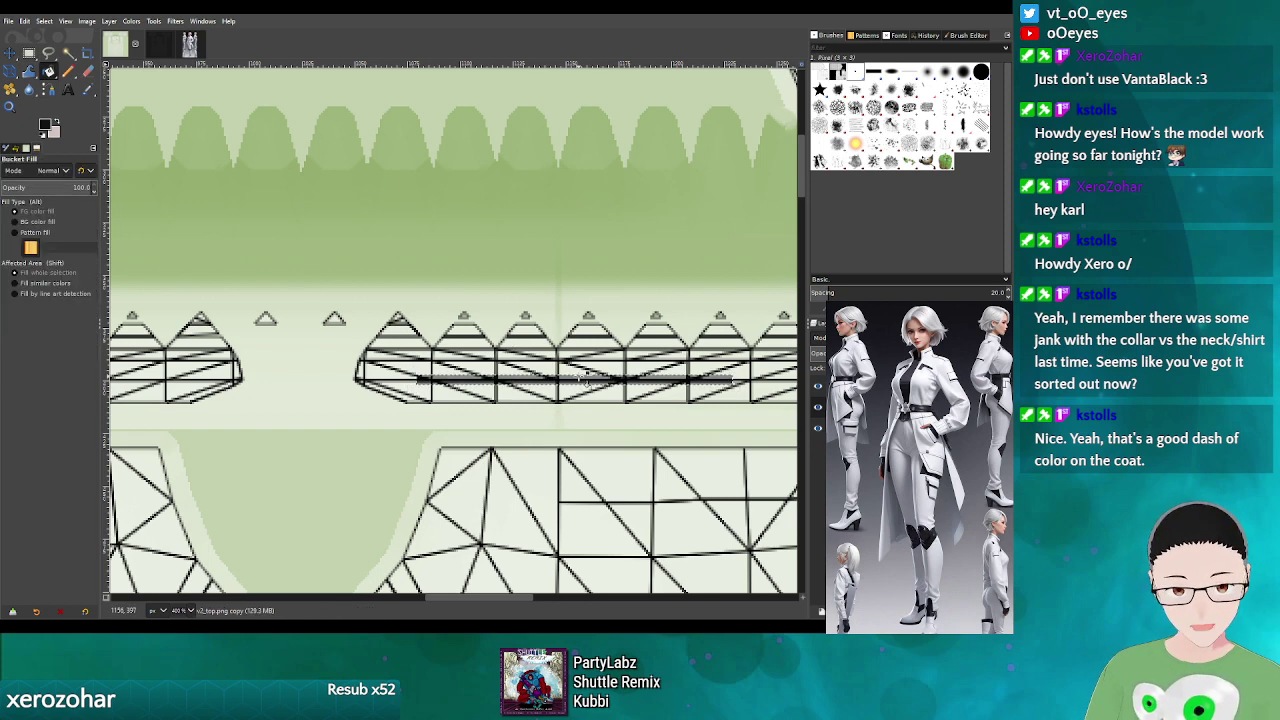
pyautogui.click(817, 387)
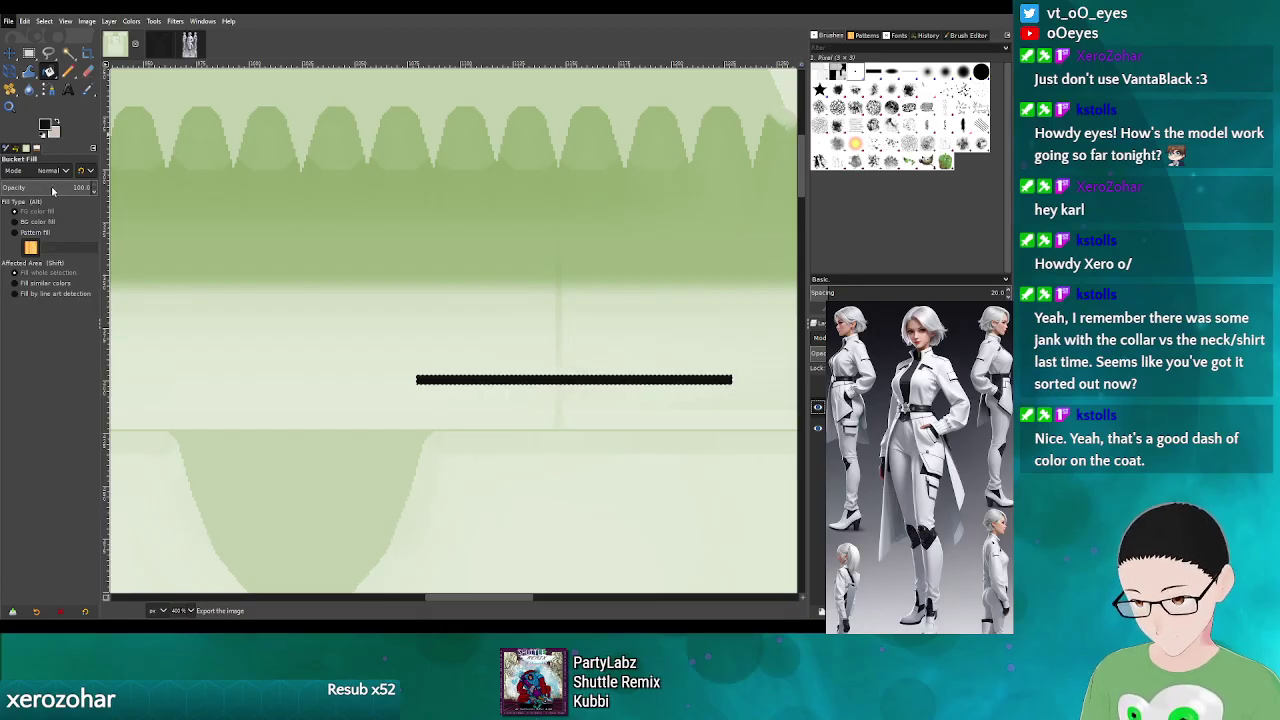
pyautogui.hotkey('ctrl', 'e')
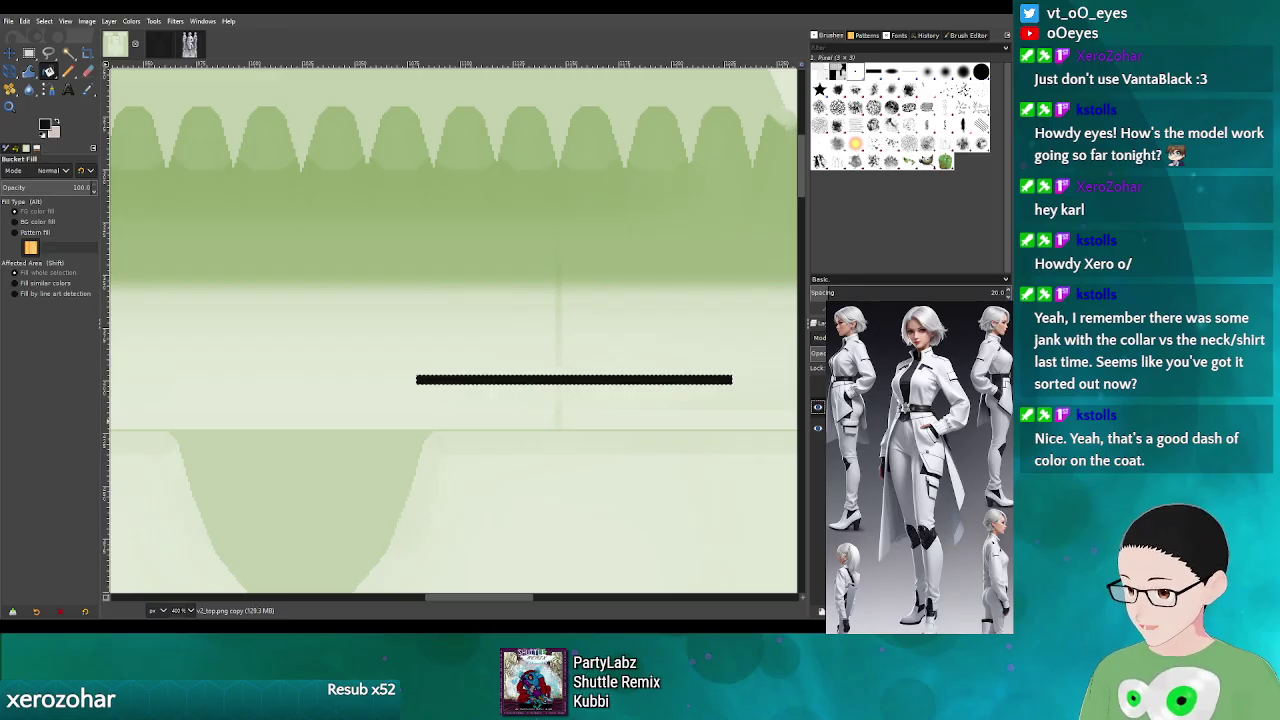
pyautogui.hotkey('alt', 'Tab')
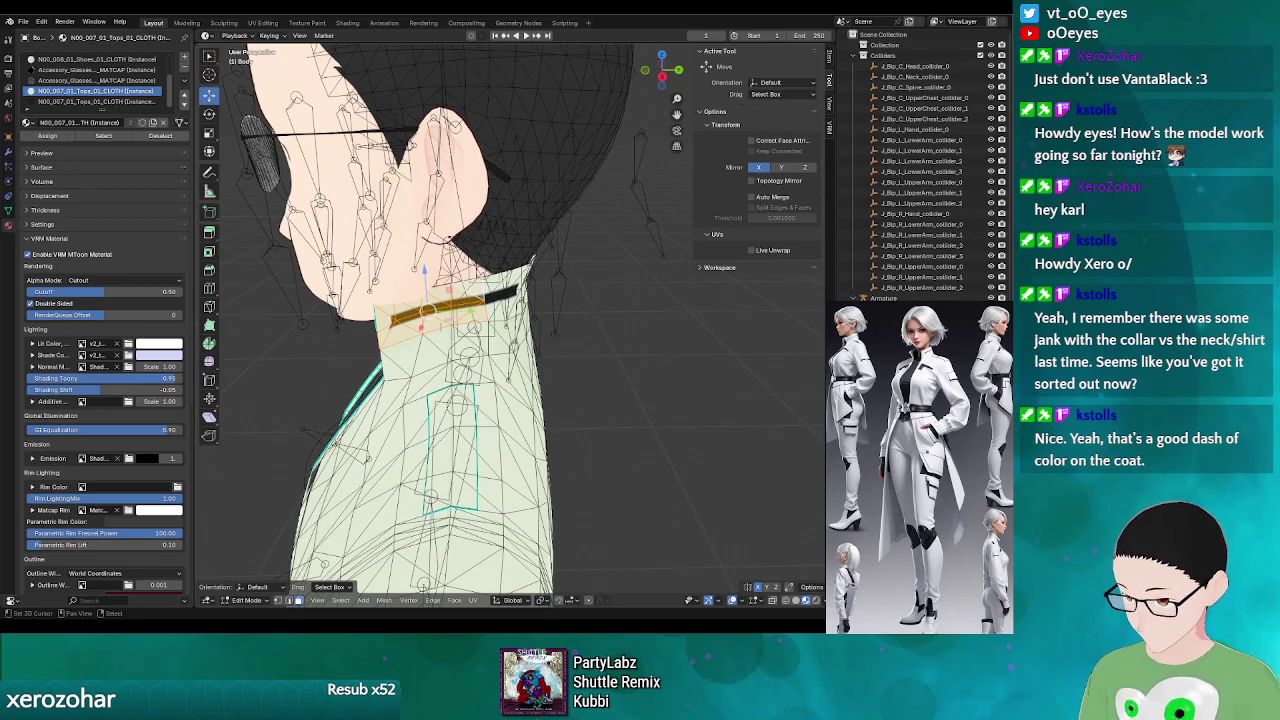
# - Switch back to GIMP, show the UV wireframe and shorten the black collar stripe by clearing a 33 × 13 px selection over its end
pyautogui.hotkey('alt', 'Tab')
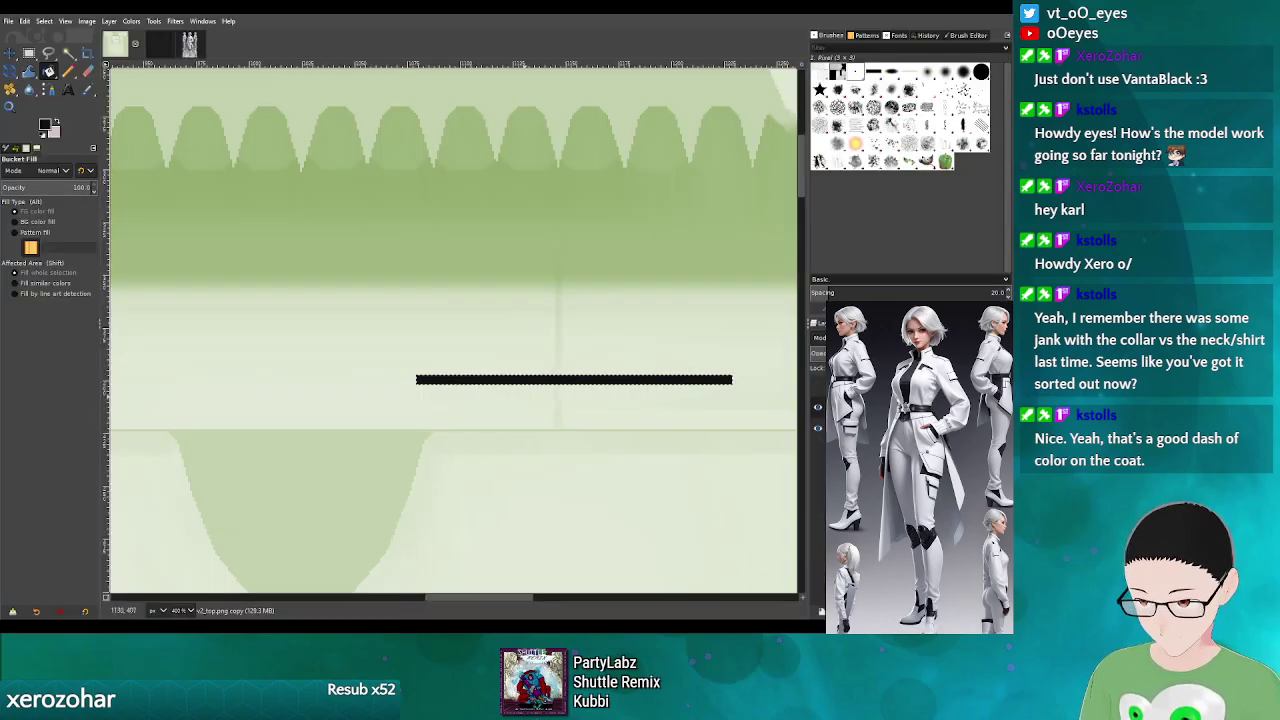
pyautogui.press('r')
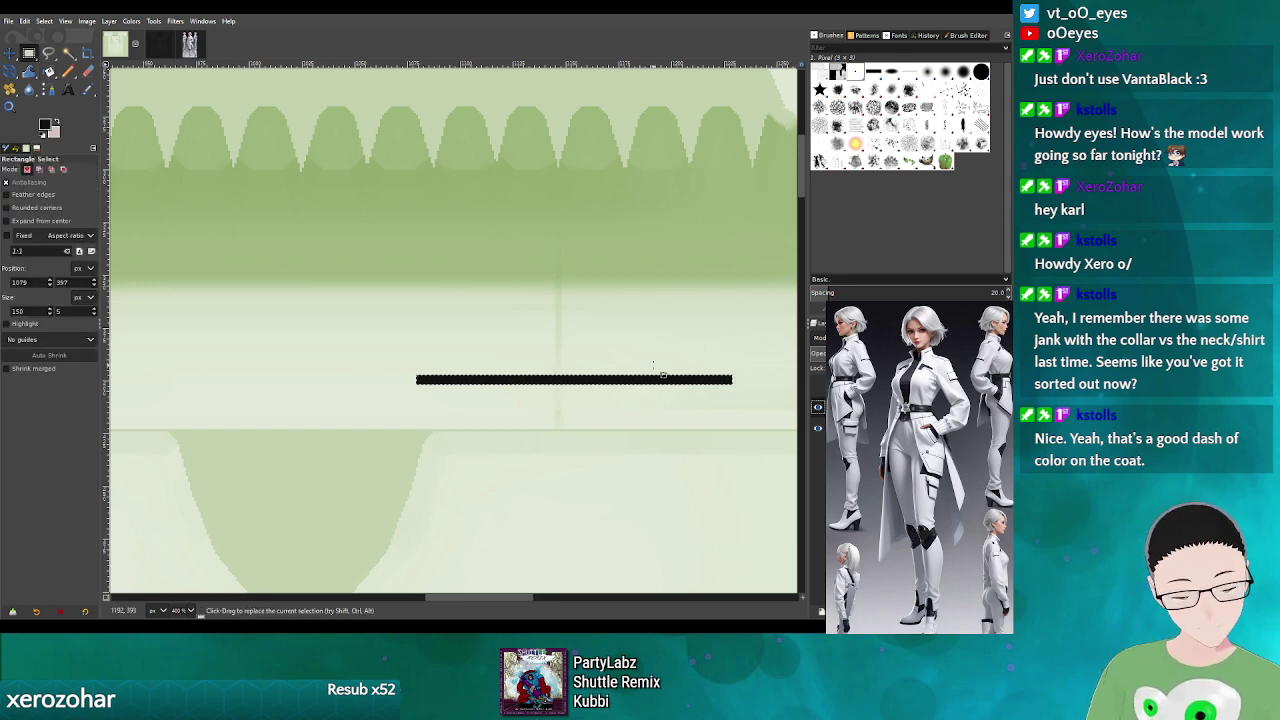
pyautogui.click(817, 386)
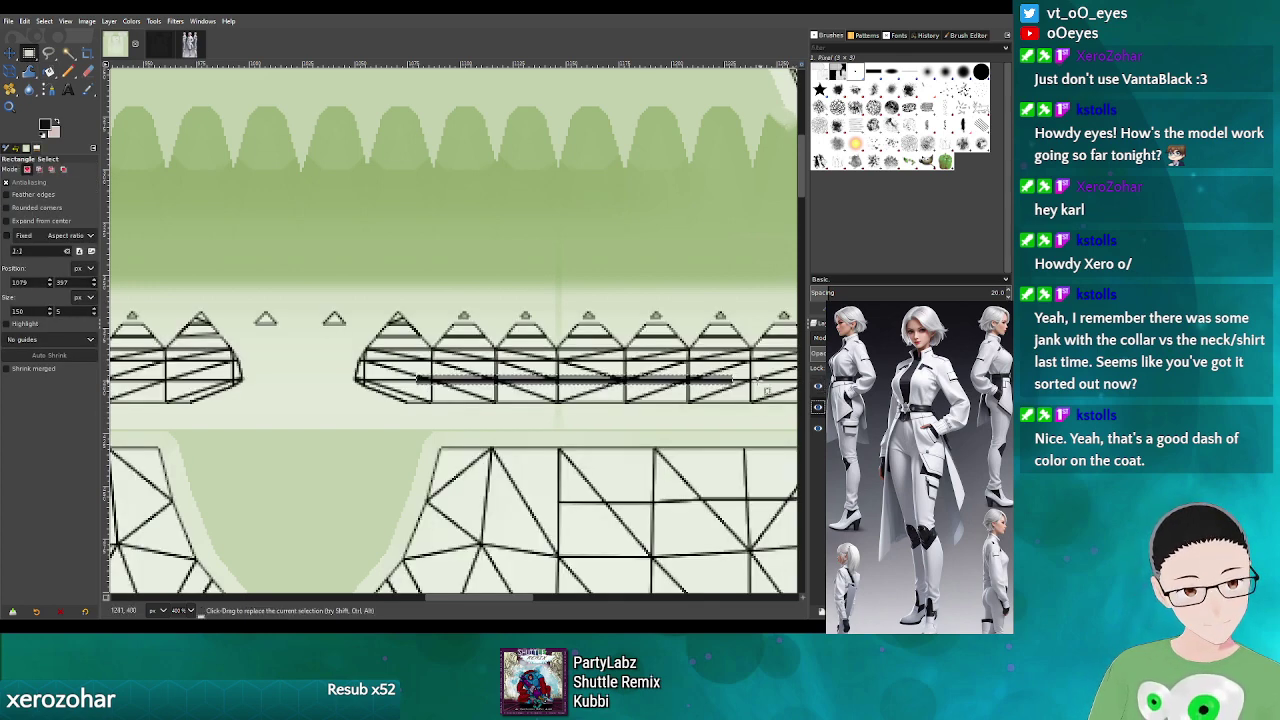
pyautogui.moveTo(662, 371); pyautogui.dragTo(748, 405)
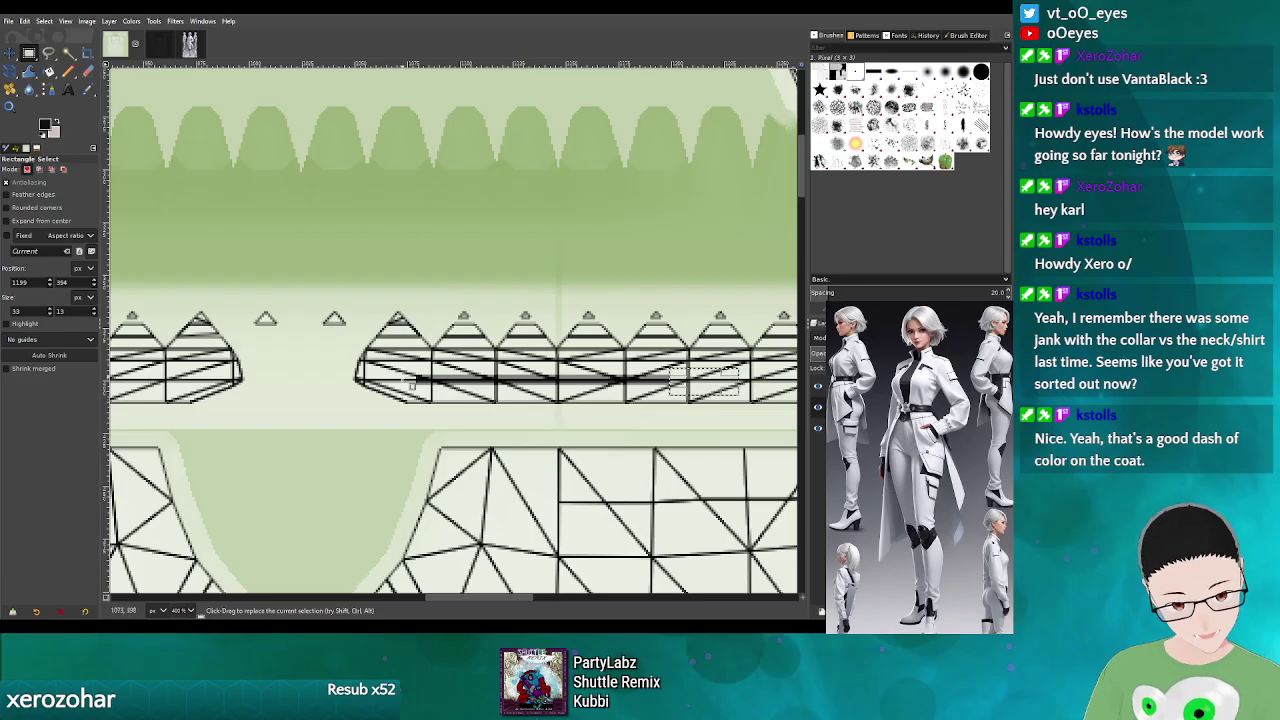
# - Thin the collar stripe by clearing selections 129 px wide along its upper and lower edges, hide the UV wireframe and re-export the texture
pyautogui.moveTo(416, 380); pyautogui.dragTo(683, 367)
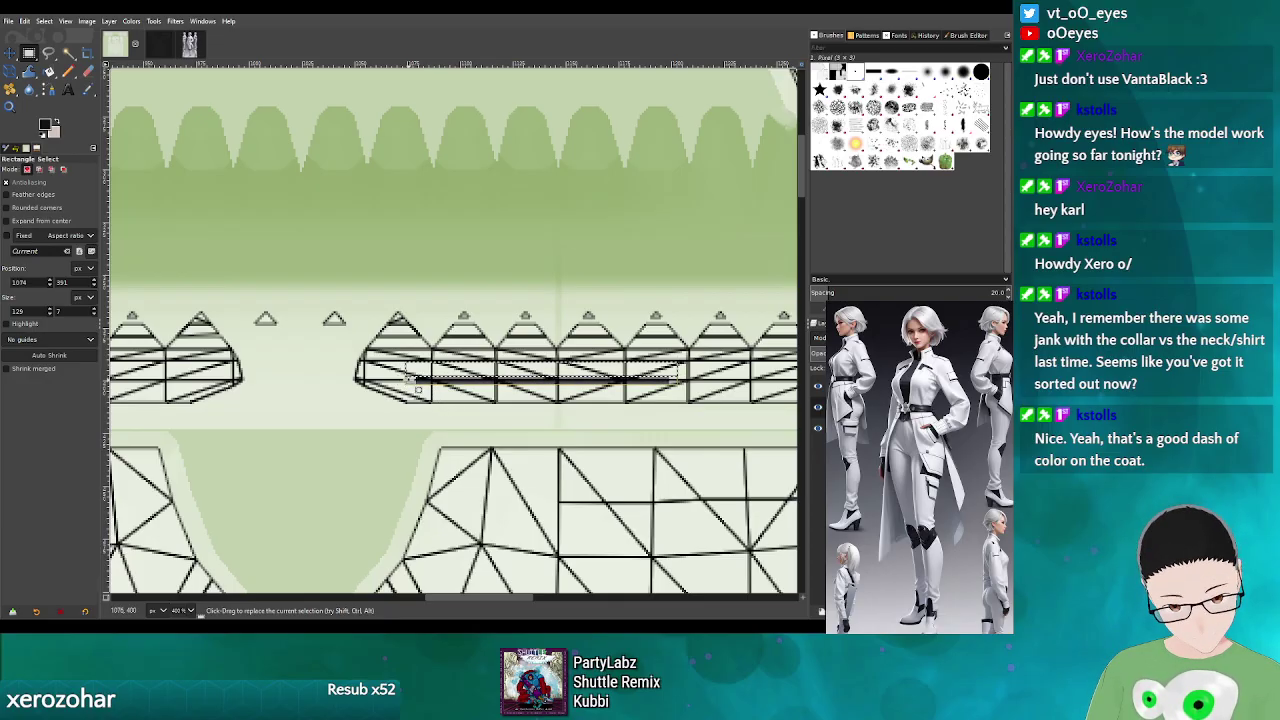
pyautogui.moveTo(416, 385); pyautogui.dragTo(551, 381)
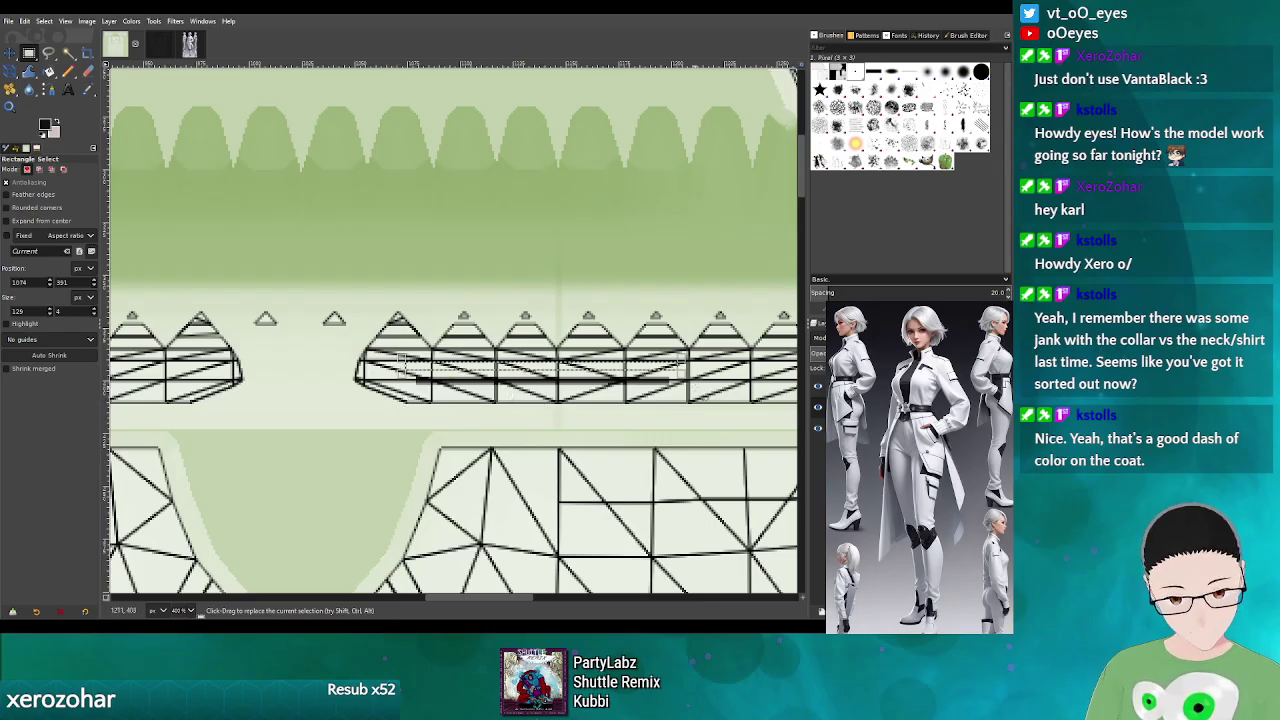
pyautogui.moveTo(704, 389)
pyautogui.mouseDown()
pyautogui.moveTo(433, 377)
pyautogui.moveTo(399, 357)
pyautogui.moveTo(540, 396)
pyautogui.moveTo(683, 397)
pyautogui.mouseUp()
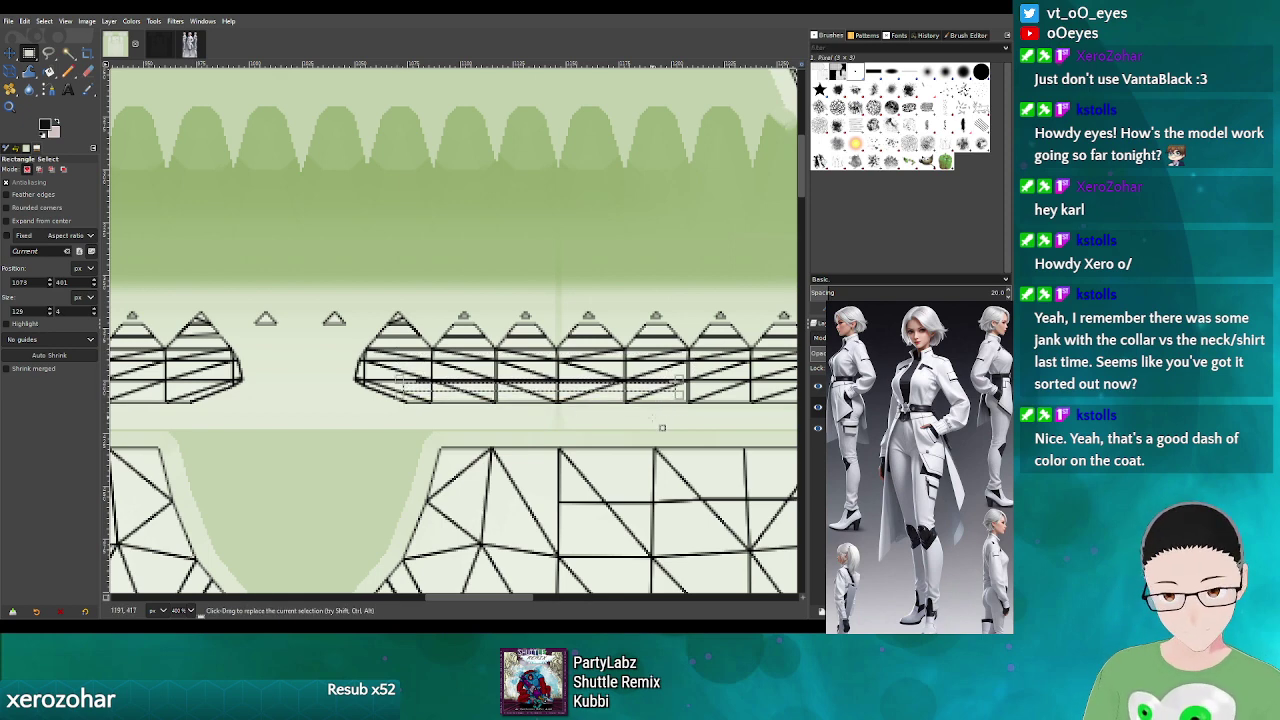
pyautogui.click(819, 388)
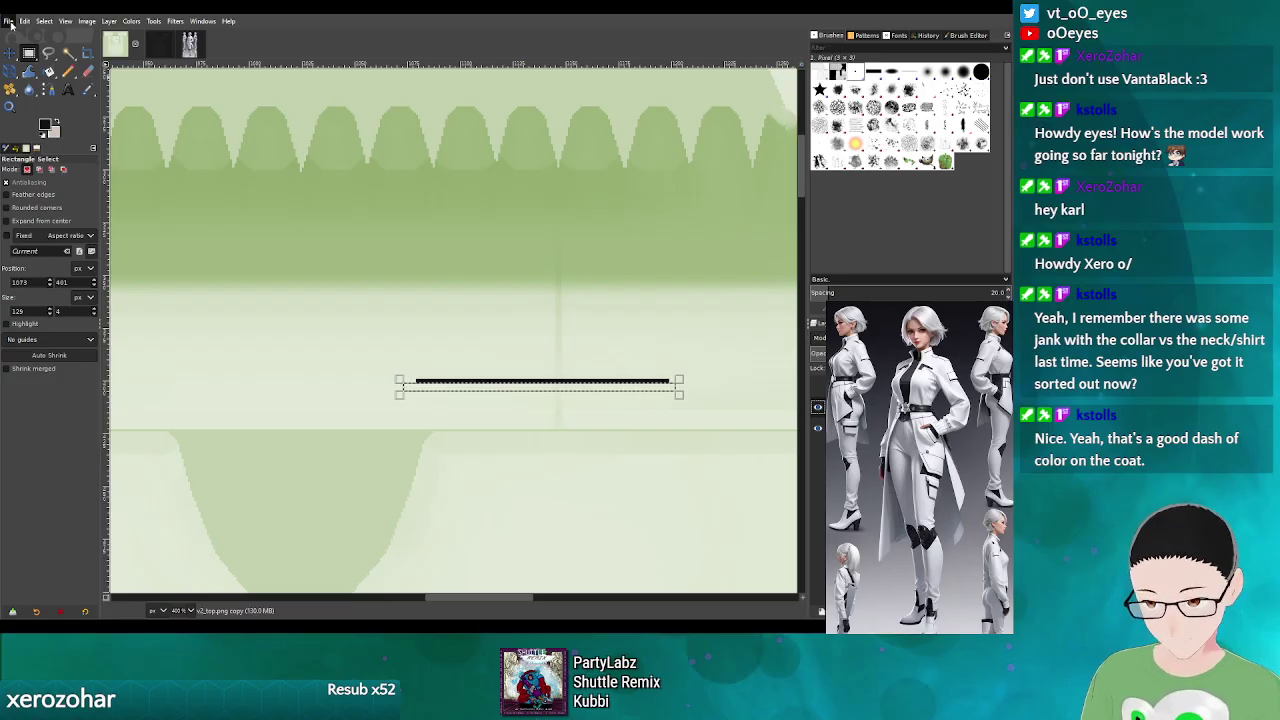
pyautogui.press('Return')
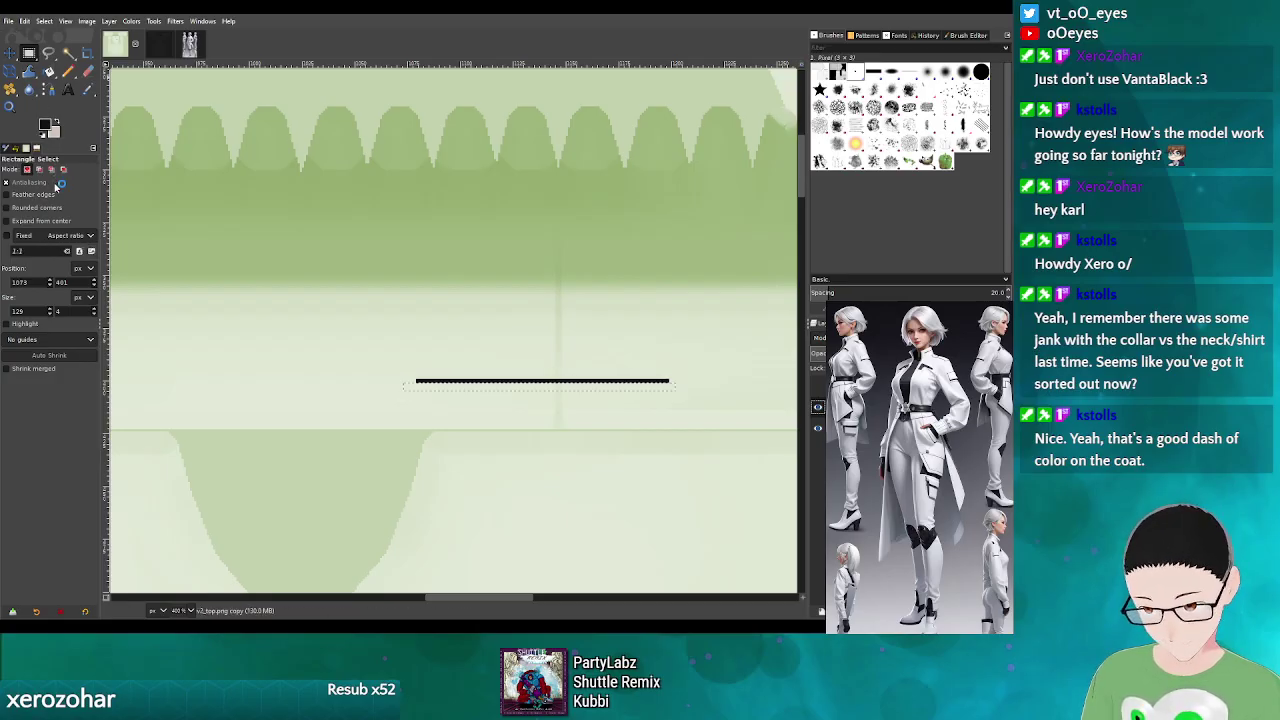
# - Re-export the jacket texture, reload v2_top.png in Blender's Image Editor and return that area to the 3D Viewport
pyautogui.hotkey('ctrl', 'e')
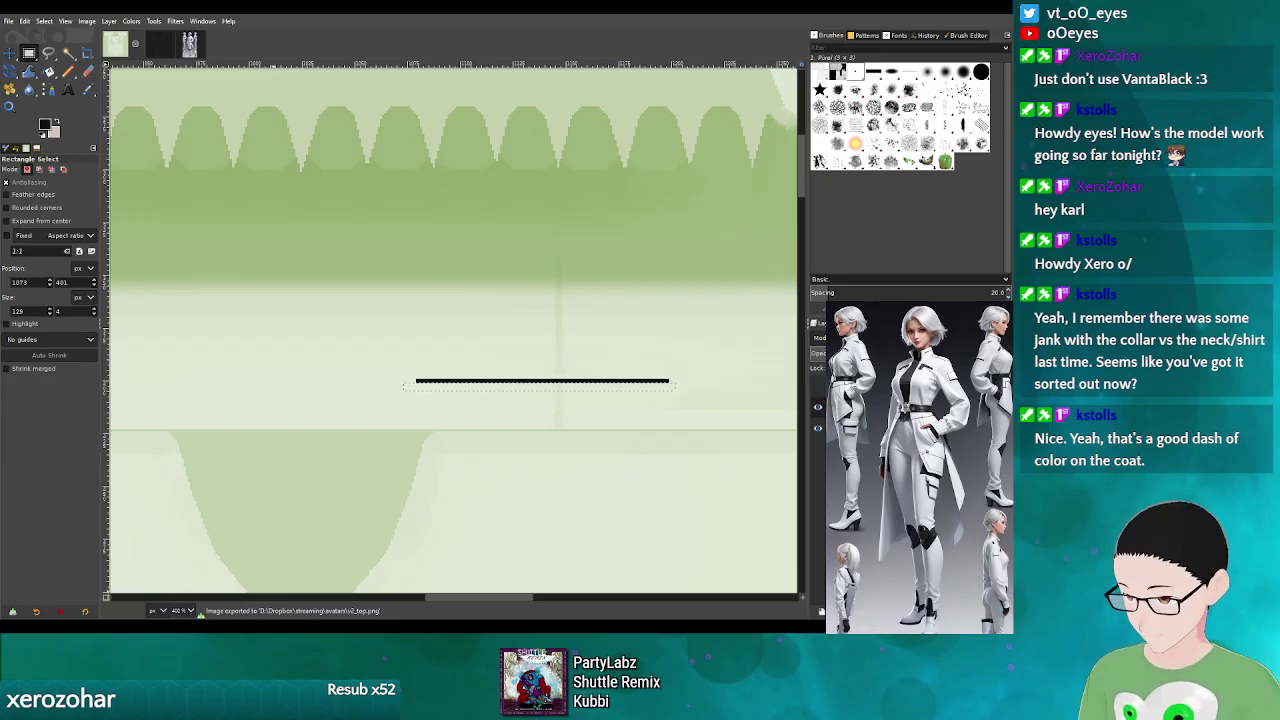
pyautogui.hotkey('alt', 'Tab')
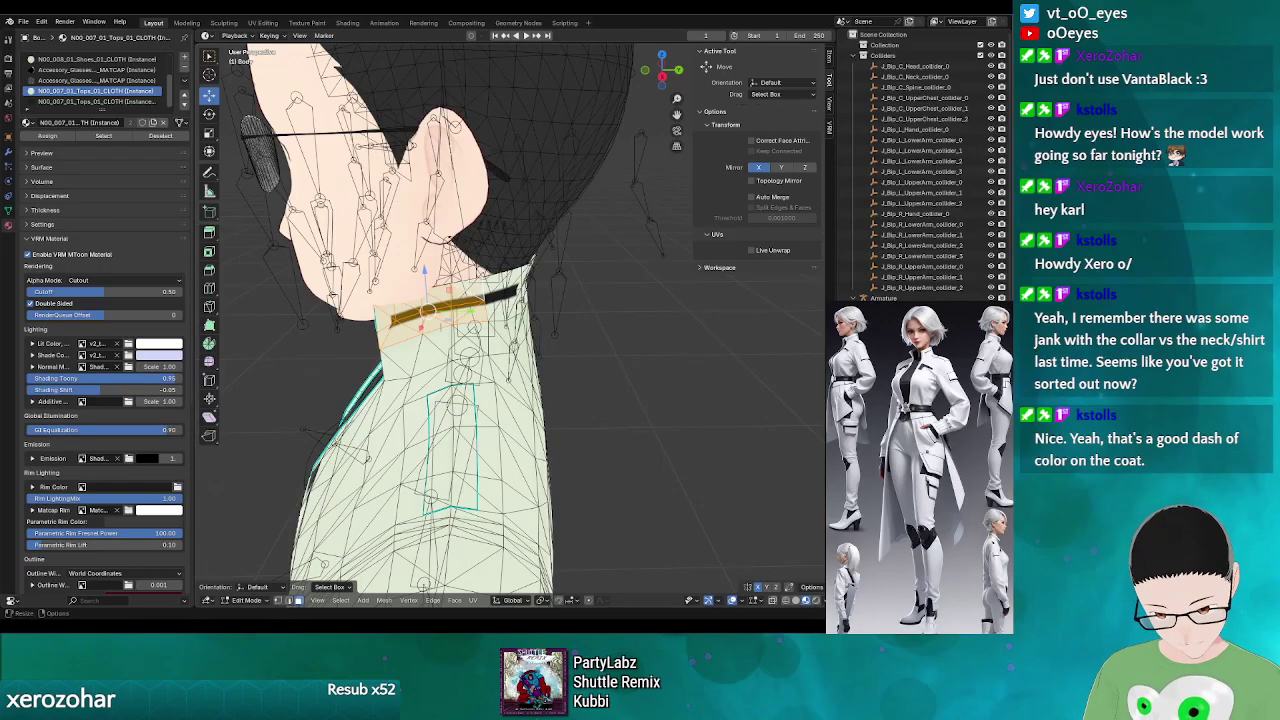
pyautogui.click(209, 600)
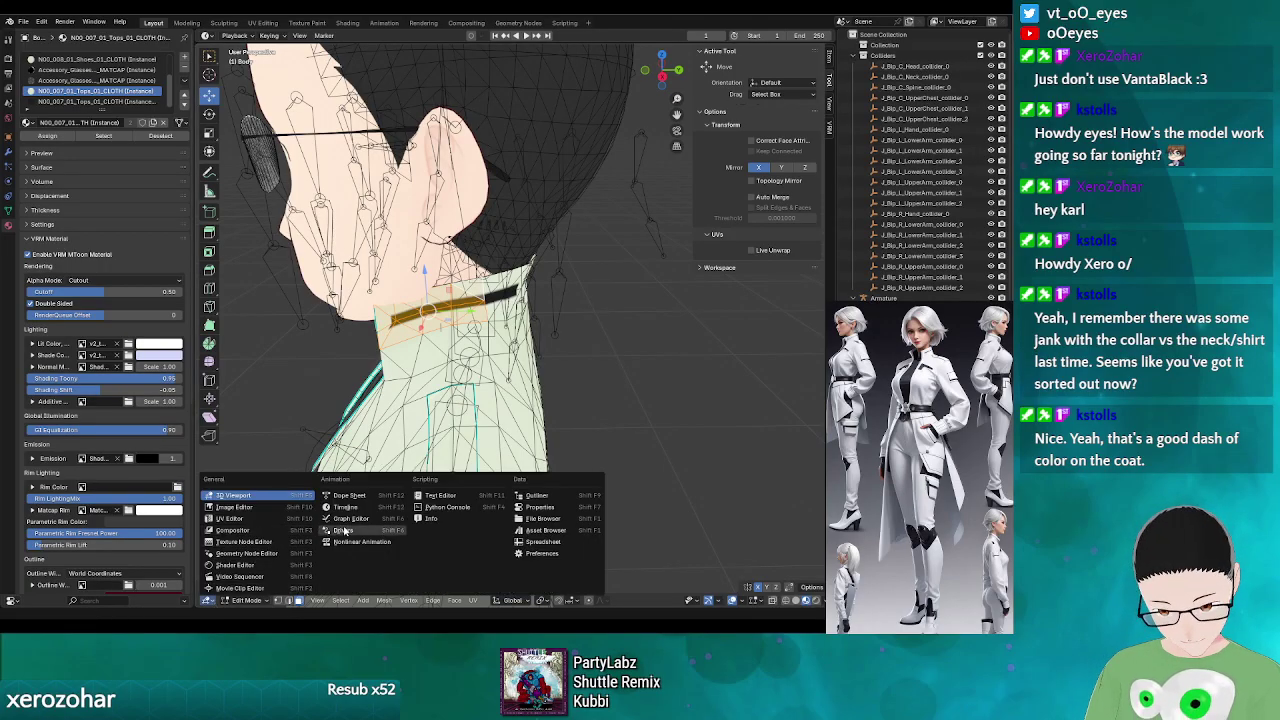
pyautogui.click(272, 507)
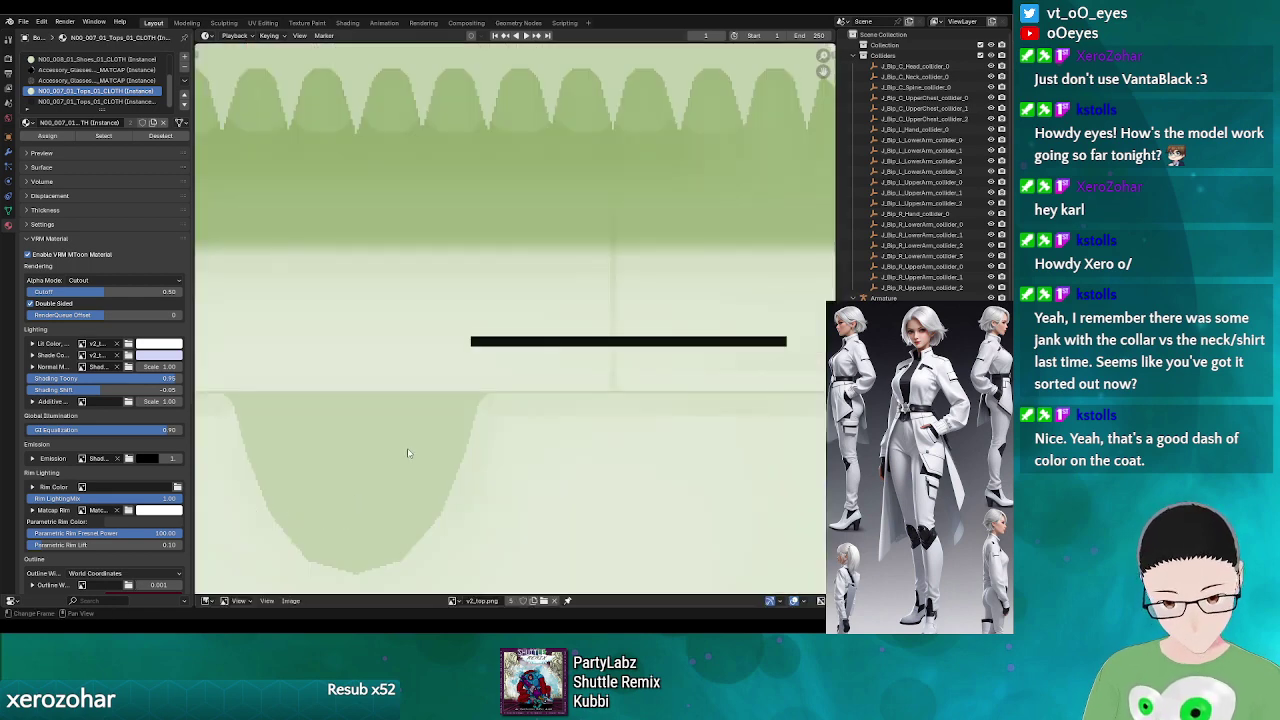
pyautogui.click(292, 601)
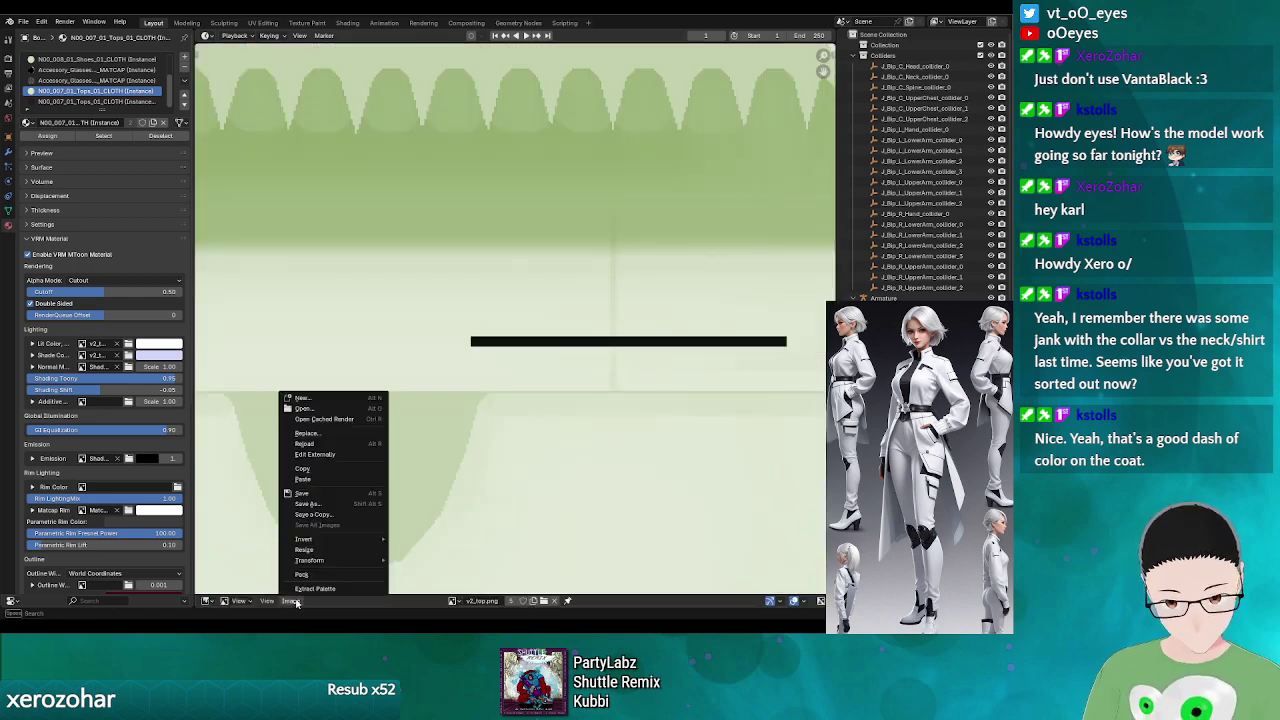
pyautogui.click(318, 442)
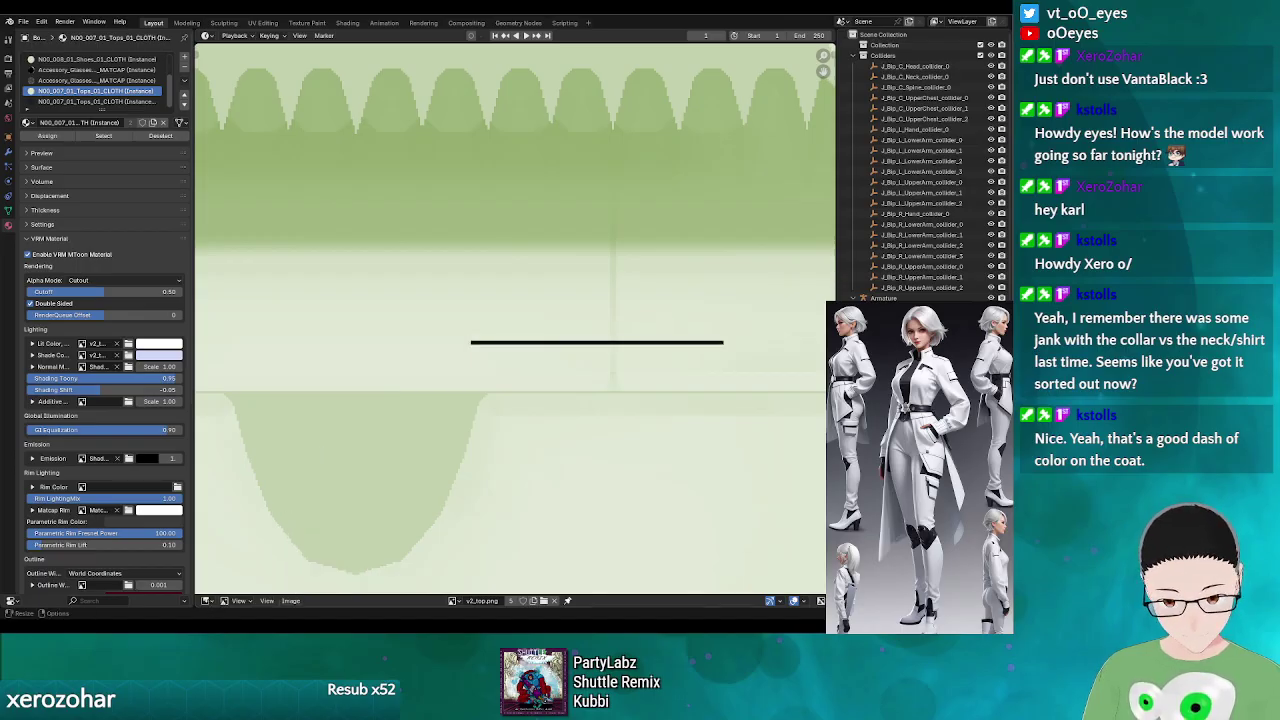
pyautogui.click(207, 601)
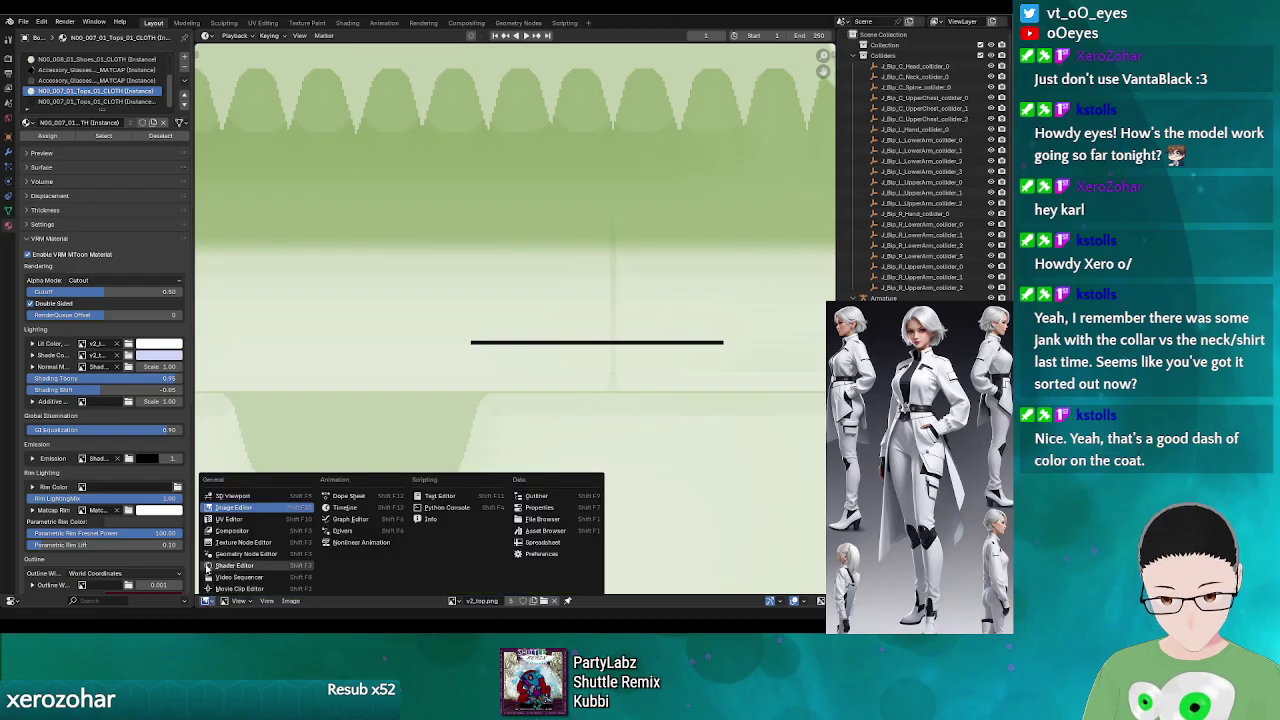
pyautogui.click(212, 496)
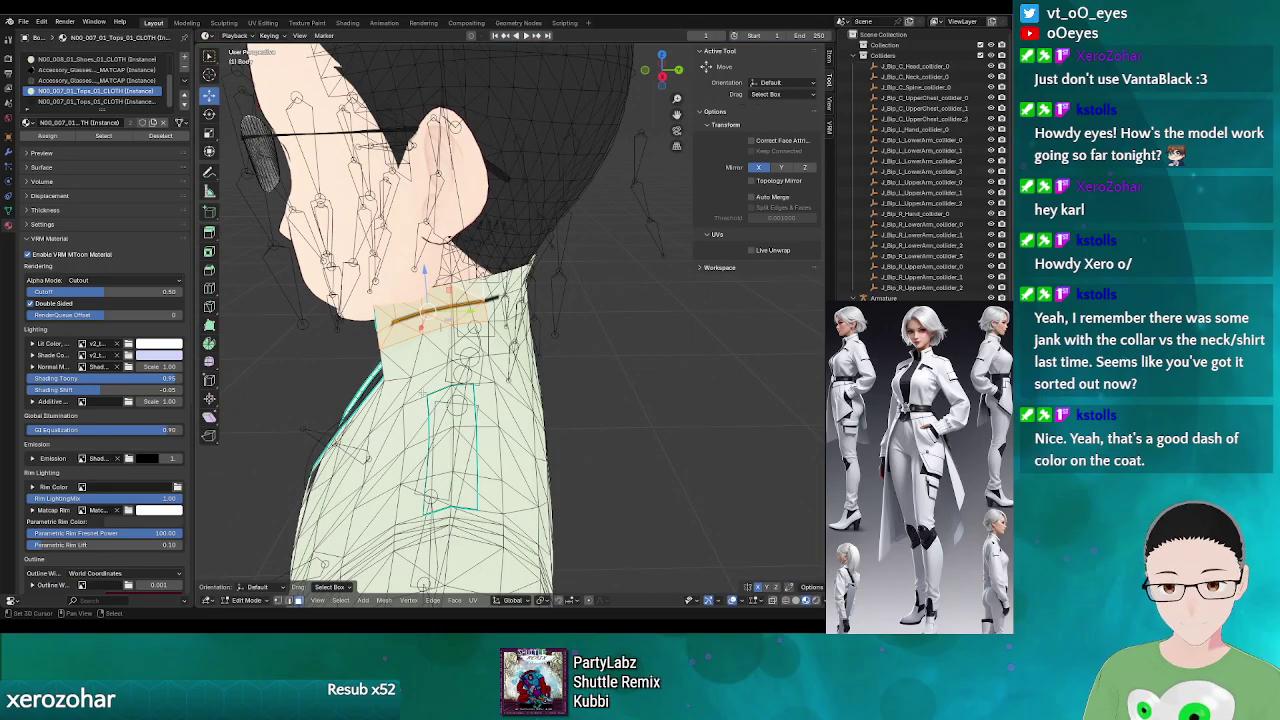
# - Select all faces of the body mesh and switch it from Edit Mode to Object Mode
pyautogui.scroll(4, 530, 340)
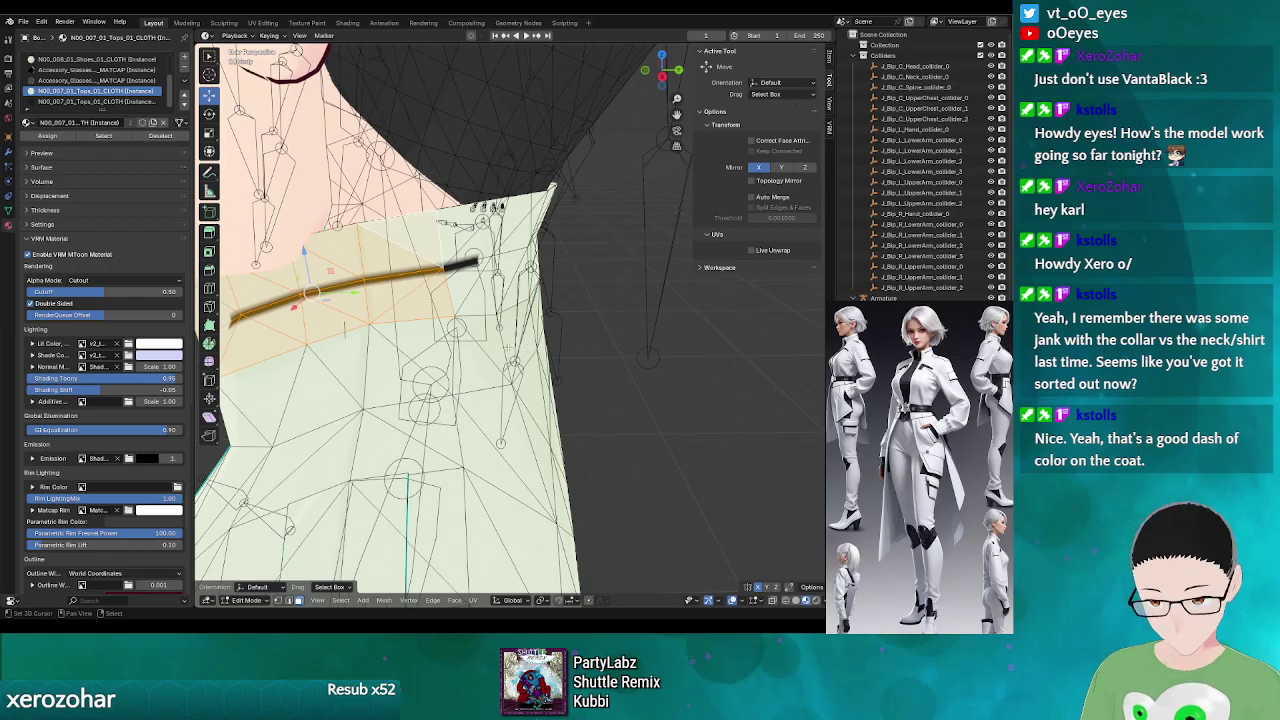
pyautogui.press('a')
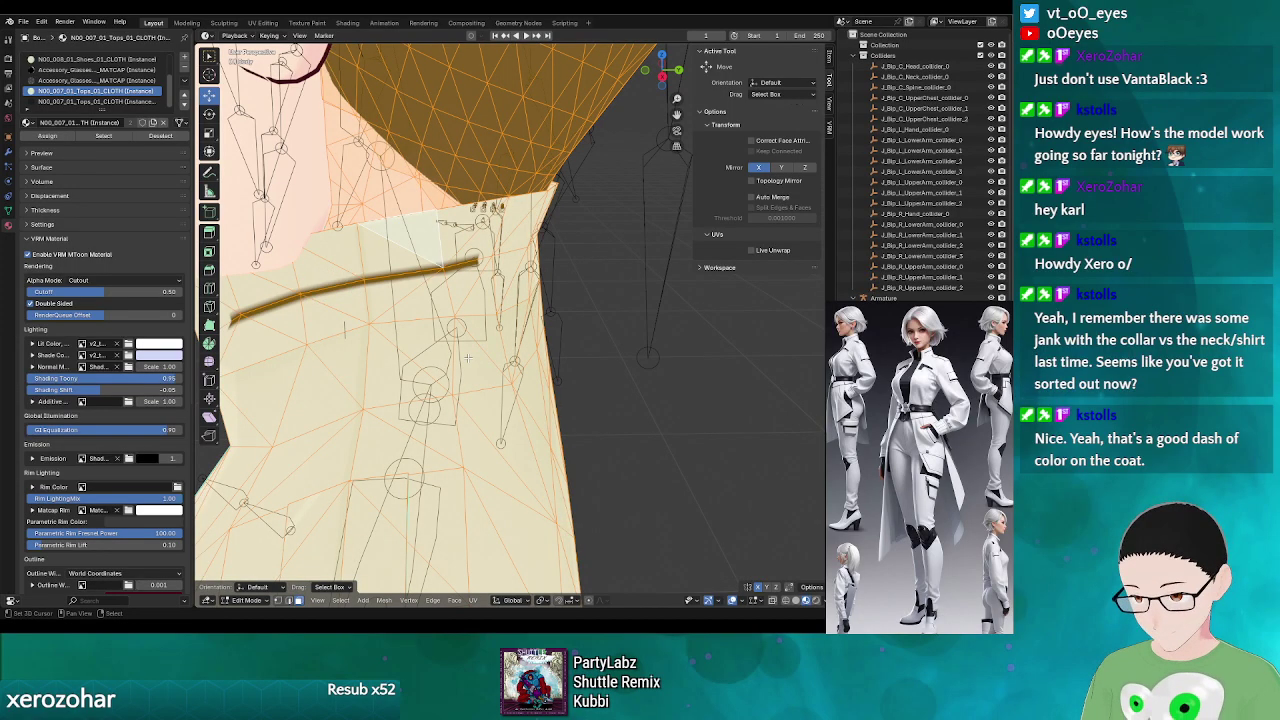
pyautogui.press('Tab')
pyautogui.scroll(-6, 468, 358)
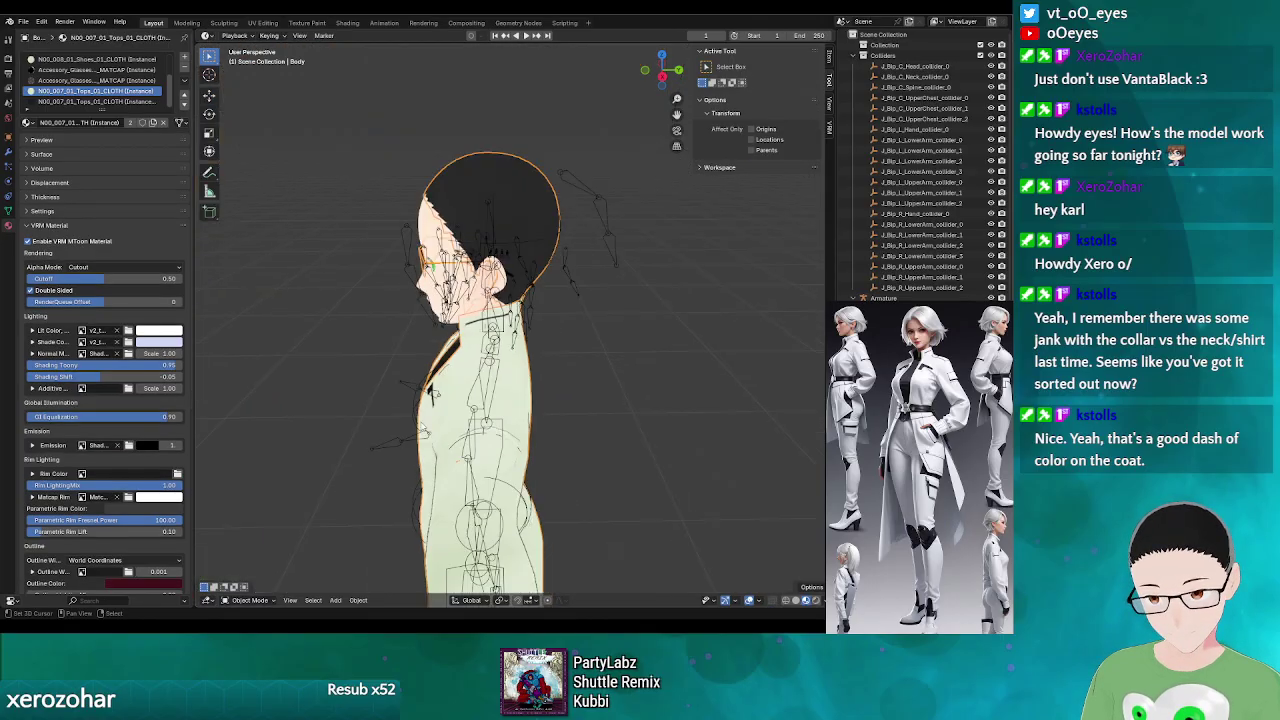
# - Examine the thinned collar stripe and the black chest trim on the model from the front and the side
pyautogui.moveTo(423, 430); pyautogui.dragTo(590, 420)
pyautogui.scroll(5, 544, 421)
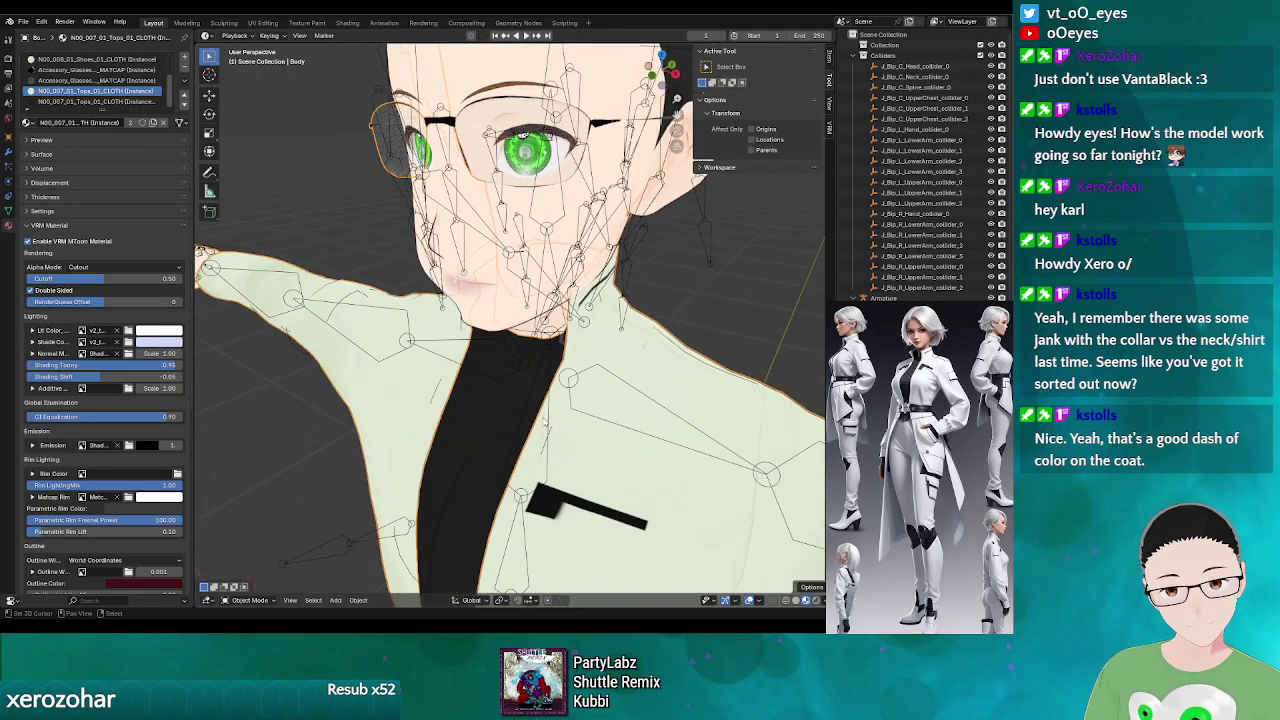
pyautogui.scroll(-5, 544, 421)
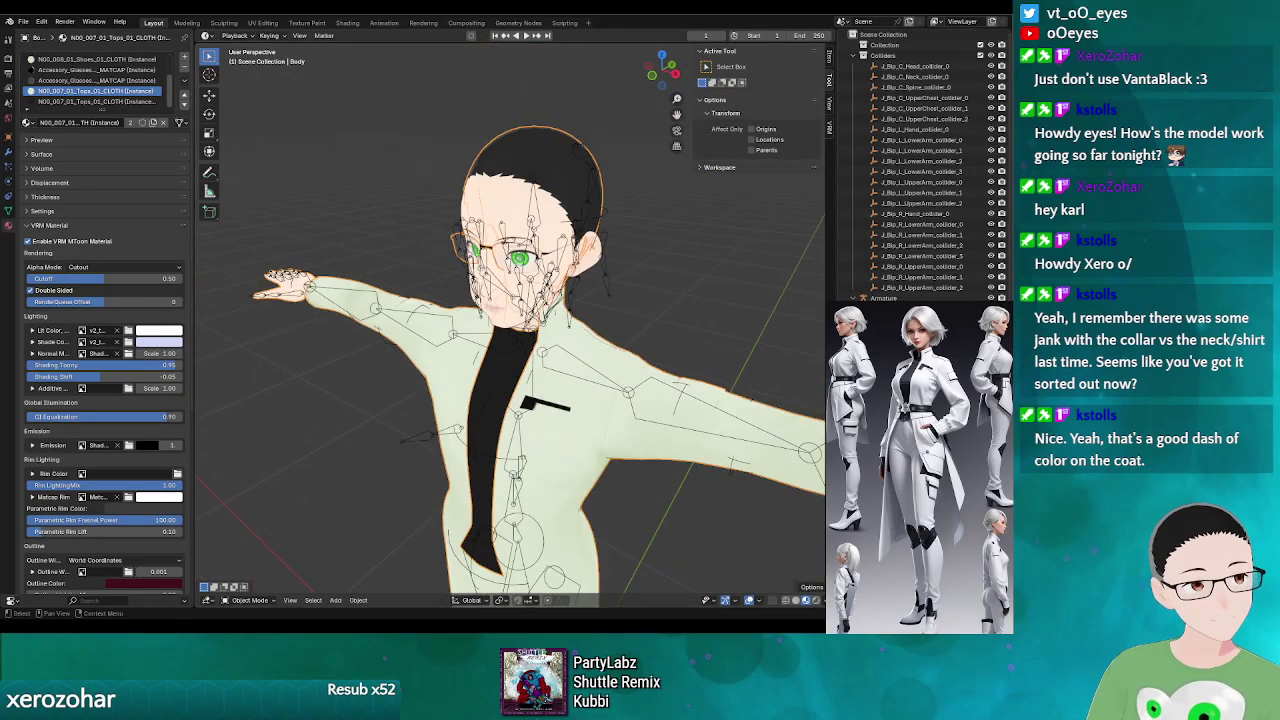
pyautogui.moveTo(544, 421); pyautogui.dragTo(434, 415)
pyautogui.scroll(4, 434, 415)
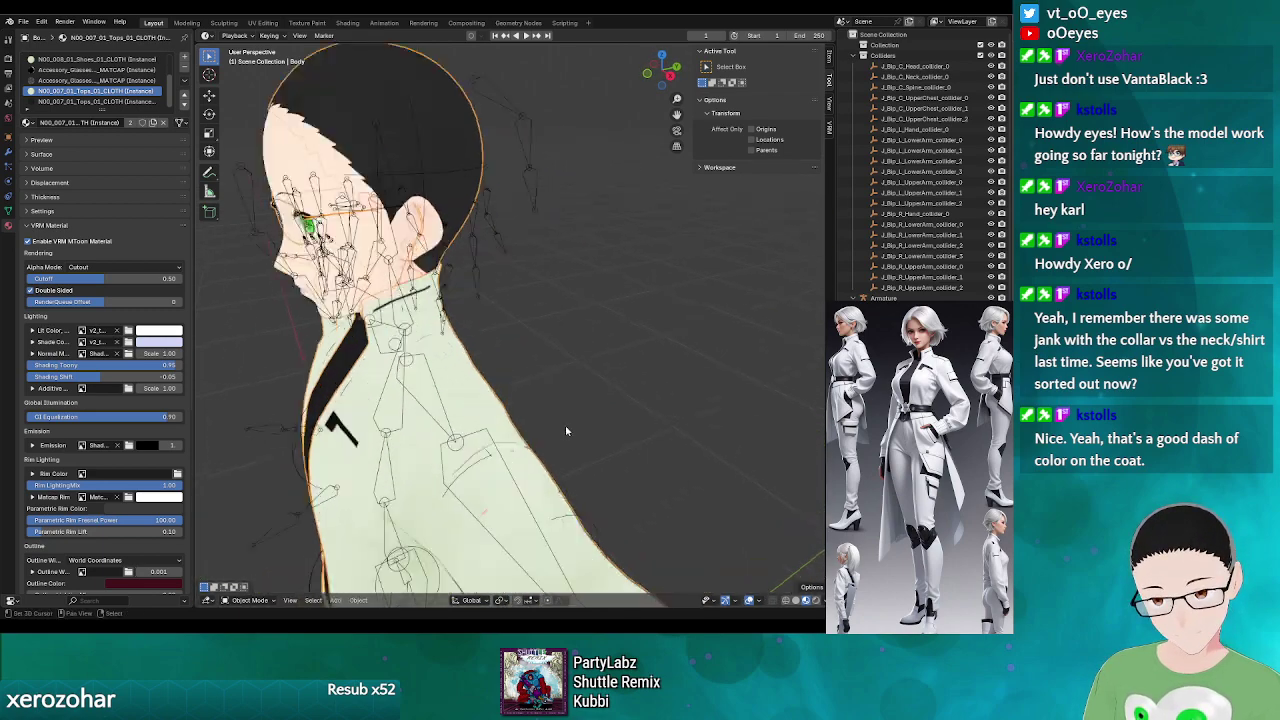
pyautogui.scroll(-3, 434, 415)
pyautogui.scroll(-4, 484, 426)
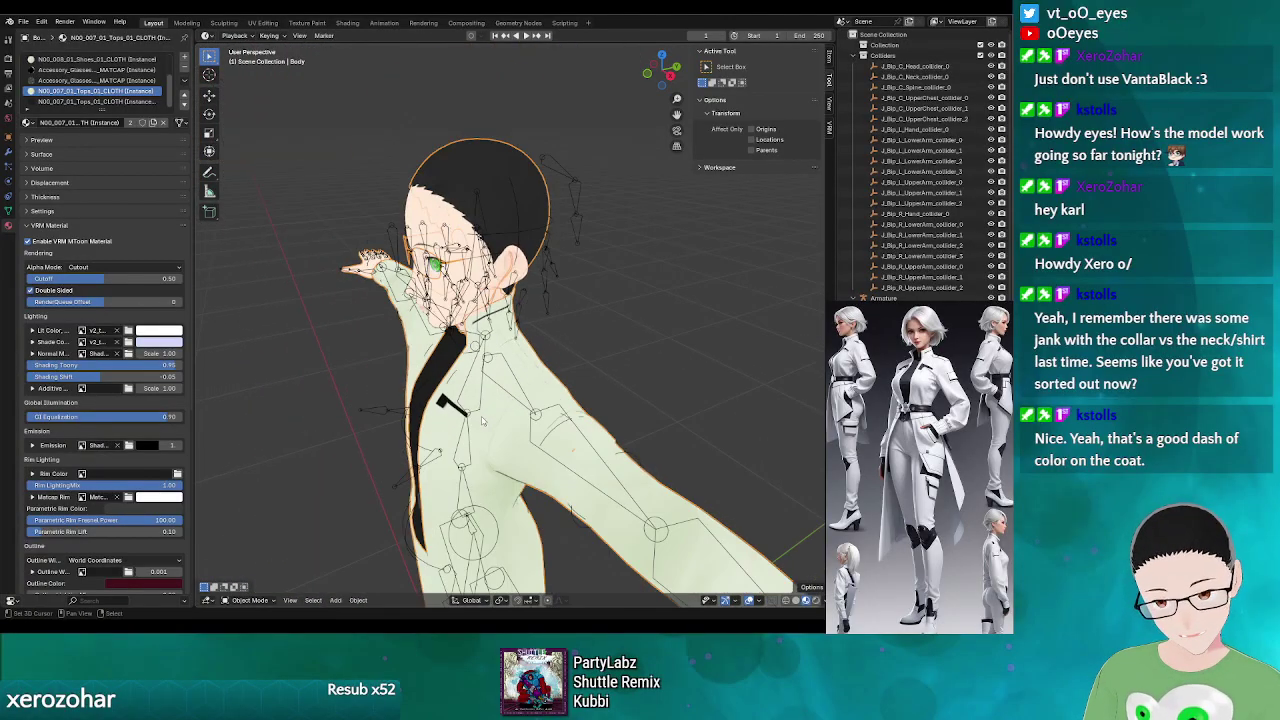
pyautogui.moveTo(484, 426); pyautogui.dragTo(482, 396)
pyautogui.scroll(4, 500, 440)
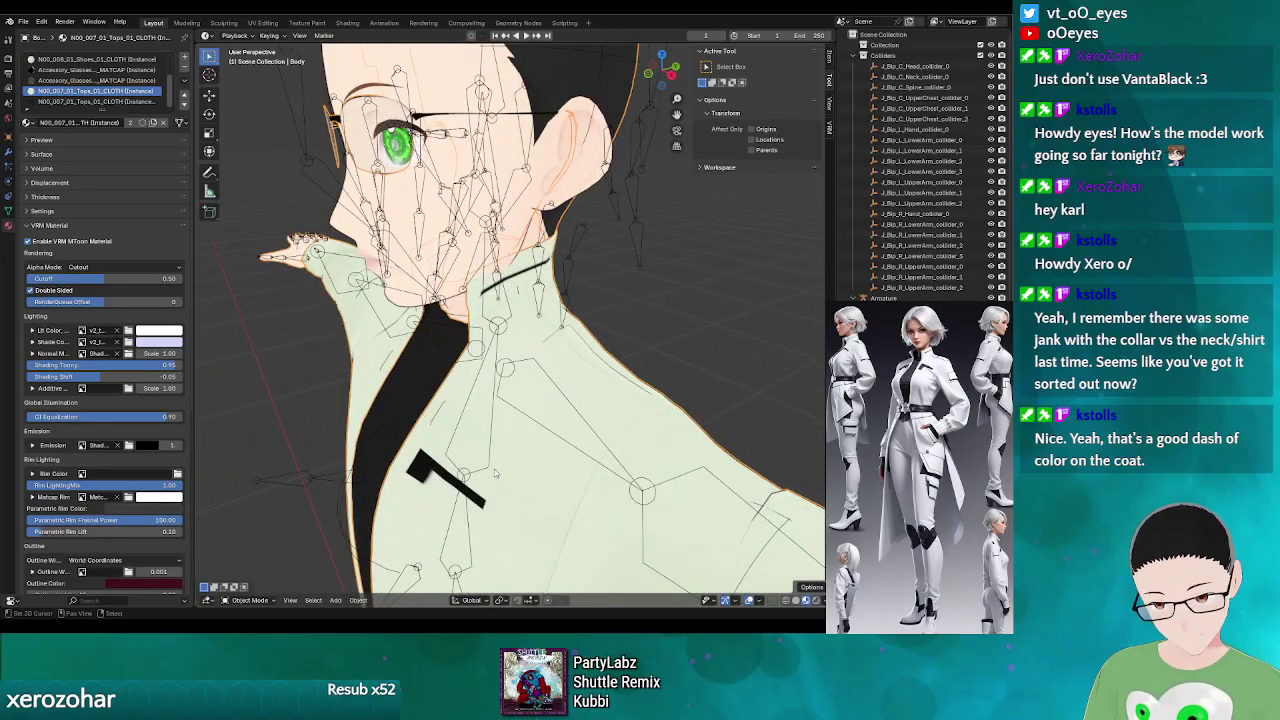
pyautogui.scroll(-5, 519, 469)
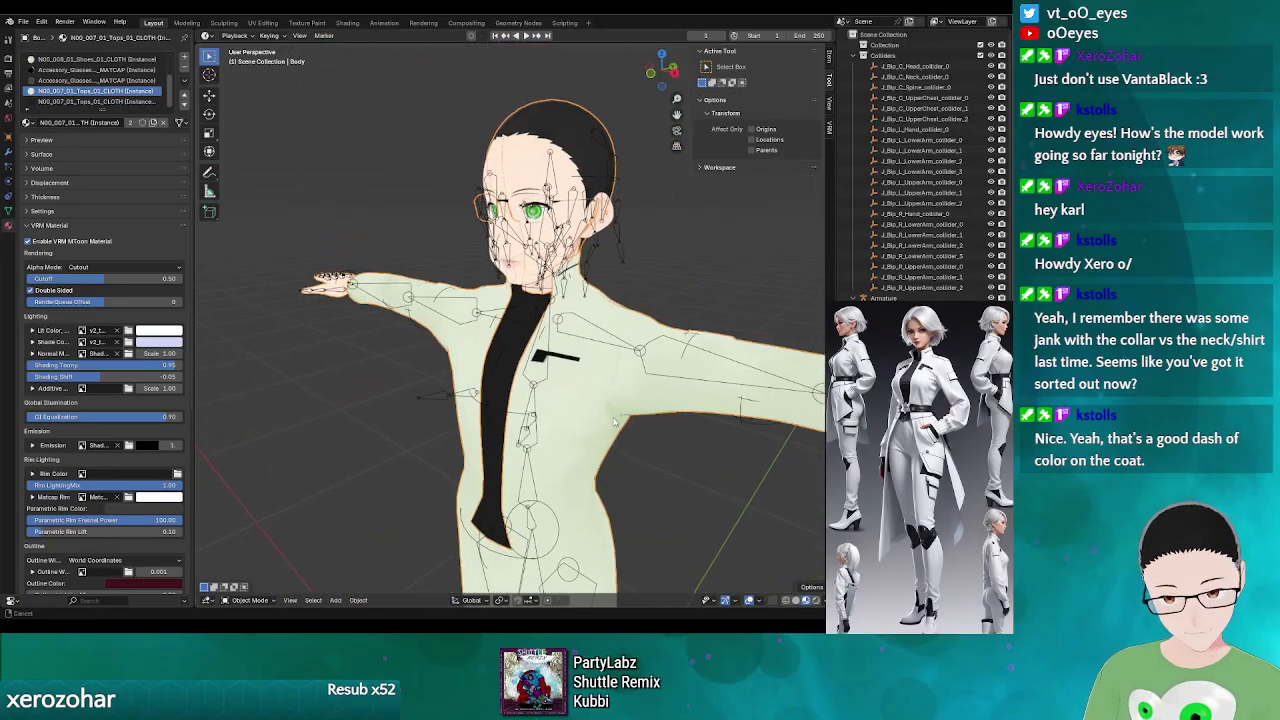
pyautogui.moveTo(560, 445); pyautogui.dragTo(587, 436)
pyautogui.scroll(2, 587, 436)
pyautogui.scroll(2, 587, 436)
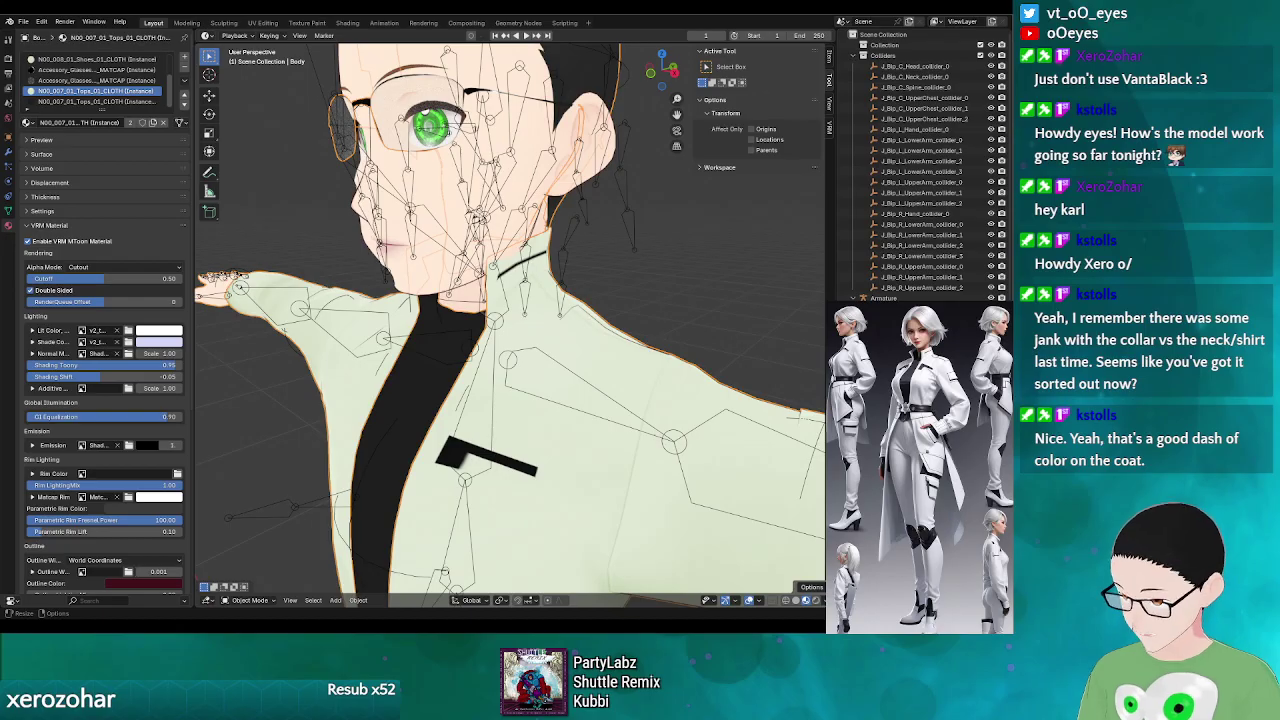
# - Switch to GIMP and study the collar, shoulder and sleeve trim in the outfit reference image
pyautogui.hotkey('alt', 'Tab')
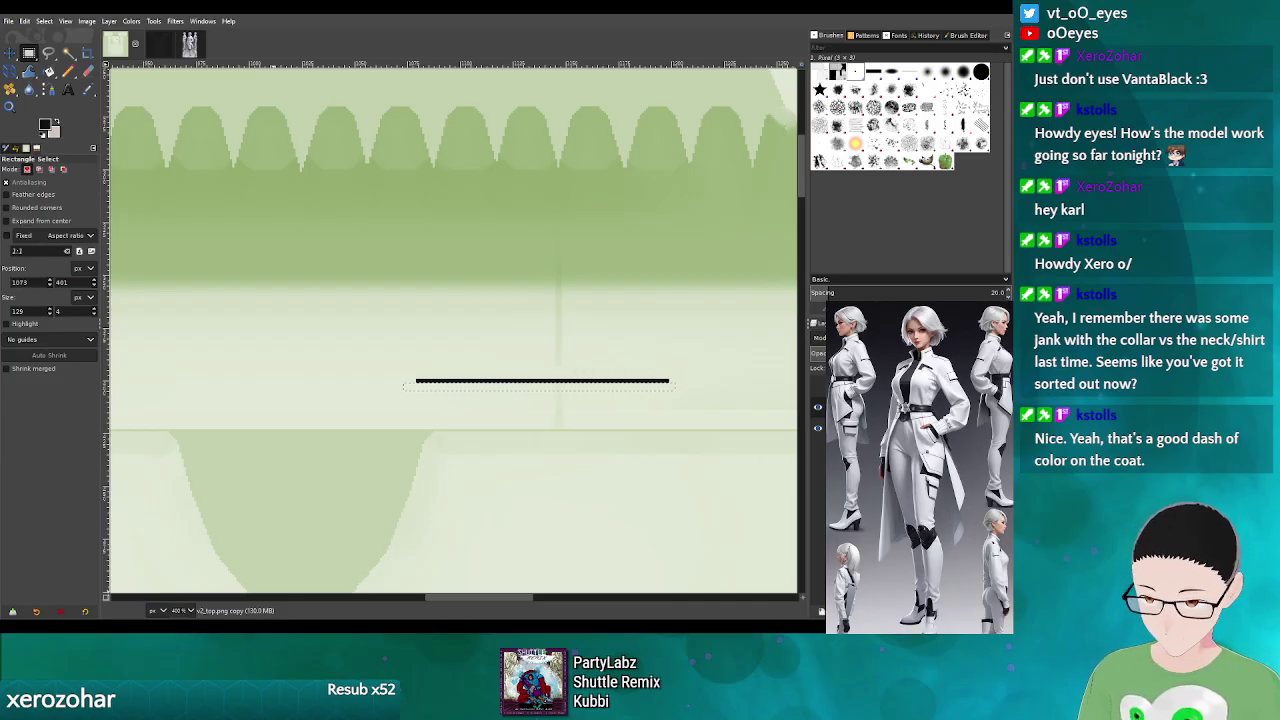
pyautogui.click(195, 46)
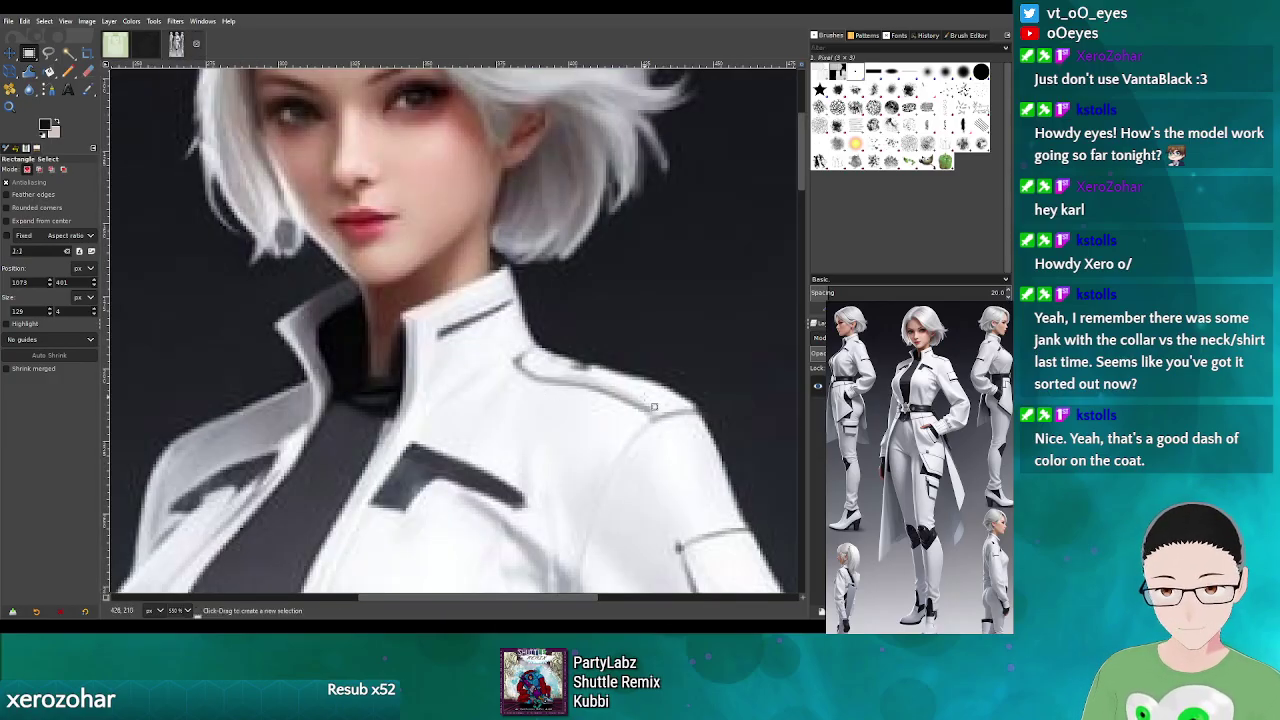
pyautogui.scroll(-5, 593, 400)
pyautogui.scroll(3, 596, 290)
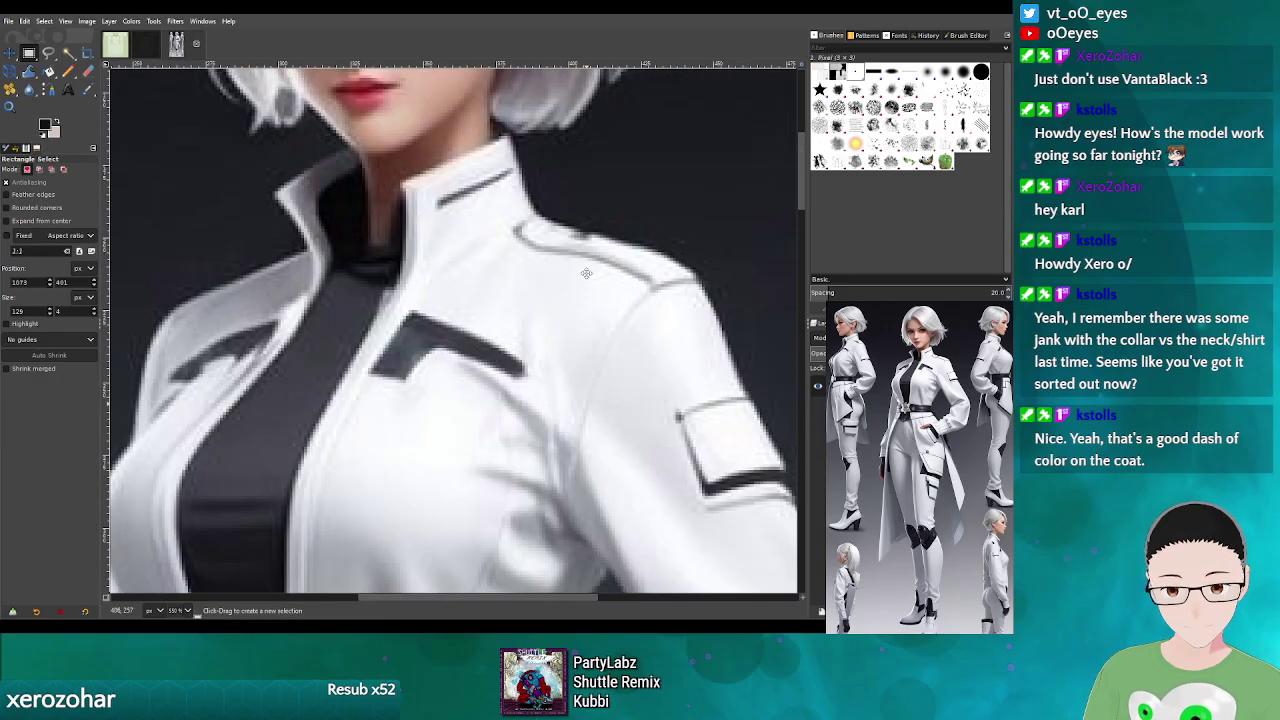
pyautogui.scroll(1, 551, 329)
pyautogui.scroll(4, 540, 390)
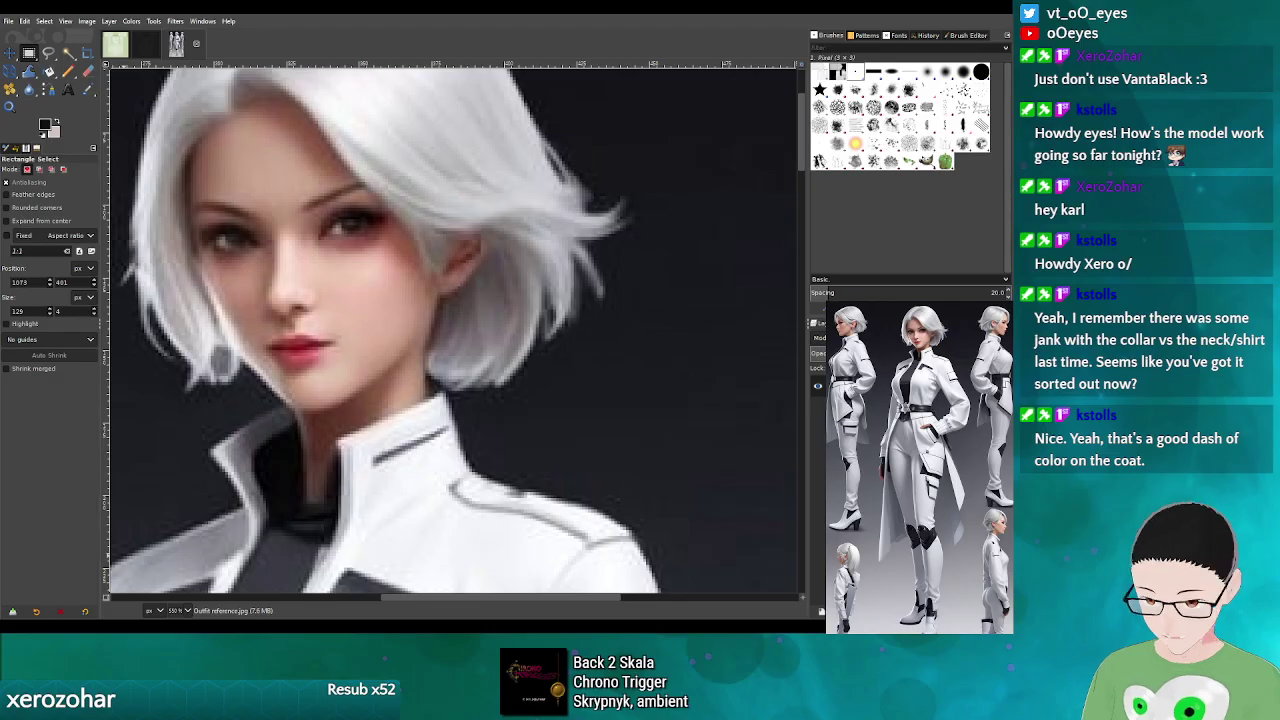
# - Return to the v2_top.png texture image and show the UV wireframe over it
pyautogui.click(115, 44)
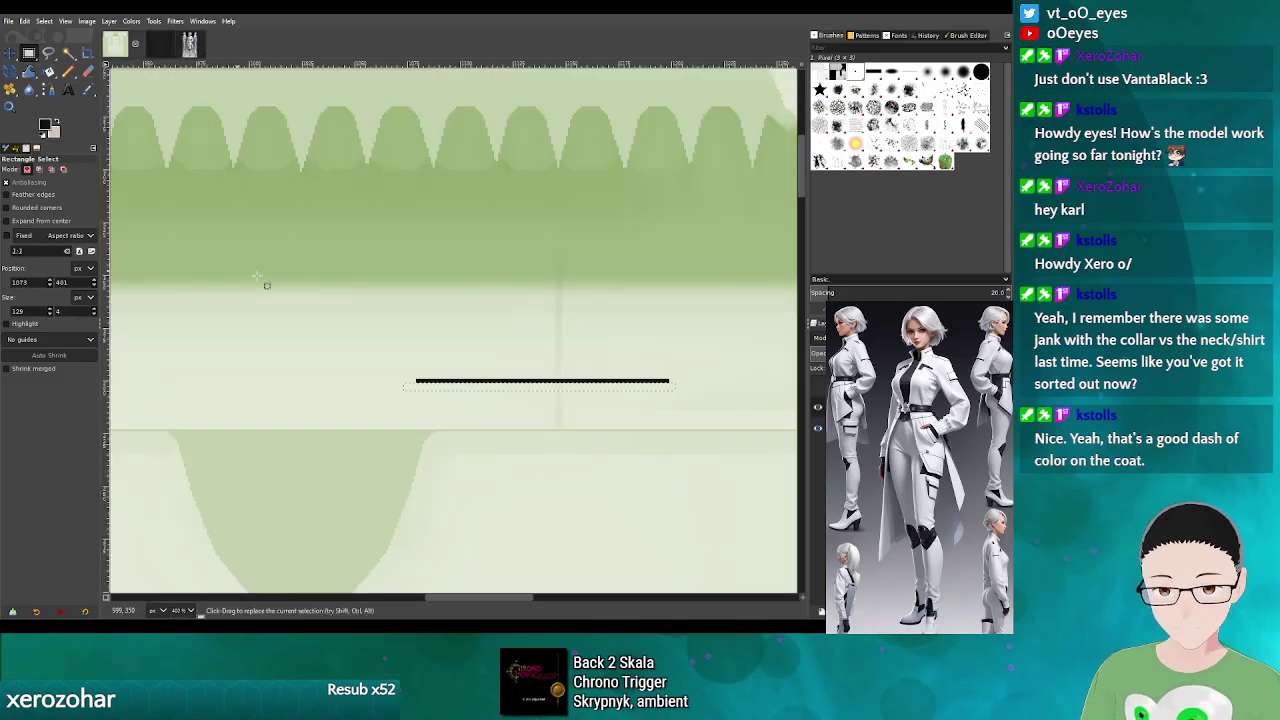
pyautogui.scroll(-4, 474, 274)
pyautogui.scroll(6, 463, 294)
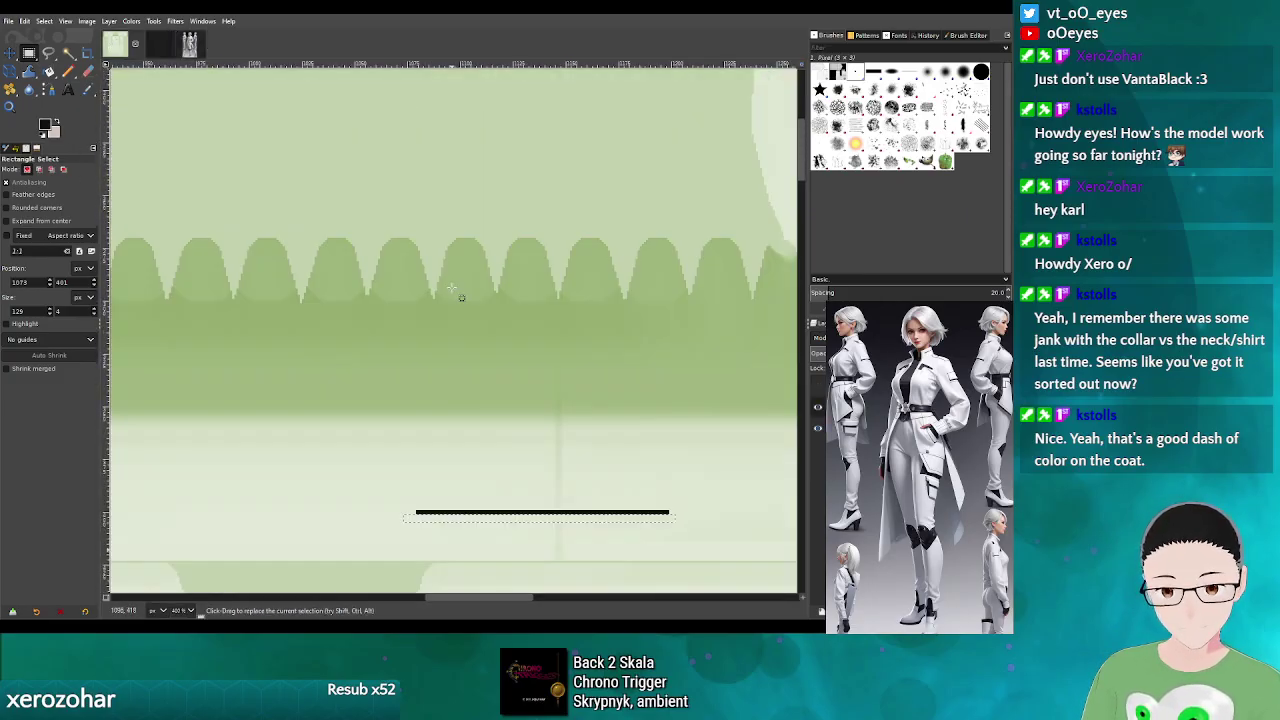
pyautogui.scroll(-2, 452, 288)
pyautogui.scroll(4, 452, 287)
pyautogui.scroll(-2, 453, 286)
pyautogui.scroll(4, 452, 284)
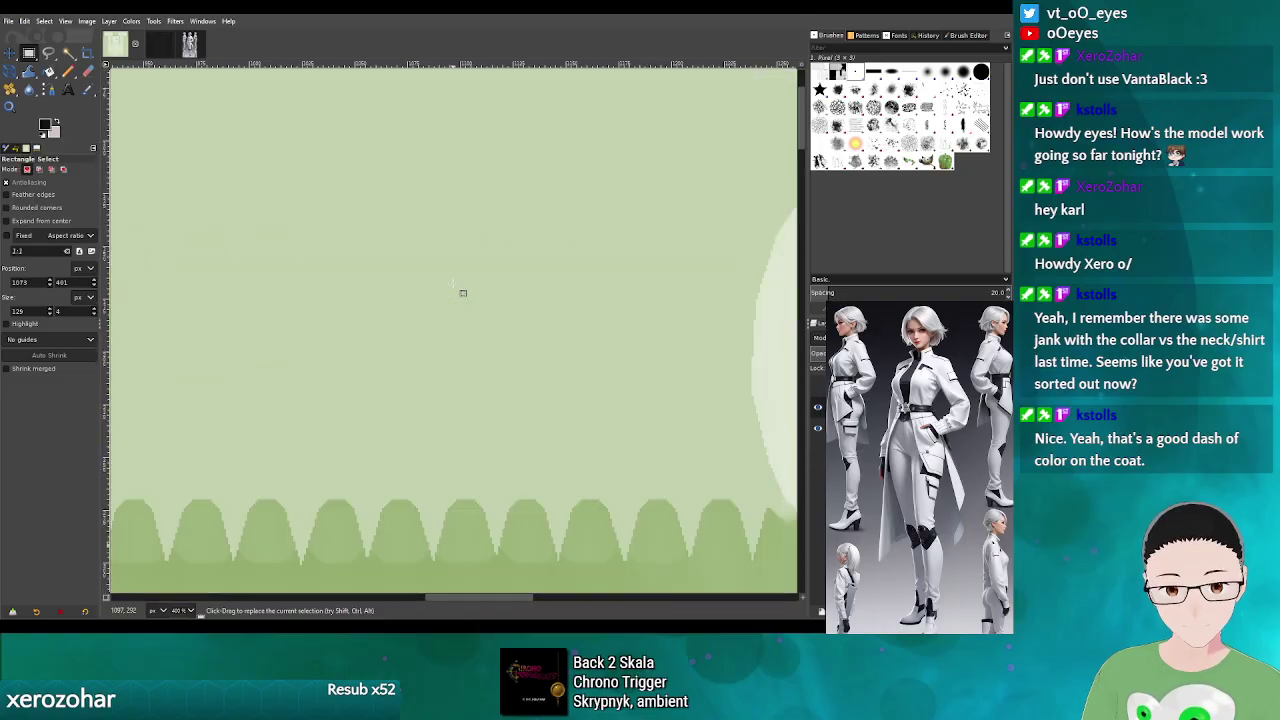
pyautogui.click(817, 387)
pyautogui.scroll(-4, 624, 362)
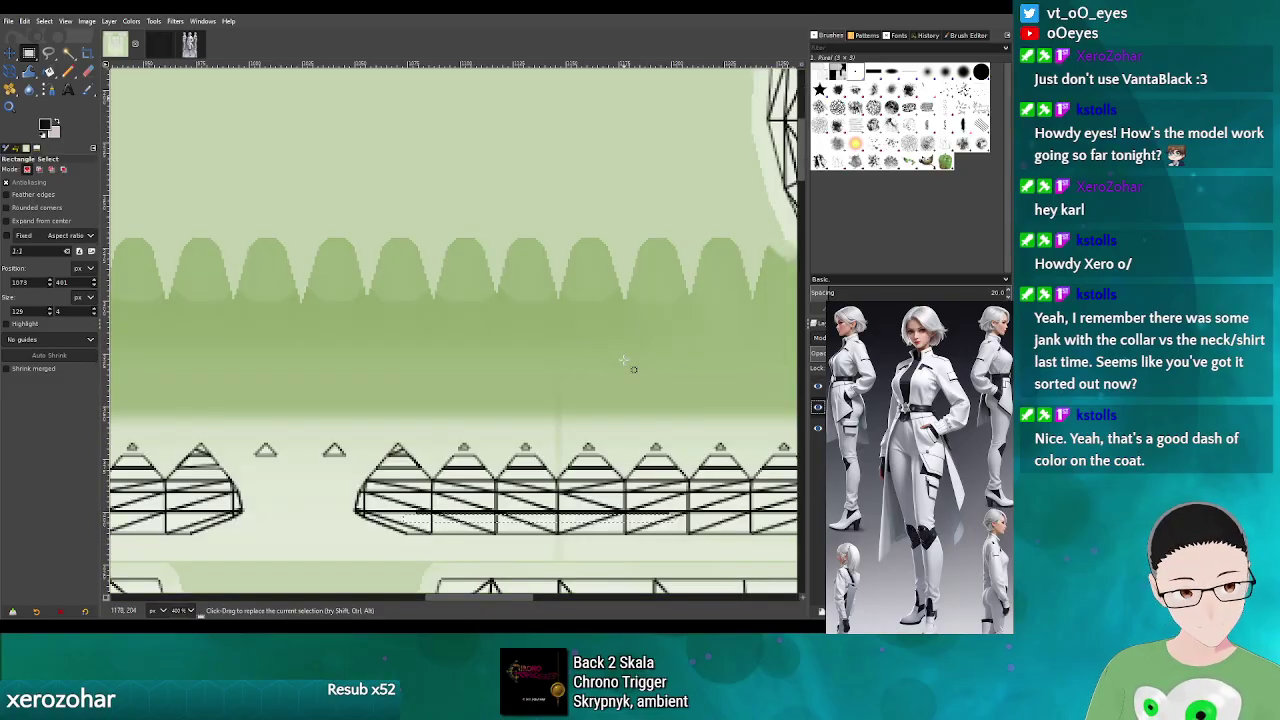
pyautogui.scroll(4, 623, 360)
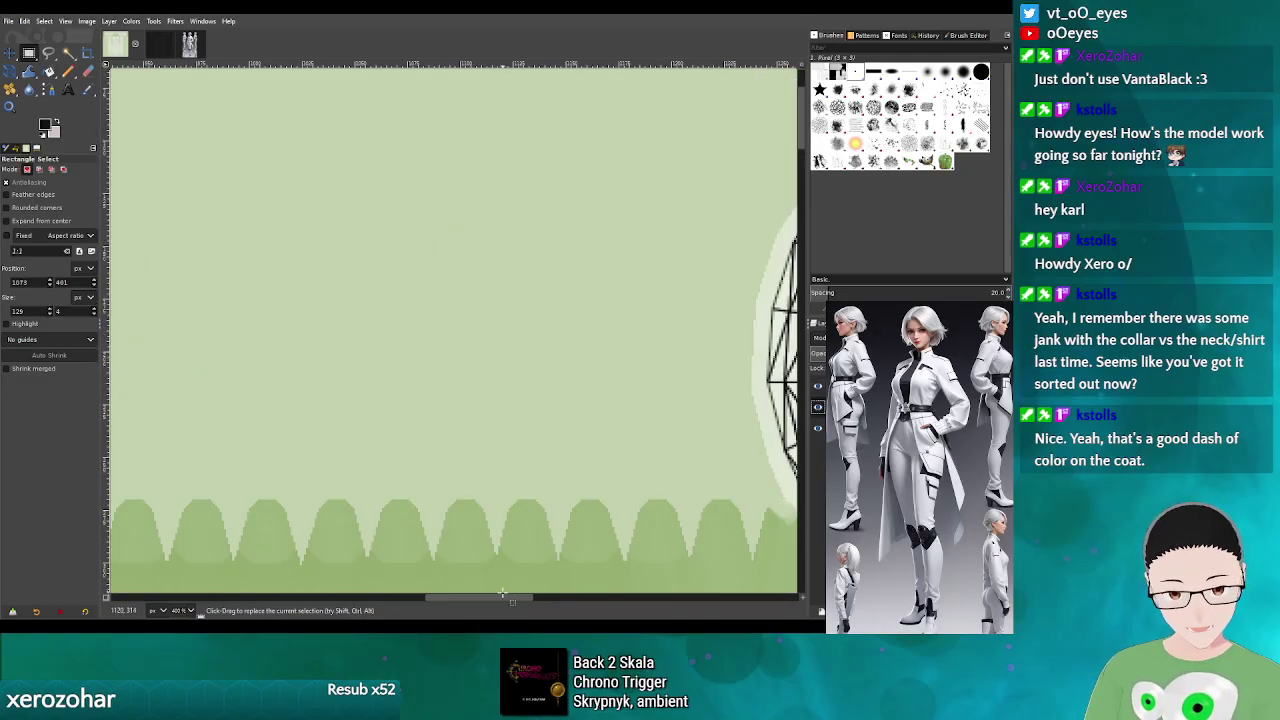
# - Select a 117 × 53 px block of the large UV grid beyond the collar UVs and fill it with black
pyautogui.moveTo(512, 598); pyautogui.dragTo(602, 603)
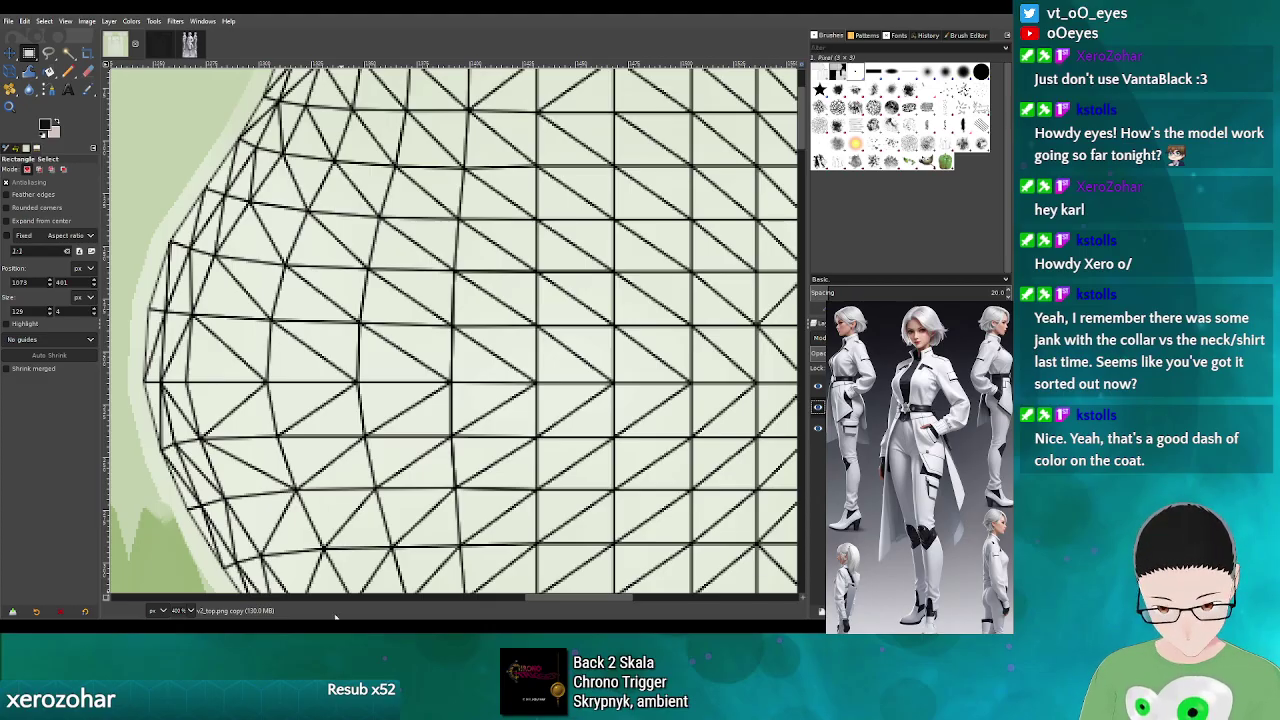
pyautogui.moveTo(541, 596); pyautogui.dragTo(613, 595)
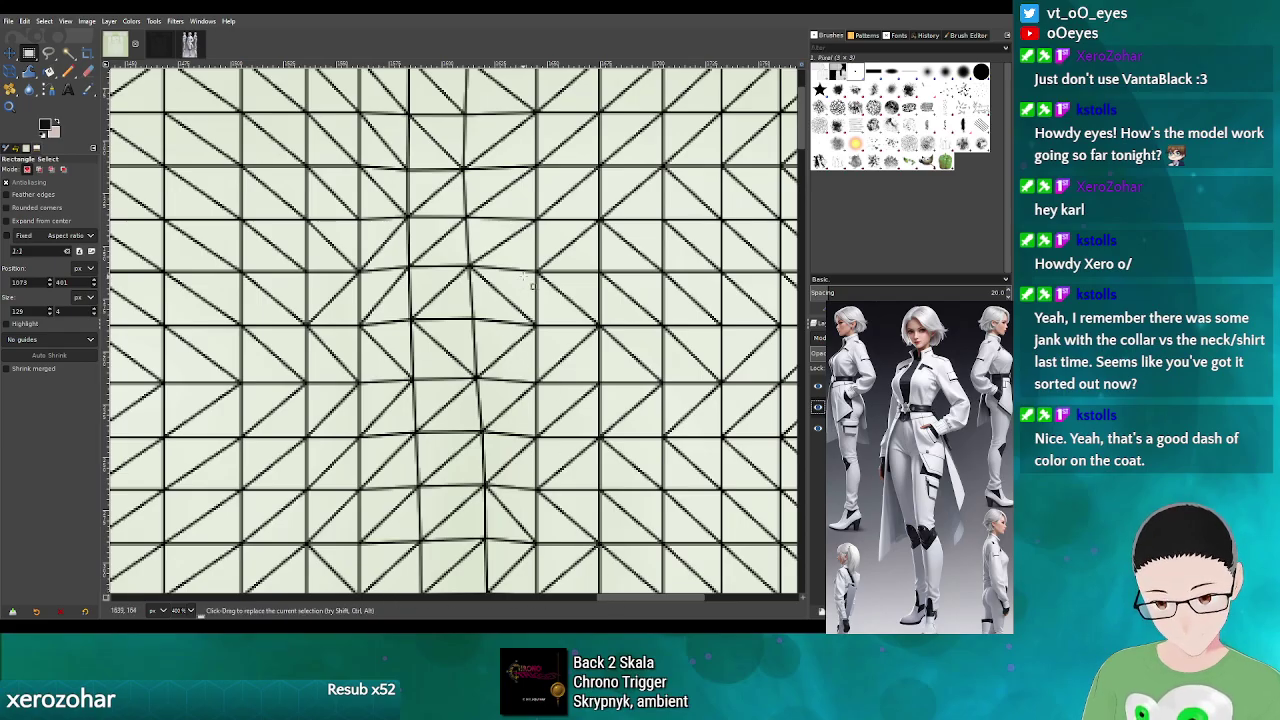
pyautogui.moveTo(538, 272); pyautogui.dragTo(791, 393)
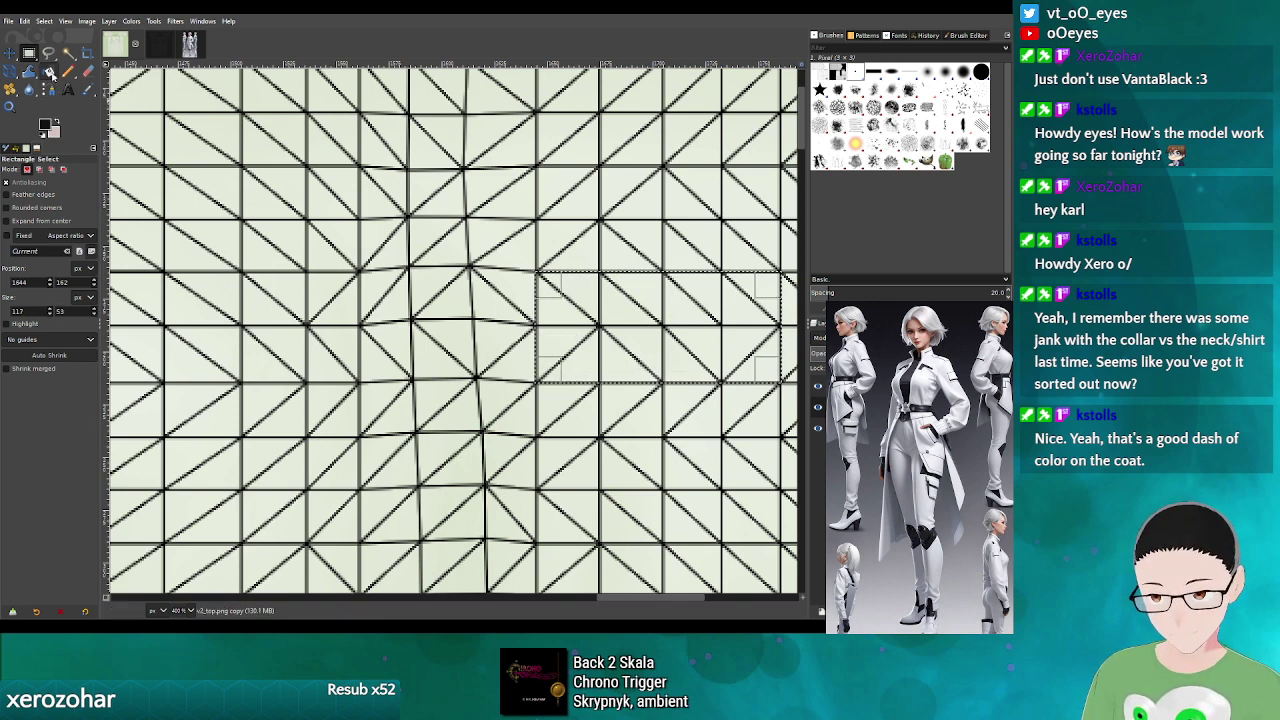
pyautogui.click(49, 72)
pyautogui.click(621, 311)
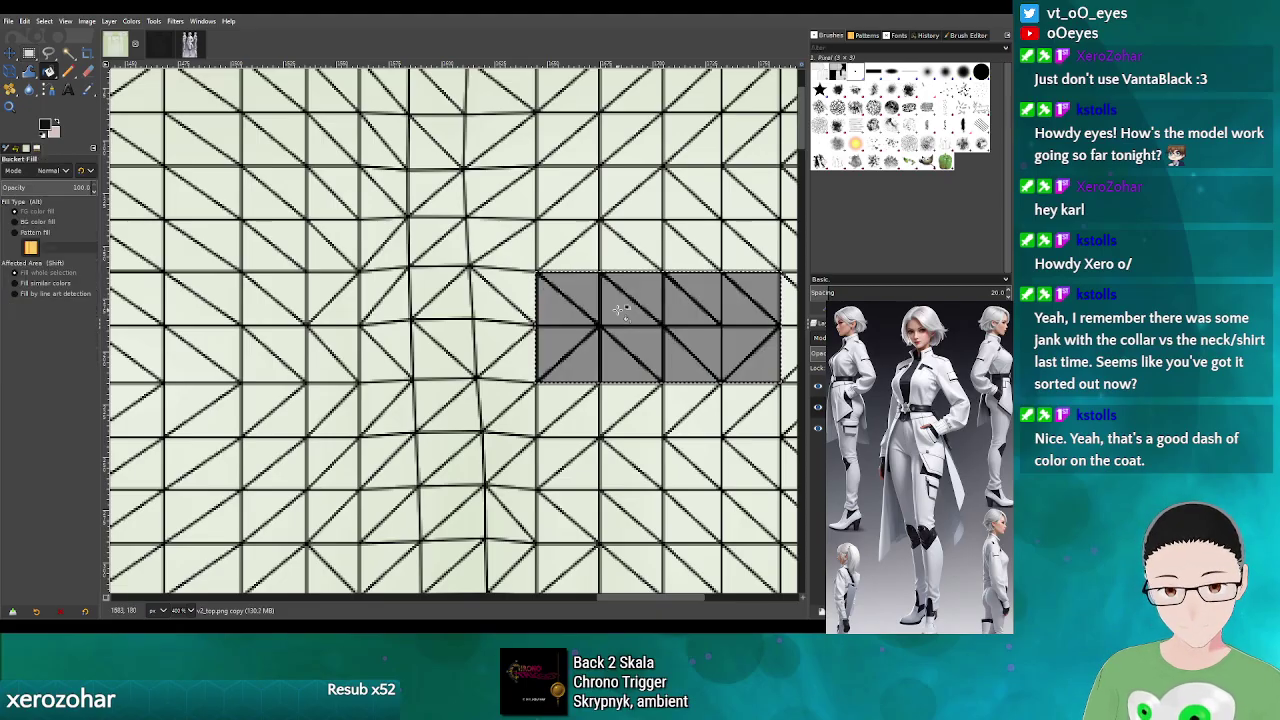
# - Hide the UV wireframe, export the texture over v2_top.png and switch to Blender
pyautogui.click(817, 385)
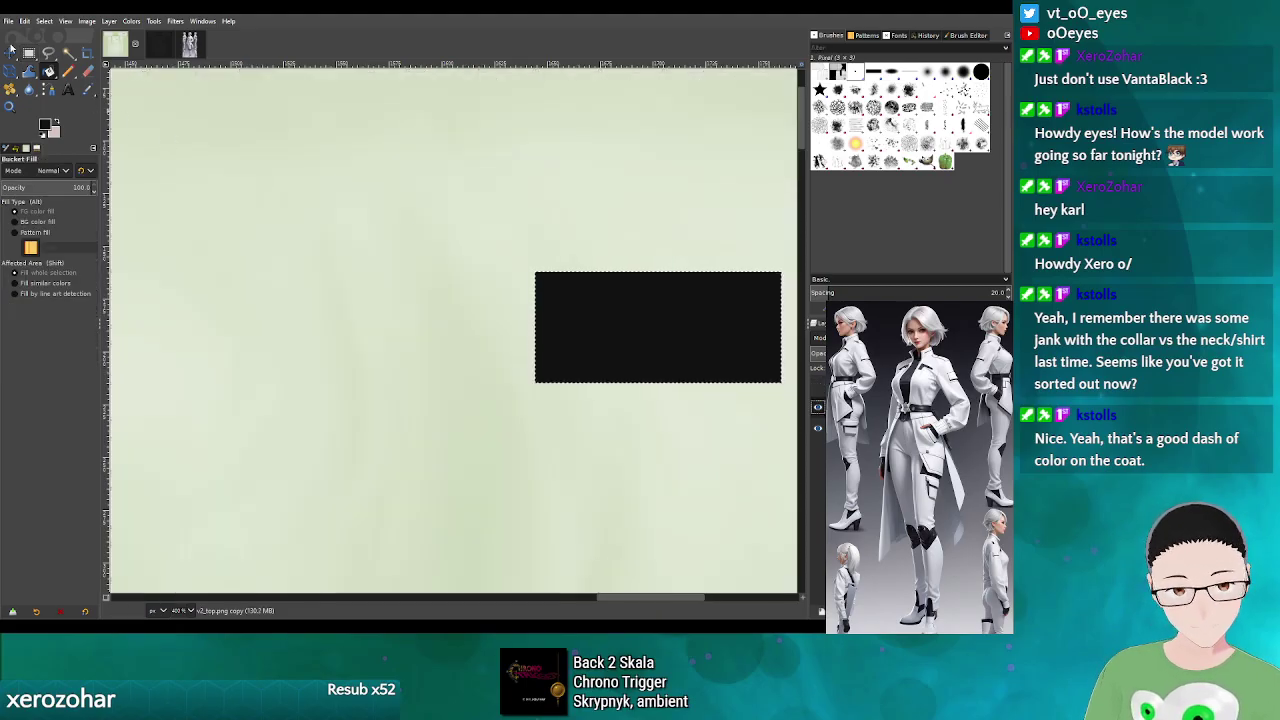
pyautogui.click(8, 21)
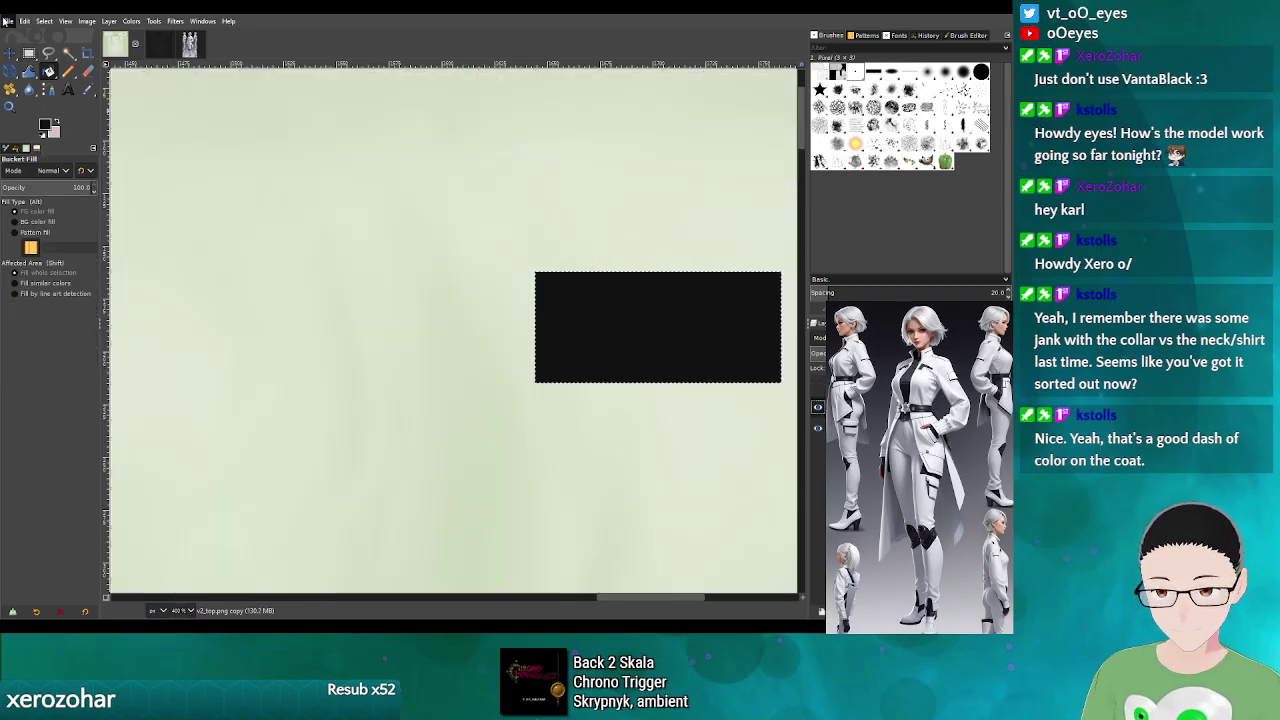
pyautogui.click(35, 191)
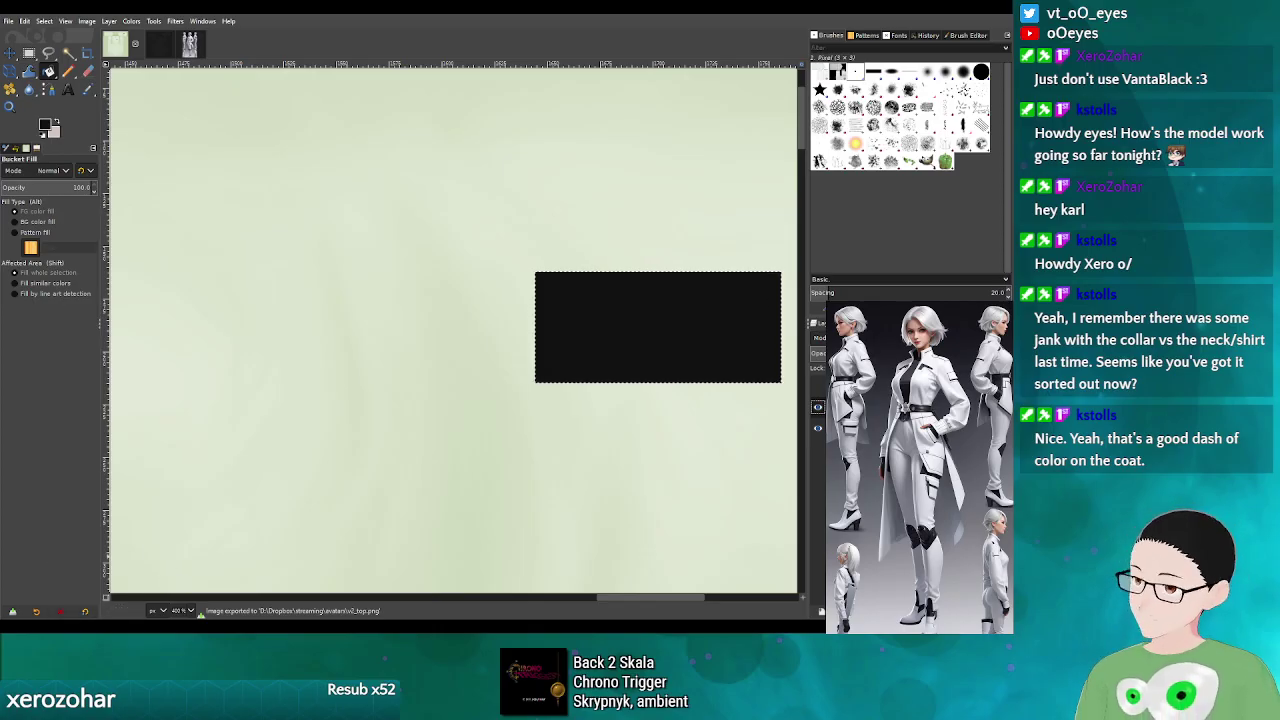
pyautogui.hotkey('alt', 'Tab')
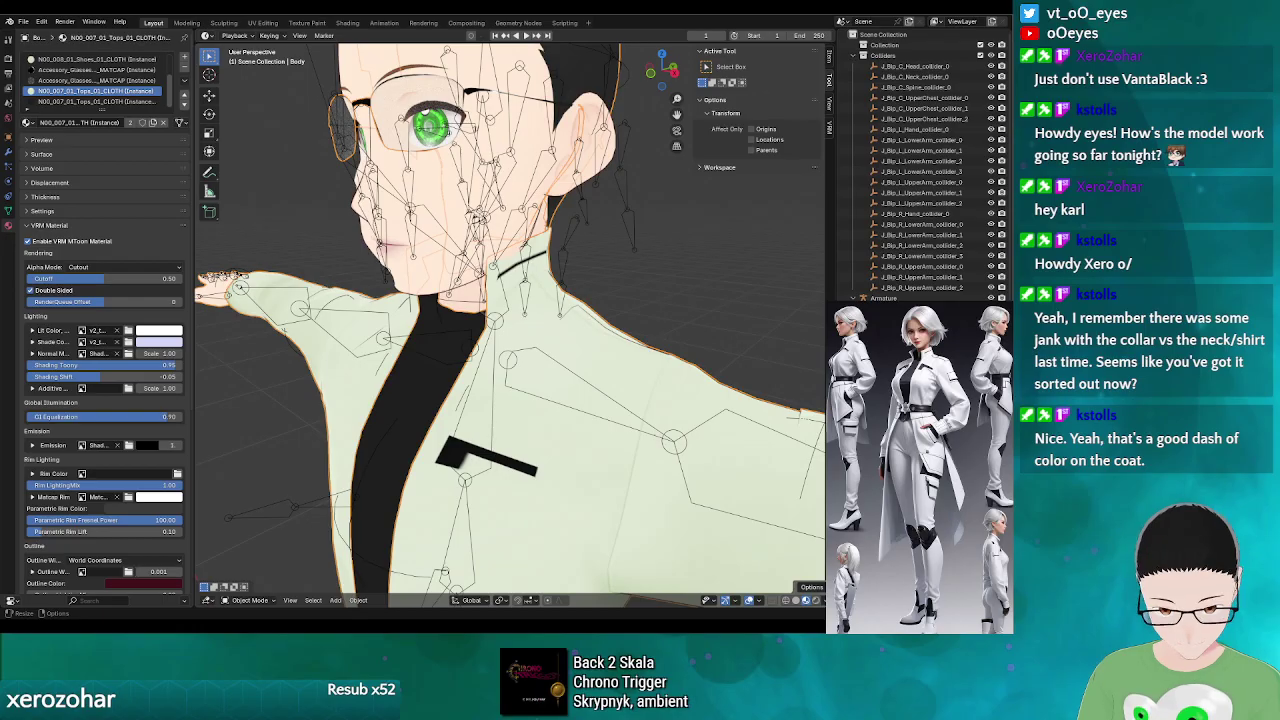
# - Show v2_top.png in the Image Editor, reload it from disk and return to the 3D Viewport
pyautogui.click(208, 600)
pyautogui.click(232, 507)
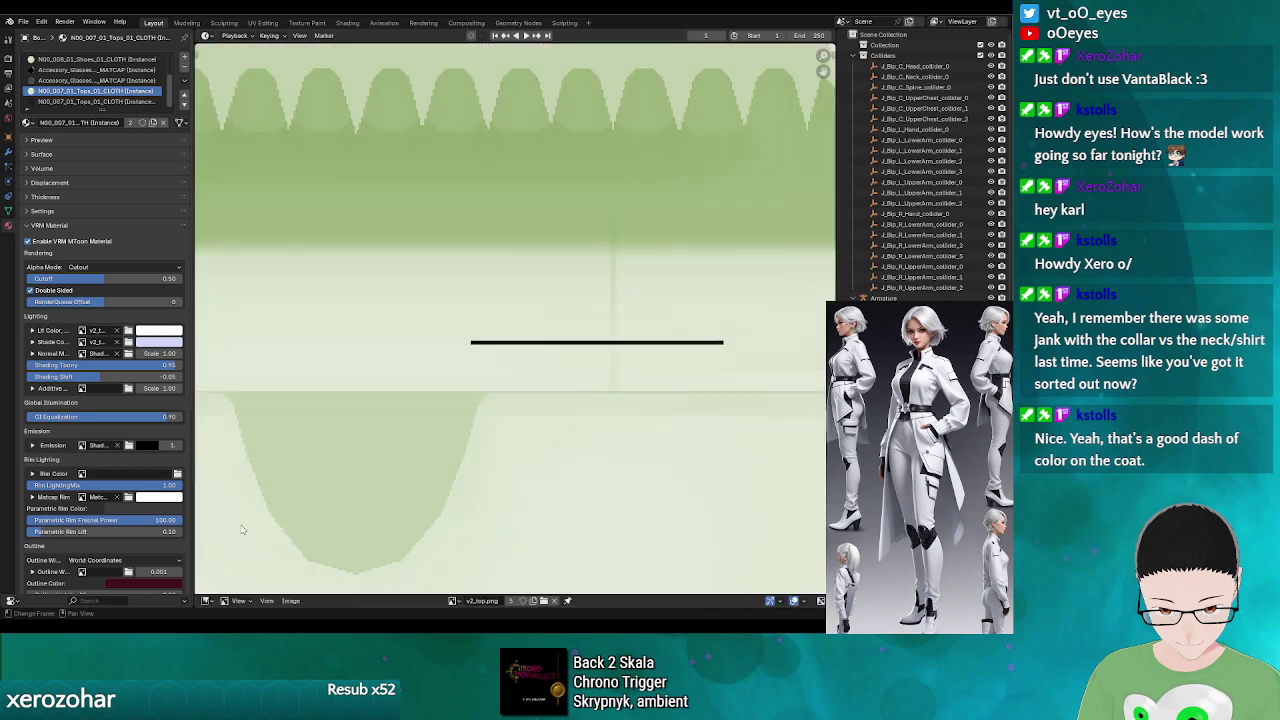
pyautogui.click(289, 601)
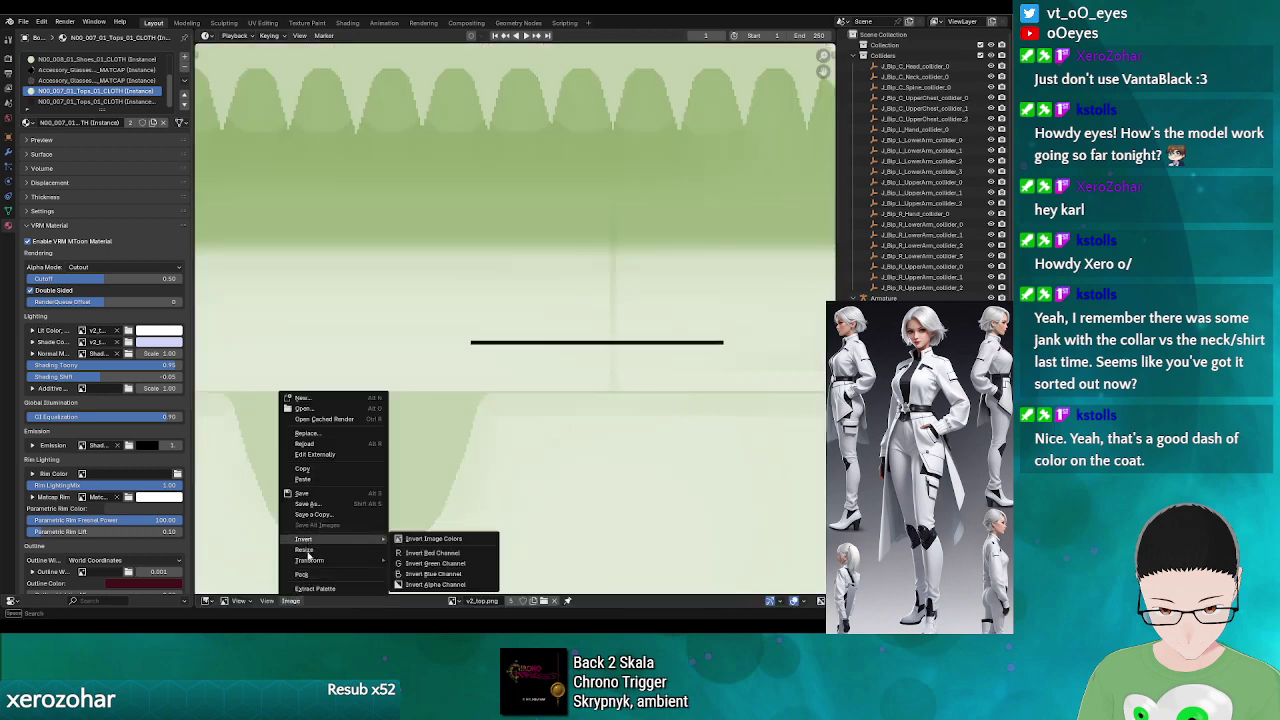
pyautogui.click(312, 444)
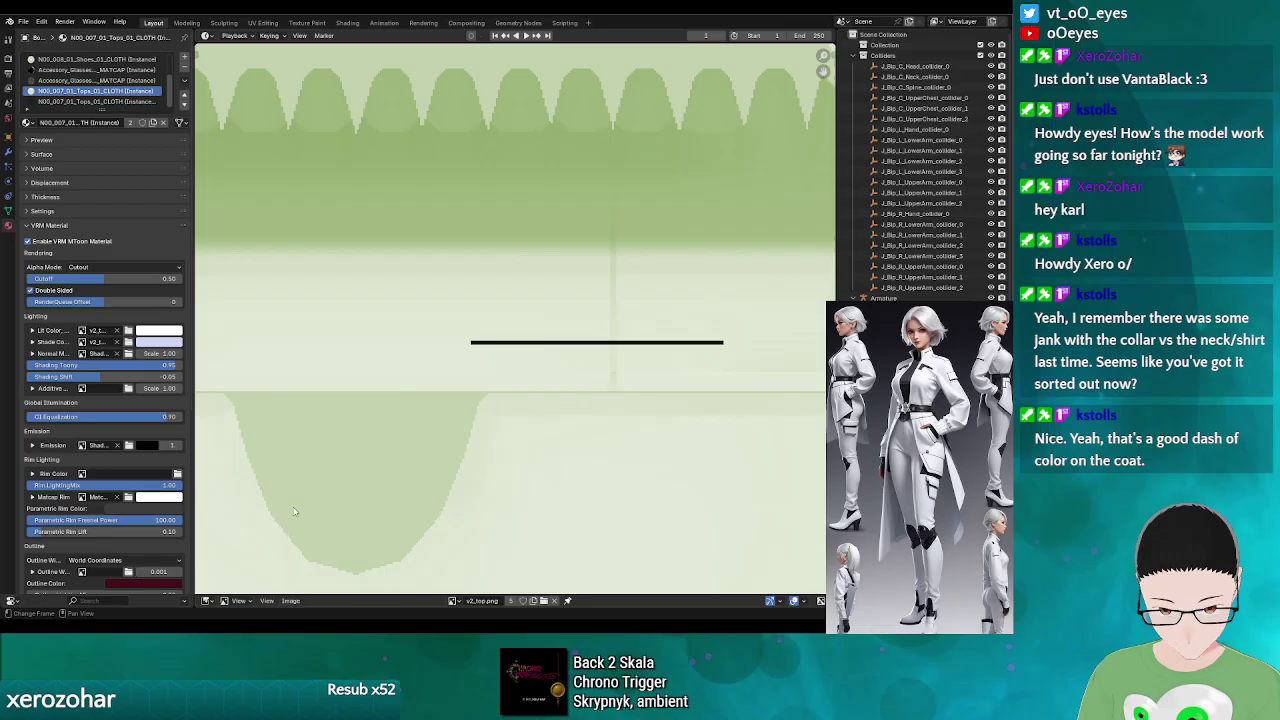
pyautogui.click(208, 601)
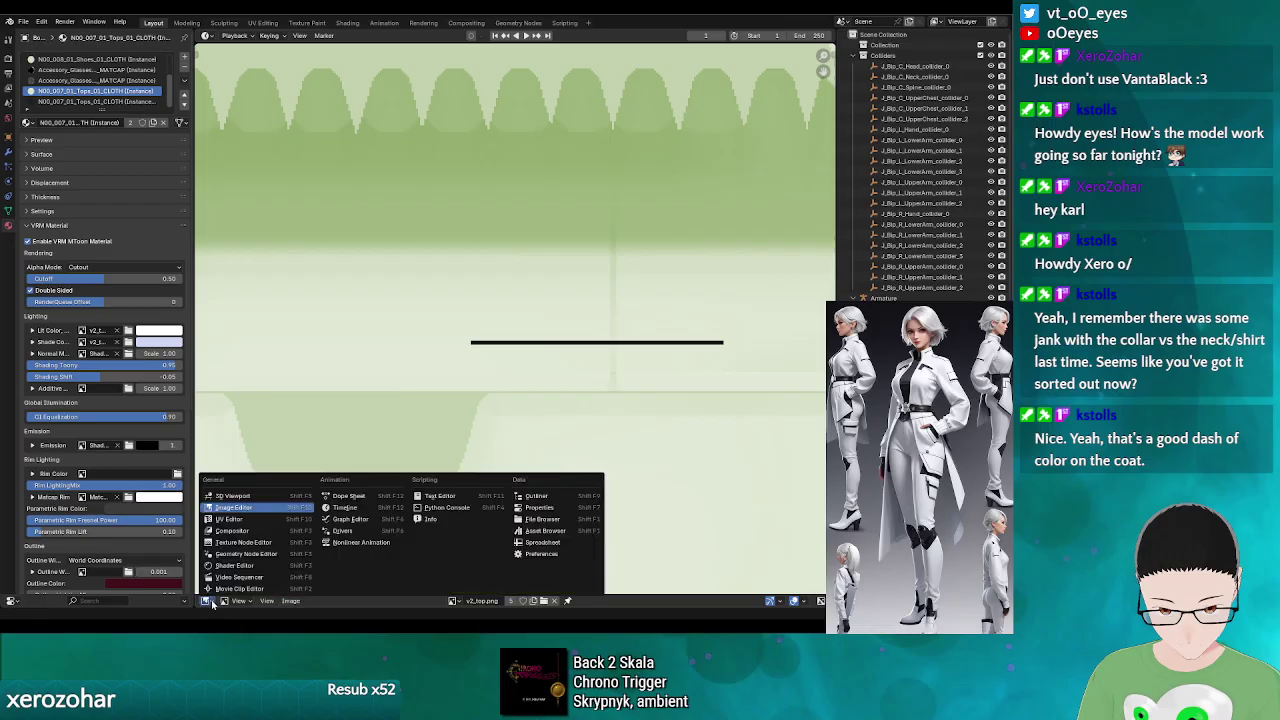
pyautogui.click(236, 496)
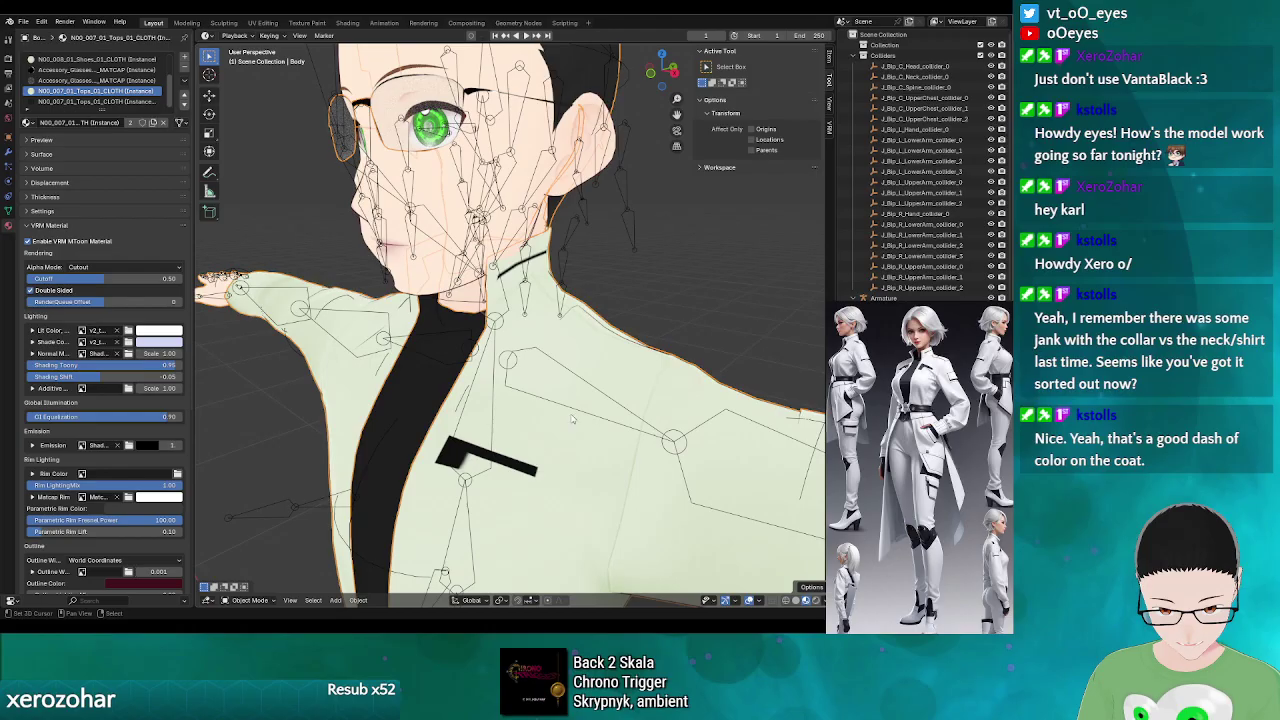
# - Enter Edit Mode on the body mesh and select the seam-outlined patch of jacket faces on top of the shoulder beside the collar
pyautogui.scroll(-2, 570, 420)
pyautogui.moveTo(605, 417); pyautogui.dragTo(406, 413)
pyautogui.scroll(-4, 406, 413)
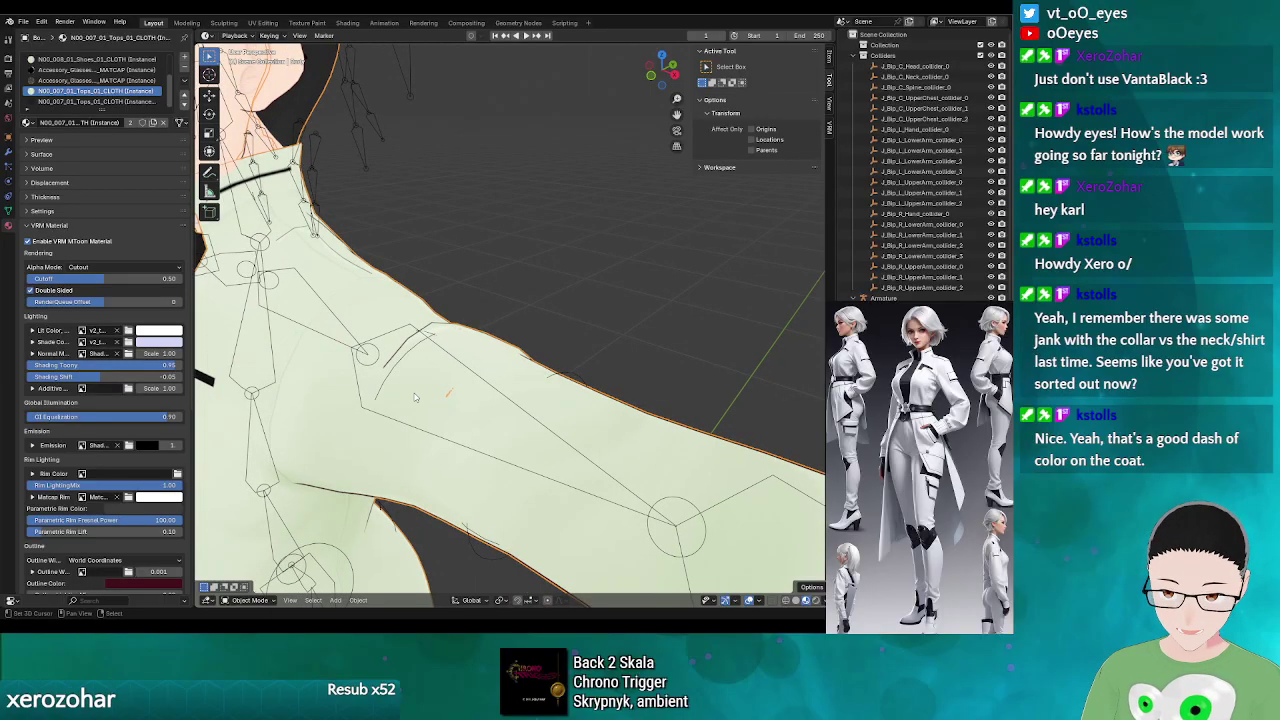
pyautogui.press('Tab')
pyautogui.scroll(2, 436, 381)
pyautogui.keyDown('alt'); pyautogui.click(436, 381); pyautogui.keyUp('alt')
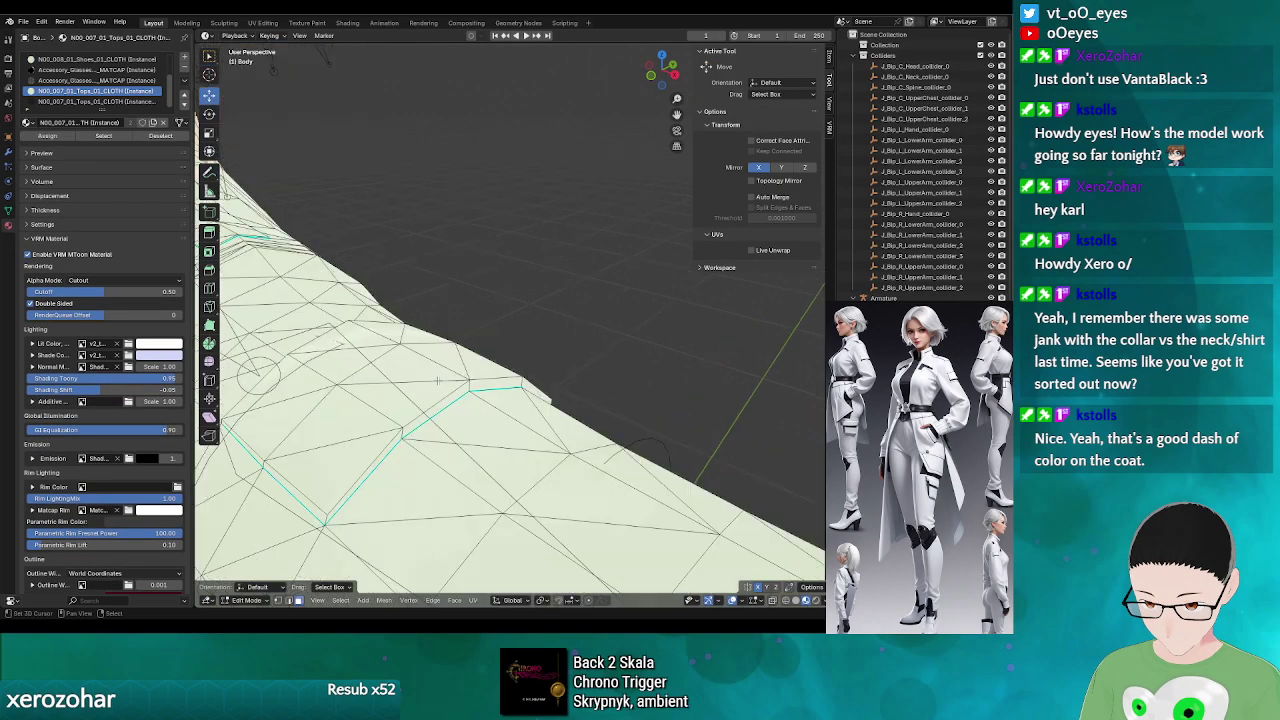
pyautogui.scroll(-2, 432, 387)
pyautogui.moveTo(475, 408); pyautogui.dragTo(506, 459)
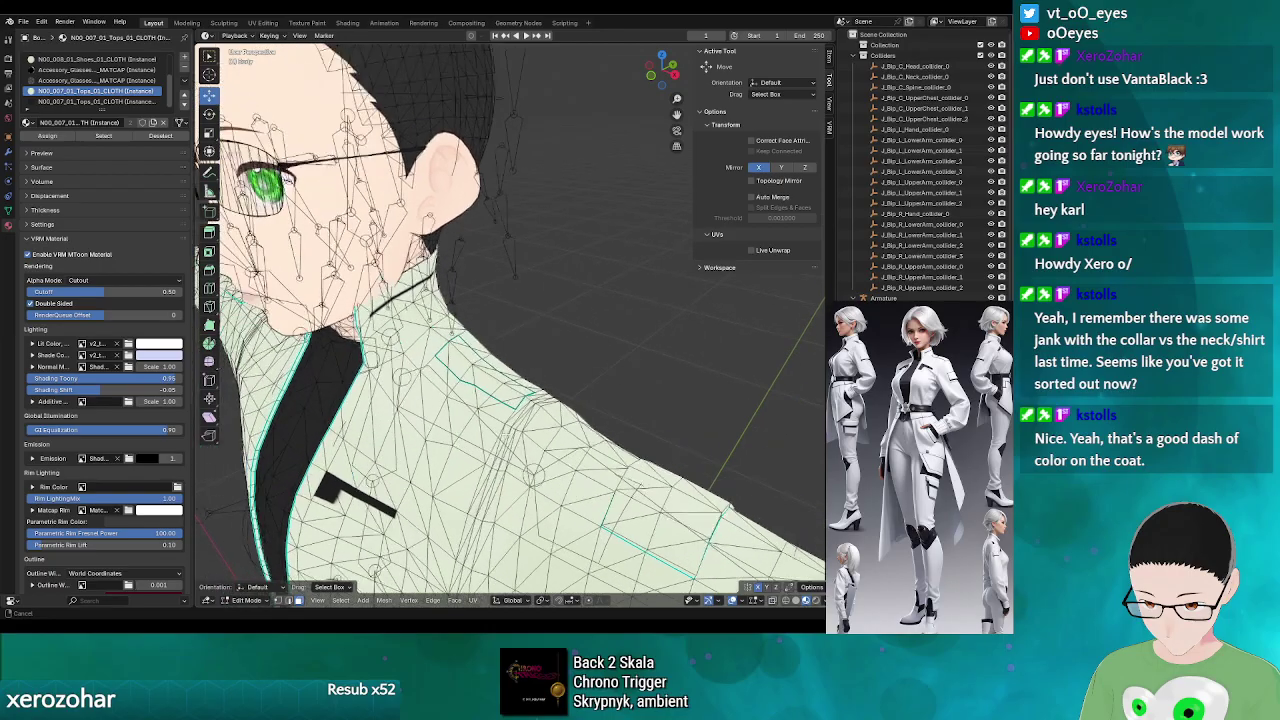
pyautogui.scroll(3, 506, 459)
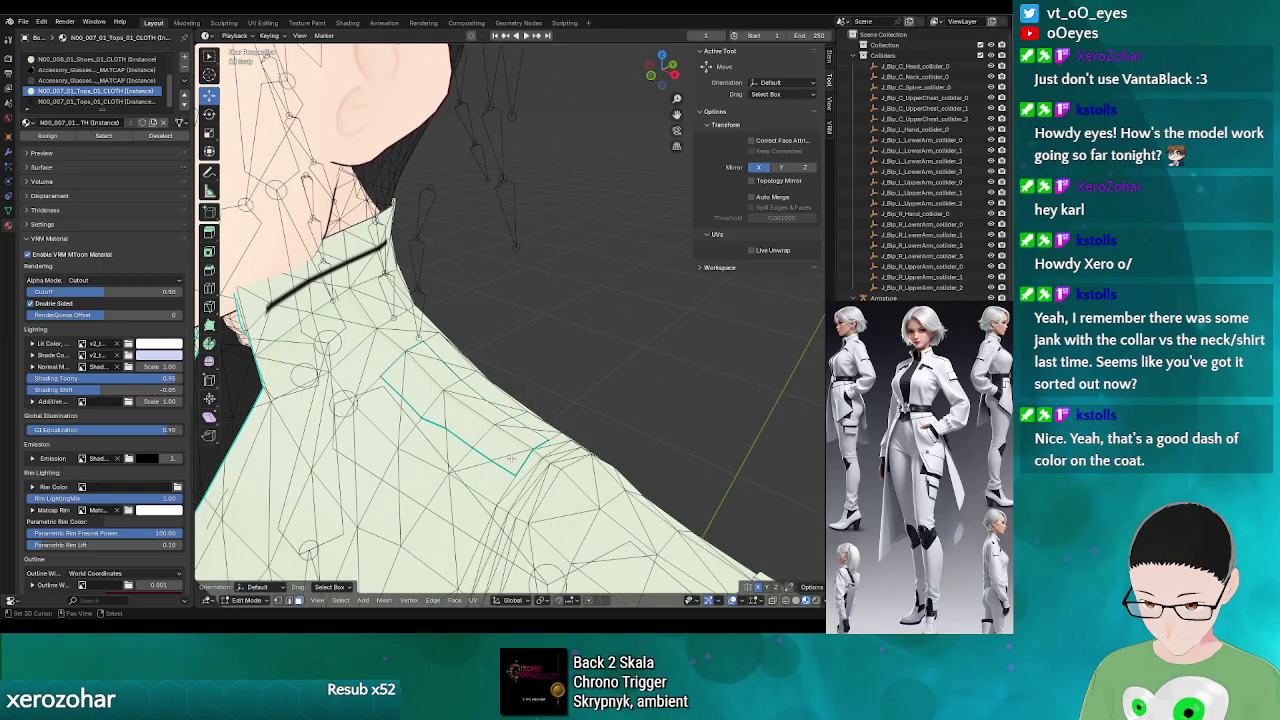
pyautogui.click(490, 443)
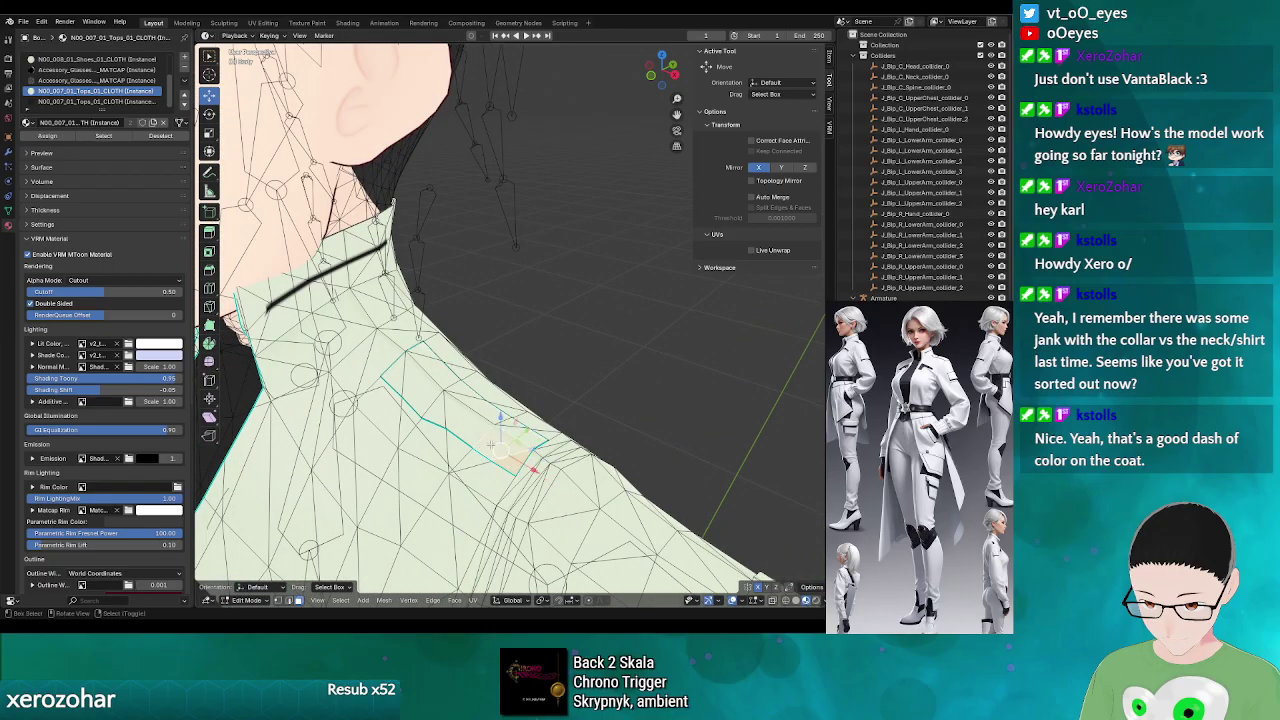
pyautogui.keyDown('shift'); pyautogui.click(503, 445); pyautogui.keyUp('shift')
pyautogui.moveTo(548, 437); pyautogui.dragTo(382, 374)
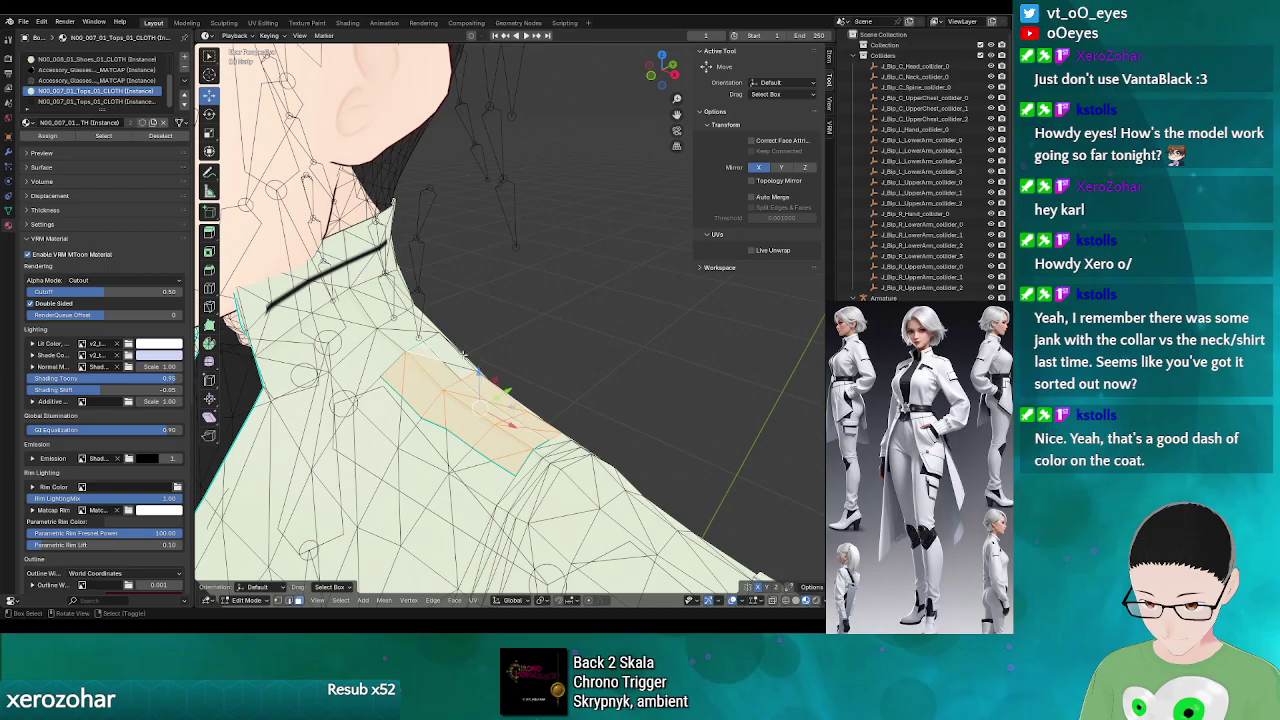
# - Inspect the selected shoulder patch on the model and locate its UVs on v2_top.png in the UV Editor
pyautogui.scroll(-2, 490, 390)
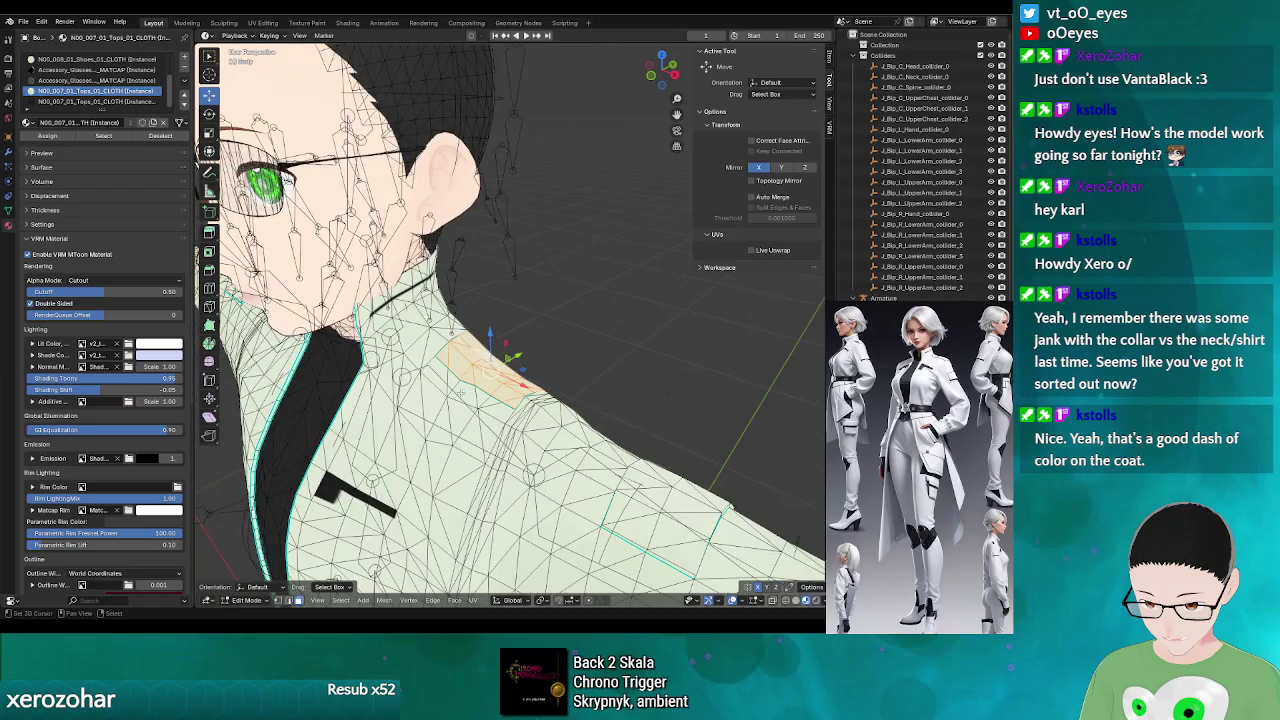
pyautogui.moveTo(494, 388); pyautogui.dragTo(420, 425)
pyautogui.scroll(3, 430, 422)
pyautogui.scroll(-3, 430, 422)
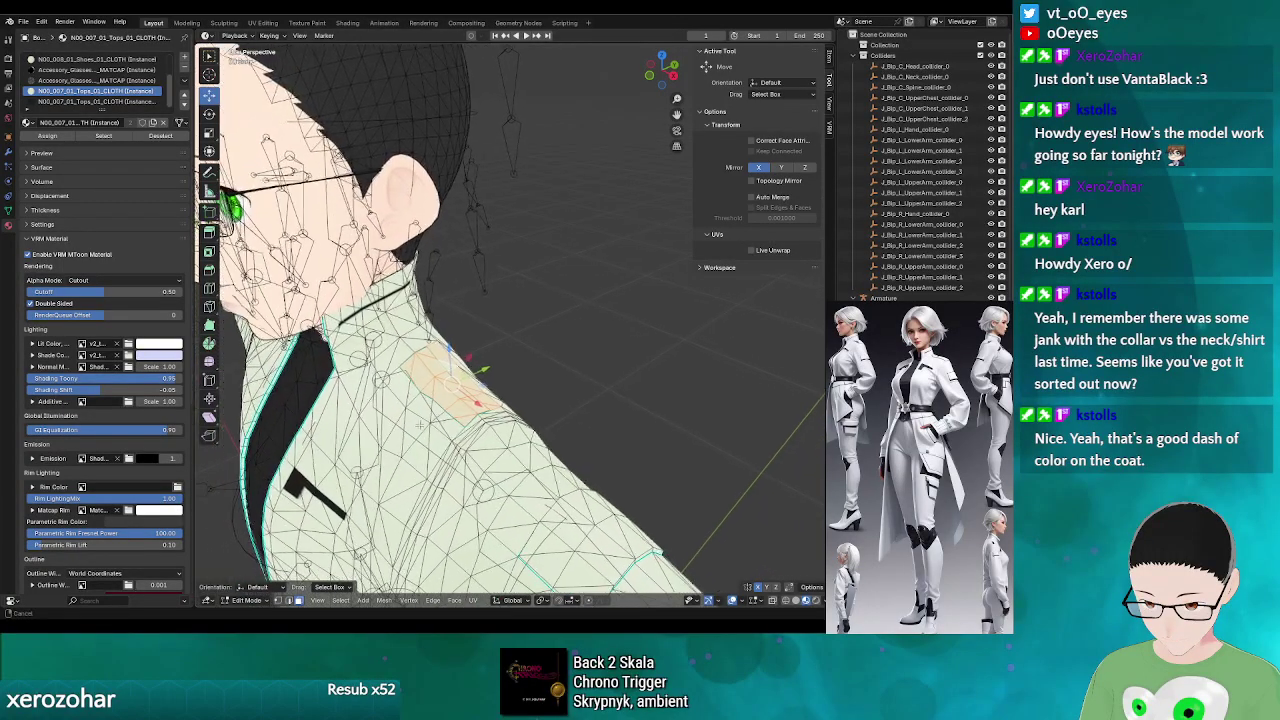
pyautogui.scroll(3, 420, 425)
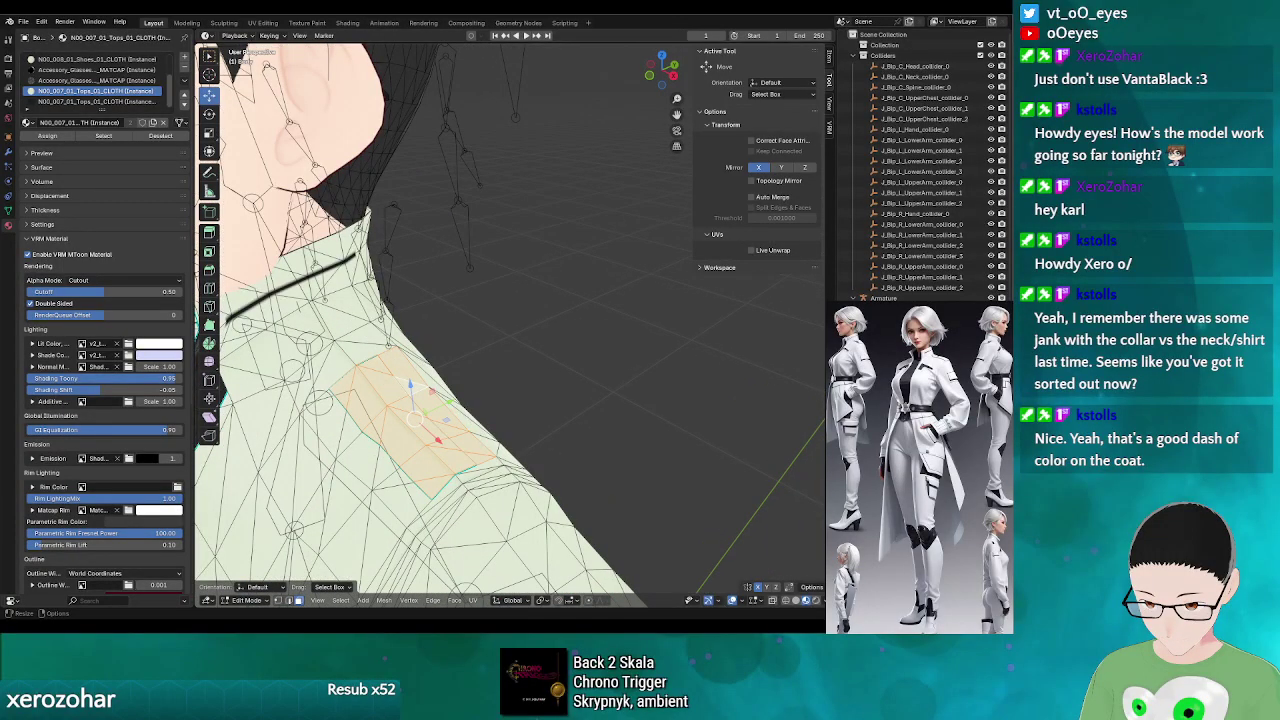
pyautogui.click(209, 600)
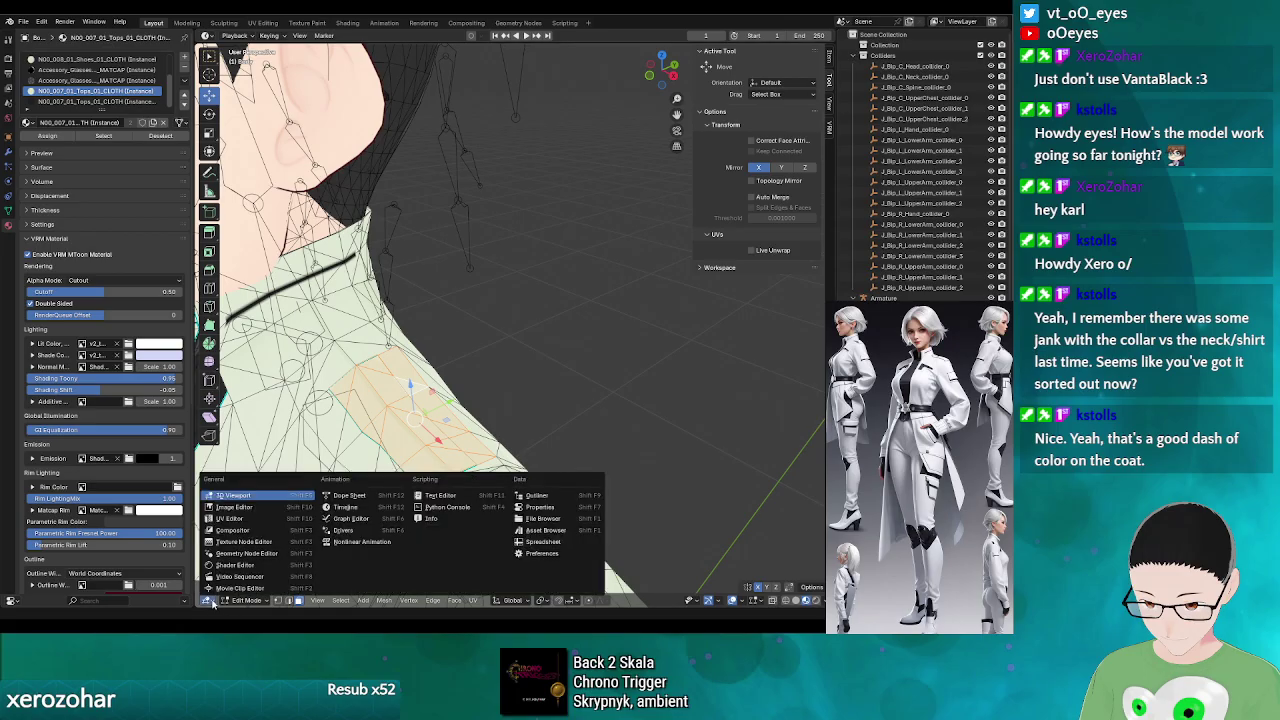
pyautogui.click(235, 521)
pyautogui.scroll(-2, 640, 460)
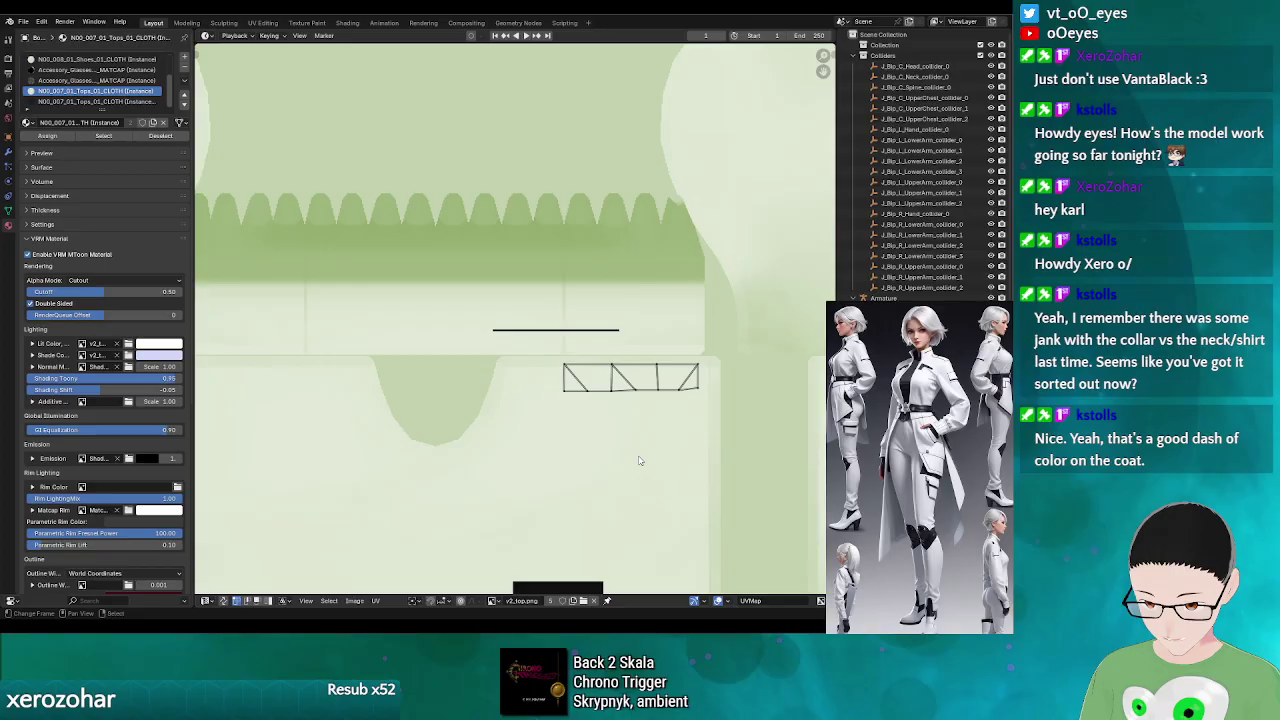
pyautogui.scroll(-3, 640, 460)
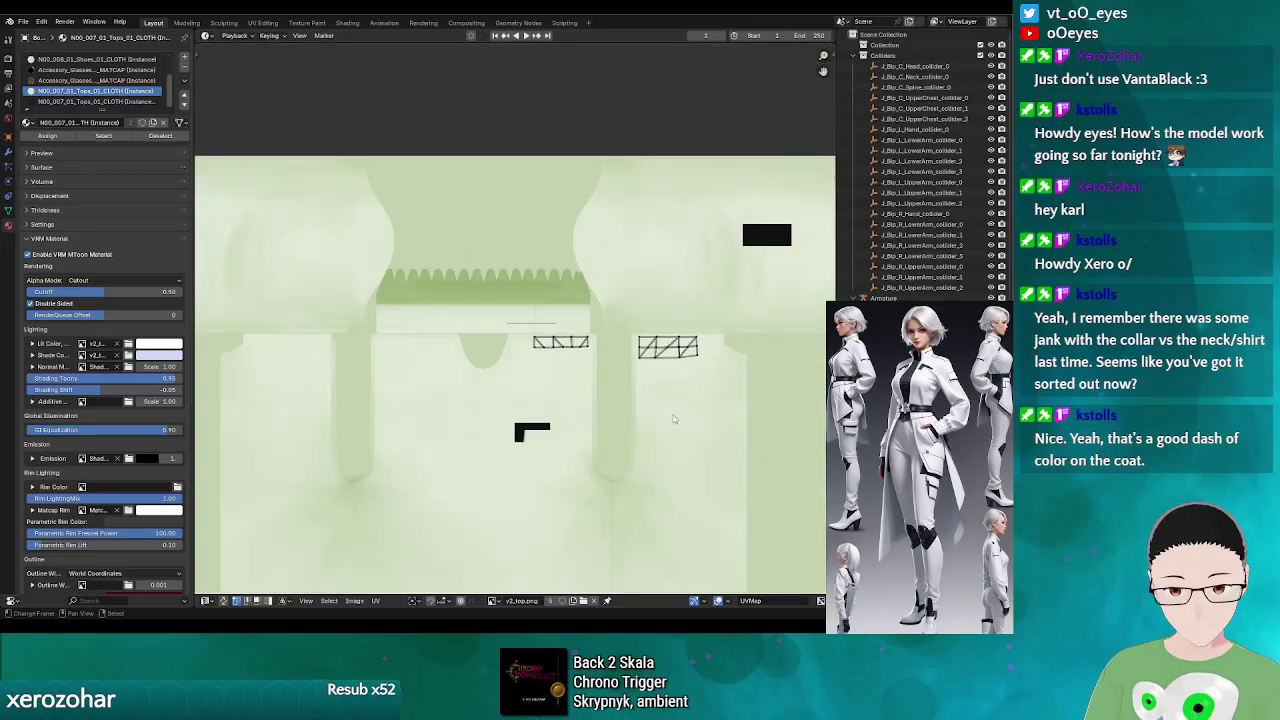
pyautogui.moveTo(674, 420); pyautogui.dragTo(532, 420)
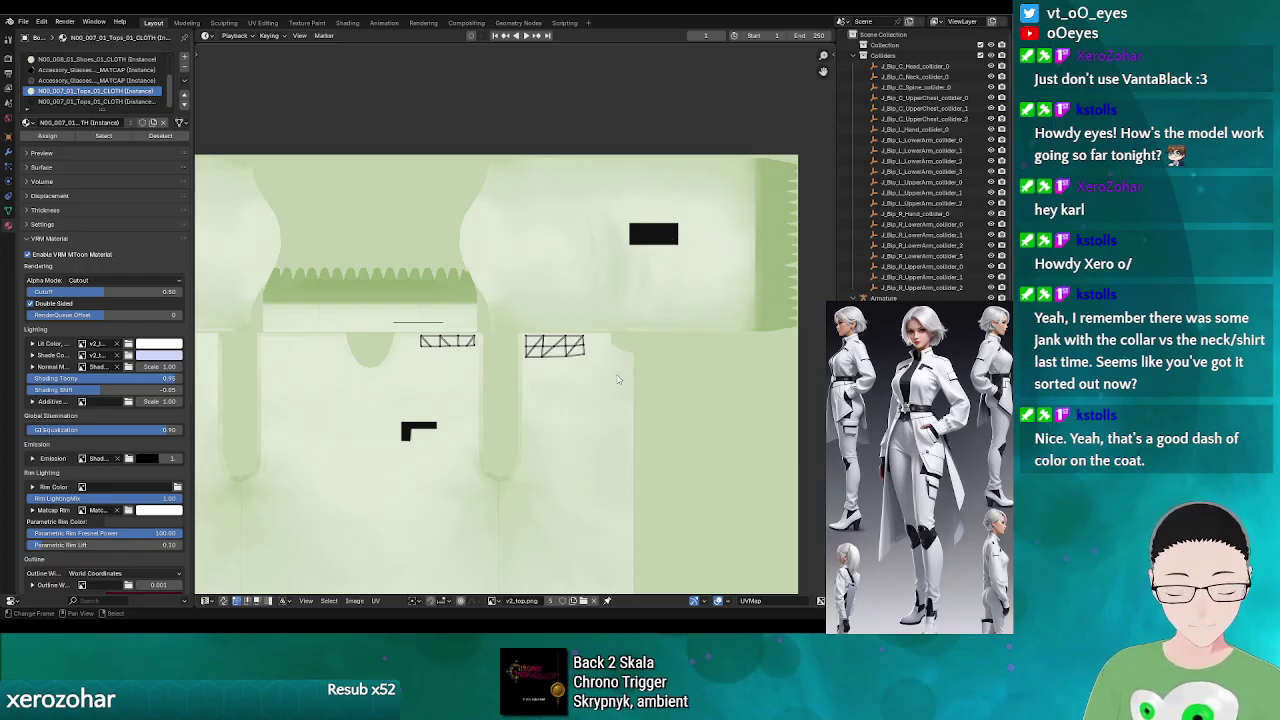
pyautogui.scroll(2, 618, 379)
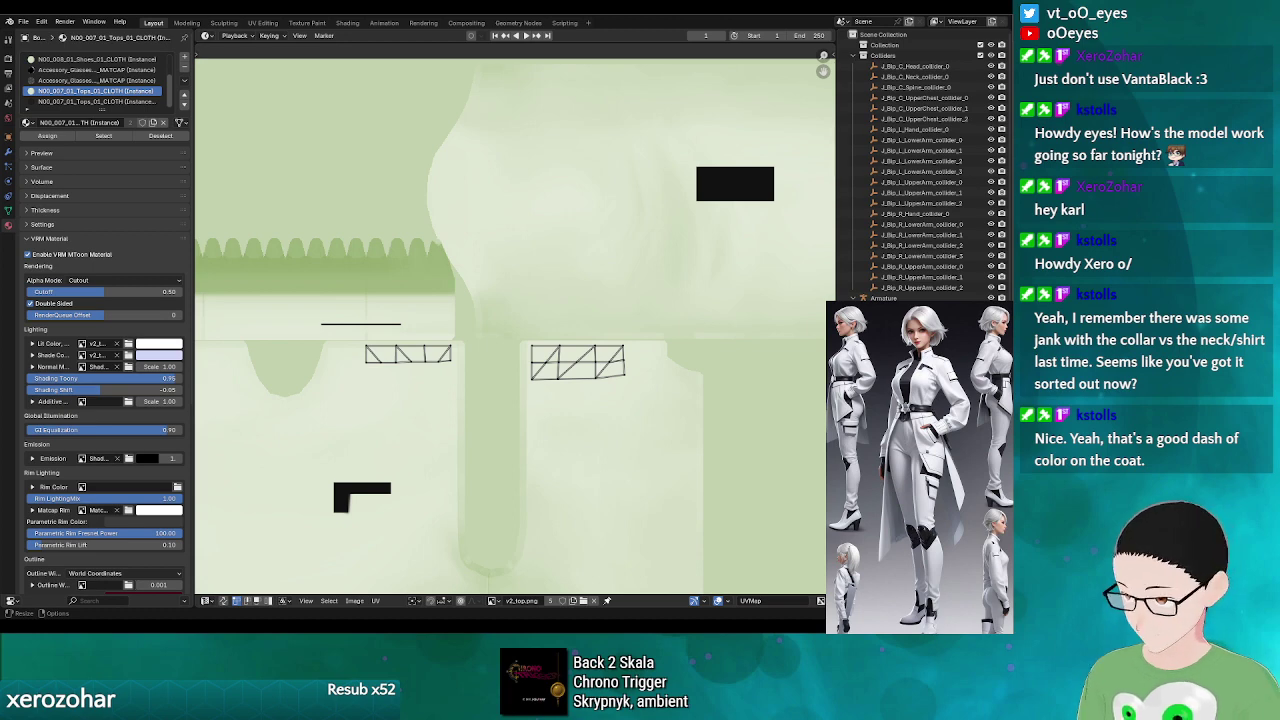
# - Switch to GIMP, free-select the shoulder patch's UV block, fill it with black and hide the UV wireframe
pyautogui.hotkey('alt', 'Tab')
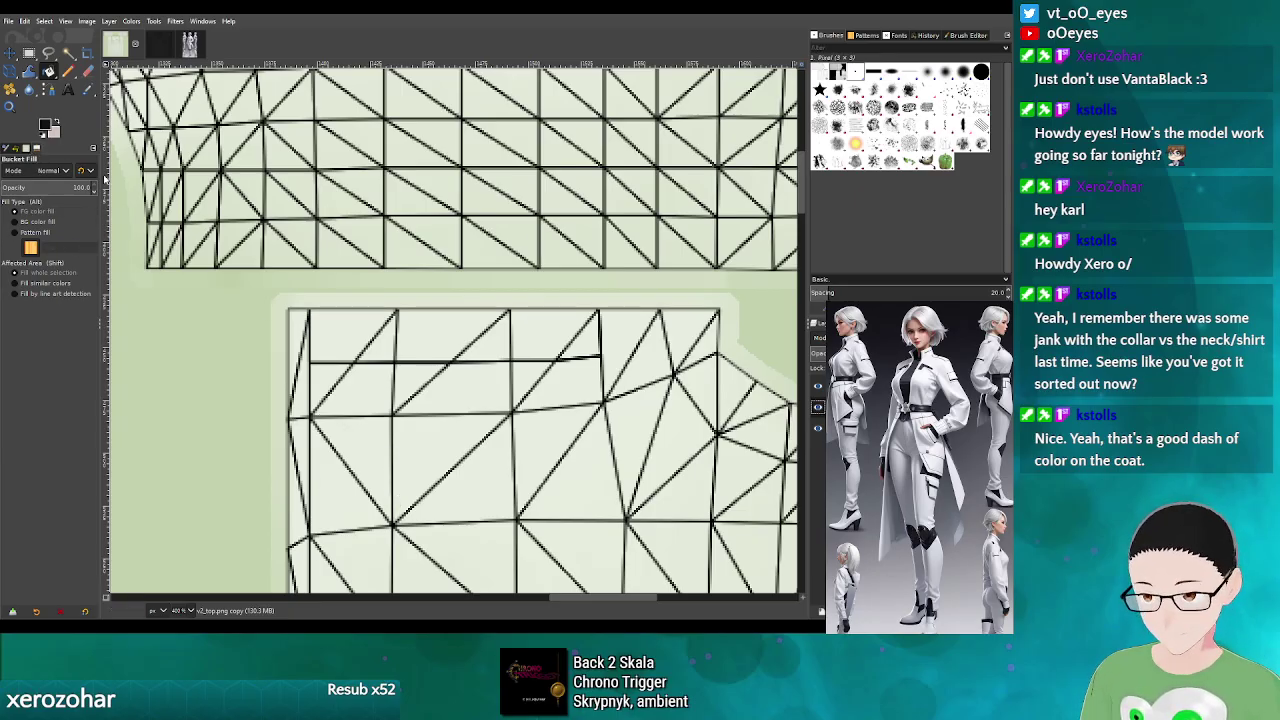
pyautogui.click(48, 54)
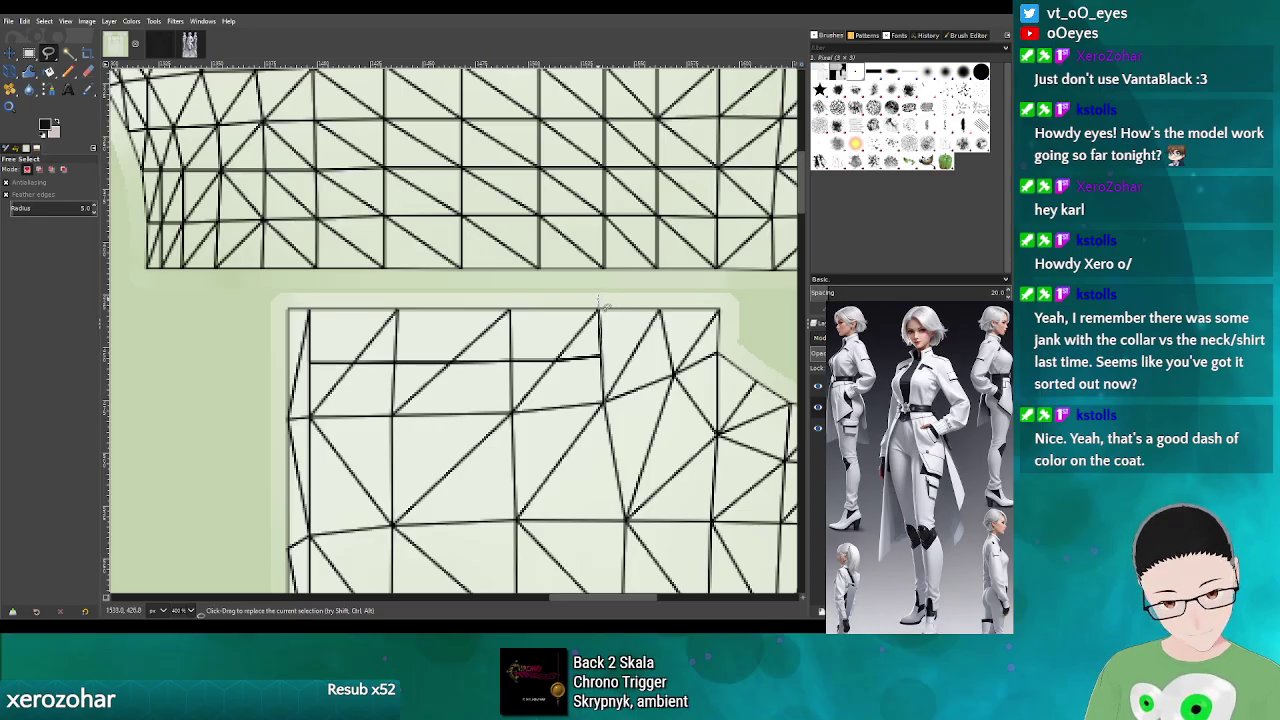
pyautogui.moveTo(598, 300); pyautogui.dragTo(309, 302)
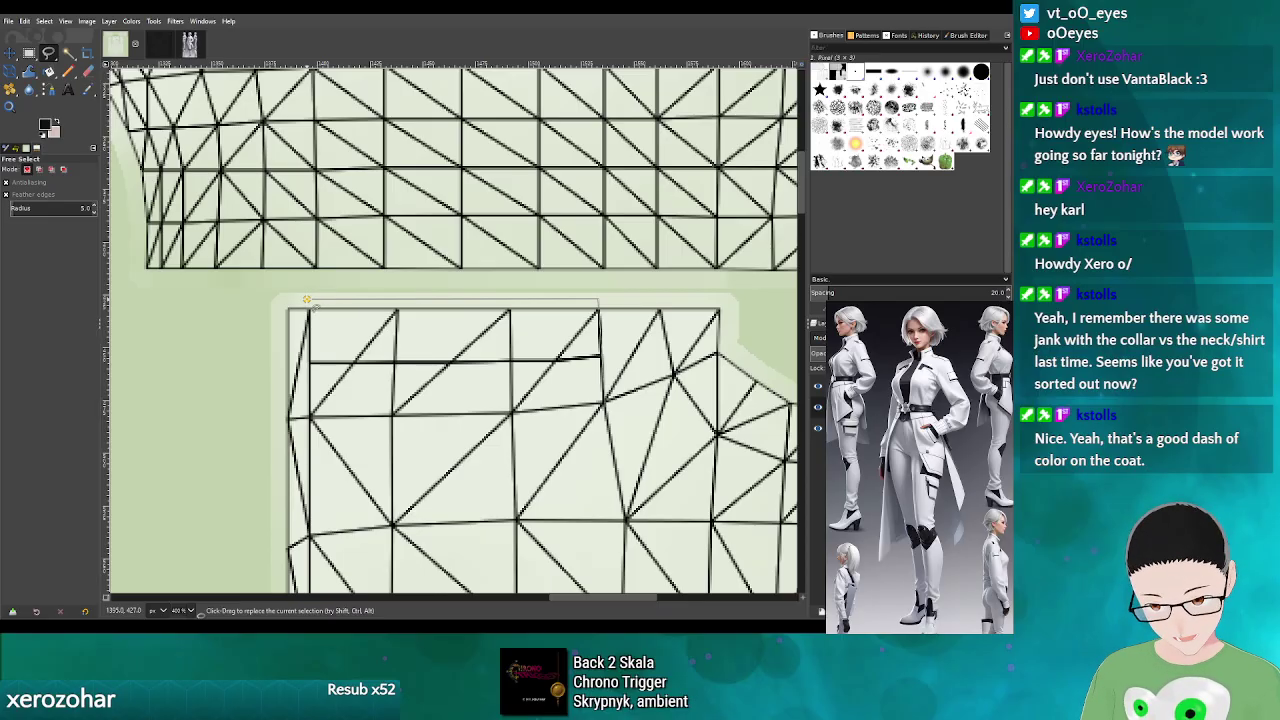
pyautogui.moveTo(307, 299)
pyautogui.mouseDown()
pyautogui.moveTo(326, 369)
pyautogui.moveTo(313, 422)
pyautogui.moveTo(326, 318)
pyautogui.moveTo(313, 300)
pyautogui.moveTo(310, 418)
pyautogui.moveTo(606, 406)
pyautogui.mouseUp()
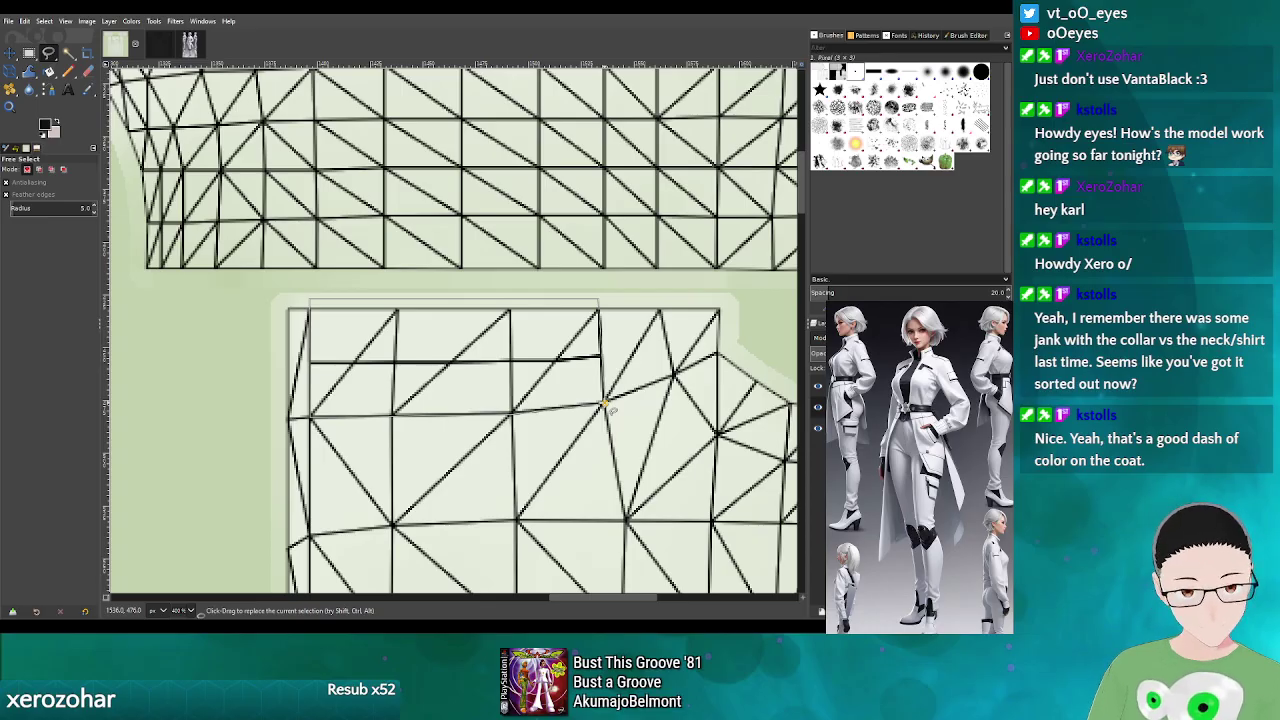
pyautogui.press('Return')
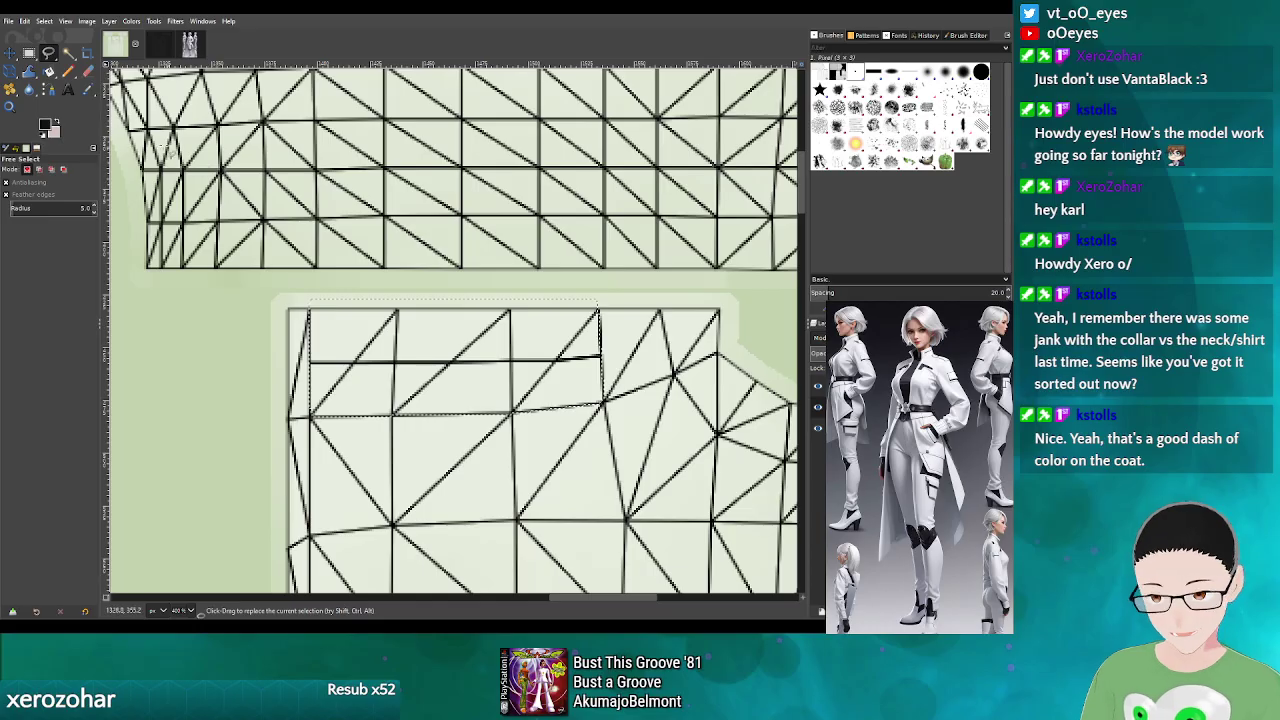
pyautogui.click(48, 71)
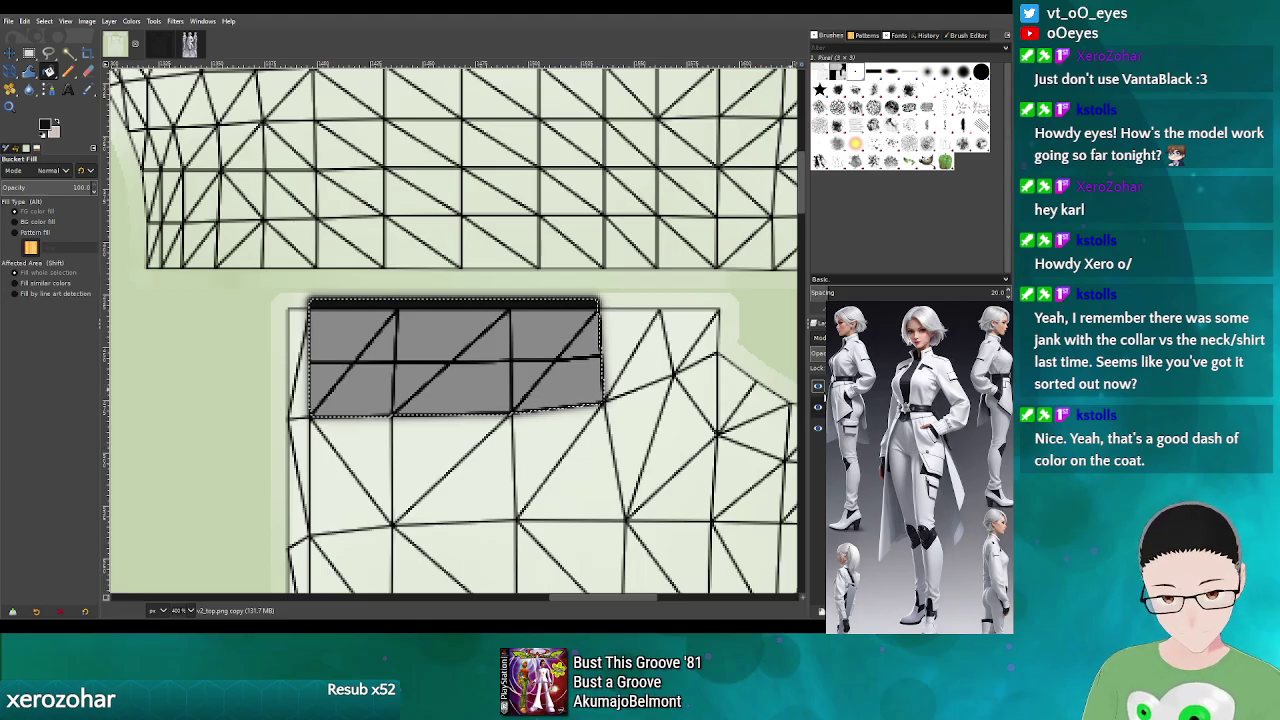
pyautogui.click(817, 387)
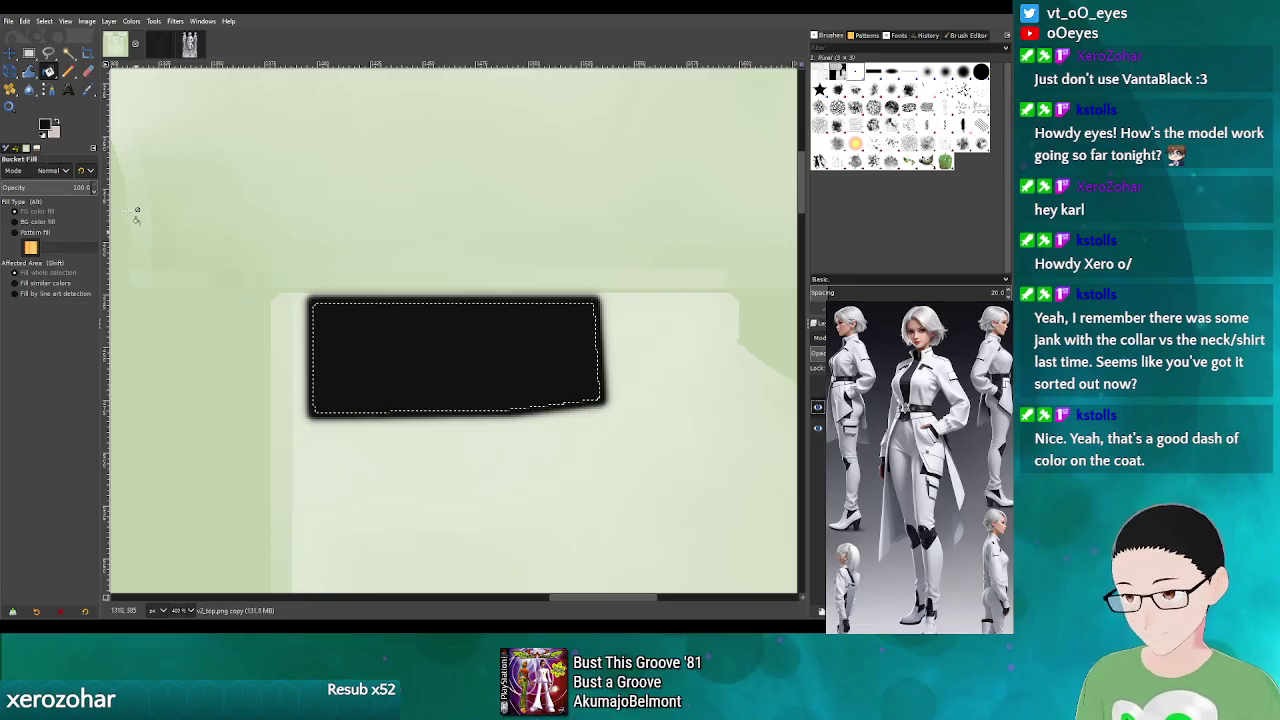
# - Clear the black block's interior to leave an outline, and erase its upper edge with a 133 × 11 px rectangular selection
pyautogui.click(349, 309)
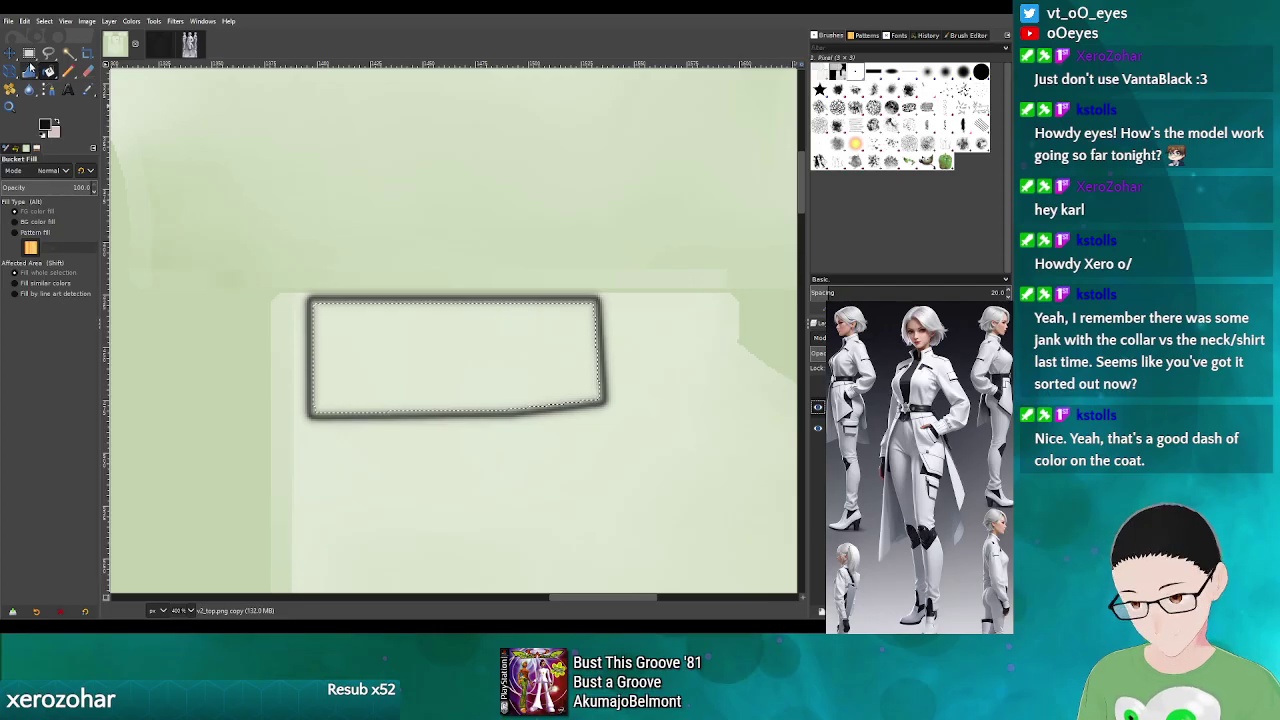
pyautogui.click(29, 53)
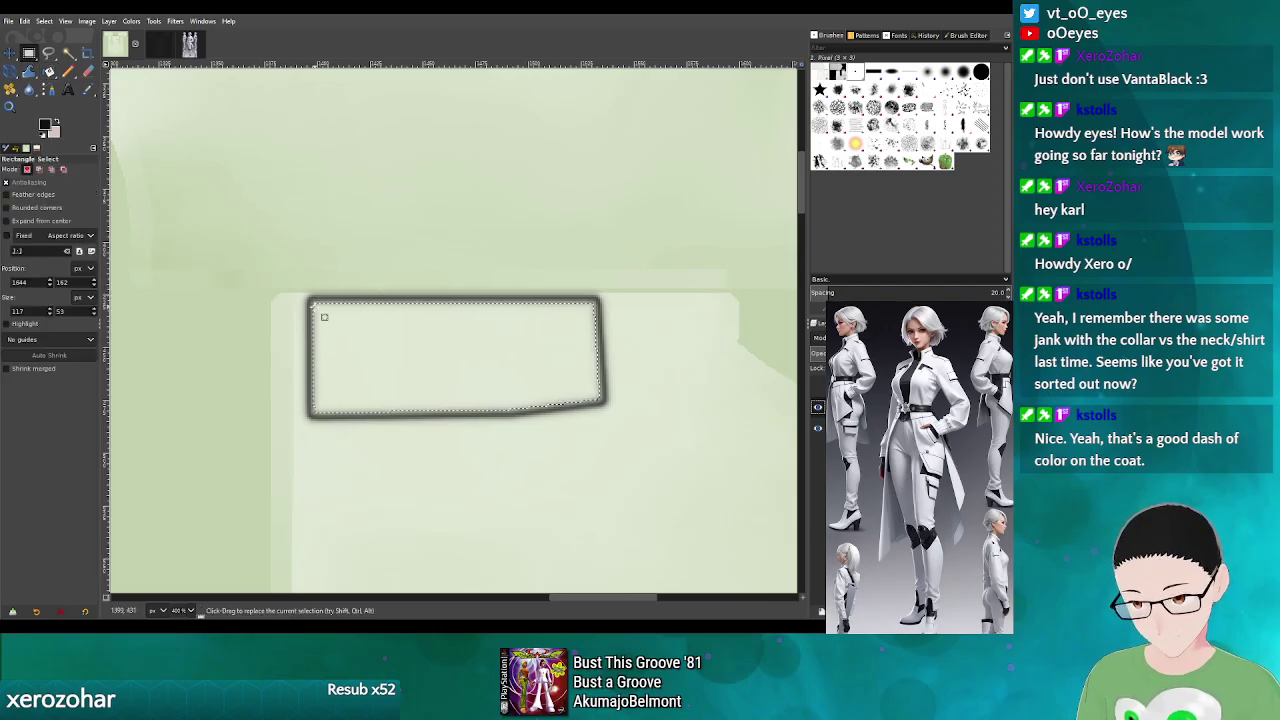
pyautogui.click(322, 316)
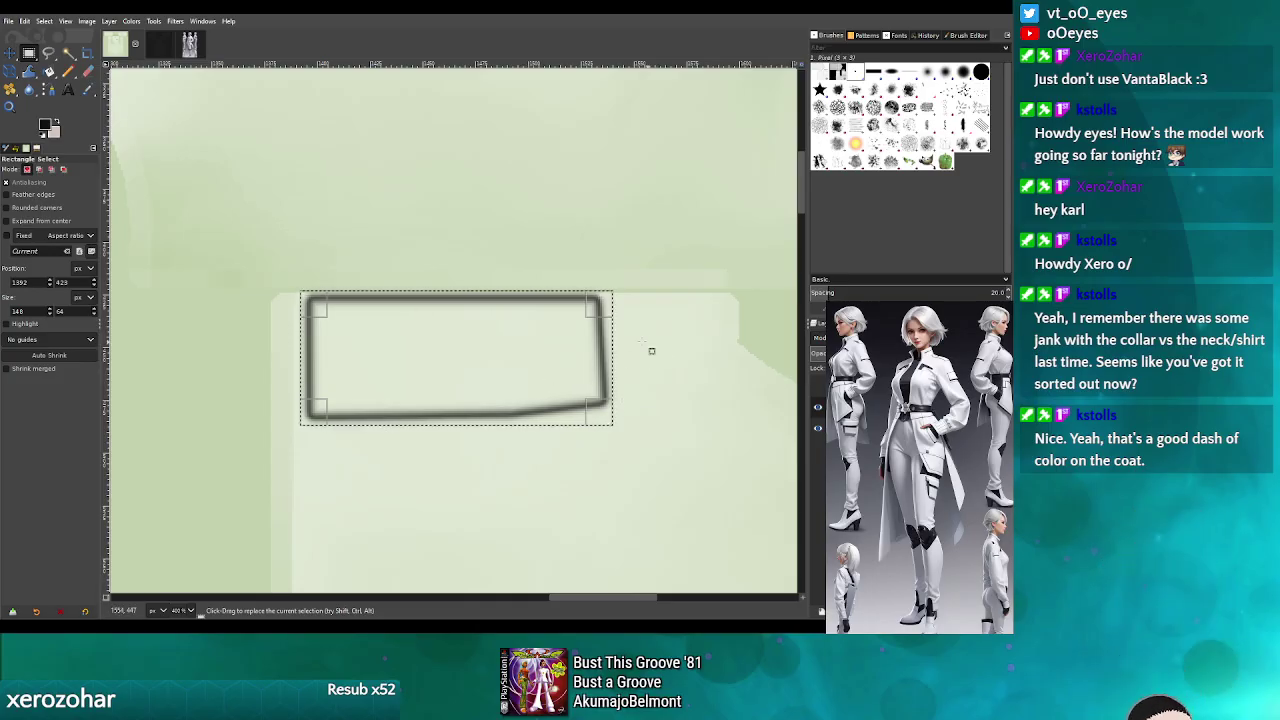
pyautogui.moveTo(611, 363); pyautogui.dragTo(593, 367)
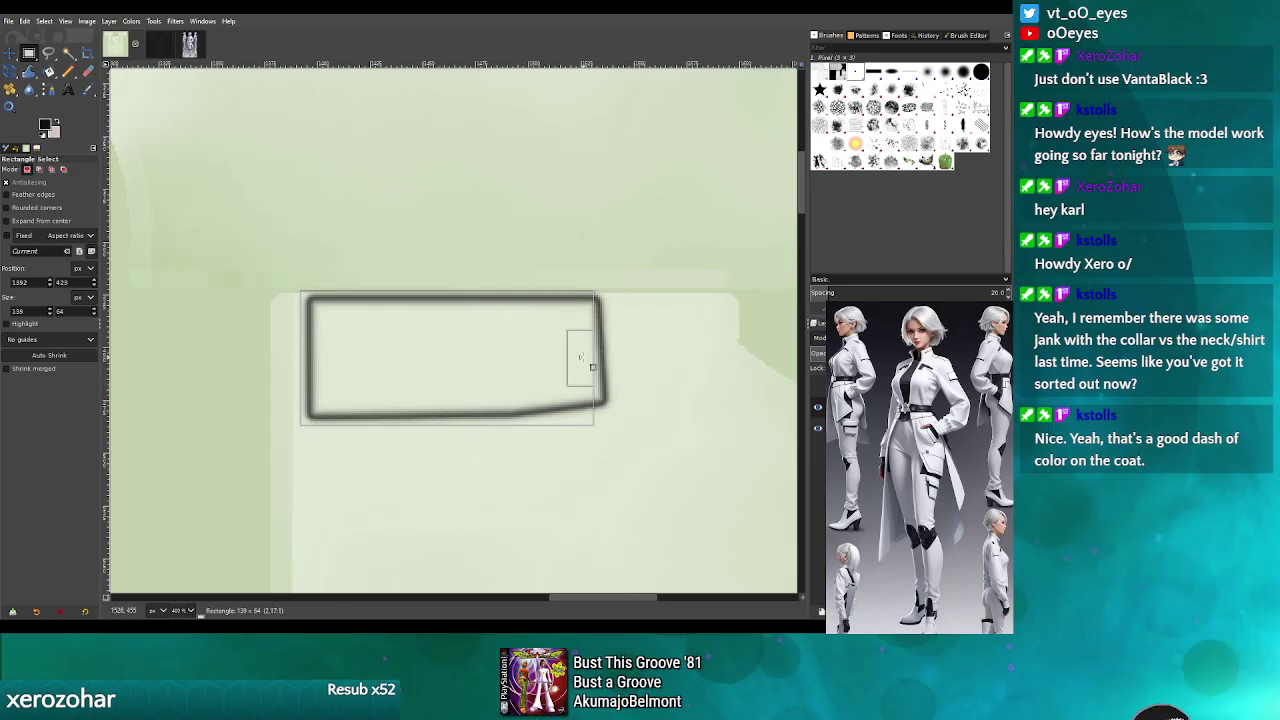
pyautogui.moveTo(314, 358); pyautogui.dragTo(331, 357)
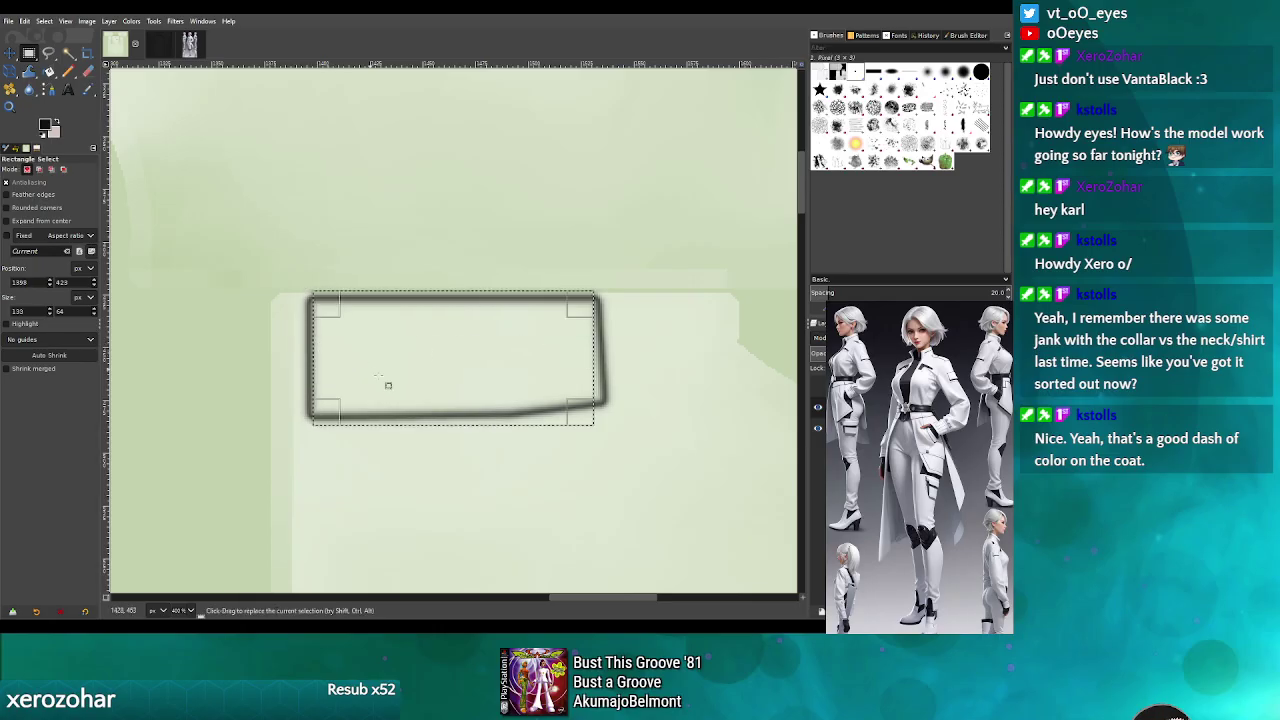
pyautogui.moveTo(452, 412); pyautogui.dragTo(452, 297)
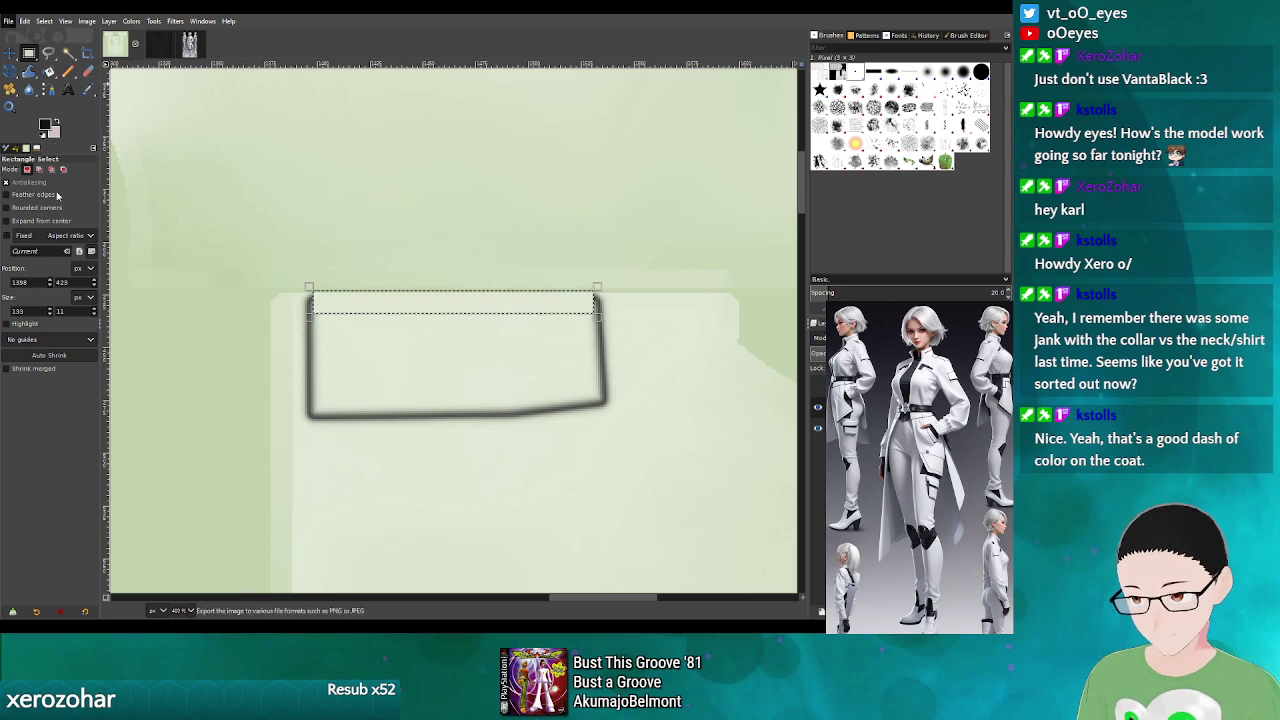
# - Export the edited texture over v2_top.png, then switch to Blender and reload that image in the Image Editor
pyautogui.hotkey('ctrl', 'e')
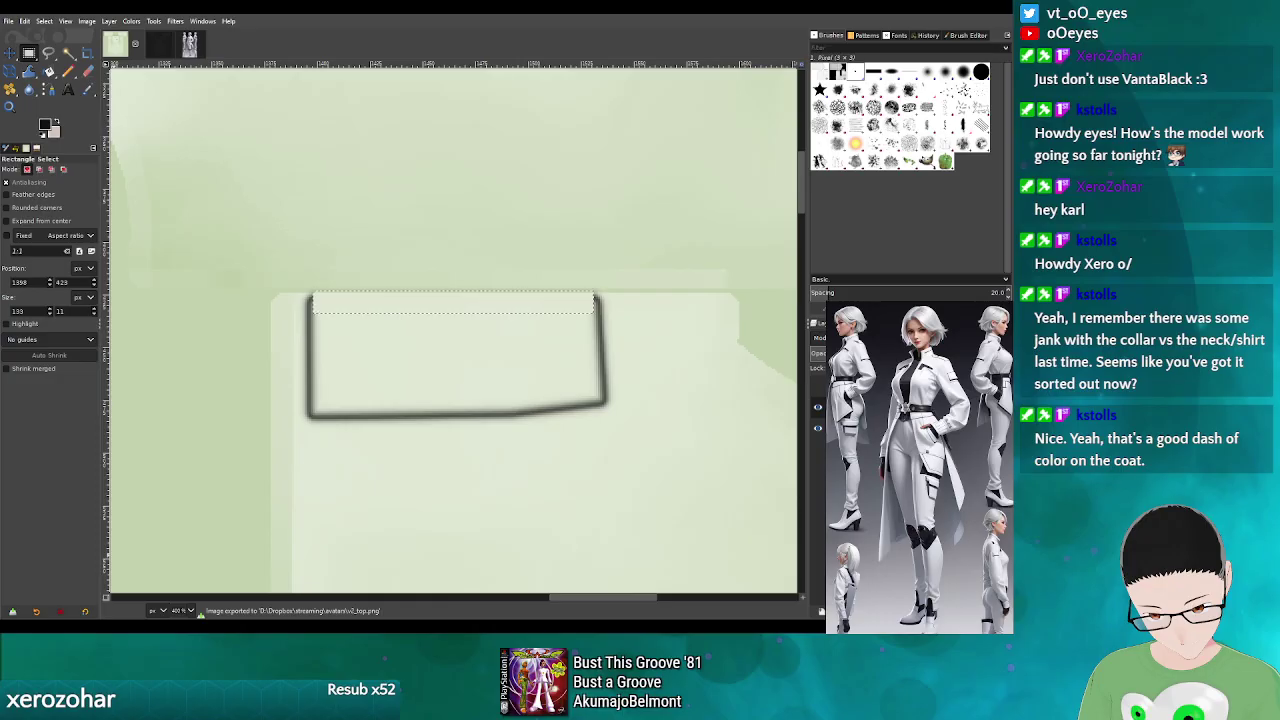
pyautogui.hotkey('alt', 'Tab')
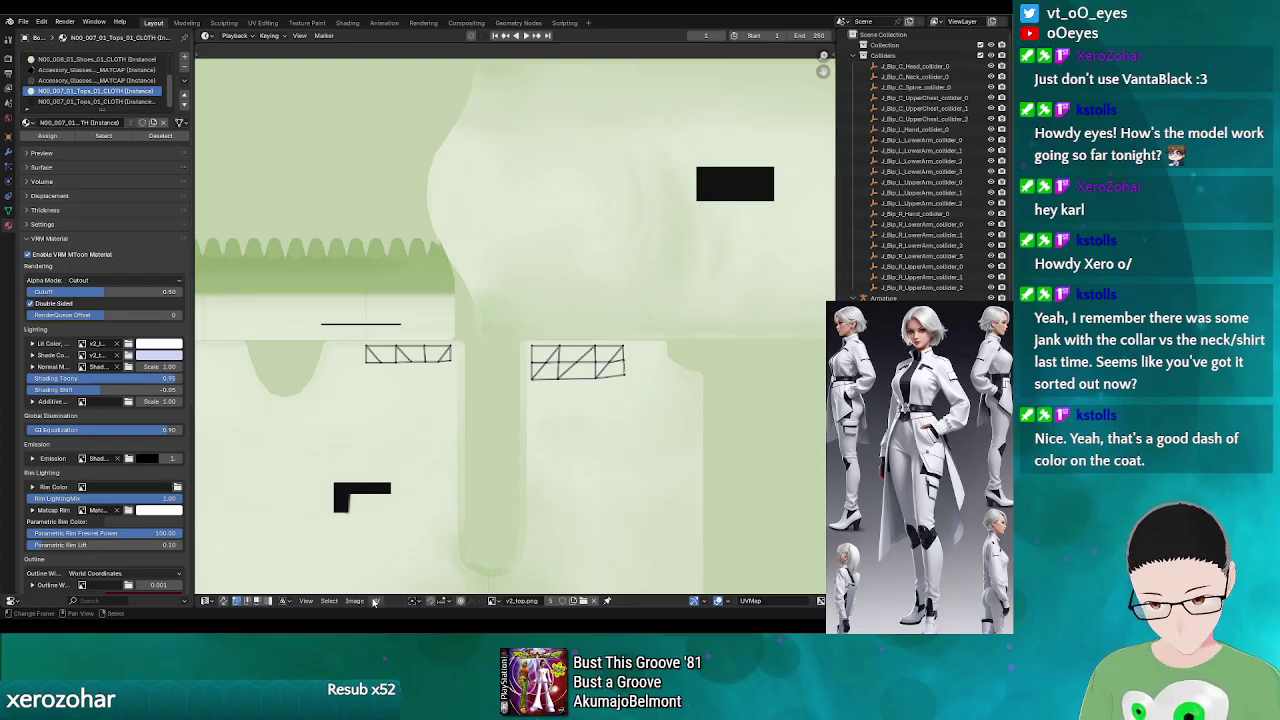
pyautogui.click(375, 601)
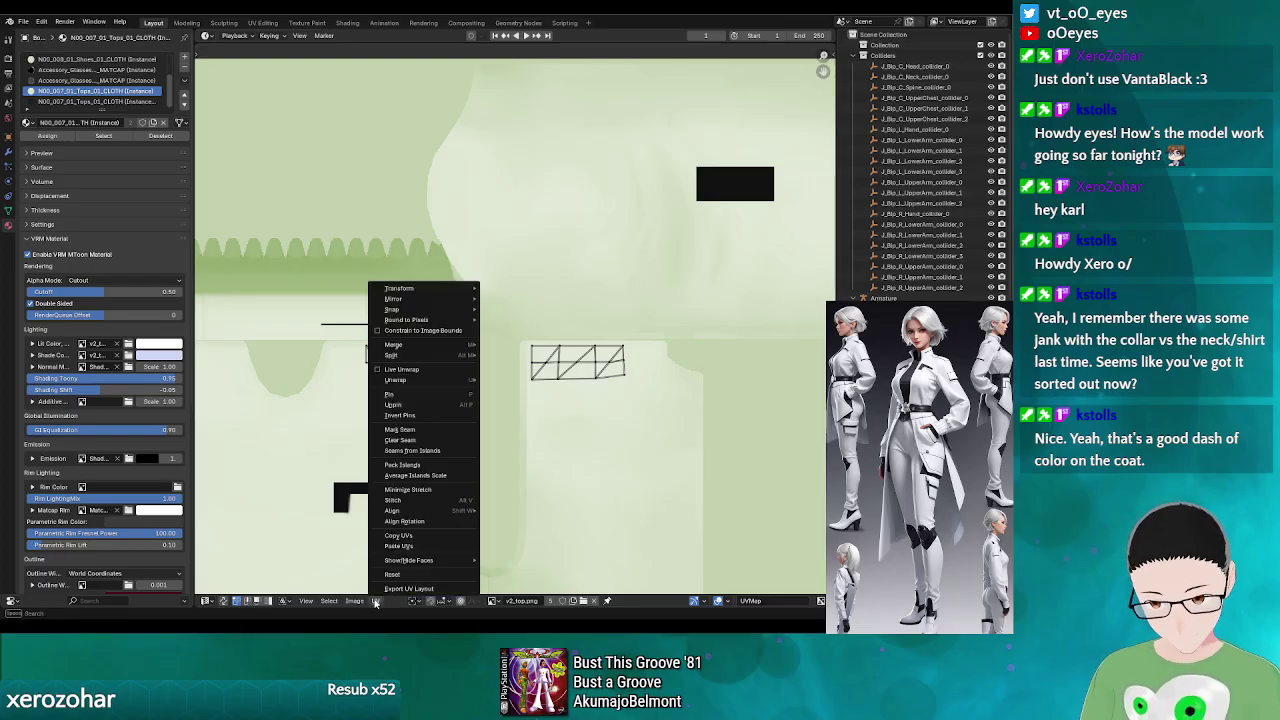
pyautogui.click(414, 537)
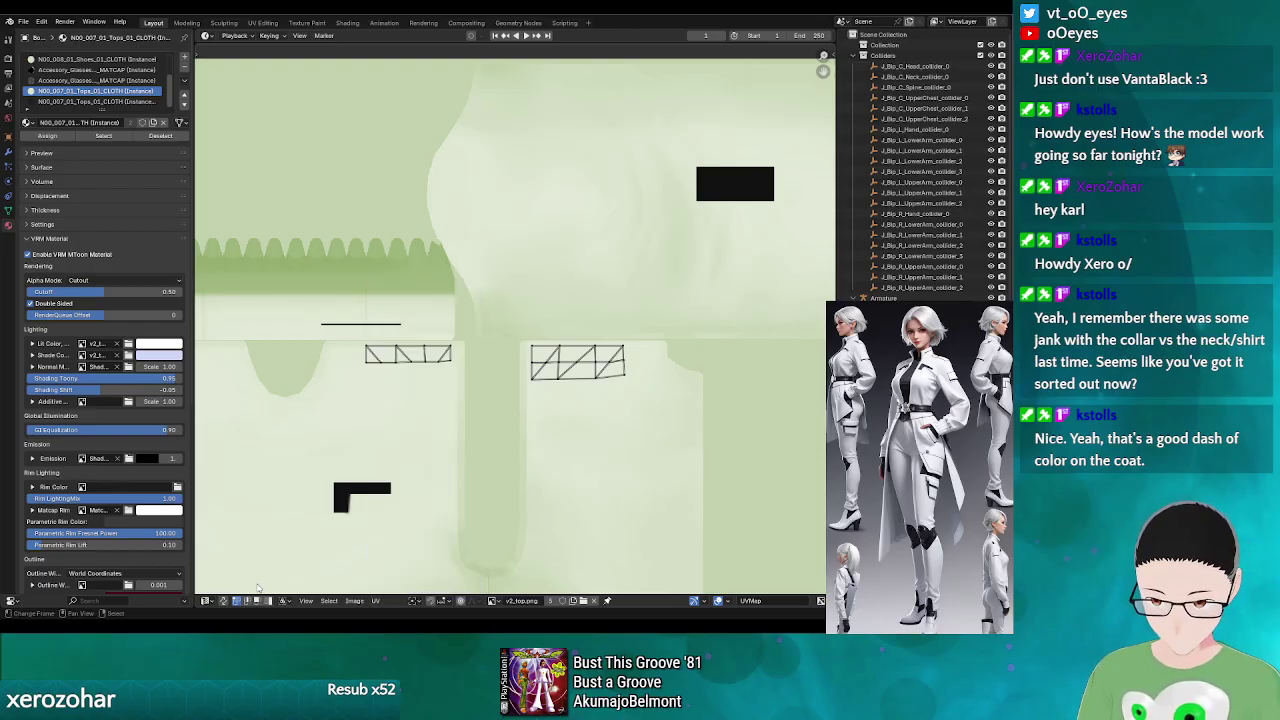
pyautogui.click(212, 601)
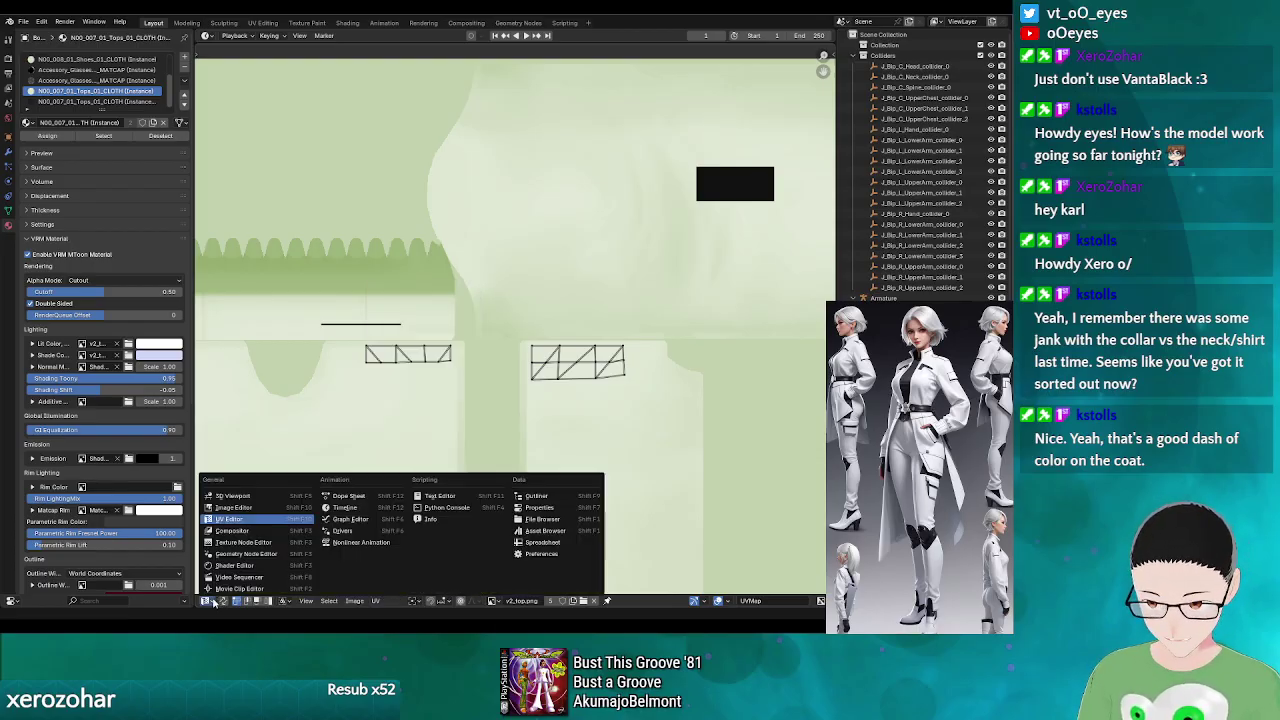
pyautogui.click(236, 509)
pyautogui.click(291, 601)
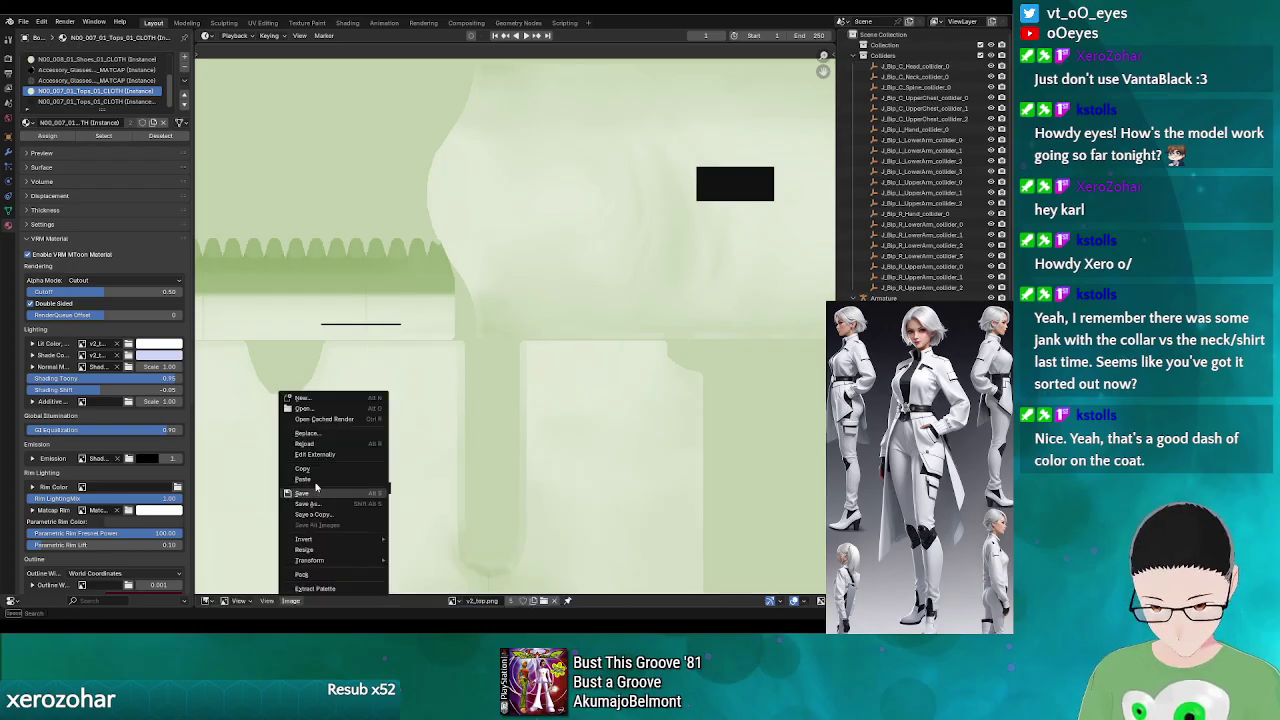
pyautogui.click(322, 446)
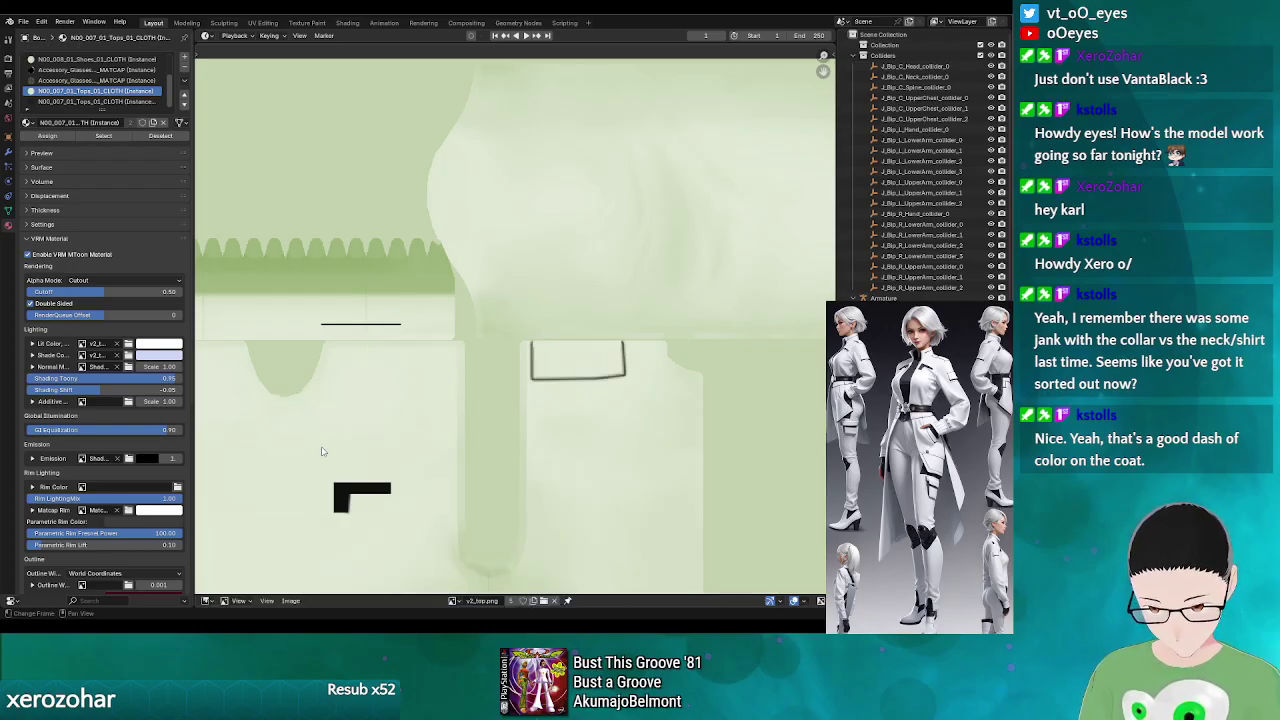
# - Return to the 3D Viewport in Object Mode and examine the shoulder outline on the jacket from several angles
pyautogui.click(213, 601)
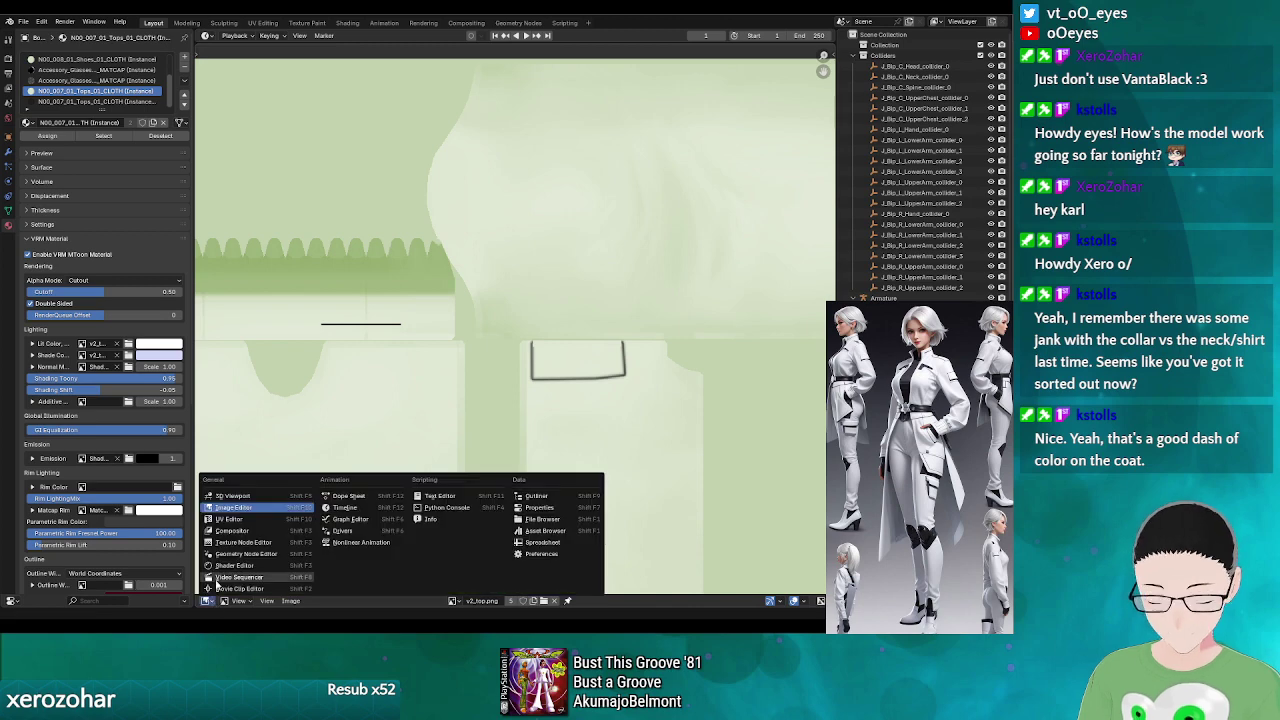
pyautogui.click(246, 497)
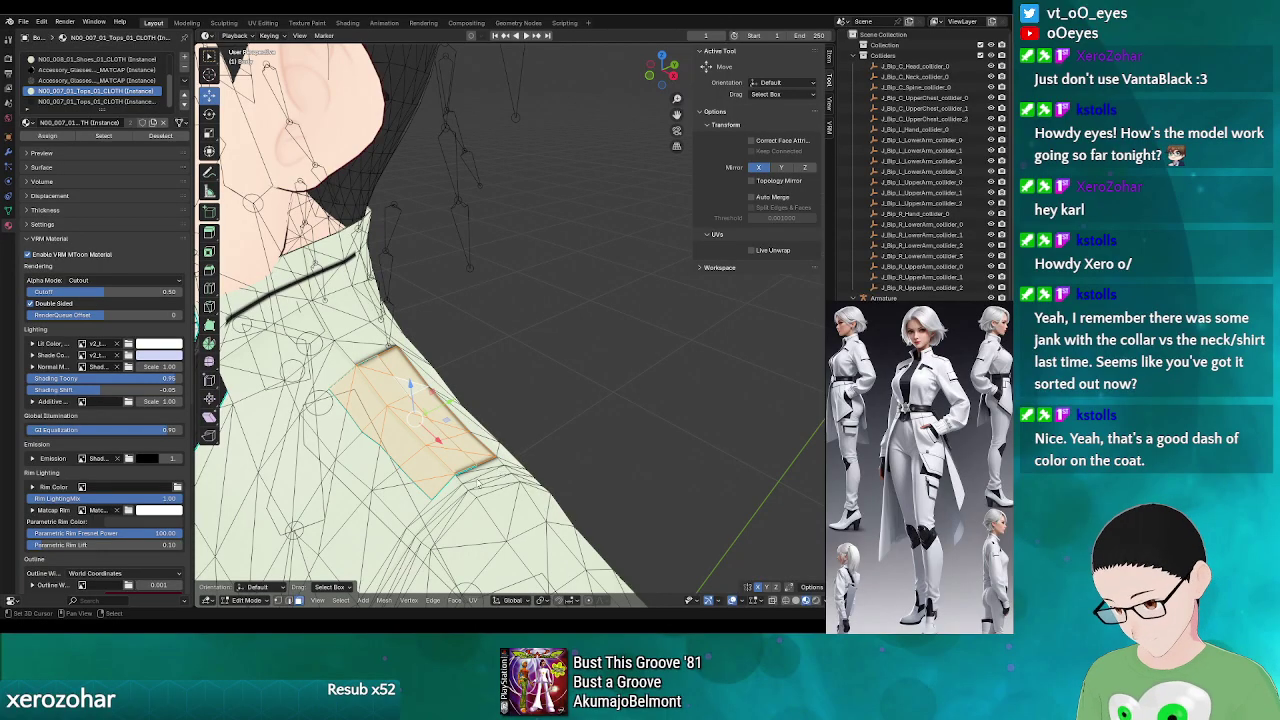
pyautogui.press('Tab')
pyautogui.scroll(3, 445, 463)
pyautogui.scroll(-5, 445, 463)
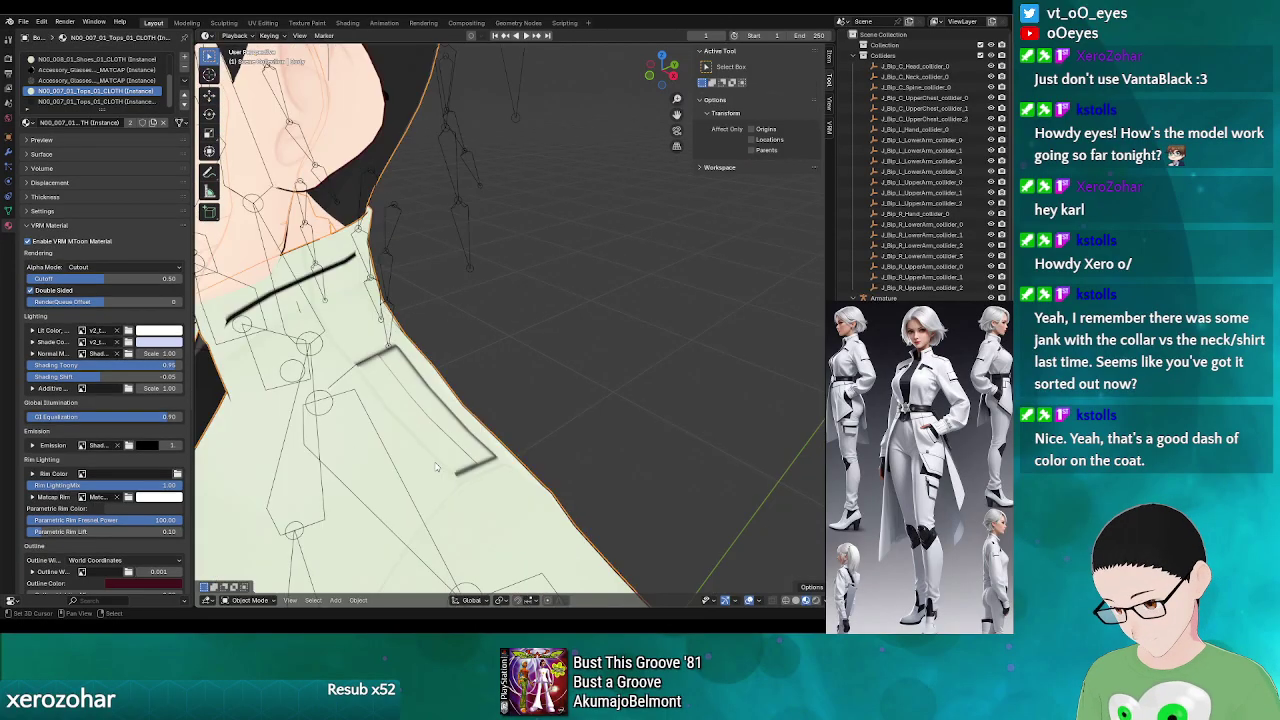
pyautogui.moveTo(530, 453)
pyautogui.mouseDown()
pyautogui.moveTo(351, 469)
pyautogui.moveTo(517, 470)
pyautogui.moveTo(467, 473)
pyautogui.moveTo(516, 455)
pyautogui.mouseUp()
pyautogui.scroll(-2, 465, 468)
pyautogui.scroll(2, 592, 478)
pyautogui.scroll(-2, 544, 466)
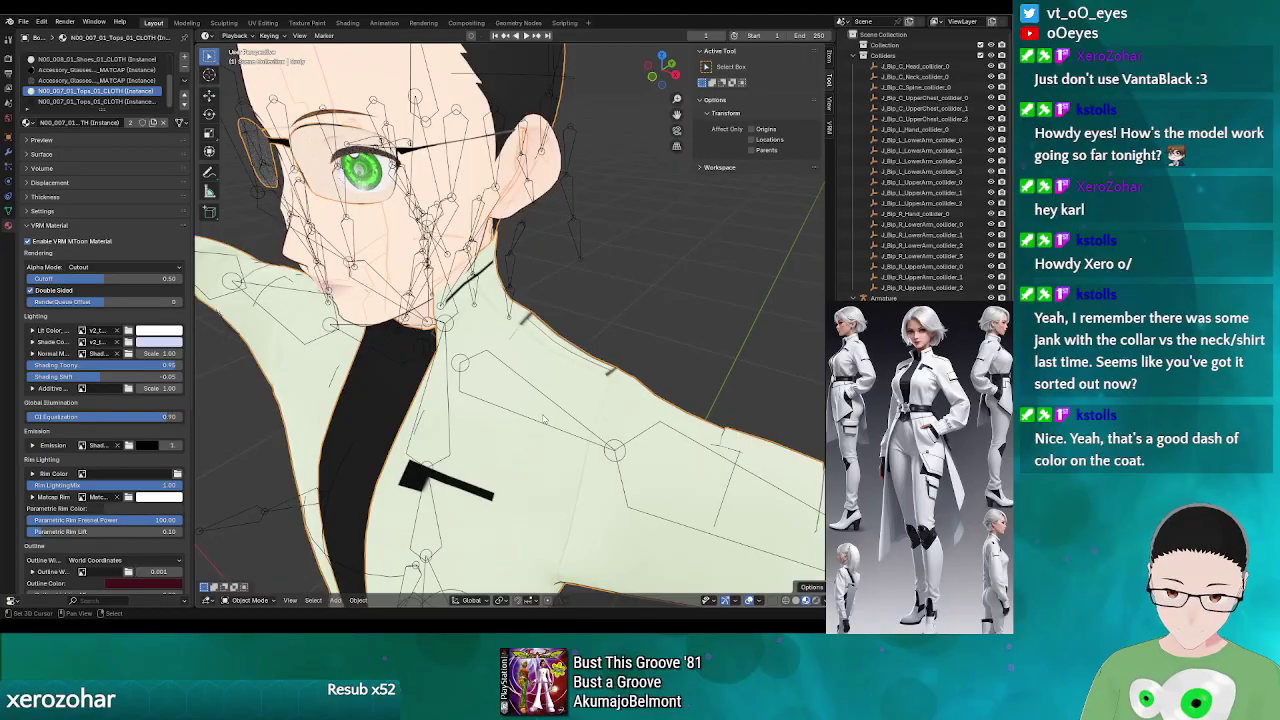
pyautogui.scroll(-6, 563, 393)
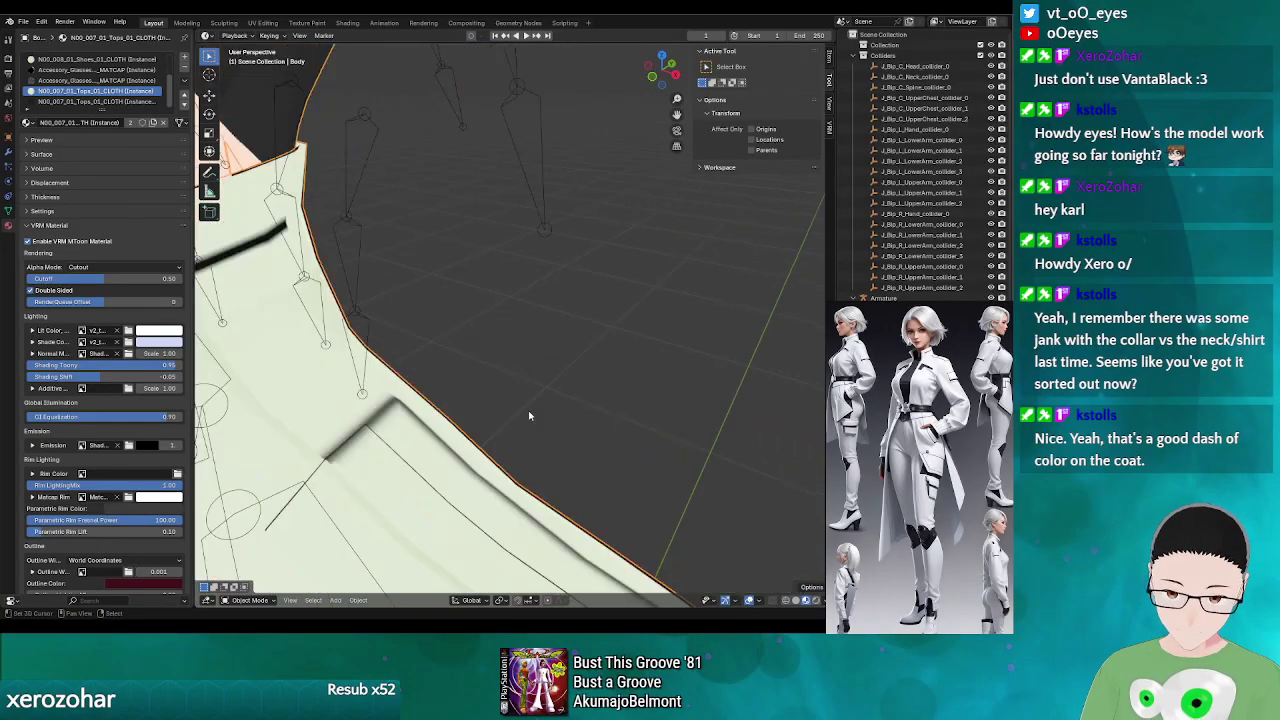
pyautogui.scroll(3, 501, 444)
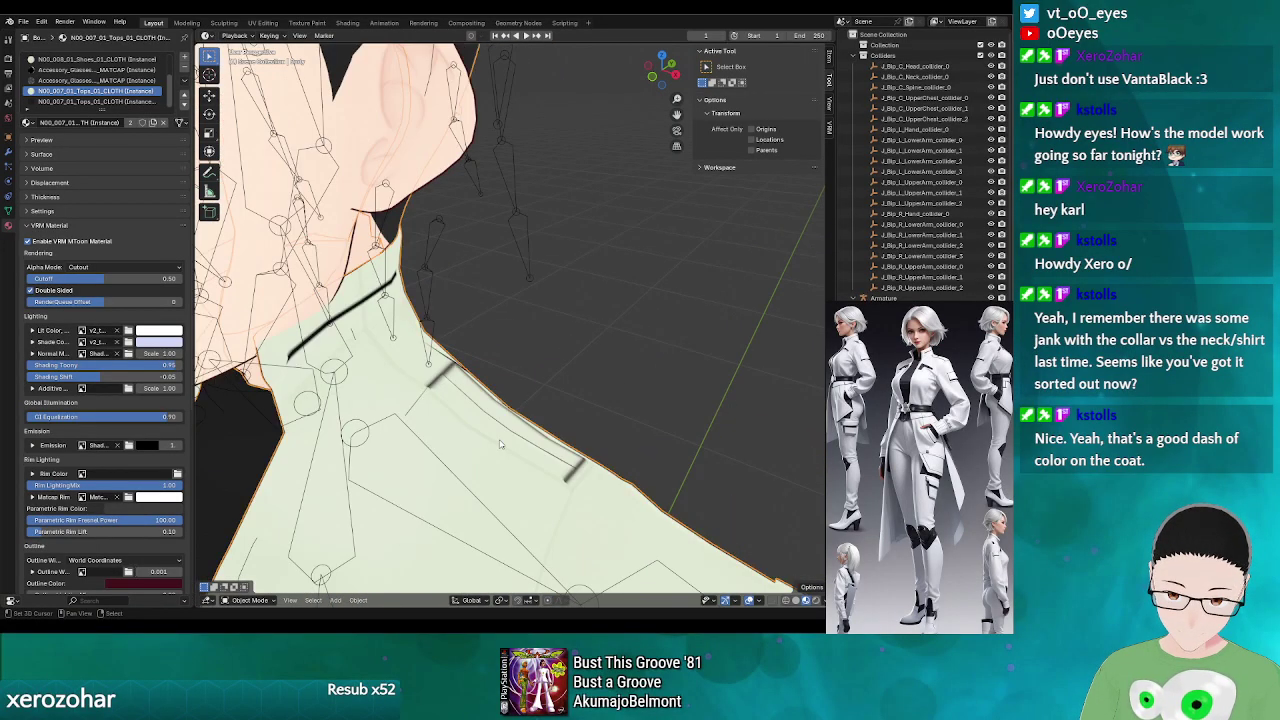
pyautogui.scroll(3, 440, 430)
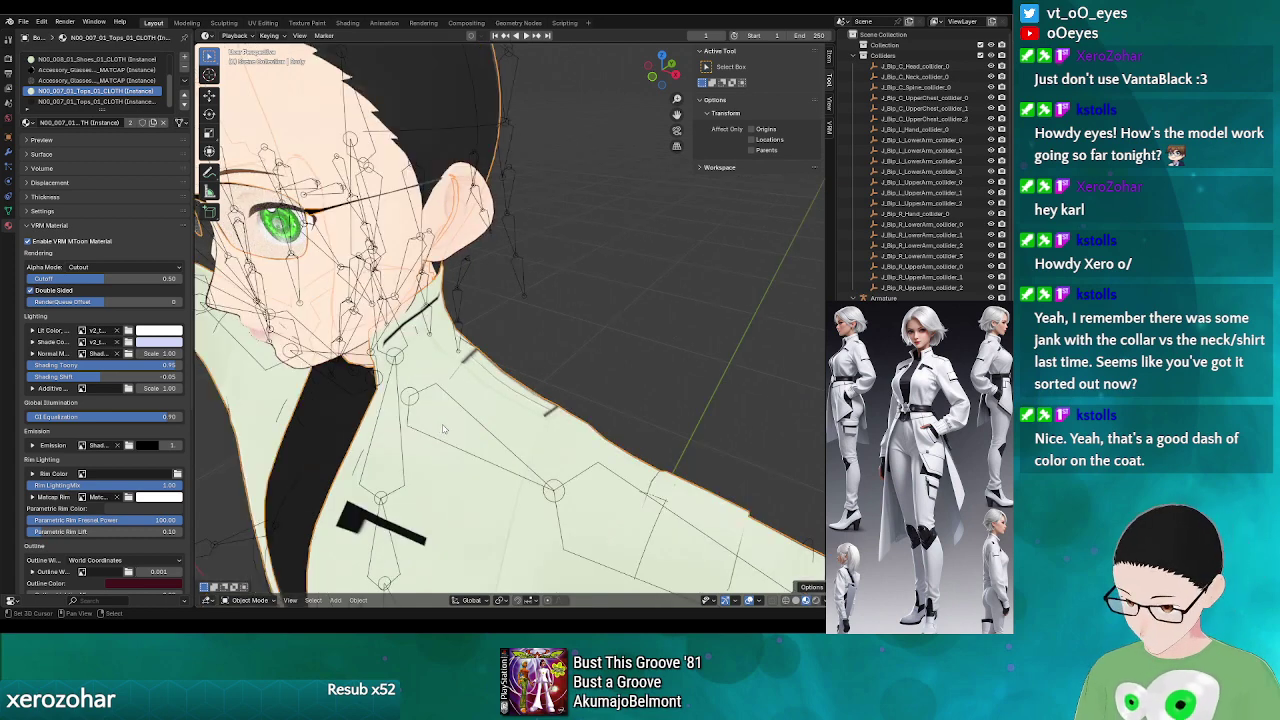
# - Frame the selected shoulder patch in Edit Mode and compare its two UV blocks on v2_top.png in the UV Editor
pyautogui.press('Tab')
pyautogui.press('KP_Decimal')
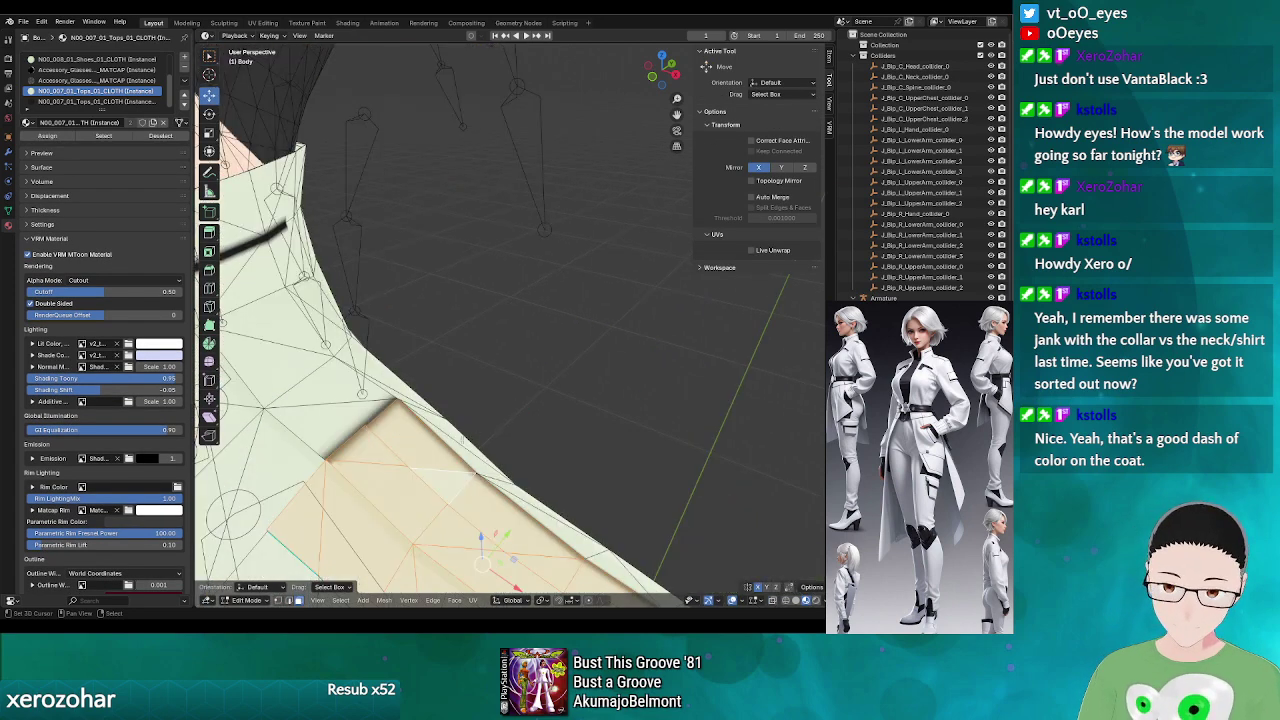
pyautogui.moveTo(462, 439); pyautogui.dragTo(465, 411)
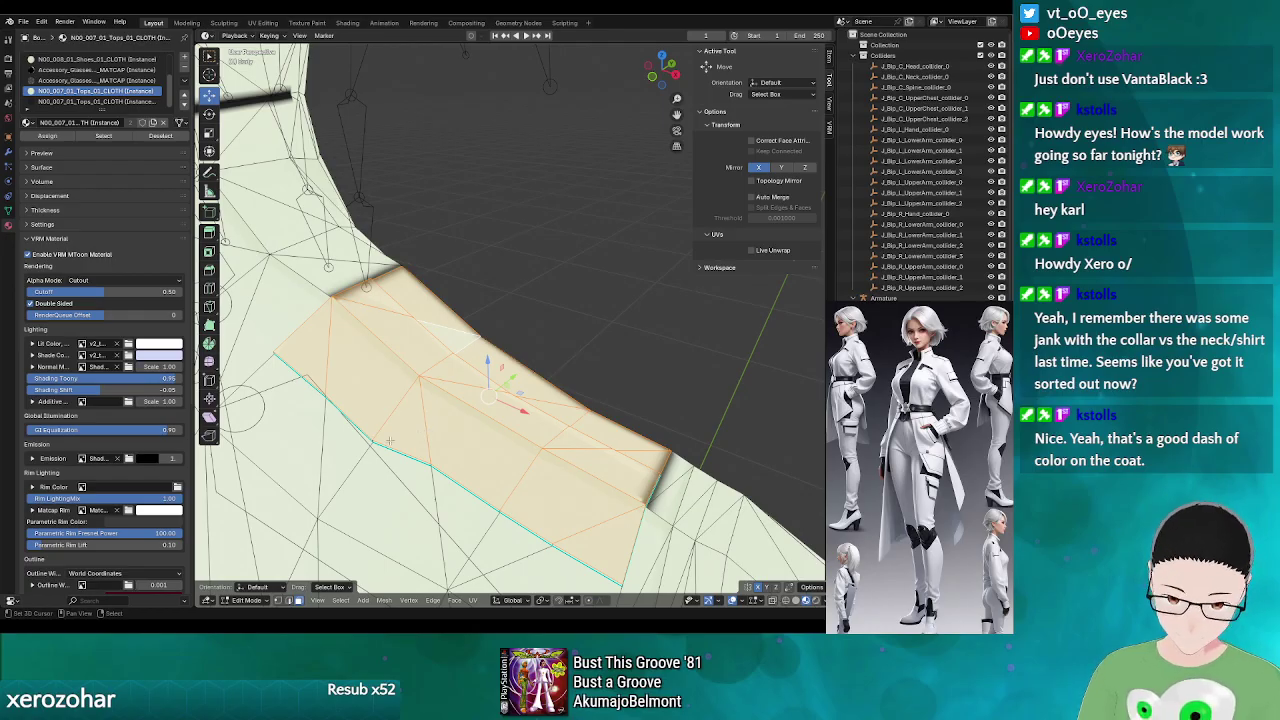
pyautogui.click(215, 600)
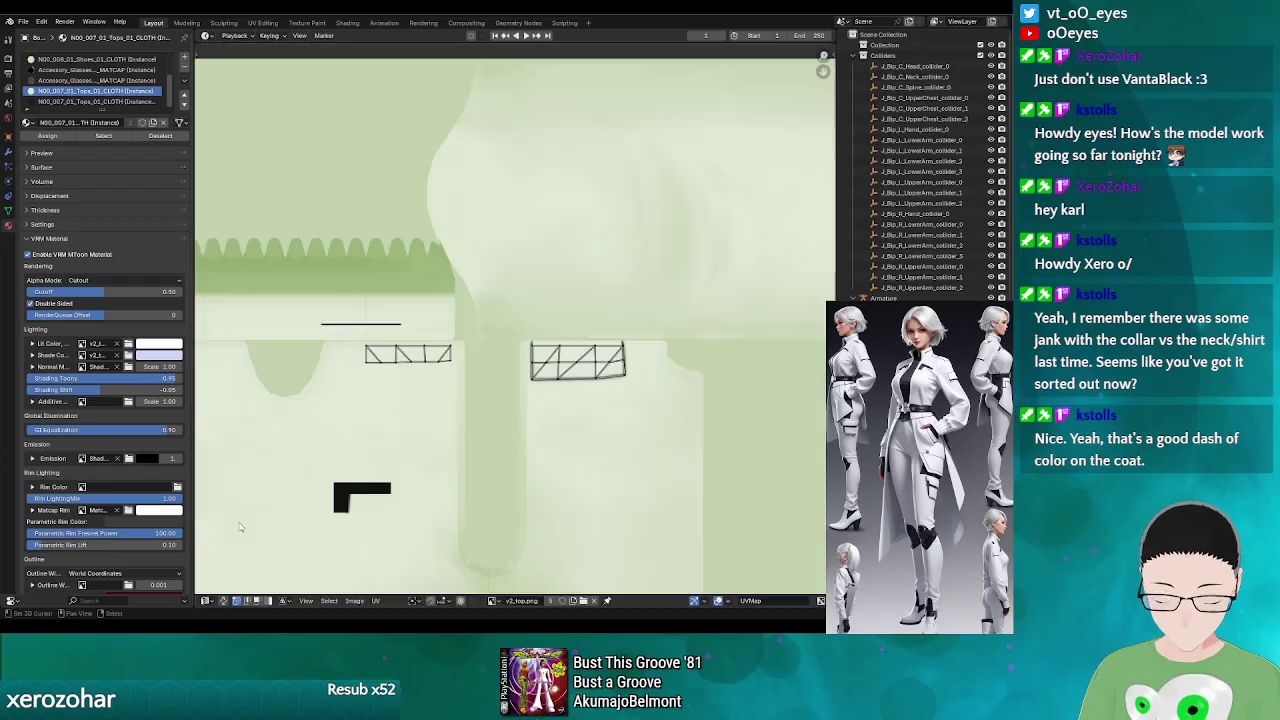
pyautogui.click(255, 522)
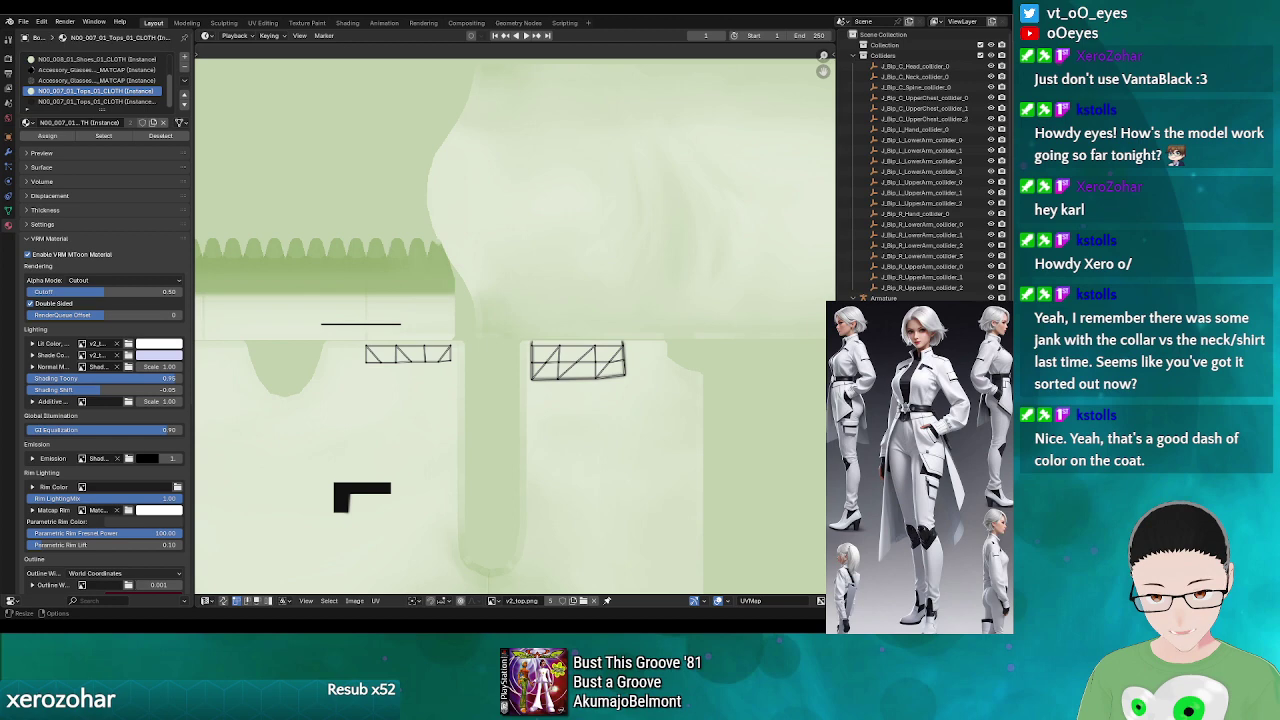
# - Switch to GIMP, show the UV wireframe layer and free-select the shoulder patch's other UV block, extending slightly past its upper edge
pyautogui.hotkey('alt', 'Tab')
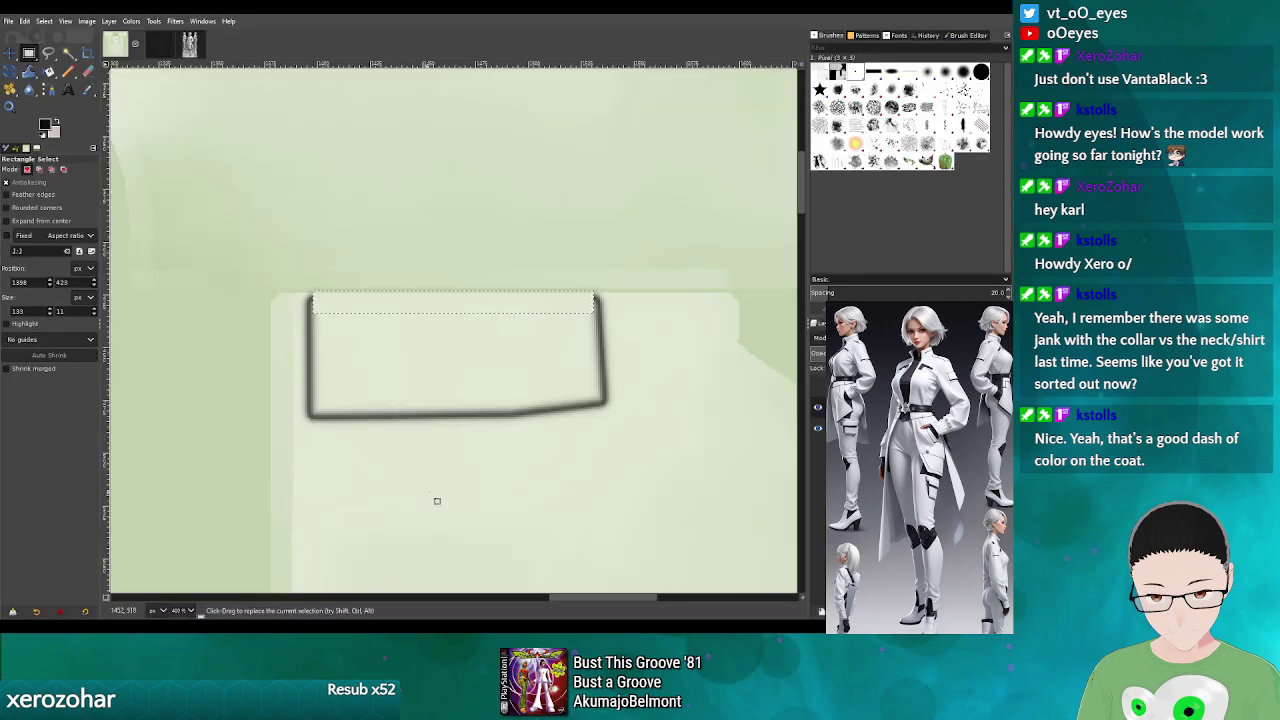
pyautogui.moveTo(563, 598); pyautogui.dragTo(484, 598)
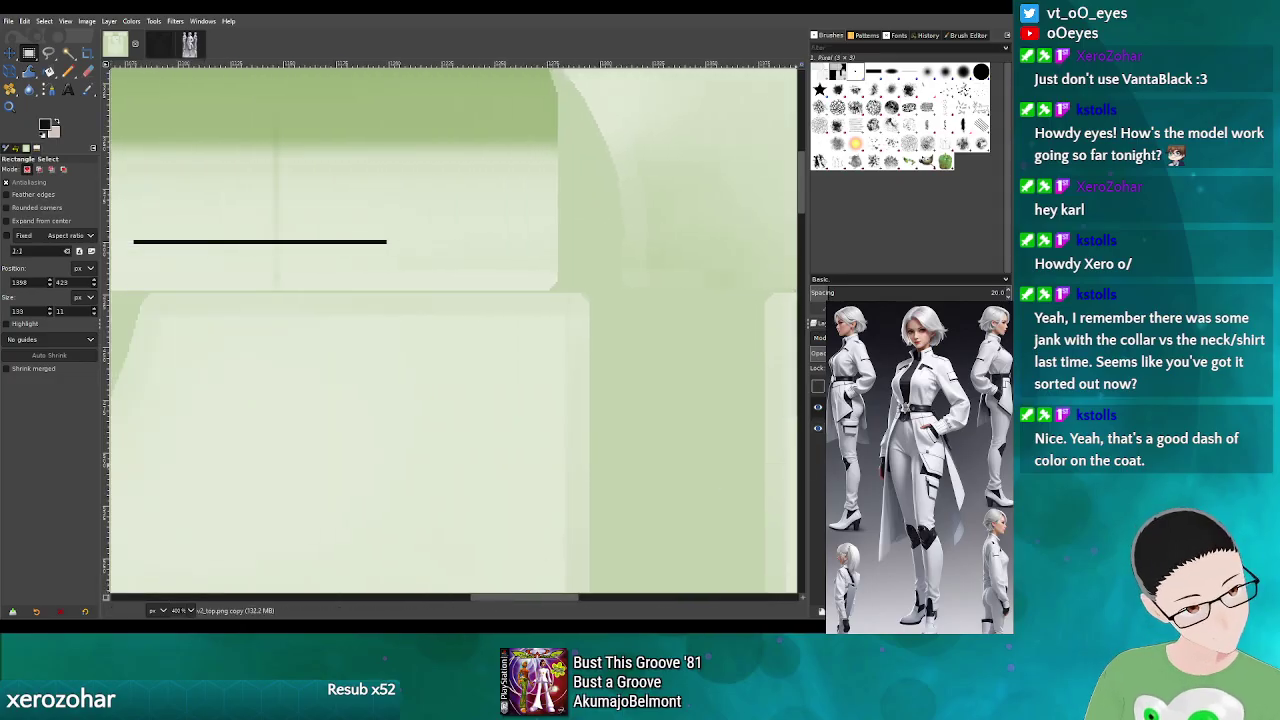
pyautogui.click(860, 386)
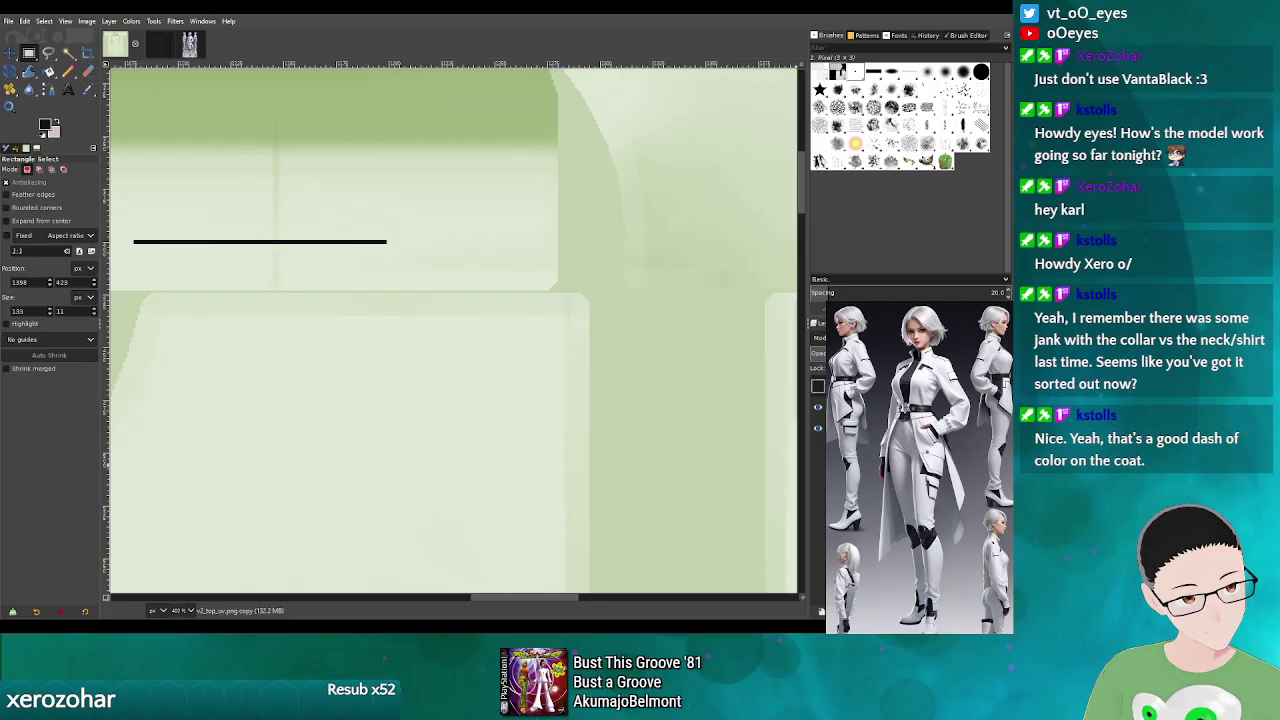
pyautogui.click(817, 386)
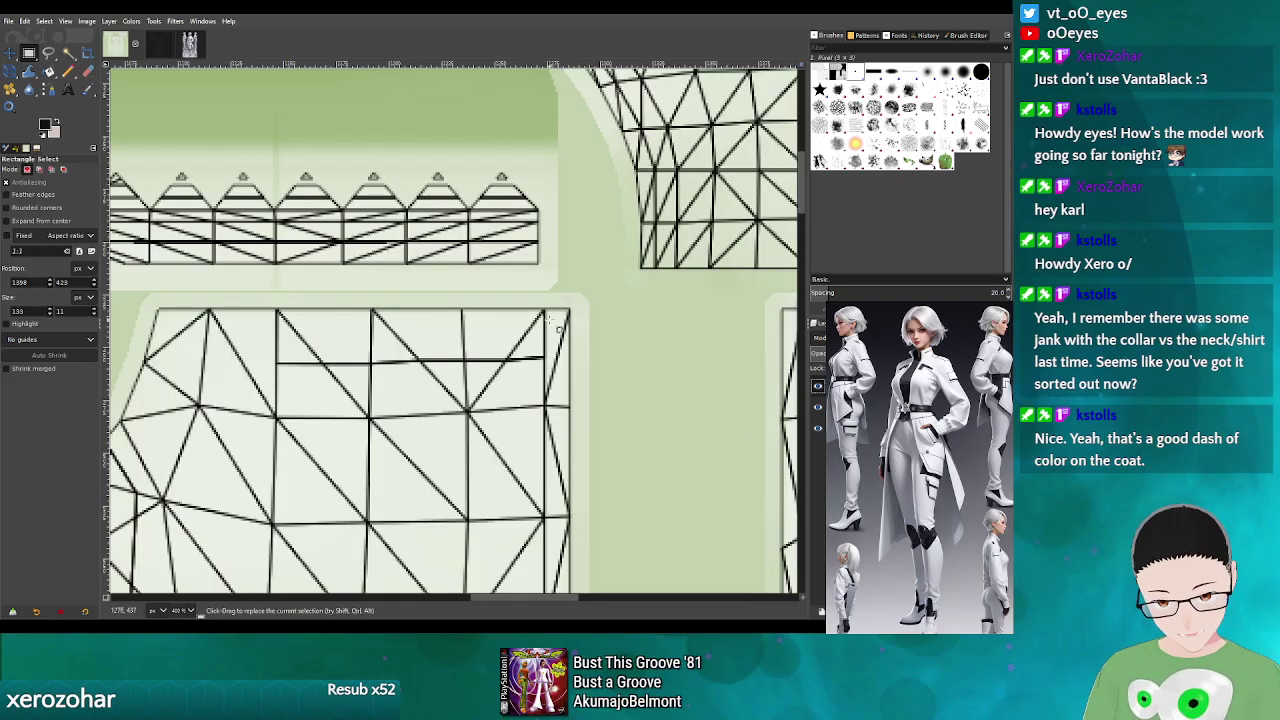
pyautogui.click(48, 53)
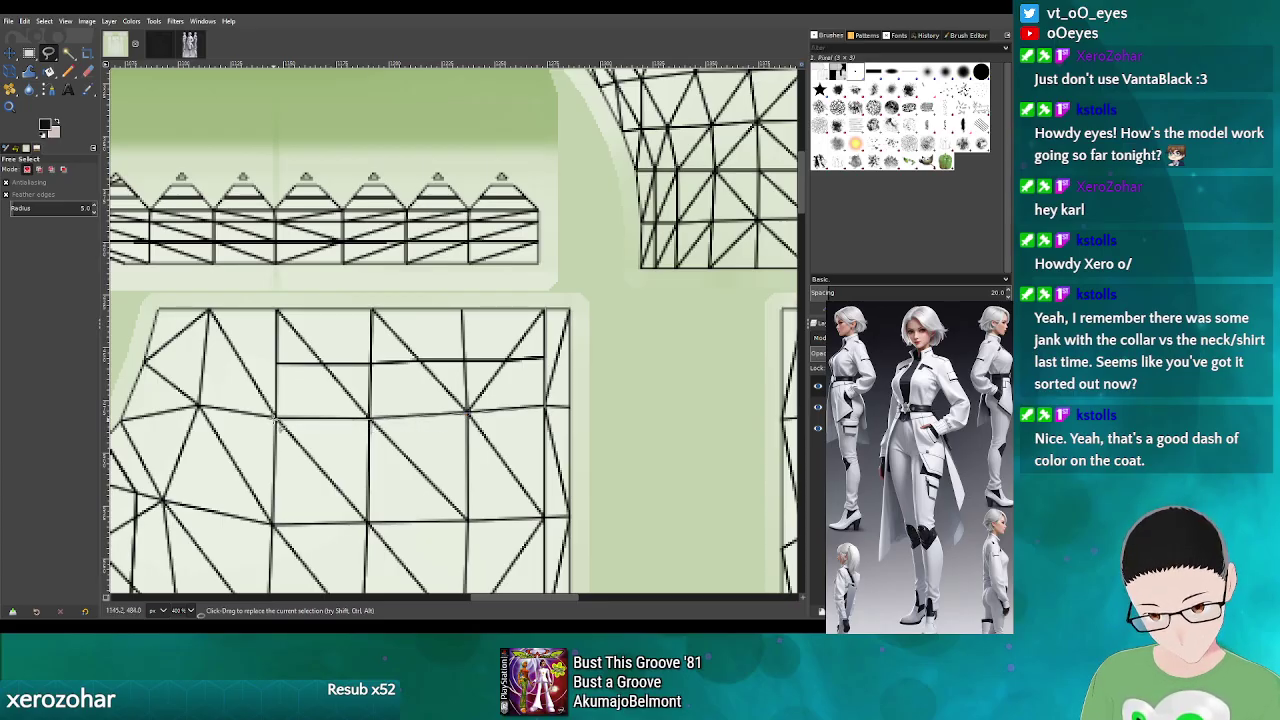
pyautogui.click(277, 298)
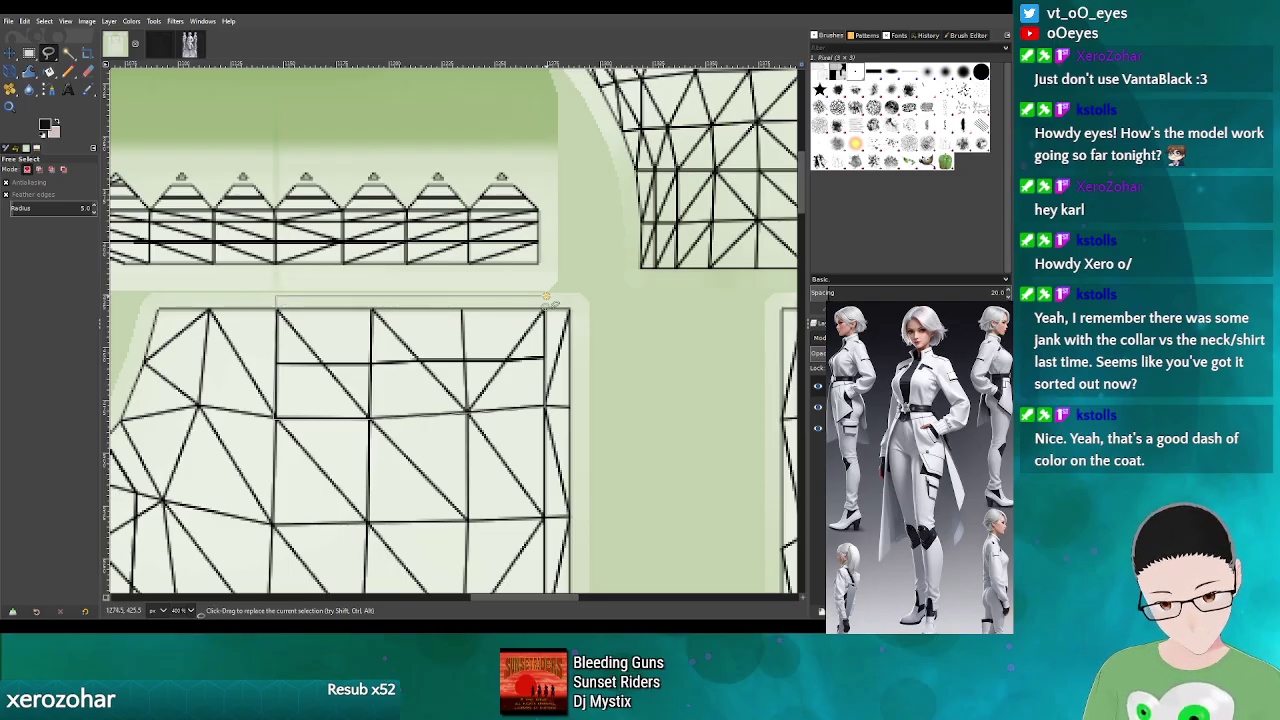
pyautogui.click(547, 299)
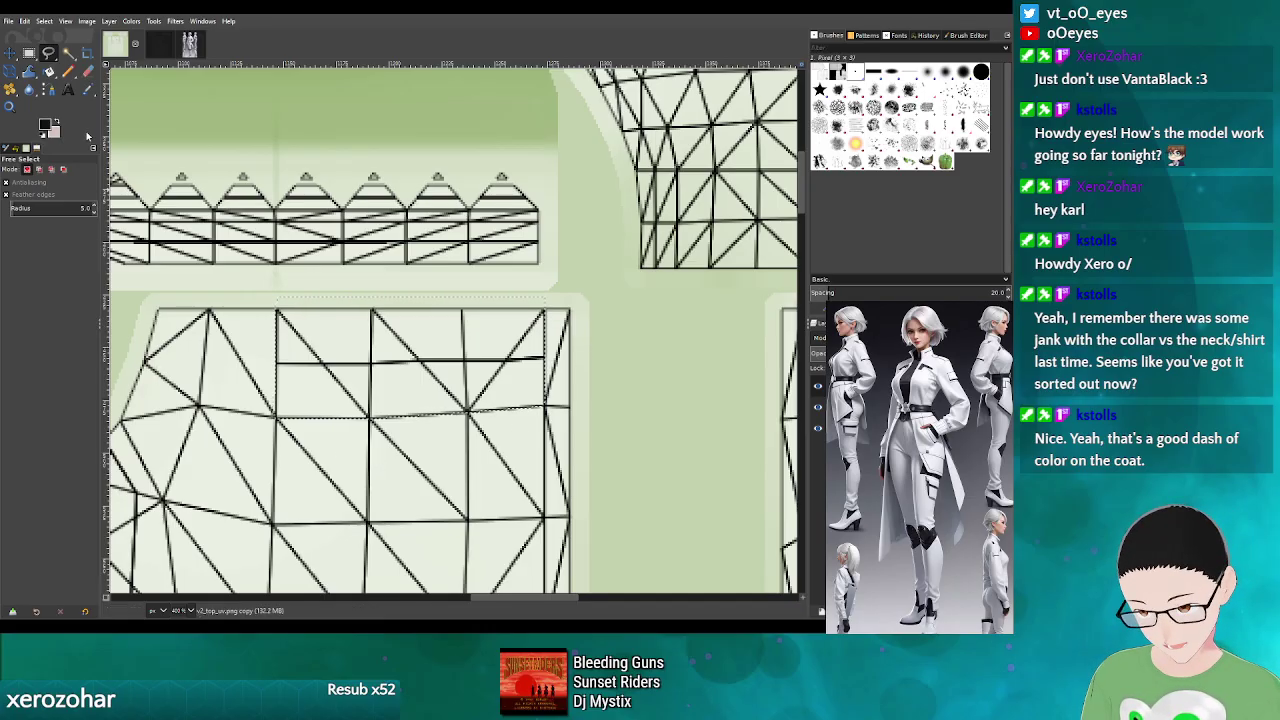
pyautogui.click(49, 72)
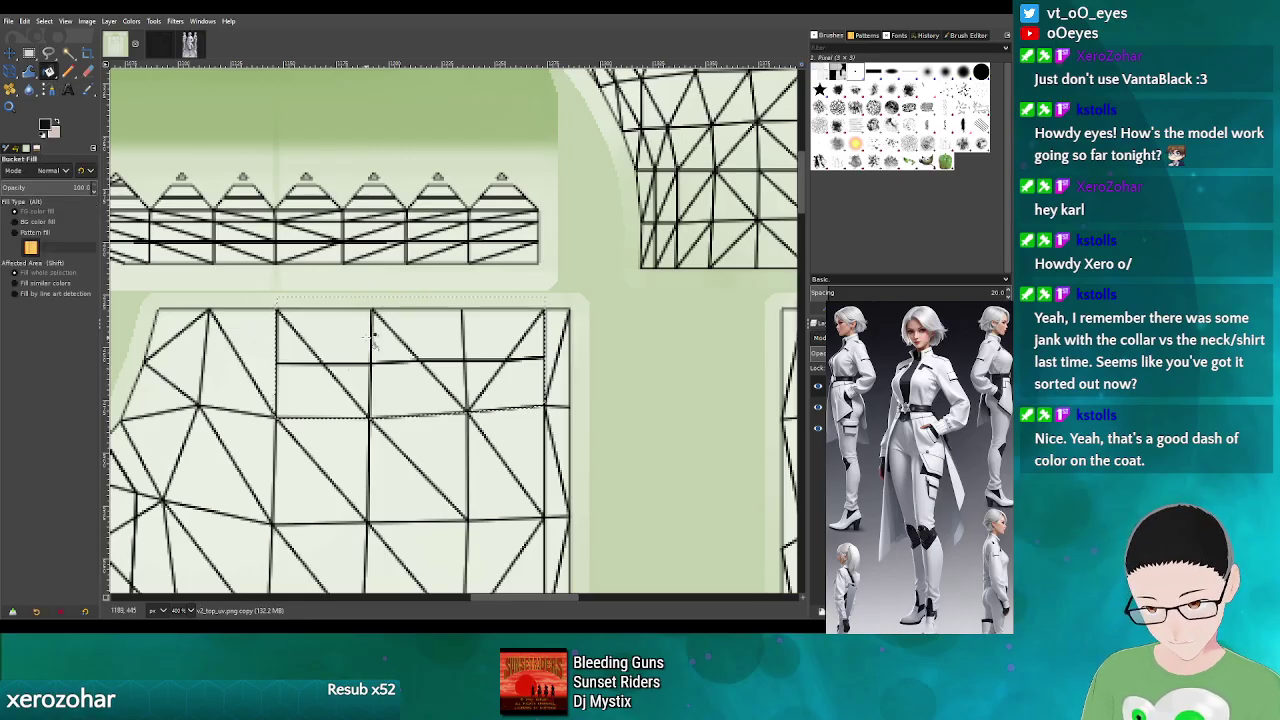
pyautogui.click(45, 22)
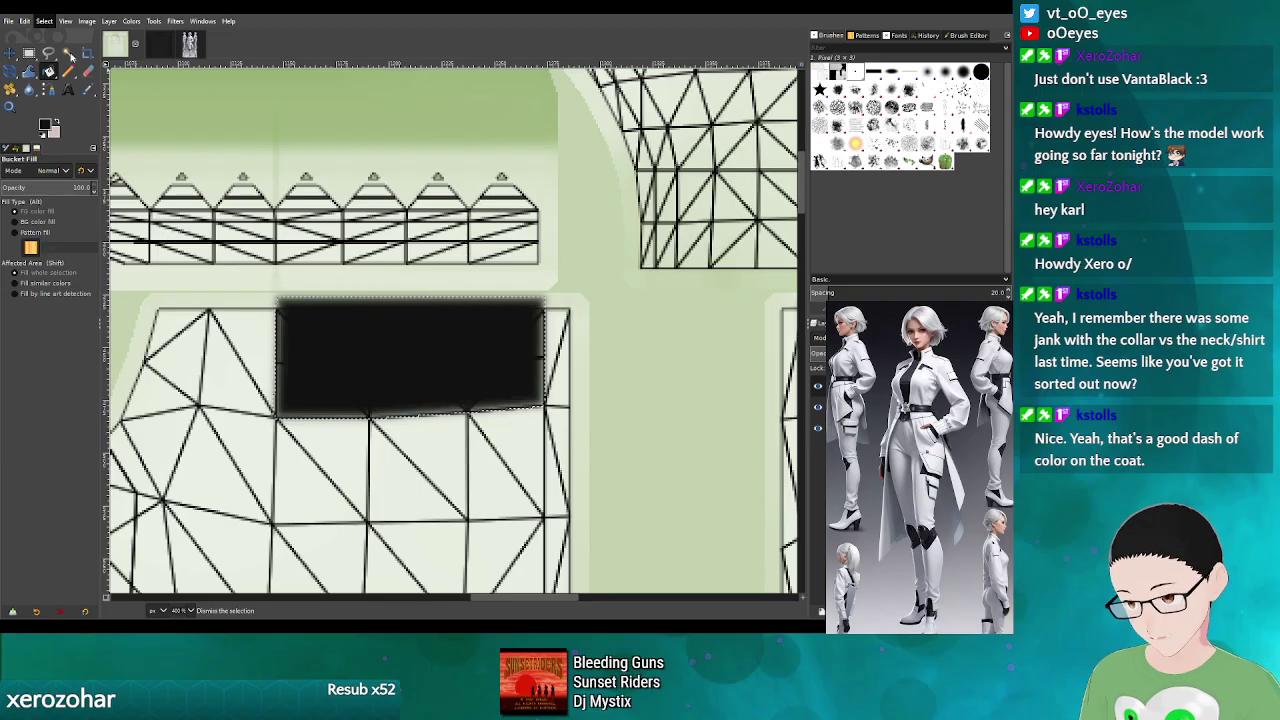
pyautogui.click(79, 166)
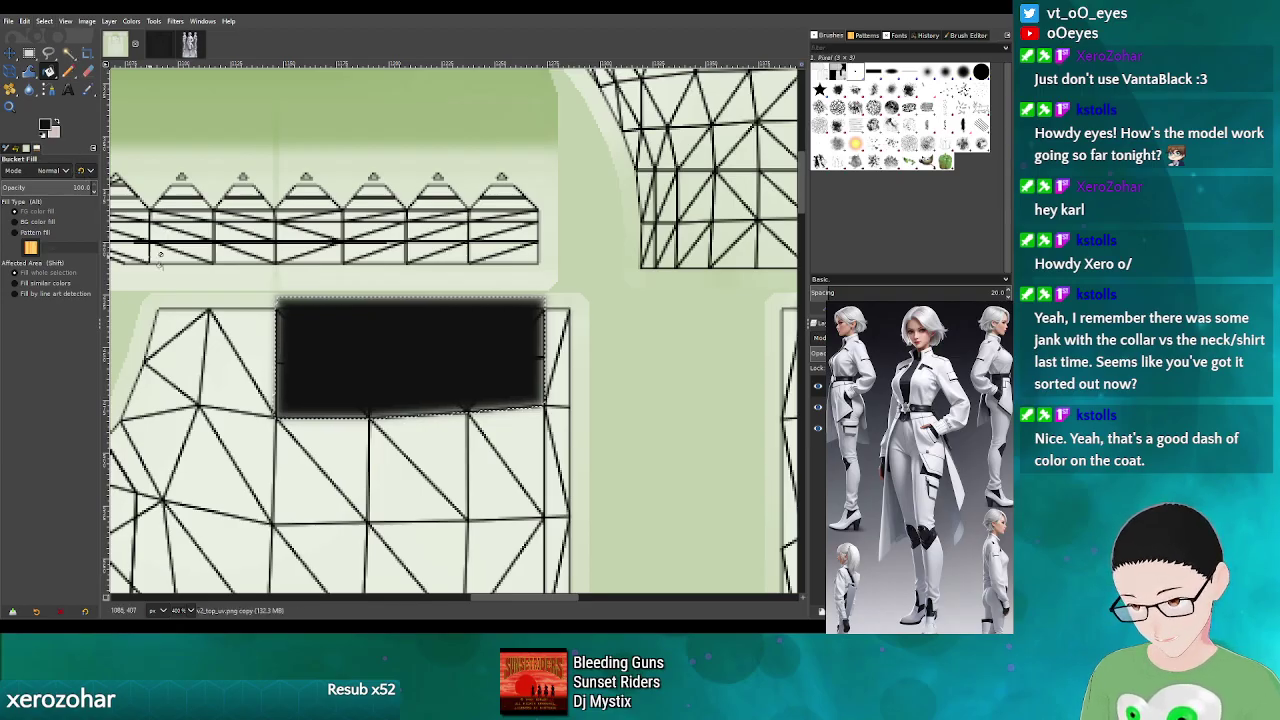
pyautogui.press('Return')
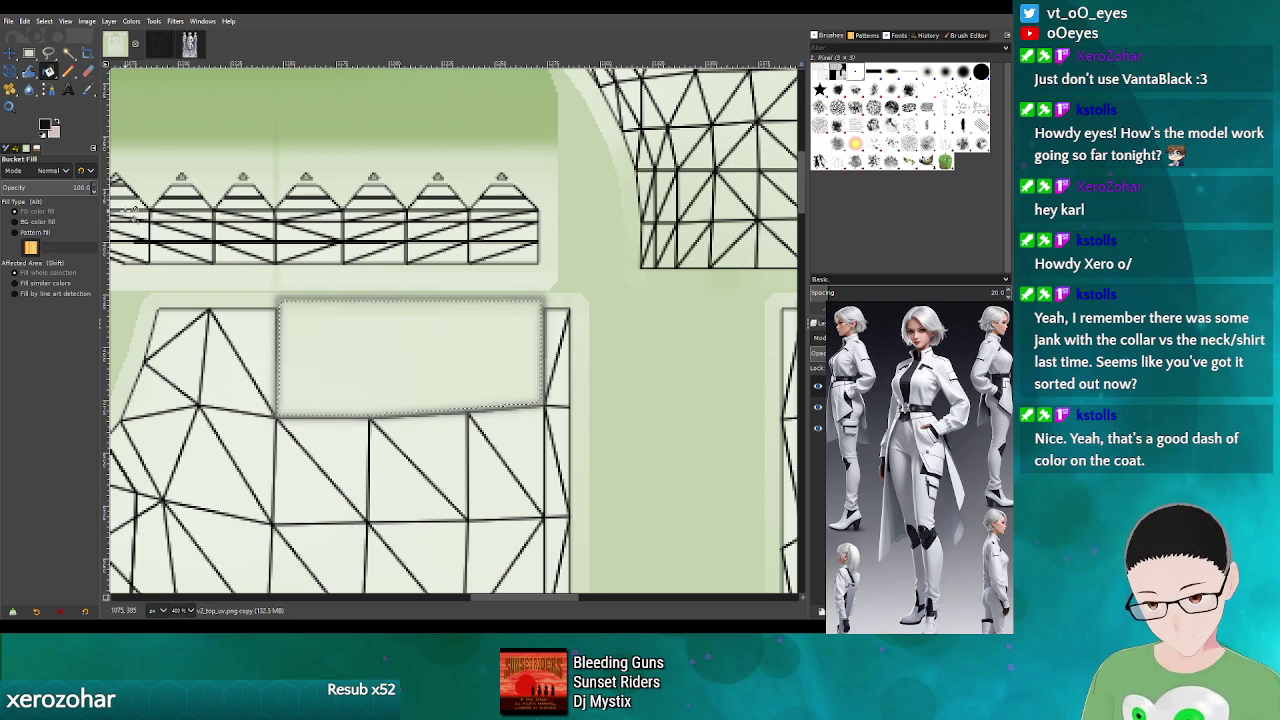
pyautogui.hotkey('ctrl', ',')
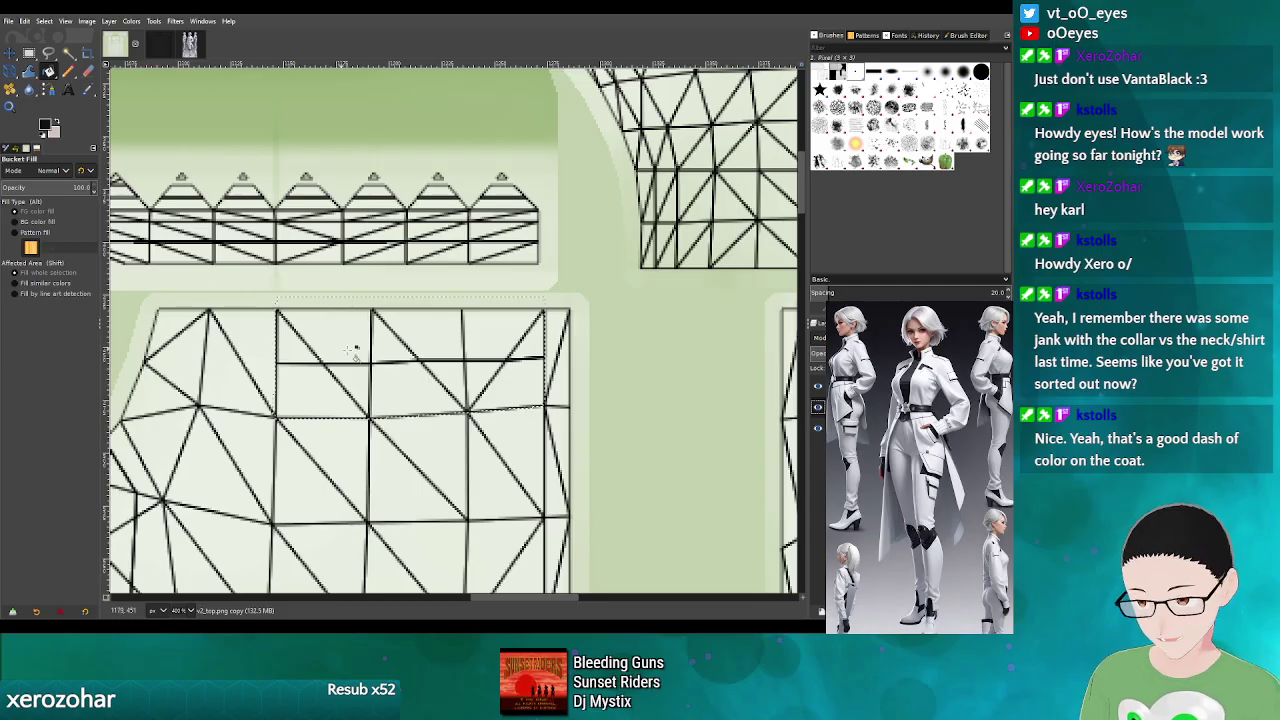
# - Fill the selected block with black on the v2_top.png copy layer, shrink the selection and clear the interior to leave an outline
pyautogui.click(444, 339)
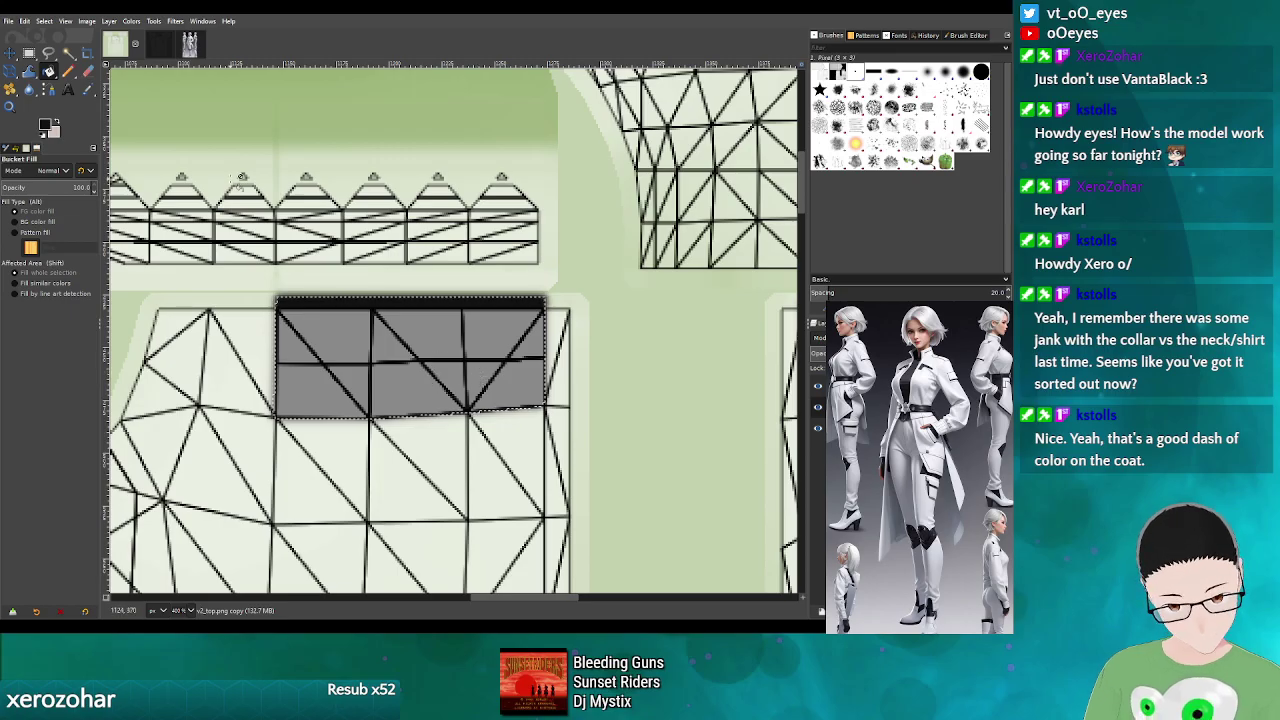
pyautogui.click(50, 22)
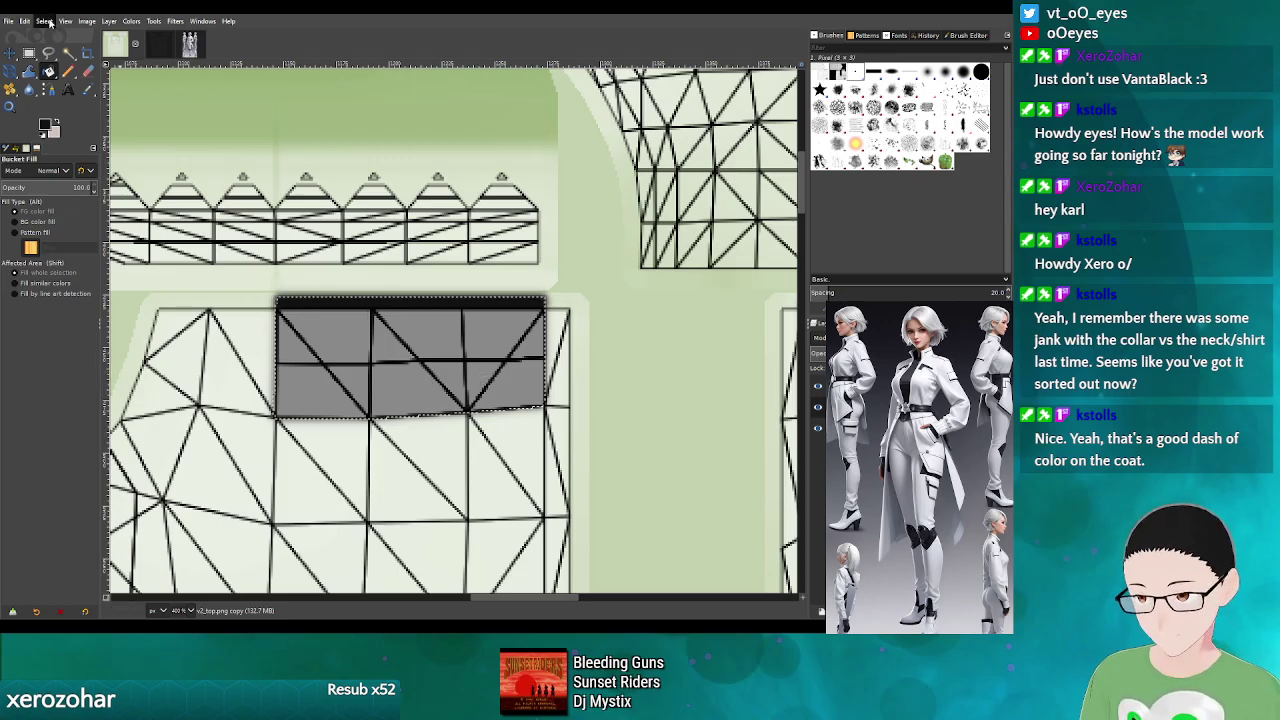
pyautogui.click(84, 162)
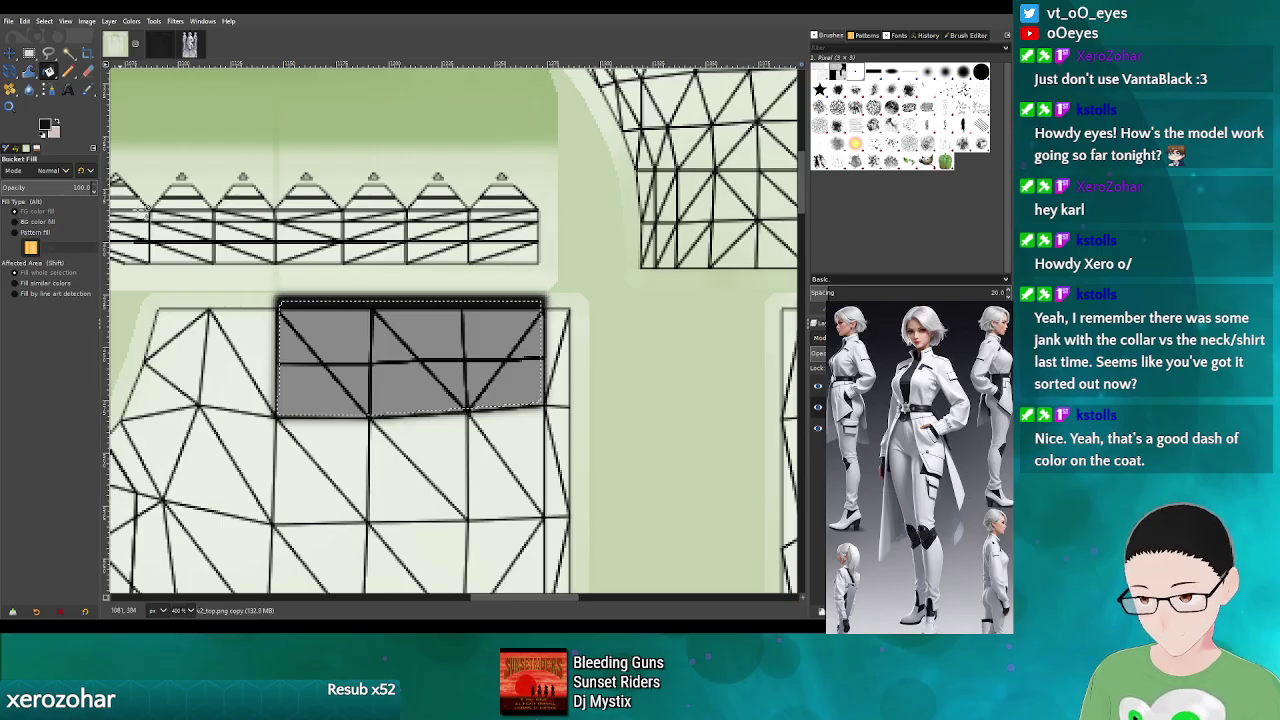
pyautogui.press('Delete')
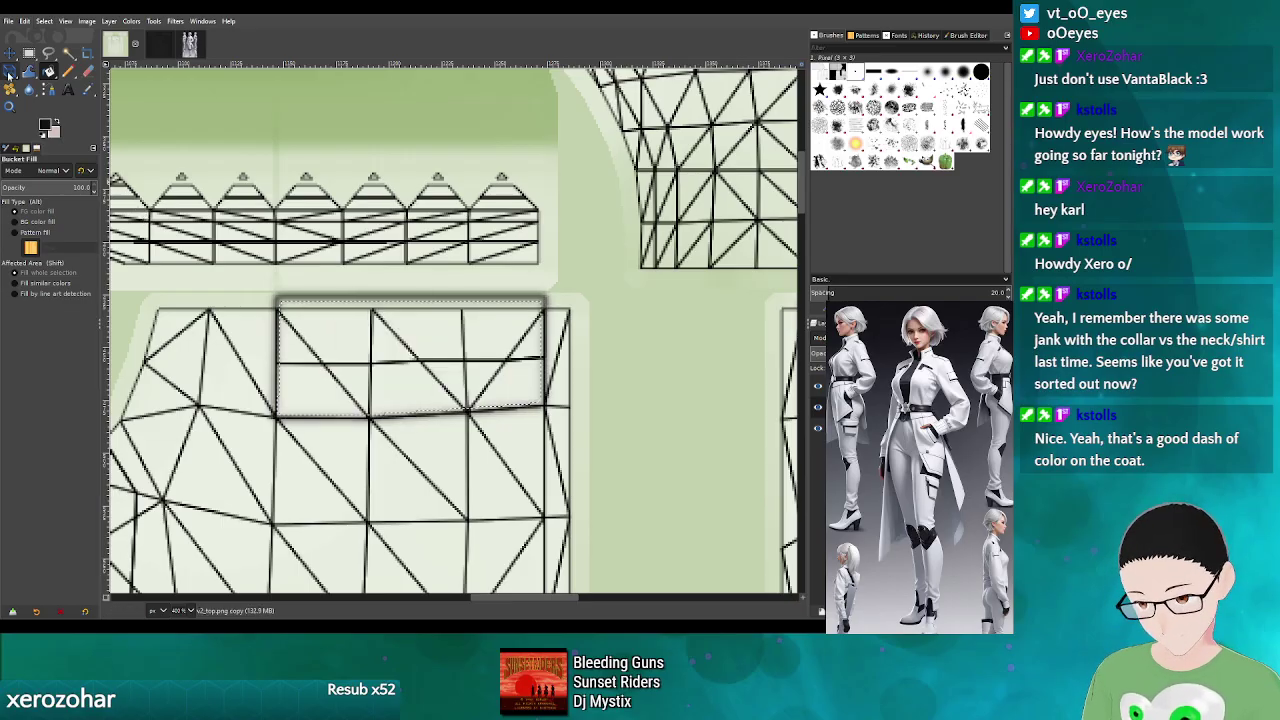
pyautogui.click(29, 53)
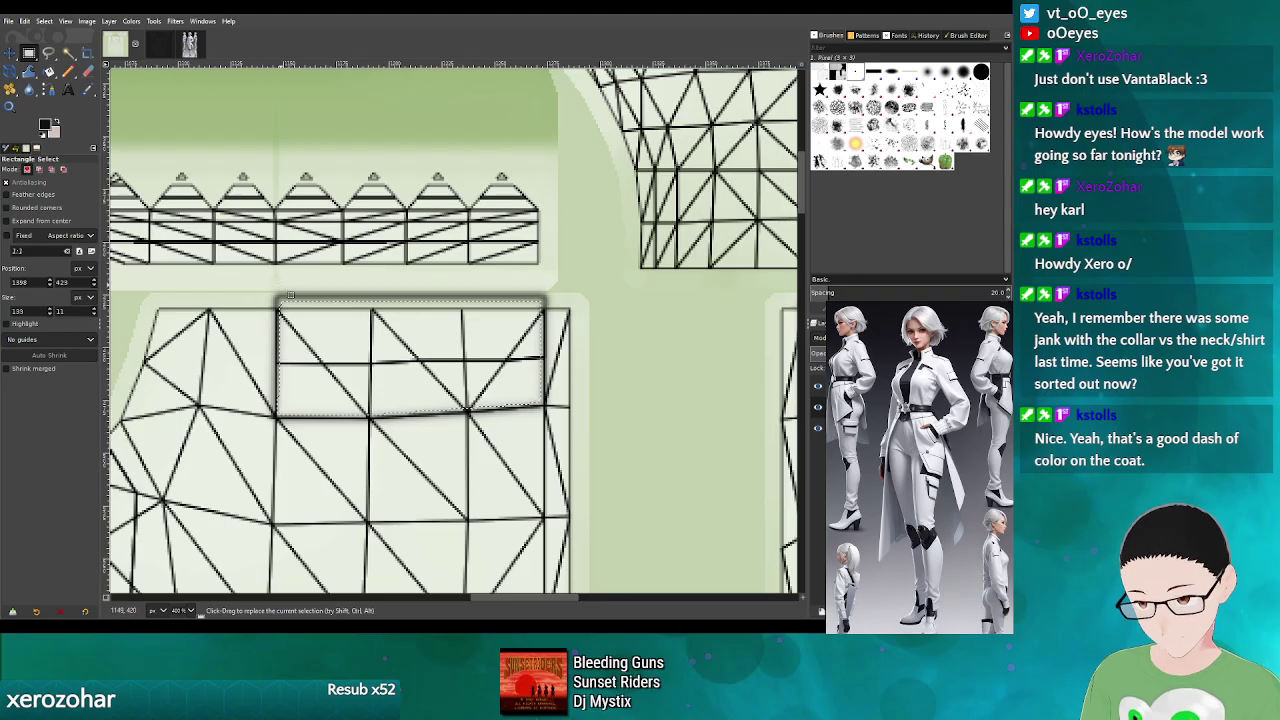
# - Clear the upper edge of the shoulder block's outline using a rectangular selection about 125 px wide, and export to v2_top.png
pyautogui.moveTo(284, 288); pyautogui.dragTo(551, 326)
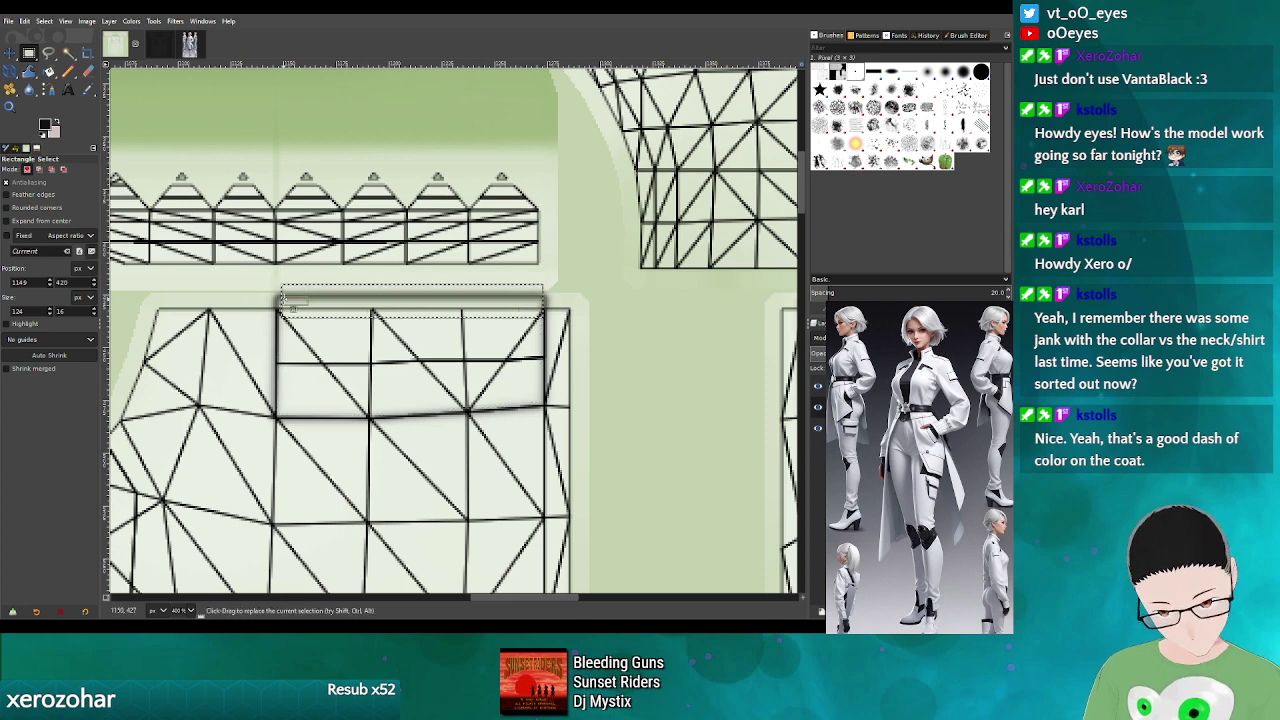
pyautogui.moveTo(285, 299); pyautogui.dragTo(284, 298)
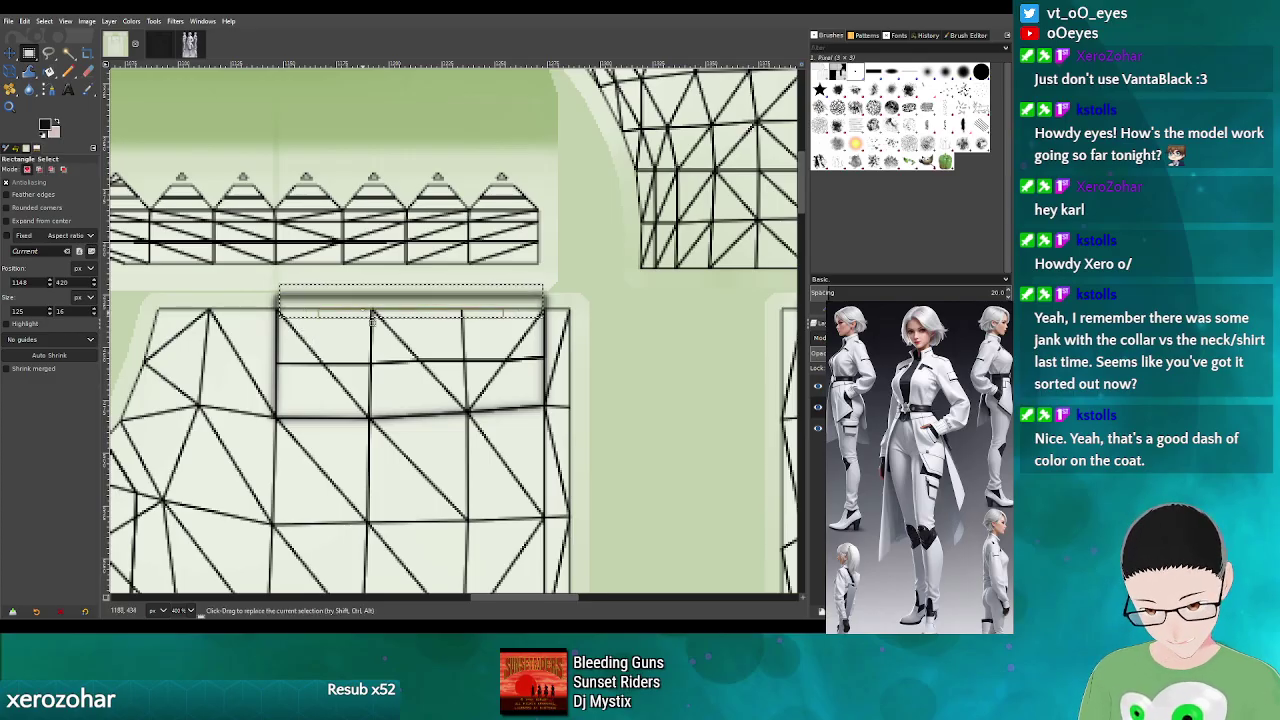
pyautogui.moveTo(372, 316); pyautogui.dragTo(397, 325)
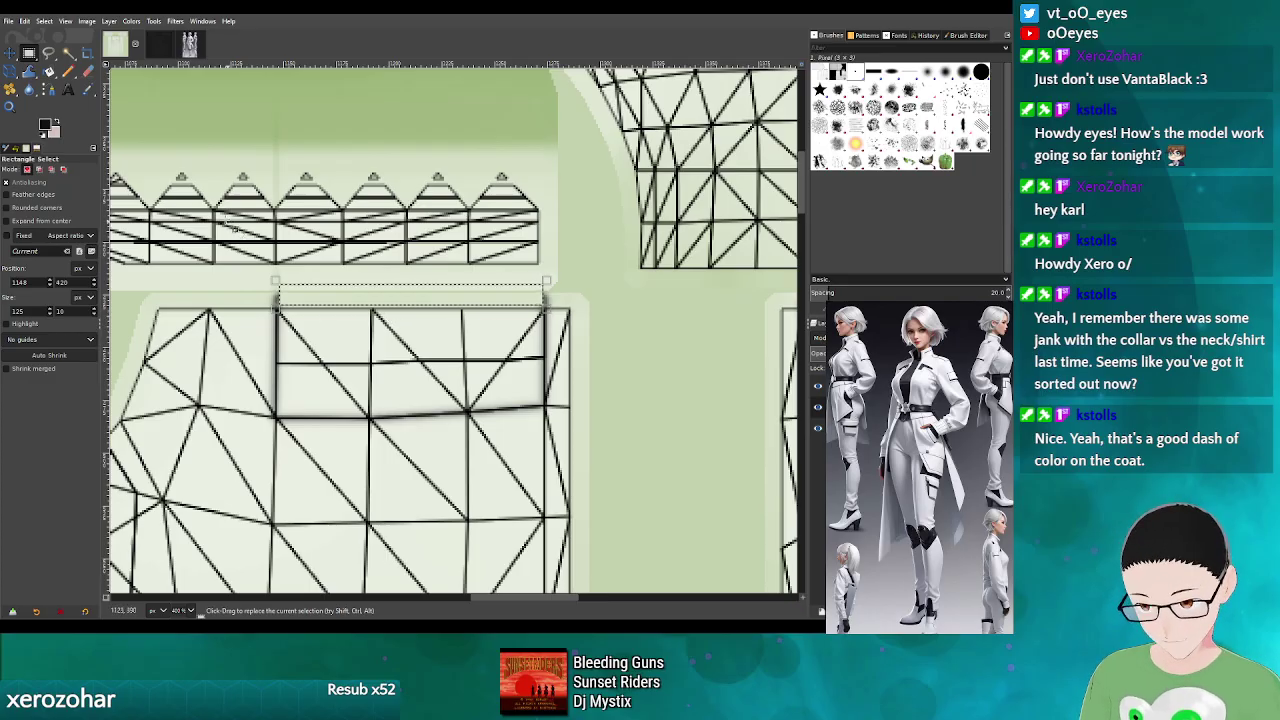
pyautogui.click(8, 22)
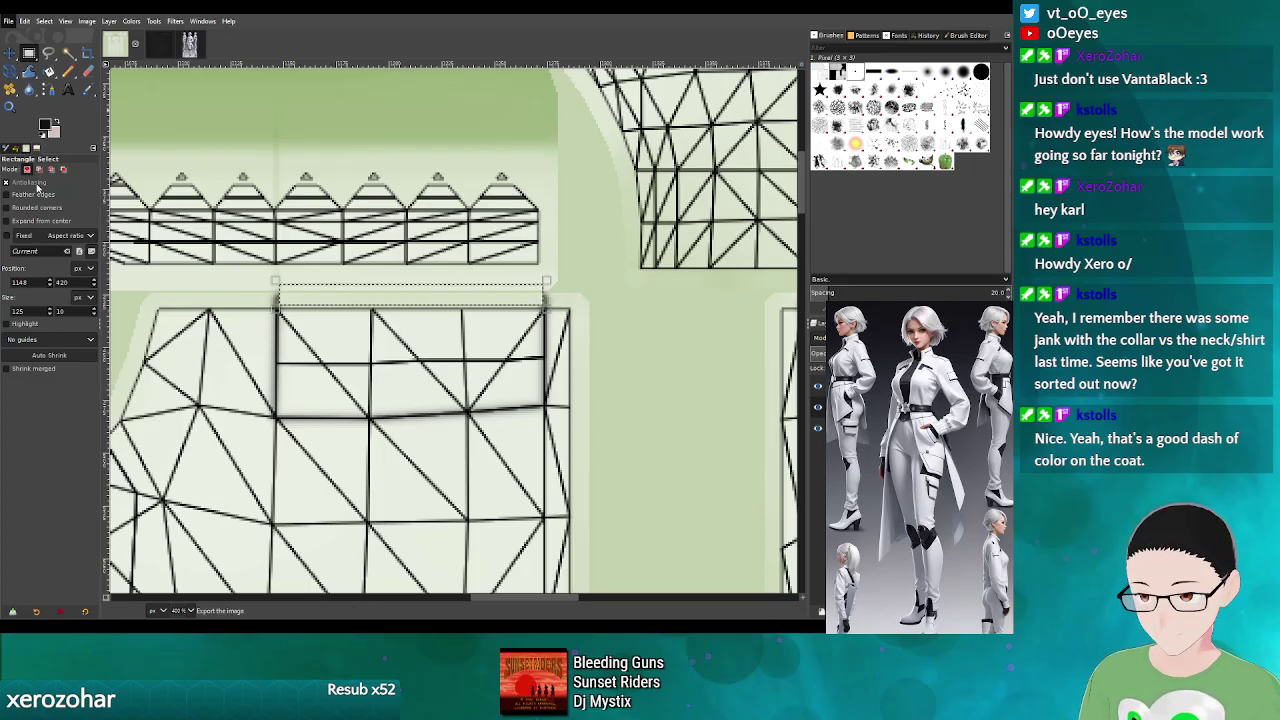
pyautogui.click(38, 186)
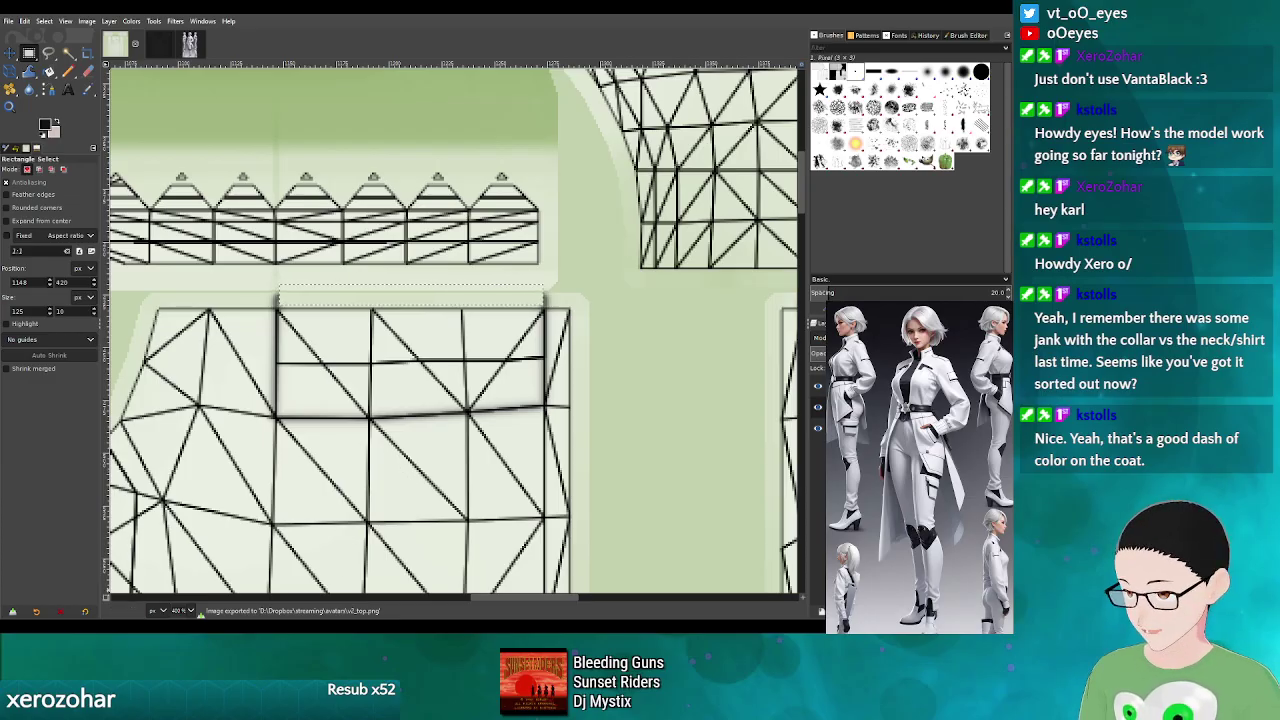
# - Check the shoulder patch's UV blocks in Blender, return to GIMP and clear the whole mismatched outline
pyautogui.hotkey('alt', 'Tab')
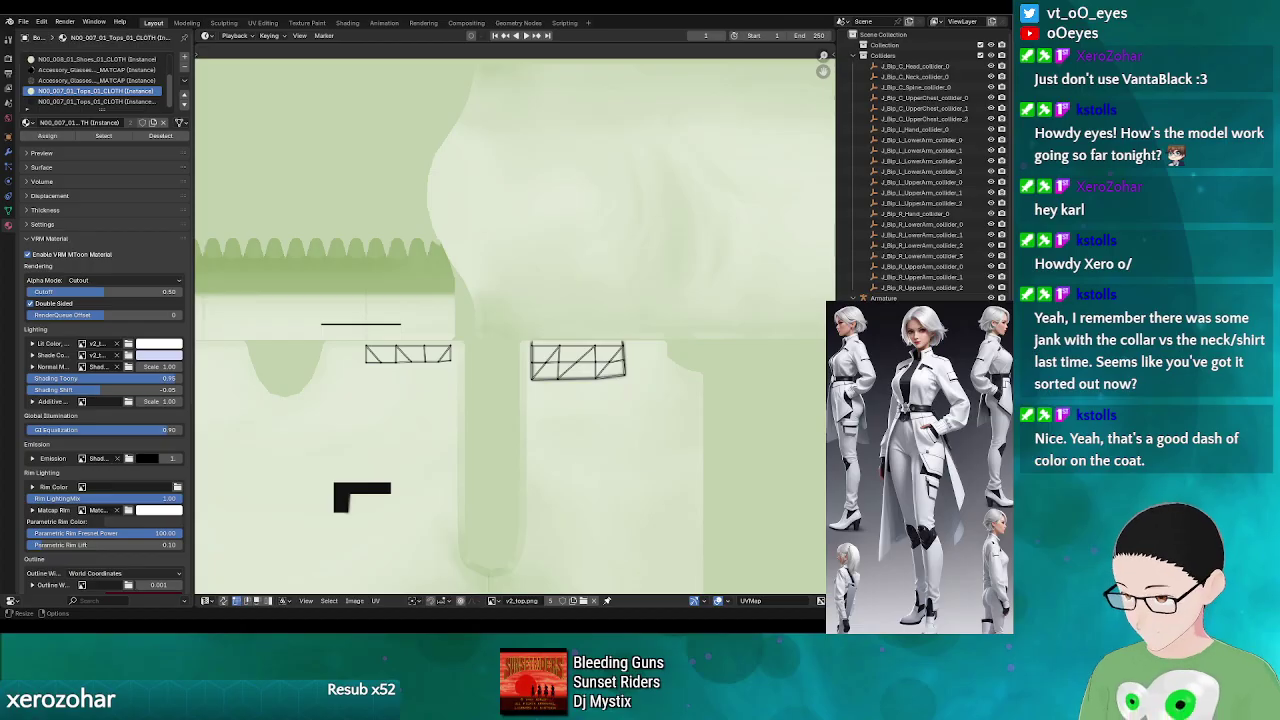
pyautogui.hotkey('alt', 'Tab')
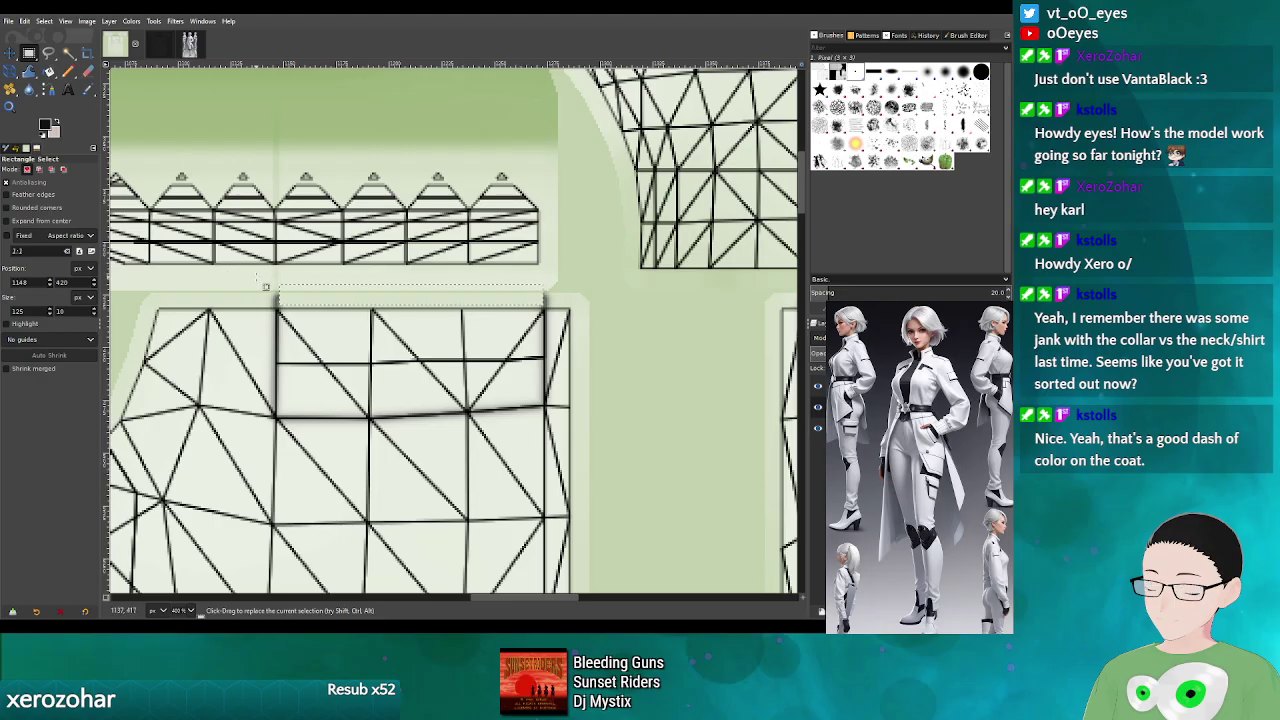
pyautogui.moveTo(256, 280); pyautogui.dragTo(575, 430)
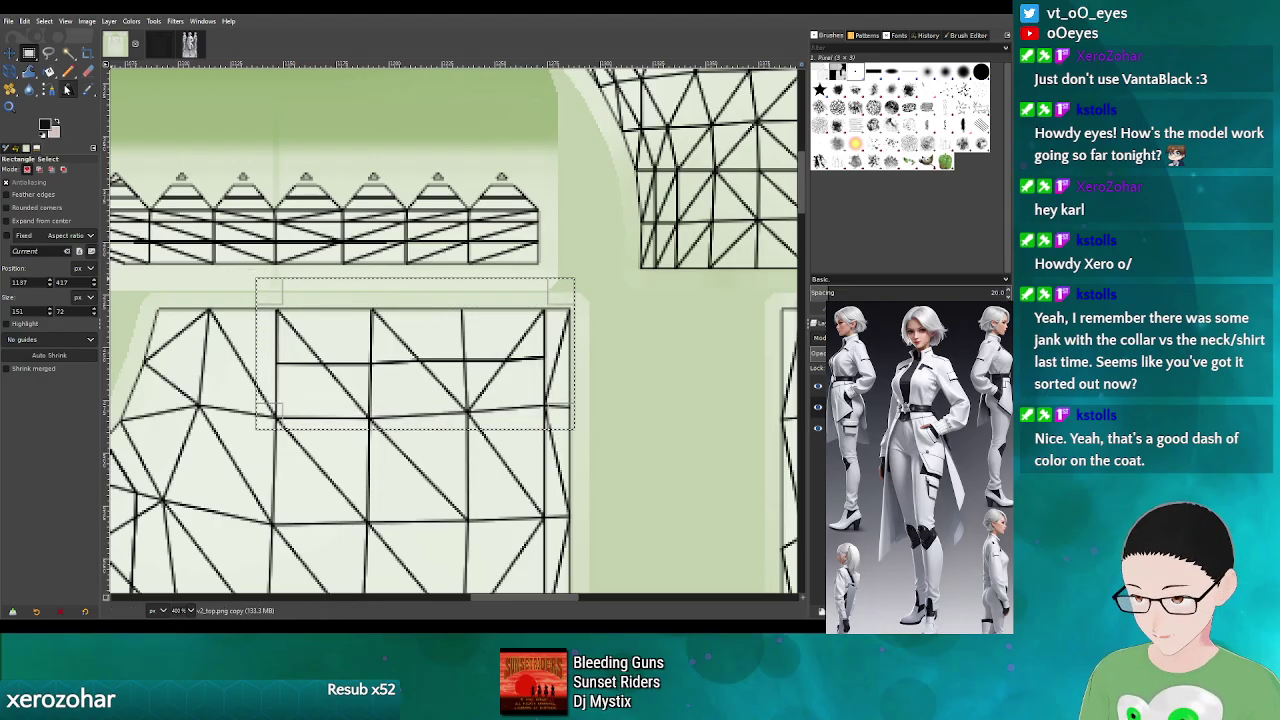
# - Free-select only the upper row of the shoulder block's UV faces, extending slightly past the island's upper edge
pyautogui.click(48, 53)
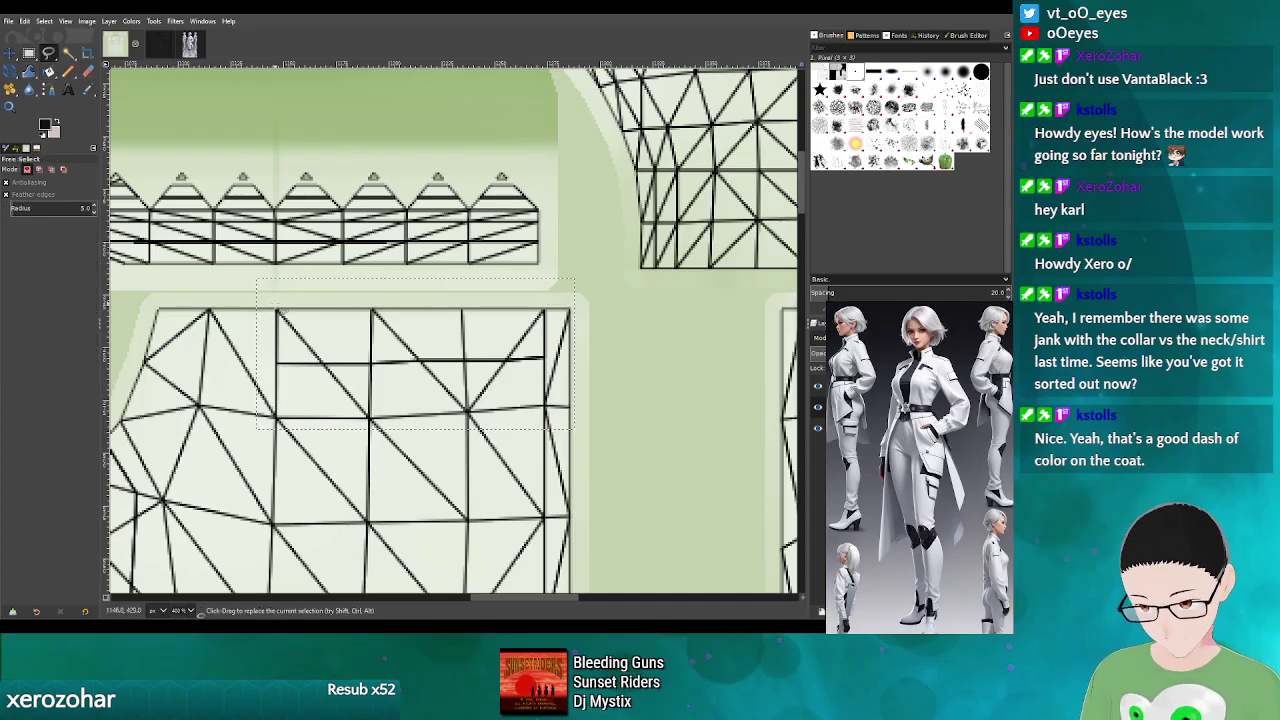
pyautogui.click(275, 364)
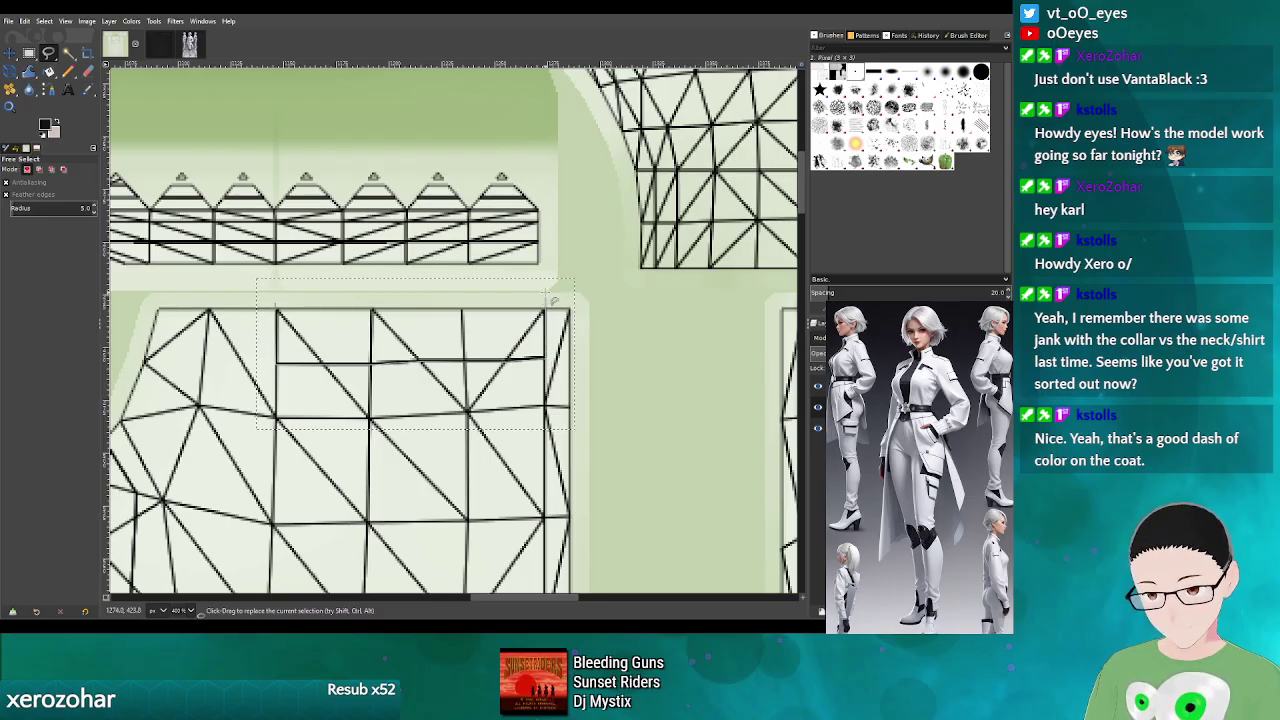
pyautogui.click(544, 292)
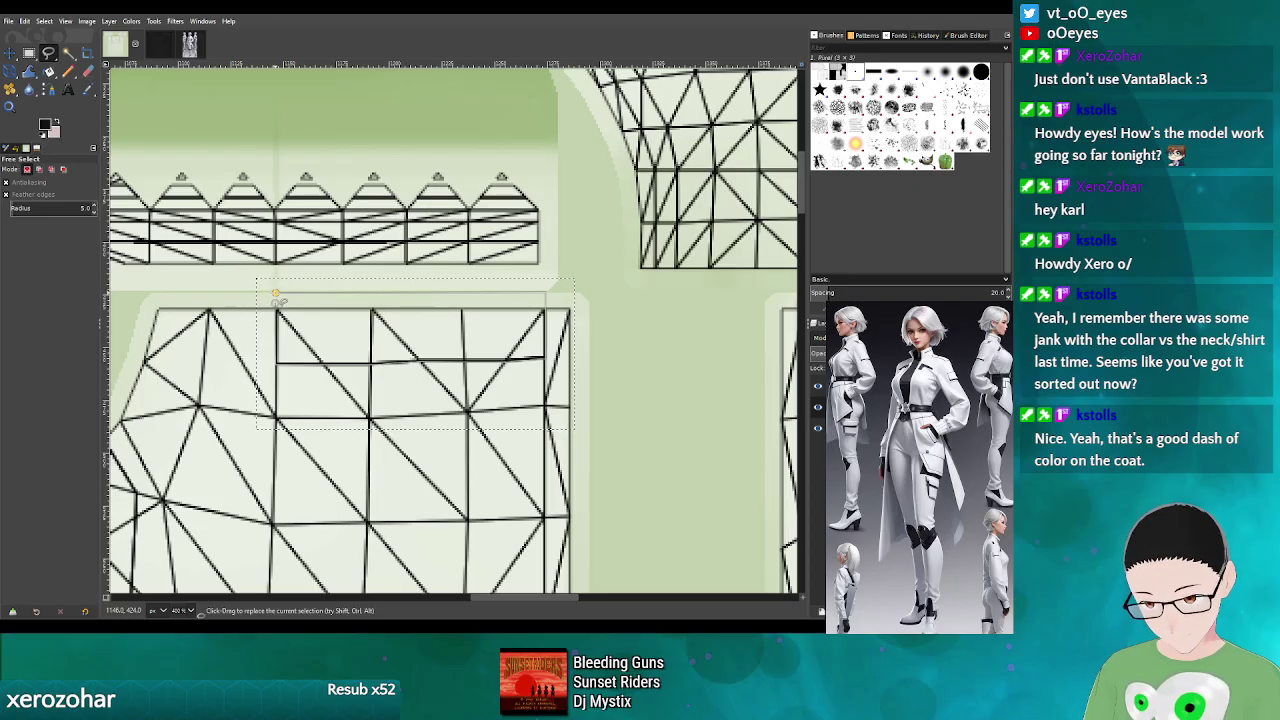
pyautogui.click(276, 292)
pyautogui.press('Return')
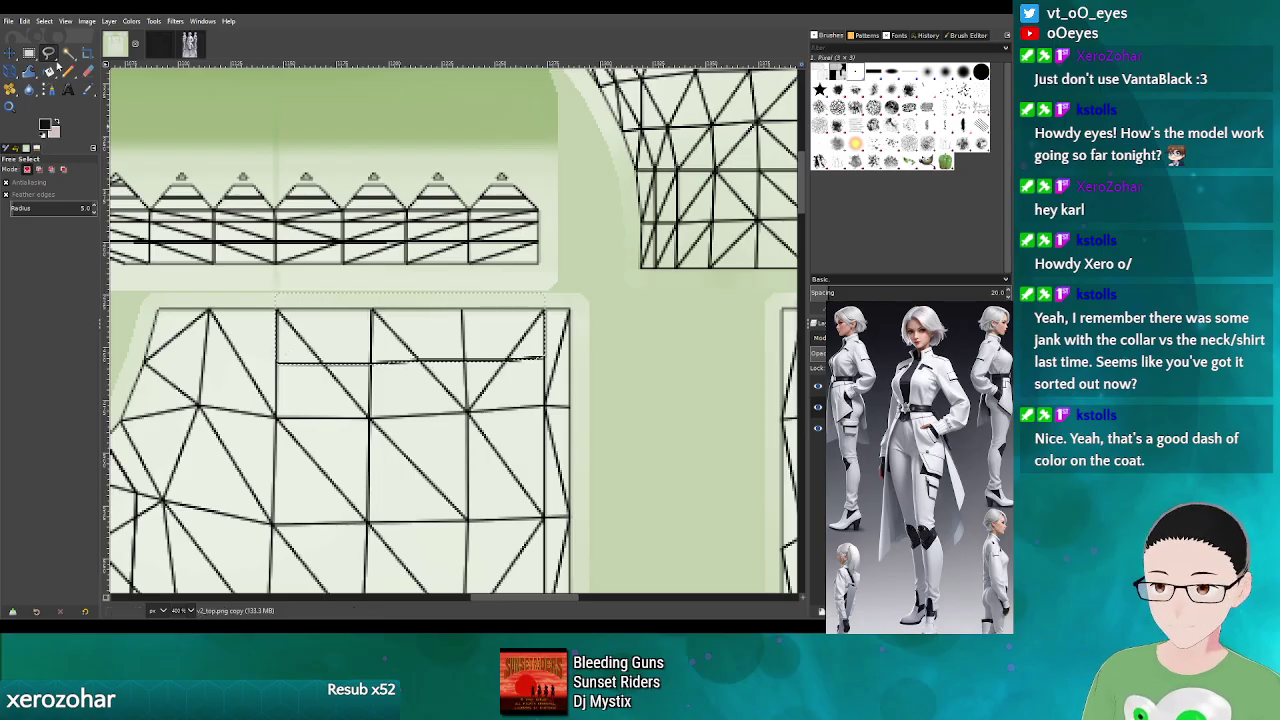
# - Fill the selected upper row with black, shrink the selection and clear its interior to leave an outline
pyautogui.hotkey('shift', 'b')
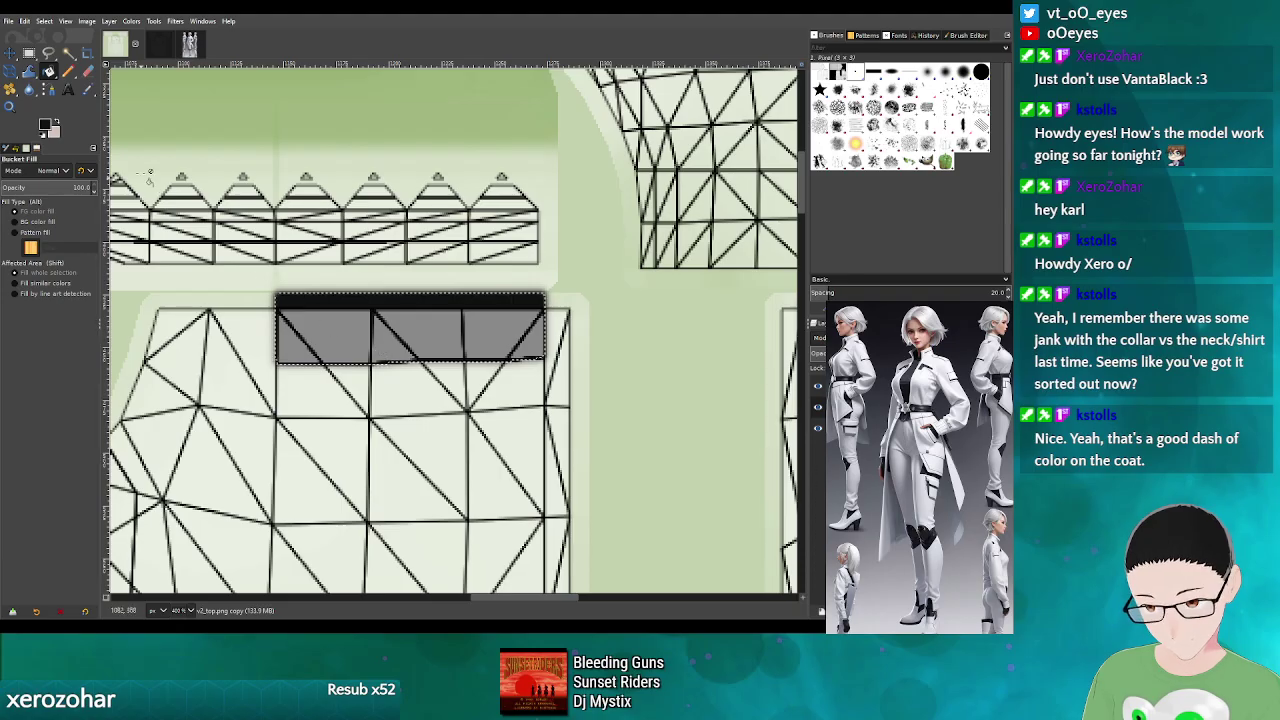
pyautogui.click(44, 20)
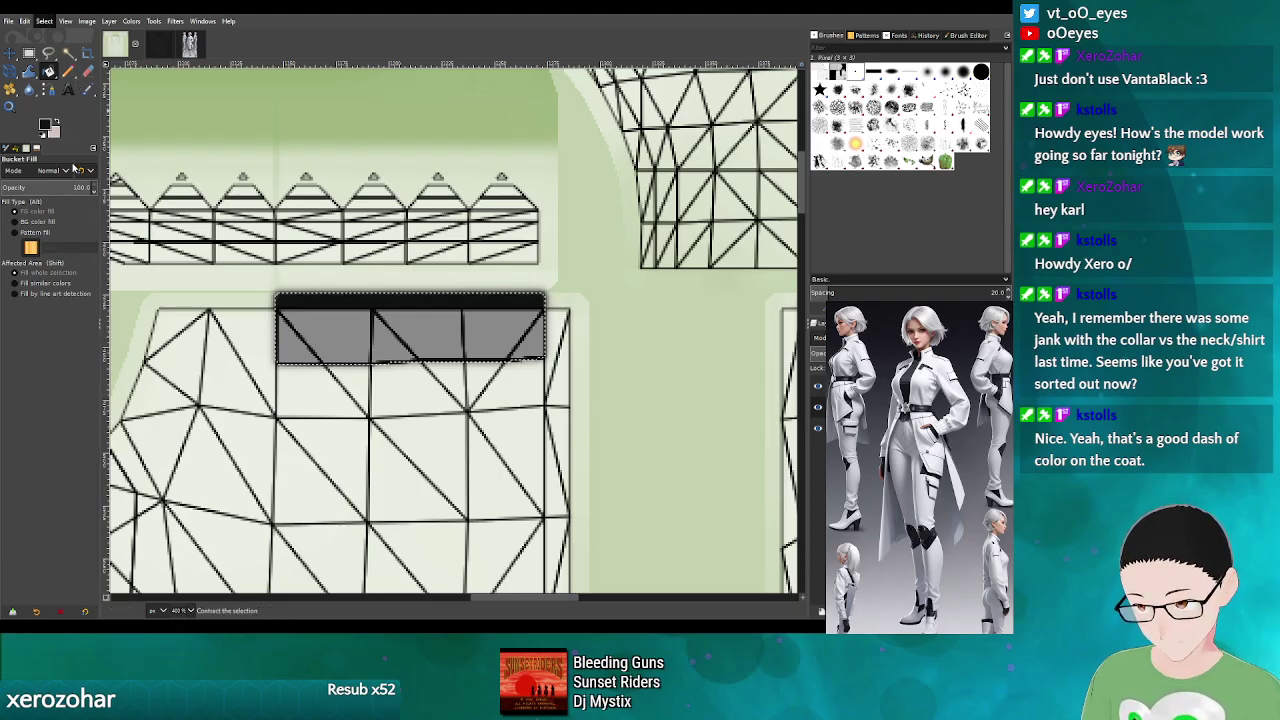
pyautogui.click(75, 164)
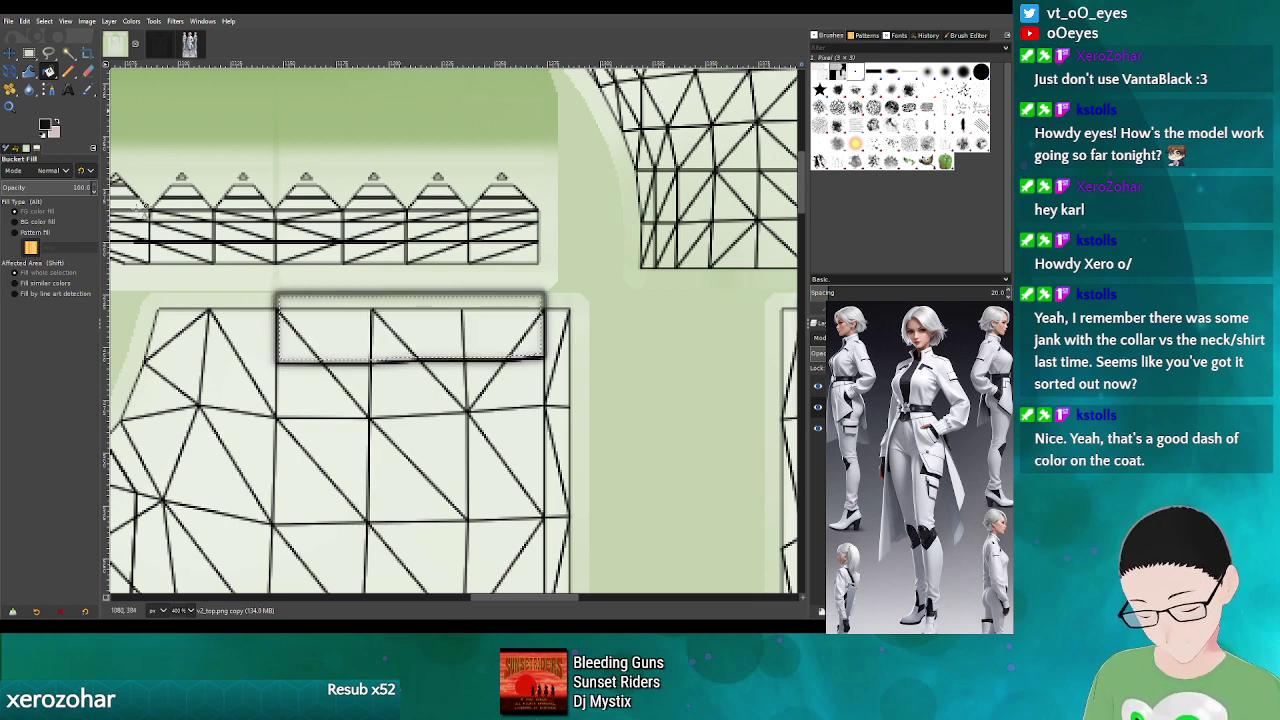
# - Clear the upper edge of the new outline using a rectangular selection about 124 by 6 px
pyautogui.click(29, 53)
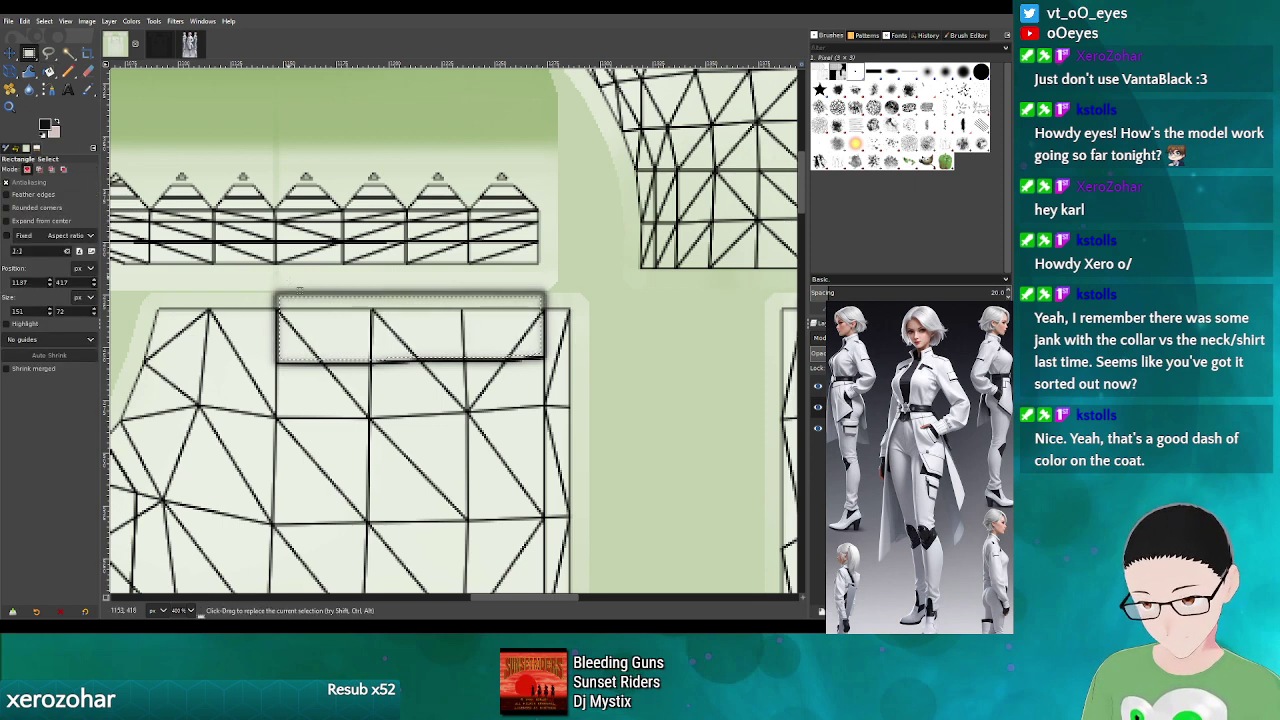
pyautogui.moveTo(284, 306); pyautogui.dragTo(545, 289)
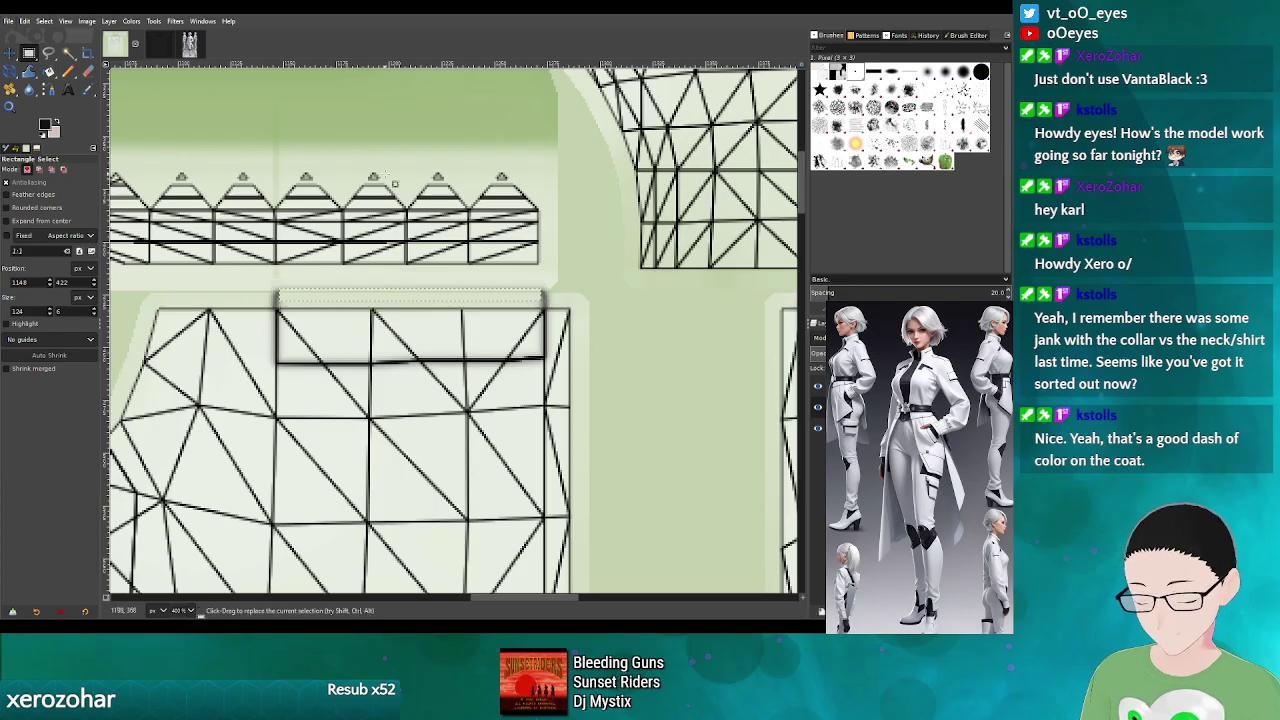
# - Hide the UV wireframe layer and export the texture without it to v2_top.png
pyautogui.hotkey('ctrl', 'e')
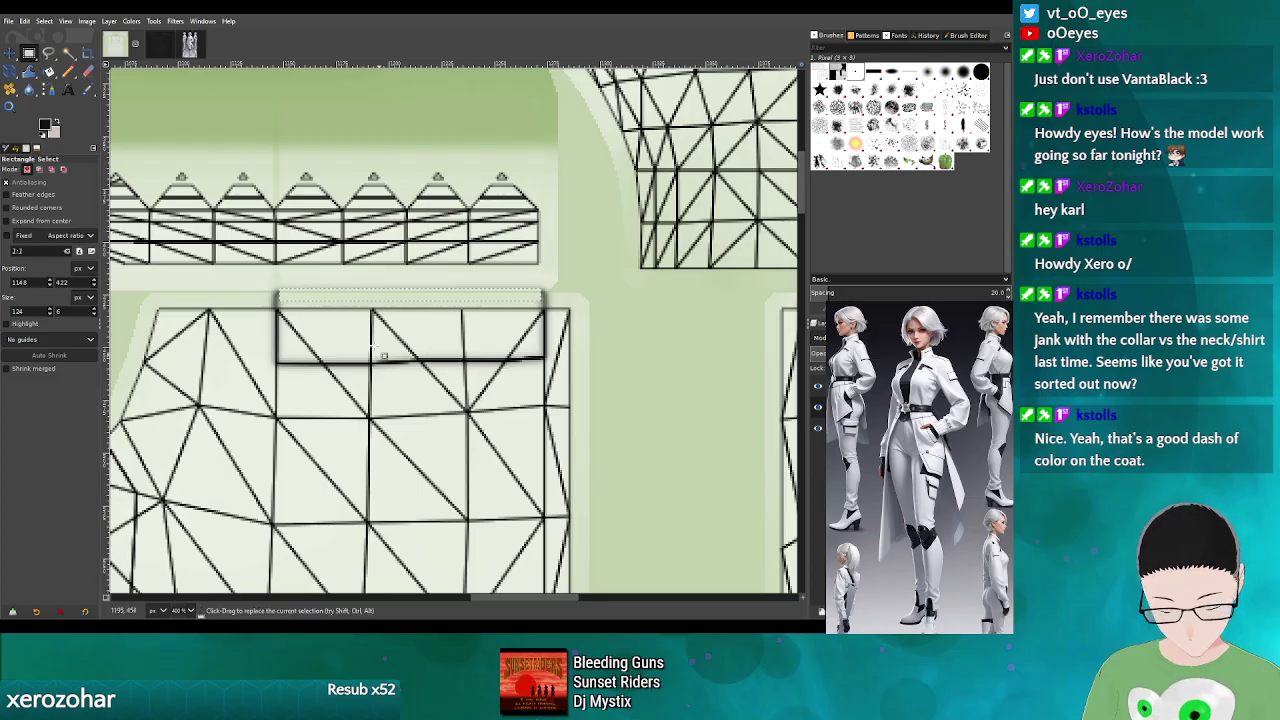
pyautogui.click(817, 386)
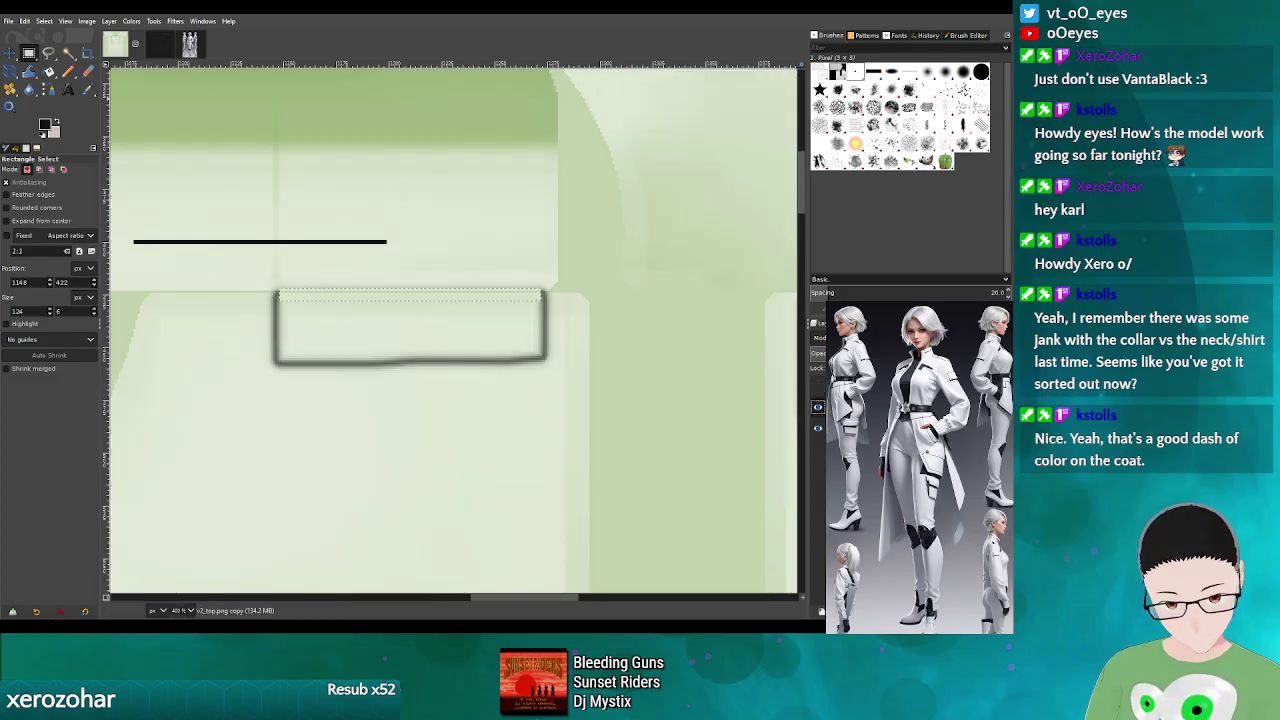
pyautogui.click(9, 21)
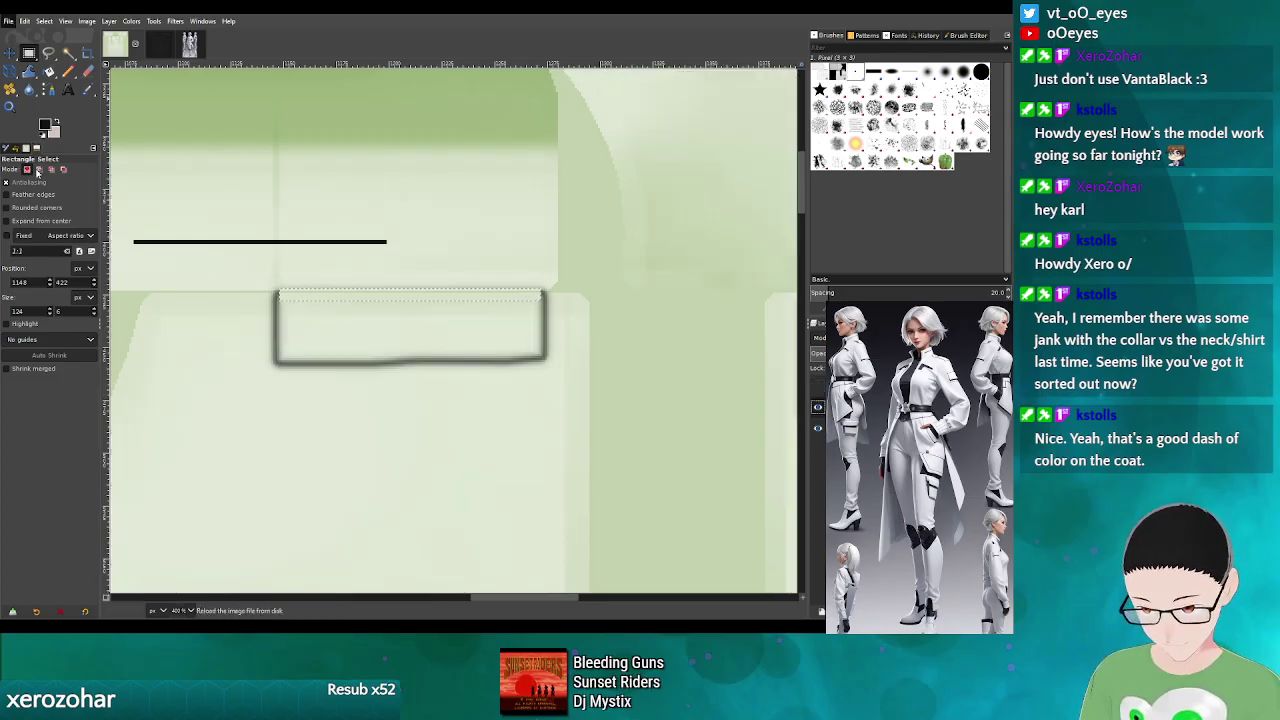
pyautogui.click(35, 204)
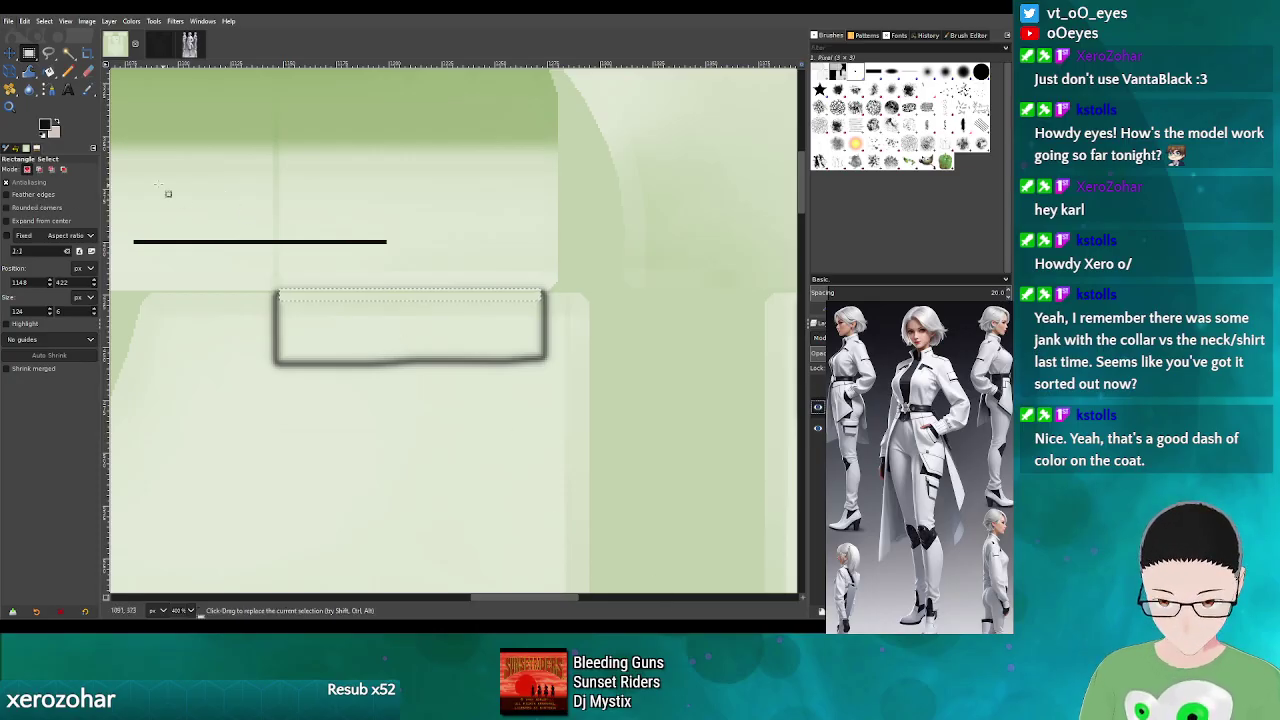
pyautogui.click(9, 21)
pyautogui.click(58, 181)
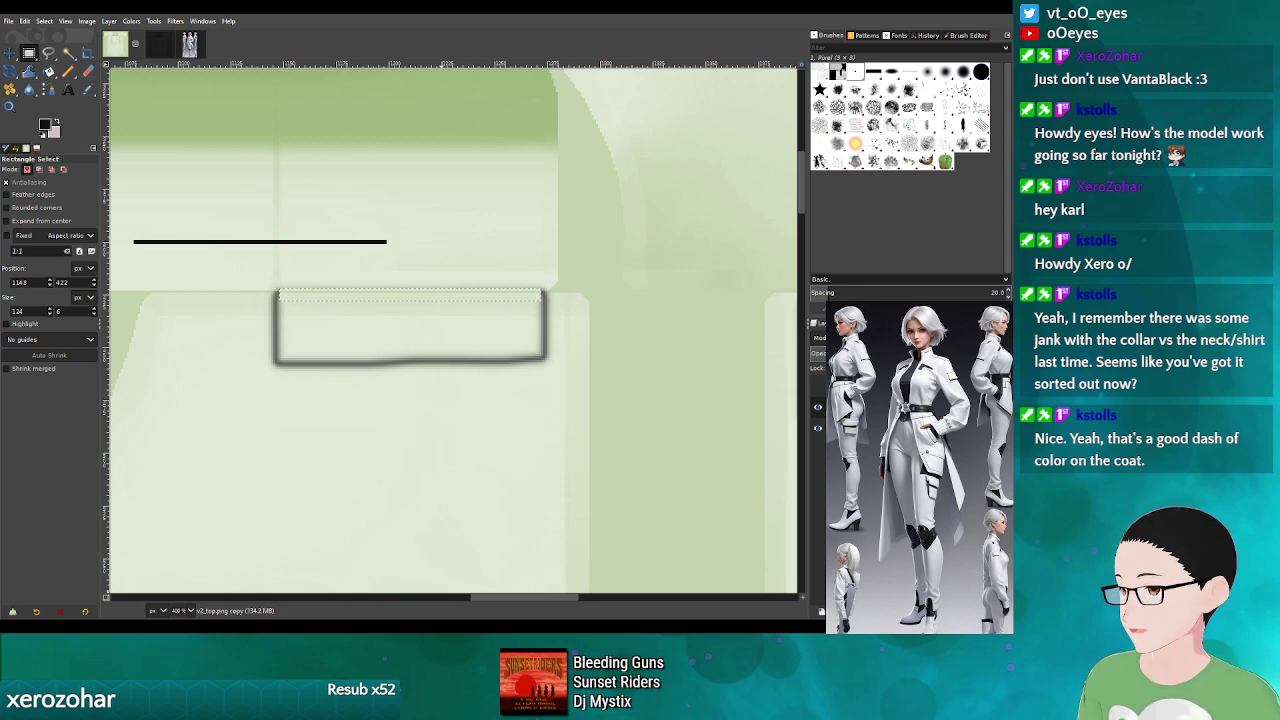
# - Switch to Blender and reload v2_top.png from disk in the Image Editor
pyautogui.hotkey('alt', 'Tab')
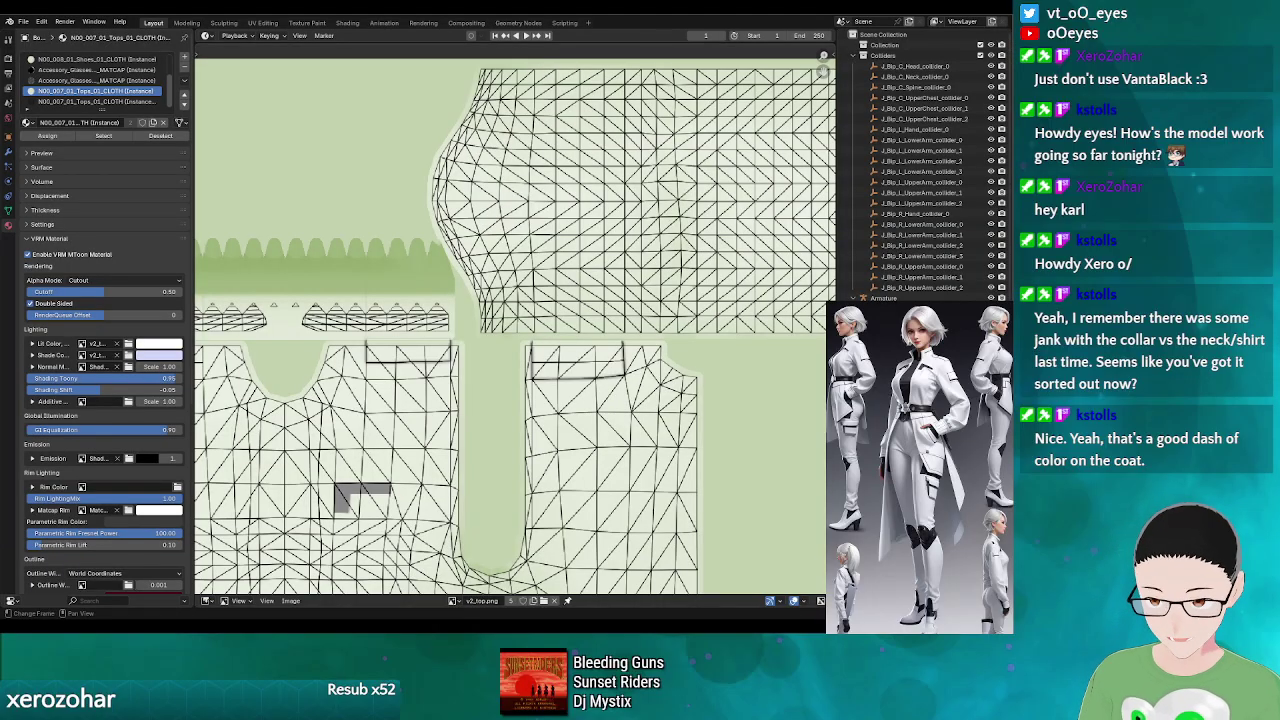
pyautogui.click(291, 601)
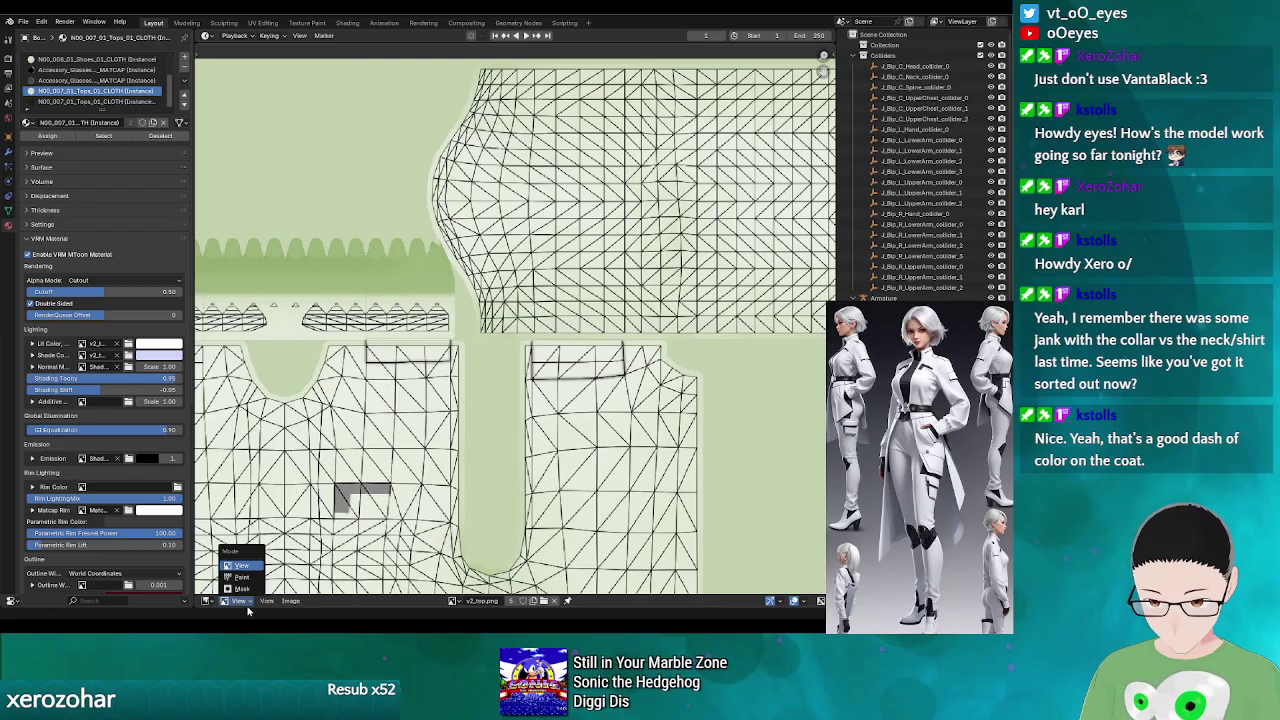
pyautogui.click(212, 601)
pyautogui.click(212, 601)
pyautogui.click(212, 601)
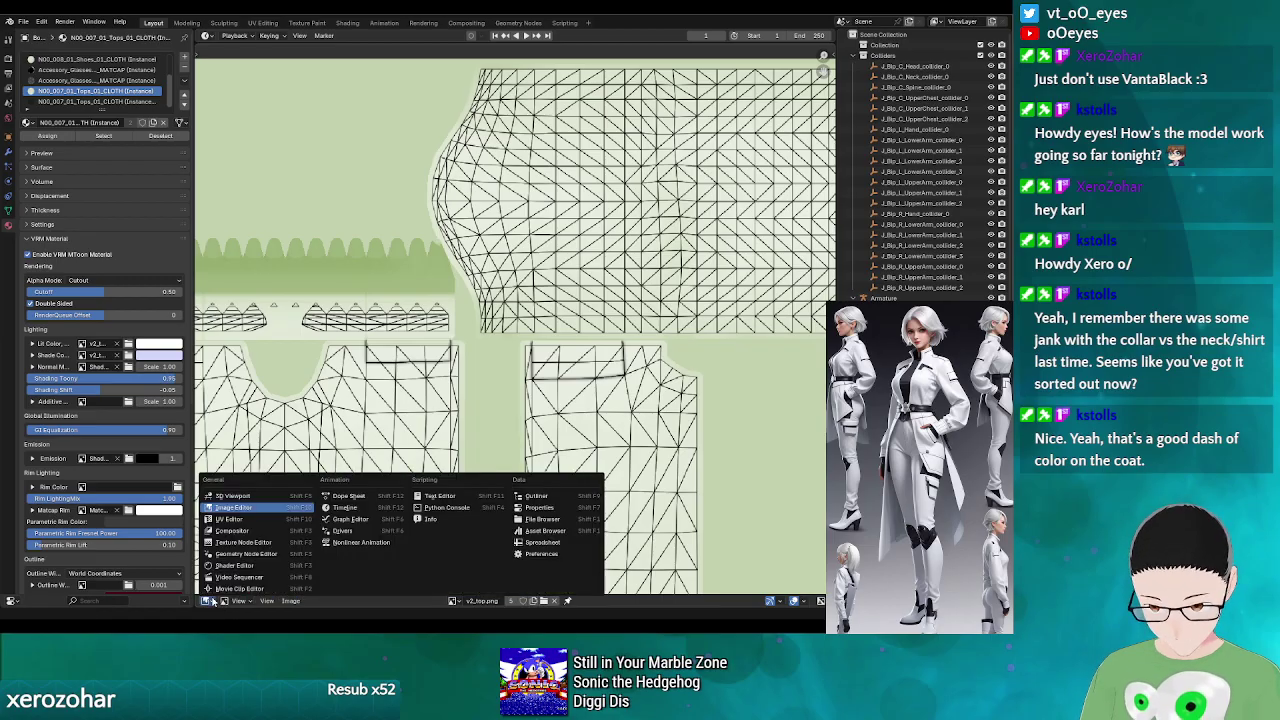
pyautogui.click(212, 601)
pyautogui.click(289, 601)
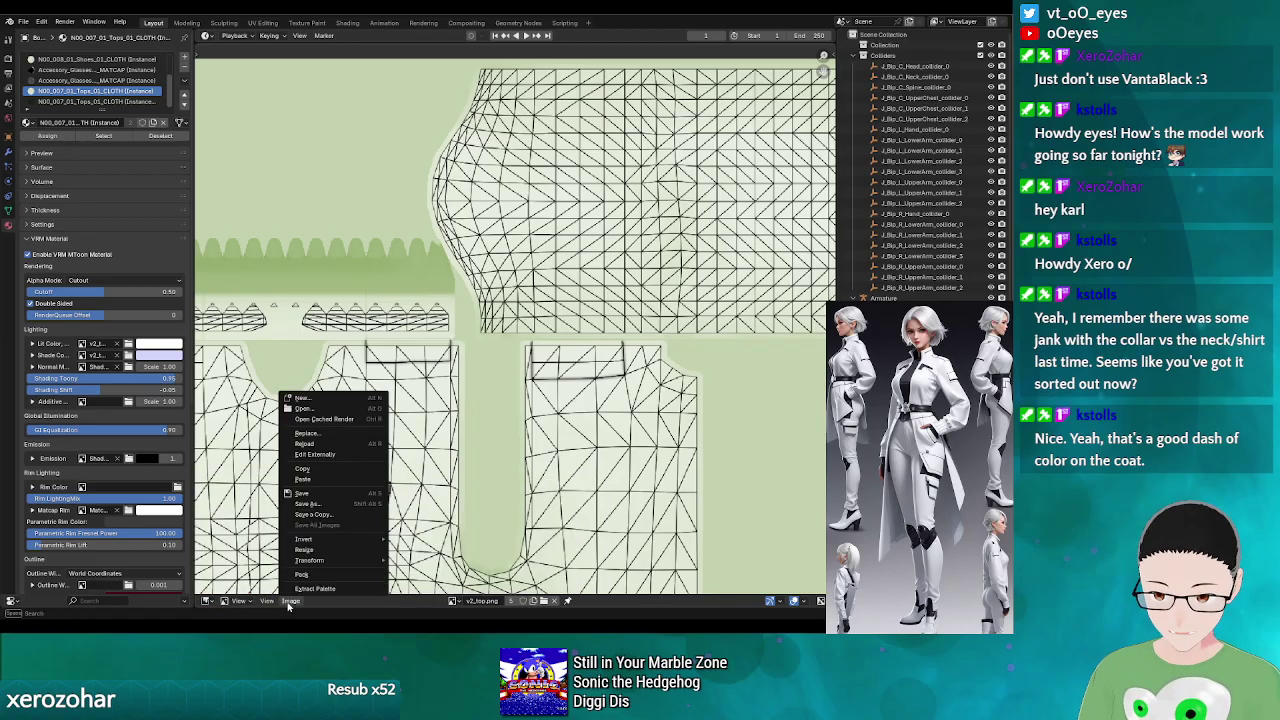
pyautogui.click(343, 442)
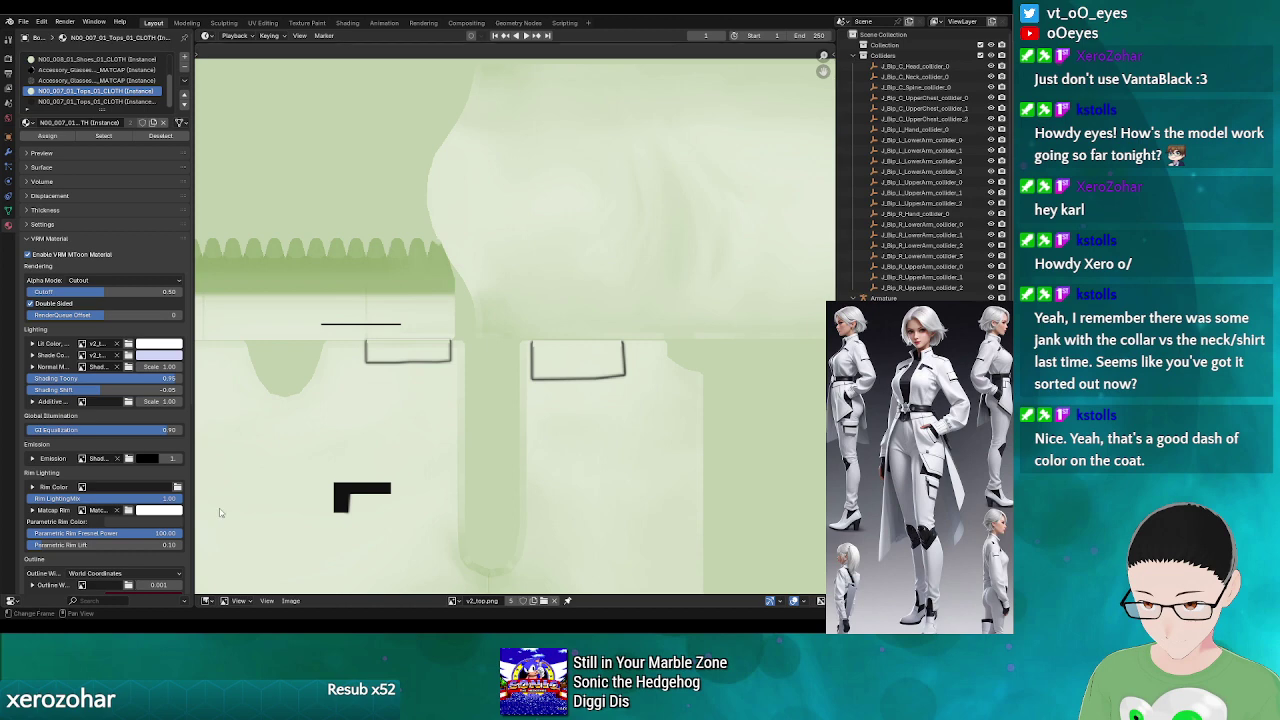
# - Show the 3D Viewport, examine the revised shoulder outline up close in Object Mode, and return to Edit Mode
pyautogui.click(207, 601)
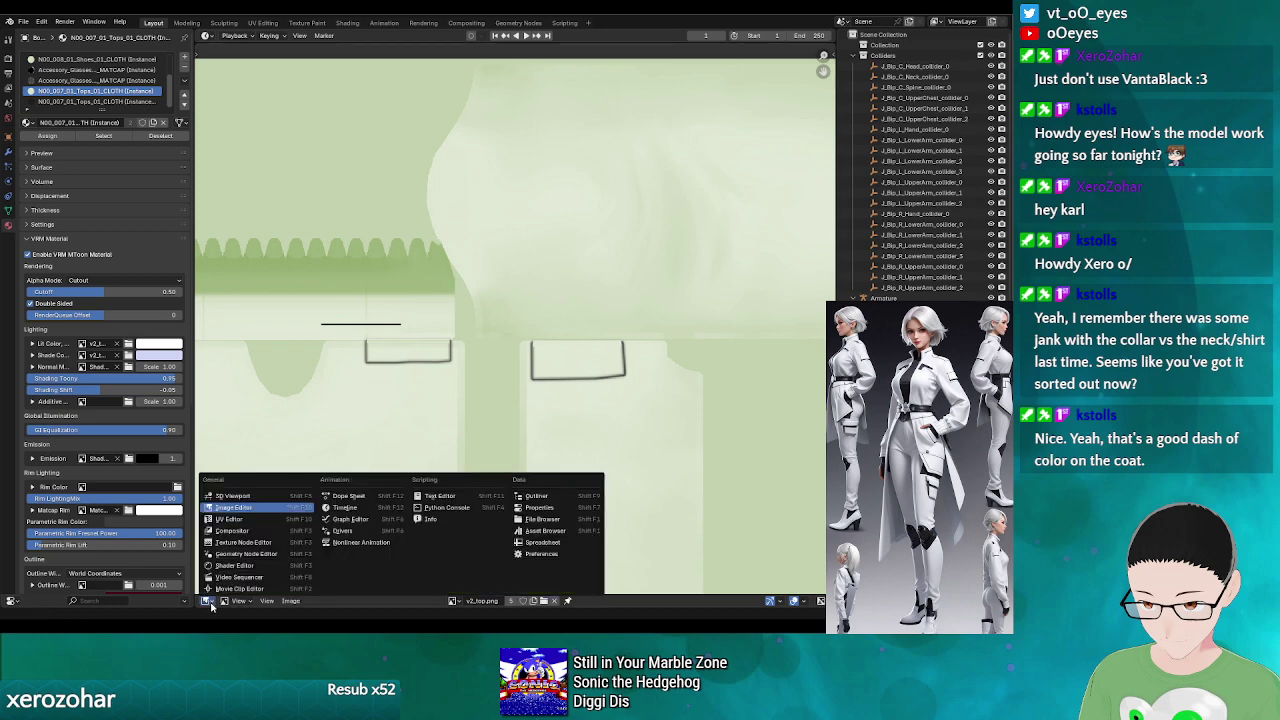
pyautogui.click(238, 496)
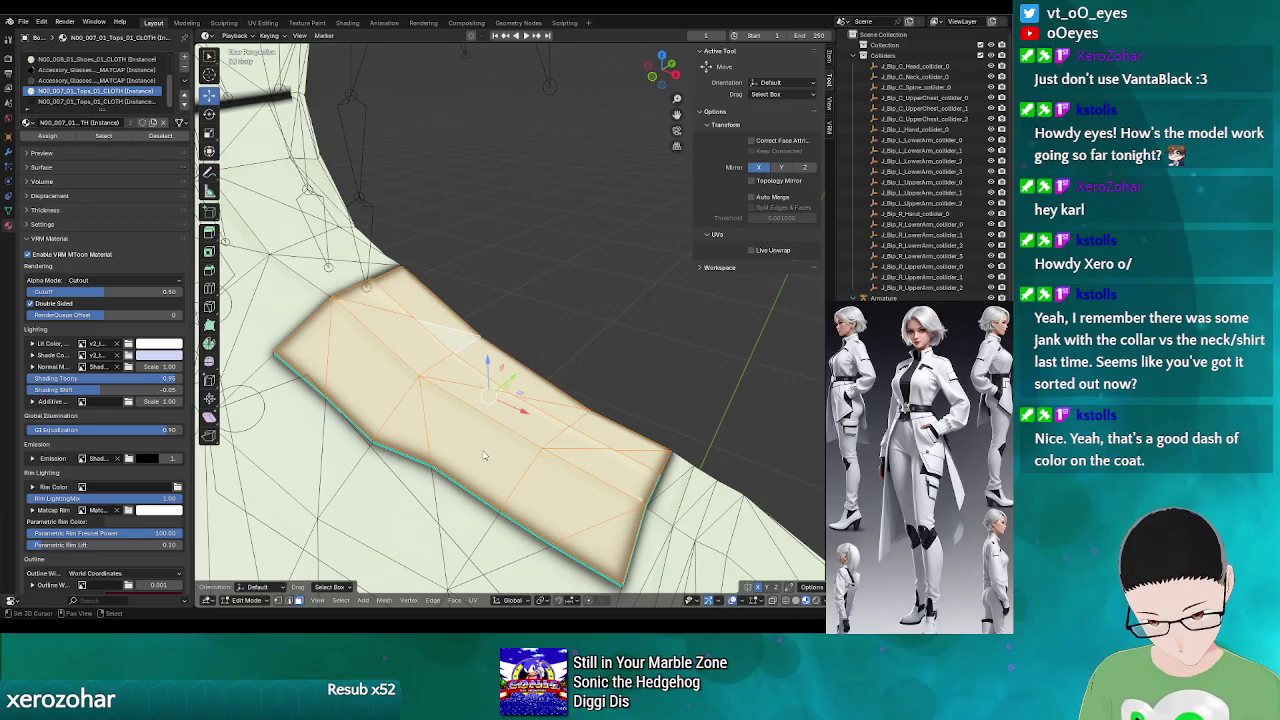
pyautogui.press('Tab')
pyautogui.scroll(-3, 480, 461)
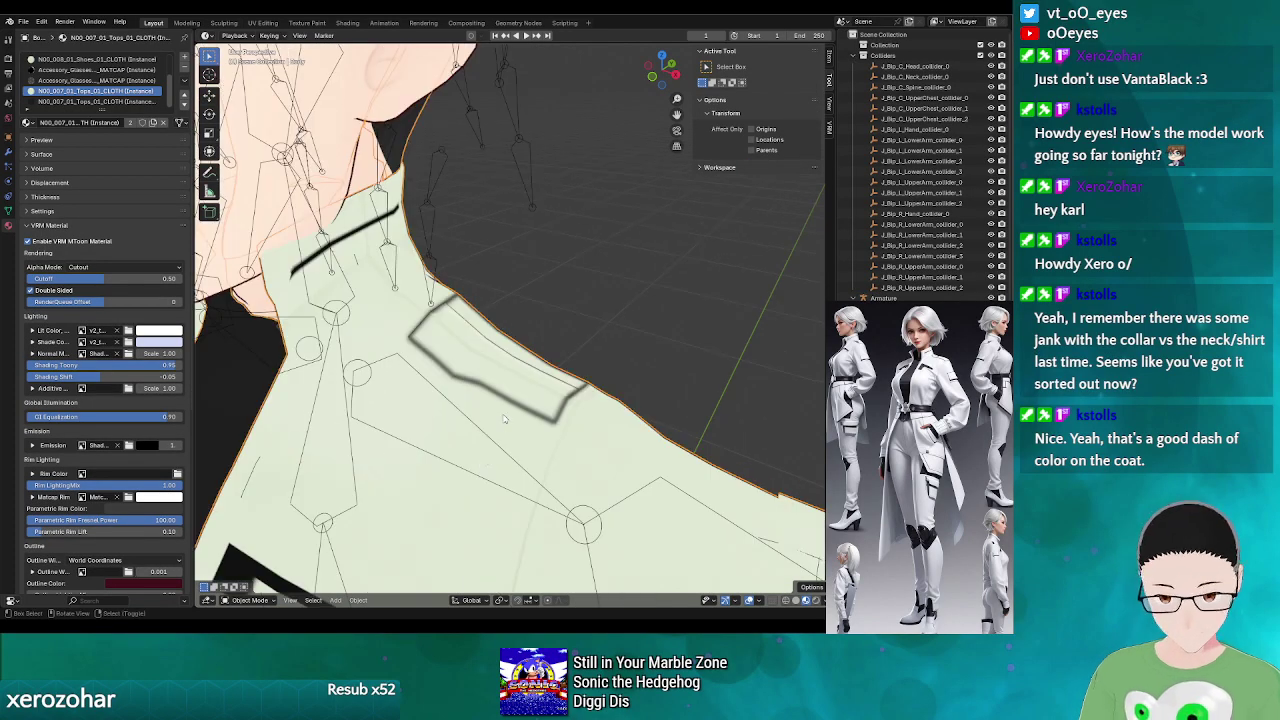
pyautogui.hscroll(6, 480, 429)
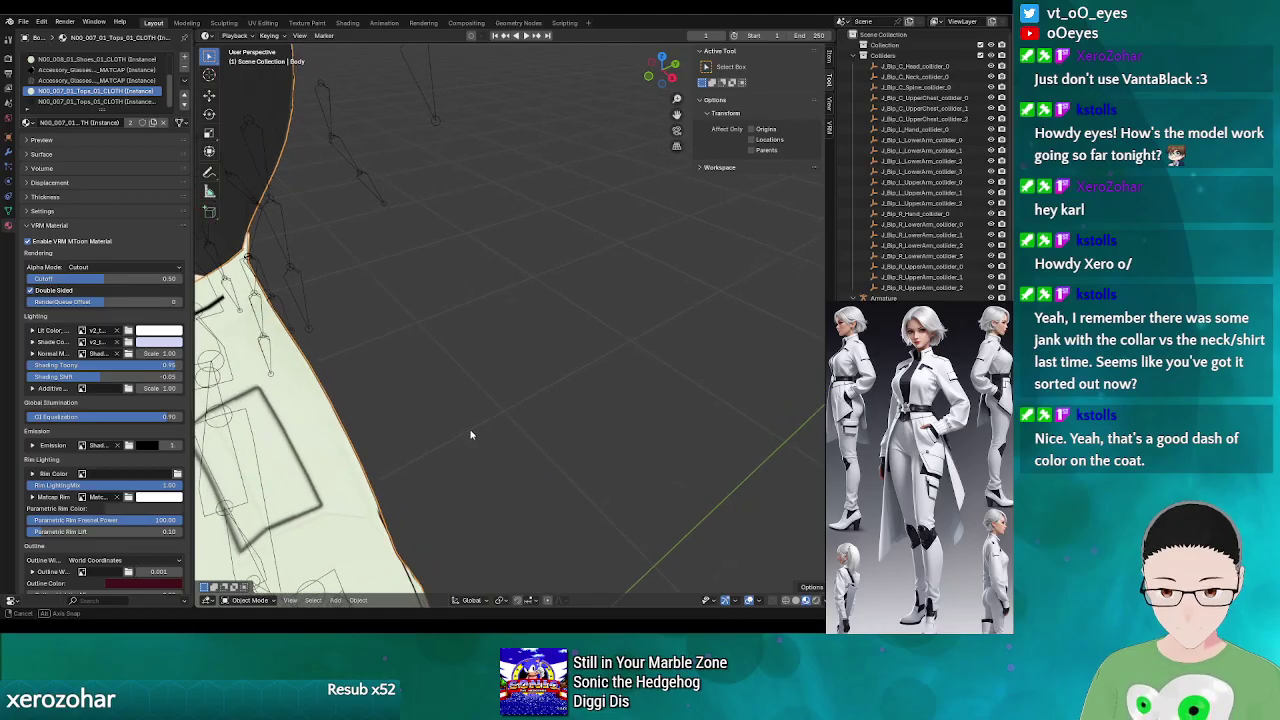
pyautogui.scroll(-5, 443, 449)
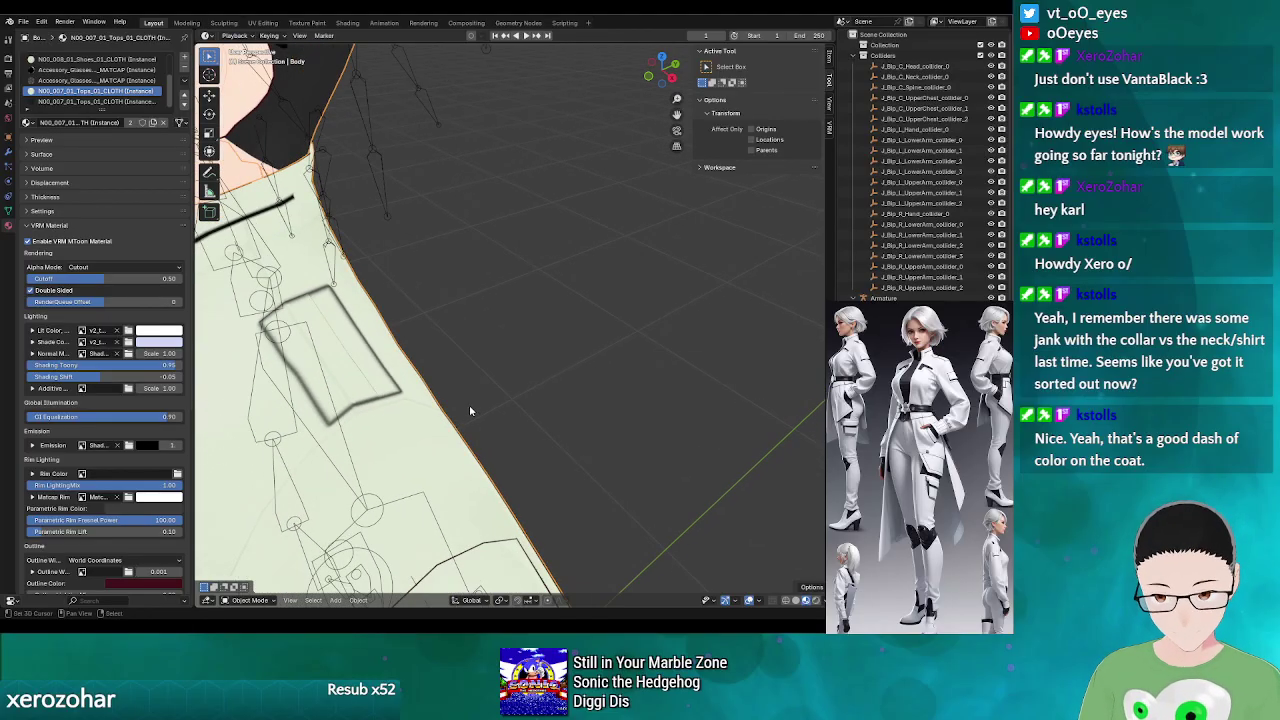
pyautogui.scroll(-2, 381, 421)
pyautogui.scroll(4, 370, 422)
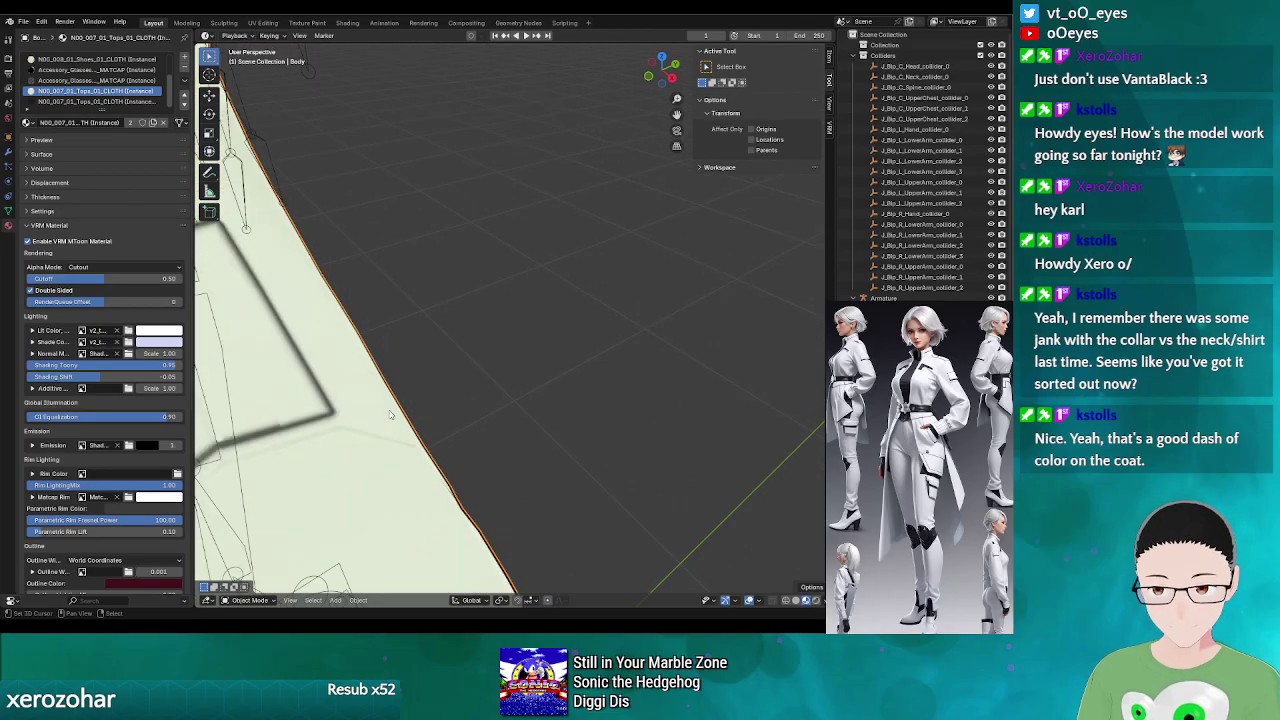
pyautogui.scroll(-3, 355, 423)
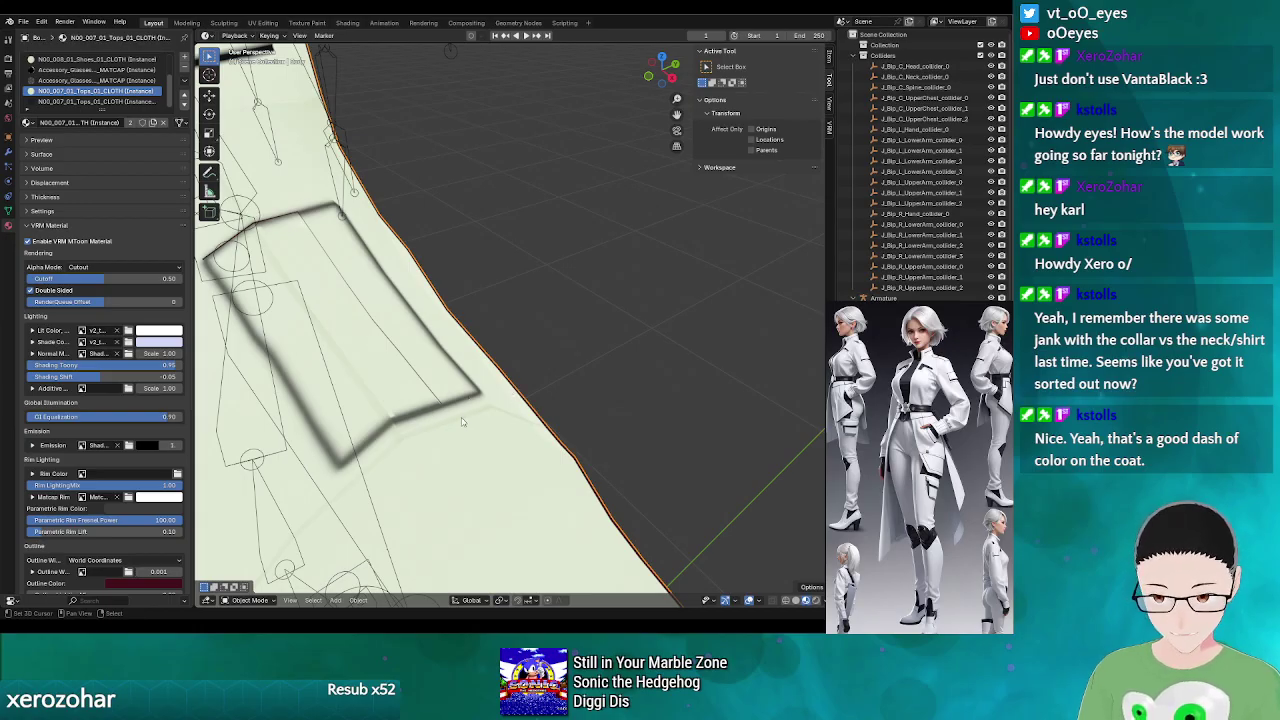
pyautogui.press('Tab')
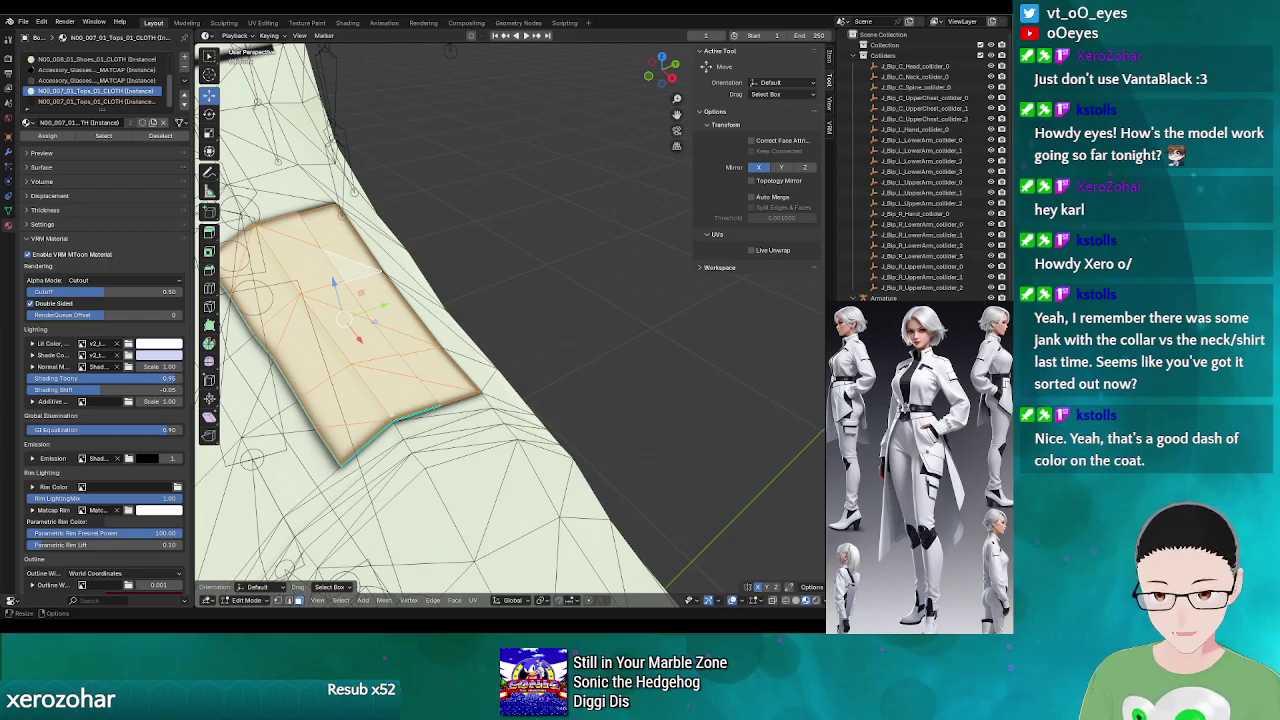
# - Switch to GIMP and erase the old outline on the other shoulder piece using a rectangular selection about 158 by 77 px
pyautogui.hotkey('alt', 'Tab')
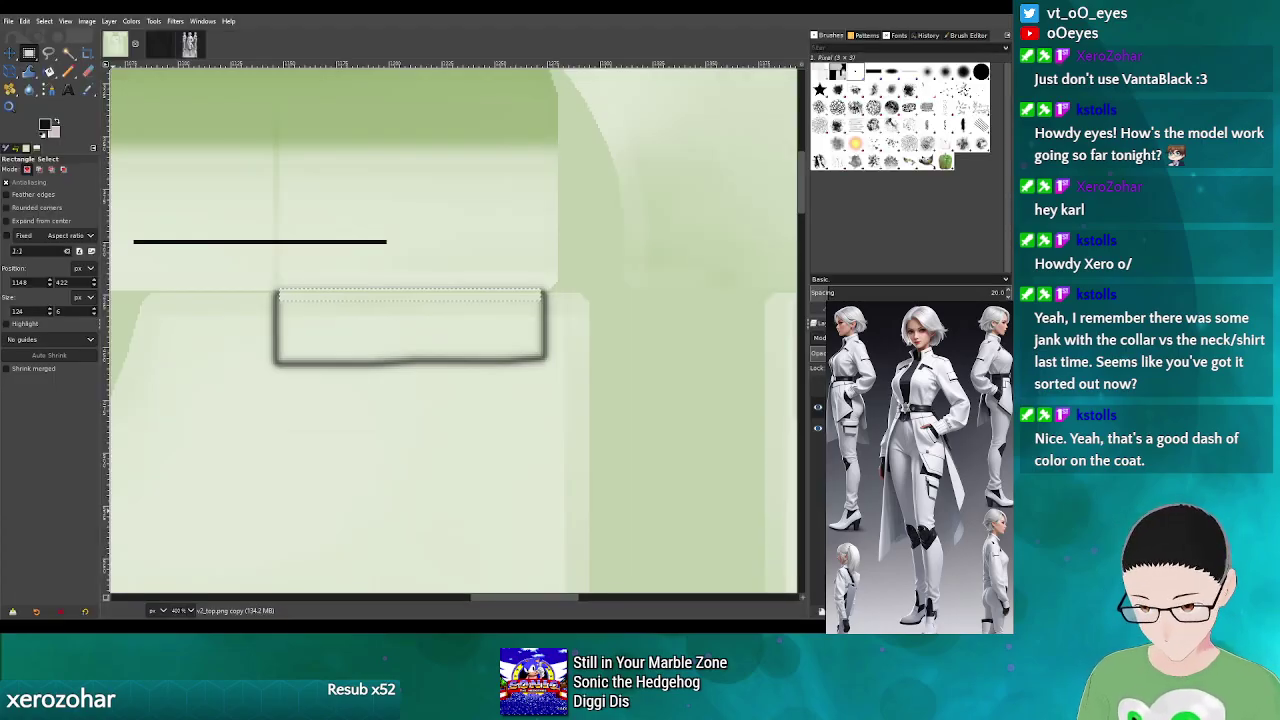
pyautogui.scroll(3, 590, 601)
pyautogui.moveTo(590, 601); pyautogui.dragTo(636, 597)
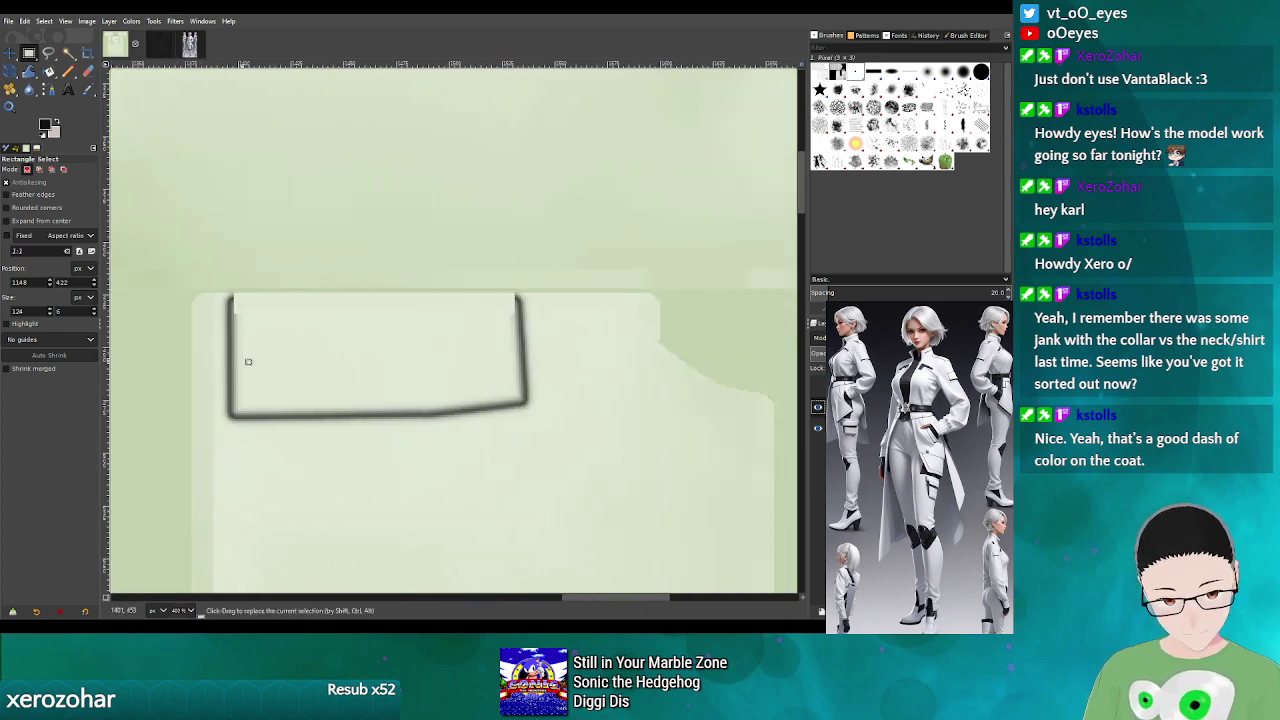
pyautogui.moveTo(208, 274)
pyautogui.mouseDown()
pyautogui.moveTo(537, 449)
pyautogui.moveTo(551, 444)
pyautogui.mouseUp()
pyautogui.press('Delete')
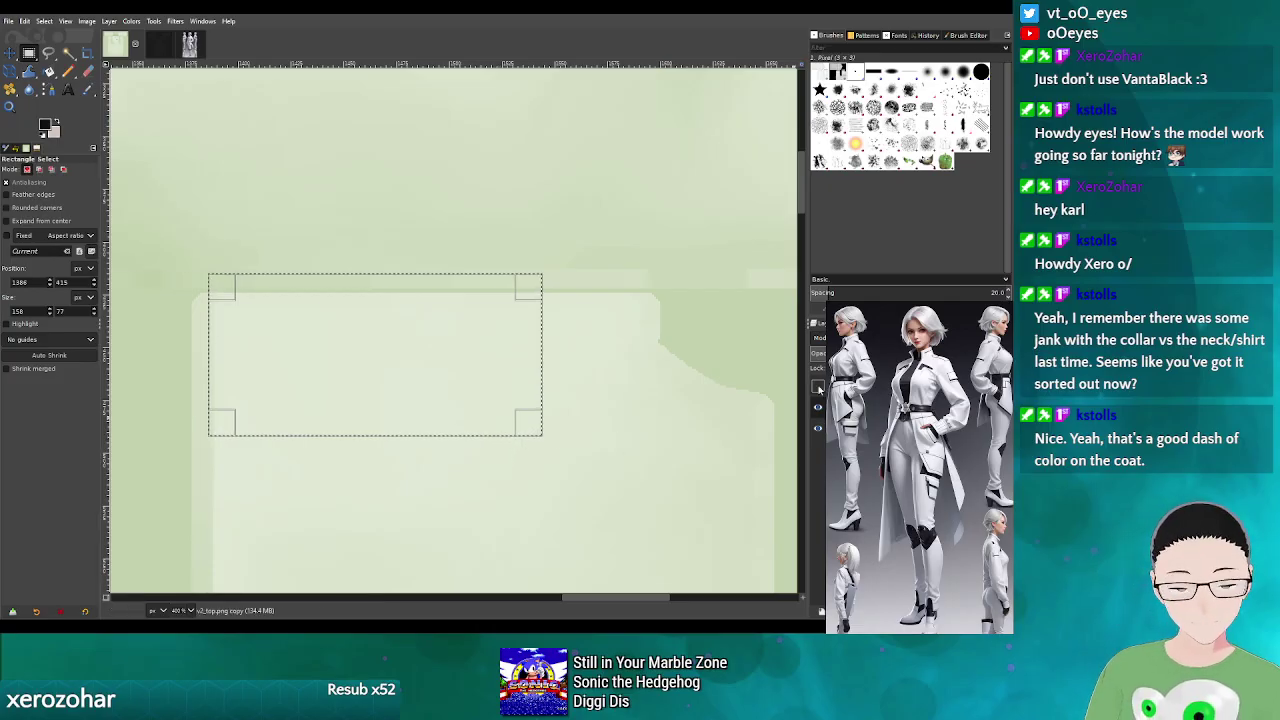
# - Following the UV wireframe, outline a shorter shoulder panel in black by filling a free selection and clearing its shrunken interior
pyautogui.click(818, 386)
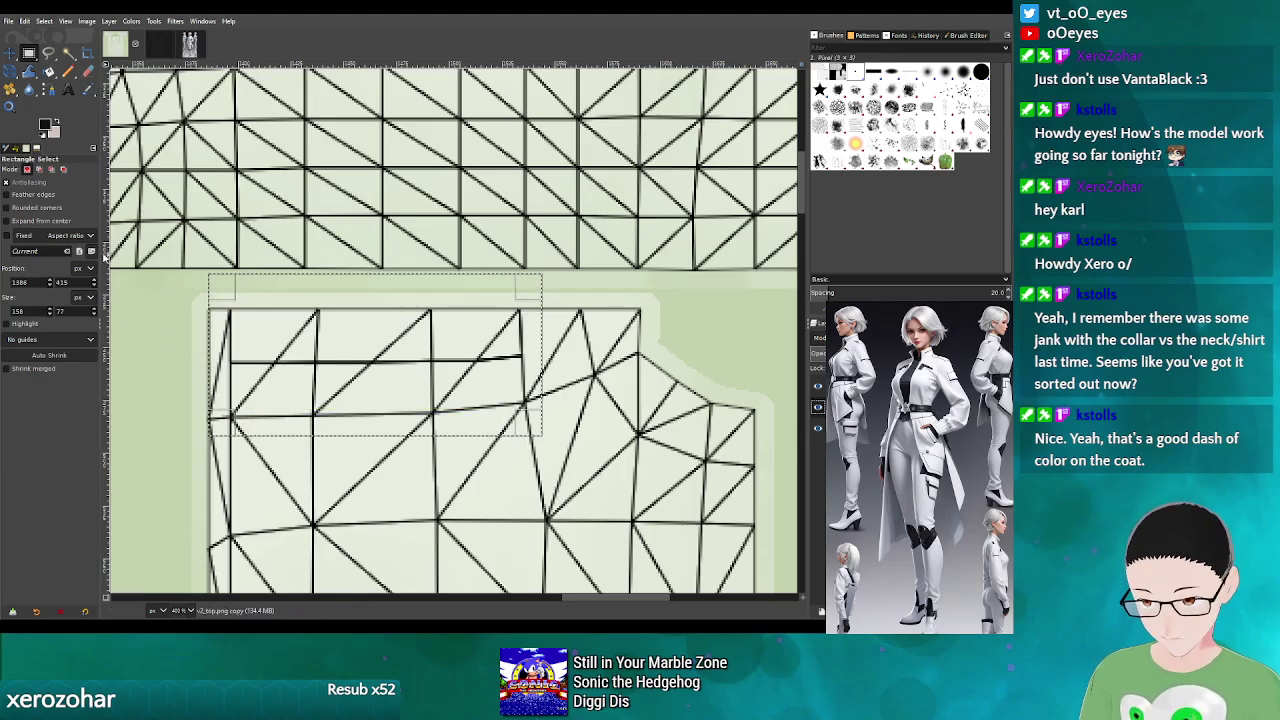
pyautogui.click(44, 55)
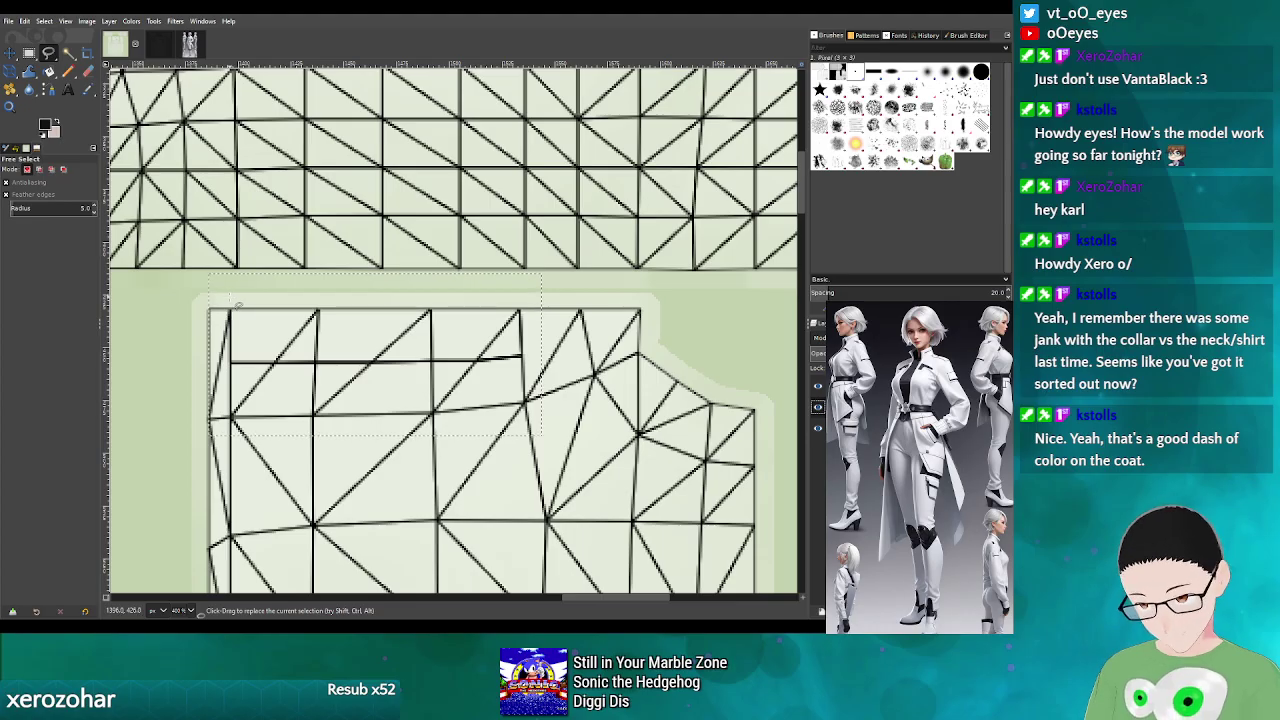
pyautogui.click(230, 297)
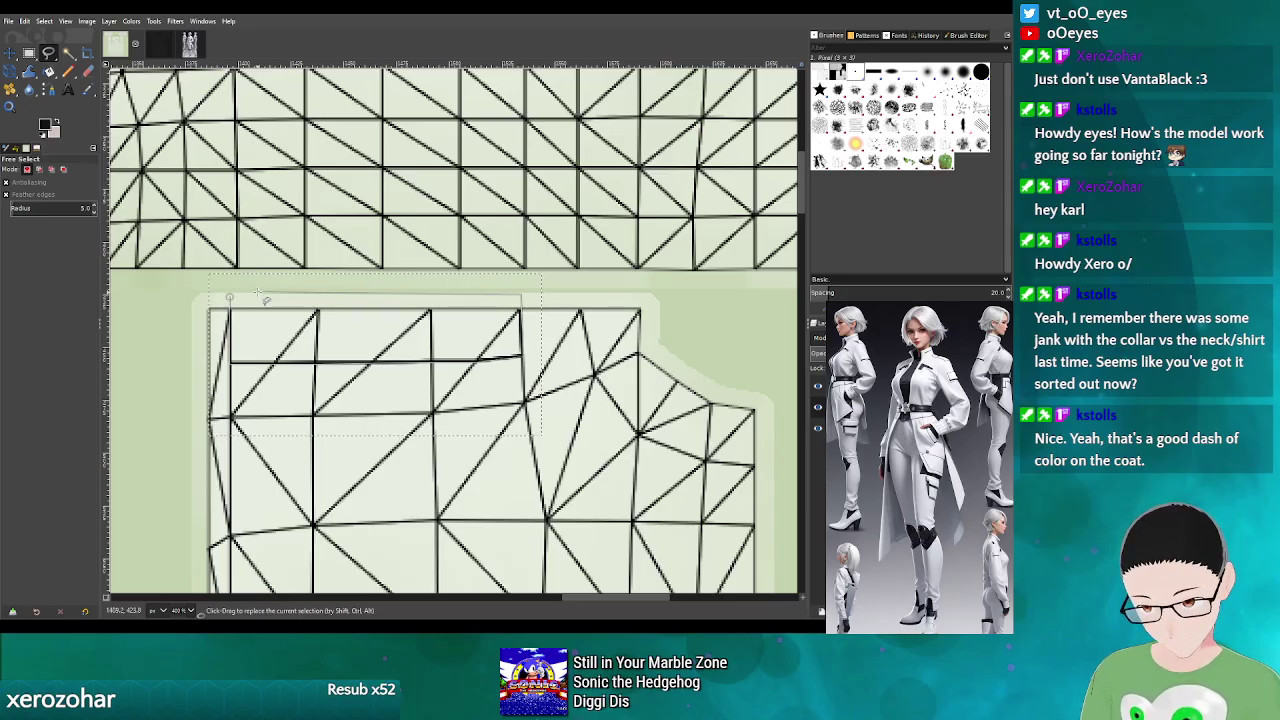
pyautogui.press('Return')
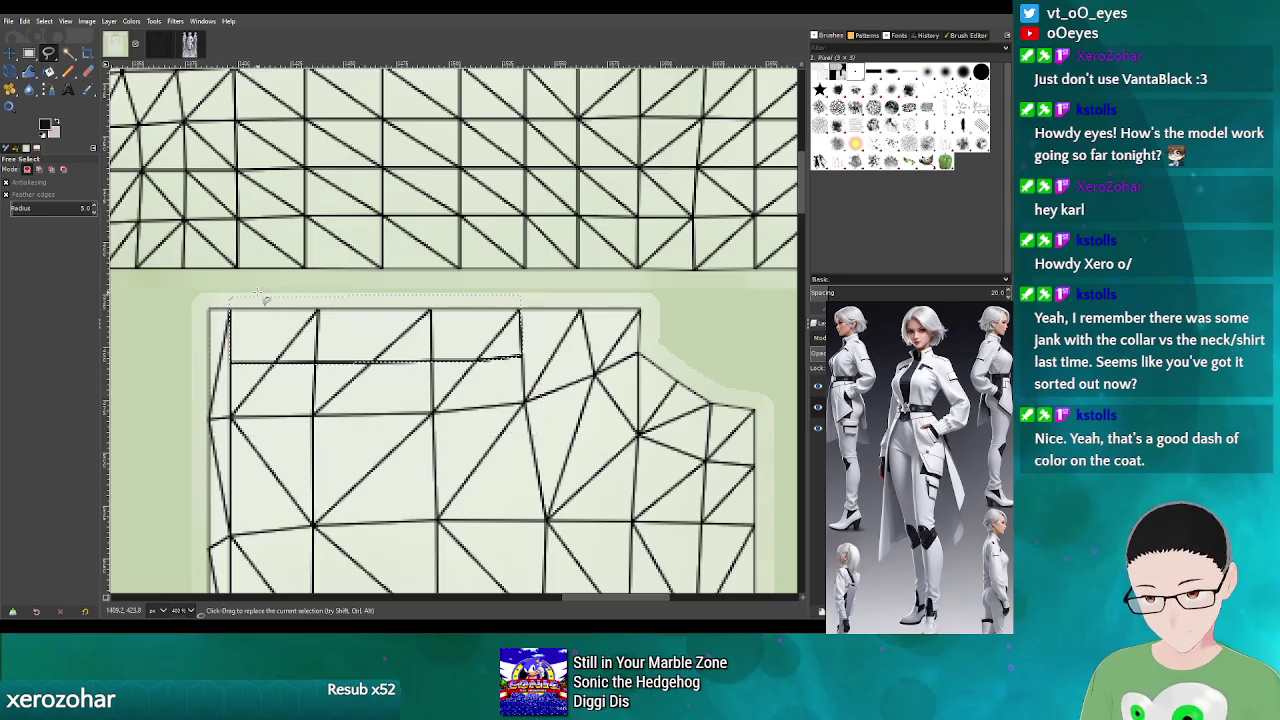
pyautogui.hotkey('shift', 'b')
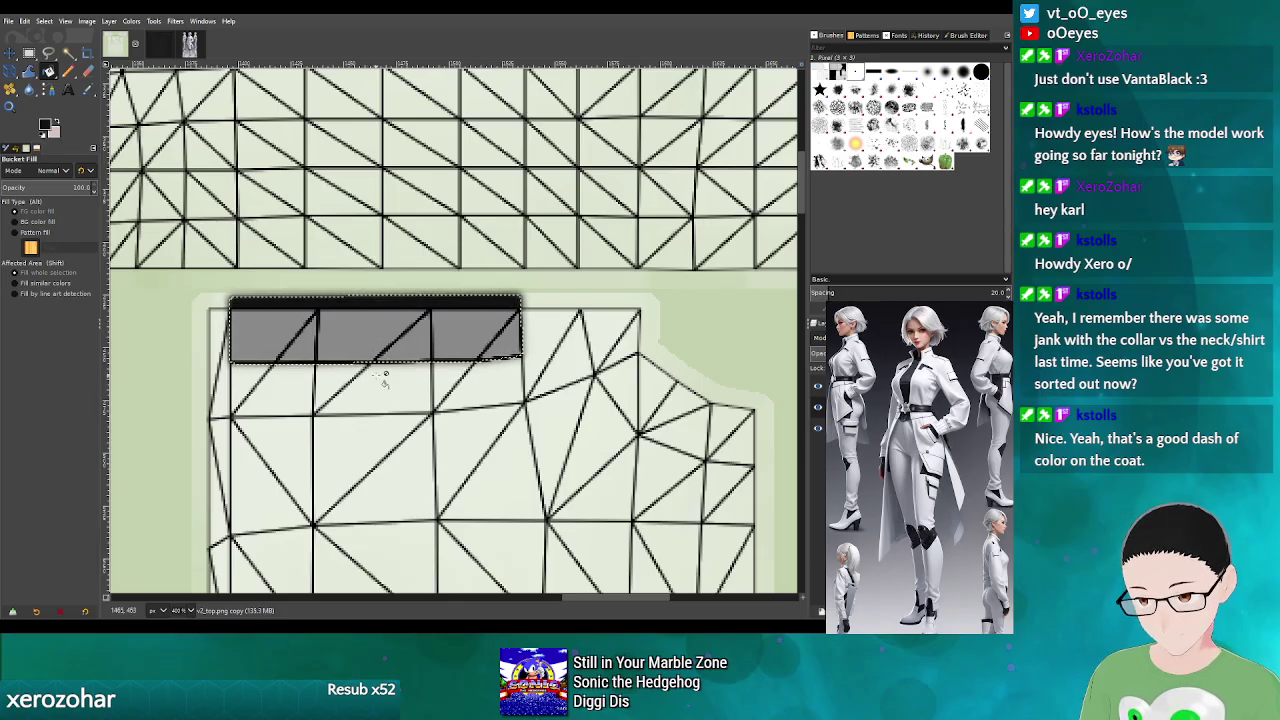
pyautogui.hotkey('ctrl', 'i')
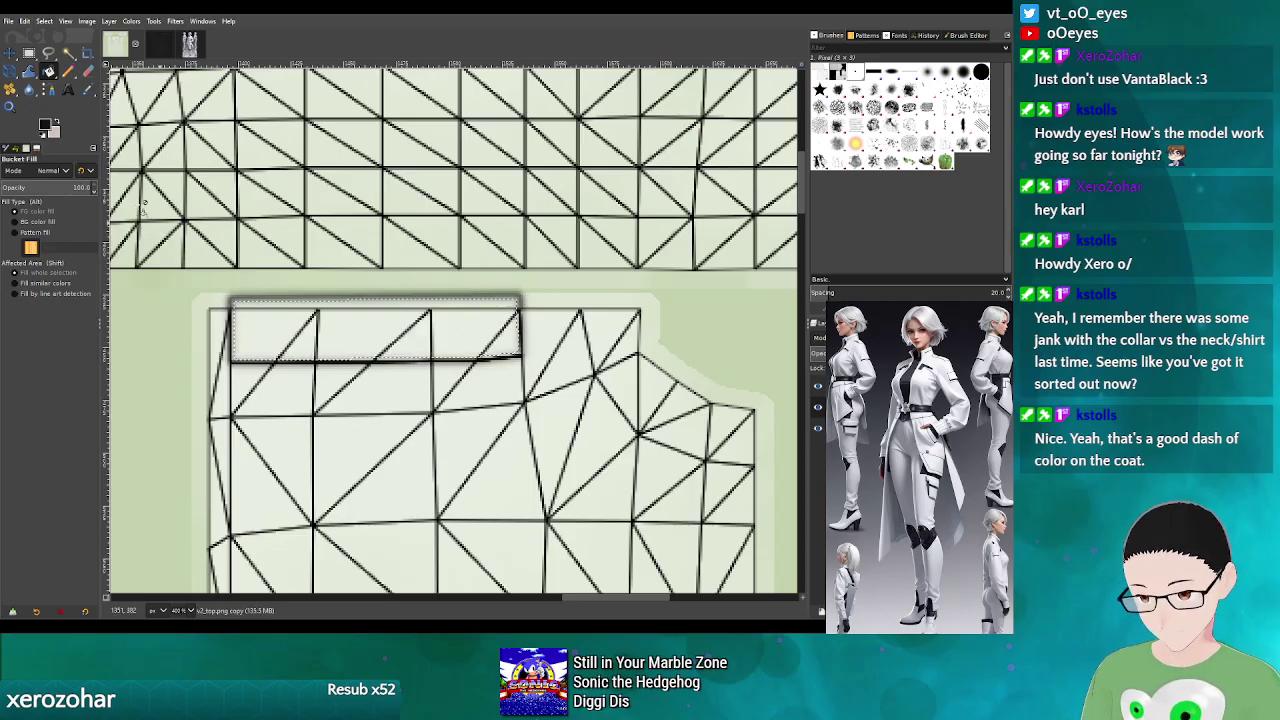
# - Clear the upper edge of the shorter outline using a rectangular selection about 134 by 14 px
pyautogui.press('r')
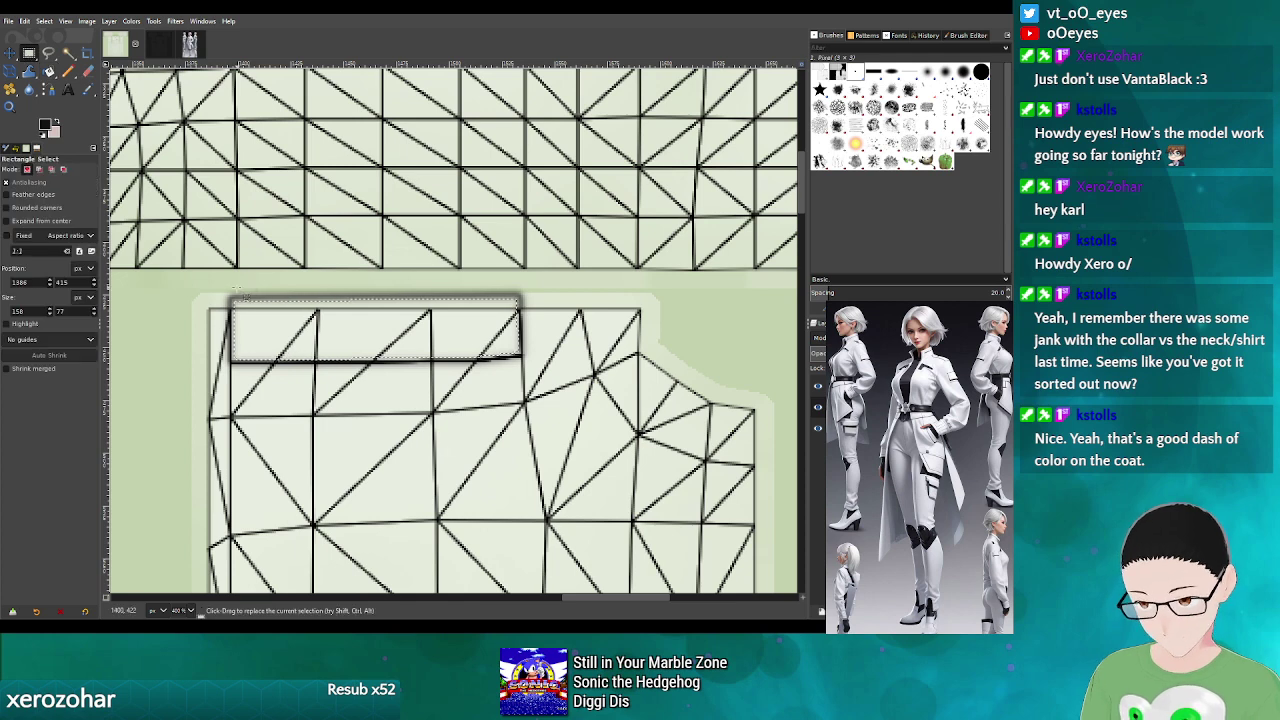
pyautogui.moveTo(236, 298); pyautogui.dragTo(519, 328)
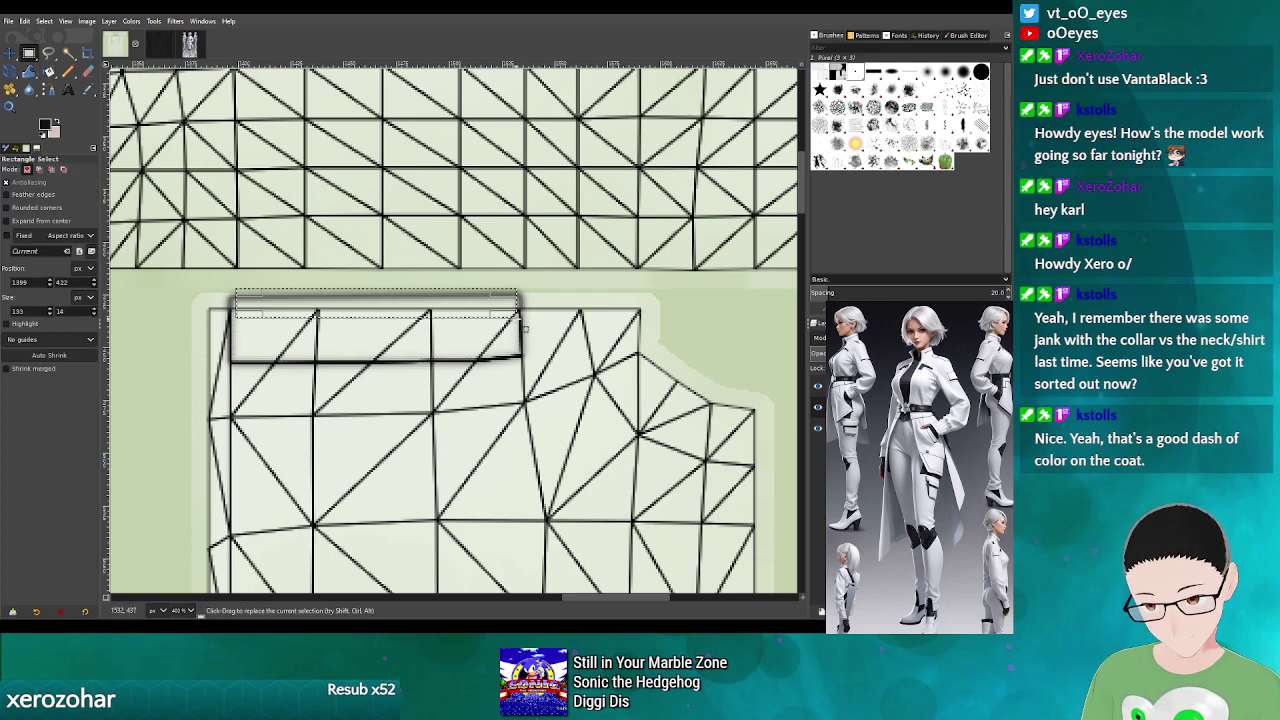
pyautogui.moveTo(252, 312); pyautogui.dragTo(249, 313)
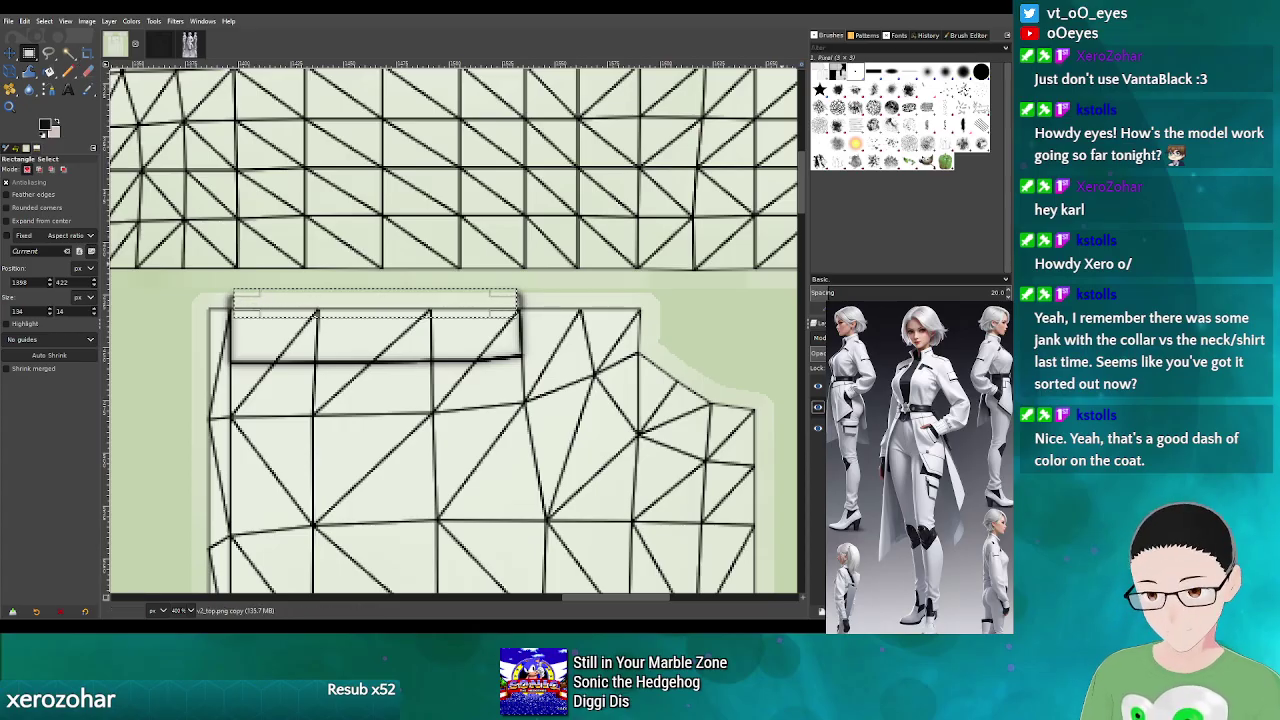
# - Hide the UV wireframe layer, export the texture to v2_top.png and switch to Blender
pyautogui.click(818, 388)
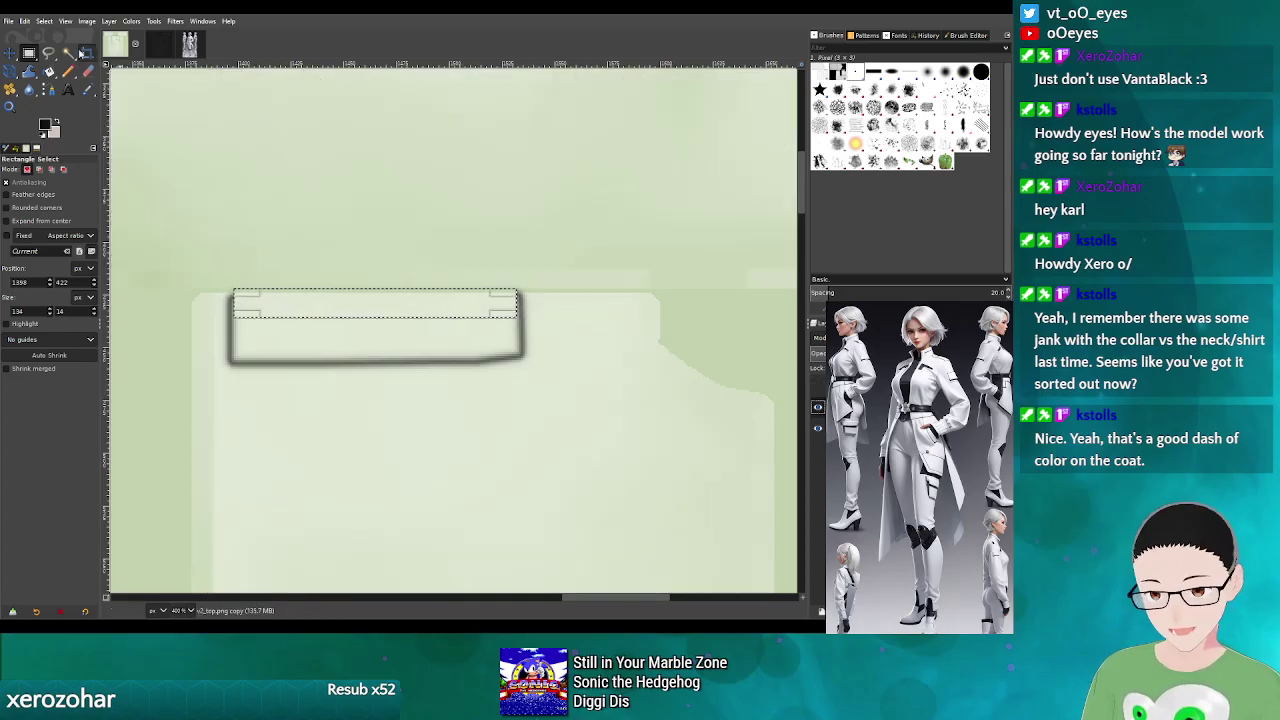
pyautogui.click(10, 24)
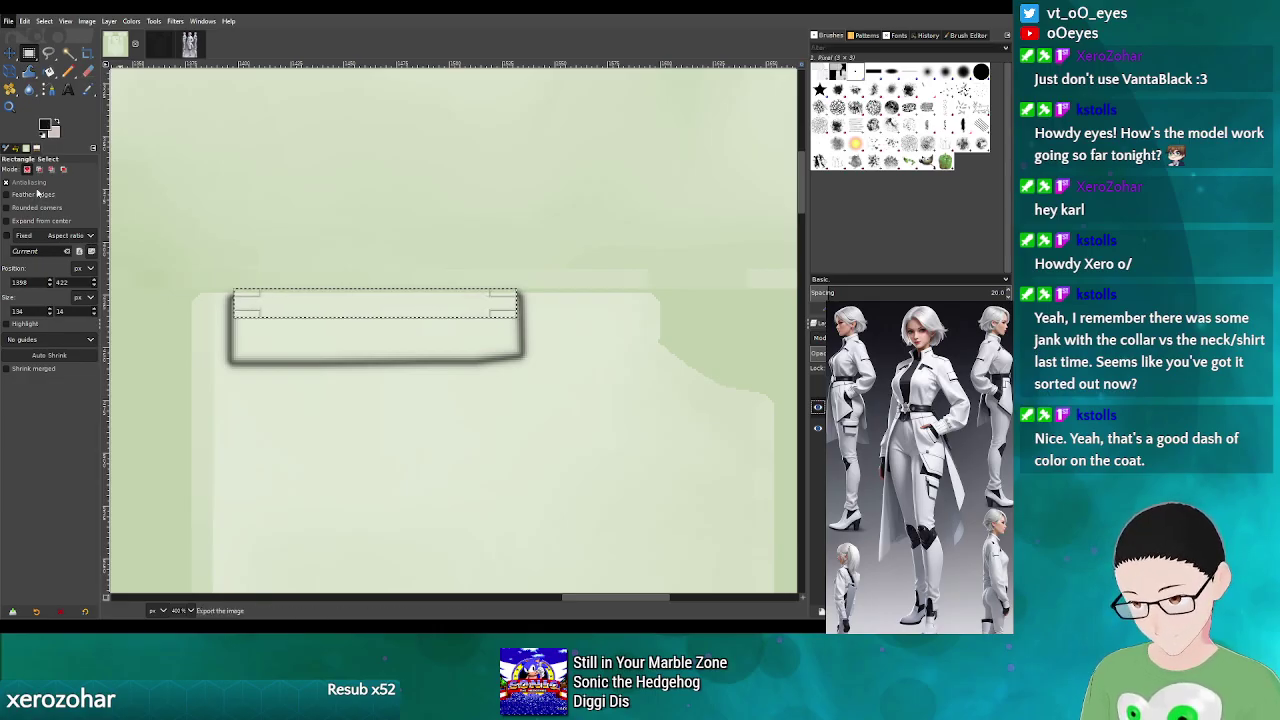
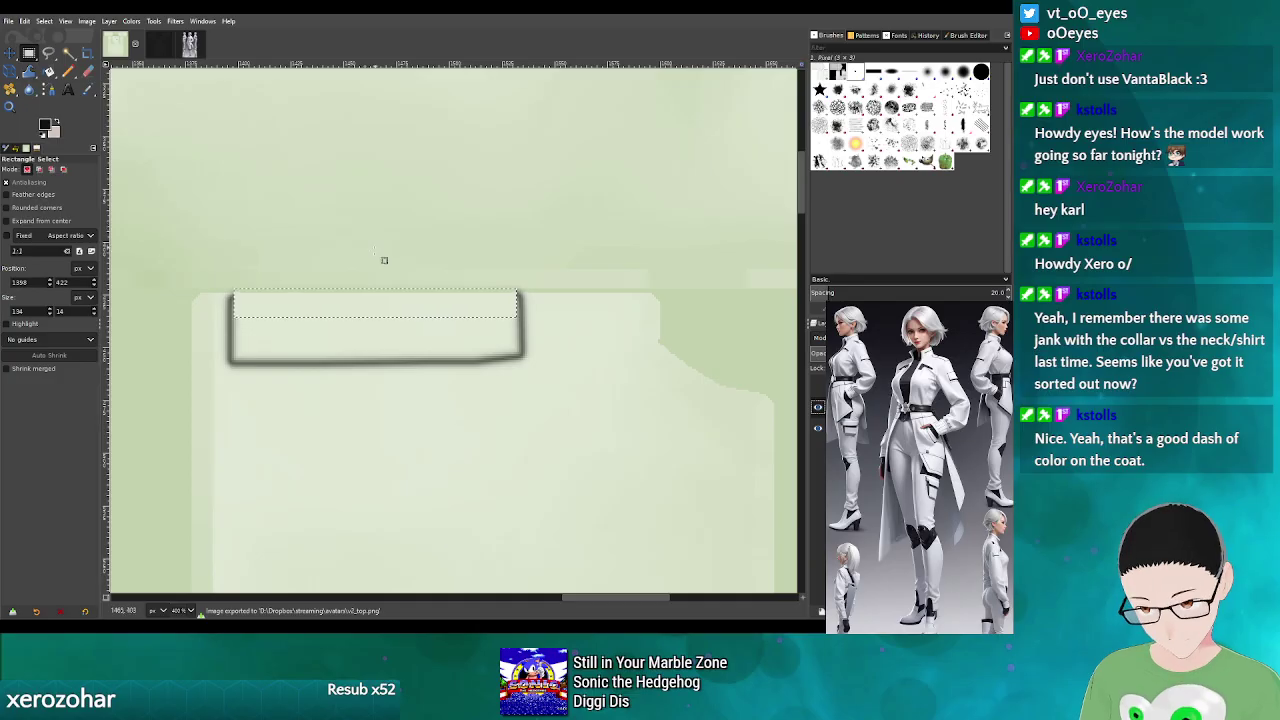
pyautogui.hotkey('alt', 'Tab')
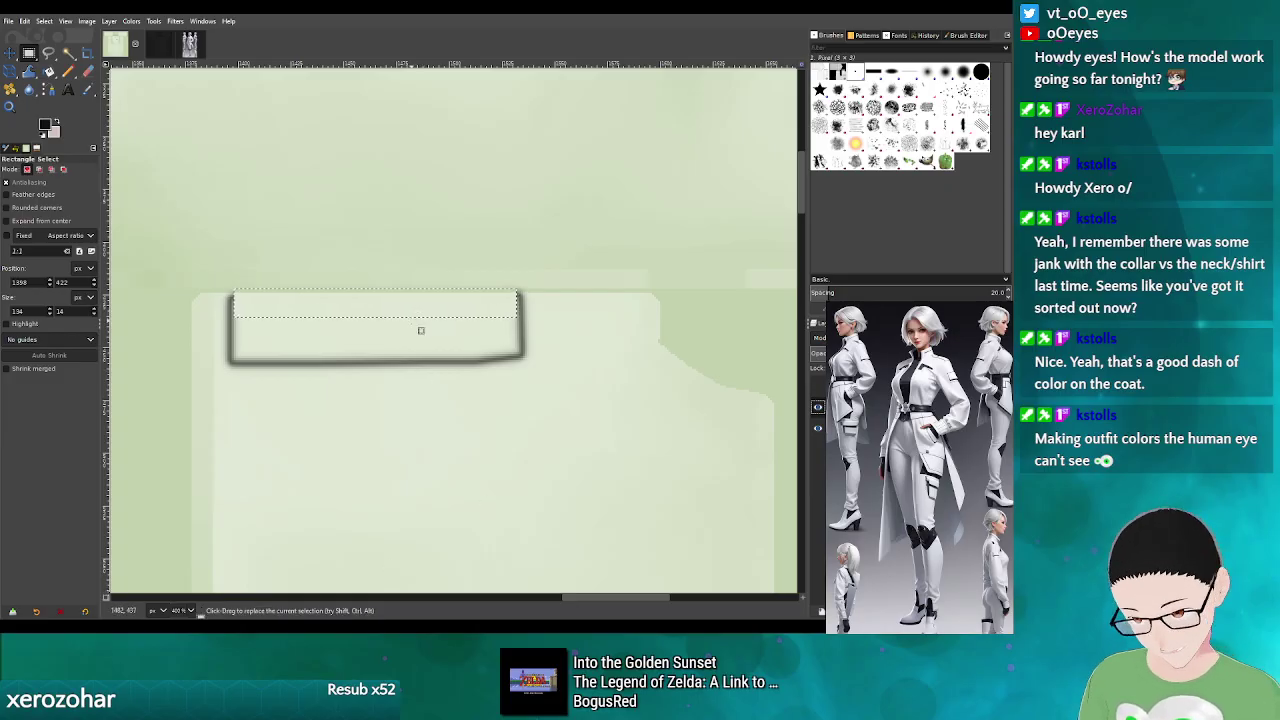
# - Show the UV wireframe, clear the outline's upper edge again with a rectangular selection about 134 by 18 px, and hide the wireframe
pyautogui.click(817, 385)
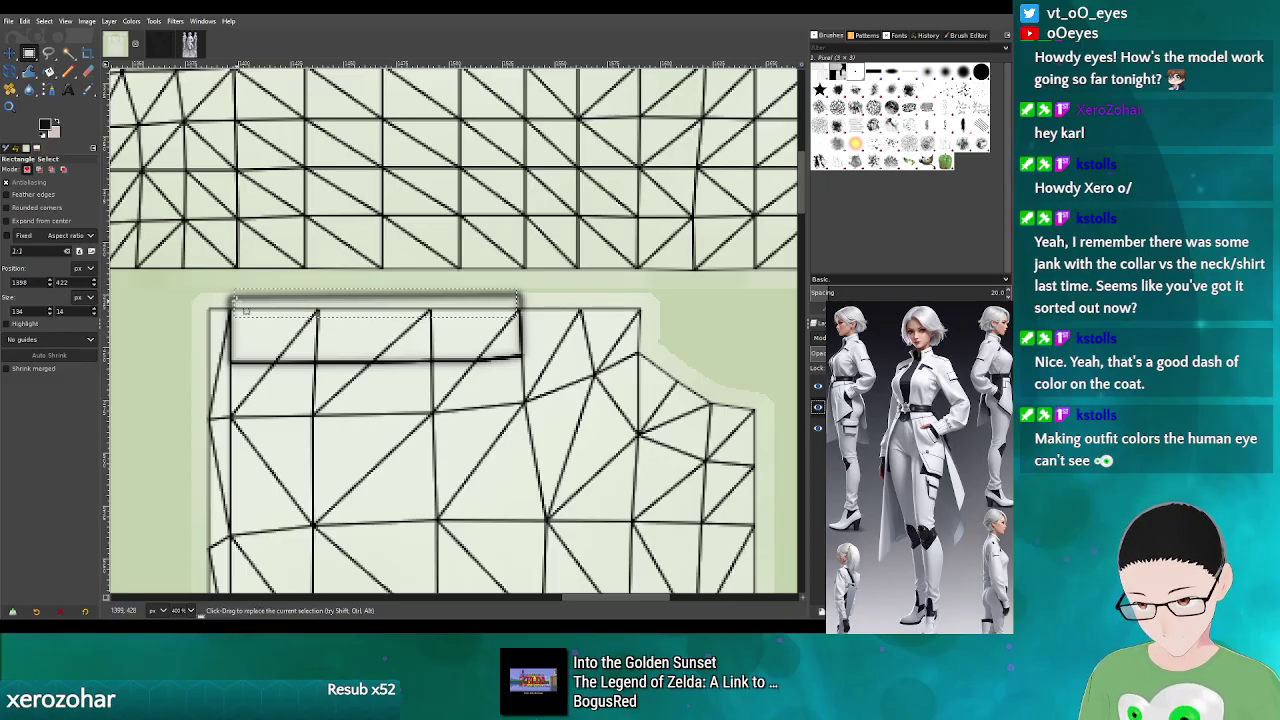
pyautogui.moveTo(240, 308); pyautogui.dragTo(237, 305)
pyautogui.moveTo(356, 277); pyautogui.dragTo(525, 277)
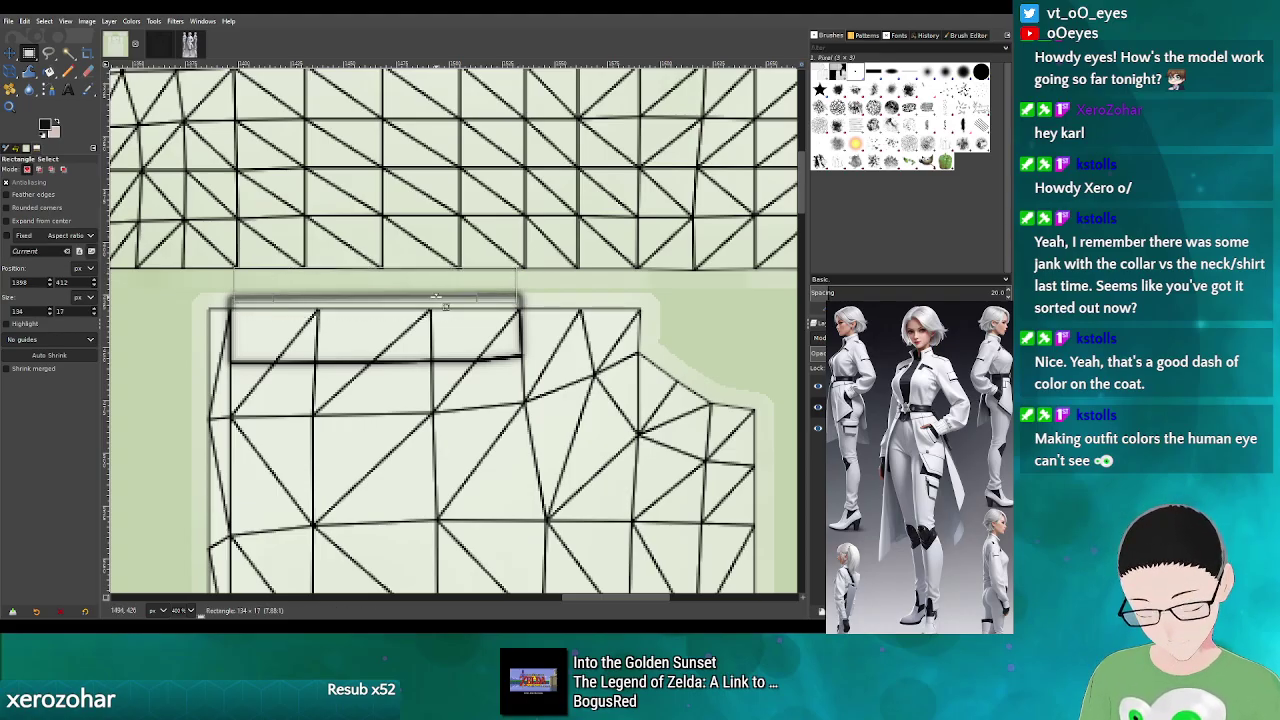
pyautogui.moveTo(436, 294); pyautogui.dragTo(444, 310)
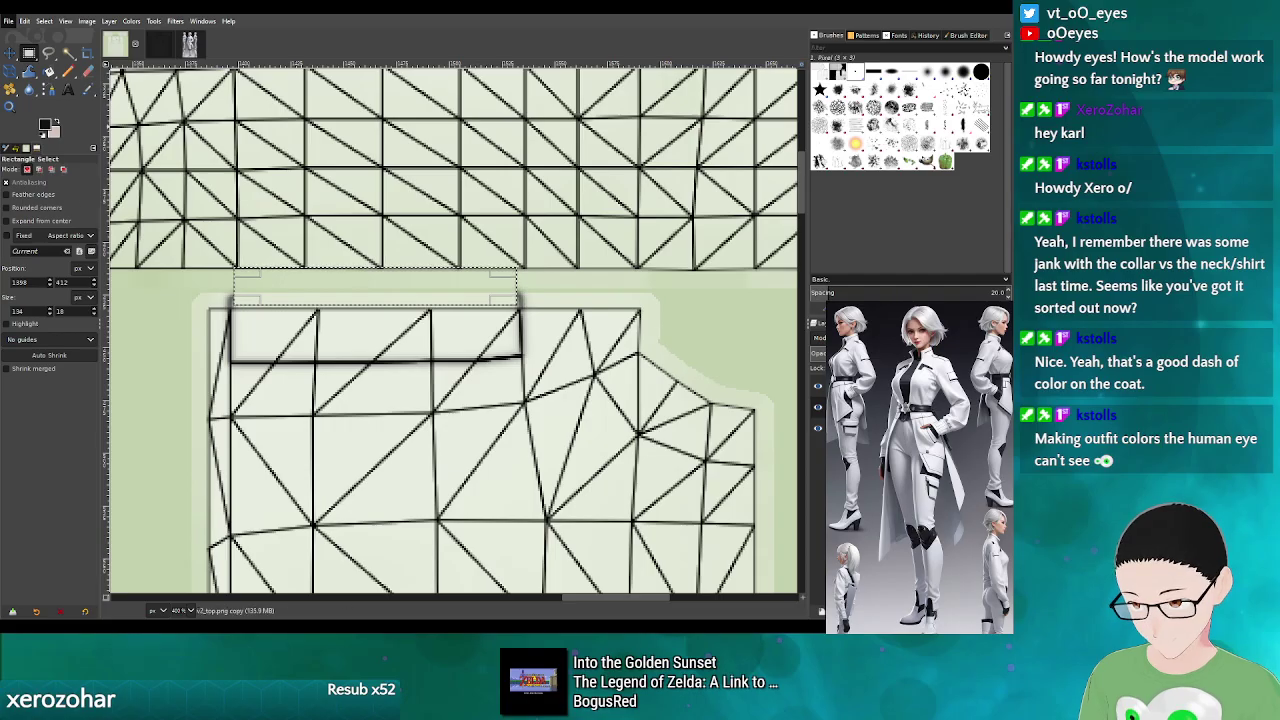
pyautogui.click(818, 386)
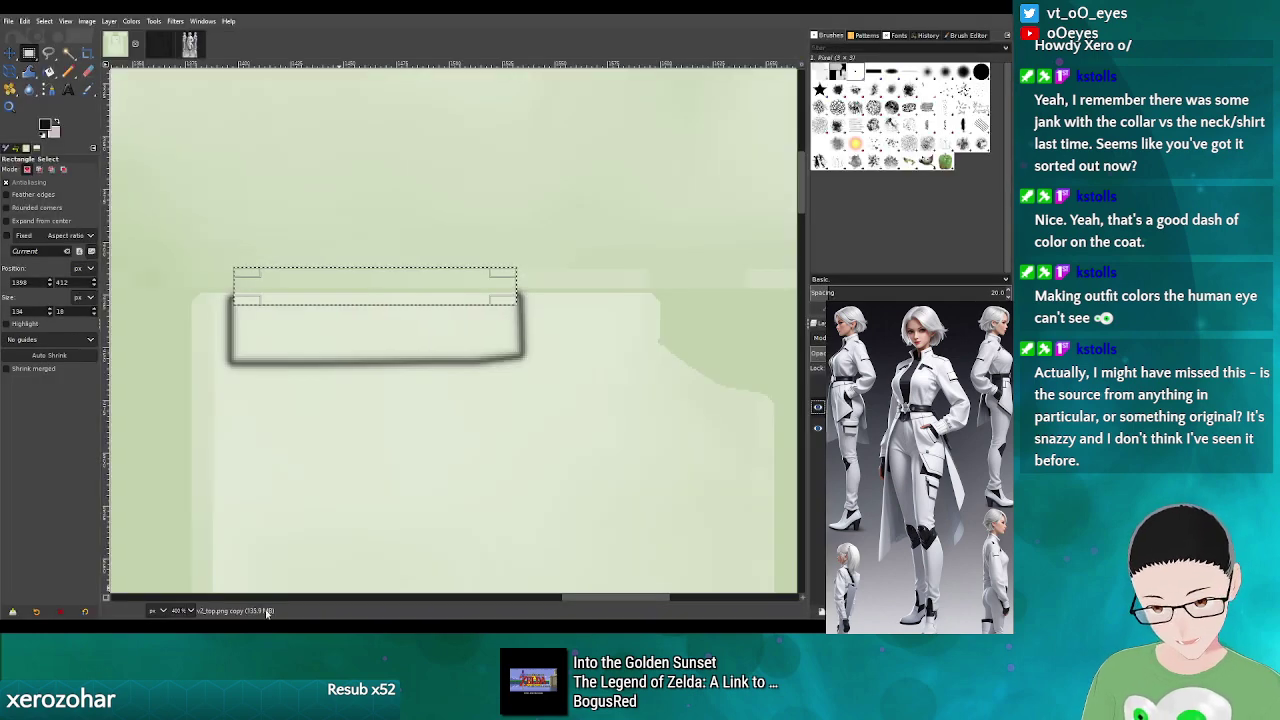
# - Bring up Outfit reference.jpg and examine the front figure's coat flap, hip pocket and black thigh straps up close
pyautogui.click(189, 43)
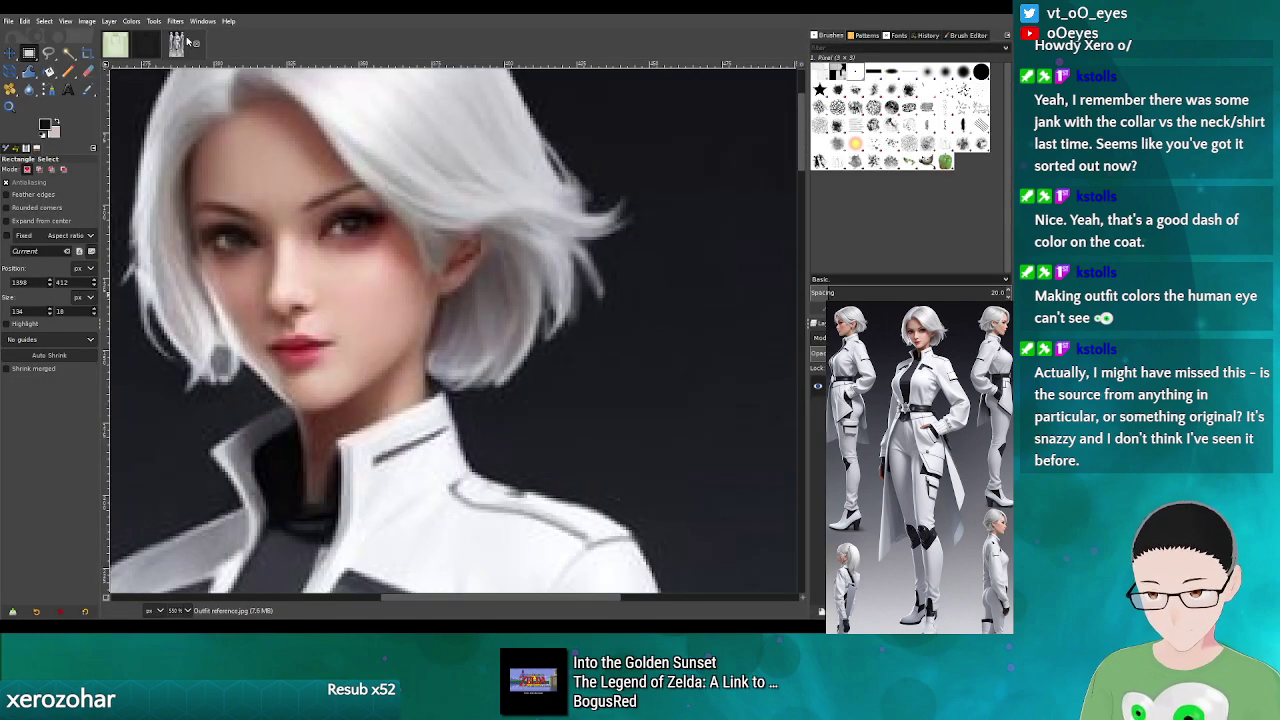
pyautogui.moveTo(802, 130); pyautogui.dragTo(805, 349)
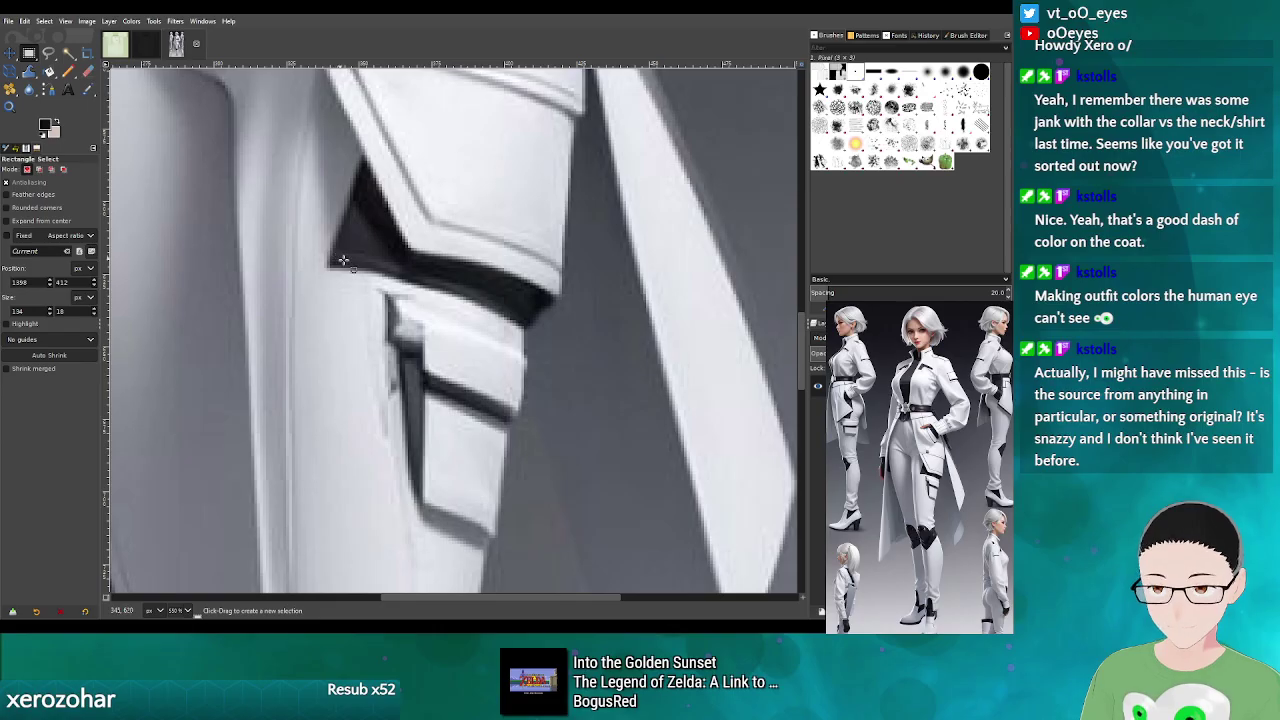
pyautogui.moveTo(805, 356)
pyautogui.mouseDown()
pyautogui.moveTo(806, 292)
pyautogui.moveTo(806, 352)
pyautogui.mouseUp()
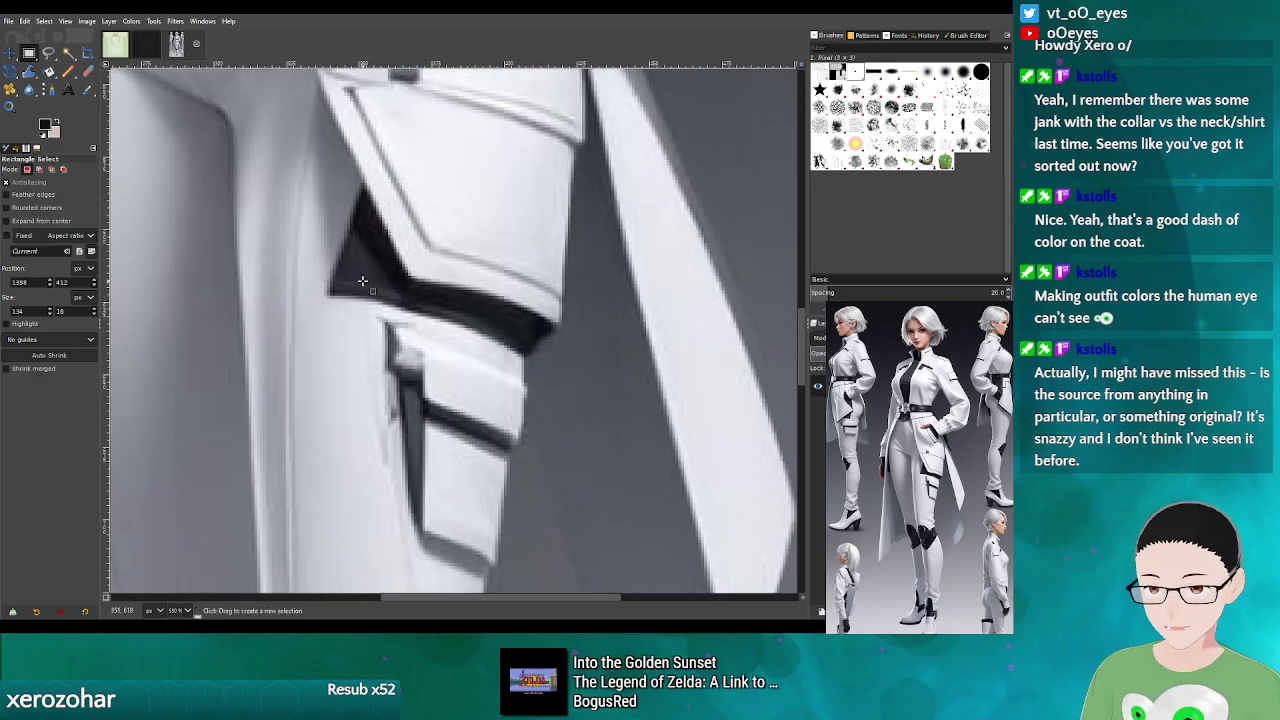
pyautogui.moveTo(345, 238); pyautogui.dragTo(356, 259)
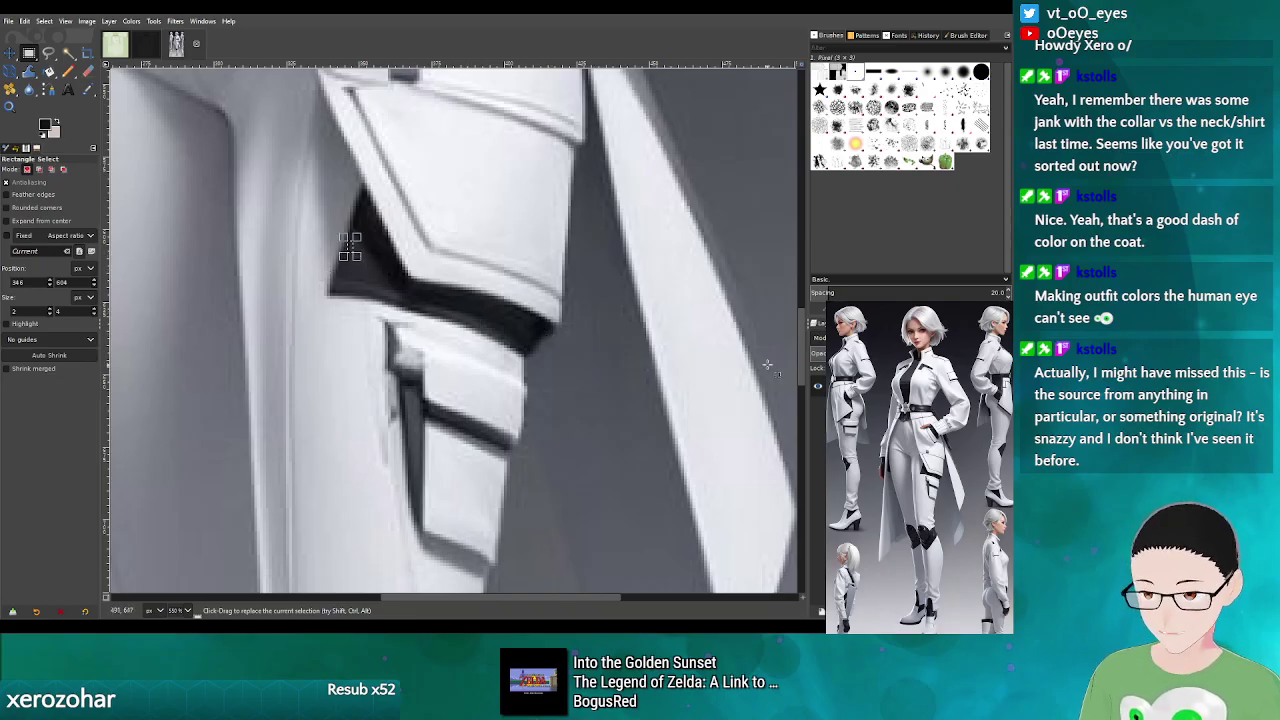
pyautogui.scroll(2, 803, 332)
pyautogui.scroll(10, 803, 332)
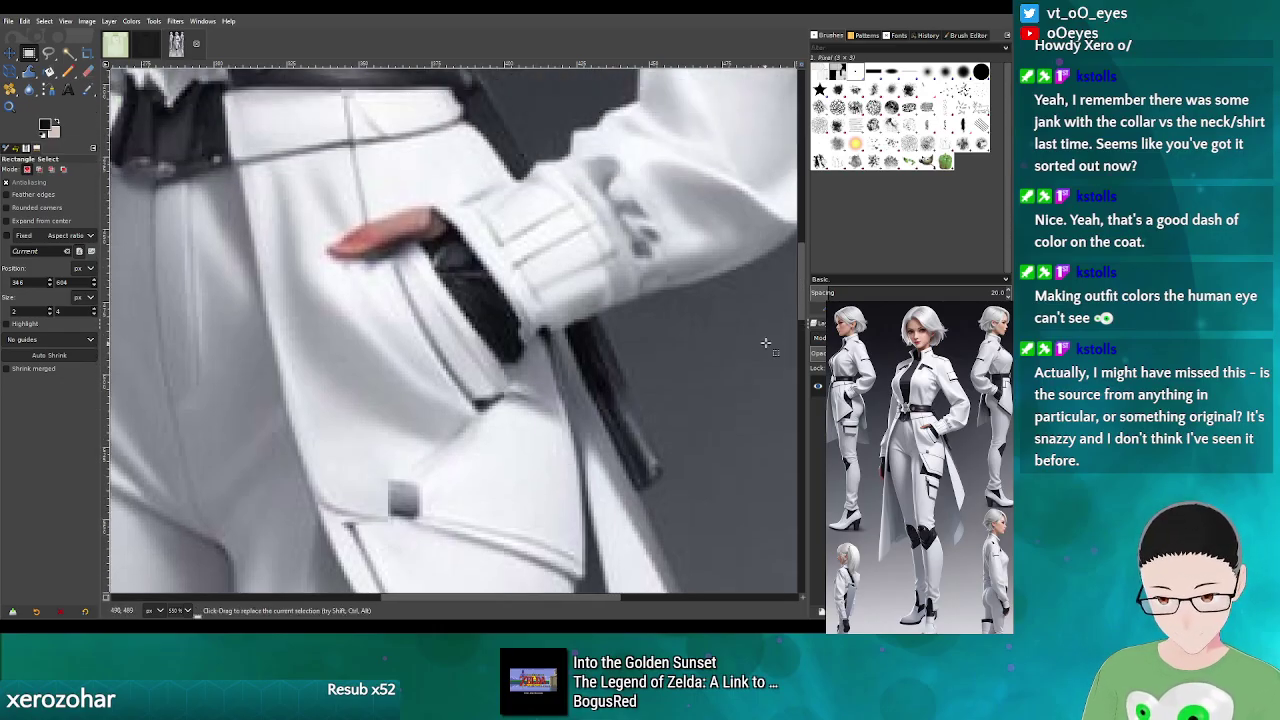
pyautogui.scroll(-7, 806, 334)
pyautogui.scroll(-3, 808, 335)
pyautogui.moveTo(603, 327)
pyautogui.mouseDown()
pyautogui.moveTo(648, 440)
pyautogui.moveTo(648, 487)
pyautogui.mouseUp()
pyautogui.scroll(-10, 806, 314)
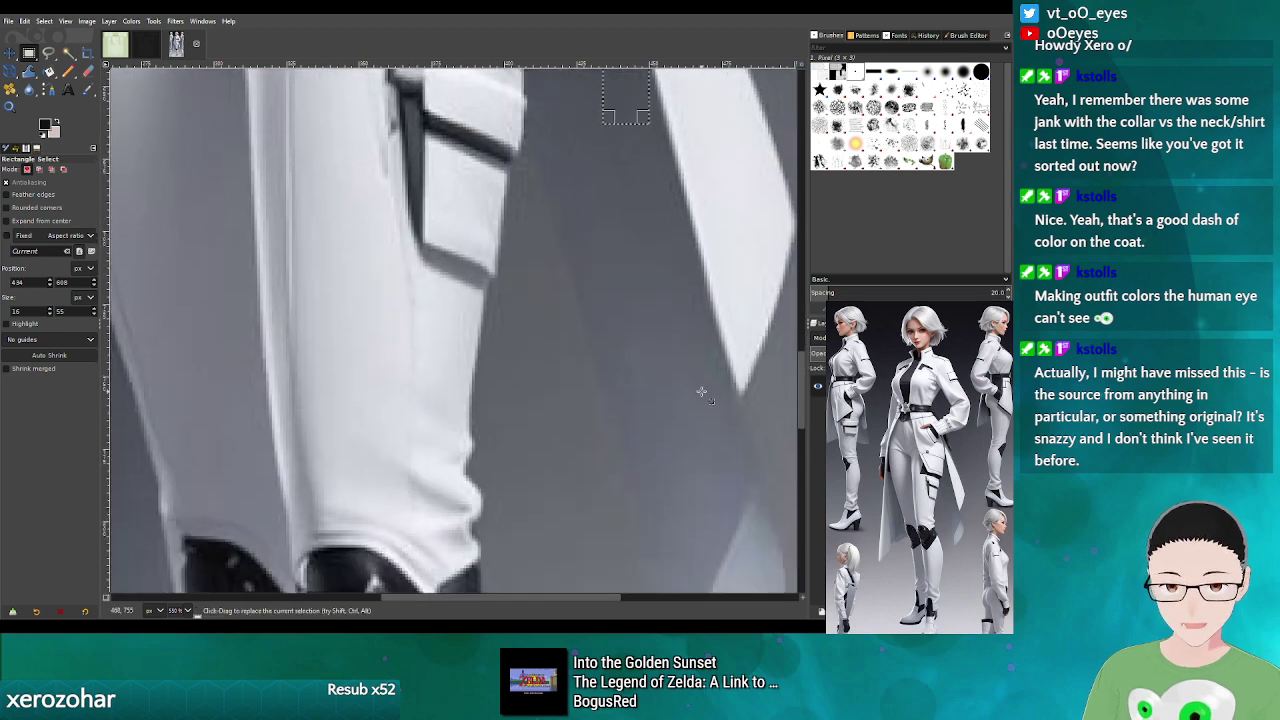
# - Compare the reference's side view with the front figure's coat panels, thigh pouch and knee pads
pyautogui.moveTo(519, 601); pyautogui.dragTo(317, 572)
pyautogui.scroll(20, 803, 390)
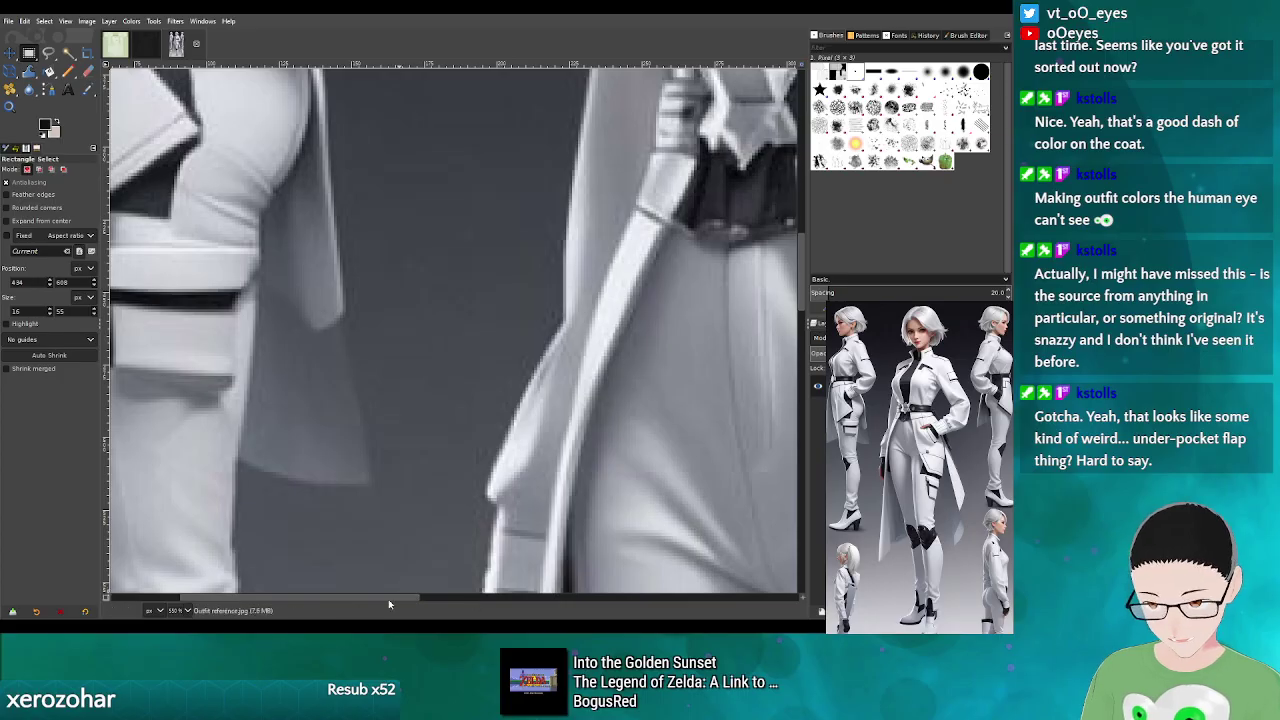
pyautogui.moveTo(388, 599); pyautogui.dragTo(584, 601)
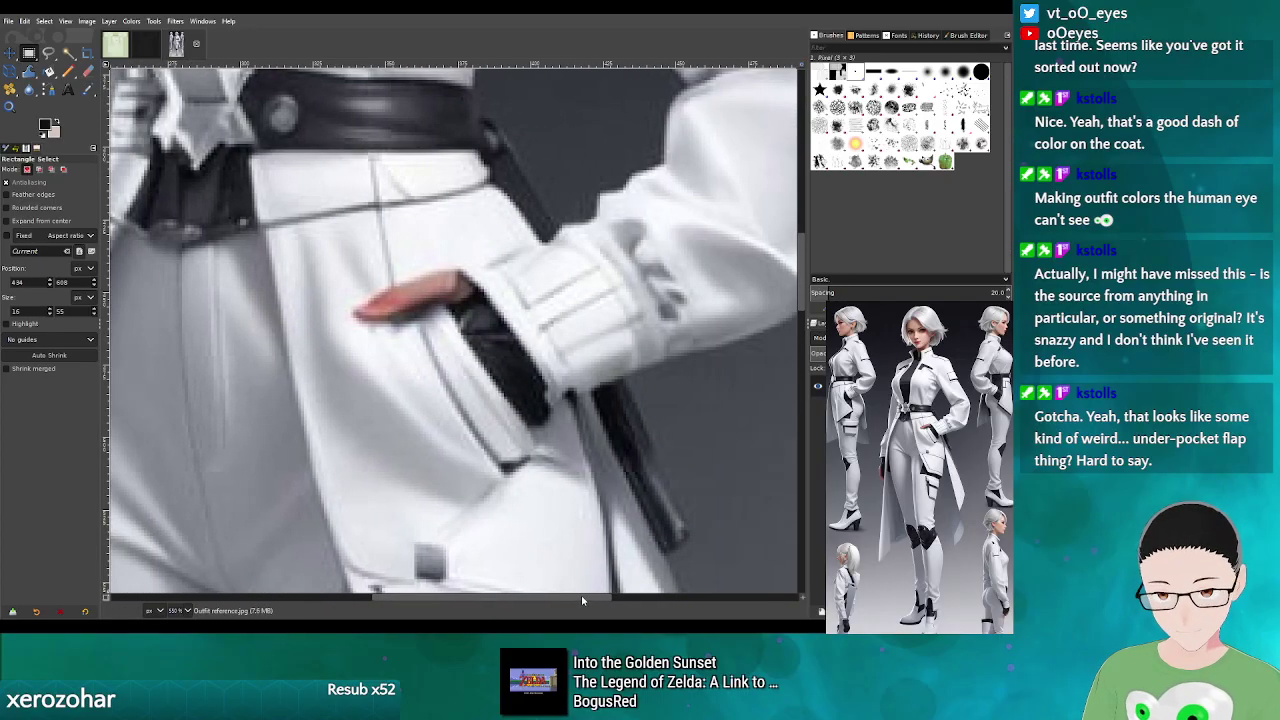
pyautogui.moveTo(800, 267); pyautogui.dragTo(779, 287)
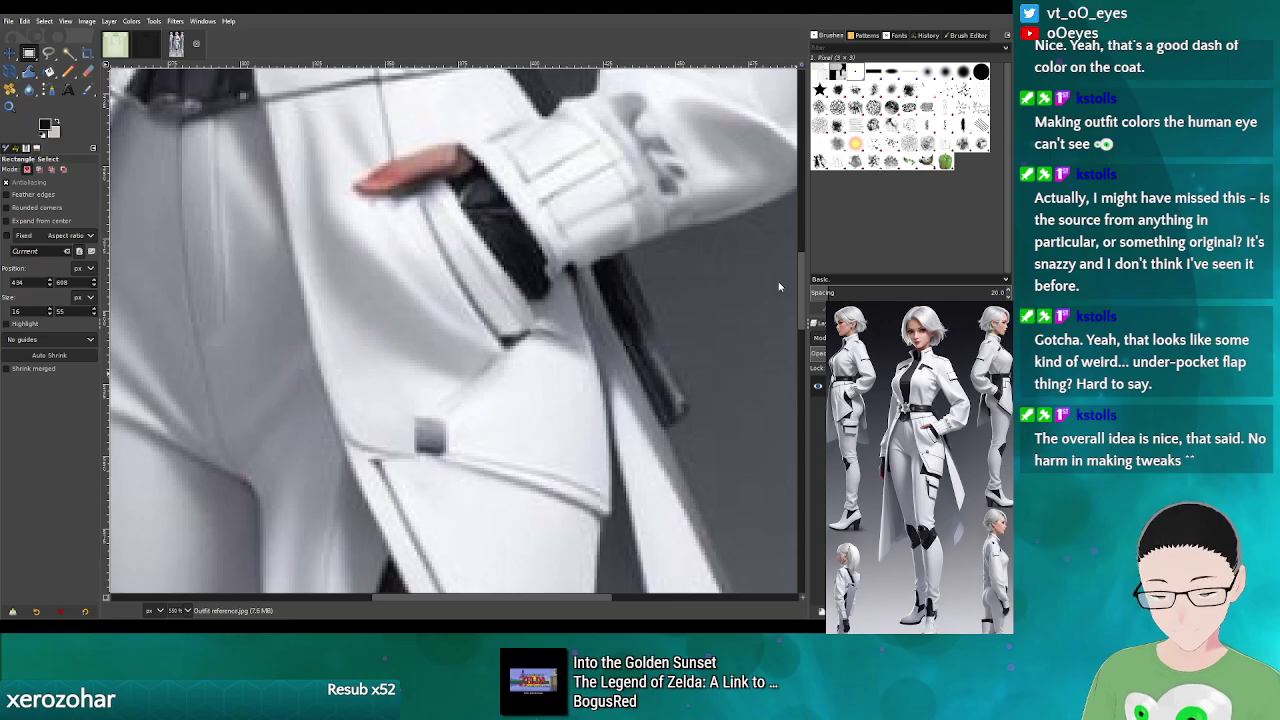
pyautogui.moveTo(606, 598); pyautogui.dragTo(489, 598)
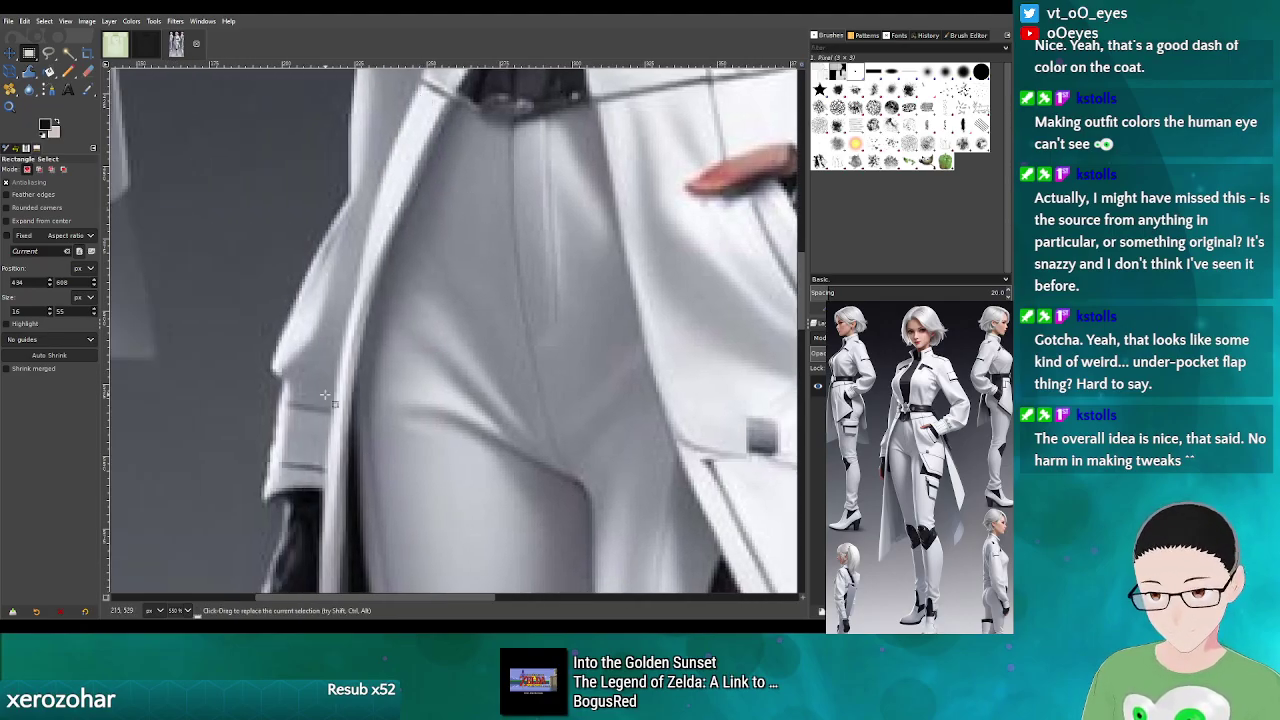
pyautogui.moveTo(490, 598); pyautogui.dragTo(560, 598)
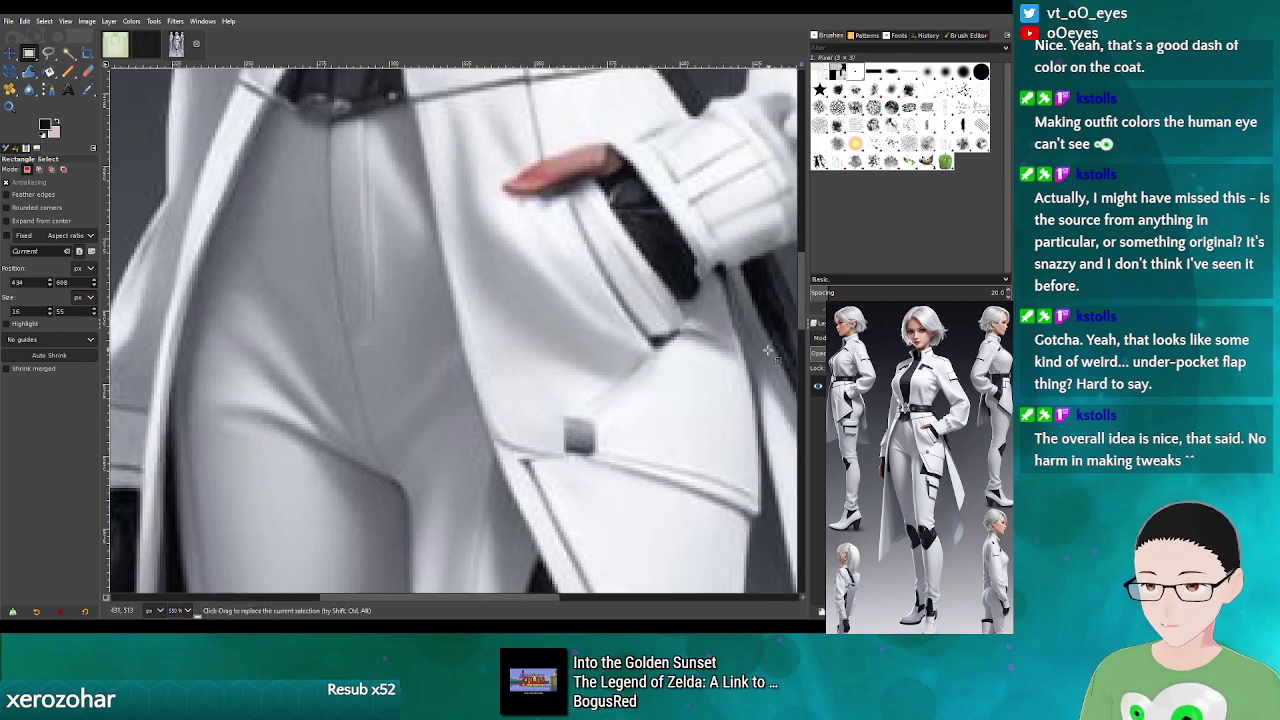
pyautogui.moveTo(801, 297); pyautogui.dragTo(799, 441)
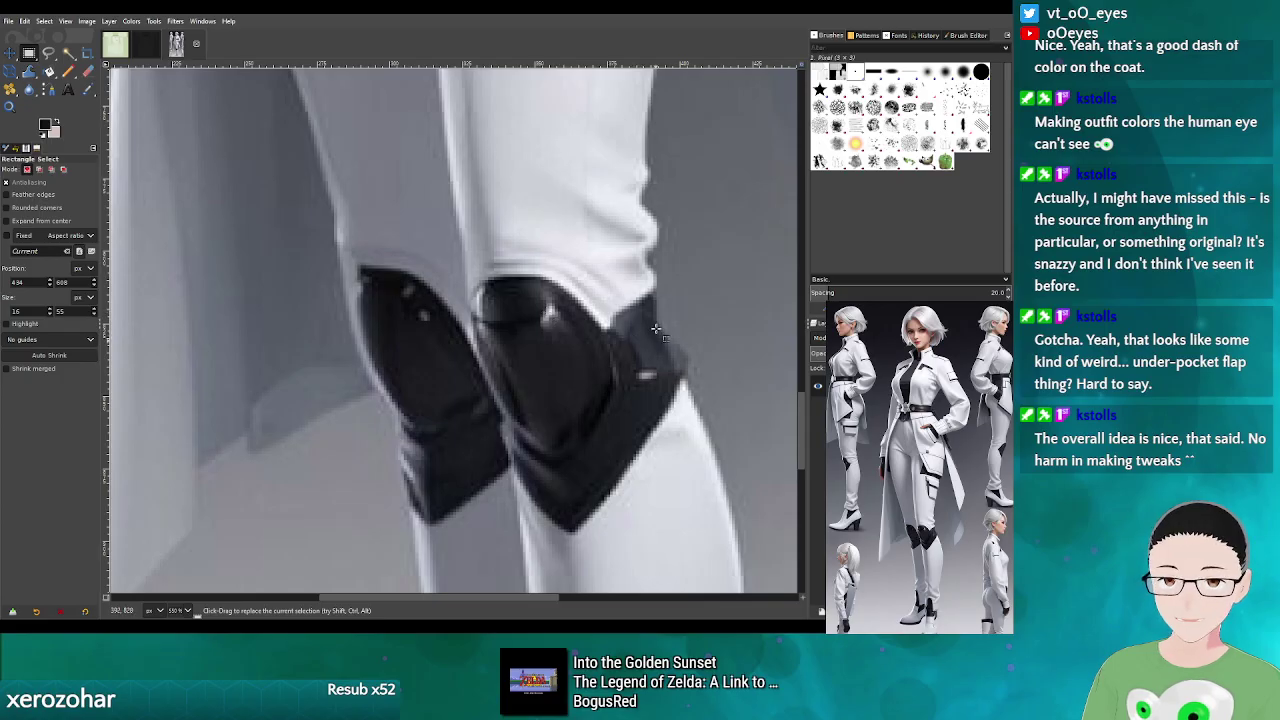
pyautogui.scroll(5, 783, 323)
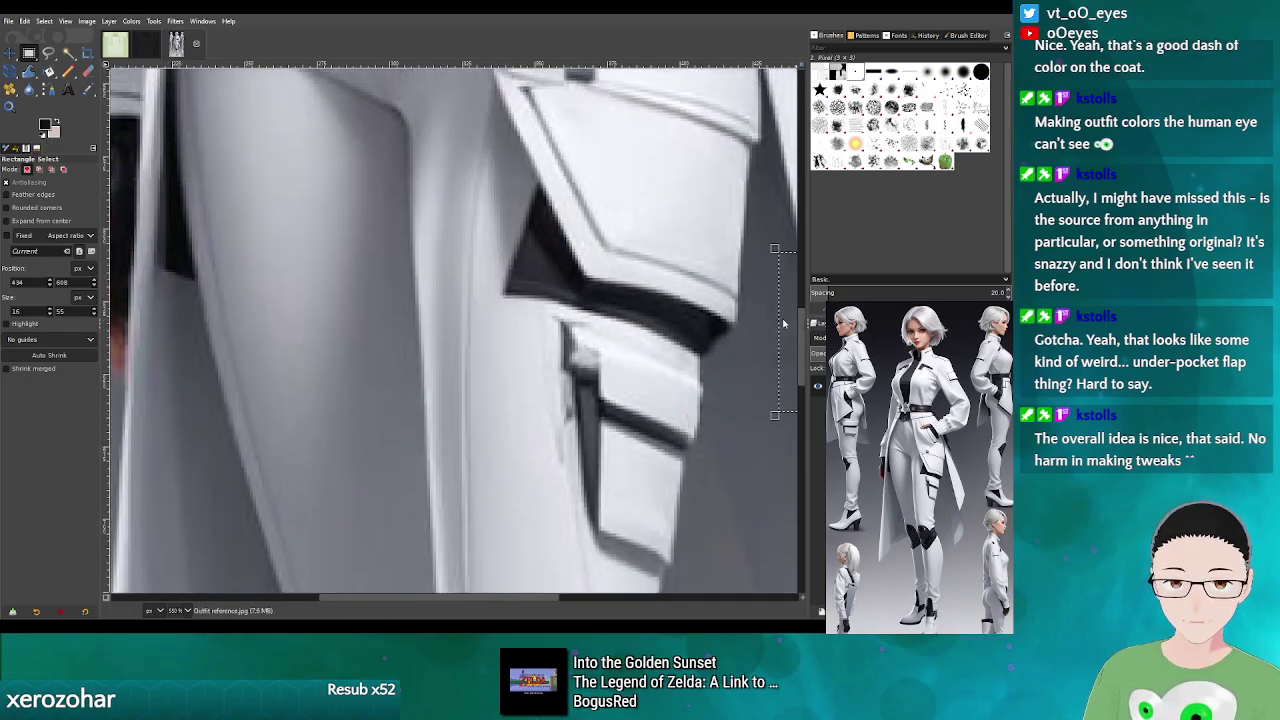
pyautogui.scroll(-2, 780, 325)
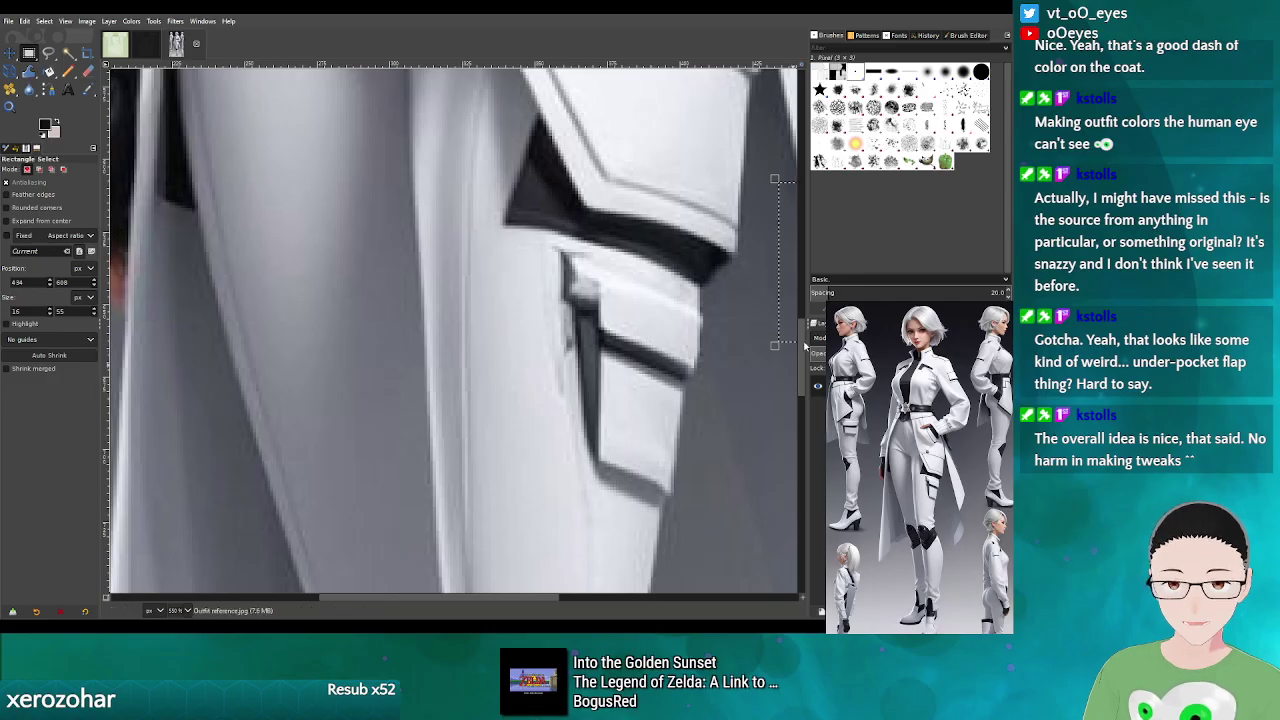
pyautogui.scroll(6, 800, 346)
pyautogui.scroll(-5, 797, 347)
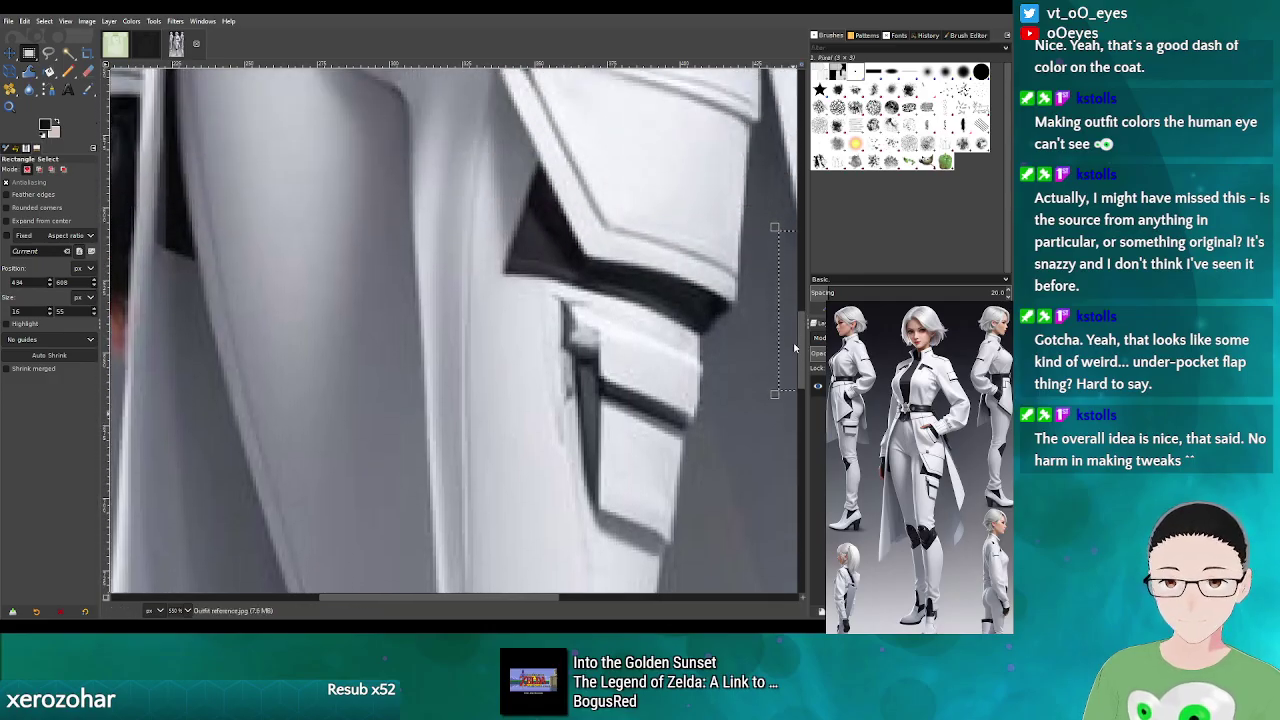
# - Examine the reference's front figure from the thigh straps up past the belt to the collar, and return to the jacket texture
pyautogui.scroll(2, 795, 345)
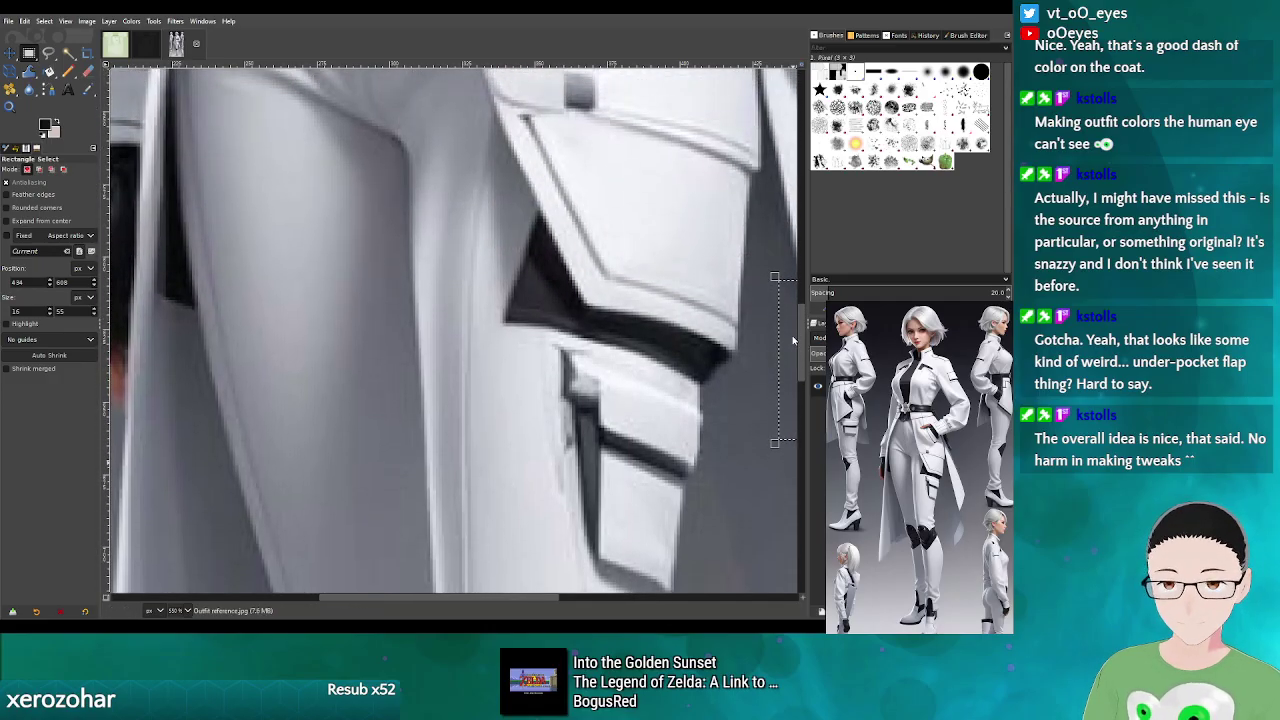
pyautogui.scroll(20, 792, 340)
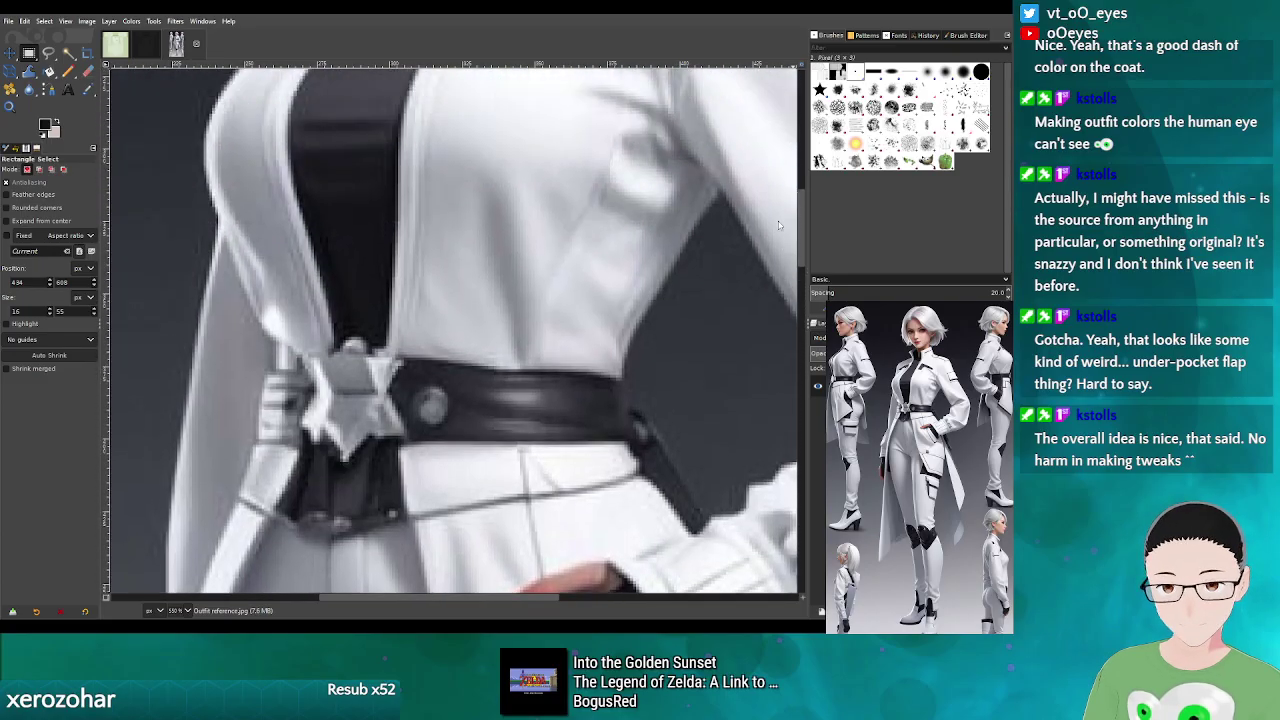
pyautogui.scroll(15, 779, 225)
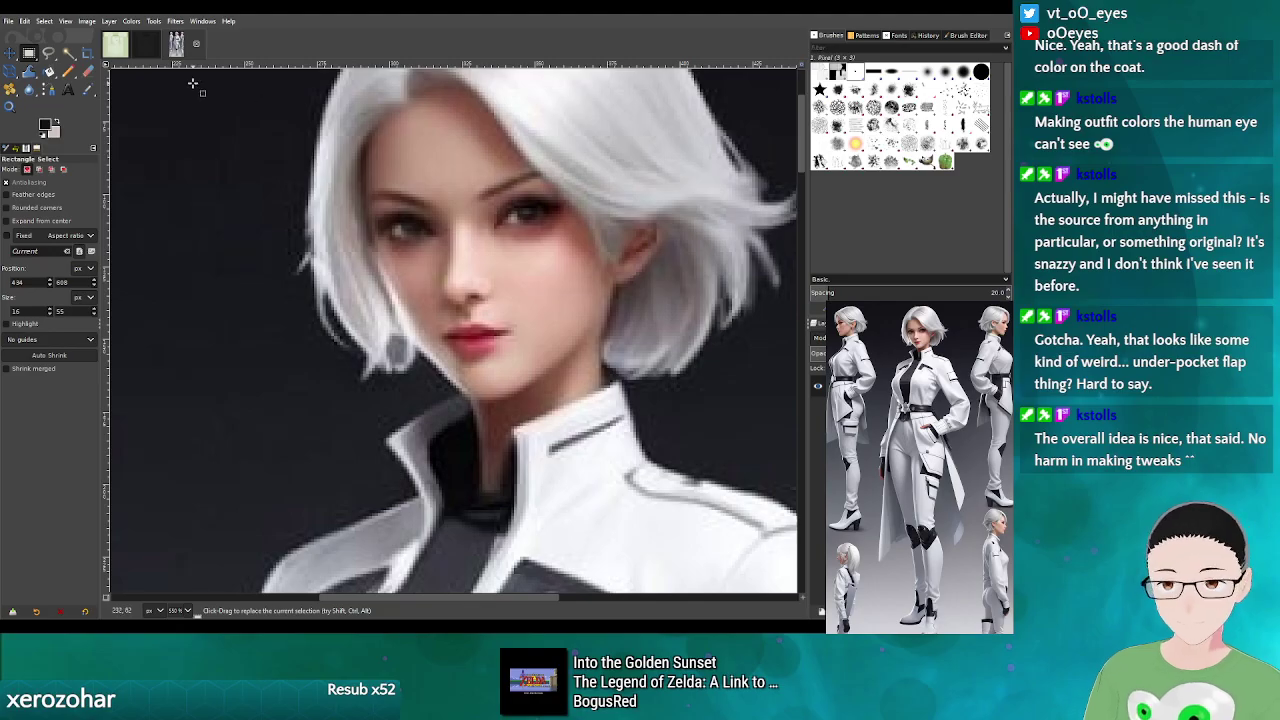
pyautogui.click(117, 48)
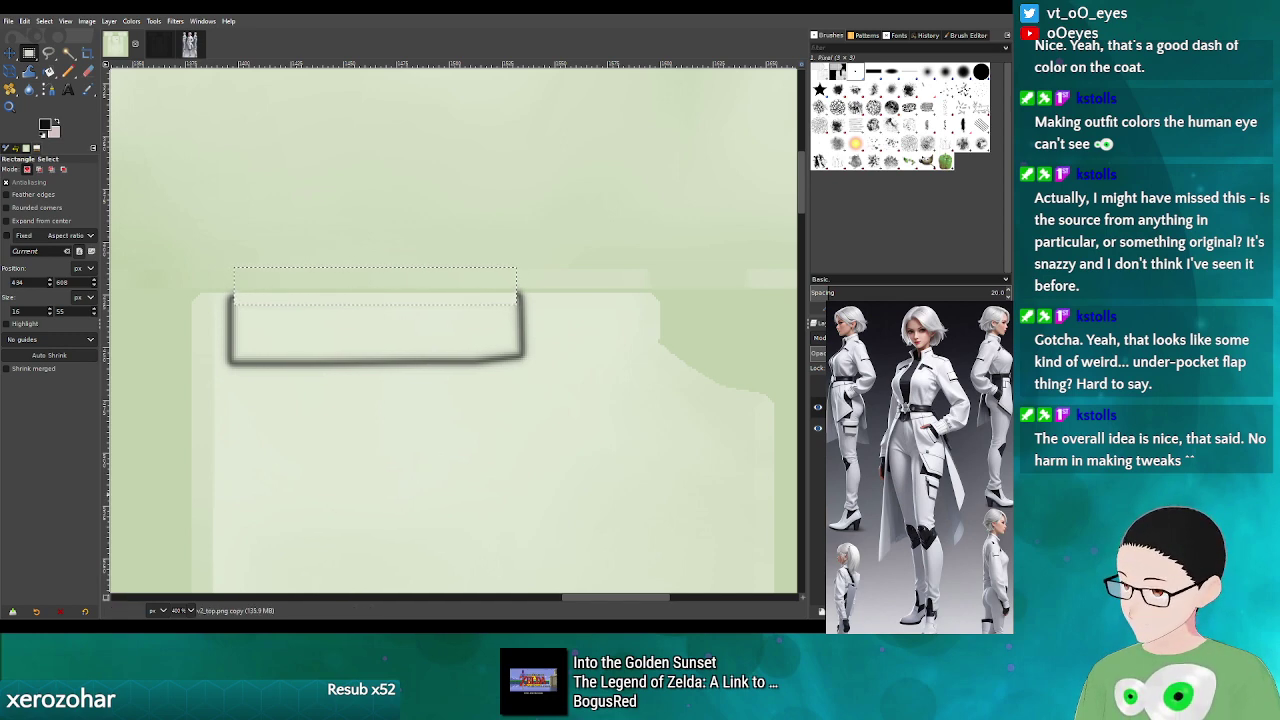
# - Switch to Blender, reload v2_top.png, inspect the shoulder outline on the model in the 3D viewport, and return to GIMP
pyautogui.hotkey('alt', 'Tab')
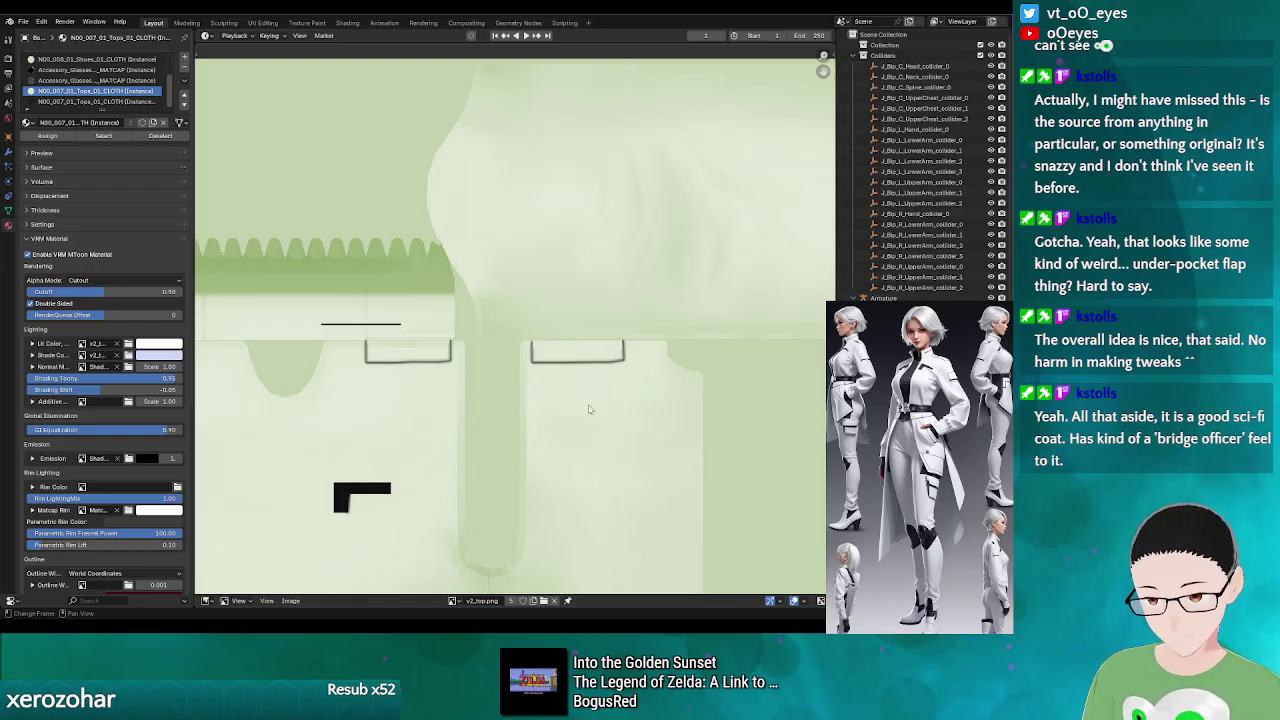
pyautogui.click(289, 601)
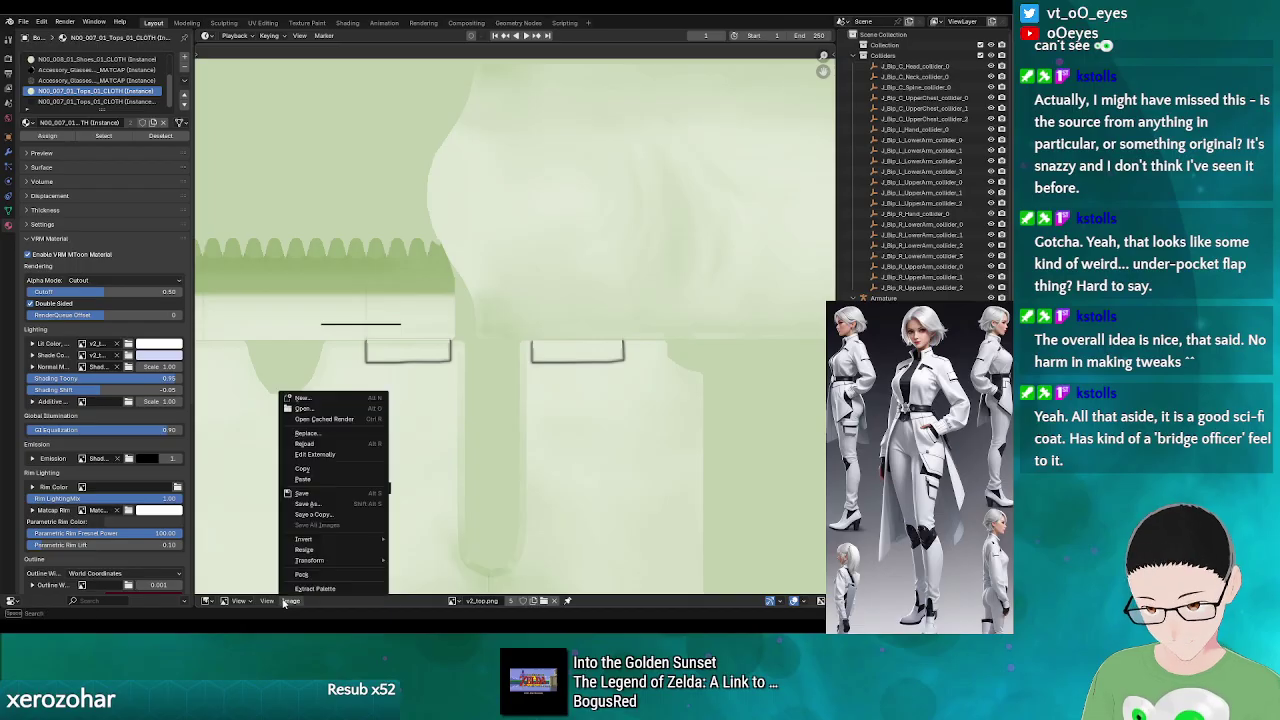
pyautogui.click(327, 446)
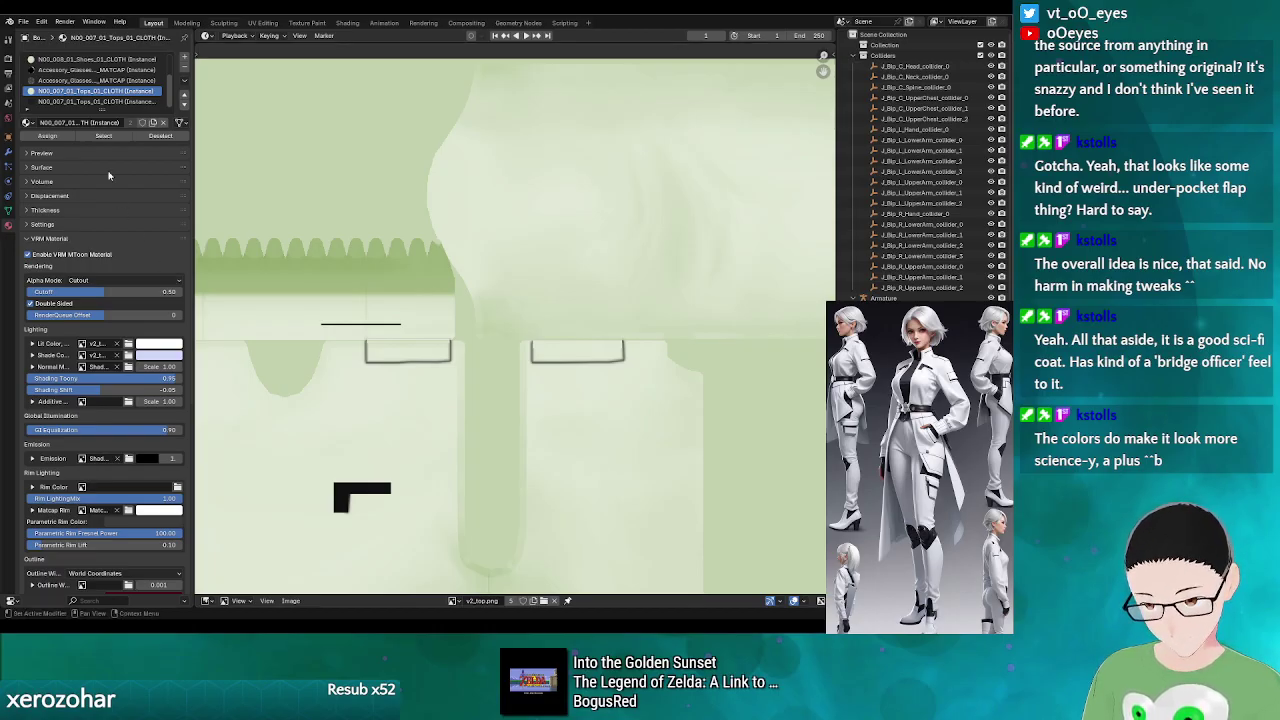
pyautogui.click(207, 601)
pyautogui.click(231, 497)
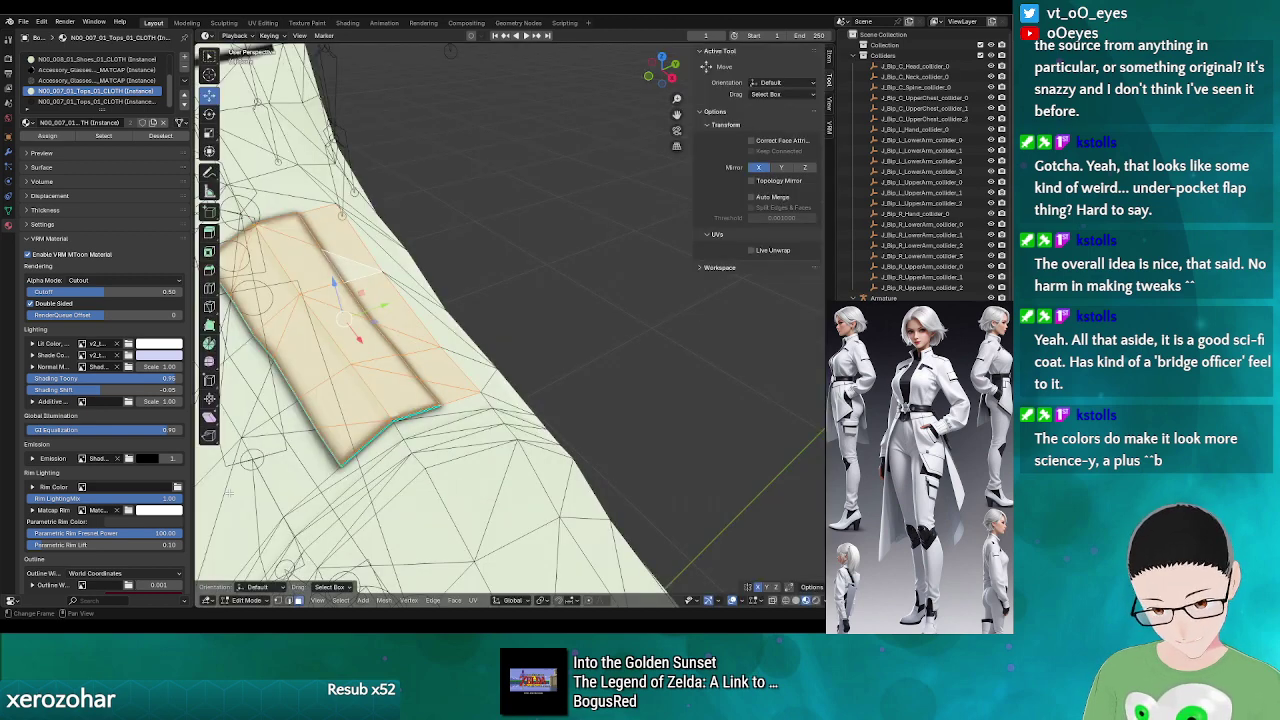
pyautogui.scroll(-5, 434, 426)
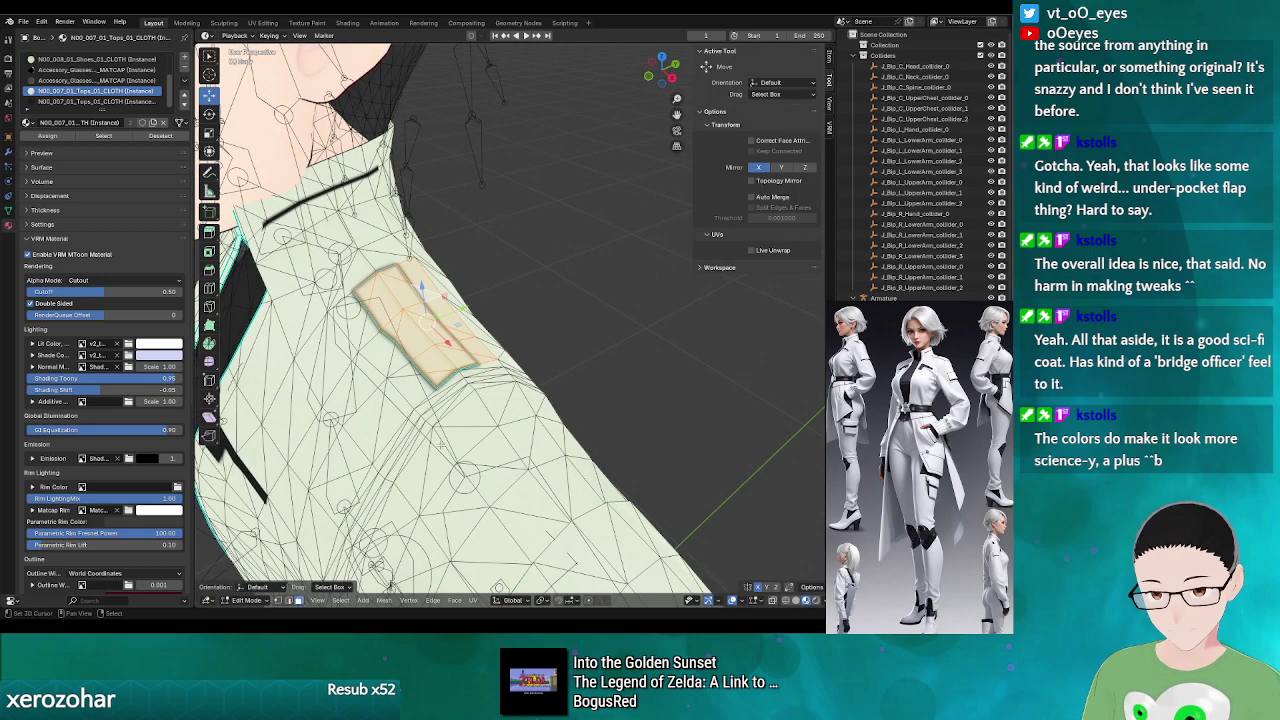
pyautogui.scroll(3, 501, 432)
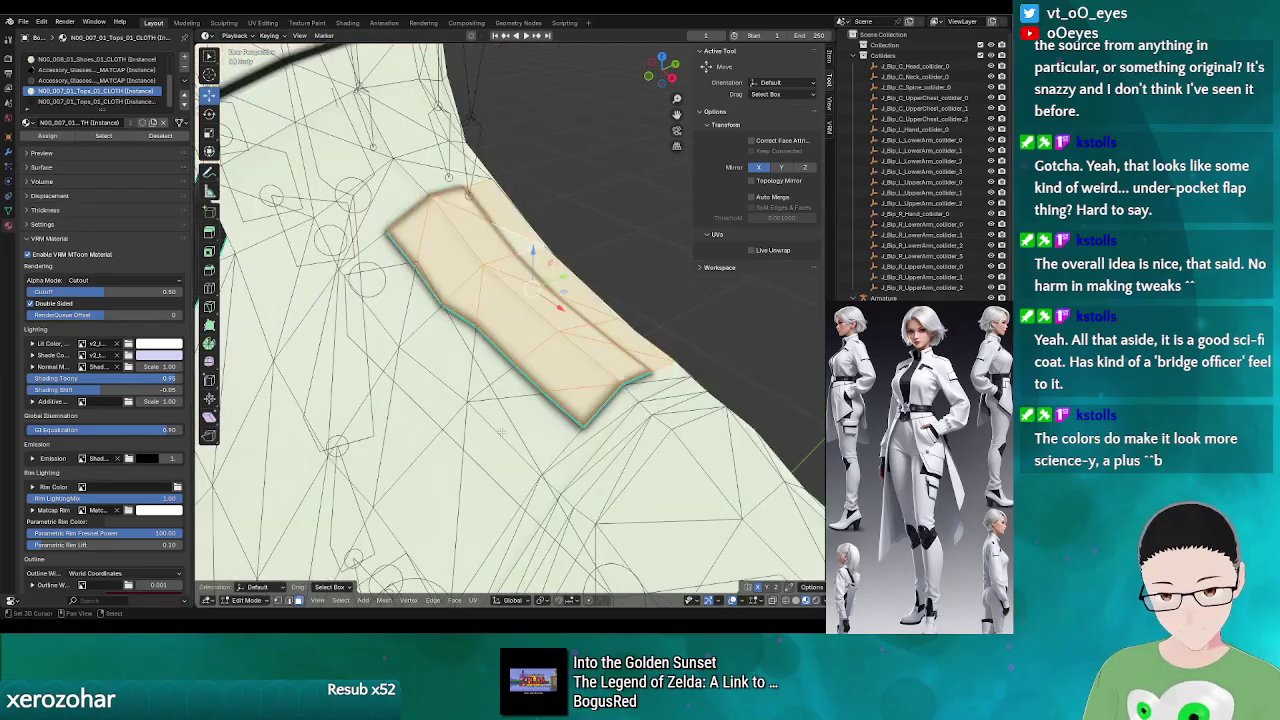
pyautogui.scroll(4, 497, 431)
pyautogui.scroll(-4, 462, 336)
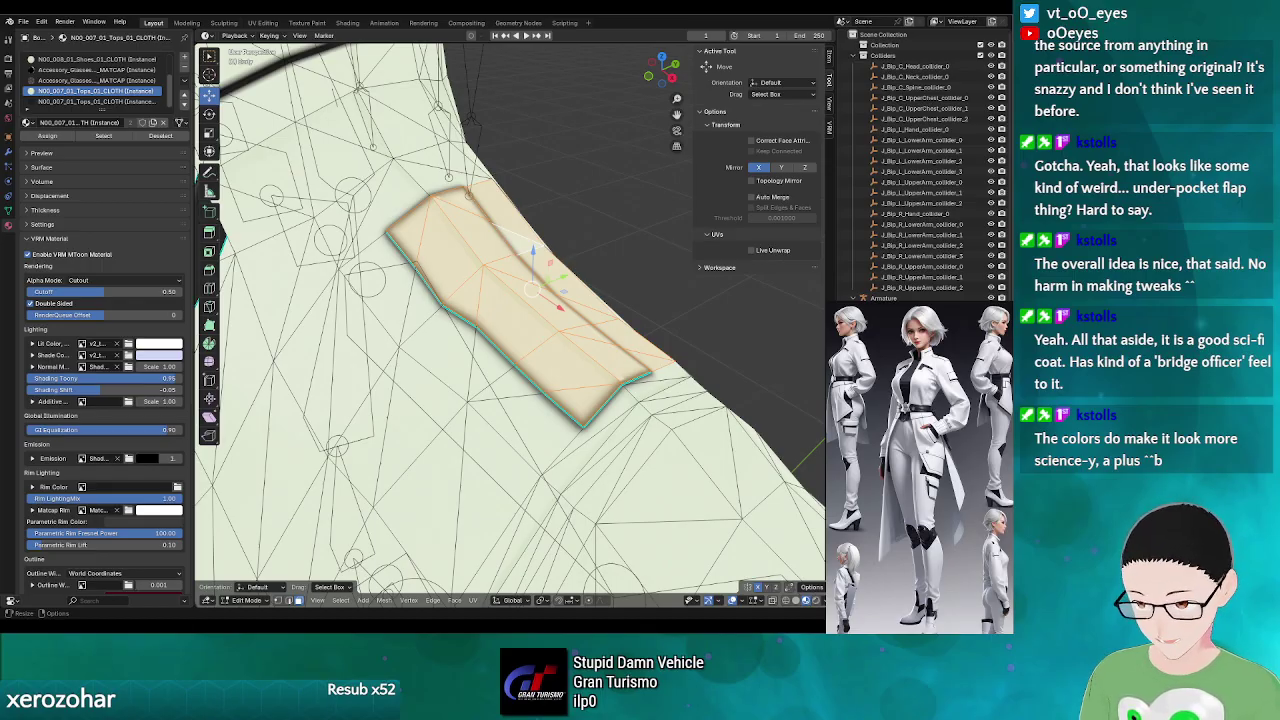
pyautogui.hotkey('alt', 'Tab')
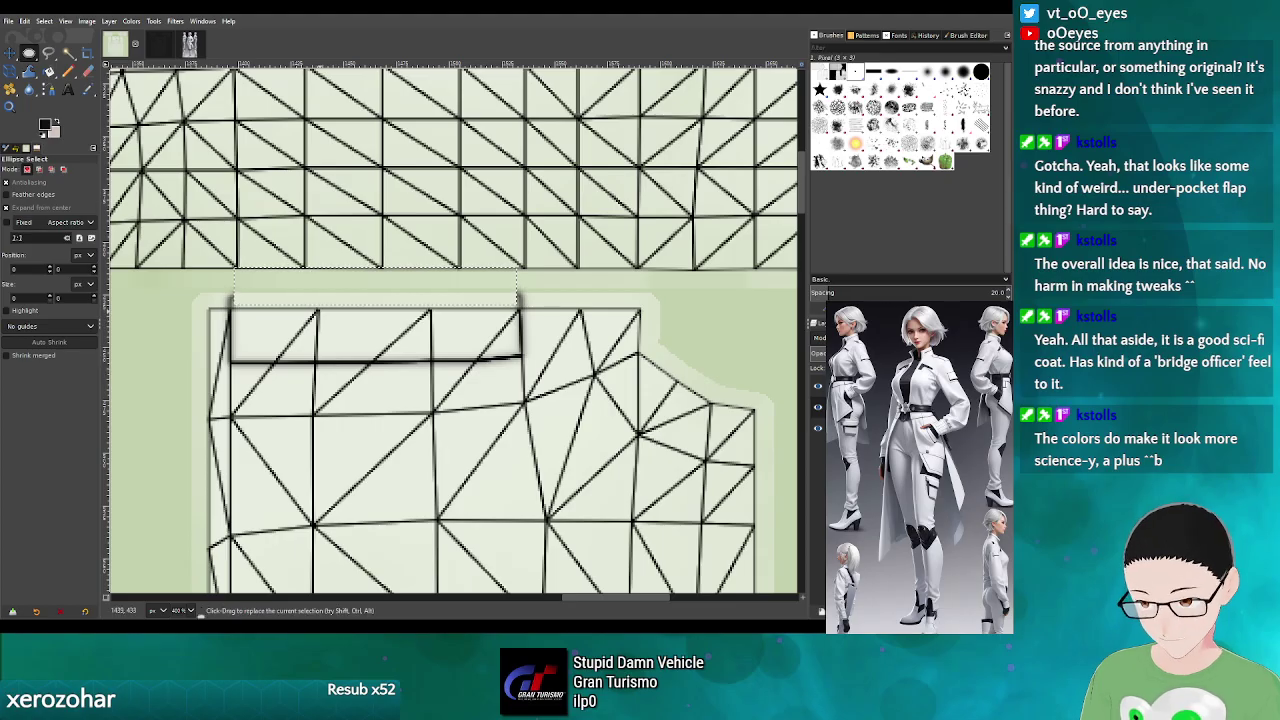
# - Select a circle about 31 by 31 px across the upper edge of the right-hand shoulder outline and fill it with black
pyautogui.moveTo(292, 291); pyautogui.dragTo(358, 347)
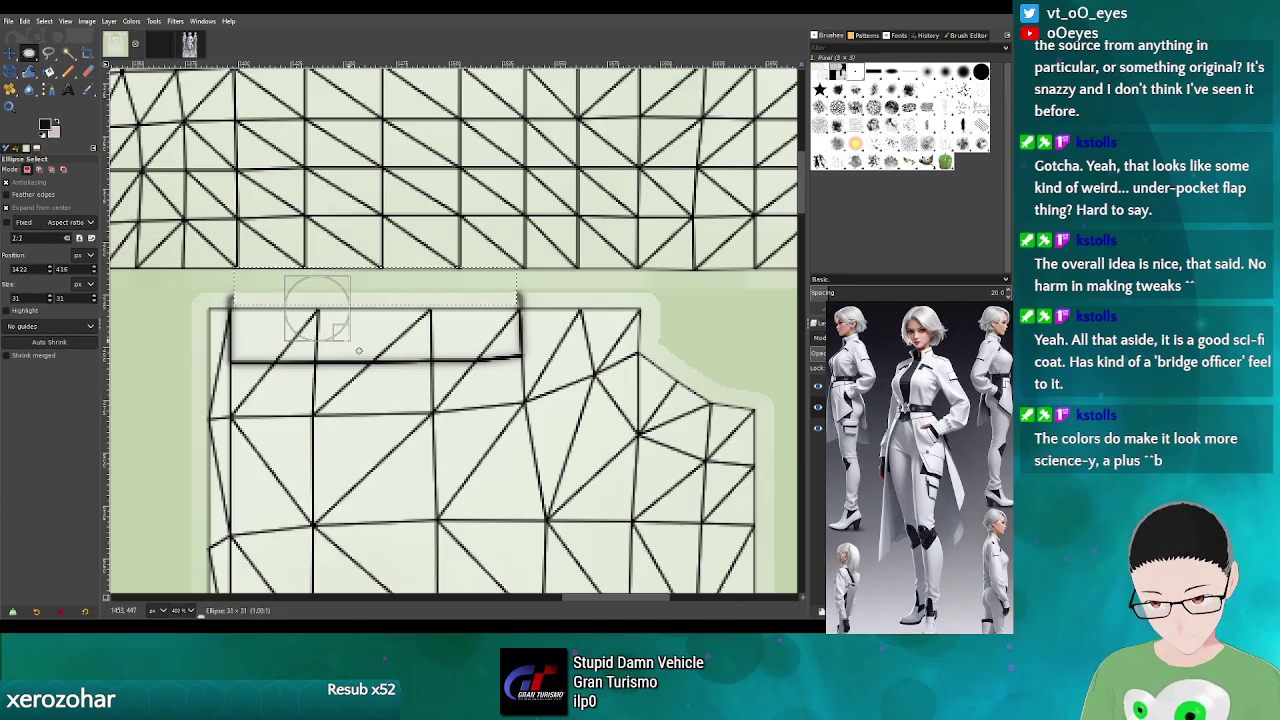
pyautogui.moveTo(358, 350); pyautogui.dragTo(358, 350)
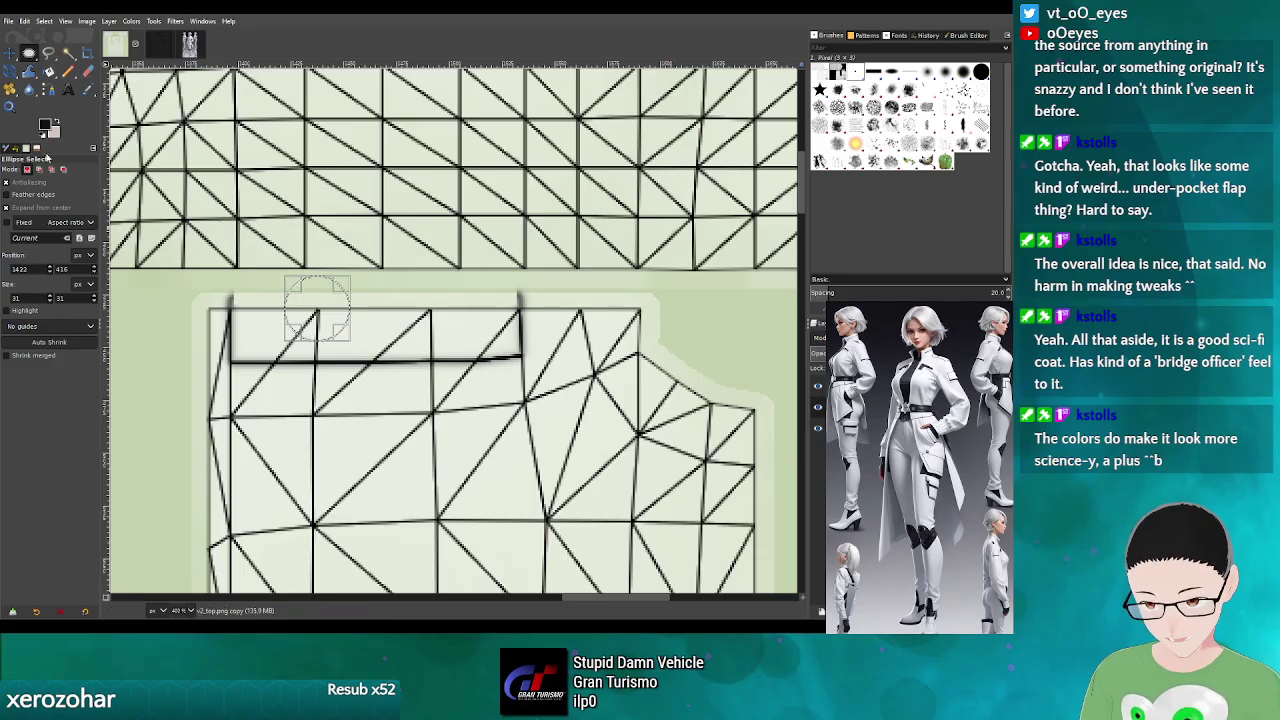
pyautogui.click(49, 74)
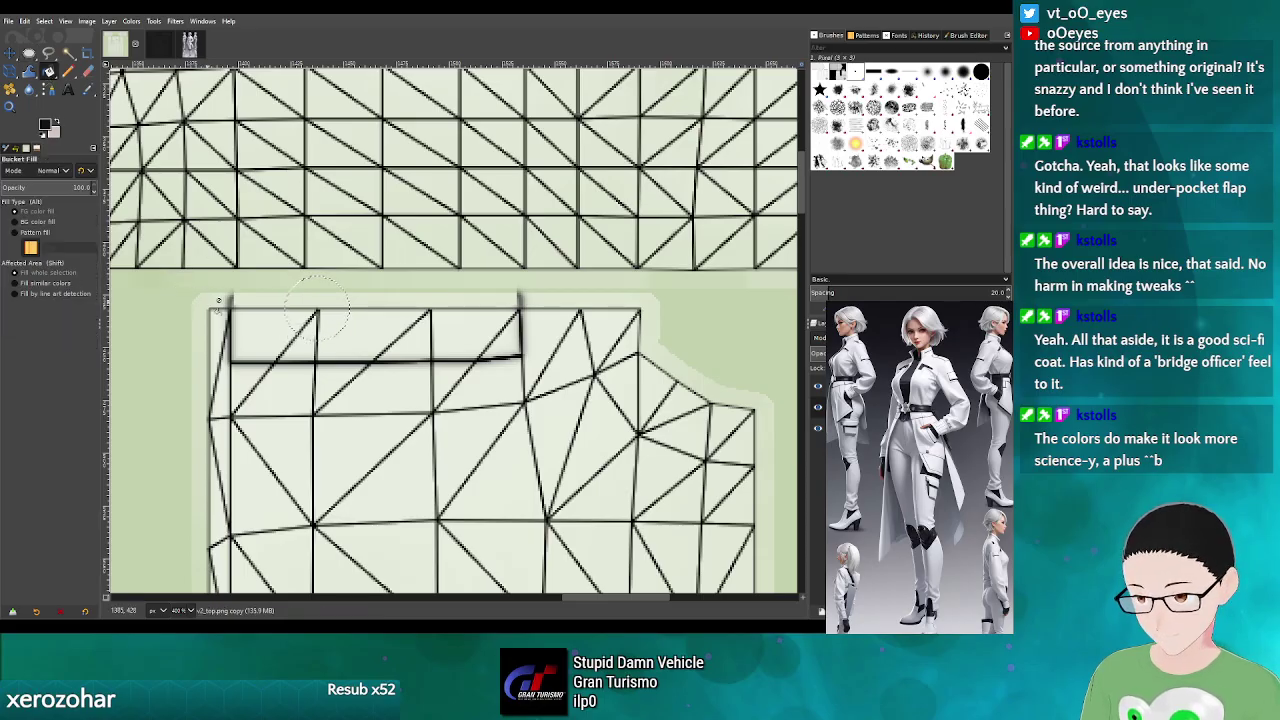
pyautogui.click(331, 318)
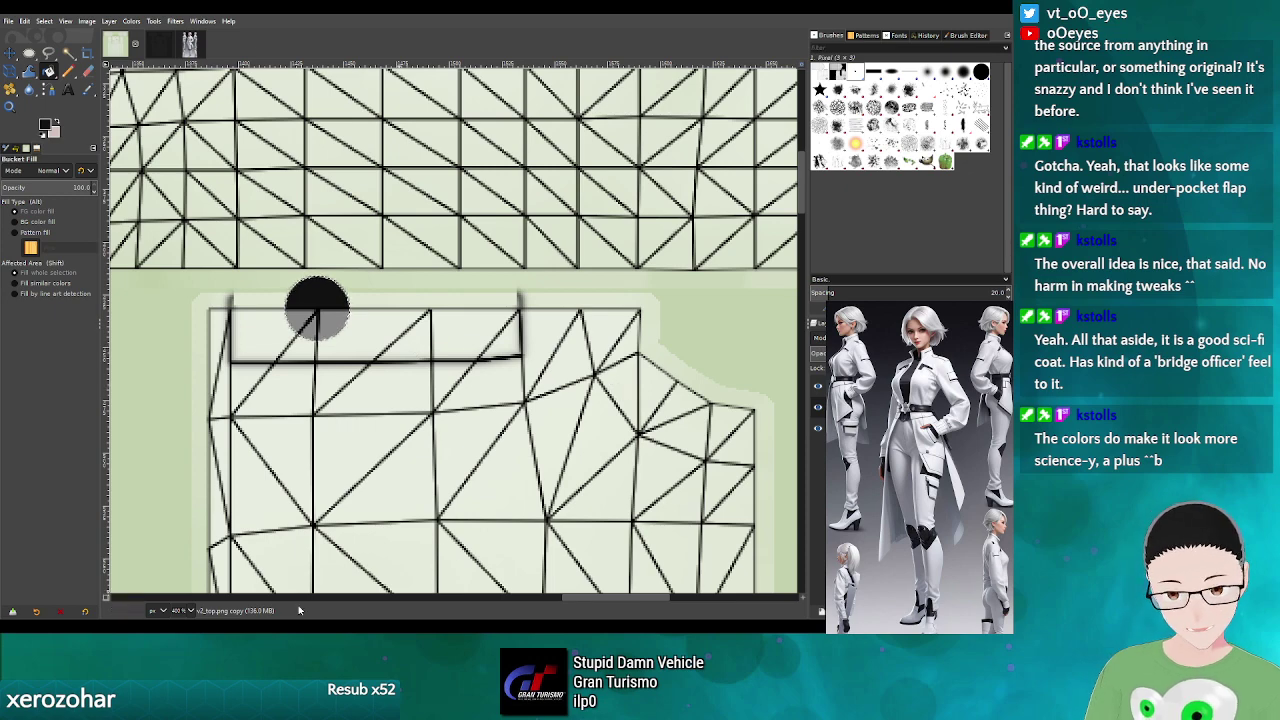
# - Select a circle about 31 by 31 px across the upper edge of the left-hand shoulder outline and fill it with black
pyautogui.moveTo(609, 601); pyautogui.dragTo(536, 568)
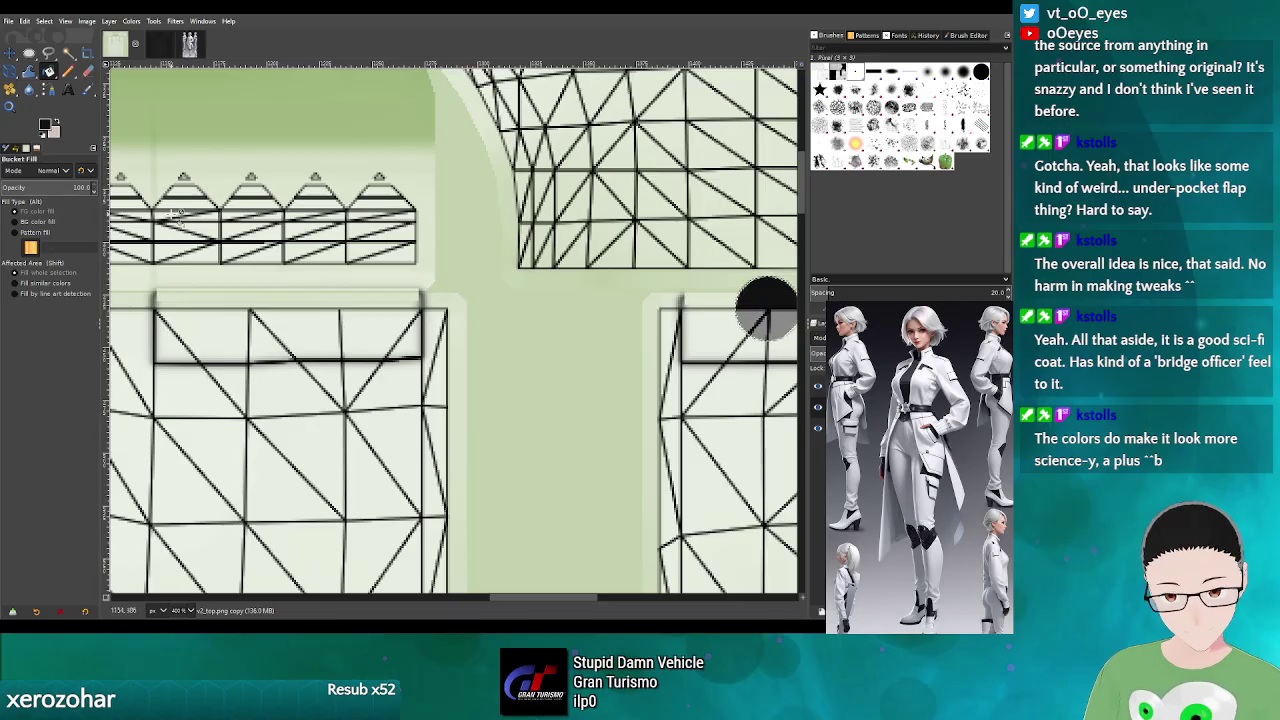
pyautogui.click(29, 53)
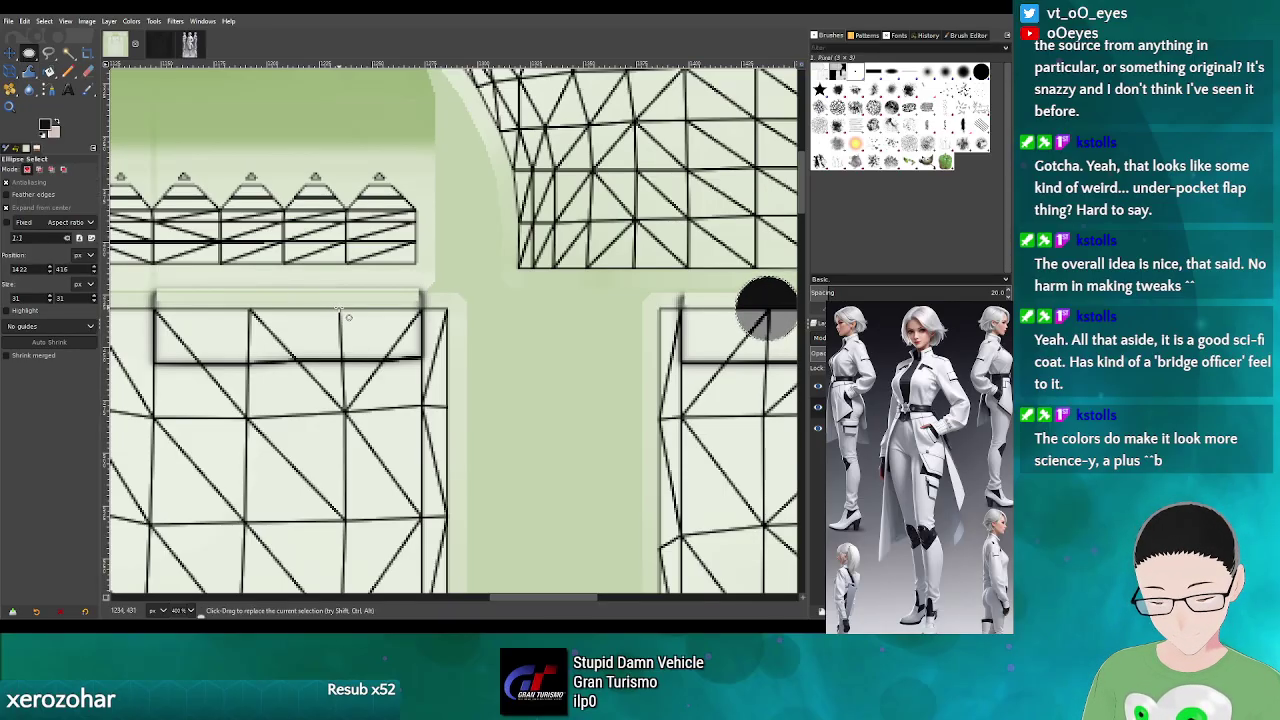
pyautogui.moveTo(338, 306); pyautogui.dragTo(381, 349)
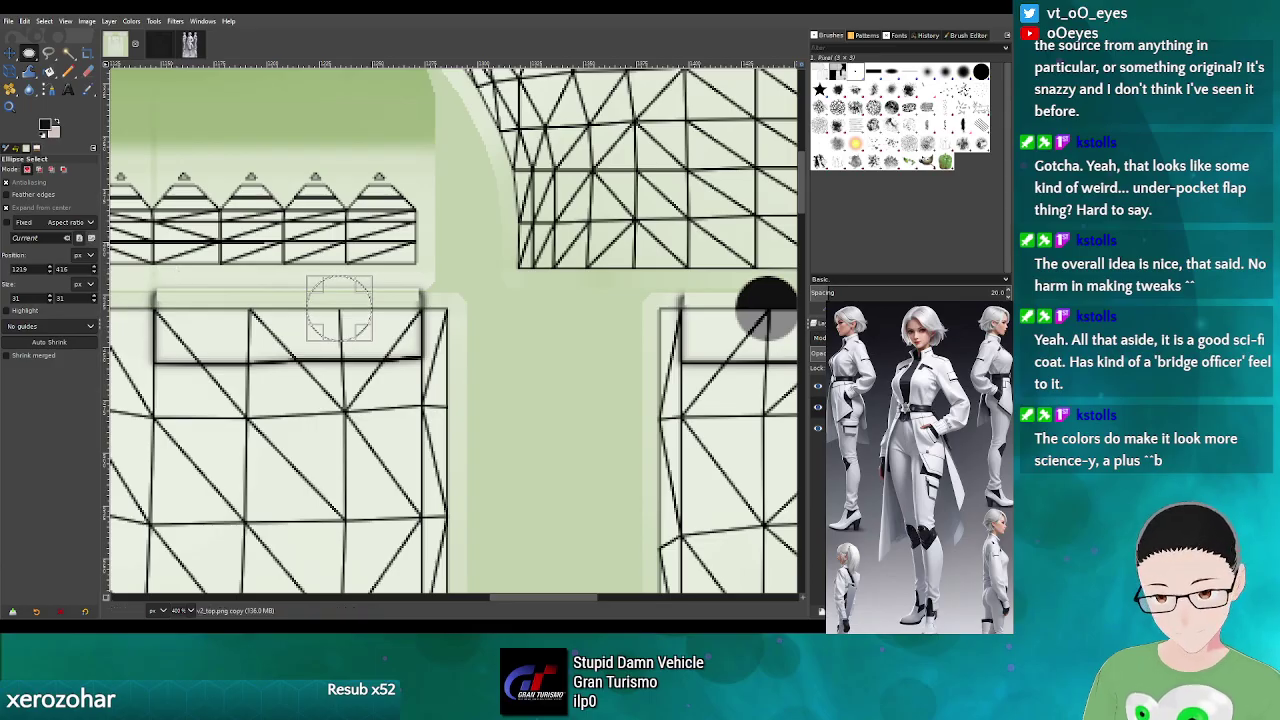
pyautogui.click(48, 72)
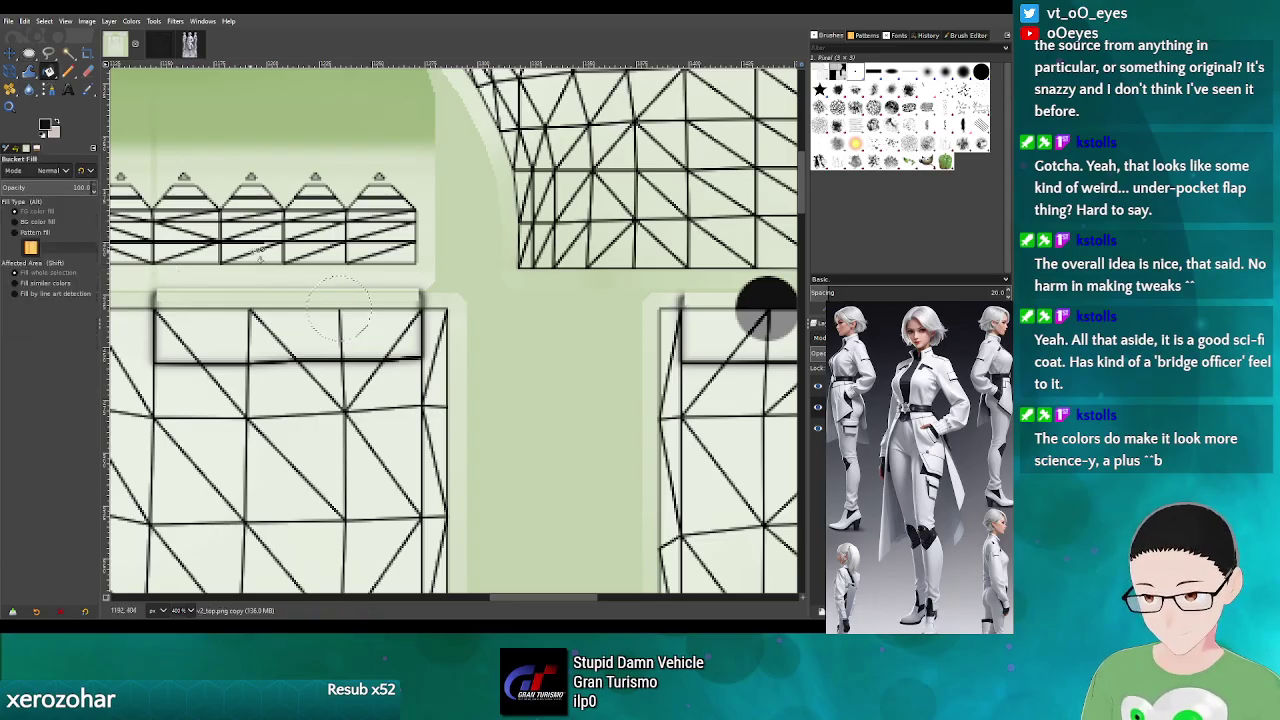
pyautogui.click(340, 315)
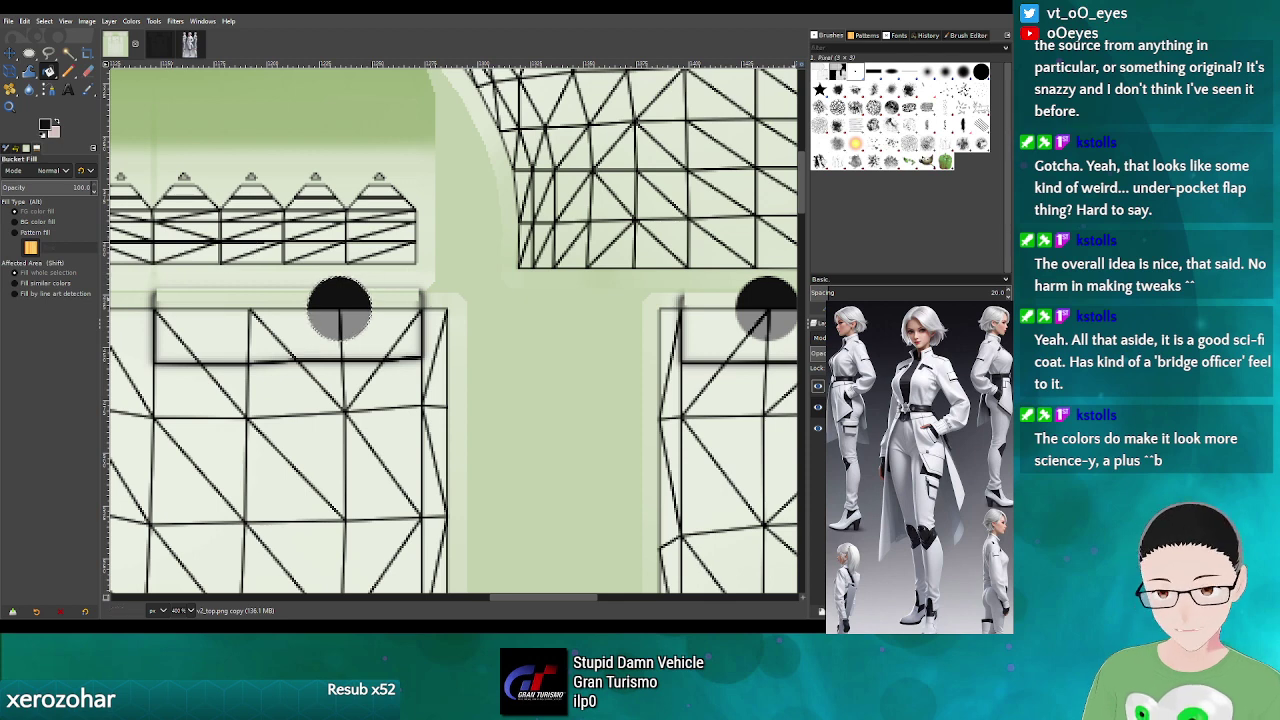
# - Hide the UV wireframe to check the two black circles on the shoulder outlines, and show it again
pyautogui.click(818, 385)
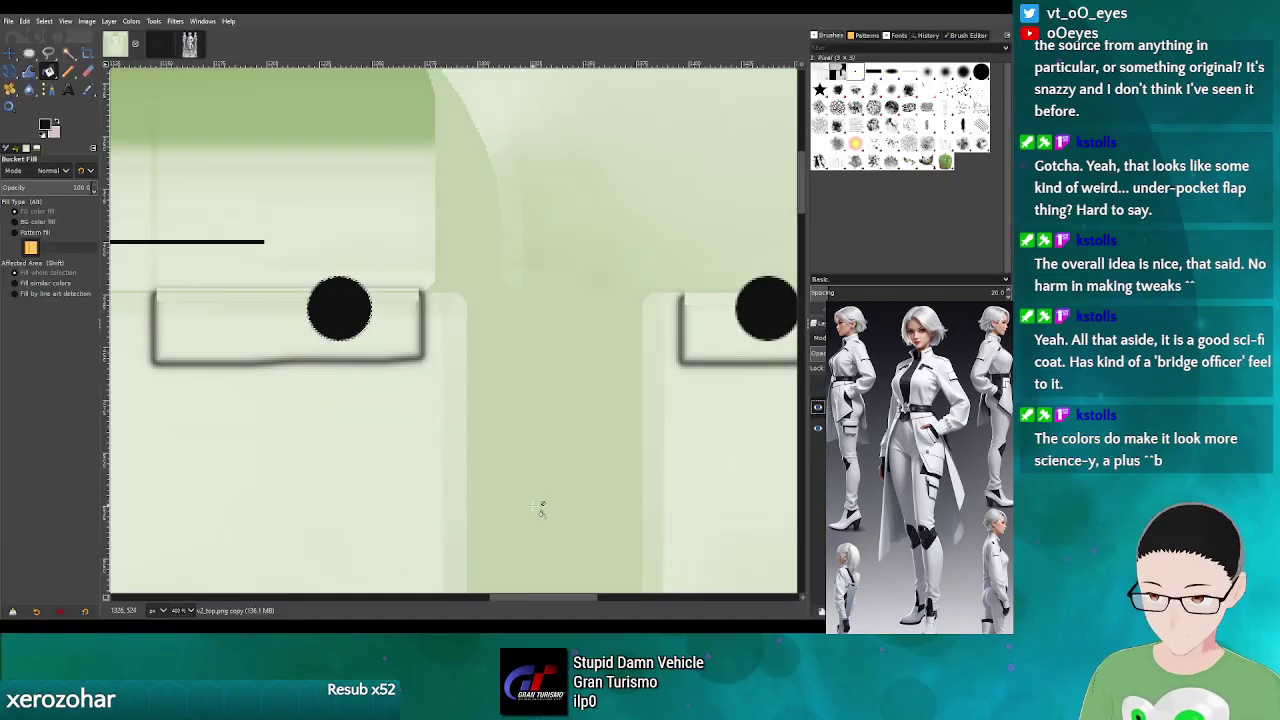
pyautogui.moveTo(519, 597); pyautogui.dragTo(537, 594)
pyautogui.click(817, 386)
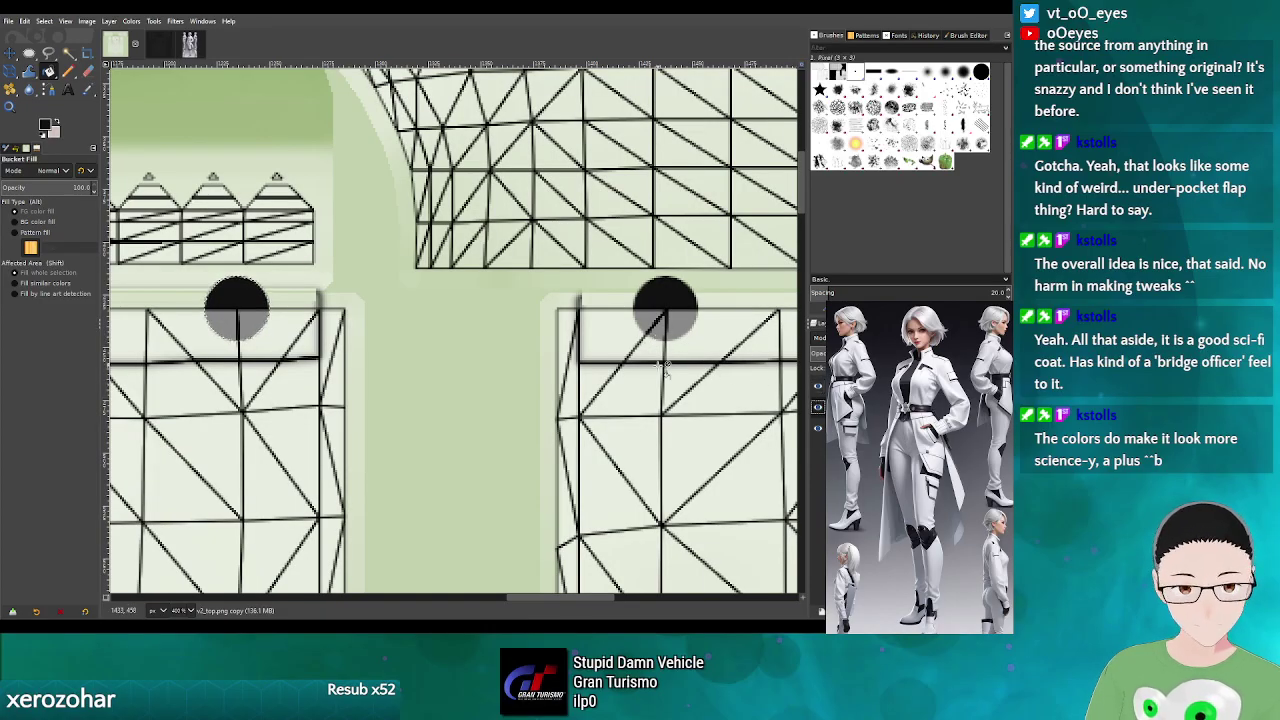
# - Remove the right-hand outline's black circle and draw an elliptical selection about 46 by 31 px in its place
pyautogui.hscroll(3, 537, 430)
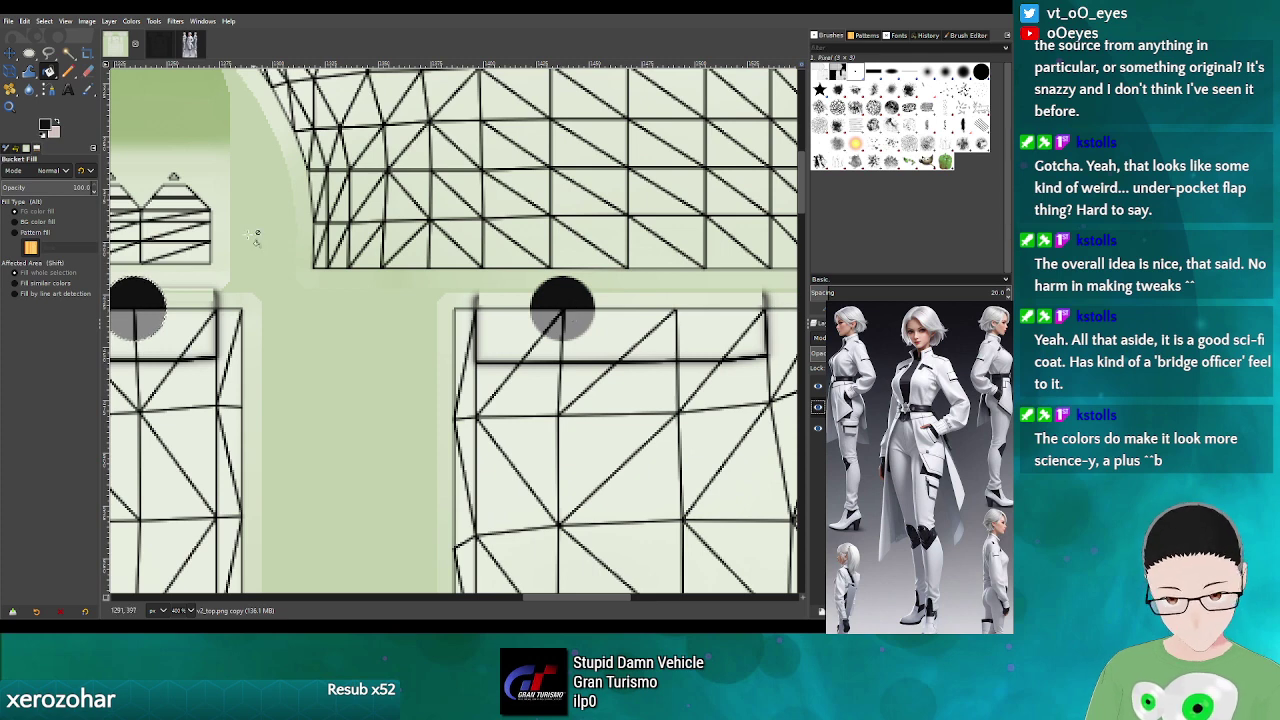
pyautogui.click(28, 53)
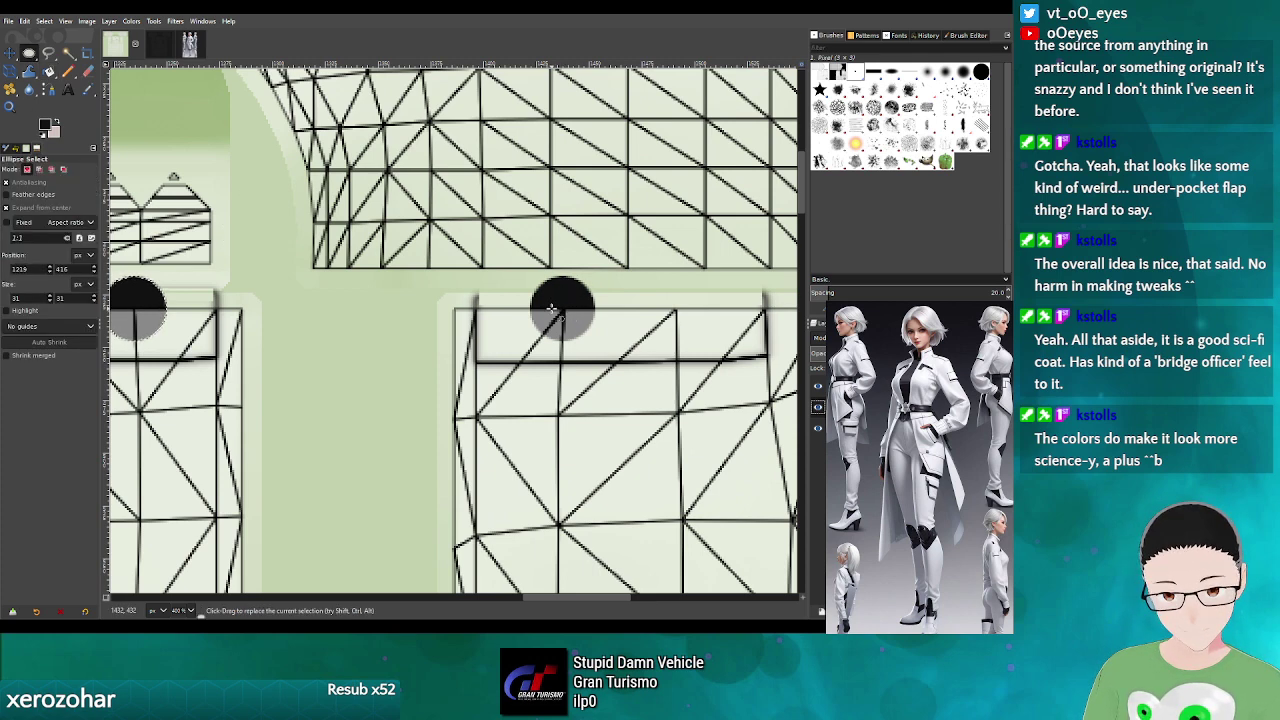
pyautogui.moveTo(532, 298); pyautogui.dragTo(604, 350)
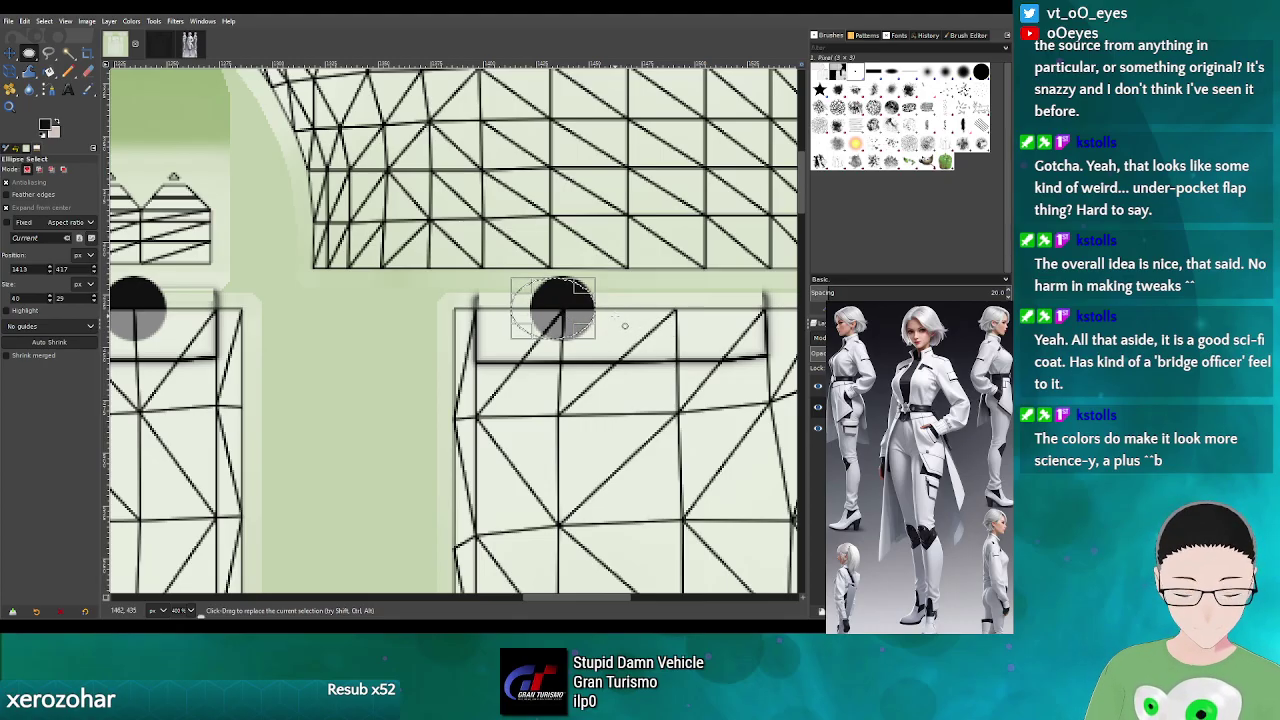
pyautogui.moveTo(597, 342); pyautogui.dragTo(610, 348)
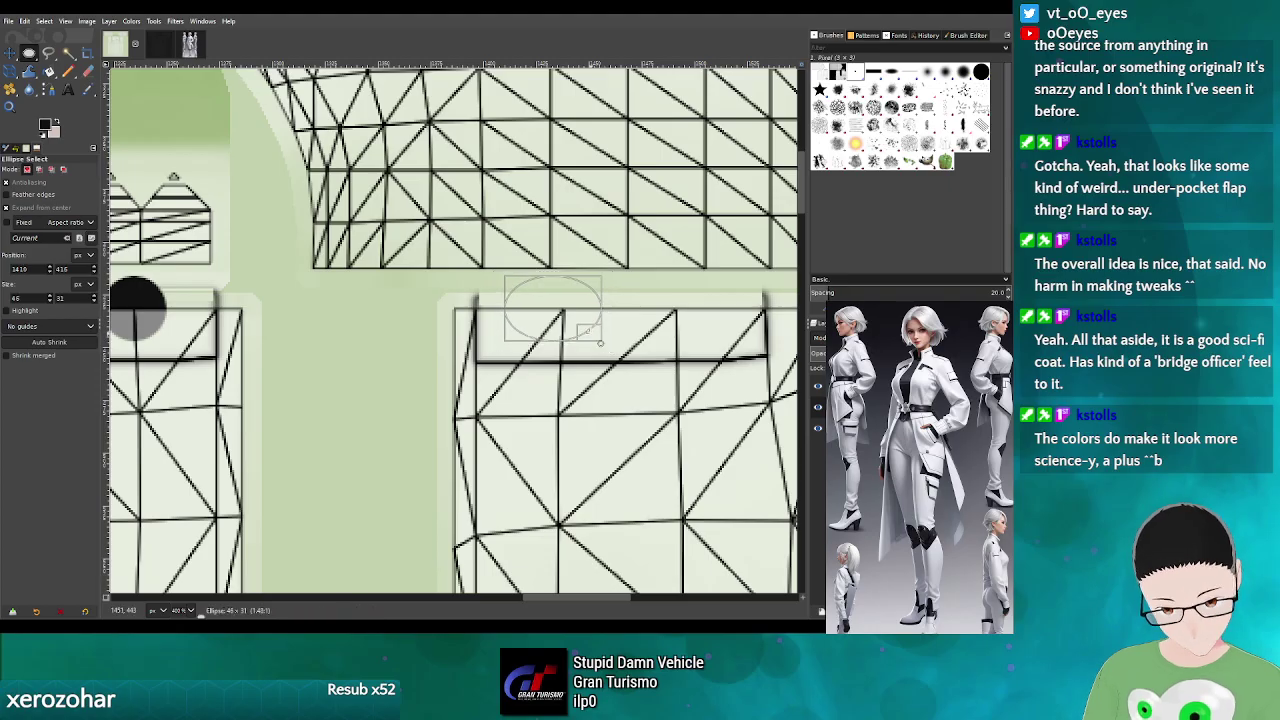
# - Select an ellipse about 42 × 31 px across the upper edge of the right pocket flap and fill it with black
pyautogui.moveTo(600, 342); pyautogui.dragTo(600, 342)
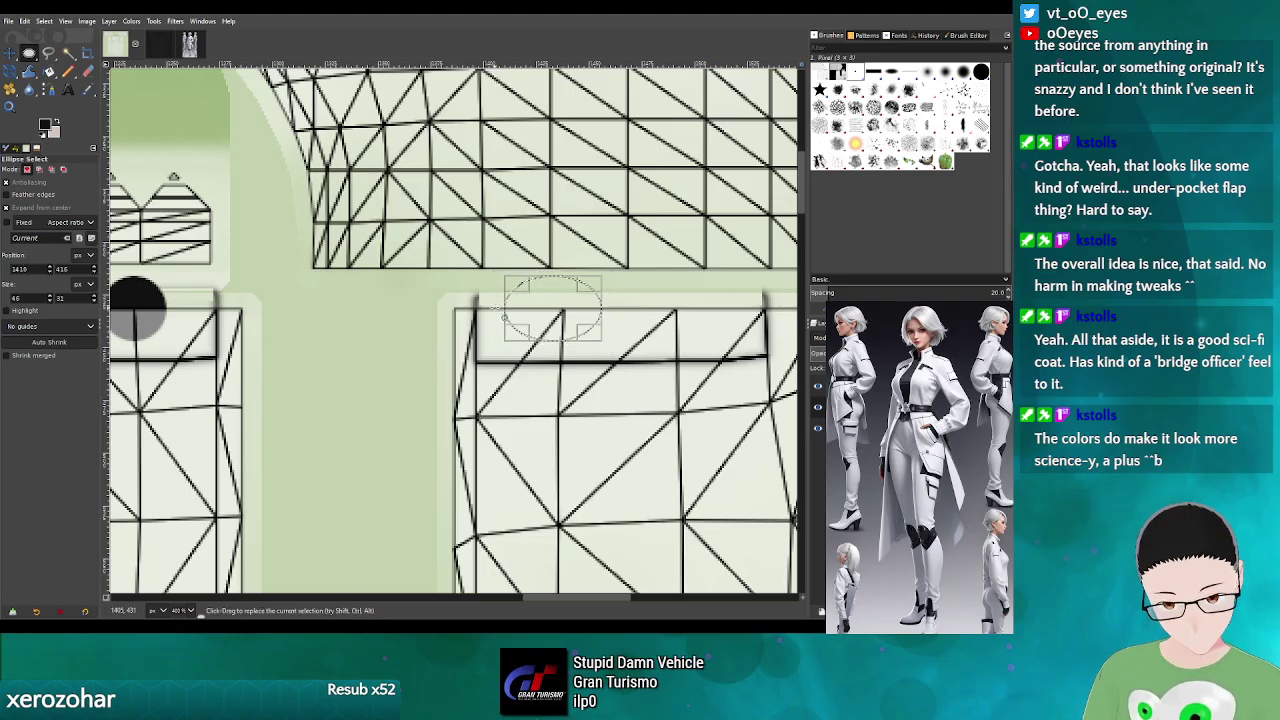
pyautogui.moveTo(516, 316); pyautogui.dragTo(549, 303)
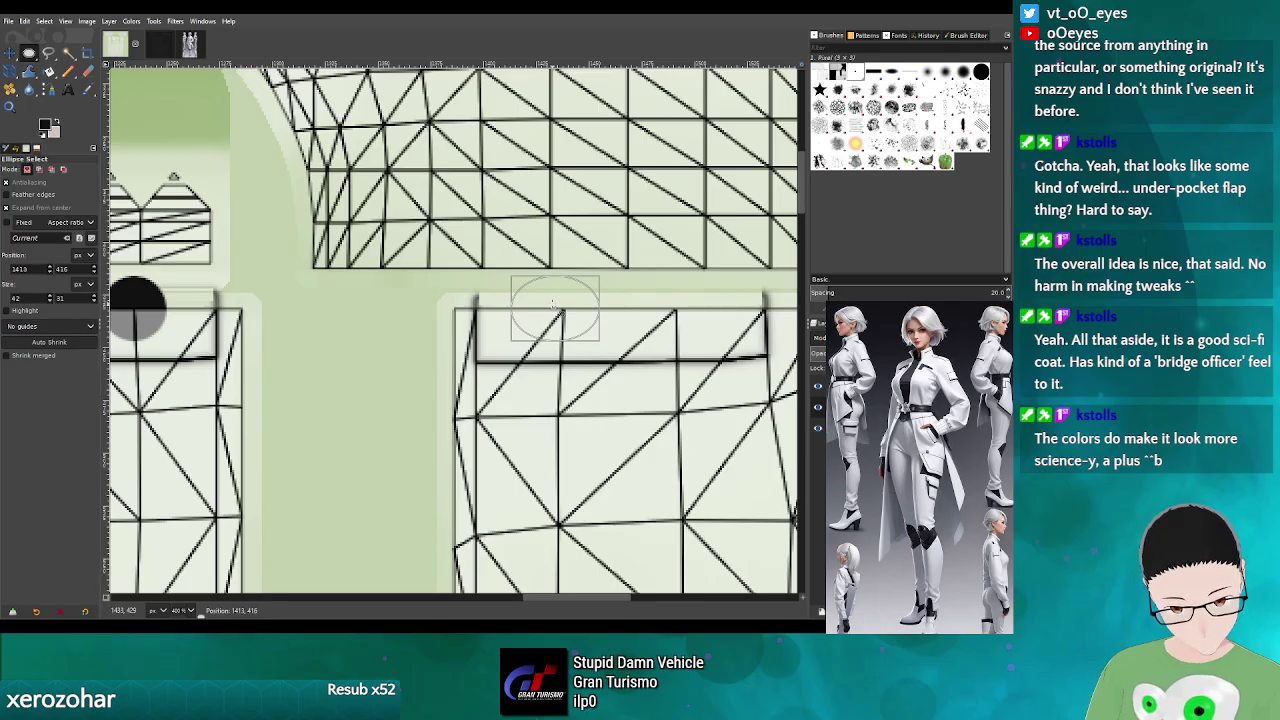
pyautogui.moveTo(553, 305); pyautogui.dragTo(553, 305)
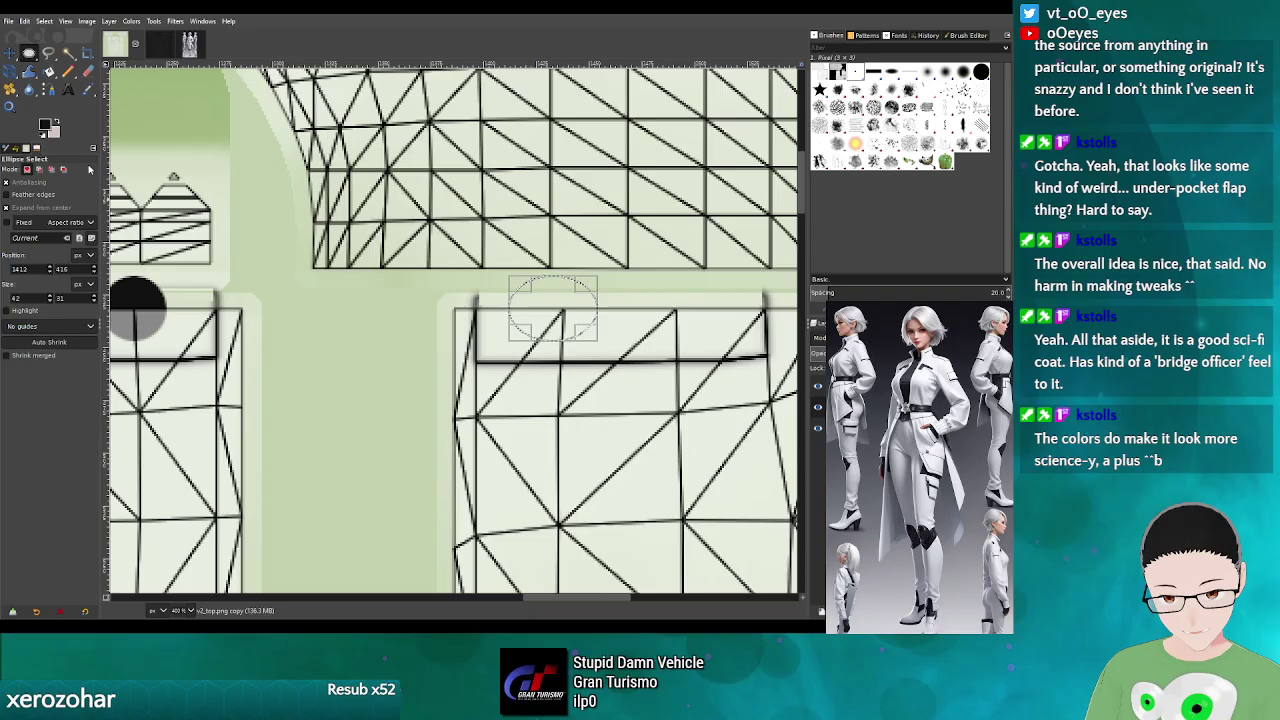
pyautogui.click(49, 71)
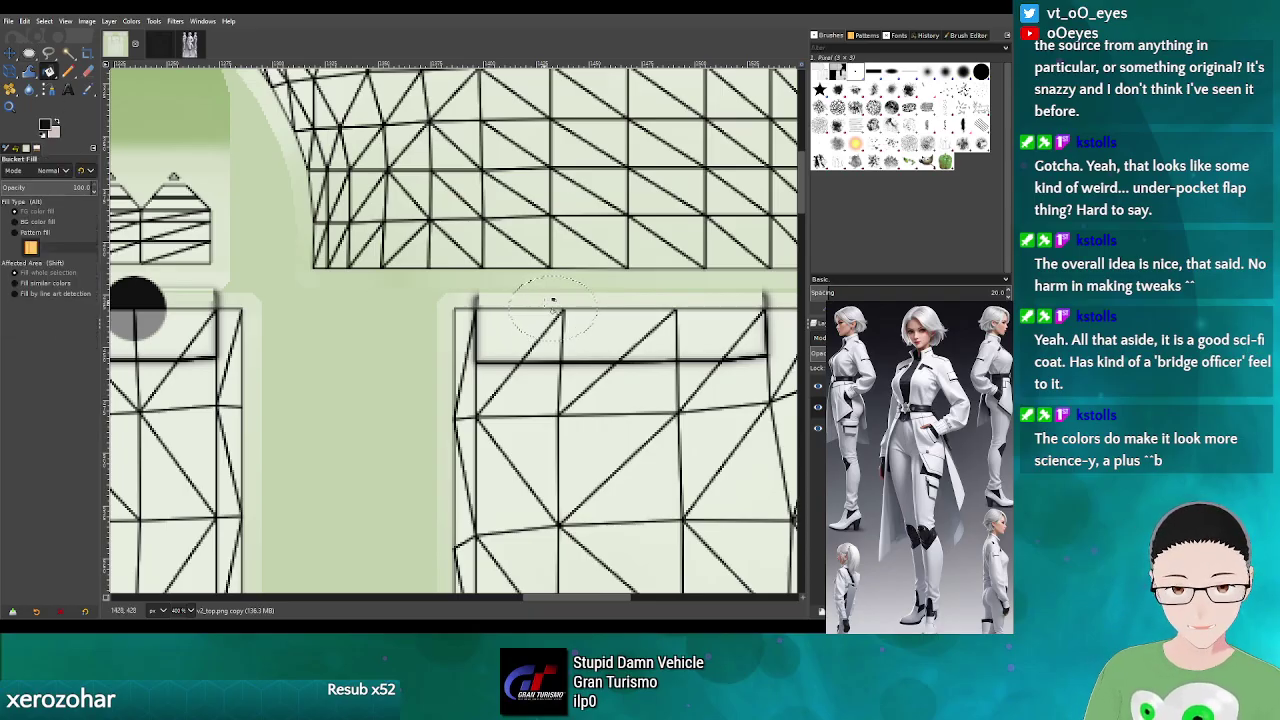
pyautogui.click(548, 302)
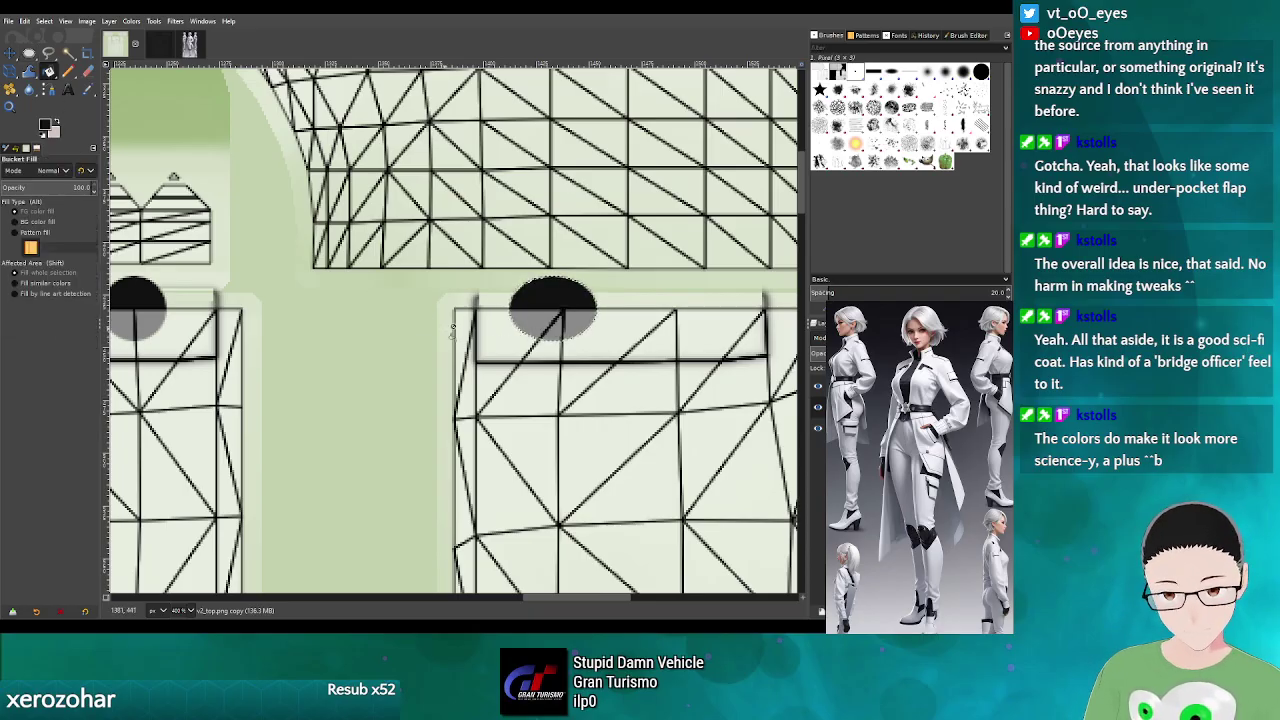
# - Export the texture with the UV wireframe layer hidden, and reload v2_top.png in Blender's Image Editor
pyautogui.click(818, 387)
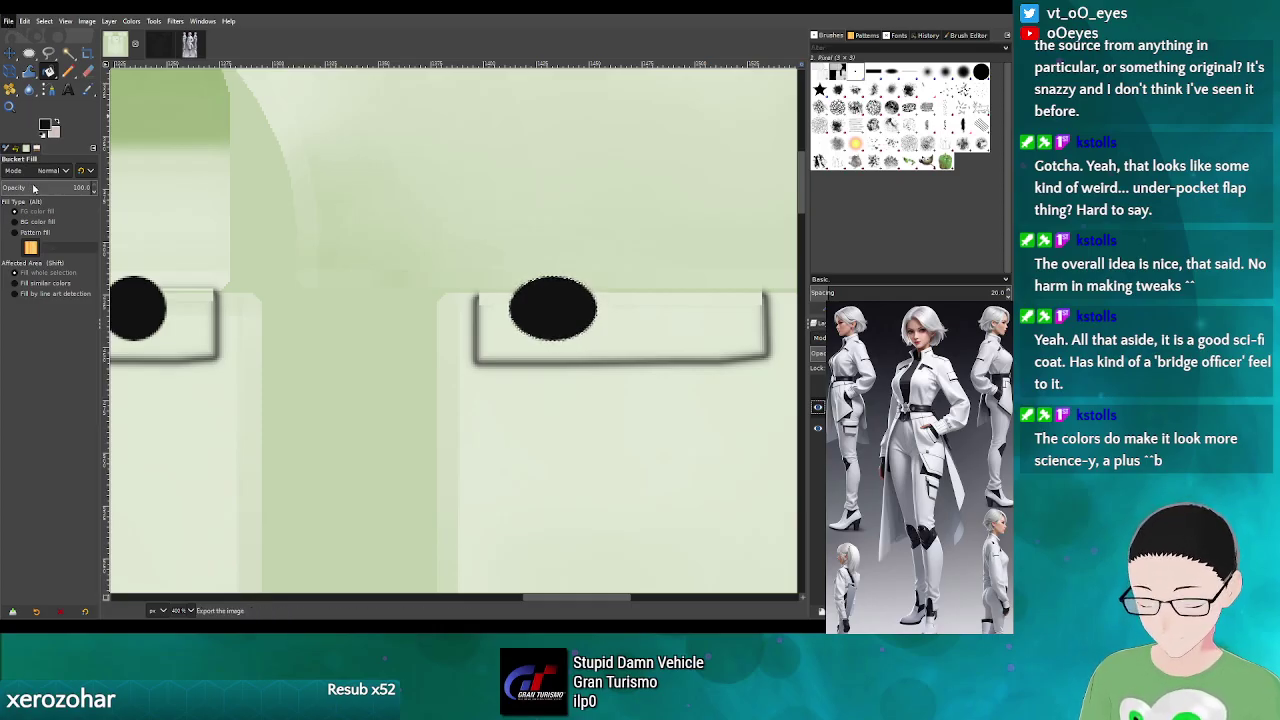
pyautogui.hotkey('ctrl', 'e')
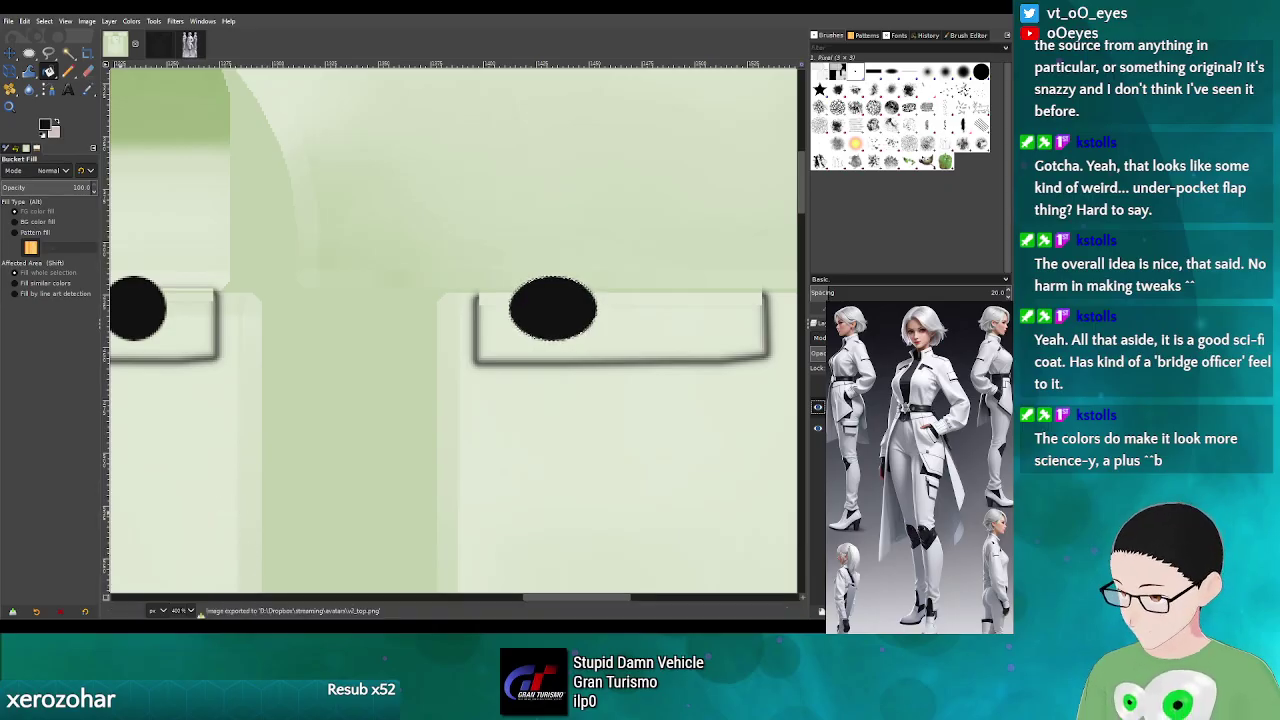
pyautogui.hotkey('alt', 'Tab')
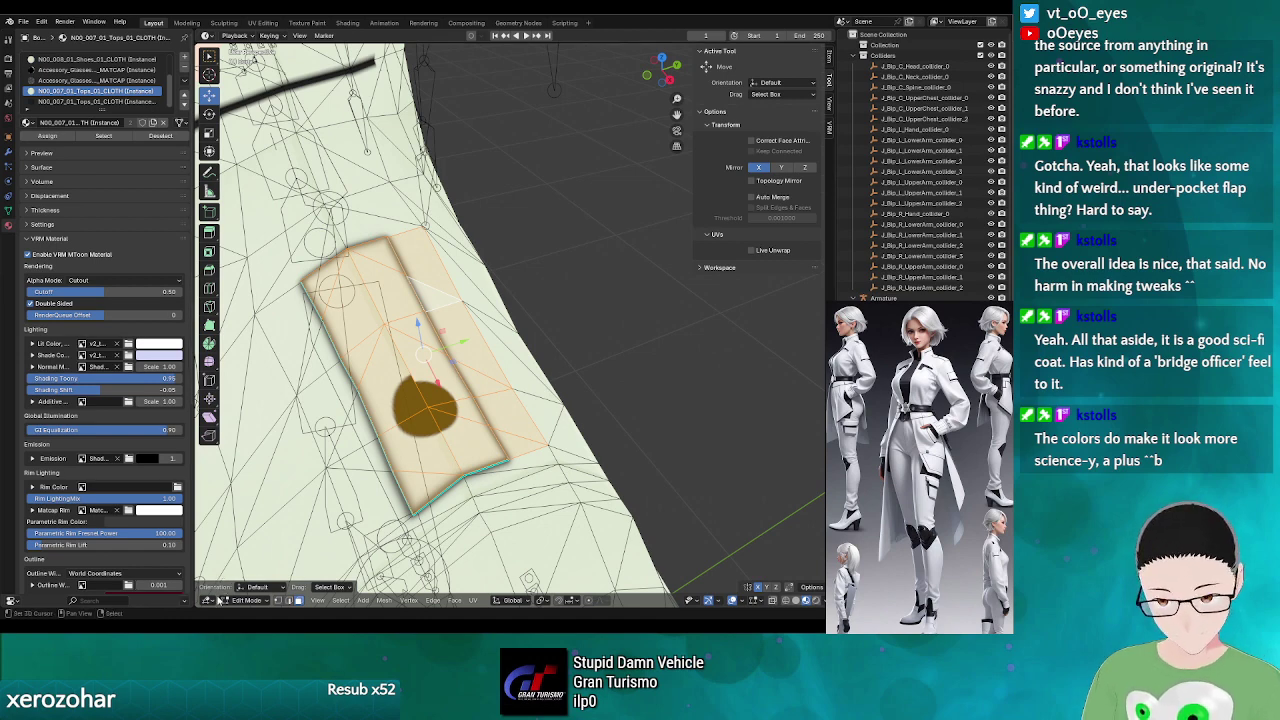
pyautogui.click(208, 600)
pyautogui.click(230, 507)
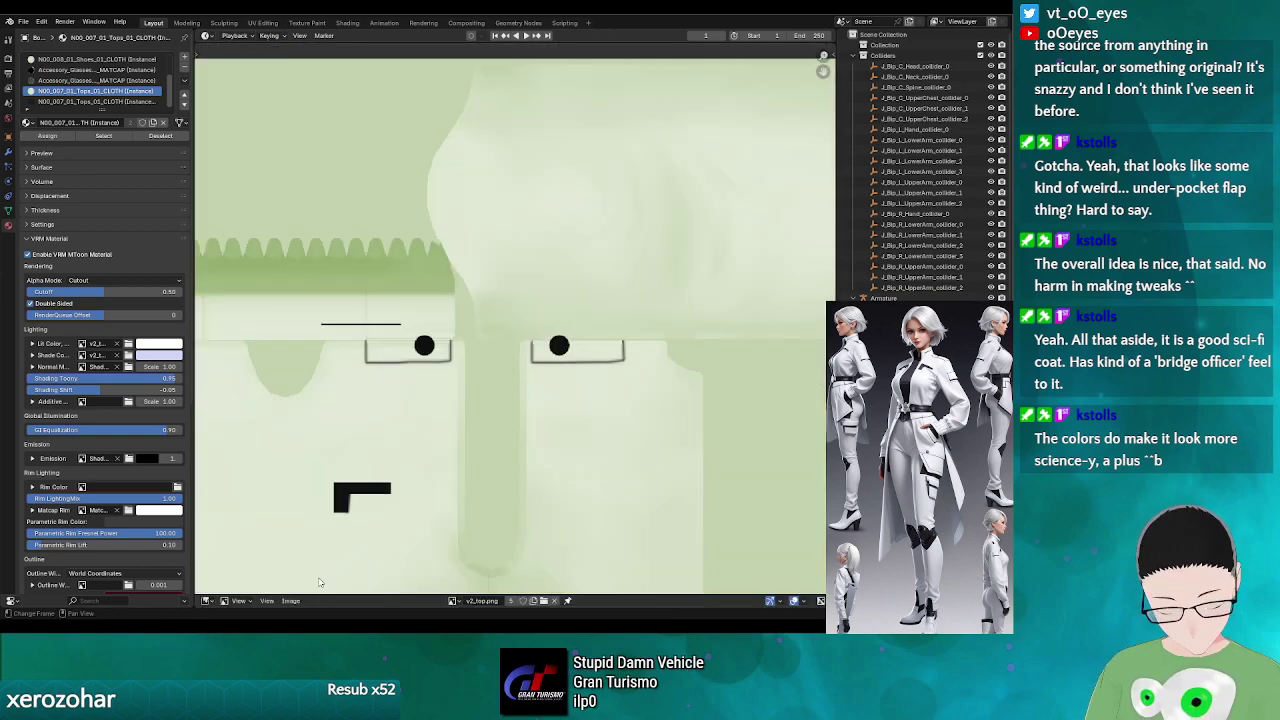
pyautogui.click(290, 600)
pyautogui.click(335, 493)
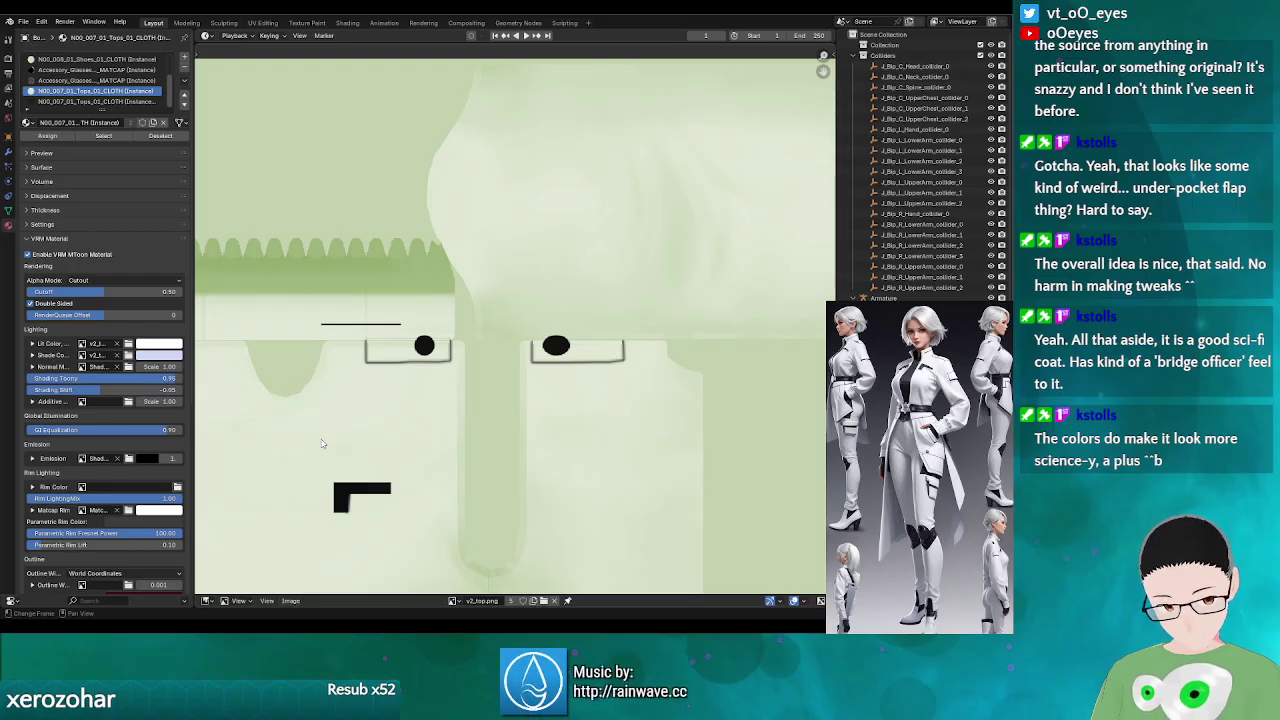
# - Return to the 3D Viewport and examine how the two painted halves of the black button meet on the pocket flap
pyautogui.click(208, 601)
pyautogui.click(232, 496)
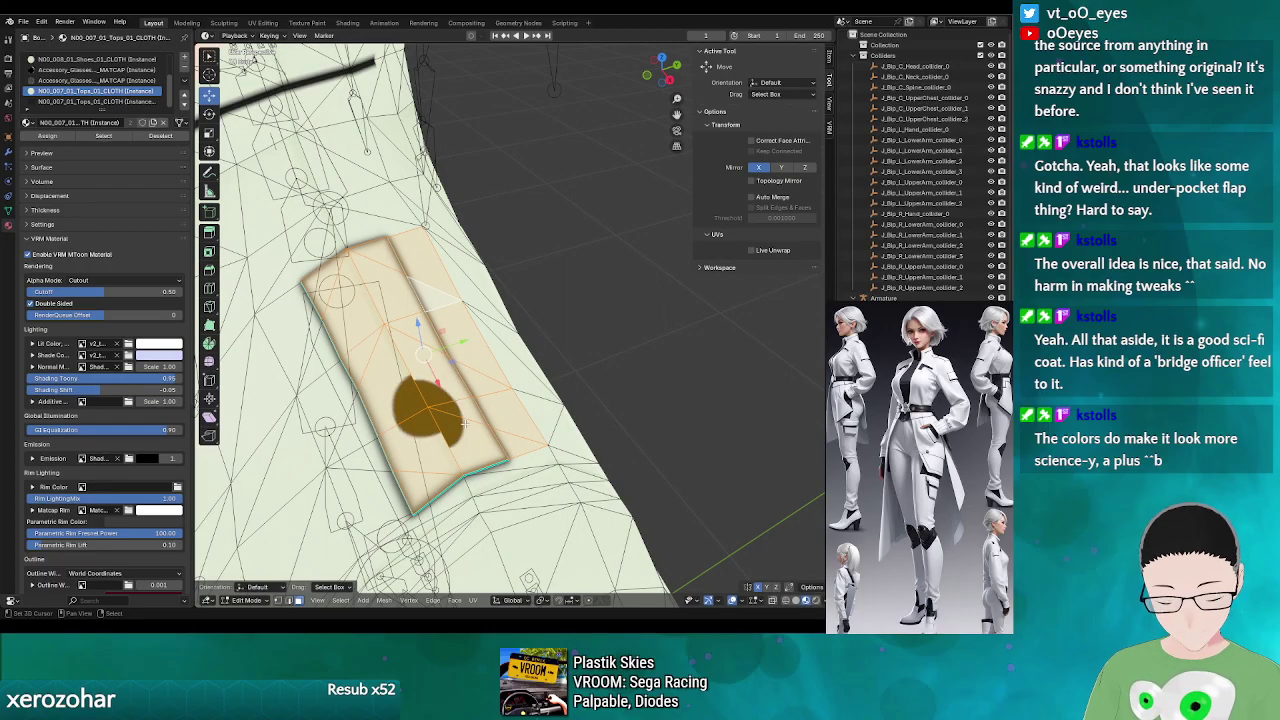
pyautogui.scroll(5, 464, 424)
pyautogui.scroll(-5, 454, 436)
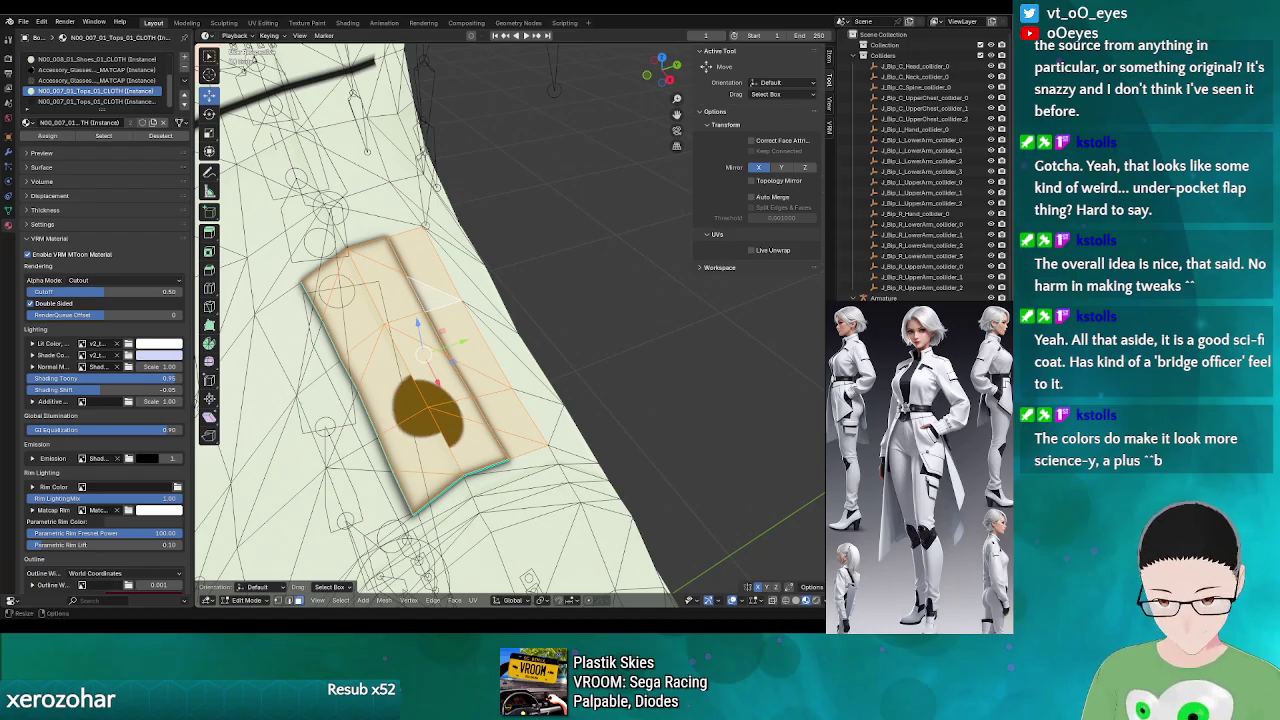
# - Switch back to GIMP, show the UV wireframe layer and undo the black ellipse on the right pocket flap
pyautogui.hotkey('alt', 'Tab')
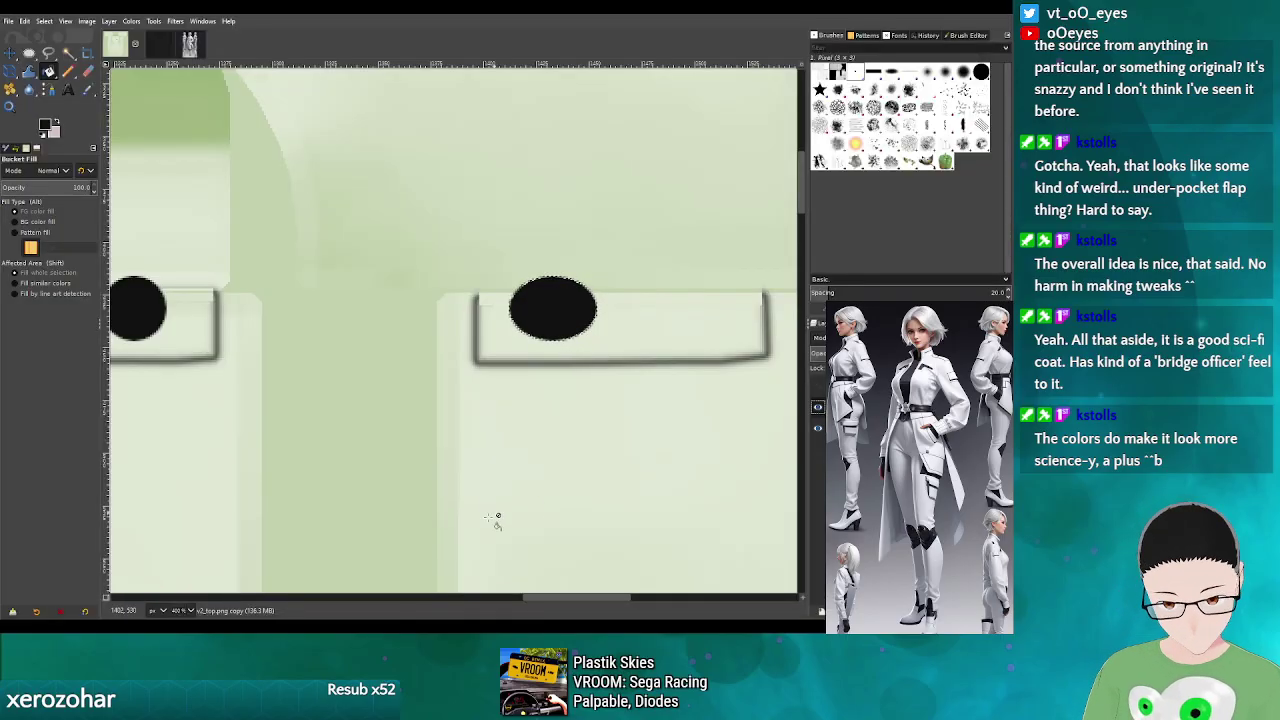
pyautogui.hotkey('ctrl', 'z')
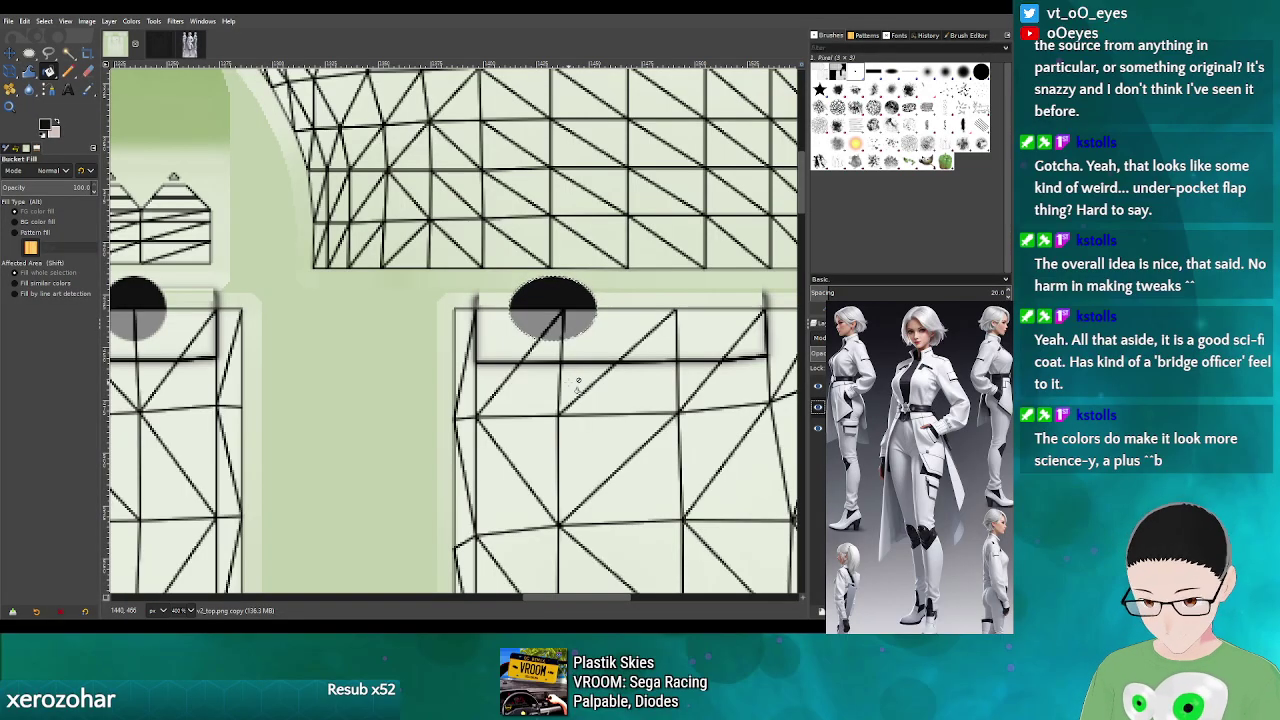
pyautogui.press('Delete')
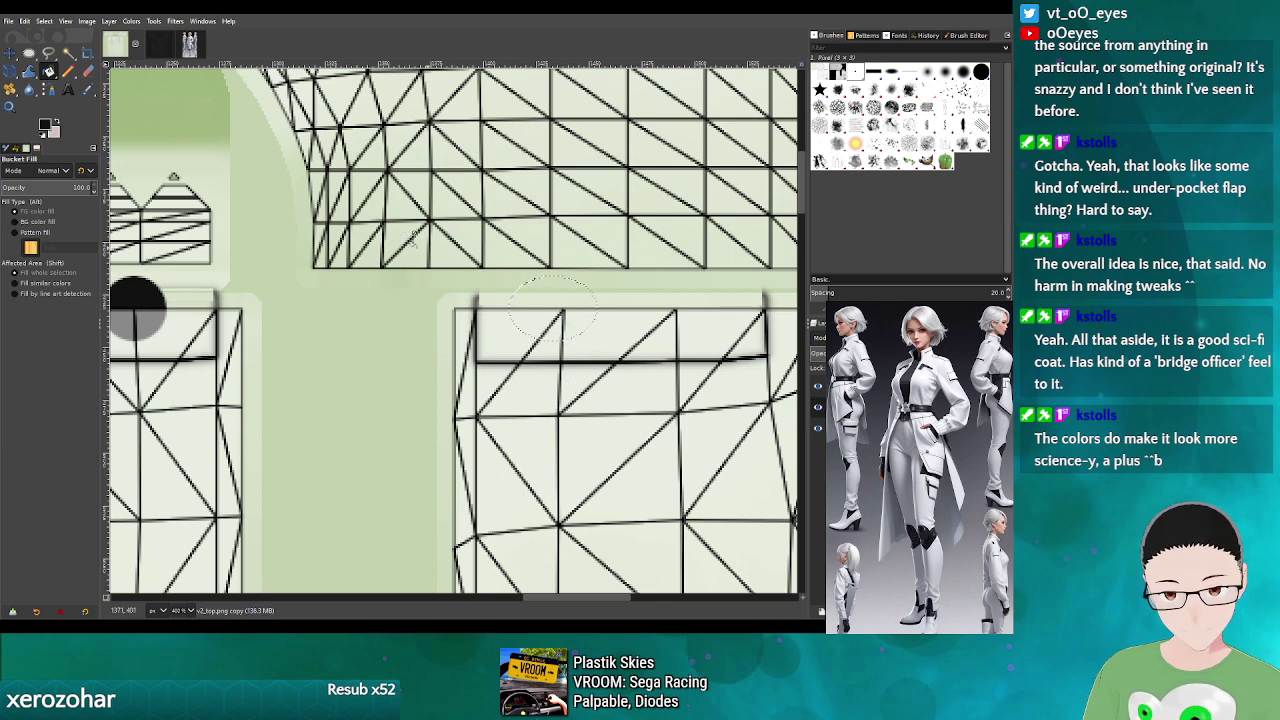
pyautogui.click(24, 20)
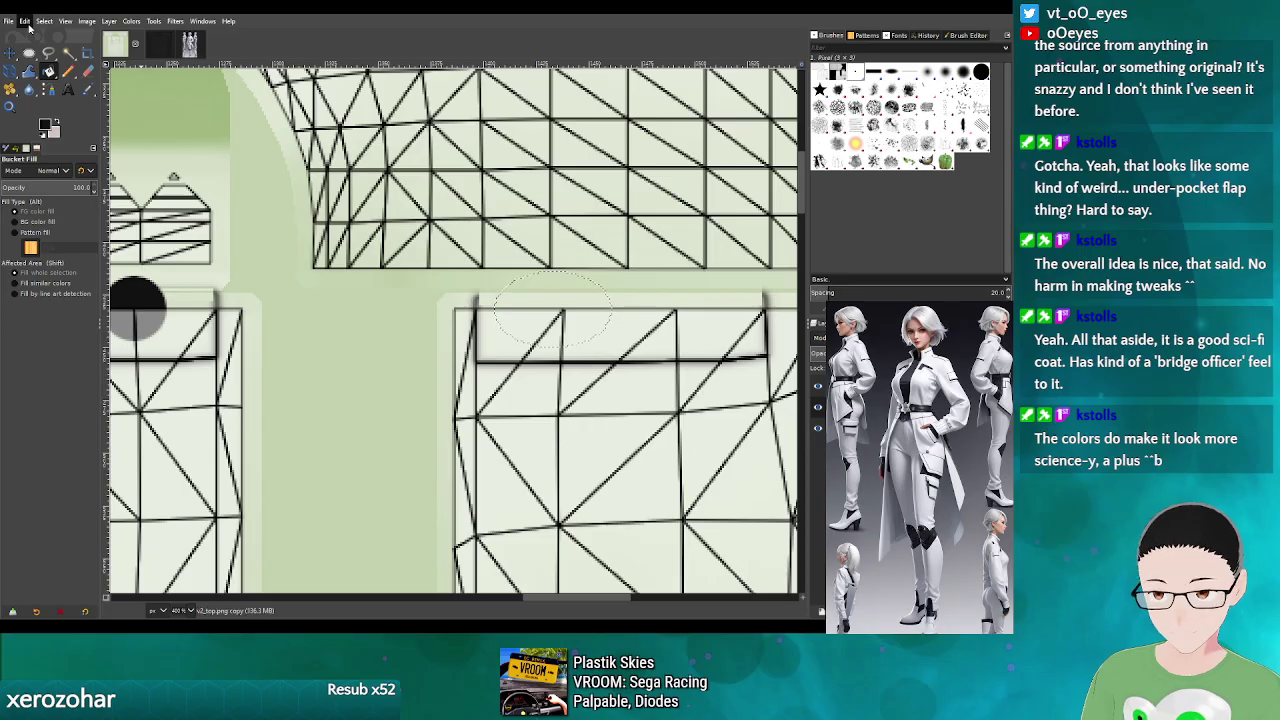
pyautogui.click(29, 24)
# - Select an ellipse about 41 × 31 px at position 1422, 417 on the right pocket flap and fill it with black
pyautogui.click(29, 53)
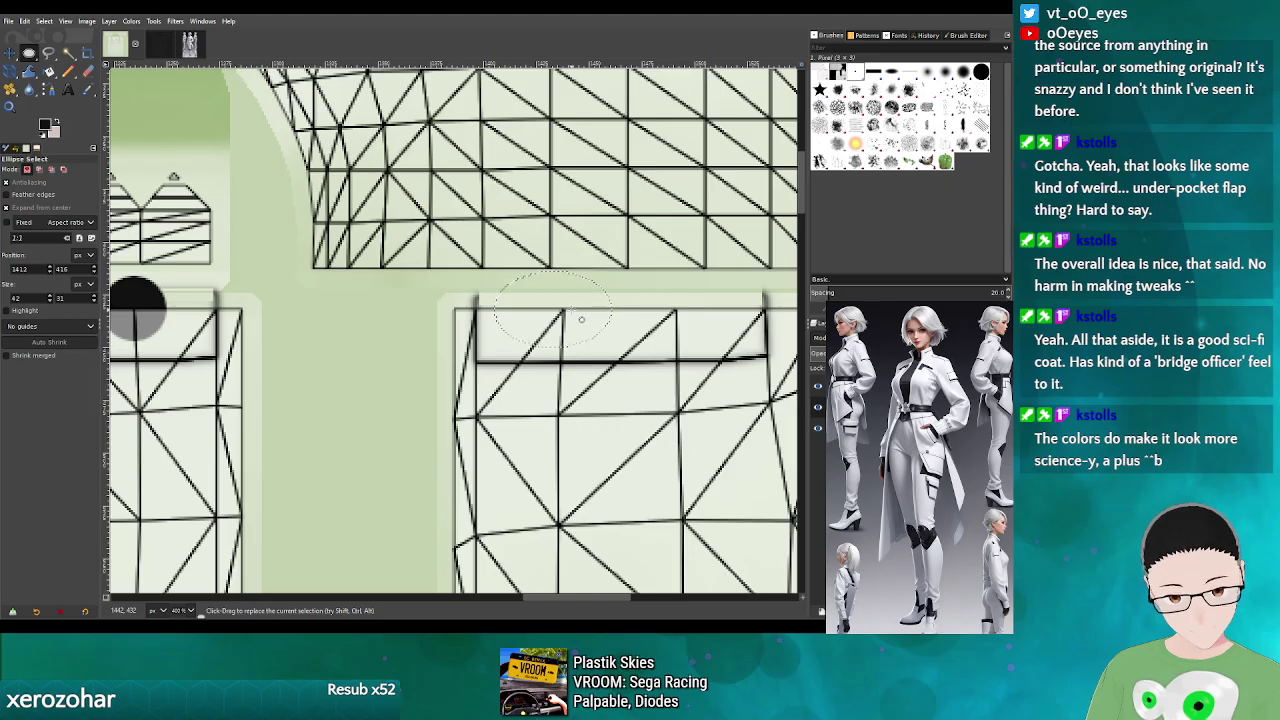
pyautogui.moveTo(582, 319); pyautogui.dragTo(517, 286)
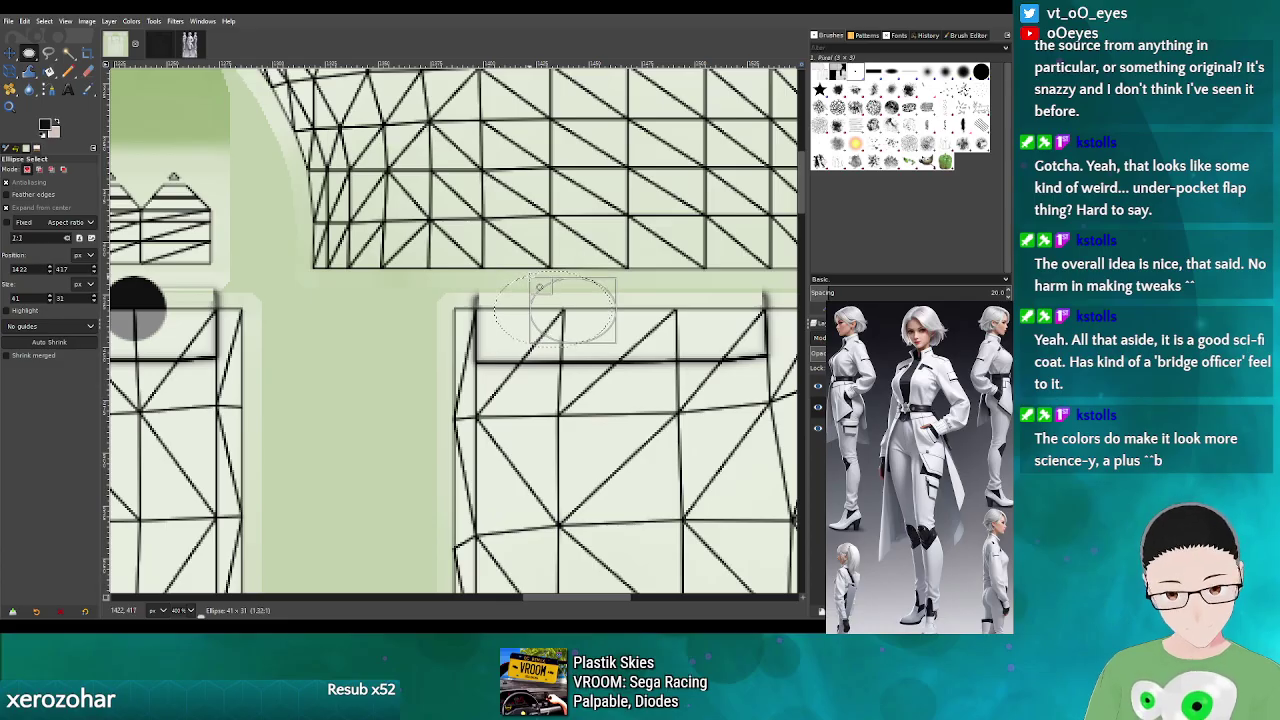
pyautogui.moveTo(539, 288); pyautogui.dragTo(539, 289)
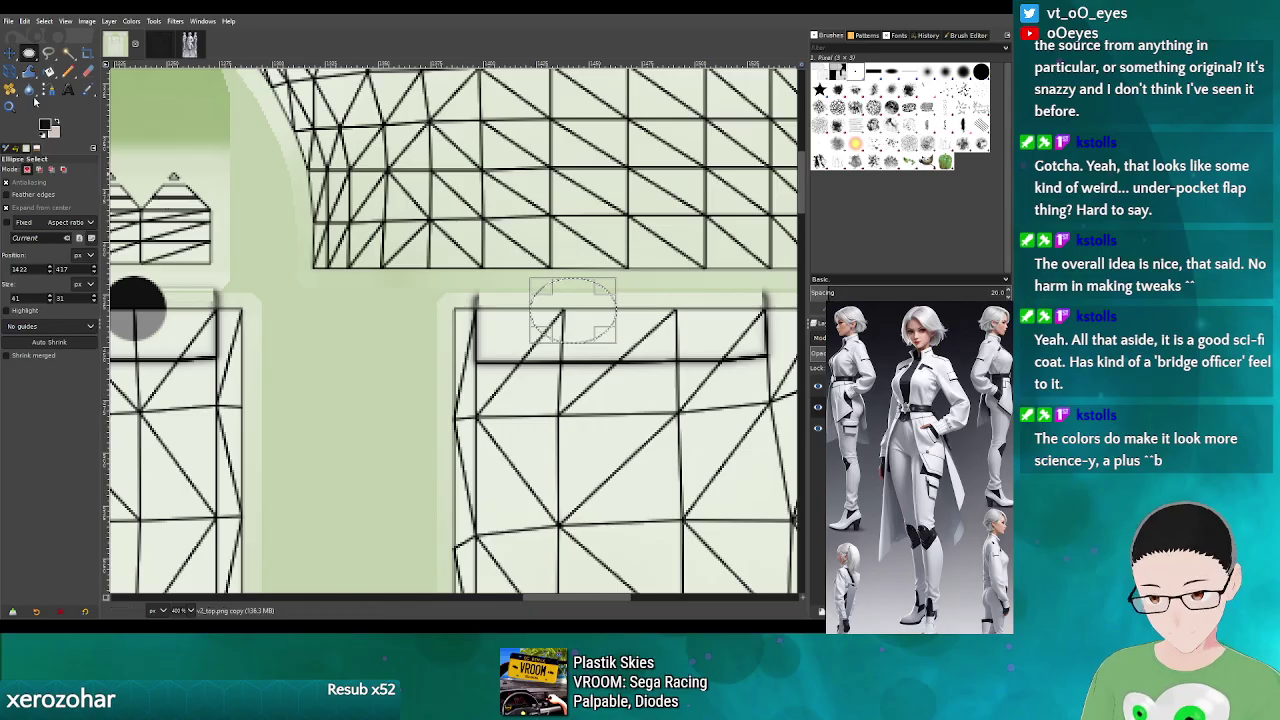
pyautogui.hotkey('shift', 'b')
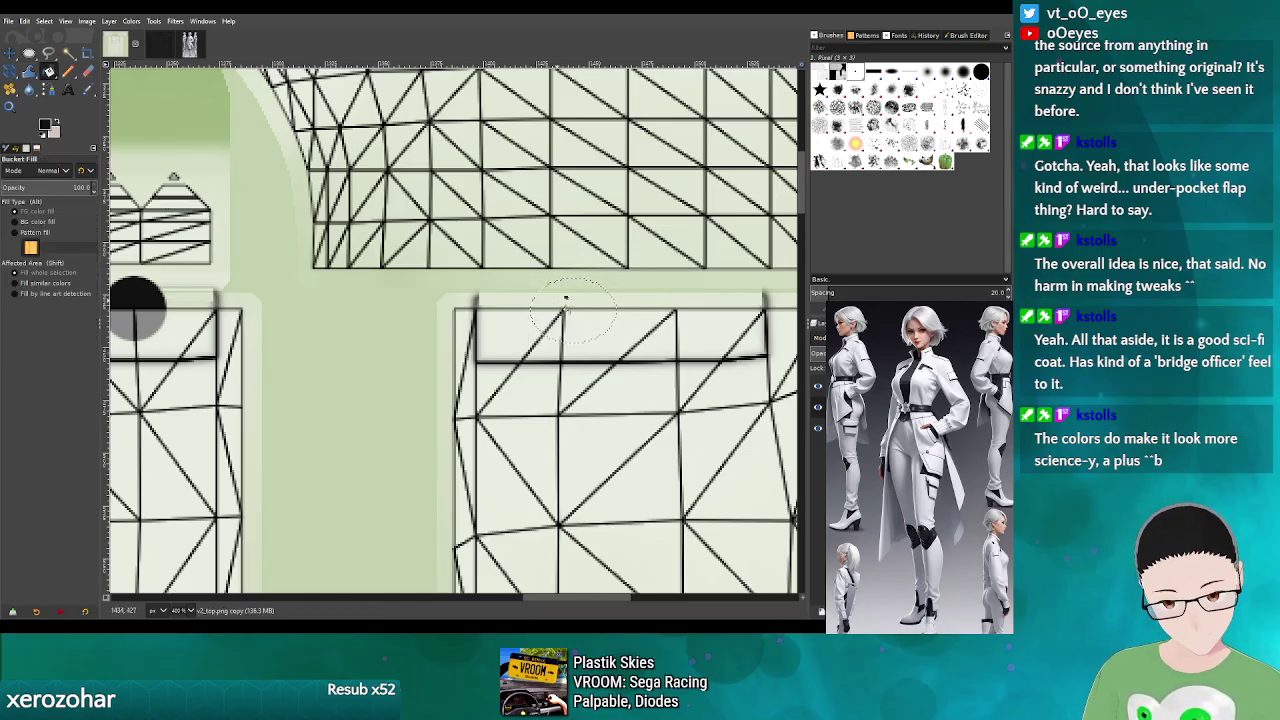
pyautogui.click(560, 300)
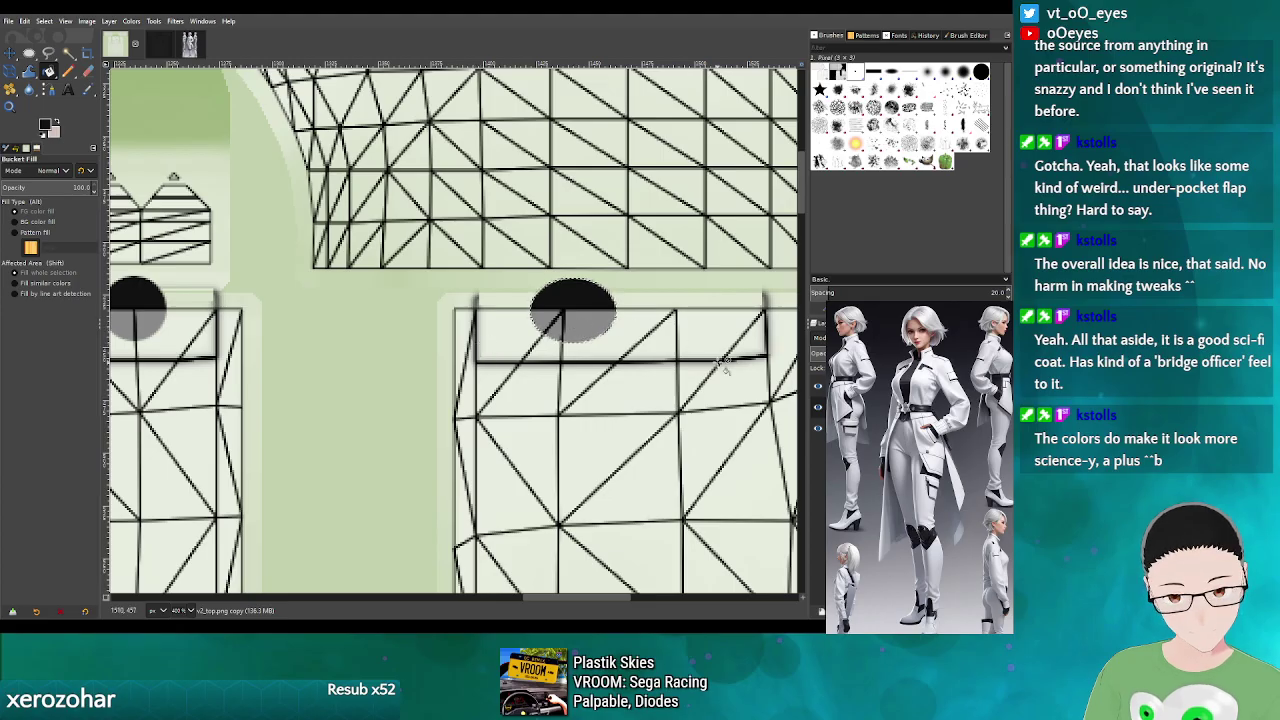
# - Hide the UV wireframe layer and export the updated texture
pyautogui.click(817, 386)
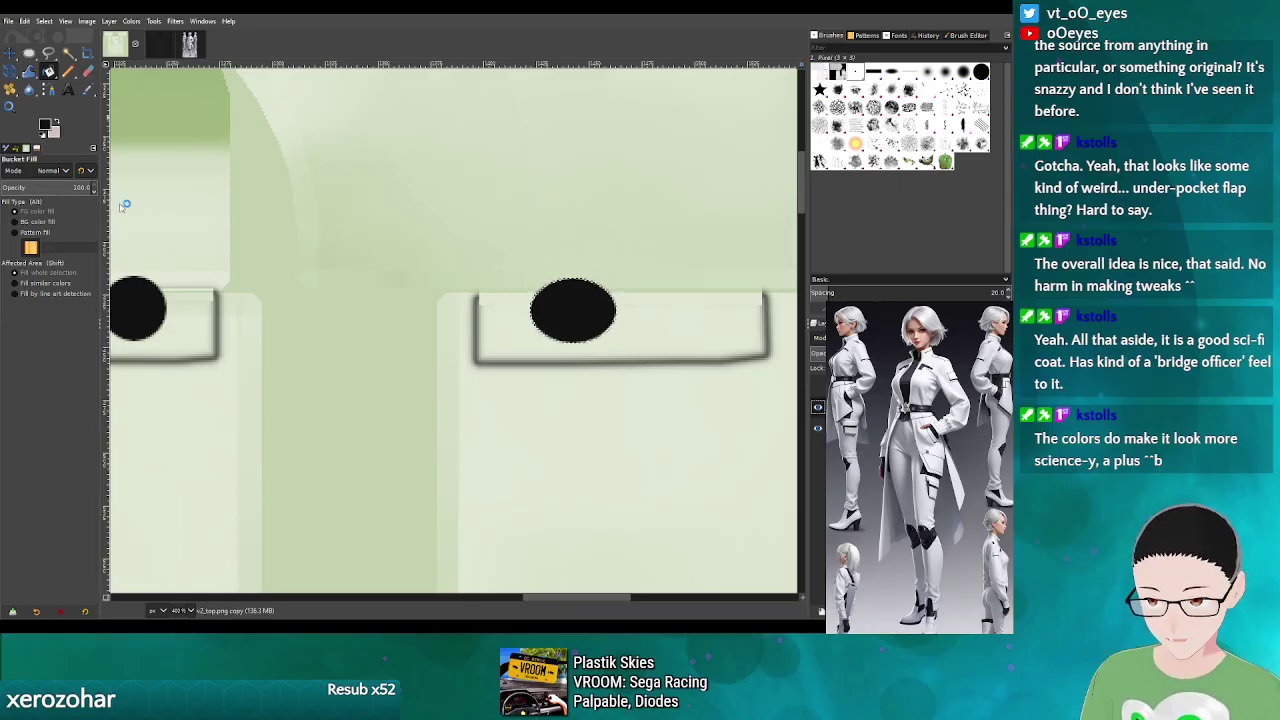
pyautogui.hotkey('ctrl', 'e')
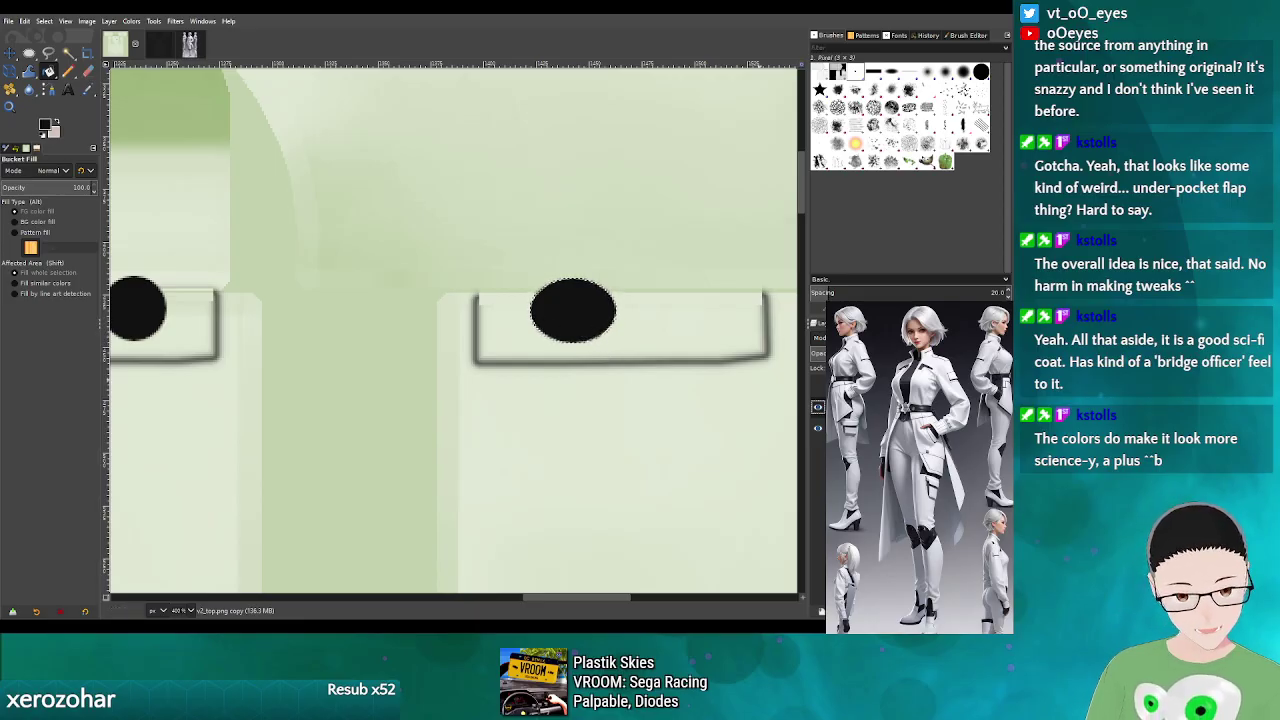
# - Show the UV wireframe layer and duplicate the texture layer, keeping the 41 × 31 px black ellipse only on the upper copy
pyautogui.click(818, 386)
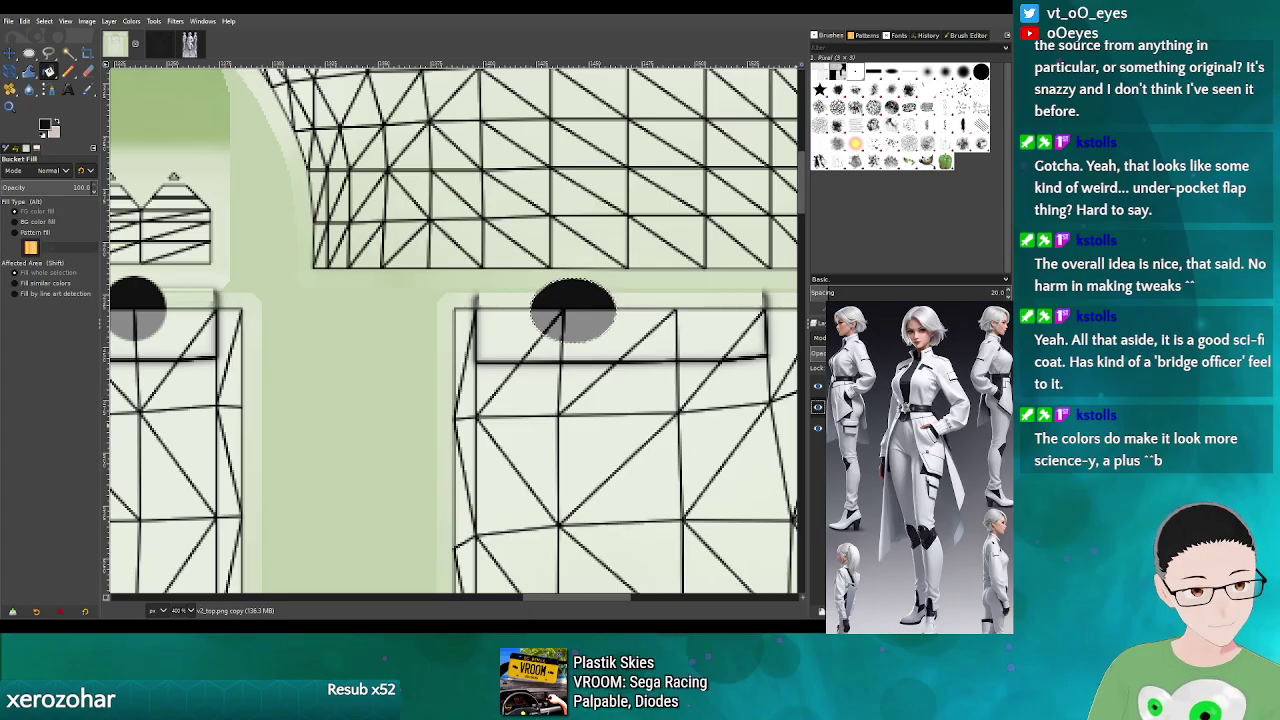
pyautogui.hotkey('ctrl', 'shift', 'd')
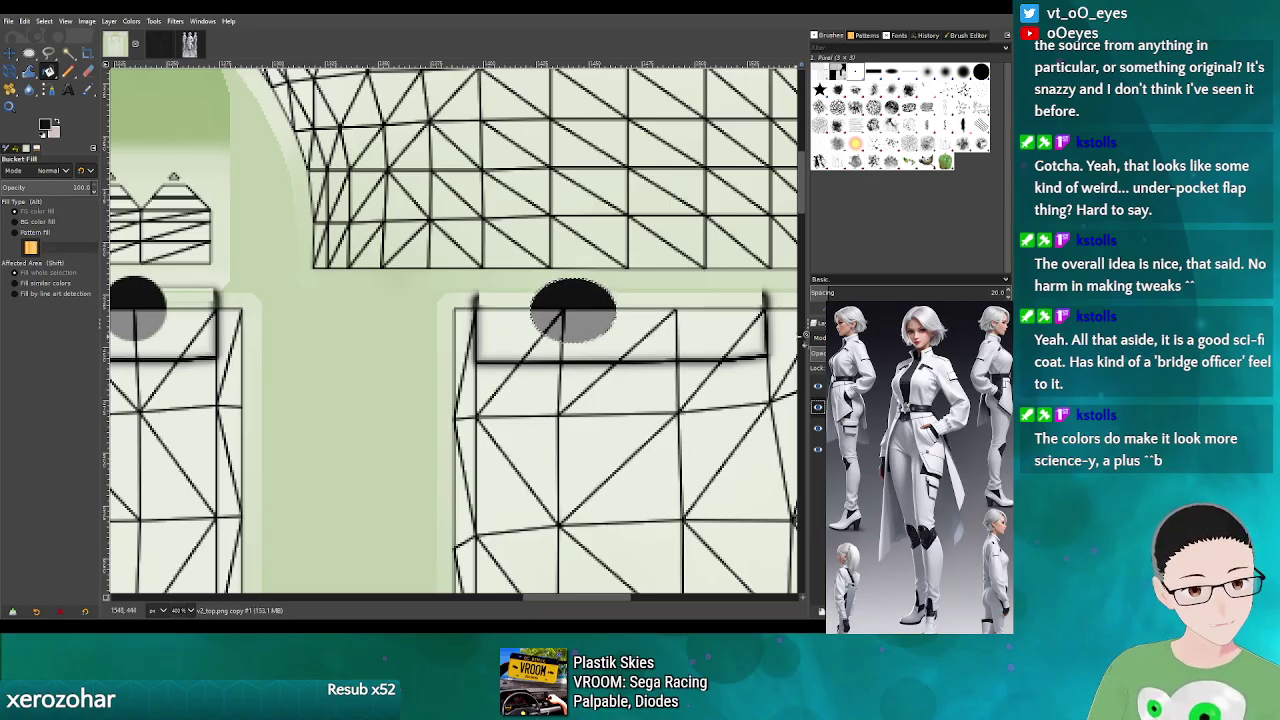
pyautogui.hotkey('ctrl', 'z')
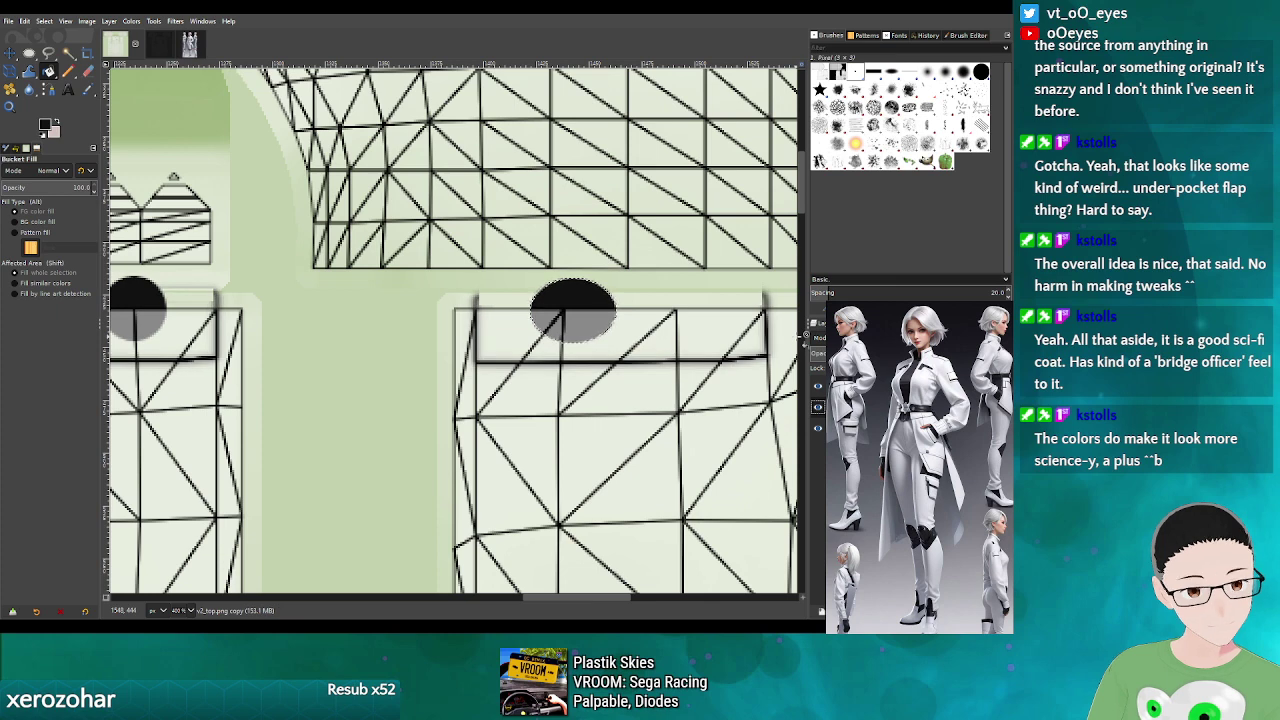
pyautogui.hotkey('ctrl', 'z')
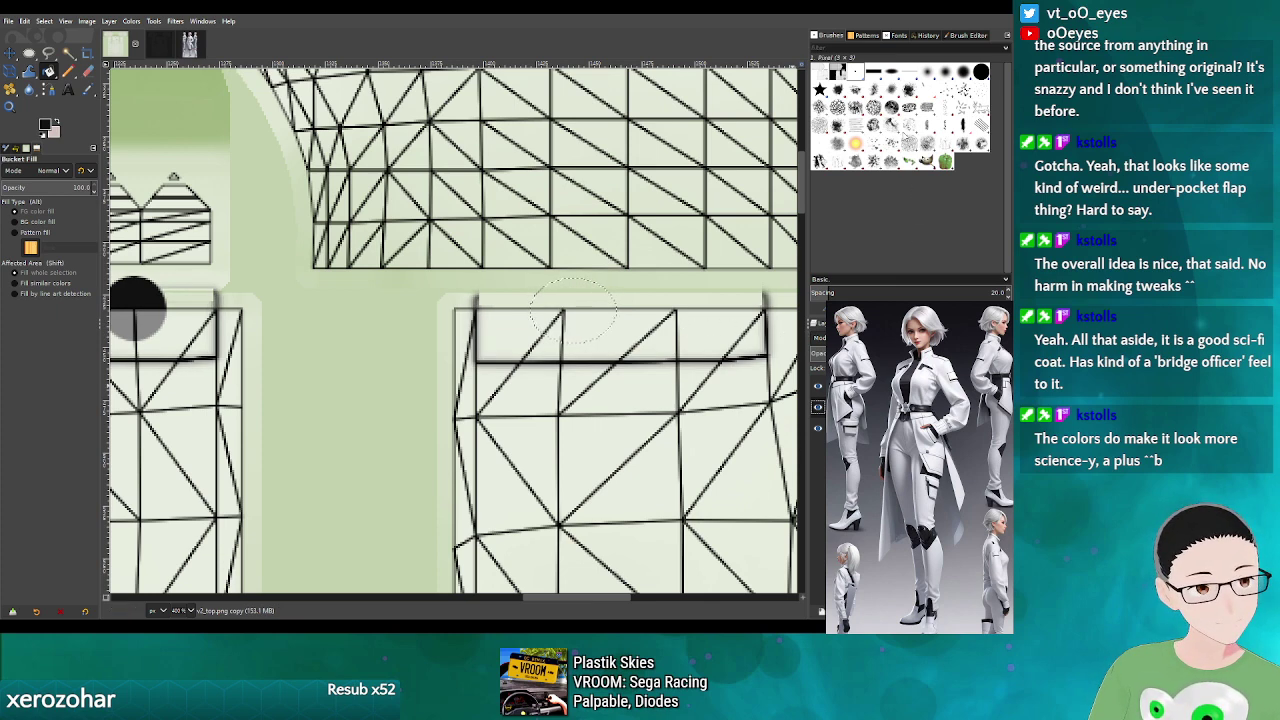
pyautogui.hotkey('shift', 'ctrl', 'd')
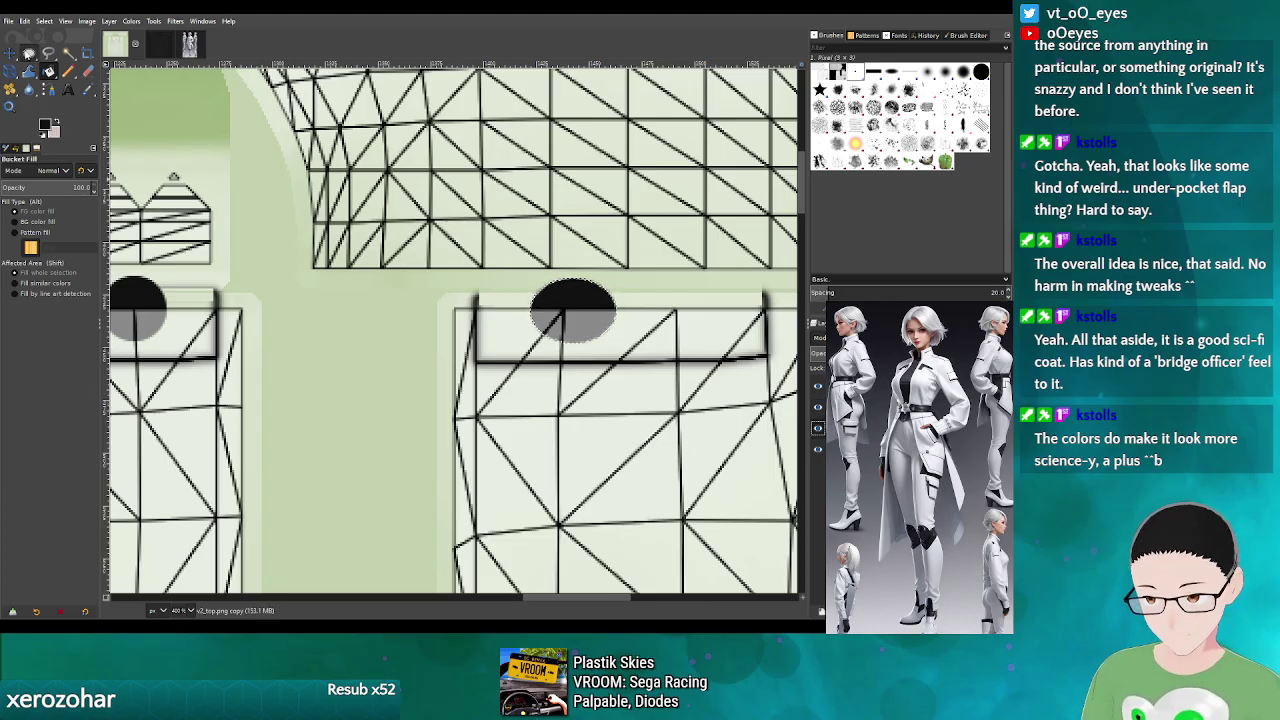
# - On the lower texture copy, select an ellipse about 36 × 31 px at position 1422, 417 and fill it with black
pyautogui.click(29, 52)
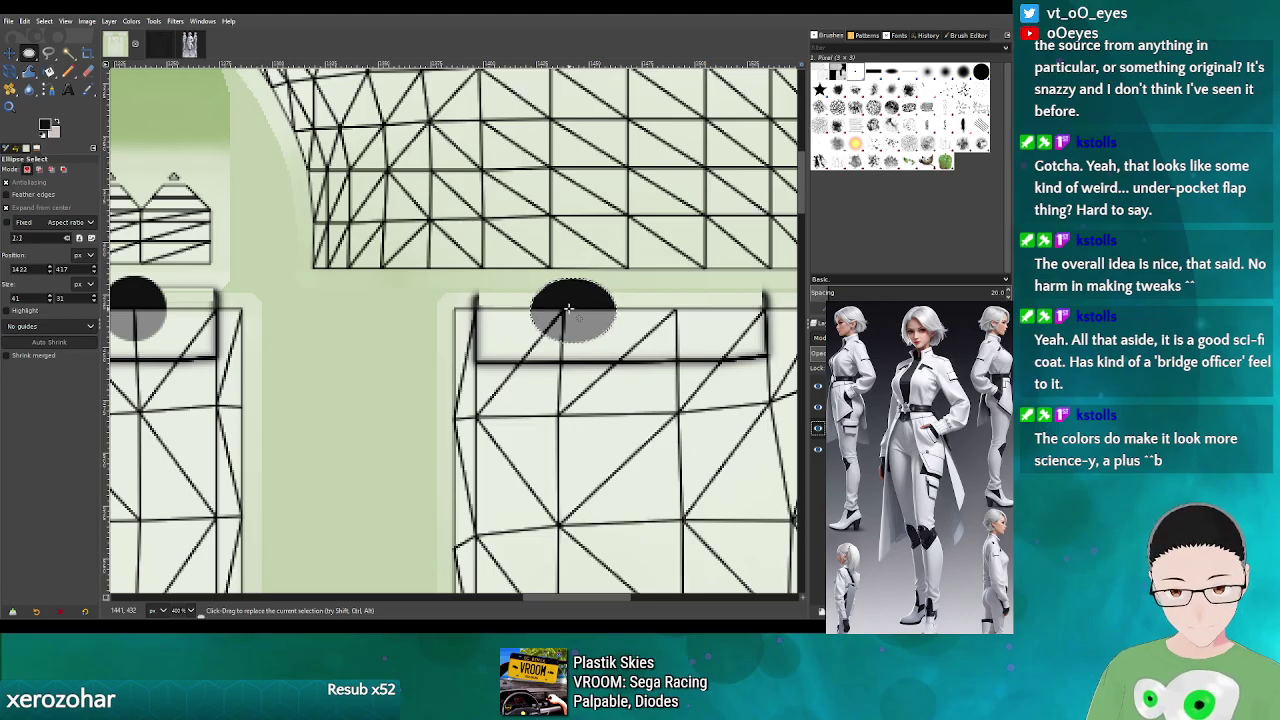
pyautogui.moveTo(550, 288); pyautogui.dragTo(614, 349)
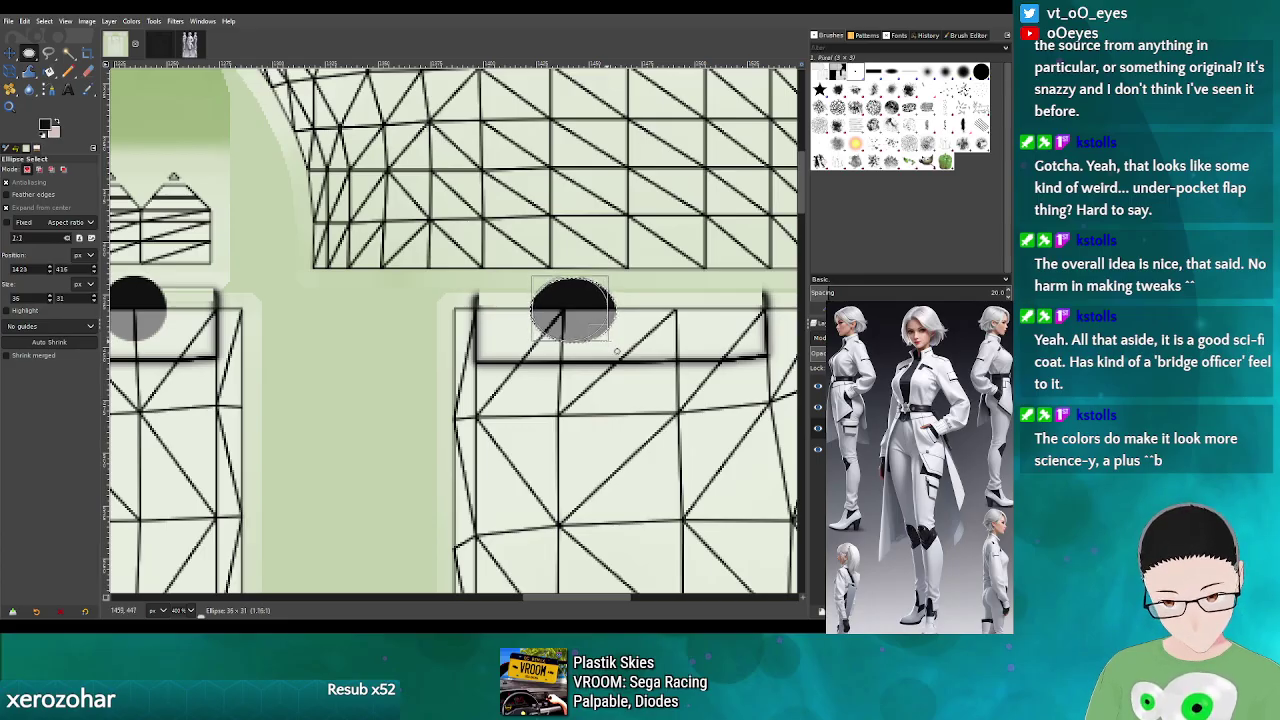
pyautogui.moveTo(616, 351); pyautogui.dragTo(616, 351)
pyautogui.moveTo(558, 303); pyautogui.dragTo(561, 308)
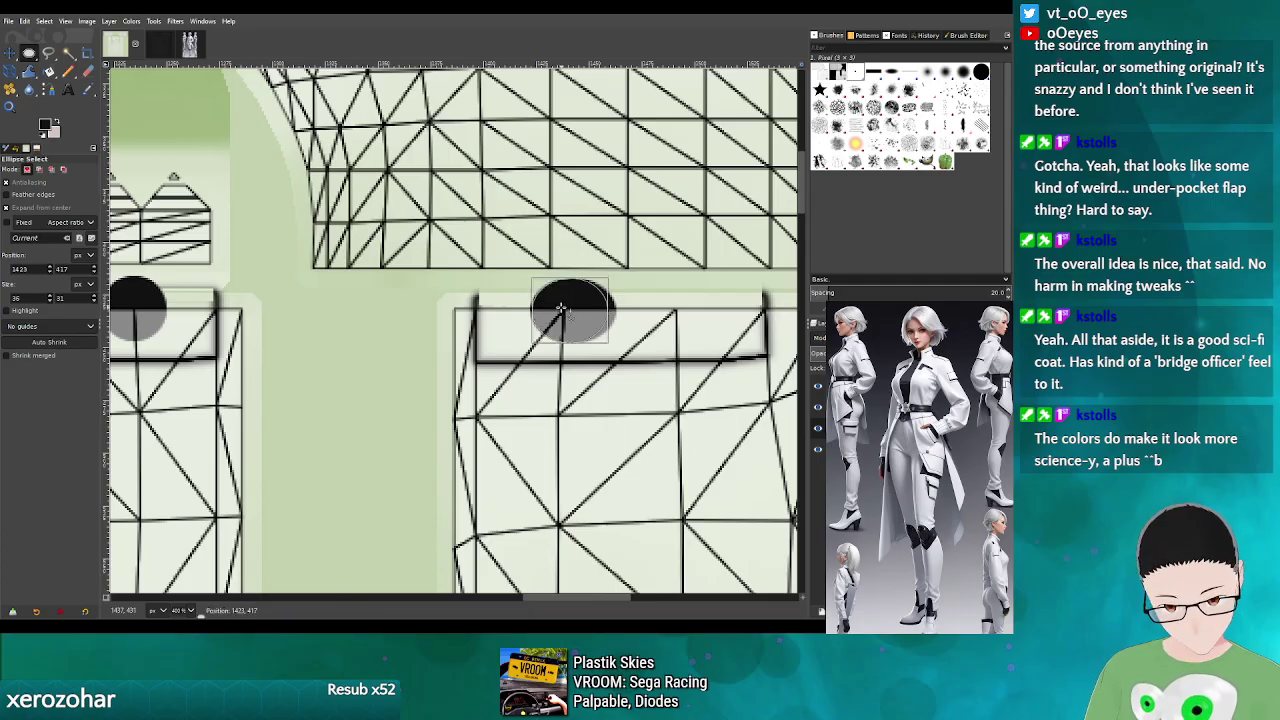
pyautogui.moveTo(561, 308); pyautogui.dragTo(561, 308)
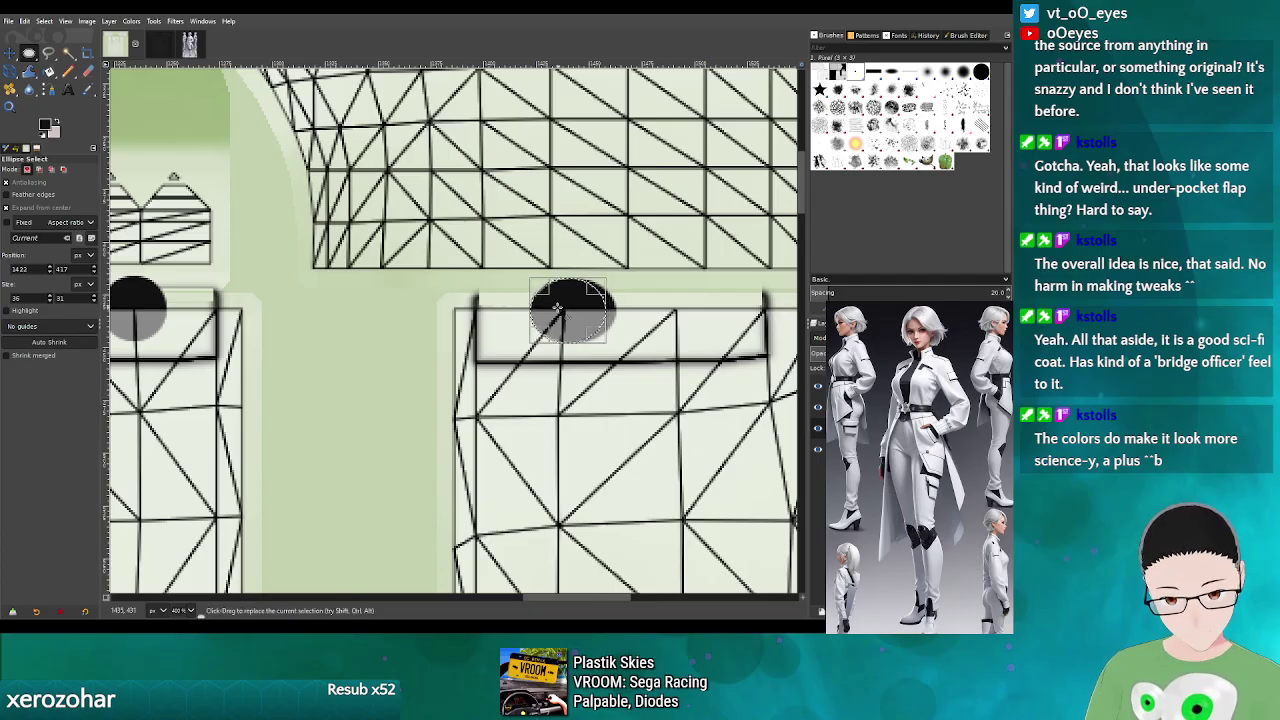
pyautogui.click(49, 72)
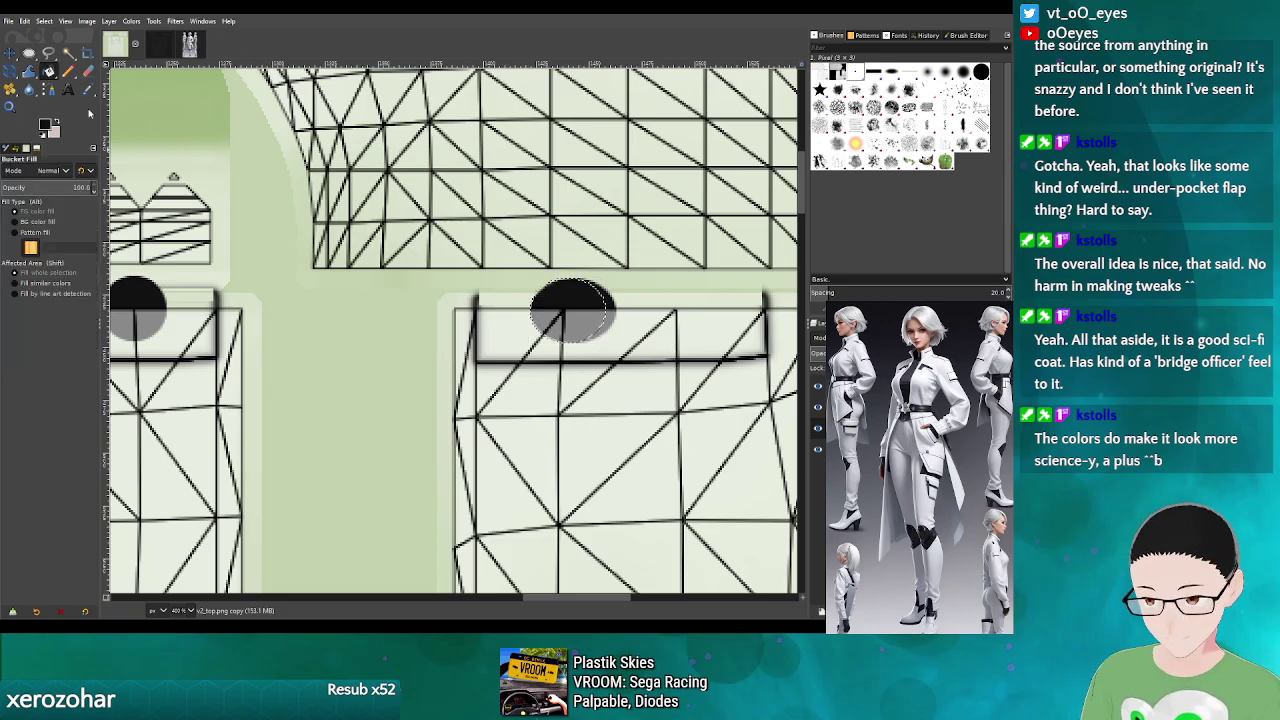
# - Hide the upper texture copy and the UV wireframe layer, and export the texture with the narrower ellipse
pyautogui.click(818, 407)
pyautogui.click(818, 388)
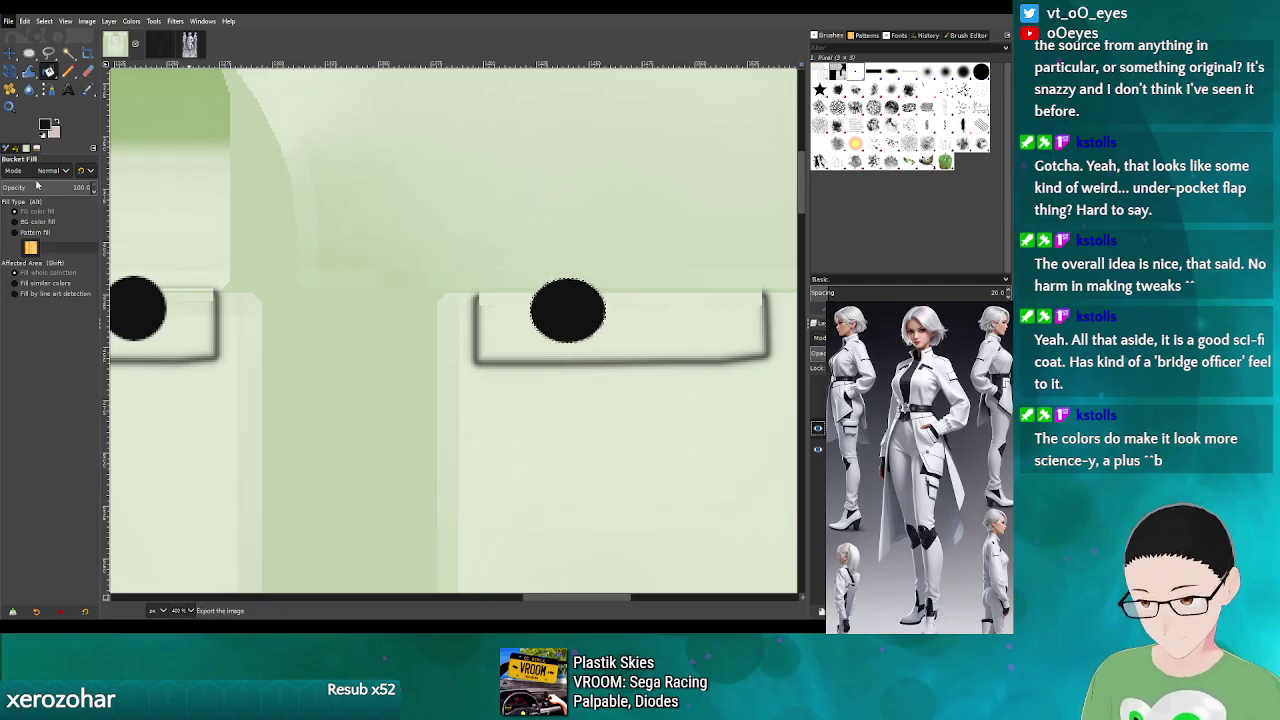
pyautogui.hotkey('ctrl', 'e')
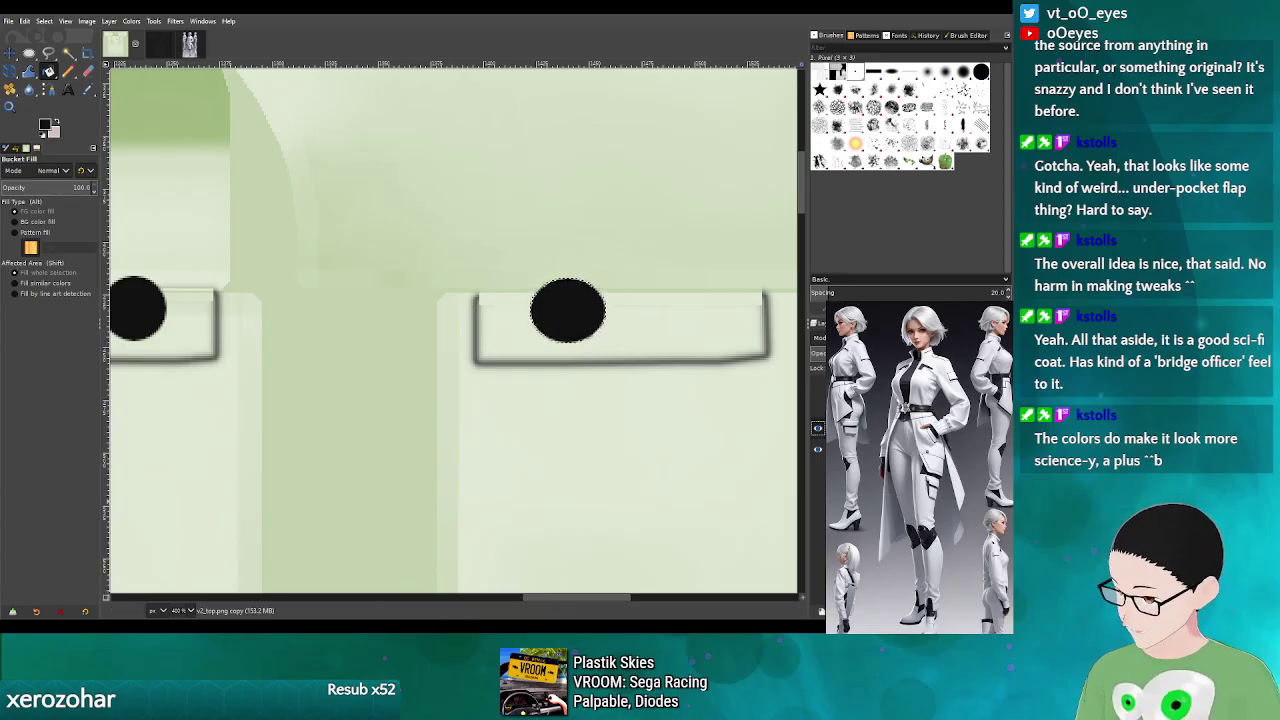
# - Switch to Blender, reload the v2_top.png texture from disk in the image editor, and return that area to the 3D viewport
pyautogui.hotkey('alt', 'Tab')
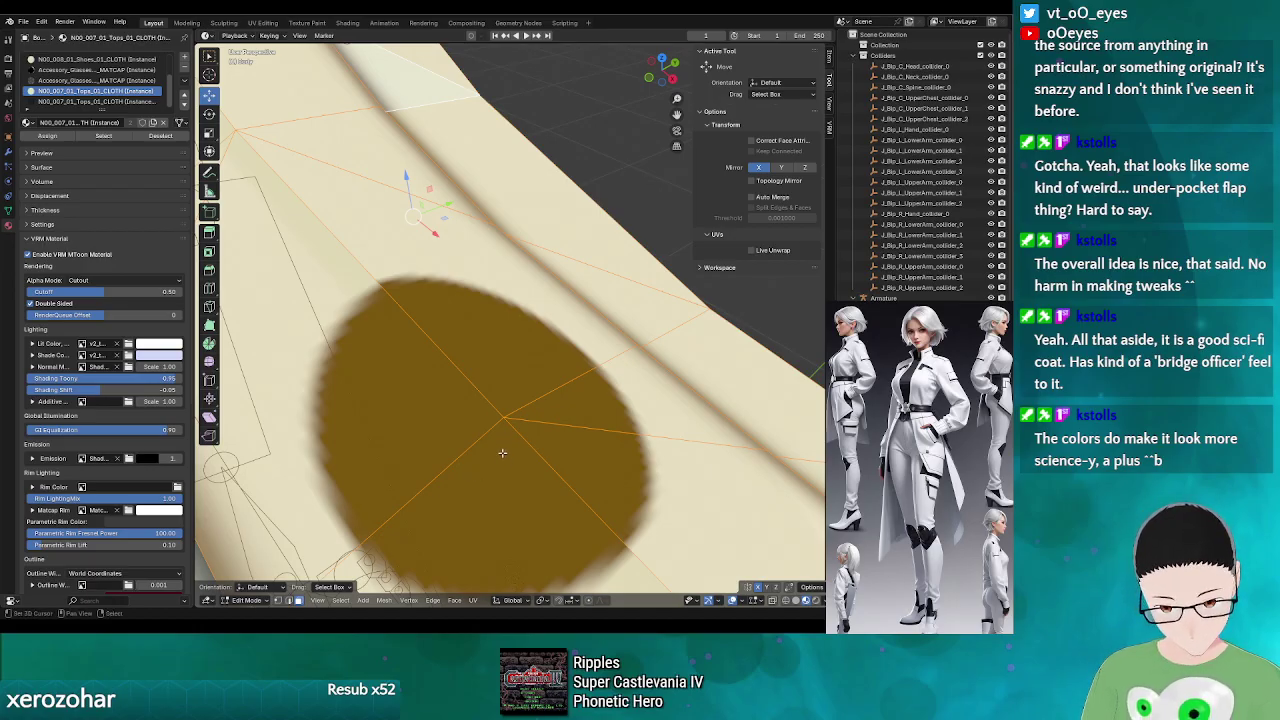
pyautogui.click(215, 600)
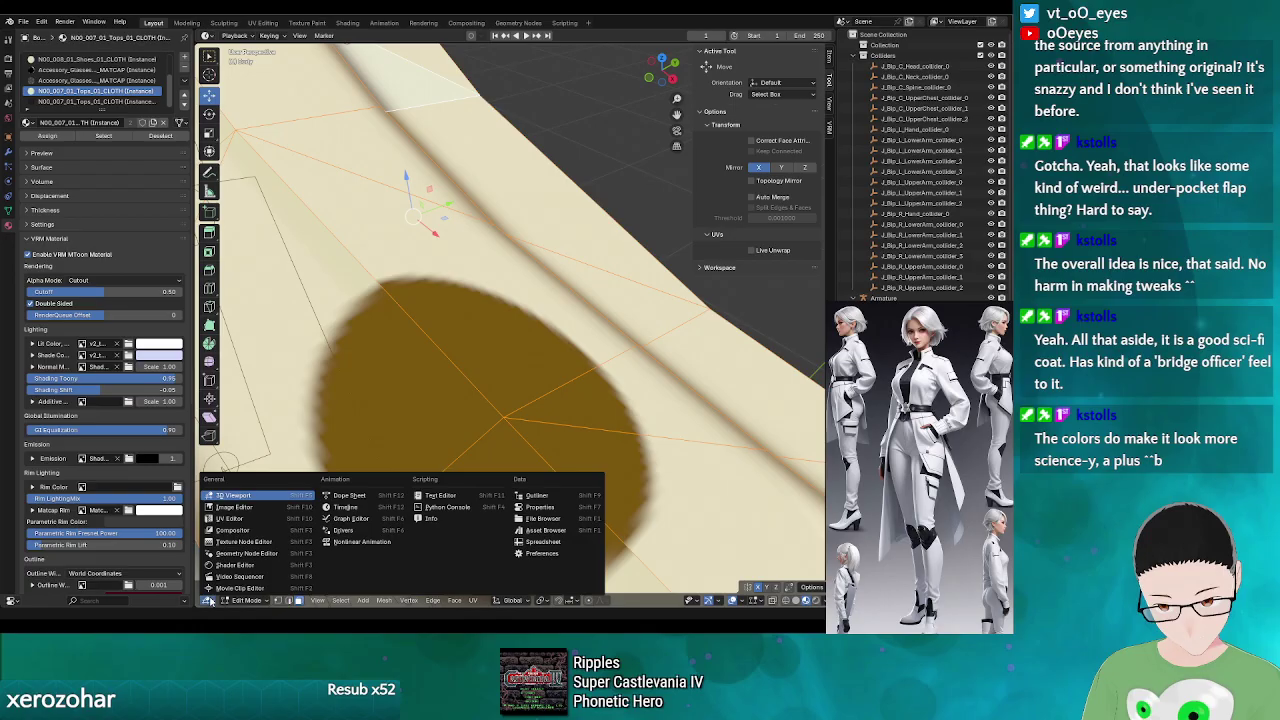
pyautogui.click(229, 511)
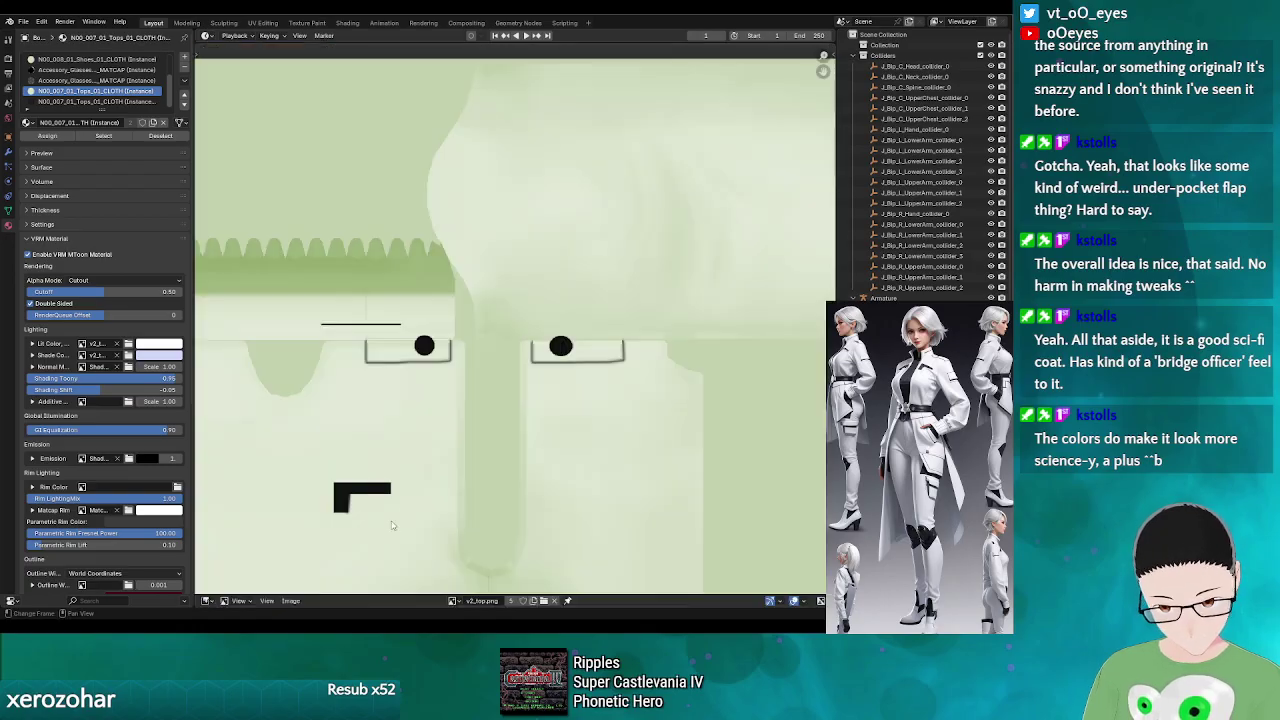
pyautogui.click(290, 600)
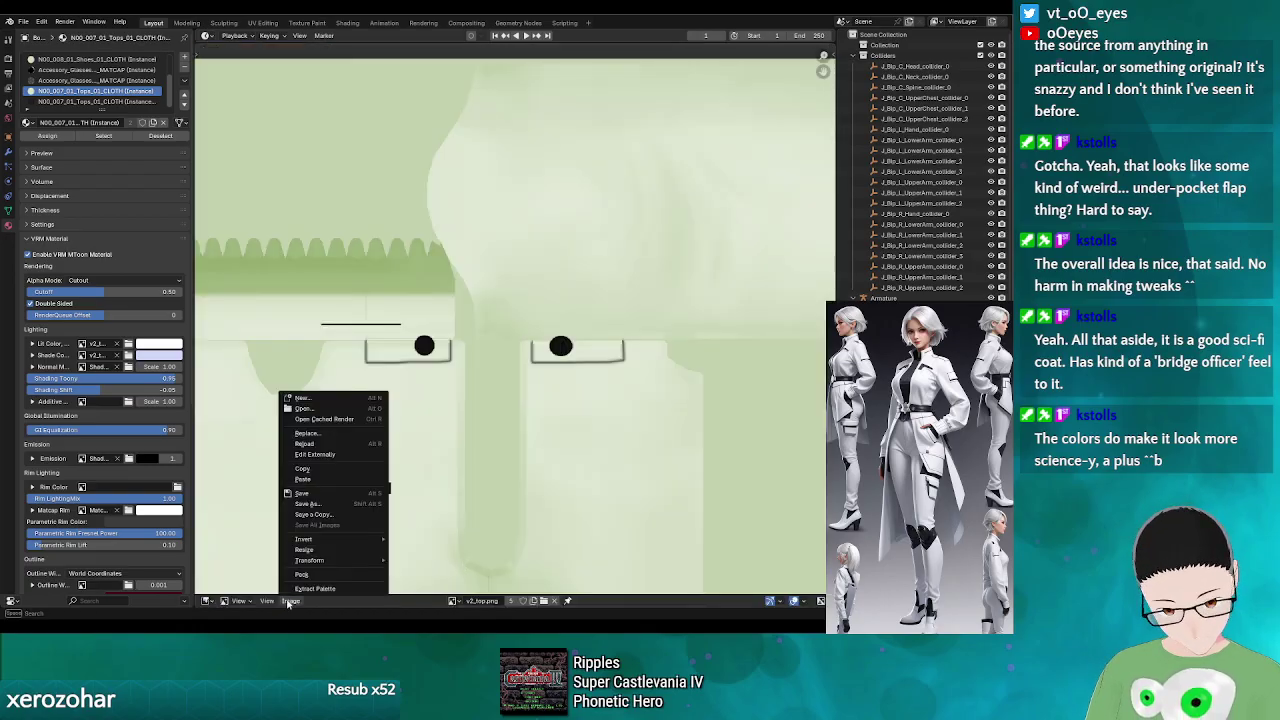
pyautogui.click(307, 445)
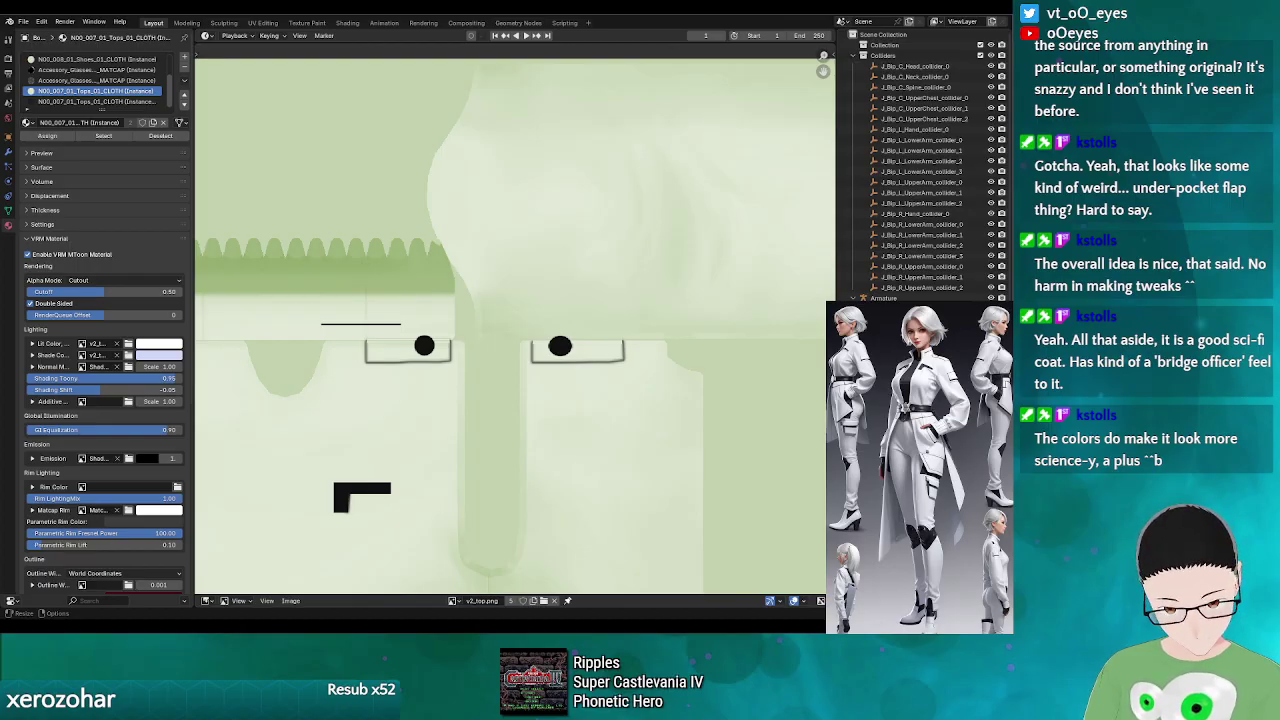
pyautogui.click(207, 601)
pyautogui.click(232, 496)
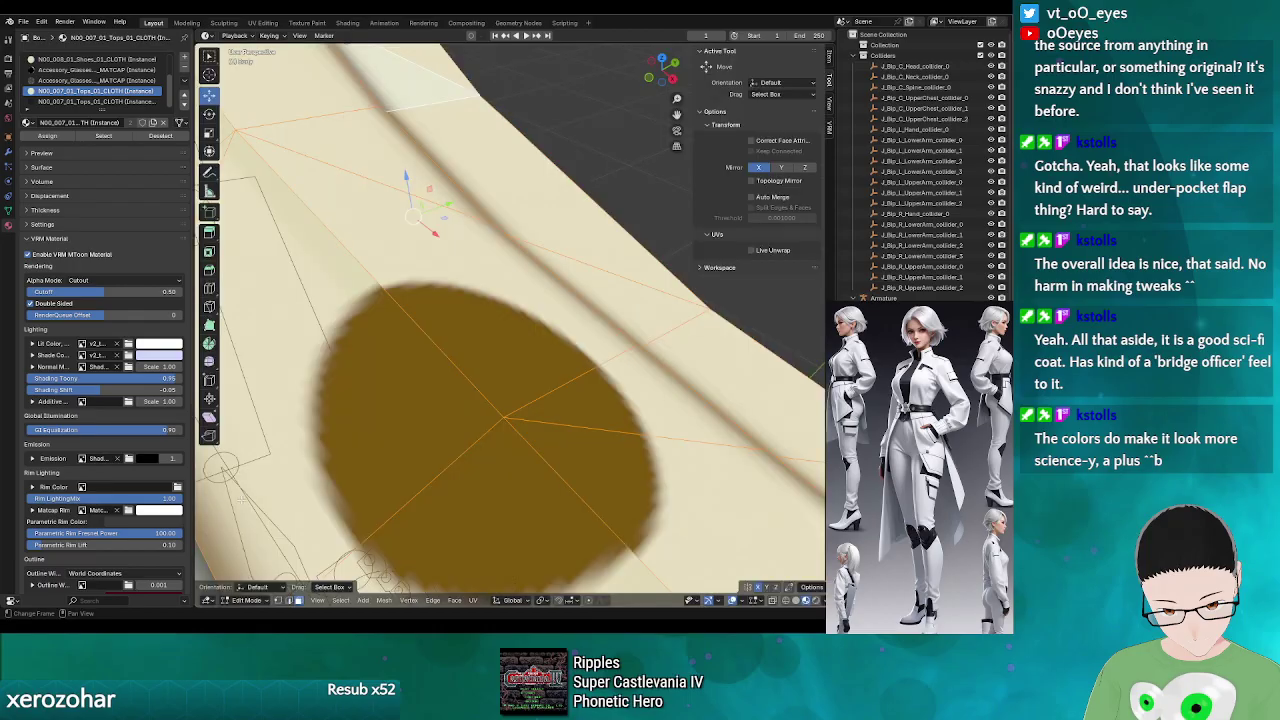
# - Examine the black button on the shoulder flap up close and from a distance to check its alignment across the UV seam
pyautogui.scroll(-5, 553, 418)
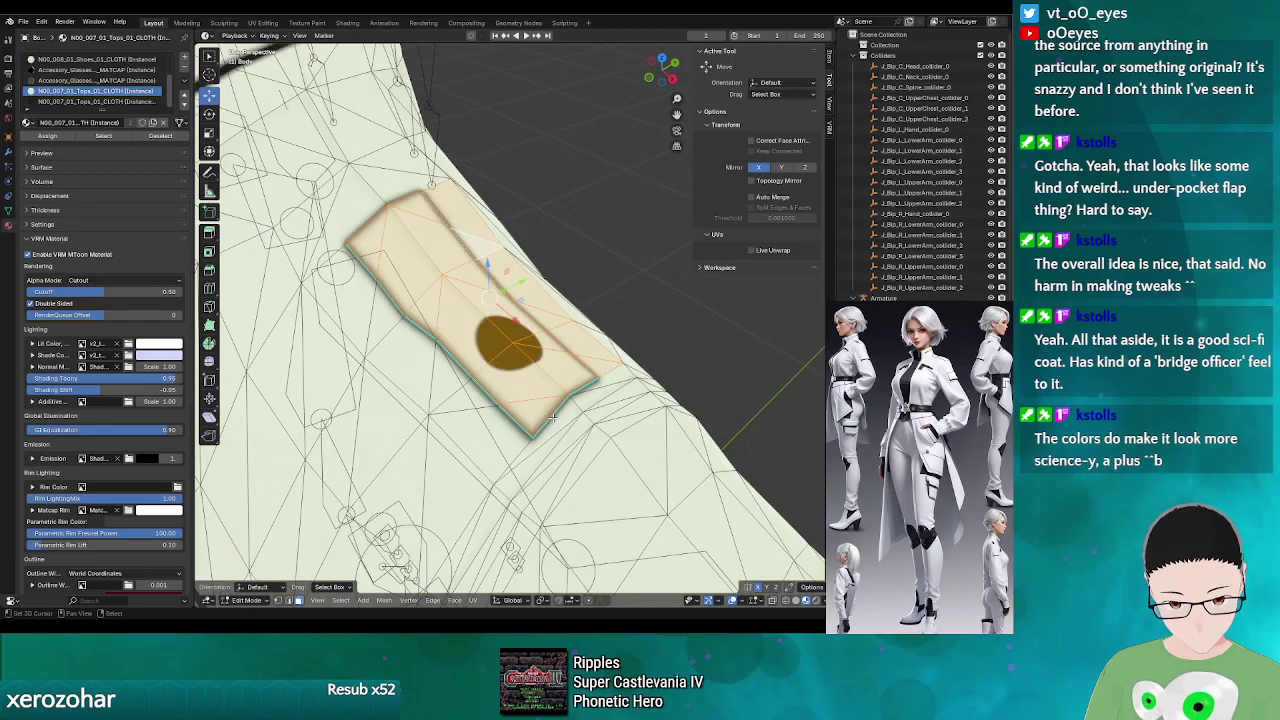
pyautogui.scroll(5, 553, 418)
pyautogui.scroll(-4, 551, 422)
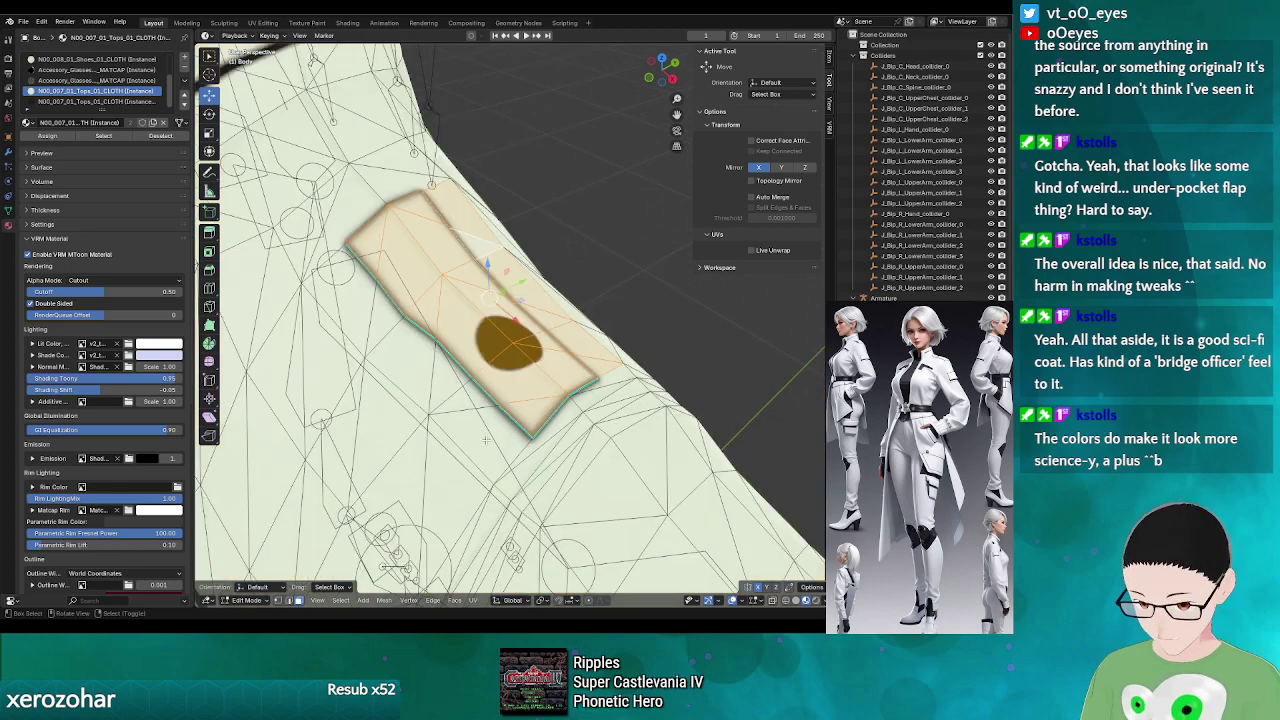
pyautogui.moveTo(498, 446); pyautogui.dragTo(465, 404)
pyautogui.scroll(3, 445, 412)
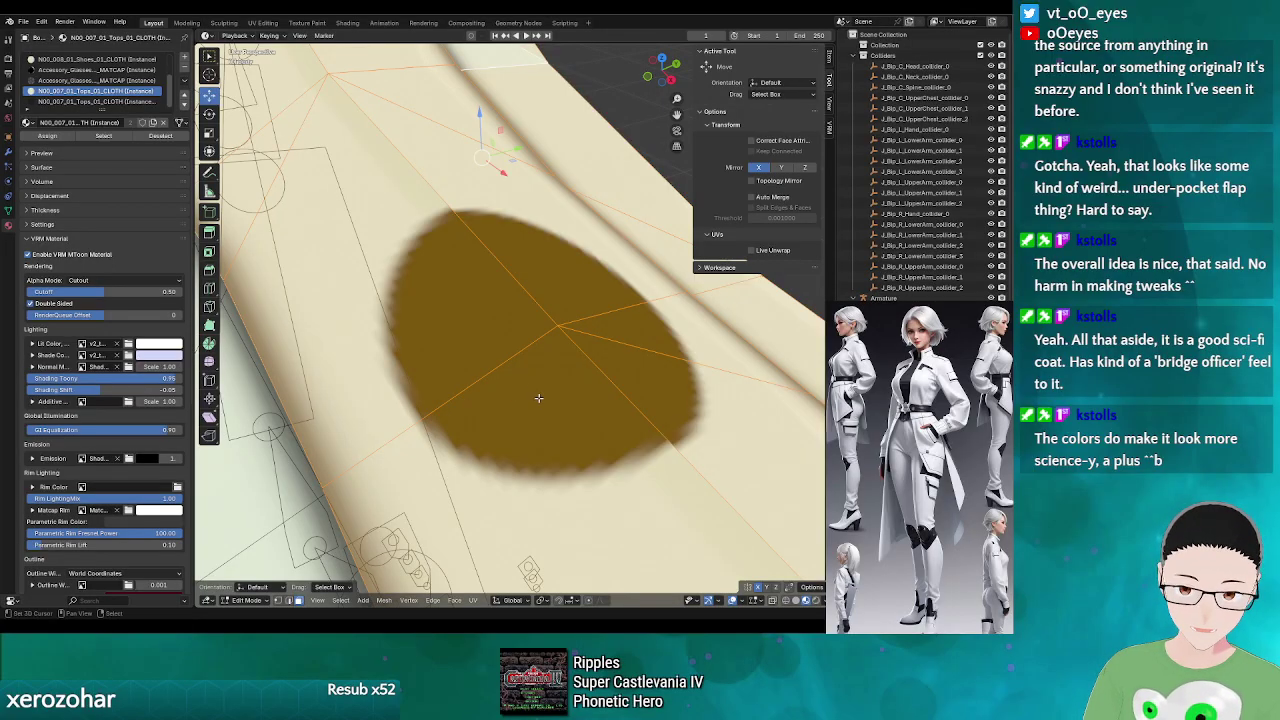
pyautogui.scroll(-6, 538, 398)
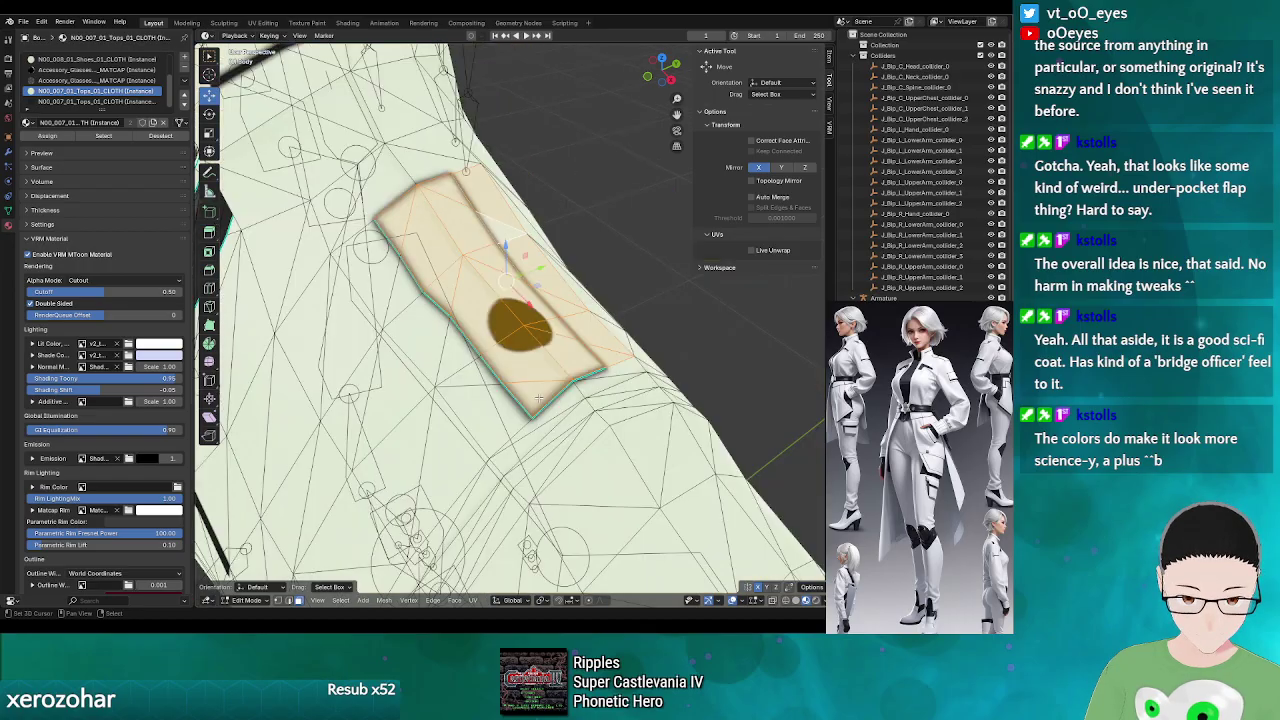
pyautogui.moveTo(538, 398); pyautogui.dragTo(563, 416)
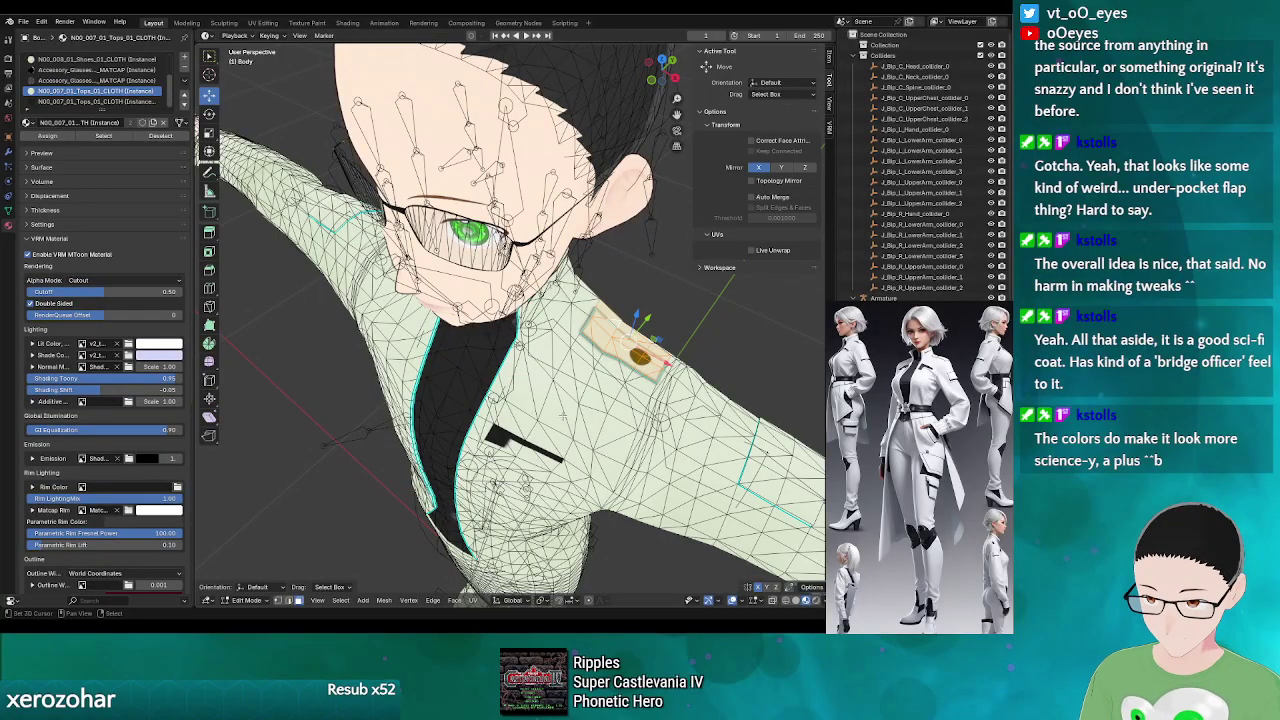
# - Leave Edit Mode and examine the shoulder flap and its button both close up and on the whole avatar
pyautogui.press('Tab')
pyautogui.scroll(4, 668, 394)
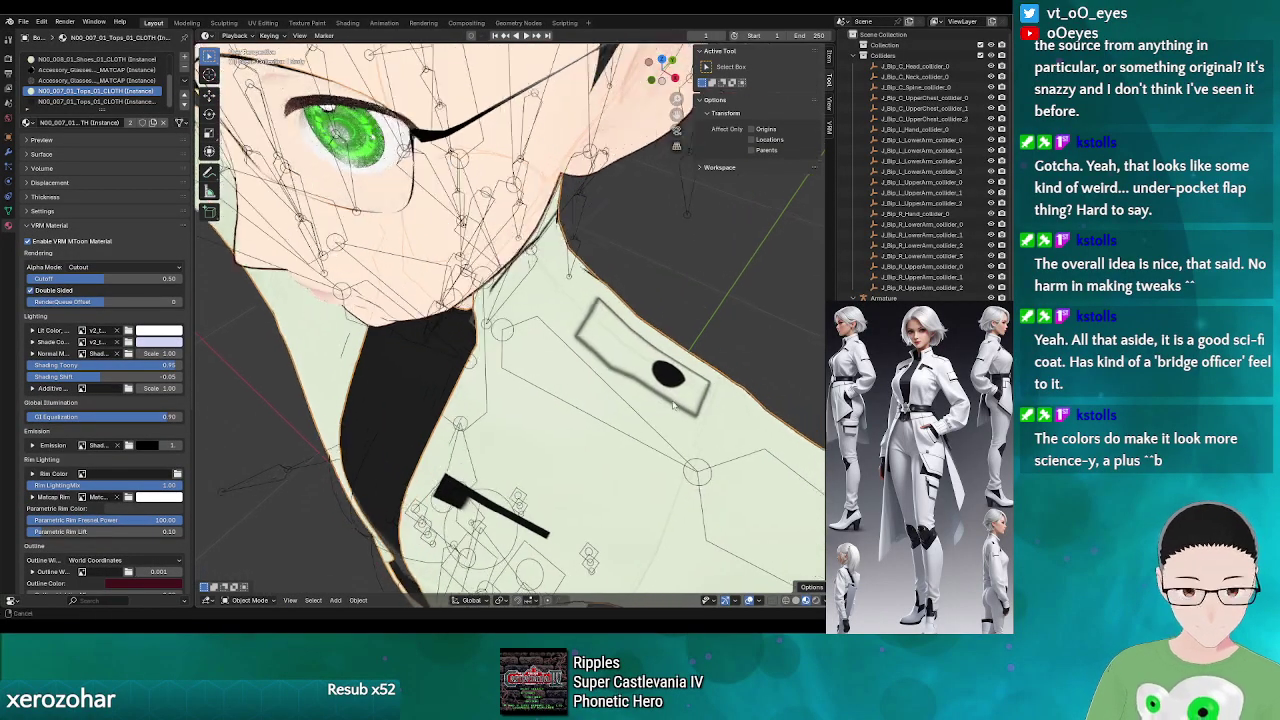
pyautogui.scroll(4, 673, 405)
pyautogui.scroll(4, 639, 400)
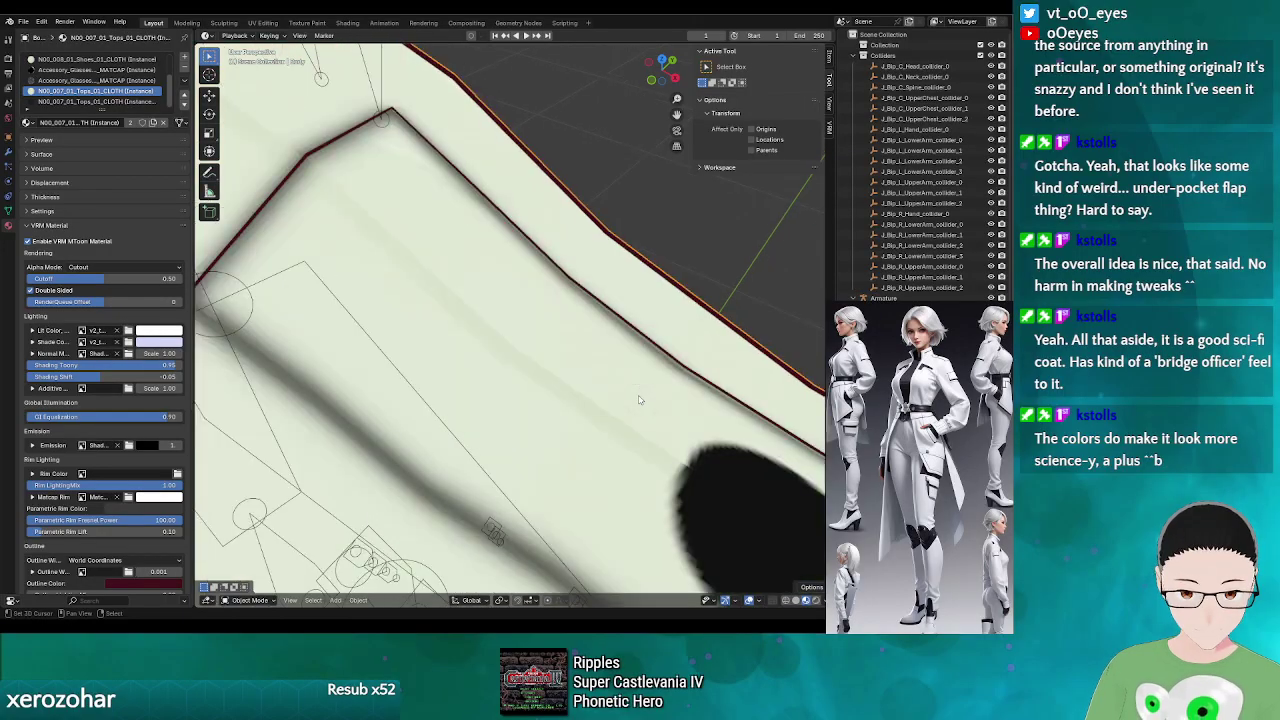
pyautogui.scroll(-4, 639, 400)
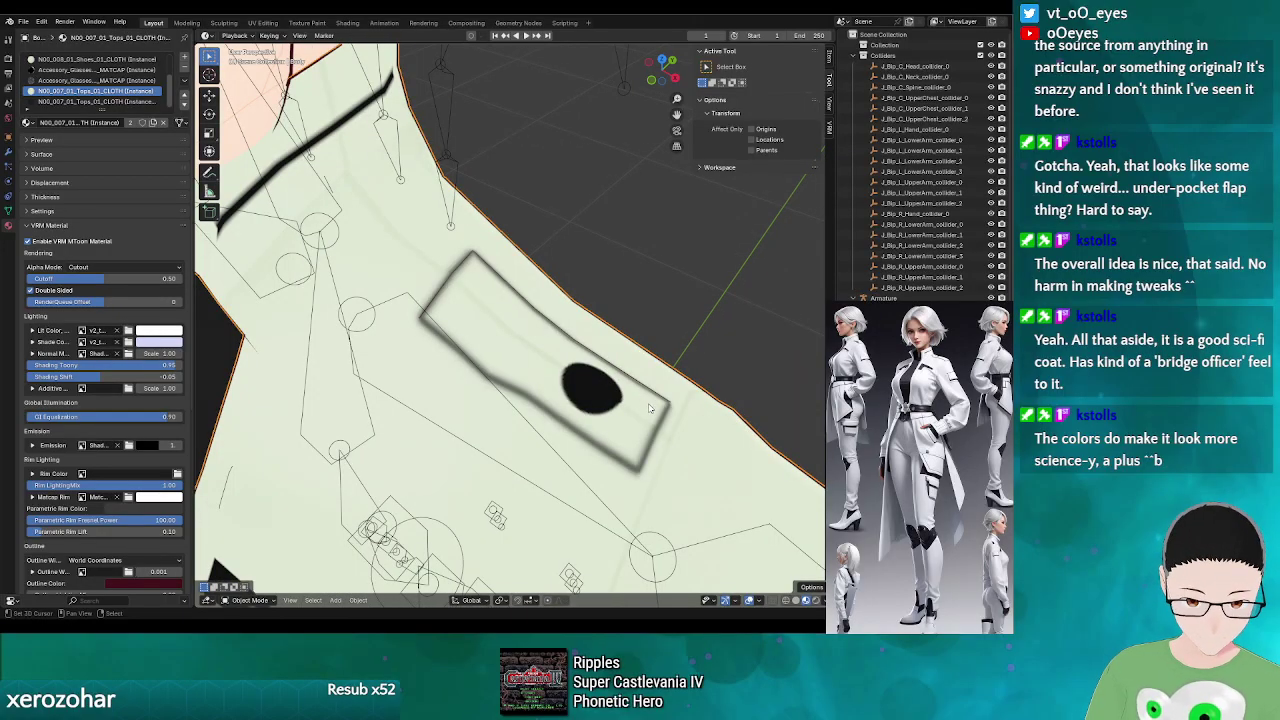
pyautogui.scroll(-10, 649, 408)
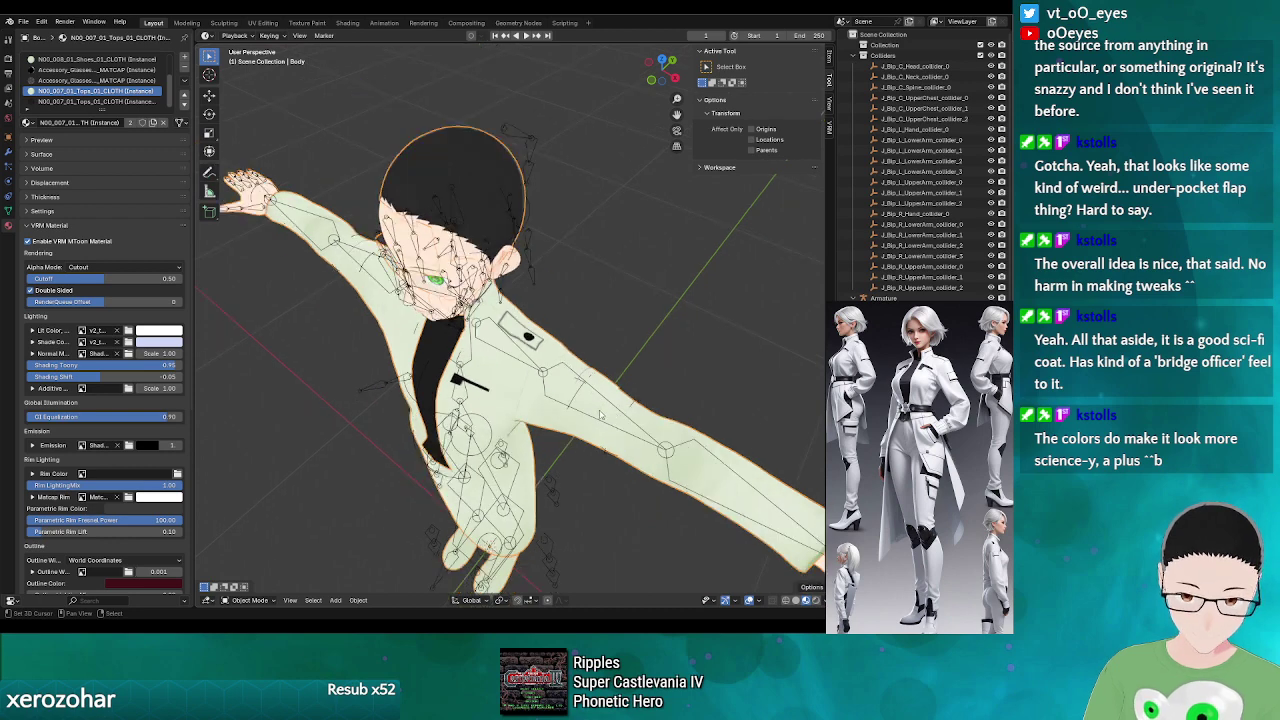
pyautogui.scroll(3, 591, 411)
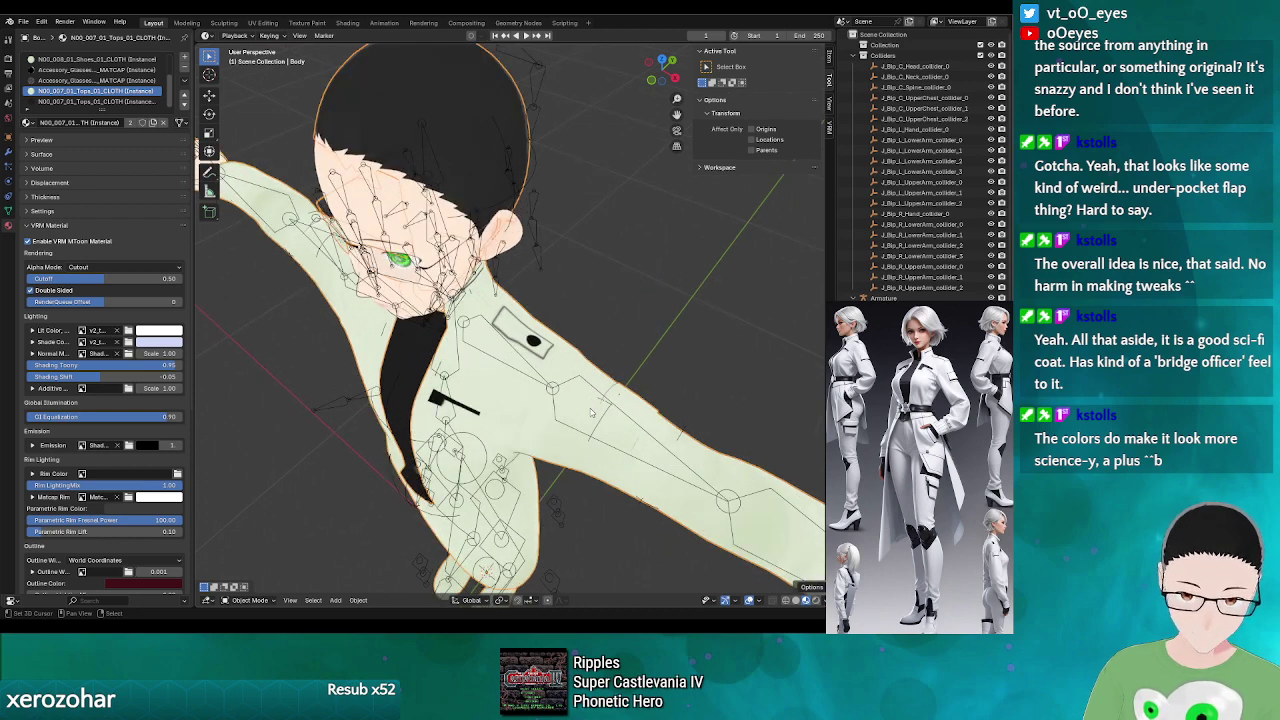
pyautogui.scroll(2, 591, 411)
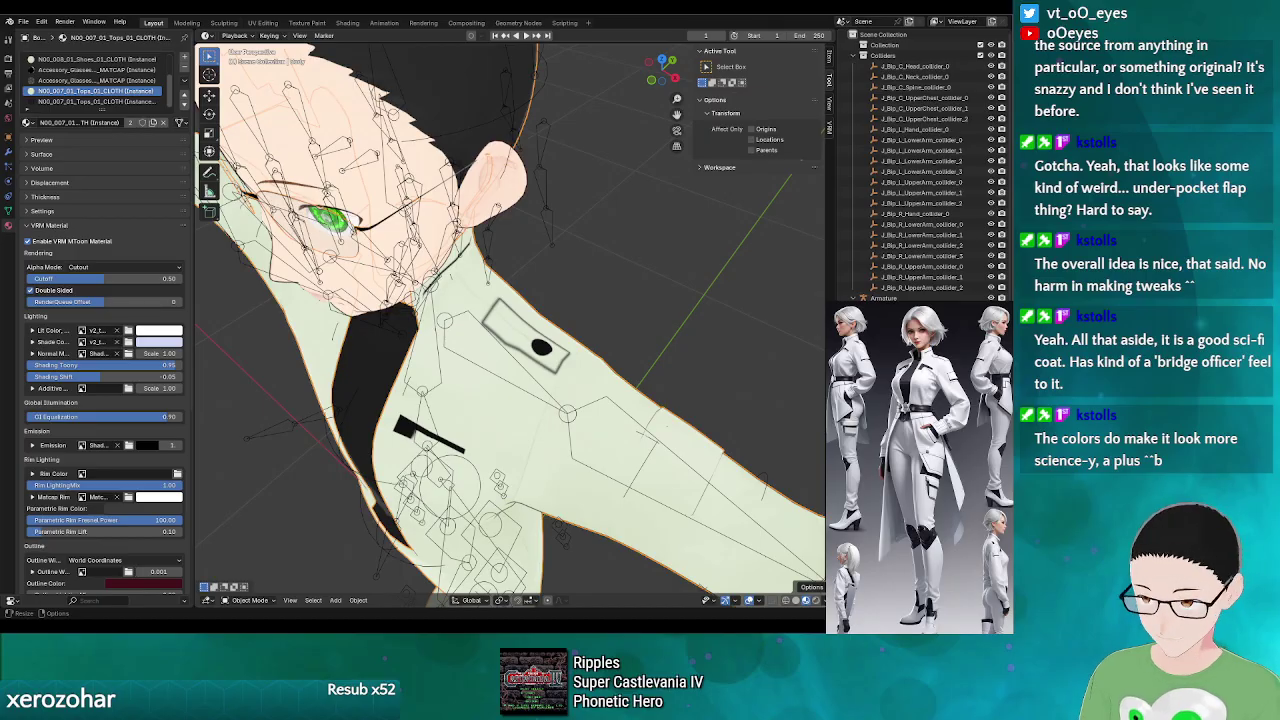
# - Switch to GIMP and compare the shoulder strap in Outfit reference.jpg with the avatar's flap in Blender
pyautogui.hotkey('alt', 'Tab')
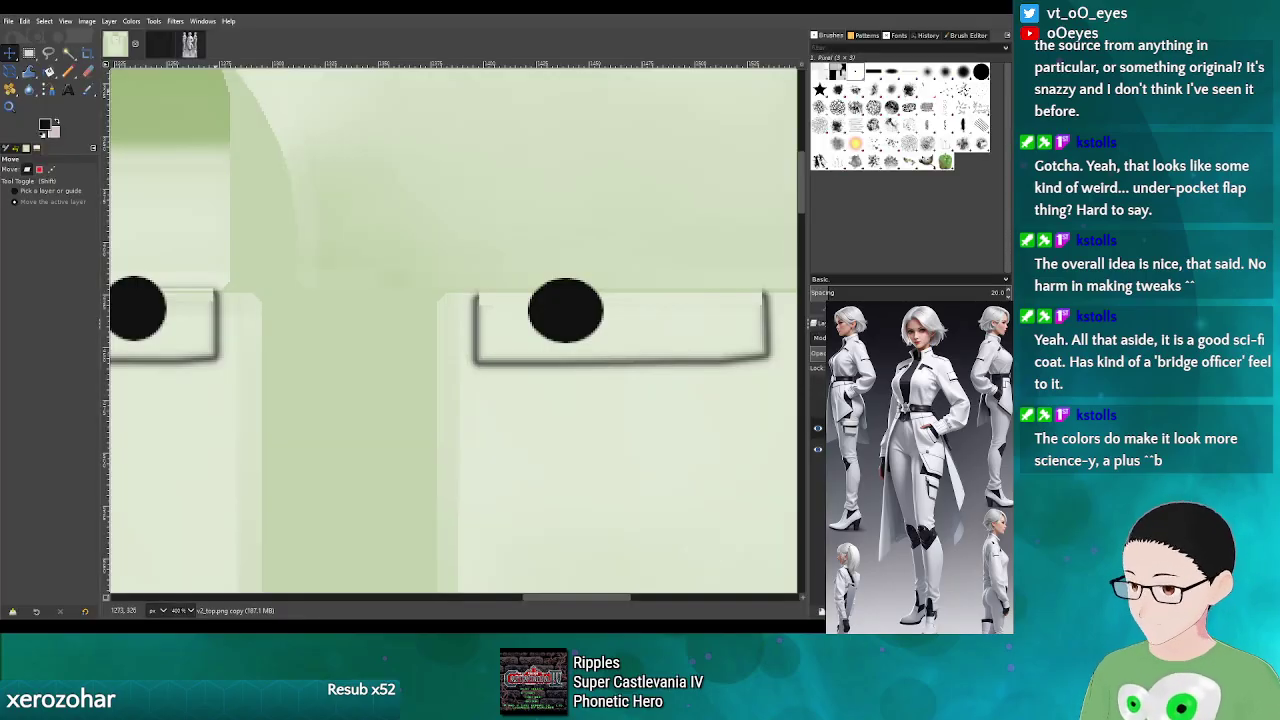
pyautogui.click(177, 44)
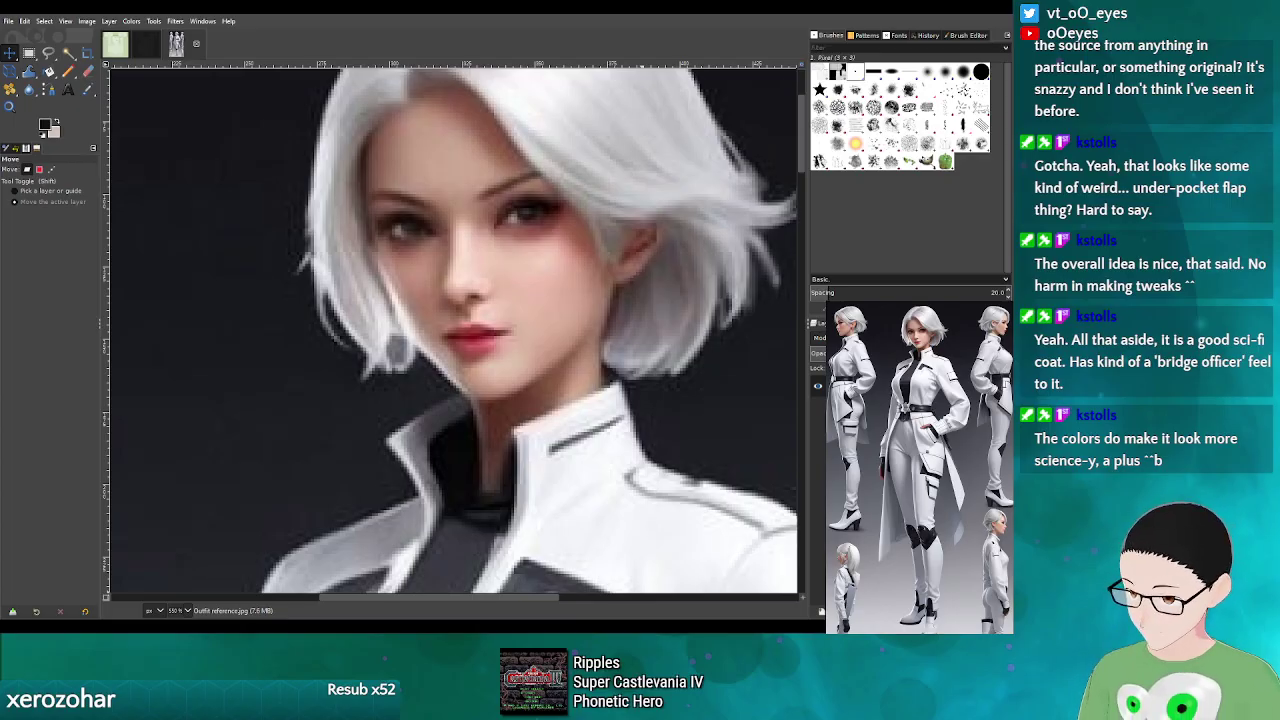
pyautogui.hotkey('alt', 'Tab')
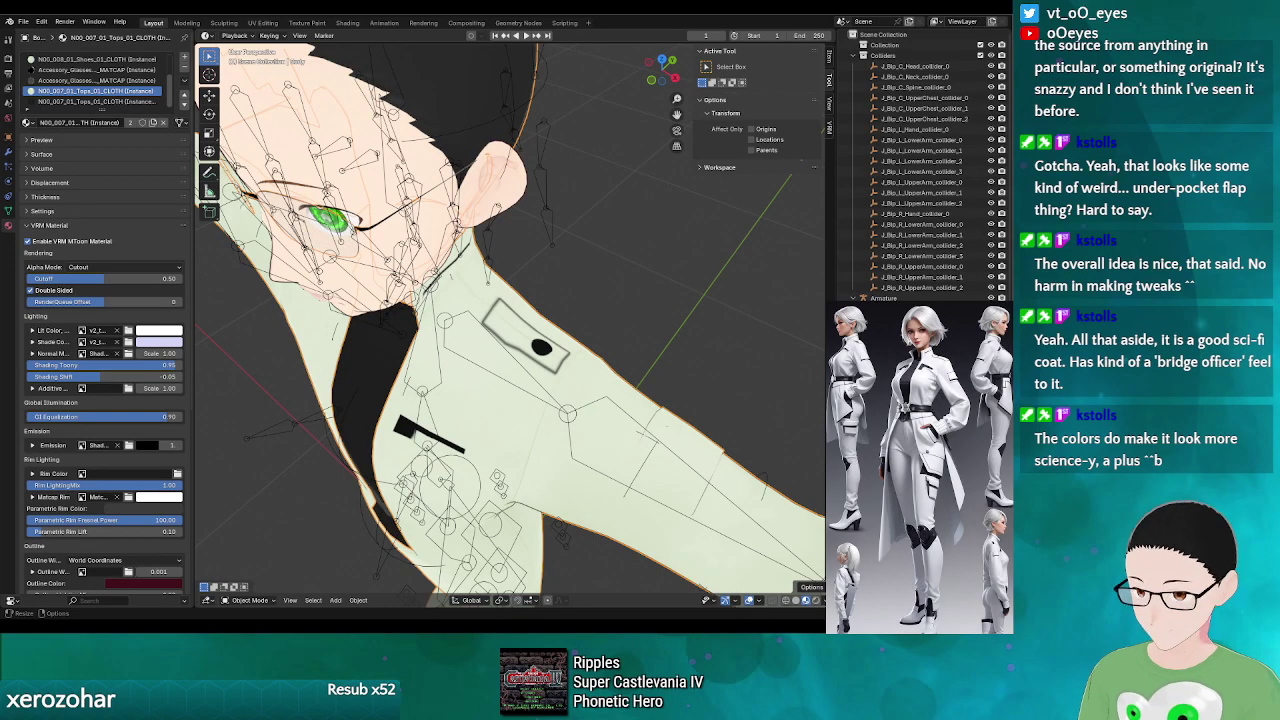
pyautogui.hotkey('alt', 'Tab')
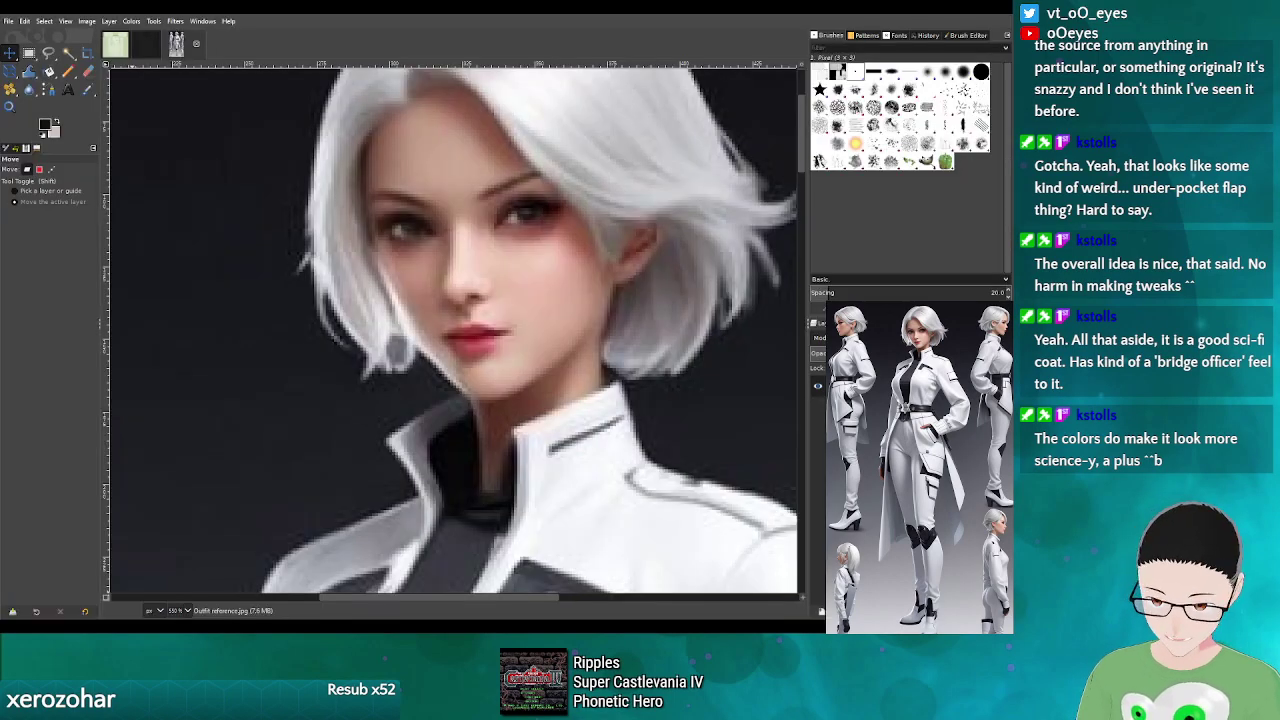
# - Return to the coat texture and delete both black buttons from the flaps with rectangular selections about 57 × 44 px and 44 × 38 px
pyautogui.hotkey('alt', '1')
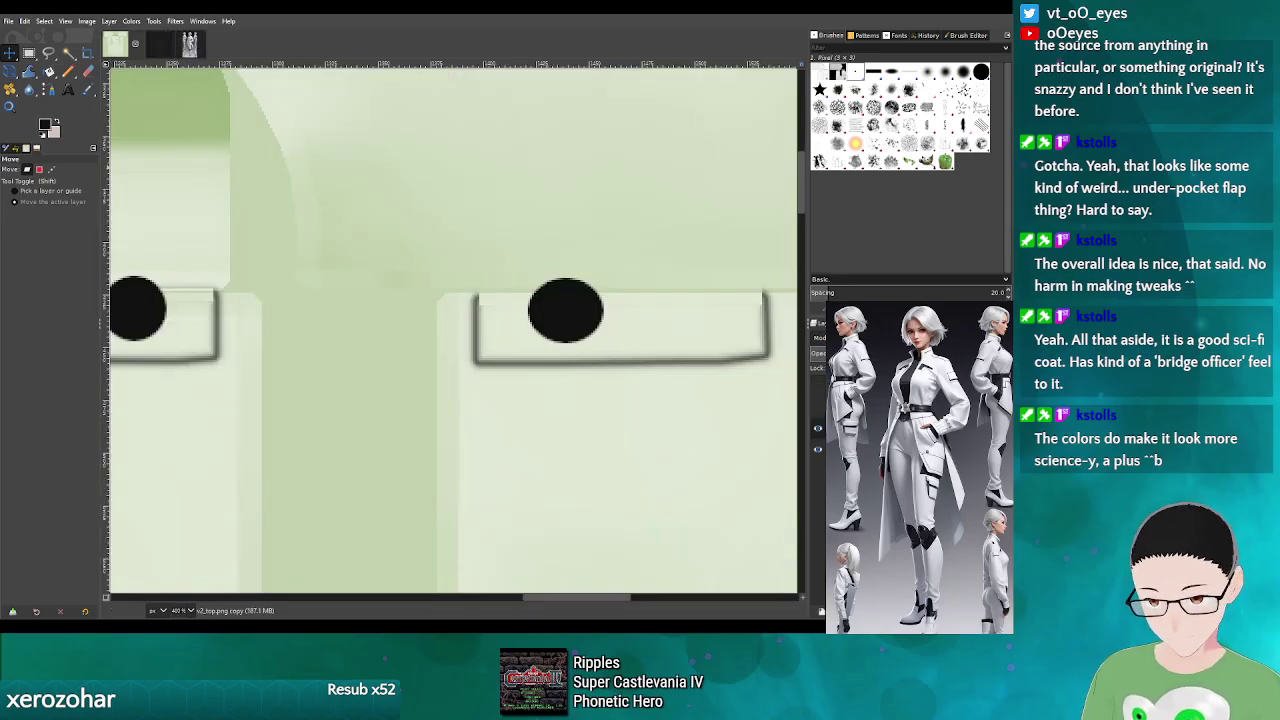
pyautogui.click(29, 52)
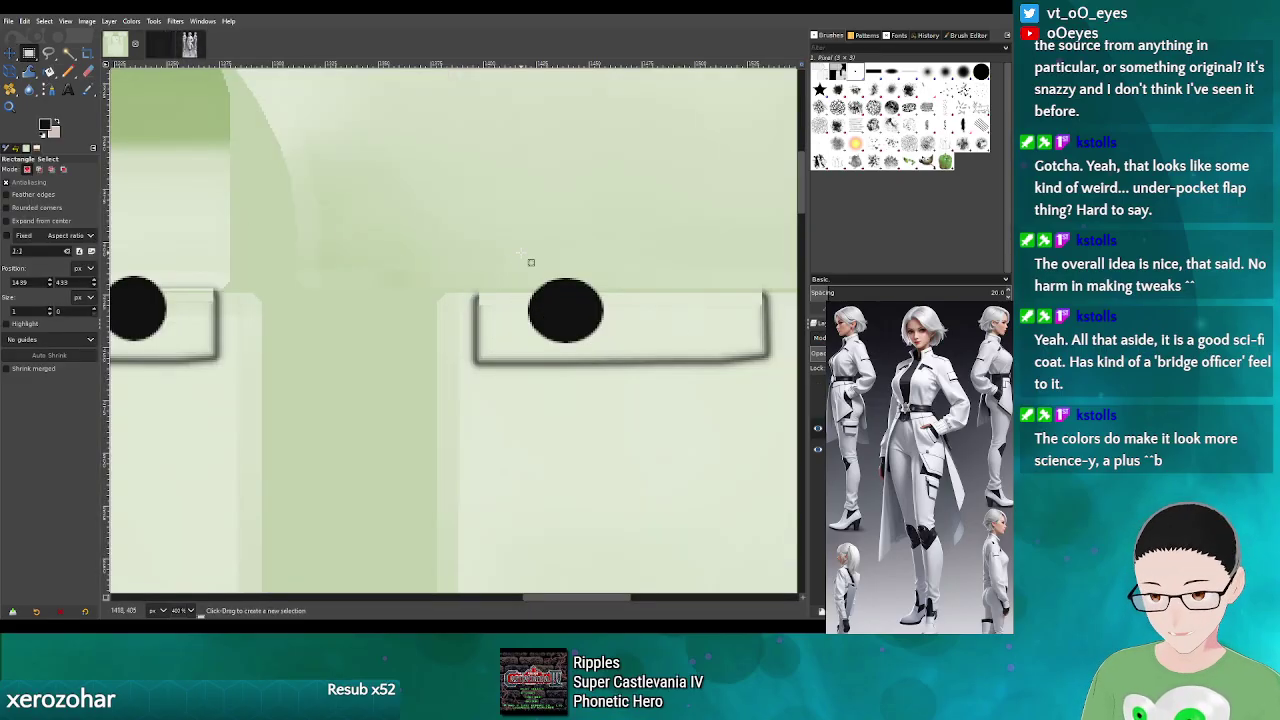
pyautogui.moveTo(526, 258); pyautogui.dragTo(634, 350)
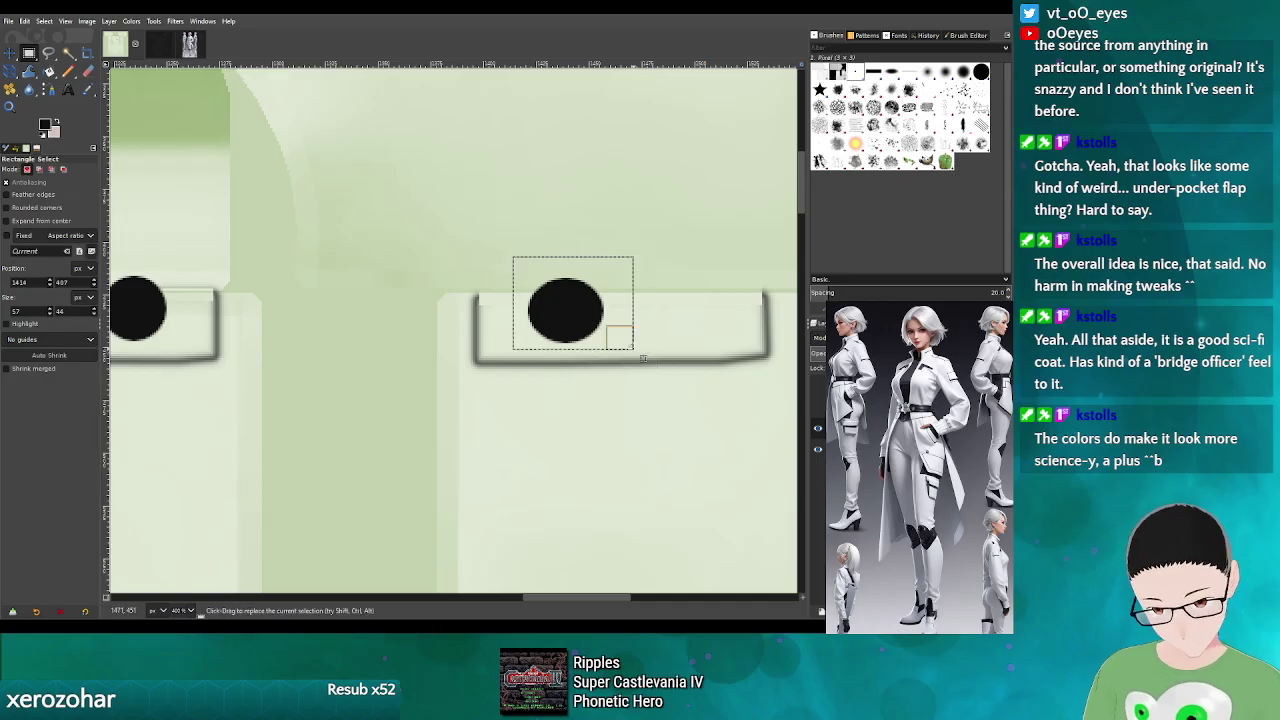
pyautogui.press('Delete')
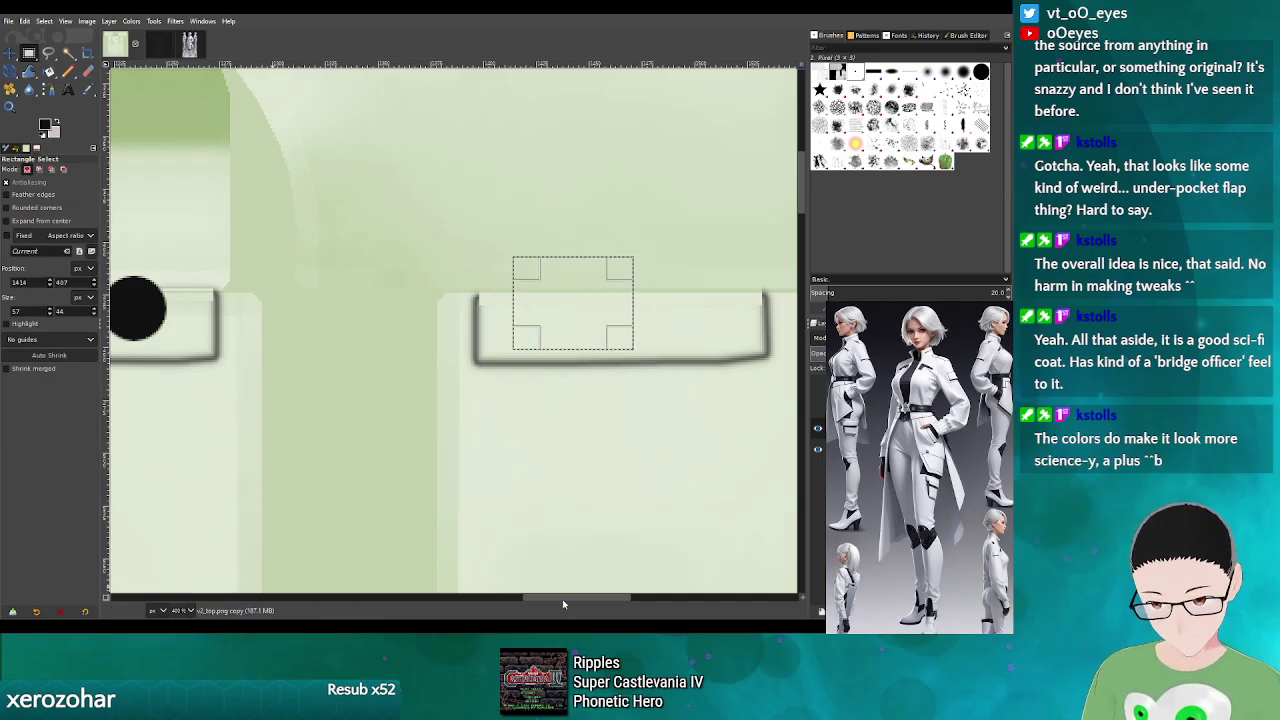
pyautogui.moveTo(563, 597); pyautogui.dragTo(504, 597)
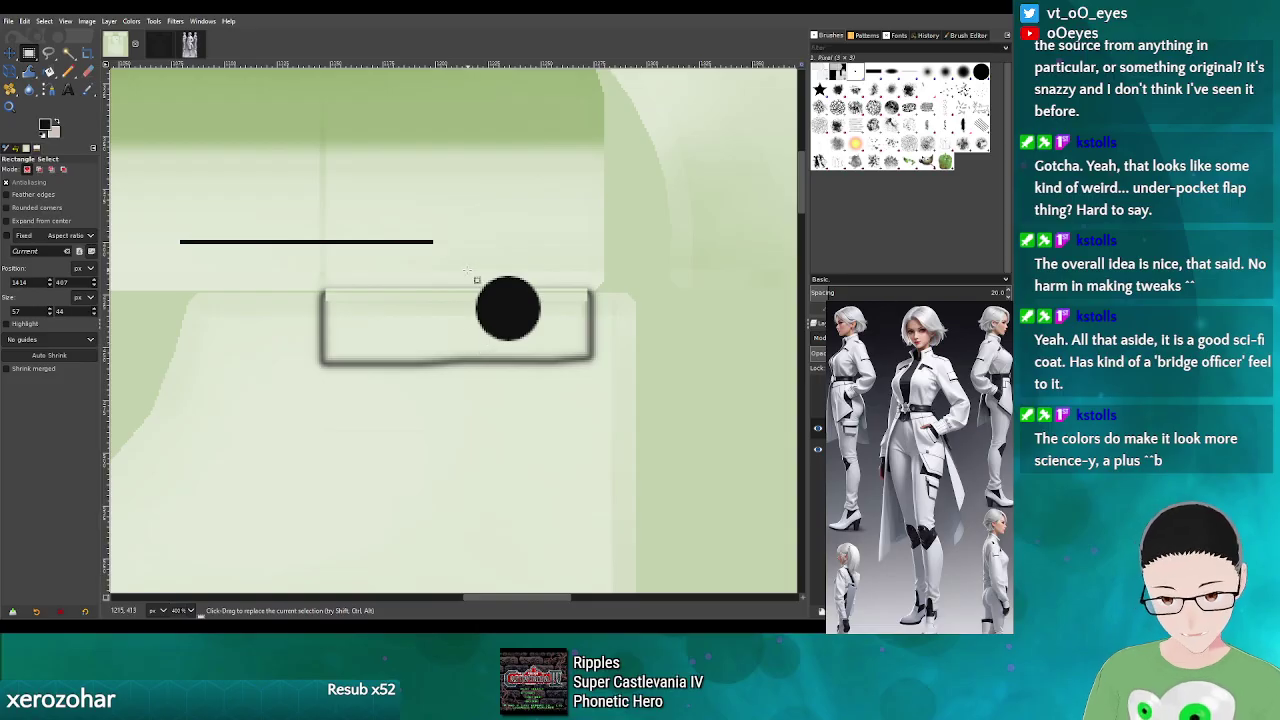
pyautogui.moveTo(460, 265); pyautogui.dragTo(563, 357)
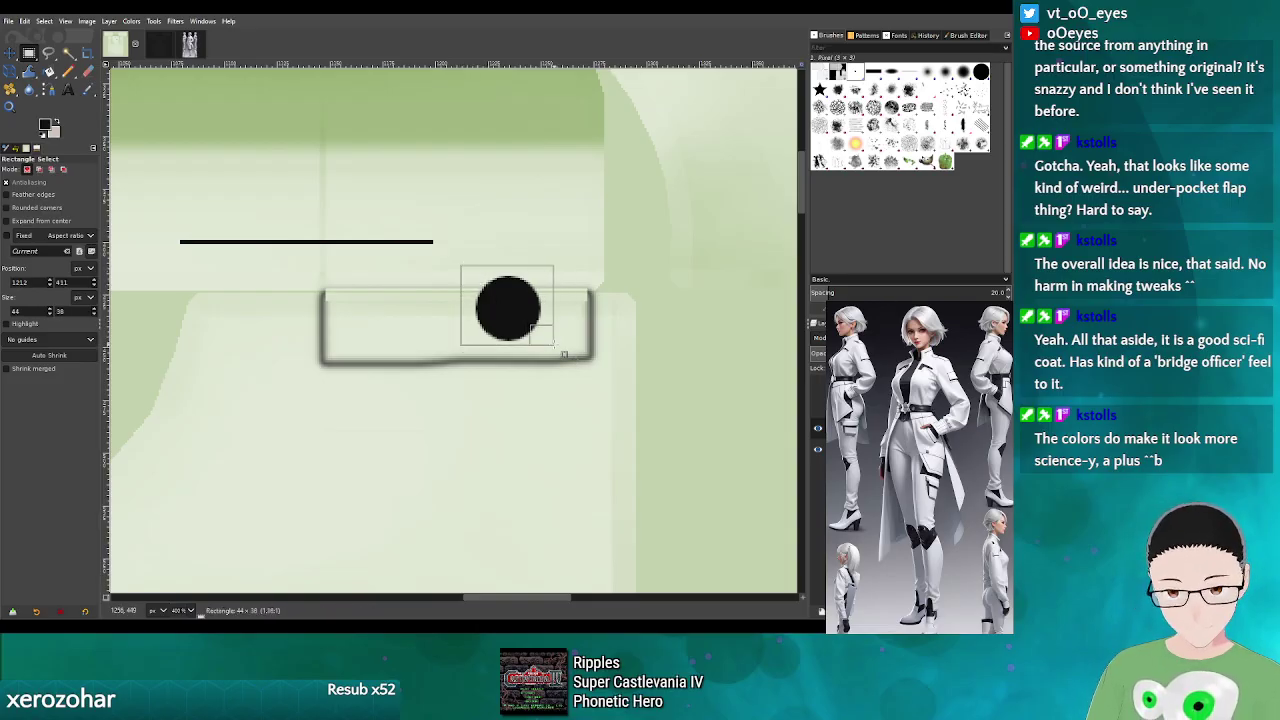
pyautogui.press('Delete')
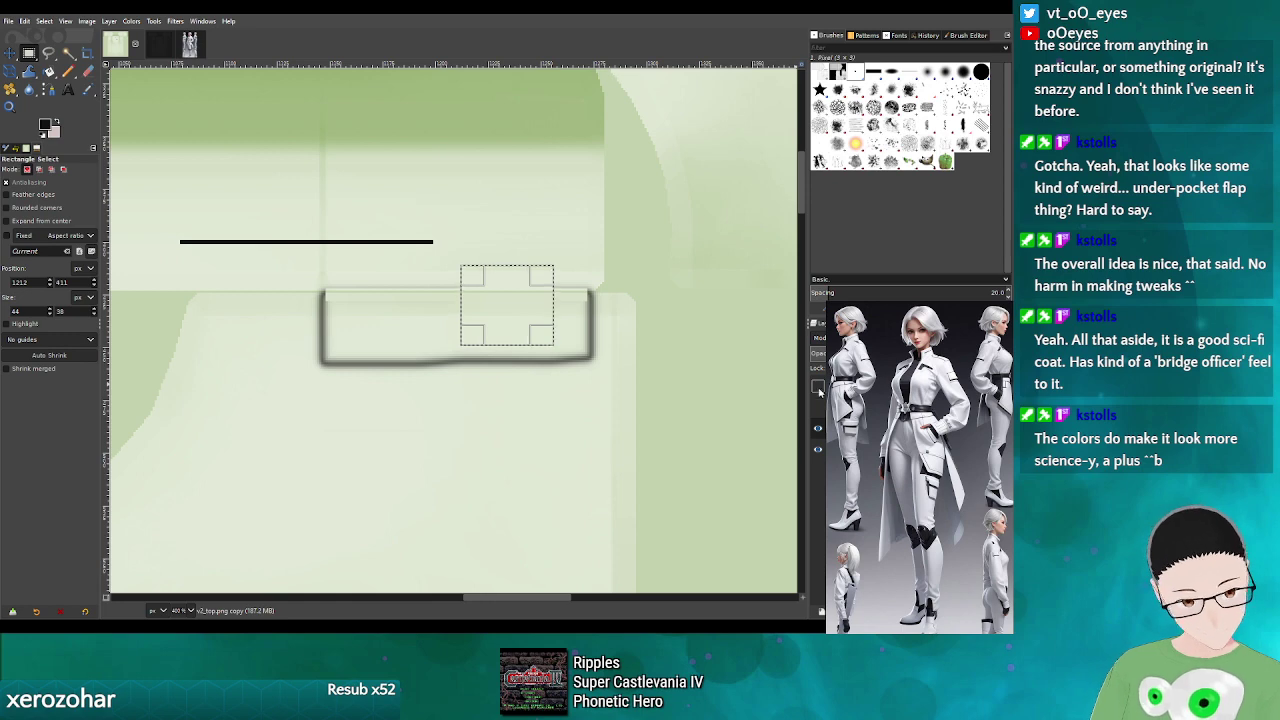
# - Show the UV wireframe layer, select a rectangle about 10 × 14 px over the first flap's upper UV edge, and fill it with black
pyautogui.click(818, 386)
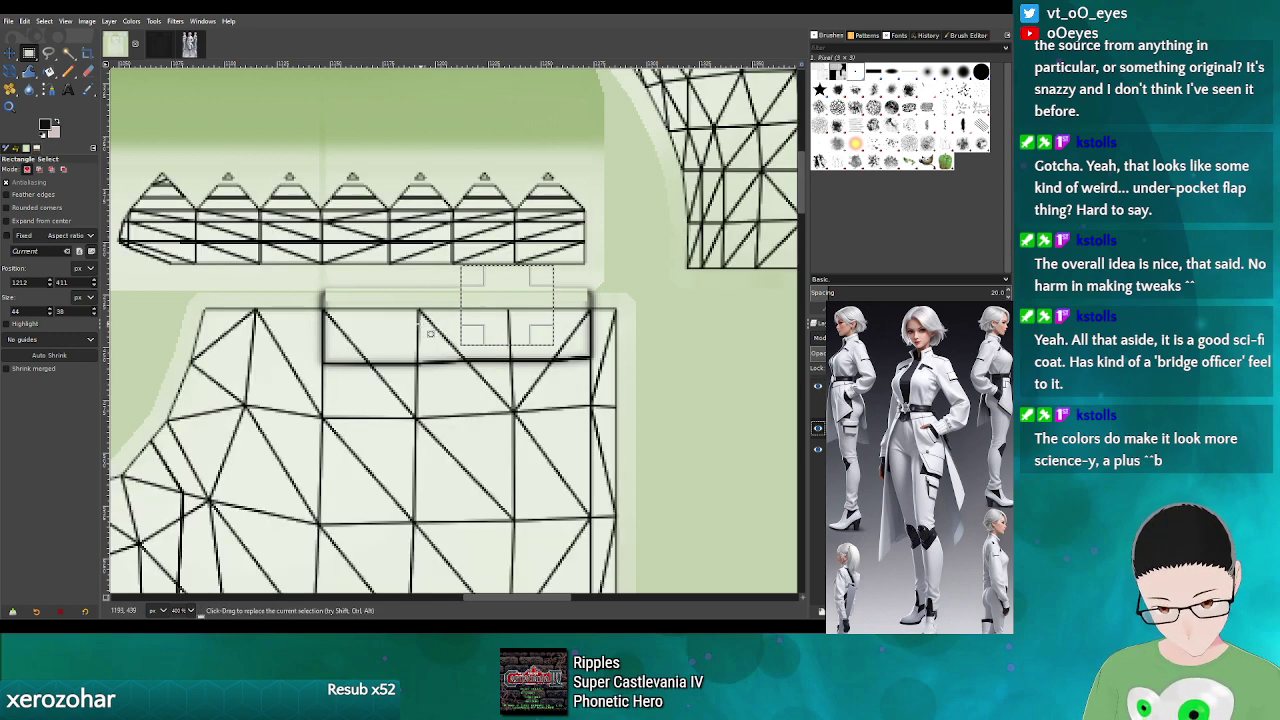
pyautogui.moveTo(432, 332)
pyautogui.mouseDown()
pyautogui.moveTo(393, 287)
pyautogui.moveTo(414, 336)
pyautogui.mouseUp()
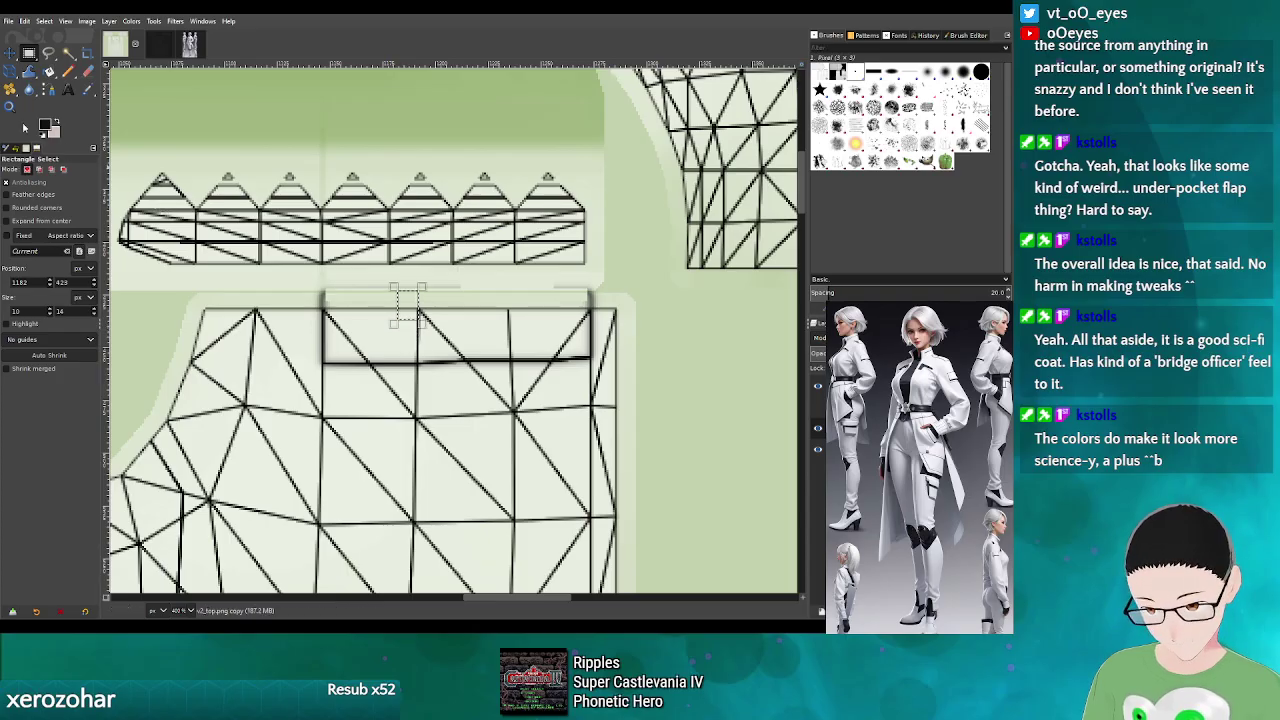
pyautogui.hotkey('shift', 'b')
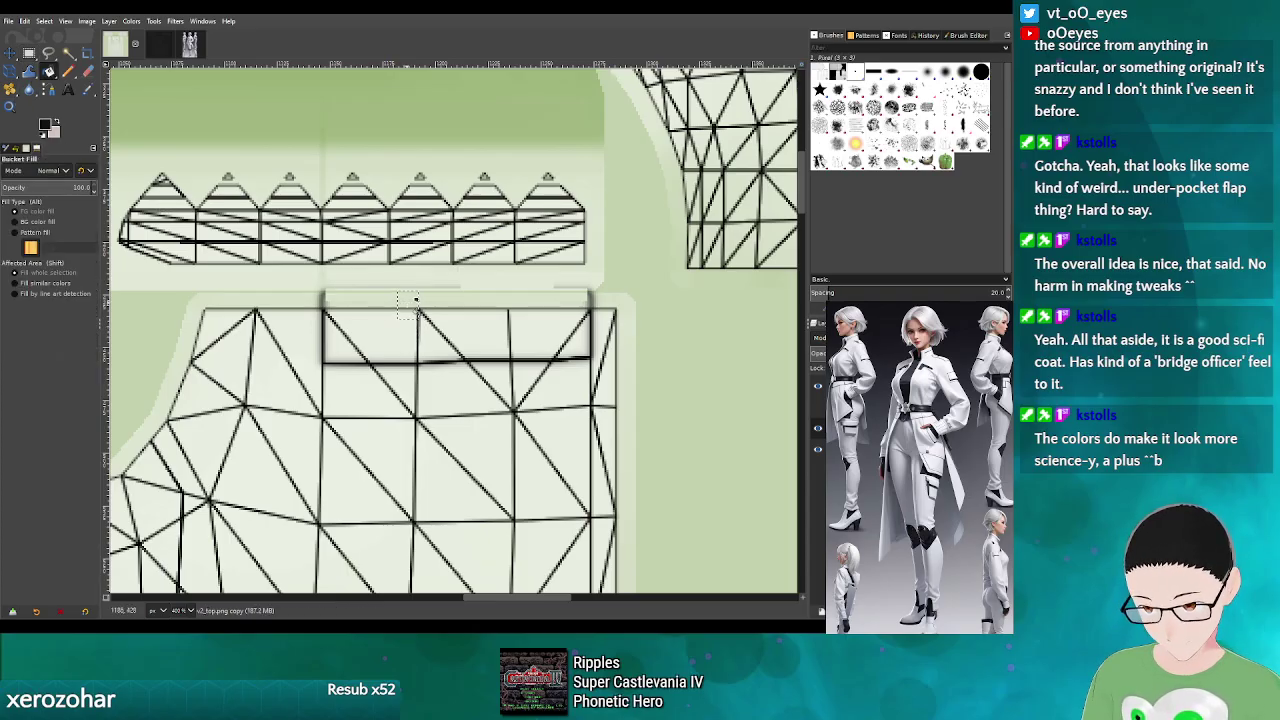
pyautogui.click(407, 303)
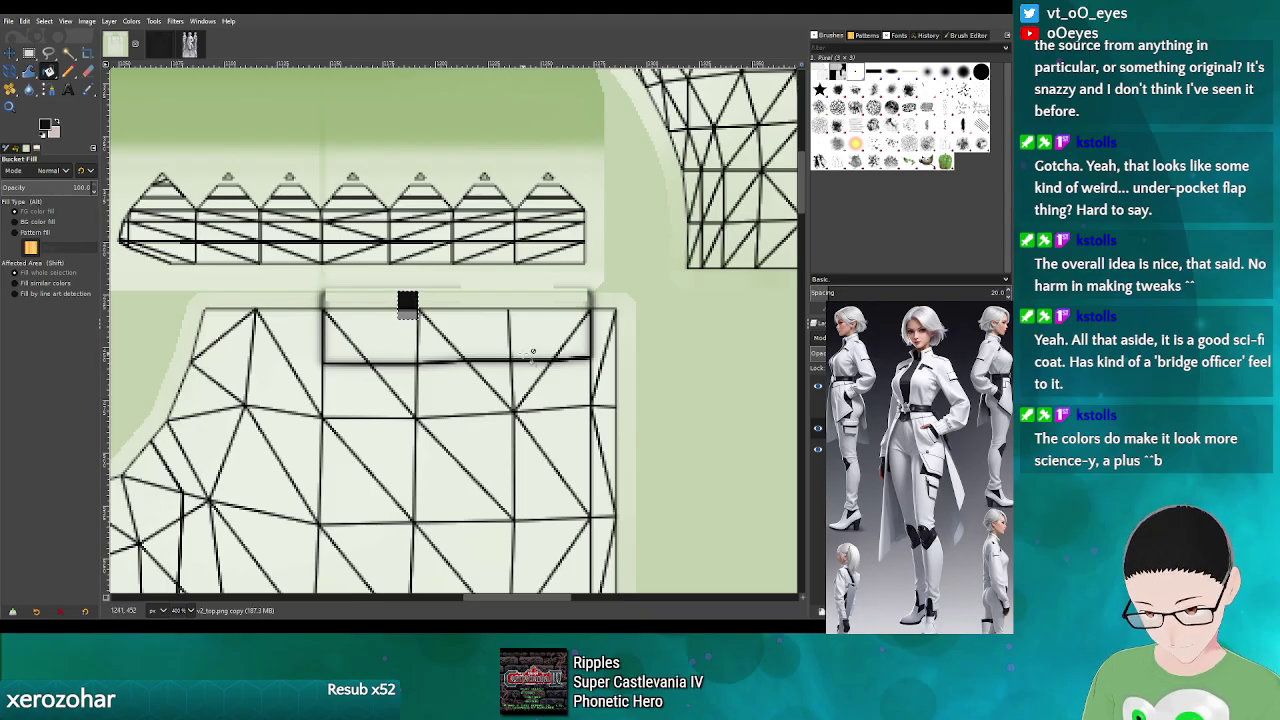
# - Select a rectangle about 8 × 12 px over the second flap's upper UV edge and fill it with black
pyautogui.moveTo(491, 597); pyautogui.dragTo(561, 590)
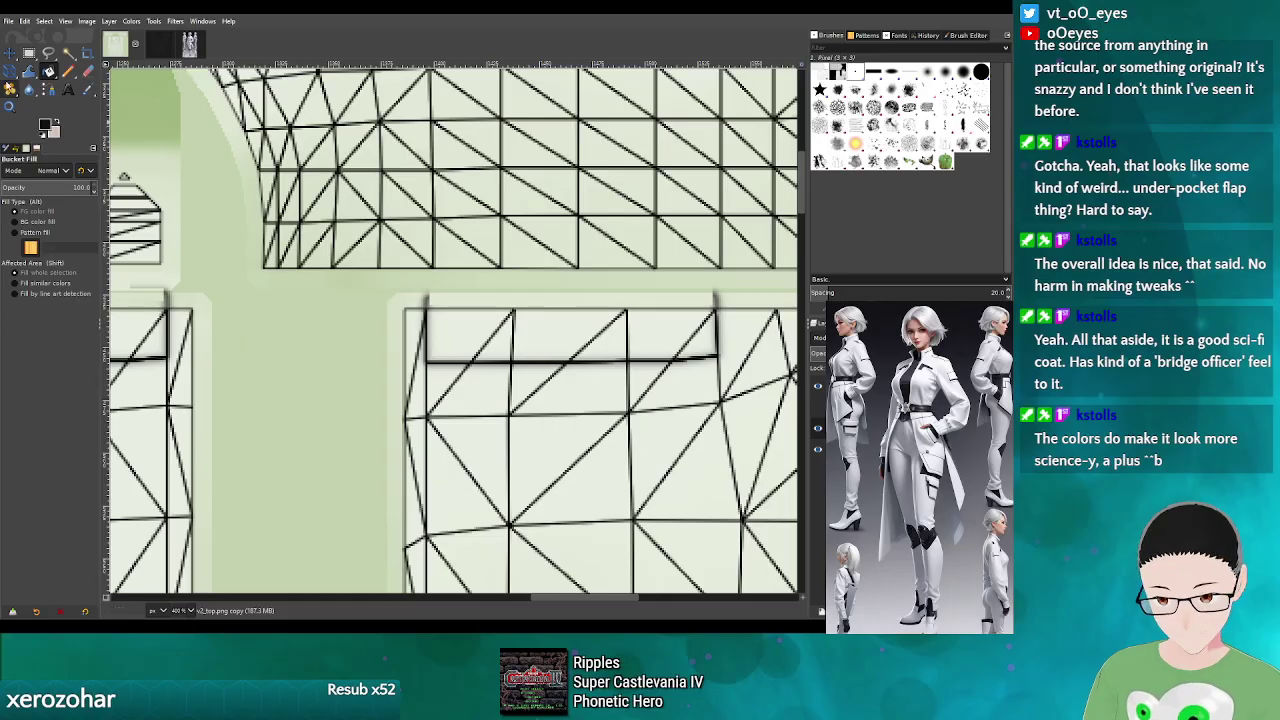
pyautogui.click(29, 52)
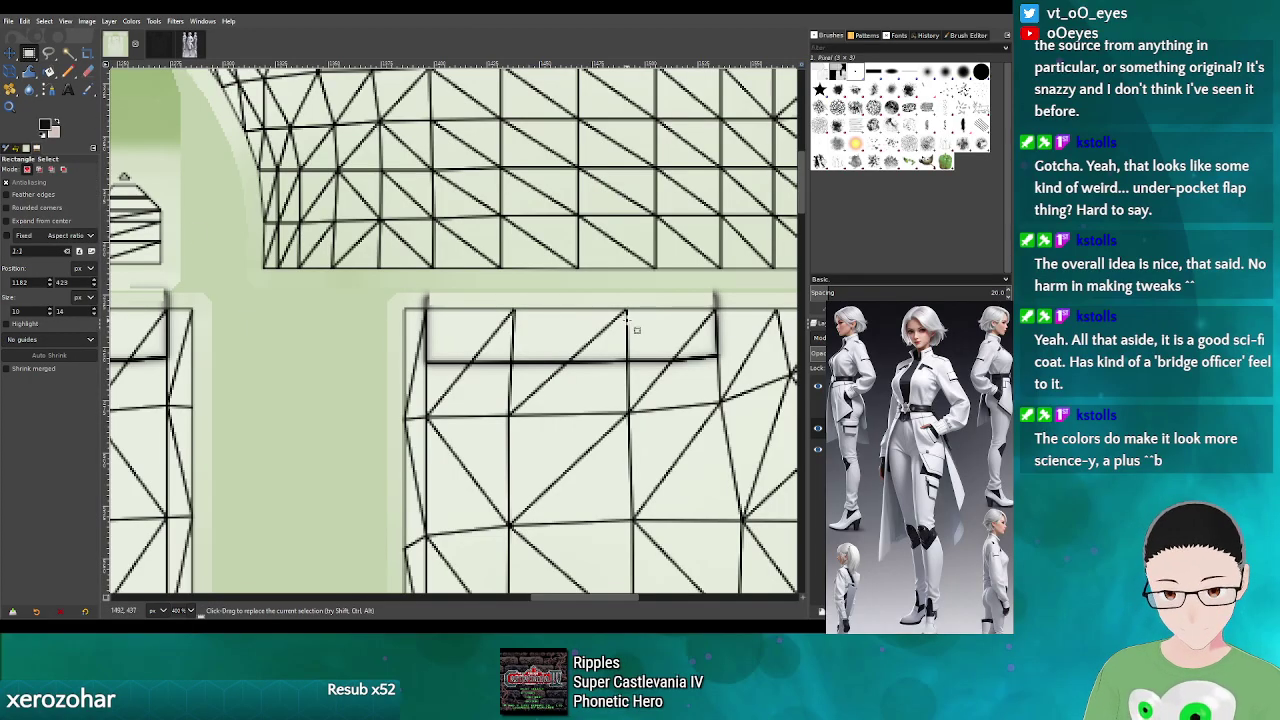
pyautogui.moveTo(627, 321)
pyautogui.mouseDown()
pyautogui.moveTo(651, 292)
pyautogui.moveTo(643, 306)
pyautogui.mouseUp()
pyautogui.click(48, 72)
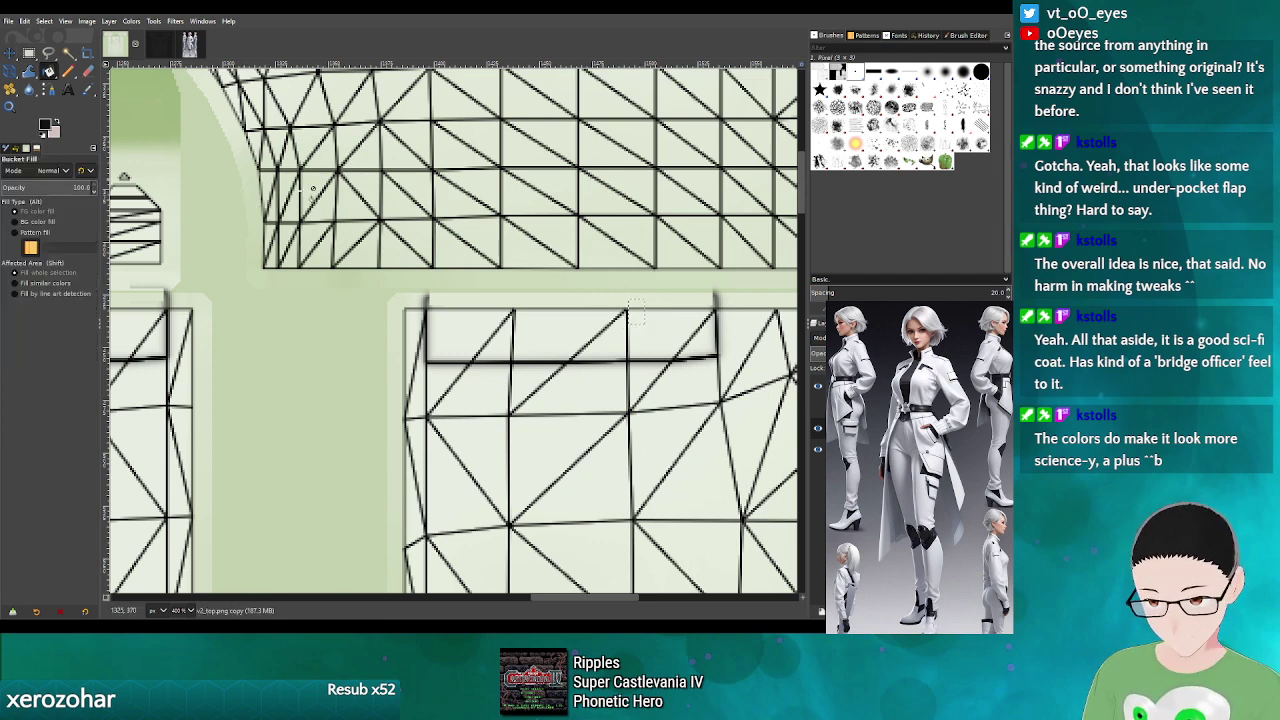
pyautogui.click(636, 312)
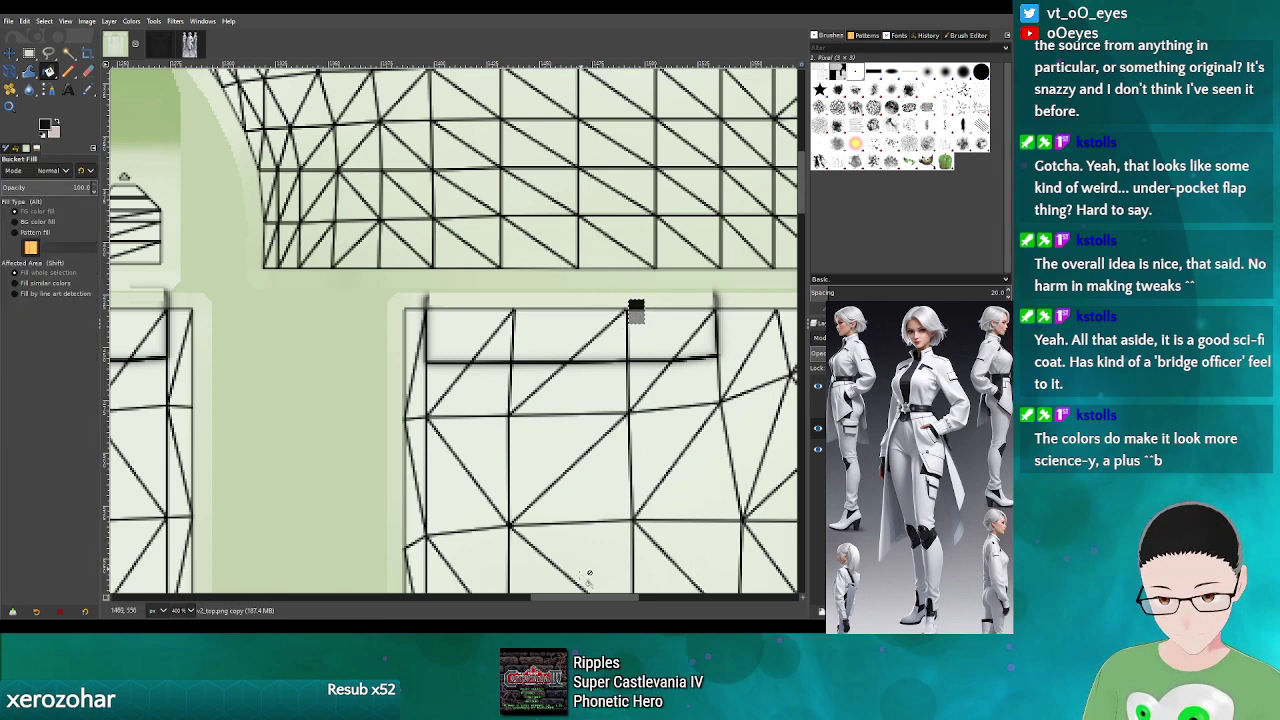
# - Reselect the second flap's black rectangle at about 10 × 12 px and fill the widened selection with black
pyautogui.moveTo(583, 597)
pyautogui.mouseDown()
pyautogui.moveTo(520, 596)
pyautogui.moveTo(580, 596)
pyautogui.mouseUp()
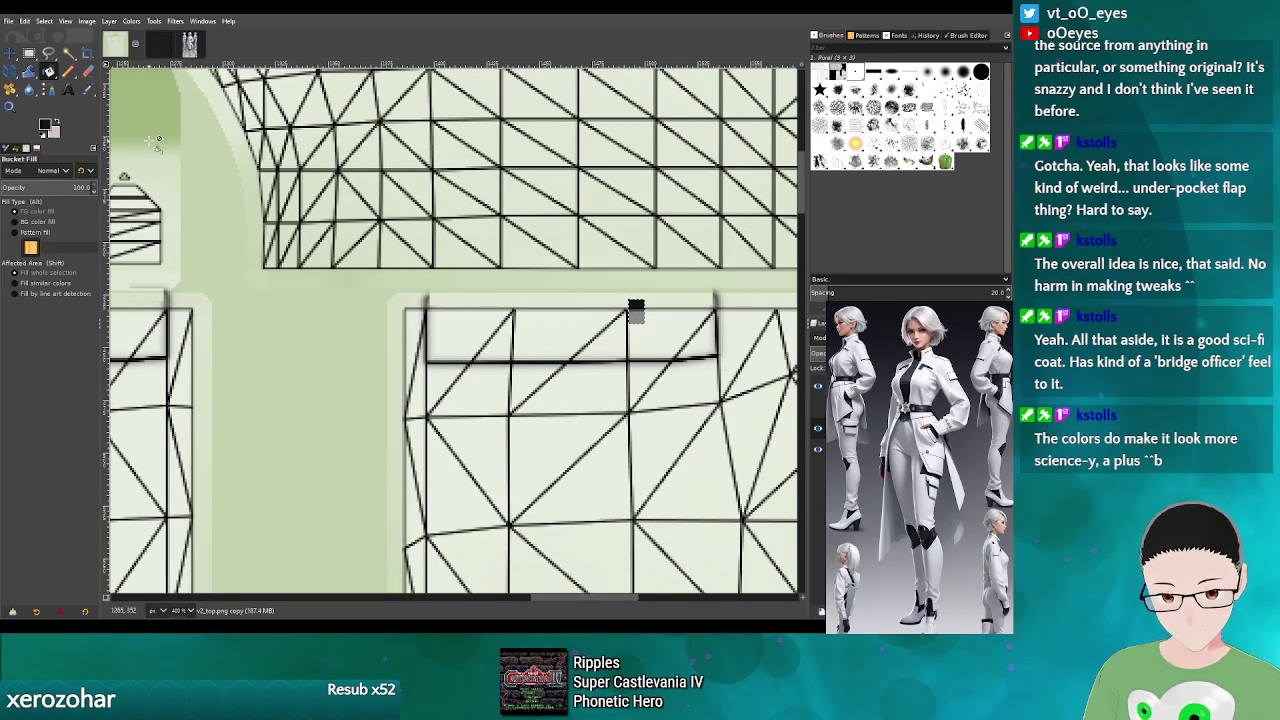
pyautogui.press('r')
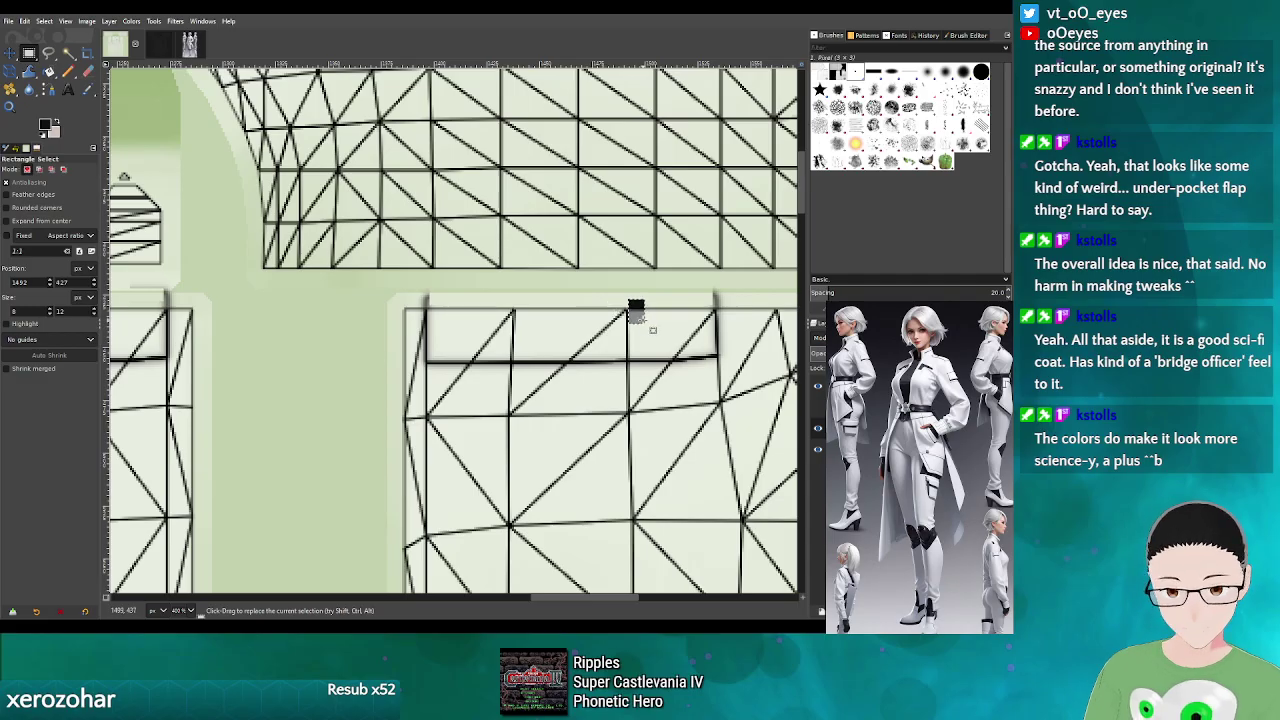
pyautogui.moveTo(659, 330); pyautogui.dragTo(621, 297)
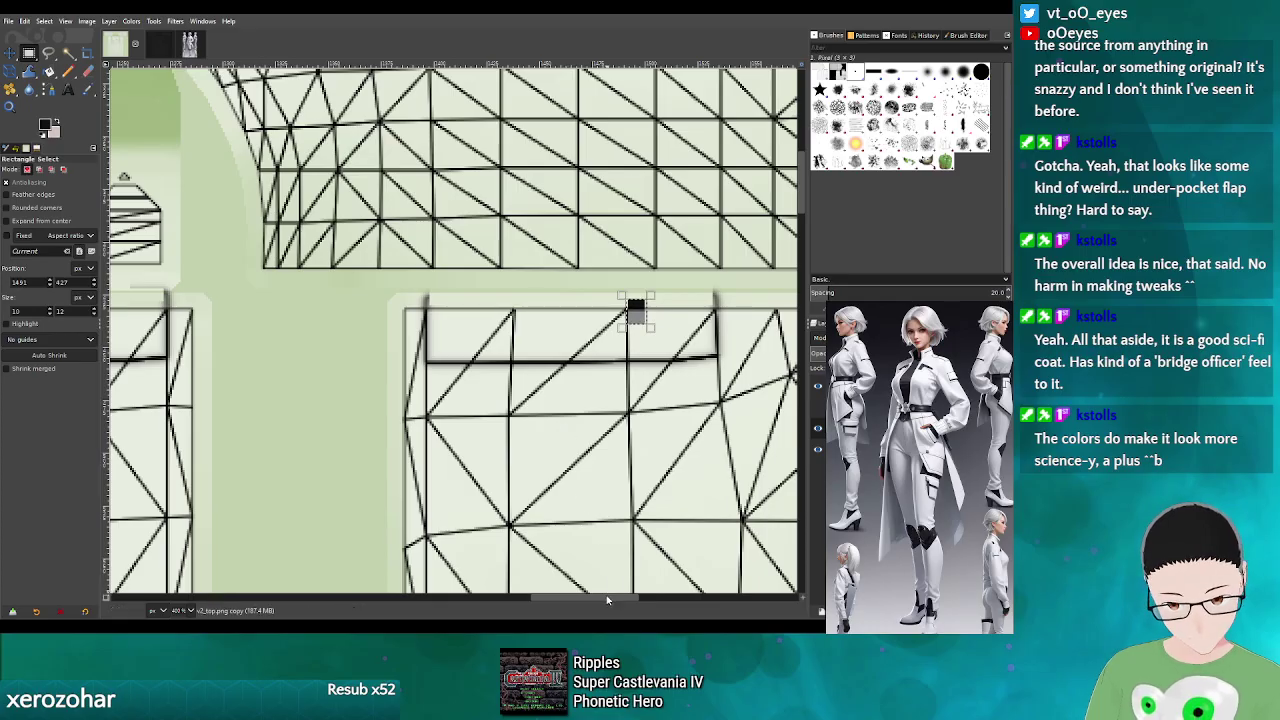
pyautogui.moveTo(607, 600)
pyautogui.mouseDown()
pyautogui.moveTo(549, 598)
pyautogui.moveTo(602, 598)
pyautogui.mouseUp()
pyautogui.click(48, 72)
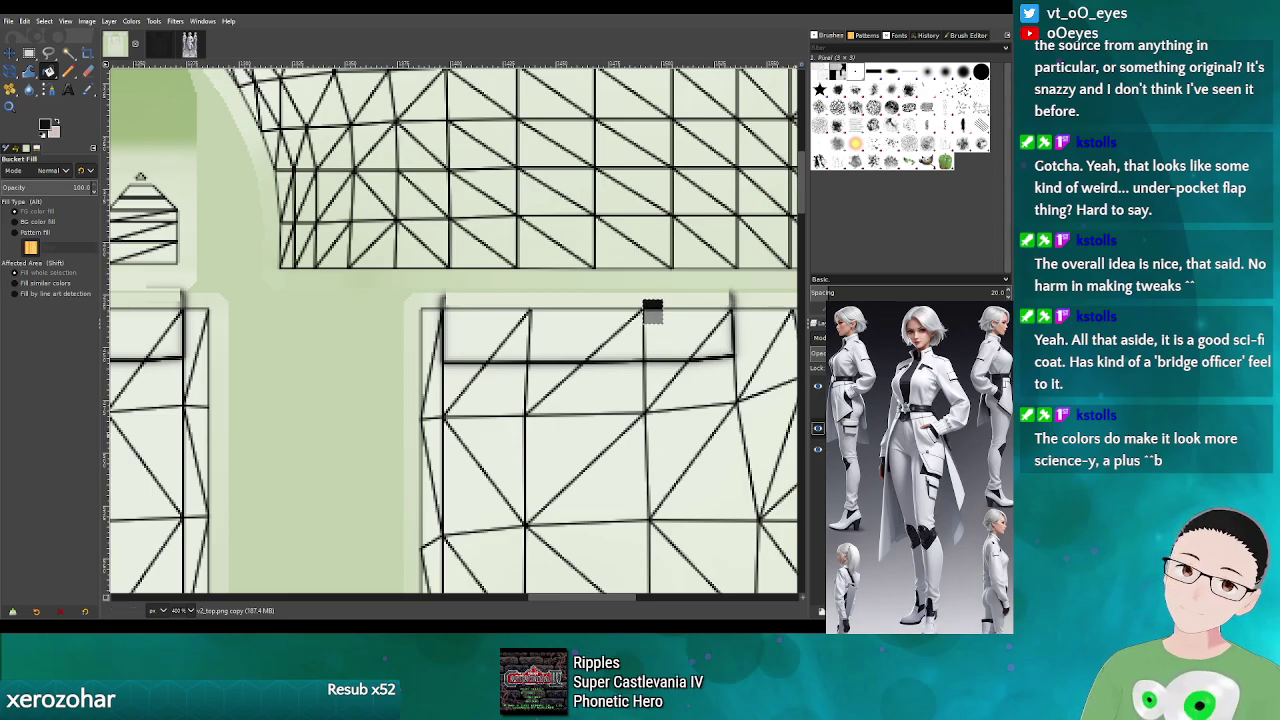
# - Export the coat texture to v2_top.png with the UV wireframe layer hidden and reload that image in Blender's UV Editor
pyautogui.click(818, 388)
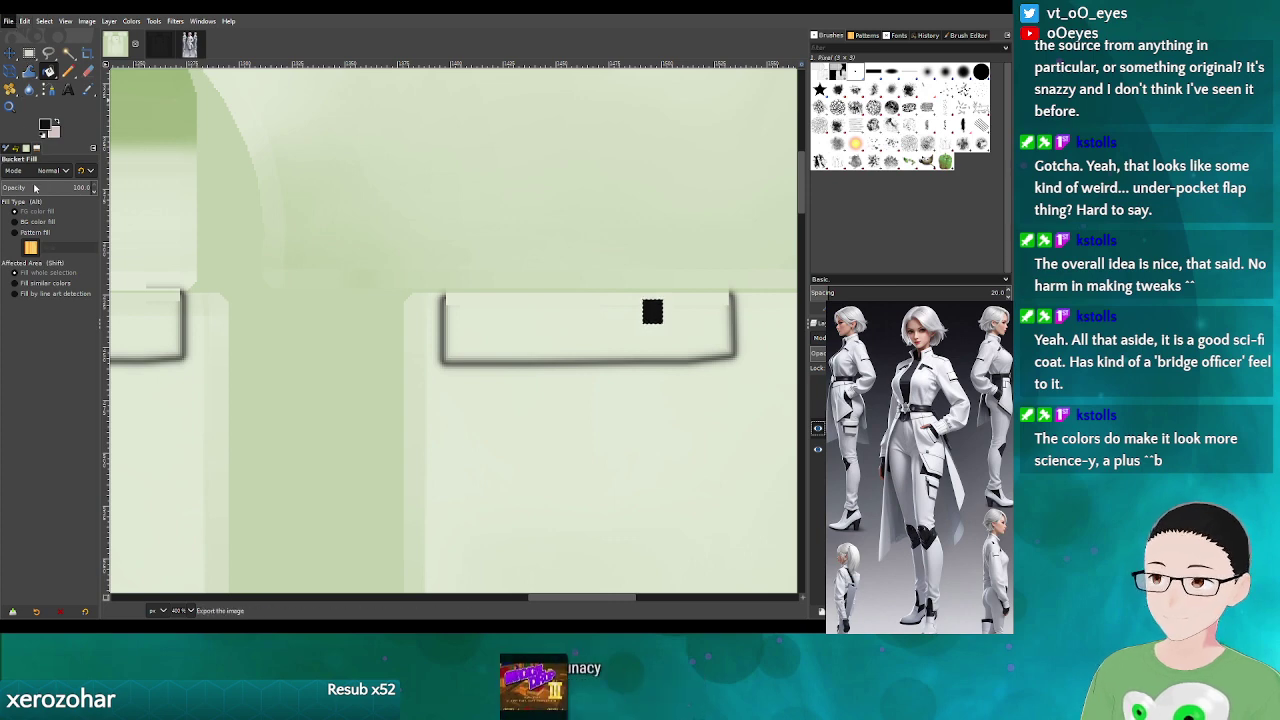
pyautogui.hotkey('ctrl', 'e')
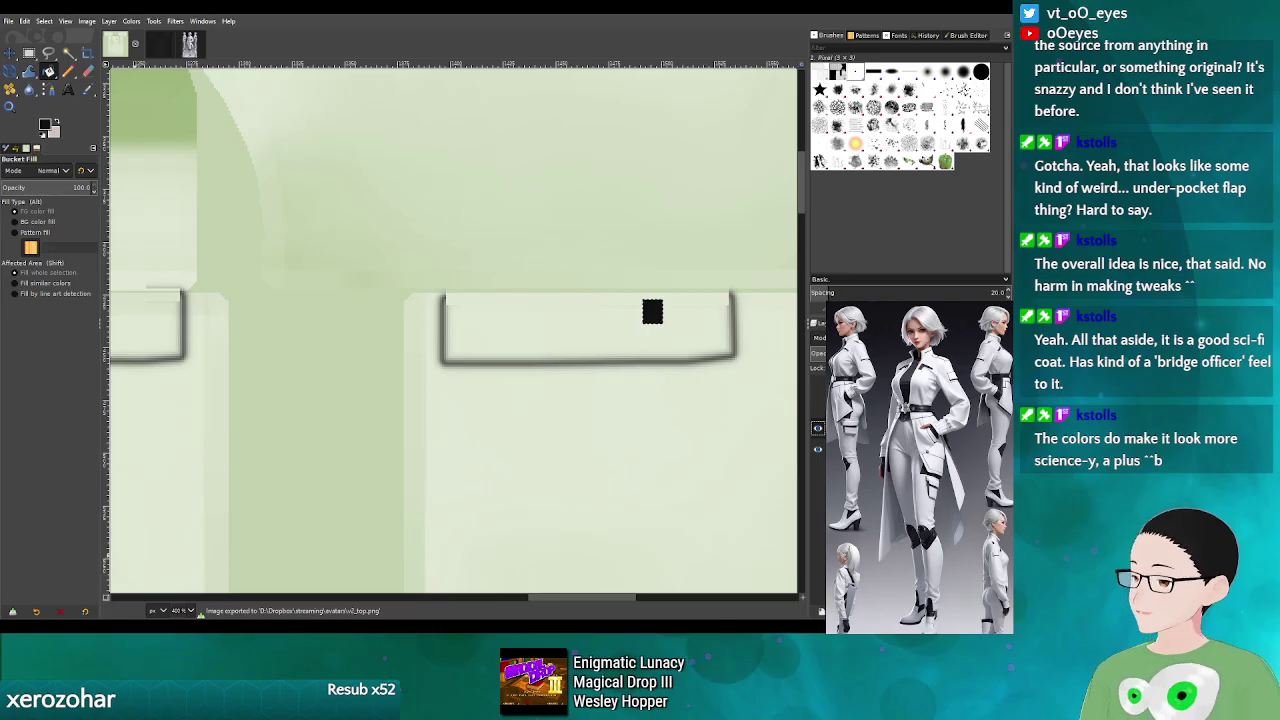
pyautogui.hotkey('alt', 'Tab')
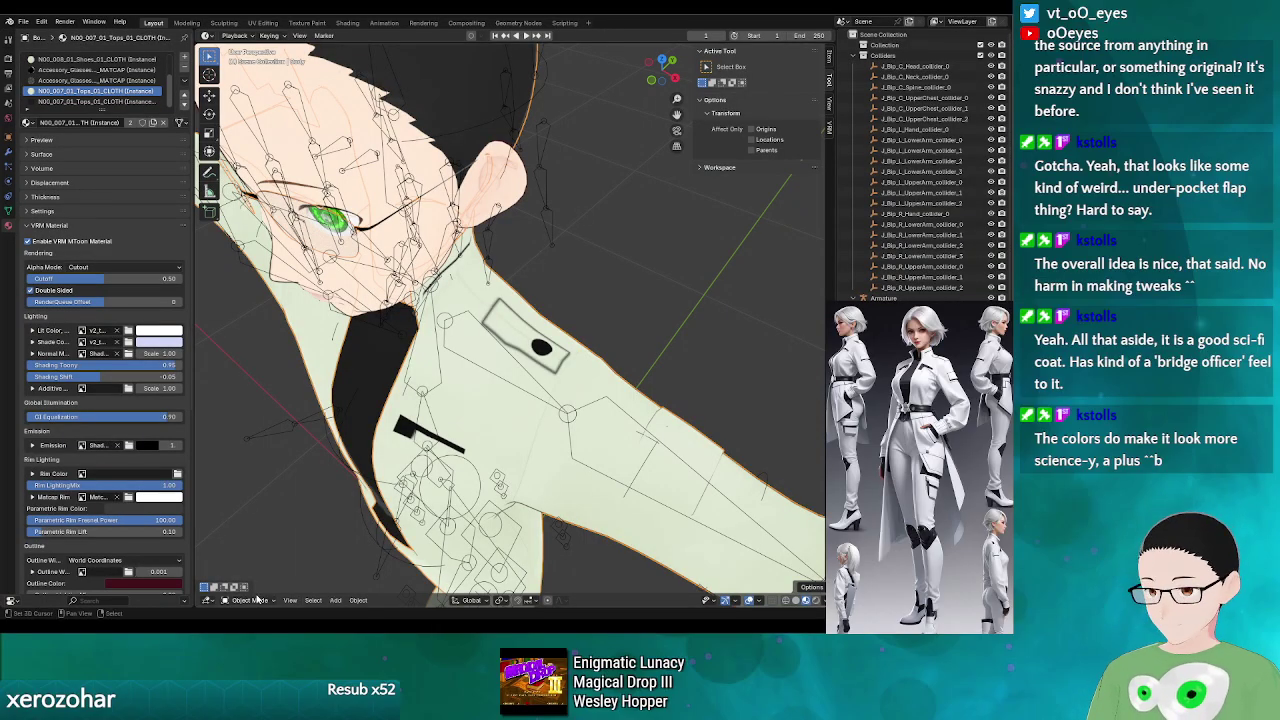
pyautogui.click(211, 601)
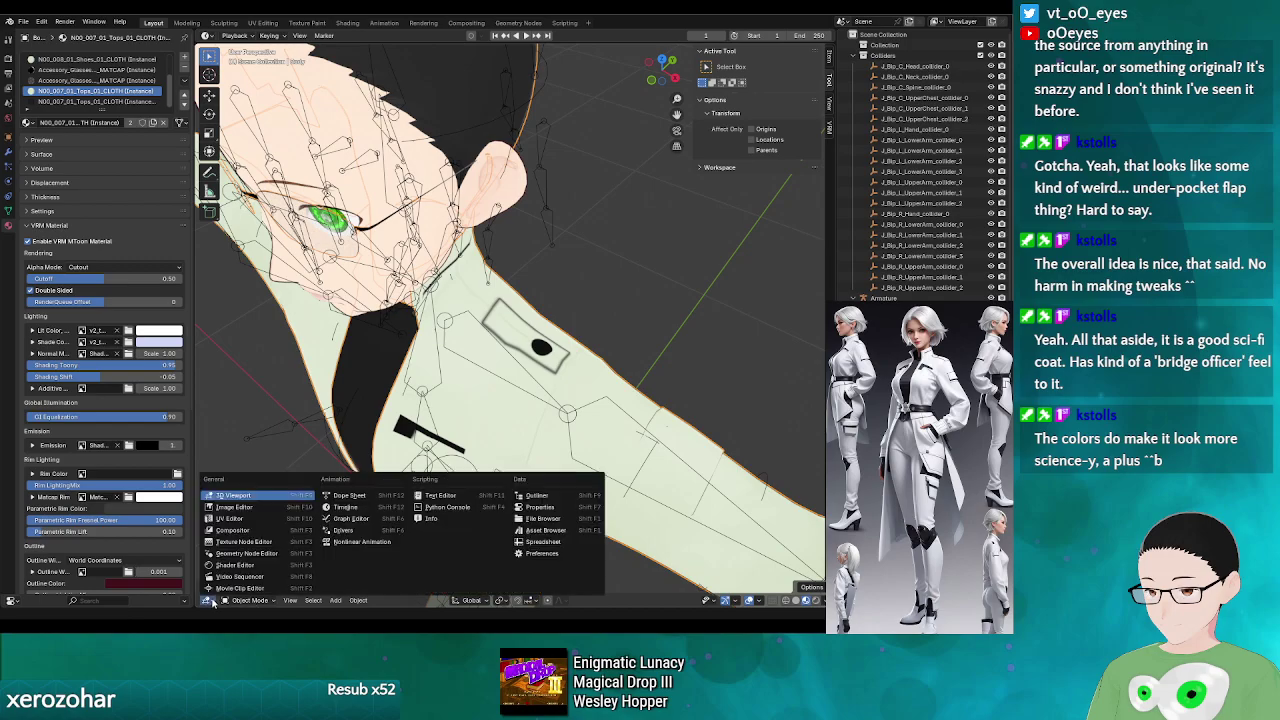
pyautogui.click(229, 525)
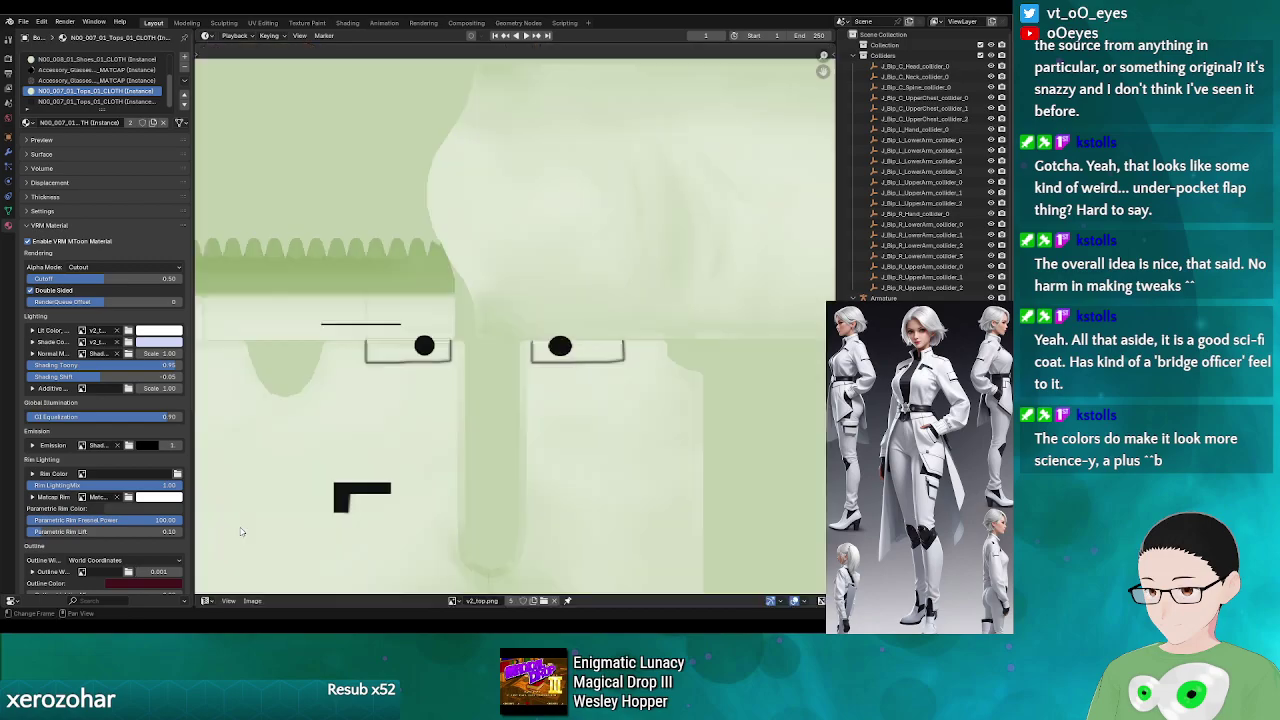
pyautogui.click(258, 602)
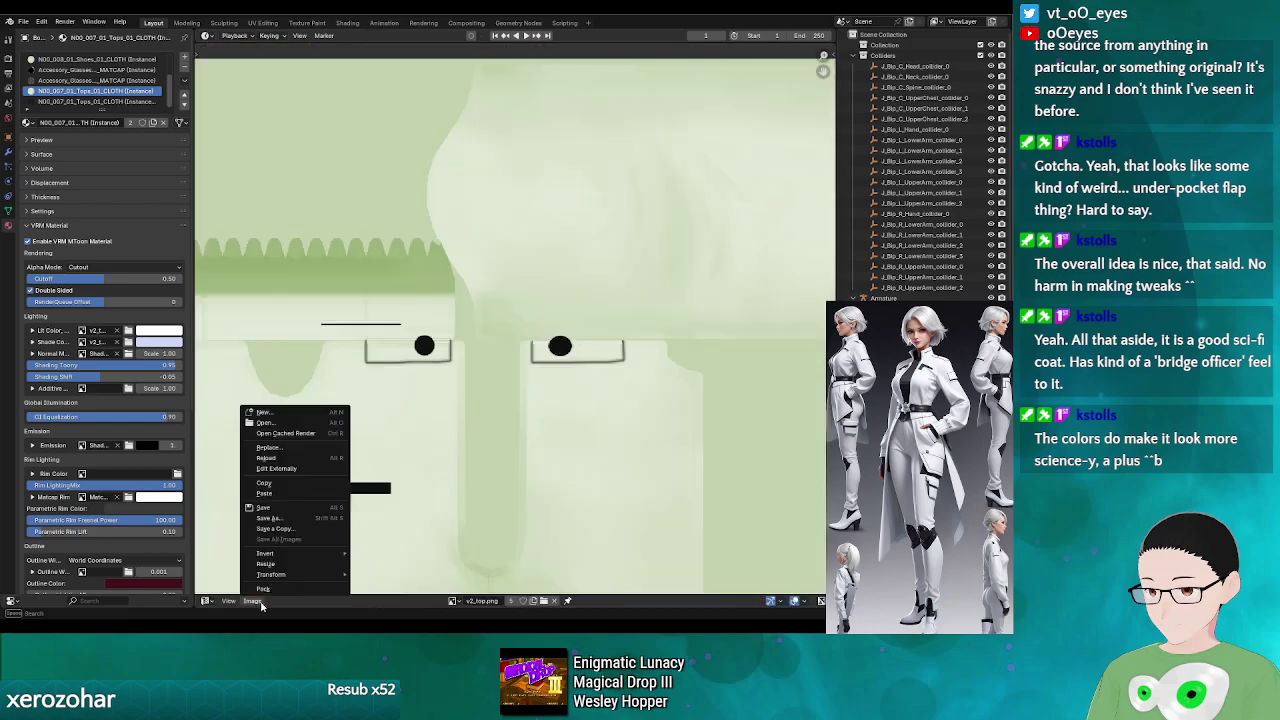
pyautogui.click(276, 459)
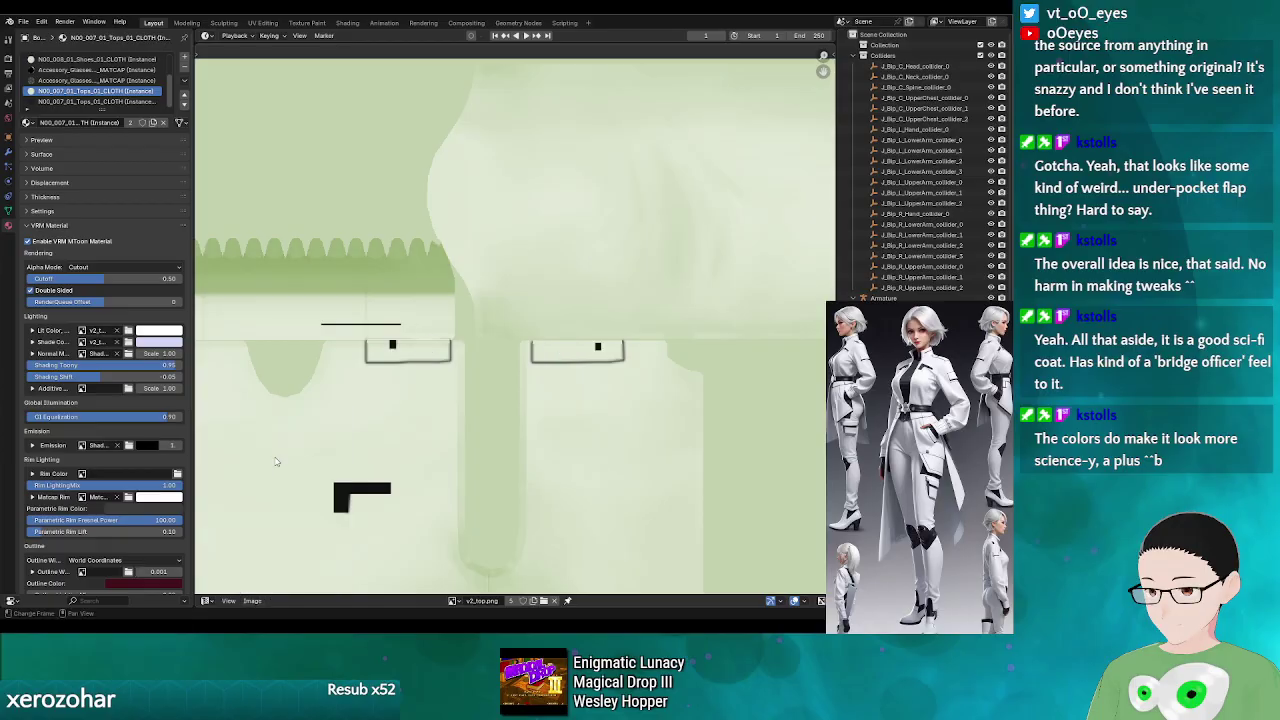
# - Return to the 3D viewport and examine the black rectangle on the shoulder flap up close, especially along the UV seam
pyautogui.click(210, 603)
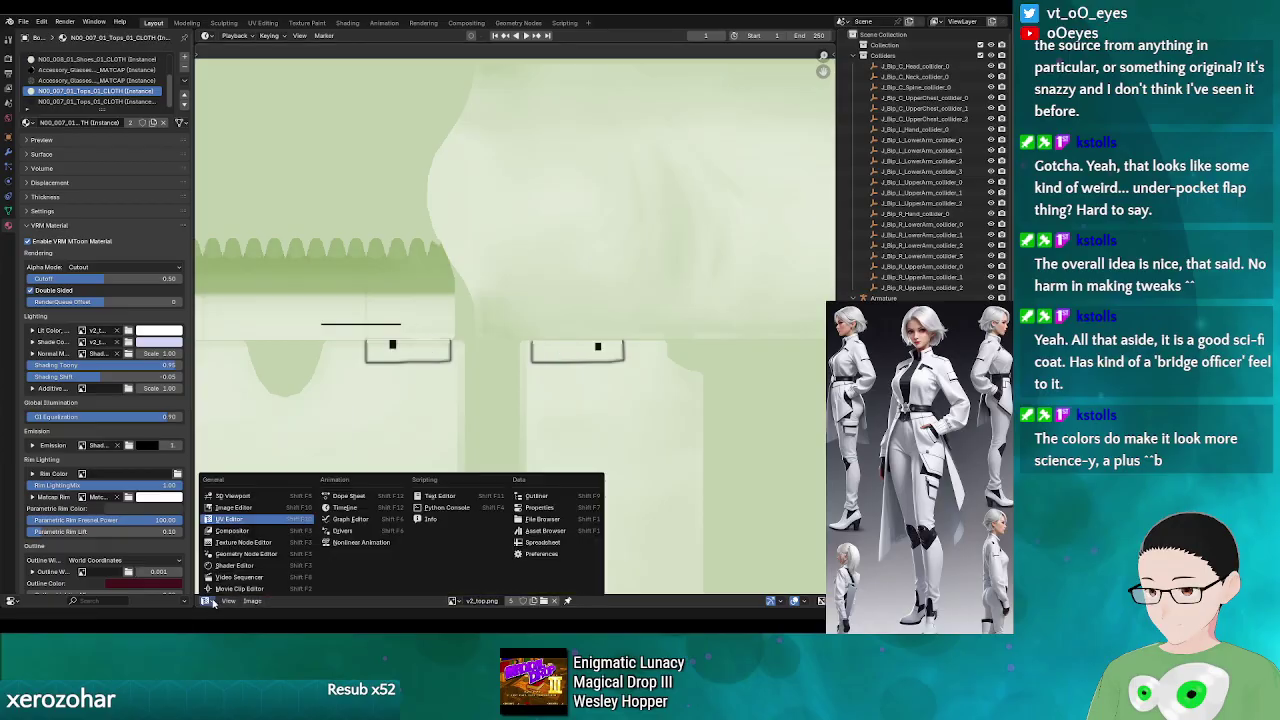
pyautogui.click(234, 496)
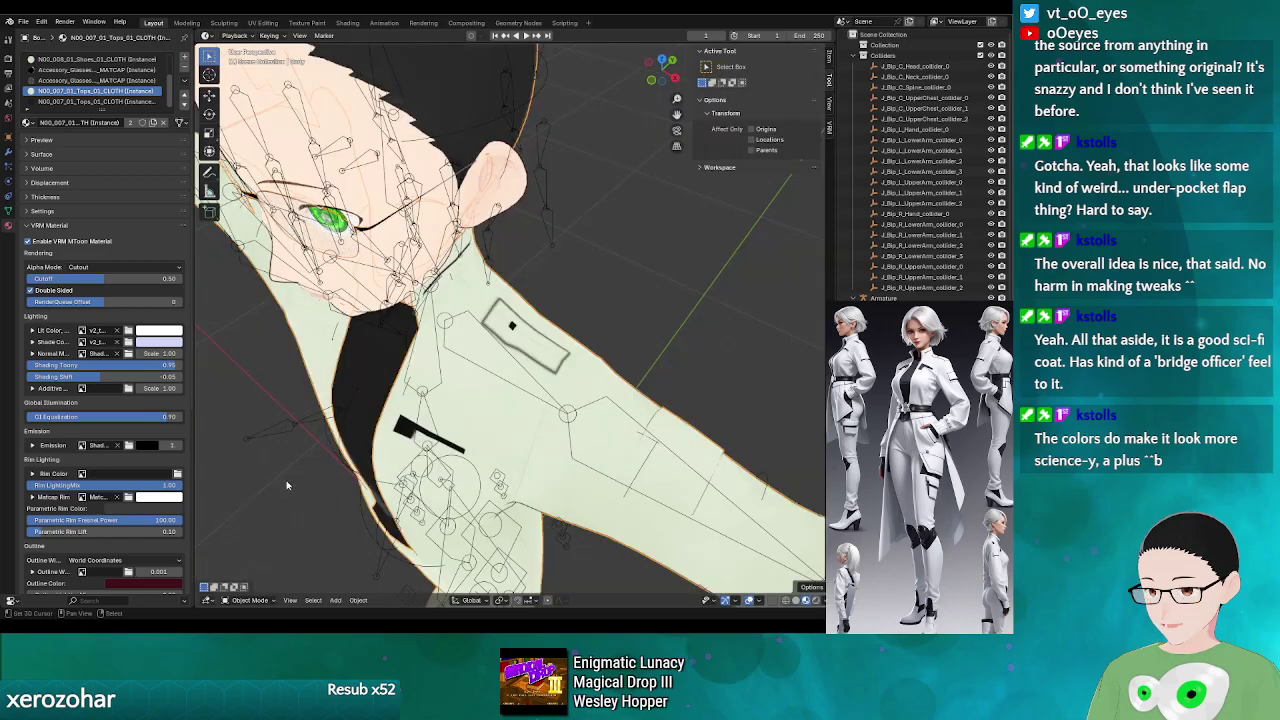
pyautogui.scroll(3, 517, 374)
pyautogui.scroll(-3, 517, 374)
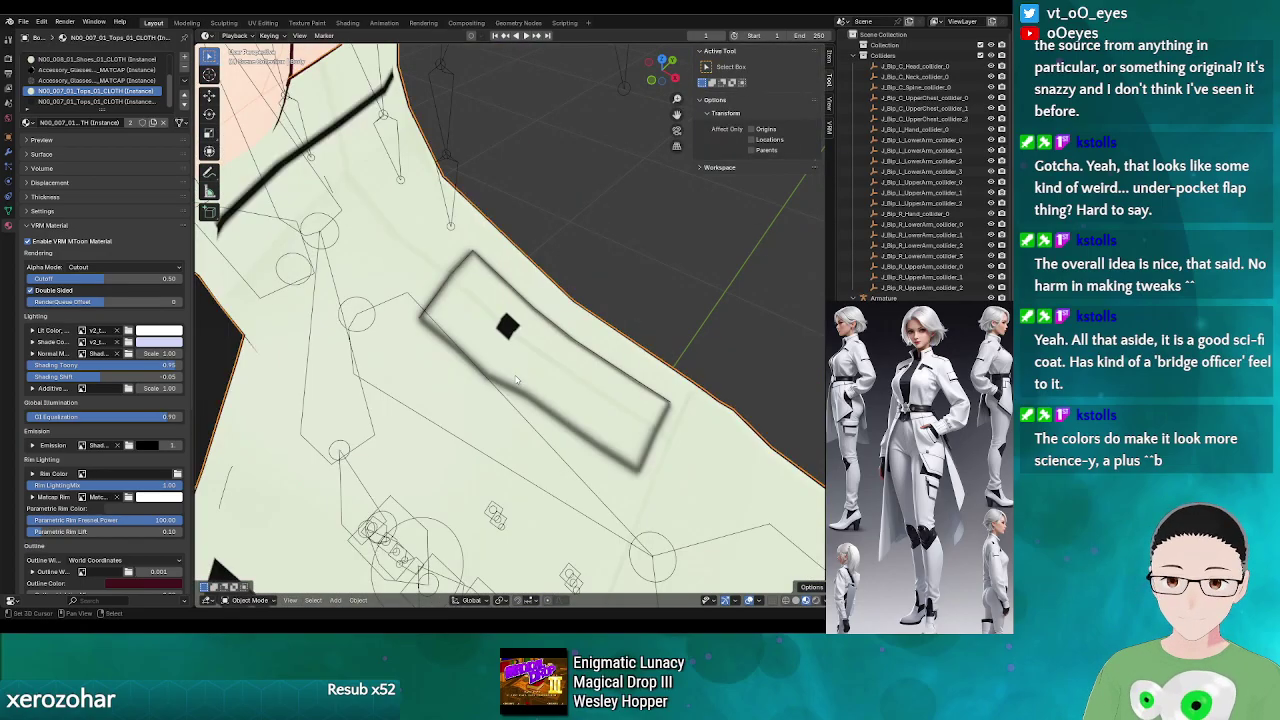
pyautogui.moveTo(517, 374); pyautogui.dragTo(517, 388)
pyautogui.scroll(3, 513, 388)
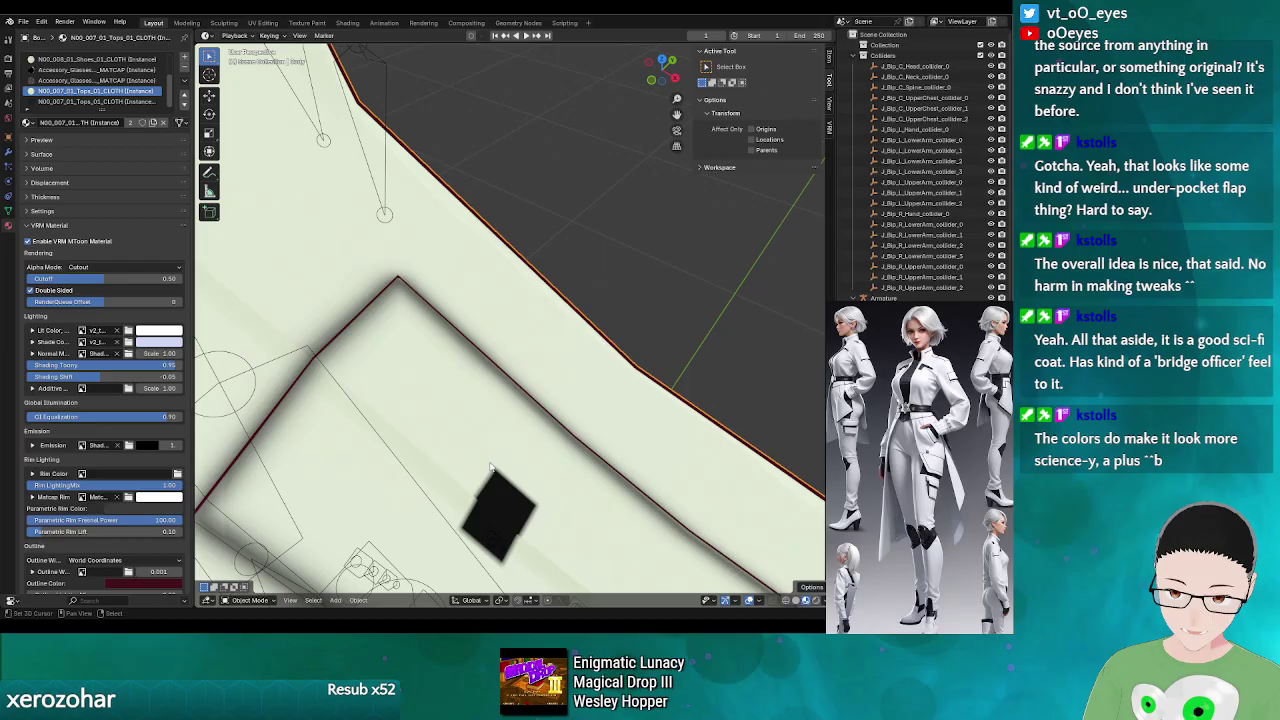
# - In Edit Mode, select the face holding one half of the black rectangle and show its location in the UV Editor
pyautogui.press('Tab')
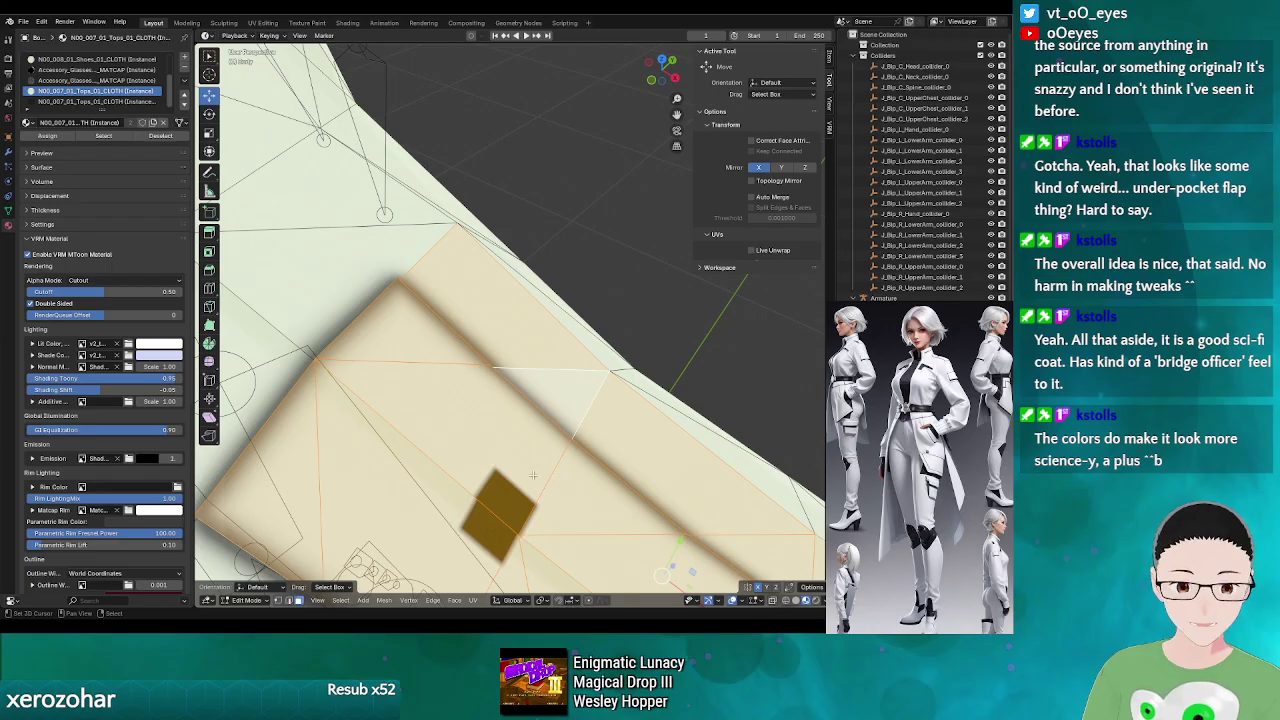
pyautogui.click(533, 475)
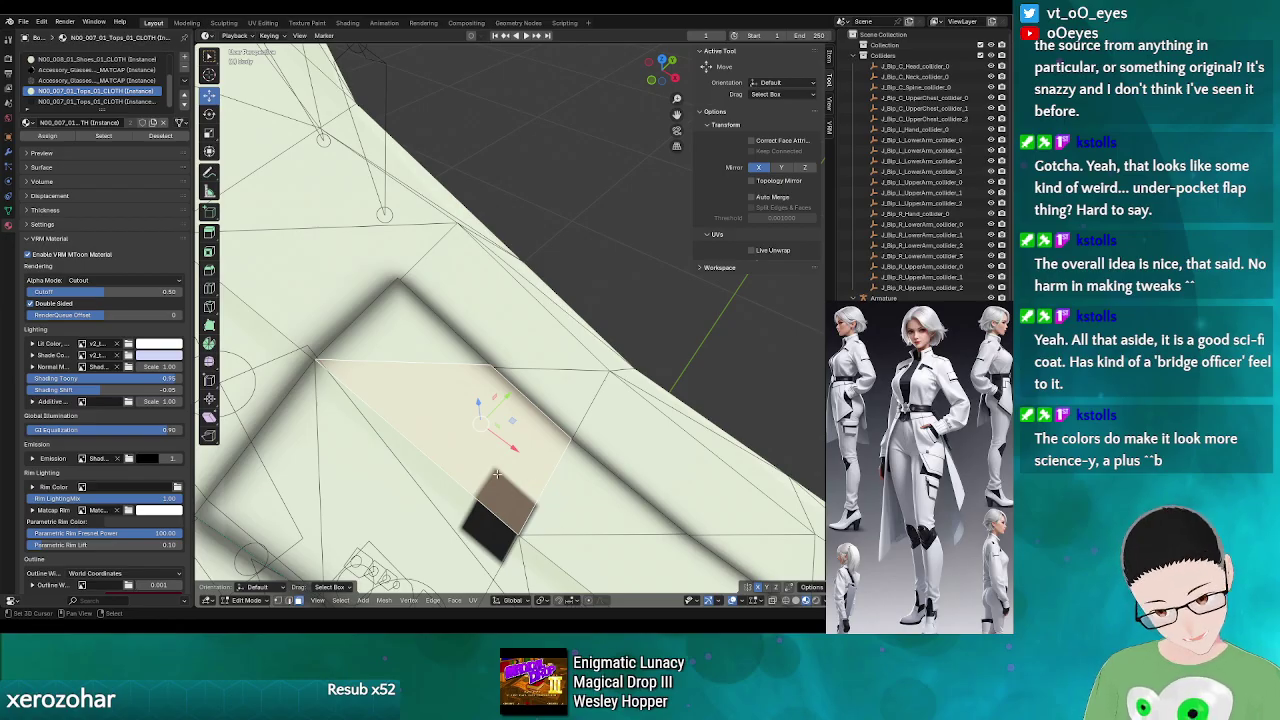
pyautogui.click(260, 600)
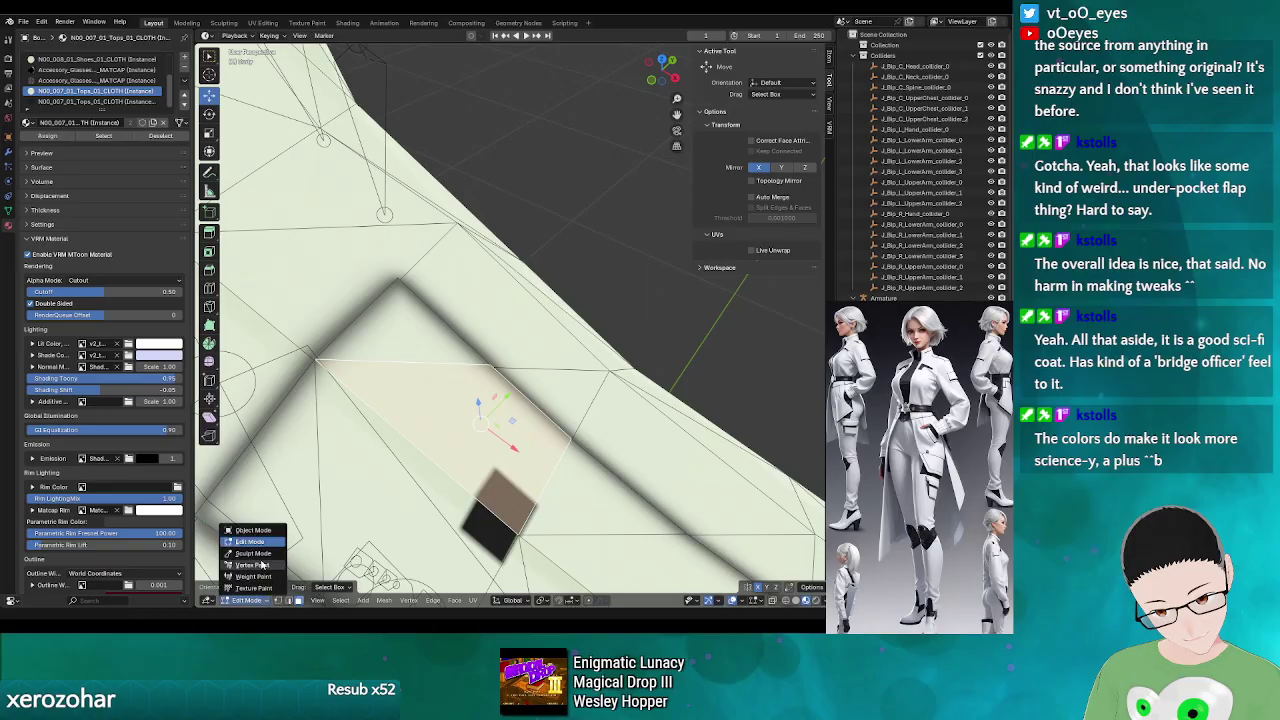
pyautogui.click(215, 605)
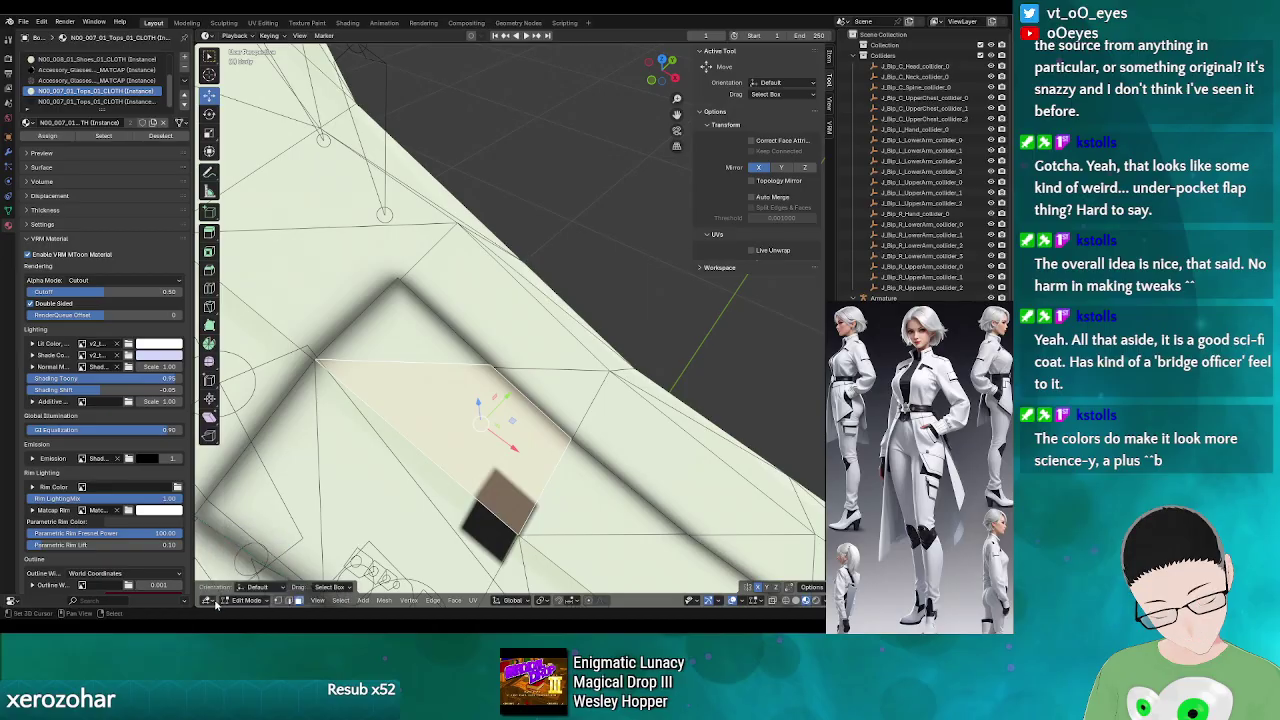
pyautogui.click(209, 600)
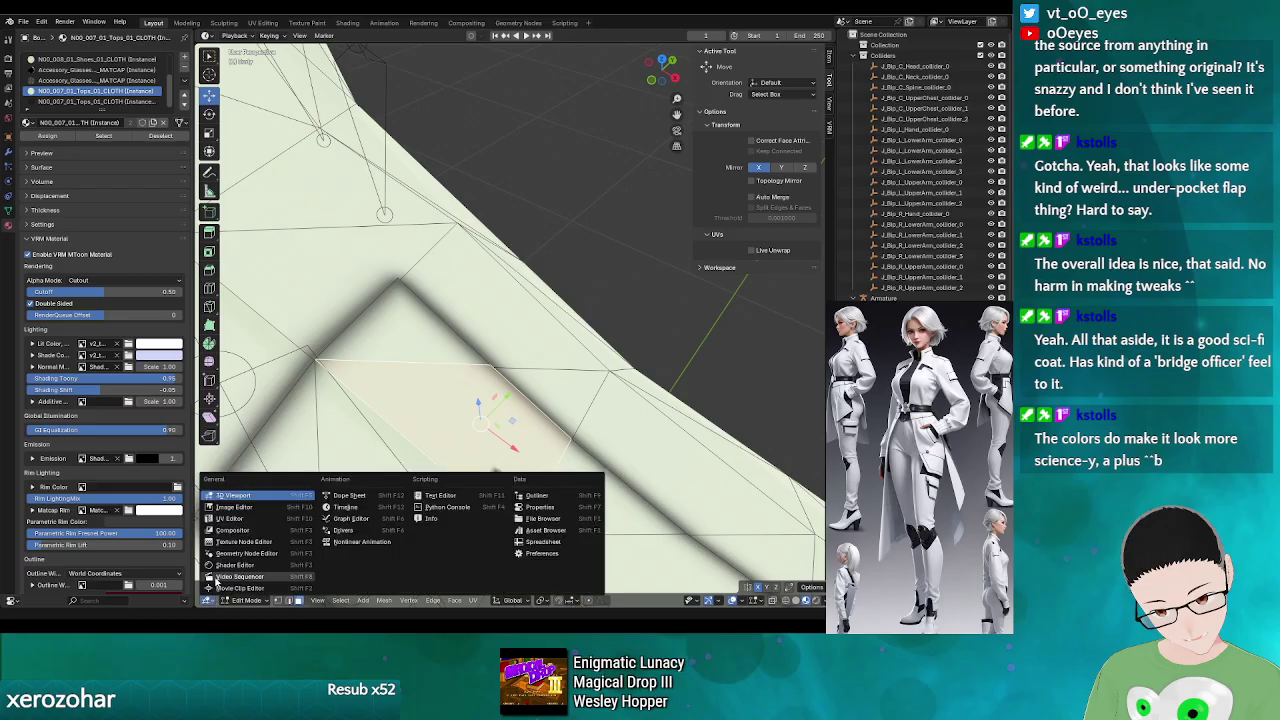
pyautogui.click(232, 518)
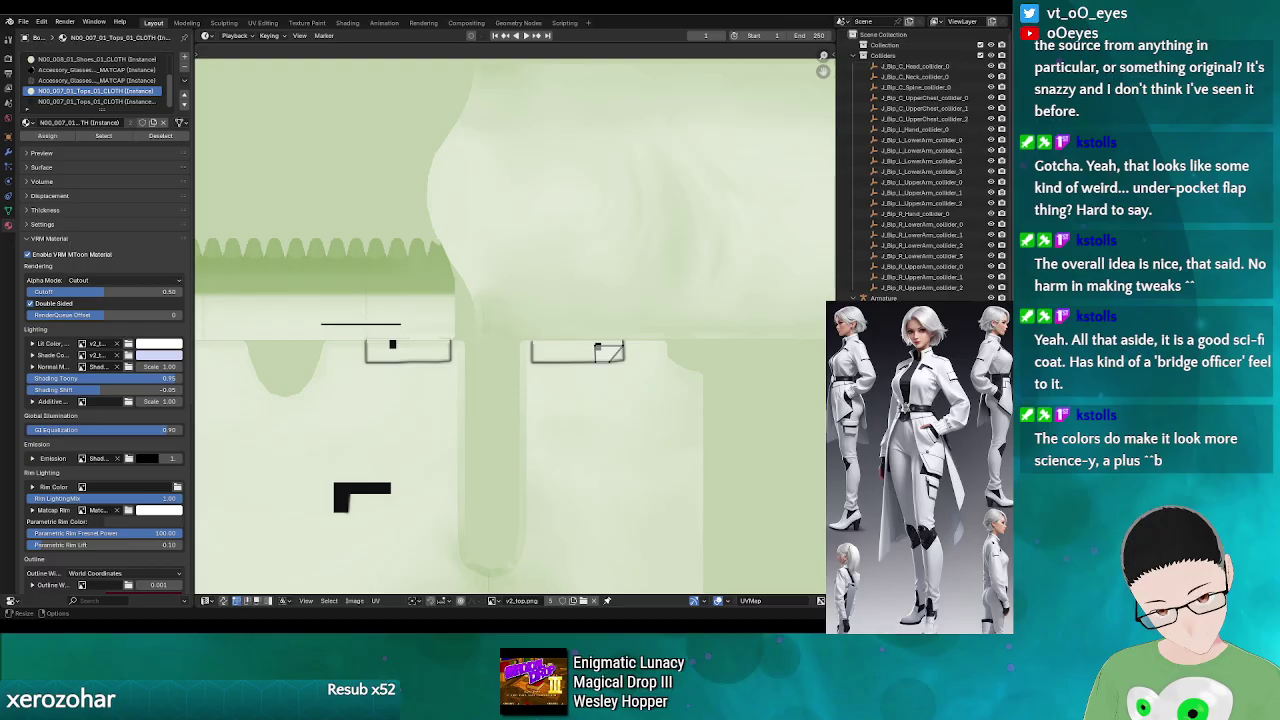
# - Back in GIMP, narrow the second flap's rectangle by deleting 7 × 14 px and 5 × 17 px selections along its sides, then export
pyautogui.hotkey('alt', 'Tab')
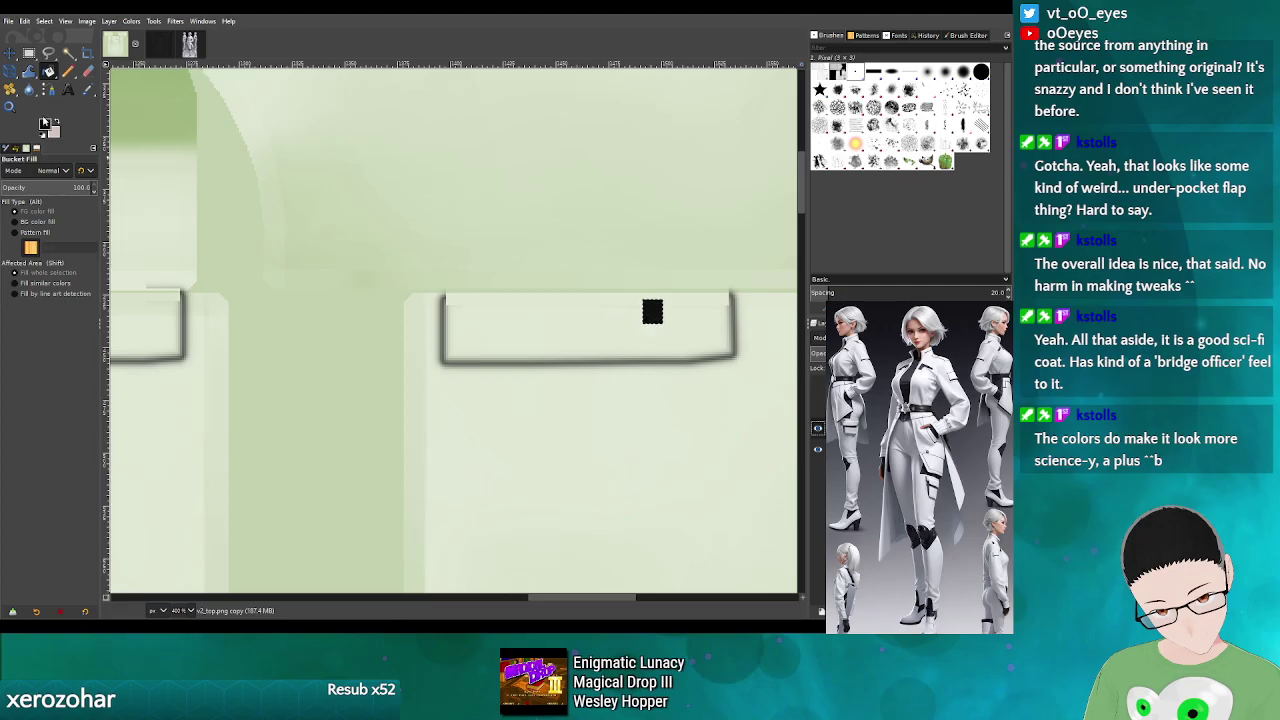
pyautogui.click(29, 54)
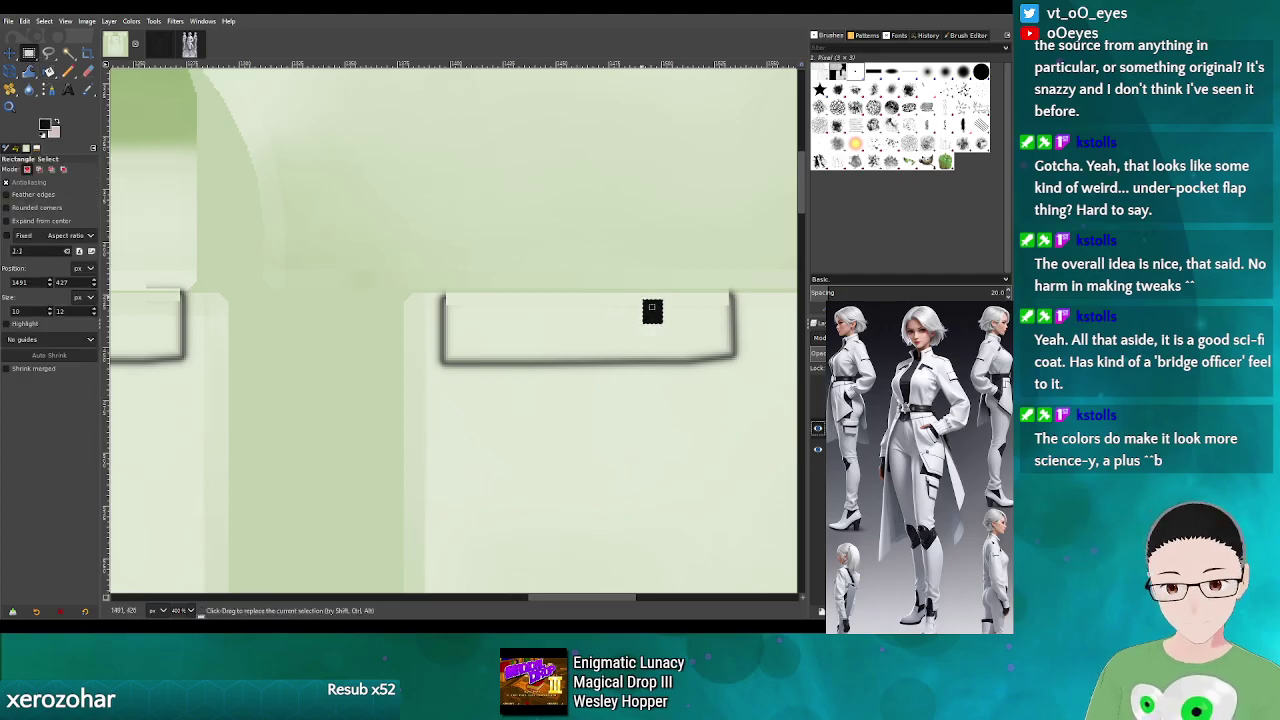
pyautogui.moveTo(640, 297); pyautogui.dragTo(638, 337)
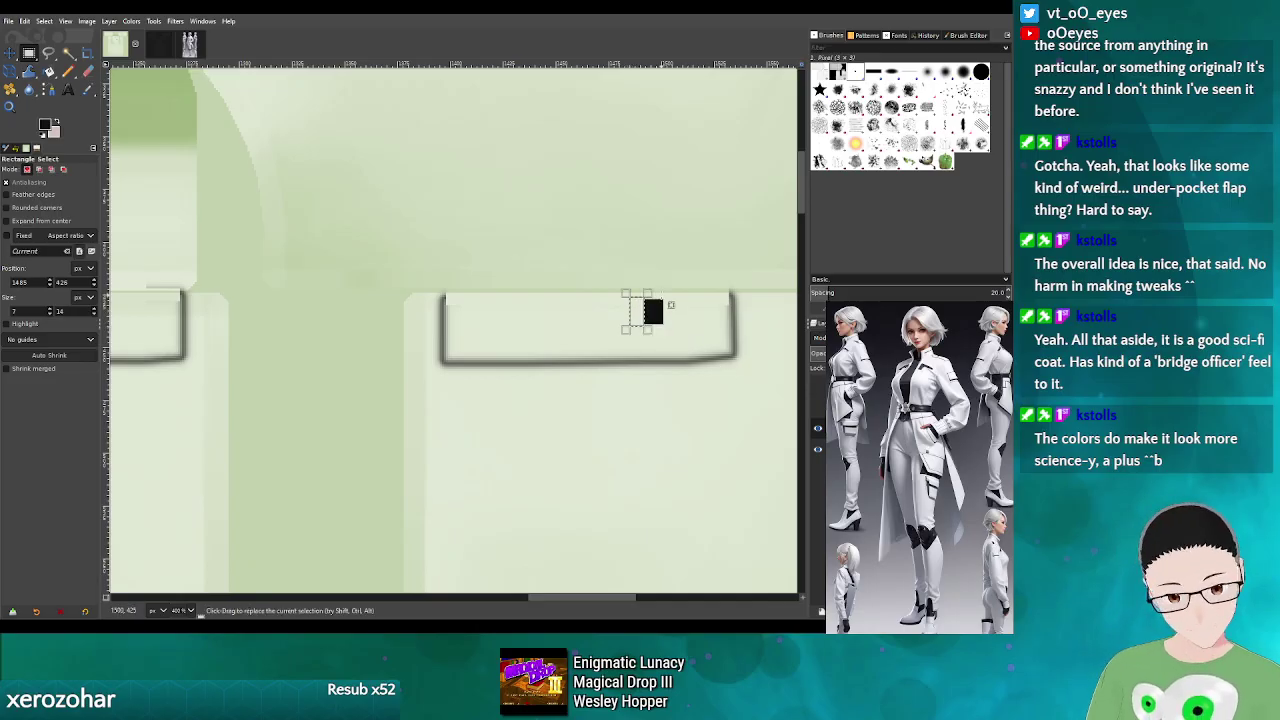
pyautogui.moveTo(669, 303); pyautogui.dragTo(680, 339)
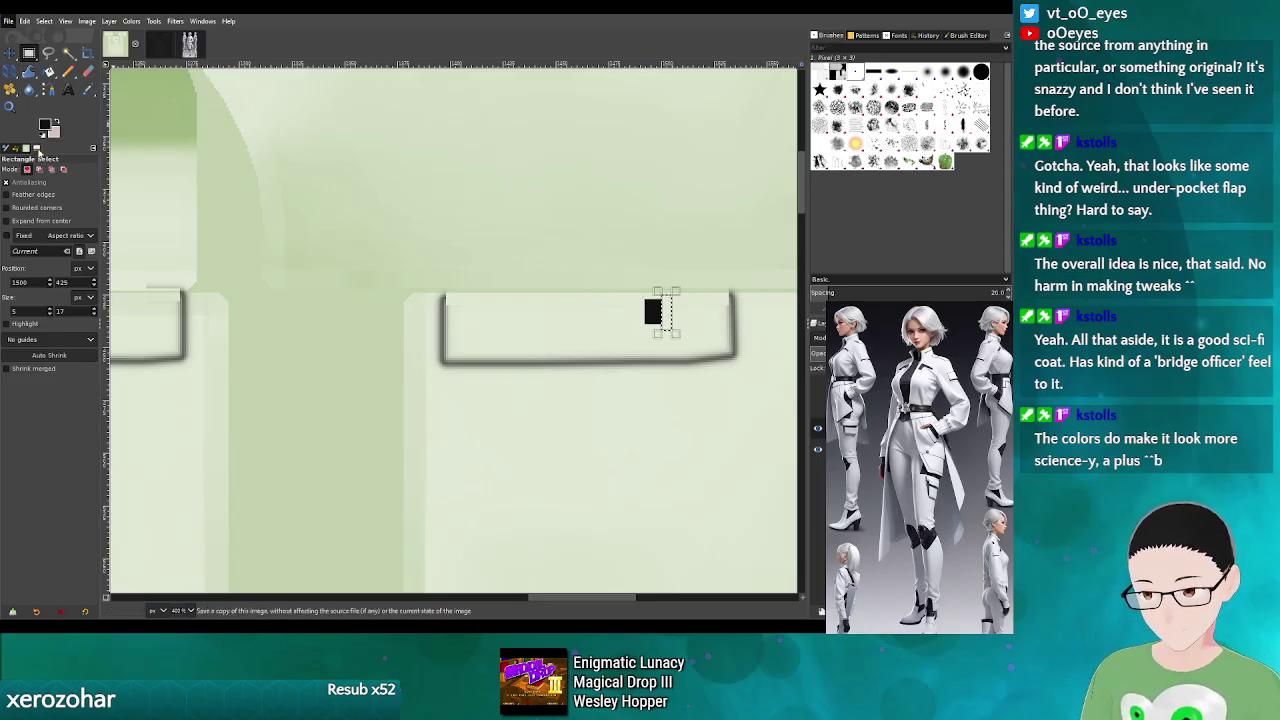
pyautogui.press('Return')
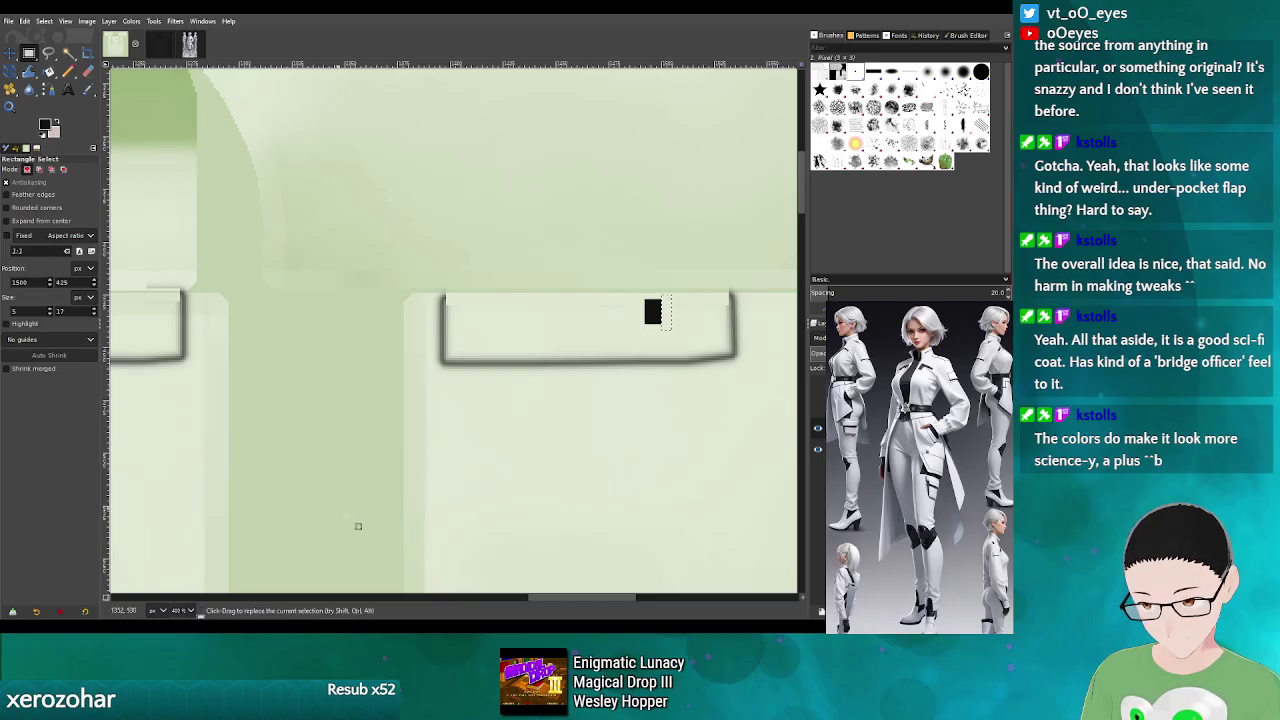
pyautogui.hotkey('ctrl', 'e')
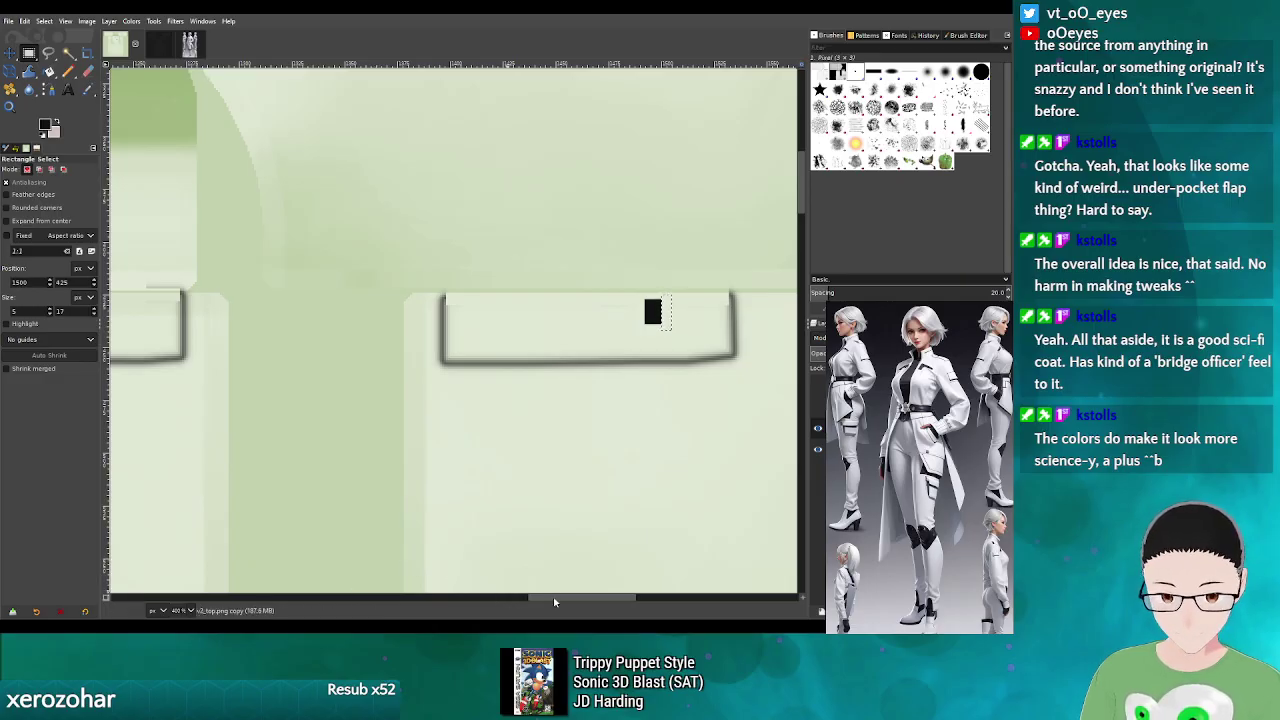
# - Clear the round button on the second flap in the v2_top.png copy #1 layer with a 67 × 42 px selection, then remove that layer
pyautogui.moveTo(553, 598)
pyautogui.mouseDown()
pyautogui.moveTo(490, 598)
pyautogui.moveTo(557, 598)
pyautogui.mouseUp()
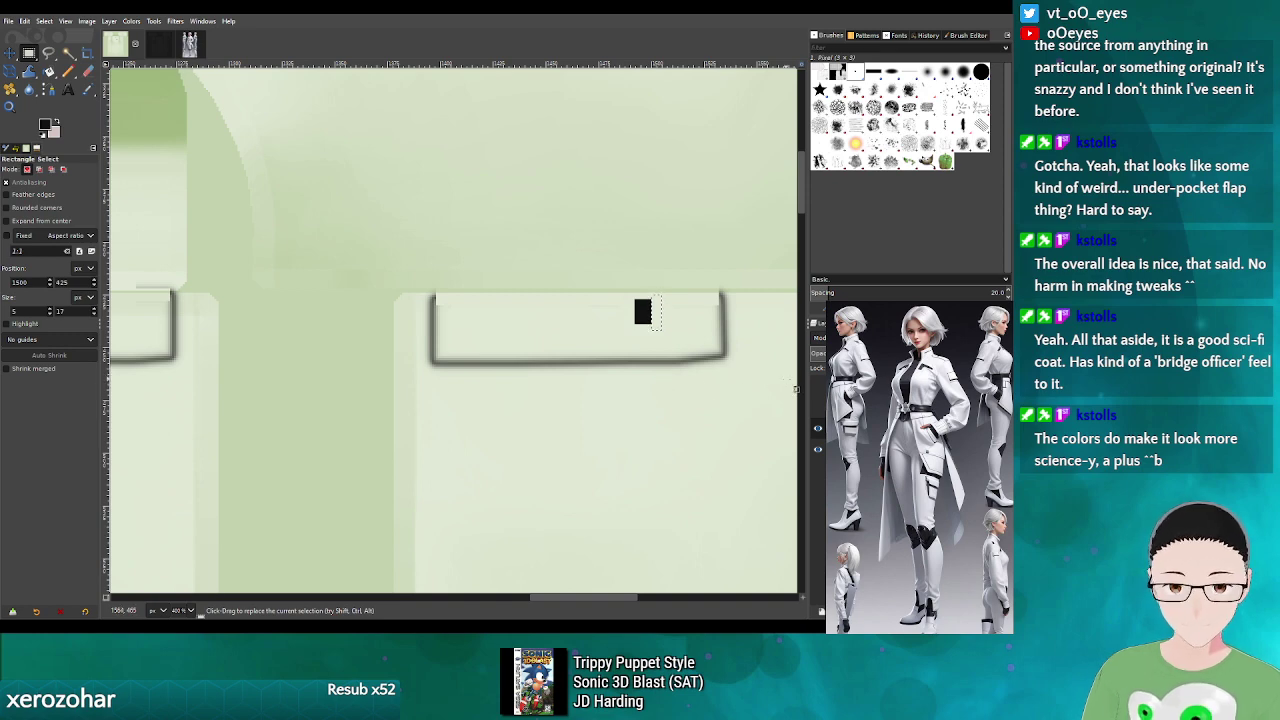
pyautogui.click(817, 410)
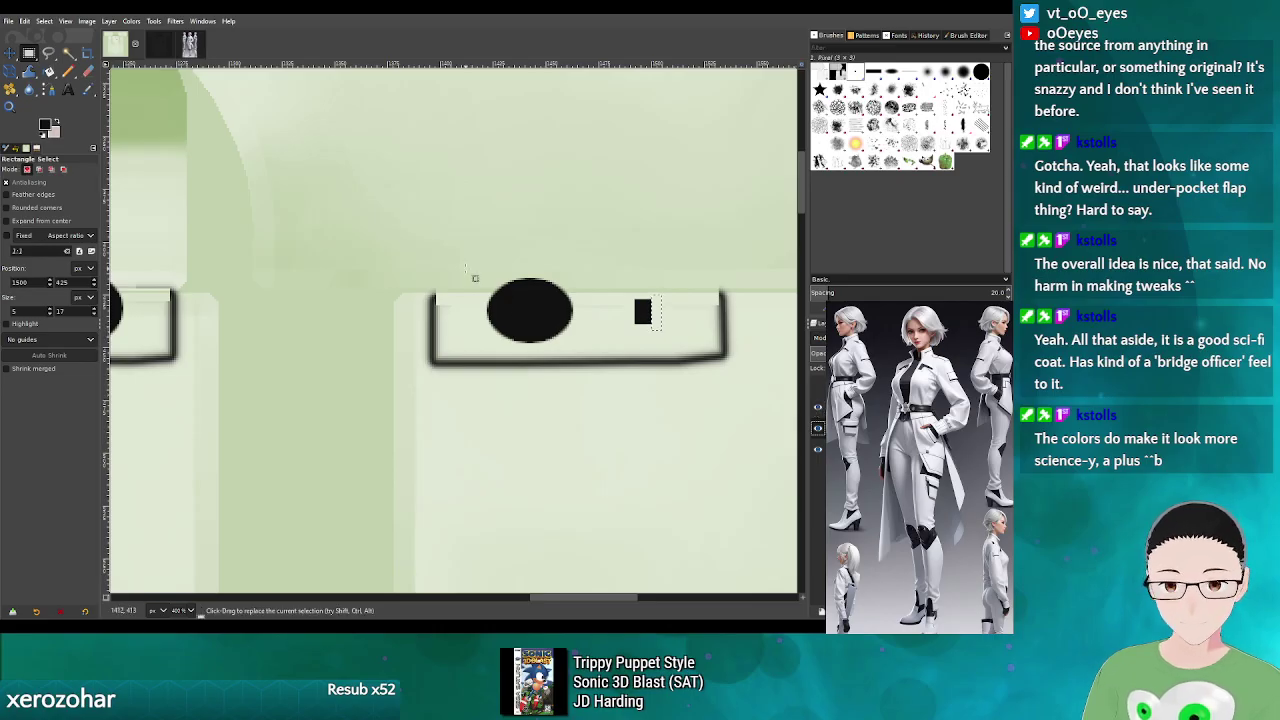
pyautogui.moveTo(461, 266); pyautogui.dragTo(603, 355)
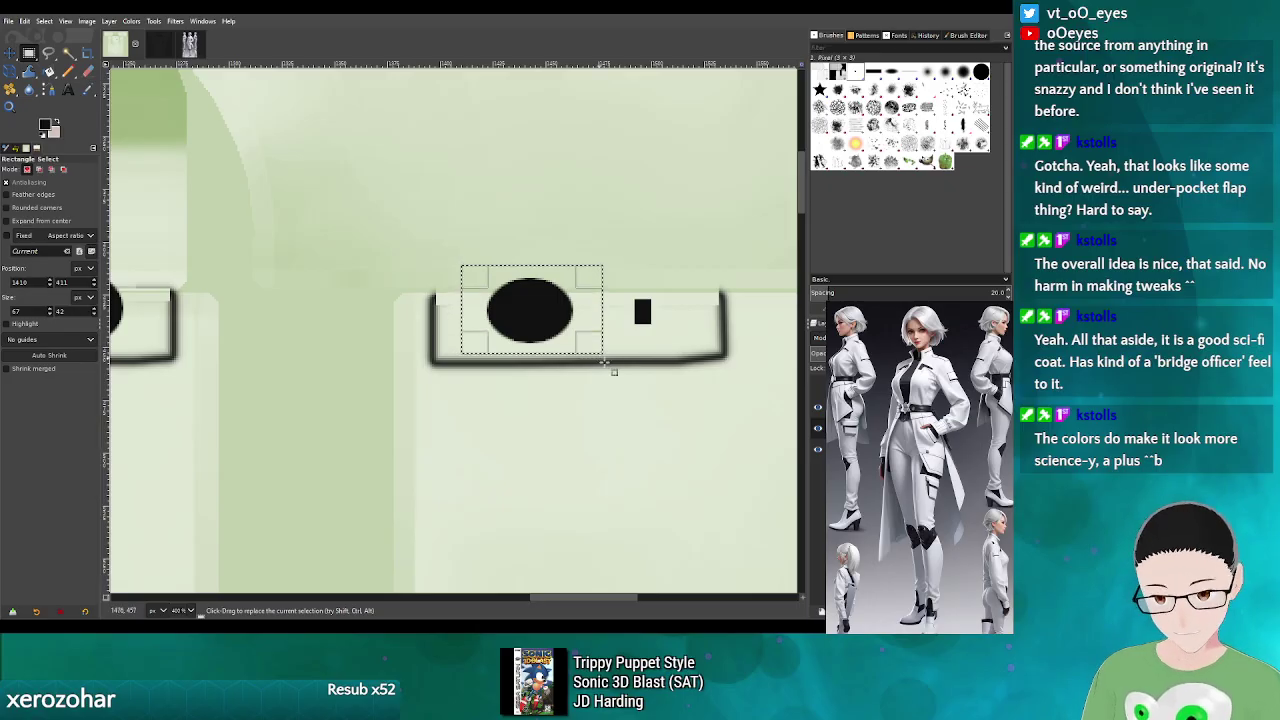
pyautogui.hotkey('shift', 'ctrl', 'd')
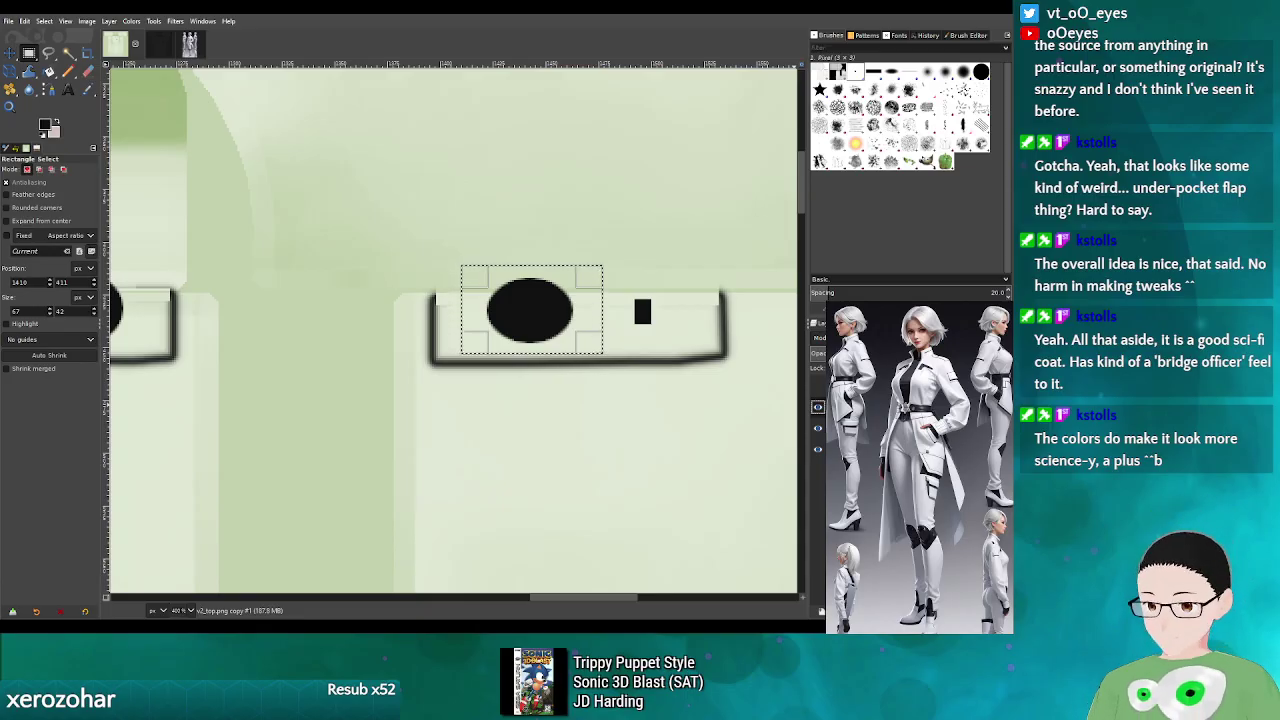
pyautogui.click(840, 427)
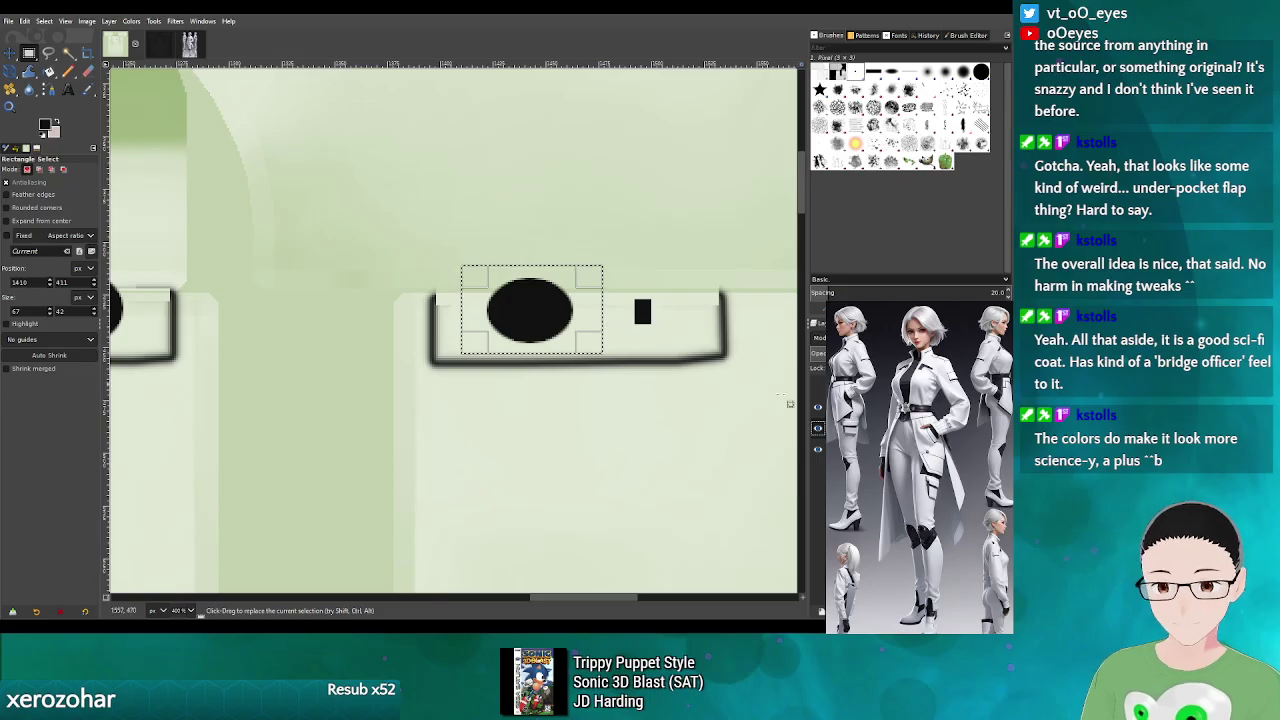
pyautogui.click(815, 408)
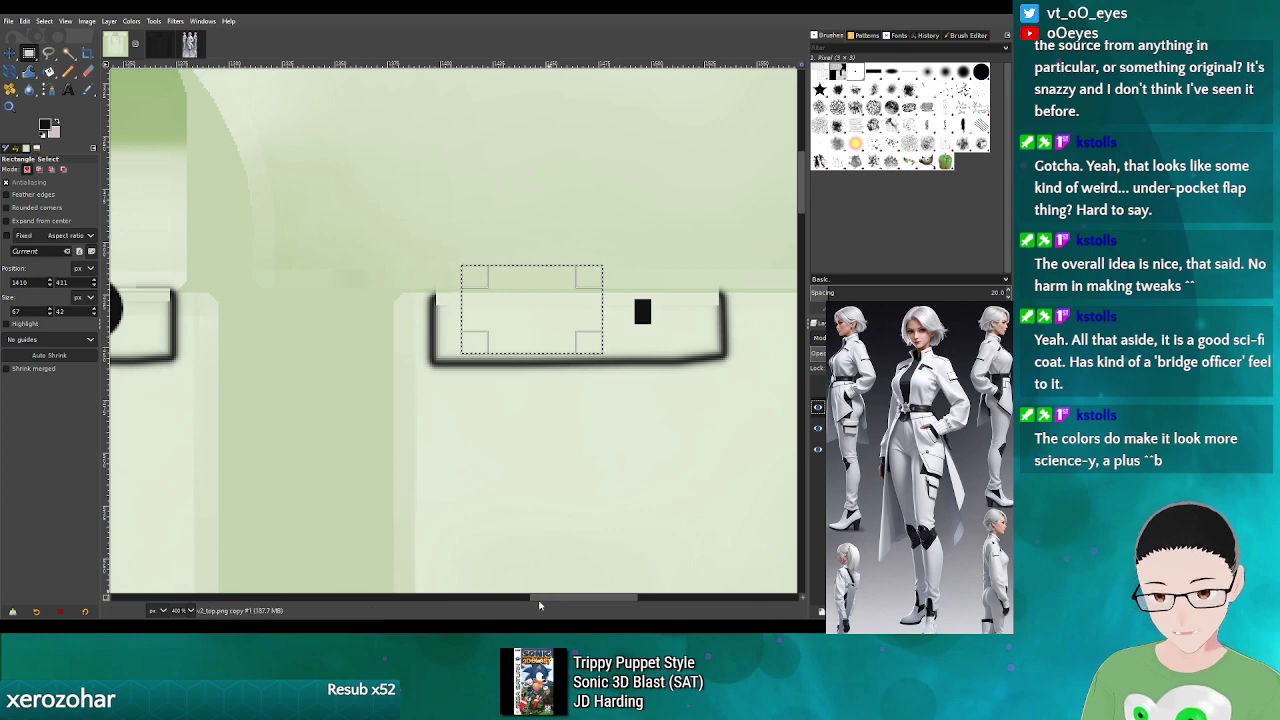
pyautogui.hscroll(-1, 553, 604)
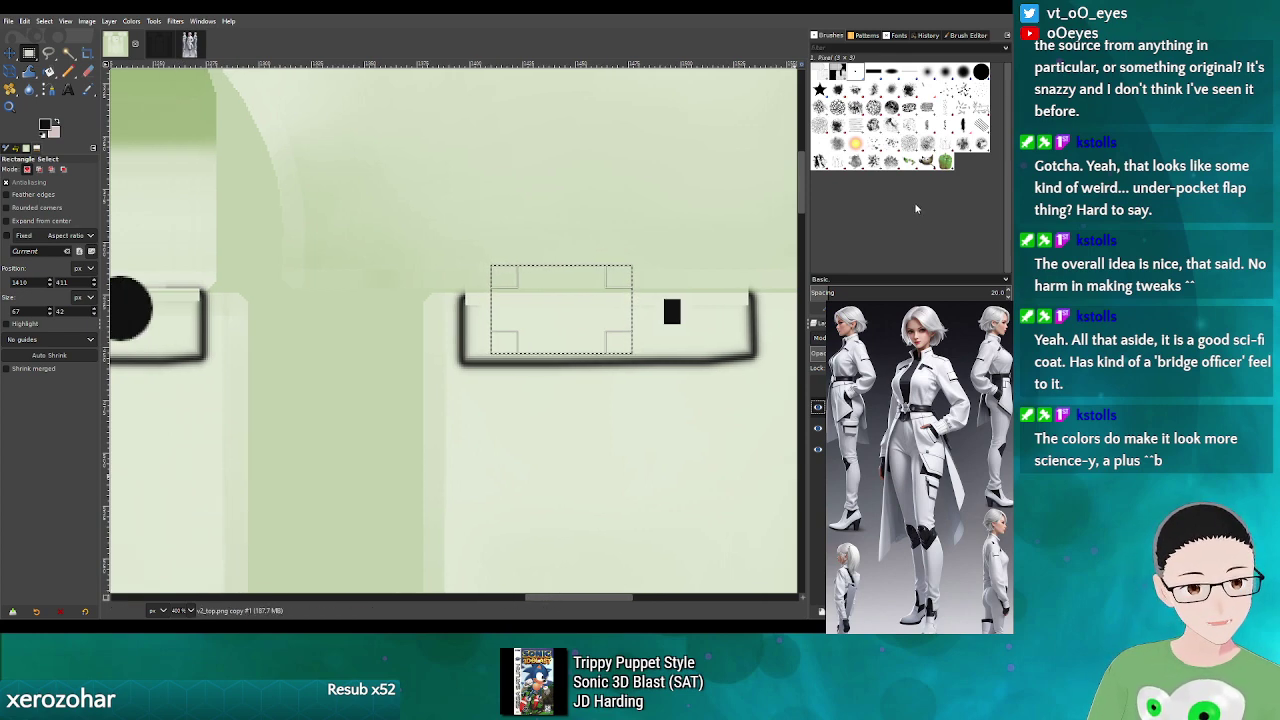
pyautogui.hotkey('ctrl', 'z')
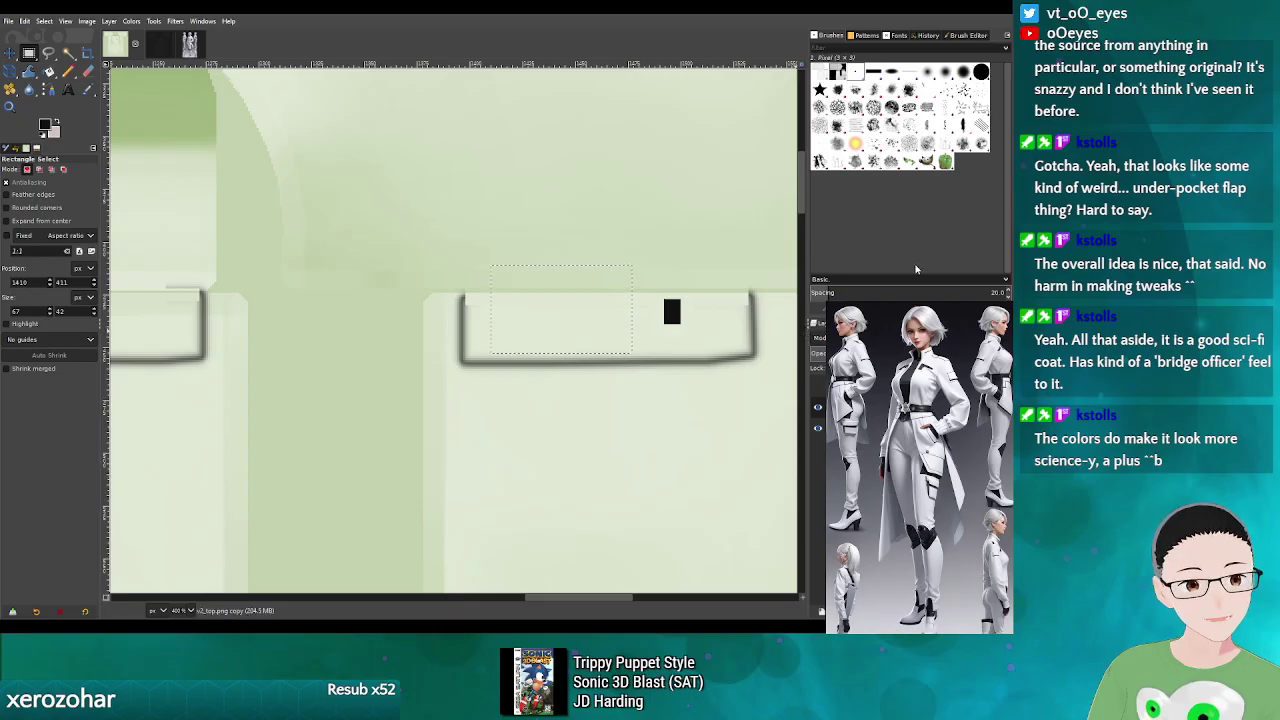
# - Add a new layer and fill a 10 × 12 px selection over the second flap's rectangle with black using Bucket Fill
pyautogui.hotkey('ctrl', 'shift', 'n')
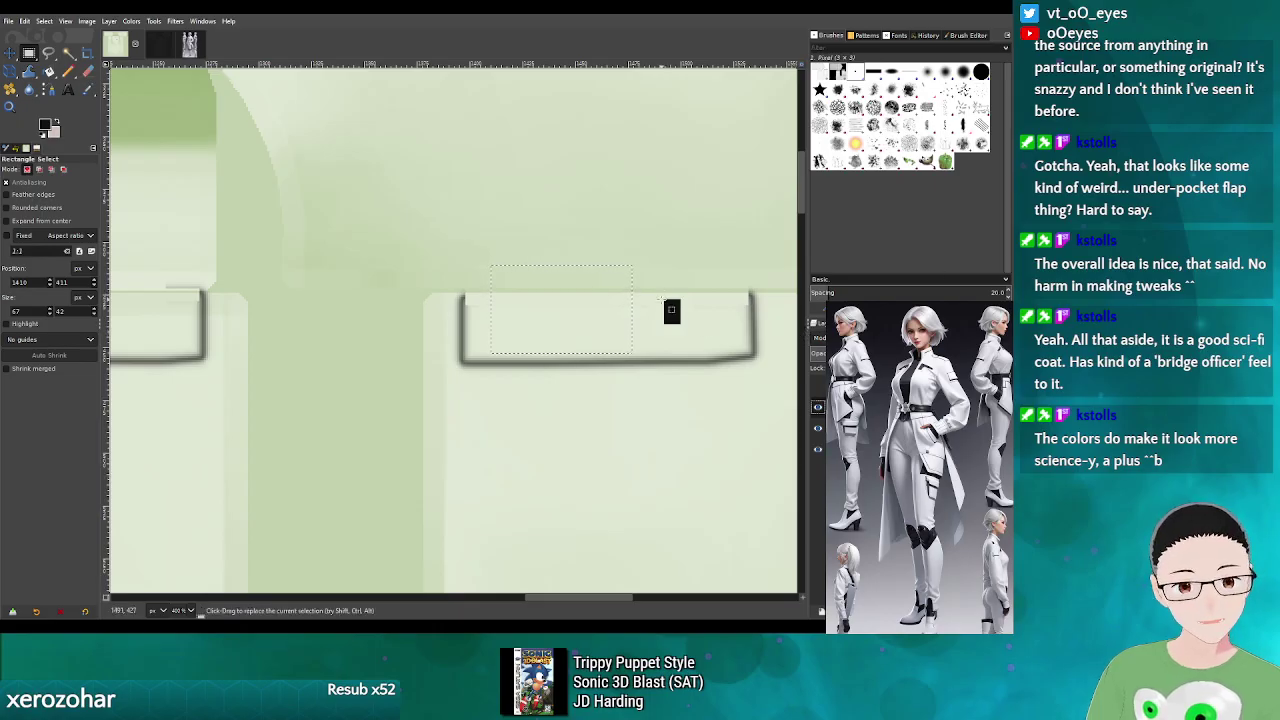
pyautogui.moveTo(671, 311)
pyautogui.mouseDown()
pyautogui.moveTo(692, 335)
pyautogui.moveTo(669, 320)
pyautogui.mouseUp()
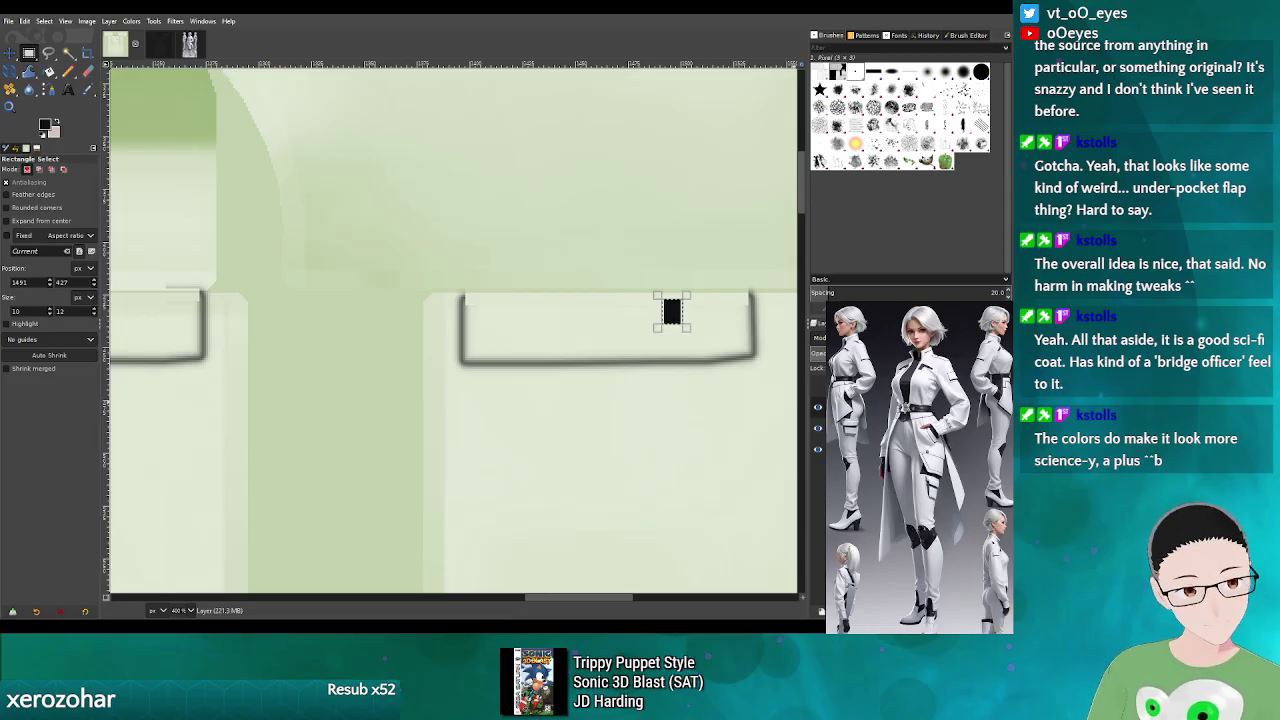
pyautogui.hotkey('shift', 'b')
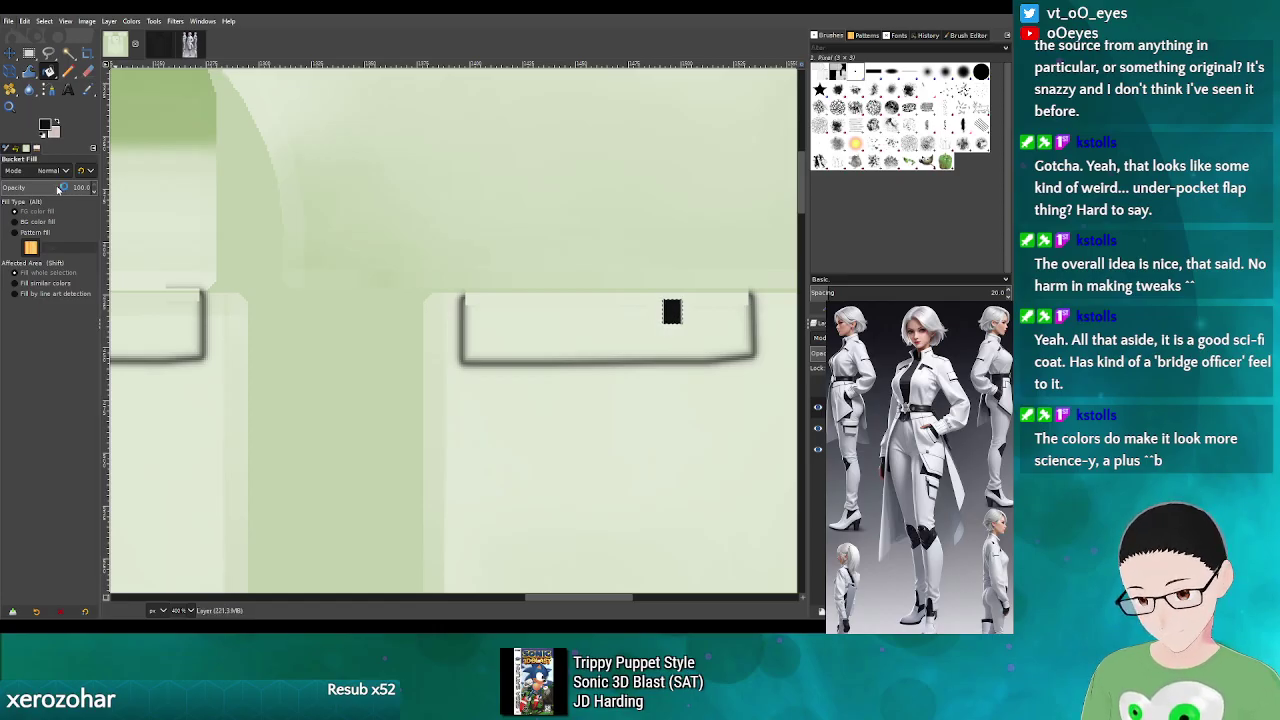
# - Export the updated coat texture over v2_top.png
pyautogui.hotkey('ctrl', 'e')
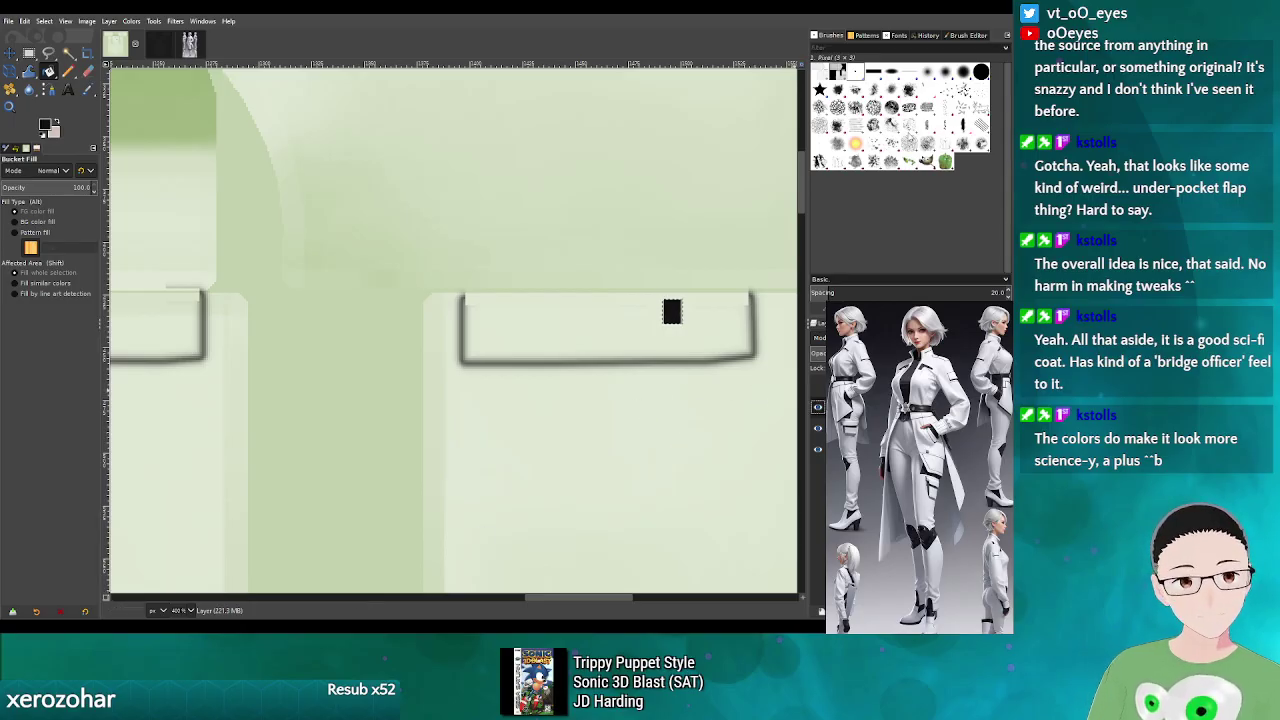
pyautogui.click(903, 160)
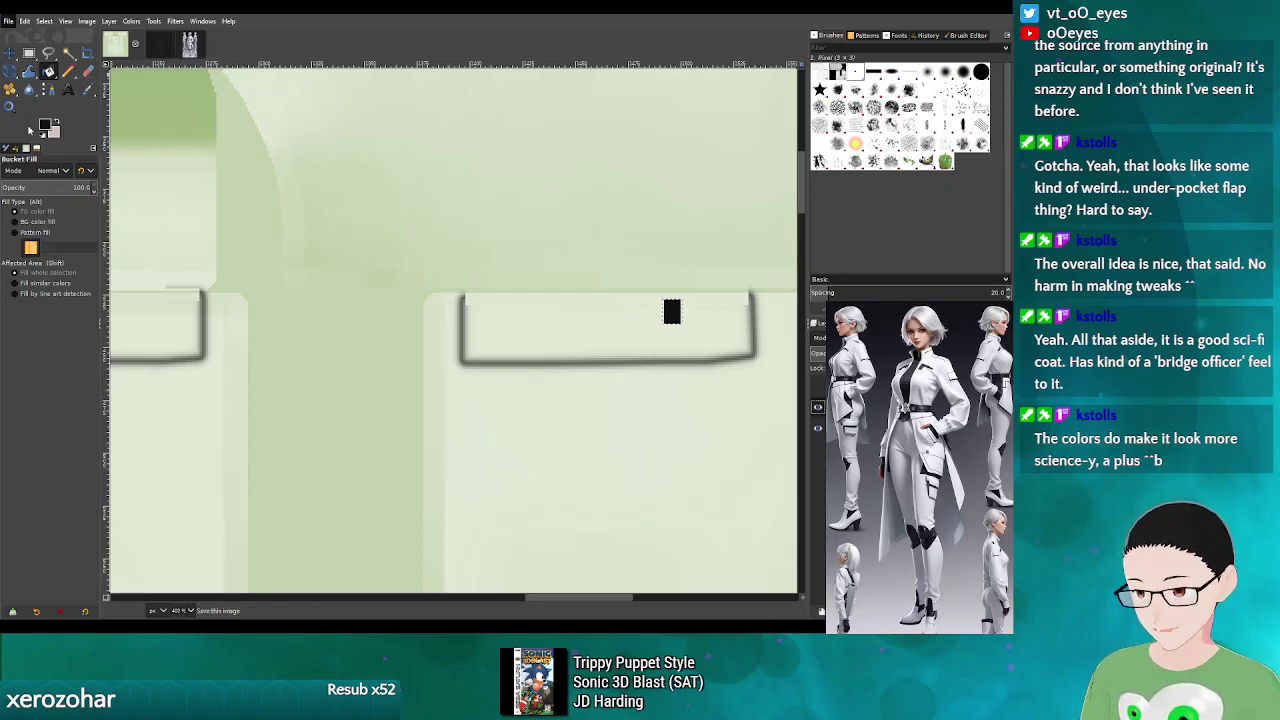
pyautogui.click(48, 190)
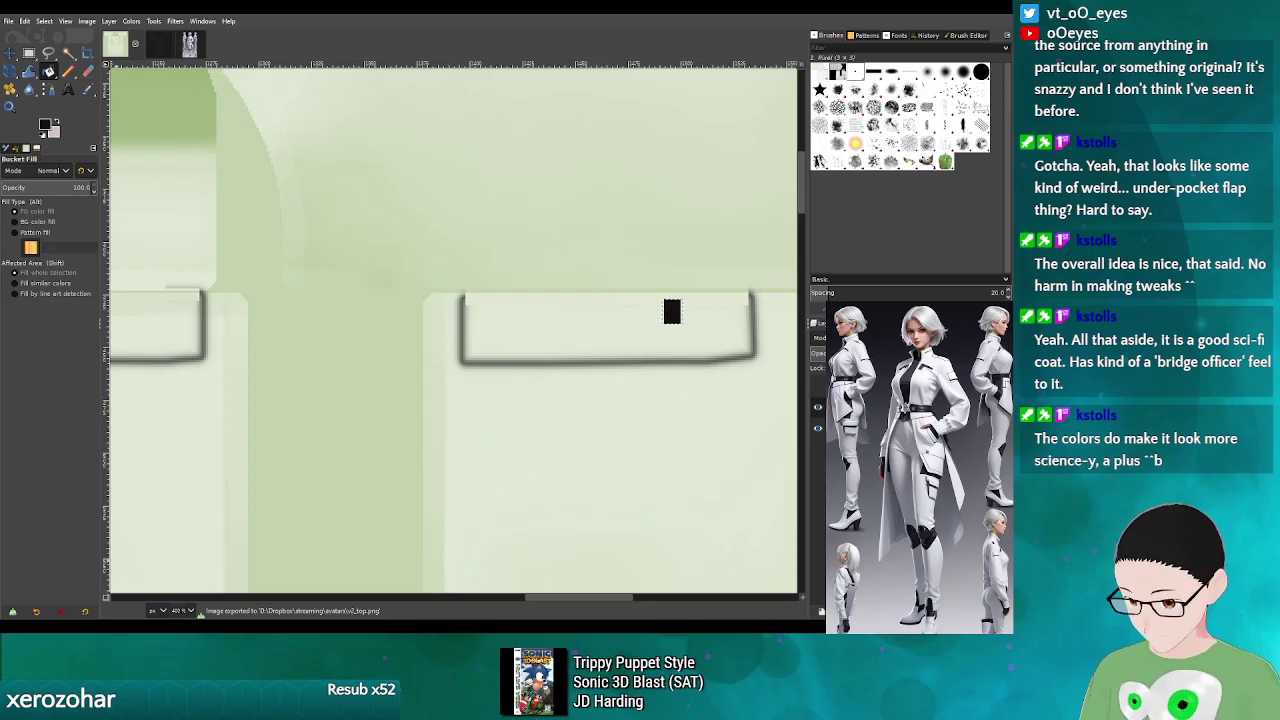
# - Switch to Blender, reload v2_top.png in the UV Editor, and return to the 3D viewport
pyautogui.hotkey('alt', 'Tab')
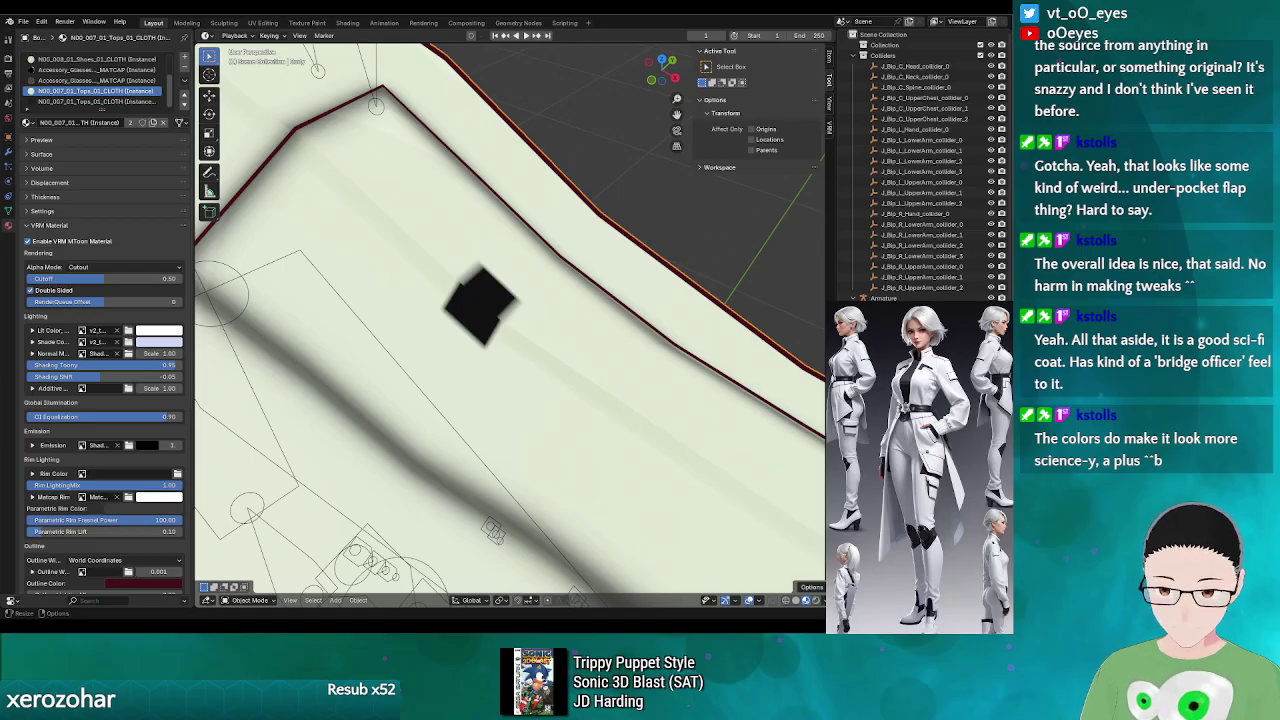
pyautogui.click(274, 602)
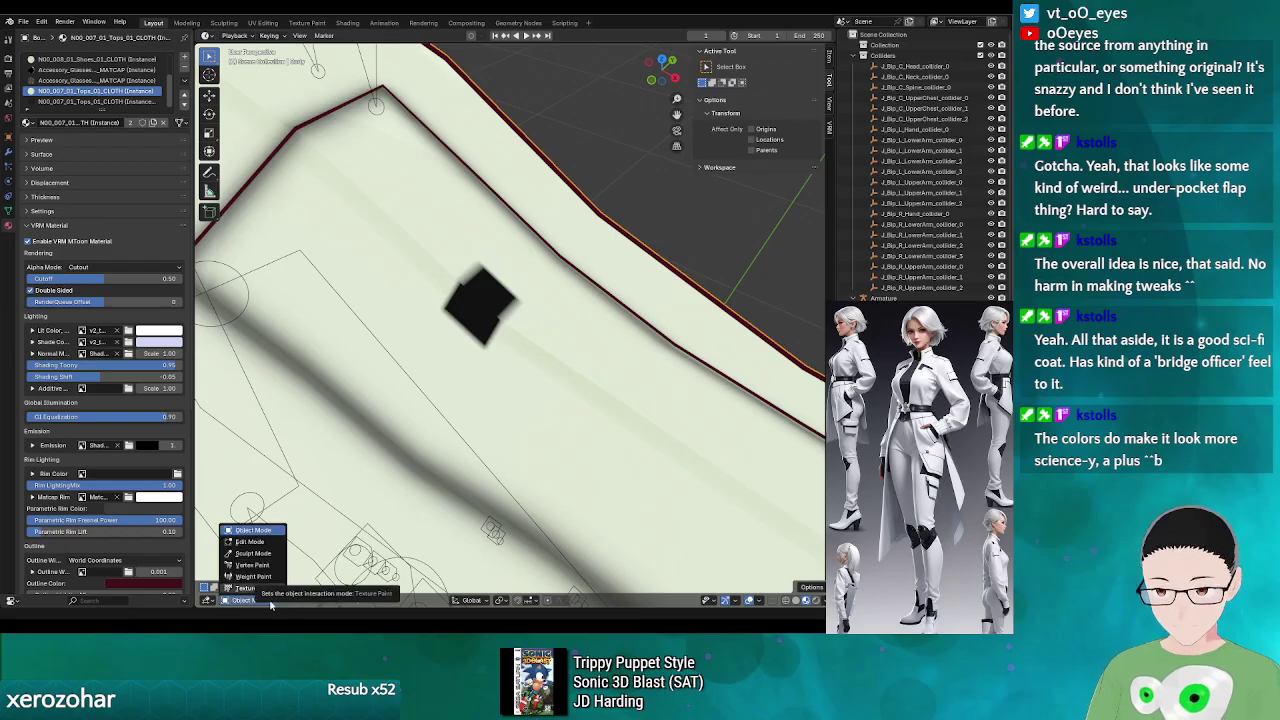
pyautogui.click(212, 604)
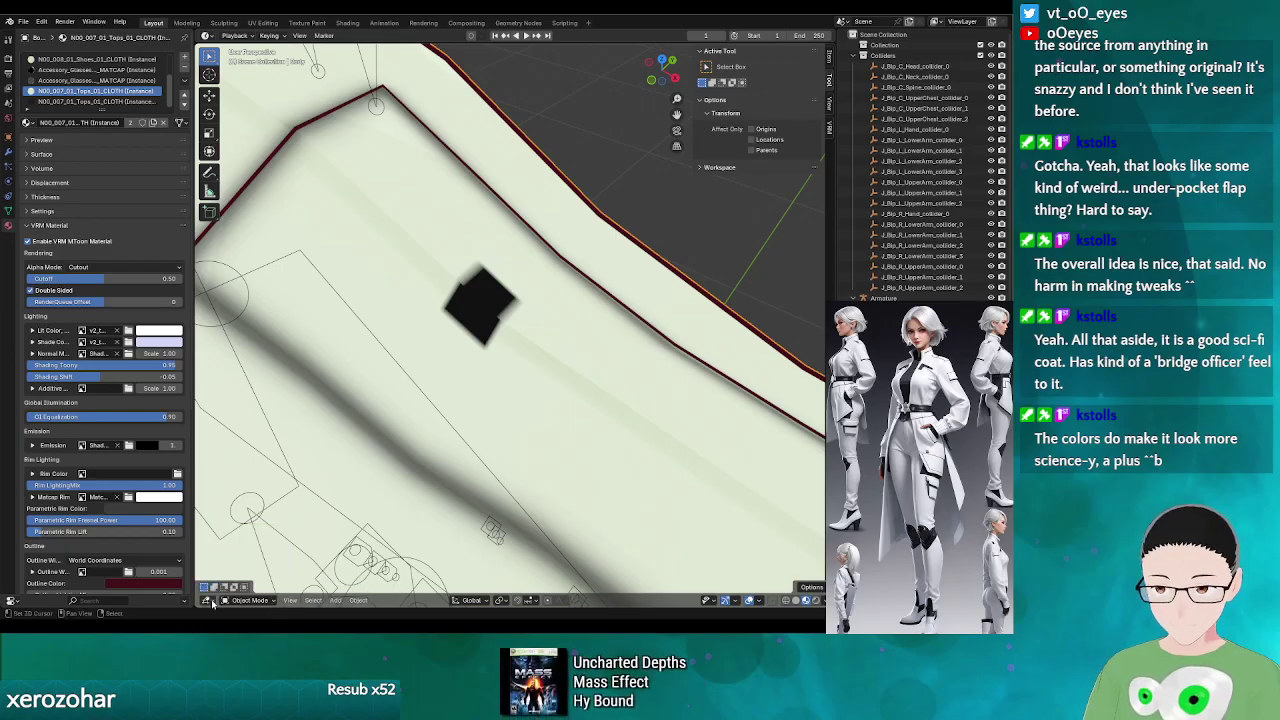
pyautogui.click(209, 601)
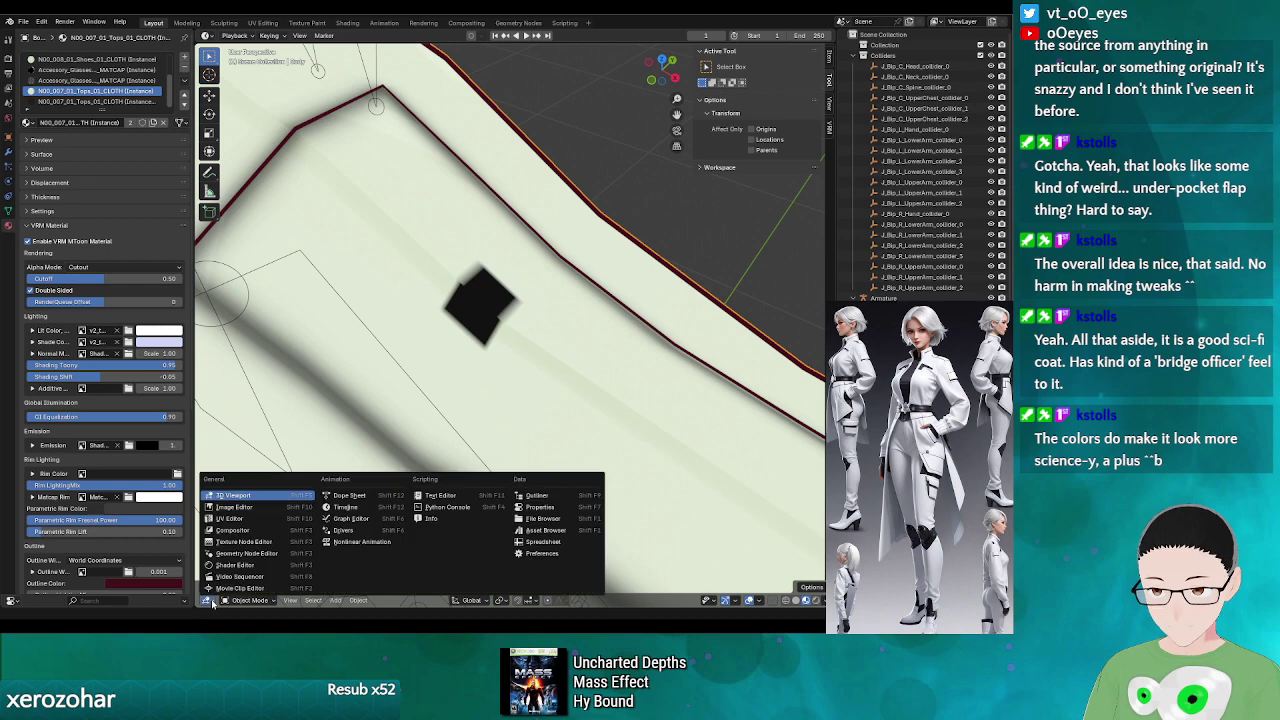
pyautogui.click(240, 520)
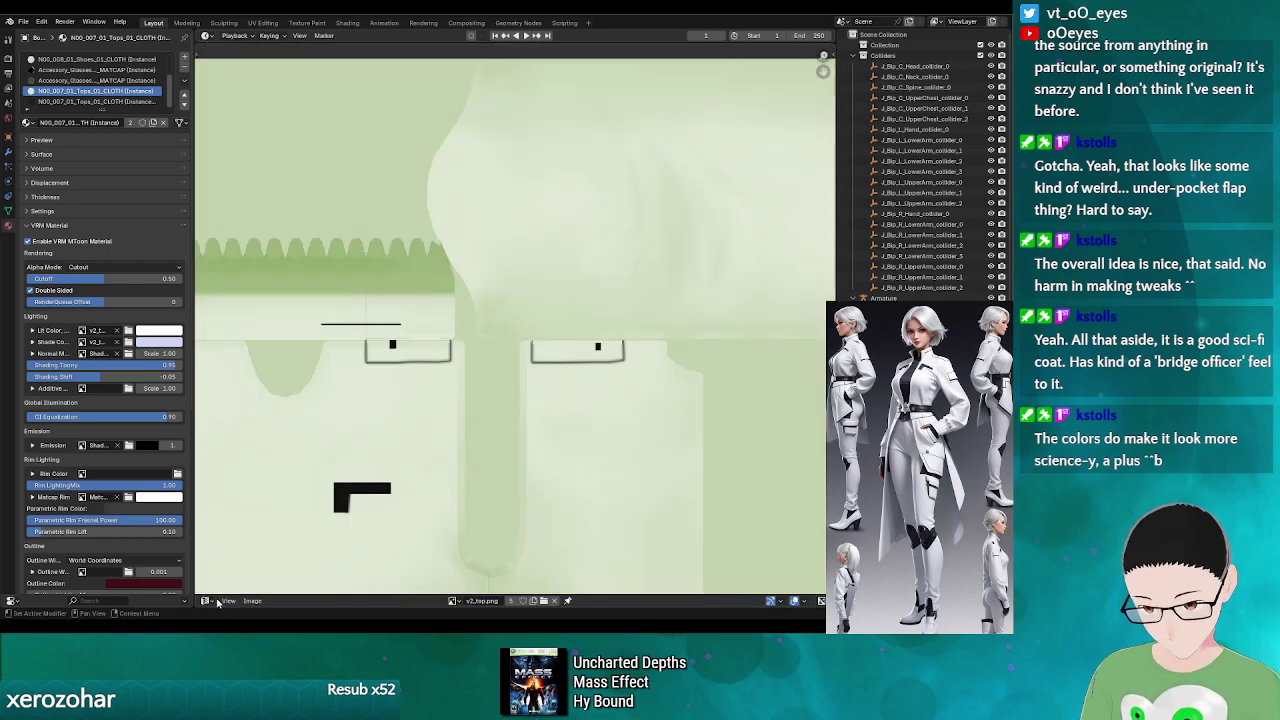
pyautogui.click(256, 601)
pyautogui.click(284, 536)
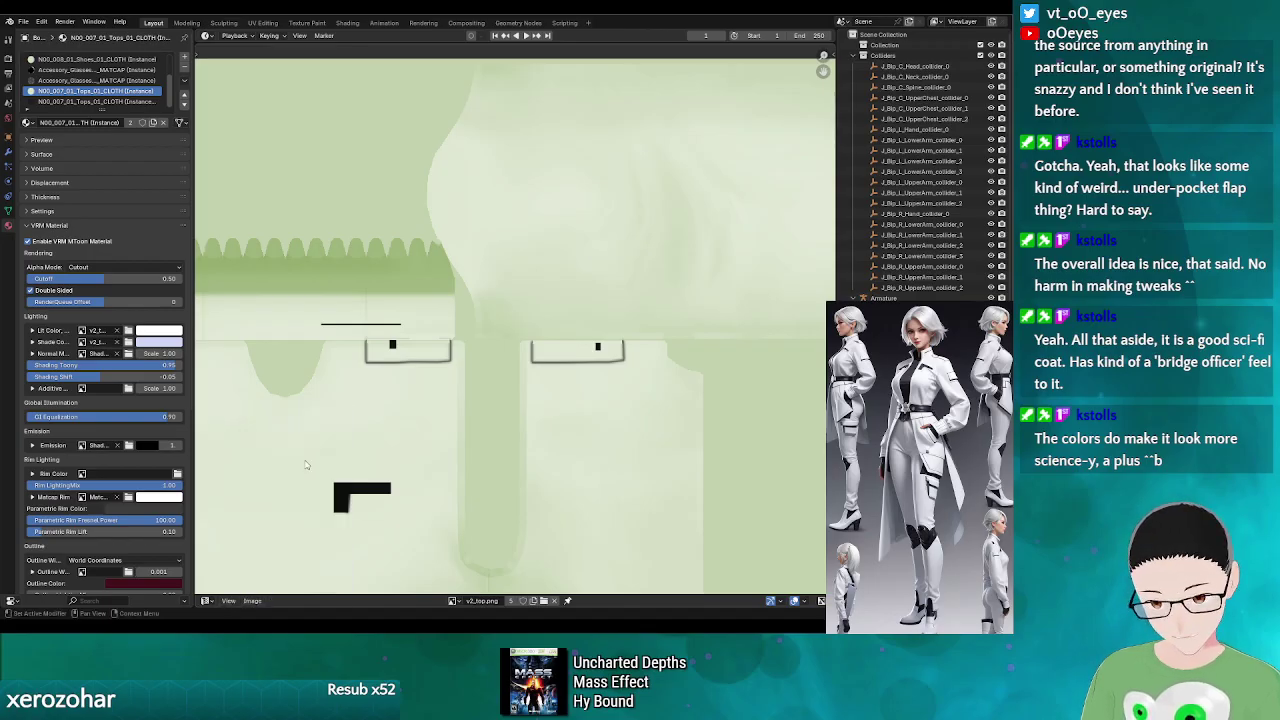
pyautogui.click(210, 600)
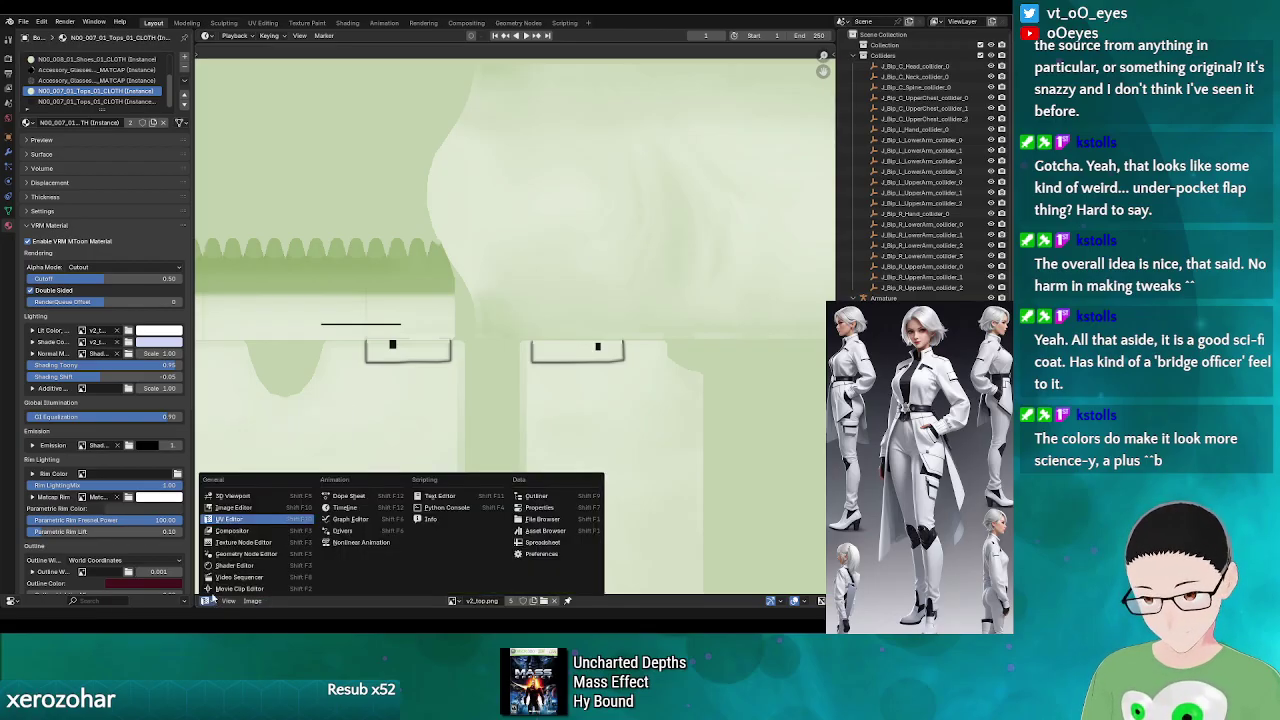
pyautogui.click(239, 508)
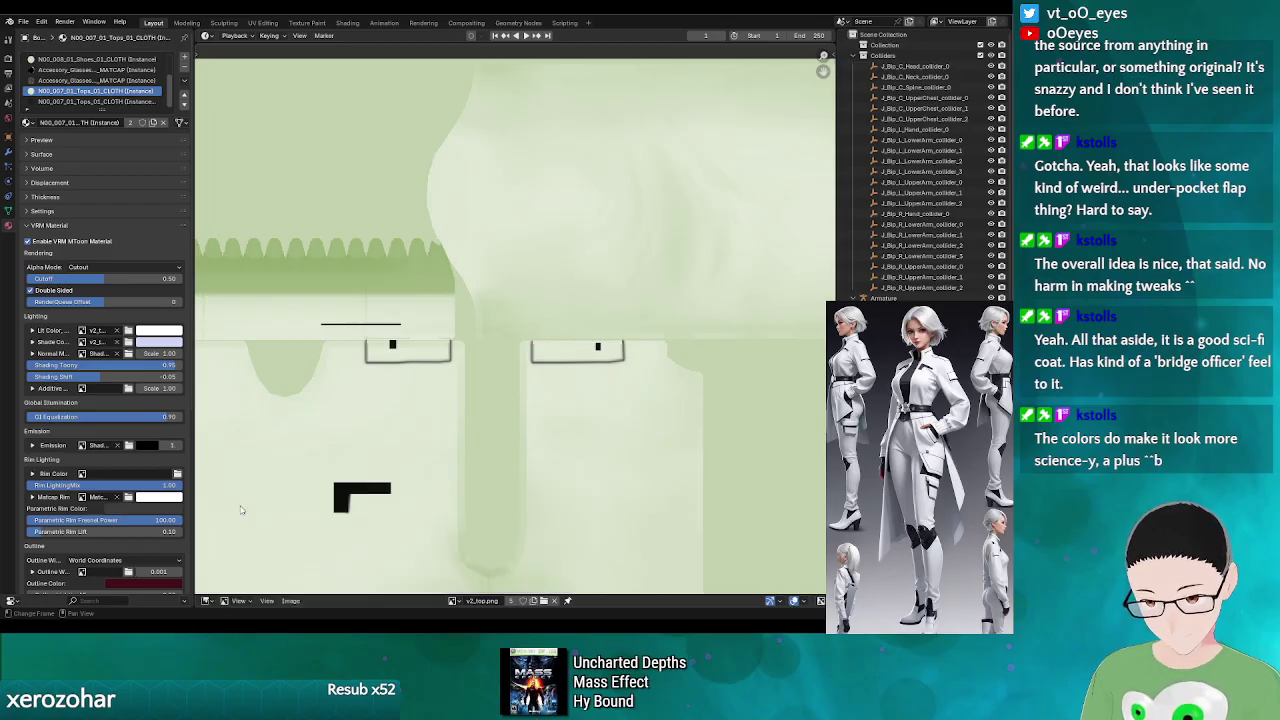
pyautogui.click(210, 601)
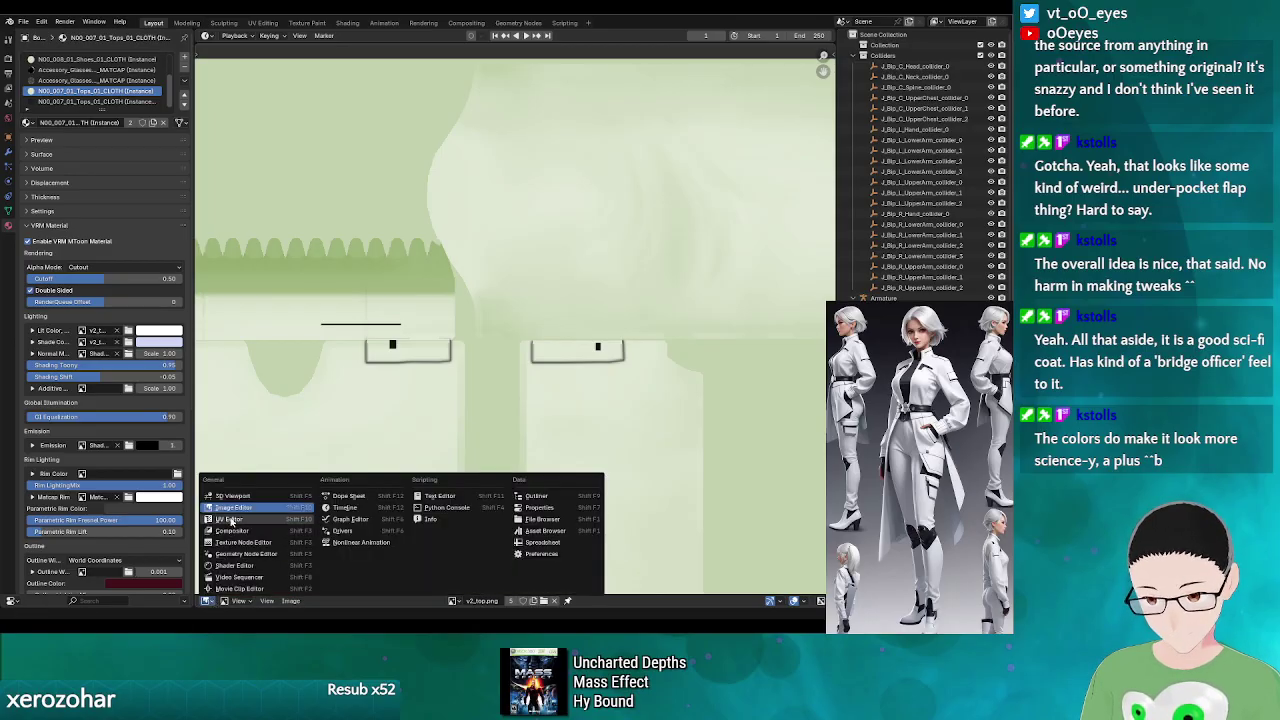
pyautogui.click(233, 496)
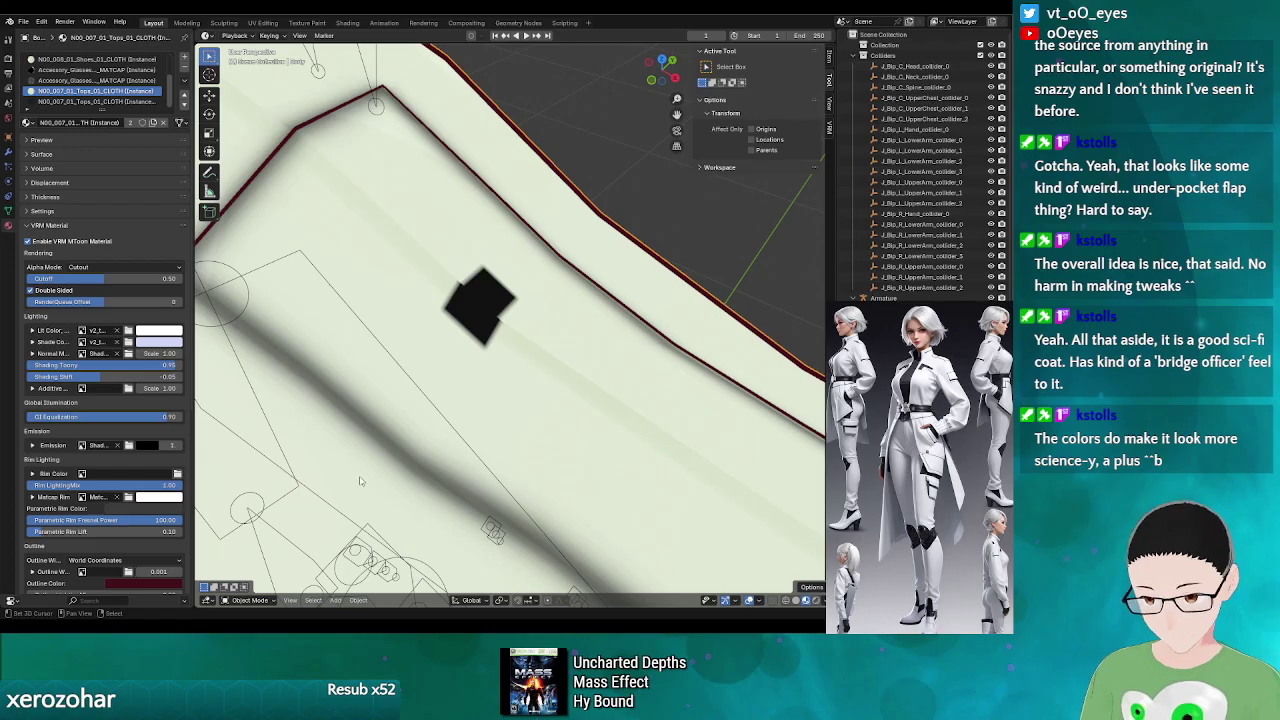
# - In Edit Mode, extend the face selection over the shoulder flap on both sides of the seam around the black rectangle
pyautogui.press('Tab')
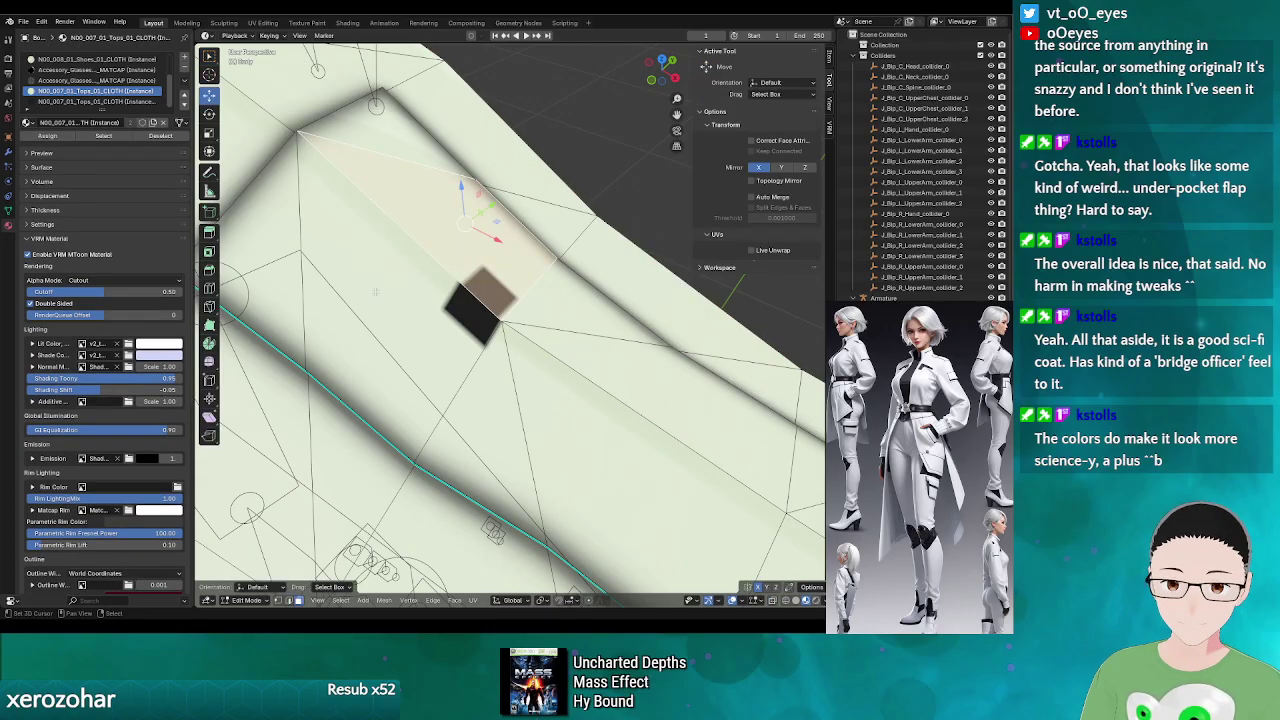
pyautogui.keyDown('shift'); pyautogui.click(381, 140); pyautogui.keyUp('shift')
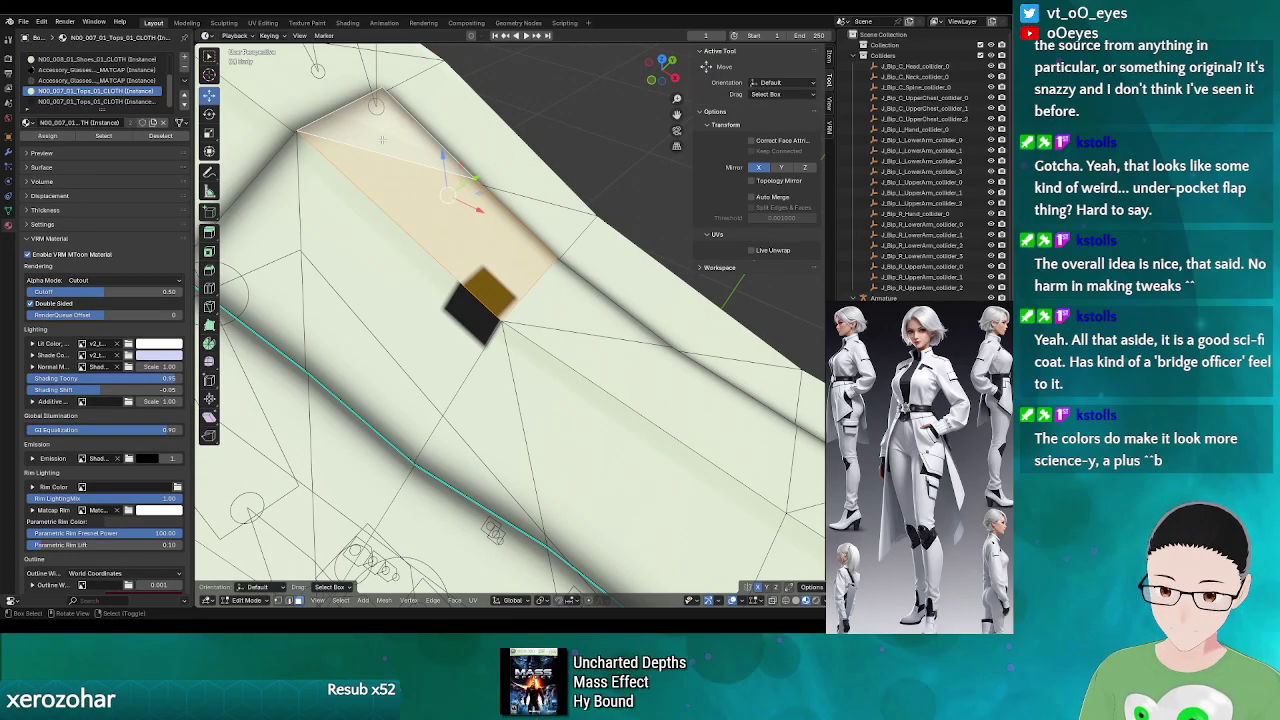
pyautogui.keyDown('shift'); pyautogui.click(351, 251); pyautogui.keyUp('shift')
pyautogui.keyDown('shift'); pyautogui.click(400, 380); pyautogui.keyUp('shift')
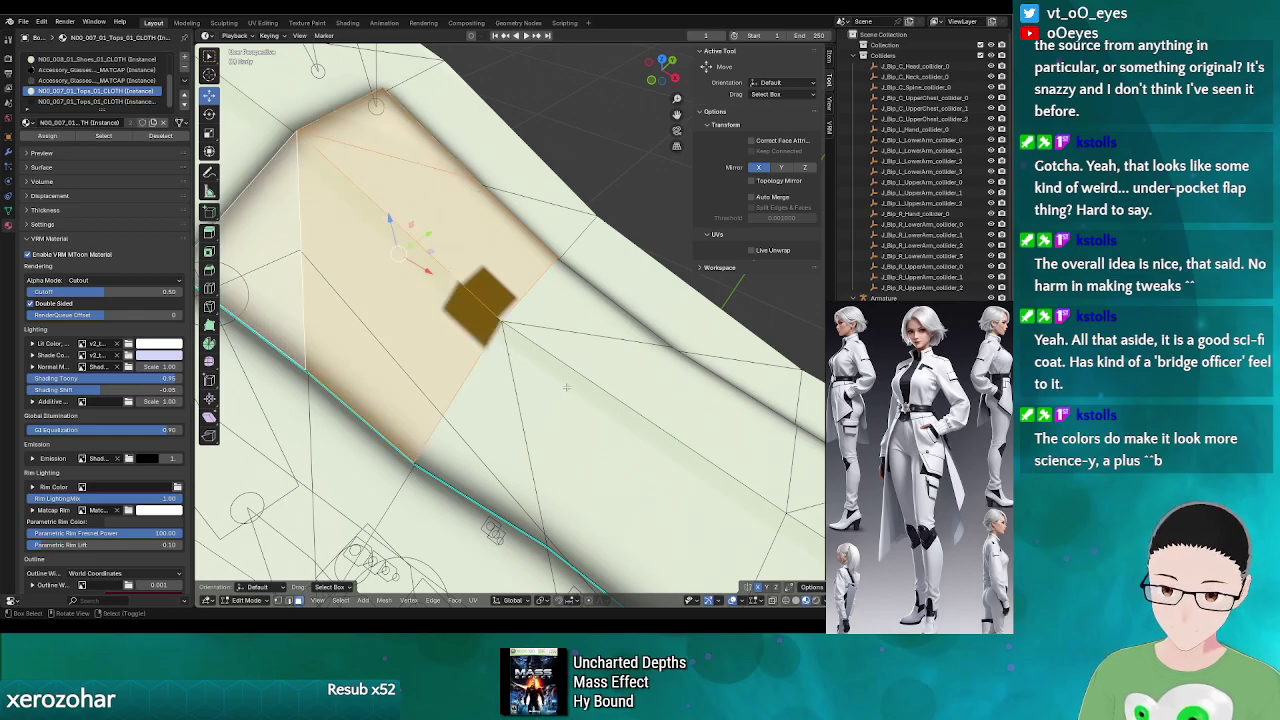
pyautogui.keyDown('shift'); pyautogui.click(495, 411); pyautogui.keyUp('shift')
pyautogui.keyDown('shift'); pyautogui.click(560, 425); pyautogui.keyUp('shift')
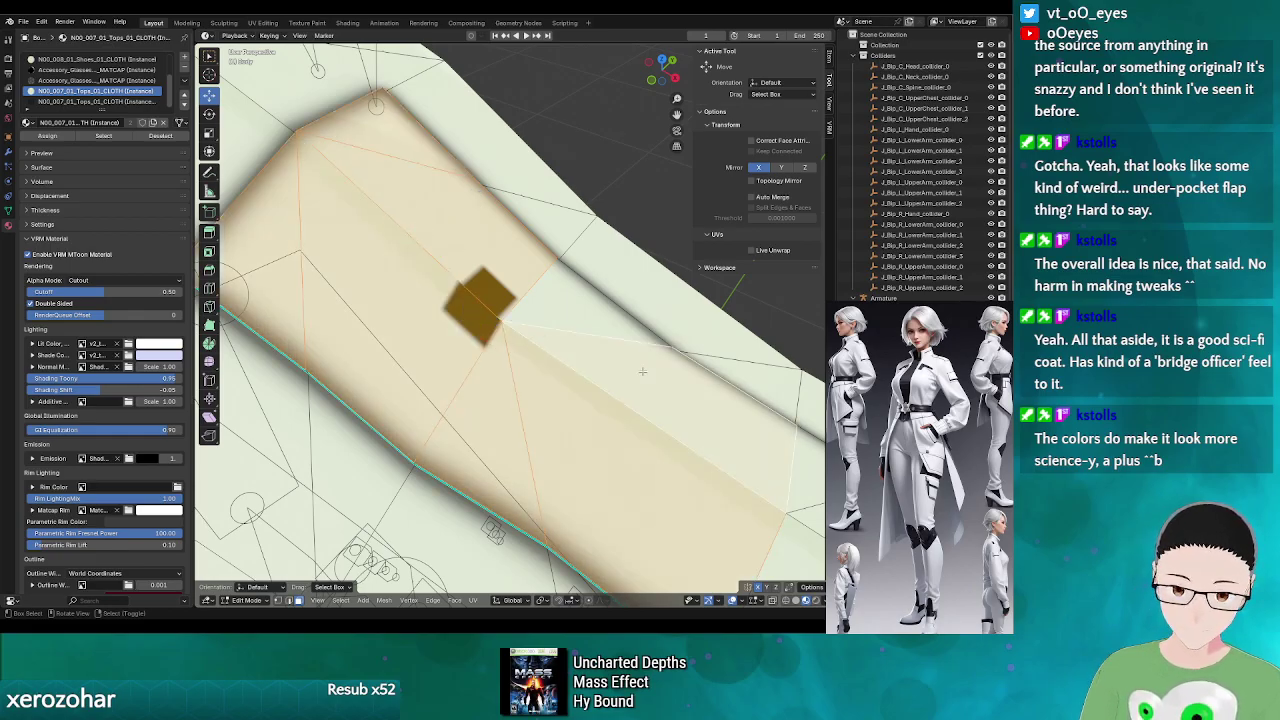
pyautogui.keyDown('shift'); pyautogui.click(608, 324); pyautogui.keyUp('shift')
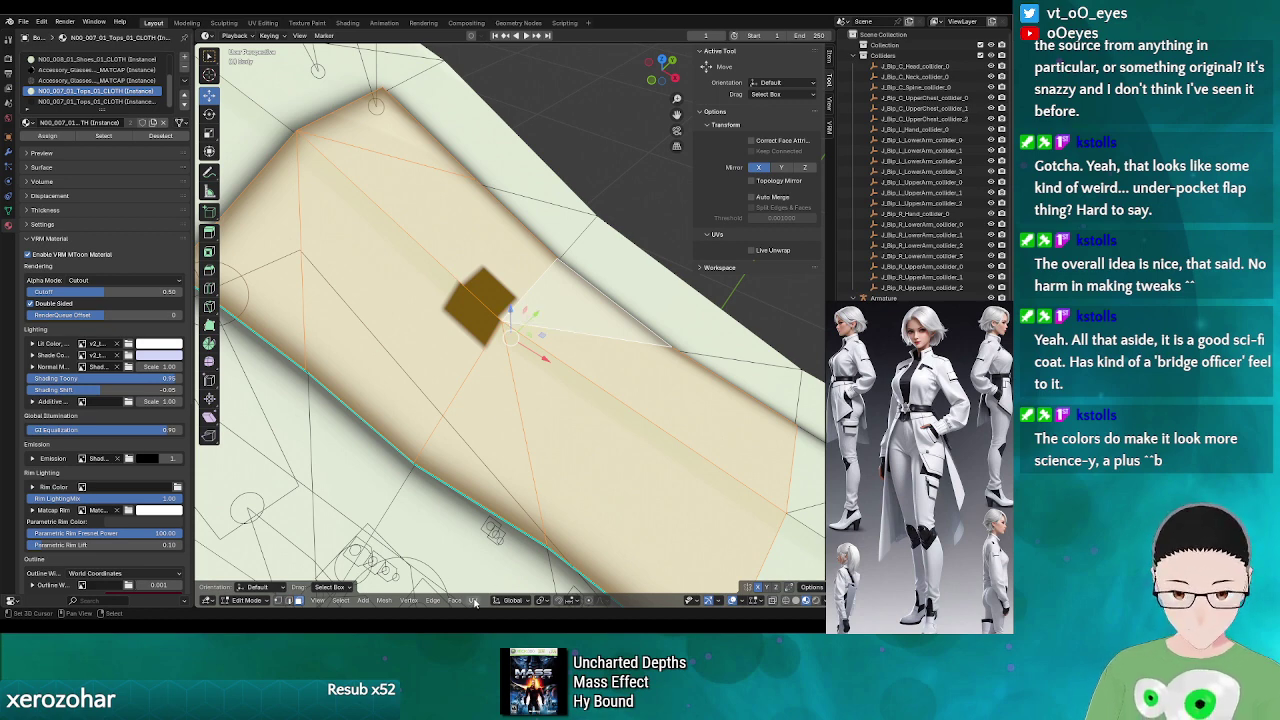
# - Show the selected flap faces in the UV Editor and examine where the second flap's black rectangle sits against the UV edges
pyautogui.click(261, 601)
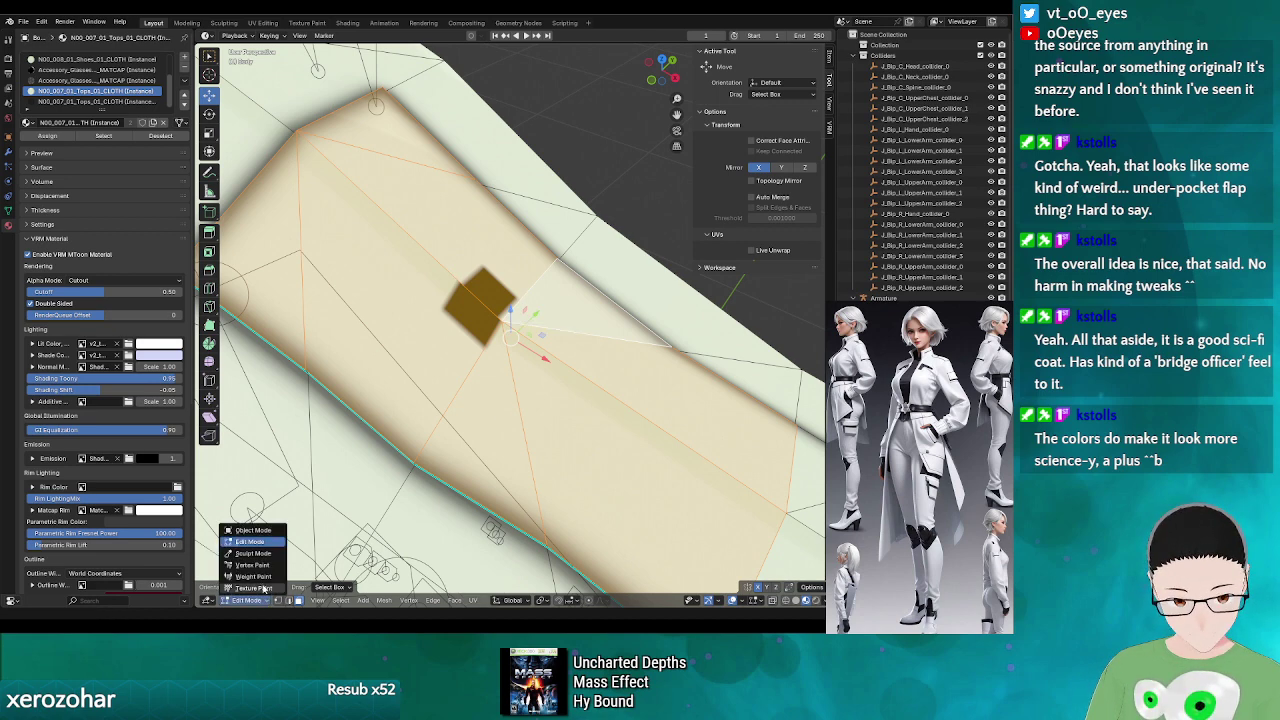
pyautogui.click(208, 600)
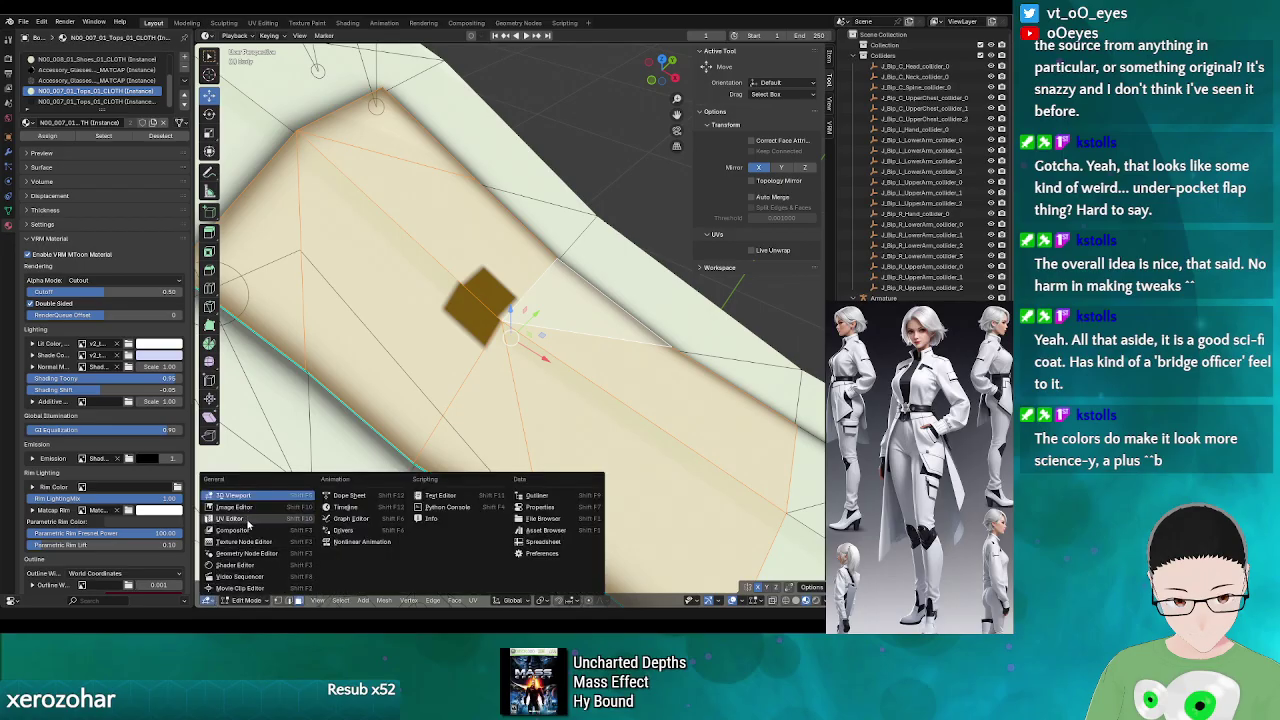
pyautogui.click(250, 511)
pyautogui.scroll(3, 560, 396)
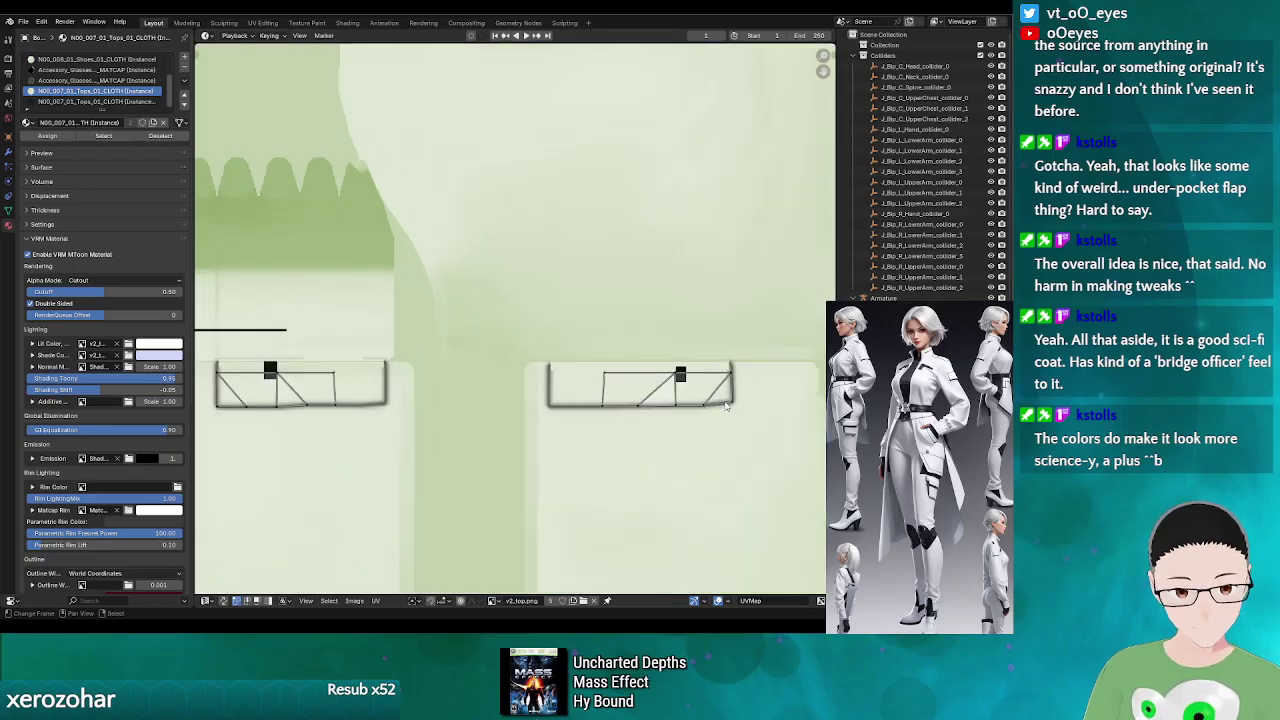
pyautogui.scroll(1, 726, 404)
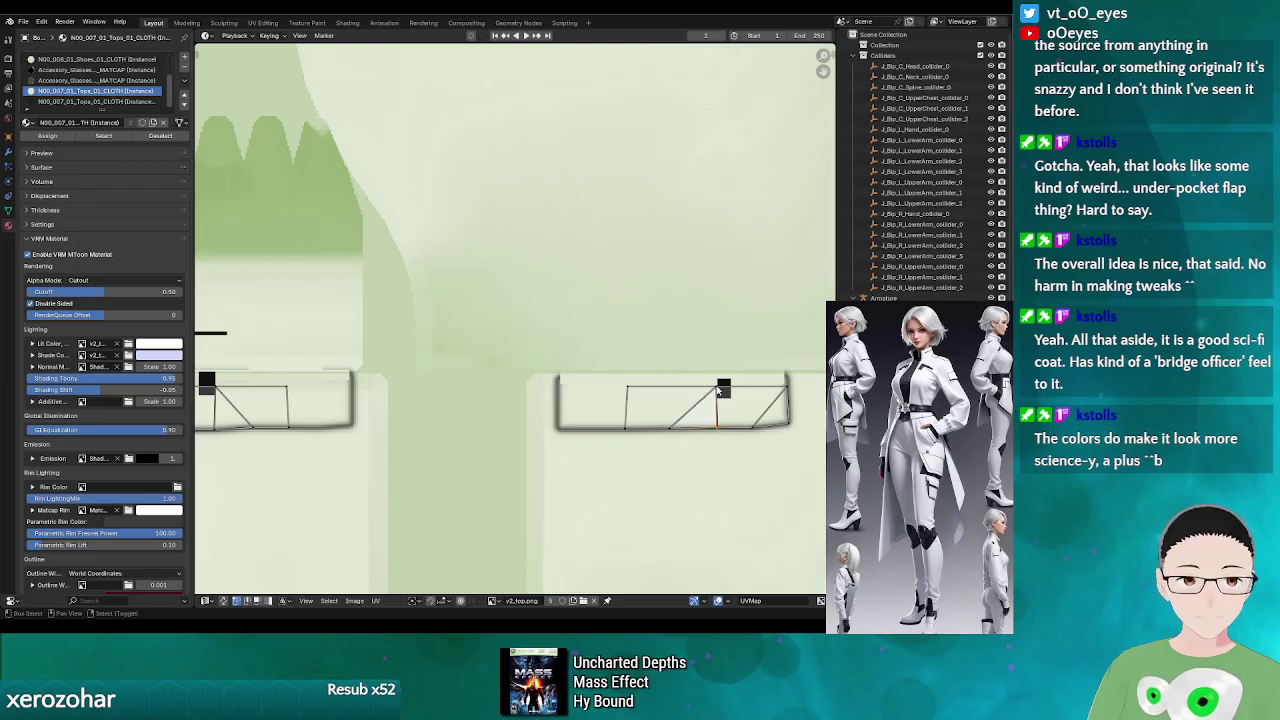
pyautogui.scroll(1, 748, 398)
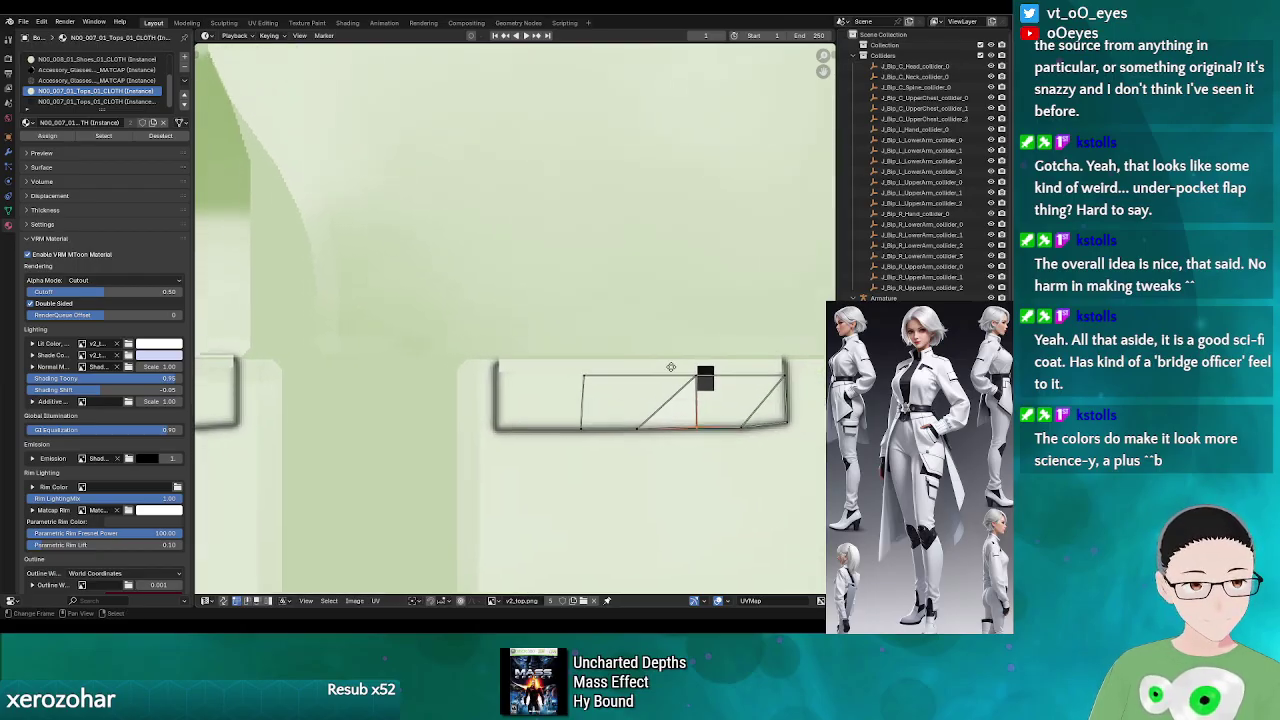
pyautogui.scroll(2, 671, 367)
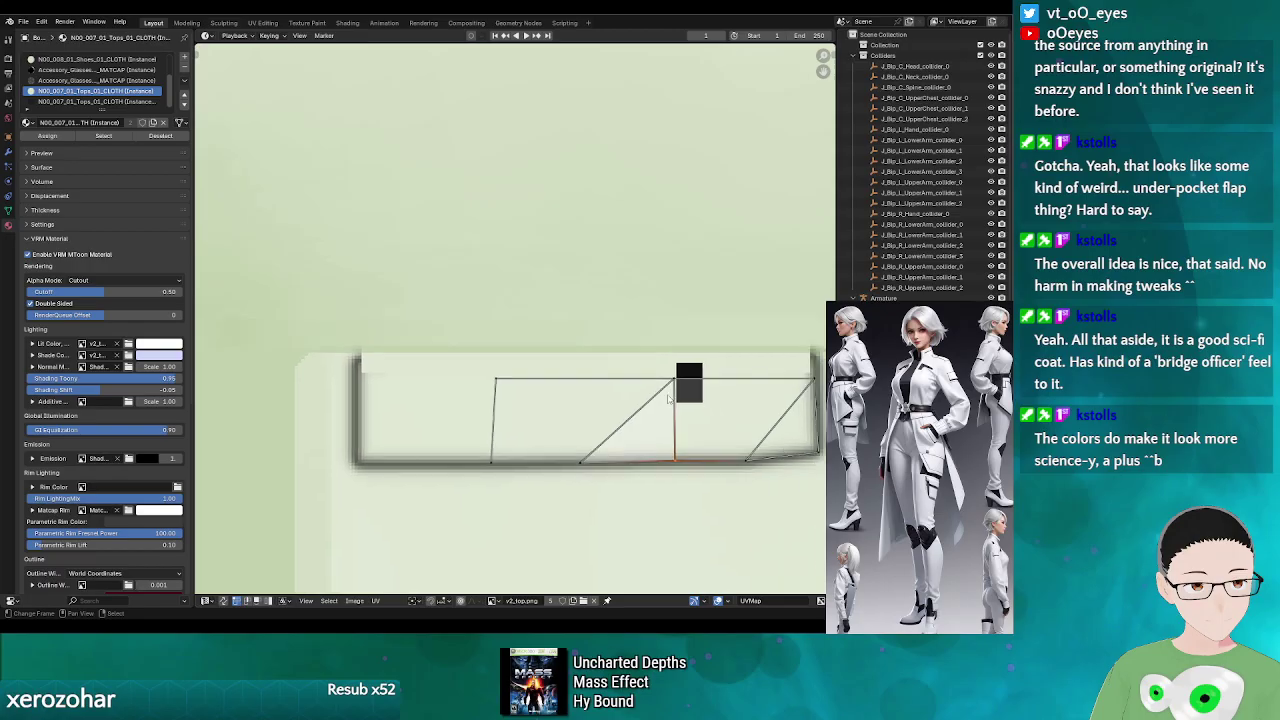
# - In the UV Editor, move the vertical UV edge beside the second flap's black rectangle 0.0002 along X toward the rectangle
pyautogui.scroll(3, 386, 380)
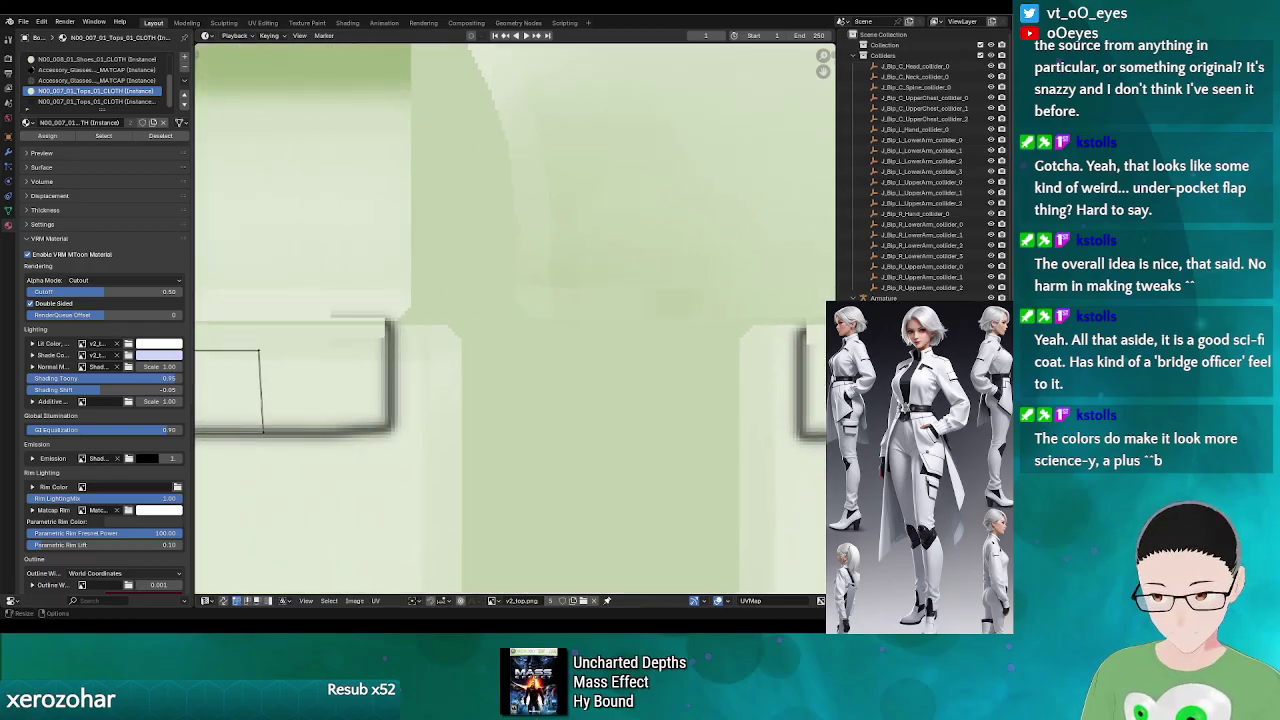
pyautogui.scroll(-3, 754, 348)
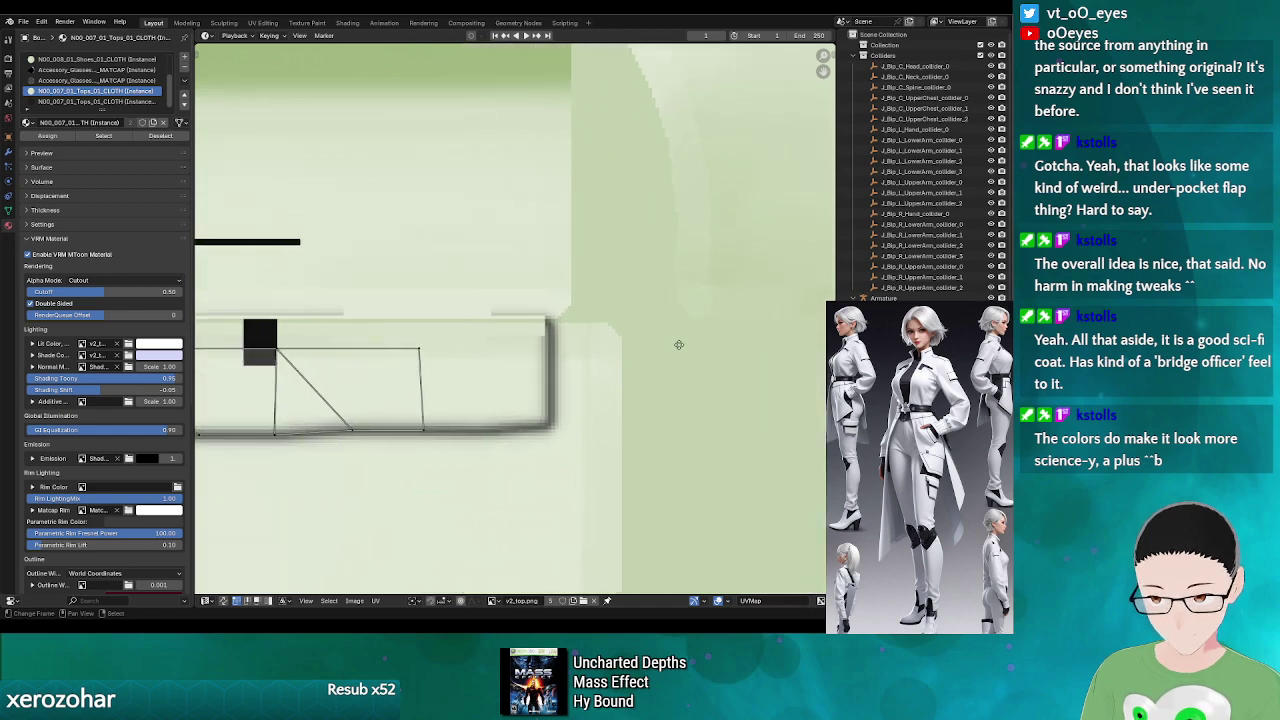
pyautogui.scroll(5, 434, 329)
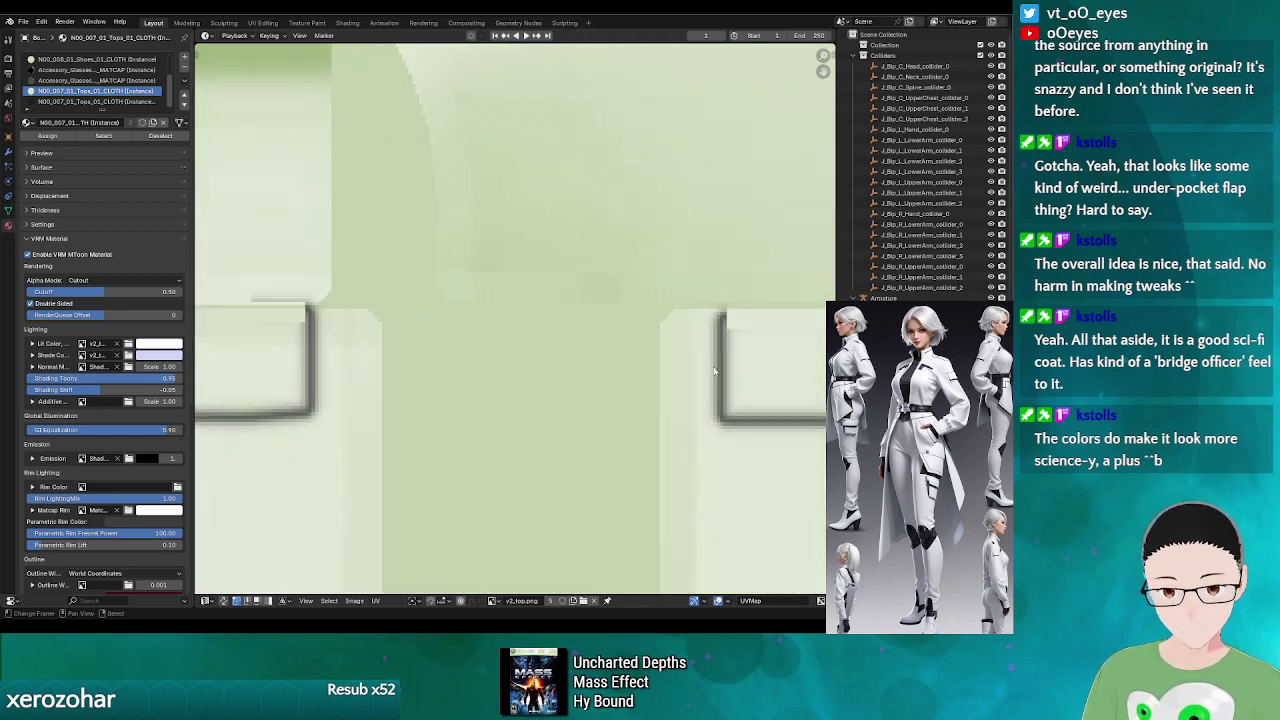
pyautogui.scroll(-5, 463, 360)
pyautogui.moveTo(592, 381); pyautogui.dragTo(554, 374)
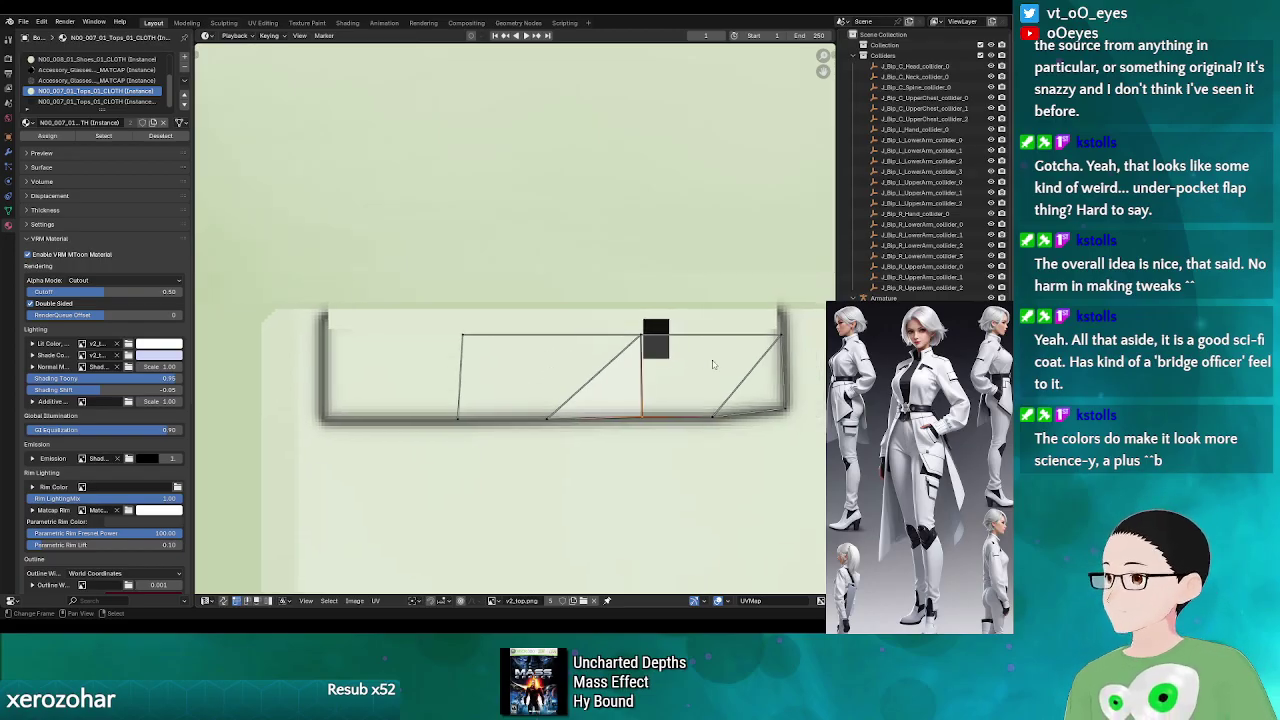
pyautogui.scroll(2, 731, 370)
pyautogui.scroll(2, 700, 355)
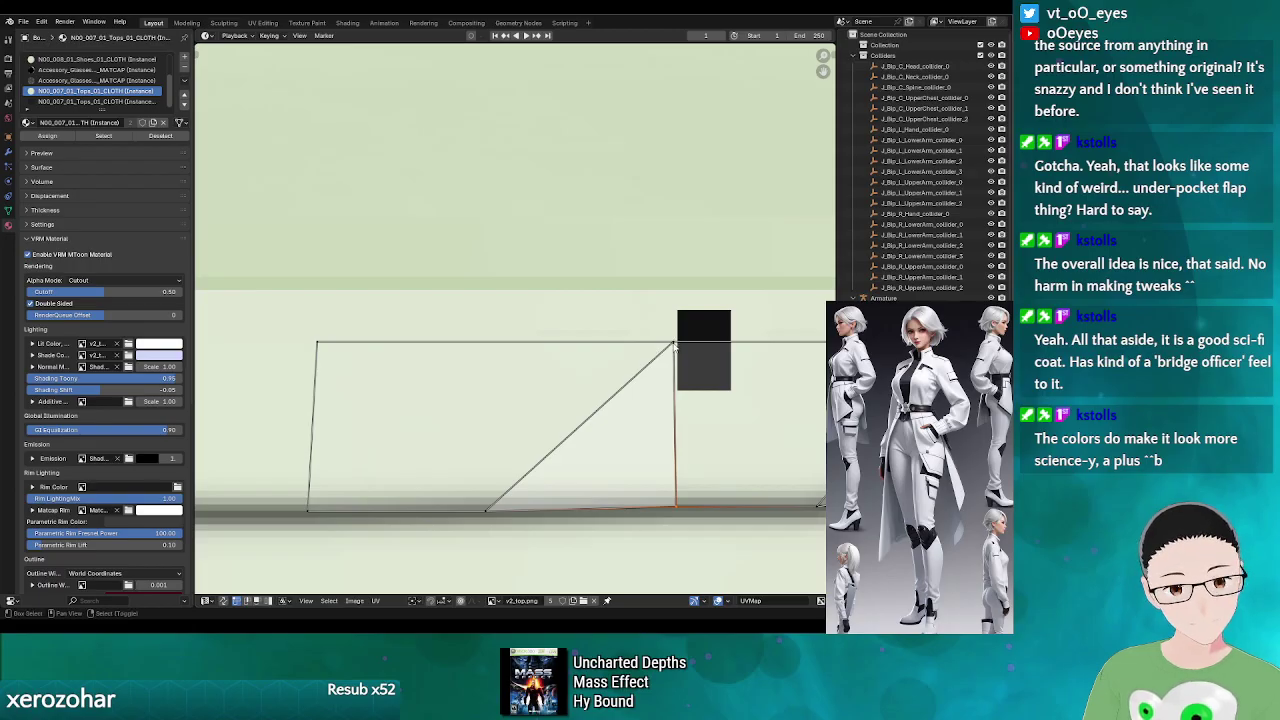
pyautogui.click(675, 344)
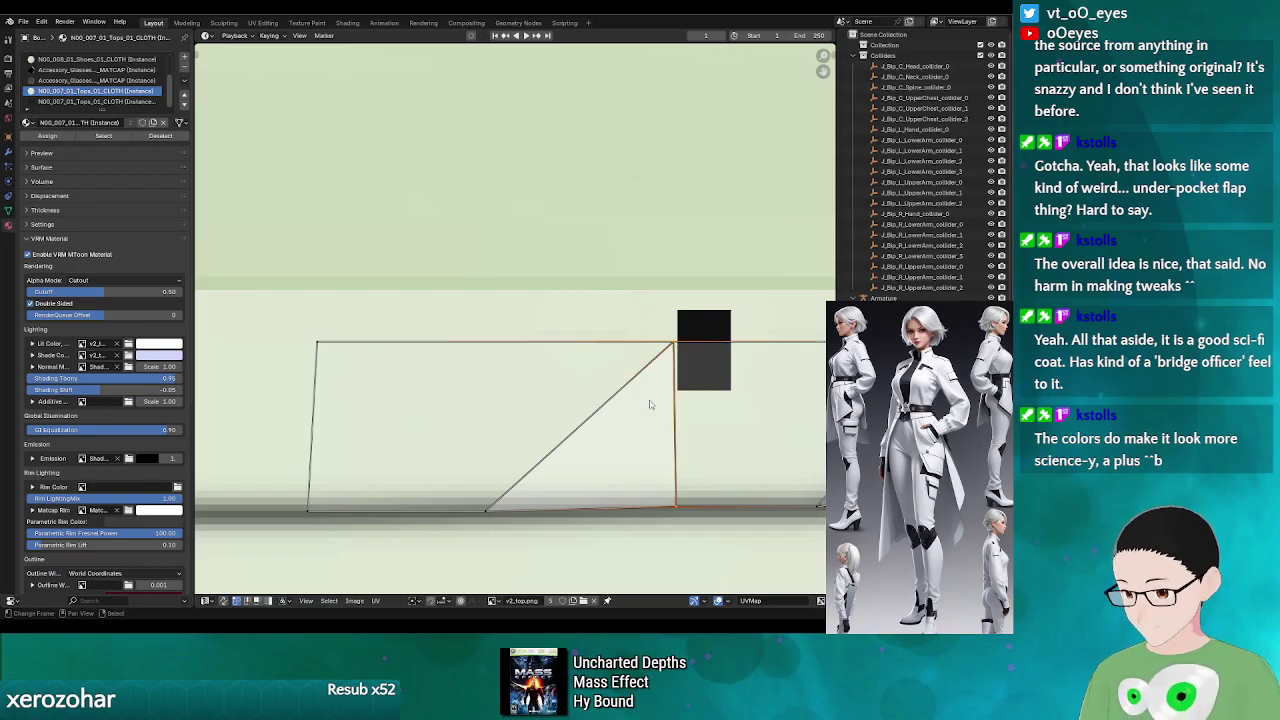
pyautogui.press('g')
pyautogui.press('x')
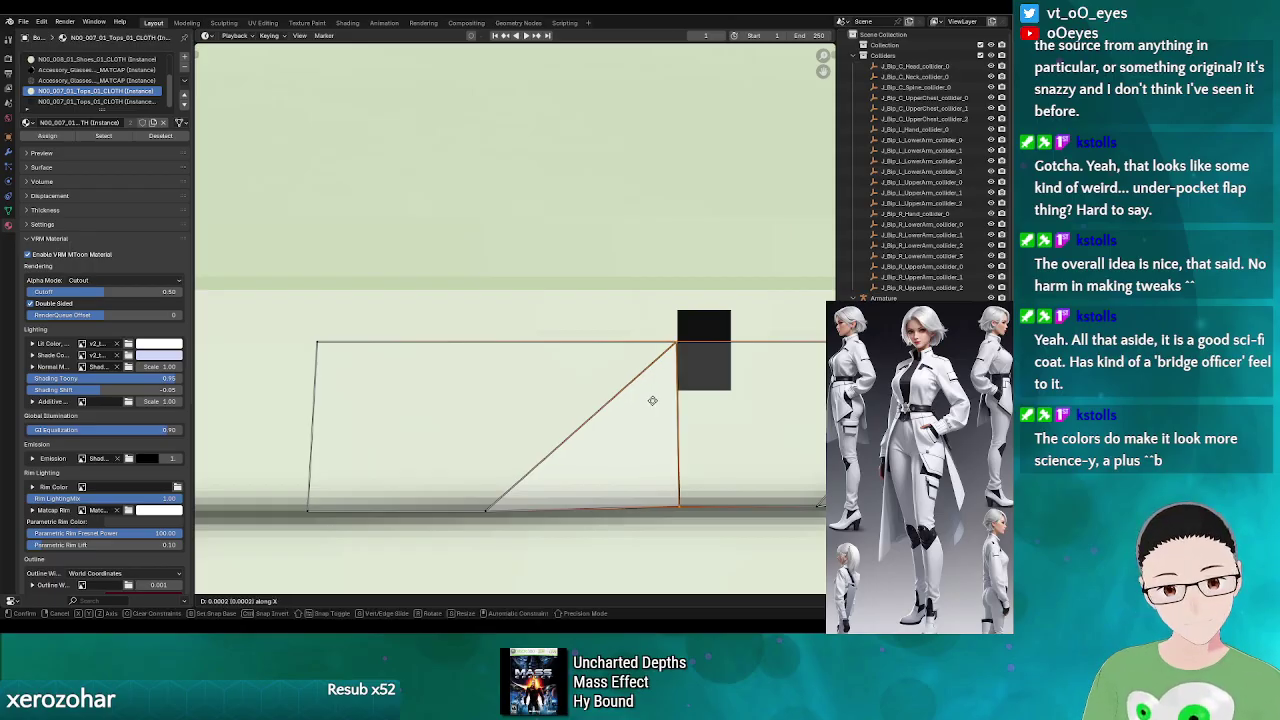
pyautogui.click(652, 400)
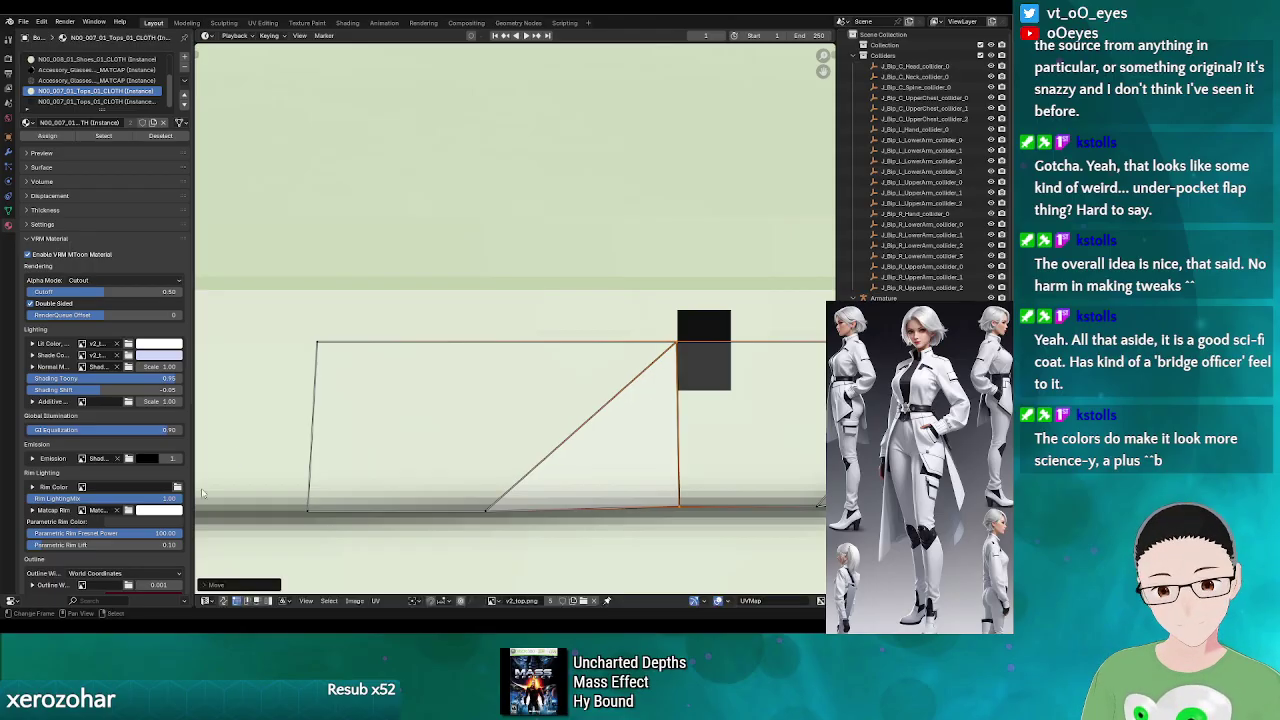
# - Return to the 3D viewport and examine how the flap's black rectangle halves line up across the seam
pyautogui.click(207, 601)
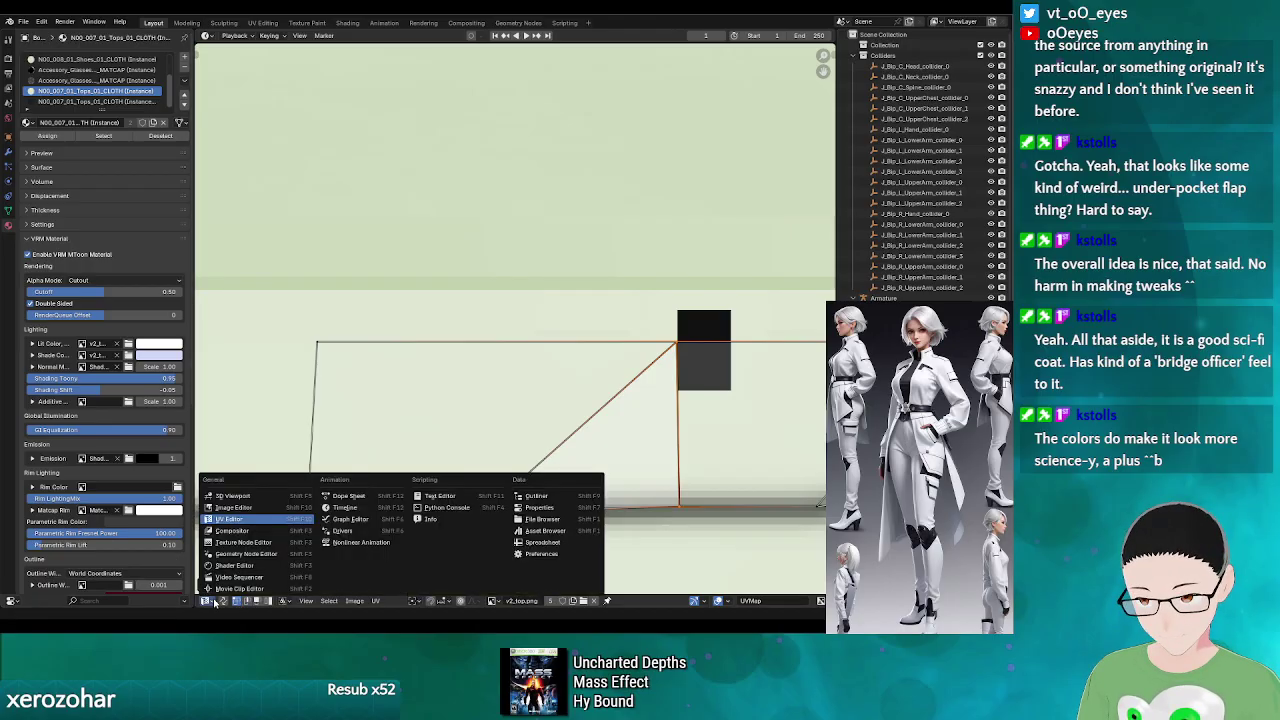
pyautogui.click(238, 495)
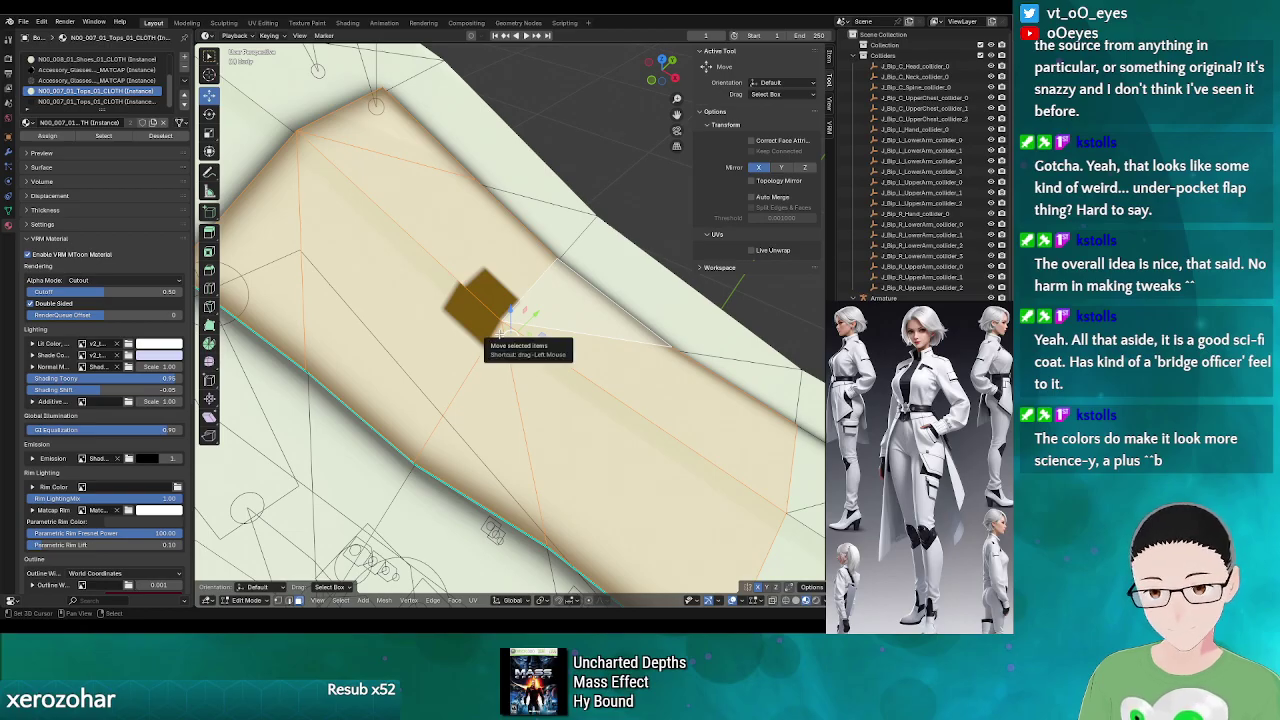
pyautogui.hotkey('alt', 'z')
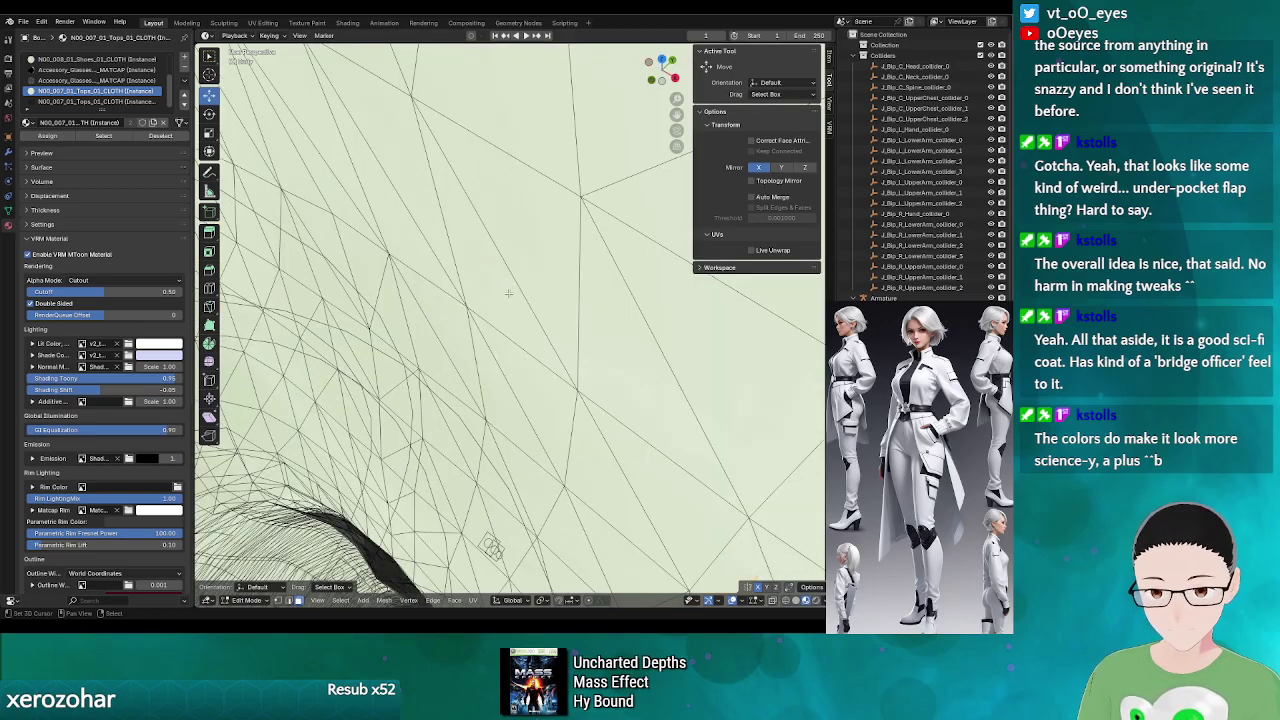
pyautogui.hotkey('alt', 'z')
pyautogui.moveTo(508, 296); pyautogui.dragTo(495, 311)
pyautogui.hotkey('alt', 'z')
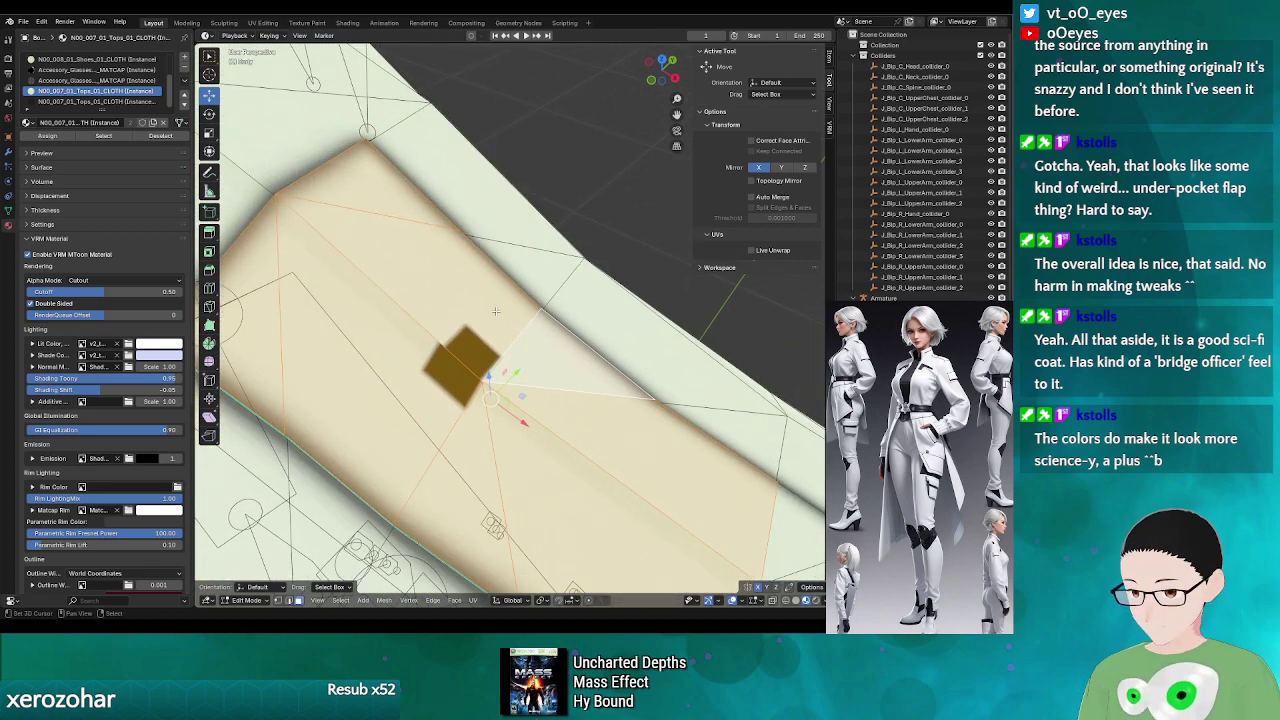
pyautogui.hotkey('alt', 'z')
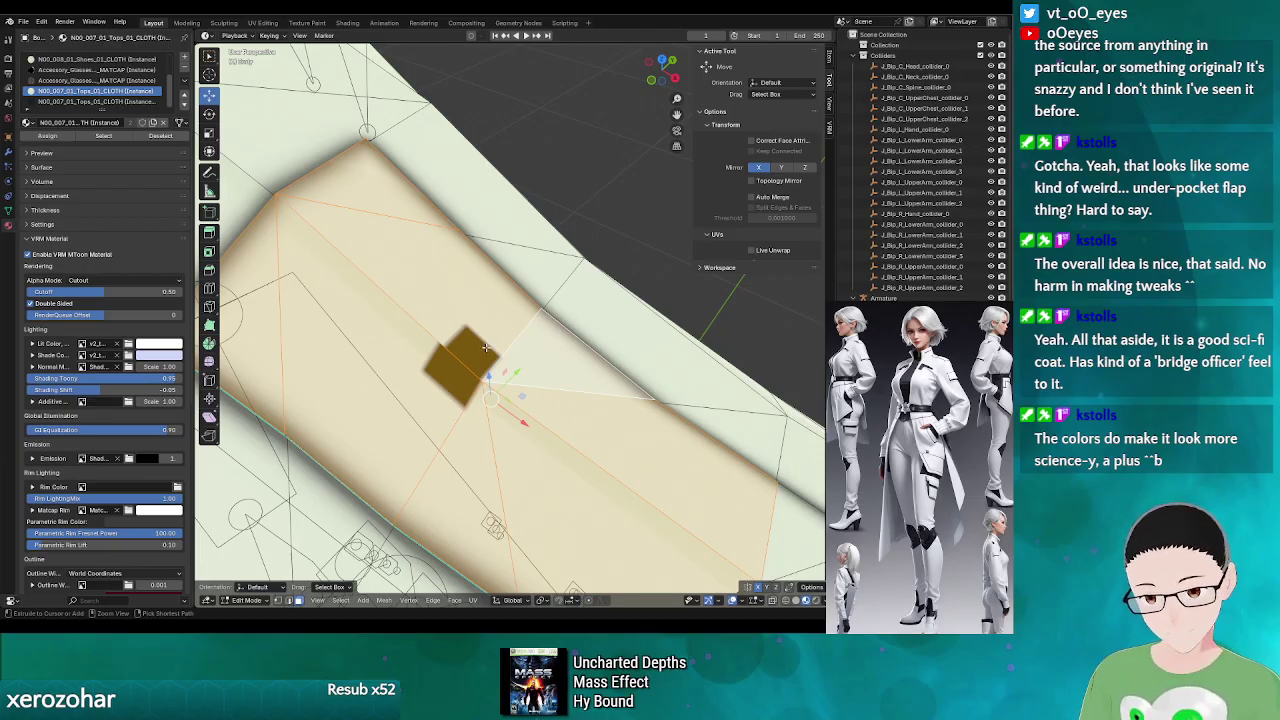
# - Reselect the flap face holding the upper half of the black rectangle as the active face and inspect its edge up close
pyautogui.keyDown('shift'); pyautogui.click(486, 345); pyautogui.keyUp('shift')
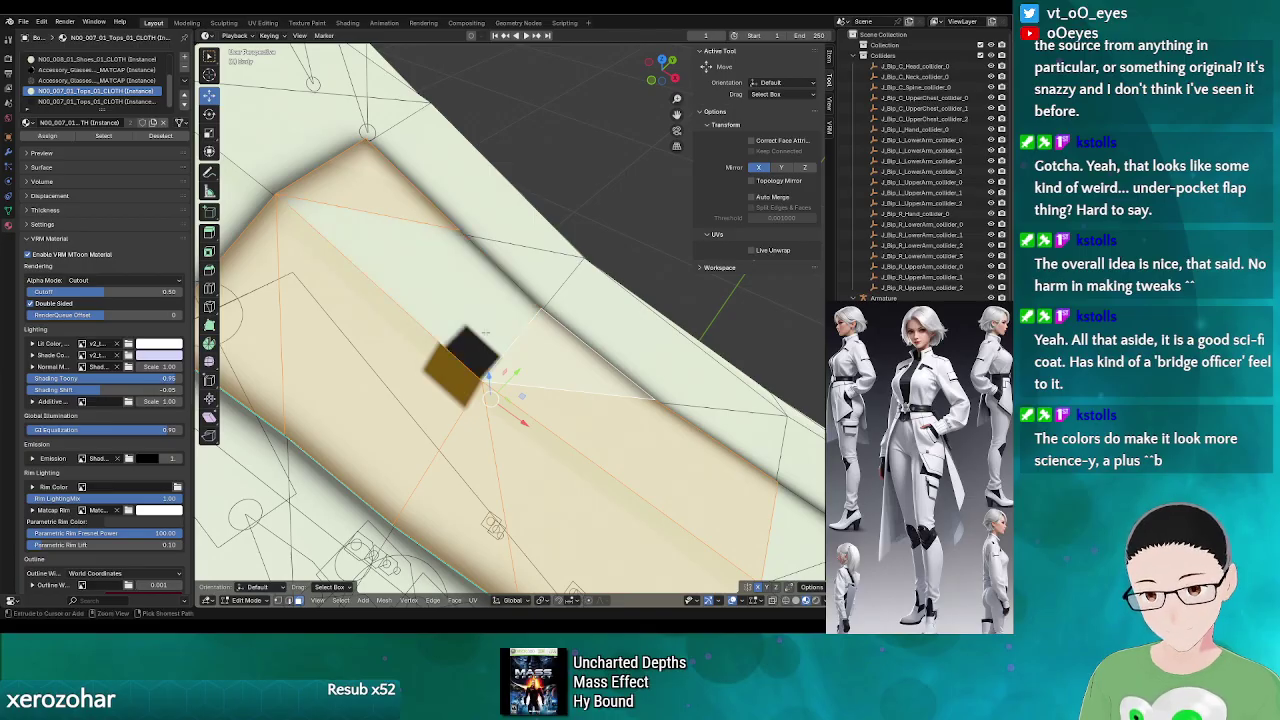
pyautogui.keyDown('ctrl'); pyautogui.click(485, 332); pyautogui.keyUp('ctrl')
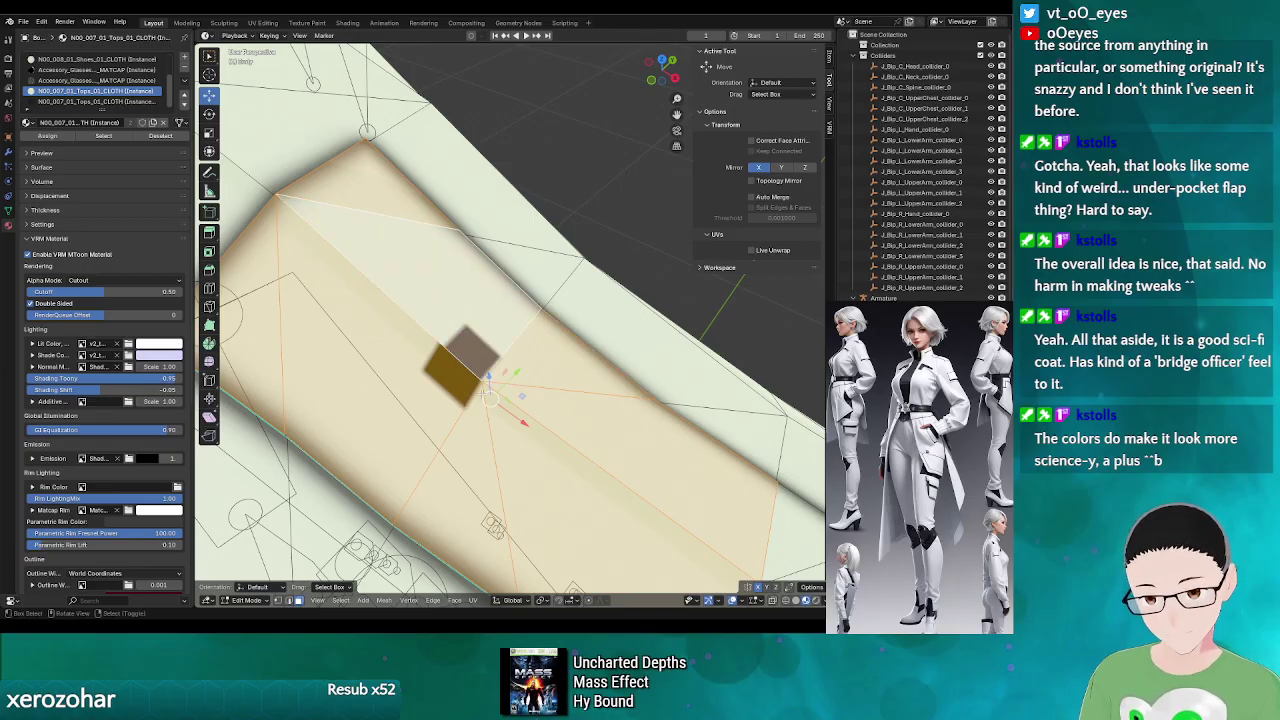
pyautogui.scroll(-16, 483, 393)
pyautogui.scroll(12, 482, 389)
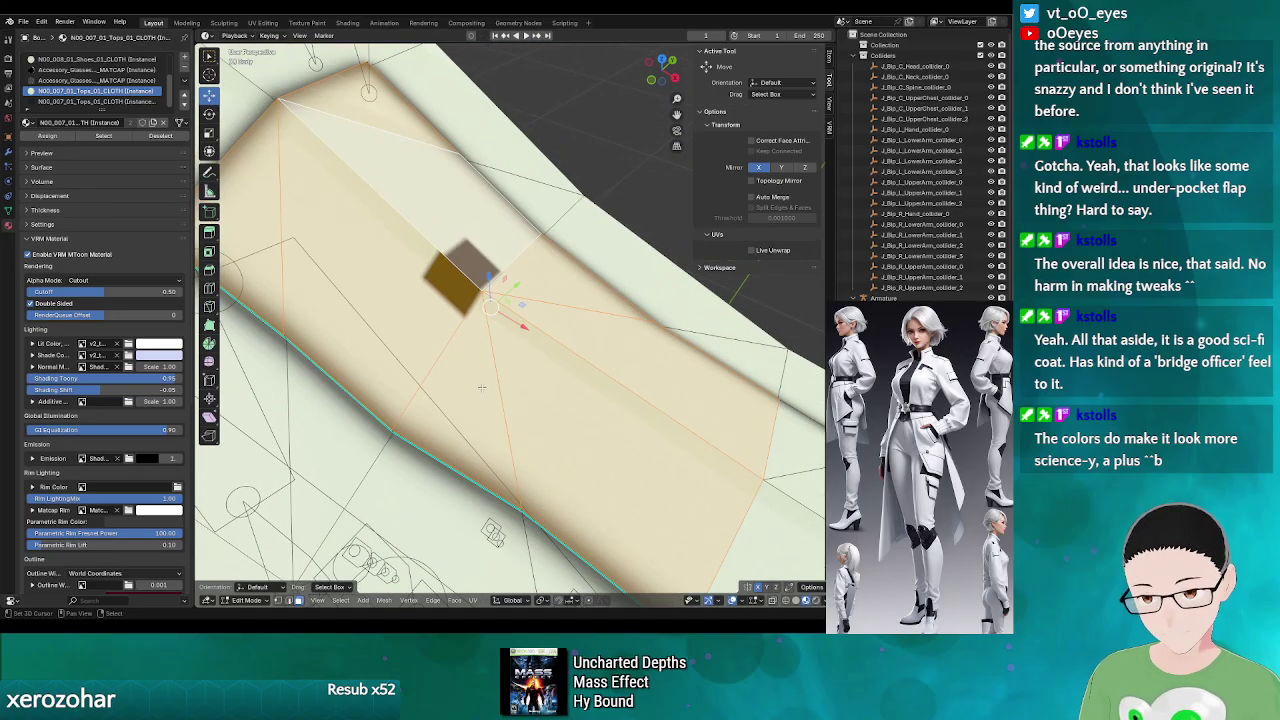
pyautogui.scroll(3, 482, 388)
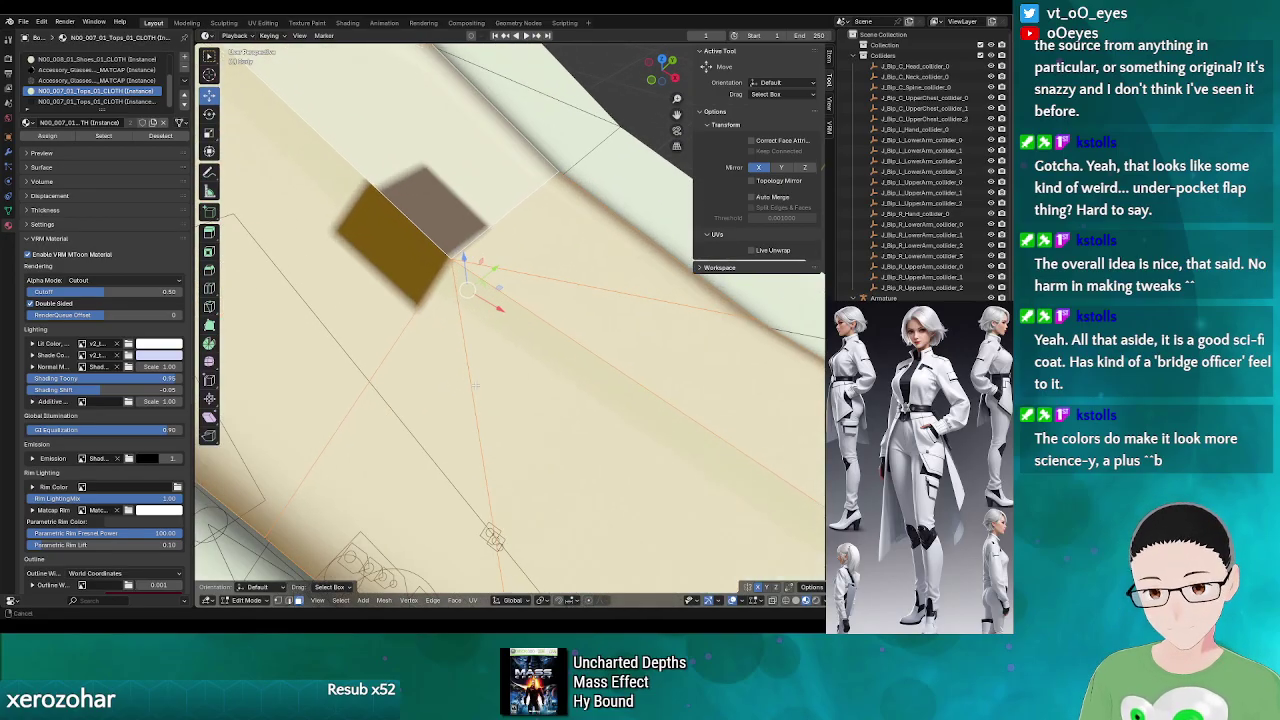
pyautogui.scroll(-5, 478, 380)
pyautogui.scroll(5, 486, 366)
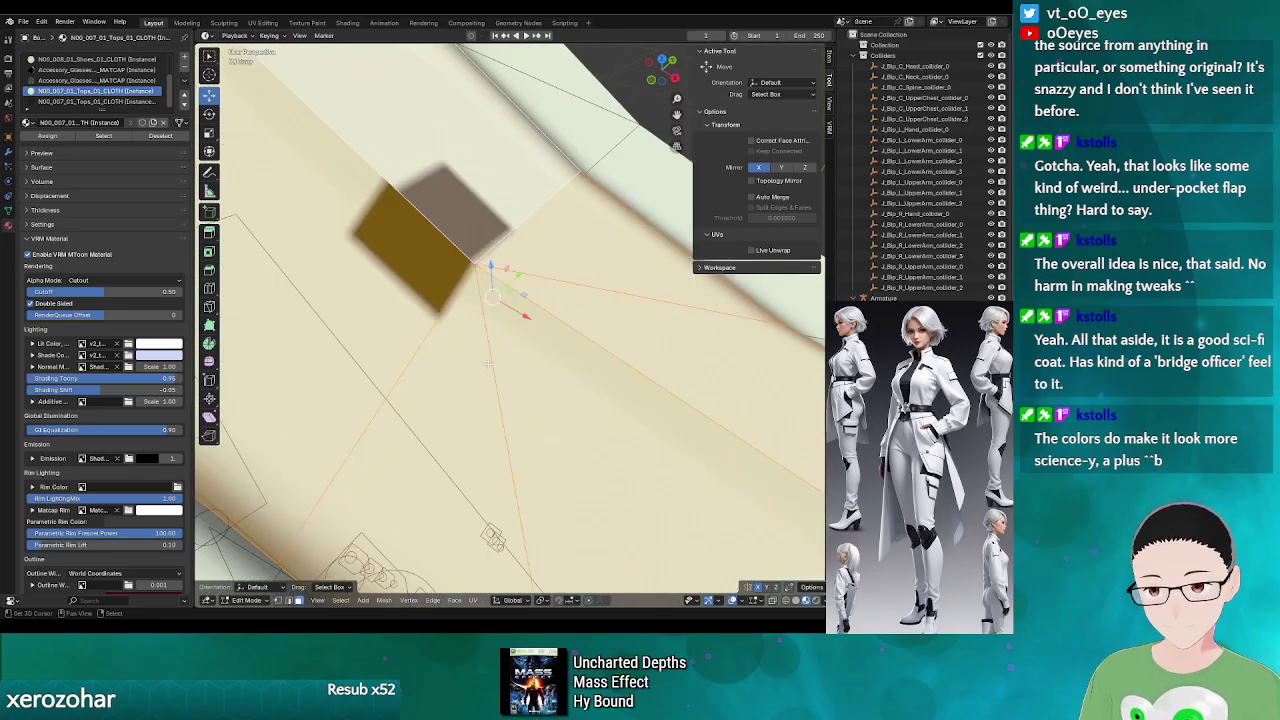
pyautogui.moveTo(489, 364); pyautogui.dragTo(490, 373)
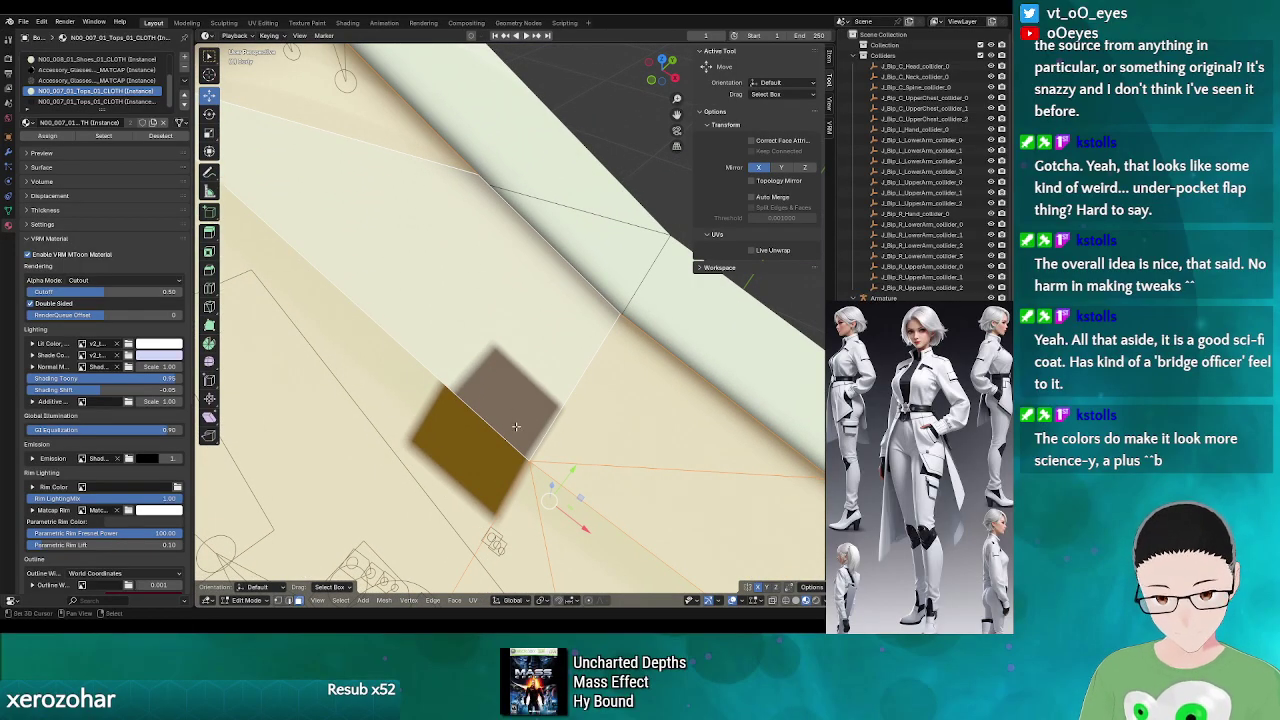
# - Back in the UV Editor, shift the same UV edge beside the rectangle another 0.0002 along X
pyautogui.click(210, 600)
pyautogui.click(238, 519)
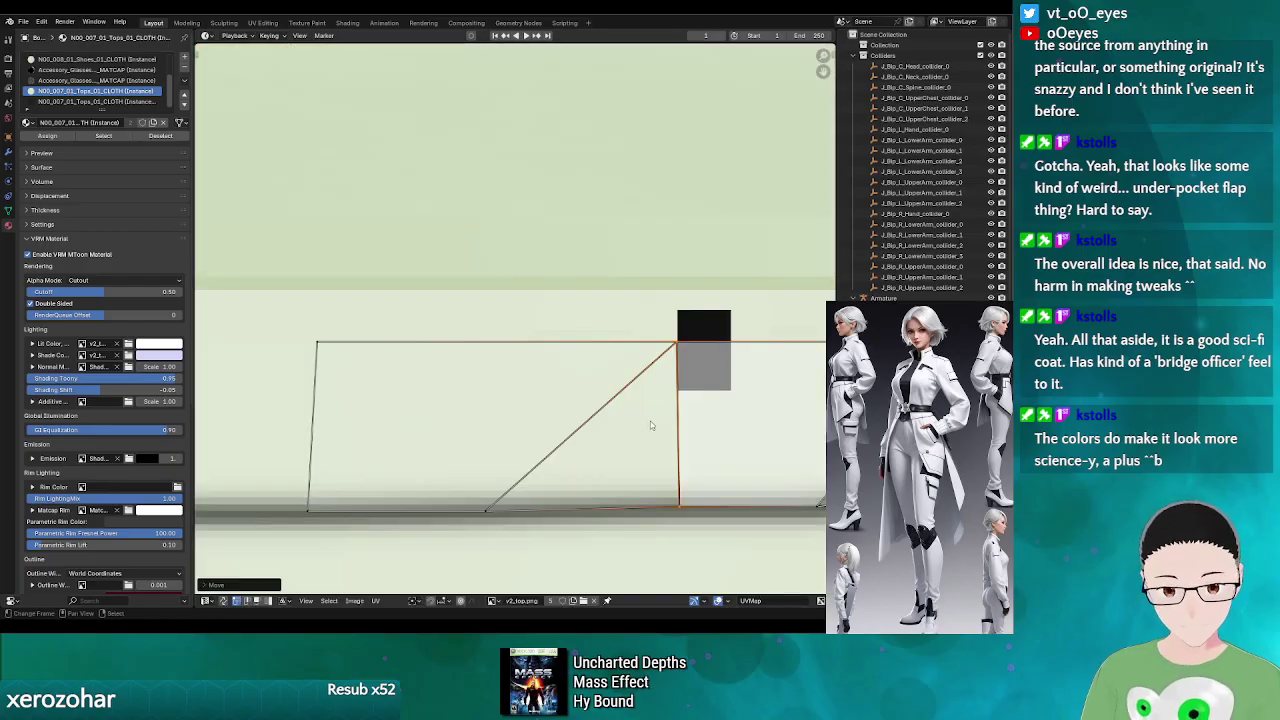
pyautogui.press('g')
pyautogui.press('x')
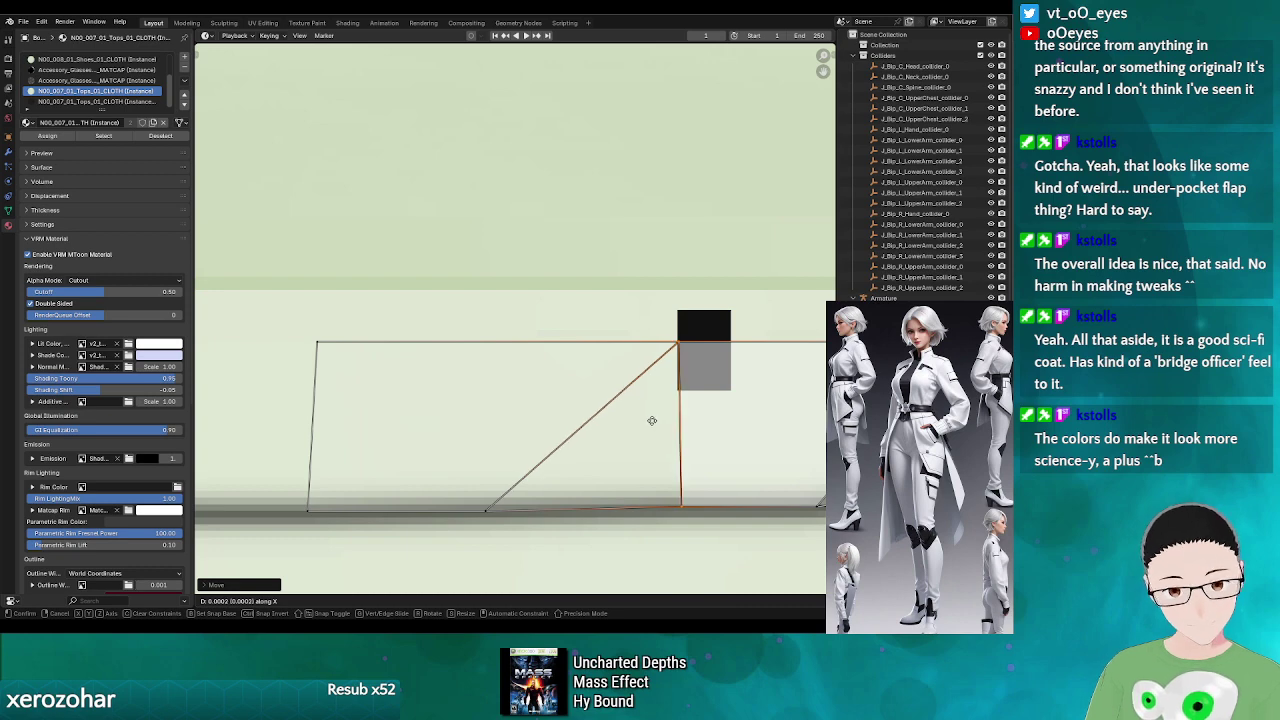
pyautogui.click(652, 421)
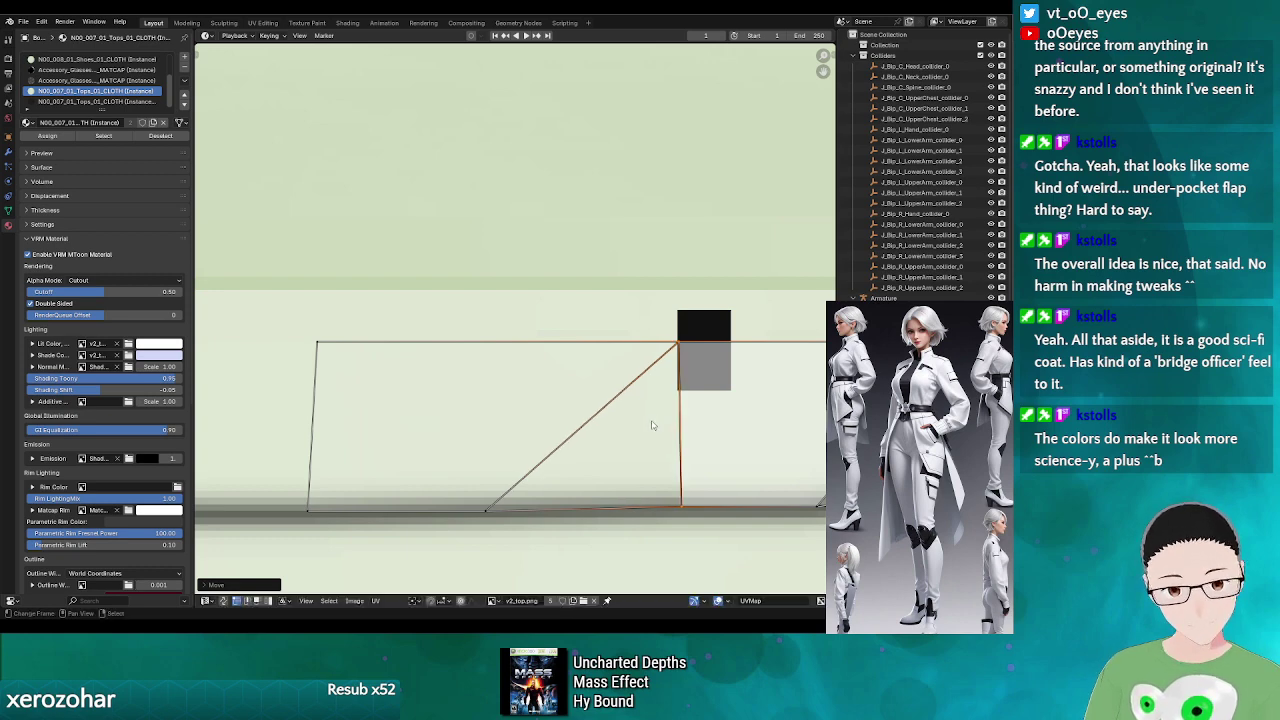
# - Return to the 3D viewport and check the black rectangle across the seam in Object Mode, ending in Edit Mode
pyautogui.click(208, 601)
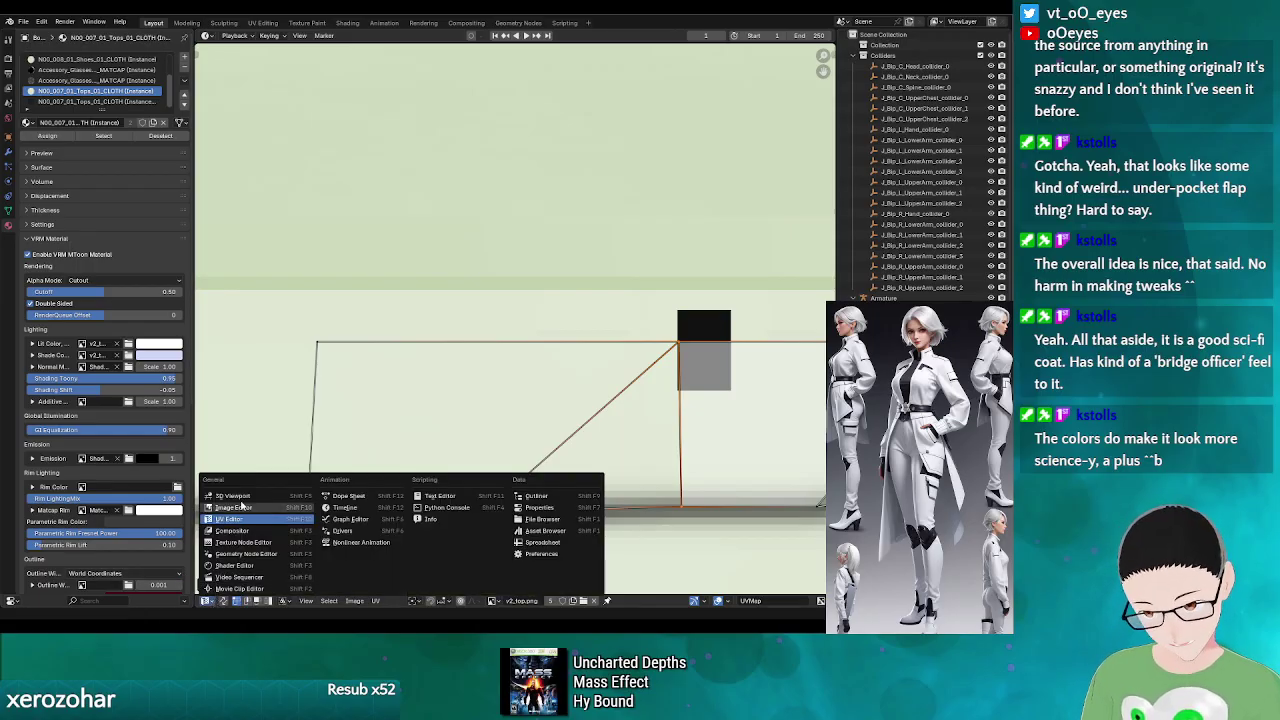
pyautogui.click(240, 497)
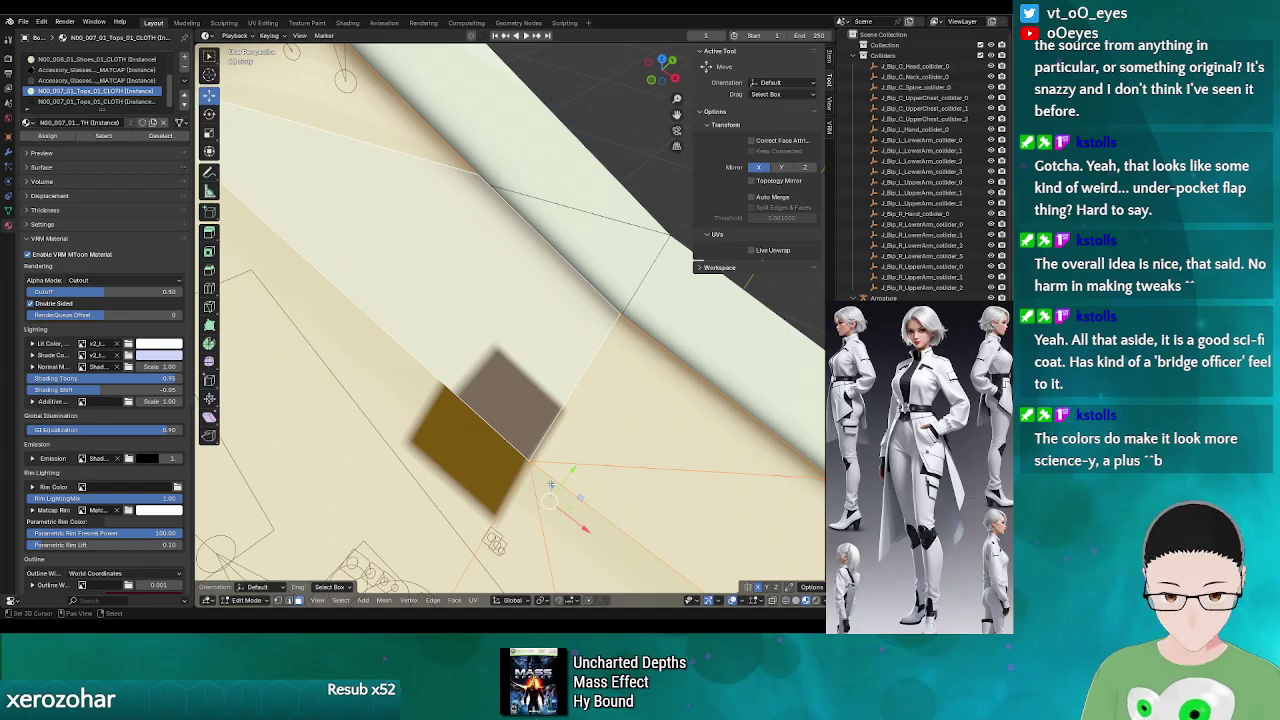
pyautogui.press('Tab')
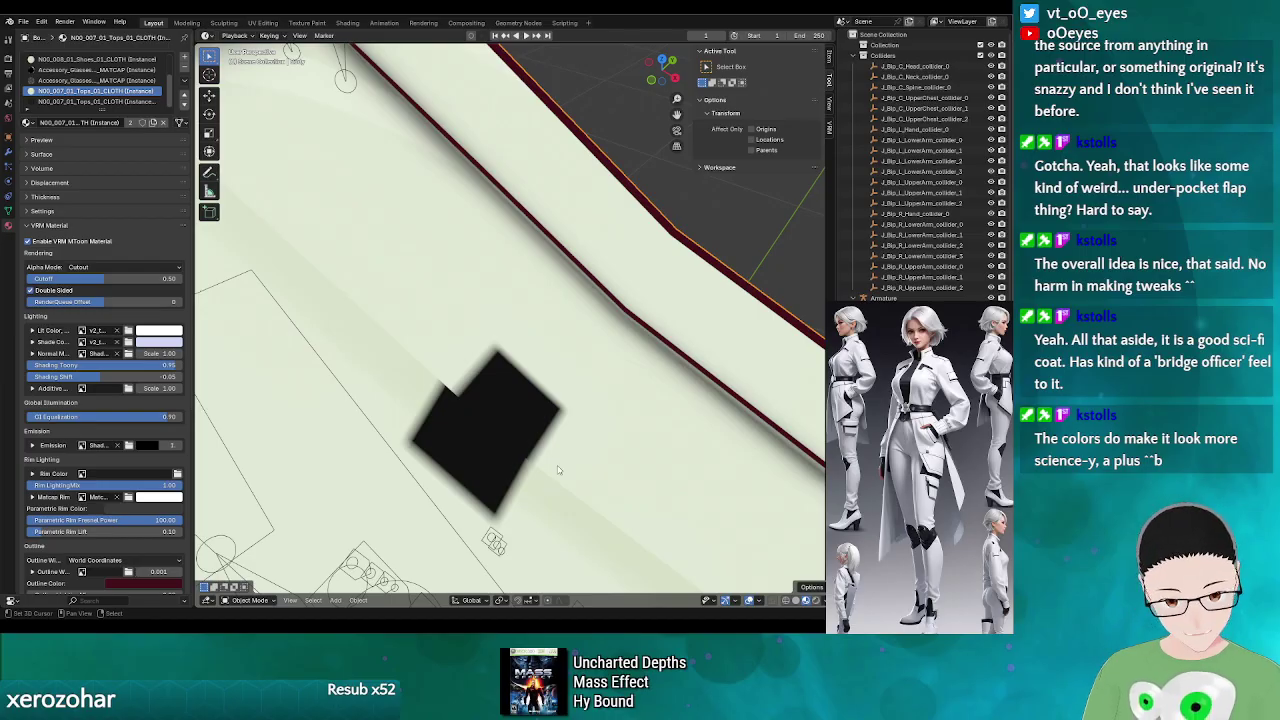
pyautogui.press('Tab')
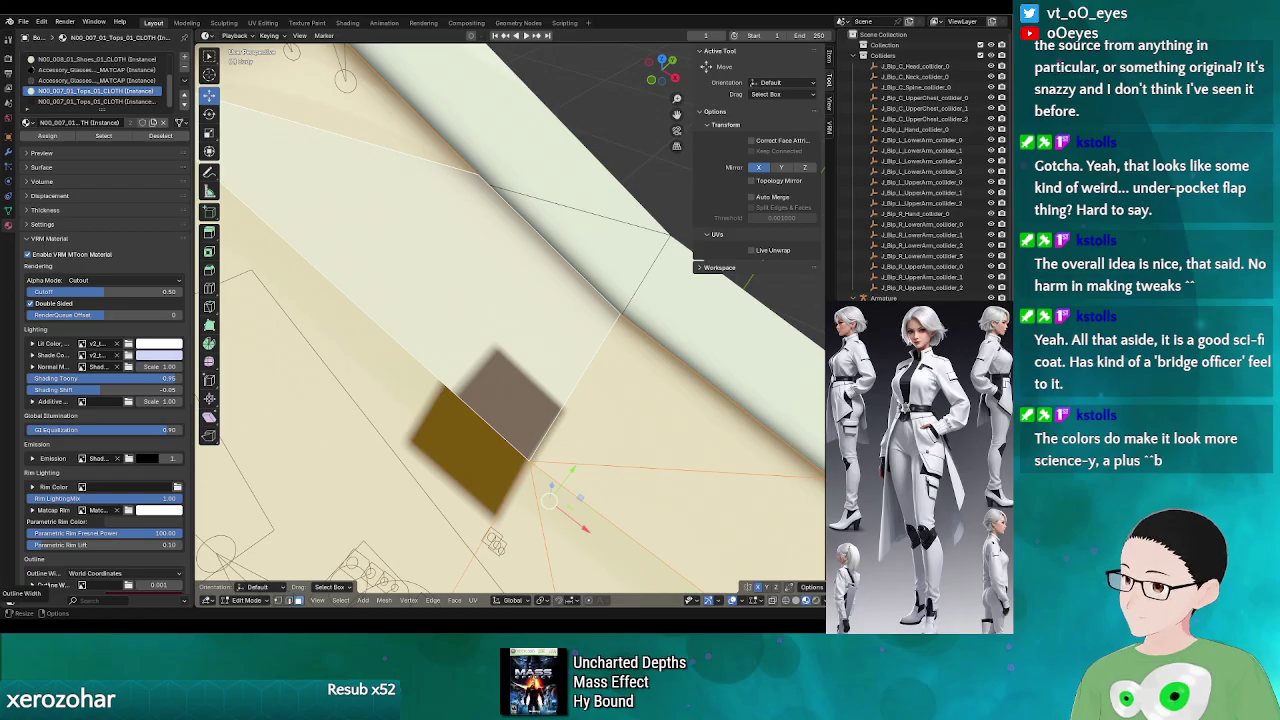
# - In GIMP, fill a 9 × 12 px selection at 1492, 427 on the second flap with black and export over v2_top.png
pyautogui.hotkey('alt', 'Tab')
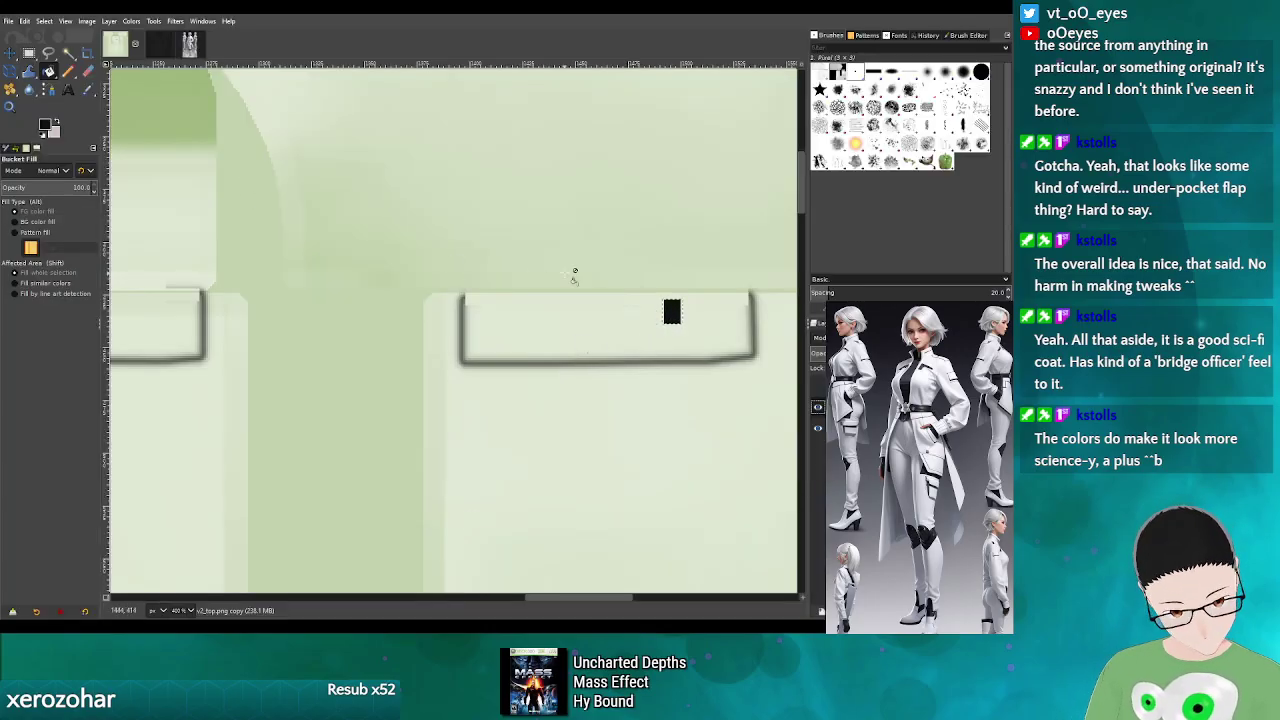
pyautogui.click(29, 53)
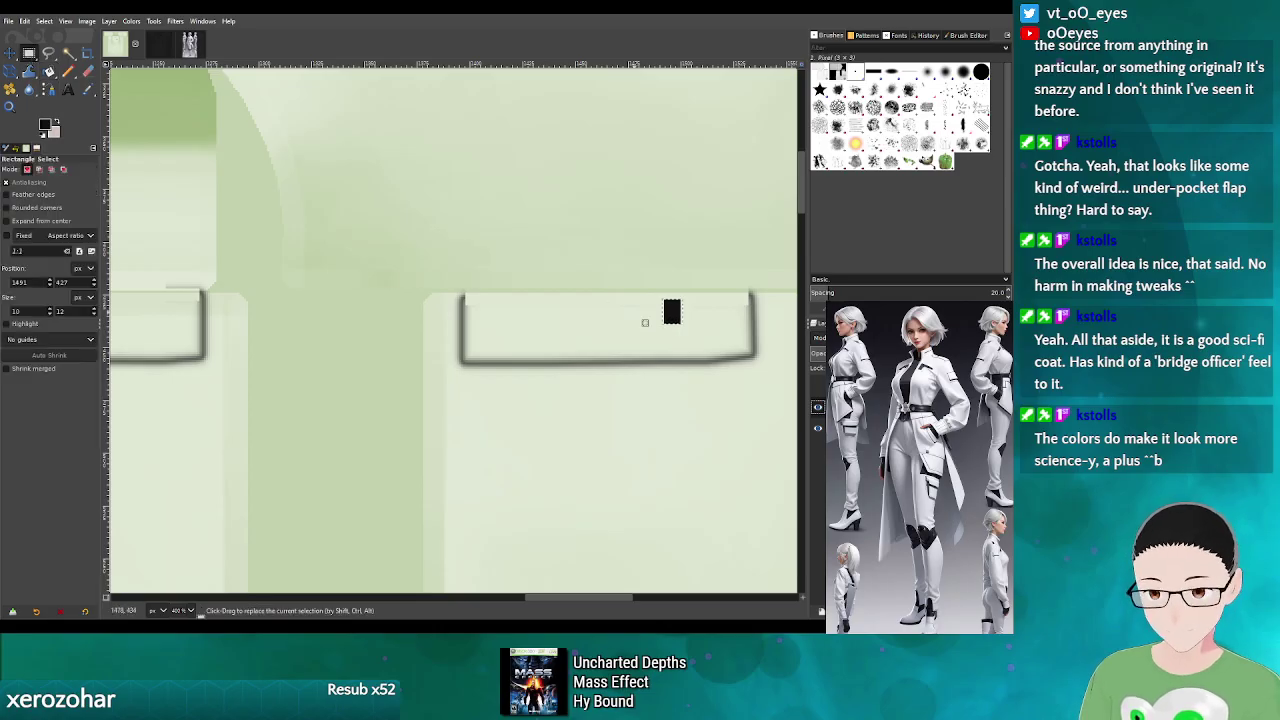
pyautogui.moveTo(672, 308); pyautogui.dragTo(689, 331)
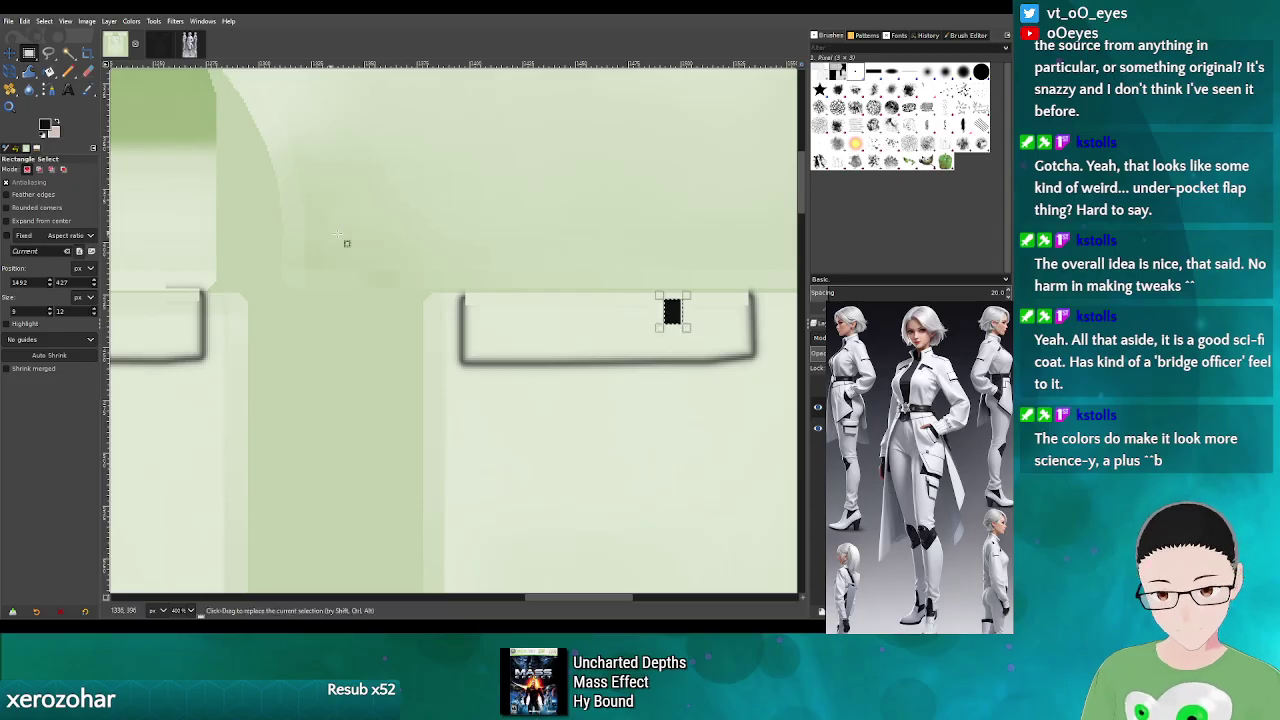
pyautogui.click(49, 71)
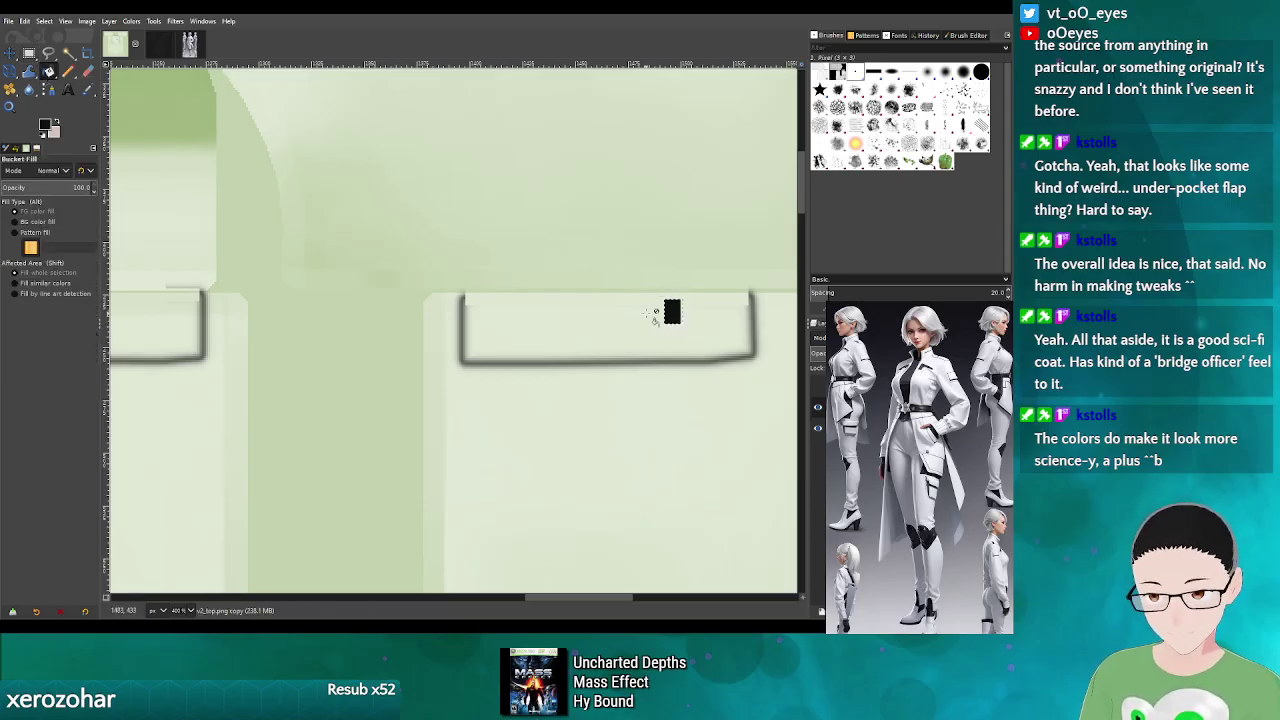
pyautogui.click(8, 22)
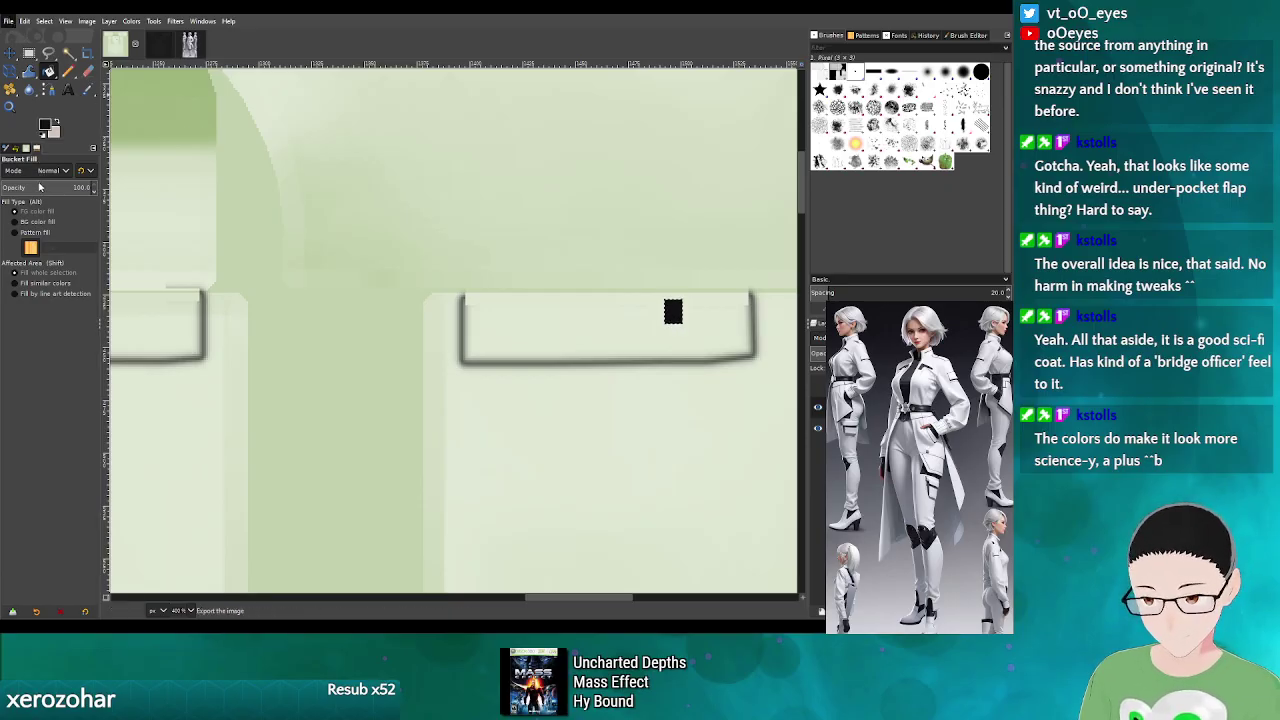
pyautogui.click(38, 187)
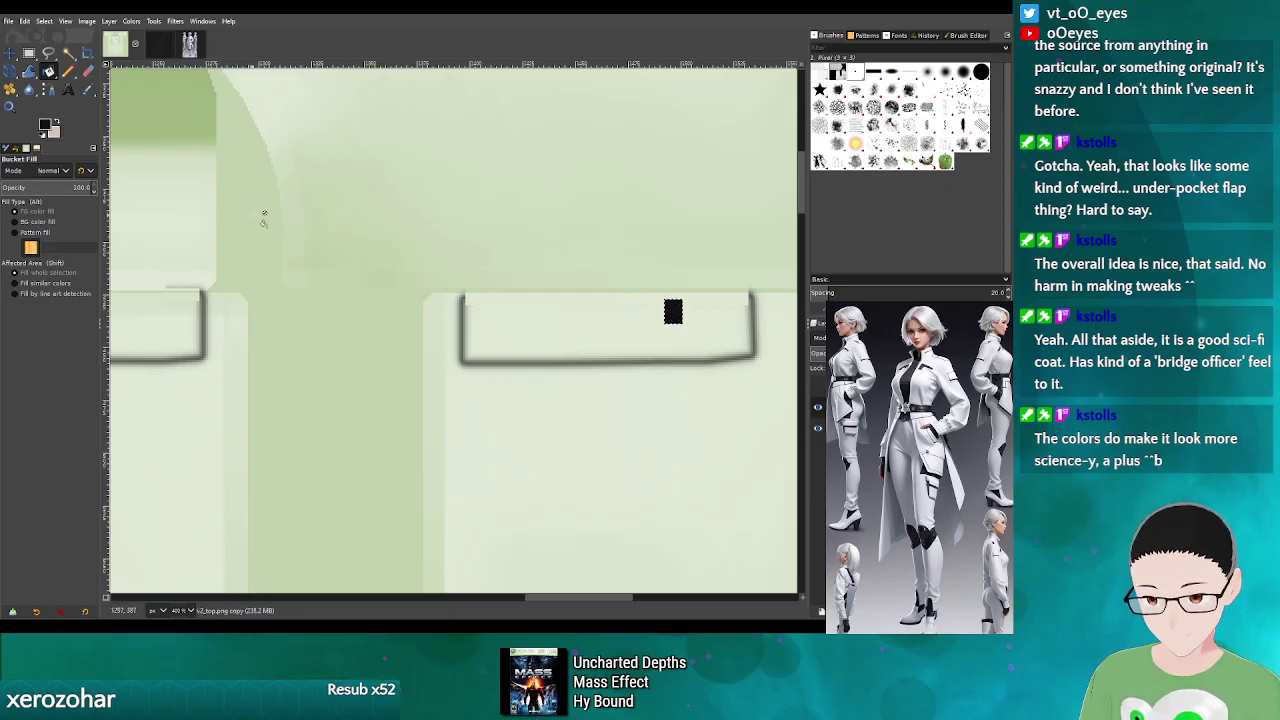
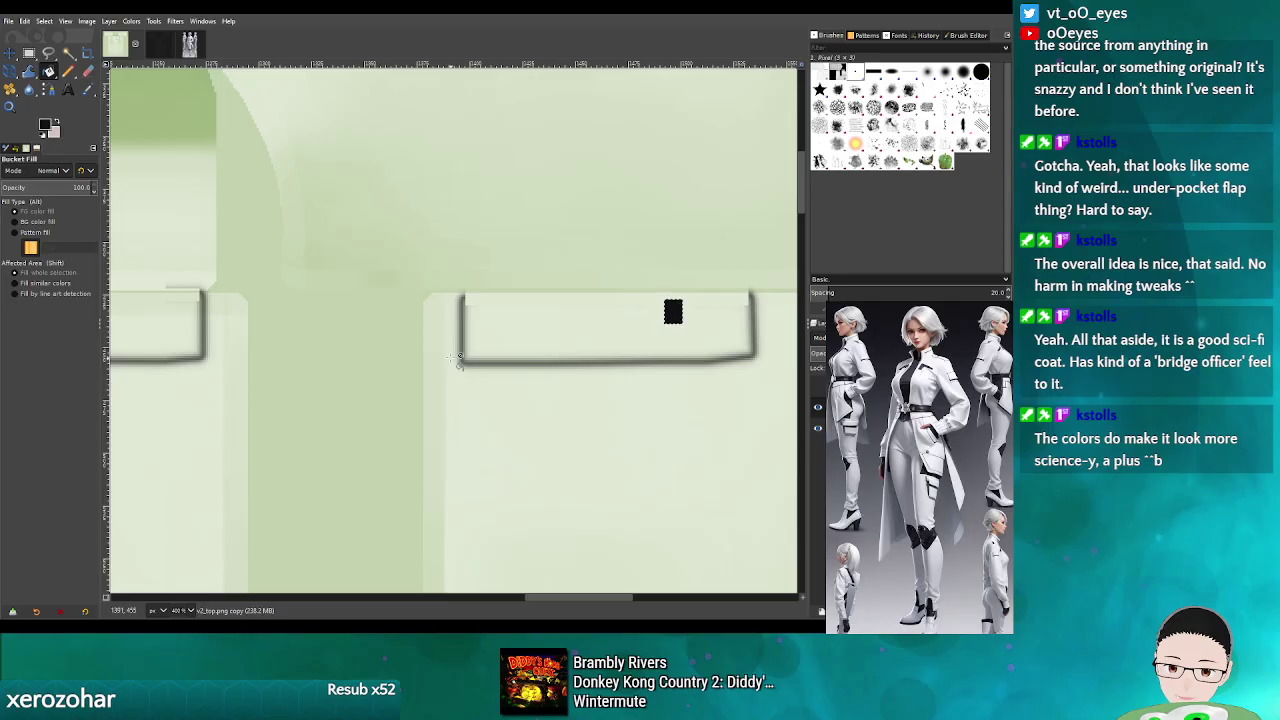
# - Select a 401 × 58 px rectangle at 1139, 413 enclosing the outlines of both shoulder flaps
pyautogui.click(29, 53)
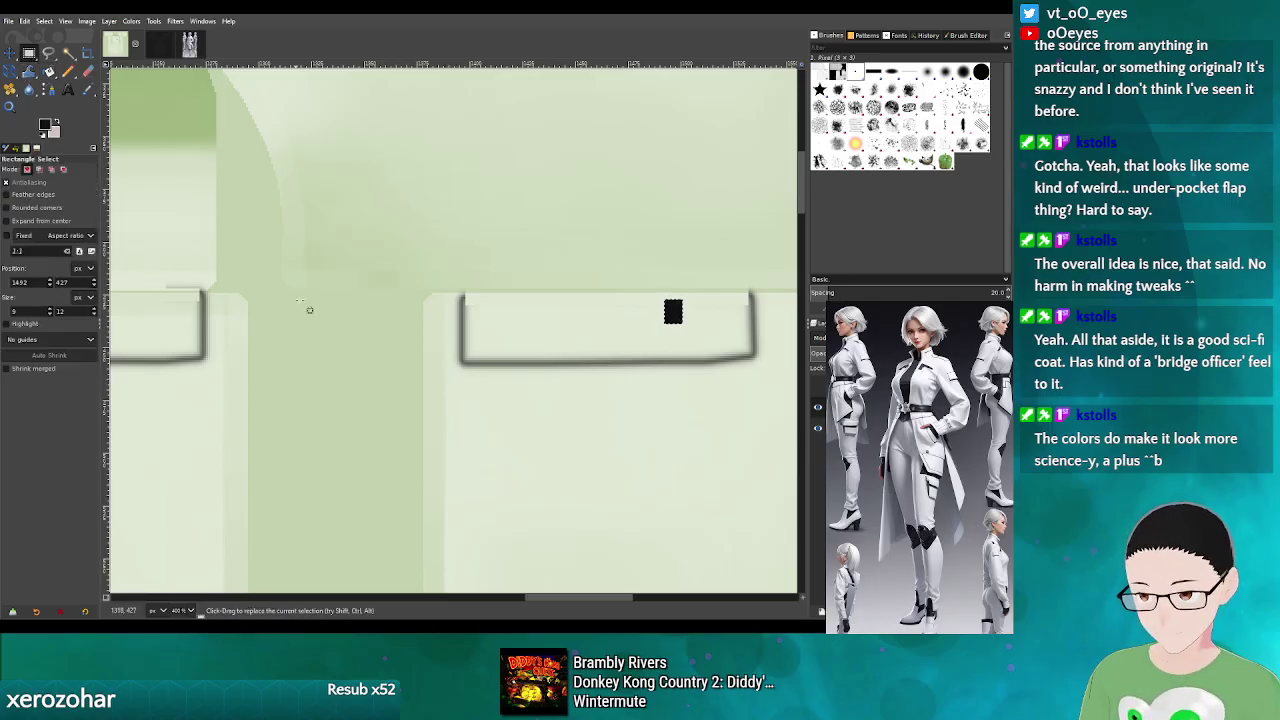
pyautogui.moveTo(438, 282); pyautogui.dragTo(506, 362)
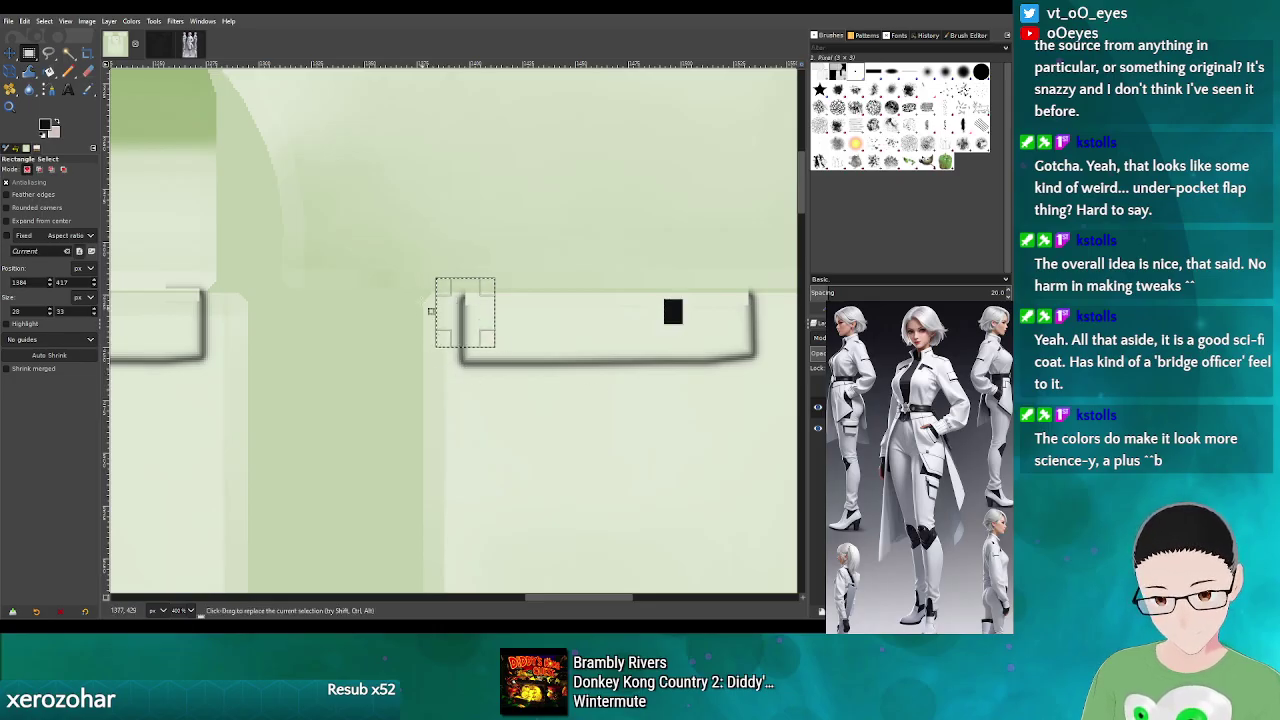
pyautogui.moveTo(458, 284); pyautogui.dragTo(772, 402)
pyautogui.moveTo(464, 331); pyautogui.dragTo(198, 335)
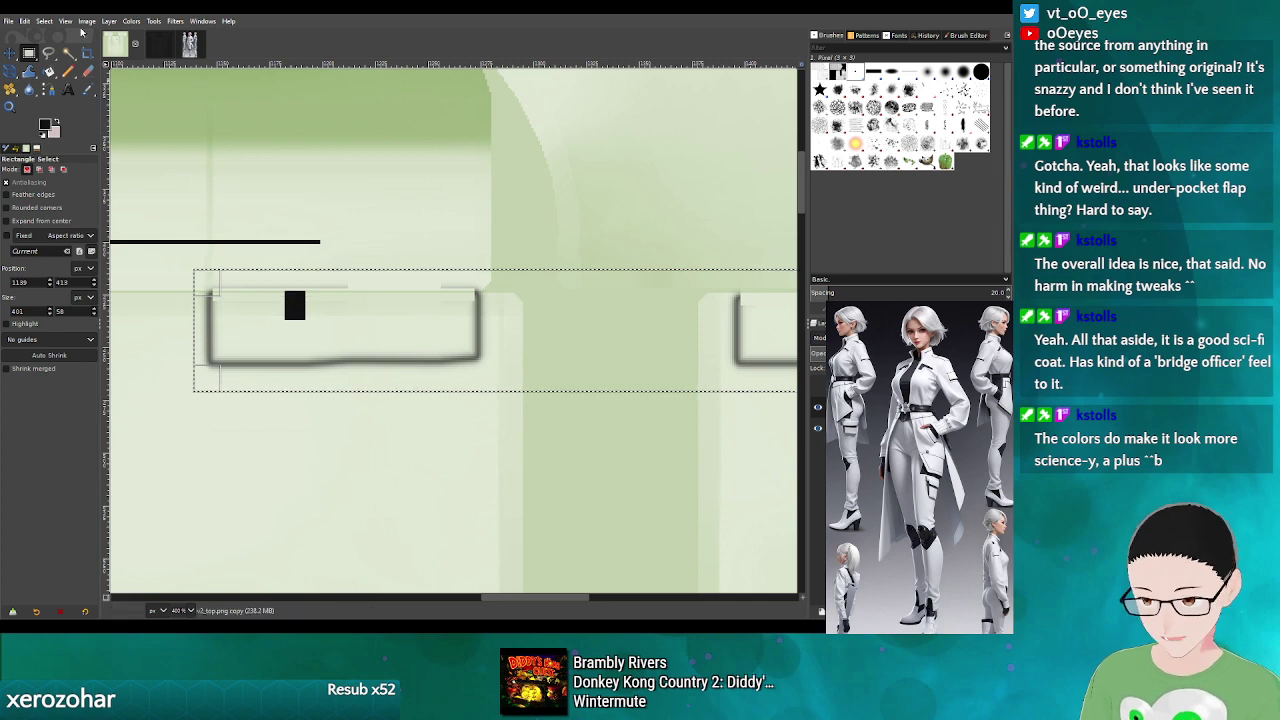
# - Darken the selected flap outlines to near black with a Levels adjustment and export the texture
pyautogui.click(87, 21)
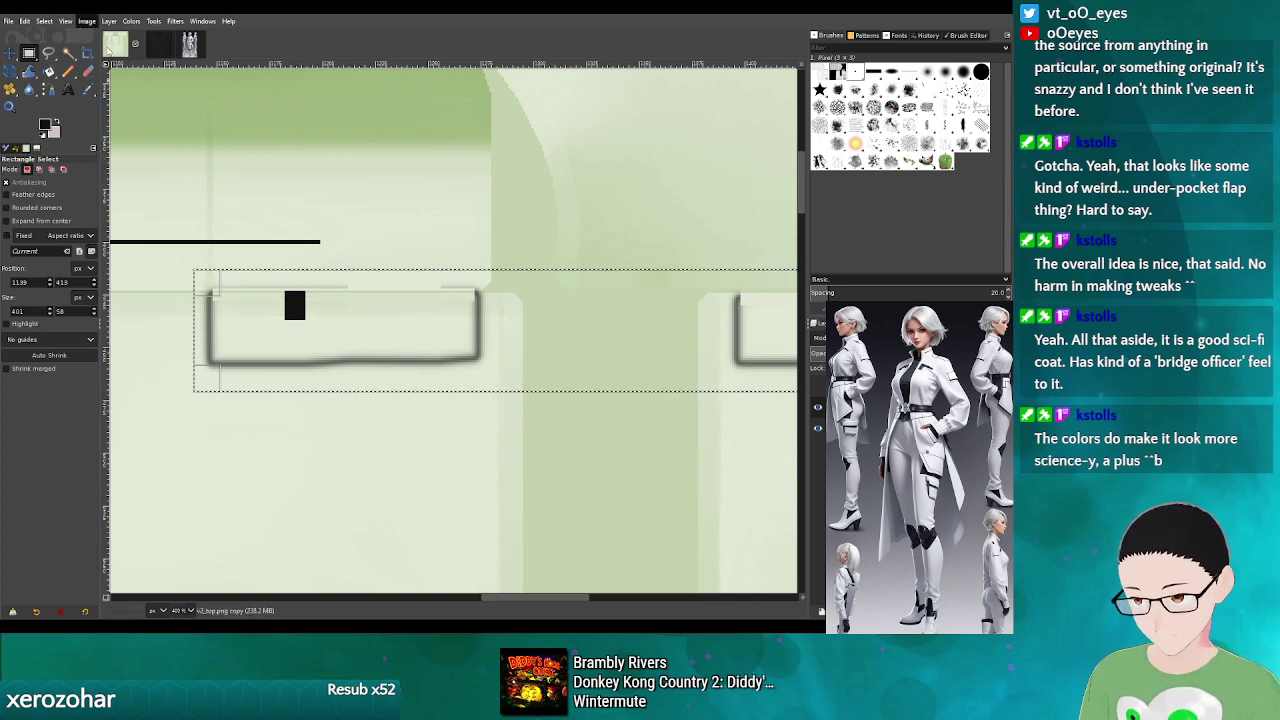
pyautogui.moveTo(131, 21)
pyautogui.click(152, 147)
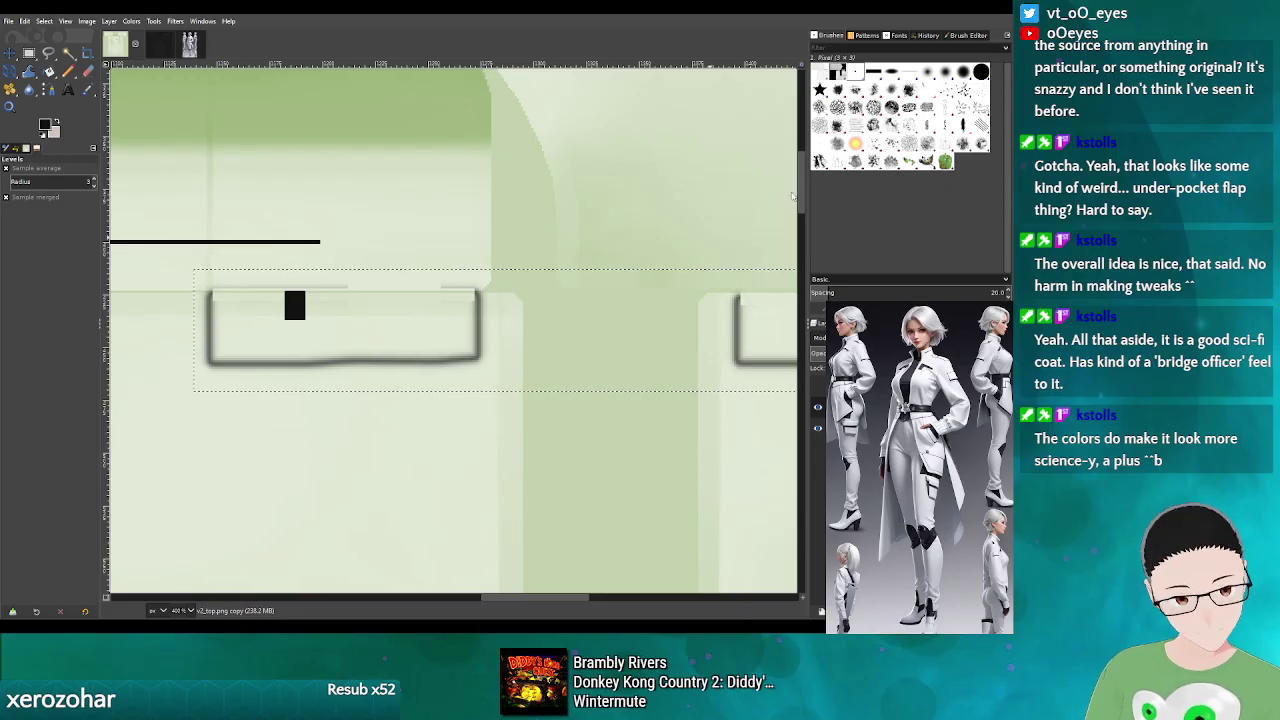
pyautogui.scroll(1, 964, 191)
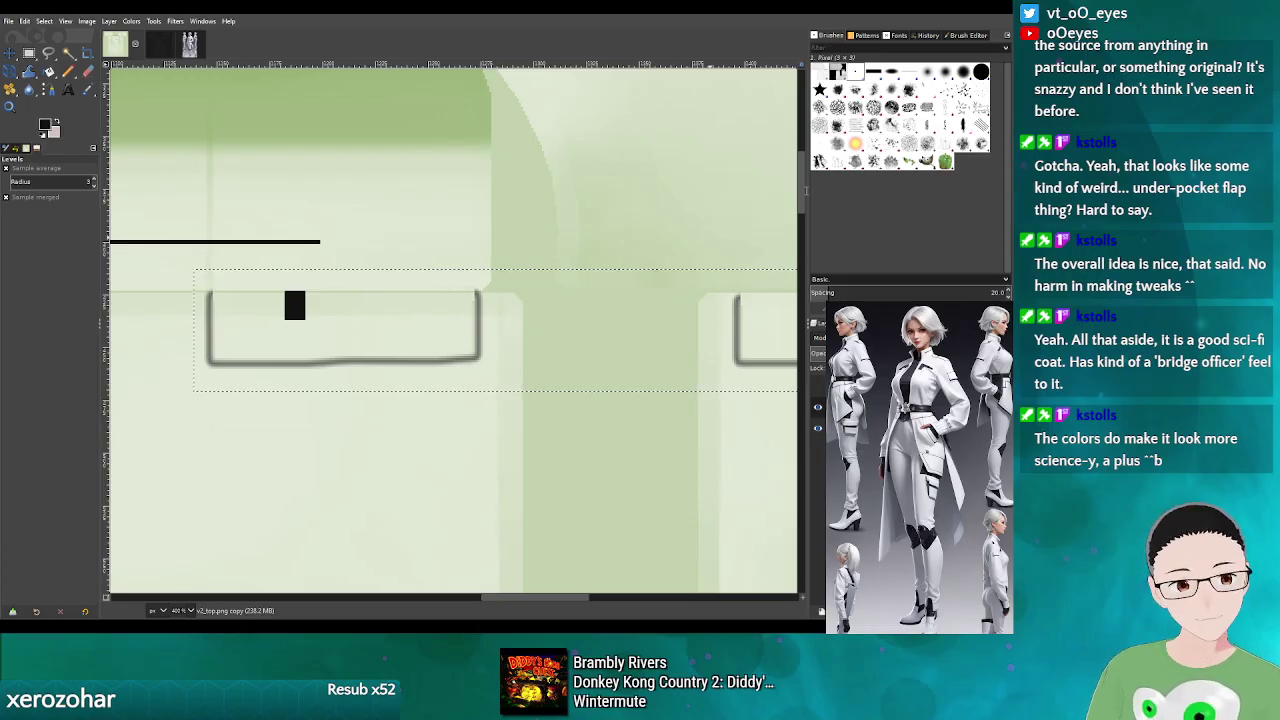
pyautogui.click(806, 191)
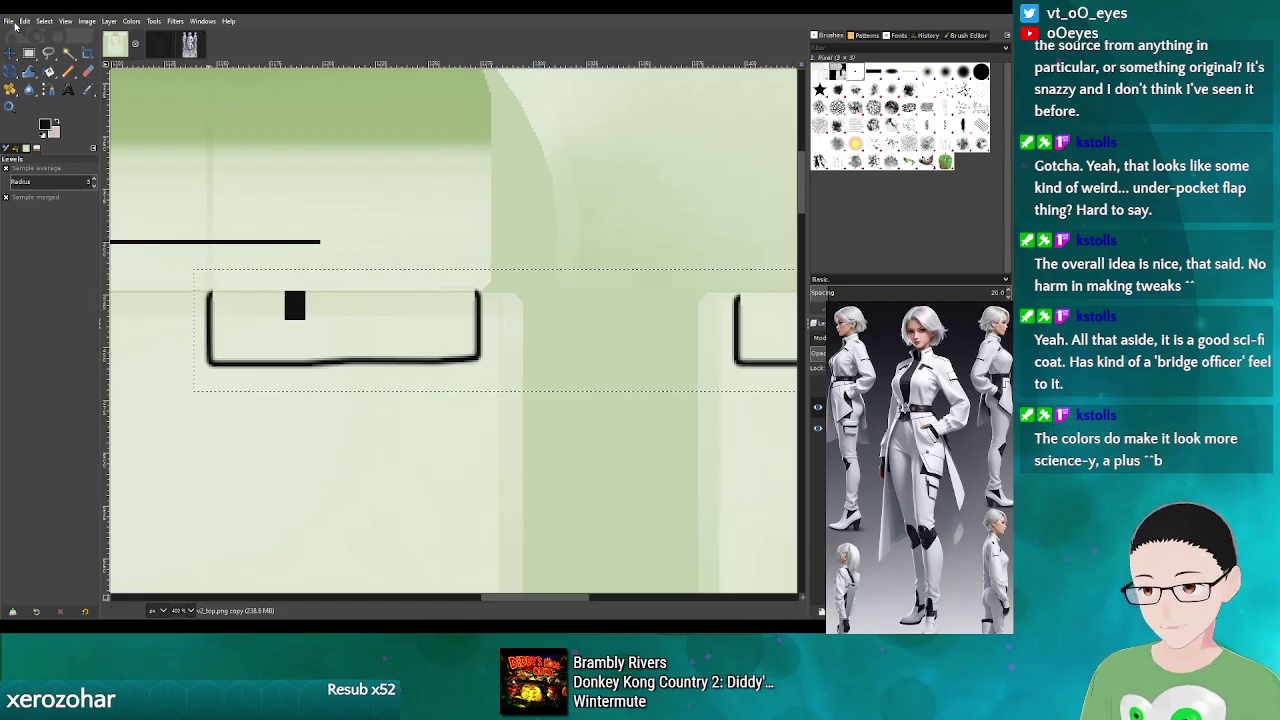
pyautogui.click(10, 21)
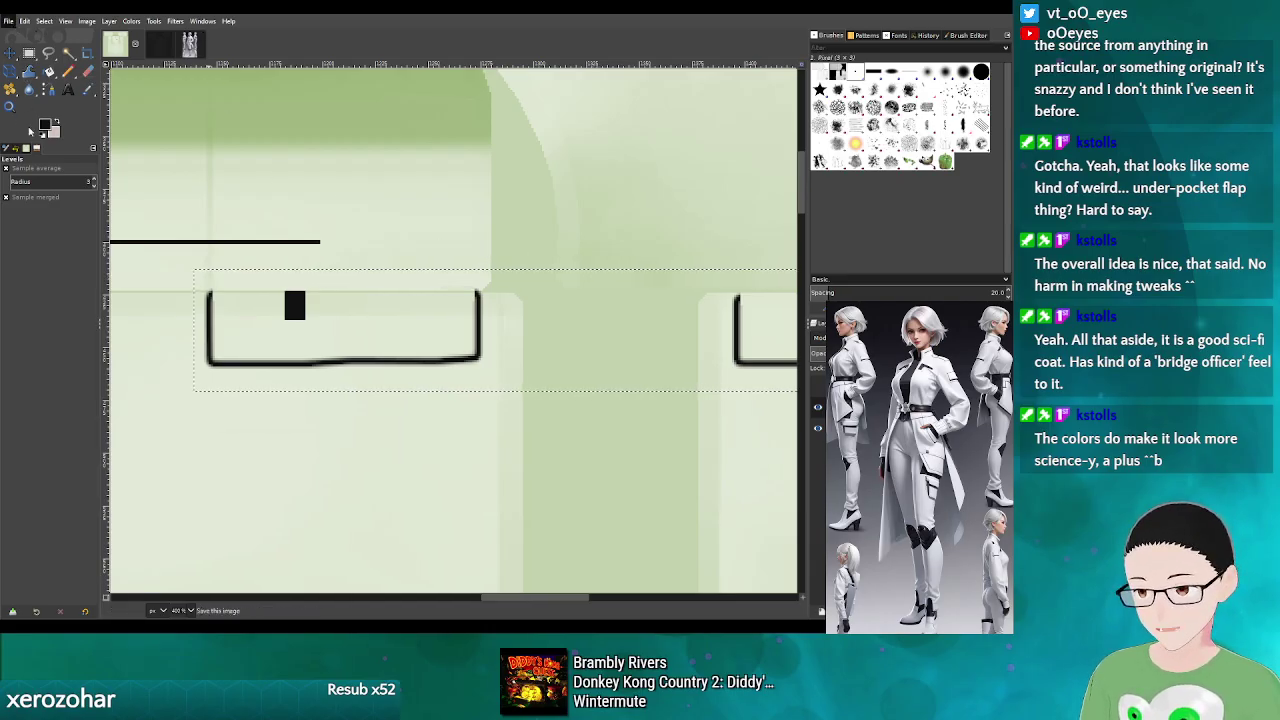
pyautogui.click(52, 192)
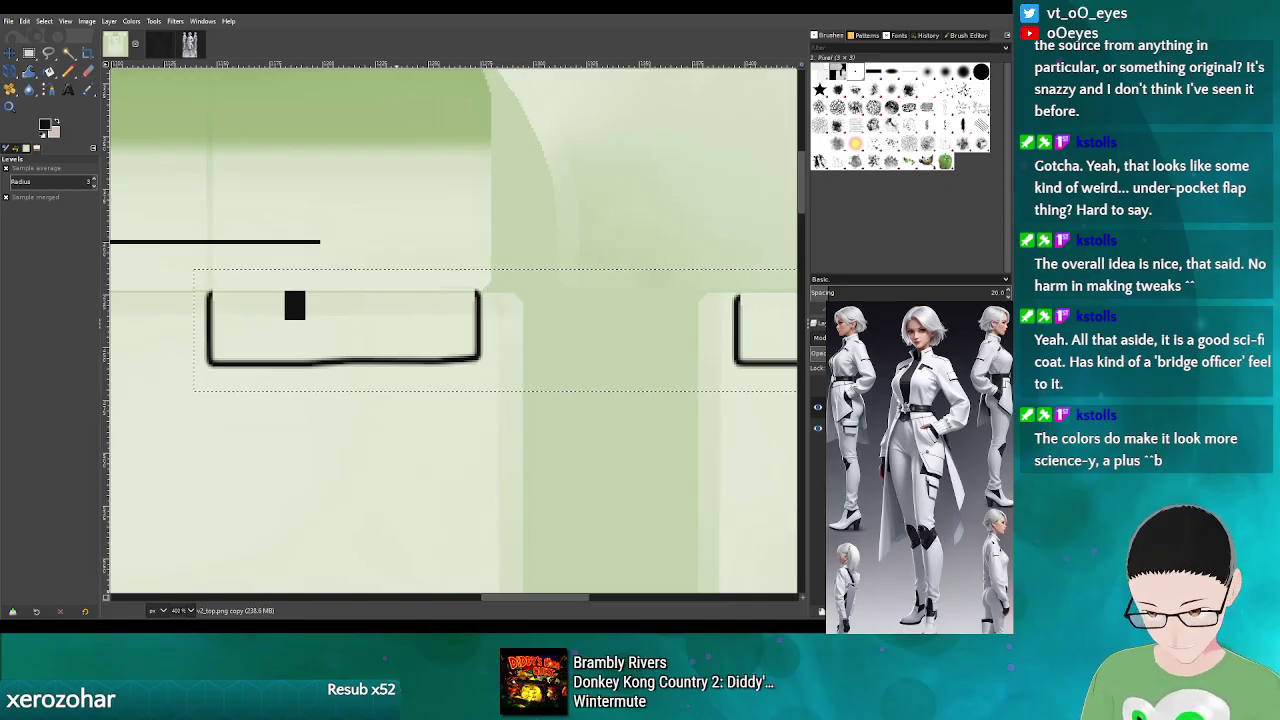
# - Examine the upper-sleeve patch in Outfit reference.jpg, ending back on the coat texture
pyautogui.click(189, 43)
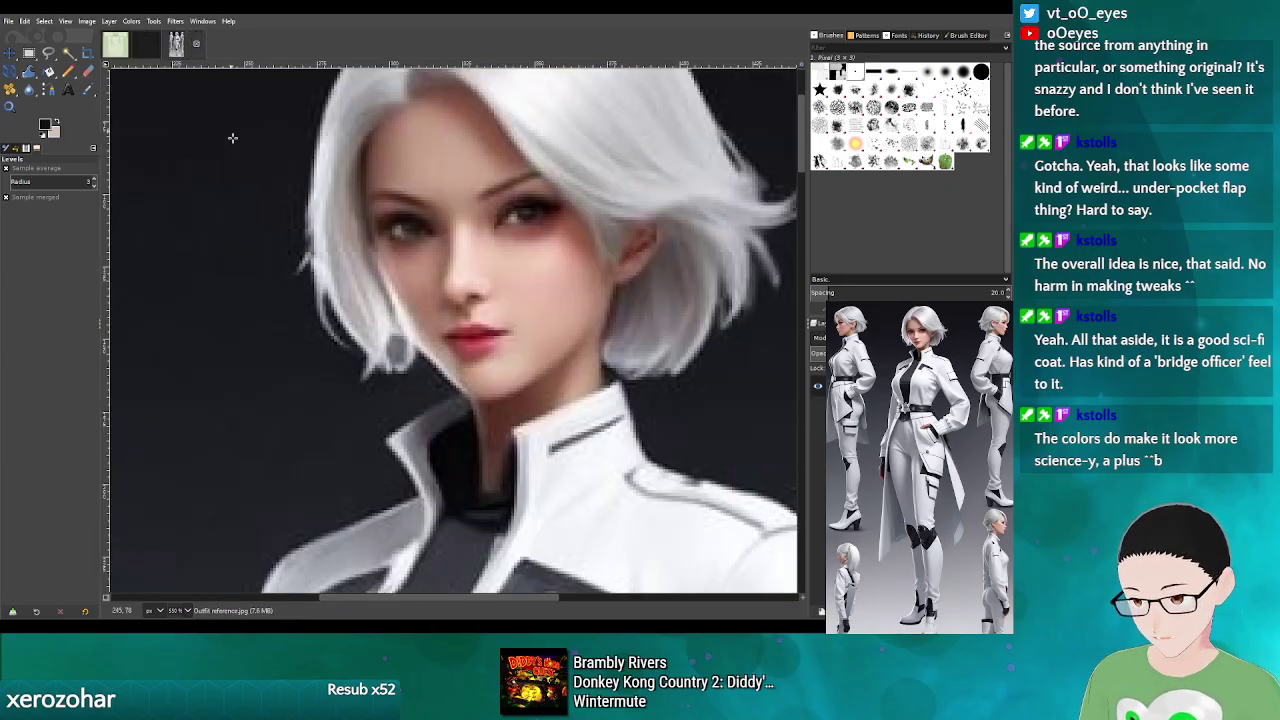
pyautogui.scroll(-1, 801, 164)
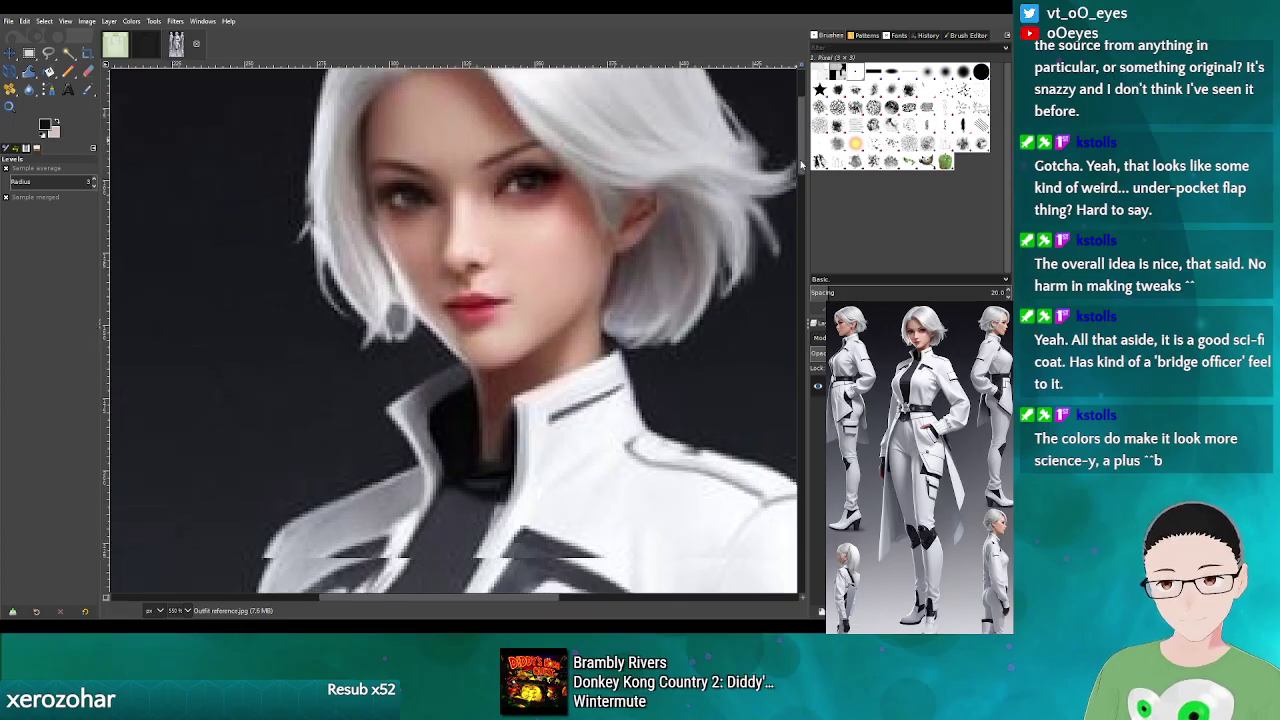
pyautogui.scroll(-5, 801, 164)
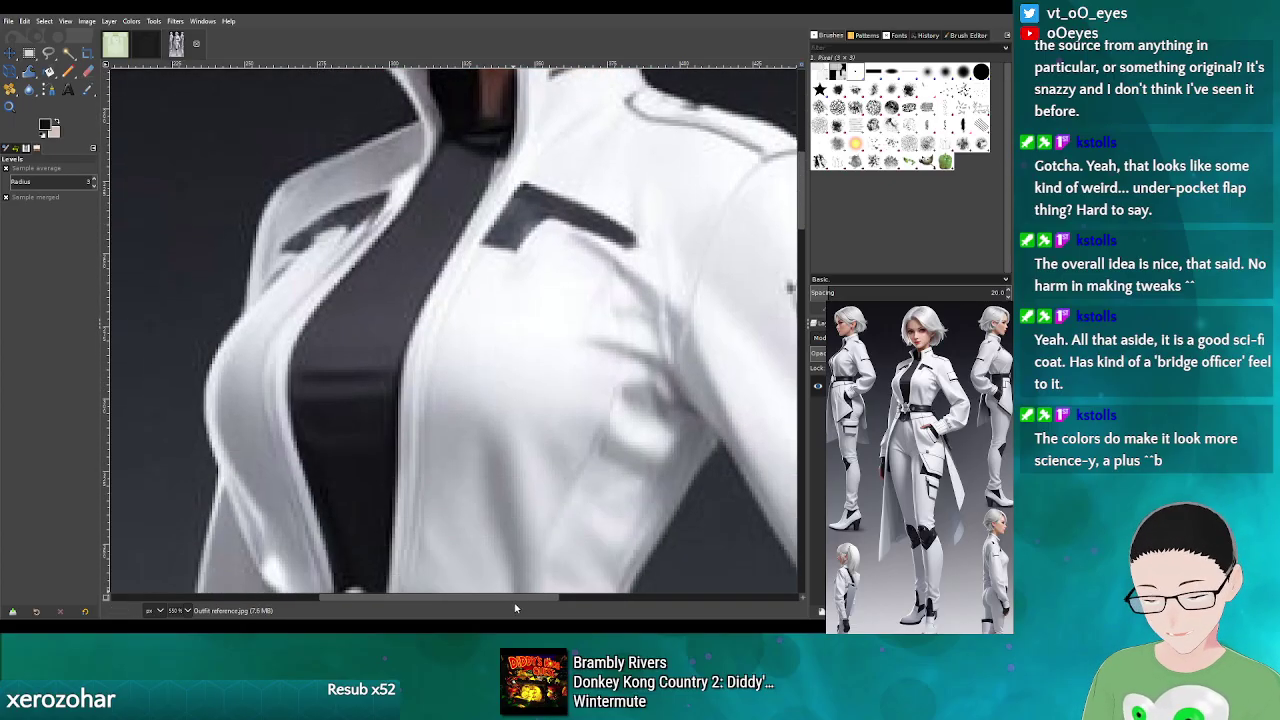
pyautogui.moveTo(515, 598); pyautogui.dragTo(605, 598)
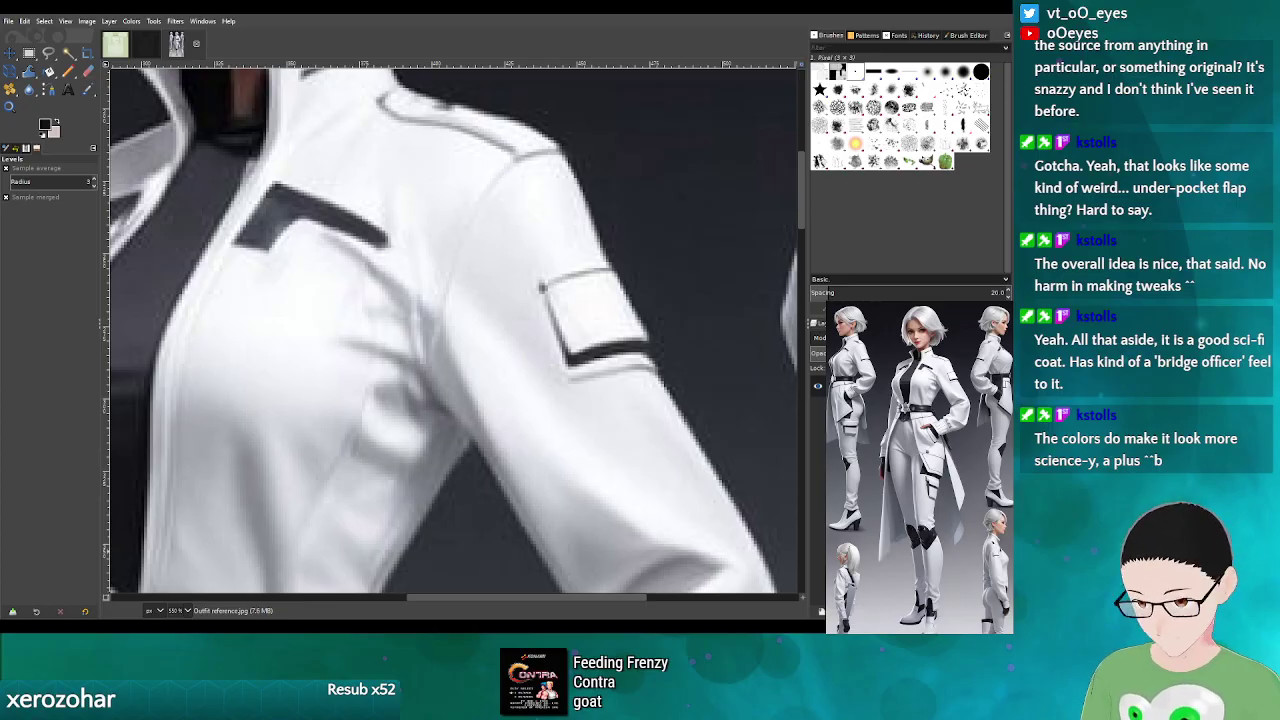
pyautogui.hotkey('alt', '1')
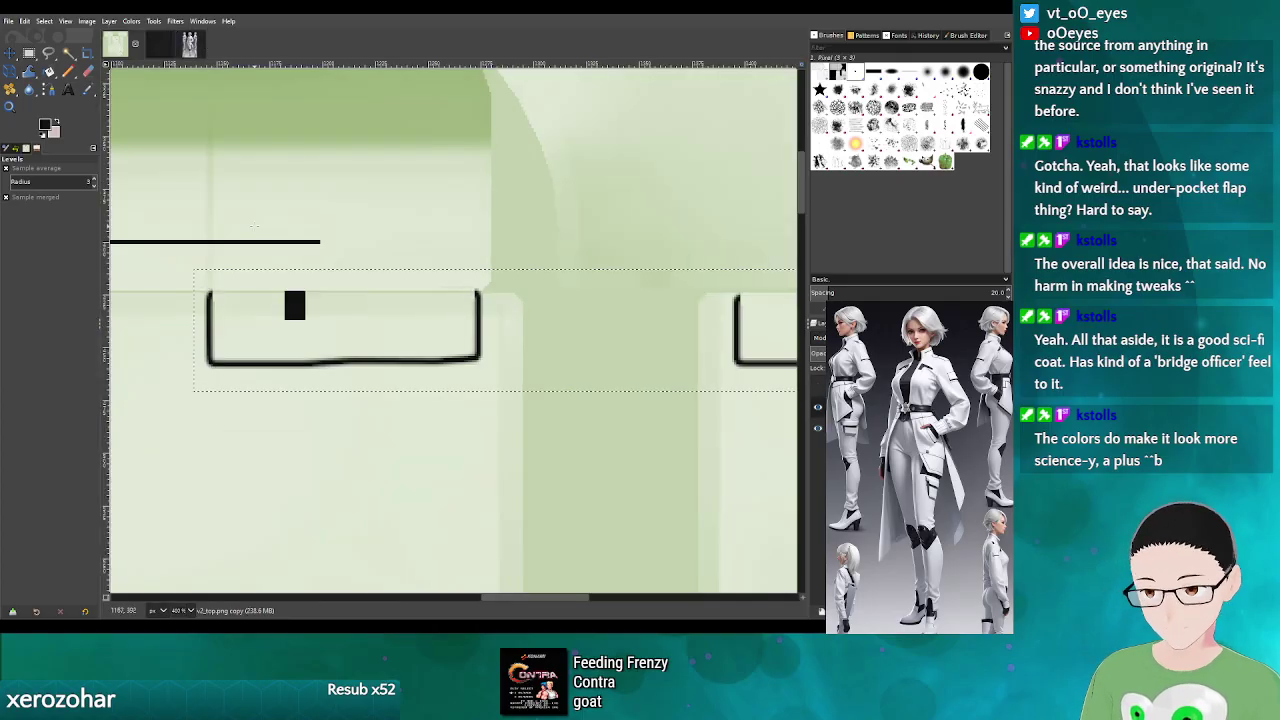
# - Show the UV wireframe layer over the coat texture and locate the sleeve faces above the flaps
pyautogui.moveTo(511, 597); pyautogui.dragTo(564, 599)
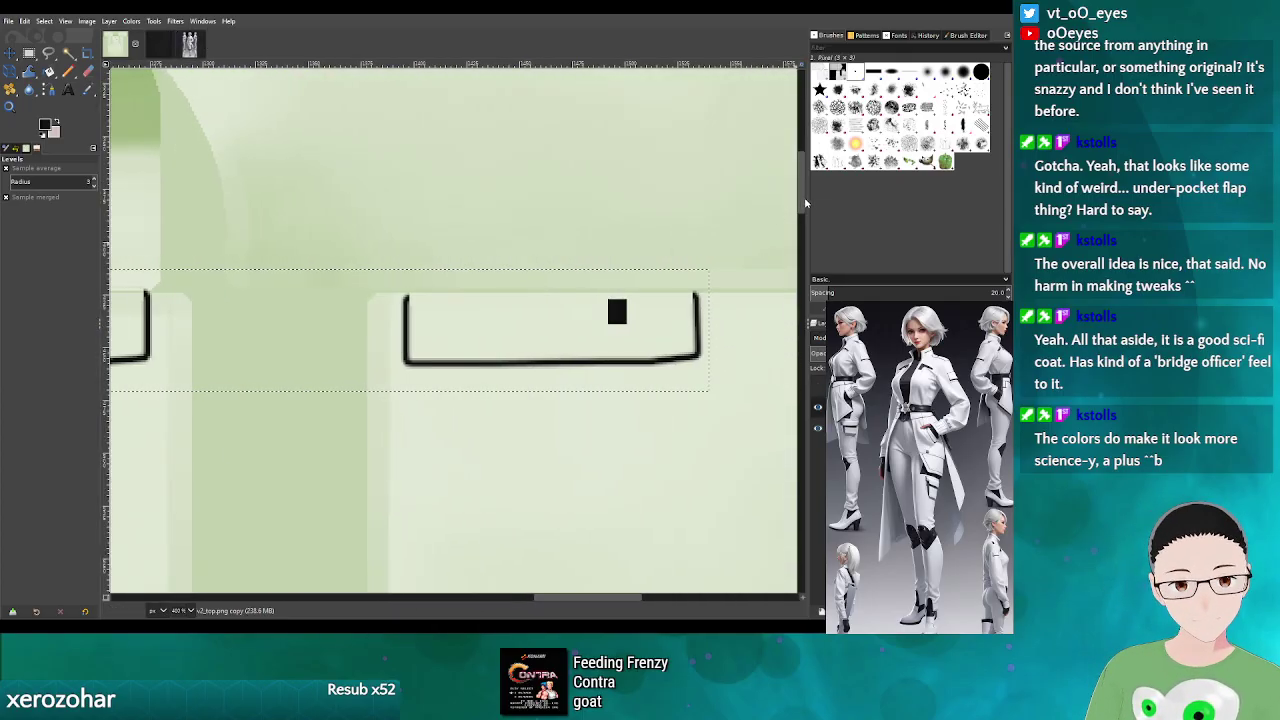
pyautogui.moveTo(801, 200); pyautogui.dragTo(797, 167)
pyautogui.click(817, 385)
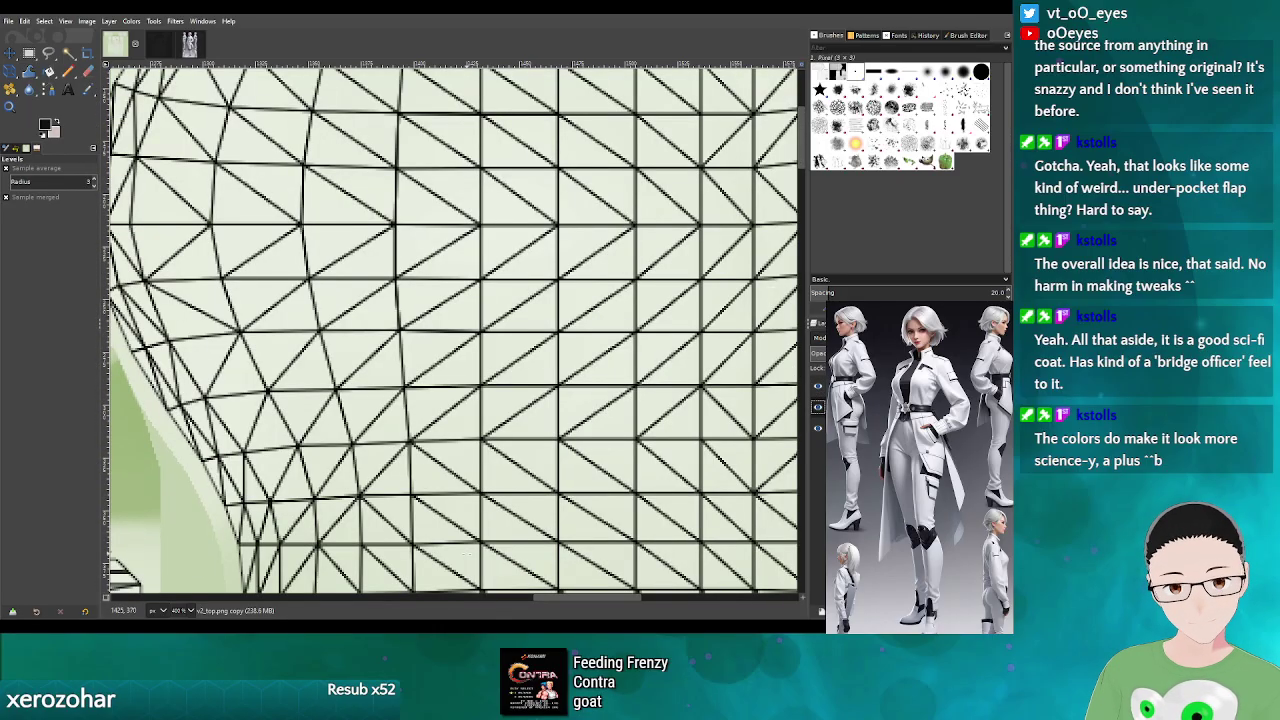
pyautogui.moveTo(561, 600)
pyautogui.mouseDown()
pyautogui.moveTo(632, 601)
pyautogui.moveTo(581, 605)
pyautogui.mouseUp()
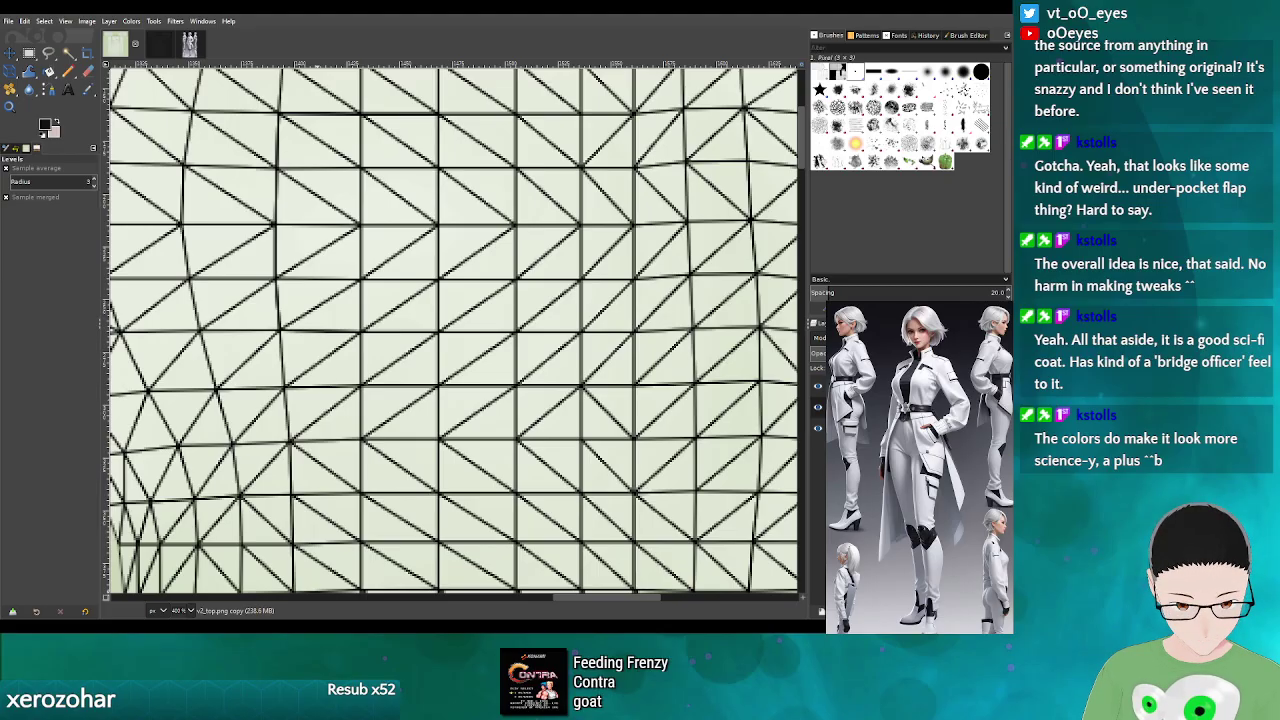
pyautogui.scroll(-9, 590, 372)
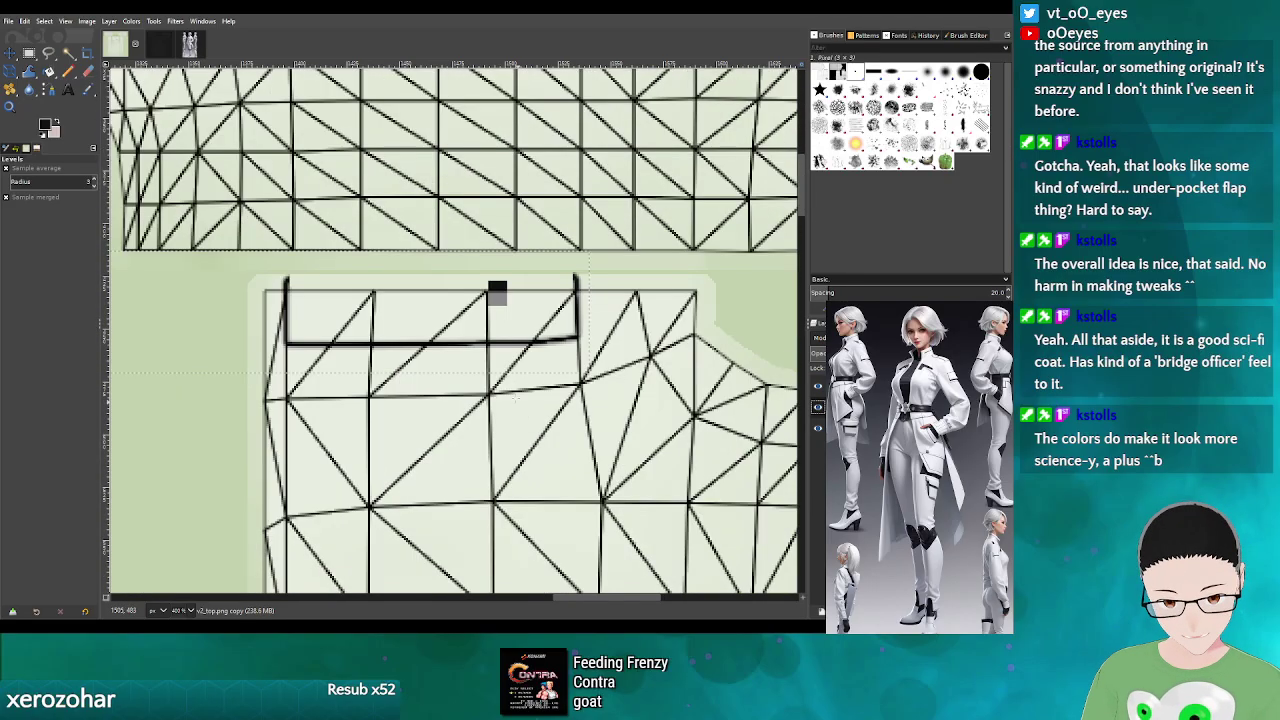
pyautogui.scroll(5, 465, 392)
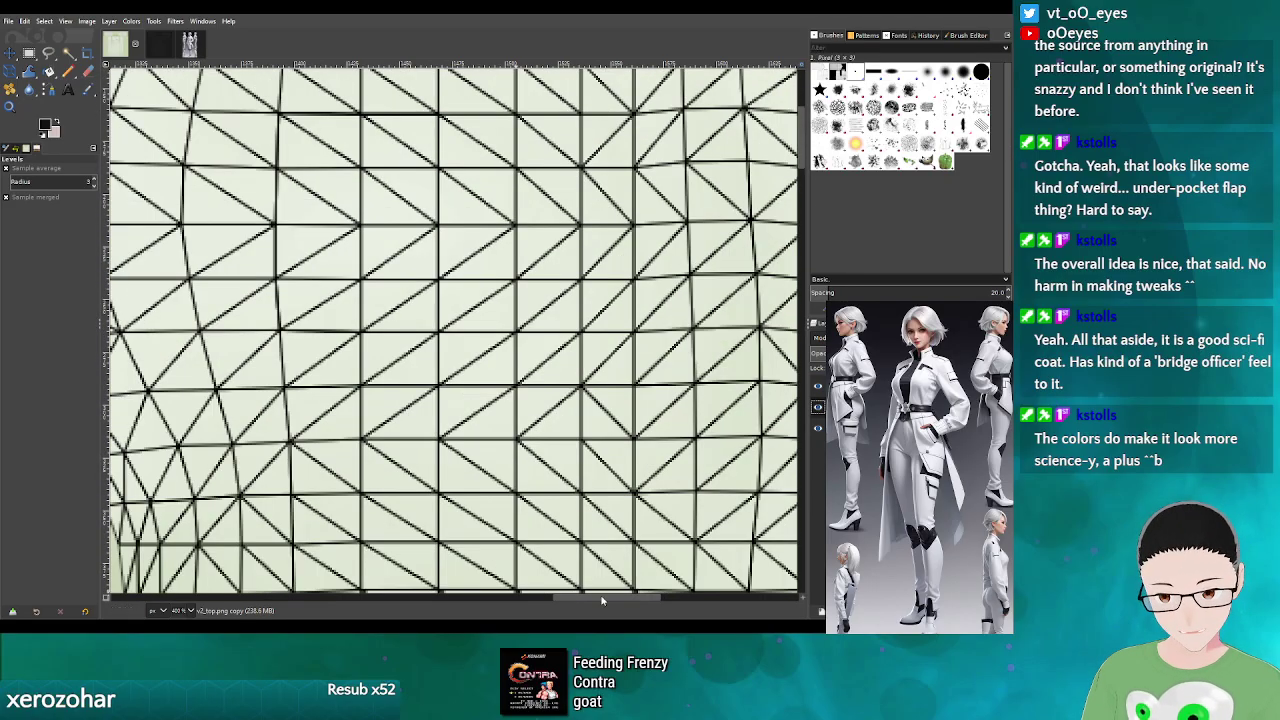
pyautogui.moveTo(604, 600); pyautogui.dragTo(541, 601)
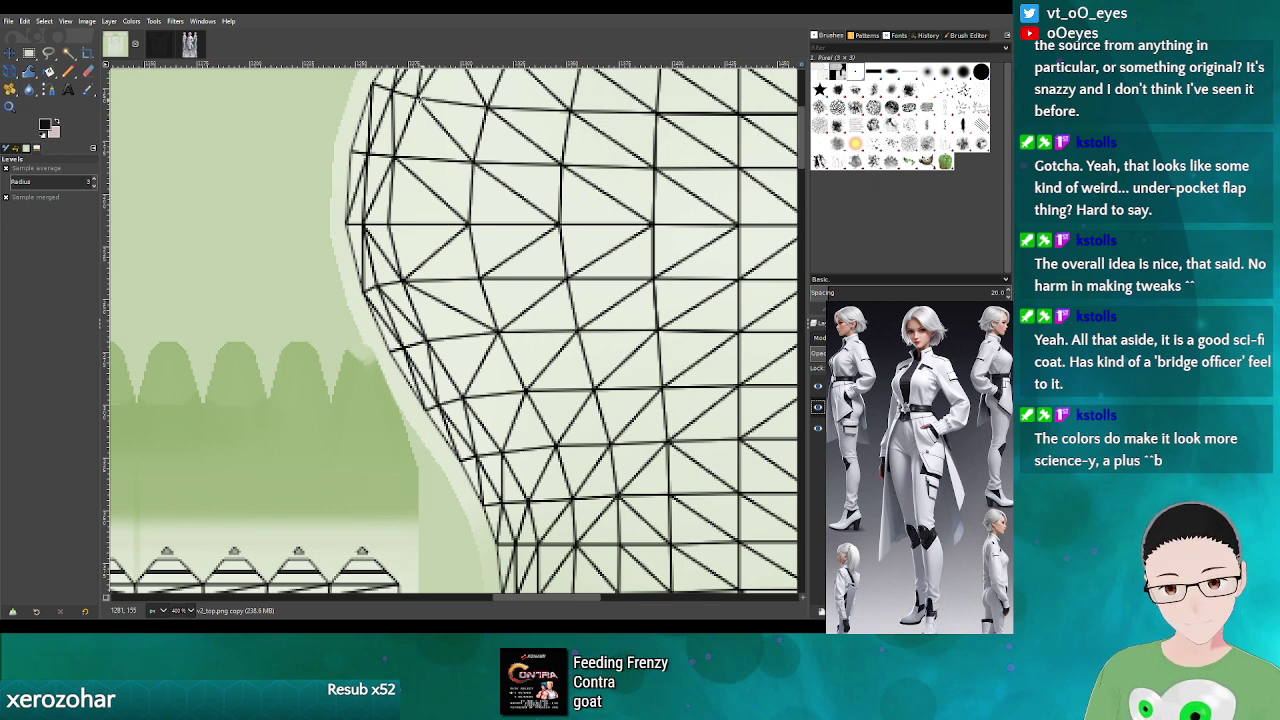
# - Fill a 78 × 54 px rectangle at 1391, 187 with black and export over v2_top.png with the UV wireframe hidden
pyautogui.click(29, 53)
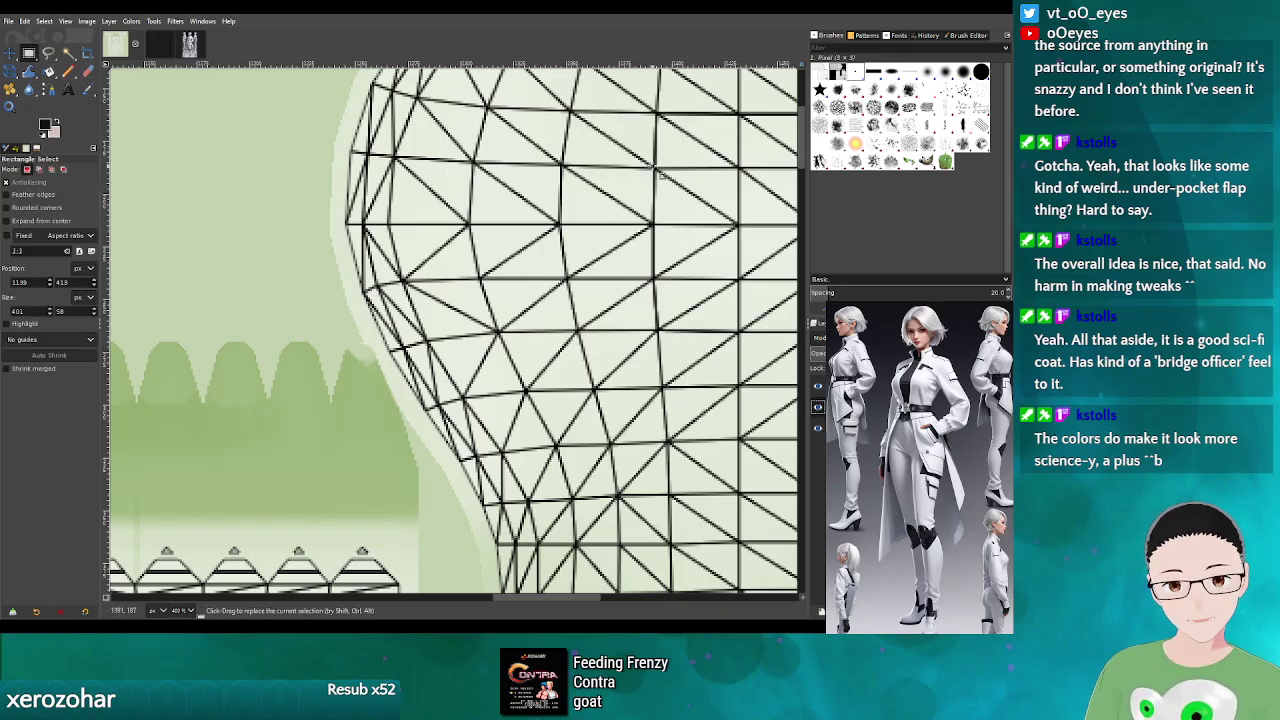
pyautogui.moveTo(657, 172); pyautogui.dragTo(717, 290)
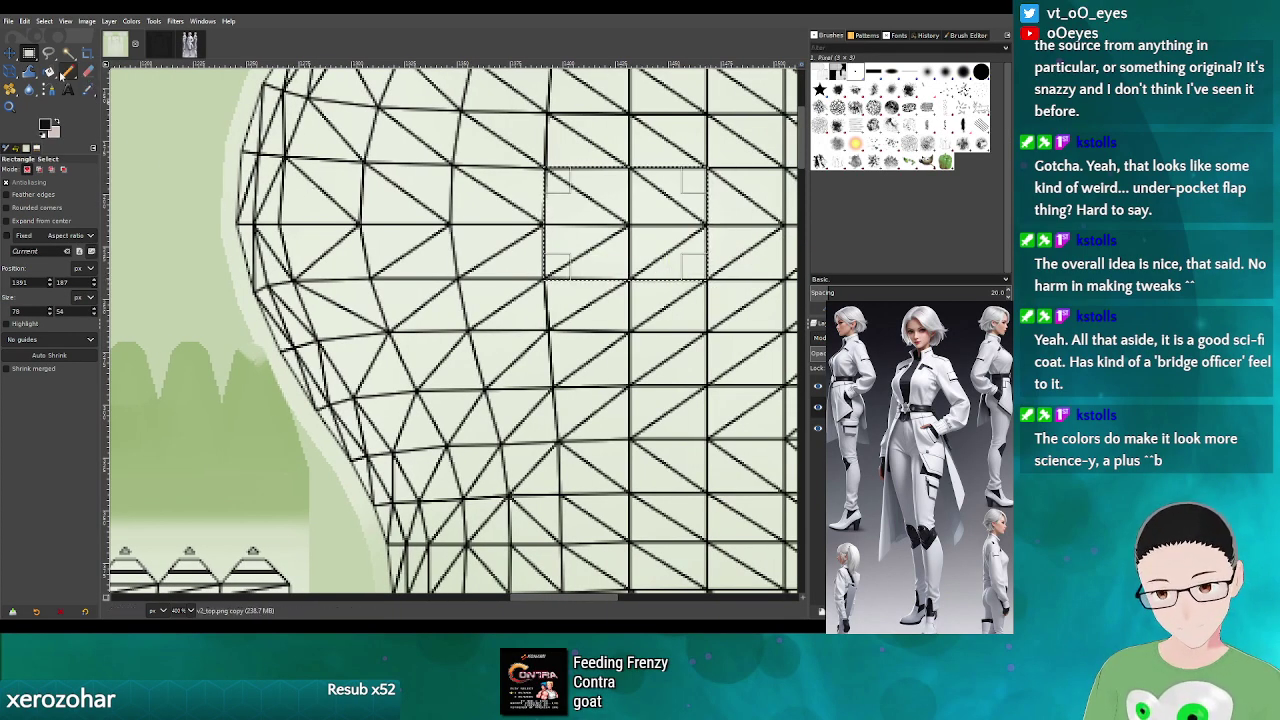
pyautogui.click(50, 72)
pyautogui.click(606, 224)
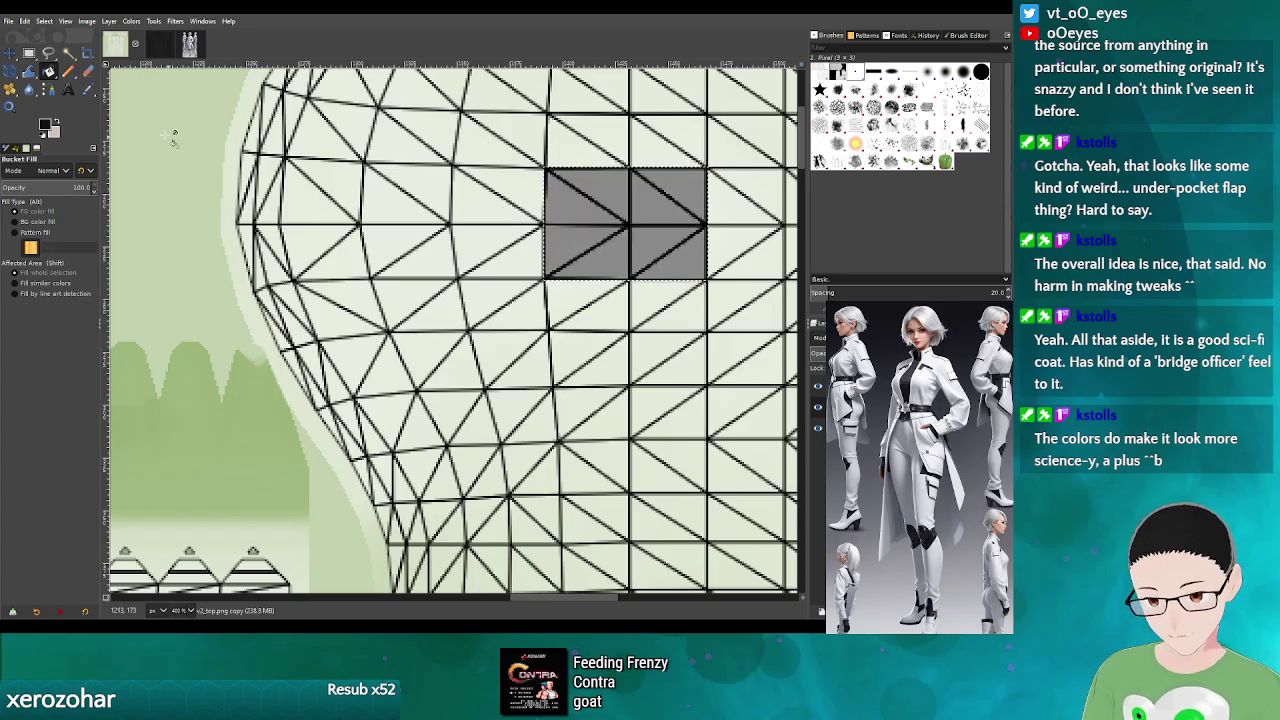
pyautogui.click(817, 385)
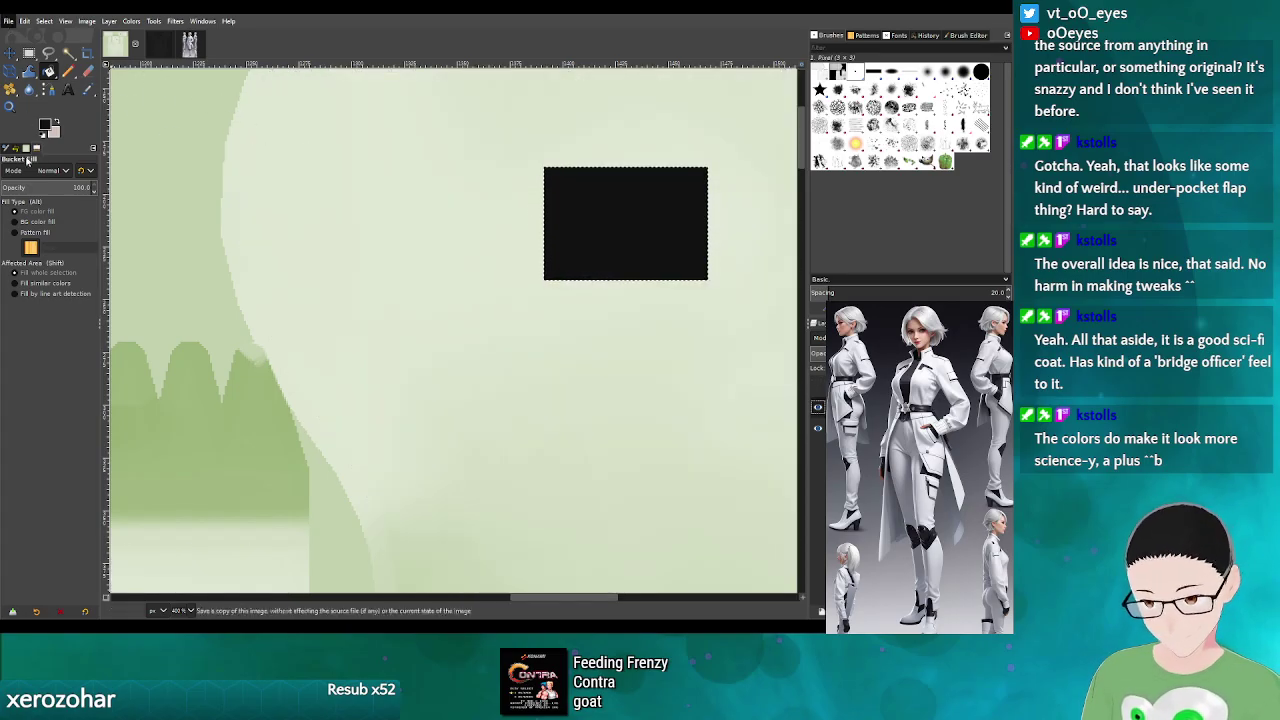
pyautogui.hotkey('ctrl', 'e')
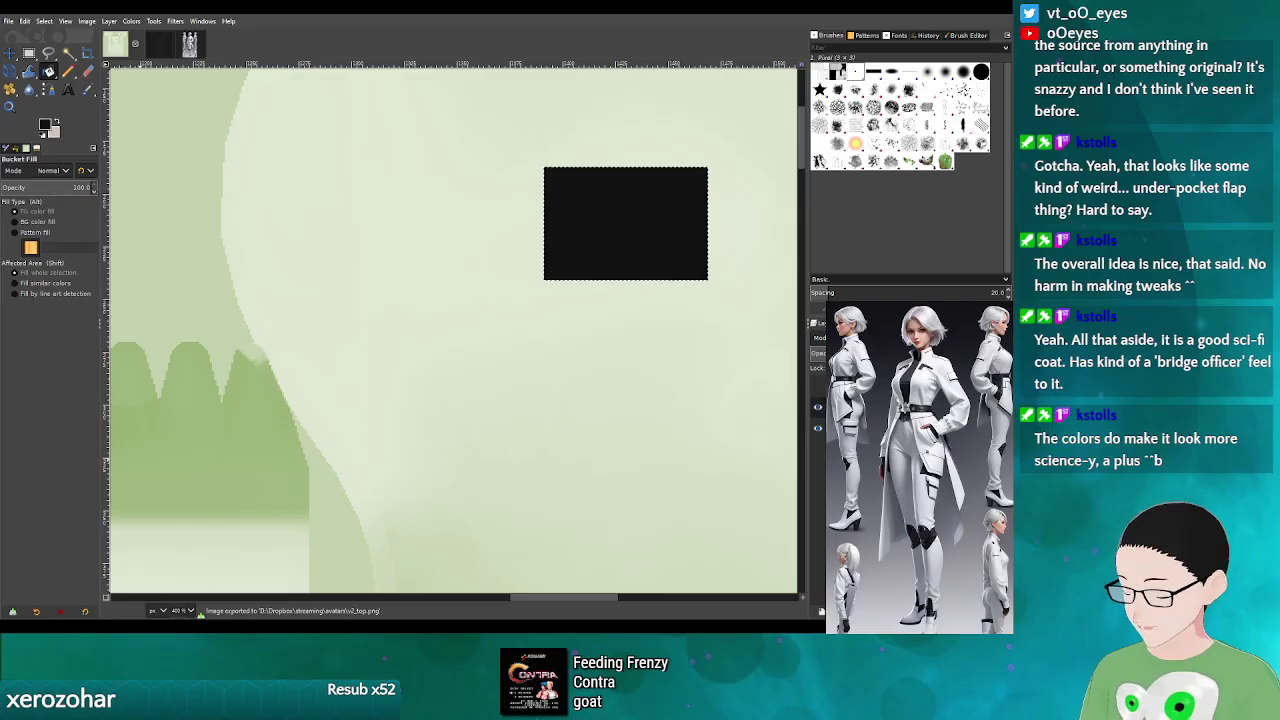
# - In Blender's Image Editor, reload v2_top.png and view the large black rectangle in the sleeve area
pyautogui.hotkey('alt', 'Tab')
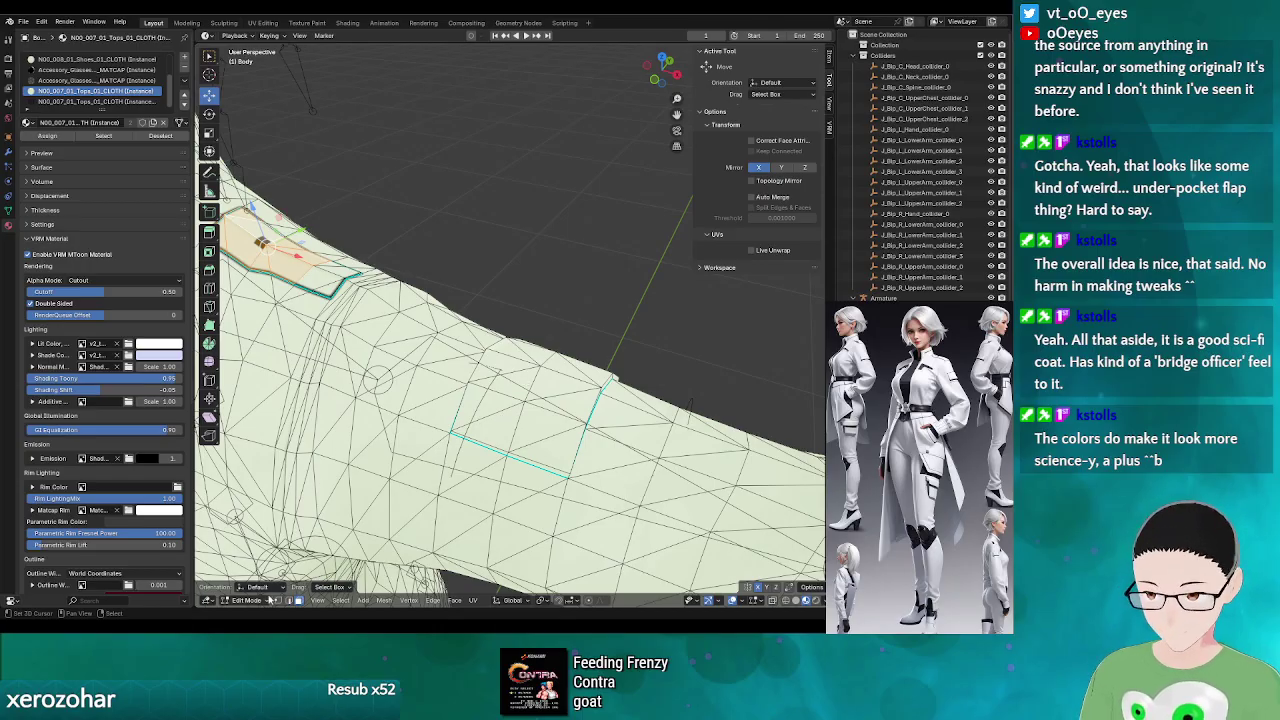
pyautogui.click(208, 600)
pyautogui.click(238, 507)
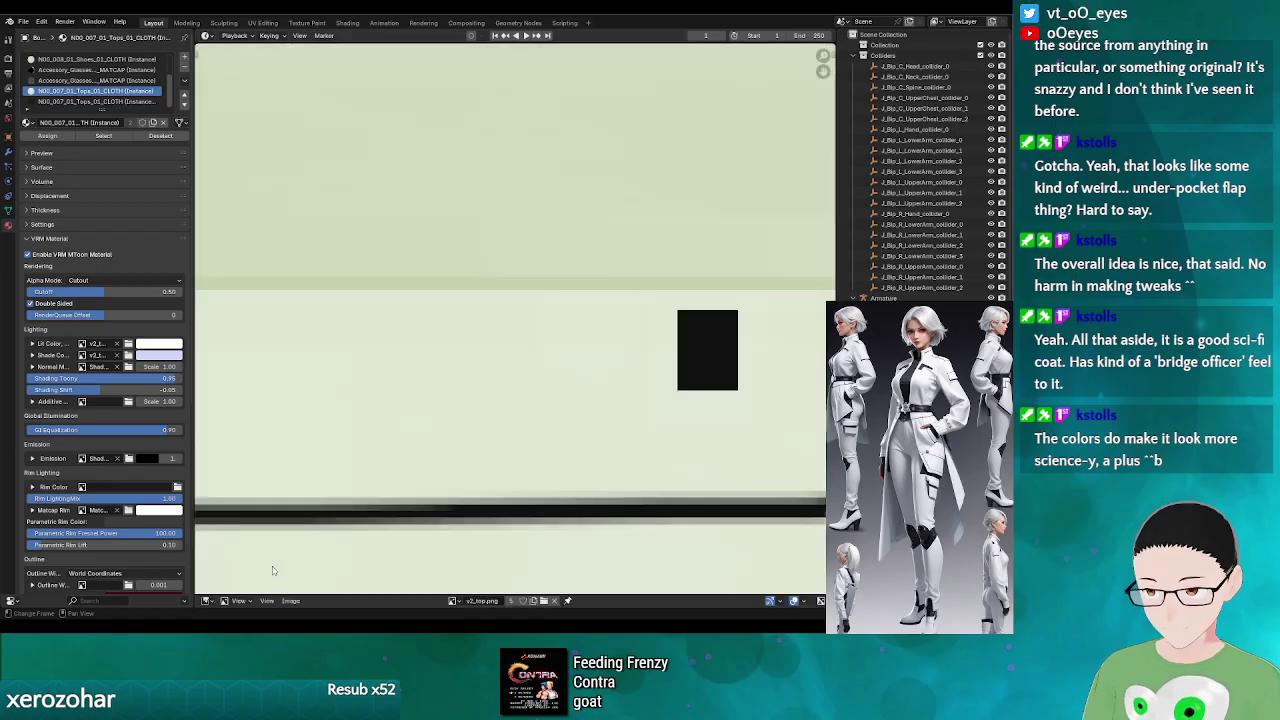
pyautogui.click(290, 600)
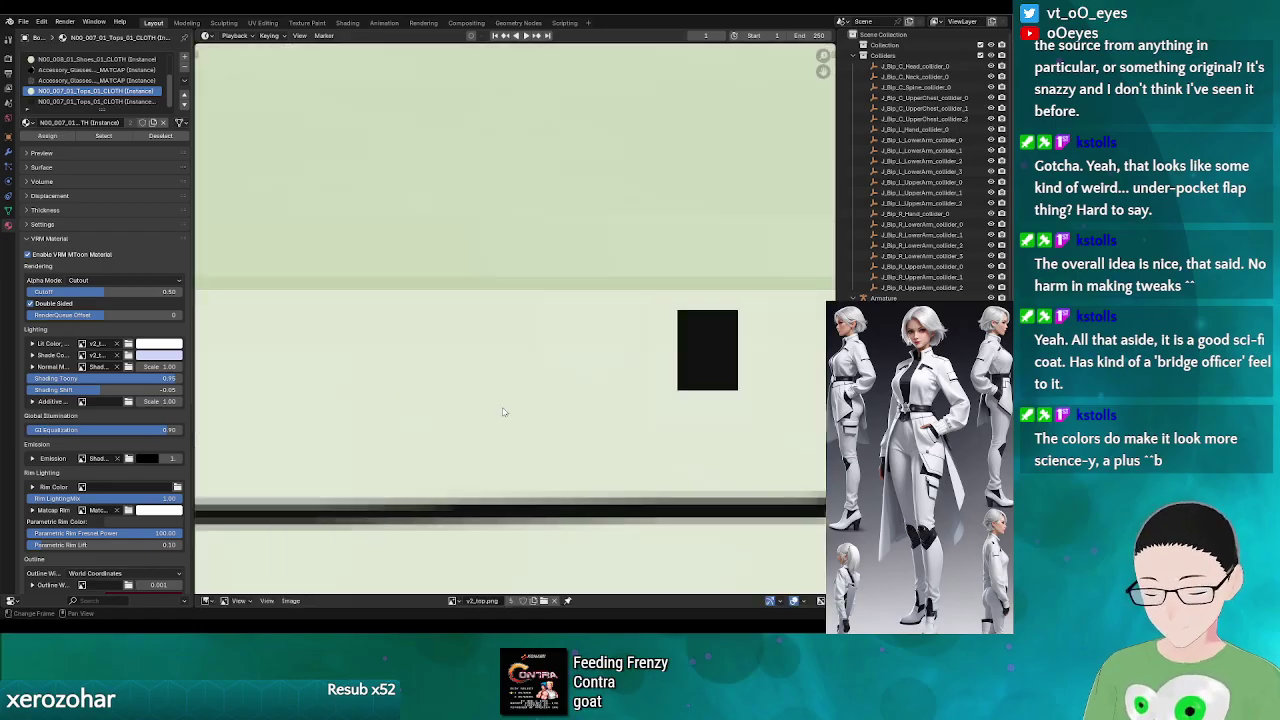
pyautogui.scroll(-4, 600, 276)
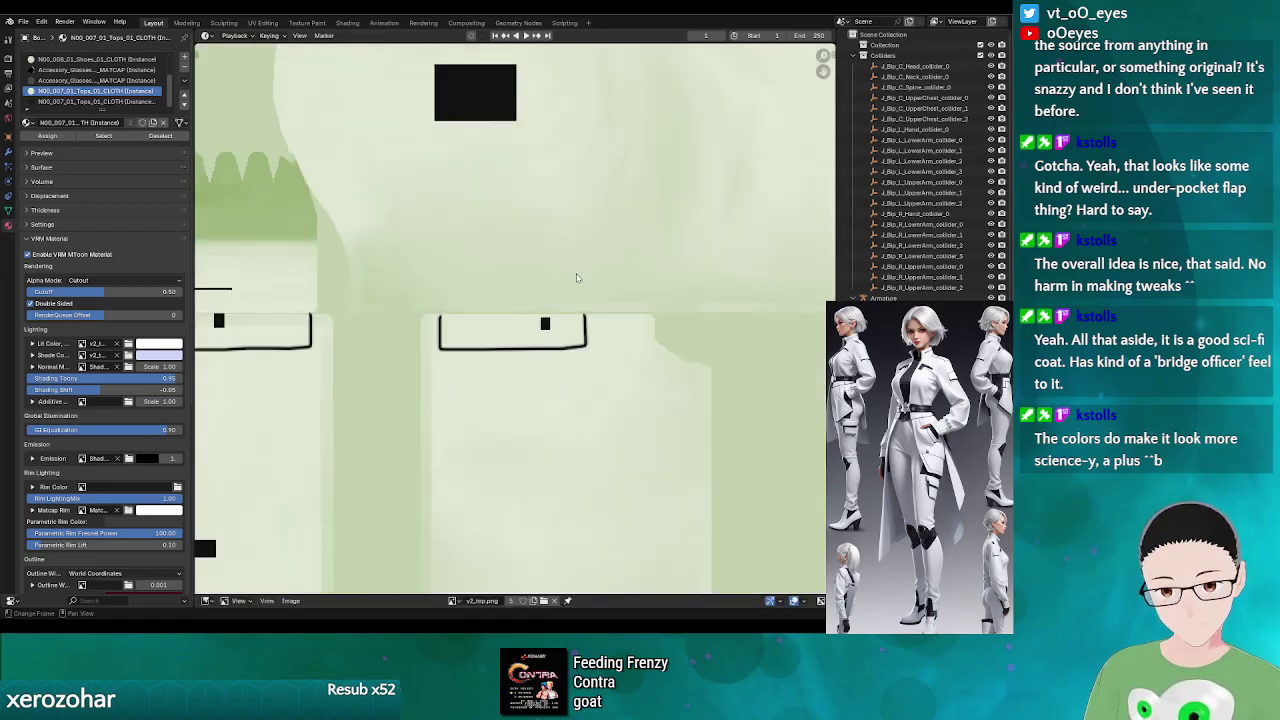
pyautogui.moveTo(571, 277); pyautogui.dragTo(621, 447)
pyautogui.scroll(3, 580, 337)
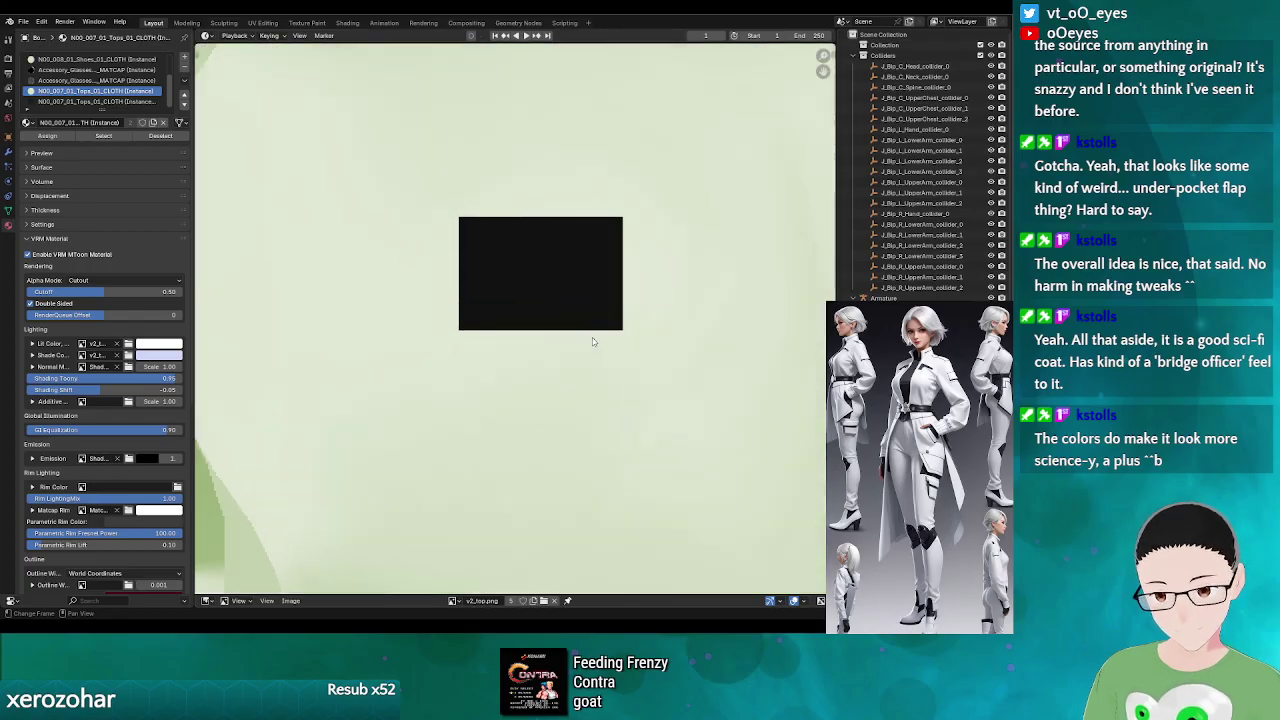
pyautogui.moveTo(591, 337); pyautogui.dragTo(606, 389)
pyautogui.scroll(1, 606, 392)
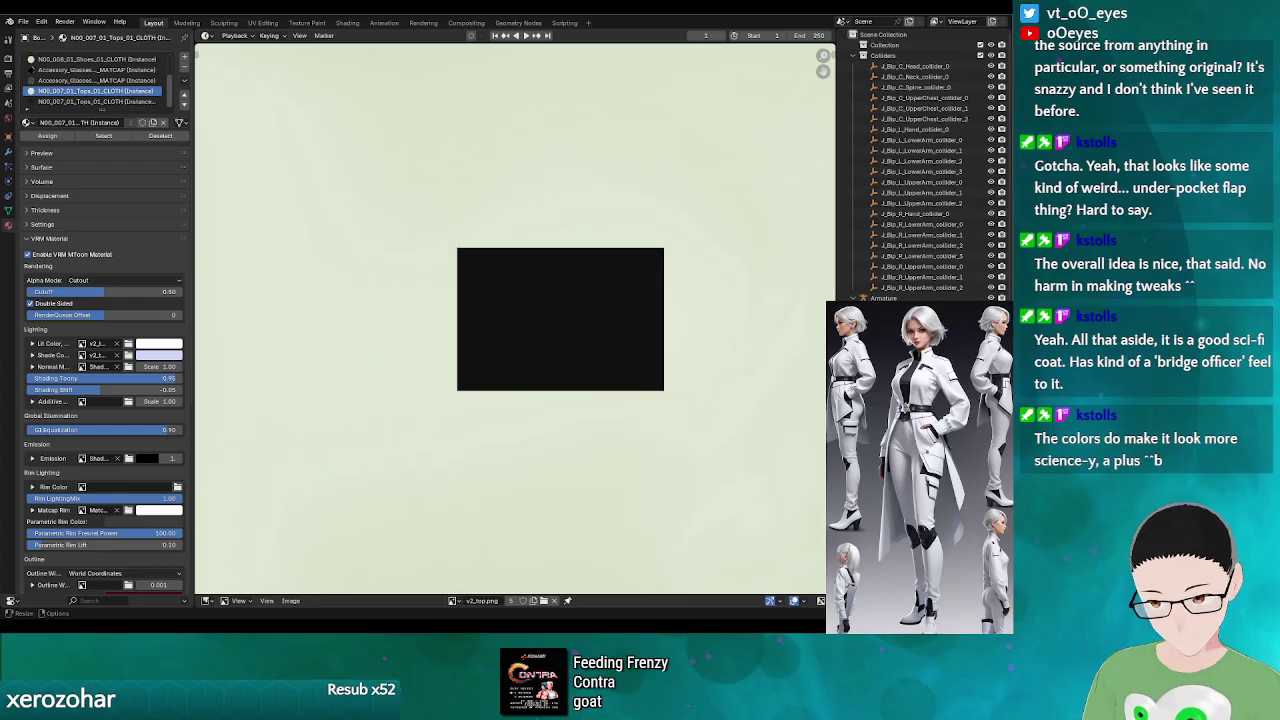
# - Return to the 3D viewport and inspect where the black rectangle falls on the upper sleeve relative to the marked edges
pyautogui.click(208, 600)
pyautogui.click(233, 495)
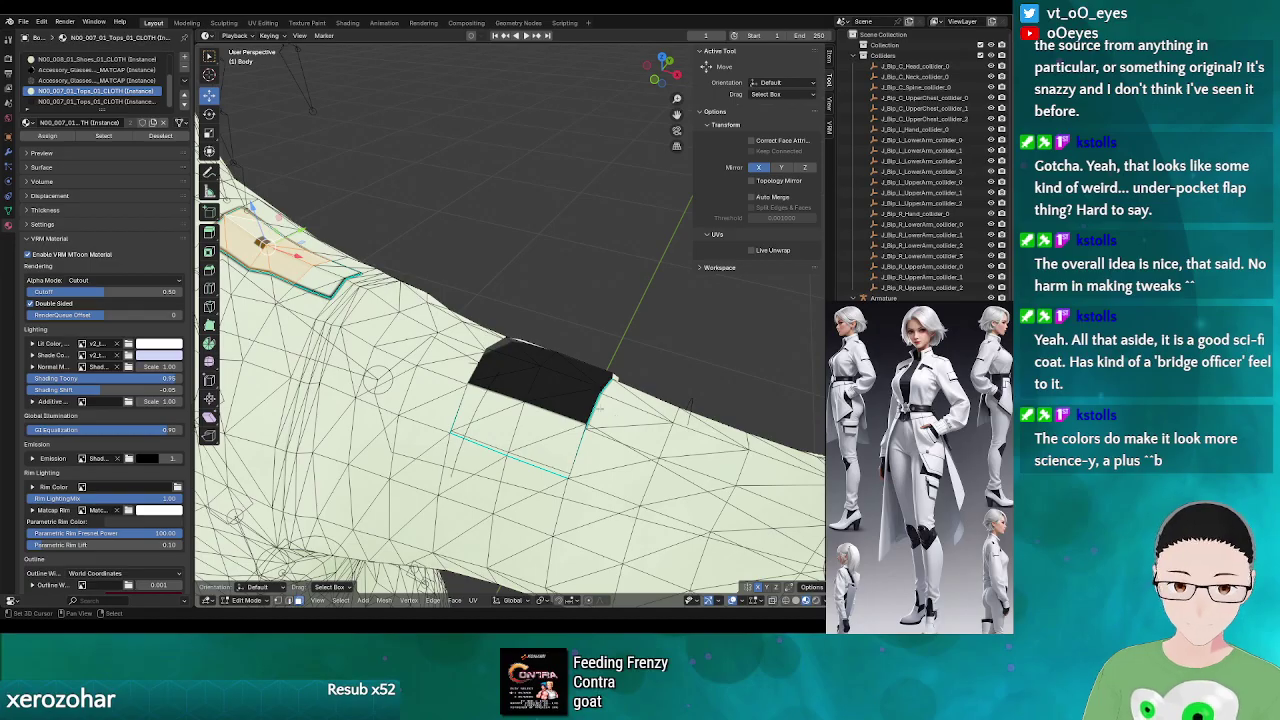
pyautogui.moveTo(637, 445); pyautogui.dragTo(606, 466)
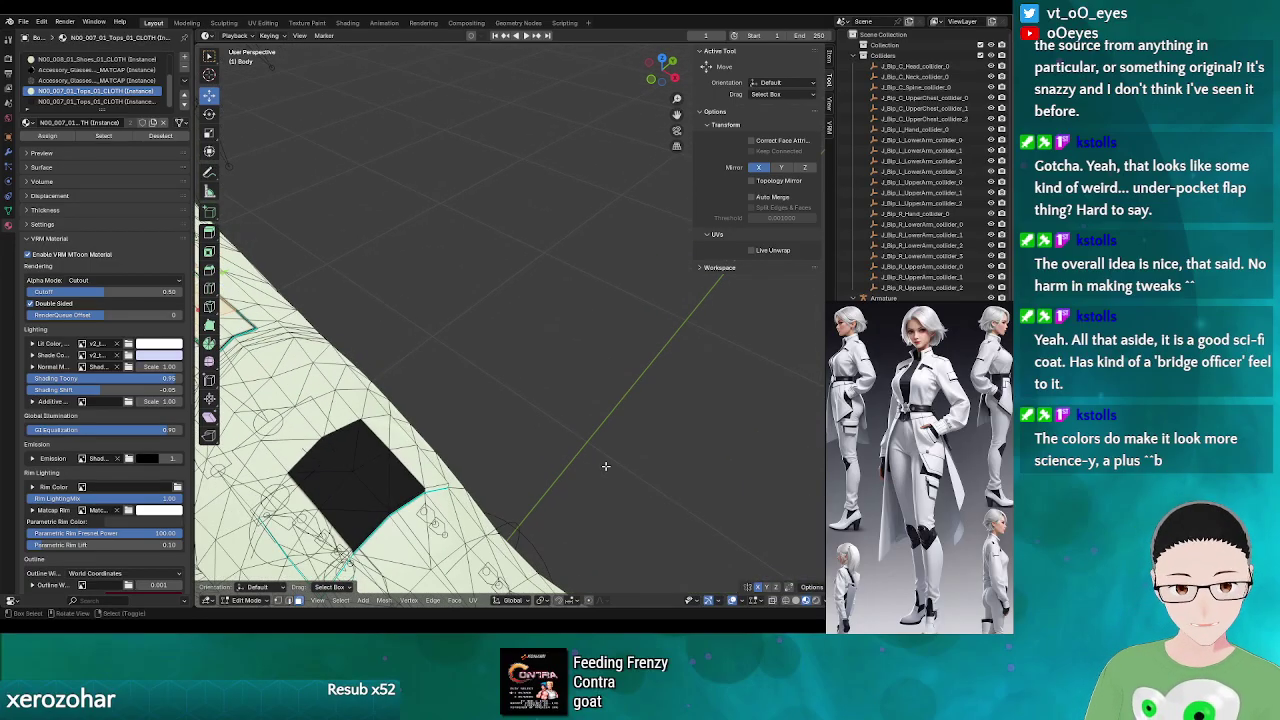
pyautogui.moveTo(380, 553); pyautogui.dragTo(502, 447)
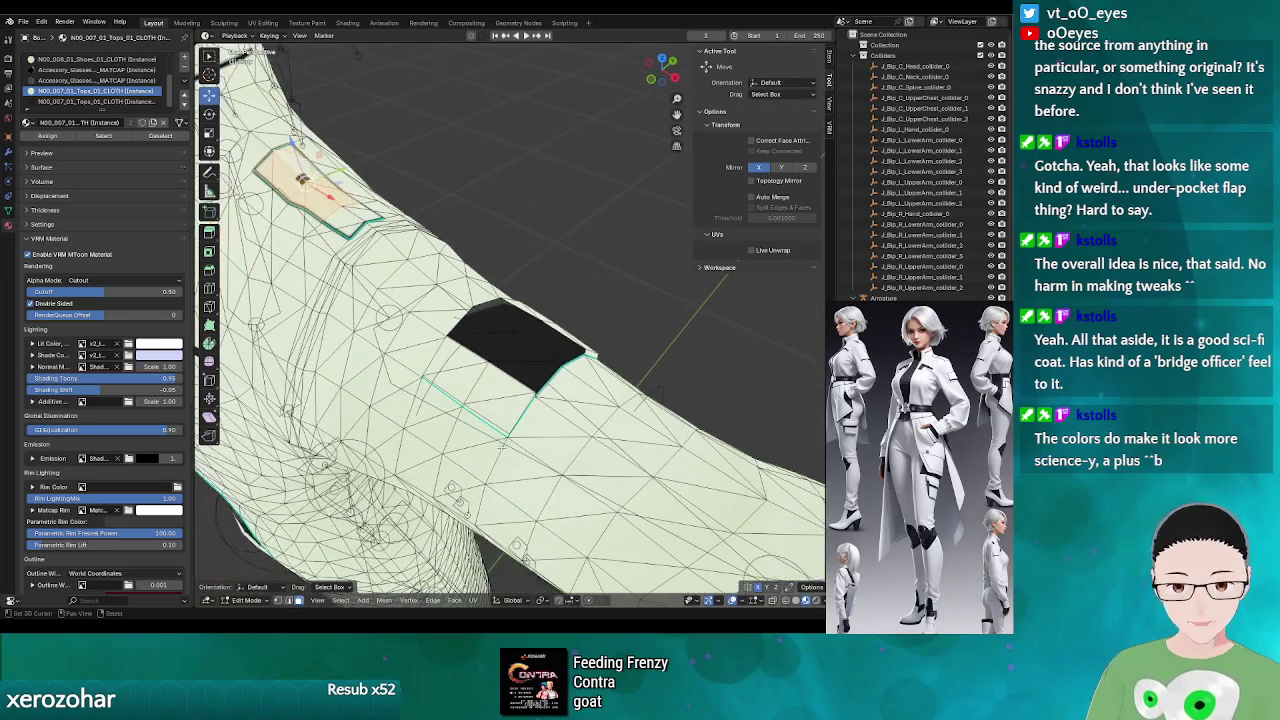
pyautogui.scroll(3, 553, 416)
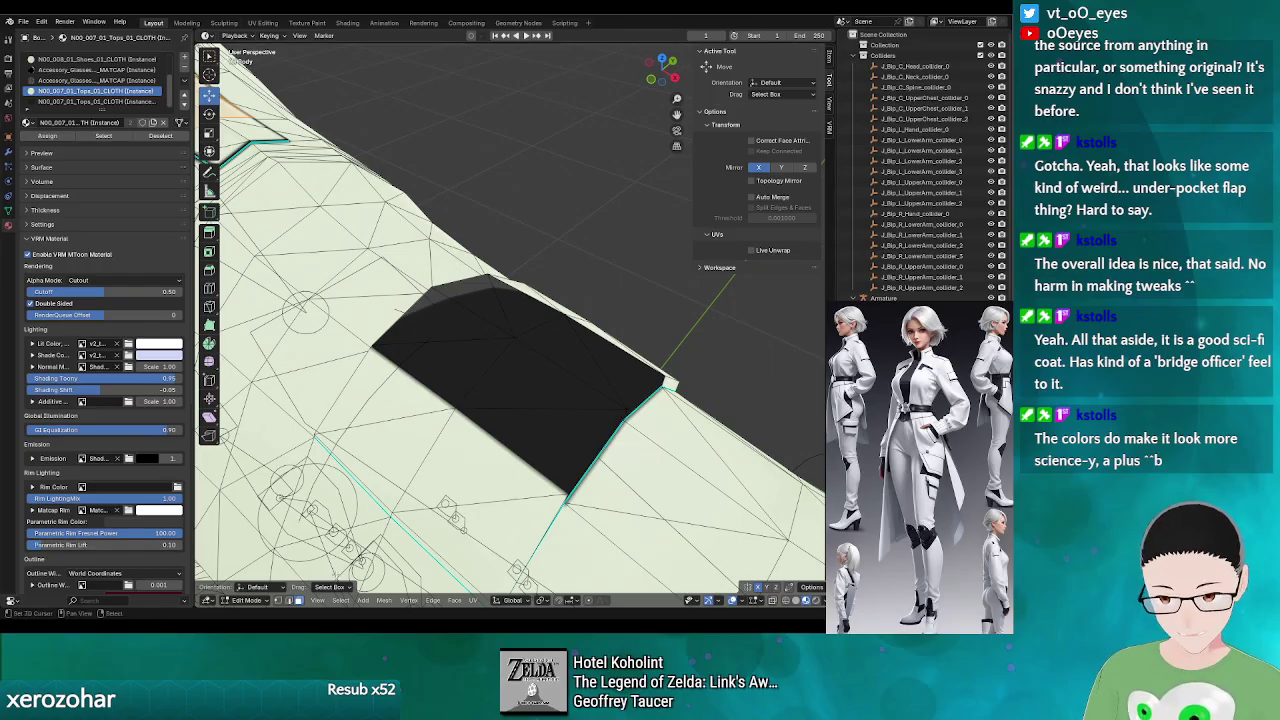
# - Reload v2_top.png in the Image Editor and return to the 3D viewport to show the outlined sleeve patch
pyautogui.click(210, 600)
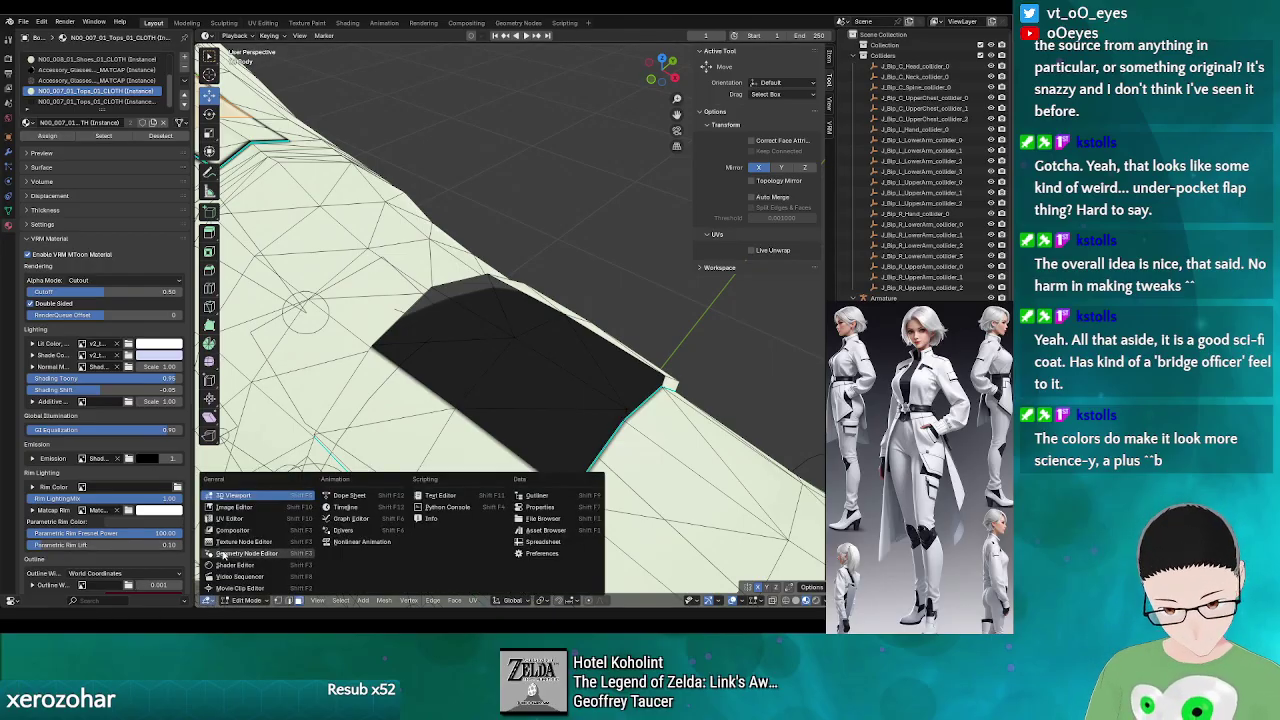
pyautogui.click(232, 507)
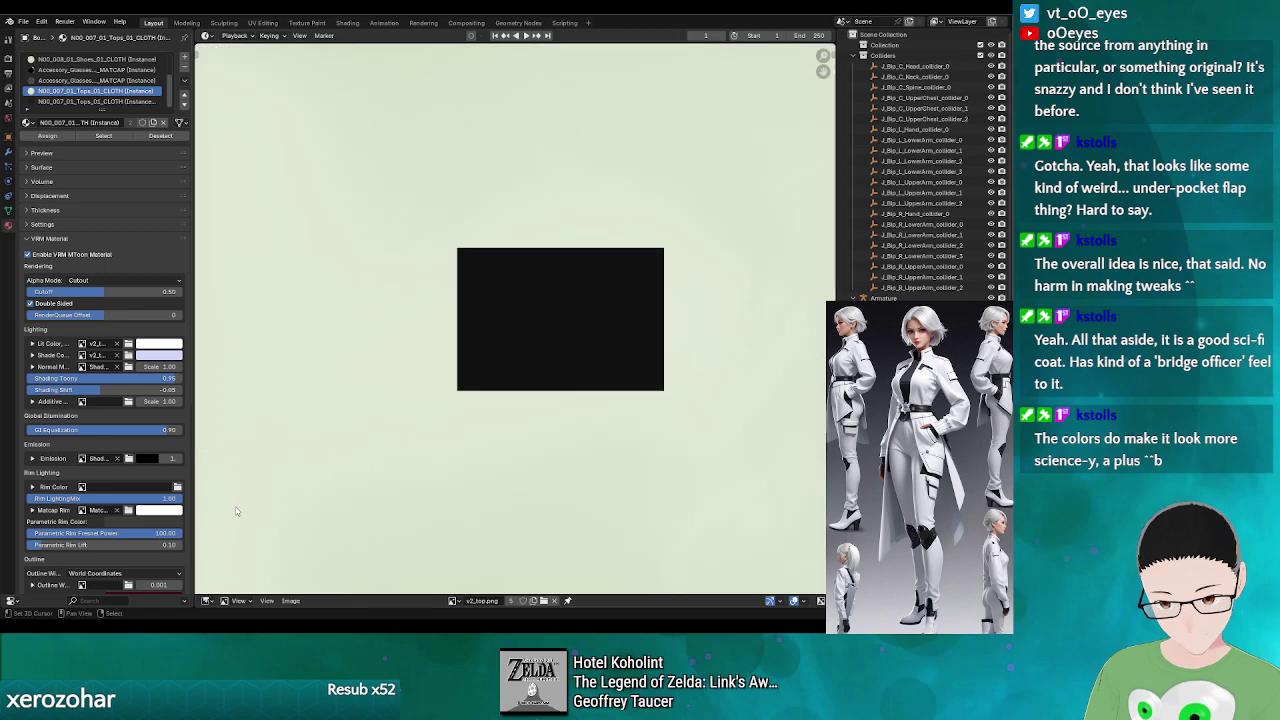
pyautogui.click(289, 601)
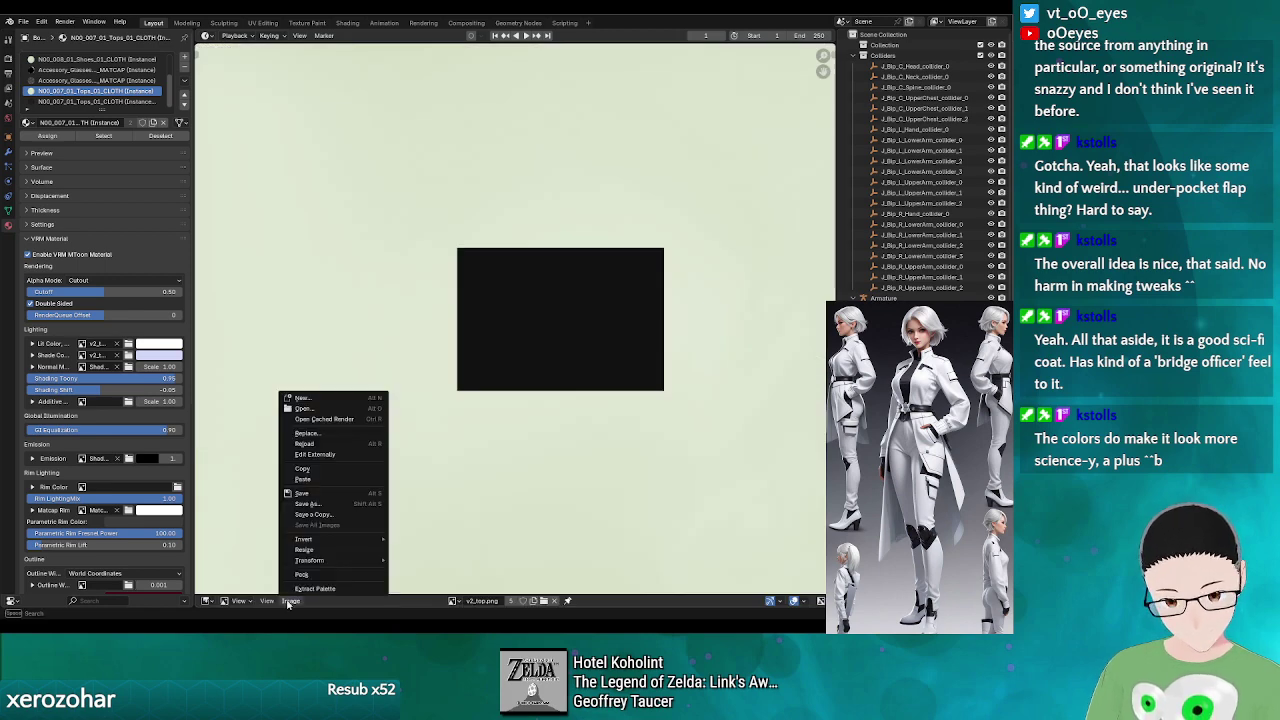
pyautogui.click(312, 451)
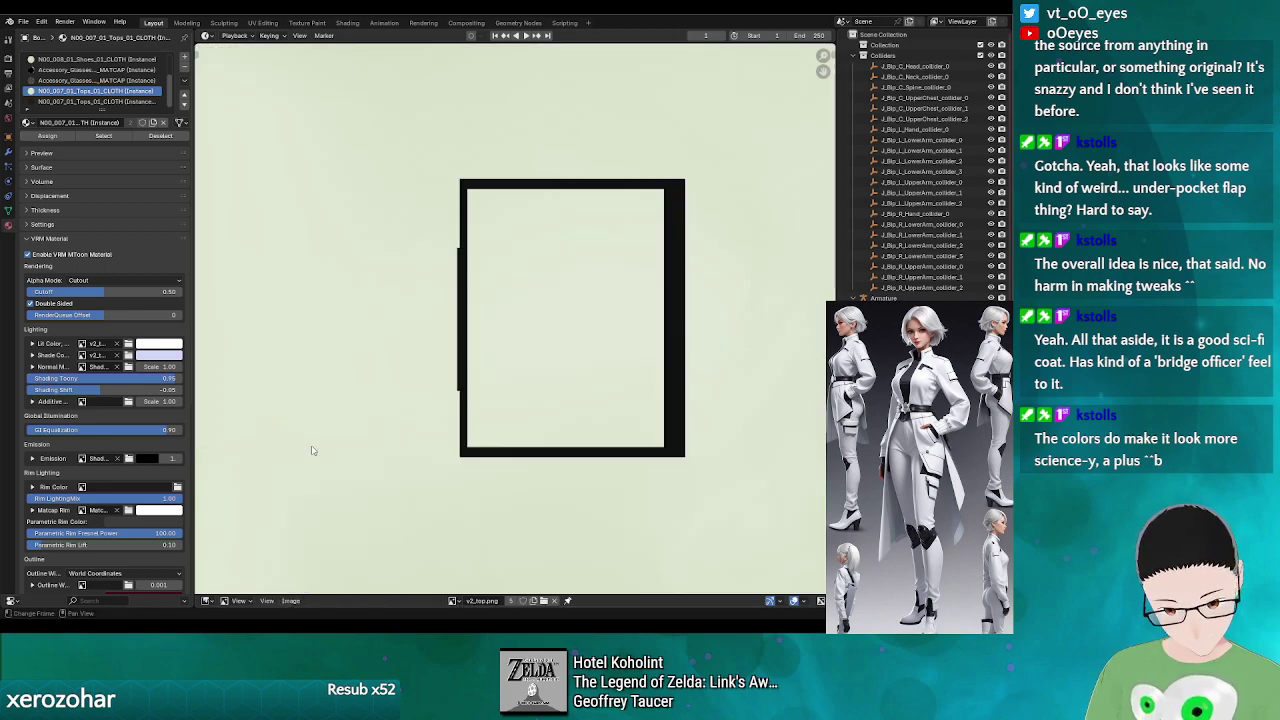
pyautogui.click(208, 600)
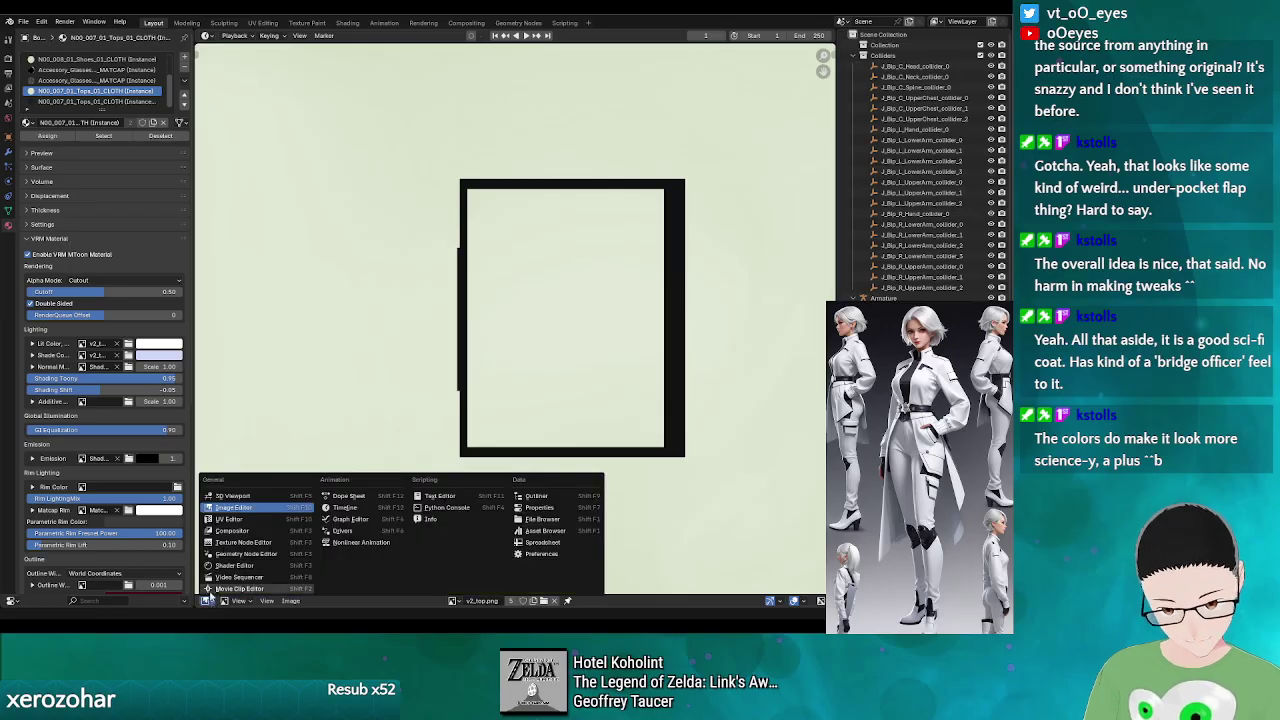
pyautogui.click(233, 496)
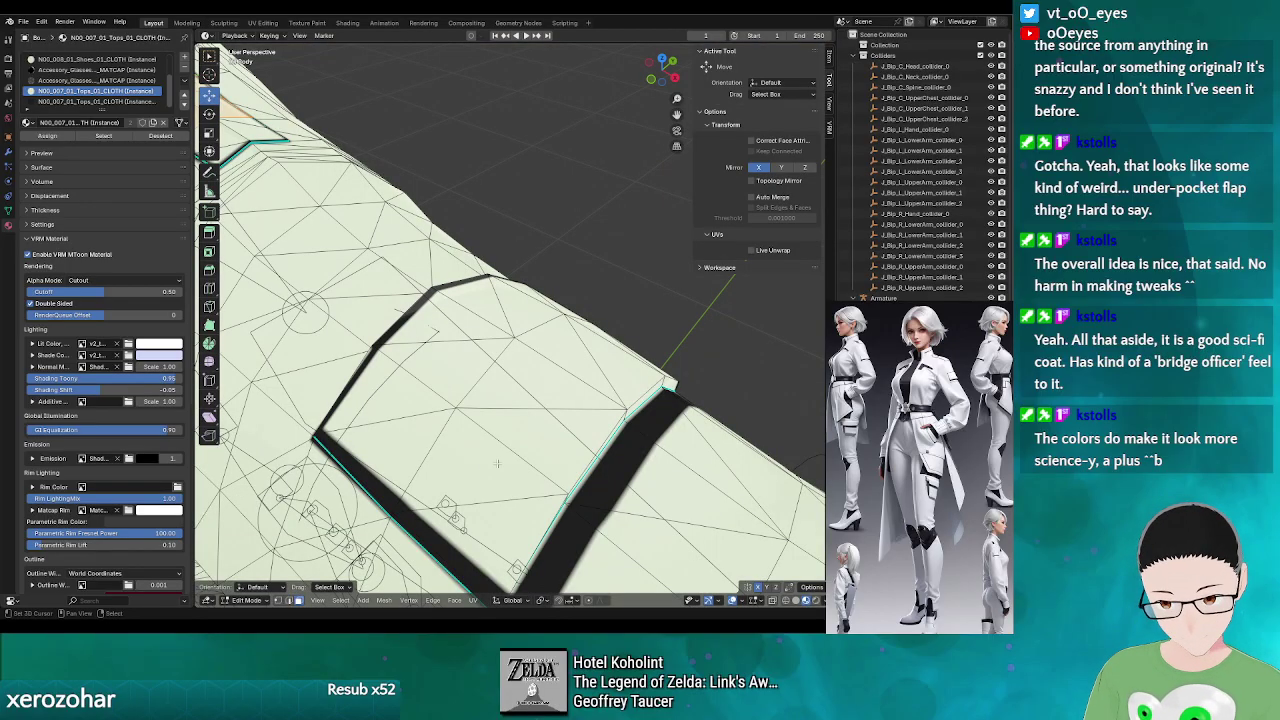
# - Inspect the patch outline's placement and border thickness on the upper sleeve, relative to the shoulder flap
pyautogui.scroll(-4, 497, 463)
pyautogui.scroll(-5, 564, 407)
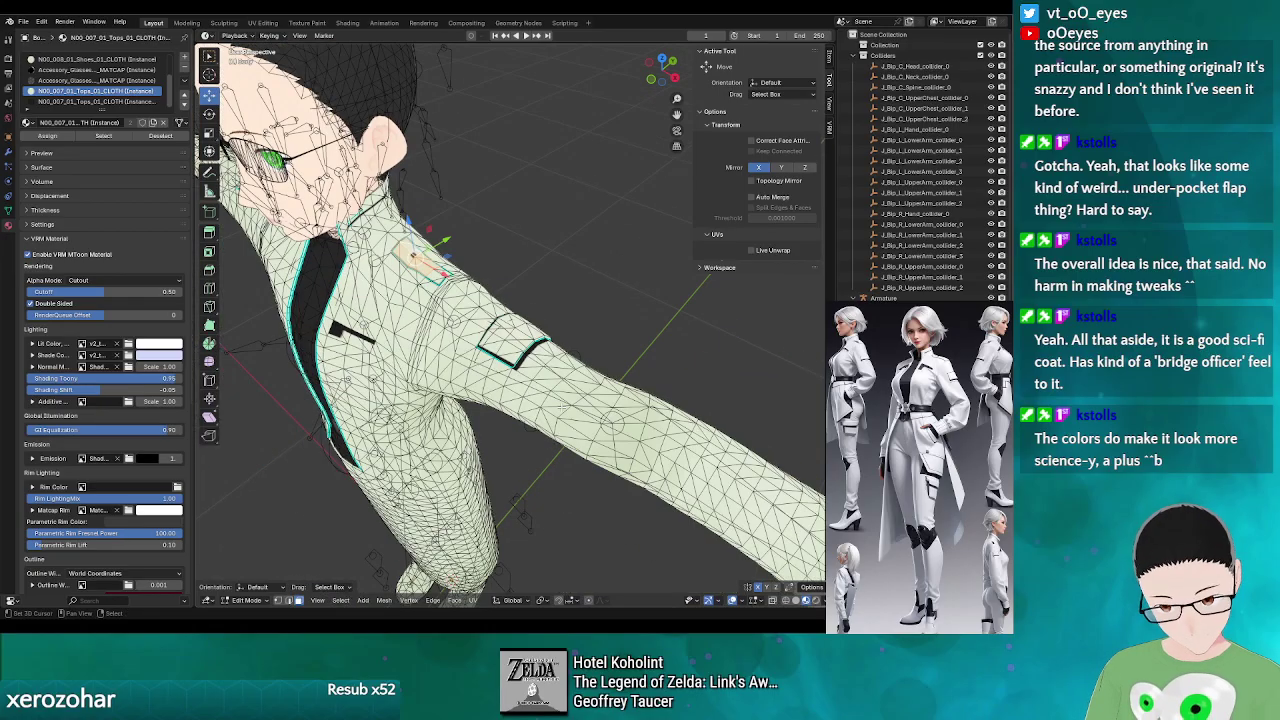
pyautogui.moveTo(564, 407)
pyautogui.mouseDown()
pyautogui.moveTo(493, 415)
pyautogui.moveTo(519, 428)
pyautogui.moveTo(583, 407)
pyautogui.mouseUp()
pyautogui.scroll(8, 583, 407)
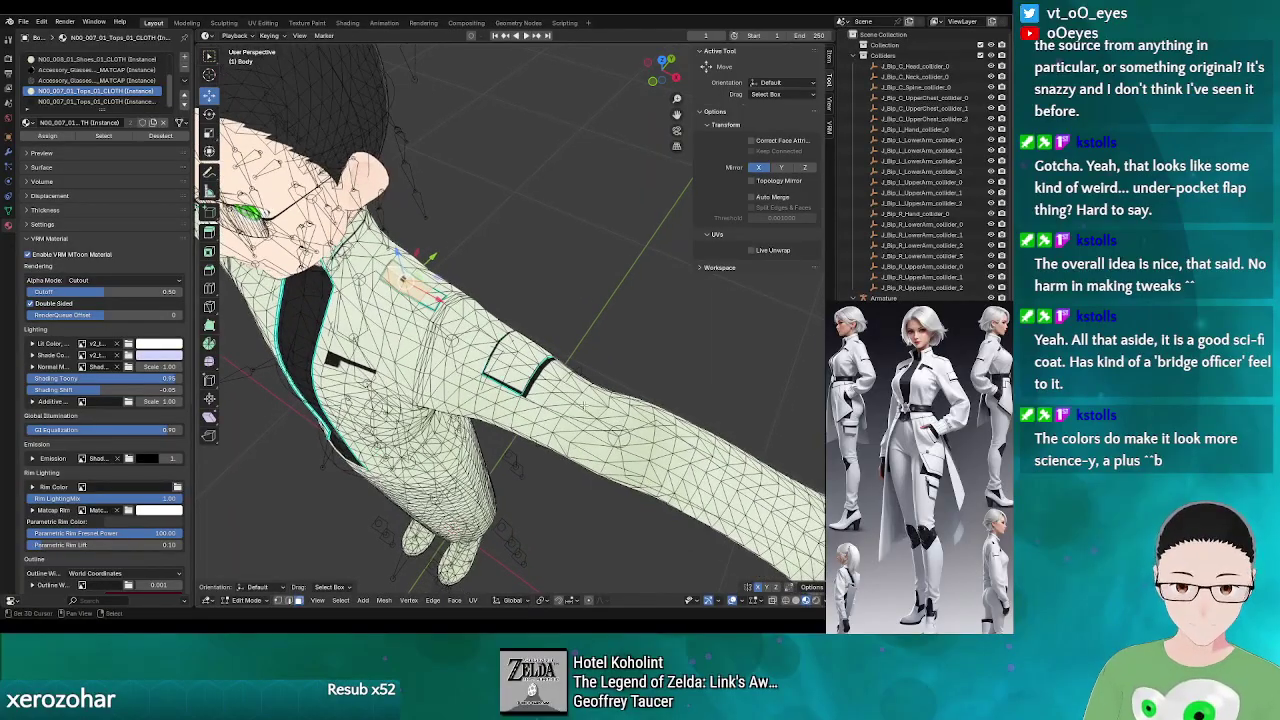
pyautogui.scroll(-5, 573, 419)
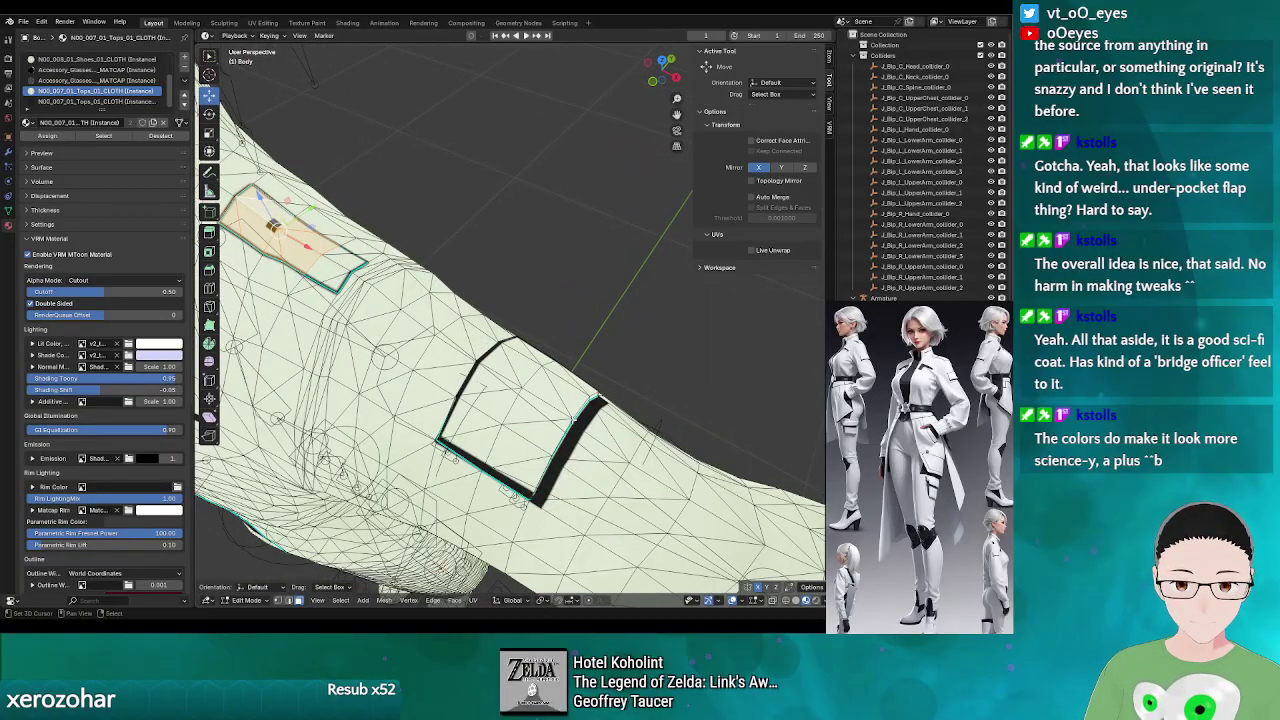
pyautogui.moveTo(573, 419); pyautogui.dragTo(540, 400)
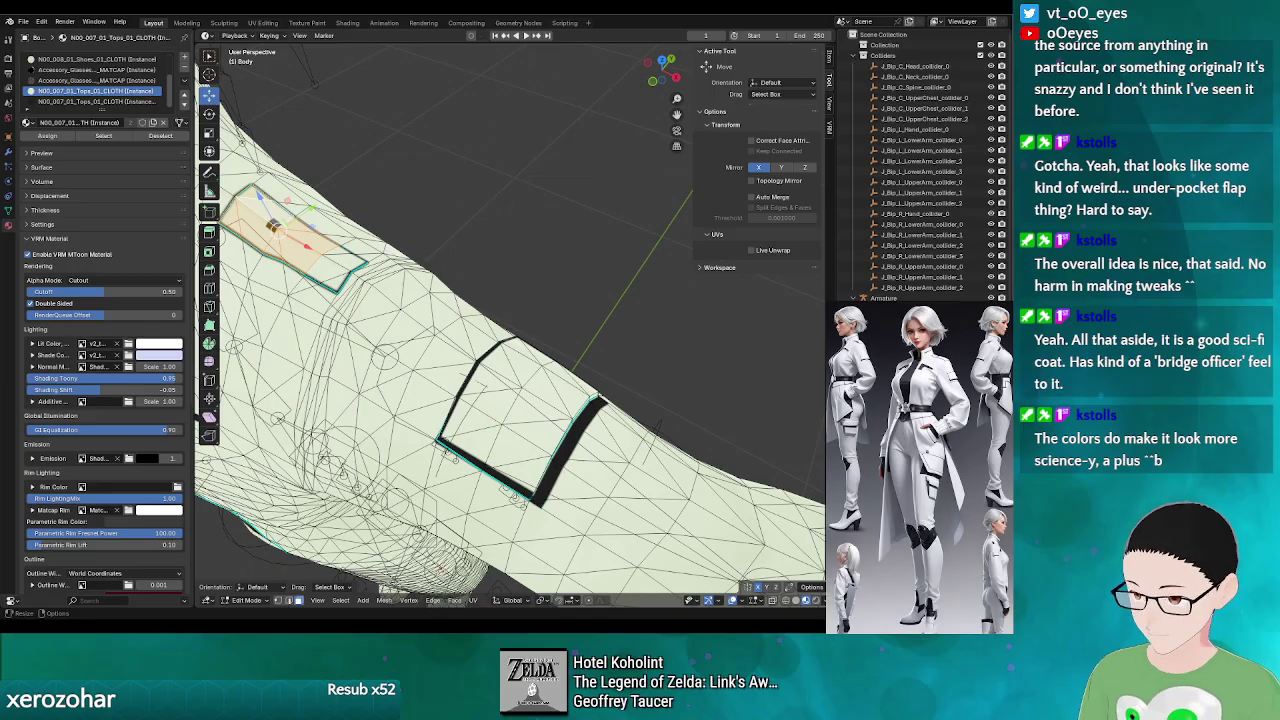
# - Switch to GIMP and clear a 74 × 101 px area at 1395, 163 to thin the sleeve patch's upper and lower borders
pyautogui.hotkey('alt', 'Tab')
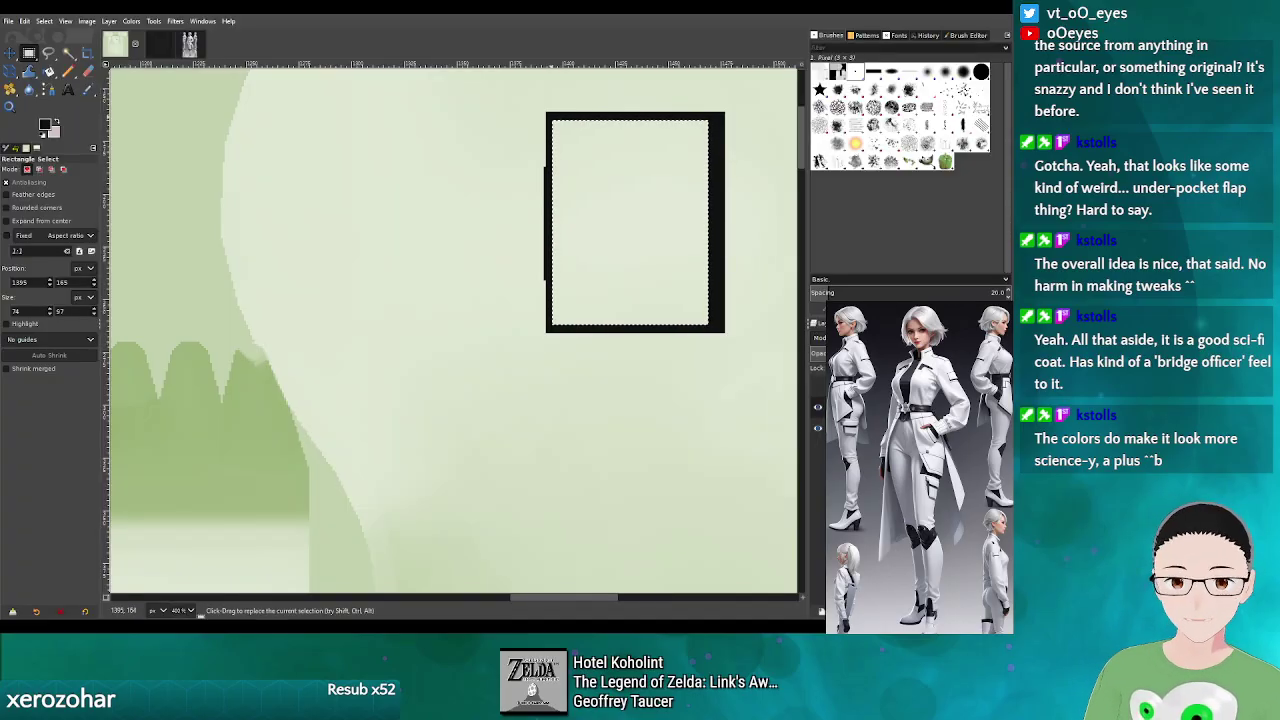
pyautogui.click(552, 116)
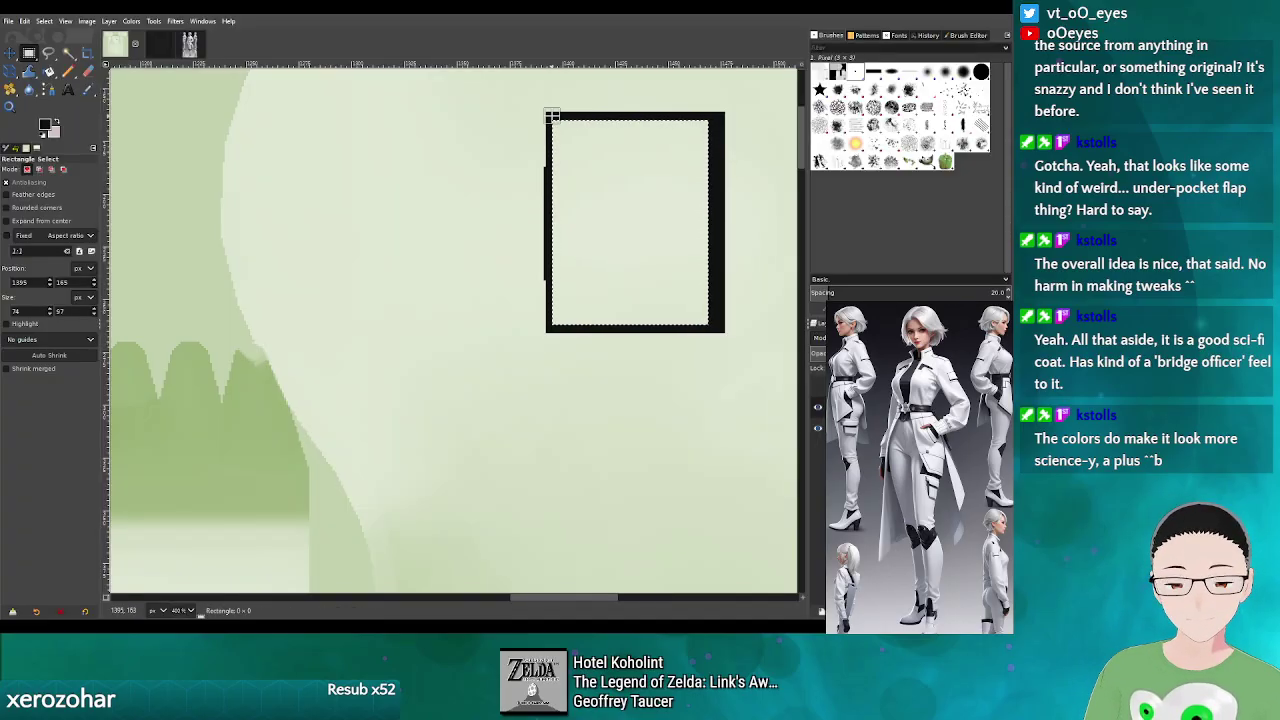
pyautogui.moveTo(552, 116); pyautogui.dragTo(708, 327)
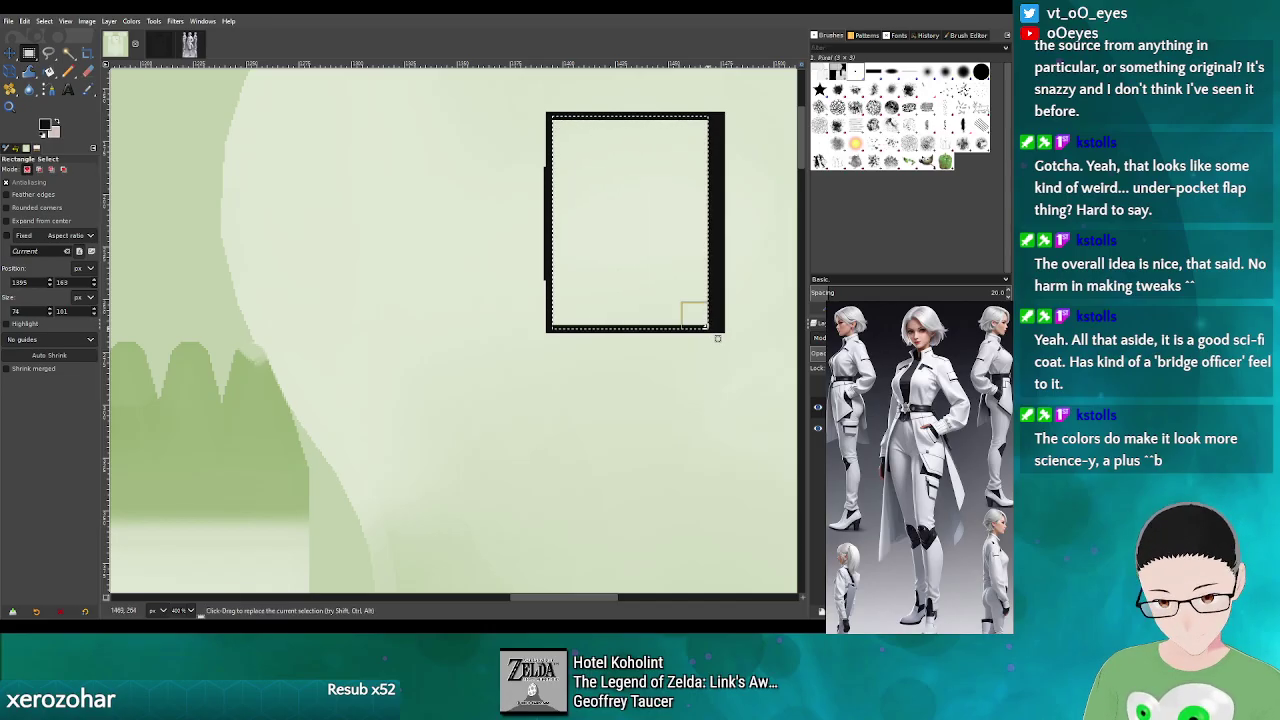
# - Widen the patch's thick outer edge by filling an 11 × 105 px strip at 1471, 161 with black, and export over v2_top.png
pyautogui.click(713, 117)
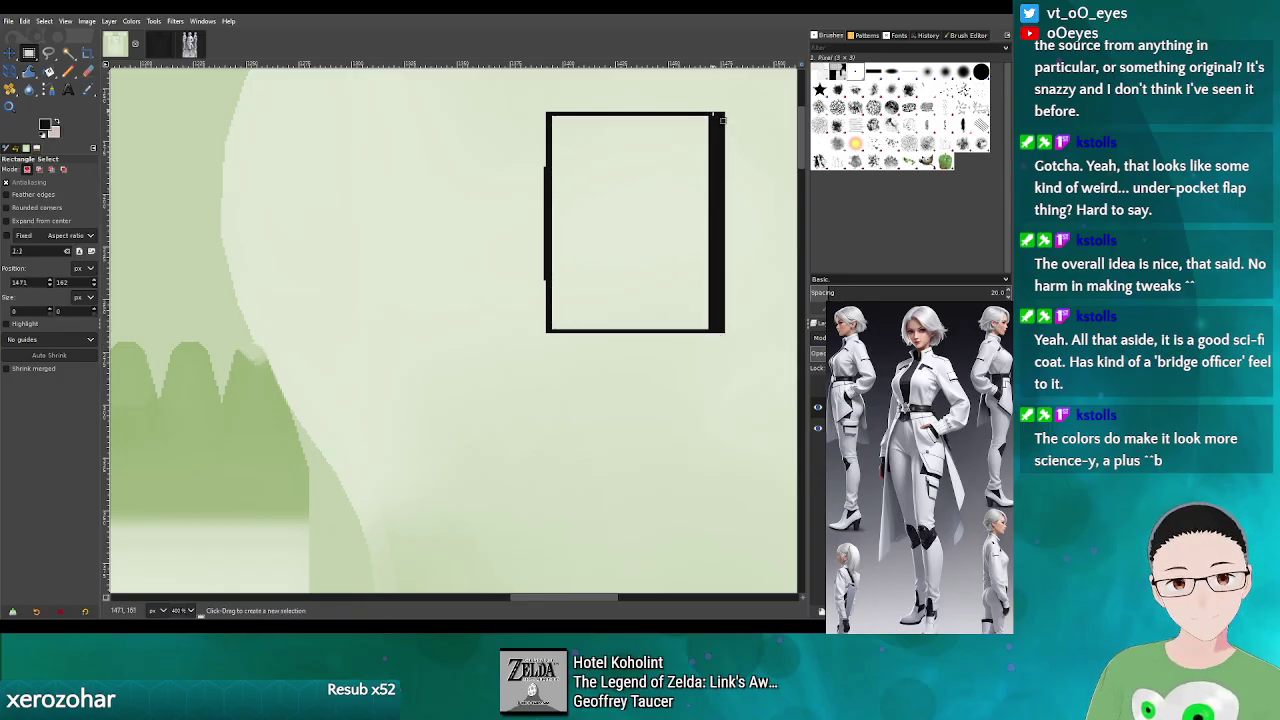
pyautogui.moveTo(713, 114); pyautogui.dragTo(742, 331)
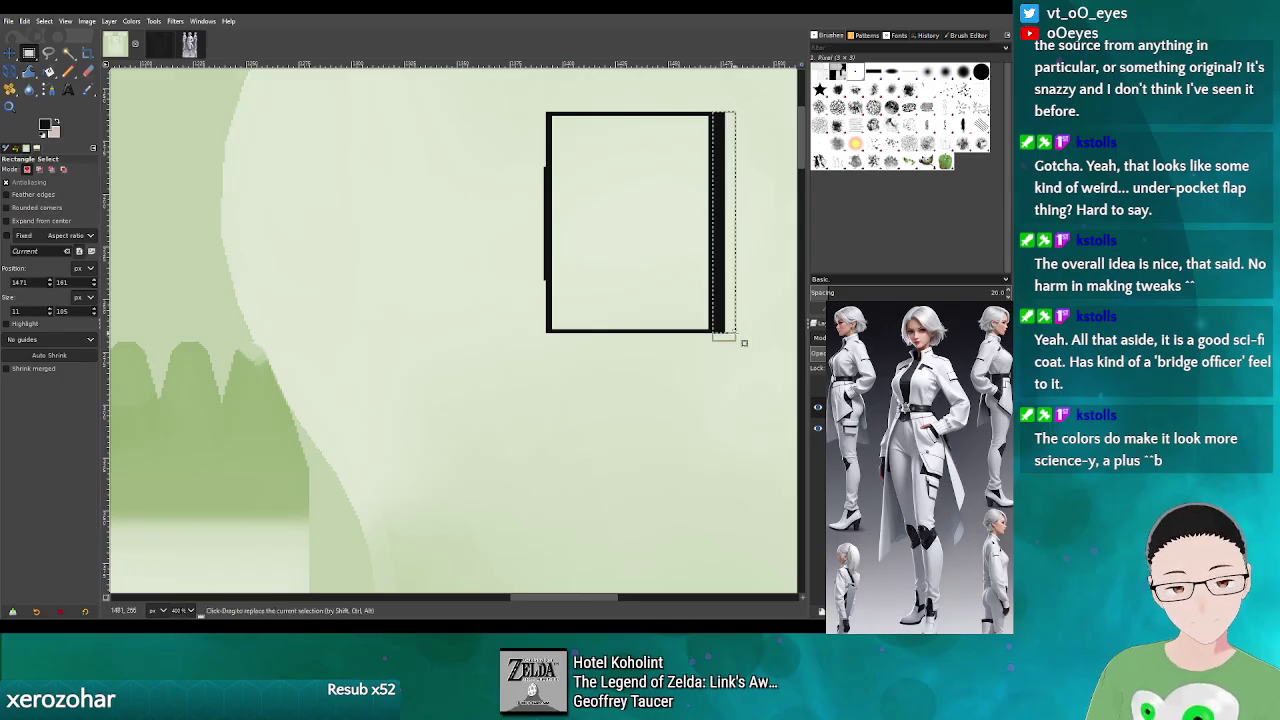
pyautogui.click(47, 71)
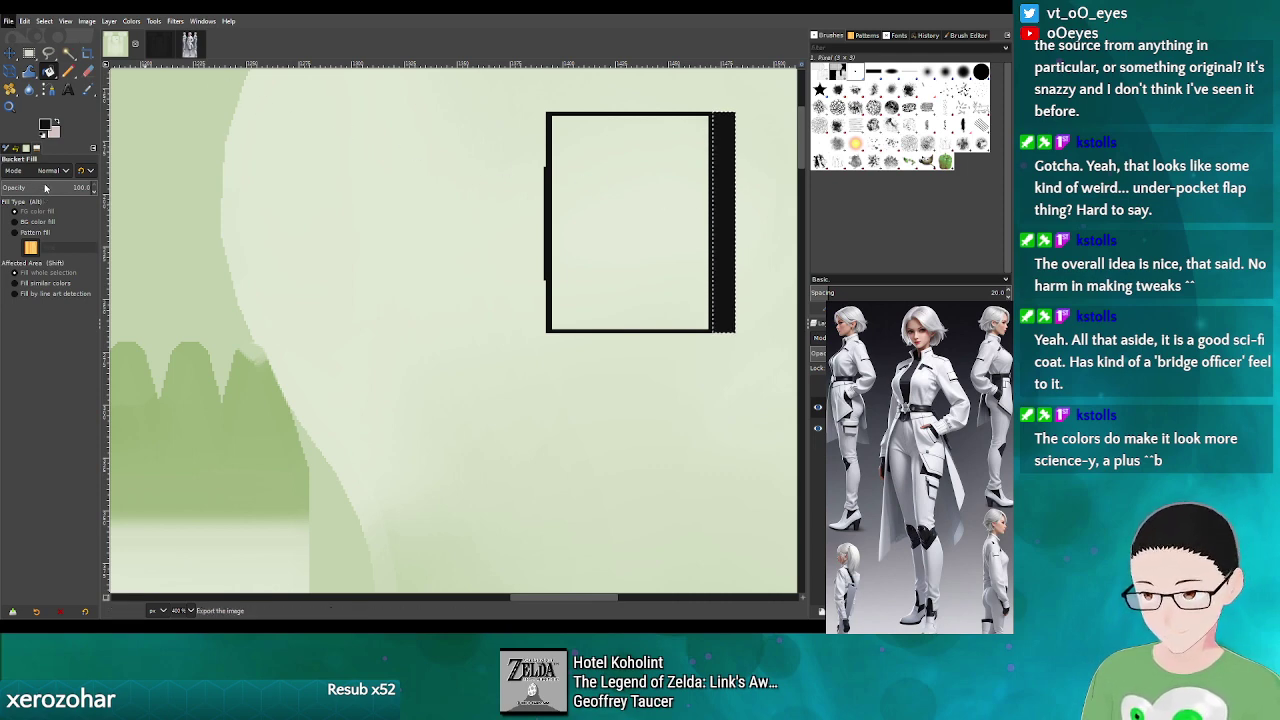
pyautogui.hotkey('ctrl', 'e')
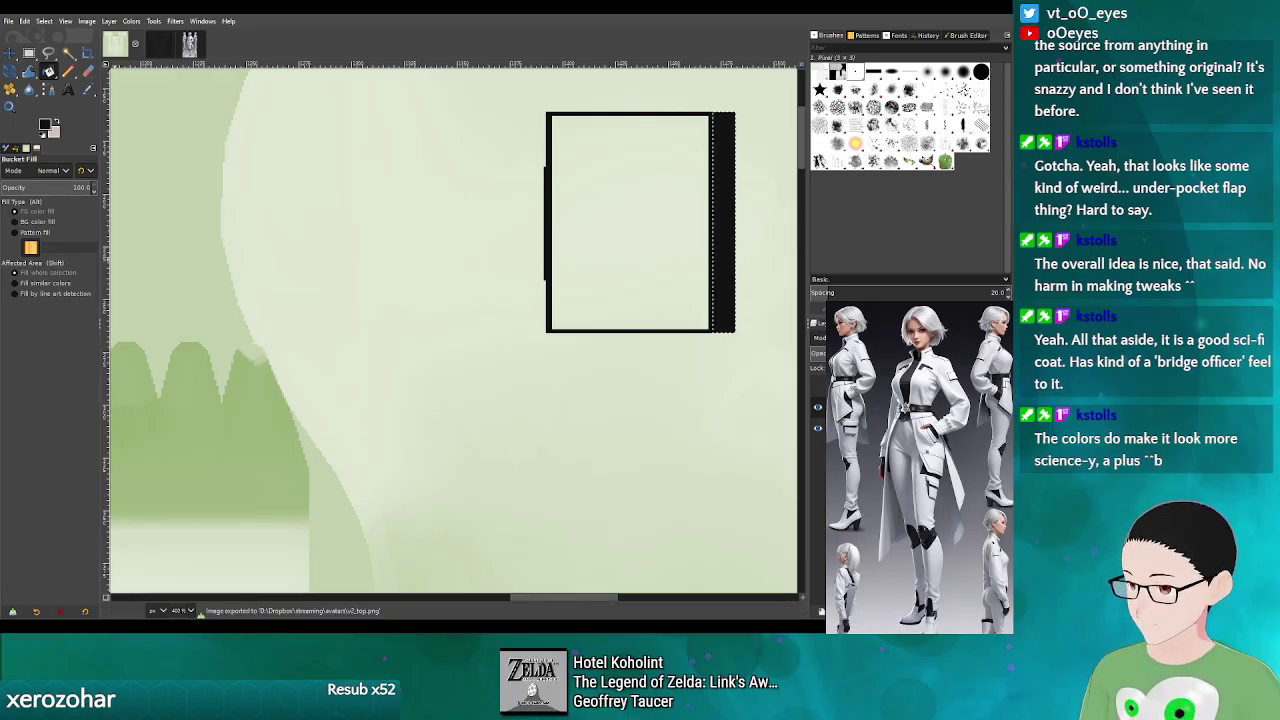
# - Switch to Blender, reload v2_top.png in the Image Editor and return to the 3D viewport
pyautogui.hotkey('alt', 'Tab')
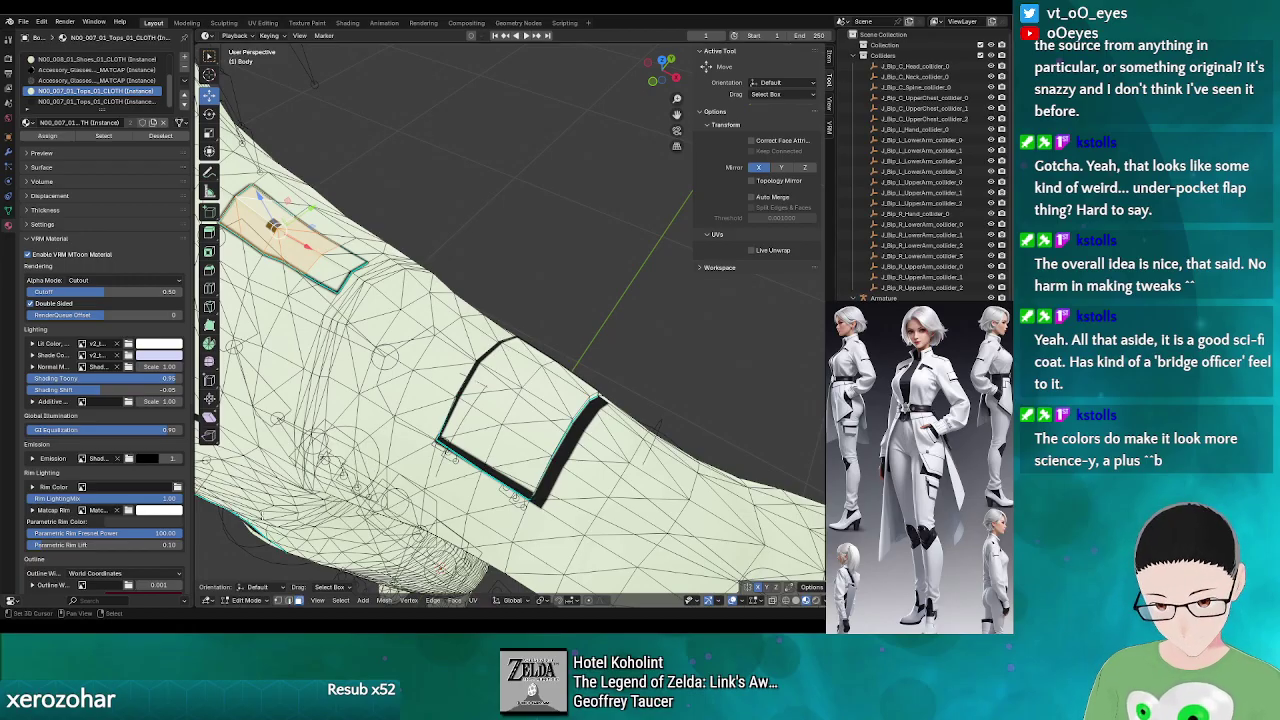
pyautogui.click(210, 600)
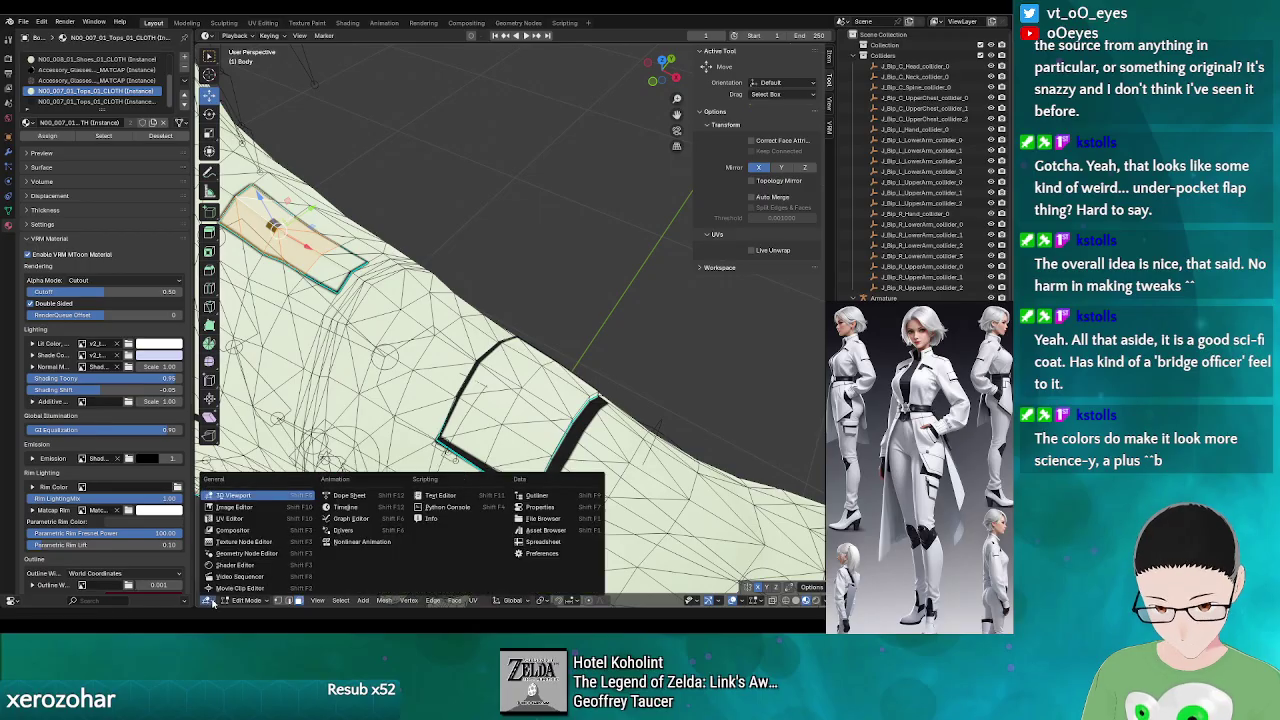
pyautogui.click(236, 507)
pyautogui.click(291, 600)
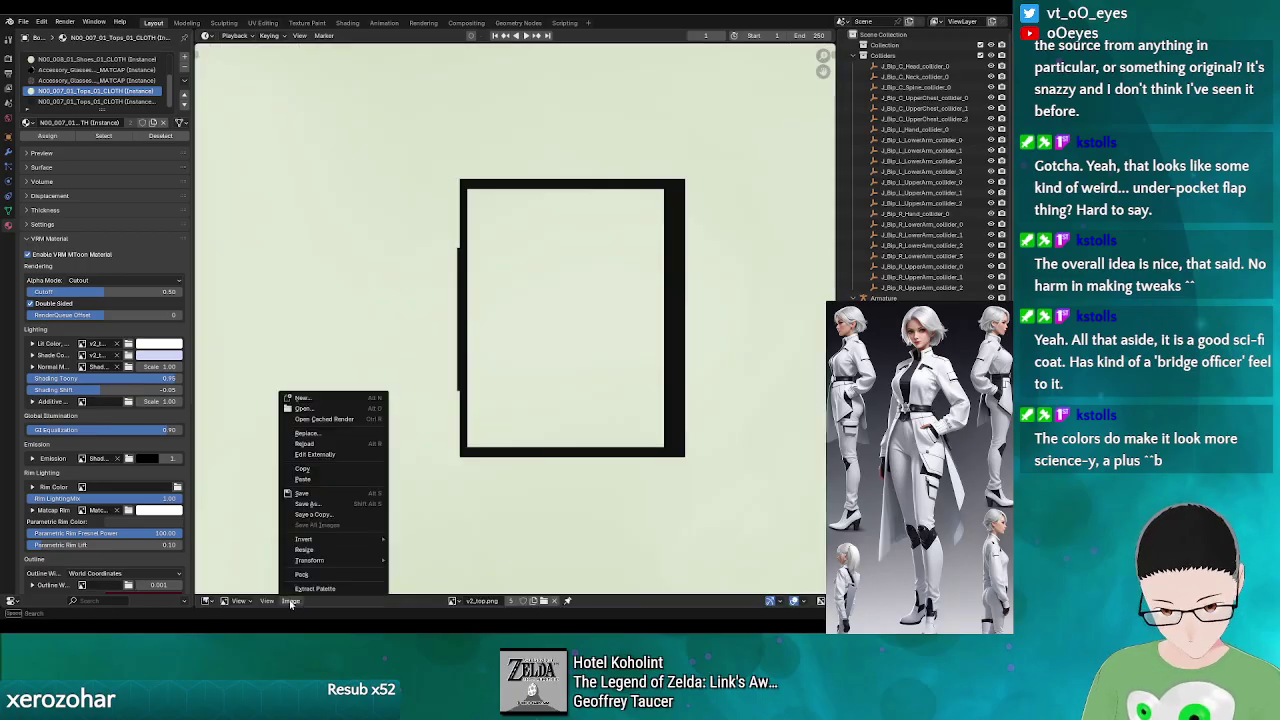
pyautogui.click(331, 446)
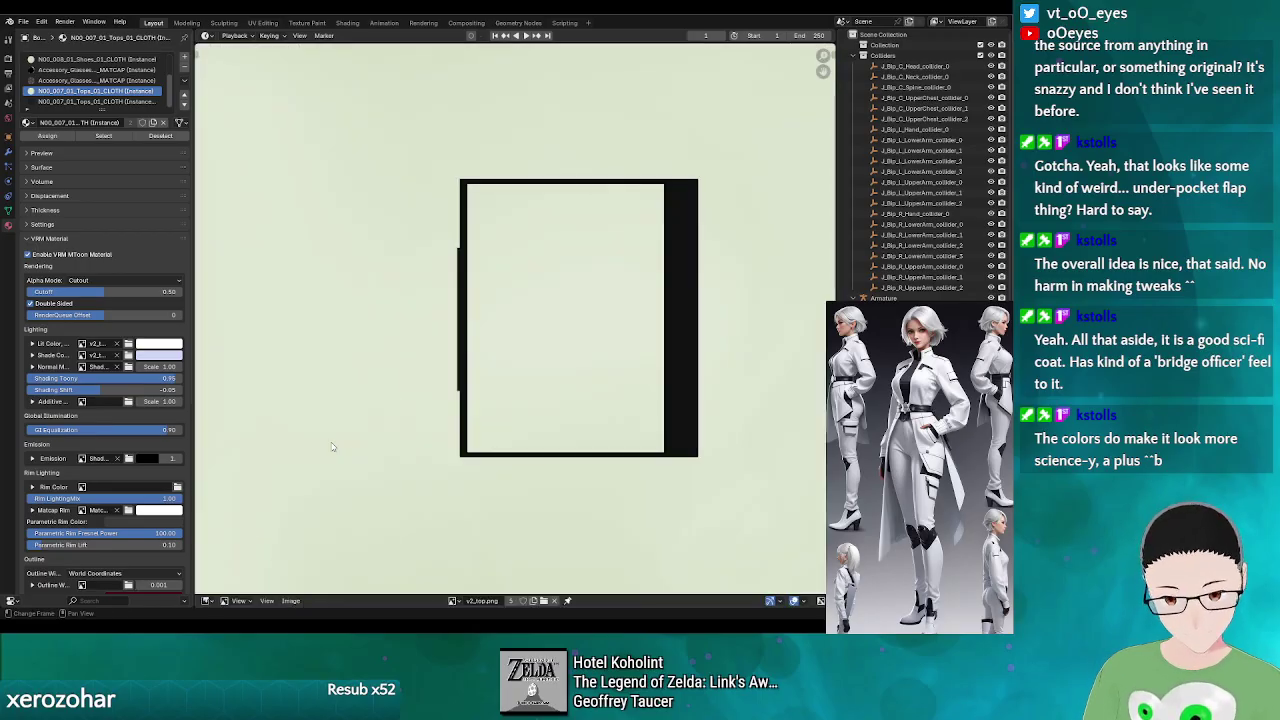
pyautogui.click(208, 600)
pyautogui.click(232, 495)
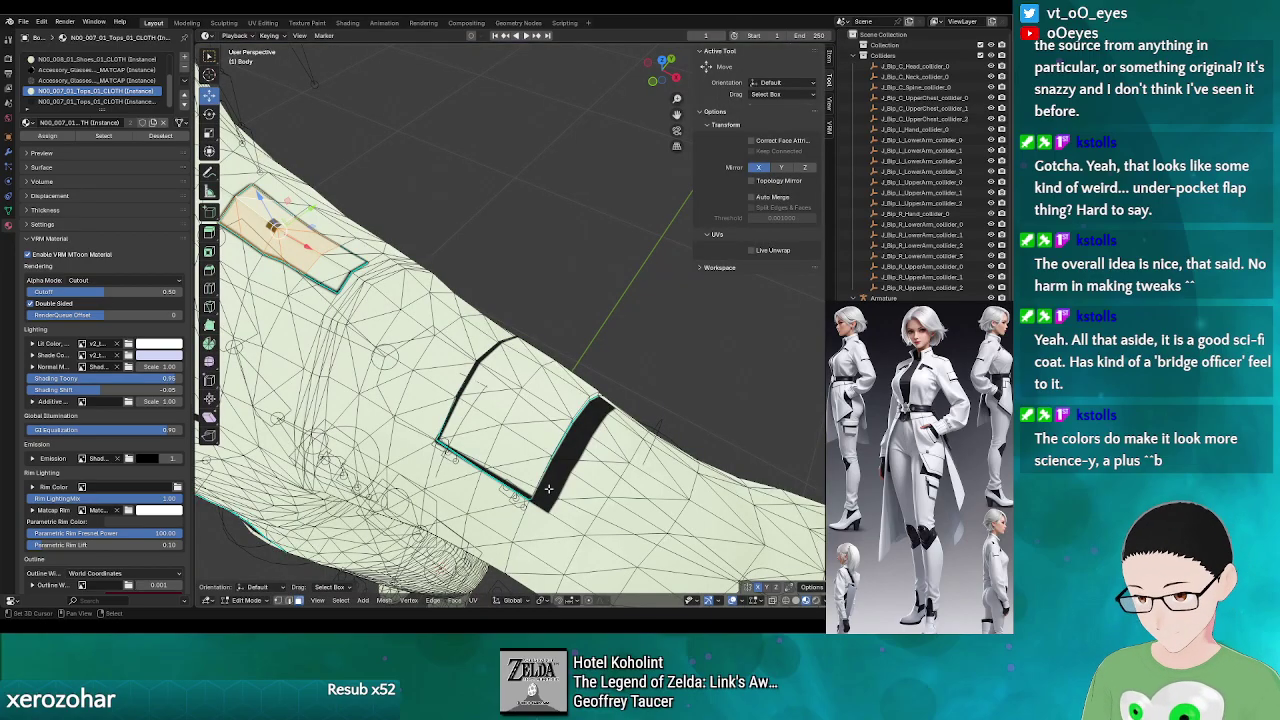
# - Switch the body to Object Mode and examine the sleeve patch from the side and front of the coat
pyautogui.press('Tab')
pyautogui.scroll(-4, 540, 450)
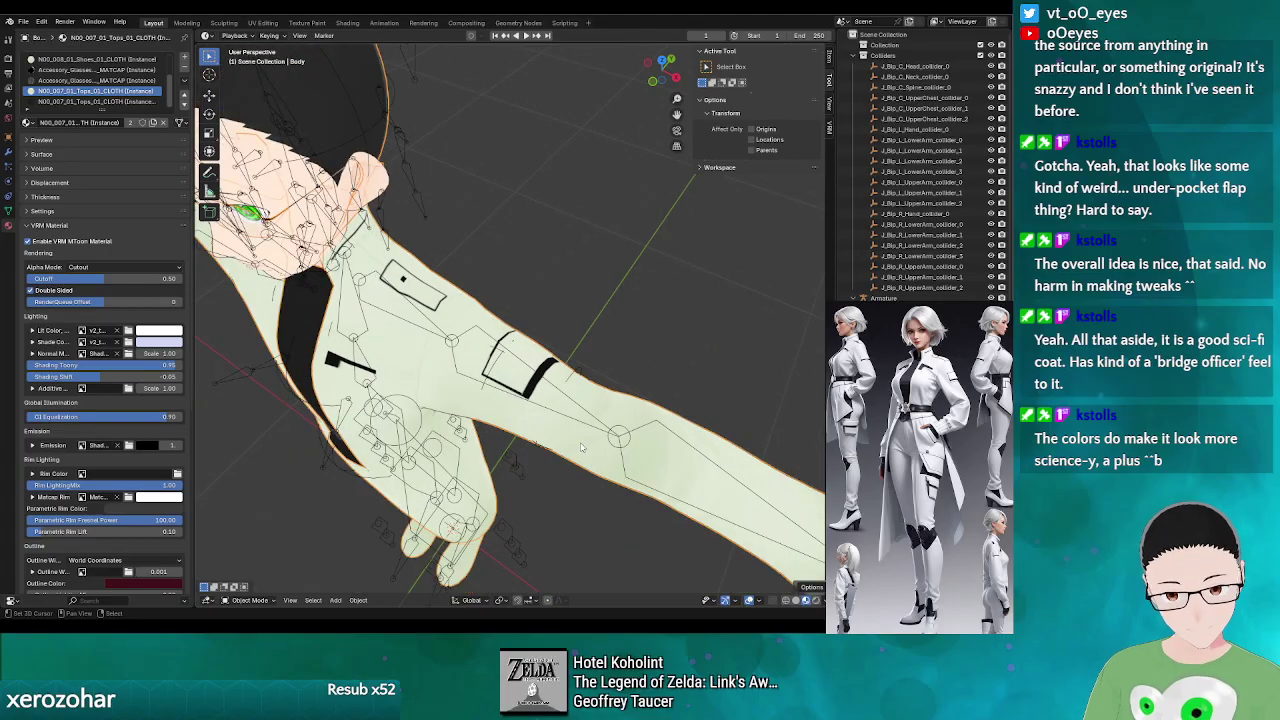
pyautogui.moveTo(528, 424); pyautogui.dragTo(506, 409)
pyautogui.scroll(4, 472, 440)
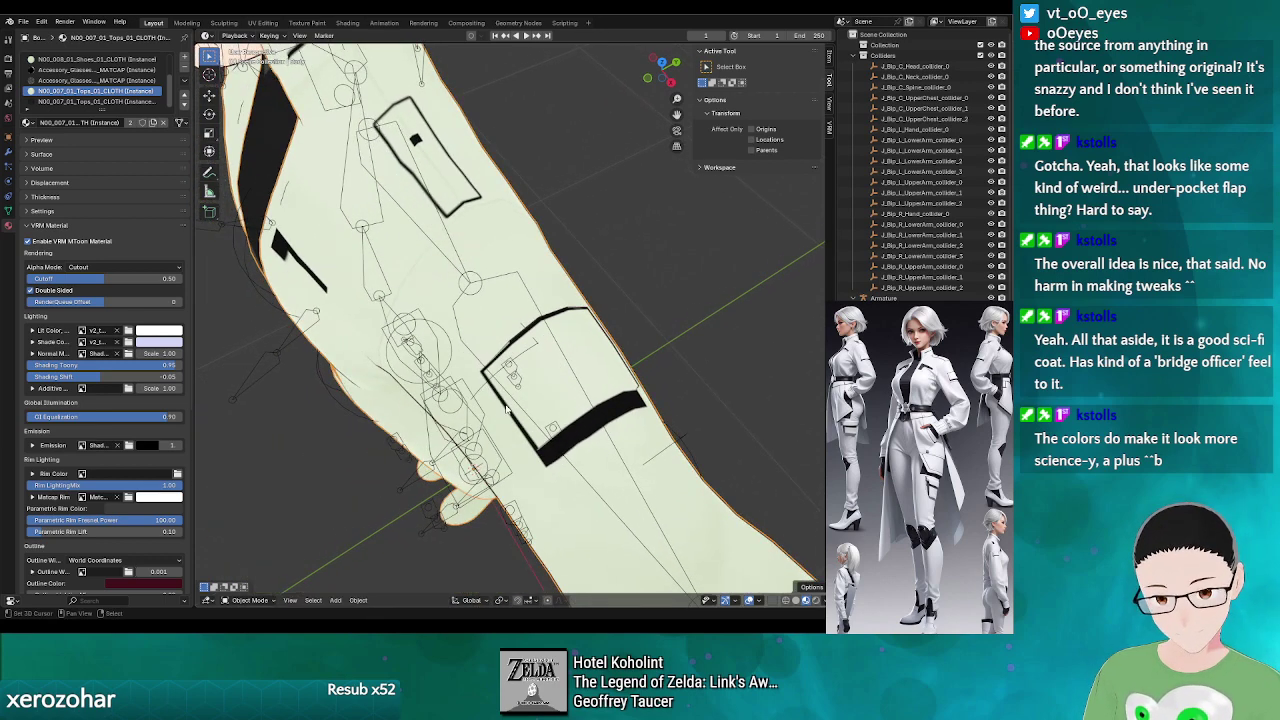
pyautogui.scroll(-4, 506, 409)
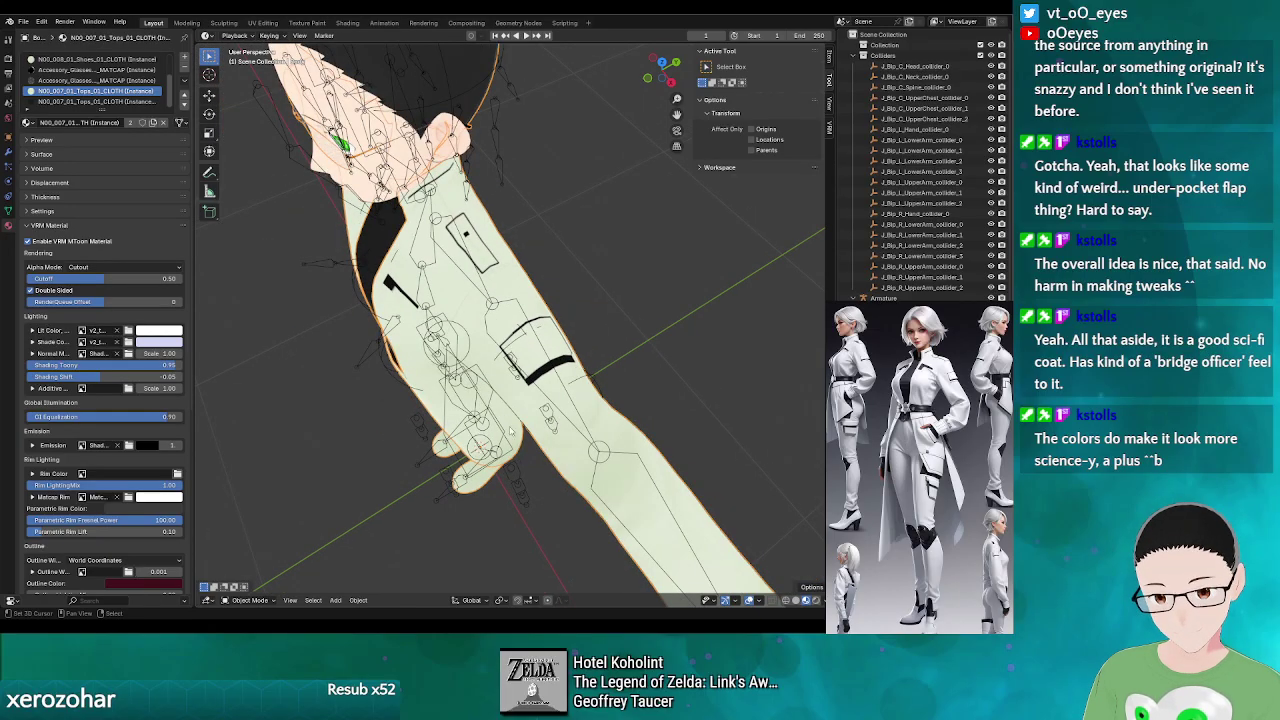
pyautogui.moveTo(506, 409); pyautogui.dragTo(607, 410)
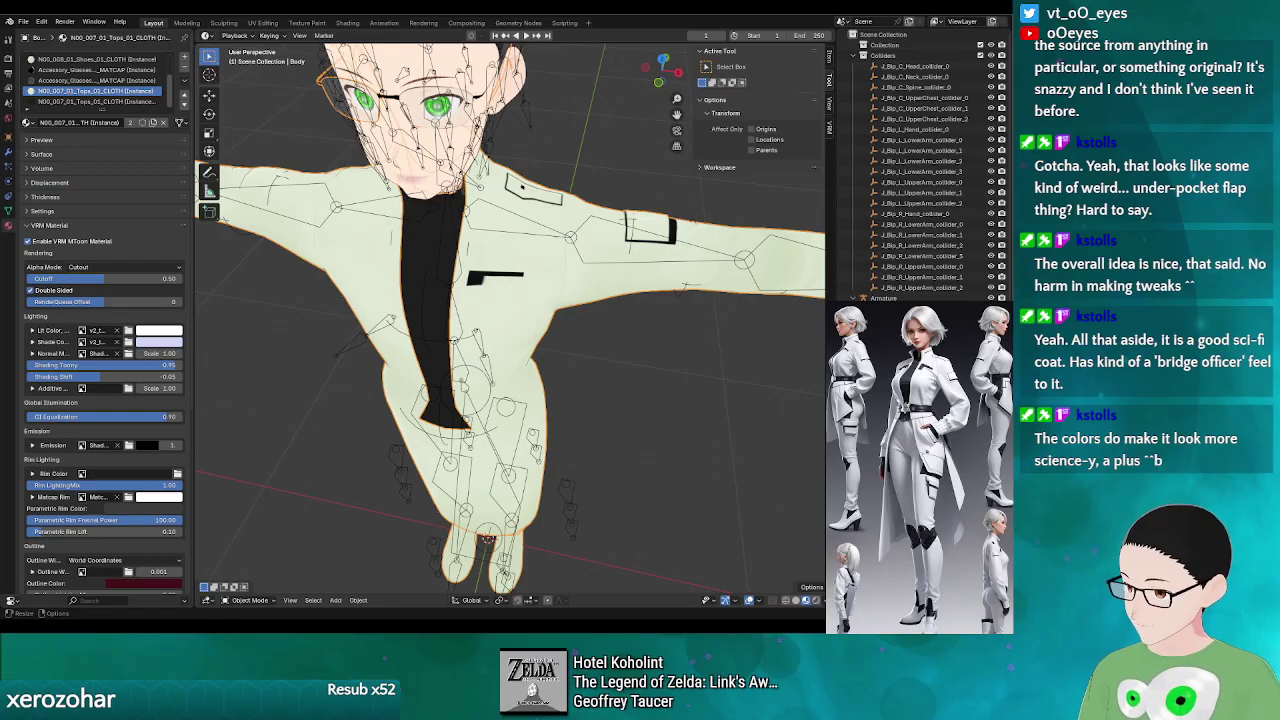
# - Switch to GIMP, examine the sleeve patch's corners and borders in Outfit reference.jpg, and return to the coat texture
pyautogui.hotkey('alt', 'Tab')
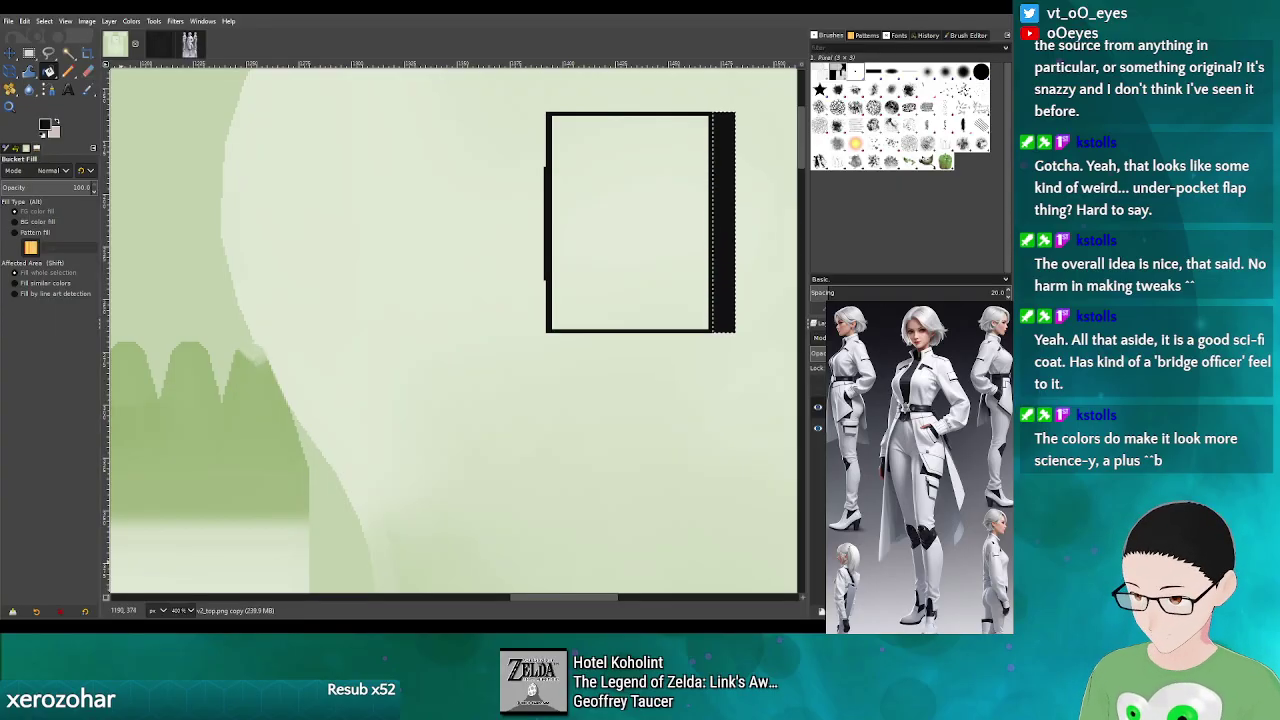
pyautogui.click(195, 44)
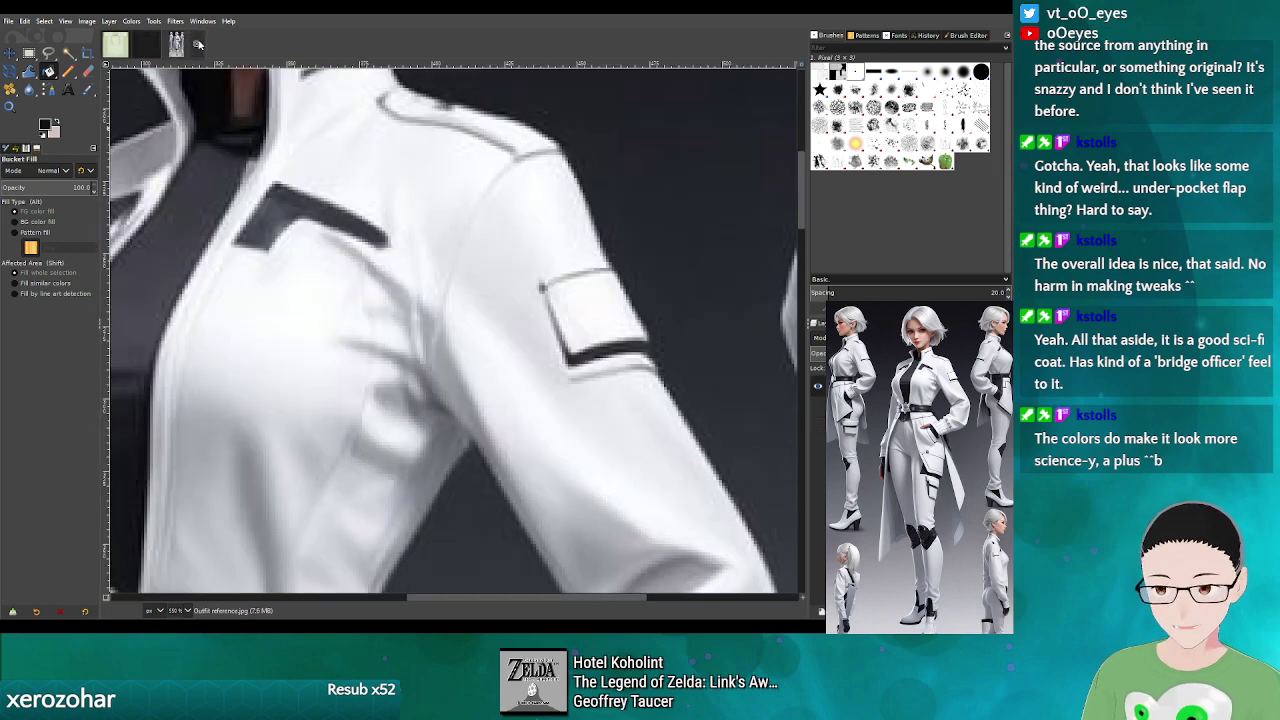
pyautogui.scroll(-3, 577, 306)
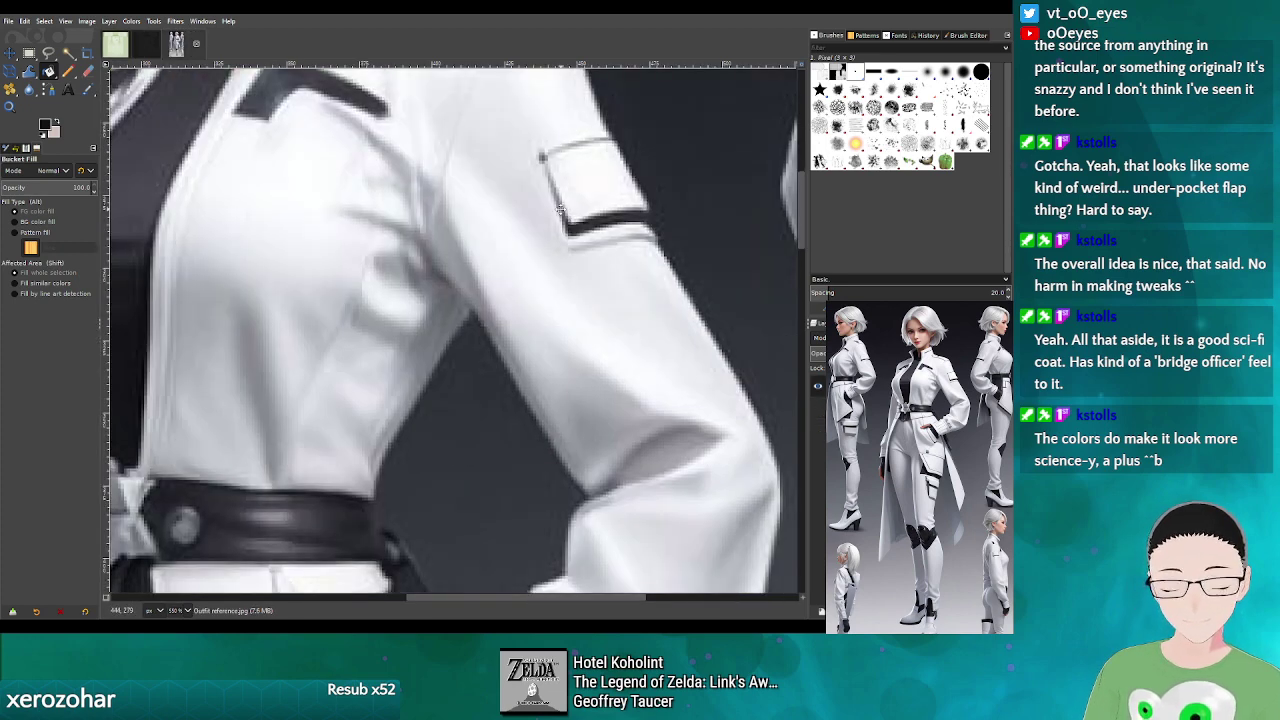
pyautogui.scroll(5, 560, 210)
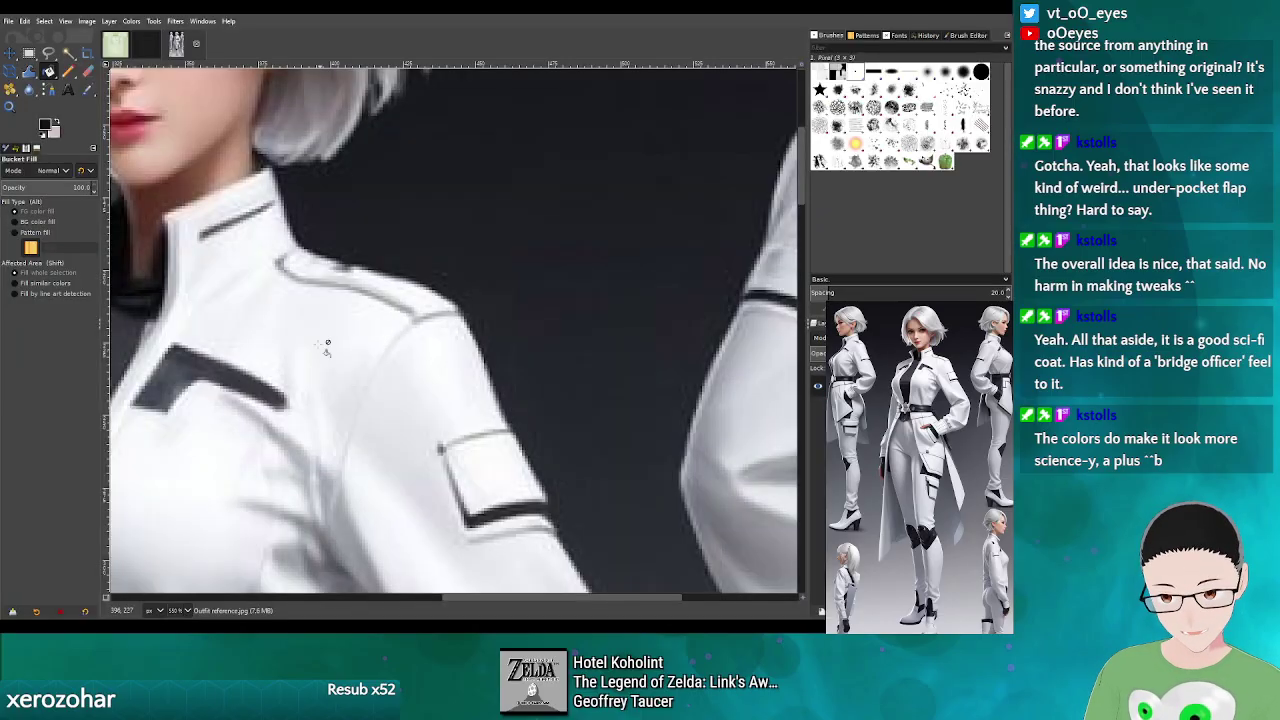
pyautogui.click(113, 45)
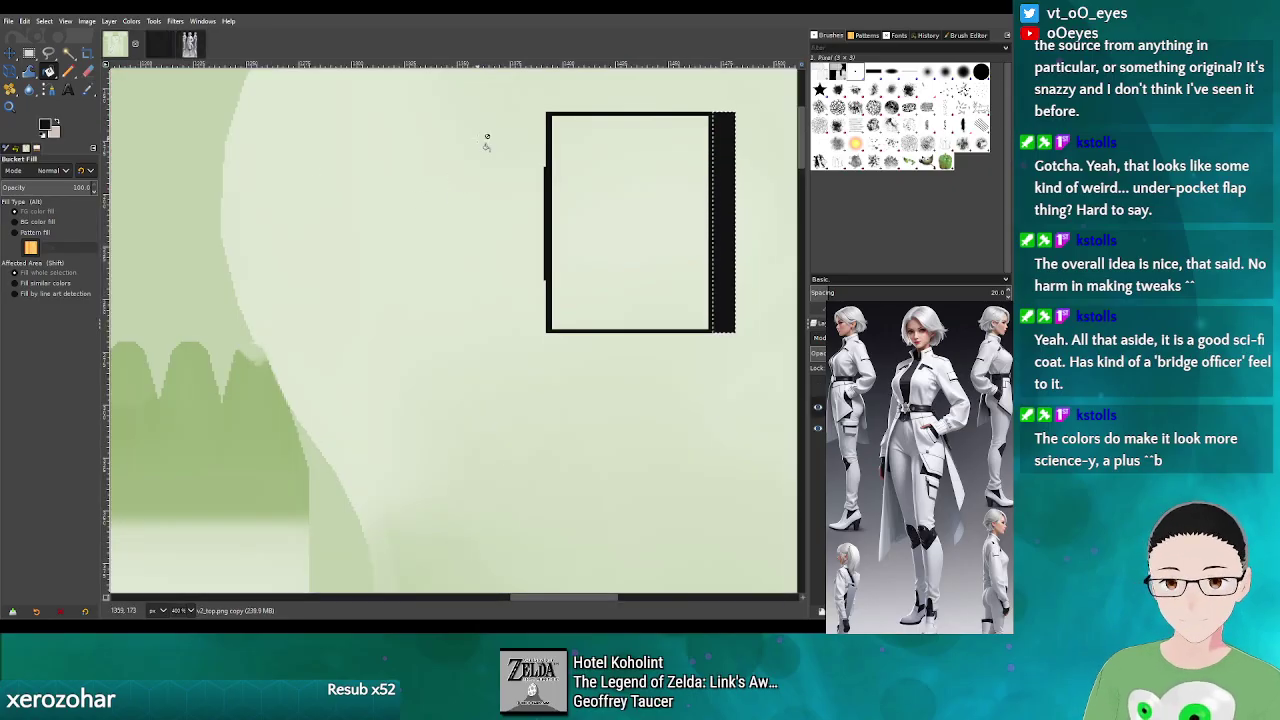
# - Fill a 4 × 2 px black tab at 1390, 161 so the patch's upper border extends past its inner corner
pyautogui.click(29, 53)
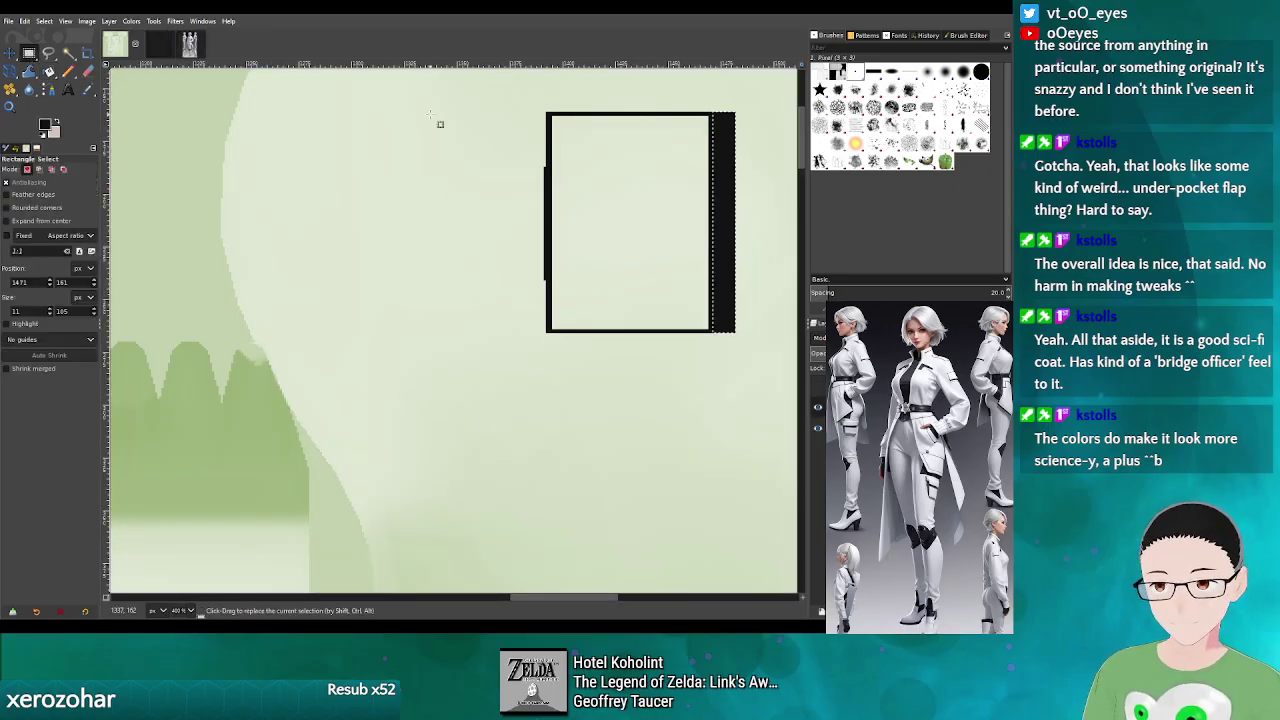
pyautogui.moveTo(560, 121); pyautogui.dragTo(544, 117)
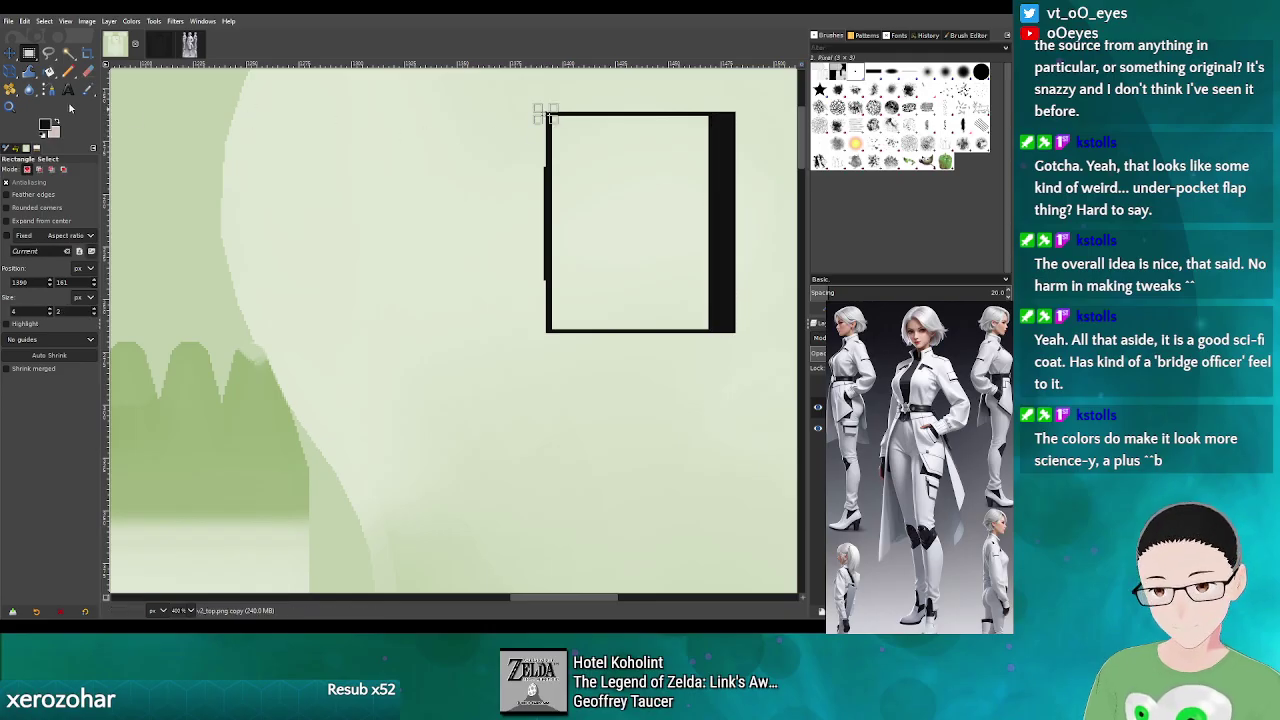
pyautogui.click(49, 72)
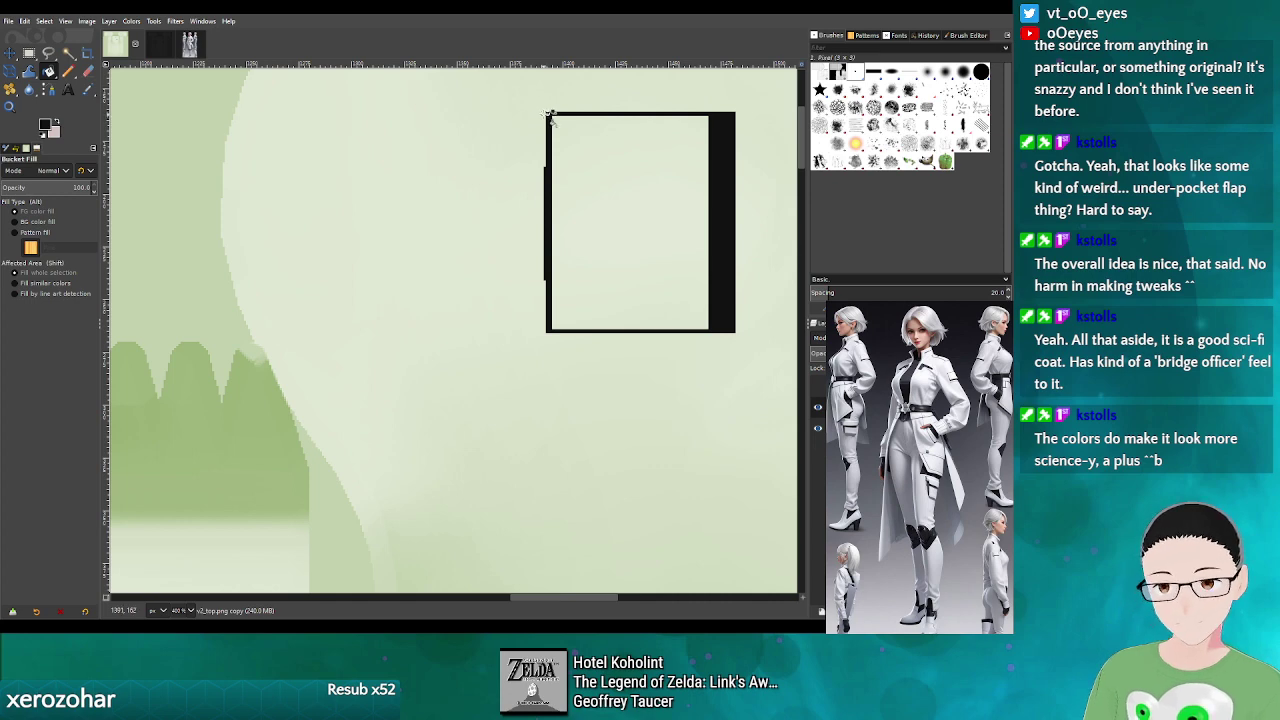
pyautogui.click(545, 114)
pyautogui.click(29, 55)
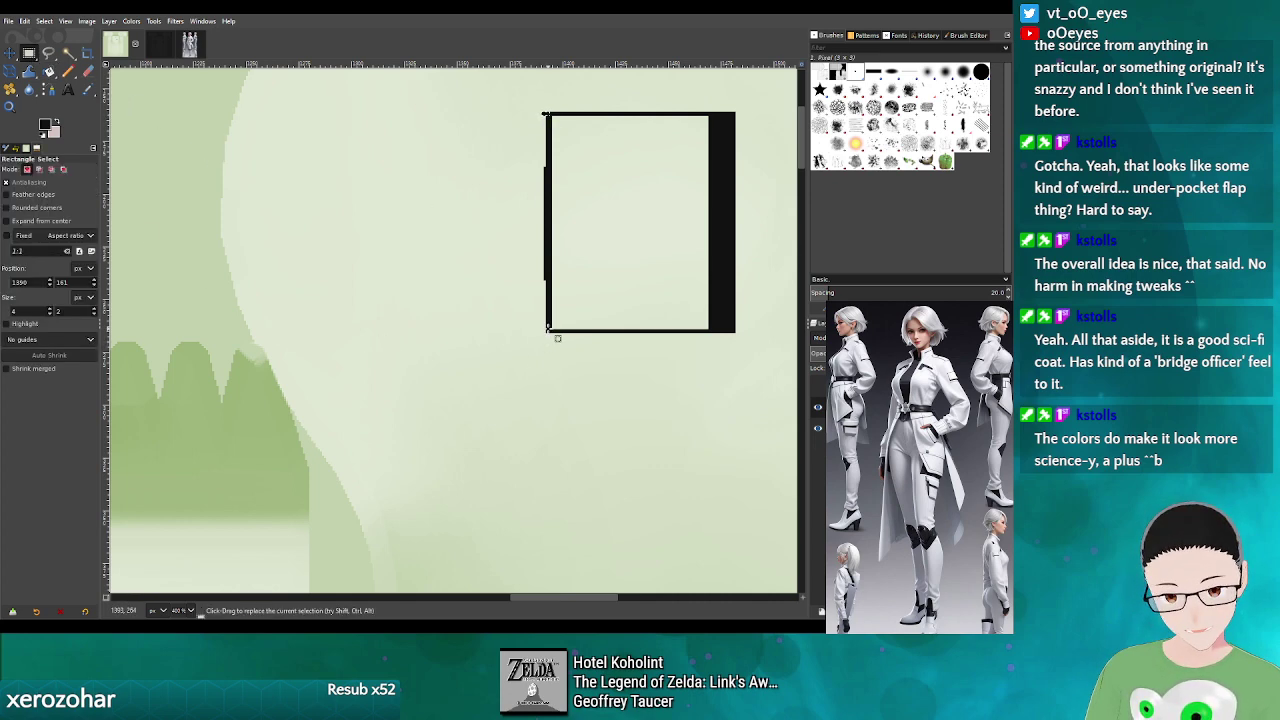
# - Fill a 3 × 2 px black tab at 1390, 264 beside the patch's lower inner corner and re-export the coat texture
pyautogui.moveTo(557, 338); pyautogui.dragTo(550, 342)
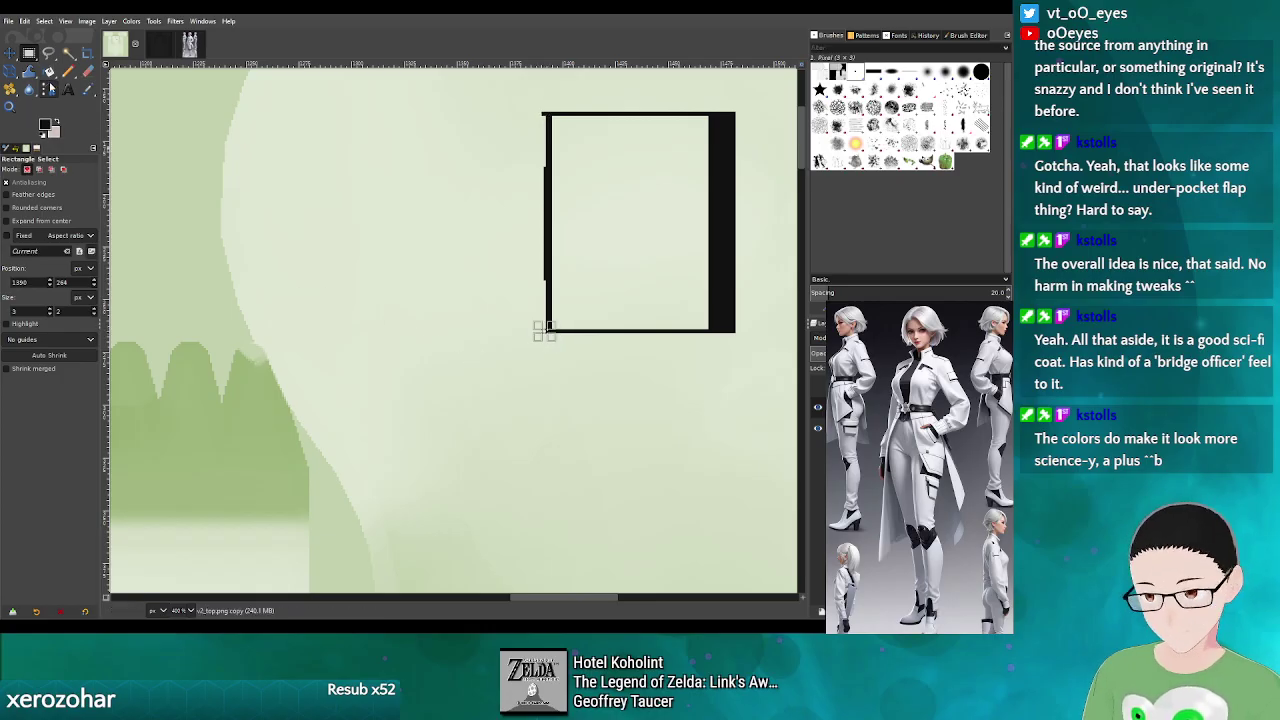
pyautogui.click(49, 71)
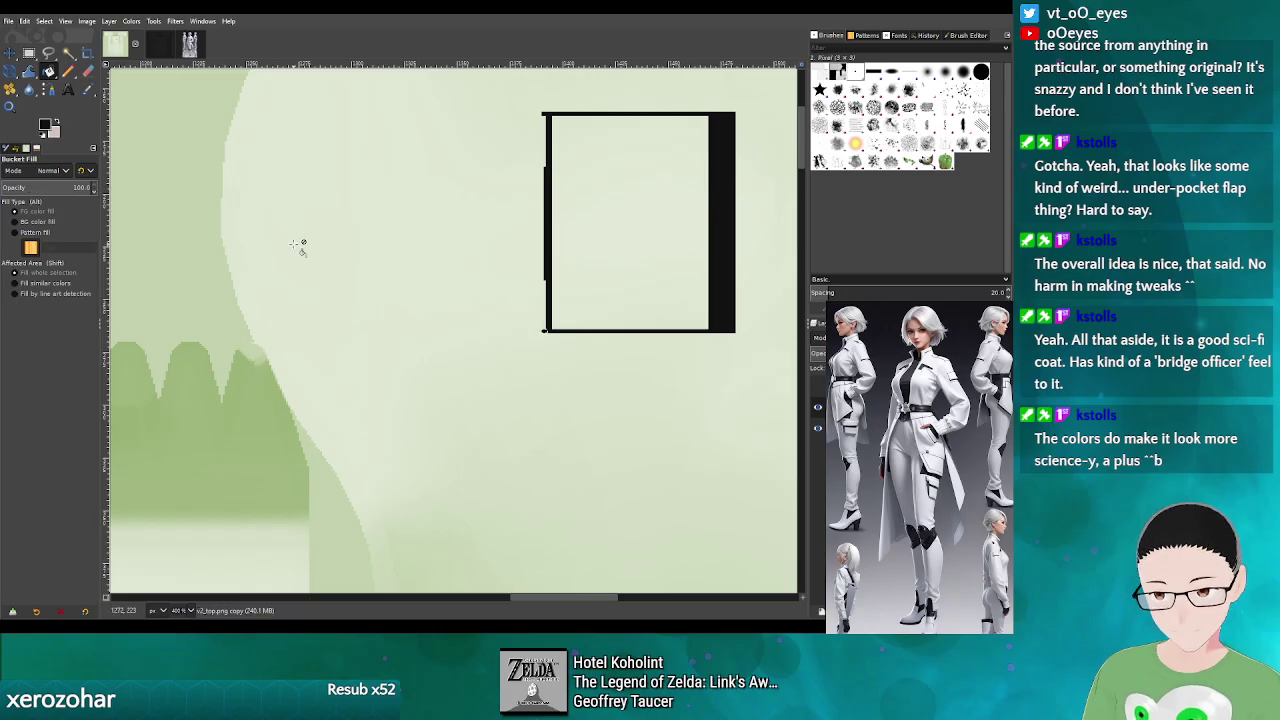
pyautogui.hotkey('ctrl', 'e')
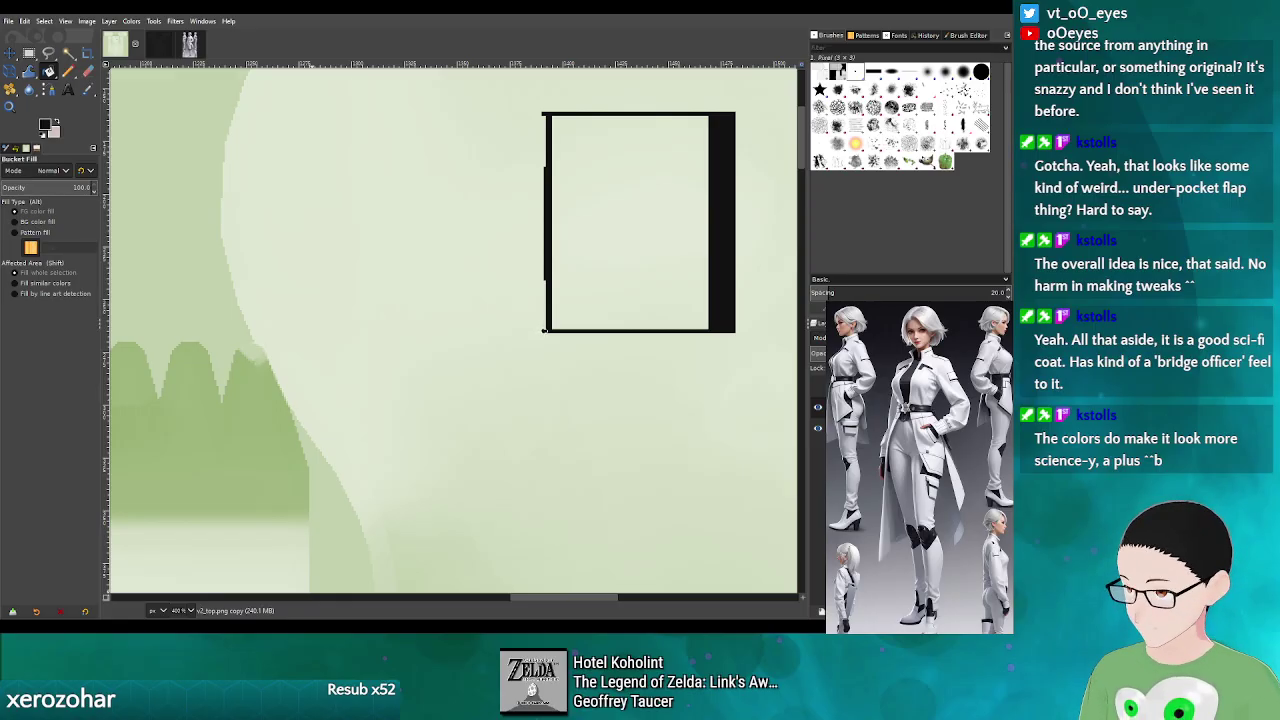
# - Switch to Blender, check the sleeve patch up close, reload v2_top.png in the Image Editor and return to the 3D viewport
pyautogui.hotkey('alt', 'Tab')
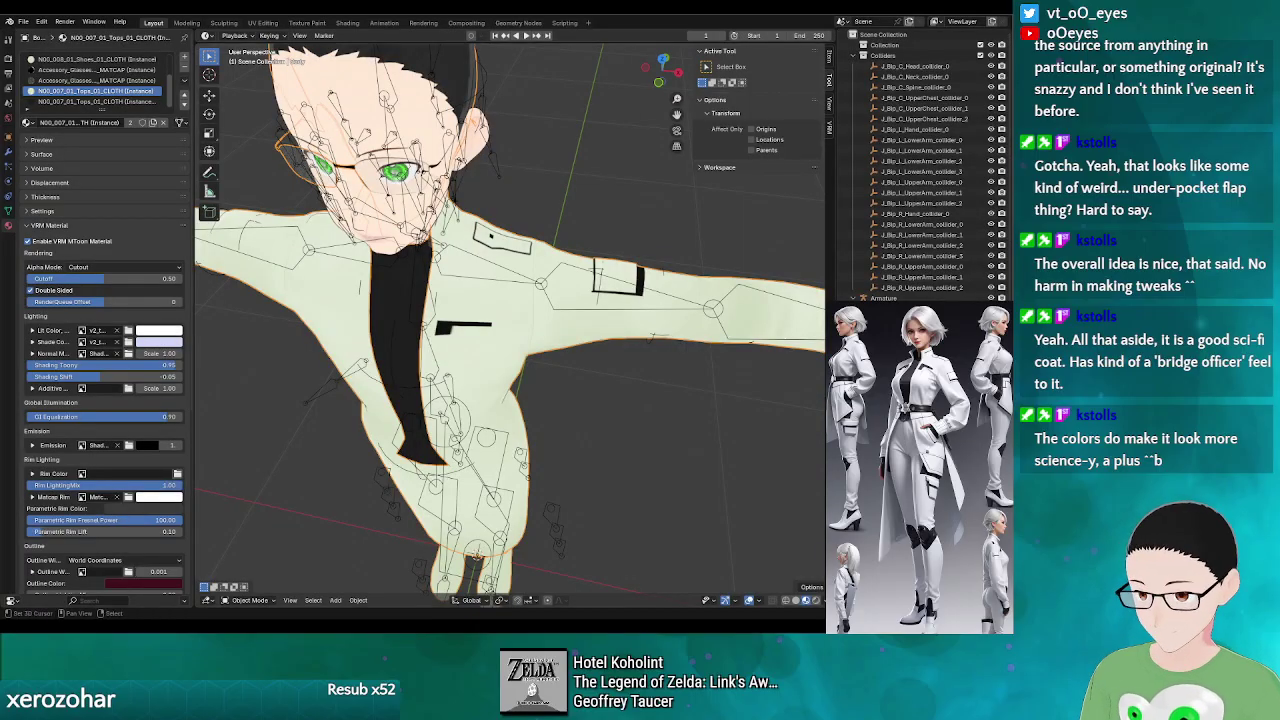
pyautogui.moveTo(560, 380); pyautogui.dragTo(500, 443)
pyautogui.scroll(4, 486, 405)
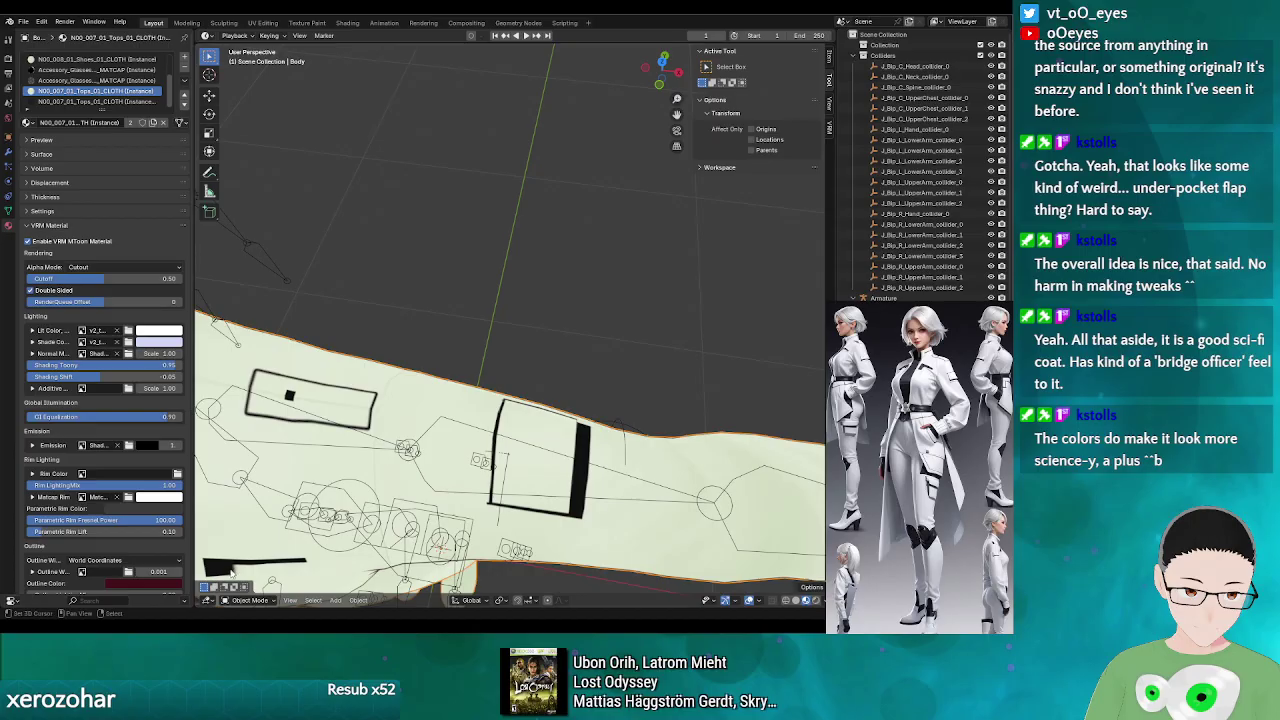
pyautogui.click(208, 600)
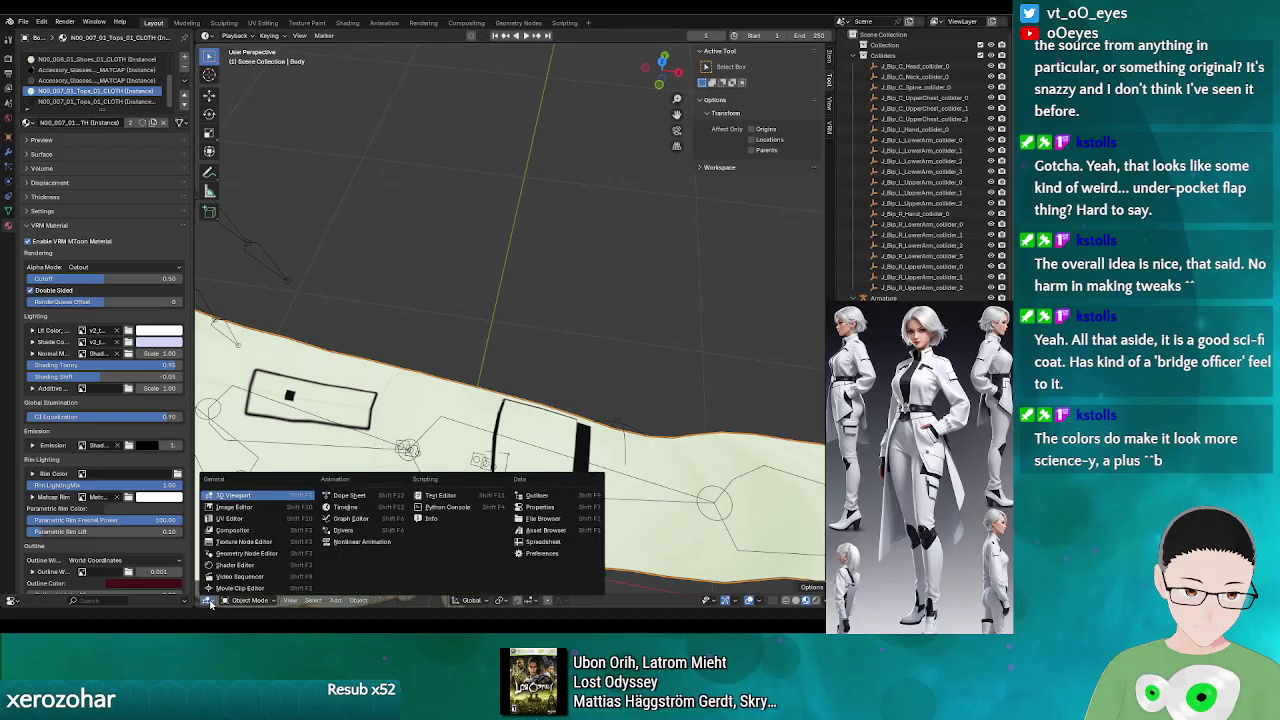
pyautogui.click(250, 508)
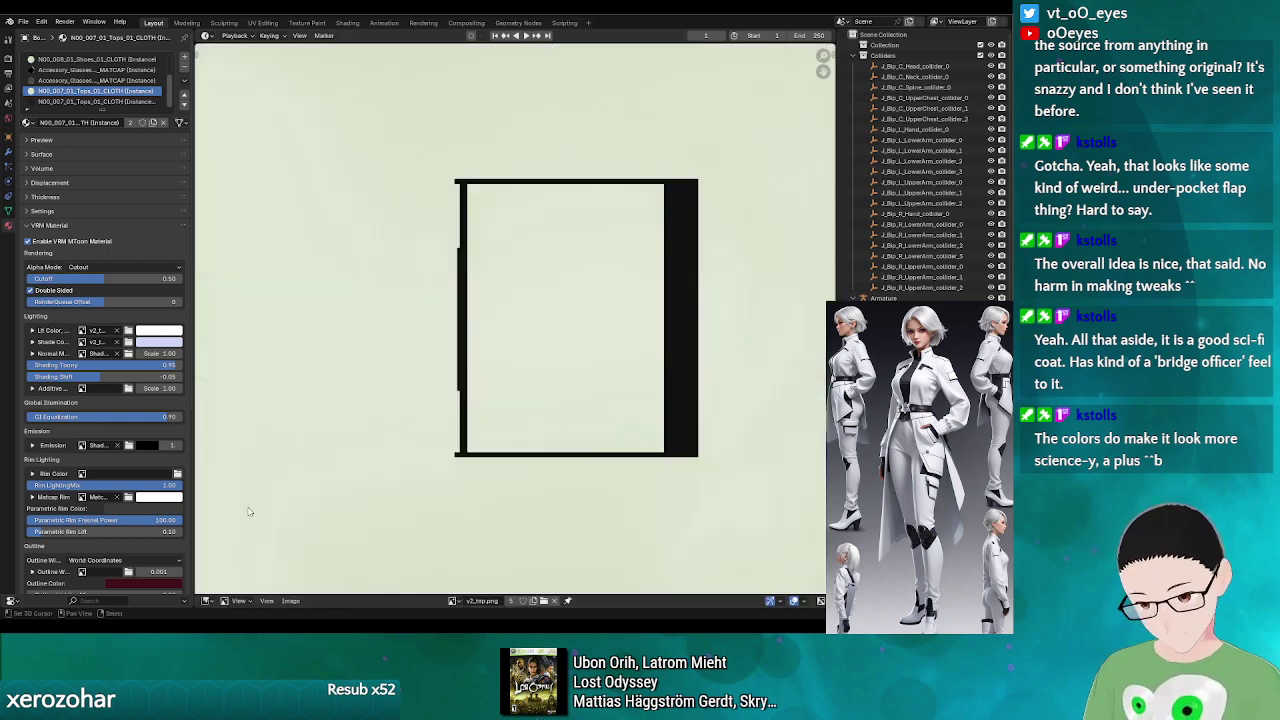
pyautogui.click(292, 600)
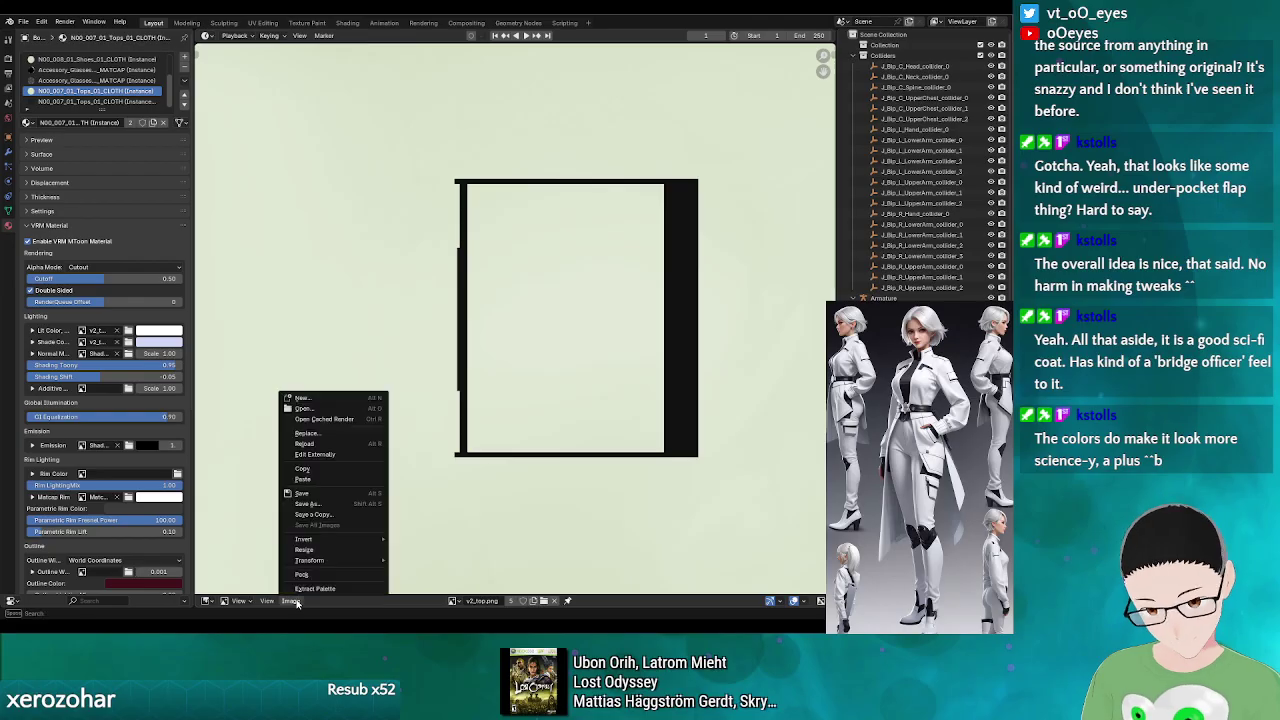
pyautogui.click(334, 446)
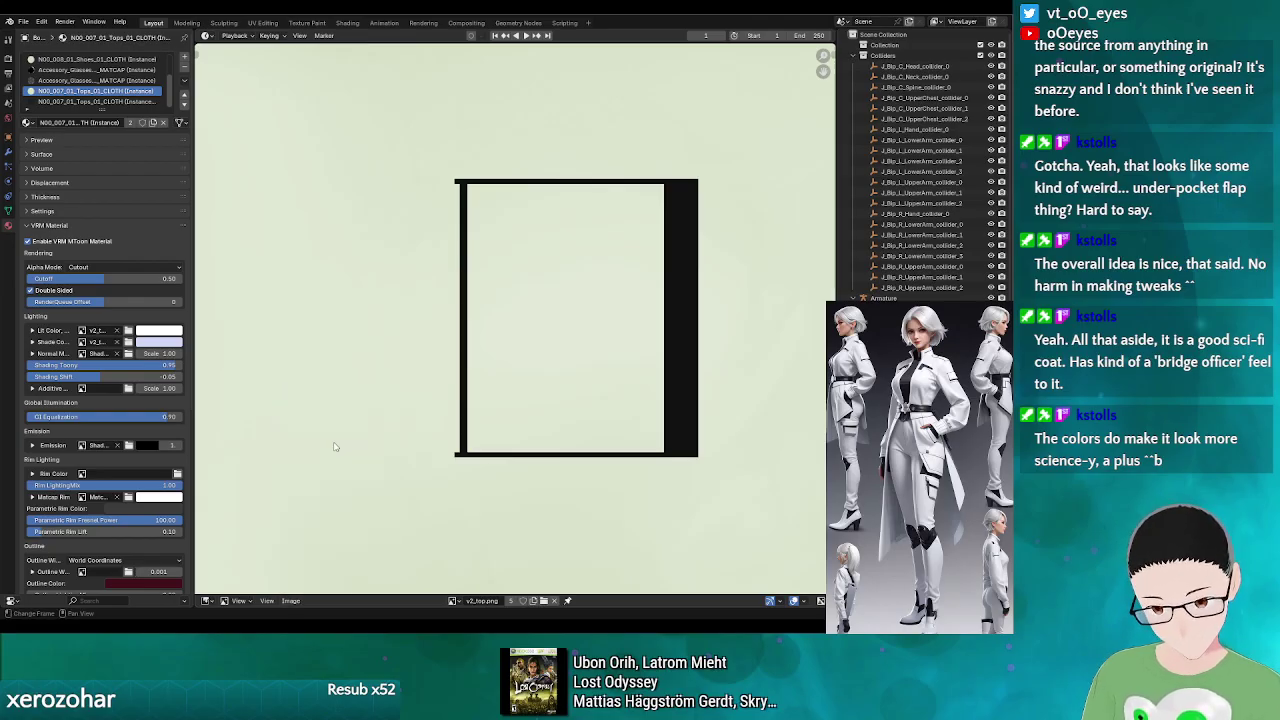
pyautogui.click(207, 601)
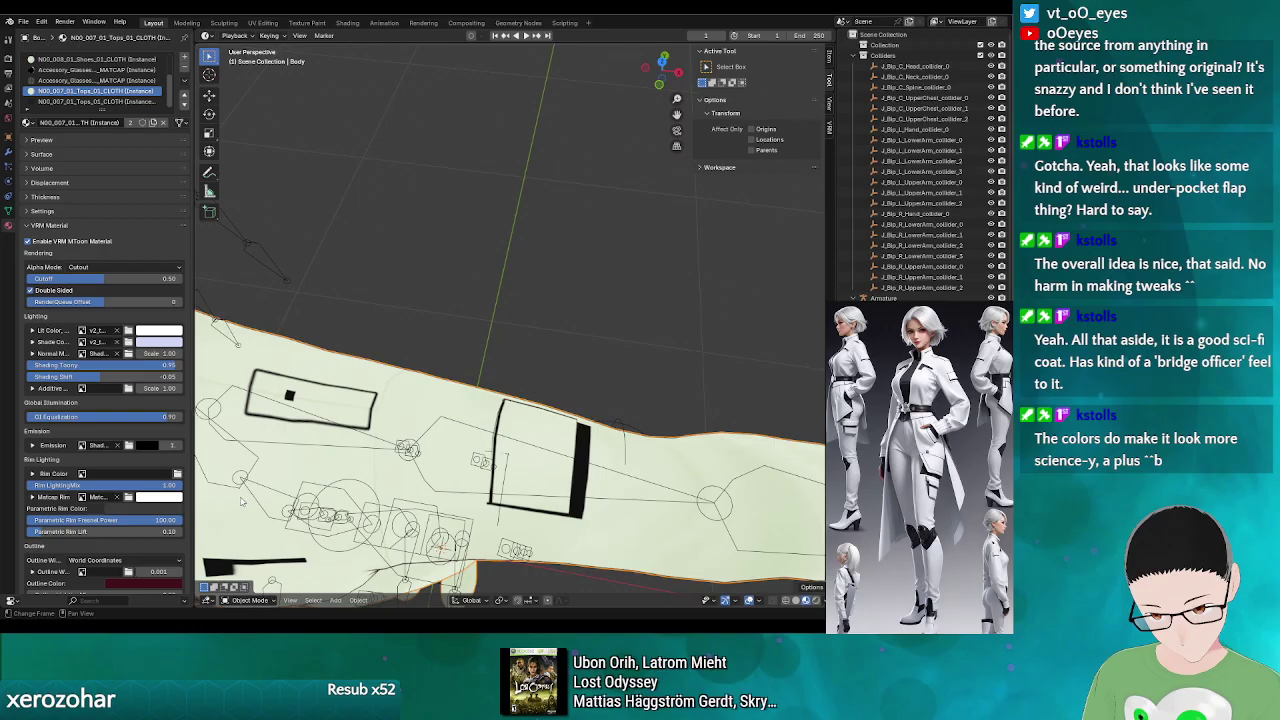
pyautogui.click(250, 498)
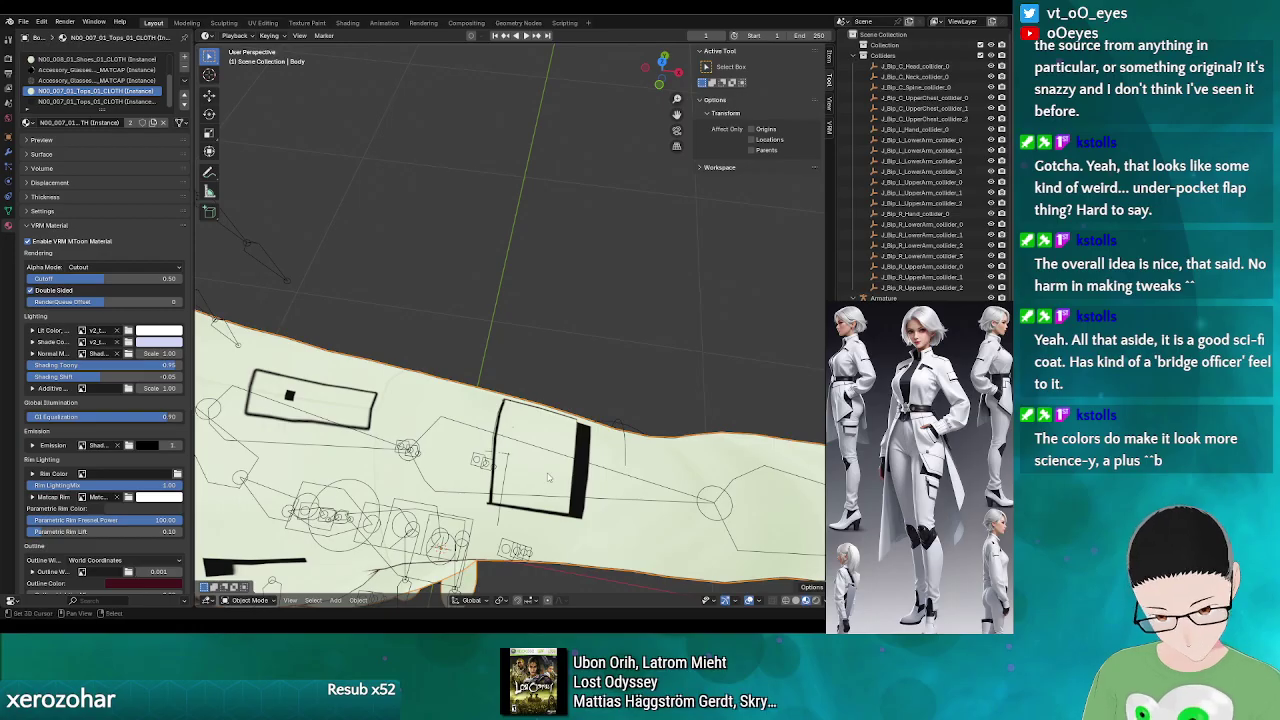
# - Examine the sleeve patch with the whole arm and the front of the coat in view
pyautogui.scroll(-4, 560, 481)
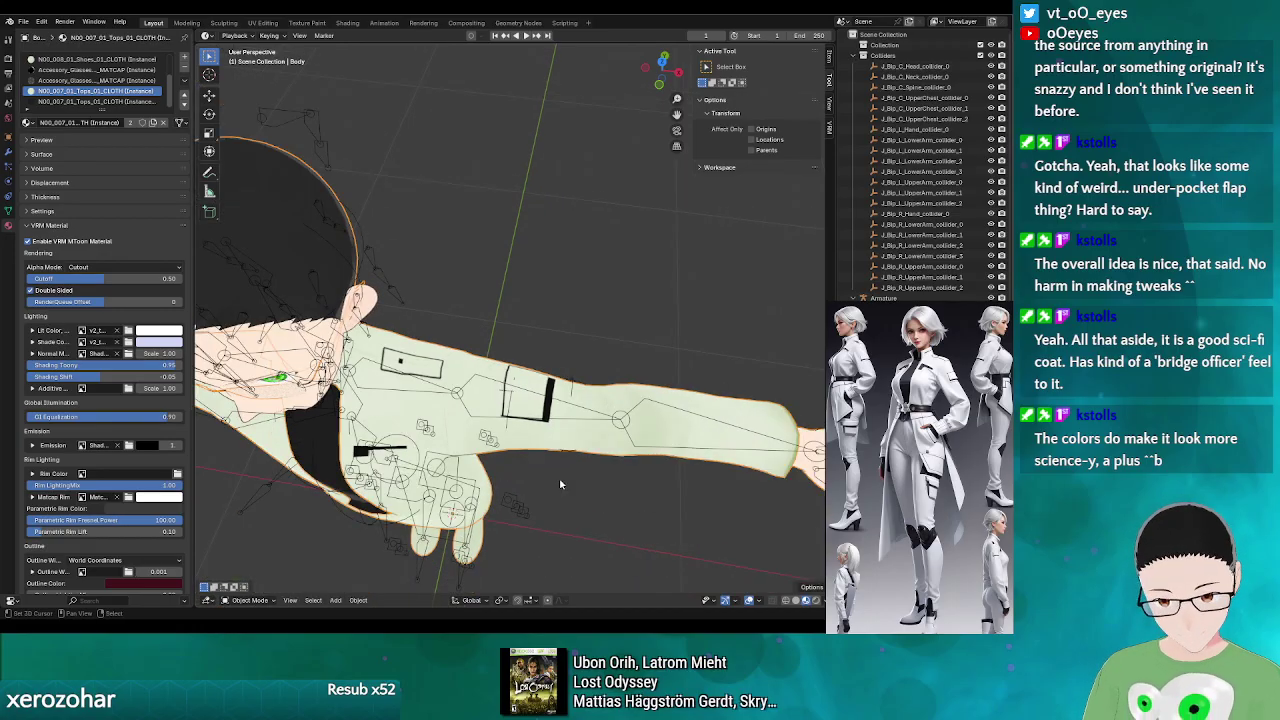
pyautogui.scroll(-2, 559, 478)
pyautogui.moveTo(529, 490); pyautogui.dragTo(553, 413)
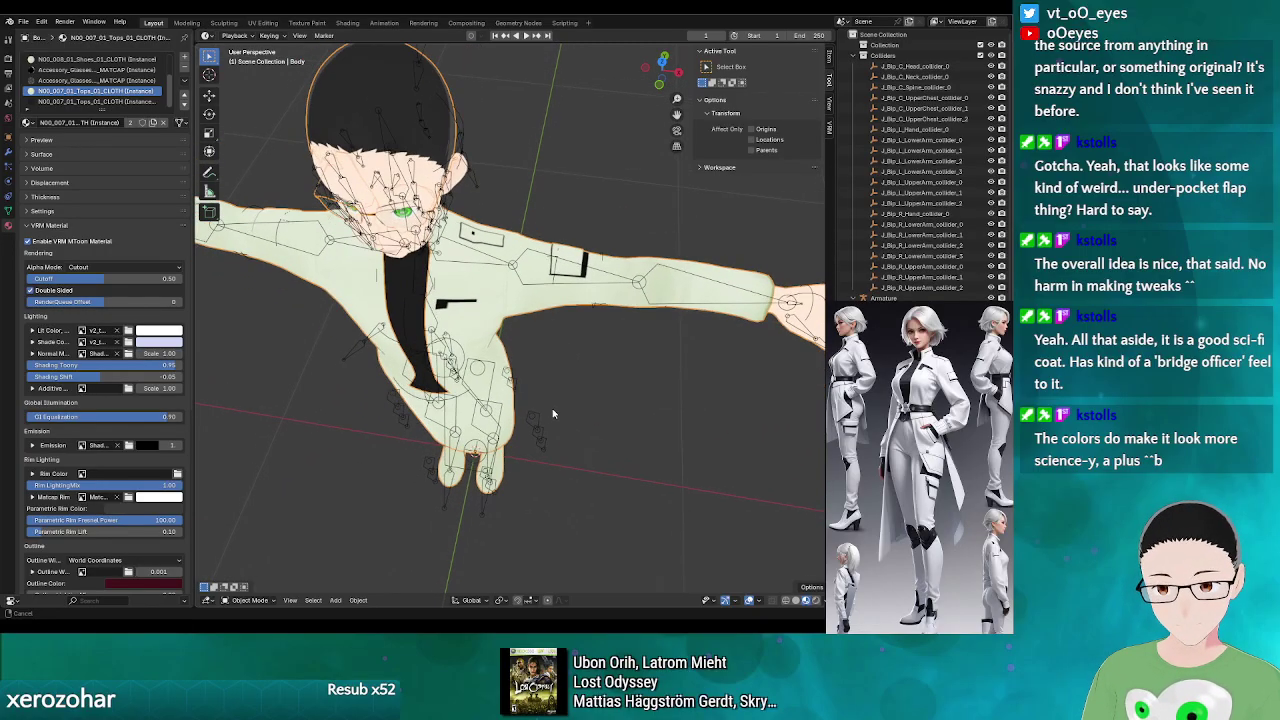
pyautogui.moveTo(554, 339)
pyautogui.mouseDown()
pyautogui.moveTo(520, 346)
pyautogui.moveTo(547, 356)
pyautogui.mouseUp()
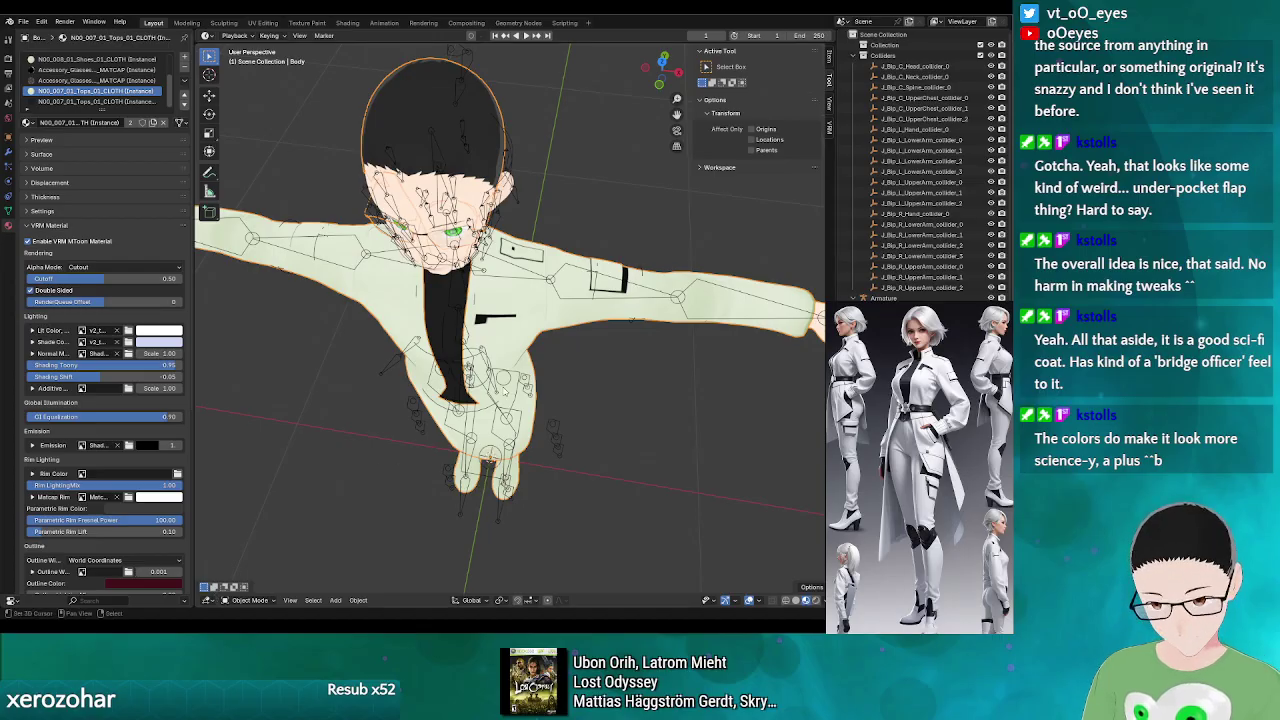
# - Reload the edited v2_top.png without its UV wireframe in the Image Editor and return to the 3D viewport
pyautogui.click(210, 600)
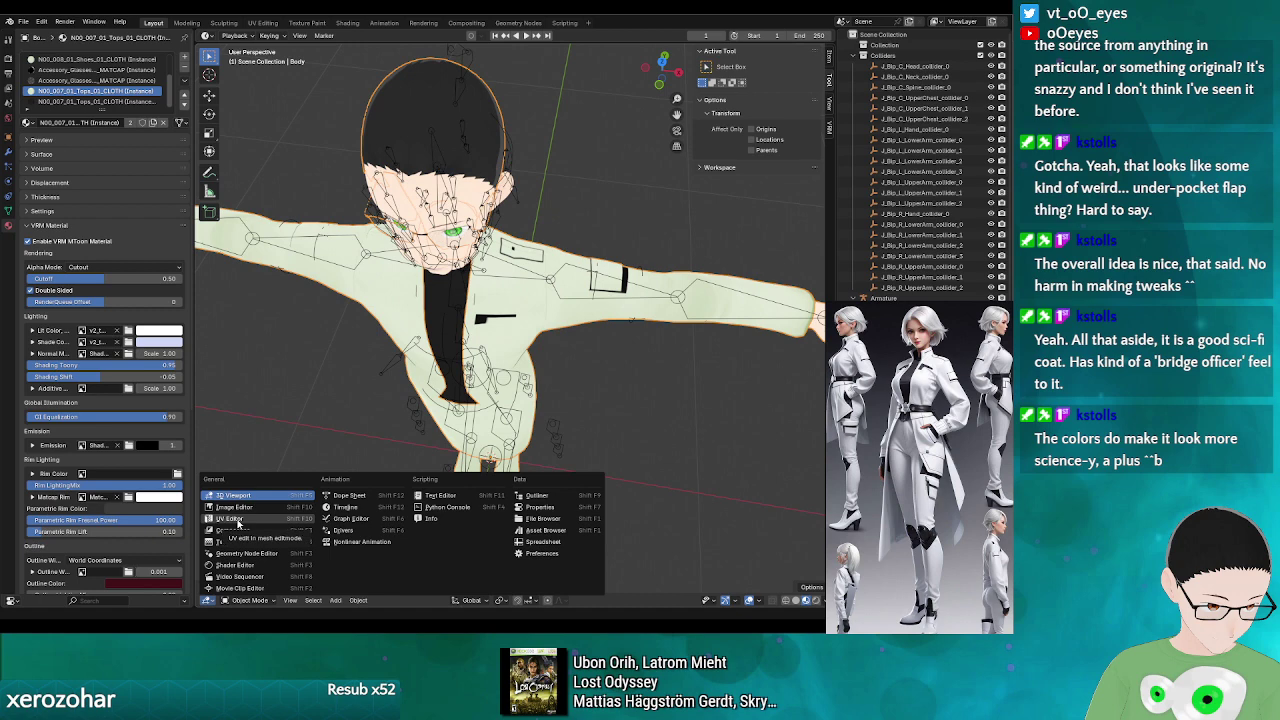
pyautogui.click(238, 520)
pyautogui.click(291, 600)
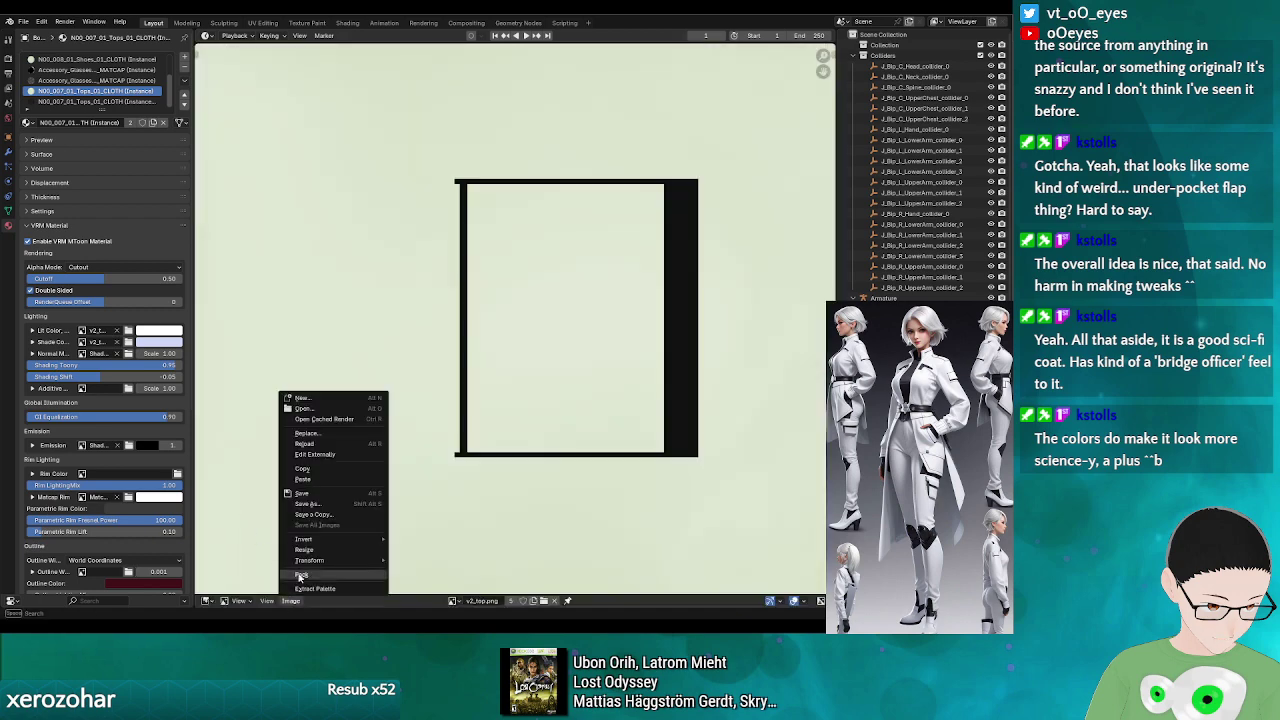
pyautogui.click(318, 446)
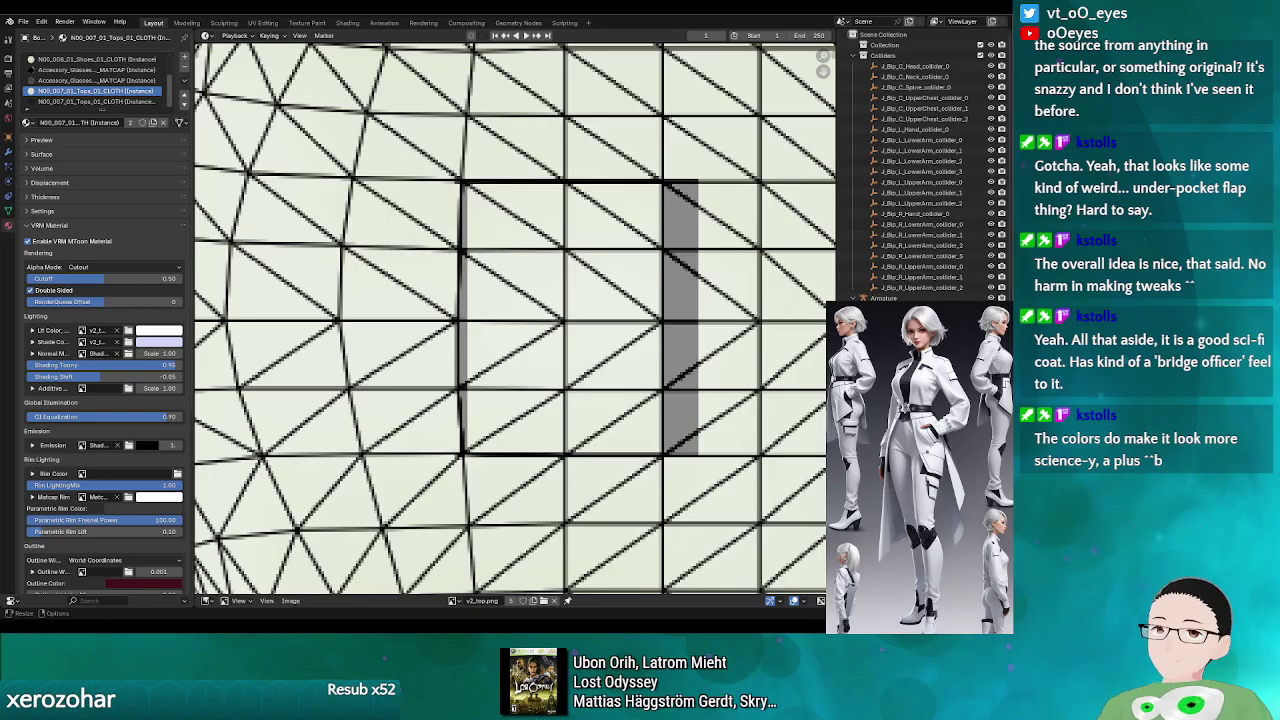
pyautogui.click(289, 601)
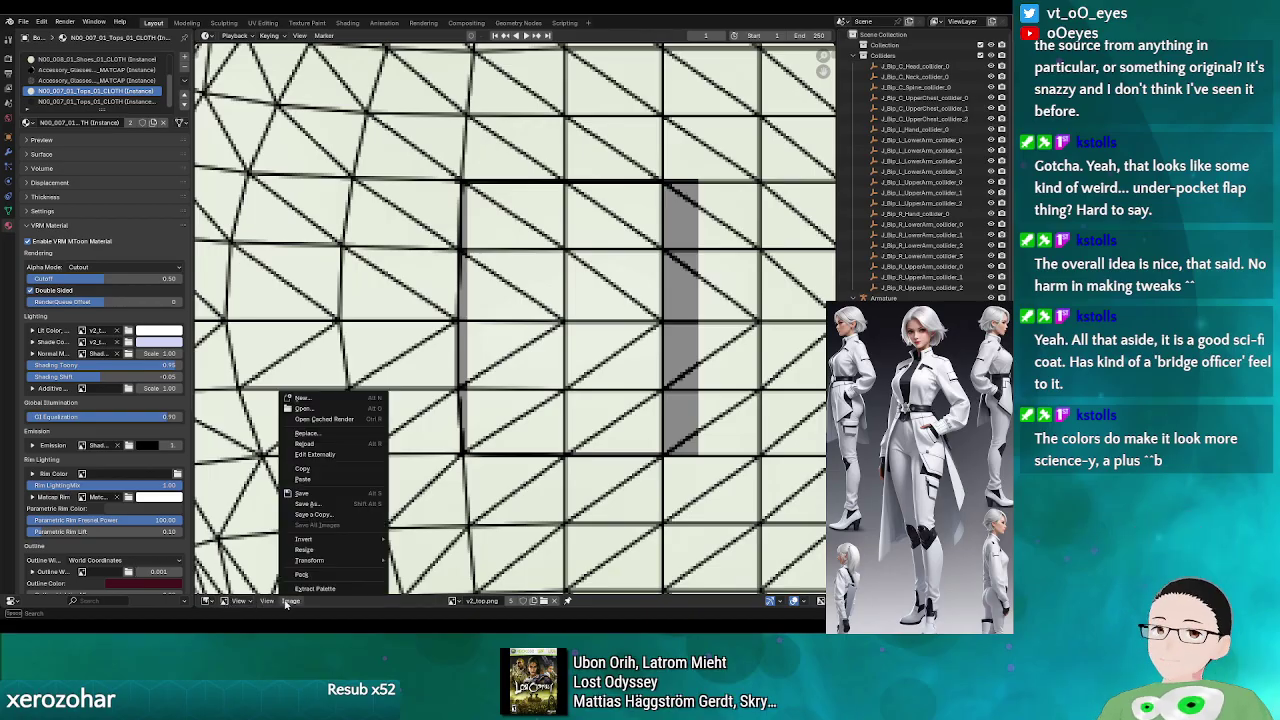
pyautogui.click(321, 444)
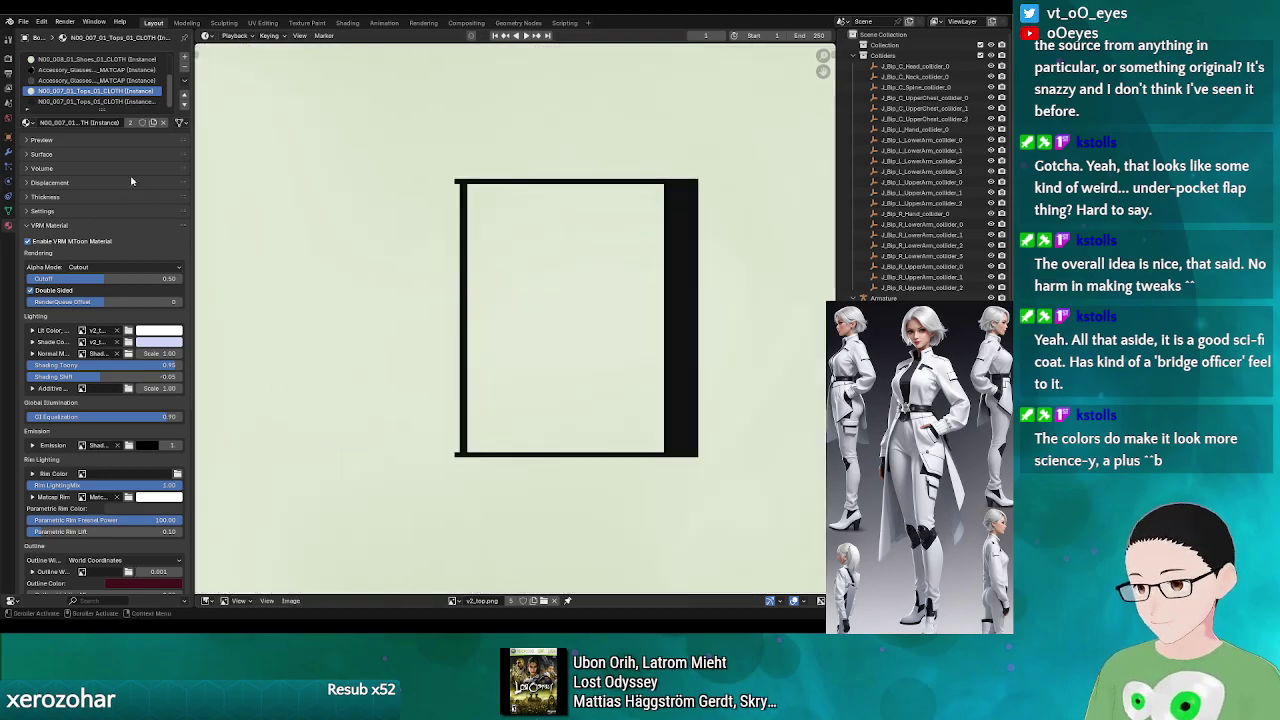
pyautogui.click(208, 600)
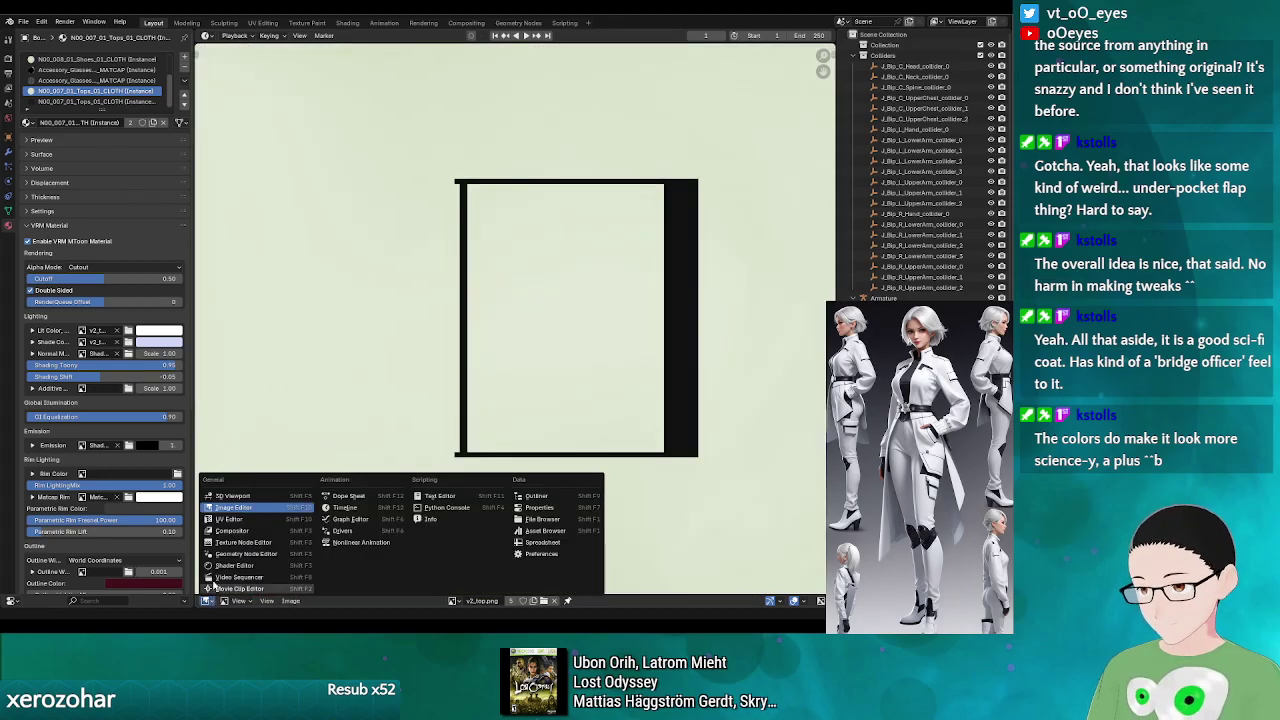
pyautogui.click(236, 496)
# - Examine the chest, shoulder and sleeve markings on both sides of the coat from the front
pyautogui.scroll(-3, 510, 300)
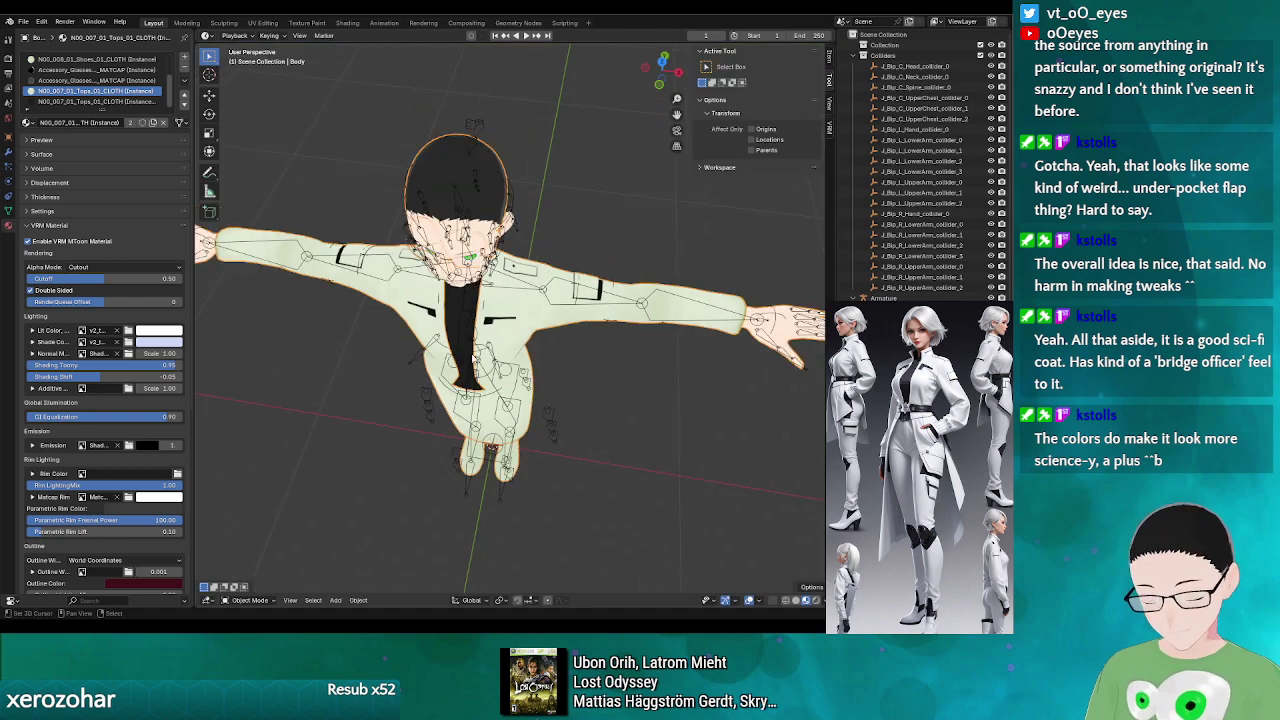
pyautogui.moveTo(520, 440); pyautogui.dragTo(531, 398)
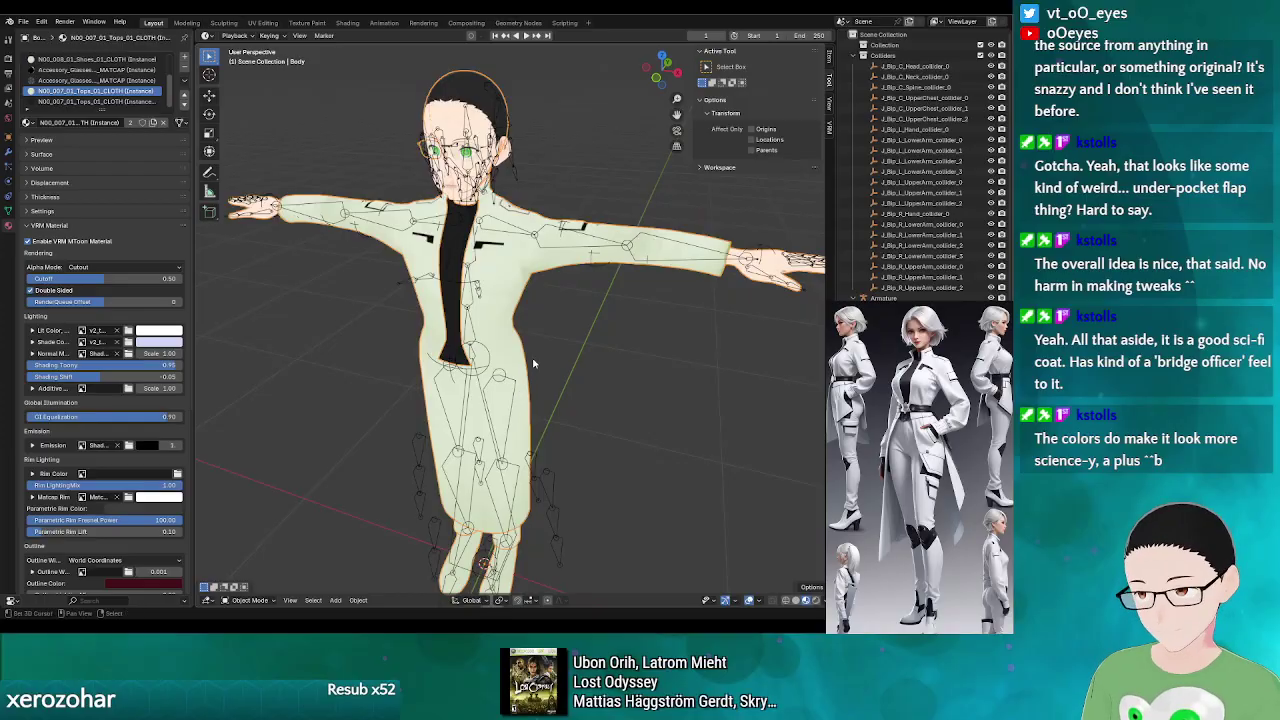
pyautogui.scroll(4, 533, 400)
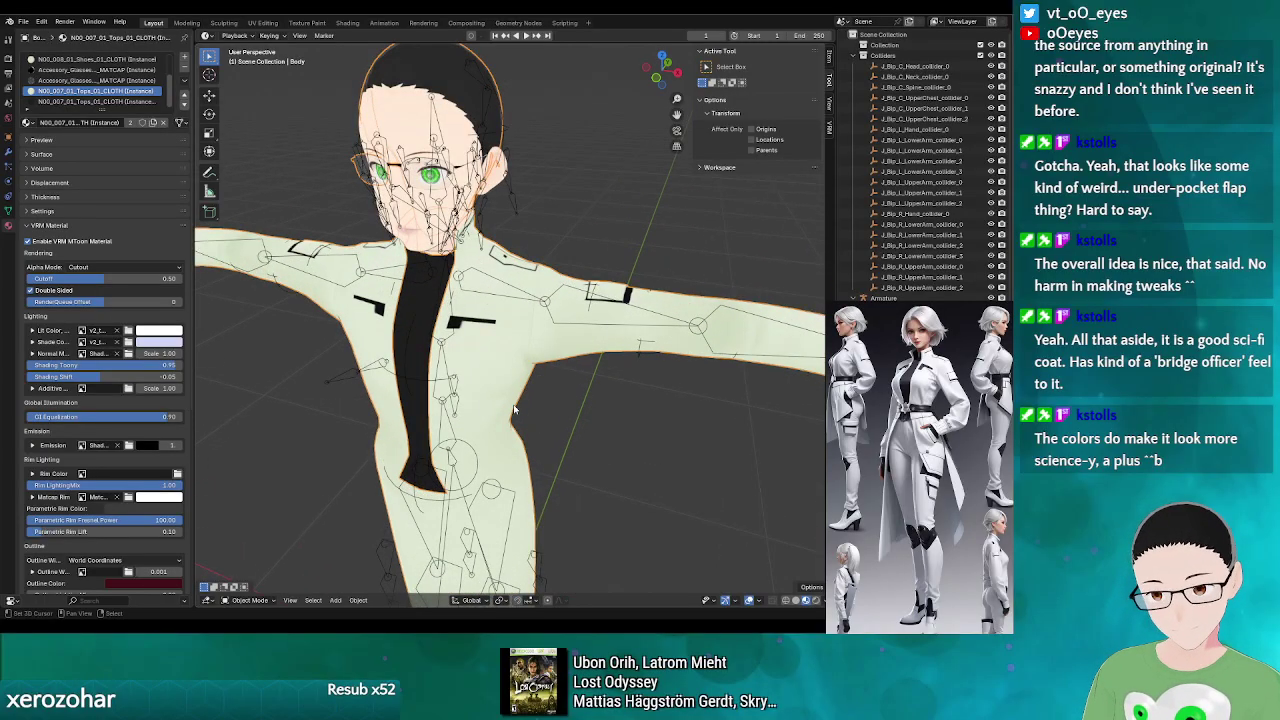
pyautogui.scroll(1, 514, 408)
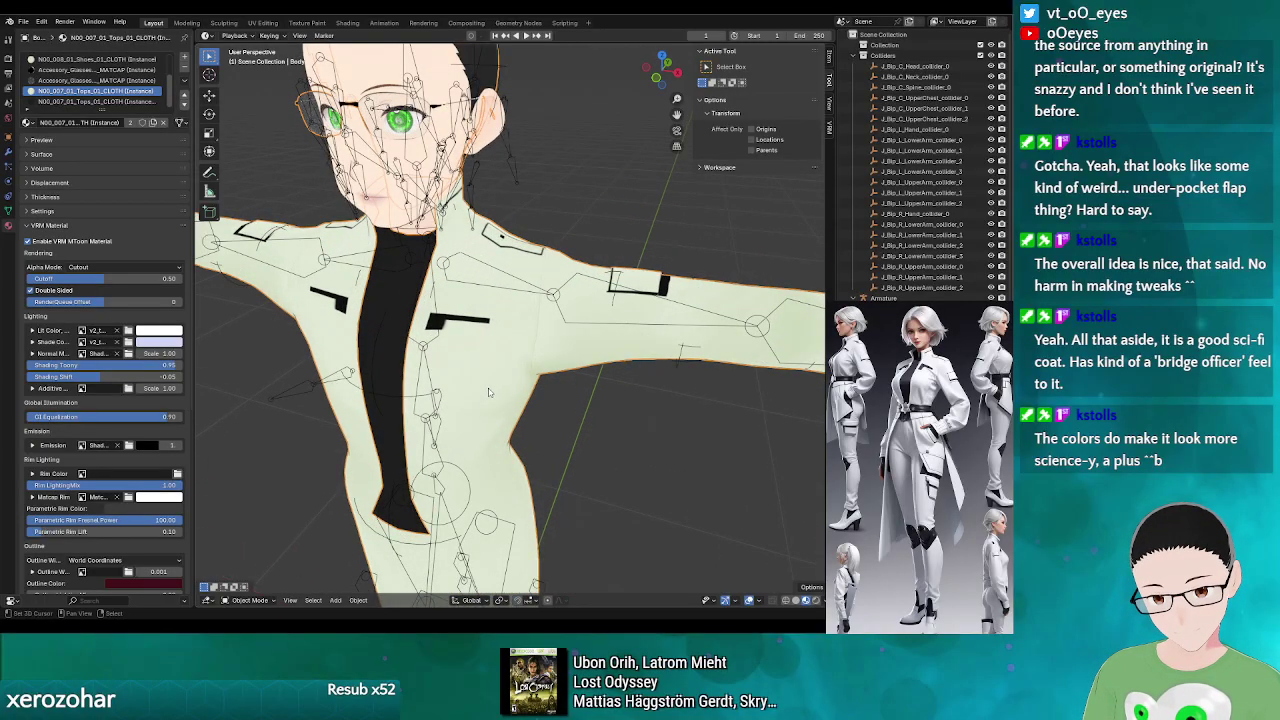
pyautogui.moveTo(500, 384); pyautogui.dragTo(546, 441)
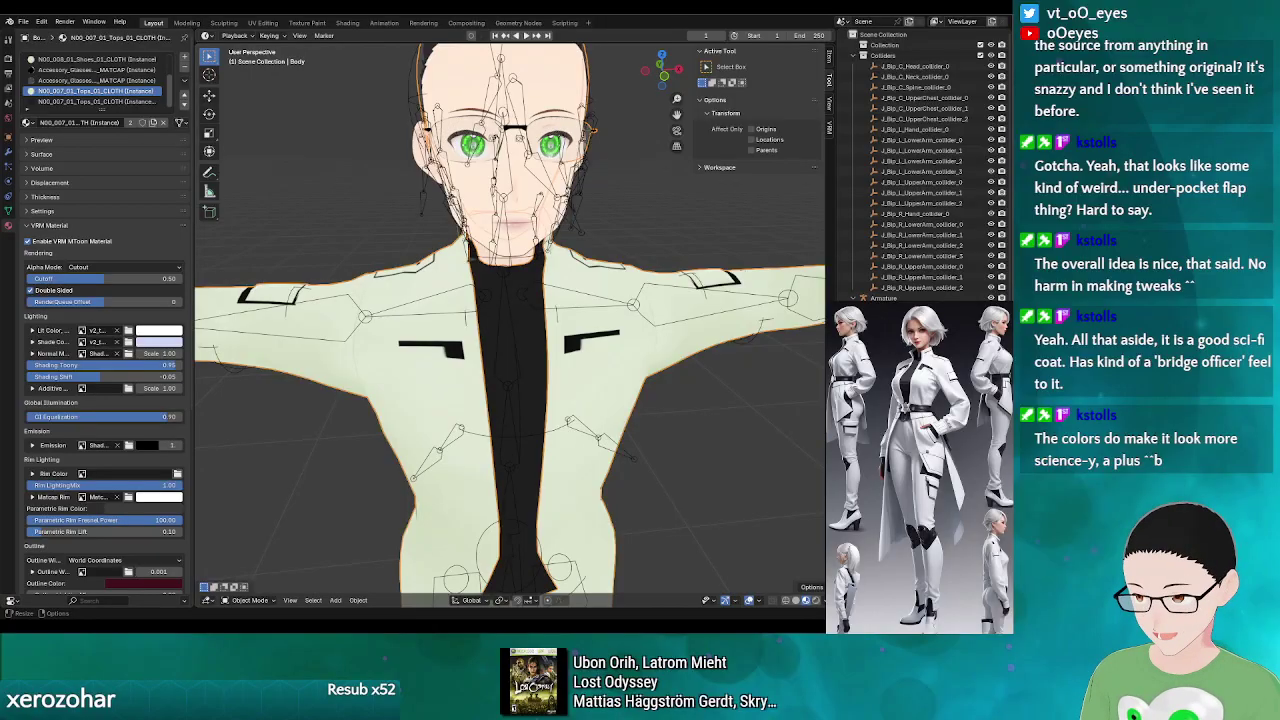
pyautogui.moveTo(552, 368)
pyautogui.mouseDown()
pyautogui.moveTo(492, 376)
pyautogui.moveTo(647, 366)
pyautogui.moveTo(564, 375)
pyautogui.mouseUp()
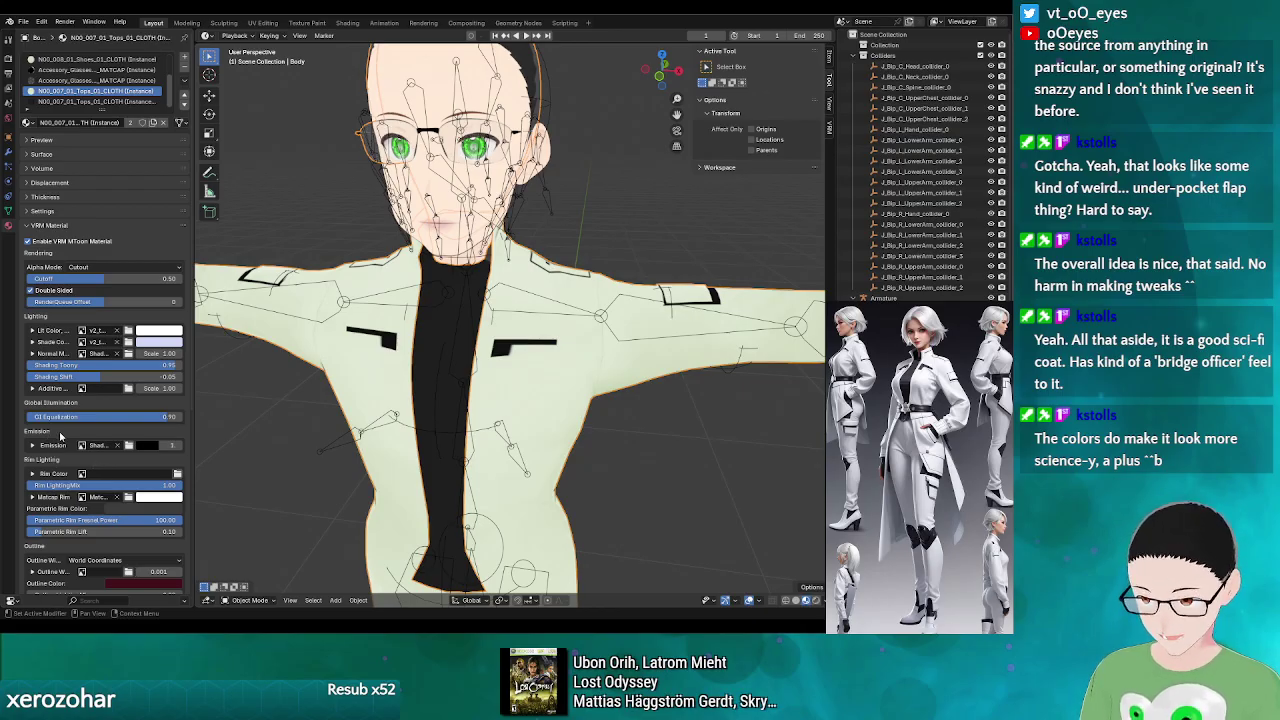
# - Save the Blender file and export the character as a VRM model
pyautogui.click(22, 22)
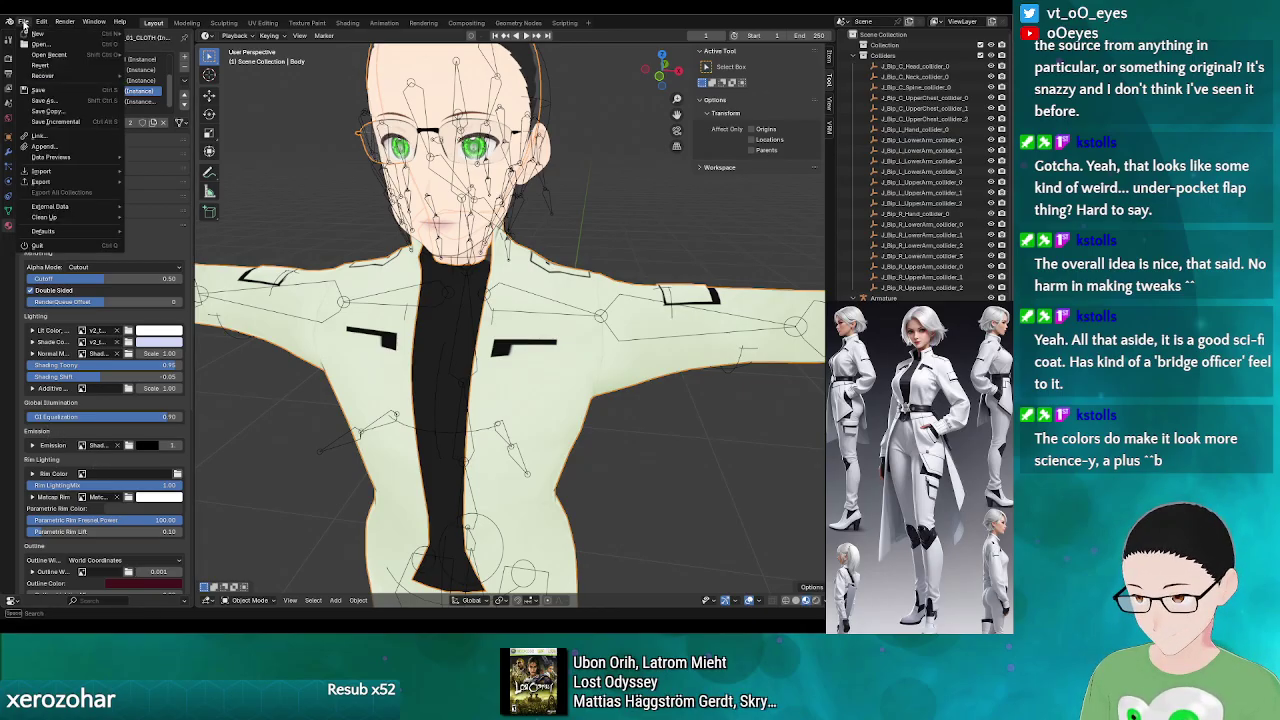
pyautogui.click(45, 90)
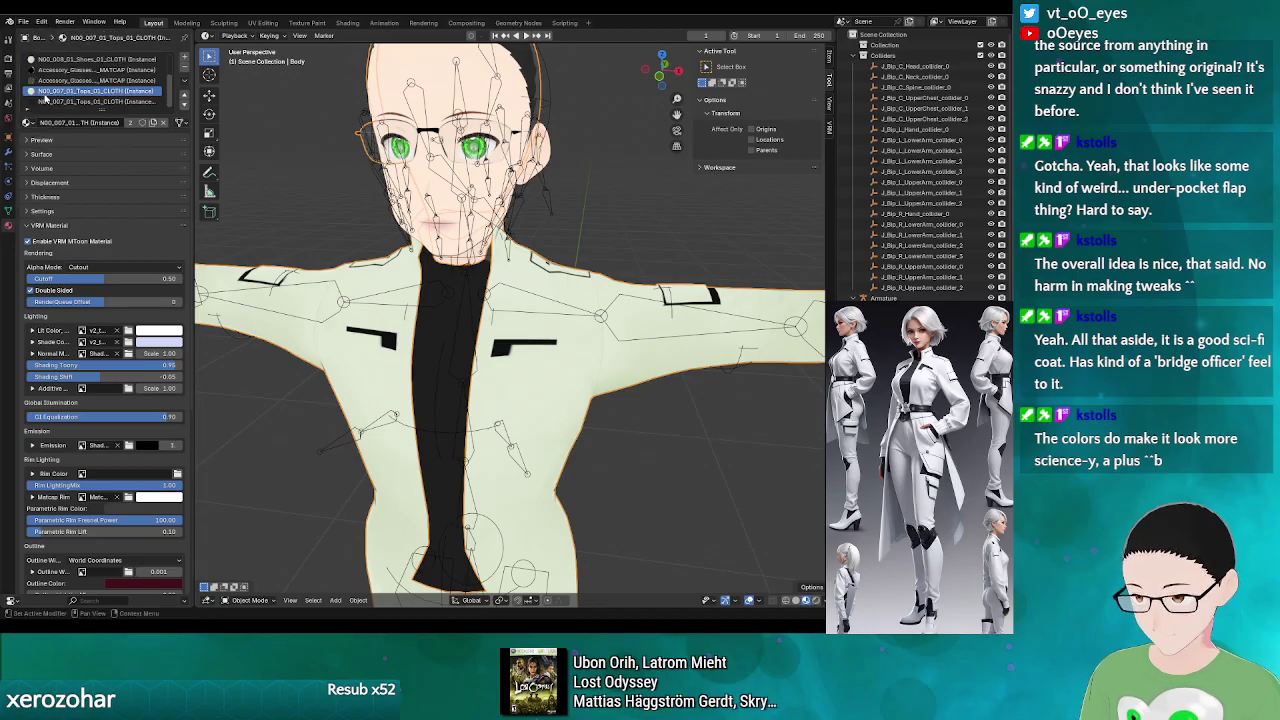
pyautogui.click(33, 22)
pyautogui.moveTo(86, 184)
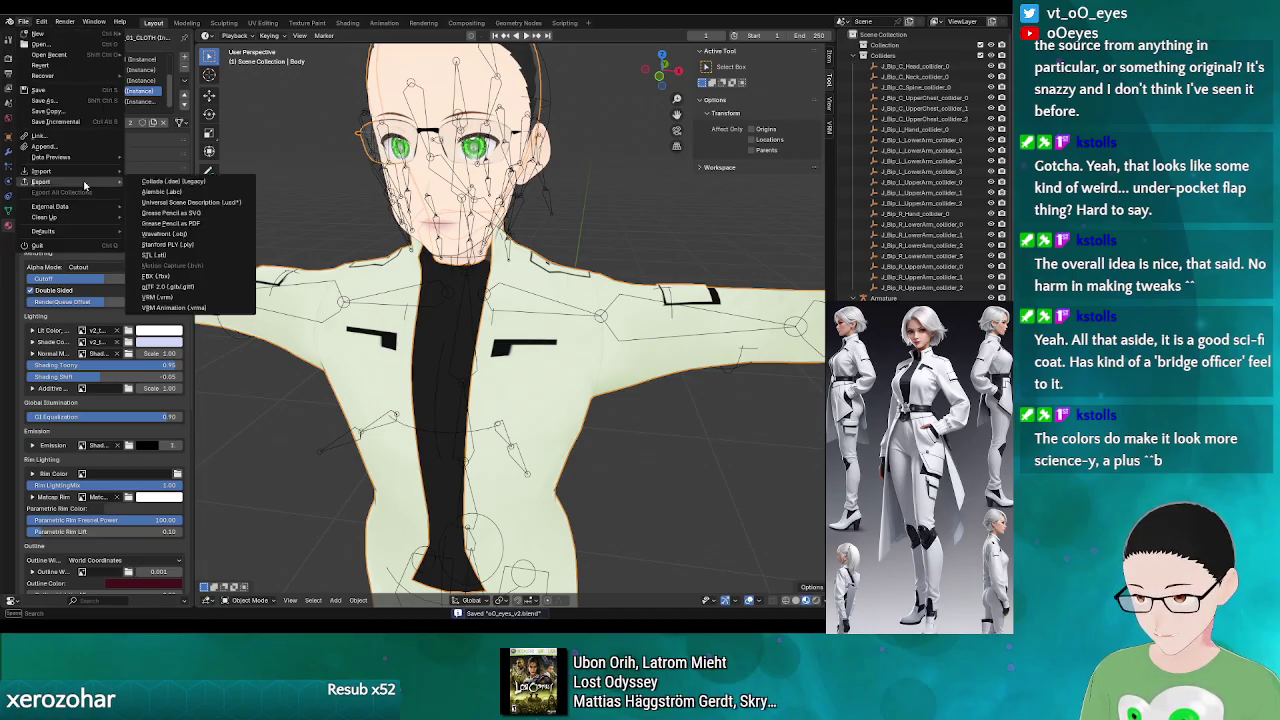
pyautogui.click(160, 298)
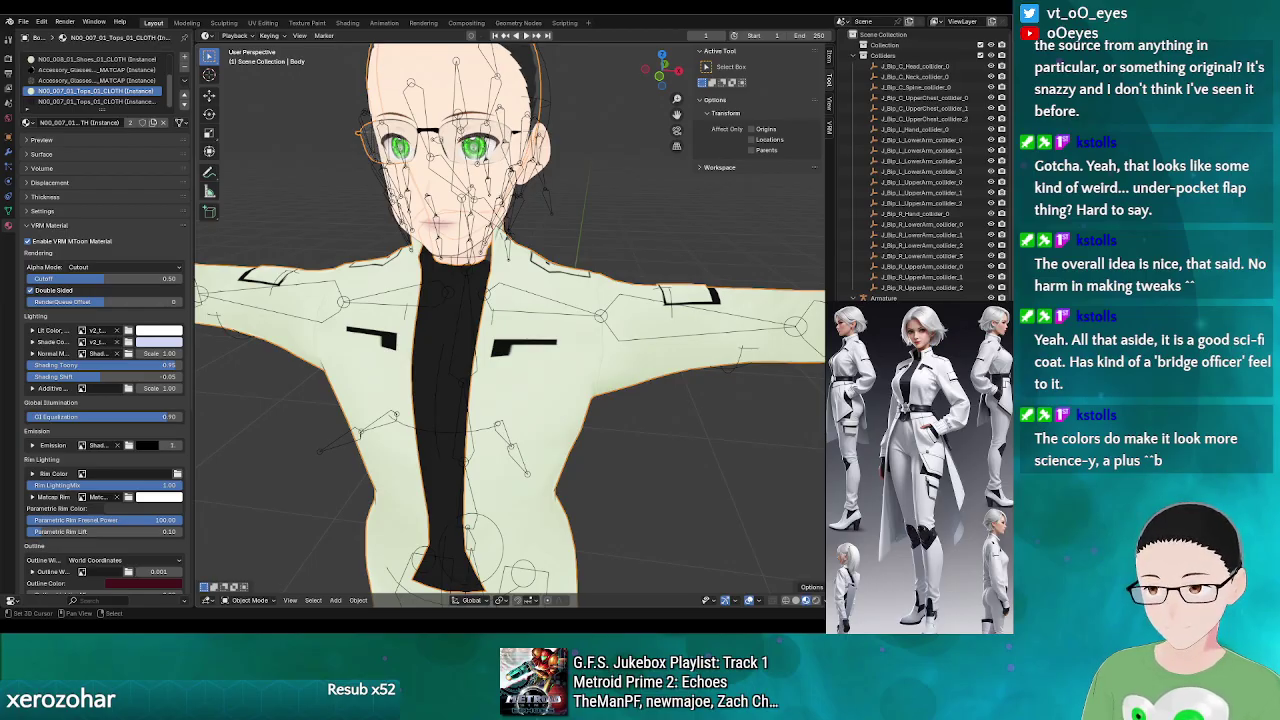
# - Unhide the character's hair and start exporting the model again
pyautogui.click(462, 463)
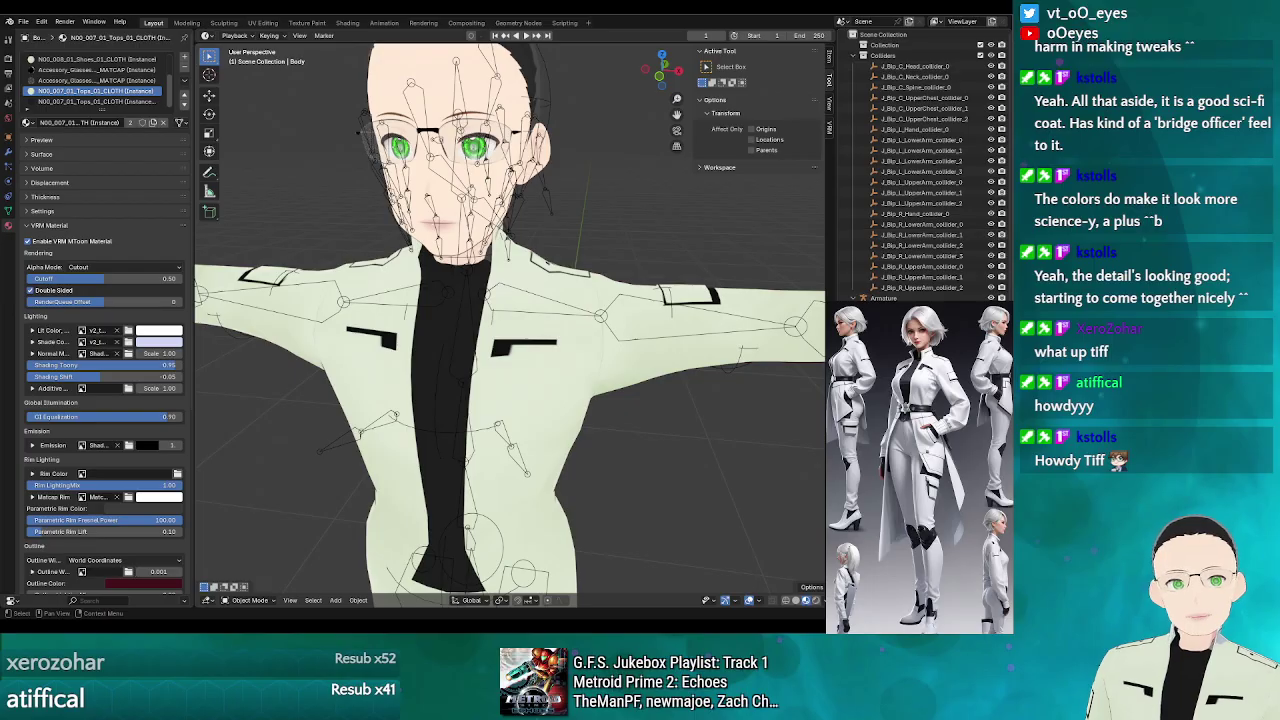
pyautogui.hotkey('alt', 'h')
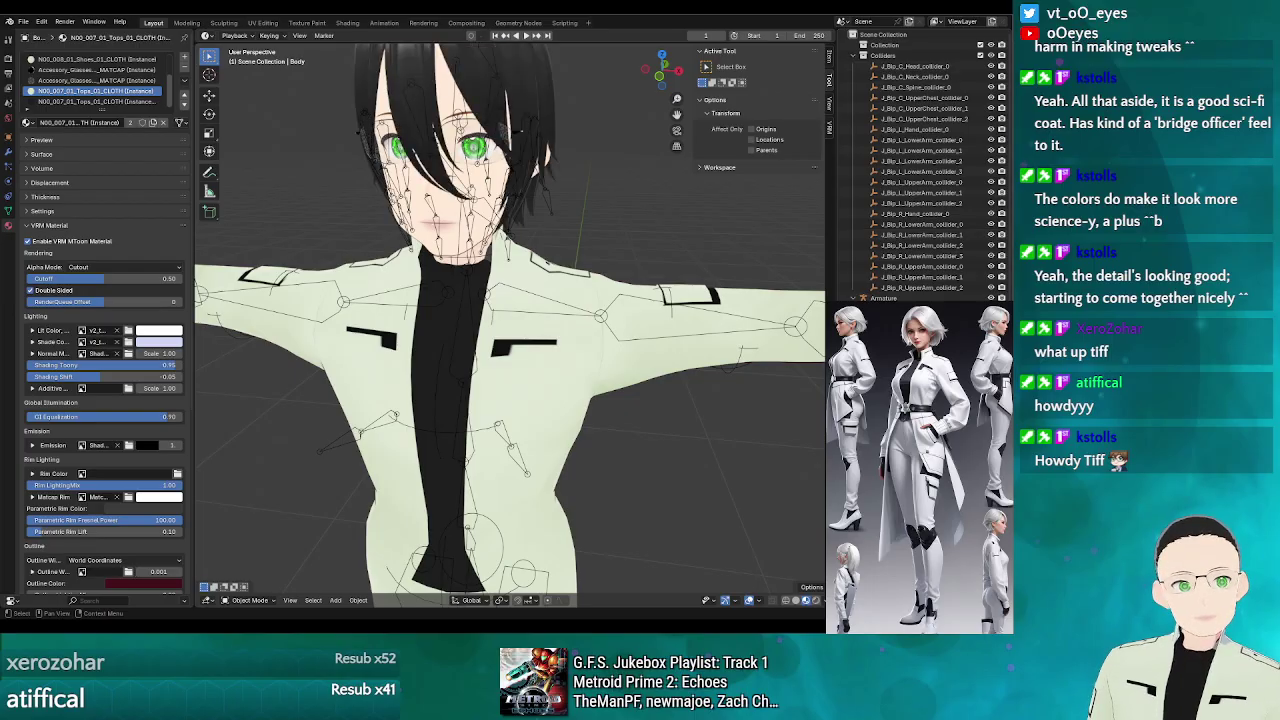
pyautogui.click(22, 21)
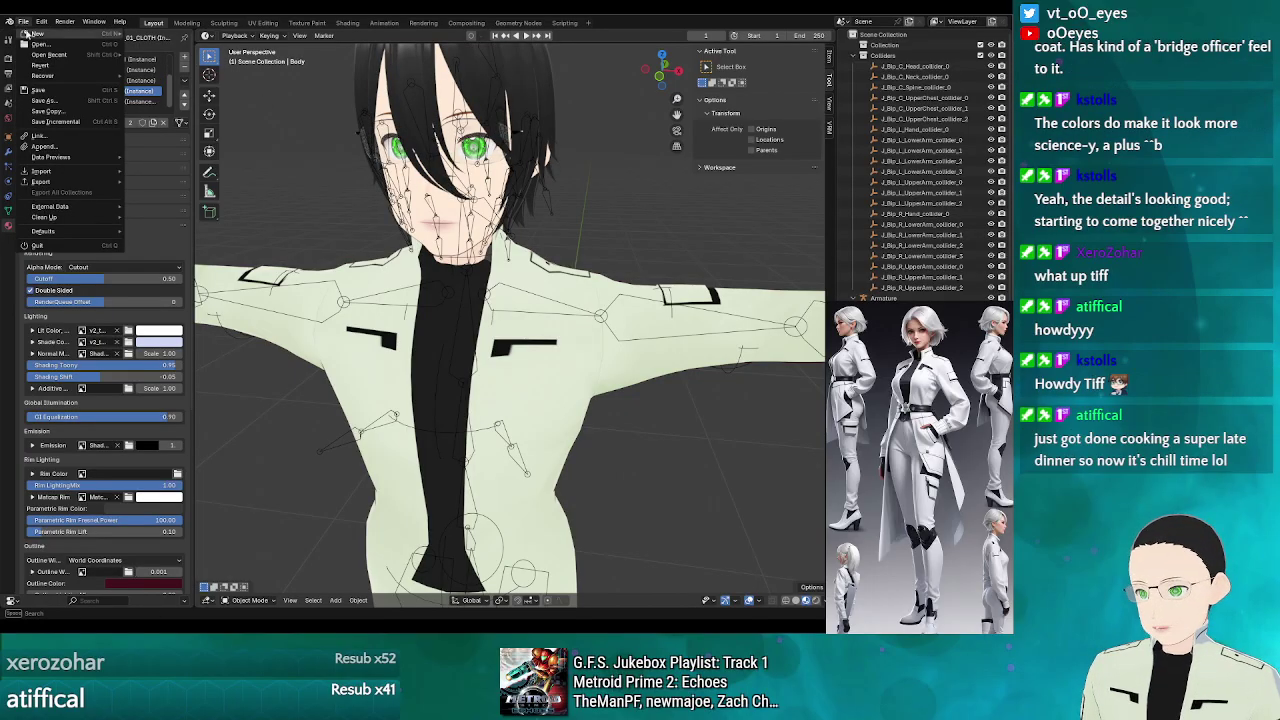
pyautogui.moveTo(42, 181)
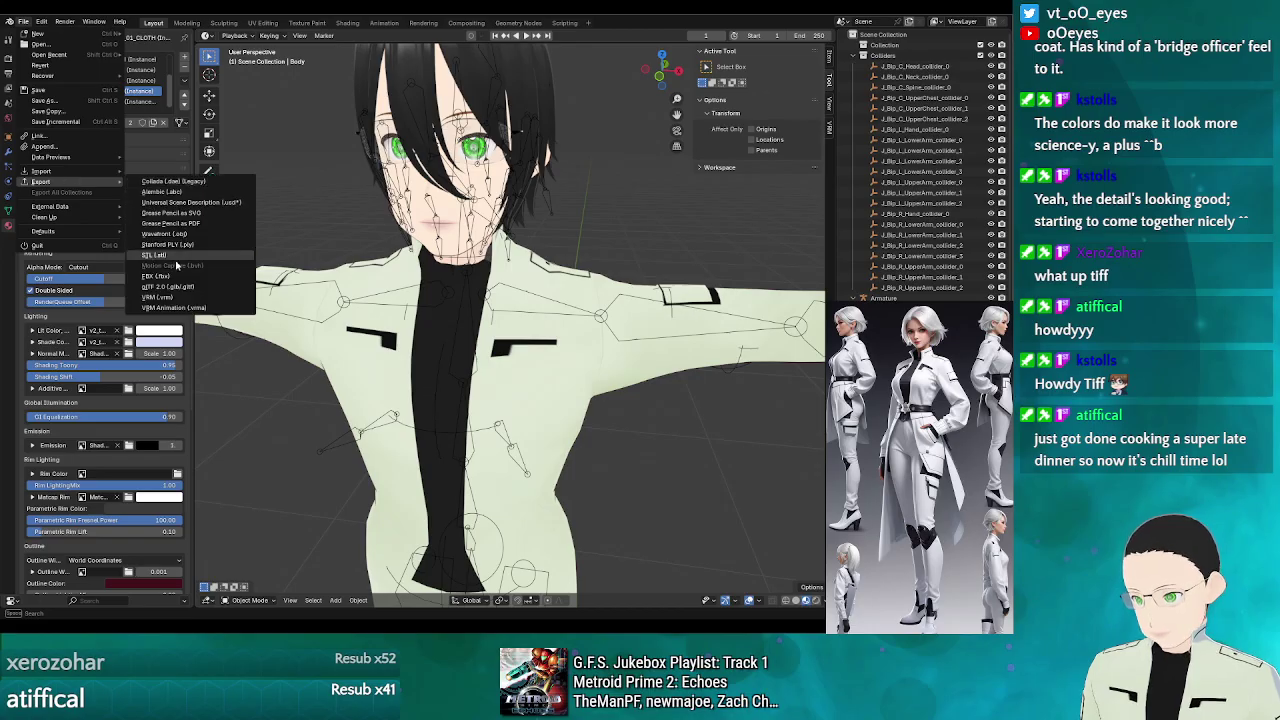